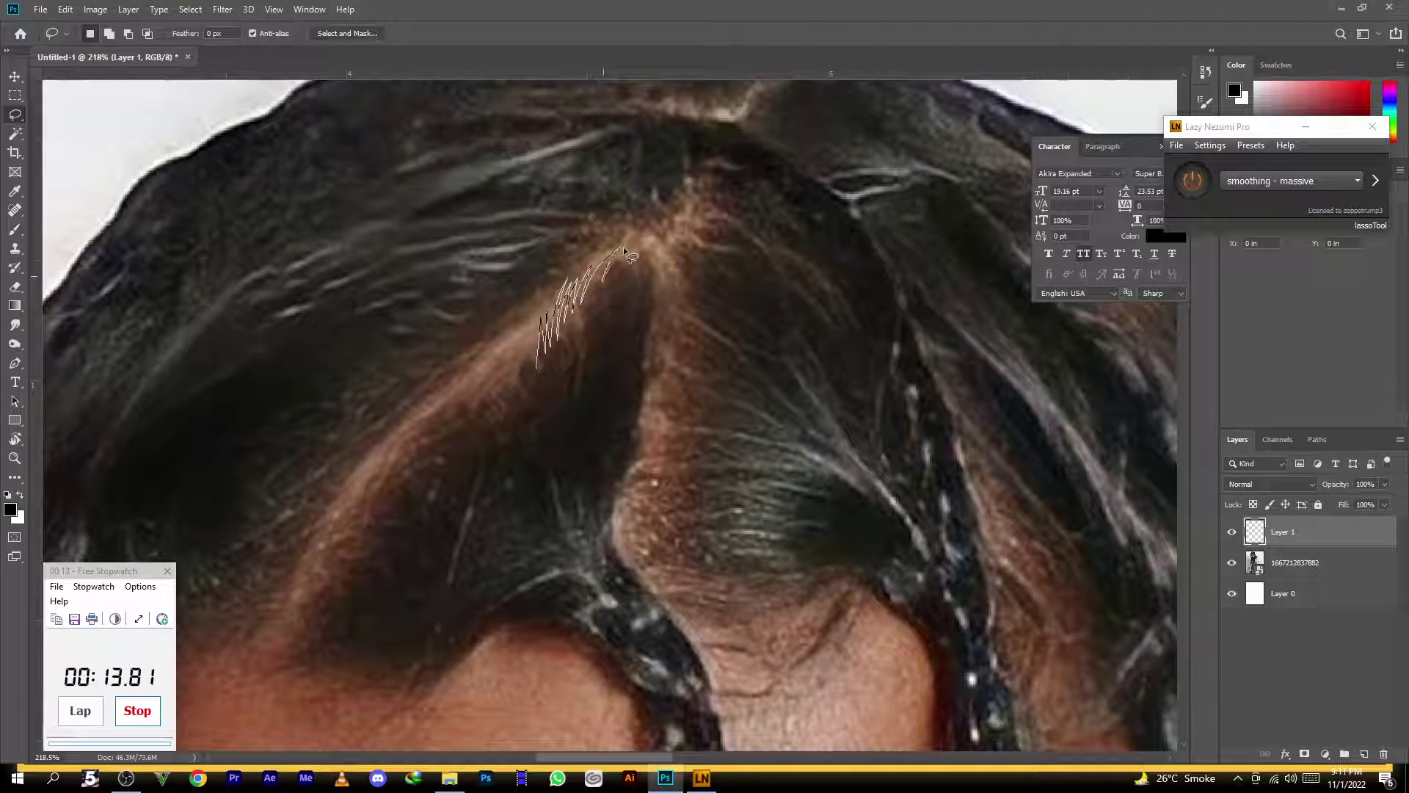
{"action": "mouse_move", "coordinate": [652, 234]}
{"action": "left_mouse_down"}
{"action": "mouse_move", "coordinate": [633, 349]}
{"action": "mouse_move", "coordinate": [652, 304]}
{"action": "mouse_move", "coordinate": [642, 349]}
{"action": "mouse_move", "coordinate": [652, 330]}
{"action": "mouse_move", "coordinate": [624, 443]}
{"action": "mouse_move", "coordinate": [643, 408]}
{"action": "mouse_move", "coordinate": [611, 532]}
{"action": "left_mouse_up"}
{"action": "left_click_drag", "start_coordinate": [535, 376], "coordinate": [535, 378]}
{"action": "mouse_move", "coordinate": [465, 465]}
{"action": "left_mouse_down"}
{"action": "mouse_move", "coordinate": [601, 355]}
{"action": "mouse_move", "coordinate": [504, 450]}
{"action": "left_mouse_up"}
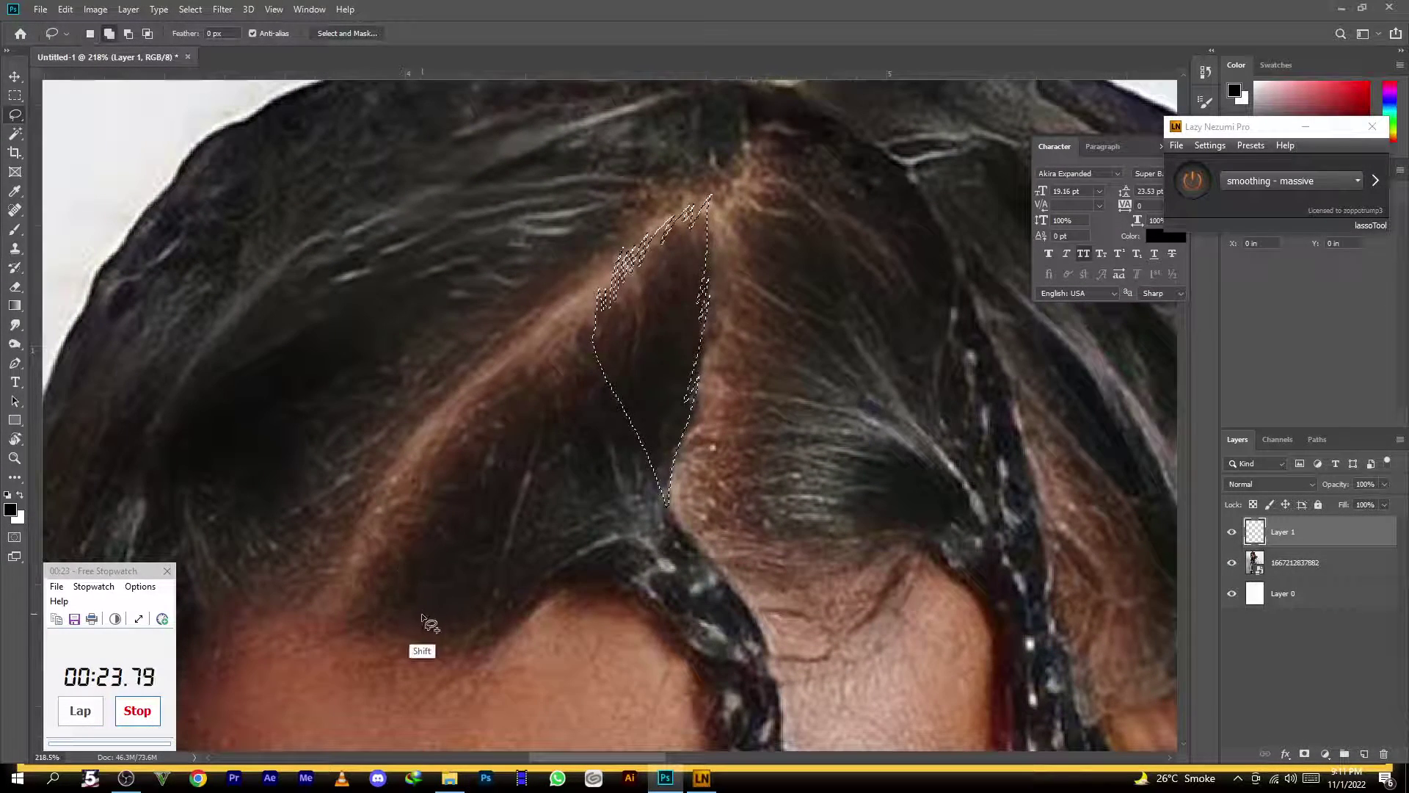
{"action": "key", "text": "ctrl+d"}
{"action": "scroll", "coordinate": [428, 561], "scroll_direction": "down", "scroll_amount": 6}
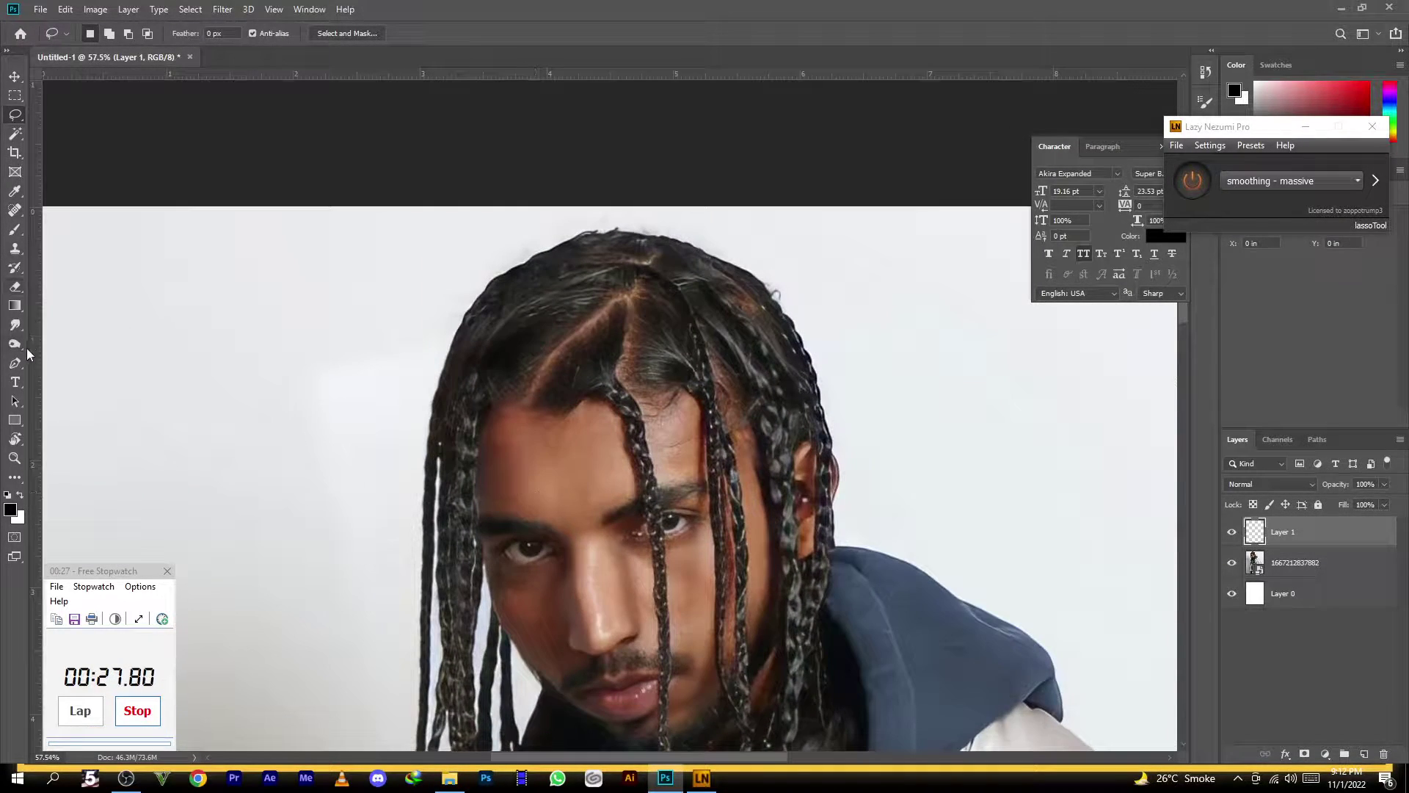
Start a Pen tool path at the left end of the forehead hairline, adding small spikes for stray hairs
{"action": "left_click", "coordinate": [14, 362]}
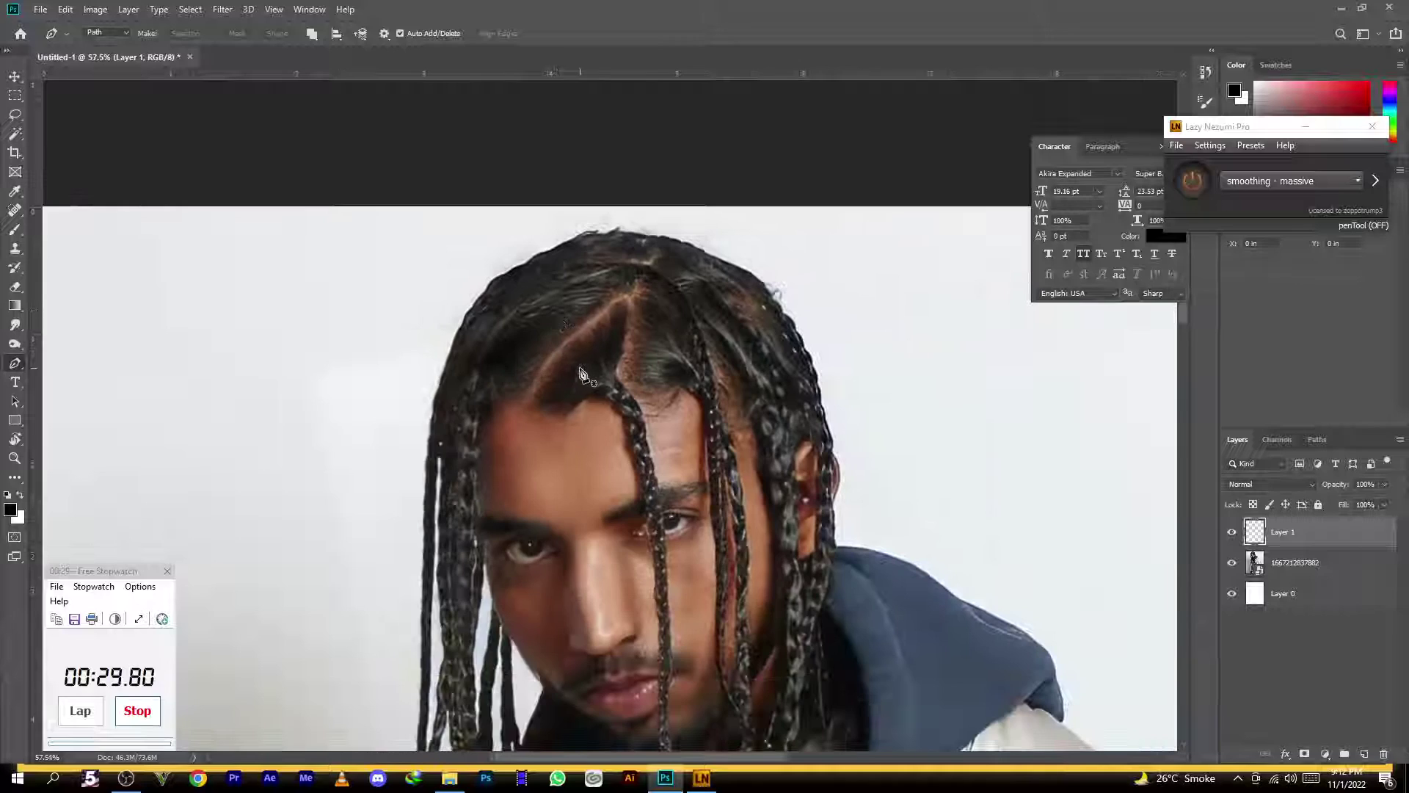
{"action": "scroll", "coordinate": [580, 374], "scroll_direction": "down", "scroll_amount": 1}
{"action": "scroll", "coordinate": [503, 263], "scroll_direction": "up", "scroll_amount": 4}
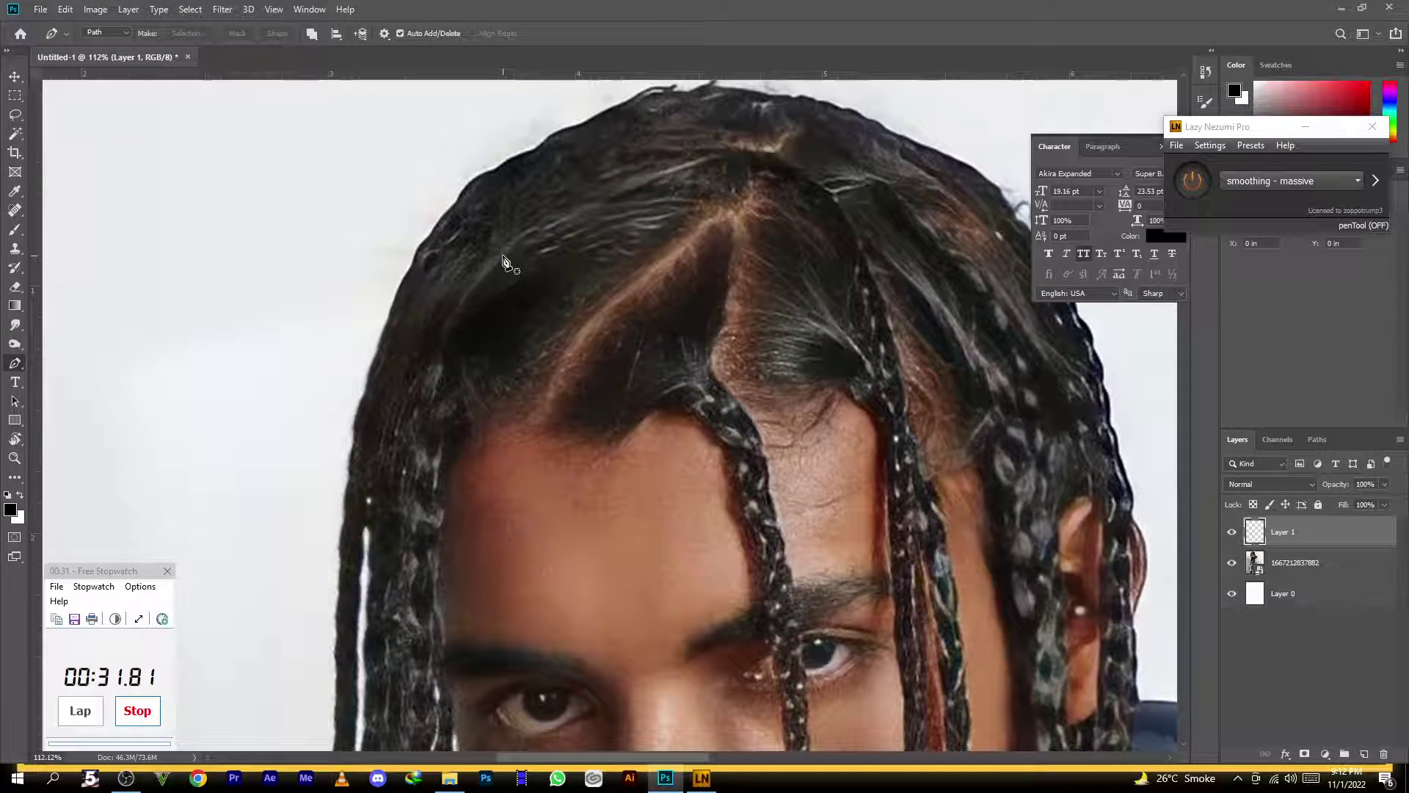
{"action": "scroll", "coordinate": [464, 446], "scroll_direction": "up", "scroll_amount": 3}
{"action": "left_click", "coordinate": [470, 456]}
{"action": "mouse_move", "coordinate": [521, 414]}
{"action": "left_mouse_down"}
{"action": "mouse_move", "coordinate": [573, 416]}
{"action": "mouse_move", "coordinate": [596, 393]}
{"action": "left_mouse_up"}
{"action": "left_click", "coordinate": [555, 402]}
{"action": "left_click_drag", "start_coordinate": [615, 365], "coordinate": [389, 457]}
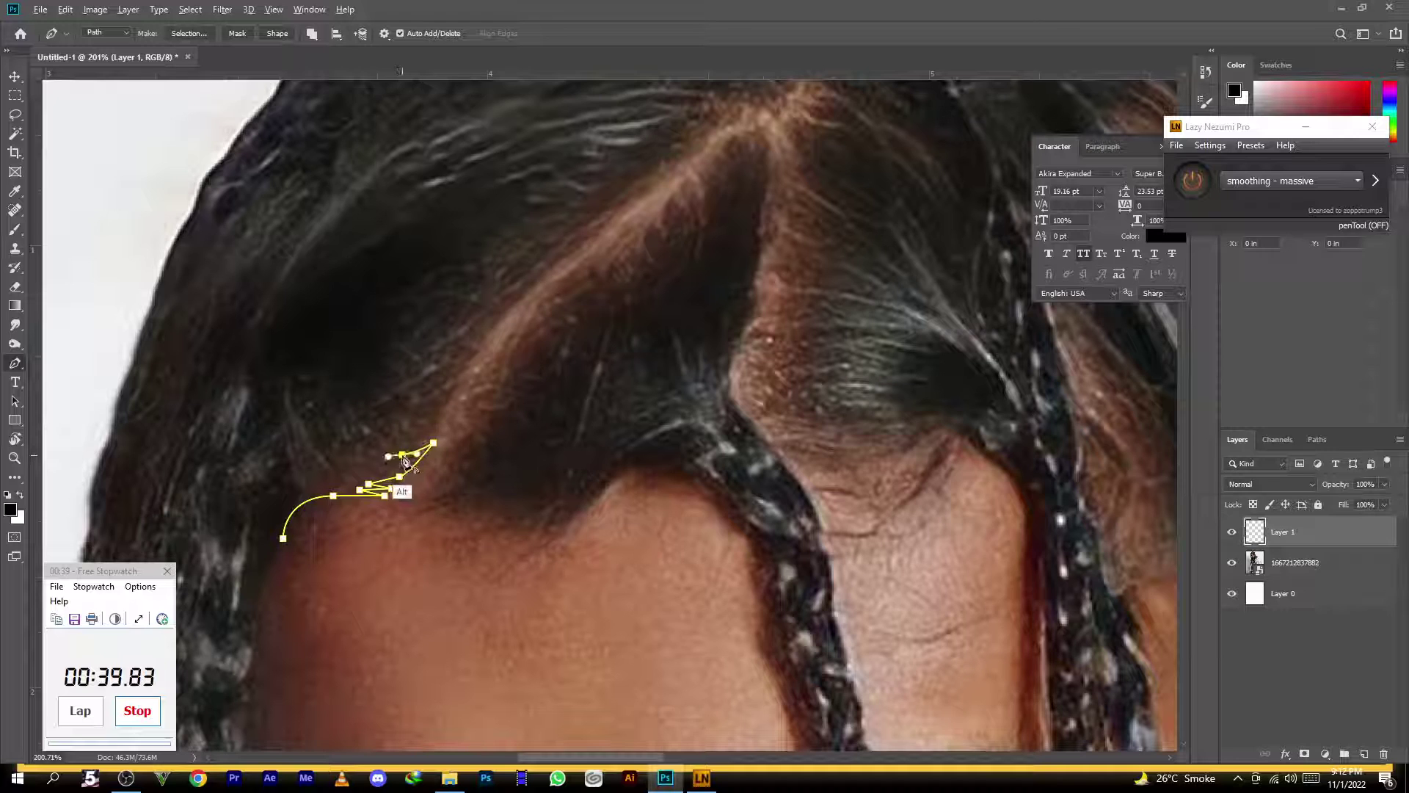
Extend the path up the outer edge of the diagonal hair parting to its peak and down the centre parting's right edge
{"action": "left_click_drag", "start_coordinate": [454, 370], "coordinate": [337, 459]}
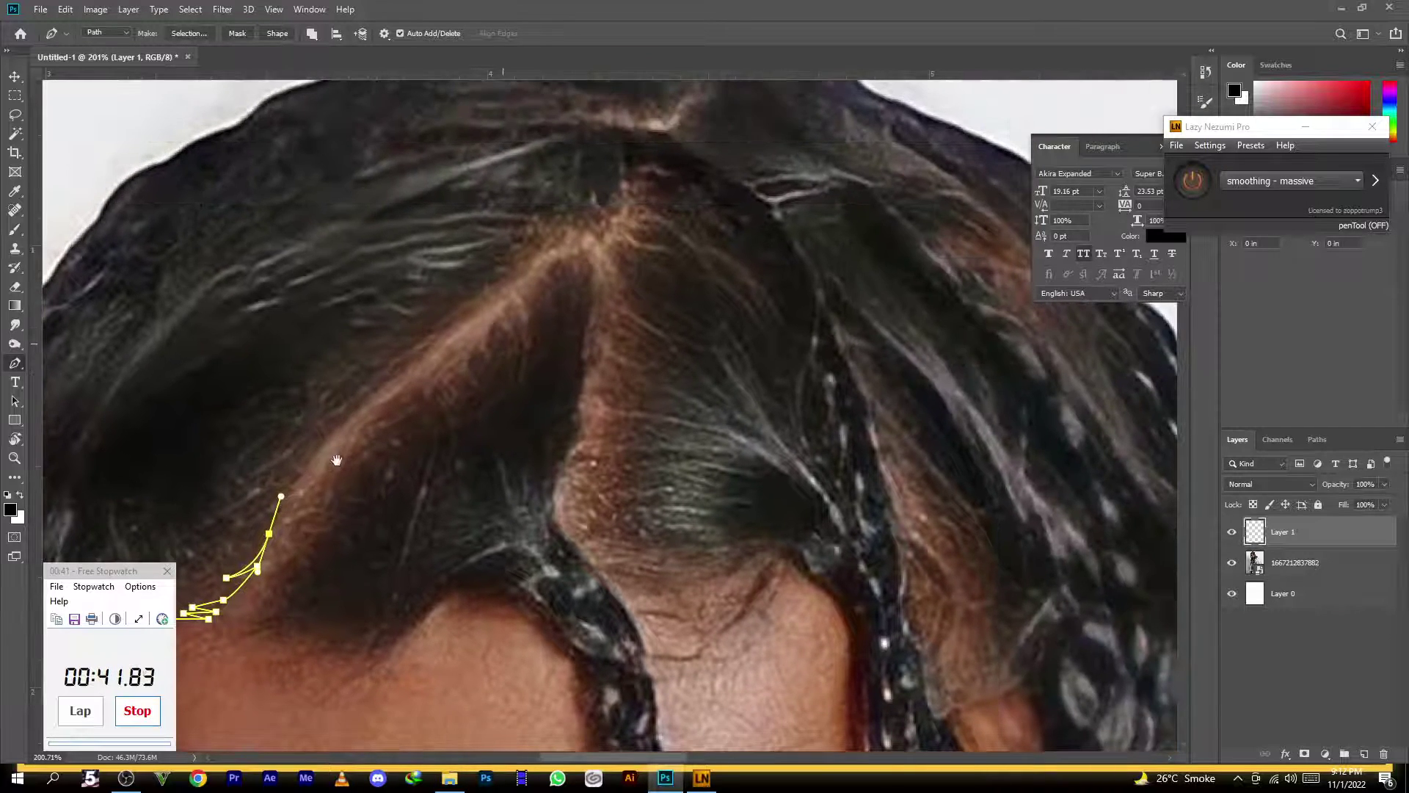
{"action": "left_click_drag", "start_coordinate": [428, 338], "coordinate": [549, 250]}
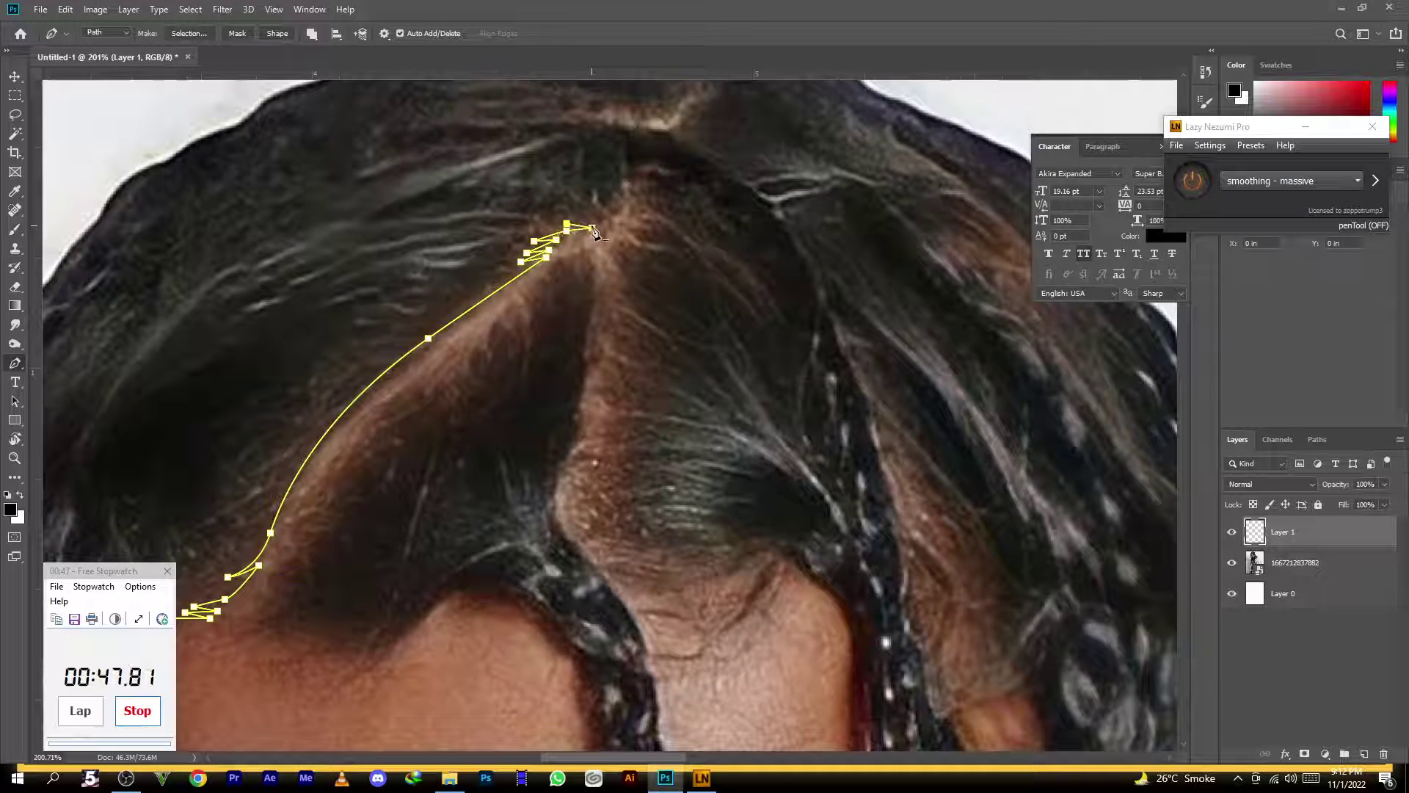
{"action": "left_click_drag", "start_coordinate": [580, 218], "coordinate": [612, 219]}
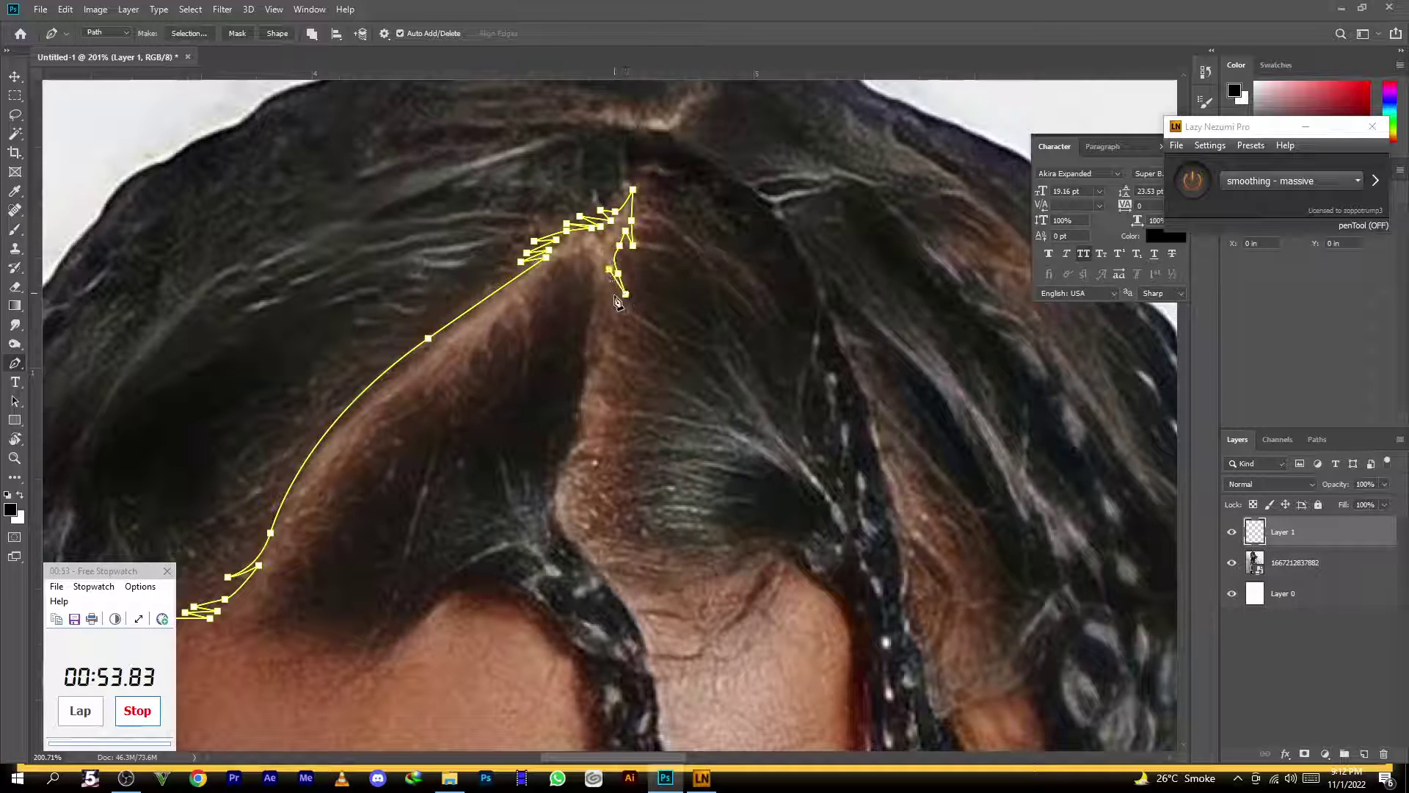
{"action": "left_click", "coordinate": [598, 373]}
{"action": "left_click_drag", "start_coordinate": [608, 420], "coordinate": [589, 460]}
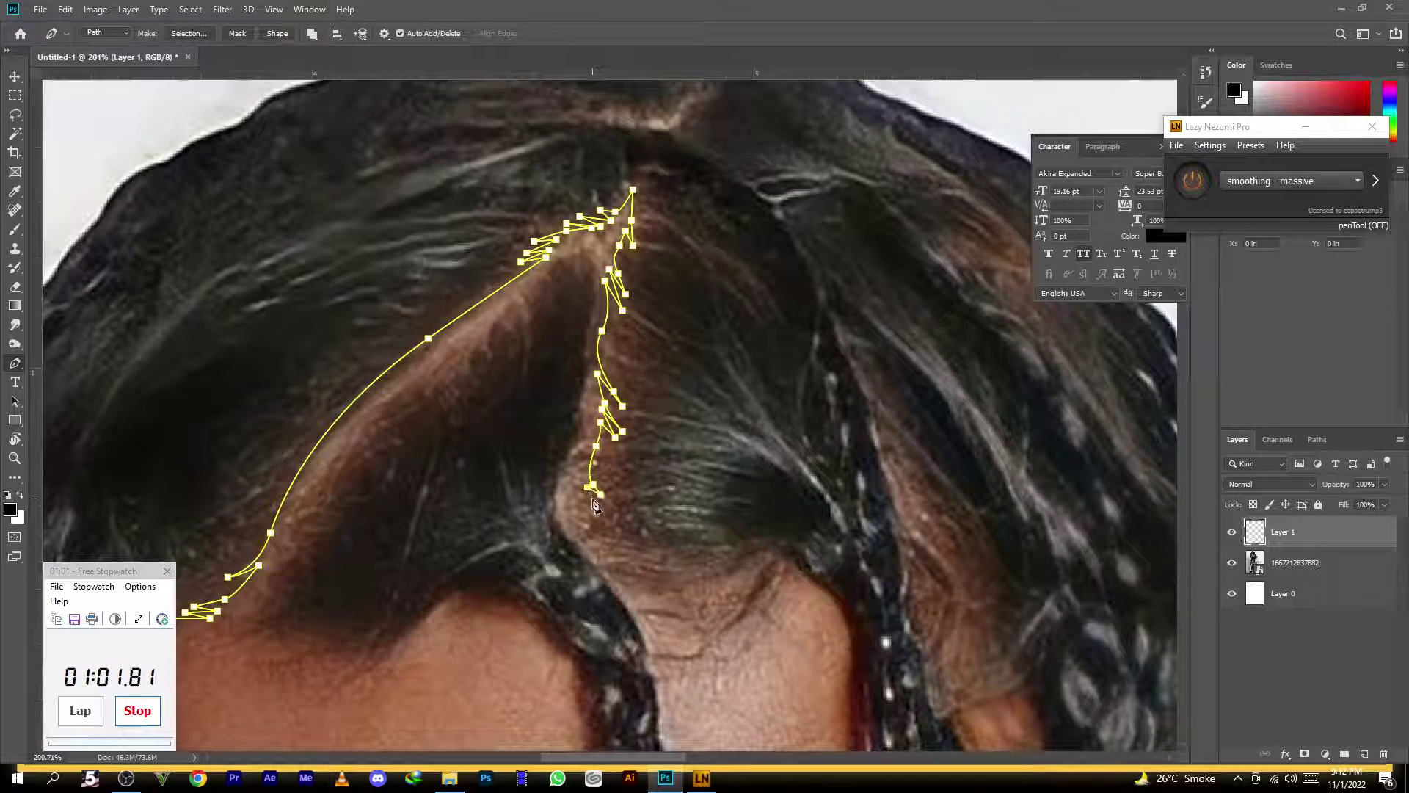
Continue the path along the hairline between the two front braids, including narrow curves for the stray forehead hairs
{"action": "left_click_drag", "start_coordinate": [637, 555], "coordinate": [543, 338]}
{"action": "left_click", "coordinate": [523, 316]}
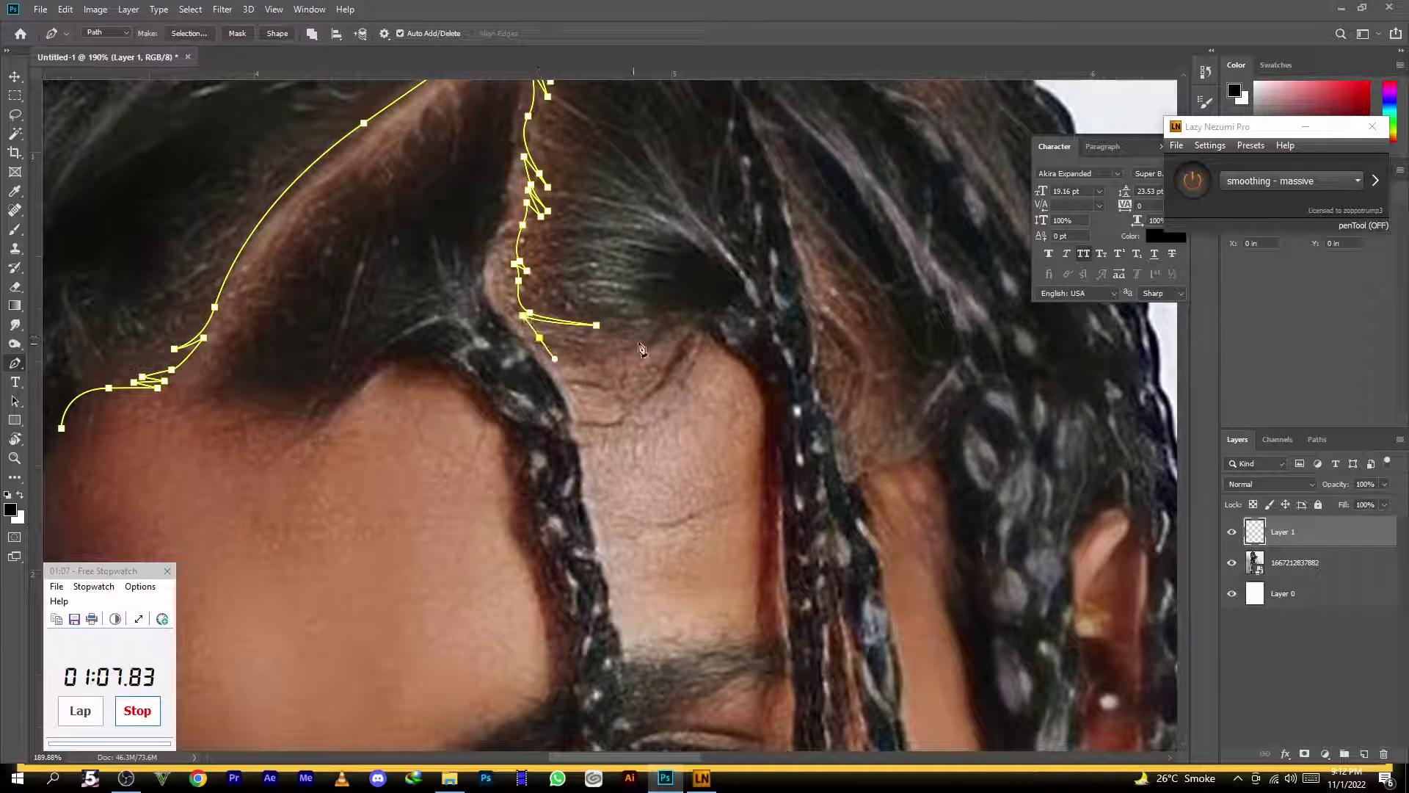
{"action": "left_click_drag", "start_coordinate": [682, 320], "coordinate": [781, 274]}
{"action": "left_click", "coordinate": [681, 320], "text": "alt"}
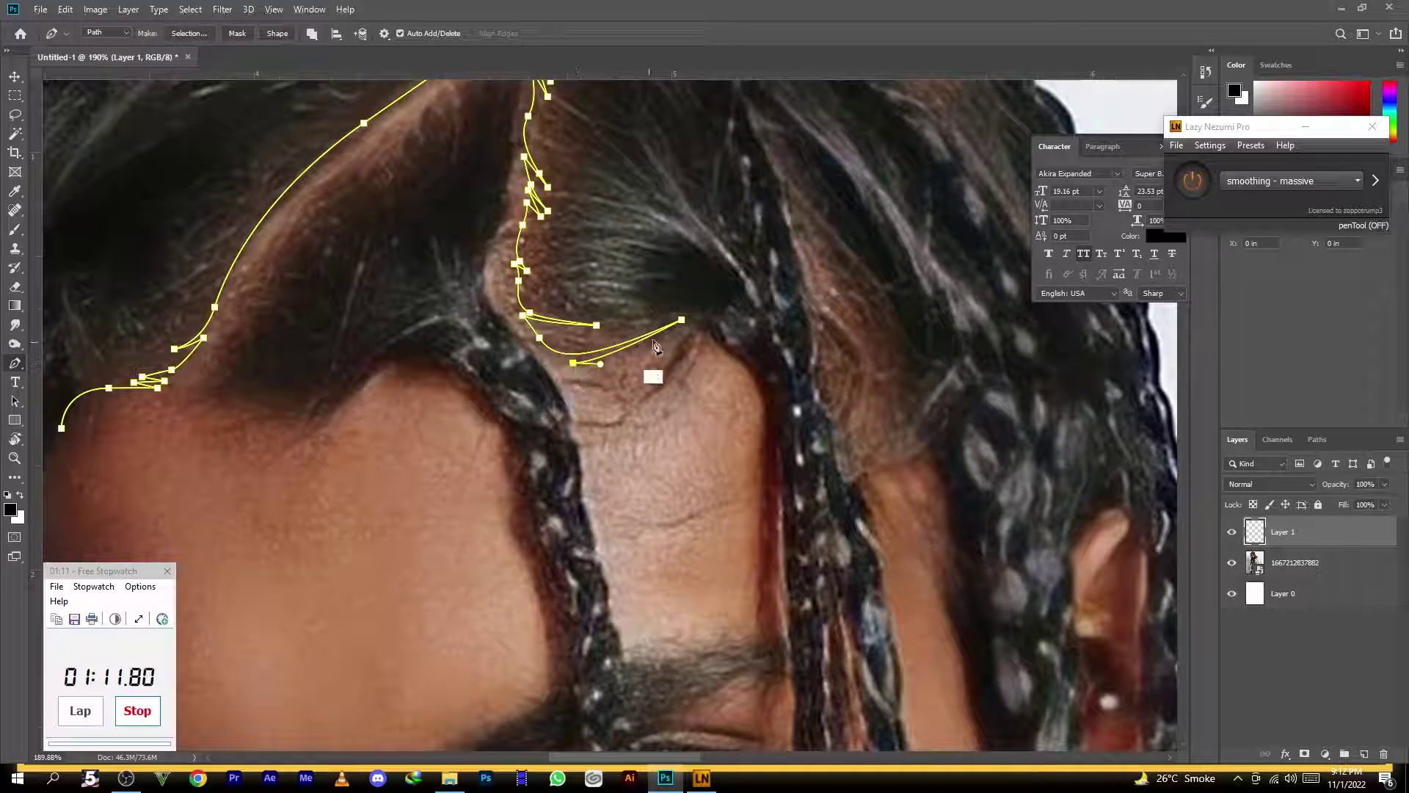
{"action": "left_click_drag", "start_coordinate": [682, 321], "coordinate": [790, 270]}
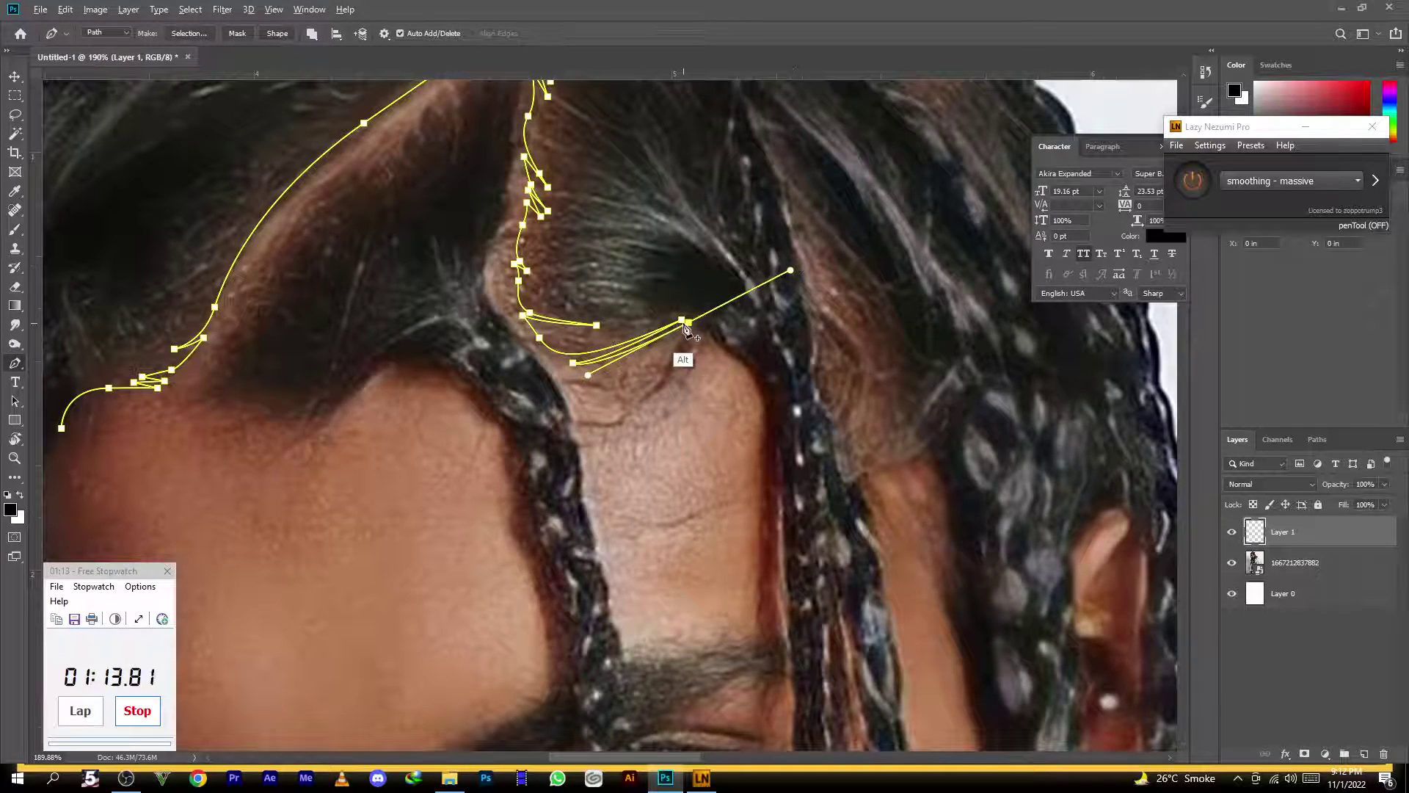
{"action": "left_click", "coordinate": [688, 323], "text": "alt"}
{"action": "left_click_drag", "start_coordinate": [612, 394], "coordinate": [569, 386]}
{"action": "left_click", "coordinate": [612, 394], "text": "alt"}
{"action": "left_click_drag", "start_coordinate": [704, 316], "coordinate": [745, 237]}
{"action": "left_click", "coordinate": [699, 324], "text": "alt"}
{"action": "left_click_drag", "start_coordinate": [716, 340], "coordinate": [621, 235]}
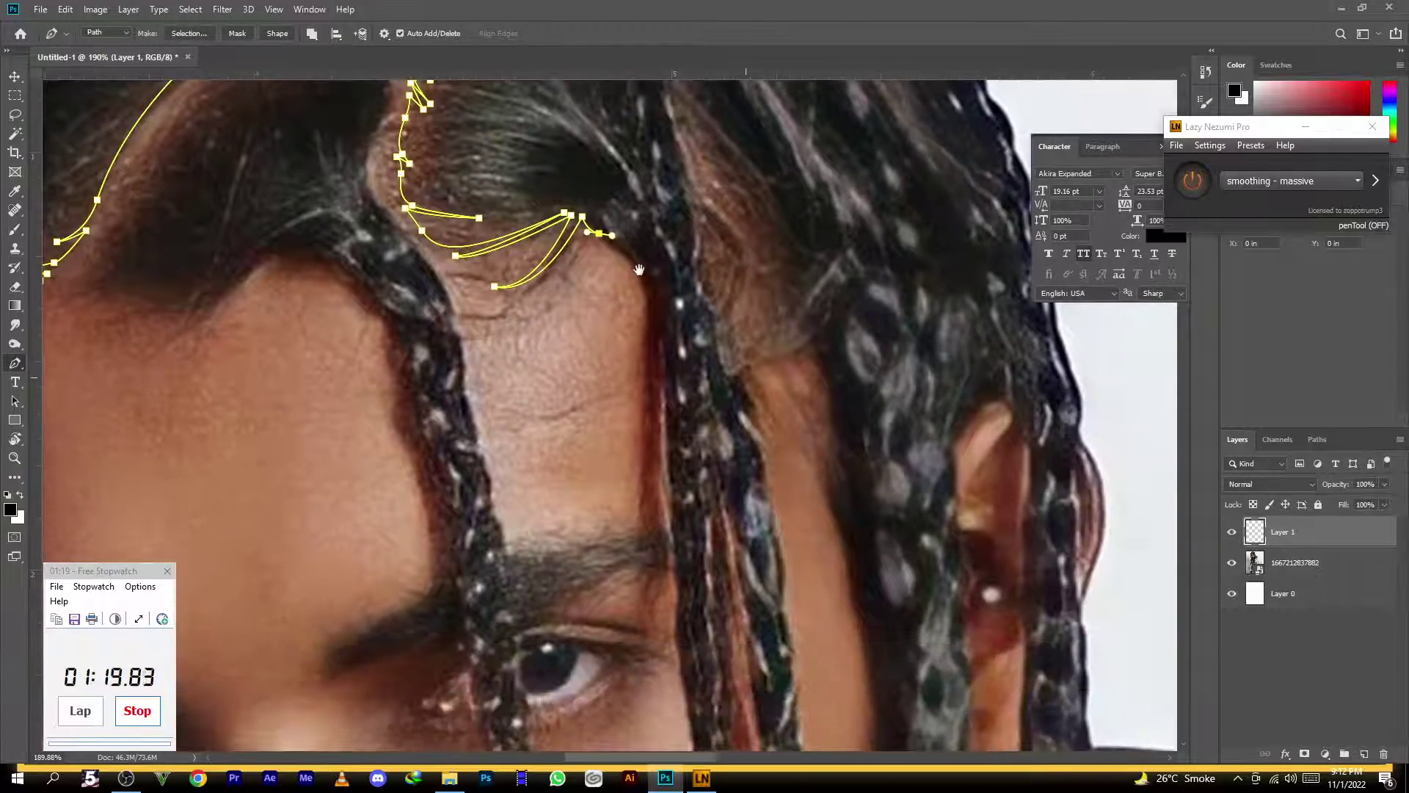
Trace the face-side edge of the braids beside the right cheek, from the hairline down to the jaw
{"action": "scroll", "coordinate": [623, 308], "scroll_direction": "down", "scroll_amount": 5}
{"action": "scroll", "coordinate": [624, 308], "scroll_direction": "up", "scroll_amount": 3}
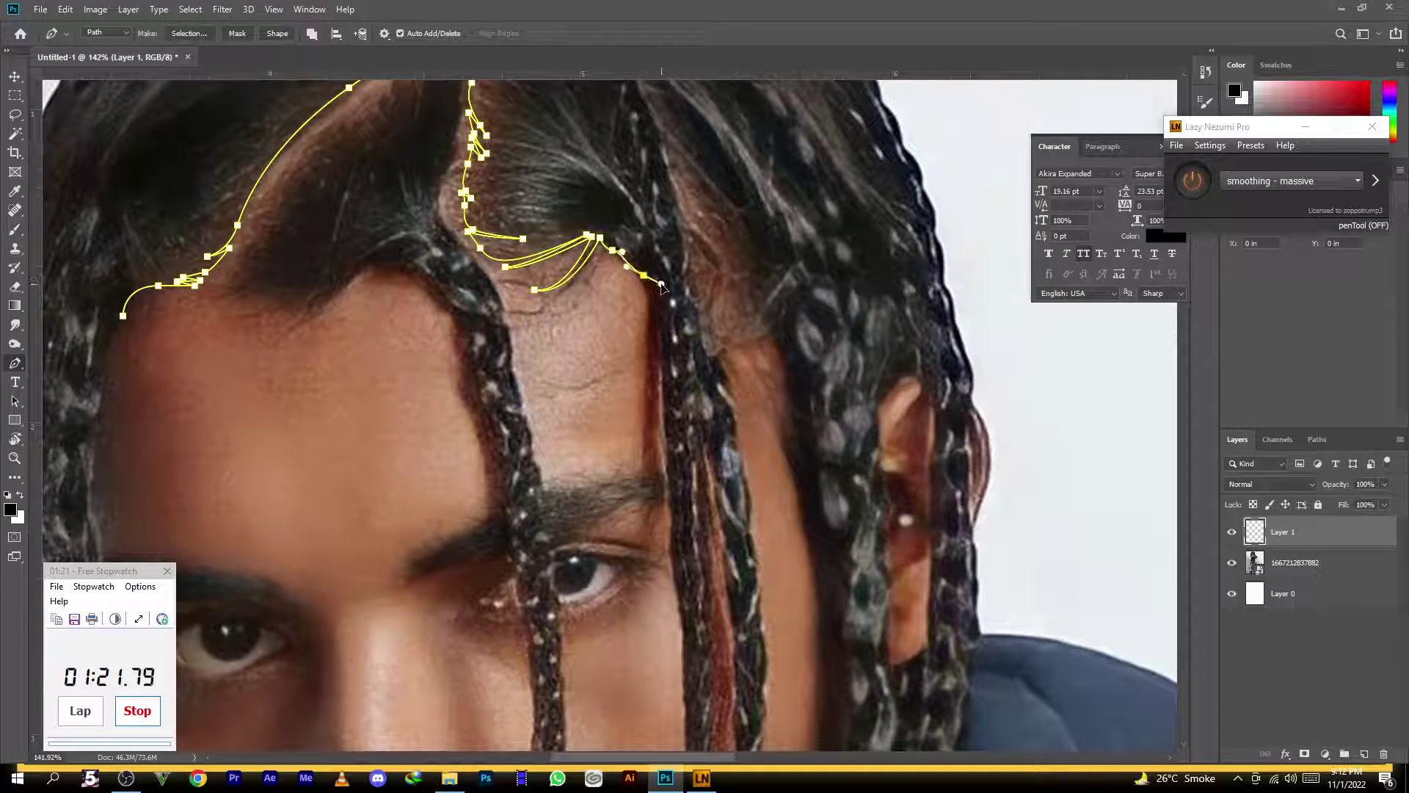
{"action": "left_click_drag", "start_coordinate": [659, 311], "coordinate": [656, 336]}
{"action": "left_click_drag", "start_coordinate": [667, 436], "coordinate": [659, 331]}
{"action": "left_click_drag", "start_coordinate": [653, 403], "coordinate": [651, 424]}
{"action": "mouse_move", "coordinate": [654, 525]}
{"action": "left_mouse_down"}
{"action": "mouse_move", "coordinate": [653, 552]}
{"action": "mouse_move", "coordinate": [651, 335]}
{"action": "left_mouse_up"}
{"action": "key", "text": "ctrl+z"}
{"action": "left_click_drag", "start_coordinate": [656, 430], "coordinate": [662, 473]}
{"action": "left_click_drag", "start_coordinate": [681, 527], "coordinate": [680, 378]}
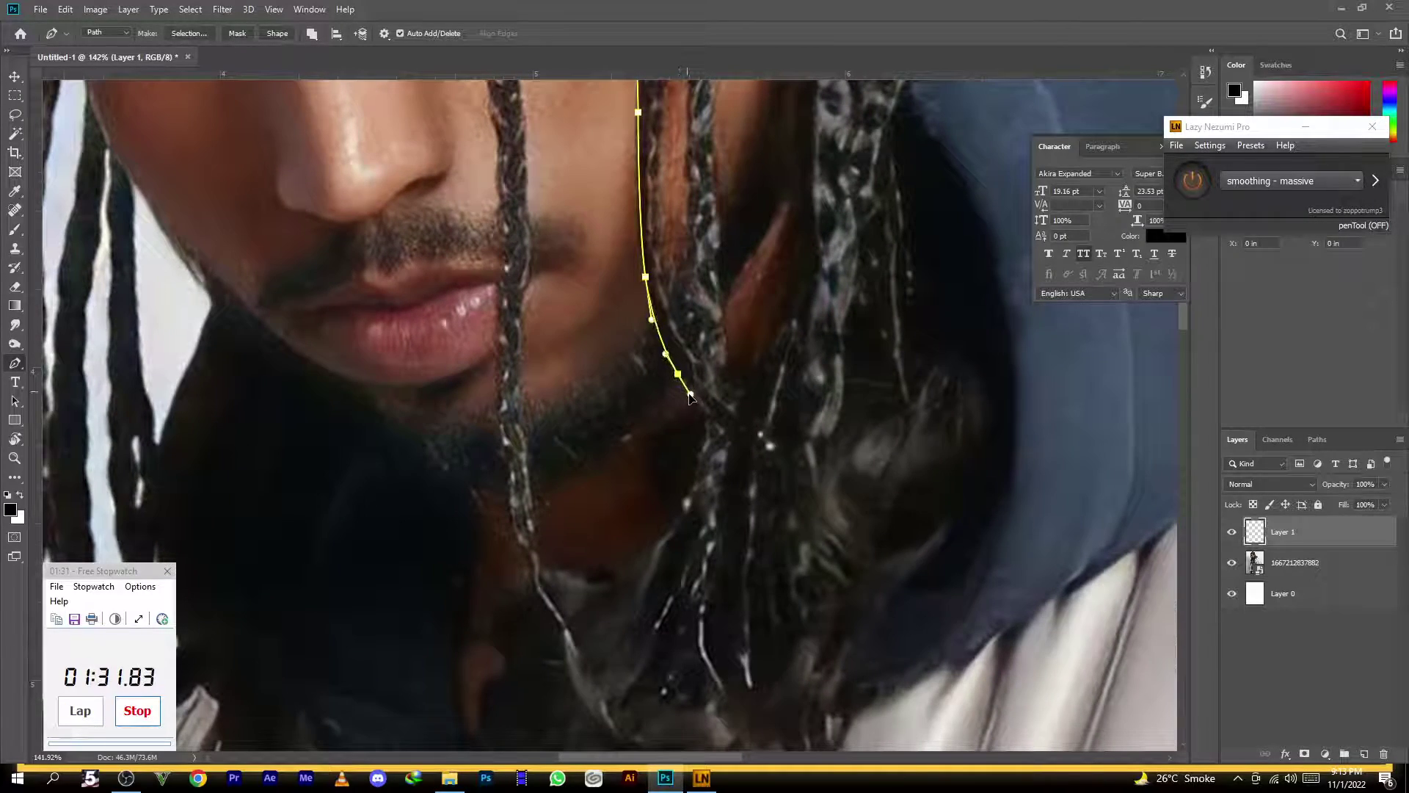
{"action": "left_click", "coordinate": [701, 413]}
Carry the path around the neck opening below the beard to the lower end of the front braid
{"action": "scroll", "coordinate": [661, 411], "scroll_direction": "down", "scroll_amount": 3}
{"action": "scroll", "coordinate": [646, 418], "scroll_direction": "up", "scroll_amount": 2}
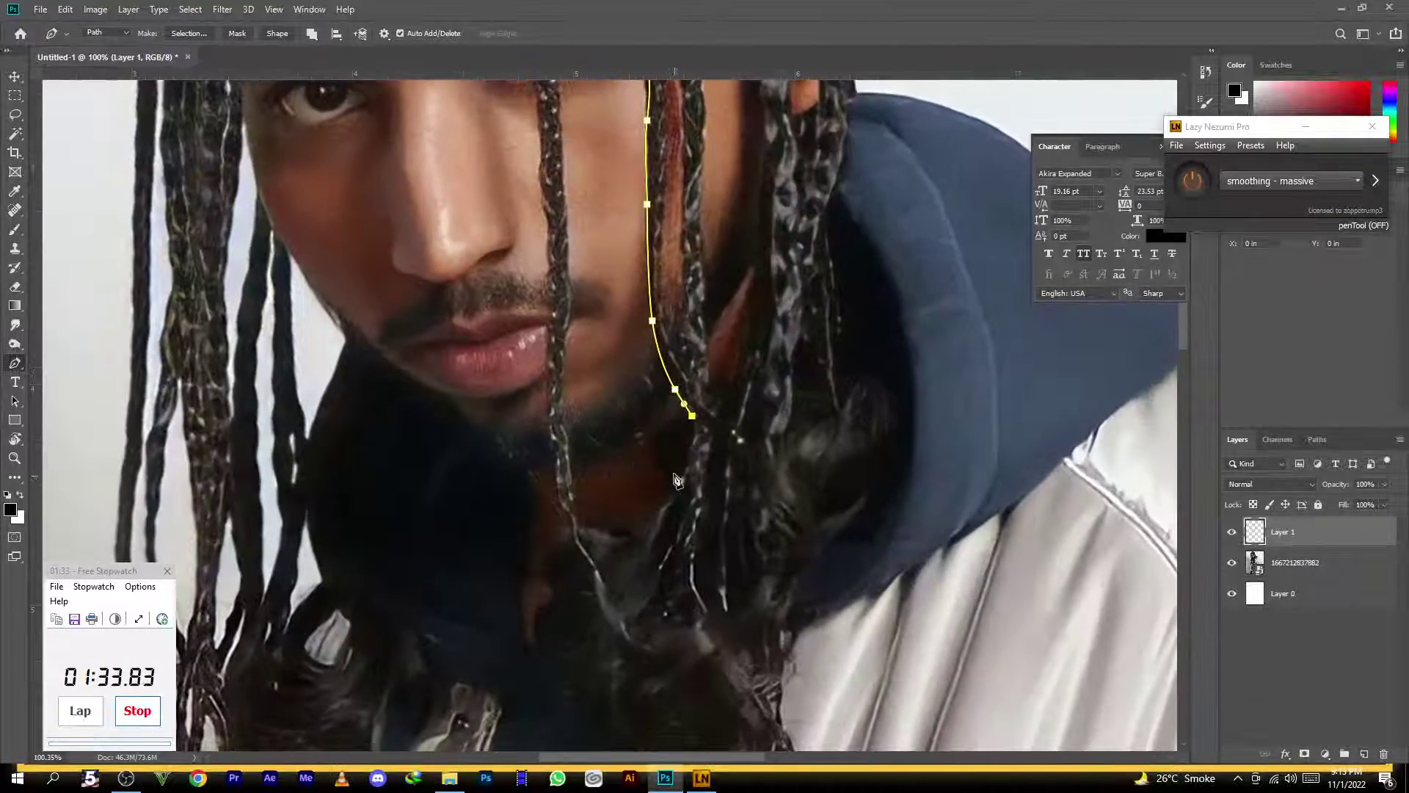
{"action": "left_click_drag", "start_coordinate": [670, 497], "coordinate": [547, 543]}
{"action": "left_click", "coordinate": [578, 527], "text": "alt"}
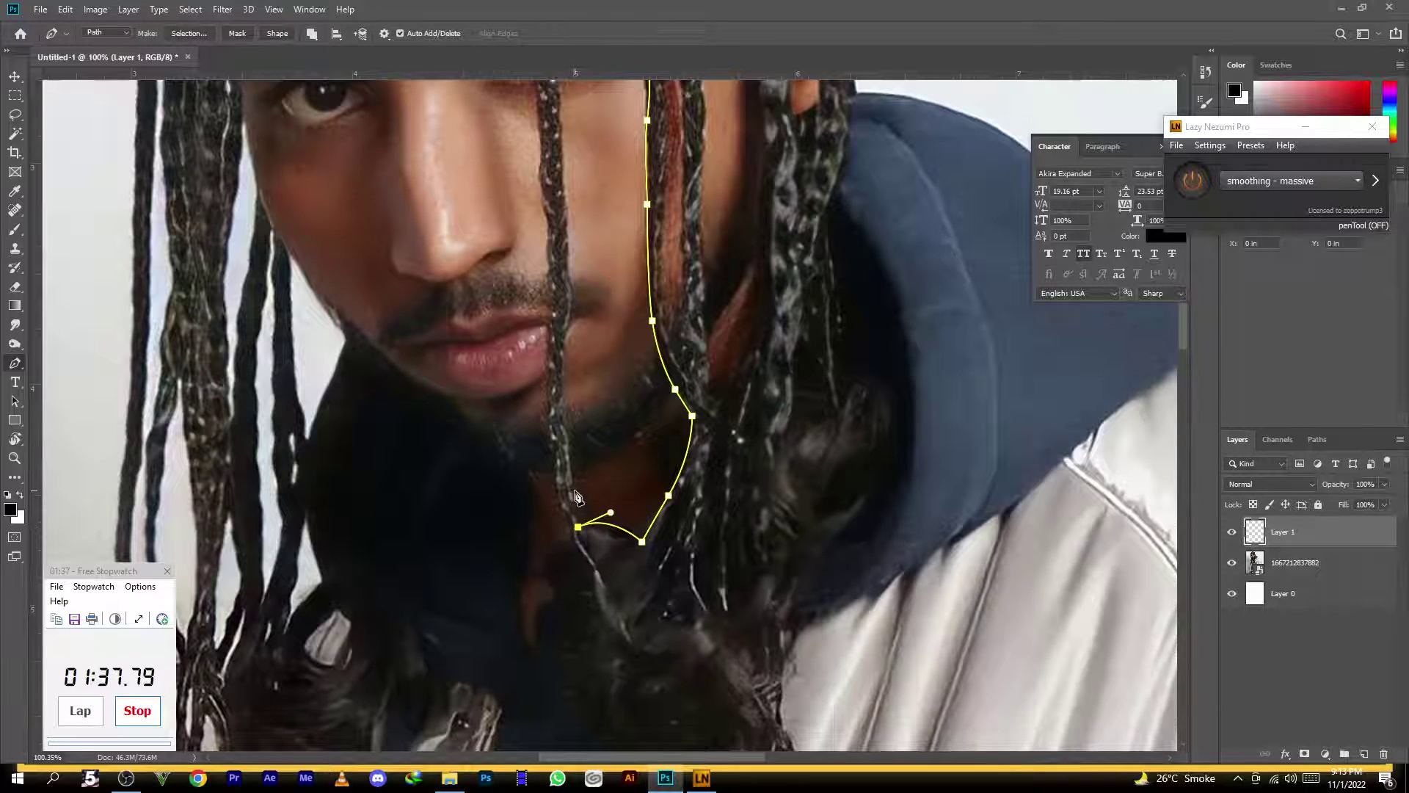
Trace the right edge of the front braid upward past the eye and into the centre parting
{"action": "left_click_drag", "start_coordinate": [559, 419], "coordinate": [561, 416]}
{"action": "left_click_drag", "start_coordinate": [574, 346], "coordinate": [431, 492]}
{"action": "left_click_drag", "start_coordinate": [428, 455], "coordinate": [427, 433]}
{"action": "left_click_drag", "start_coordinate": [429, 383], "coordinate": [425, 363]}
{"action": "left_click_drag", "start_coordinate": [421, 310], "coordinate": [368, 428]}
{"action": "left_click_drag", "start_coordinate": [360, 351], "coordinate": [363, 530]}
{"action": "left_click_drag", "start_coordinate": [341, 423], "coordinate": [321, 396]}
{"action": "key", "text": "ctrl+z"}
{"action": "left_click", "coordinate": [296, 357]}
{"action": "left_click_drag", "start_coordinate": [305, 309], "coordinate": [303, 266]}
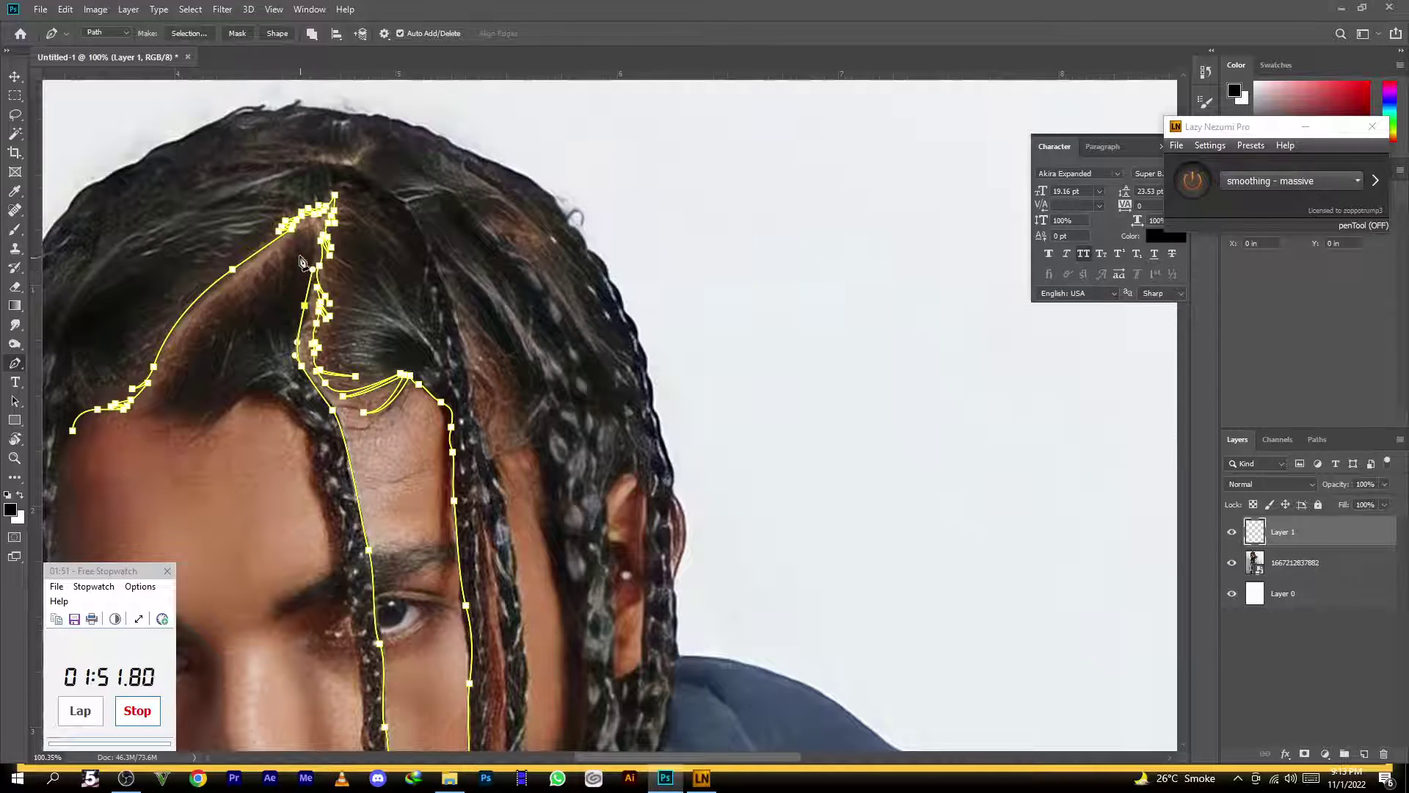
Bring the path along the centre parting's left edge to its peak and turn it onto the diagonal parting
{"action": "scroll", "coordinate": [413, 220], "scroll_direction": "down", "scroll_amount": 5}
{"action": "scroll", "coordinate": [418, 242], "scroll_direction": "up", "scroll_amount": 7}
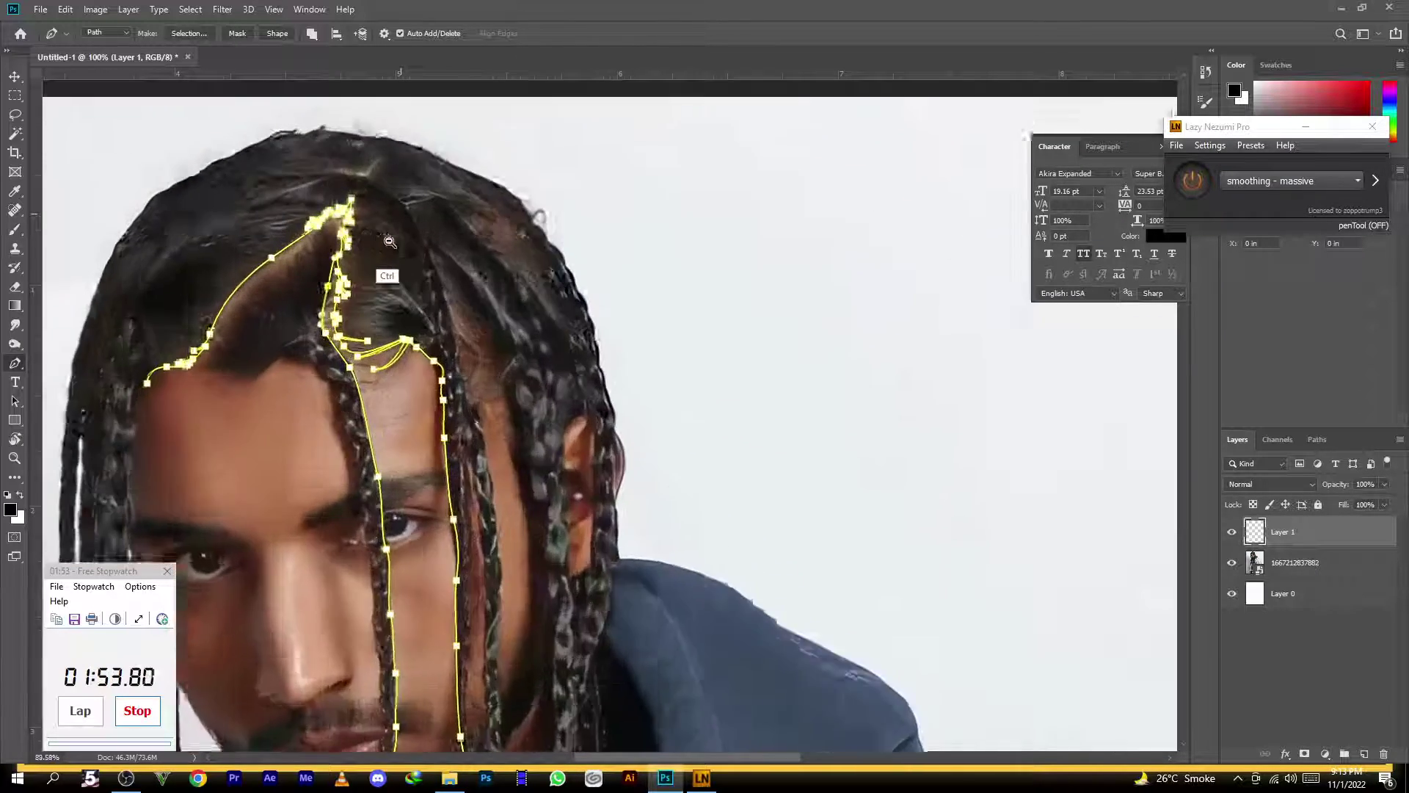
{"action": "left_click_drag", "start_coordinate": [259, 229], "coordinate": [248, 188]}
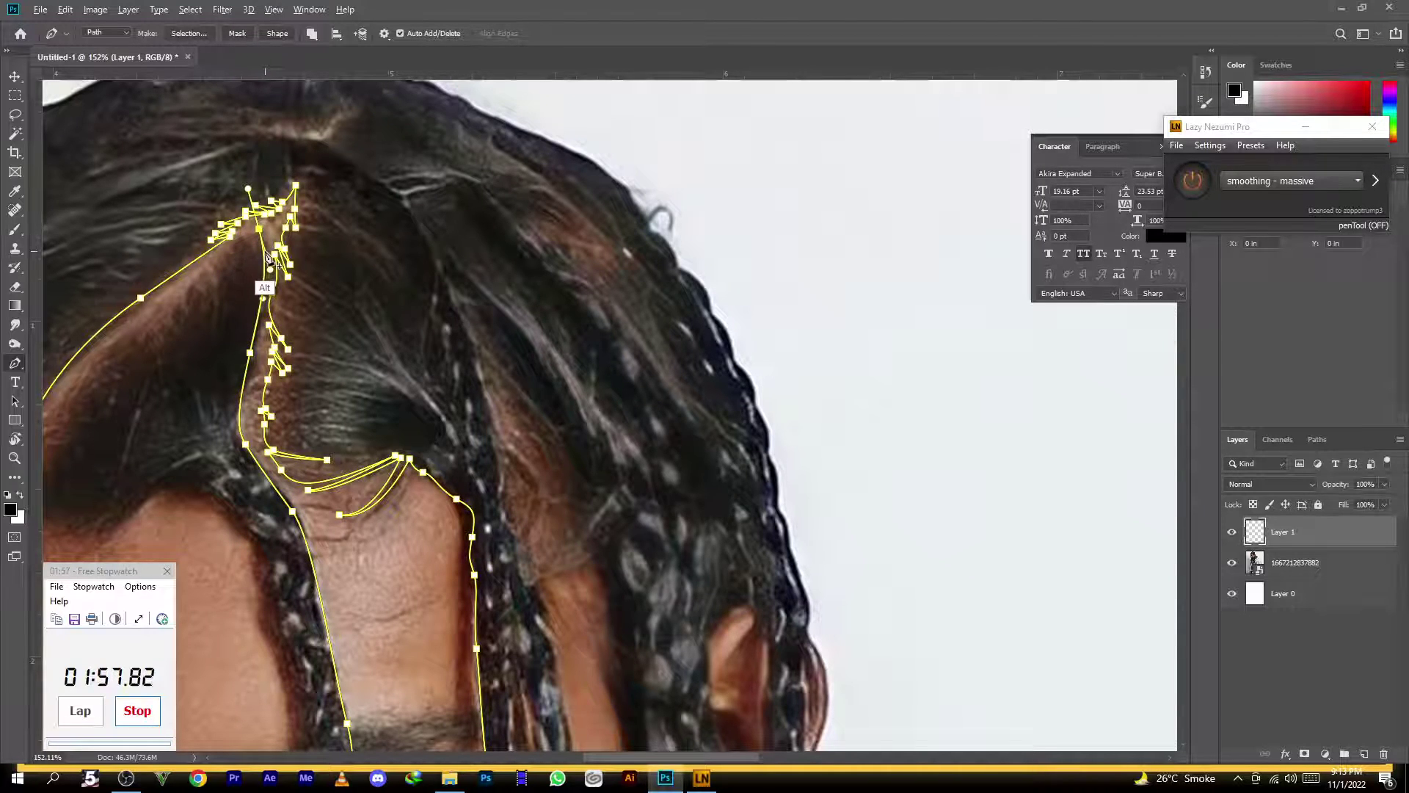
{"action": "left_click", "coordinate": [258, 229], "text": "alt"}
{"action": "mouse_move", "coordinate": [263, 242]}
{"action": "left_mouse_down"}
{"action": "mouse_move", "coordinate": [257, 285]}
{"action": "mouse_move", "coordinate": [246, 250]}
{"action": "mouse_move", "coordinate": [229, 248]}
{"action": "mouse_move", "coordinate": [245, 242]}
{"action": "left_mouse_up"}
{"action": "key", "text": "alt"}
Trace the lower edge of the diagonal parting down towards the forehead, adding spikes for loose hairs
{"action": "left_click_drag", "start_coordinate": [193, 292], "coordinate": [152, 328]}
{"action": "left_click_drag", "start_coordinate": [140, 353], "coordinate": [141, 379]}
{"action": "left_click", "coordinate": [140, 353], "text": "alt"}
{"action": "left_click_drag", "start_coordinate": [137, 325], "coordinate": [439, 208]}
{"action": "key", "text": "space"}
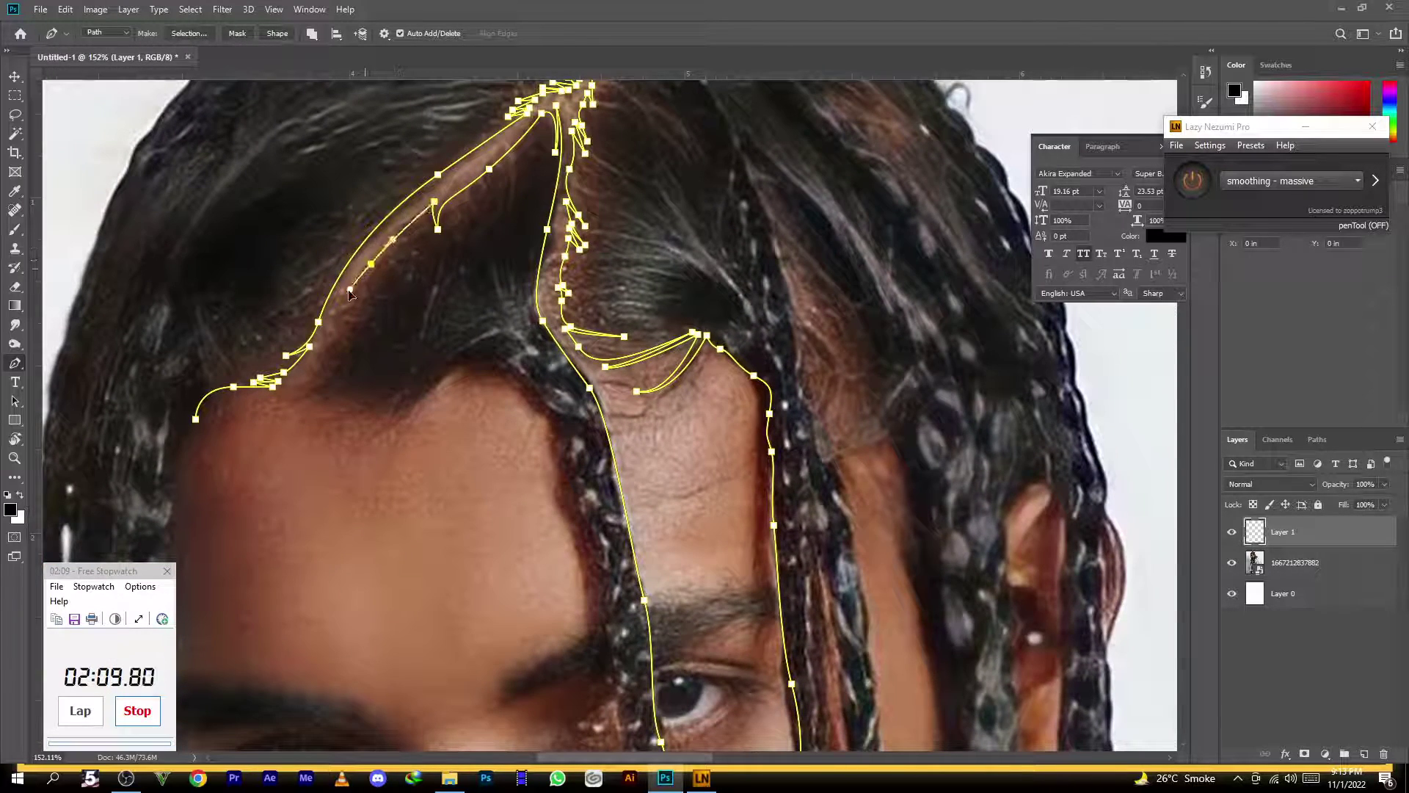
{"action": "left_click", "coordinate": [336, 327]}
{"action": "left_click_drag", "start_coordinate": [364, 304], "coordinate": [377, 297]}
{"action": "left_click", "coordinate": [364, 303], "text": "alt"}
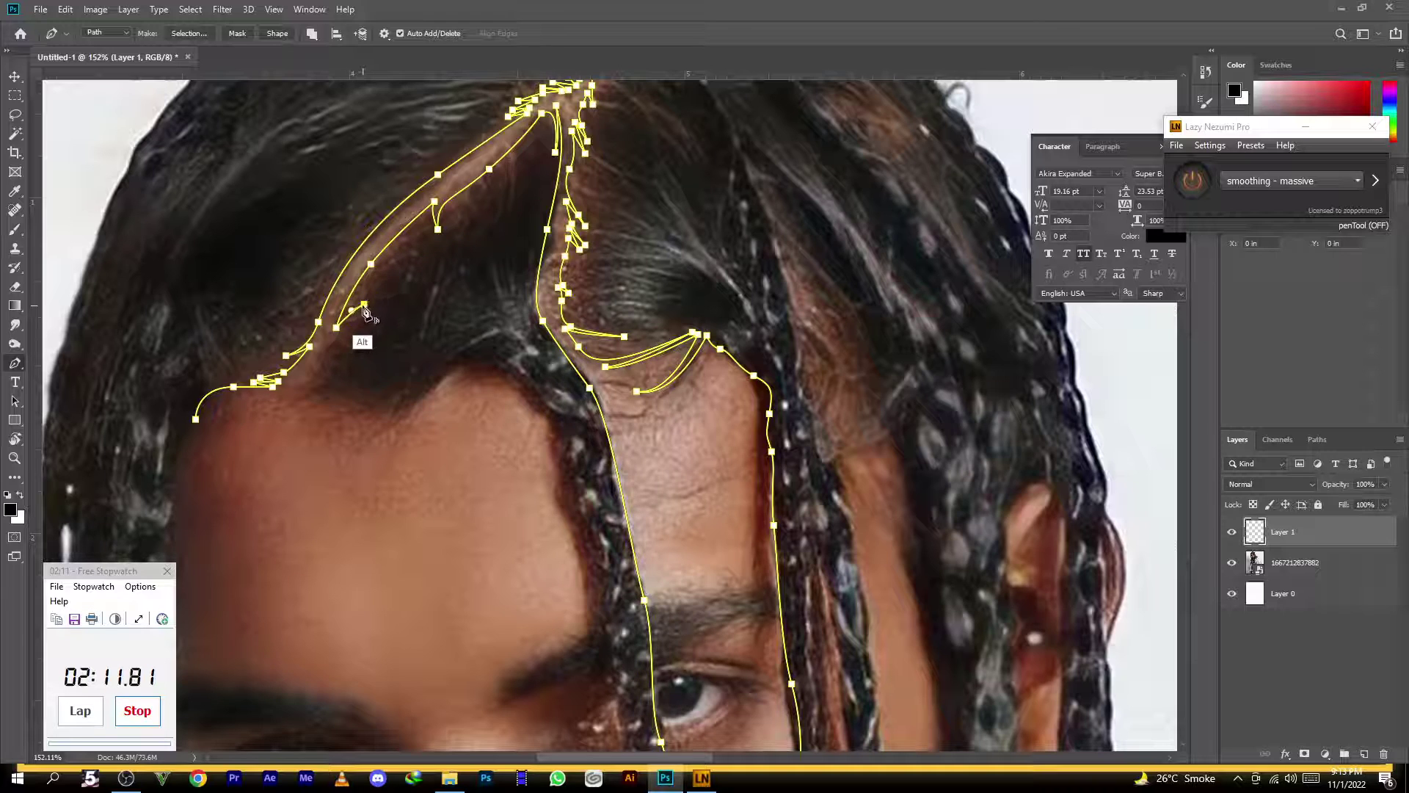
Follow the hairline across the left forehead from the foot of the diagonal parting to the front braid
{"action": "mouse_move", "coordinate": [326, 347]}
{"action": "left_mouse_down"}
{"action": "mouse_move", "coordinate": [306, 377]}
{"action": "mouse_move", "coordinate": [348, 345]}
{"action": "left_mouse_up"}
{"action": "left_click", "coordinate": [330, 359], "text": "alt"}
{"action": "left_click_drag", "start_coordinate": [343, 397], "coordinate": [432, 323]}
{"action": "left_click", "coordinate": [436, 389], "text": "alt"}
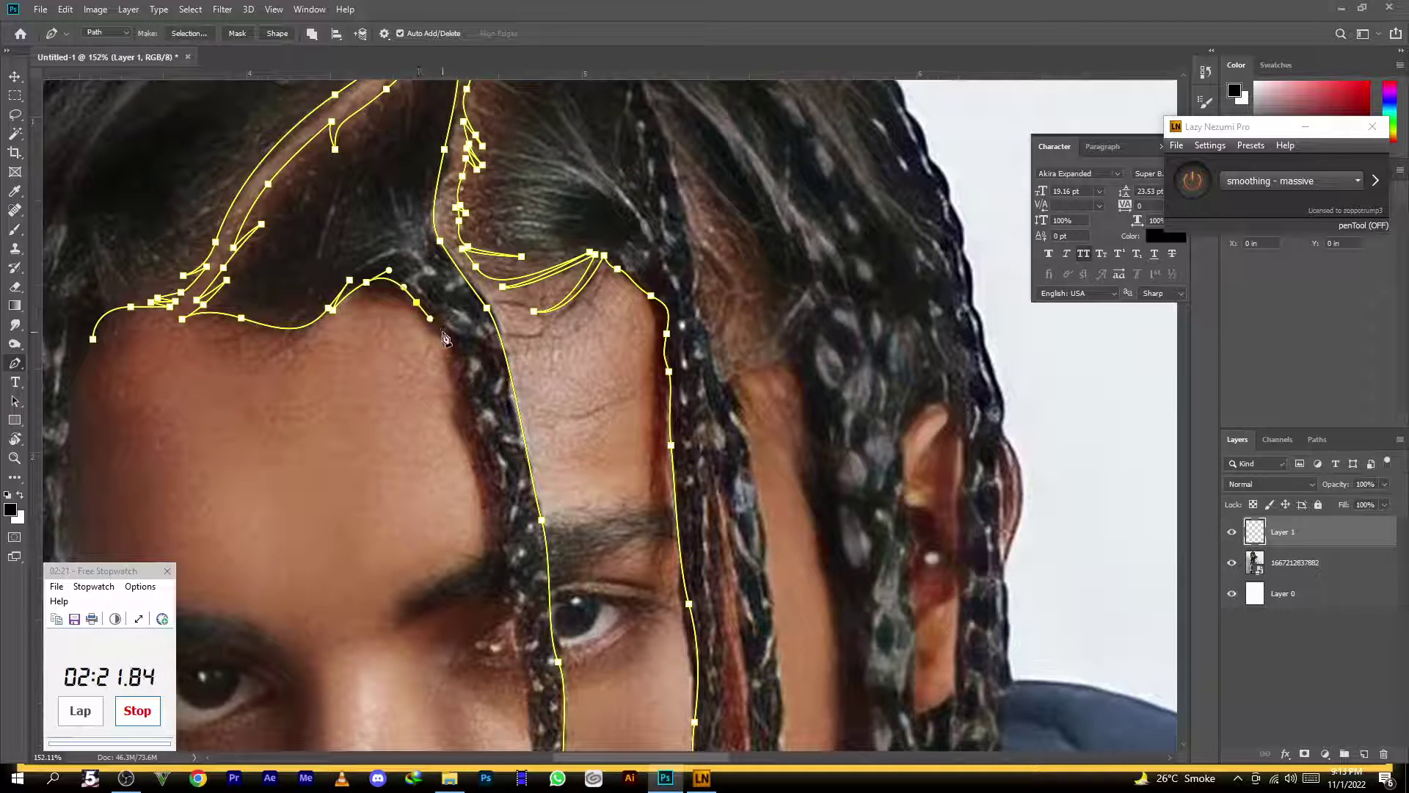
Trace the left edge of the front braid down past the eye and lips to its lower tip
{"action": "left_click_drag", "start_coordinate": [478, 397], "coordinate": [439, 274]}
{"action": "left_click_drag", "start_coordinate": [453, 382], "coordinate": [444, 198]}
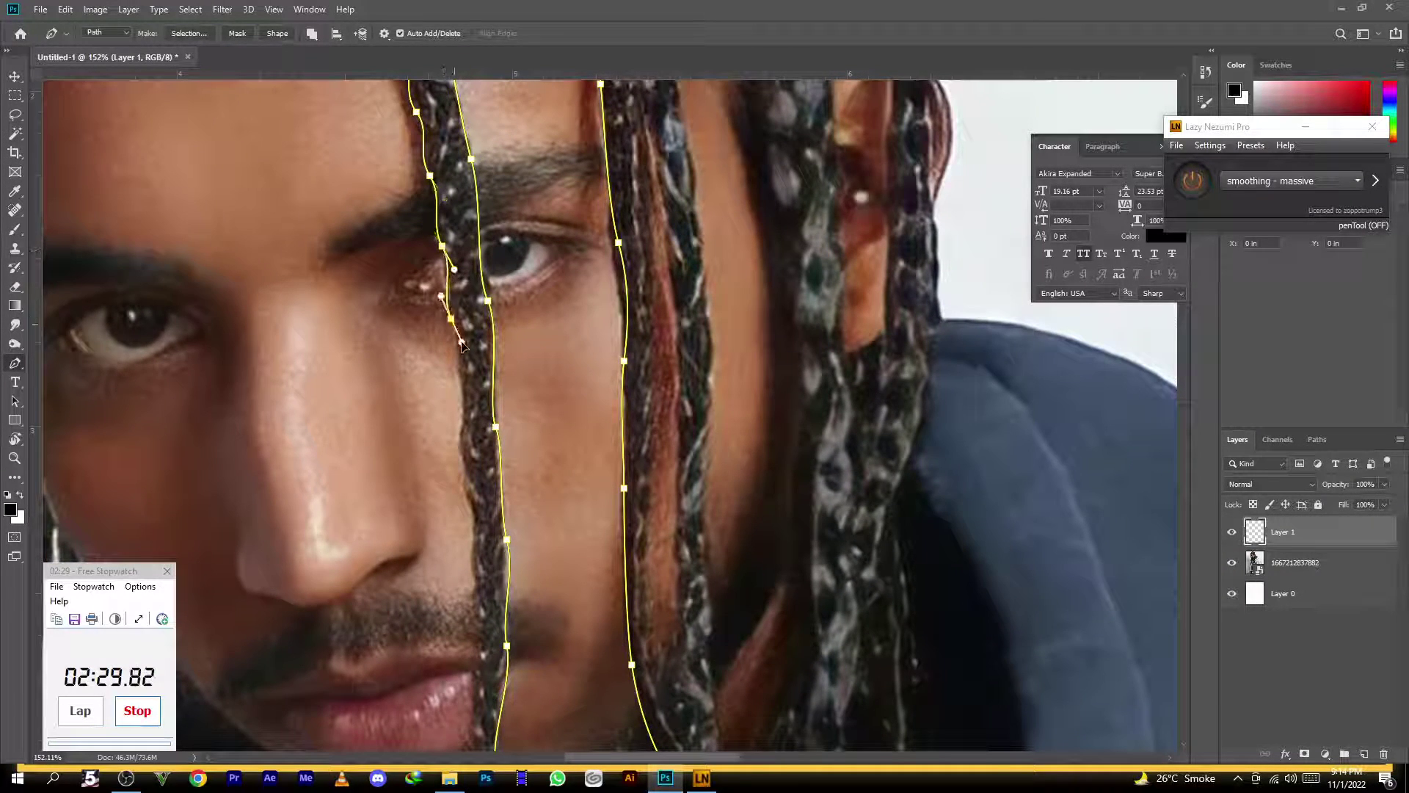
{"action": "left_click_drag", "start_coordinate": [475, 418], "coordinate": [450, 270]}
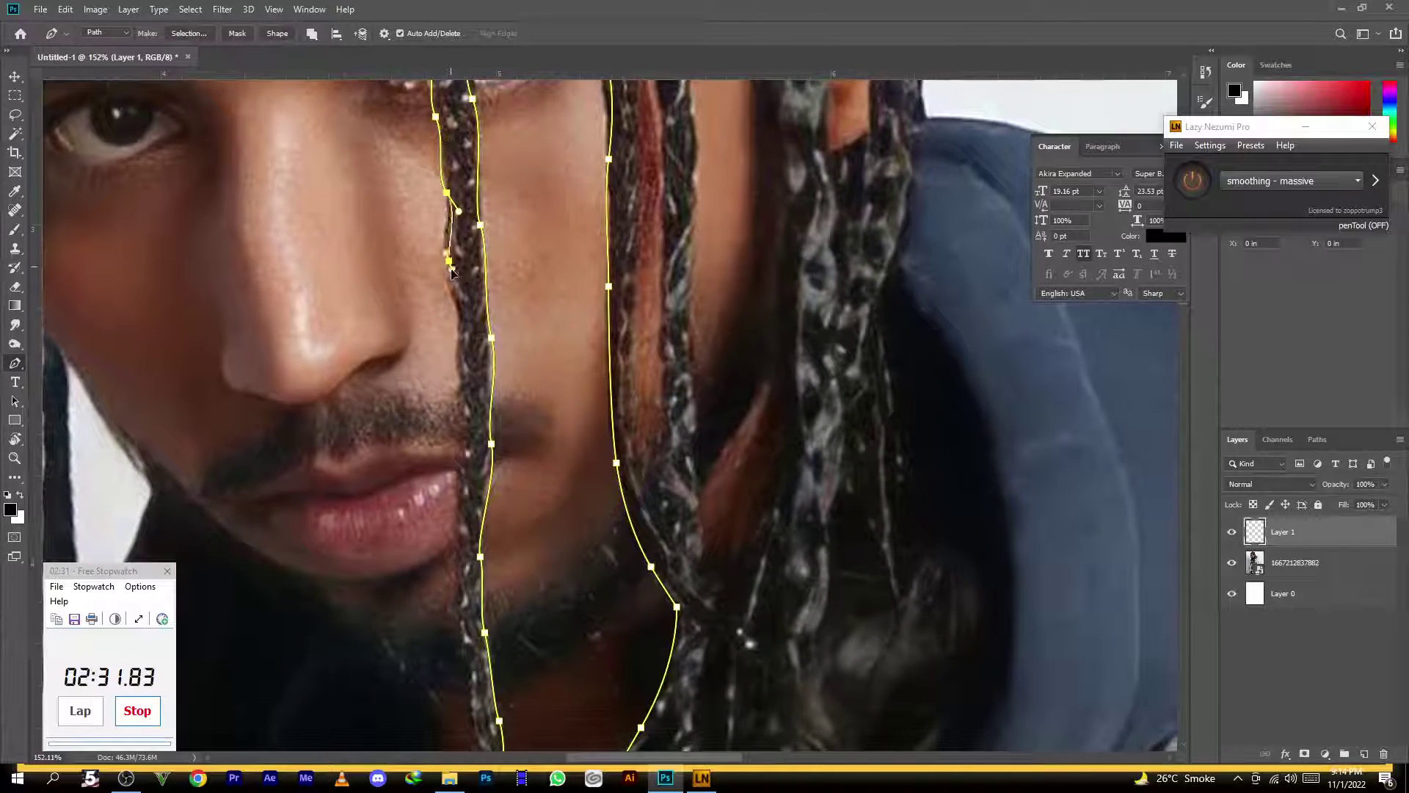
{"action": "left_click_drag", "start_coordinate": [462, 422], "coordinate": [451, 310]}
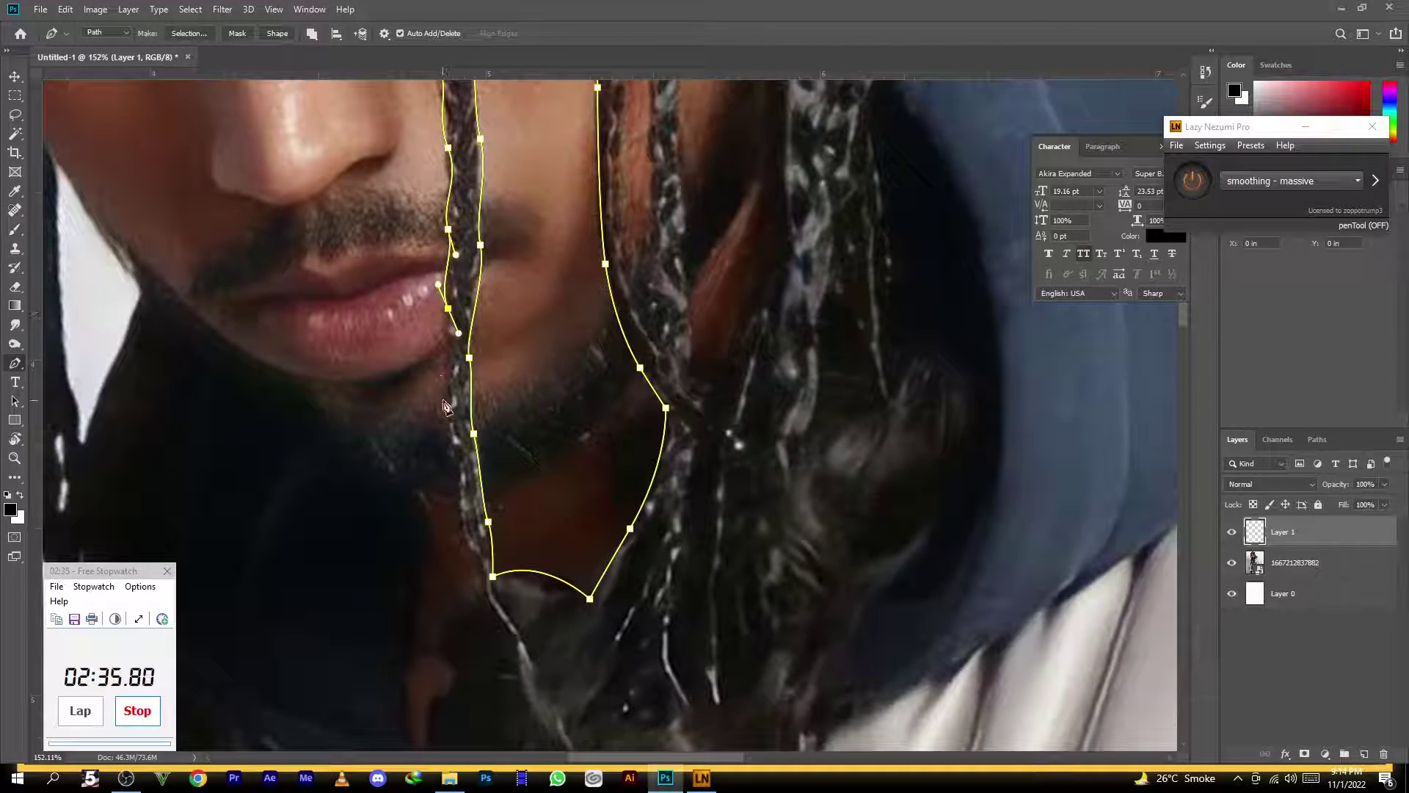
{"action": "left_click_drag", "start_coordinate": [466, 554], "coordinate": [438, 336]}
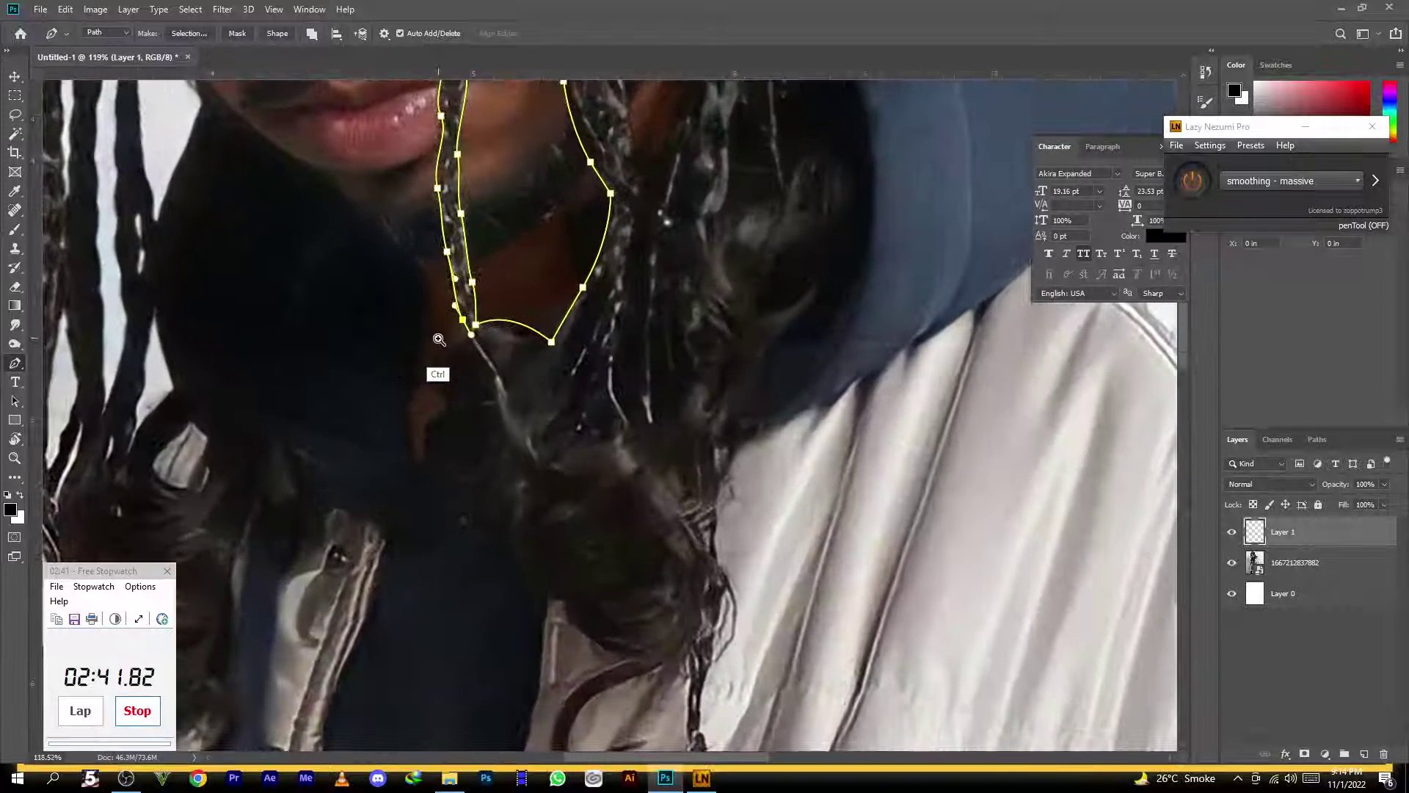
Extend the path below the braid tip around the left side of the curls, doubling back for a thin strand
{"action": "scroll", "coordinate": [478, 433], "scroll_direction": "down", "scroll_amount": 5}
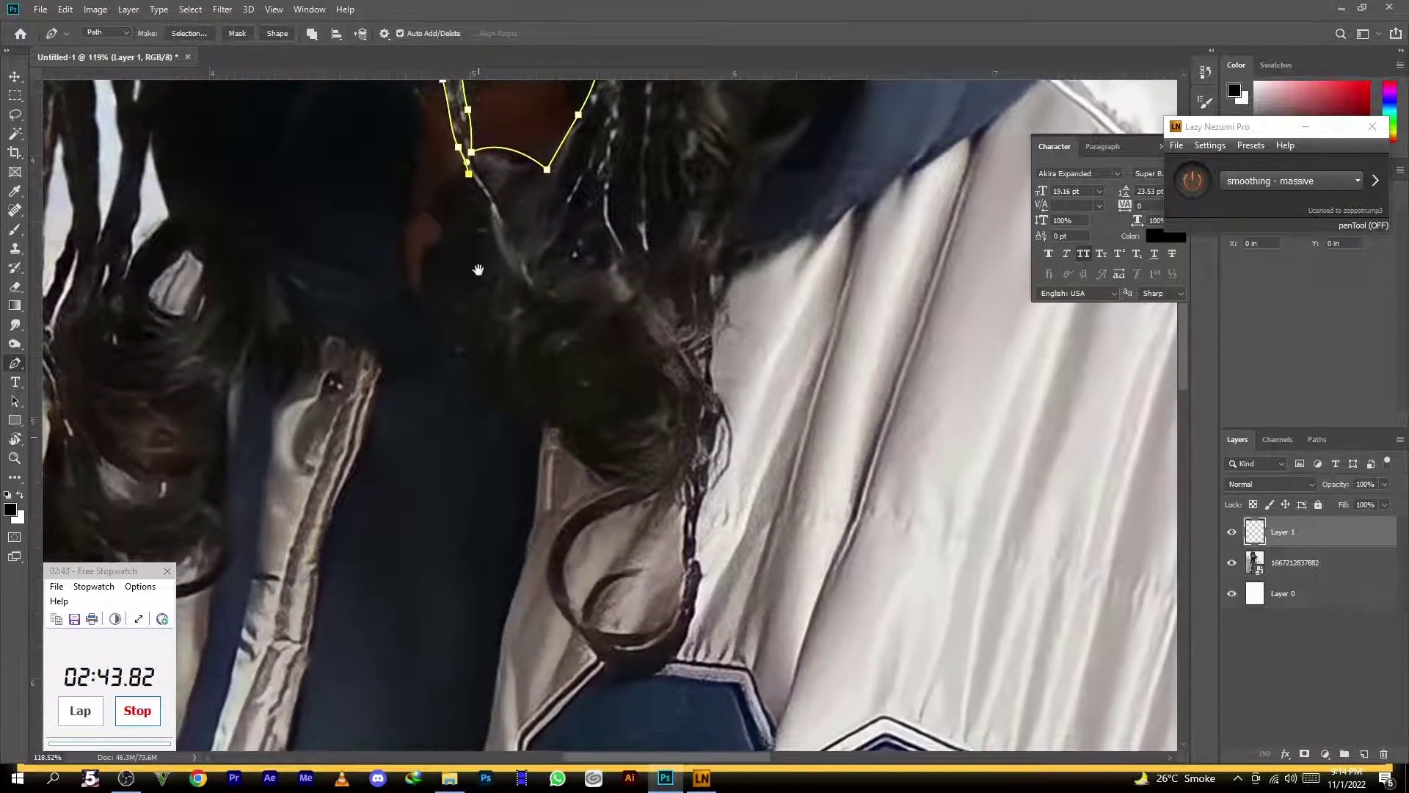
{"action": "left_click_drag", "start_coordinate": [481, 363], "coordinate": [584, 391]}
{"action": "left_click", "coordinate": [481, 365], "text": "alt"}
{"action": "left_click_drag", "start_coordinate": [443, 296], "coordinate": [459, 251]}
{"action": "left_click", "coordinate": [443, 295], "text": "alt"}
{"action": "left_click_drag", "start_coordinate": [504, 367], "coordinate": [573, 383]}
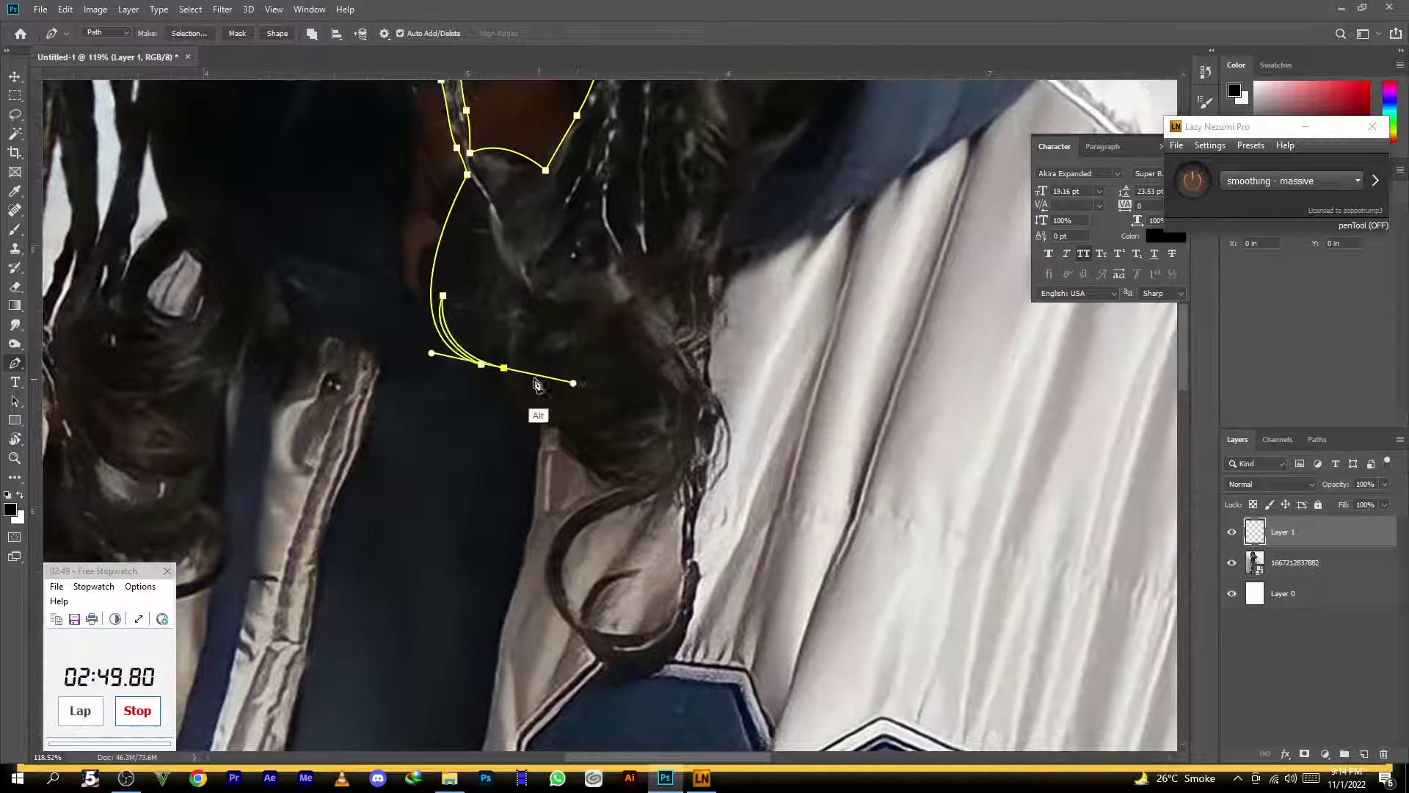
{"action": "left_click", "coordinate": [503, 367], "text": "alt"}
Trace the lower edge of the curls and the outer left side of the hair loop above the jacket number
{"action": "left_click_drag", "start_coordinate": [555, 432], "coordinate": [586, 338]}
{"action": "left_click", "coordinate": [555, 431], "text": "alt"}
{"action": "left_click", "coordinate": [528, 323], "text": "alt"}
{"action": "left_click", "coordinate": [563, 344], "text": "alt"}
{"action": "left_click_drag", "start_coordinate": [515, 484], "coordinate": [604, 580]}
{"action": "left_click", "coordinate": [516, 485], "text": "alt"}
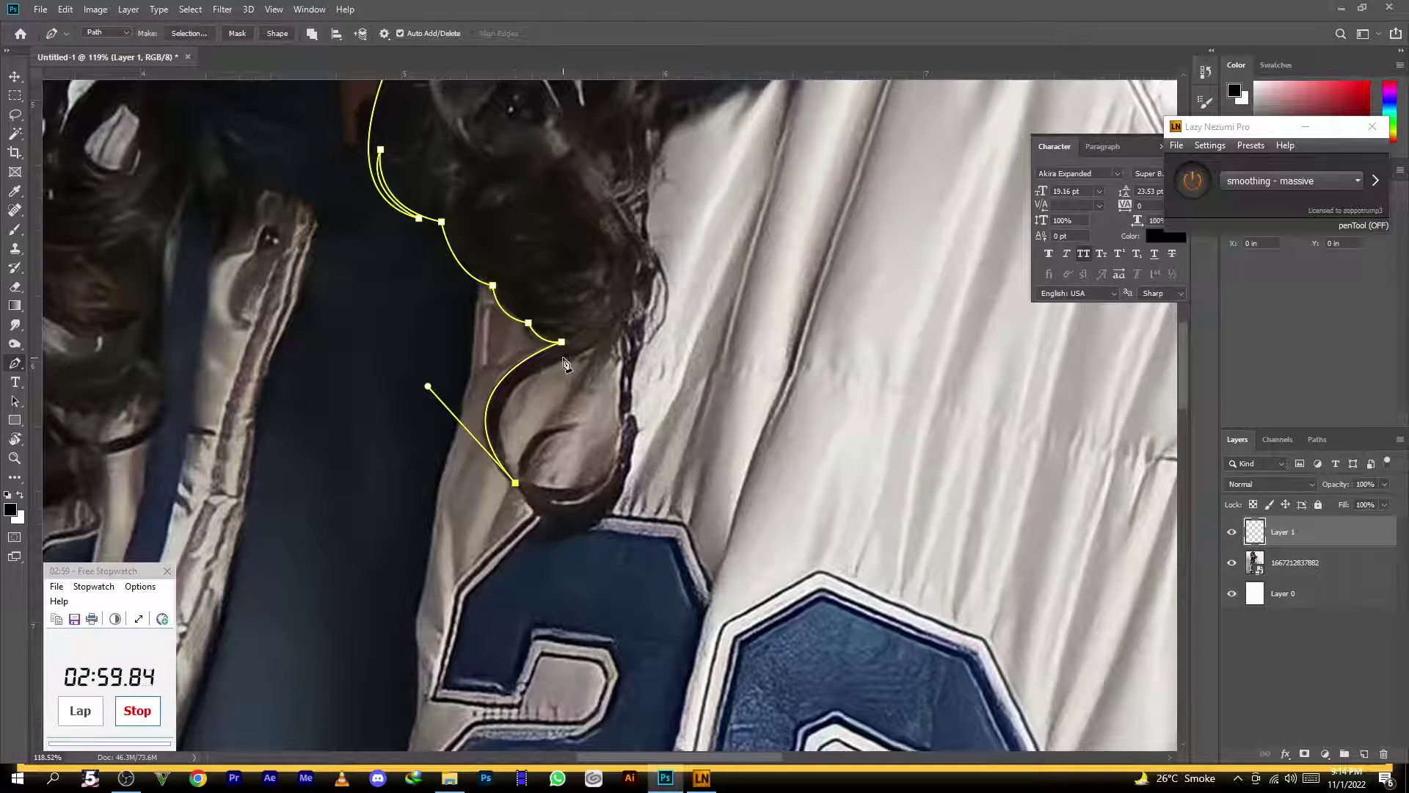
Outline the inside of the hair loop above the jacket number, including the small inner curl
{"action": "left_click_drag", "start_coordinate": [526, 377], "coordinate": [601, 356]}
{"action": "left_click", "coordinate": [618, 335]}
{"action": "left_click_drag", "start_coordinate": [594, 489], "coordinate": [552, 507]}
{"action": "left_click_drag", "start_coordinate": [575, 416], "coordinate": [648, 379]}
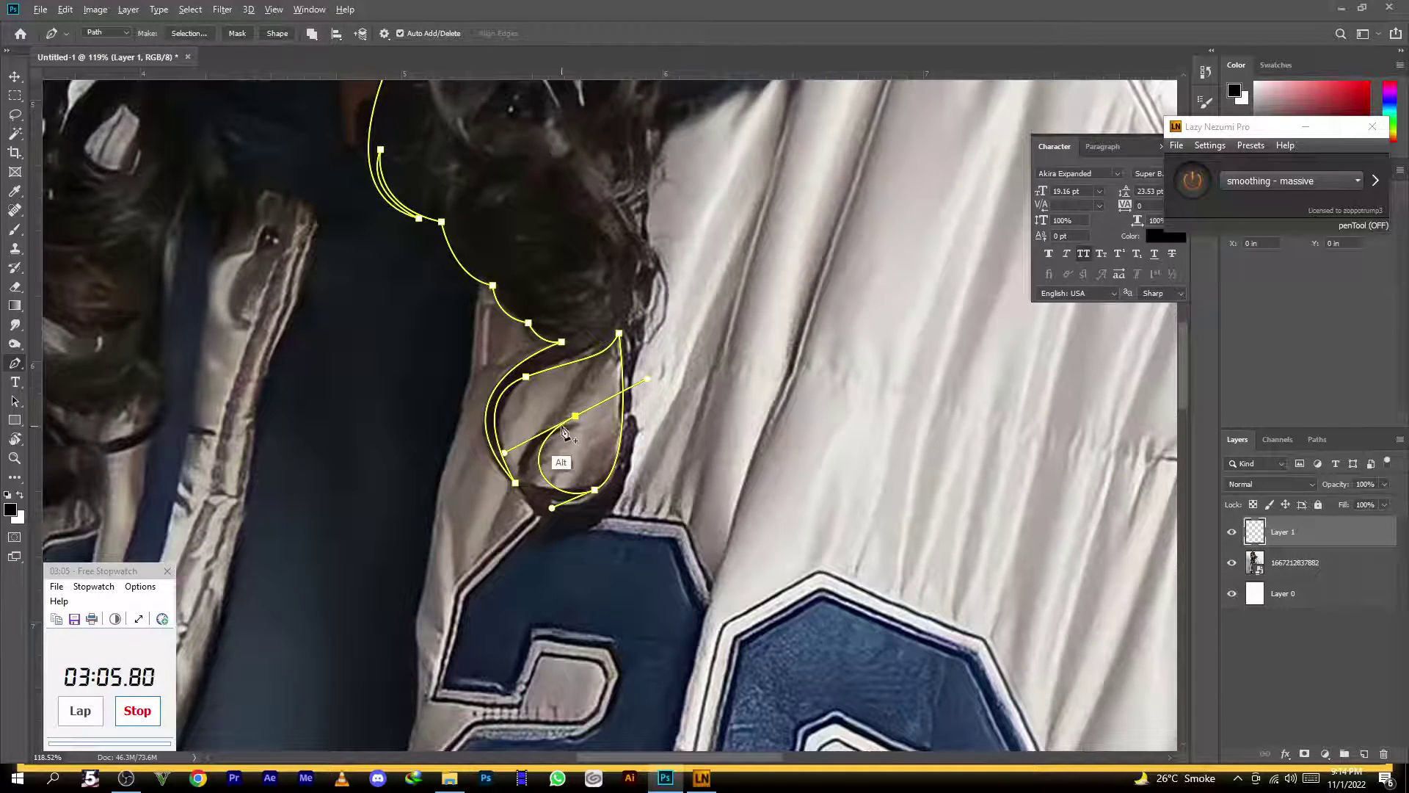
{"action": "left_click", "coordinate": [576, 417], "text": "alt"}
{"action": "left_click_drag", "start_coordinate": [524, 499], "coordinate": [550, 568]}
Trace the outer right side of the loop and curls upward to the hair inside the blue hood
{"action": "left_click_drag", "start_coordinate": [634, 428], "coordinate": [637, 324]}
{"action": "left_click_drag", "start_coordinate": [653, 251], "coordinate": [448, 470]}
{"action": "left_click", "coordinate": [555, 401], "text": "alt"}
{"action": "left_click_drag", "start_coordinate": [476, 365], "coordinate": [477, 292]}
{"action": "left_click_drag", "start_coordinate": [466, 241], "coordinate": [419, 464]}
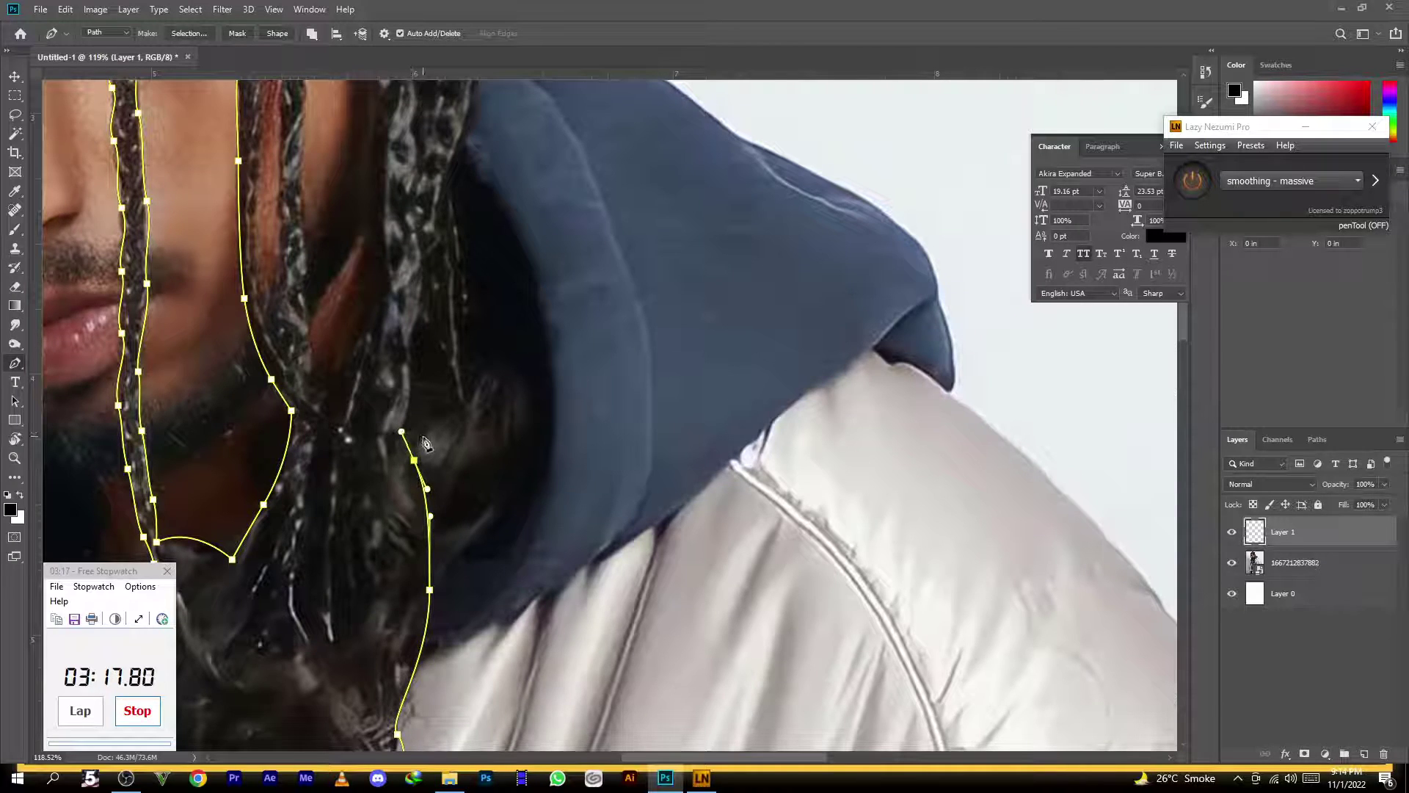
Outline the ends and gaps of the braids inside the hood and continue the path upward along the outer braid
{"action": "left_click_drag", "start_coordinate": [411, 405], "coordinate": [356, 400]}
{"action": "left_click_drag", "start_coordinate": [363, 470], "coordinate": [401, 561]}
{"action": "left_click_drag", "start_coordinate": [402, 563], "coordinate": [383, 421]}
{"action": "left_click_drag", "start_coordinate": [374, 489], "coordinate": [362, 517]}
{"action": "left_click", "coordinate": [374, 490], "text": "alt"}
{"action": "left_click_drag", "start_coordinate": [398, 391], "coordinate": [379, 348]}
{"action": "left_click_drag", "start_coordinate": [375, 353], "coordinate": [356, 547]}
{"action": "left_click_drag", "start_coordinate": [345, 356], "coordinate": [356, 323]}
Trace the outer right contour of the hair up past the ear and over to the crown
{"action": "left_click_drag", "start_coordinate": [367, 252], "coordinate": [342, 389]}
{"action": "left_click_drag", "start_coordinate": [342, 342], "coordinate": [444, 416]}
{"action": "left_click", "coordinate": [260, 346]}
{"action": "left_click_drag", "start_coordinate": [417, 371], "coordinate": [597, 394]}
{"action": "left_click", "coordinate": [528, 364]}
{"action": "left_click_drag", "start_coordinate": [504, 348], "coordinate": [322, 327]}
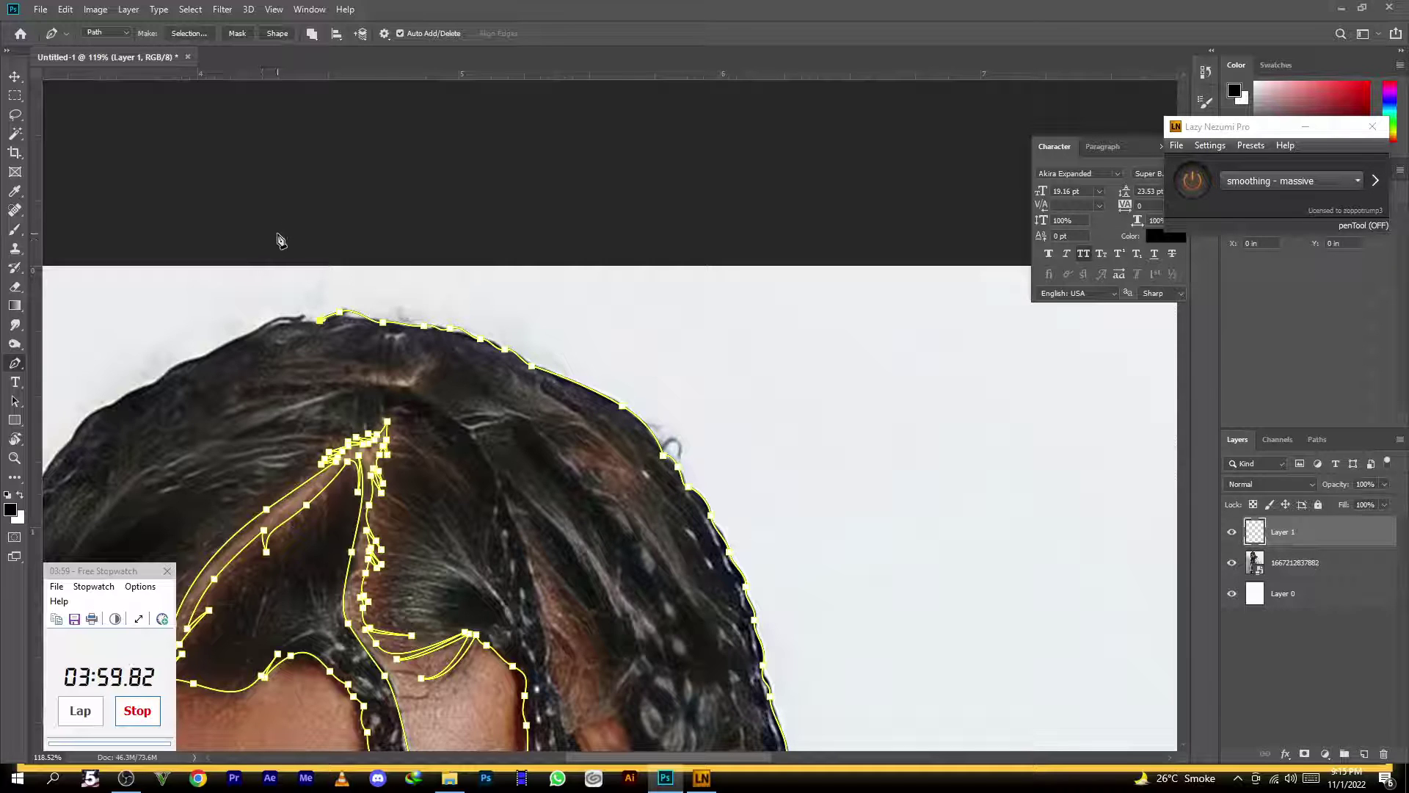
Trace the outer left contour of the hair from the crown down along the outermost braid toward its looped end
{"action": "left_click_drag", "start_coordinate": [261, 324], "coordinate": [378, 271]}
{"action": "left_click_drag", "start_coordinate": [357, 356], "coordinate": [349, 406]}
{"action": "left_click_drag", "start_coordinate": [349, 469], "coordinate": [334, 403]}
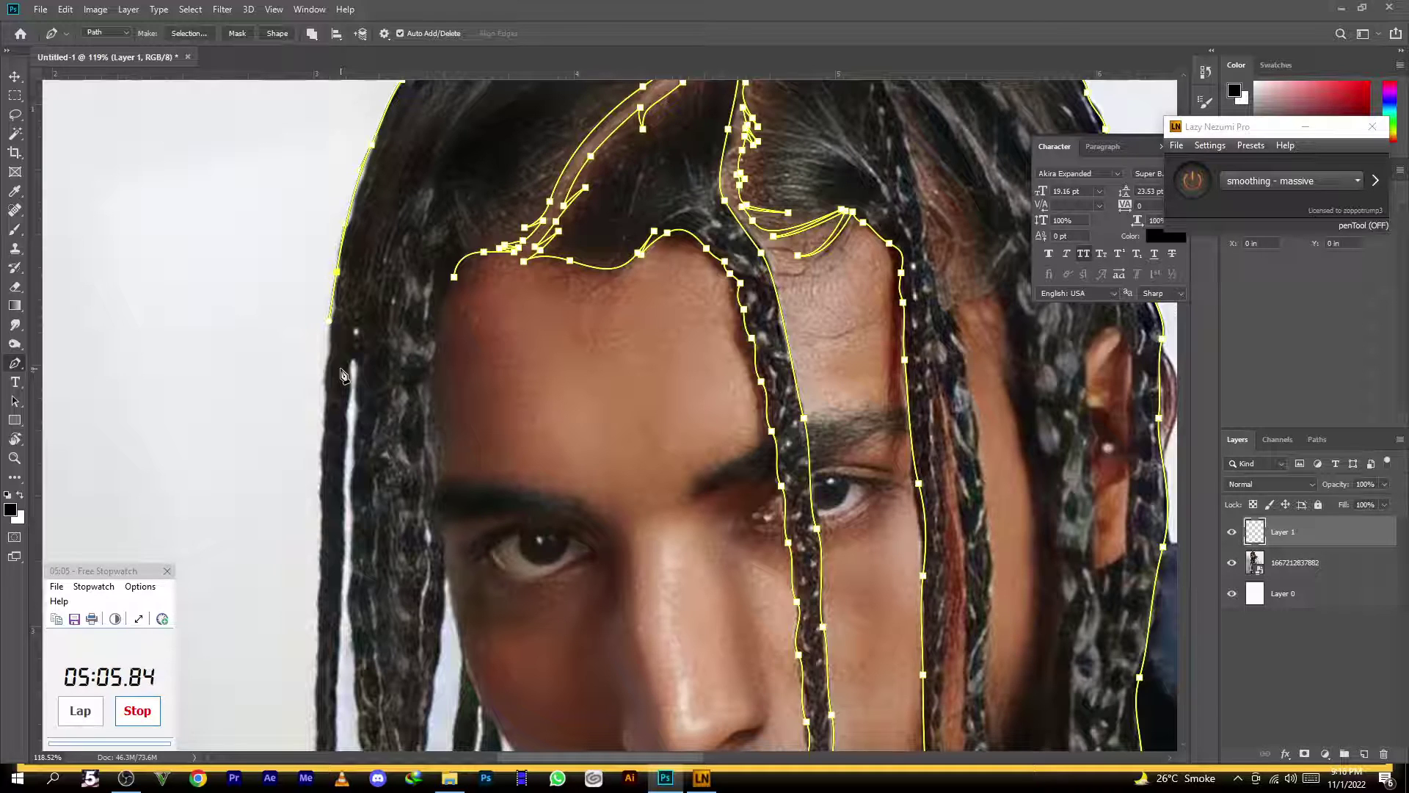
{"action": "left_click_drag", "start_coordinate": [330, 353], "coordinate": [329, 451]}
{"action": "left_click_drag", "start_coordinate": [317, 509], "coordinate": [358, 372]}
{"action": "left_click_drag", "start_coordinate": [352, 433], "coordinate": [355, 480]}
{"action": "left_click_drag", "start_coordinate": [350, 571], "coordinate": [352, 615]}
{"action": "scroll", "coordinate": [349, 587], "scroll_direction": "down", "scroll_amount": 4}
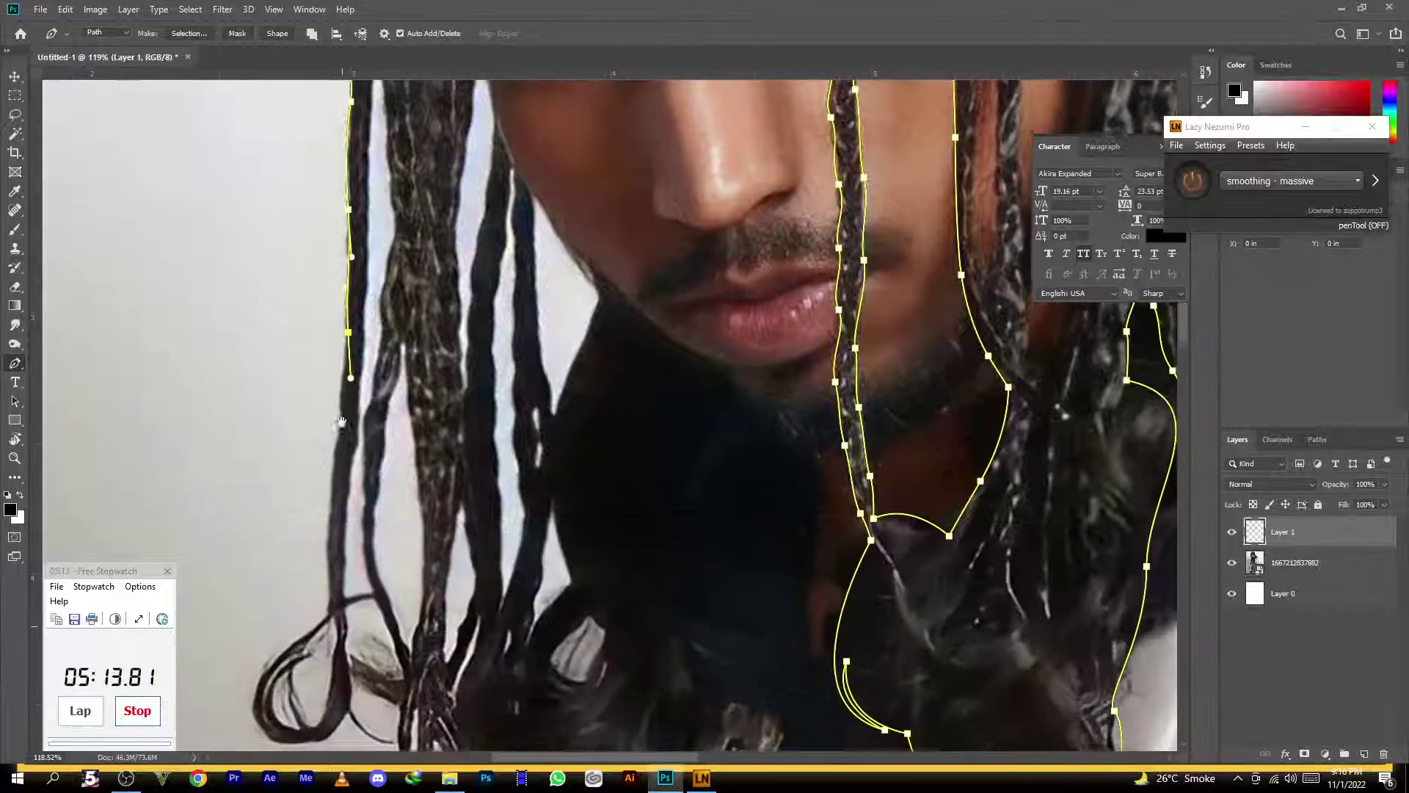
{"action": "left_click_drag", "start_coordinate": [330, 530], "coordinate": [332, 573]}
Outline the inside and outside of the curled loop at the end of the outermost left braid
{"action": "left_click_drag", "start_coordinate": [317, 717], "coordinate": [294, 732]}
{"action": "left_click_drag", "start_coordinate": [306, 640], "coordinate": [360, 610]}
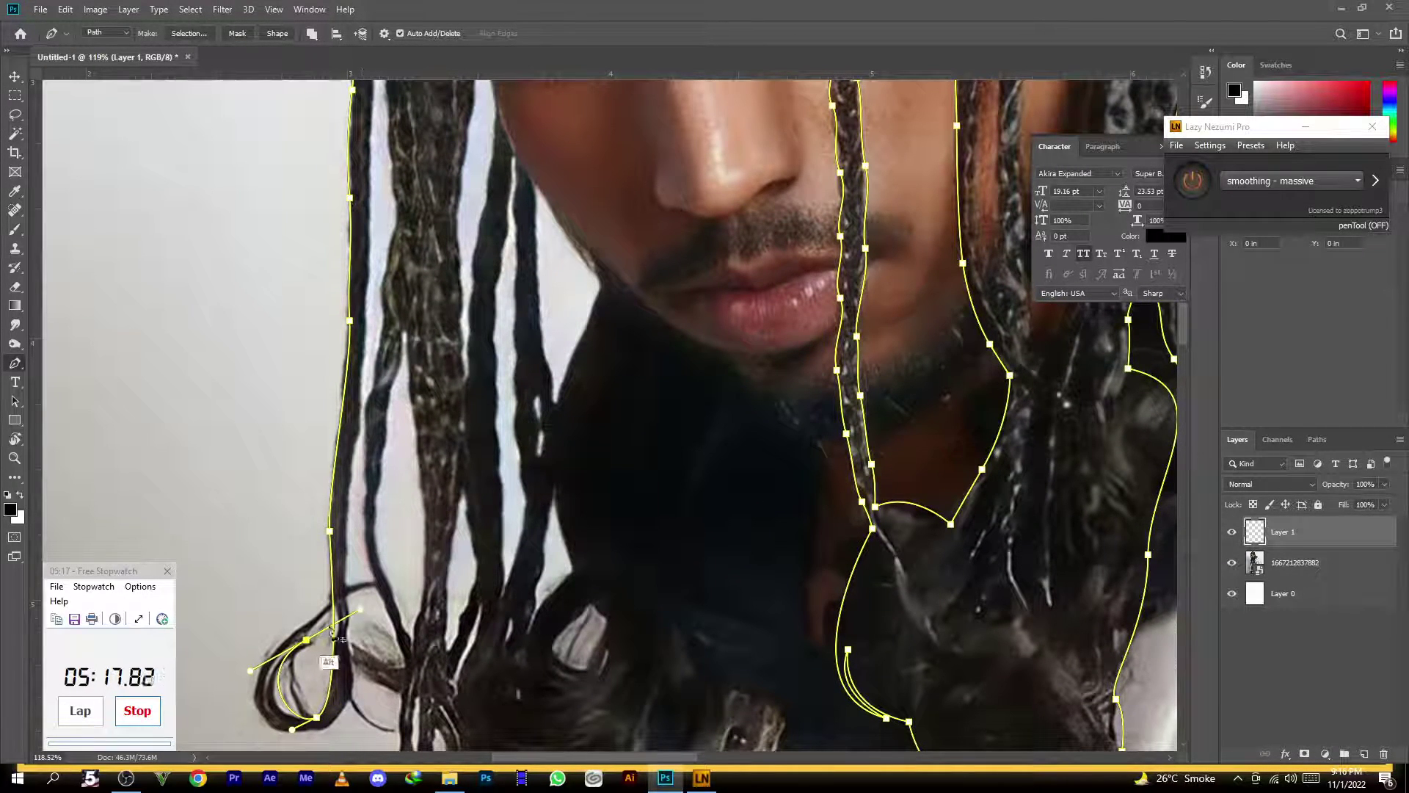
{"action": "left_click", "coordinate": [306, 640], "text": "alt"}
{"action": "left_click_drag", "start_coordinate": [260, 681], "coordinate": [365, 710]}
Trace the inner edge of the outermost left braid upward to the top of the narrow gap beside it
{"action": "left_click_drag", "start_coordinate": [350, 626], "coordinate": [352, 560]}
{"action": "left_click_drag", "start_coordinate": [351, 560], "coordinate": [278, 711]}
{"action": "left_click_drag", "start_coordinate": [274, 629], "coordinate": [285, 568]}
{"action": "left_click_drag", "start_coordinate": [288, 466], "coordinate": [262, 627]}
{"action": "left_click_drag", "start_coordinate": [266, 443], "coordinate": [271, 705]}
{"action": "scroll", "coordinate": [270, 381], "scroll_direction": "up", "scroll_amount": 3}
{"action": "left_click_drag", "start_coordinate": [276, 690], "coordinate": [287, 397]}
Continue the path down the outer edge of the neighbouring braids to the curls at their ends
{"action": "left_click_drag", "start_coordinate": [281, 474], "coordinate": [290, 506]}
{"action": "left_click_drag", "start_coordinate": [280, 552], "coordinate": [349, 388]}
{"action": "left_click_drag", "start_coordinate": [338, 440], "coordinate": [336, 454]}
{"action": "left_click_drag", "start_coordinate": [336, 516], "coordinate": [335, 547]}
{"action": "left_click_drag", "start_coordinate": [342, 603], "coordinate": [349, 531]}
{"action": "left_click", "coordinate": [307, 483]}
{"action": "left_click", "coordinate": [346, 526]}
{"action": "mouse_move", "coordinate": [343, 589]}
{"action": "left_mouse_down"}
{"action": "mouse_move", "coordinate": [344, 625]}
{"action": "mouse_move", "coordinate": [315, 671]}
{"action": "mouse_move", "coordinate": [329, 601]}
{"action": "left_mouse_up"}
Outline the small curls and the rounded bottom of the left hair bunch
{"action": "left_click", "coordinate": [310, 626], "text": "alt"}
{"action": "left_click_drag", "start_coordinate": [282, 657], "coordinate": [406, 445]}
{"action": "left_click", "coordinate": [375, 445], "text": "alt"}
{"action": "left_click_drag", "start_coordinate": [350, 546], "coordinate": [346, 584]}
{"action": "left_click_drag", "start_coordinate": [398, 542], "coordinate": [469, 540]}
{"action": "left_click", "coordinate": [416, 514]}
{"action": "left_click", "coordinate": [393, 483]}
{"action": "left_click_drag", "start_coordinate": [474, 542], "coordinate": [495, 439]}
Trace the right side of the left hair bunch upward to the dark braid beside the jaw
{"action": "left_click", "coordinate": [494, 402]}
{"action": "left_click_drag", "start_coordinate": [552, 308], "coordinate": [333, 545]}
{"action": "left_click", "coordinate": [386, 455], "text": "alt"}
{"action": "left_click", "coordinate": [346, 444]}
{"action": "left_click", "coordinate": [345, 385]}
{"action": "left_click_drag", "start_coordinate": [263, 424], "coordinate": [304, 553]}
{"action": "left_click_drag", "start_coordinate": [300, 483], "coordinate": [323, 385]}
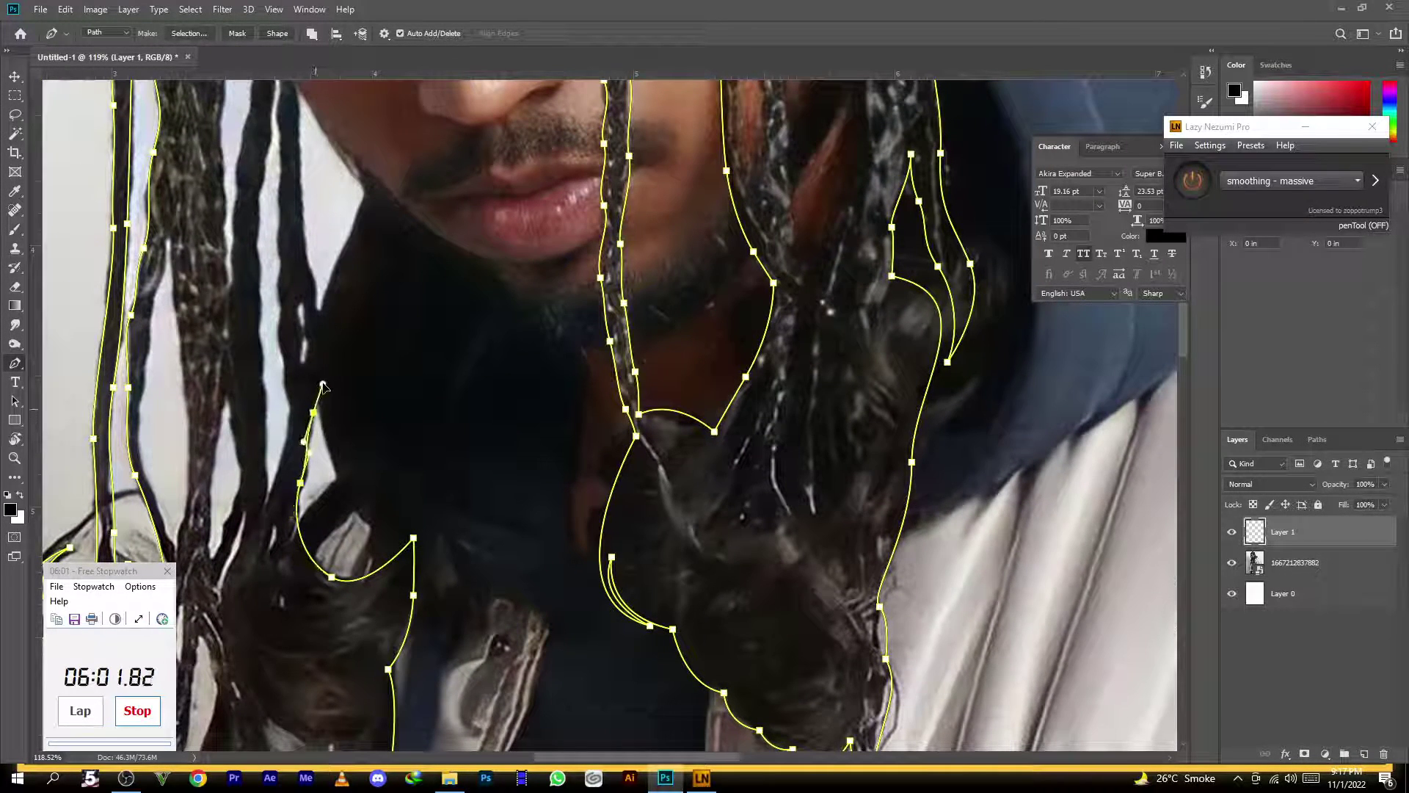
{"action": "left_click_drag", "start_coordinate": [315, 316], "coordinate": [307, 278]}
{"action": "left_click_drag", "start_coordinate": [307, 244], "coordinate": [286, 496]}
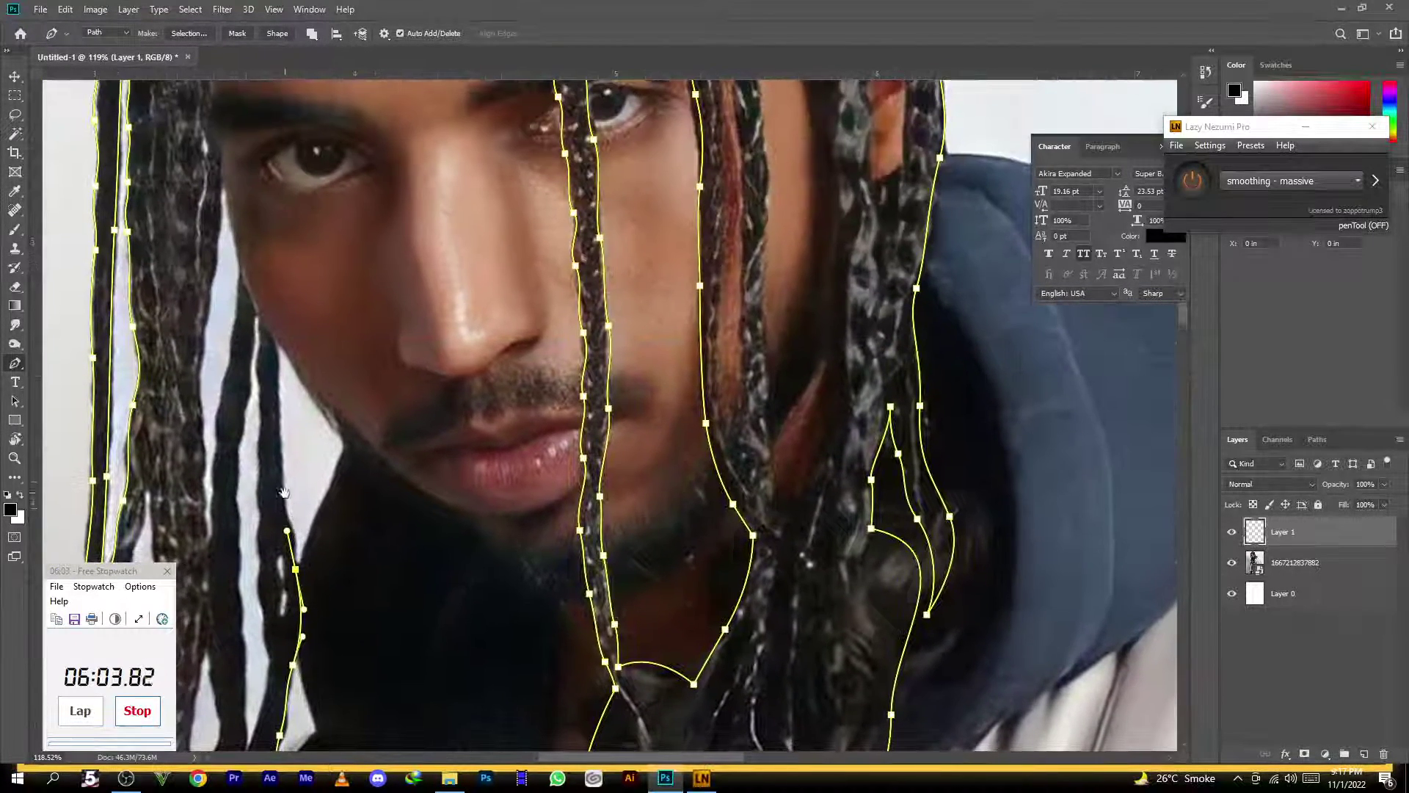
Trace the face-side edge of the left braids up past the cheek and temple, and close the path at the forehead hairline
{"action": "left_click_drag", "start_coordinate": [279, 440], "coordinate": [278, 402]}
{"action": "left_click_drag", "start_coordinate": [276, 344], "coordinate": [291, 545]}
{"action": "left_click", "coordinate": [259, 317]}
{"action": "left_click", "coordinate": [272, 489]}
{"action": "left_click", "coordinate": [261, 438]}
{"action": "left_click", "coordinate": [254, 401]}
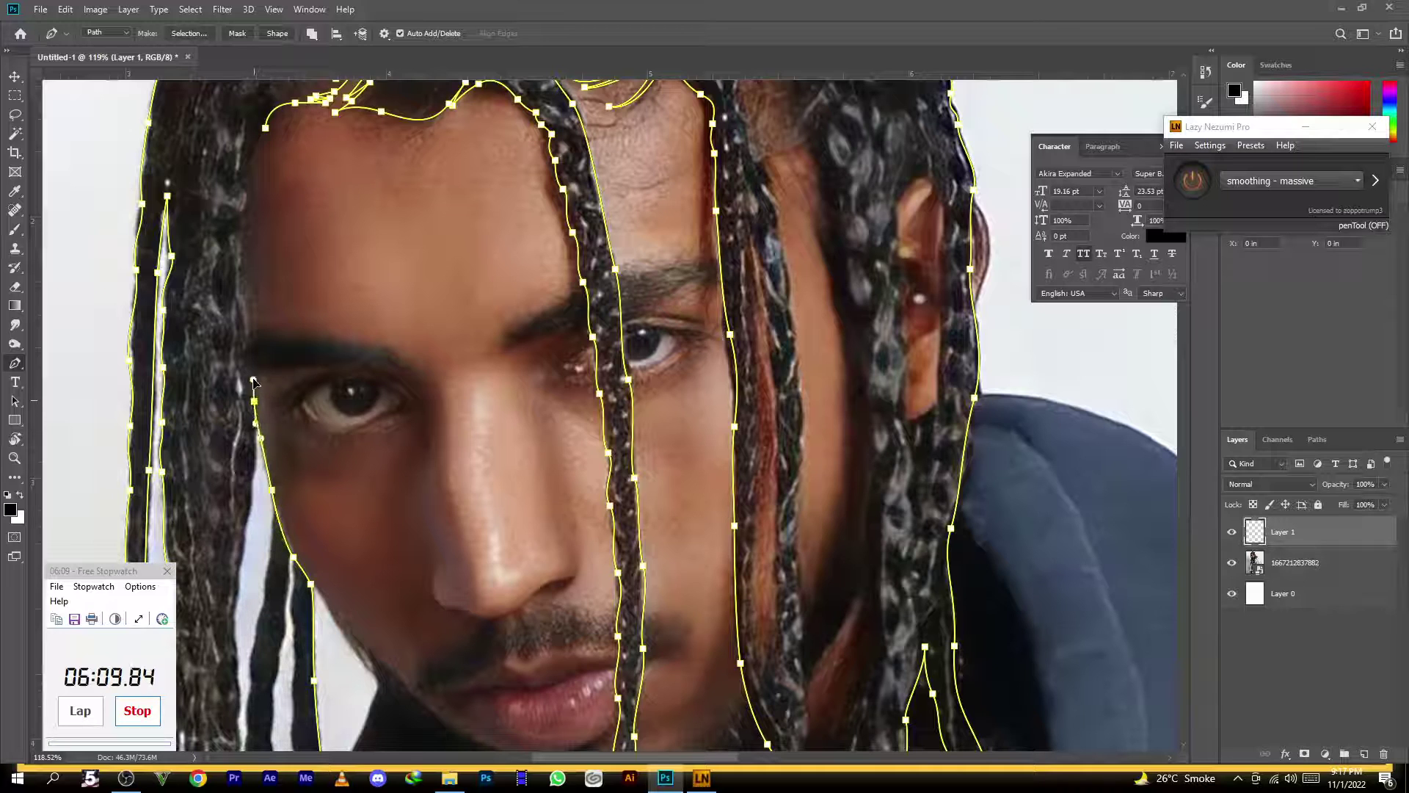
{"action": "left_click_drag", "start_coordinate": [246, 316], "coordinate": [238, 300]}
{"action": "left_click_drag", "start_coordinate": [251, 232], "coordinate": [239, 418]}
{"action": "left_click_drag", "start_coordinate": [249, 378], "coordinate": [263, 345]}
{"action": "left_click", "coordinate": [367, 360], "text": "ctrl"}
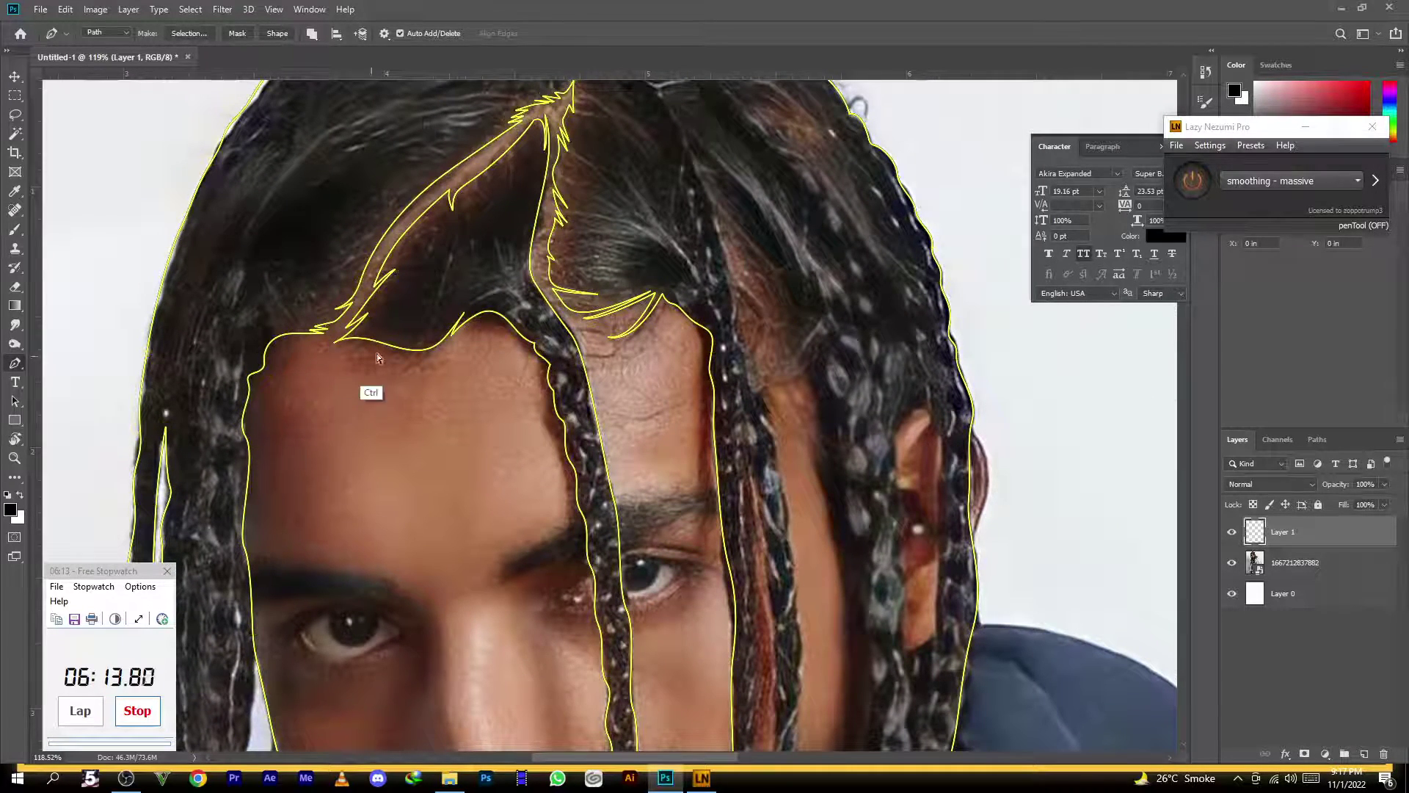
Convert the closed hair path into a black shape and check its coverage over the braids
{"action": "scroll", "coordinate": [368, 364], "scroll_direction": "down", "scroll_amount": 10}
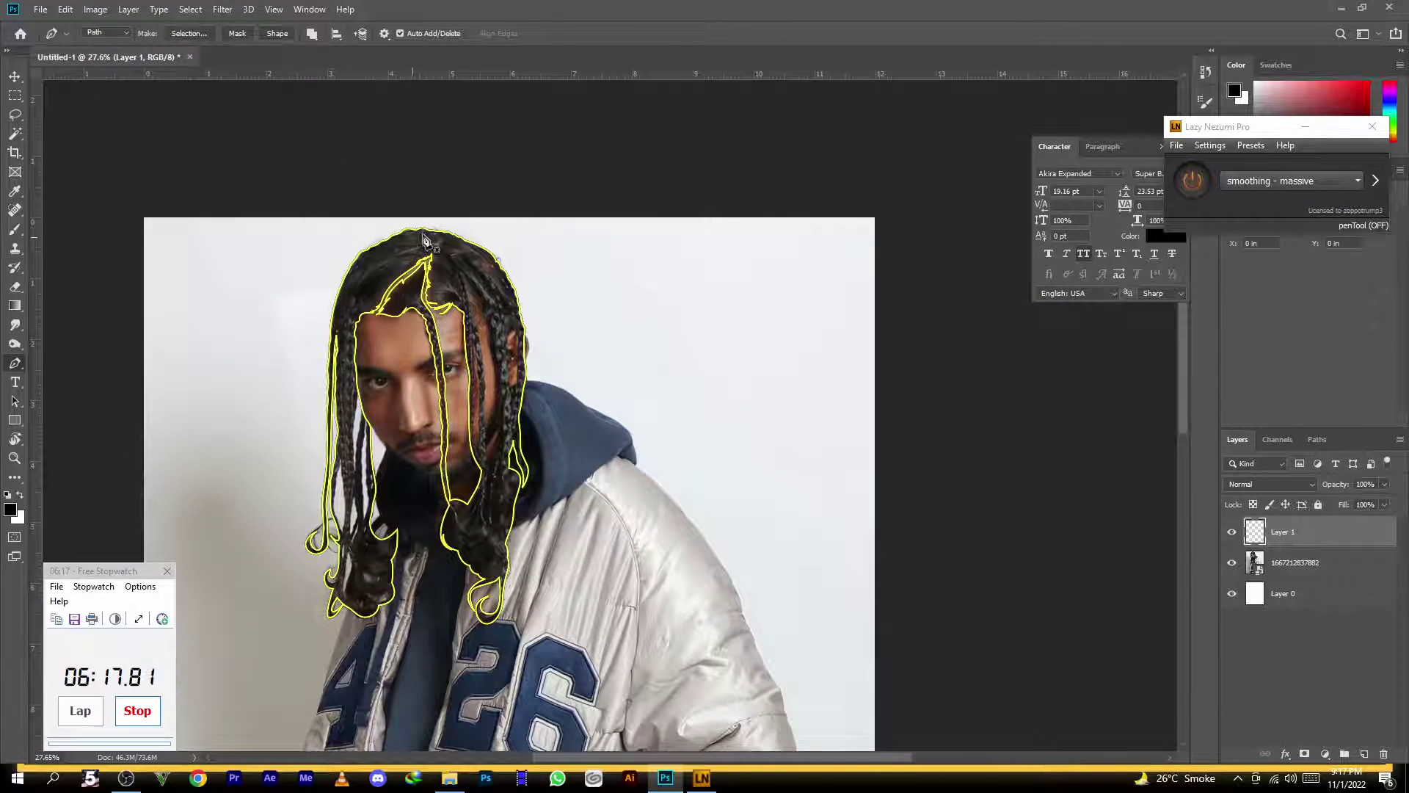
{"action": "scroll", "coordinate": [390, 196], "scroll_direction": "up", "scroll_amount": 1}
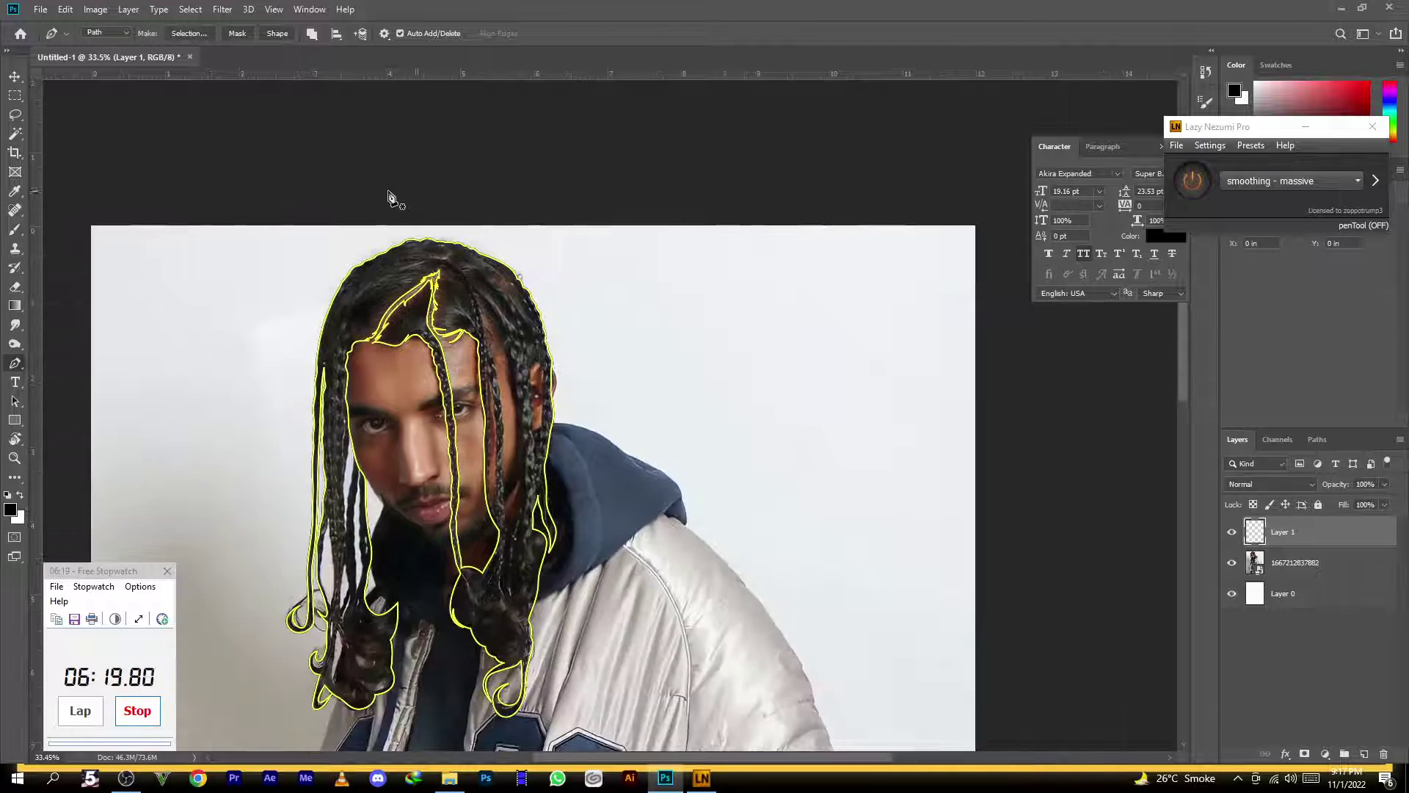
{"action": "scroll", "coordinate": [389, 197], "scroll_direction": "down", "scroll_amount": 1}
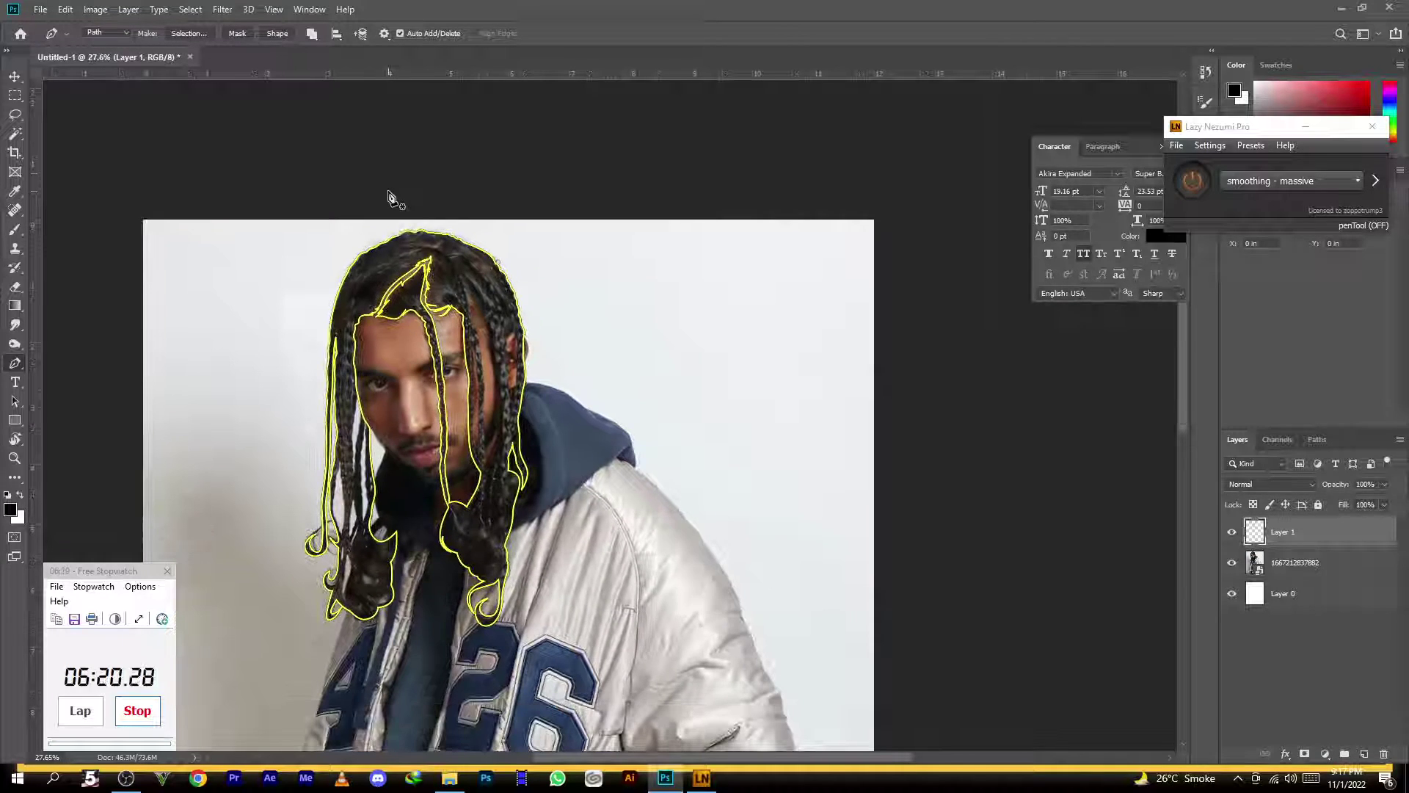
{"action": "left_click", "coordinate": [271, 35]}
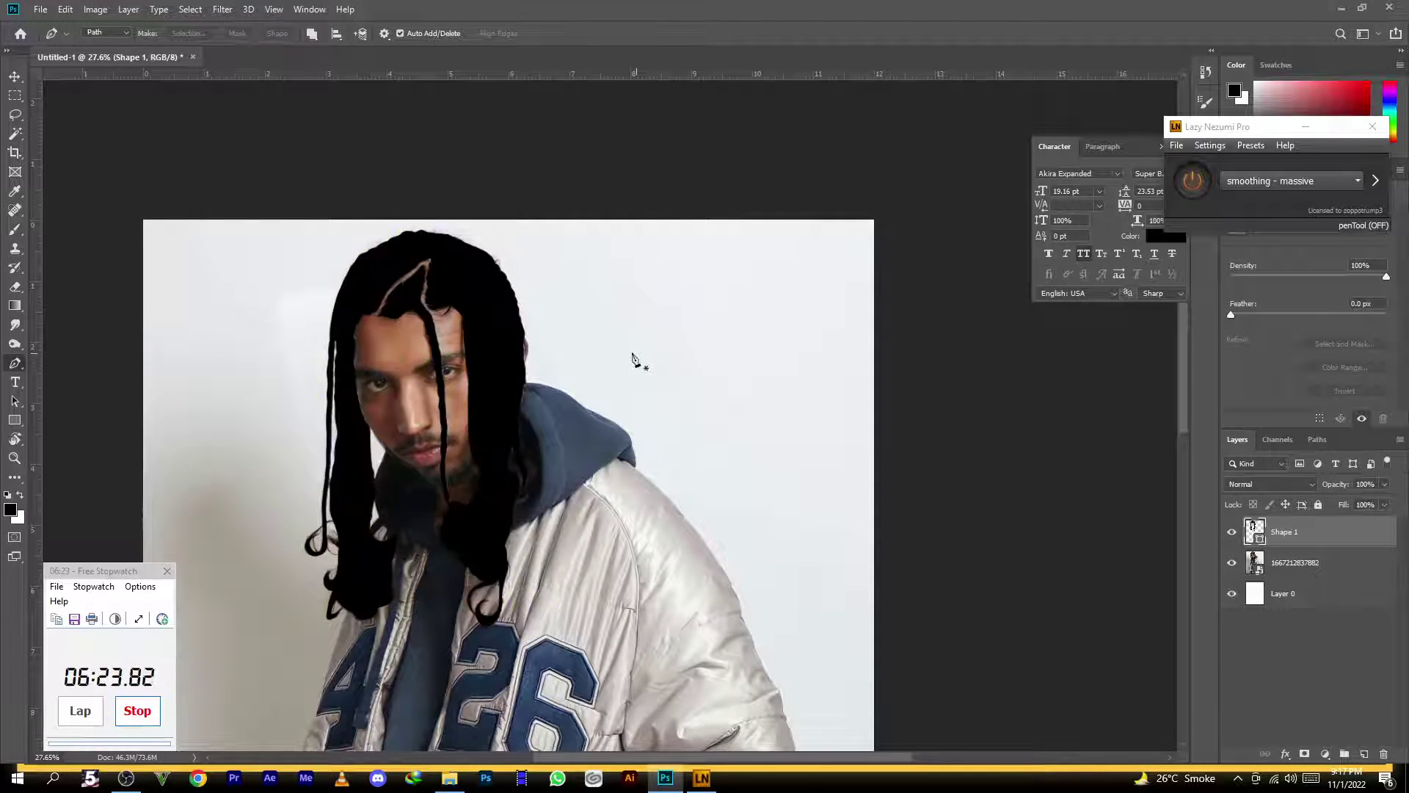
{"action": "scroll", "coordinate": [370, 473], "scroll_direction": "up", "scroll_amount": 2}
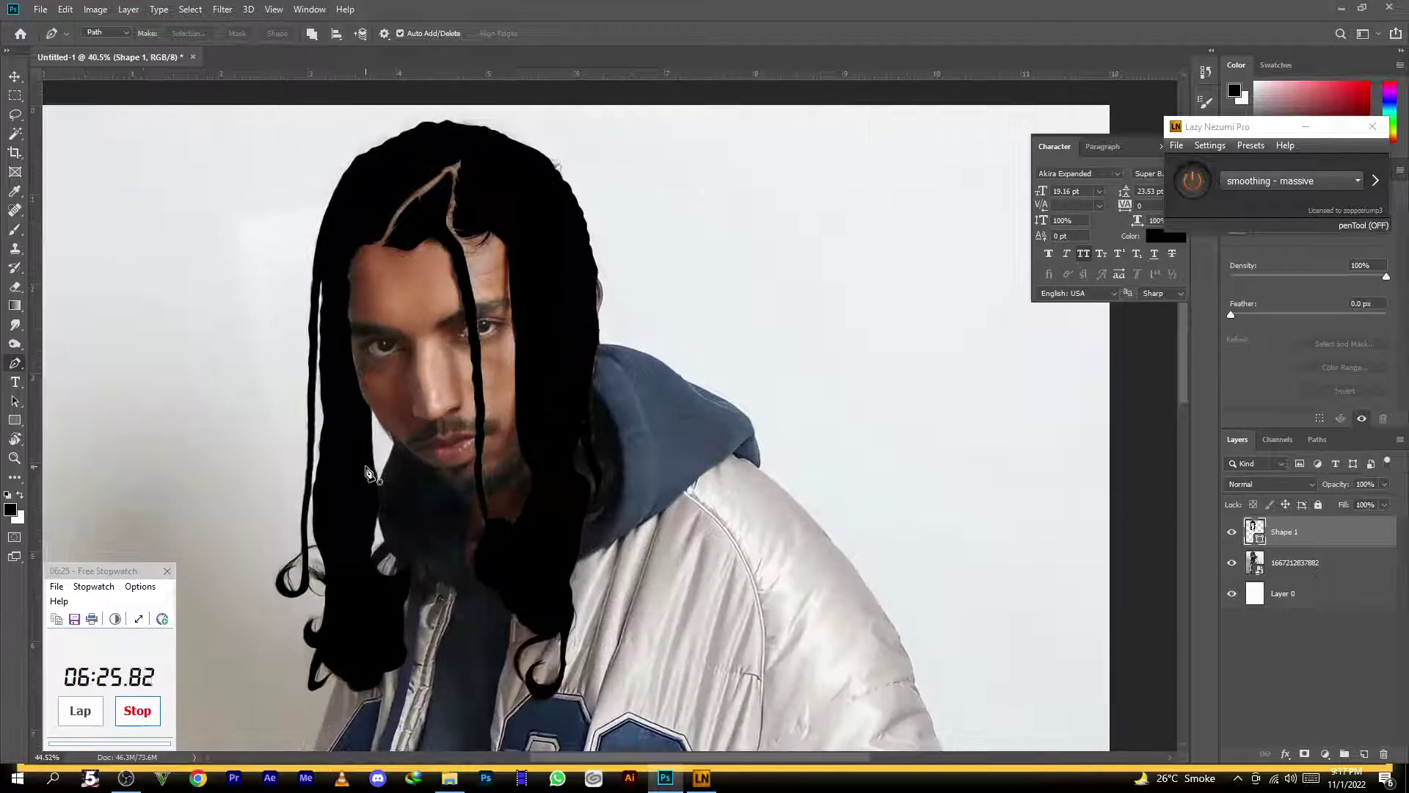
{"action": "scroll", "coordinate": [367, 472], "scroll_direction": "up", "scroll_amount": 3}
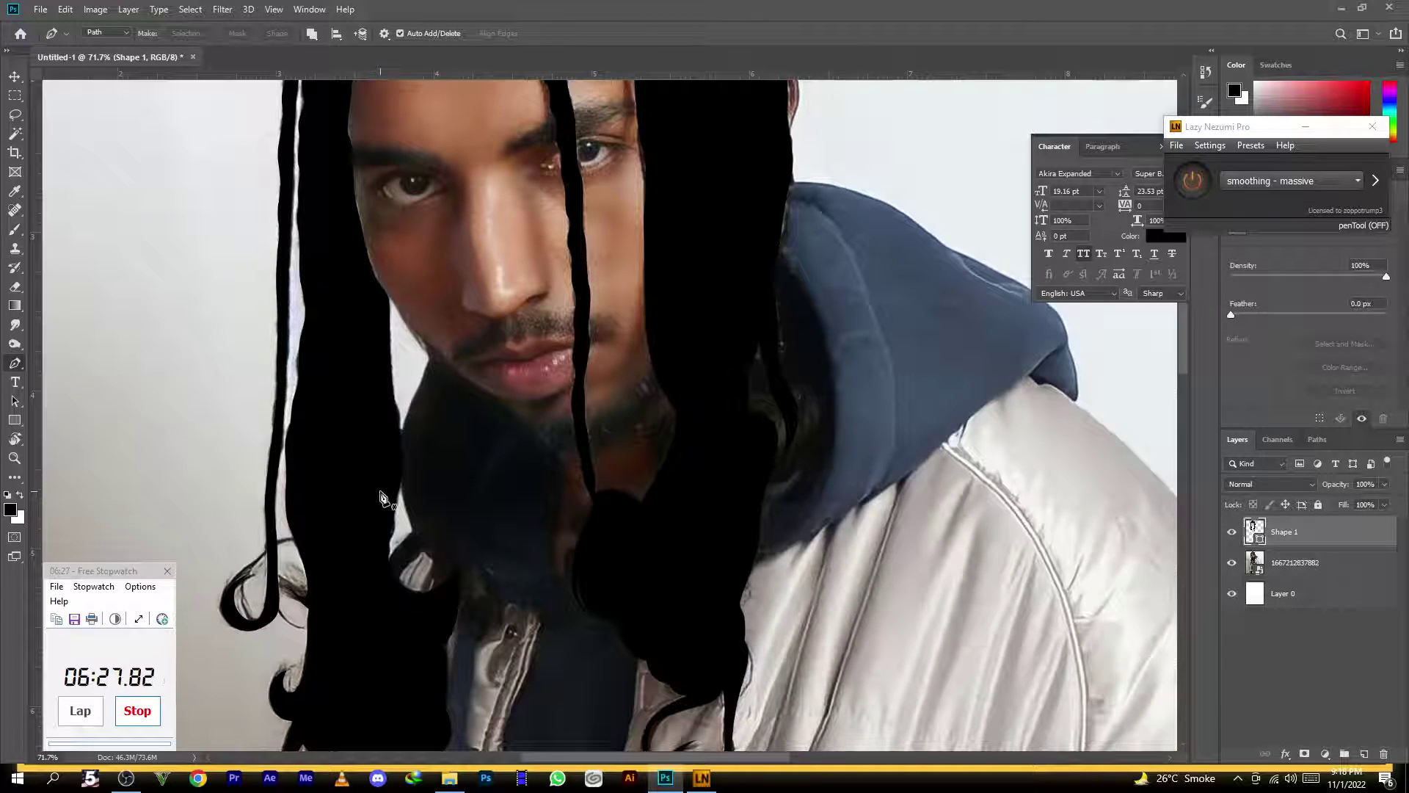
{"action": "scroll", "coordinate": [382, 499], "scroll_direction": "down", "scroll_amount": 4}
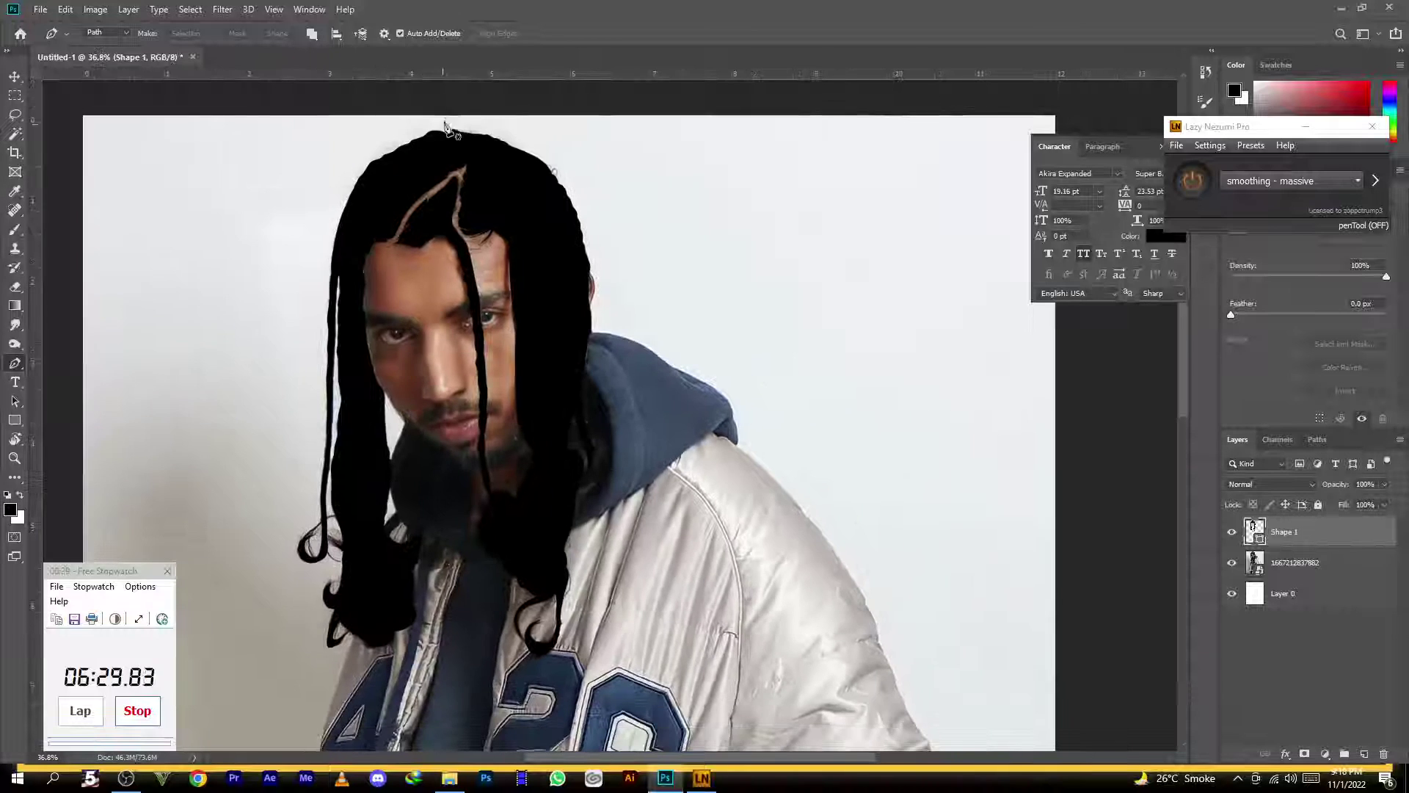
Set the path operation to subtract the front shape and lower the Shape 1 layer's opacity to 0%
{"action": "left_click", "coordinate": [313, 35]}
{"action": "left_click", "coordinate": [338, 81]}
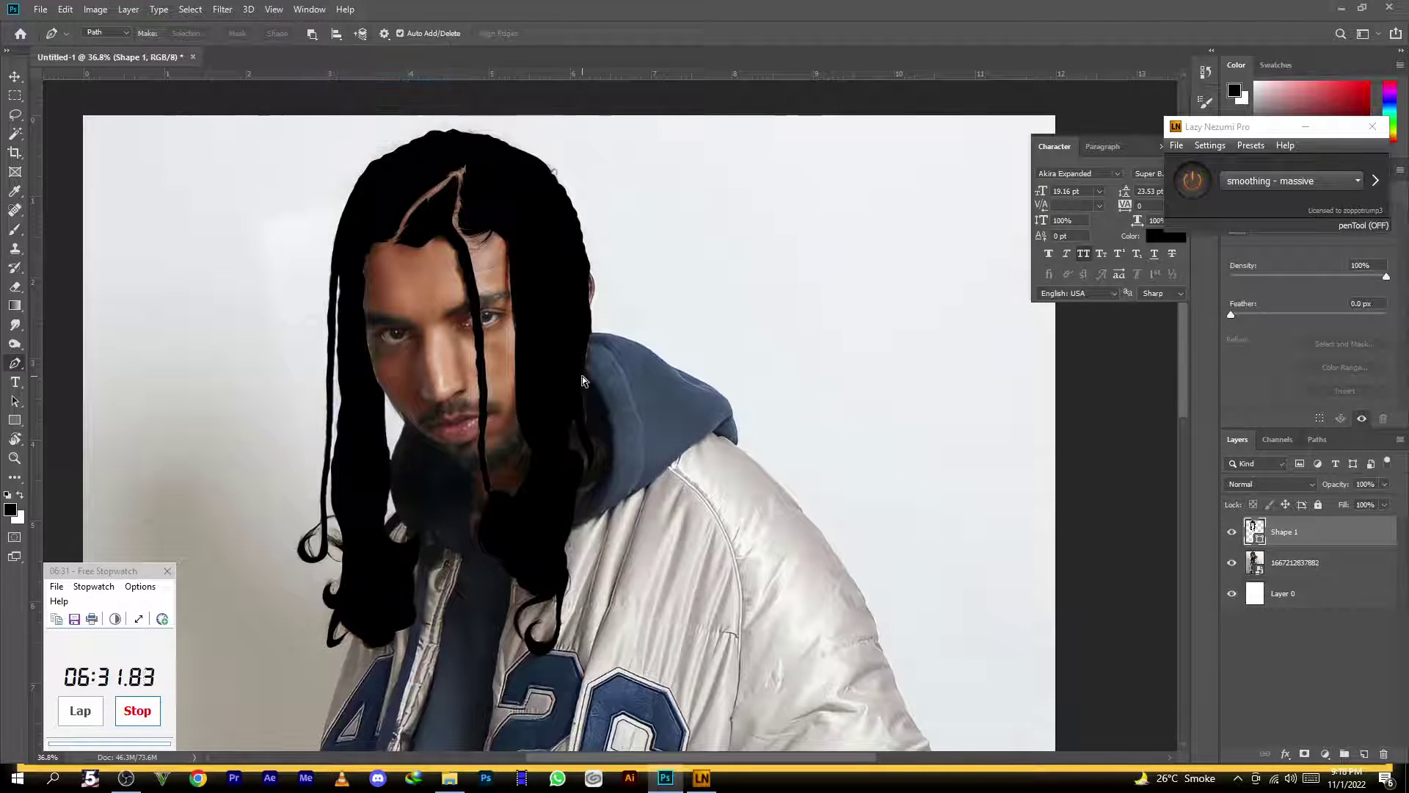
{"action": "left_click_drag", "start_coordinate": [1336, 485], "coordinate": [1174, 510]}
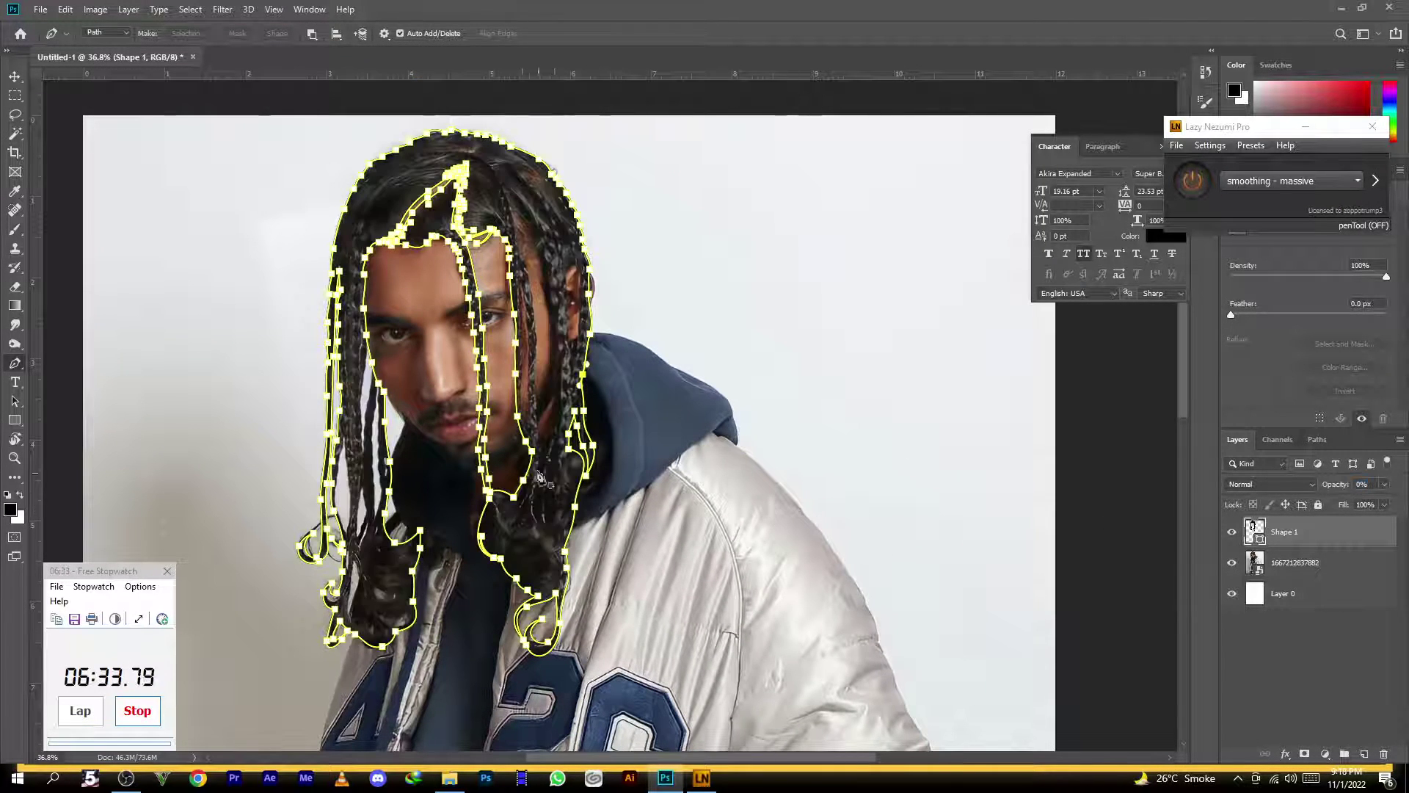
{"action": "scroll", "coordinate": [526, 271], "scroll_direction": "up", "scroll_amount": 5}
{"action": "scroll", "coordinate": [529, 266], "scroll_direction": "up", "scroll_amount": 1}
{"action": "scroll", "coordinate": [530, 257], "scroll_direction": "down", "scroll_amount": 3}
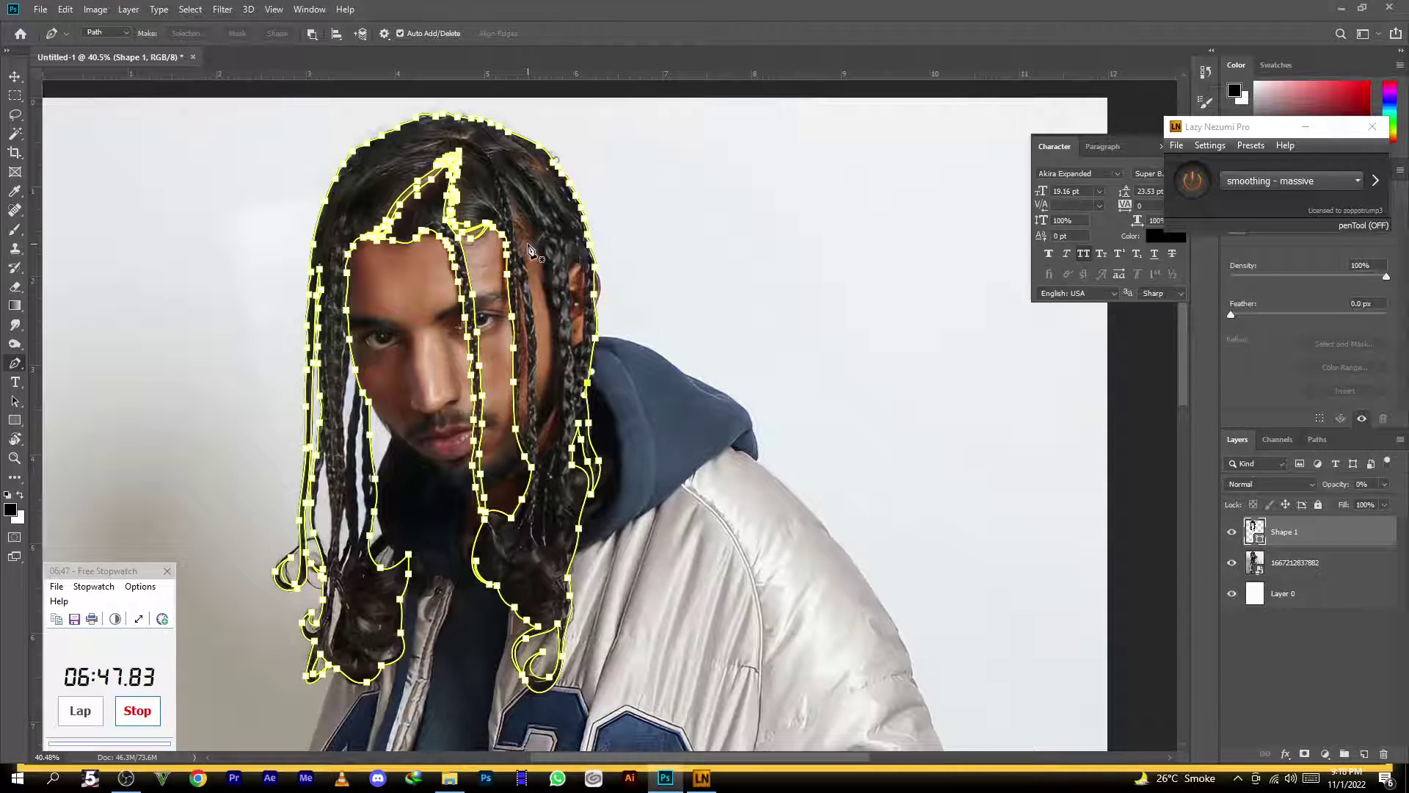
Outline the gap between the thick left braid bundle and the dark braid beside the cheek
{"action": "left_click_drag", "start_coordinate": [323, 392], "coordinate": [374, 392]}
{"action": "left_click_drag", "start_coordinate": [391, 300], "coordinate": [400, 270]}
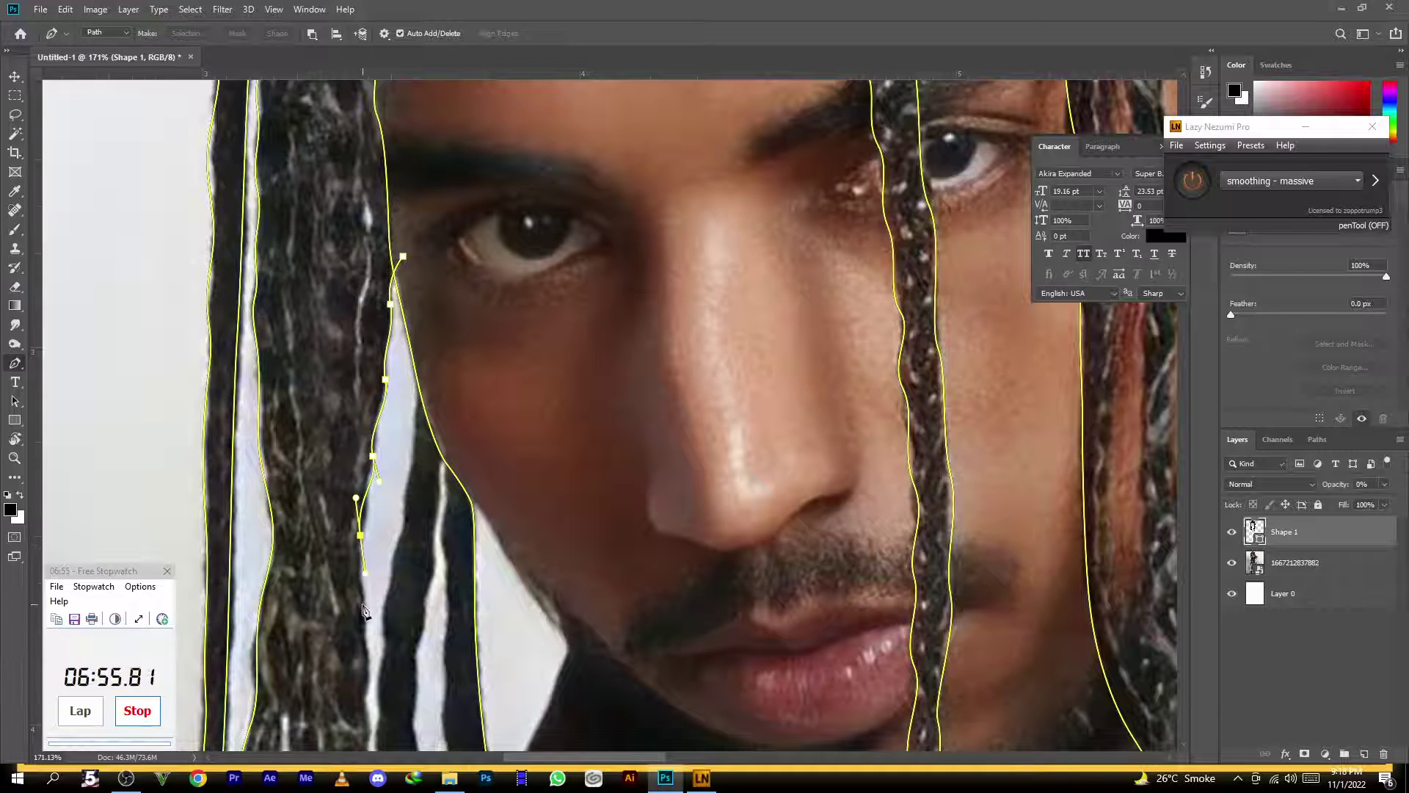
{"action": "left_click_drag", "start_coordinate": [397, 478], "coordinate": [414, 364]}
{"action": "left_click", "coordinate": [414, 381]}
{"action": "left_click_drag", "start_coordinate": [414, 424], "coordinate": [415, 444]}
{"action": "left_click", "coordinate": [422, 472]}
{"action": "left_click_drag", "start_coordinate": [429, 390], "coordinate": [435, 368]}
{"action": "left_click_drag", "start_coordinate": [432, 337], "coordinate": [354, 557]}
{"action": "left_click", "coordinate": [437, 286]}
{"action": "left_click", "coordinate": [373, 447]}
{"action": "left_click", "coordinate": [385, 369]}
{"action": "left_click", "coordinate": [397, 309]}
{"action": "left_click_drag", "start_coordinate": [402, 460], "coordinate": [418, 255]}
Outline the long narrow gap between the two dark braids beside the left cheek
{"action": "left_click", "coordinate": [422, 176]}
{"action": "left_click", "coordinate": [412, 295]}
{"action": "left_click", "coordinate": [404, 337]}
{"action": "left_click_drag", "start_coordinate": [395, 378], "coordinate": [406, 458]}
{"action": "left_click", "coordinate": [408, 479]}
{"action": "left_click_drag", "start_coordinate": [441, 356], "coordinate": [337, 314]}
{"action": "left_click", "coordinate": [350, 250], "text": "ctrl"}
{"action": "left_click_drag", "start_coordinate": [362, 463], "coordinate": [409, 261]}
{"action": "left_click", "coordinate": [410, 281], "text": "ctrl"}
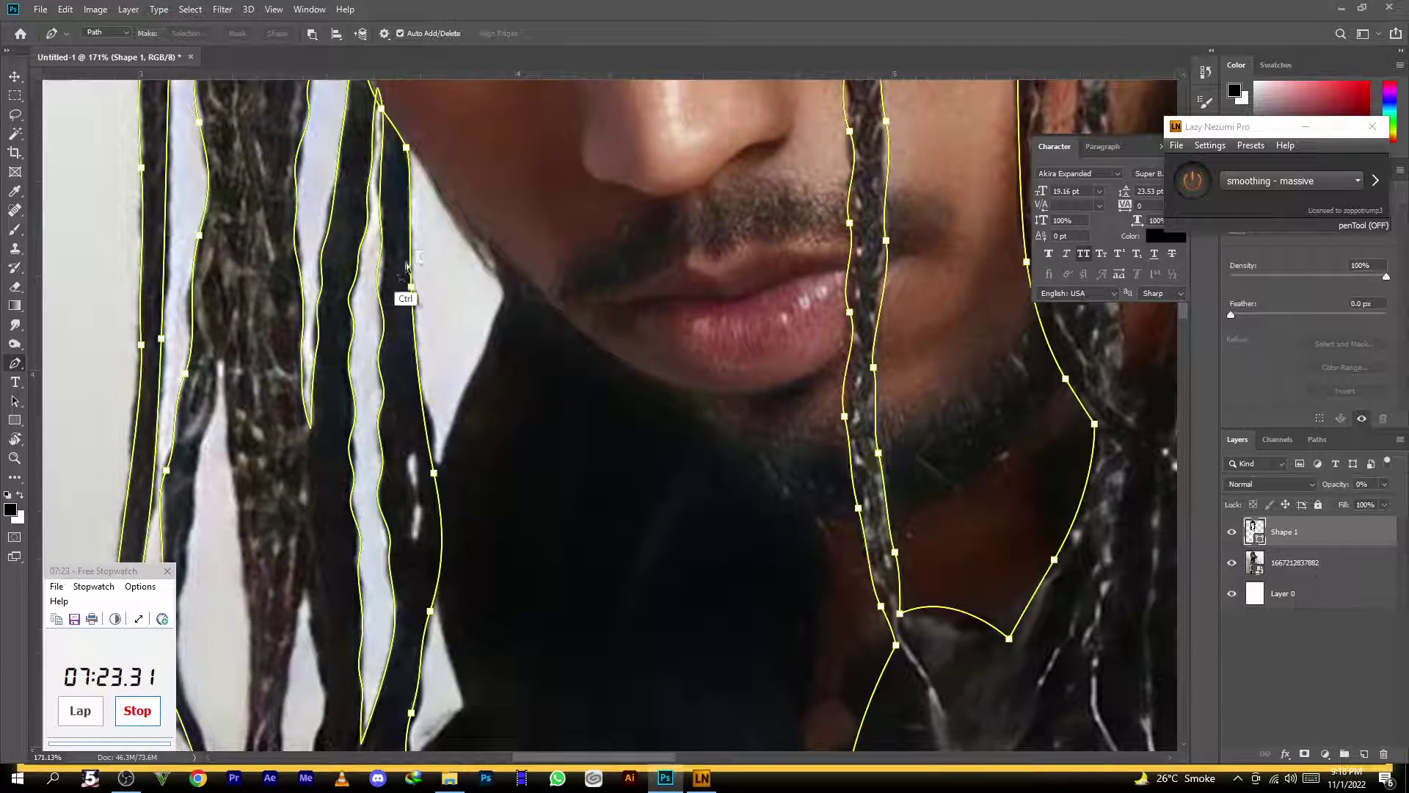
{"action": "left_click", "coordinate": [410, 127]}
{"action": "left_click", "coordinate": [410, 207], "text": "ctrl"}
Outline the tapered gap between the thin outer strand and the thick braid above the left curls
{"action": "left_click_drag", "start_coordinate": [363, 201], "coordinate": [443, 408]}
{"action": "left_click_drag", "start_coordinate": [440, 333], "coordinate": [401, 323]}
{"action": "left_click_drag", "start_coordinate": [359, 514], "coordinate": [433, 228]}
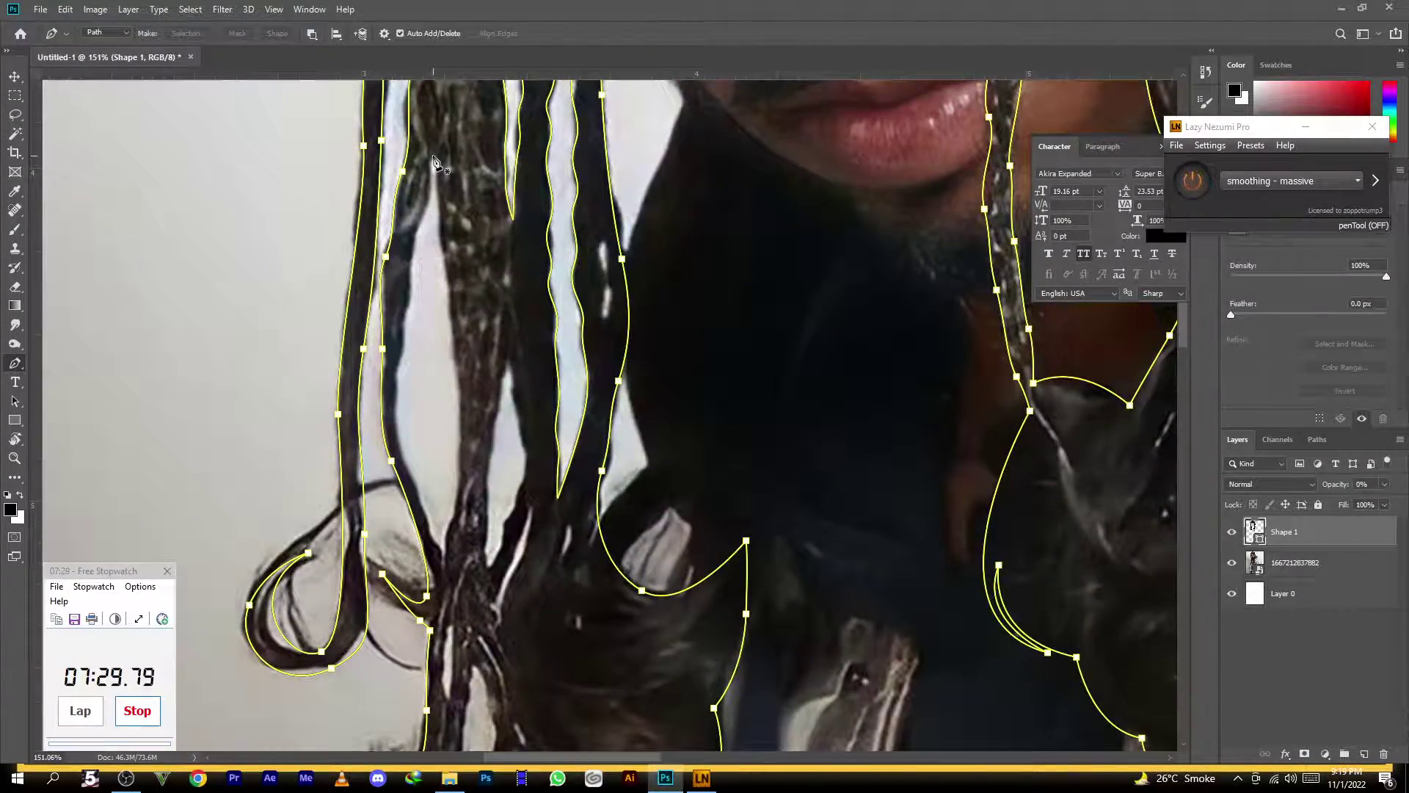
{"action": "left_click", "coordinate": [432, 154]}
{"action": "left_click", "coordinate": [411, 247]}
{"action": "left_click", "coordinate": [407, 300]}
{"action": "left_click", "coordinate": [402, 344]}
{"action": "left_click", "coordinate": [399, 391]}
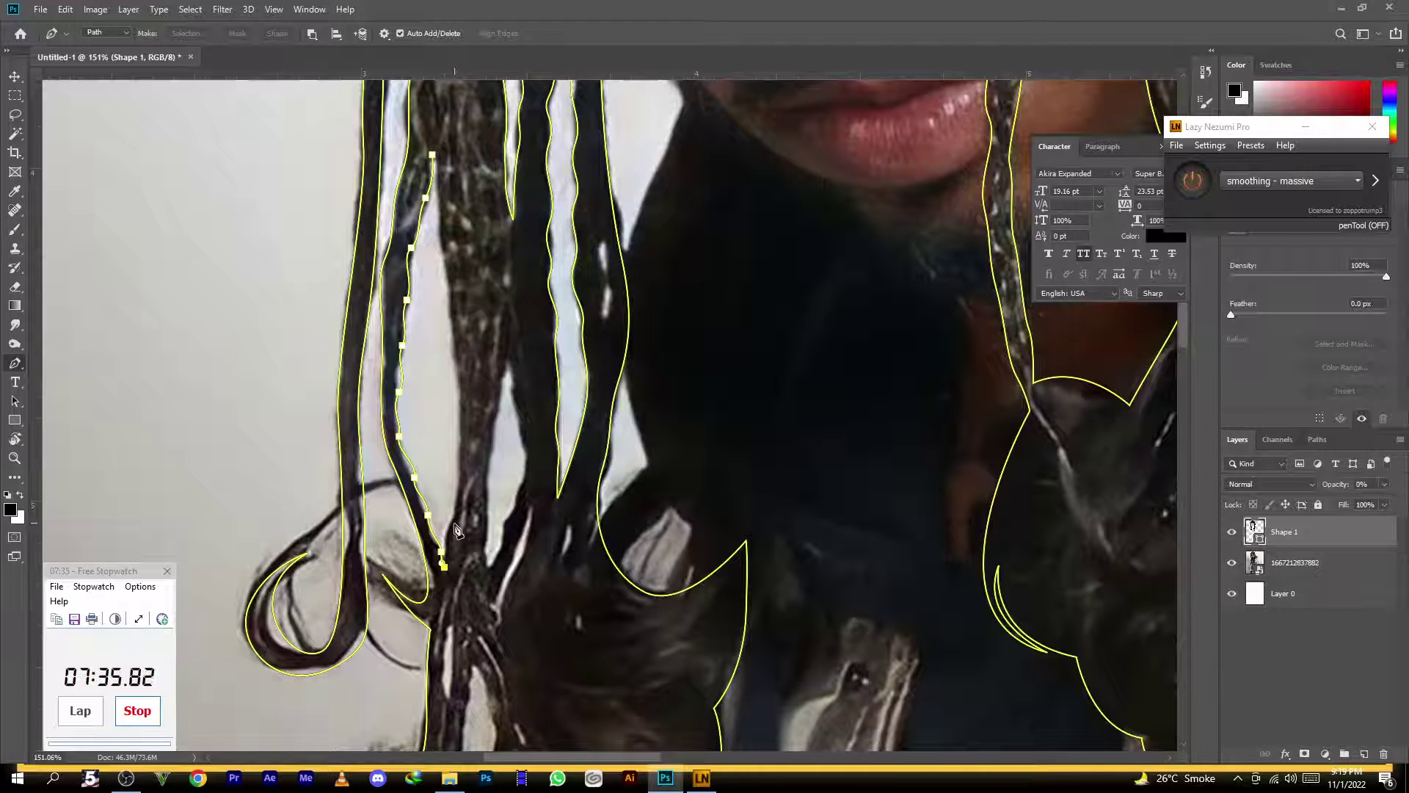
{"action": "left_click_drag", "start_coordinate": [457, 454], "coordinate": [459, 378]}
{"action": "left_click", "coordinate": [444, 293]}
{"action": "left_click_drag", "start_coordinate": [439, 244], "coordinate": [441, 223]}
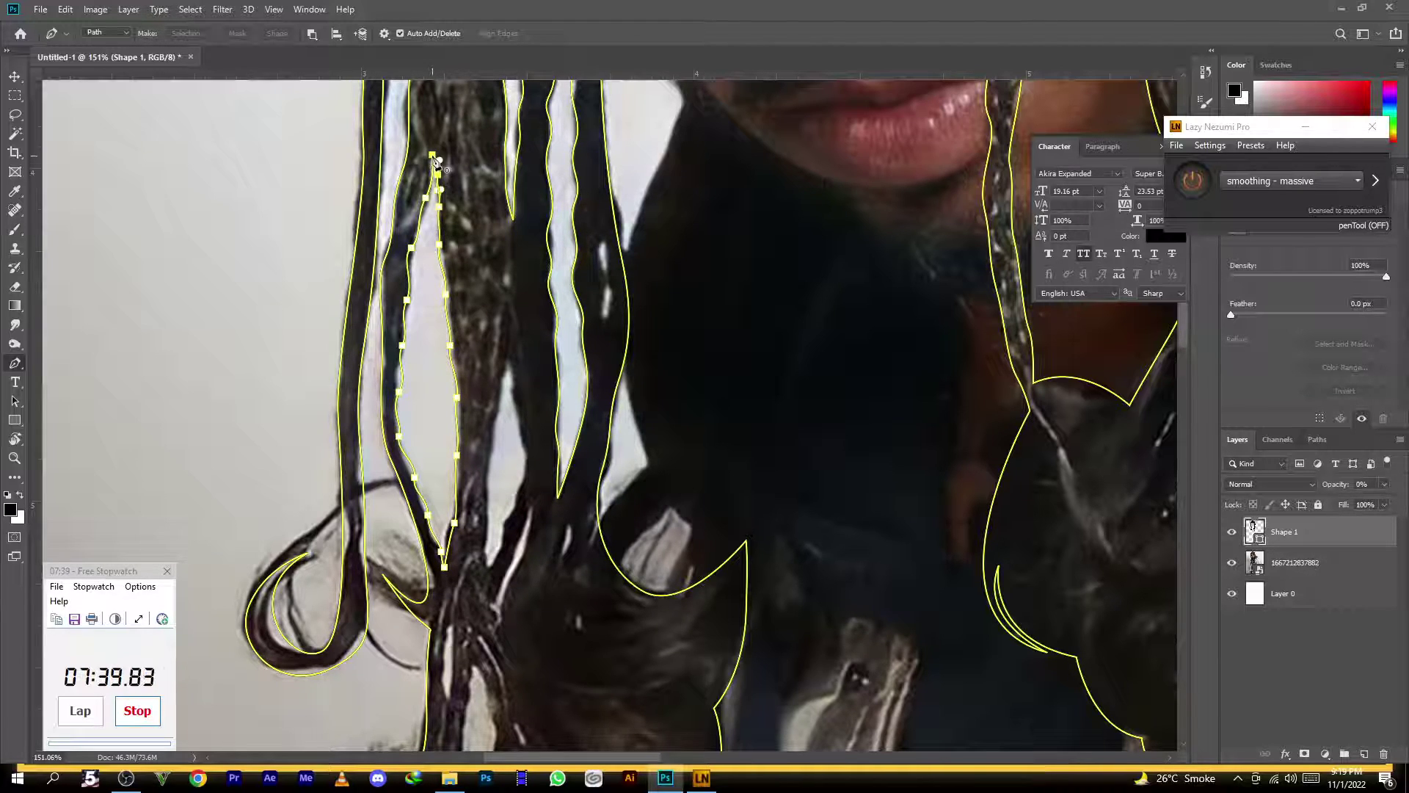
Outline the small leaf-shaped gap between the thick braid's lower end and the dark braid next to it
{"action": "left_click_drag", "start_coordinate": [470, 342], "coordinate": [418, 202]}
{"action": "left_click", "coordinate": [453, 224]}
{"action": "left_click_drag", "start_coordinate": [444, 271], "coordinate": [440, 296]}
{"action": "left_click", "coordinate": [438, 319]}
{"action": "left_click_drag", "start_coordinate": [435, 357], "coordinate": [435, 369]}
{"action": "left_click_drag", "start_coordinate": [436, 428], "coordinate": [461, 372]}
{"action": "left_click", "coordinate": [474, 333]}
{"action": "left_click", "coordinate": [470, 298]}
{"action": "left_click", "coordinate": [466, 272]}
{"action": "left_click", "coordinate": [459, 241]}
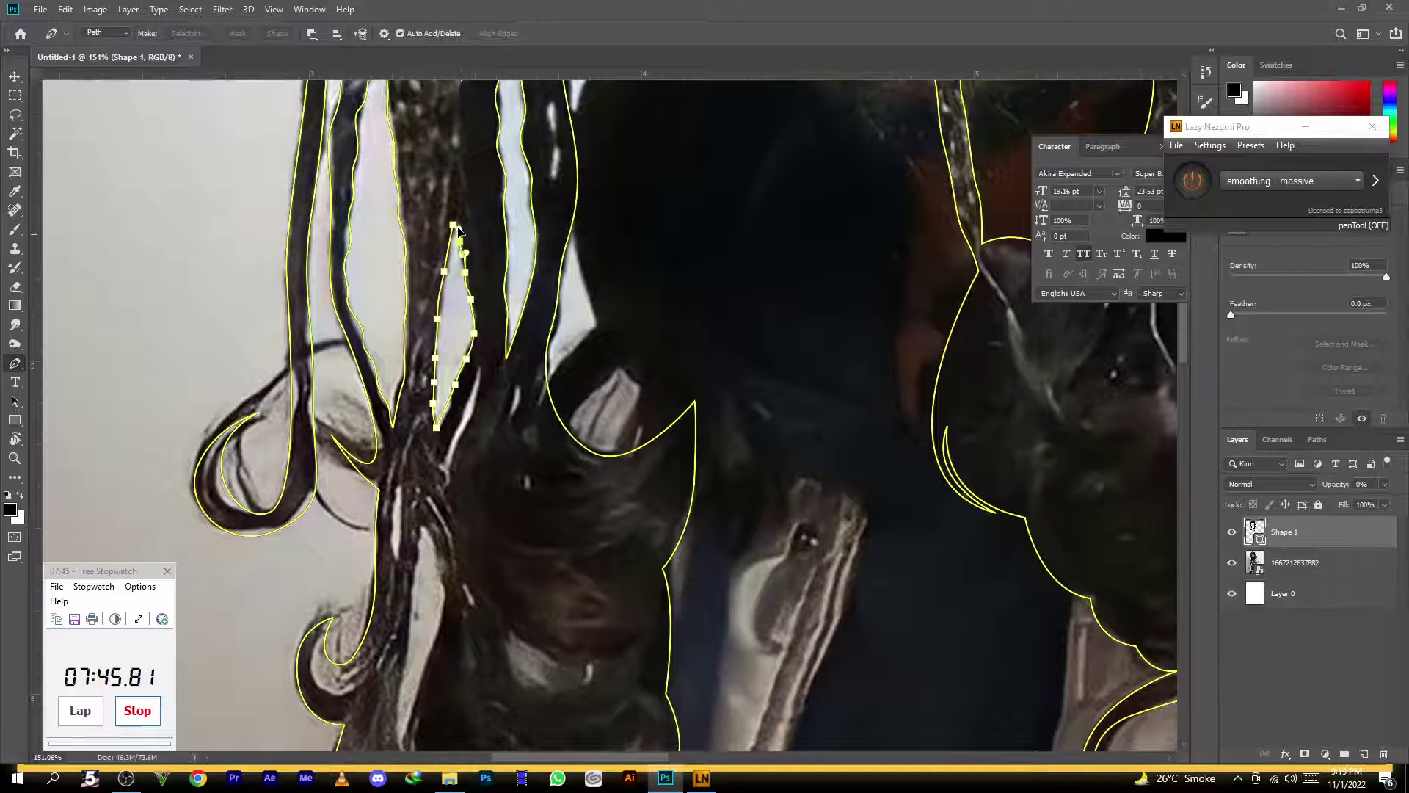
{"action": "left_click", "coordinate": [455, 230]}
Outline the short sliver and the longer curved gap between the strands on the left bunch's outer side
{"action": "left_click_drag", "start_coordinate": [442, 450], "coordinate": [415, 289]}
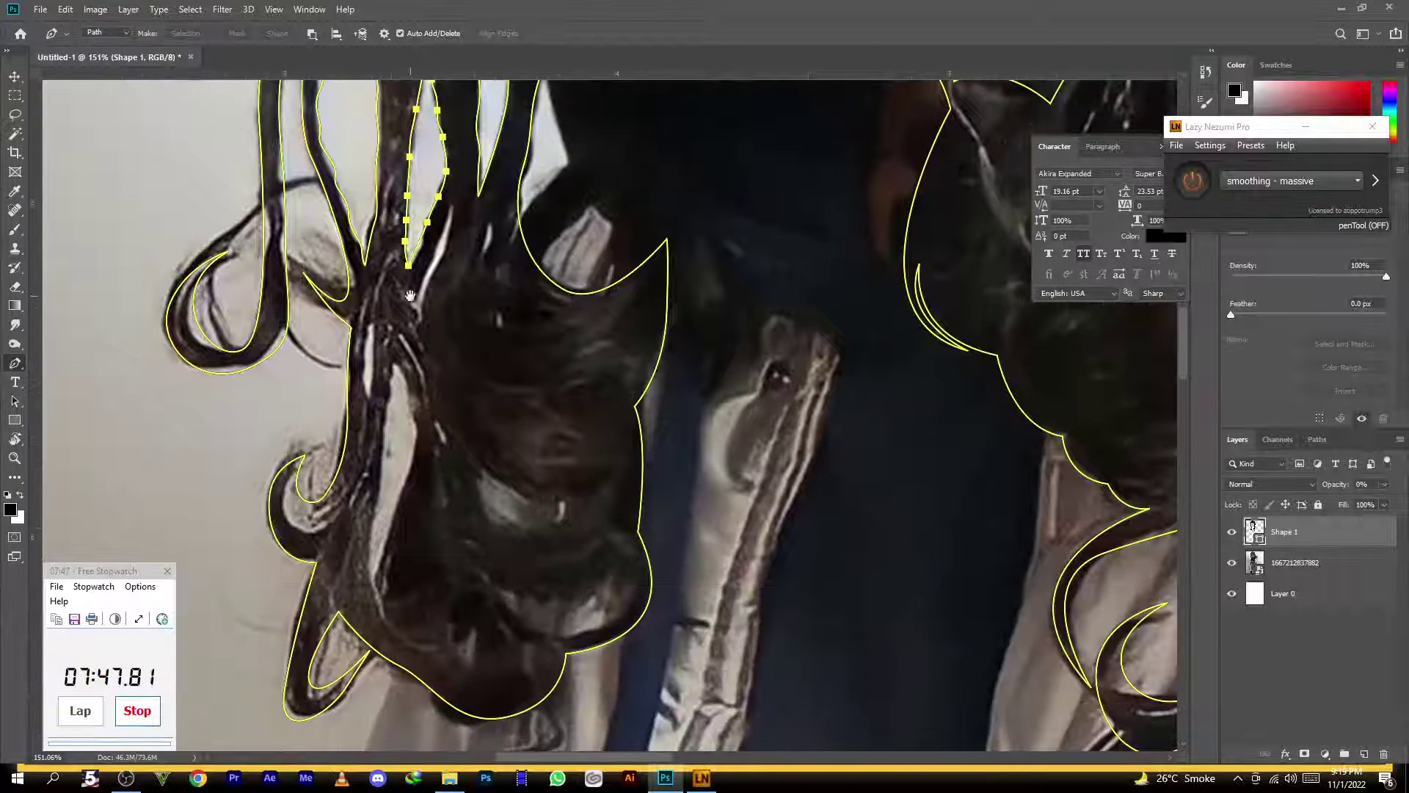
{"action": "left_click", "coordinate": [367, 317]}
{"action": "left_click", "coordinate": [368, 400]}
{"action": "left_click", "coordinate": [393, 362]}
{"action": "left_click", "coordinate": [380, 460]}
{"action": "left_click", "coordinate": [371, 574]}
{"action": "left_click", "coordinate": [381, 603]}
{"action": "left_click", "coordinate": [395, 514]}
{"action": "left_click", "coordinate": [393, 363]}
Outline the thin slit between the strands just above the left hair bunch
{"action": "left_click_drag", "start_coordinate": [446, 292], "coordinate": [373, 361]}
{"action": "left_click", "coordinate": [352, 438]}
{"action": "left_click", "coordinate": [384, 325]}
{"action": "left_click", "coordinate": [373, 378]}
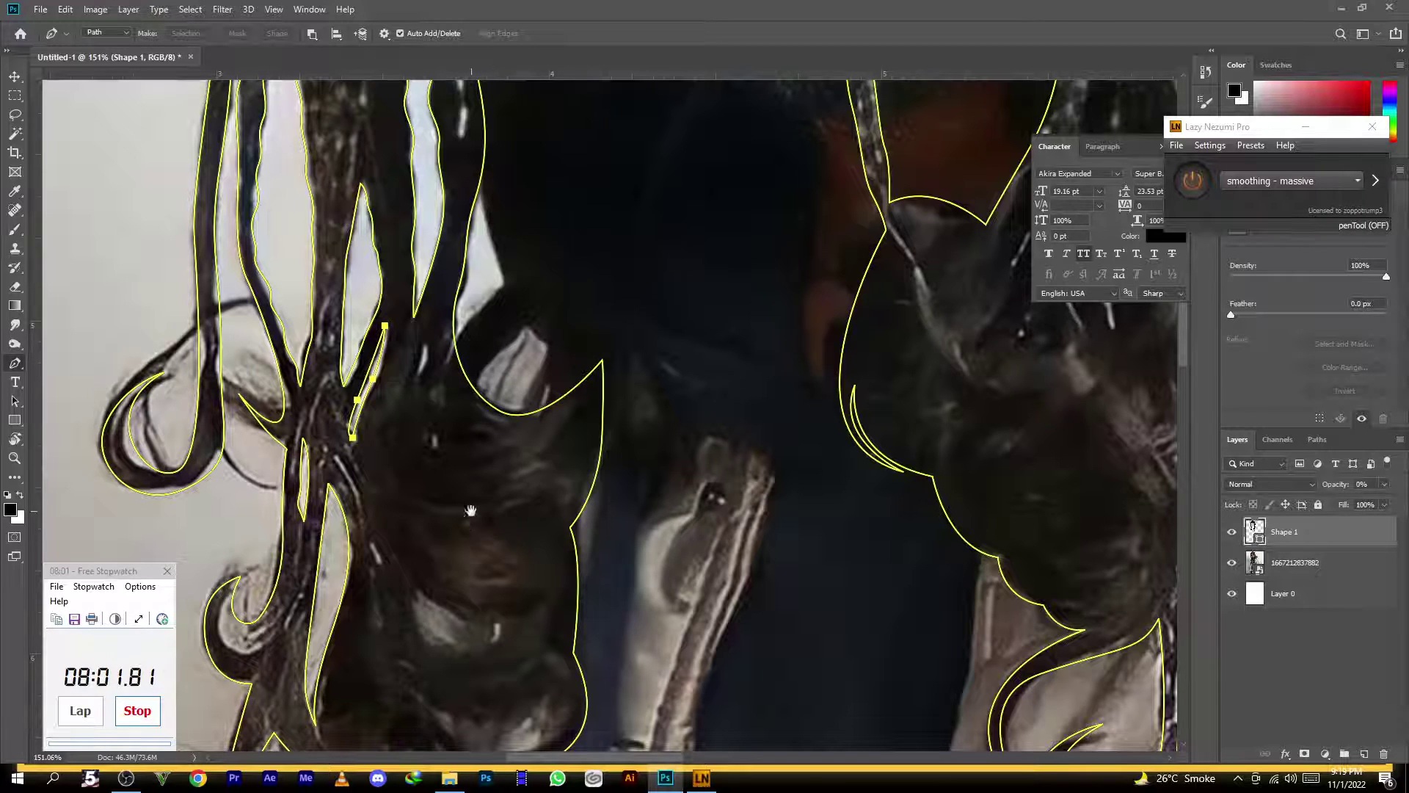
Outline three crescent-shaped highlights in the lower part of the left hair bunch
{"action": "left_click_drag", "start_coordinate": [471, 510], "coordinate": [456, 277]}
{"action": "left_click", "coordinate": [400, 354]}
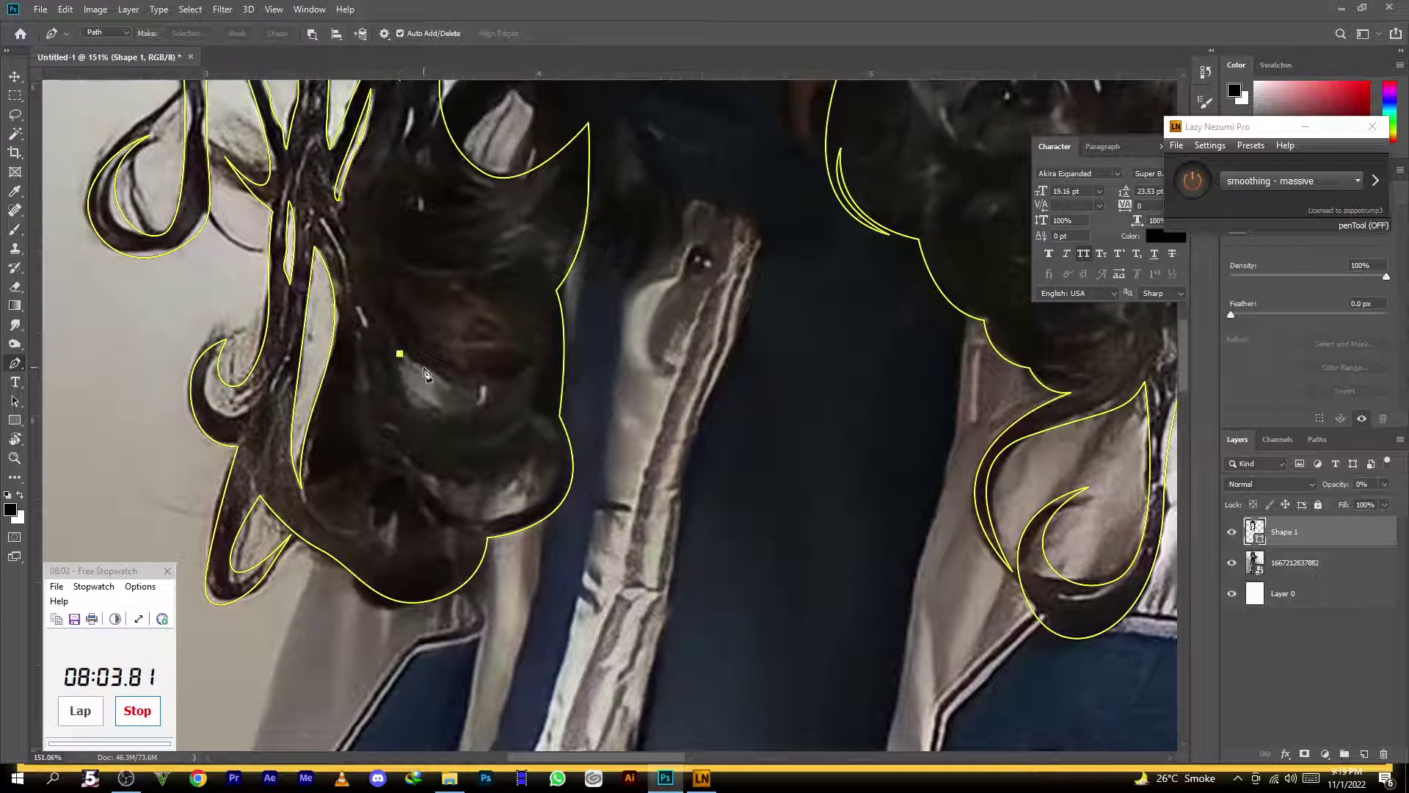
{"action": "left_click_drag", "start_coordinate": [518, 375], "coordinate": [576, 339]}
{"action": "left_click", "coordinate": [518, 376], "text": "alt"}
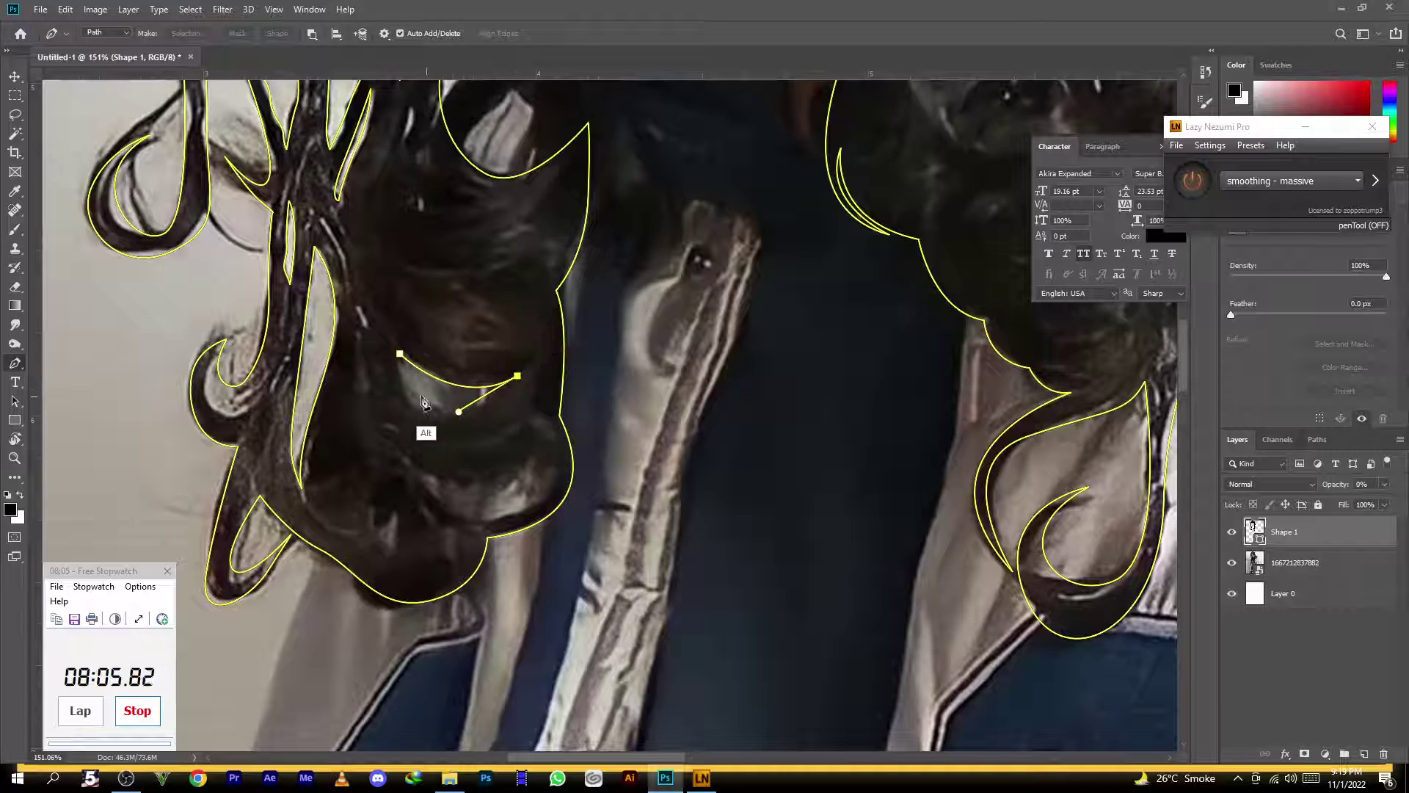
{"action": "left_click_drag", "start_coordinate": [400, 353], "coordinate": [413, 475]}
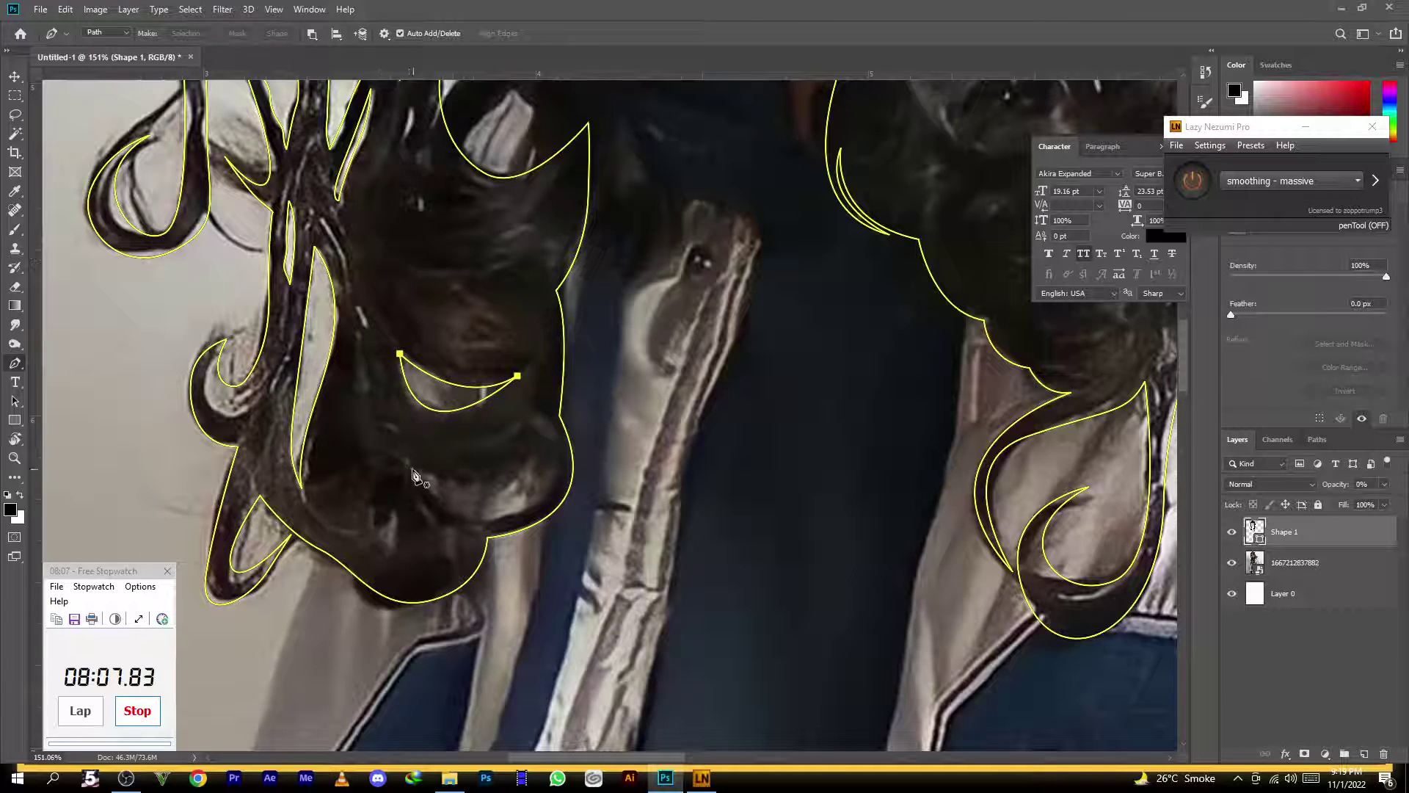
{"action": "left_click_drag", "start_coordinate": [546, 462], "coordinate": [597, 409]}
{"action": "left_click", "coordinate": [546, 462], "text": "alt"}
{"action": "left_click_drag", "start_coordinate": [411, 468], "coordinate": [207, 446]}
{"action": "left_click", "coordinate": [394, 513]}
{"action": "left_click", "coordinate": [307, 521], "text": "alt"}
{"action": "left_click_drag", "start_coordinate": [394, 513], "coordinate": [389, 576]}
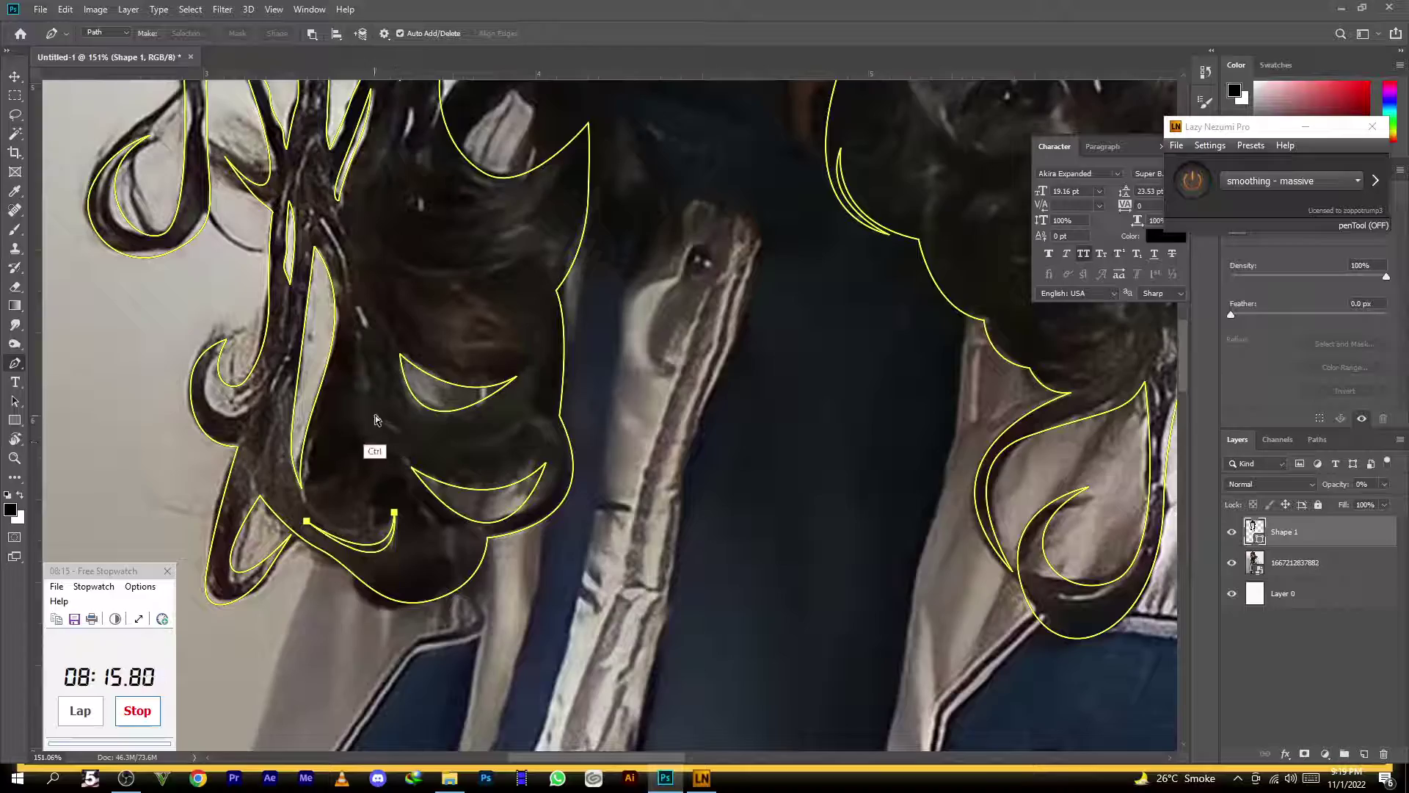
Trace the face-side edge of the reddish slit between the right braids, from its upper tip down to its lower tip
{"action": "left_click_drag", "start_coordinate": [457, 319], "coordinate": [370, 306]}
{"action": "left_click_drag", "start_coordinate": [468, 230], "coordinate": [342, 395]}
{"action": "left_click_drag", "start_coordinate": [455, 272], "coordinate": [517, 315]}
{"action": "left_click", "coordinate": [437, 232]}
{"action": "left_click", "coordinate": [439, 266]}
{"action": "left_click", "coordinate": [440, 296]}
{"action": "left_click", "coordinate": [441, 335]}
{"action": "left_click_drag", "start_coordinate": [443, 369], "coordinate": [445, 420]}
{"action": "left_click", "coordinate": [443, 493]}
{"action": "left_click", "coordinate": [447, 521]}
{"action": "left_click", "coordinate": [455, 545]}
Trace the opposite edge of the reddish slit back upward and close the outline at its upper tip
{"action": "left_click", "coordinate": [455, 483]}
{"action": "left_click", "coordinate": [455, 420]}
{"action": "left_click", "coordinate": [458, 376]}
{"action": "left_click", "coordinate": [452, 308]}
{"action": "left_click", "coordinate": [448, 277]}
{"action": "left_click", "coordinate": [438, 233]}
{"action": "scroll", "coordinate": [433, 235], "scroll_direction": "up", "scroll_amount": 5}
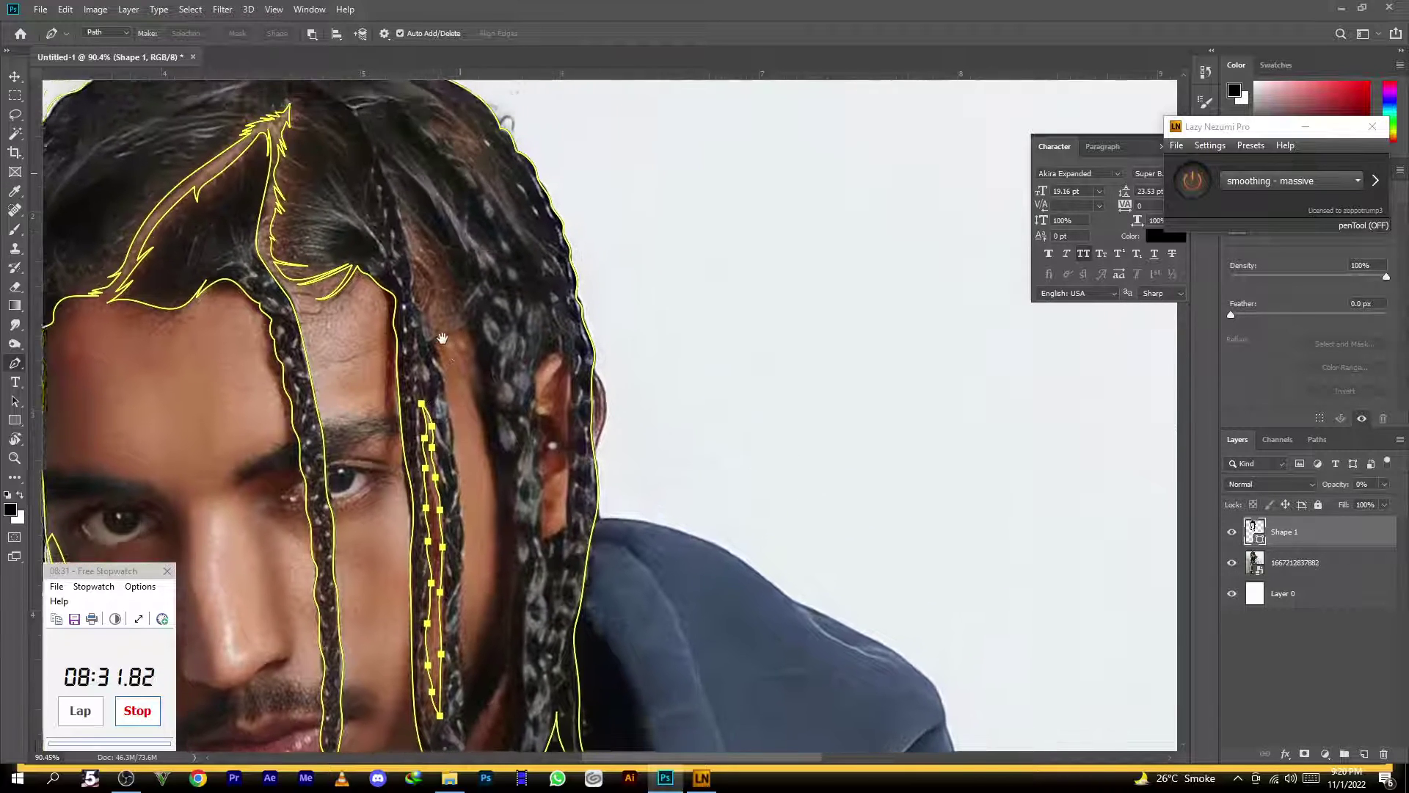
Trace the inner edge of the bare-skin gap between the right braids, from its upper tip at the temple down to its lower tip
{"action": "left_click", "coordinate": [404, 209]}
{"action": "left_click", "coordinate": [416, 268]}
{"action": "left_click", "coordinate": [429, 308]}
{"action": "left_click", "coordinate": [441, 347]}
{"action": "left_click_drag", "start_coordinate": [447, 382], "coordinate": [449, 399]}
{"action": "left_click", "coordinate": [455, 425]}
{"action": "left_click", "coordinate": [463, 463]}
{"action": "left_click_drag", "start_coordinate": [467, 501], "coordinate": [463, 547]}
{"action": "left_click_drag", "start_coordinate": [466, 574], "coordinate": [442, 368]}
{"action": "left_click", "coordinate": [447, 387]}
{"action": "left_click", "coordinate": [448, 416]}
{"action": "left_click", "coordinate": [450, 439]}
{"action": "left_click", "coordinate": [451, 477]}
{"action": "left_click_drag", "start_coordinate": [455, 502], "coordinate": [458, 510]}
{"action": "left_click", "coordinate": [462, 526]}
{"action": "left_click", "coordinate": [472, 545]}
Trace the outer edge of that skin gap back upward past the cheek and temple, closing the outline at its upper tip
{"action": "left_click", "coordinate": [480, 489]}
{"action": "left_click", "coordinate": [499, 430]}
{"action": "left_click", "coordinate": [497, 379]}
{"action": "left_click_drag", "start_coordinate": [501, 341], "coordinate": [502, 289]}
{"action": "left_click_drag", "start_coordinate": [501, 276], "coordinate": [494, 180]}
{"action": "left_click_drag", "start_coordinate": [477, 153], "coordinate": [409, 398]}
{"action": "left_click", "coordinate": [407, 394]}
{"action": "left_click", "coordinate": [402, 370]}
{"action": "left_click", "coordinate": [389, 321]}
{"action": "left_click", "coordinate": [386, 290]}
{"action": "left_click", "coordinate": [379, 256]}
{"action": "left_click_drag", "start_coordinate": [344, 214], "coordinate": [340, 199]}
{"action": "left_click", "coordinate": [316, 185]}
Outline the visible part of the ear between the right-hand braids as a closed cut-out
{"action": "left_click_drag", "start_coordinate": [446, 291], "coordinate": [398, 230]}
{"action": "left_click", "coordinate": [427, 268]}
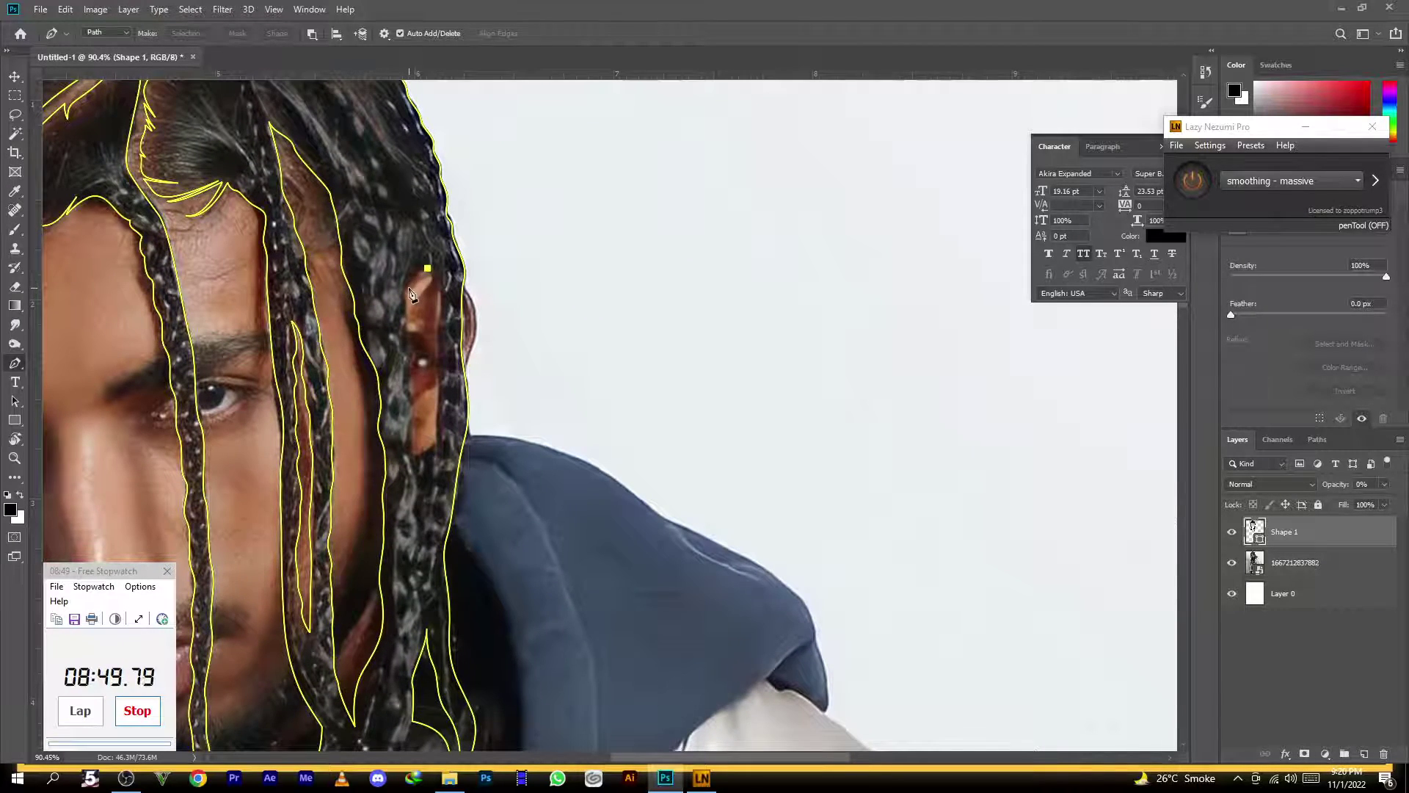
{"action": "left_click", "coordinate": [407, 324]}
{"action": "left_click_drag", "start_coordinate": [412, 381], "coordinate": [411, 442]}
{"action": "left_click", "coordinate": [435, 434]}
{"action": "left_click", "coordinate": [437, 407]}
{"action": "left_click", "coordinate": [437, 379]}
{"action": "left_click", "coordinate": [439, 345]}
{"action": "left_click", "coordinate": [438, 317]}
{"action": "left_click", "coordinate": [440, 298]}
{"action": "left_click", "coordinate": [427, 269]}
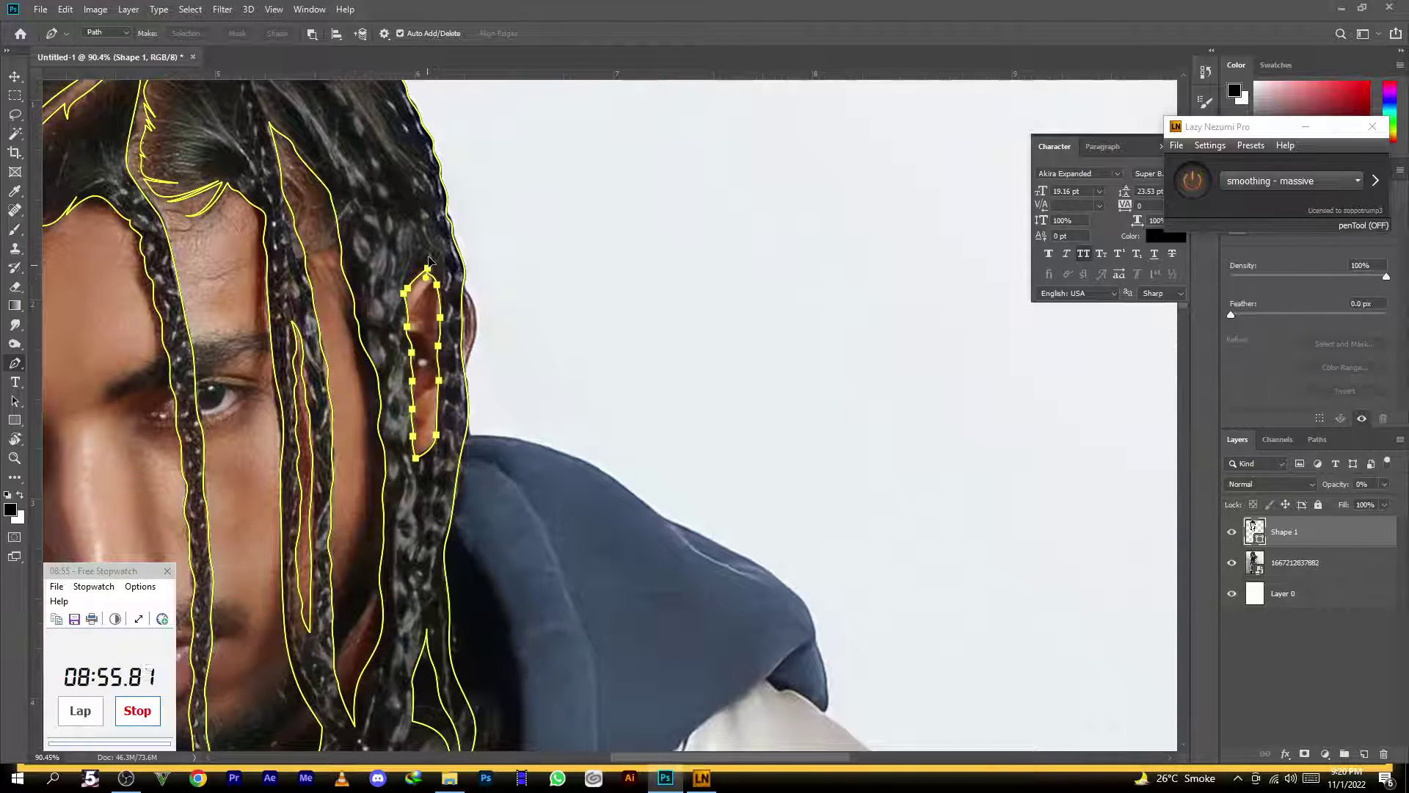
Set the hair shape layer's opacity to 100% and deselect its path
{"action": "left_click_drag", "start_coordinate": [435, 486], "coordinate": [451, 251]}
{"action": "left_click_drag", "start_coordinate": [438, 335], "coordinate": [369, 338], "text": "ctrl"}
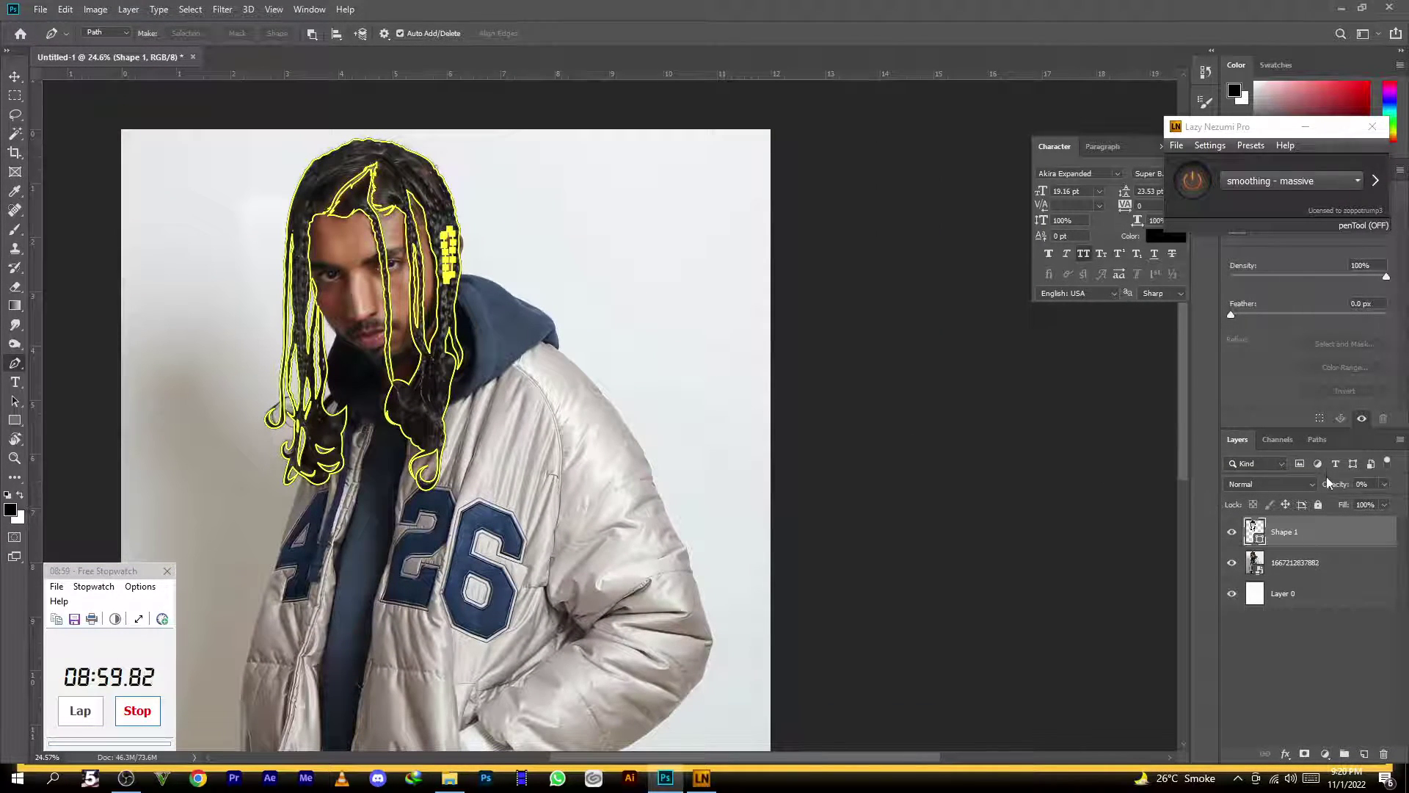
{"action": "left_click_drag", "start_coordinate": [1333, 483], "coordinate": [1404, 498]}
{"action": "left_click", "coordinate": [684, 495], "text": "ctrl"}
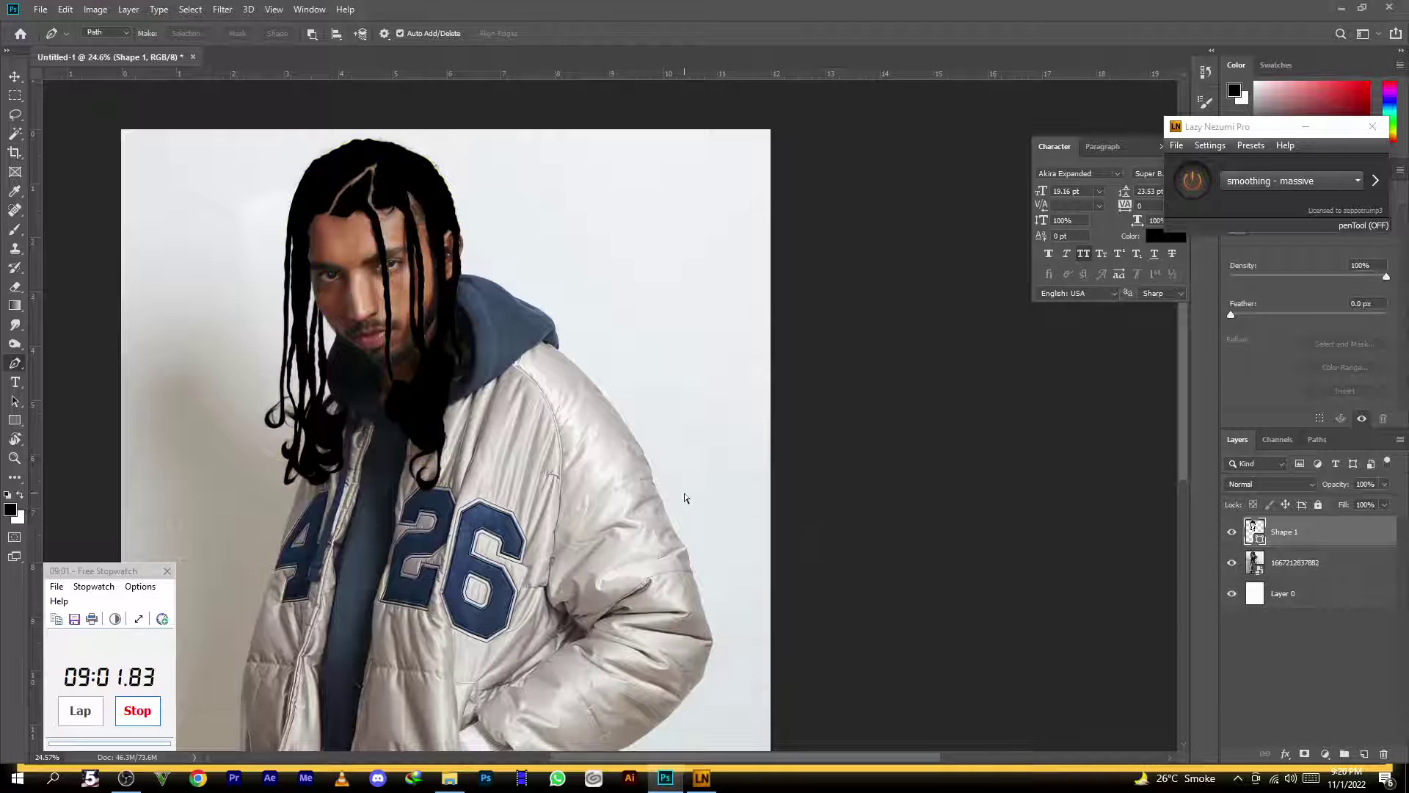
Inspect the black hair silhouette over the photo and with the photo layer hidden, restoring the photo's visibility after the check
{"action": "scroll", "coordinate": [687, 496], "scroll_direction": "down", "scroll_amount": 6}
{"action": "scroll", "coordinate": [516, 156], "scroll_direction": "up", "scroll_amount": 7}
{"action": "scroll", "coordinate": [516, 156], "scroll_direction": "up", "scroll_amount": 2}
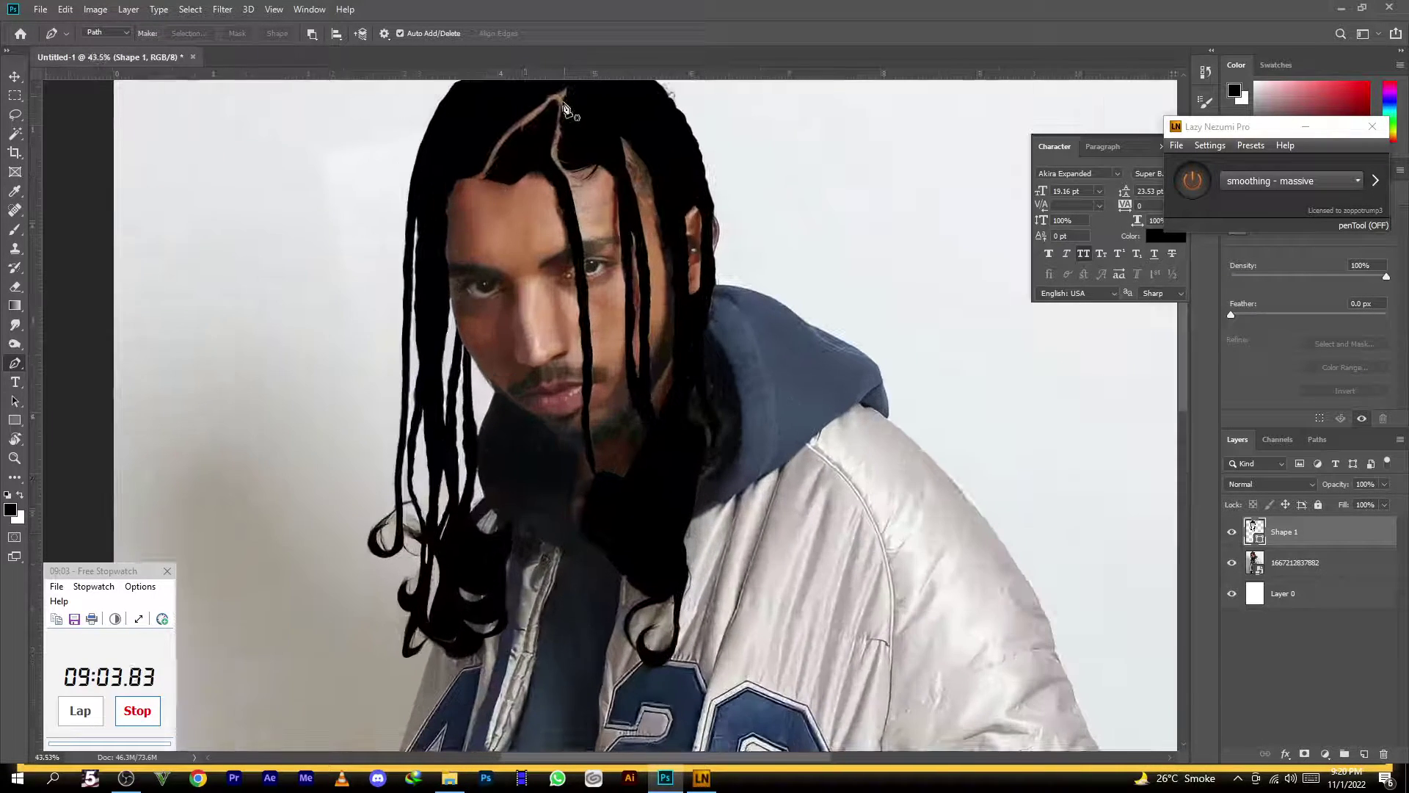
{"action": "scroll", "coordinate": [516, 156], "scroll_direction": "down", "scroll_amount": 2}
{"action": "left_click", "coordinate": [1233, 562]}
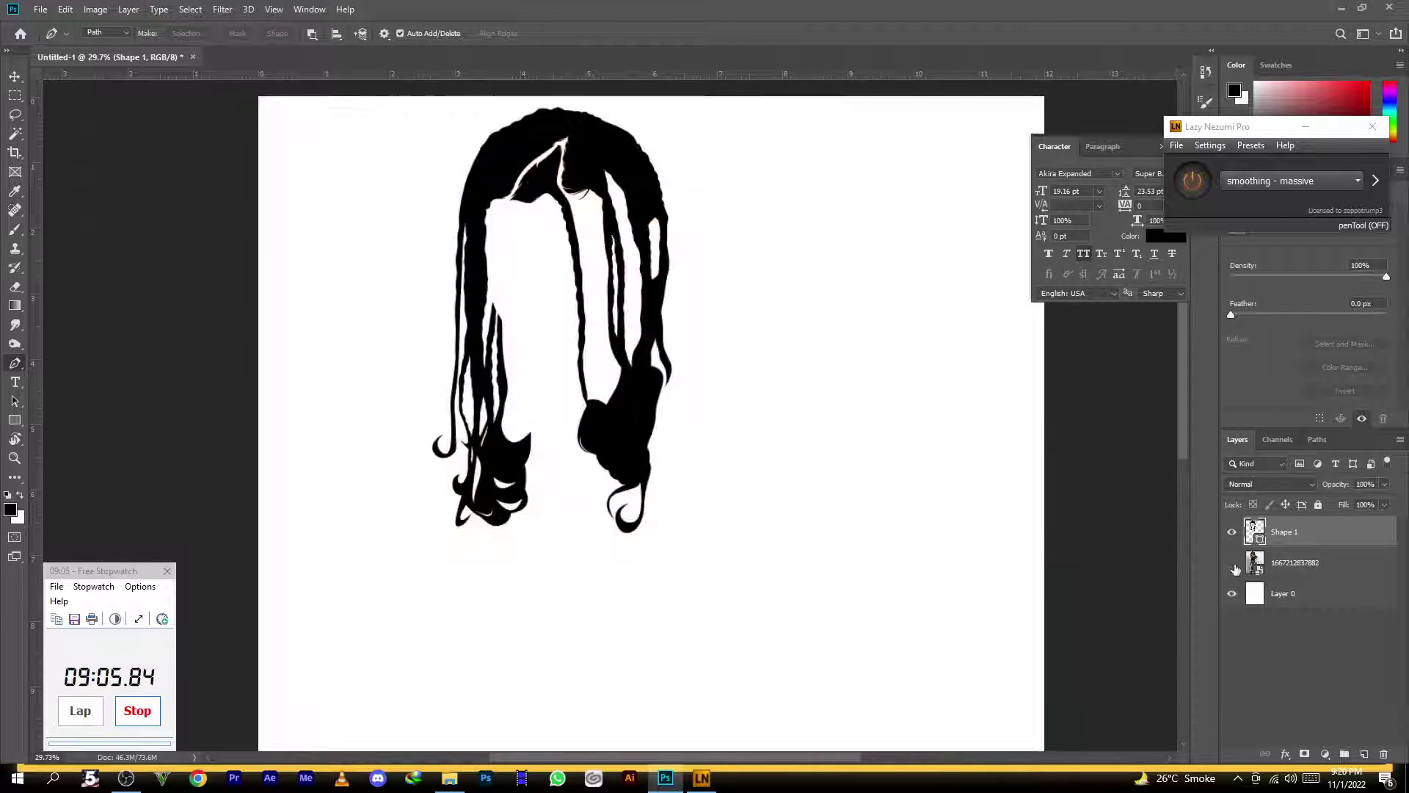
{"action": "scroll", "coordinate": [505, 334], "scroll_direction": "down", "scroll_amount": 1}
{"action": "scroll", "coordinate": [555, 215], "scroll_direction": "up", "scroll_amount": 3}
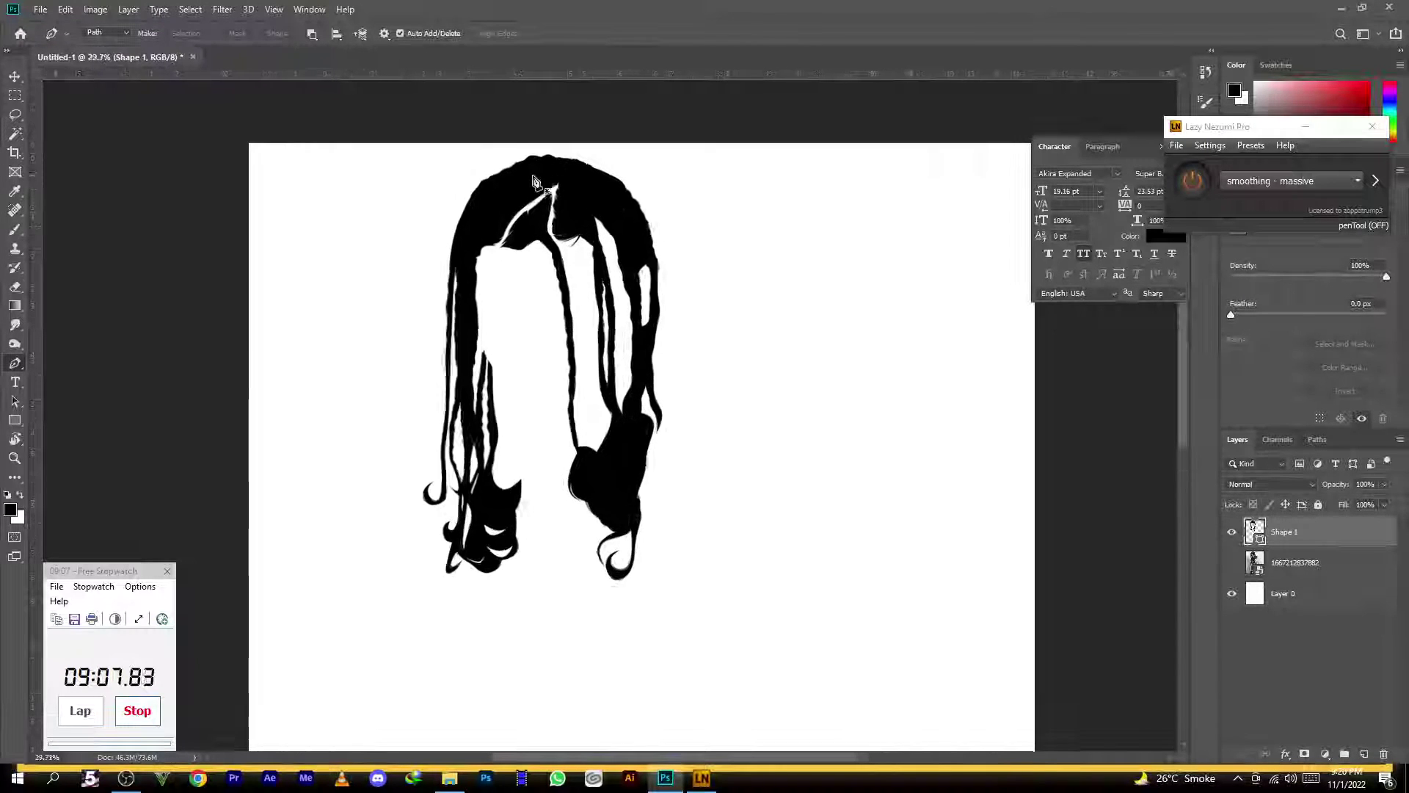
{"action": "scroll", "coordinate": [555, 215], "scroll_direction": "down", "scroll_amount": 1}
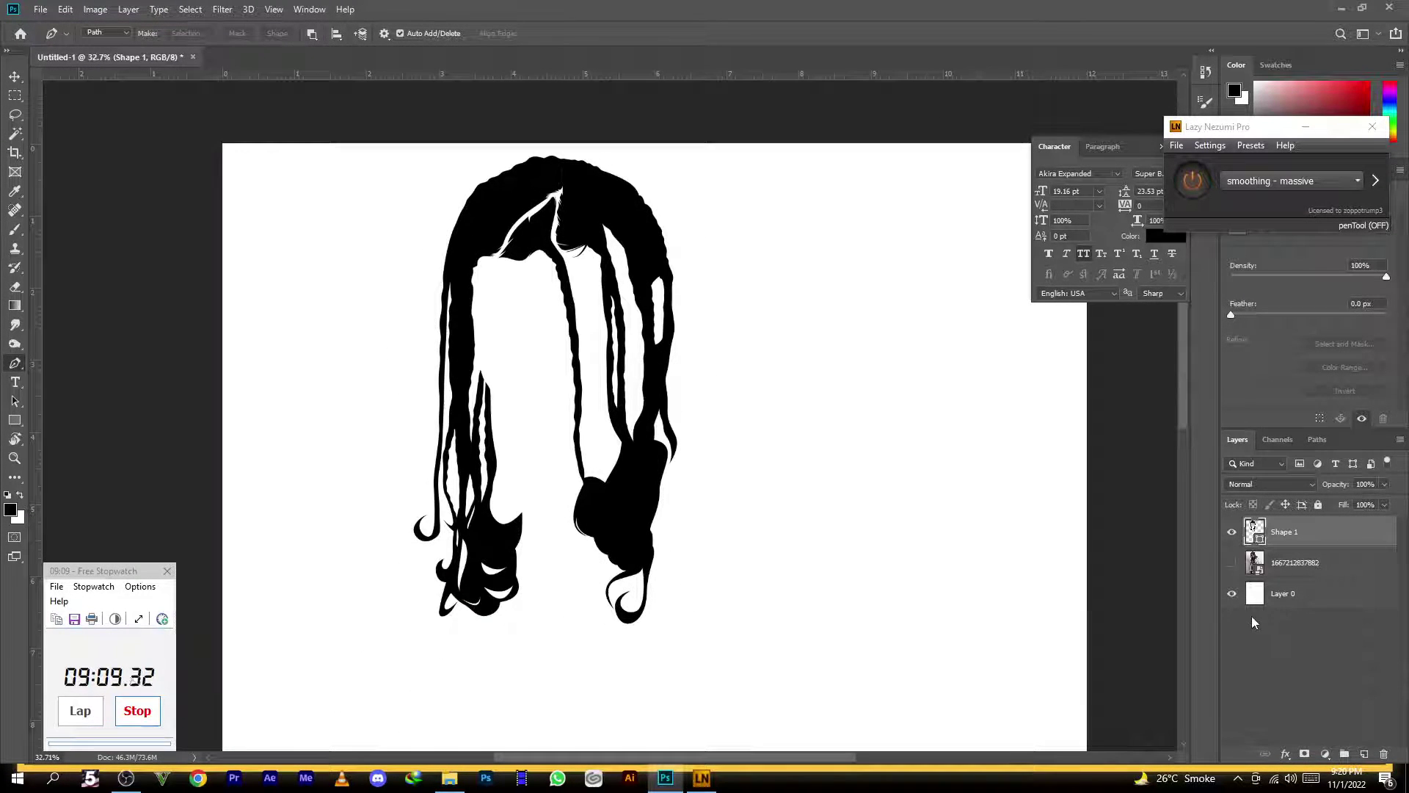
{"action": "left_click", "coordinate": [1234, 562]}
{"action": "scroll", "coordinate": [552, 350], "scroll_direction": "up", "scroll_amount": 2}
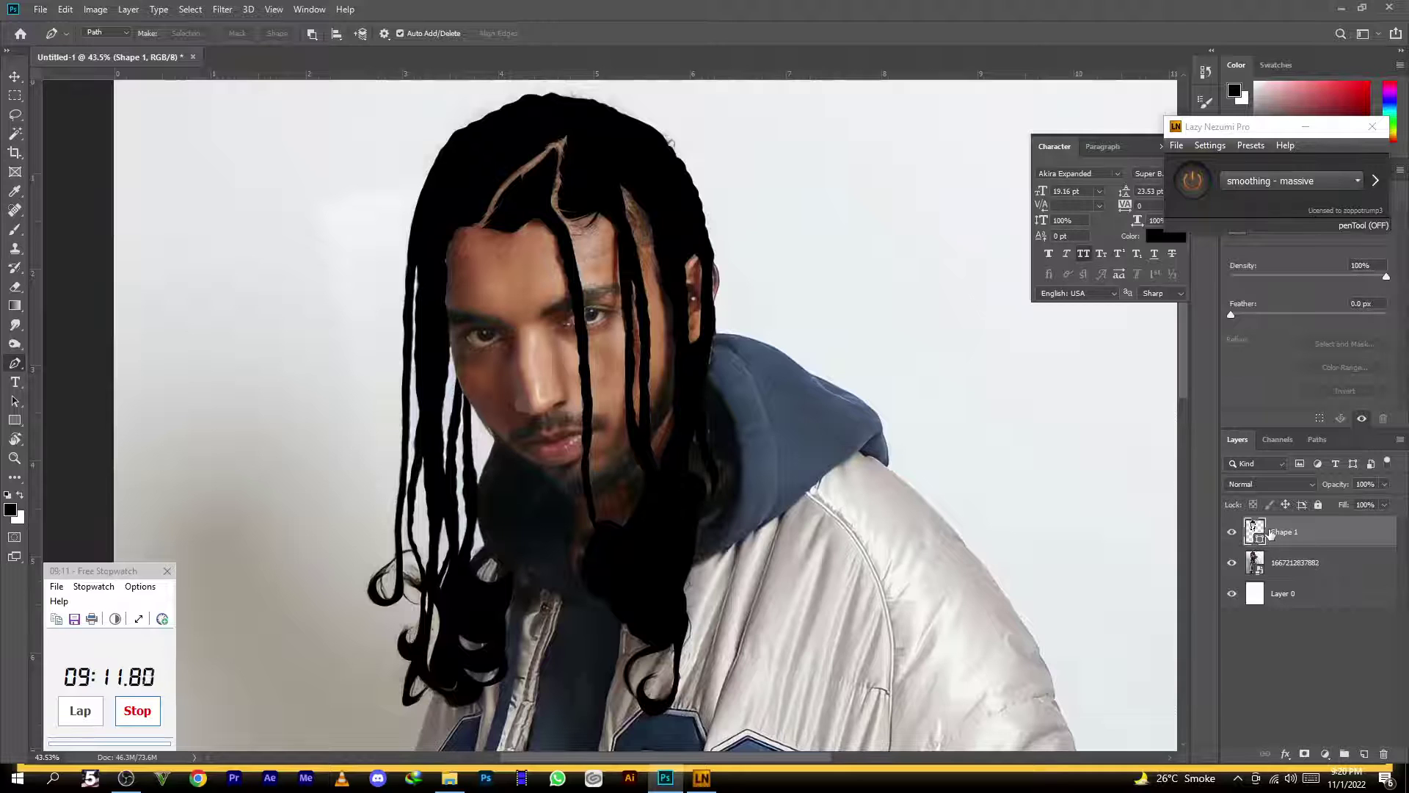
Compare the hair shape with the photo beneath by hiding the shape and showing it again
{"action": "left_click_drag", "start_coordinate": [1305, 495], "coordinate": [1404, 506]}
{"action": "mouse_move", "coordinate": [1405, 500]}
{"action": "left_mouse_down"}
{"action": "mouse_move", "coordinate": [1240, 530]}
{"action": "mouse_move", "coordinate": [1405, 513]}
{"action": "left_mouse_up"}
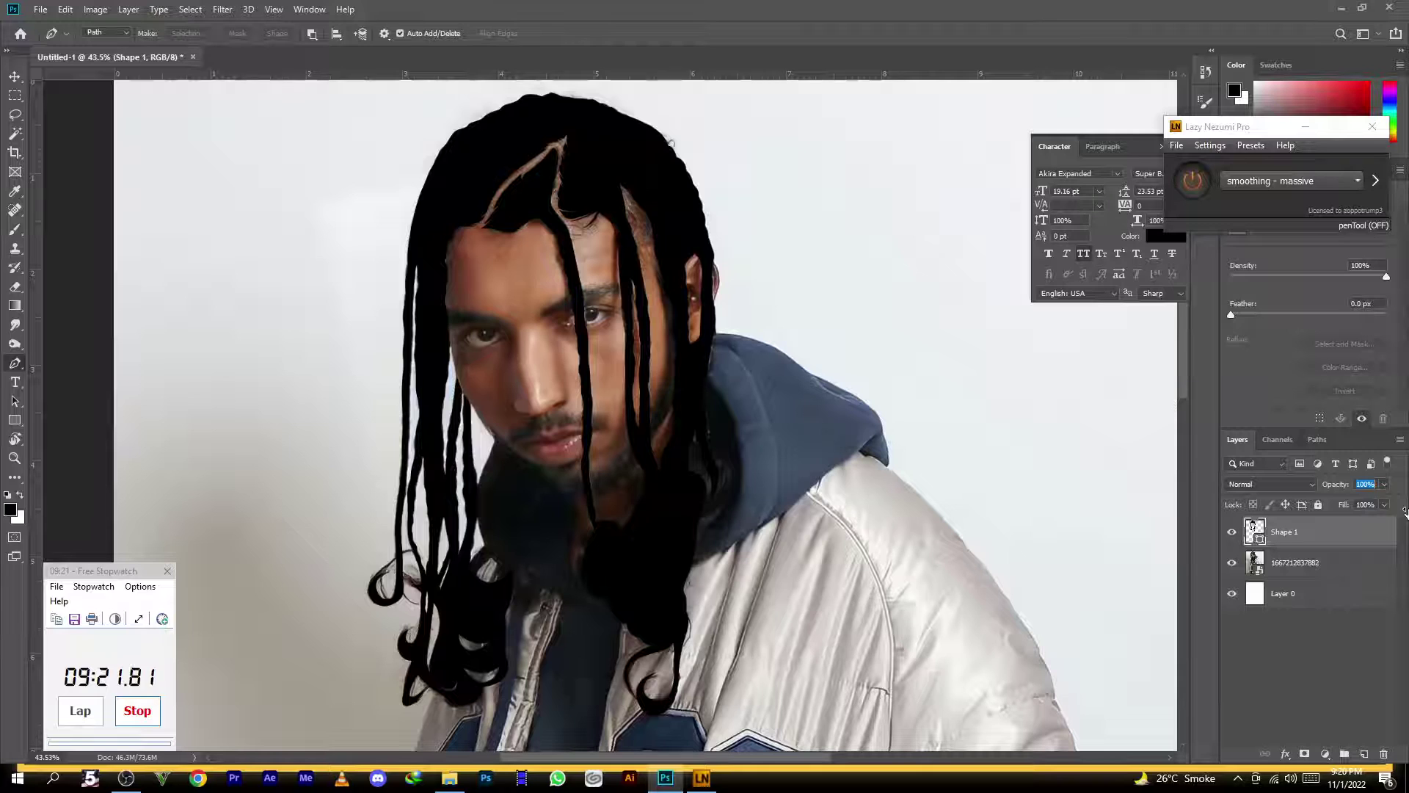
{"action": "mouse_move", "coordinate": [1404, 512]}
{"action": "left_mouse_down"}
{"action": "mouse_move", "coordinate": [1215, 528]}
{"action": "mouse_move", "coordinate": [1404, 521]}
{"action": "mouse_move", "coordinate": [1247, 538]}
{"action": "left_mouse_up"}
{"action": "left_click", "coordinate": [1230, 533]}
{"action": "left_click", "coordinate": [1232, 531]}
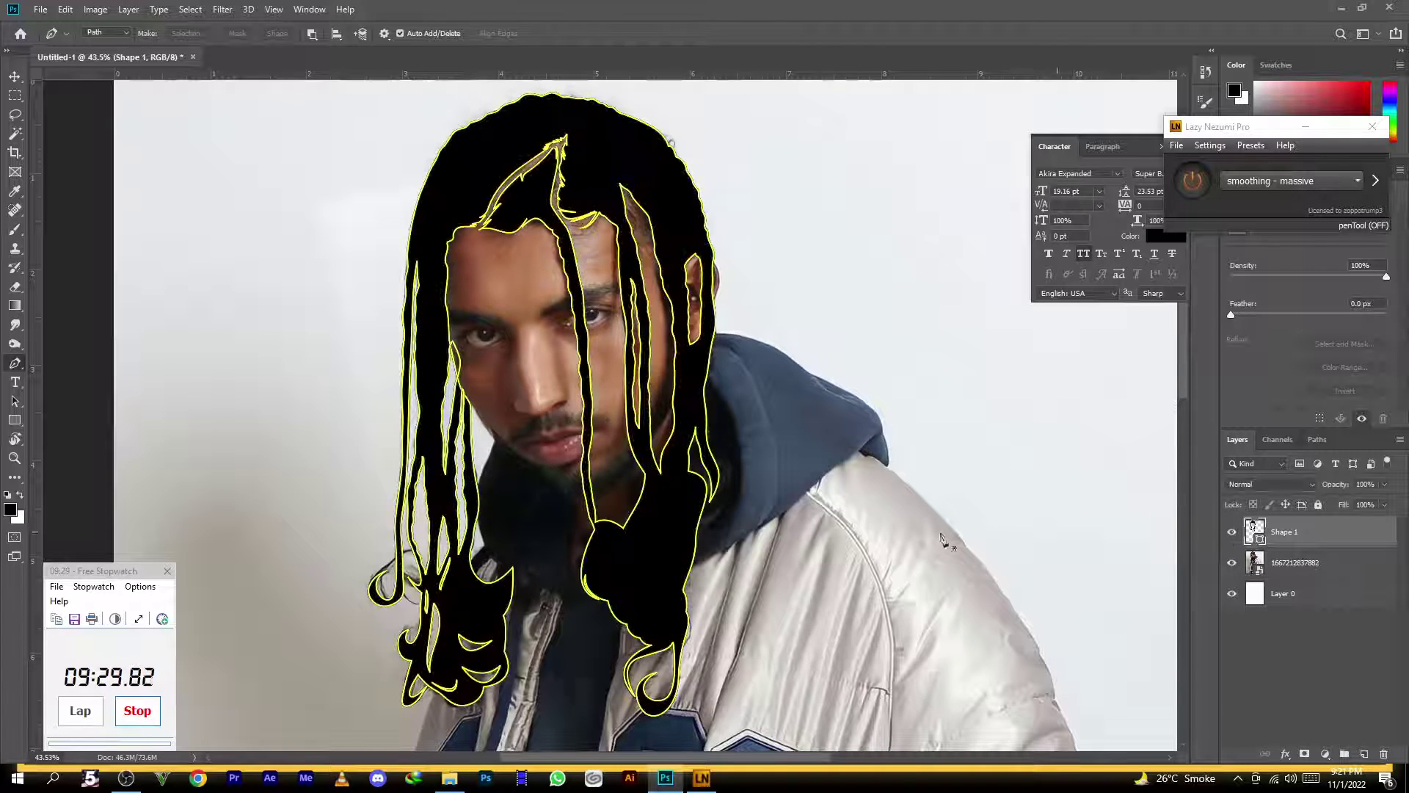
Set the foreground color to the grayish brown 6a5c56 and return to the Pen tool
{"action": "left_click", "coordinate": [10, 510]}
{"action": "left_click_drag", "start_coordinate": [1082, 422], "coordinate": [1069, 402]}
{"action": "left_click", "coordinate": [1221, 451]}
{"action": "left_click_drag", "start_coordinate": [1223, 455], "coordinate": [1223, 446]}
{"action": "mouse_move", "coordinate": [1119, 430]}
{"action": "left_mouse_down"}
{"action": "mouse_move", "coordinate": [1060, 412]}
{"action": "mouse_move", "coordinate": [1072, 403]}
{"action": "mouse_move", "coordinate": [1055, 379]}
{"action": "left_mouse_up"}
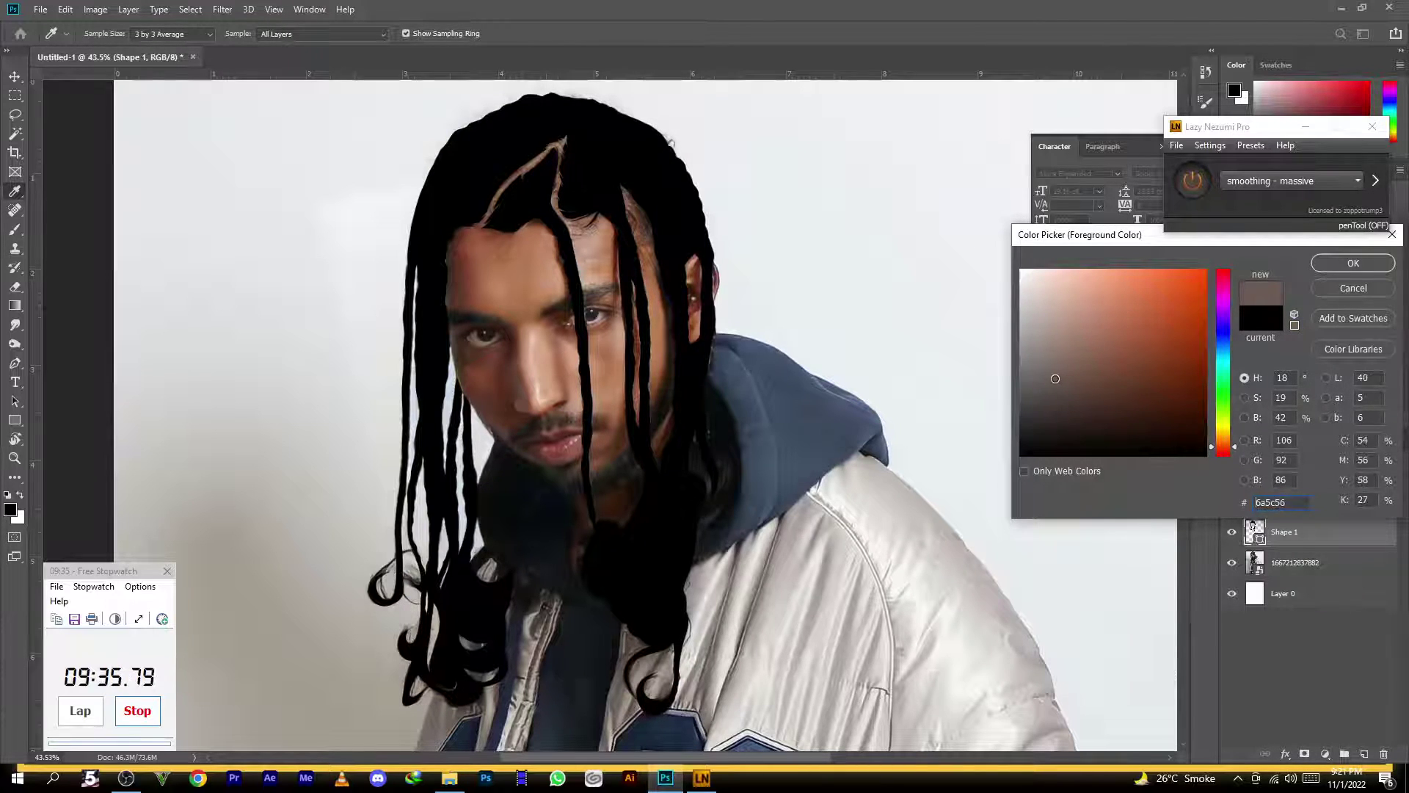
{"action": "left_click", "coordinate": [1352, 264]}
{"action": "key", "text": "p"}
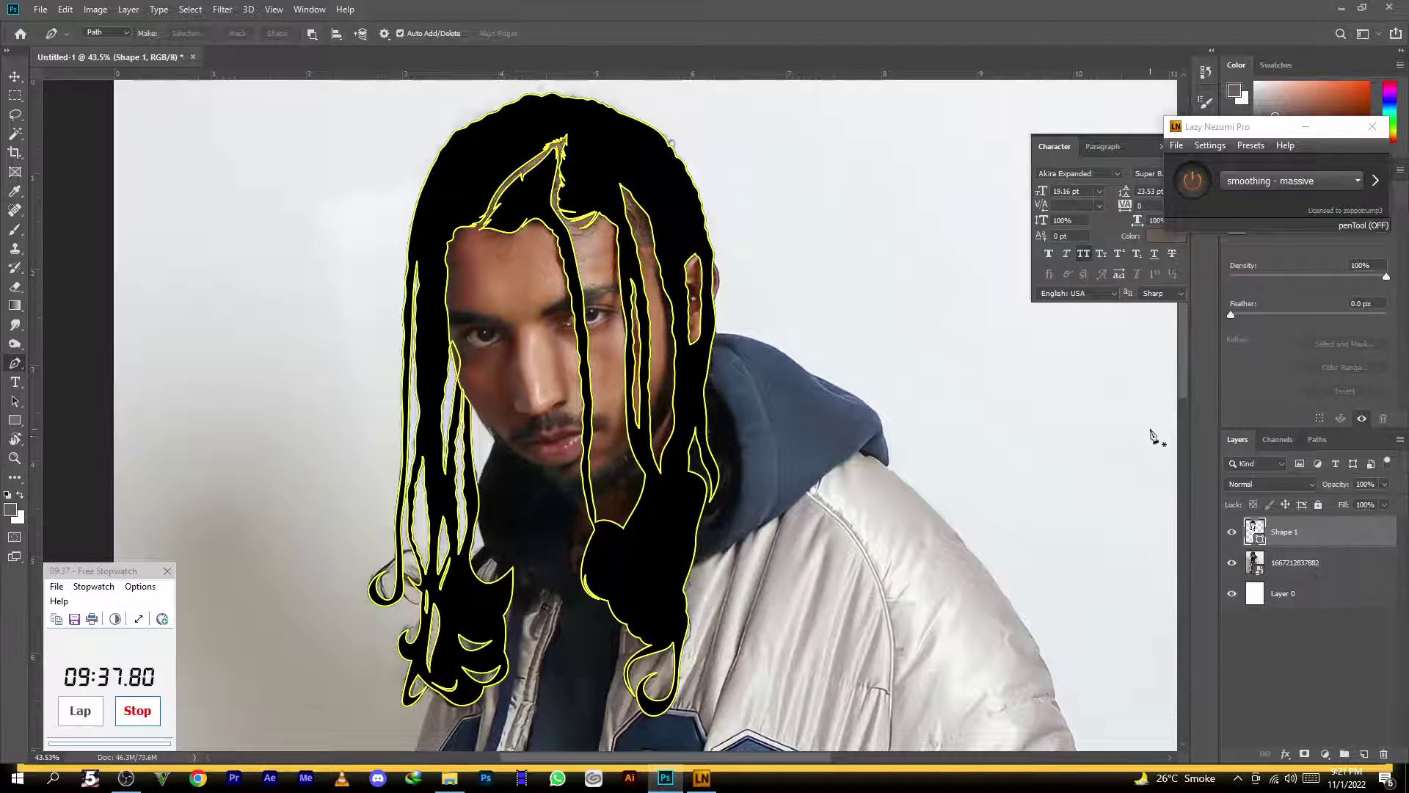
Add a new empty layer above the hair shape and lower the hair shape's opacity to 47%
{"action": "left_click", "coordinate": [1367, 756]}
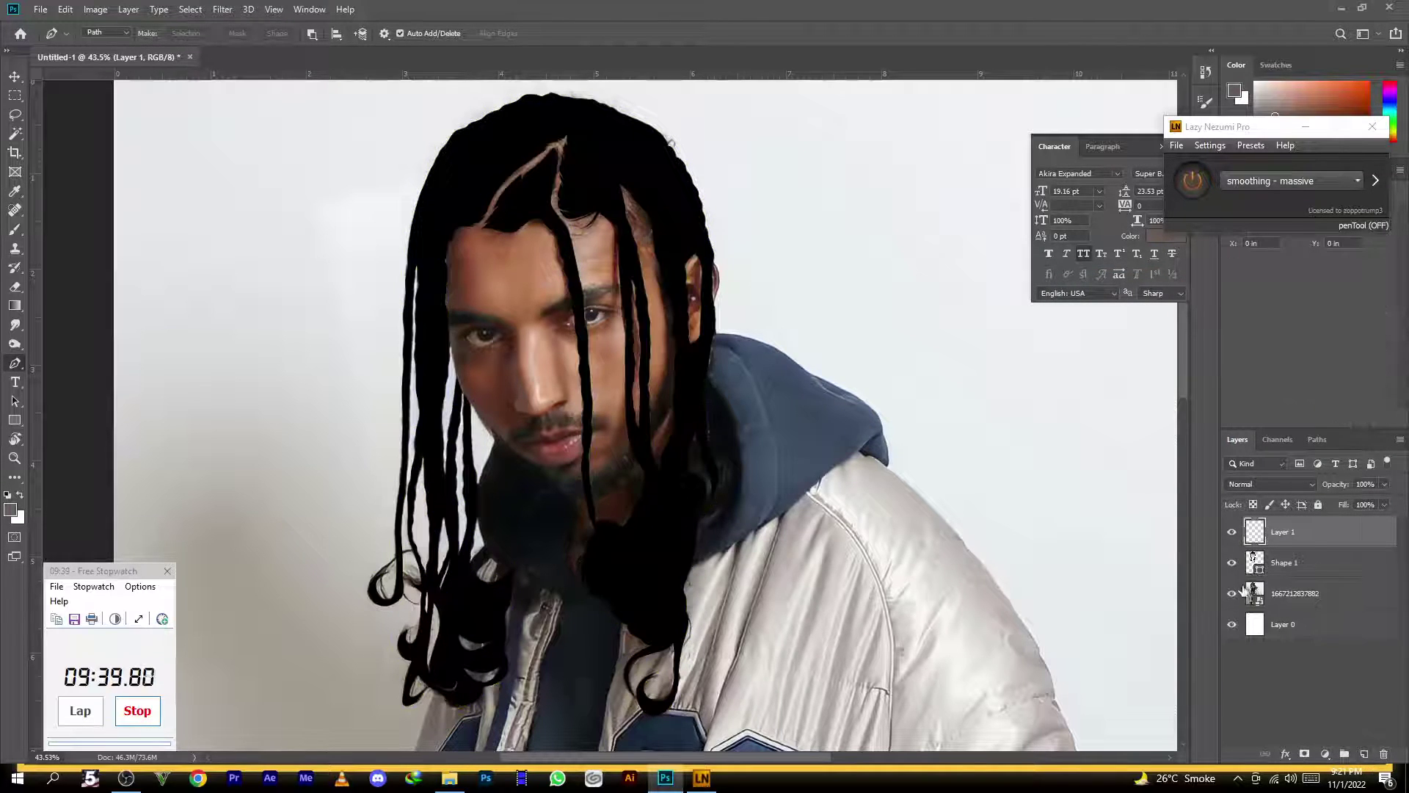
{"action": "left_click", "coordinate": [1336, 560]}
{"action": "left_click_drag", "start_coordinate": [1341, 488], "coordinate": [1304, 498]}
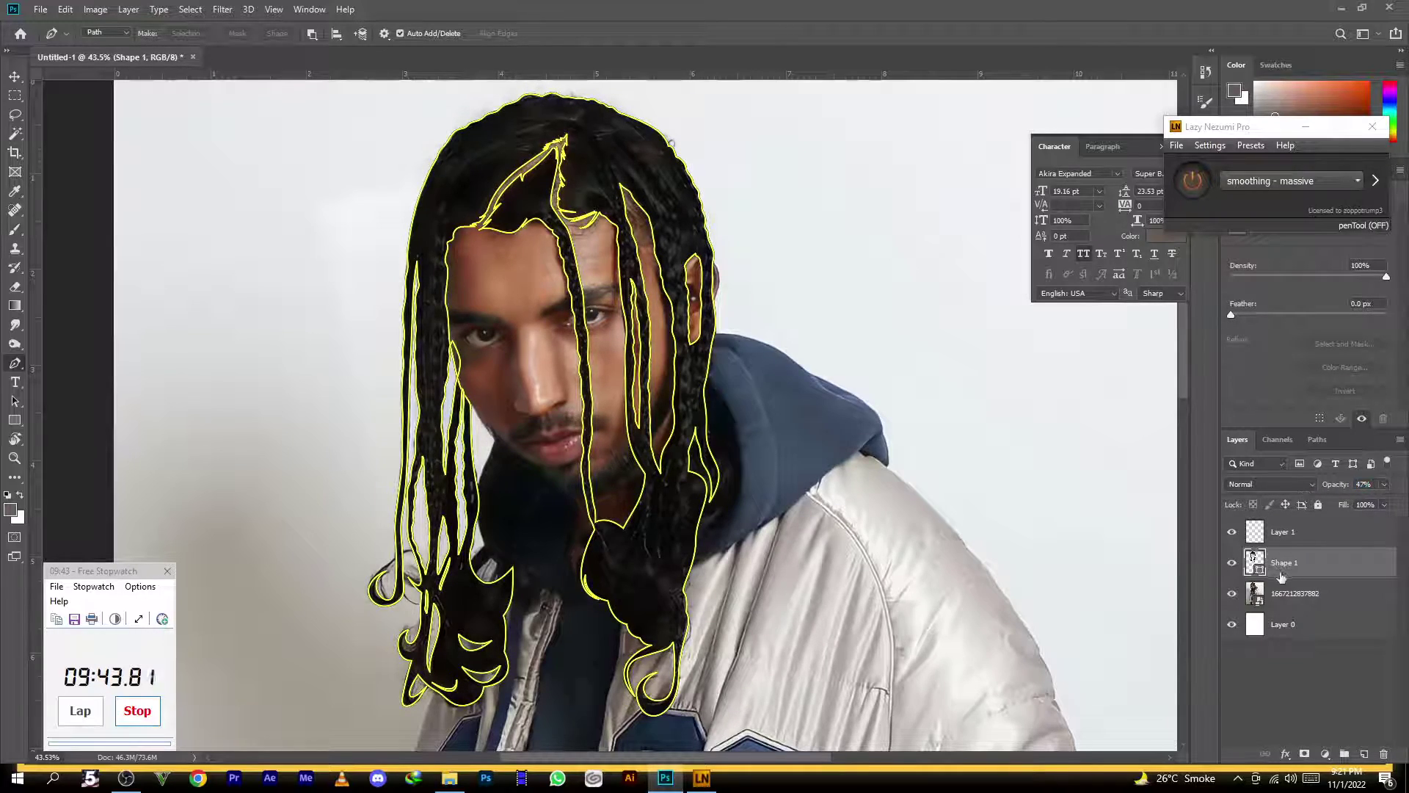
Load the hair shape's outline as a selection and switch to the Brush tool
{"action": "scroll", "coordinate": [408, 132], "scroll_direction": "up", "scroll_amount": 5}
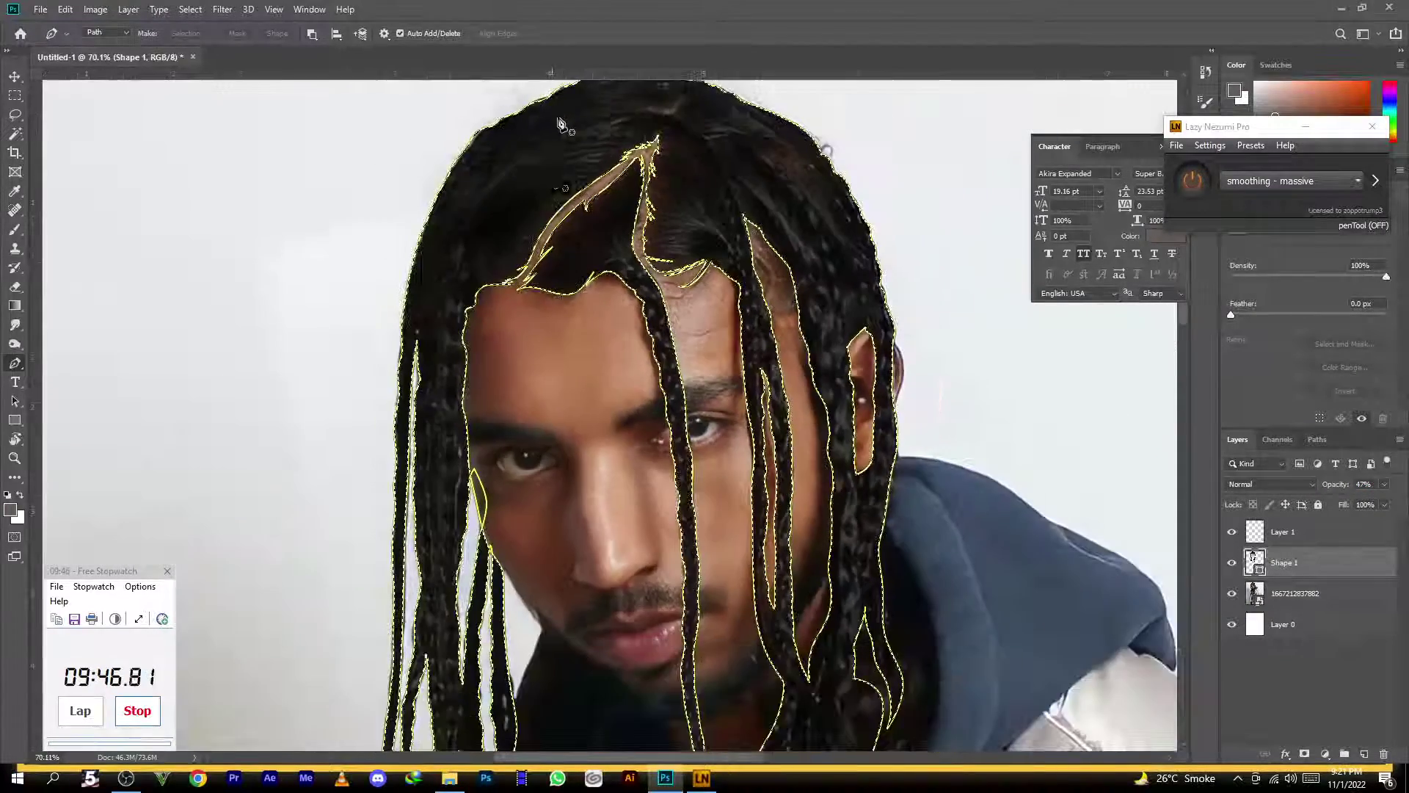
{"action": "right_click", "coordinate": [539, 237]}
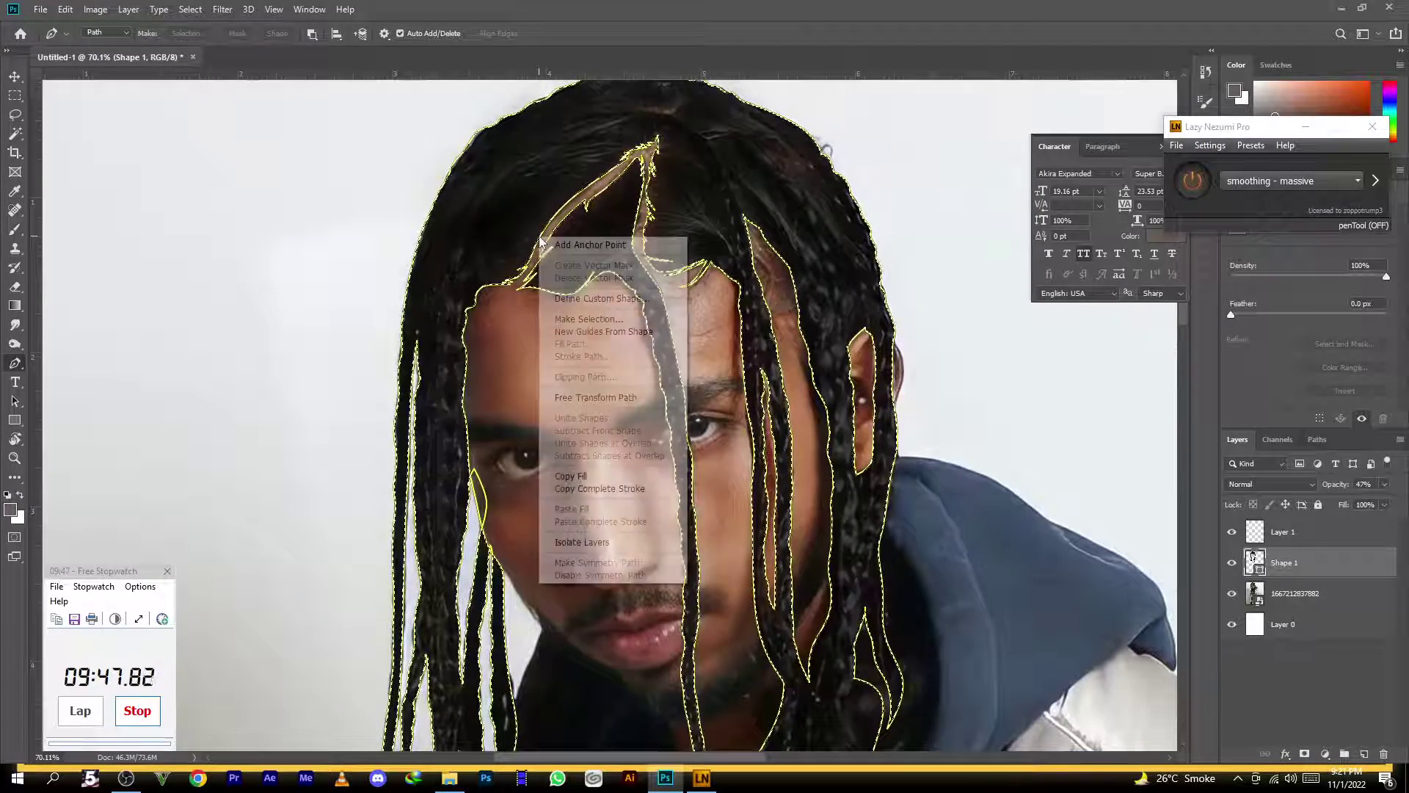
{"action": "left_click", "coordinate": [311, 224]}
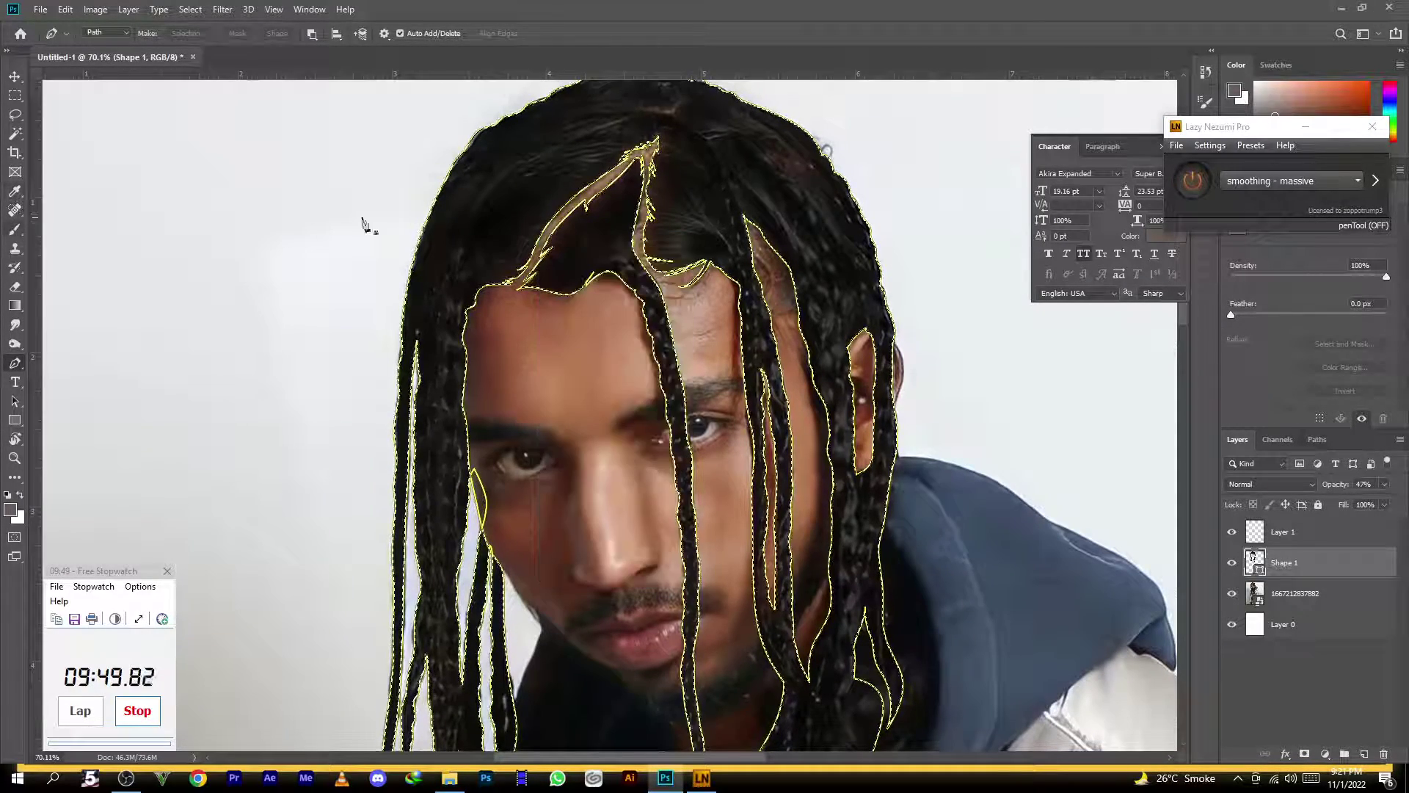
{"action": "left_click", "coordinate": [15, 229]}
Browse the available brush presets down to the 20 Spray Brushes set and back to the General Brushes
{"action": "right_click", "coordinate": [524, 188]}
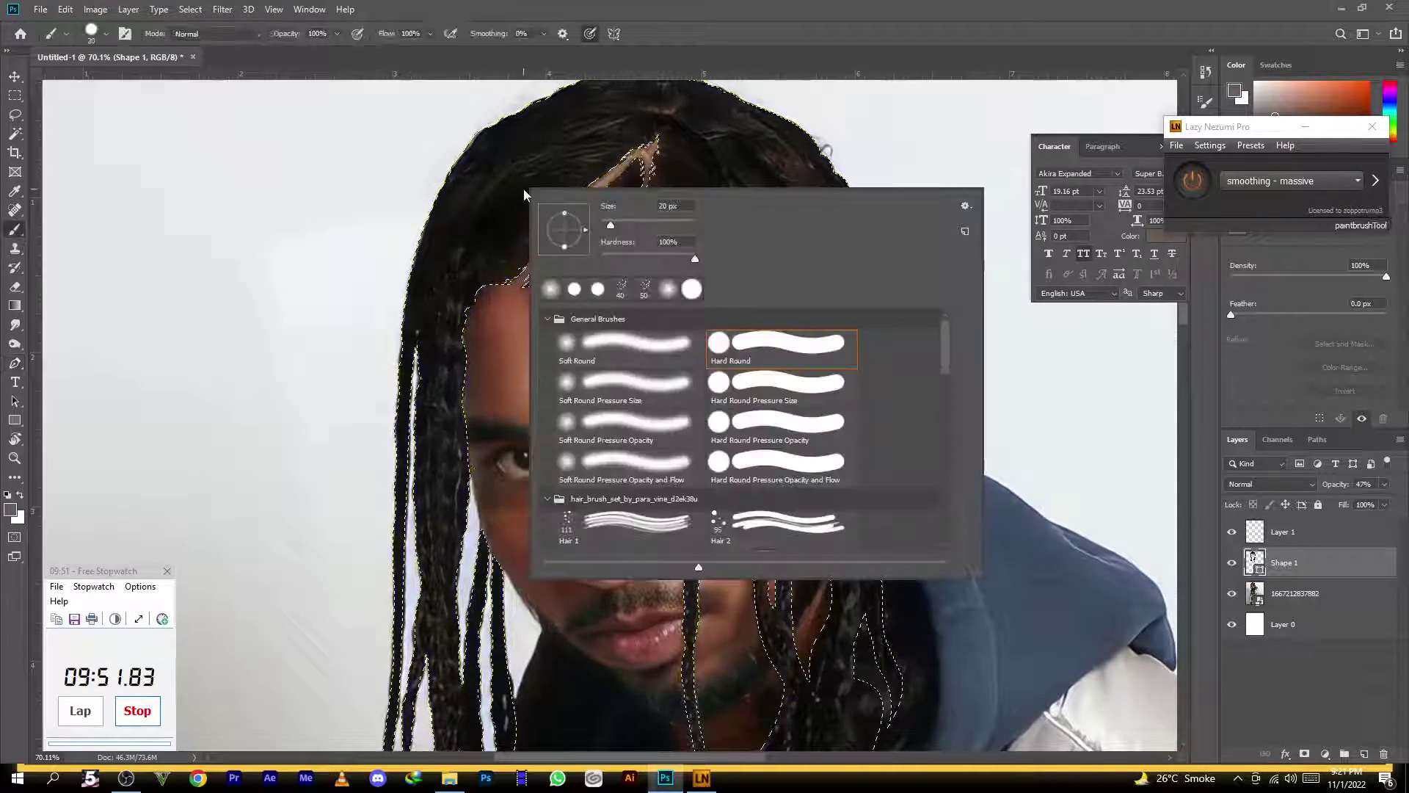
{"action": "scroll", "coordinate": [688, 485], "scroll_direction": "down", "scroll_amount": 2}
{"action": "mouse_move", "coordinate": [944, 378]}
{"action": "left_mouse_down"}
{"action": "mouse_move", "coordinate": [944, 540]}
{"action": "mouse_move", "coordinate": [936, 450]}
{"action": "left_mouse_up"}
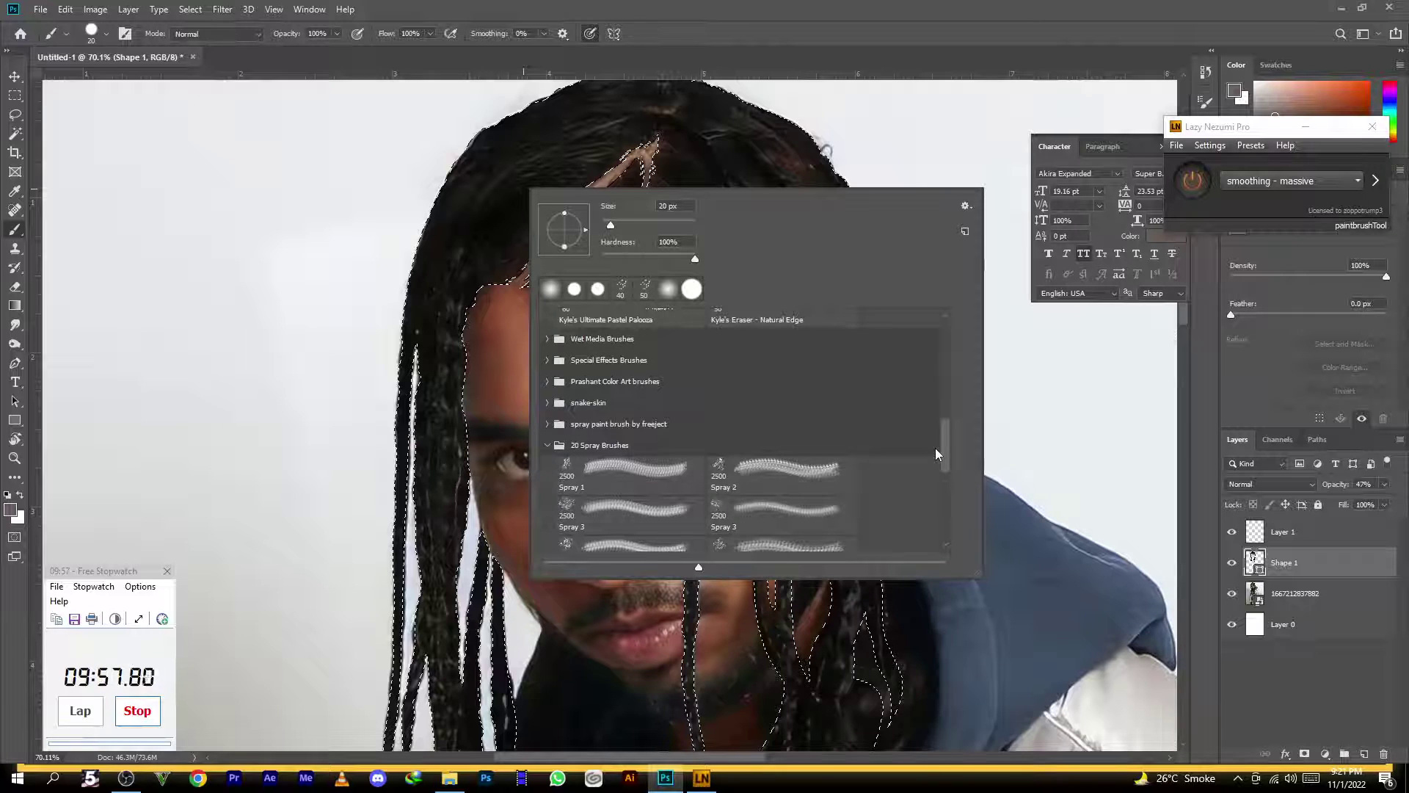
{"action": "mouse_move", "coordinate": [936, 452]}
{"action": "left_mouse_down"}
{"action": "mouse_move", "coordinate": [938, 539]}
{"action": "mouse_move", "coordinate": [940, 342]}
{"action": "left_mouse_up"}
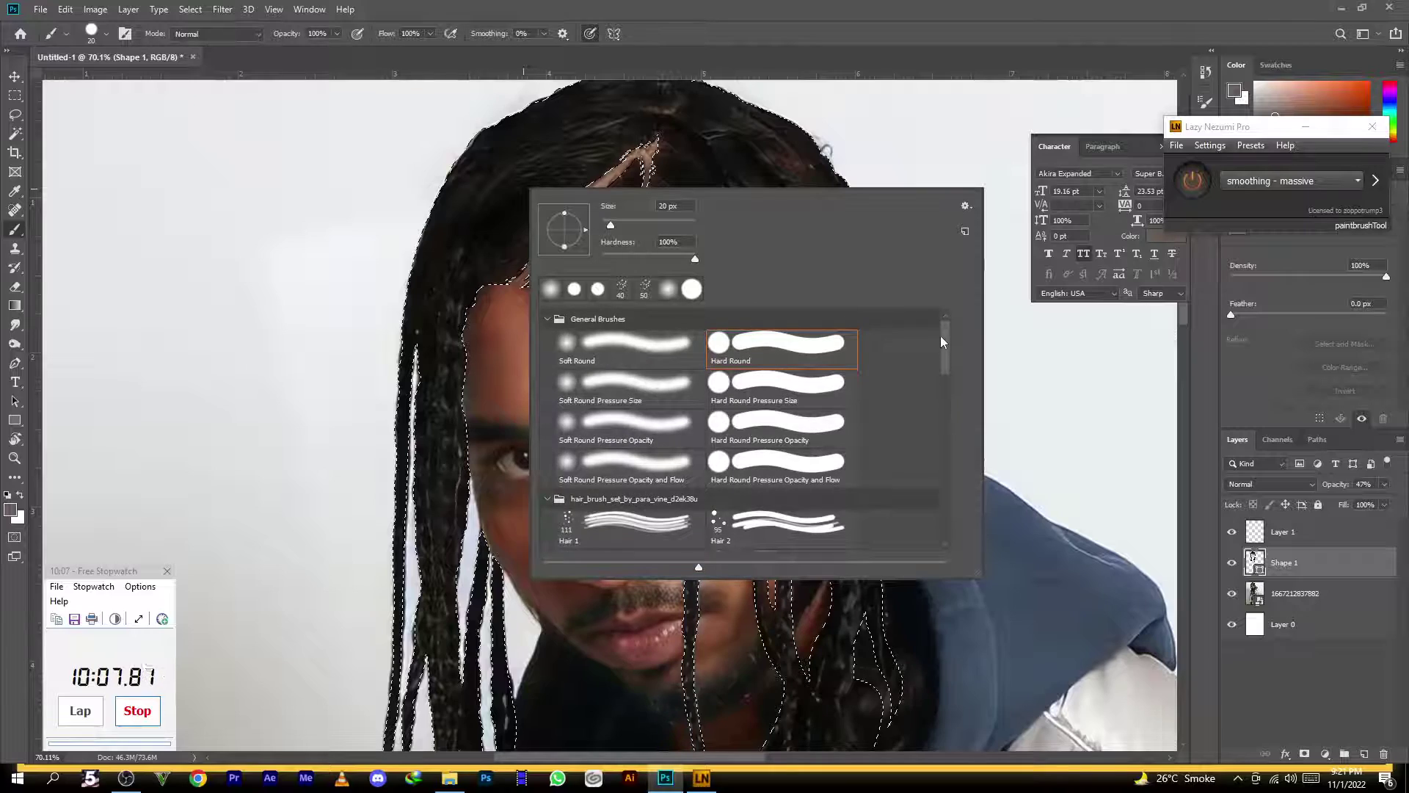
{"action": "left_click", "coordinate": [729, 56]}
Activate the empty layer above the hair shape and choose the Hair 3 brush
{"action": "scroll", "coordinate": [555, 135], "scroll_direction": "up", "scroll_amount": 1}
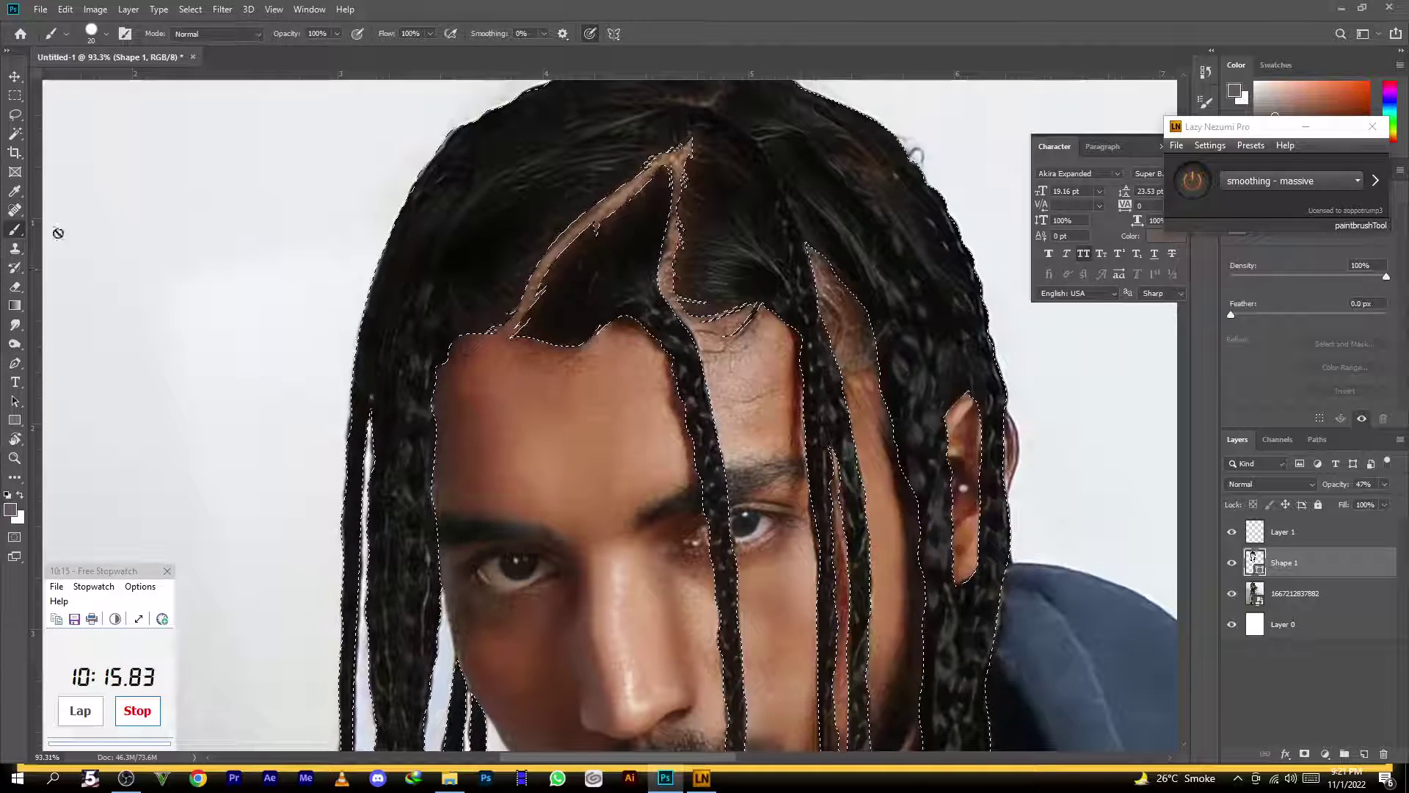
{"action": "key", "text": "alt+bracketright"}
{"action": "scroll", "coordinate": [561, 256], "scroll_direction": "up", "scroll_amount": 5}
{"action": "right_click", "coordinate": [631, 231]}
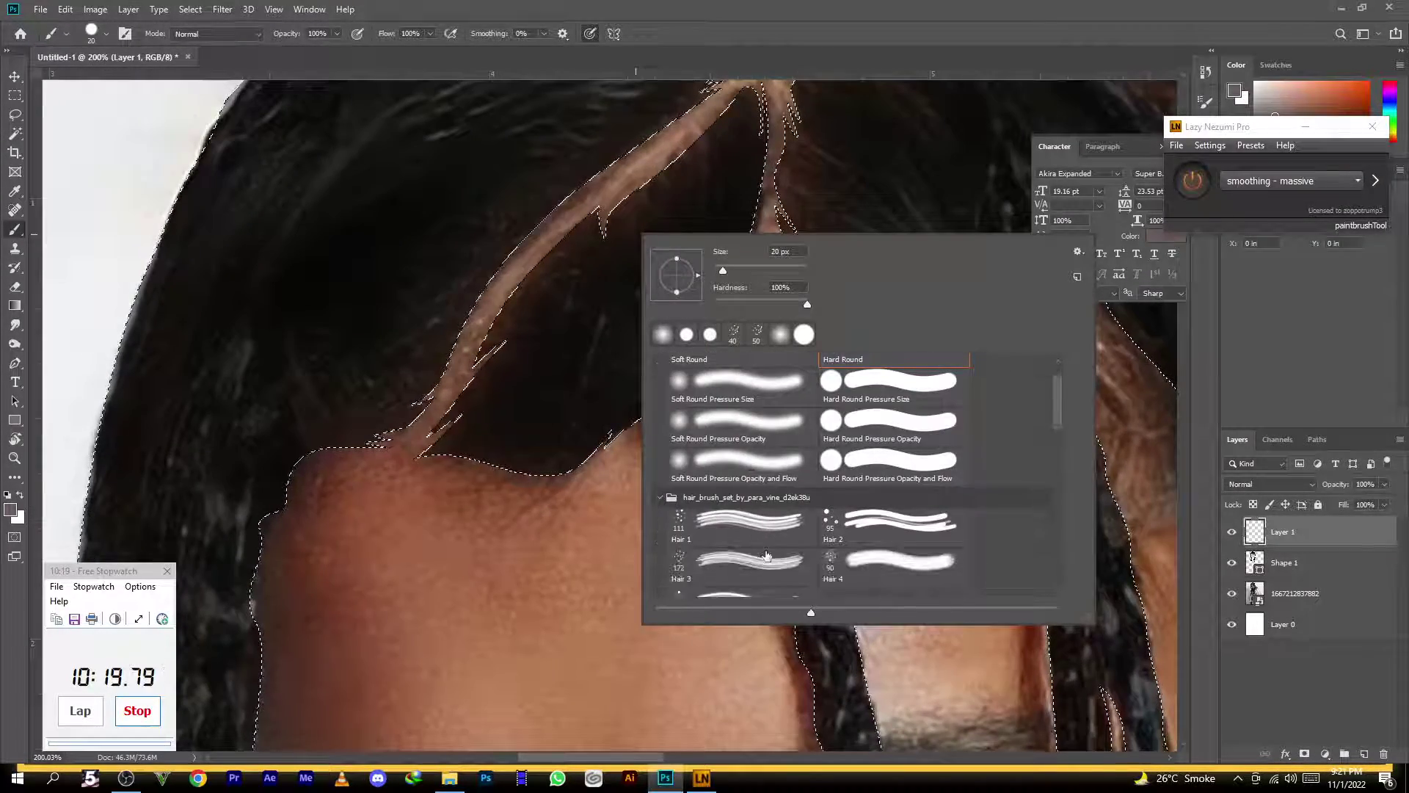
{"action": "double_click", "coordinate": [766, 555]}
{"action": "scroll", "coordinate": [565, 375], "scroll_direction": "up", "scroll_amount": 2}
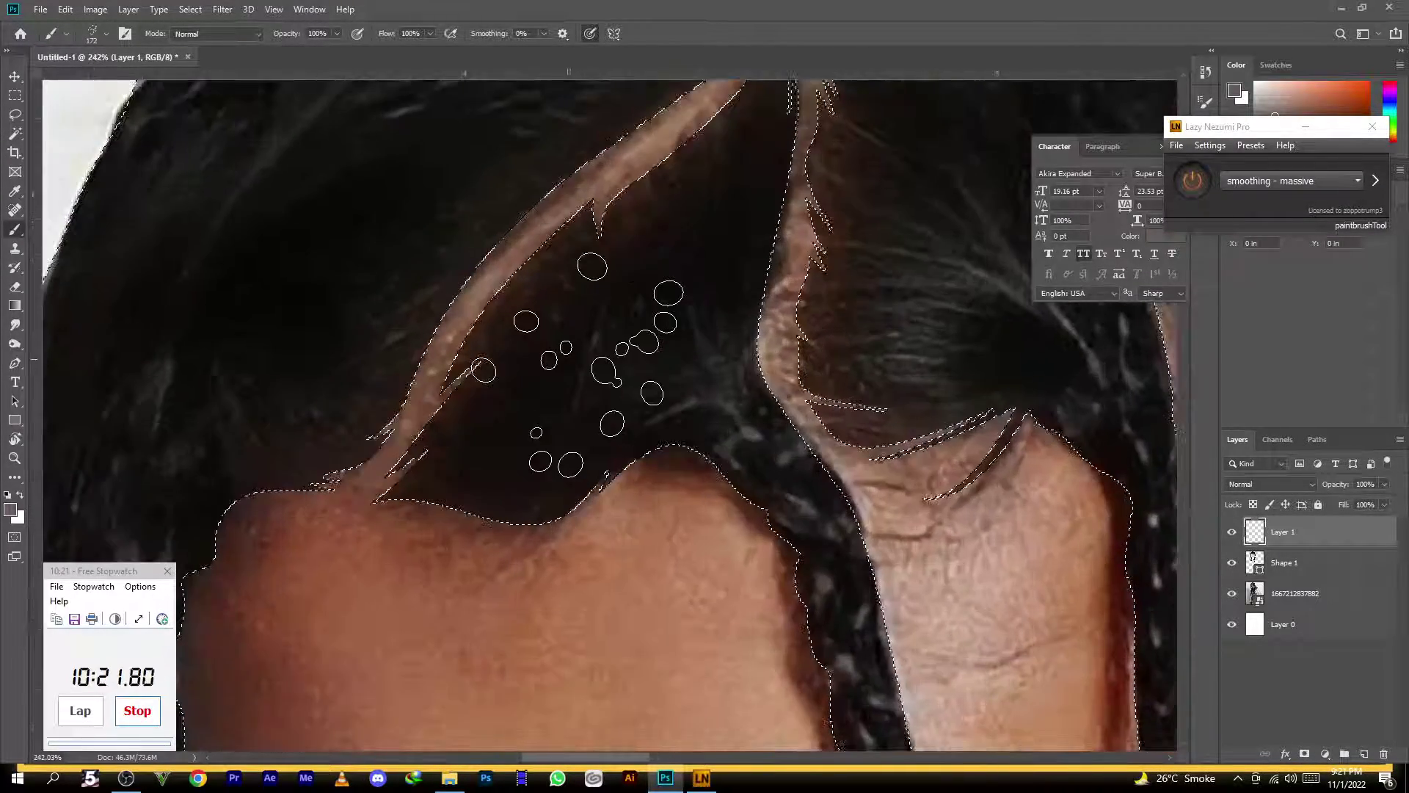
Reduce the Hair 3 brush size to 30 px
{"action": "key", "text": "bracketleft"}
{"action": "key", "text": "bracketleft"}
{"action": "key", "text": "bracketleft"}
{"action": "key", "text": "bracketleft"}
{"action": "key", "text": "bracketleft"}
{"action": "key", "text": "bracketleft"}
{"action": "key", "text": "bracketleft"}
{"action": "key", "text": "bracketleft"}
{"action": "key", "text": "bracketleft"}
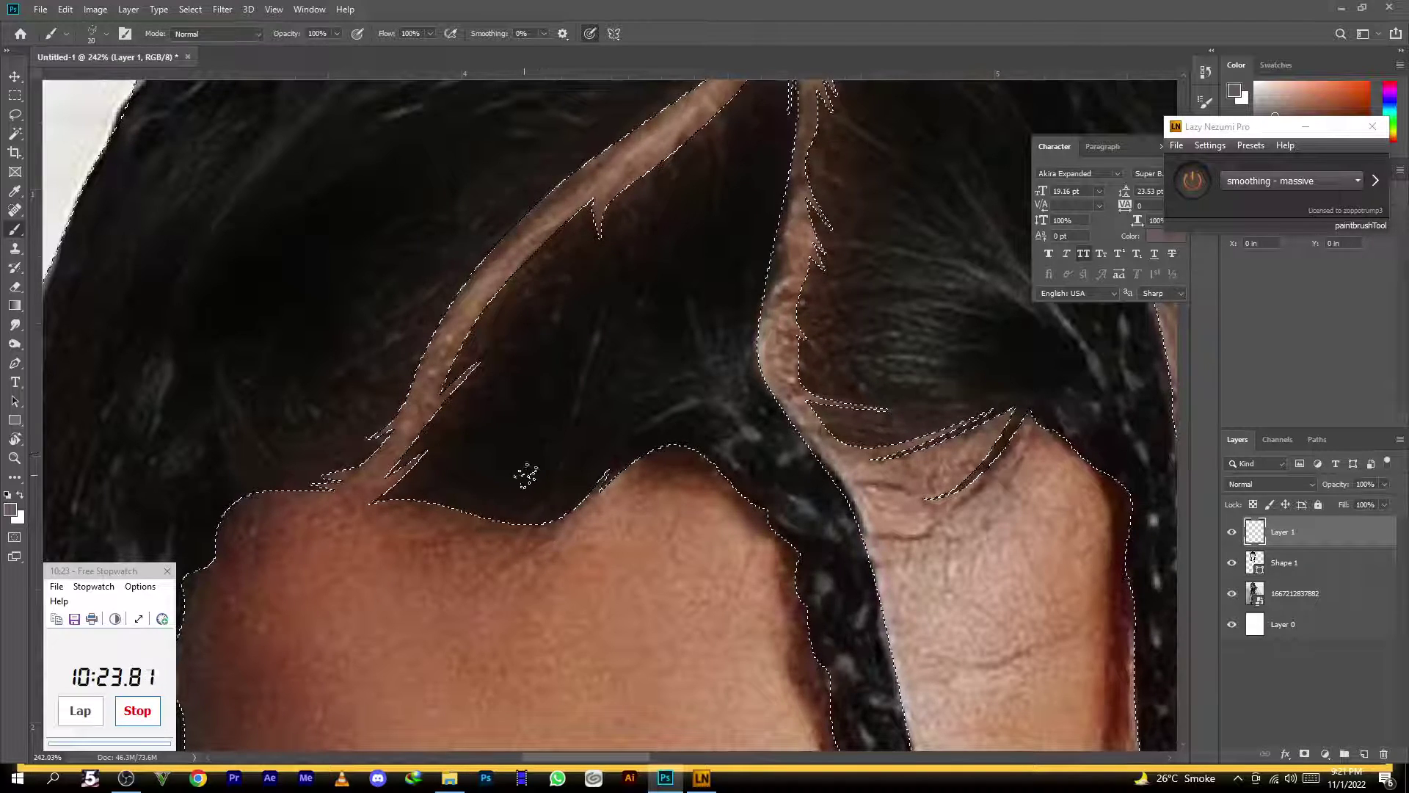
Paint curved hair strands on the front section between the two partings, fanning from the parting toward the braid's root
{"action": "mouse_move", "coordinate": [432, 480]}
{"action": "left_mouse_down"}
{"action": "mouse_move", "coordinate": [570, 483]}
{"action": "mouse_move", "coordinate": [662, 384]}
{"action": "left_mouse_up"}
{"action": "left_click_drag", "start_coordinate": [472, 460], "coordinate": [664, 410]}
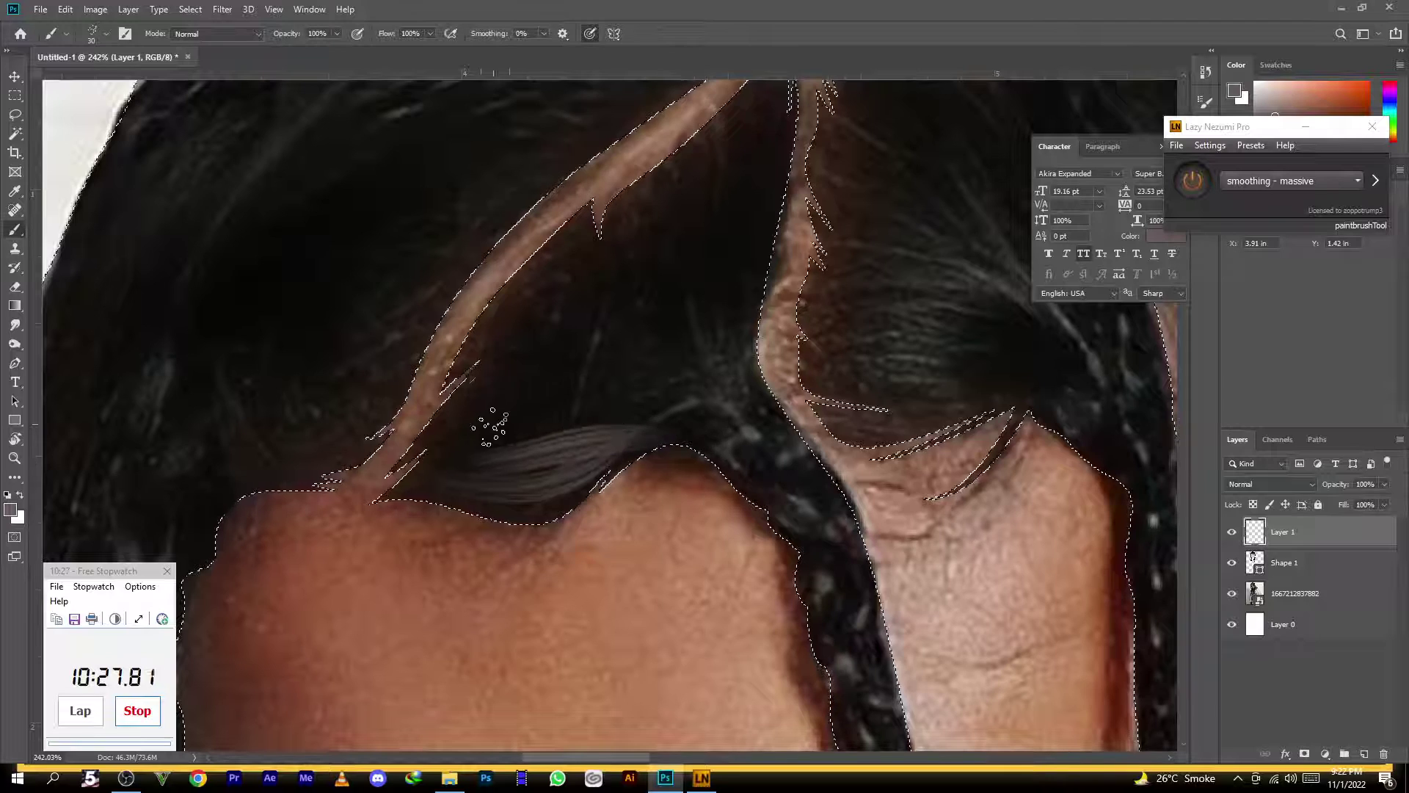
{"action": "left_click_drag", "start_coordinate": [494, 423], "coordinate": [733, 433]}
{"action": "mouse_move", "coordinate": [486, 383]}
{"action": "left_mouse_down"}
{"action": "mouse_move", "coordinate": [611, 364]}
{"action": "mouse_move", "coordinate": [720, 441]}
{"action": "left_mouse_up"}
{"action": "mouse_move", "coordinate": [520, 343]}
{"action": "left_mouse_down"}
{"action": "mouse_move", "coordinate": [573, 331]}
{"action": "mouse_move", "coordinate": [682, 409]}
{"action": "left_mouse_up"}
{"action": "mouse_move", "coordinate": [742, 345]}
{"action": "left_mouse_down"}
{"action": "mouse_move", "coordinate": [689, 364]}
{"action": "mouse_move", "coordinate": [600, 242]}
{"action": "left_mouse_up"}
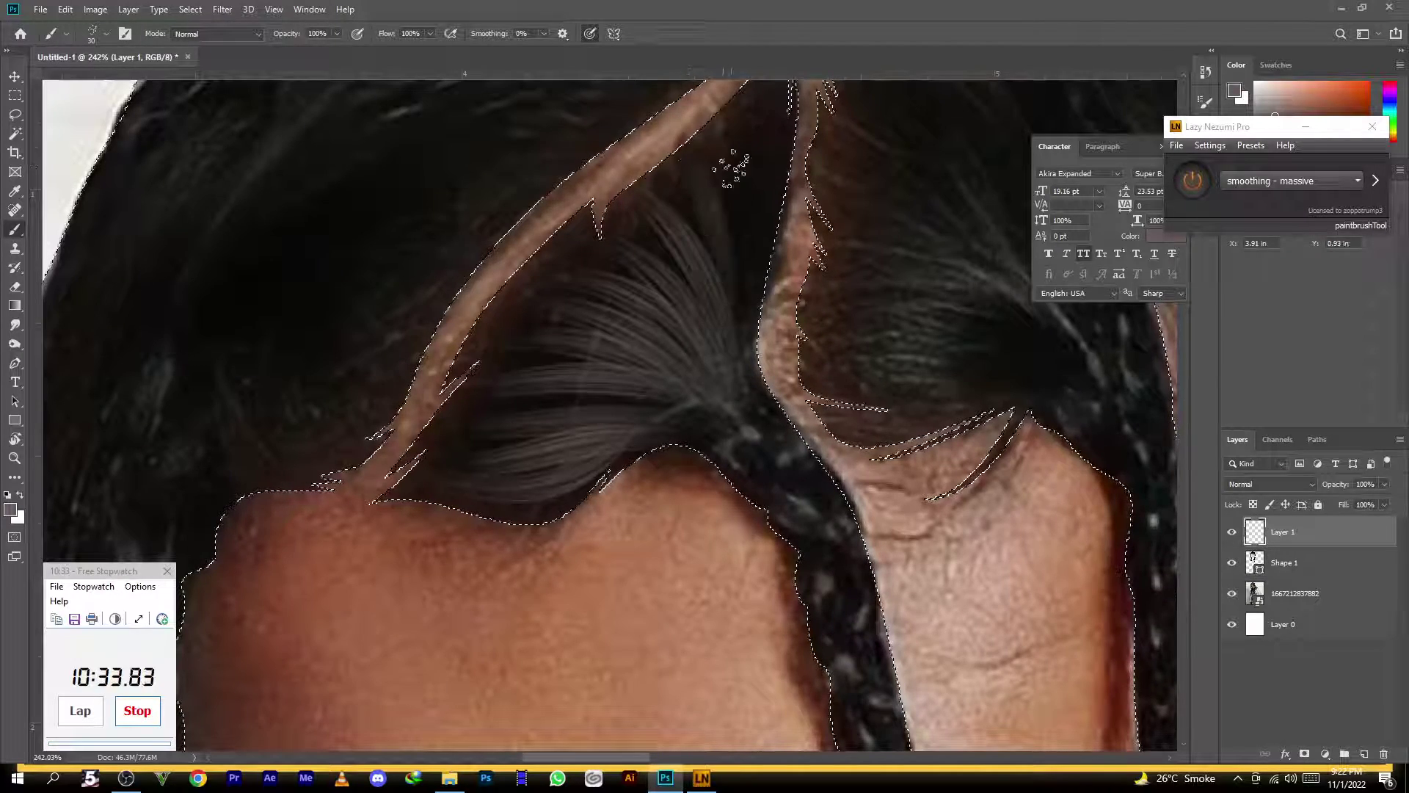
{"action": "left_click_drag", "start_coordinate": [757, 118], "coordinate": [757, 323]}
Paint short diagonal strand highlights along the braid crossing the face, from its root down to the chin
{"action": "mouse_move", "coordinate": [759, 425]}
{"action": "left_mouse_down"}
{"action": "mouse_move", "coordinate": [703, 255]}
{"action": "mouse_move", "coordinate": [725, 345]}
{"action": "left_mouse_up"}
{"action": "mouse_move", "coordinate": [725, 410]}
{"action": "left_mouse_down"}
{"action": "mouse_move", "coordinate": [711, 421]}
{"action": "mouse_move", "coordinate": [766, 415]}
{"action": "left_mouse_up"}
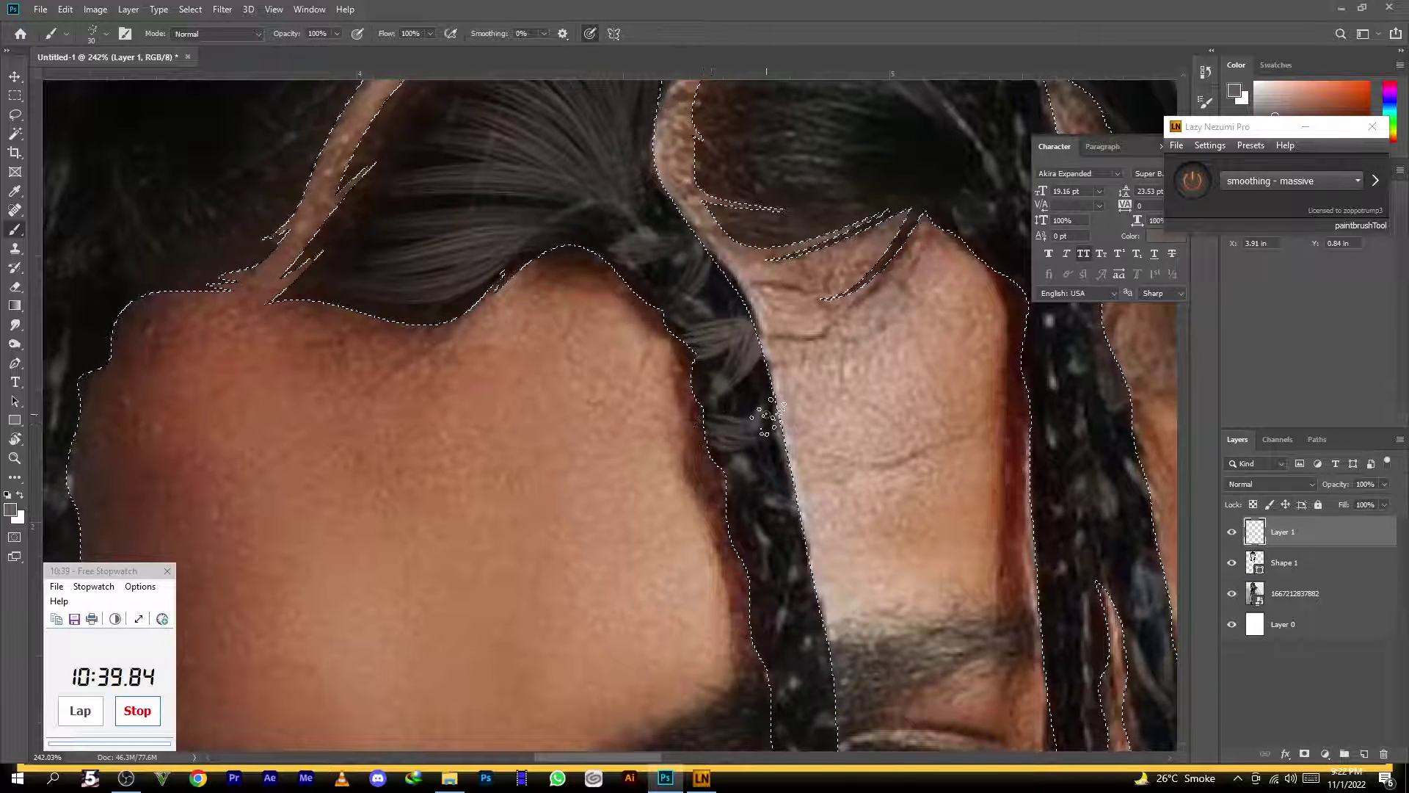
{"action": "mouse_move", "coordinate": [741, 521]}
{"action": "left_mouse_down"}
{"action": "mouse_move", "coordinate": [670, 382]}
{"action": "mouse_move", "coordinate": [692, 446]}
{"action": "left_mouse_up"}
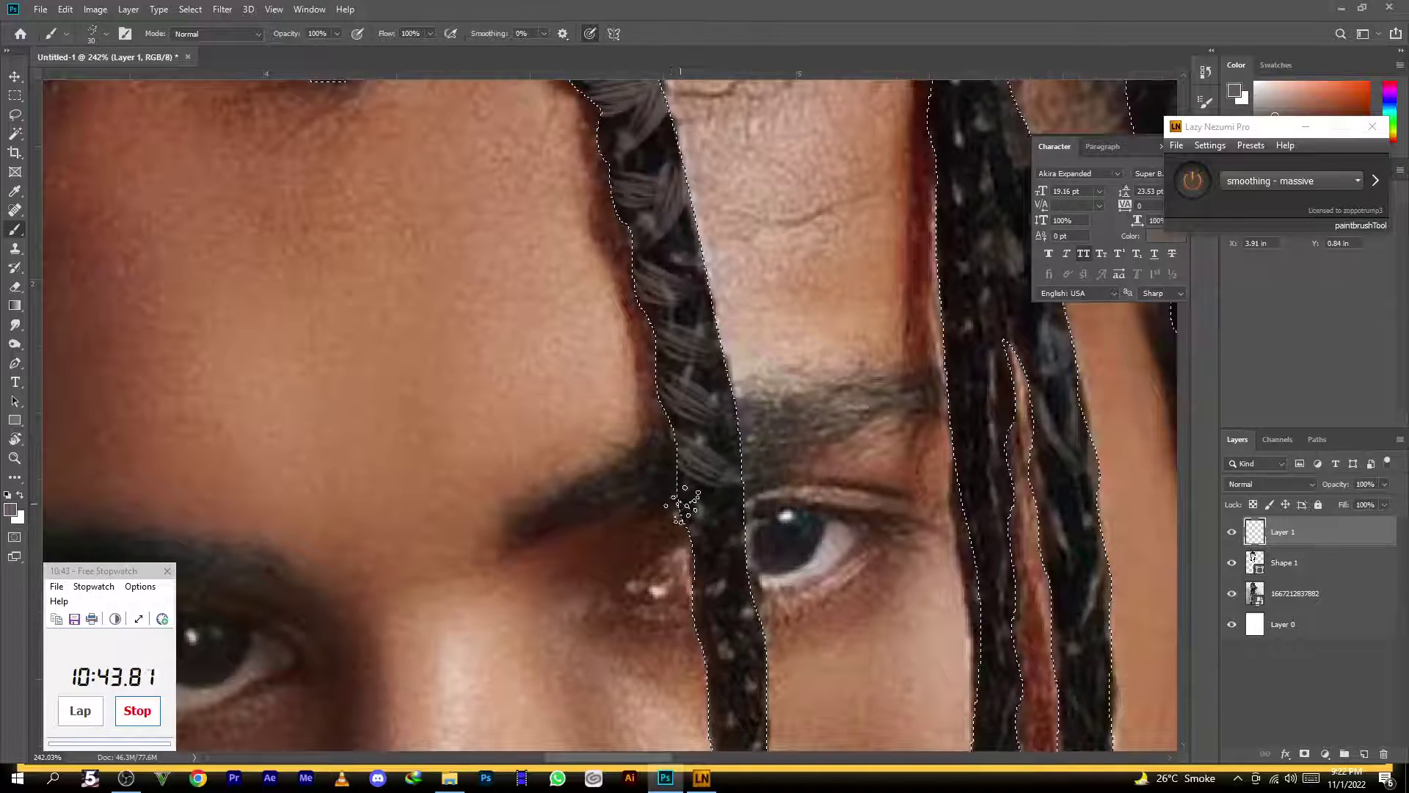
{"action": "left_click_drag", "start_coordinate": [724, 582], "coordinate": [733, 318]}
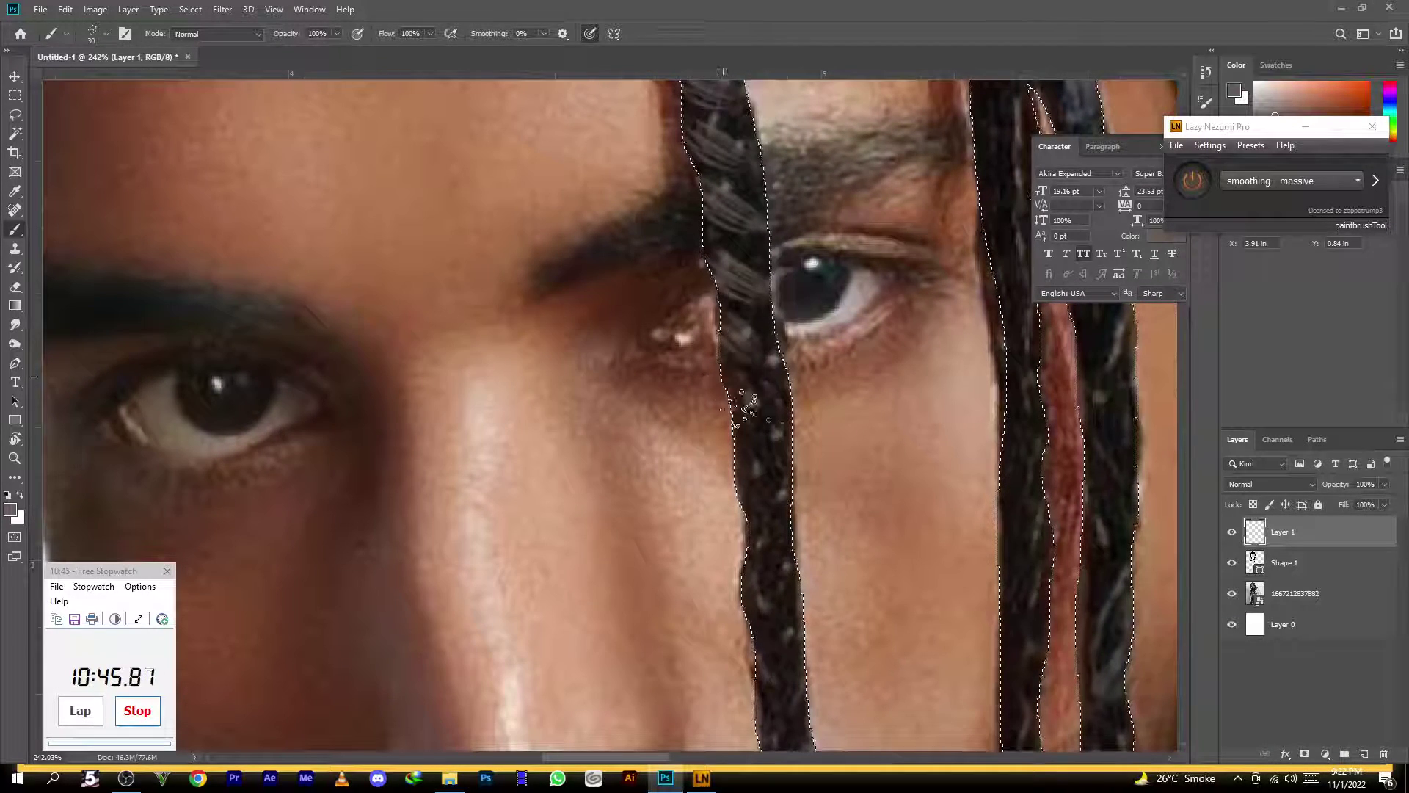
{"action": "left_click_drag", "start_coordinate": [774, 518], "coordinate": [784, 374]}
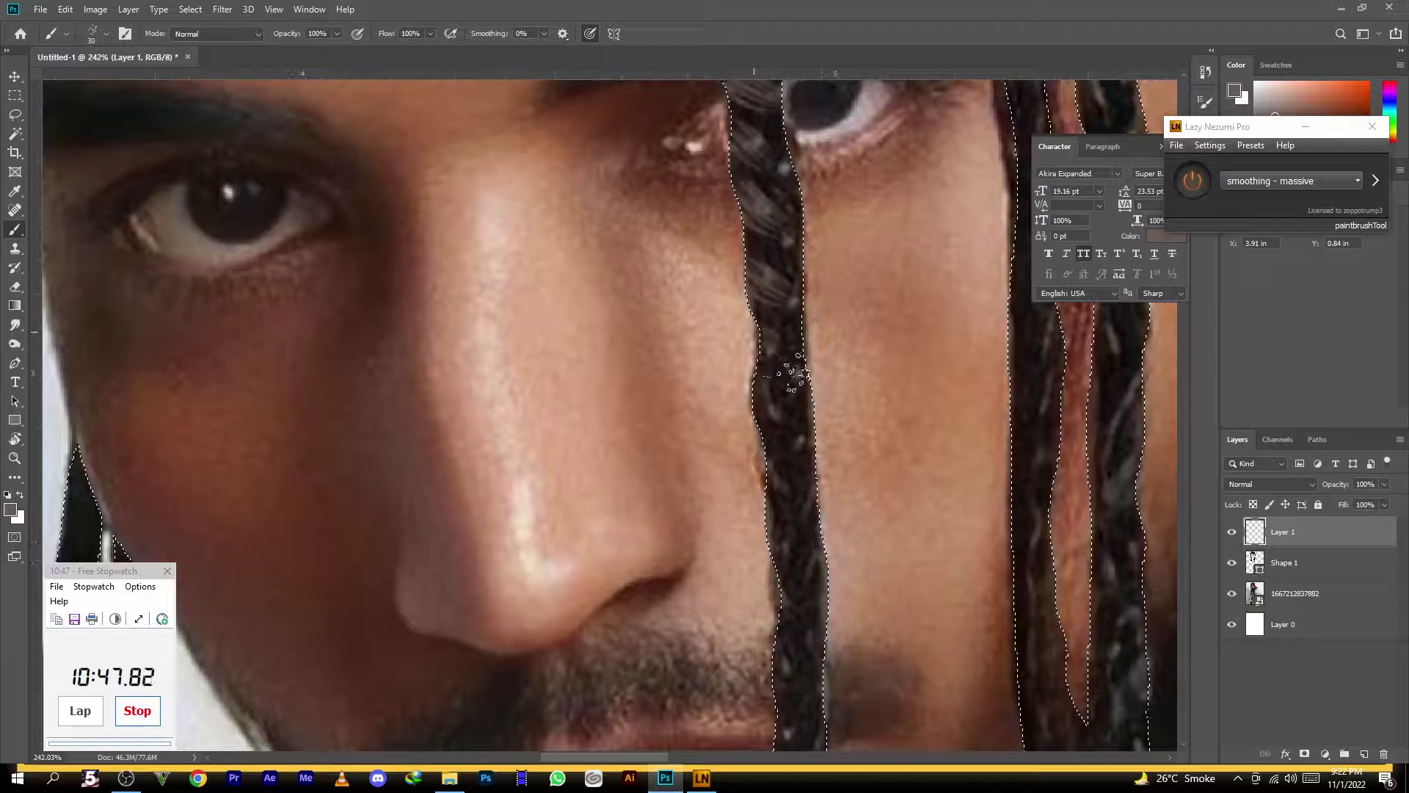
{"action": "left_click_drag", "start_coordinate": [779, 485], "coordinate": [778, 354]}
{"action": "left_click_drag", "start_coordinate": [771, 499], "coordinate": [752, 308]}
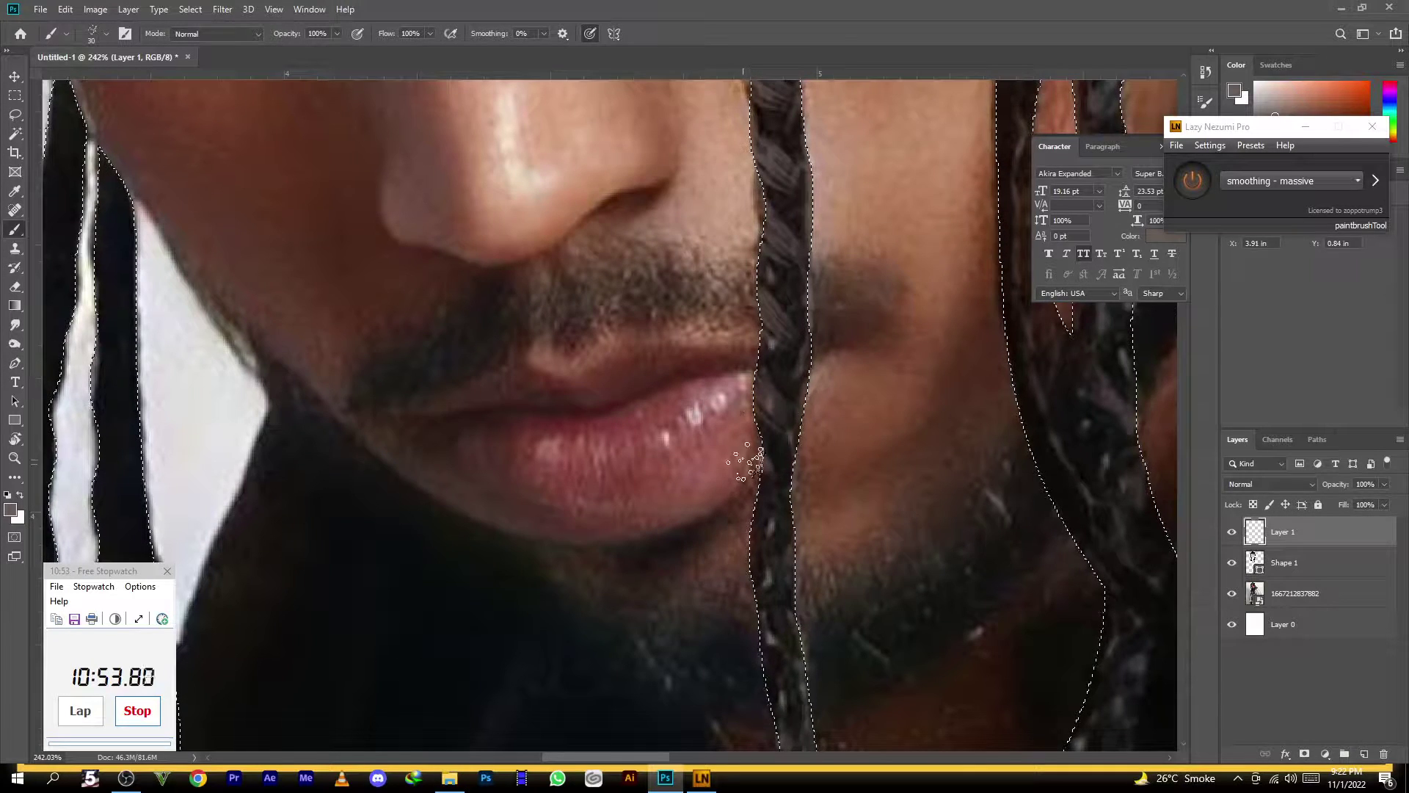
{"action": "mouse_move", "coordinate": [744, 462]}
{"action": "left_mouse_down"}
{"action": "mouse_move", "coordinate": [734, 415]}
{"action": "mouse_move", "coordinate": [760, 576]}
{"action": "left_mouse_up"}
Paint curved hair strands on the two rounded curls below the chin where the braid crossing the face ends
{"action": "left_click_drag", "start_coordinate": [818, 667], "coordinate": [803, 424]}
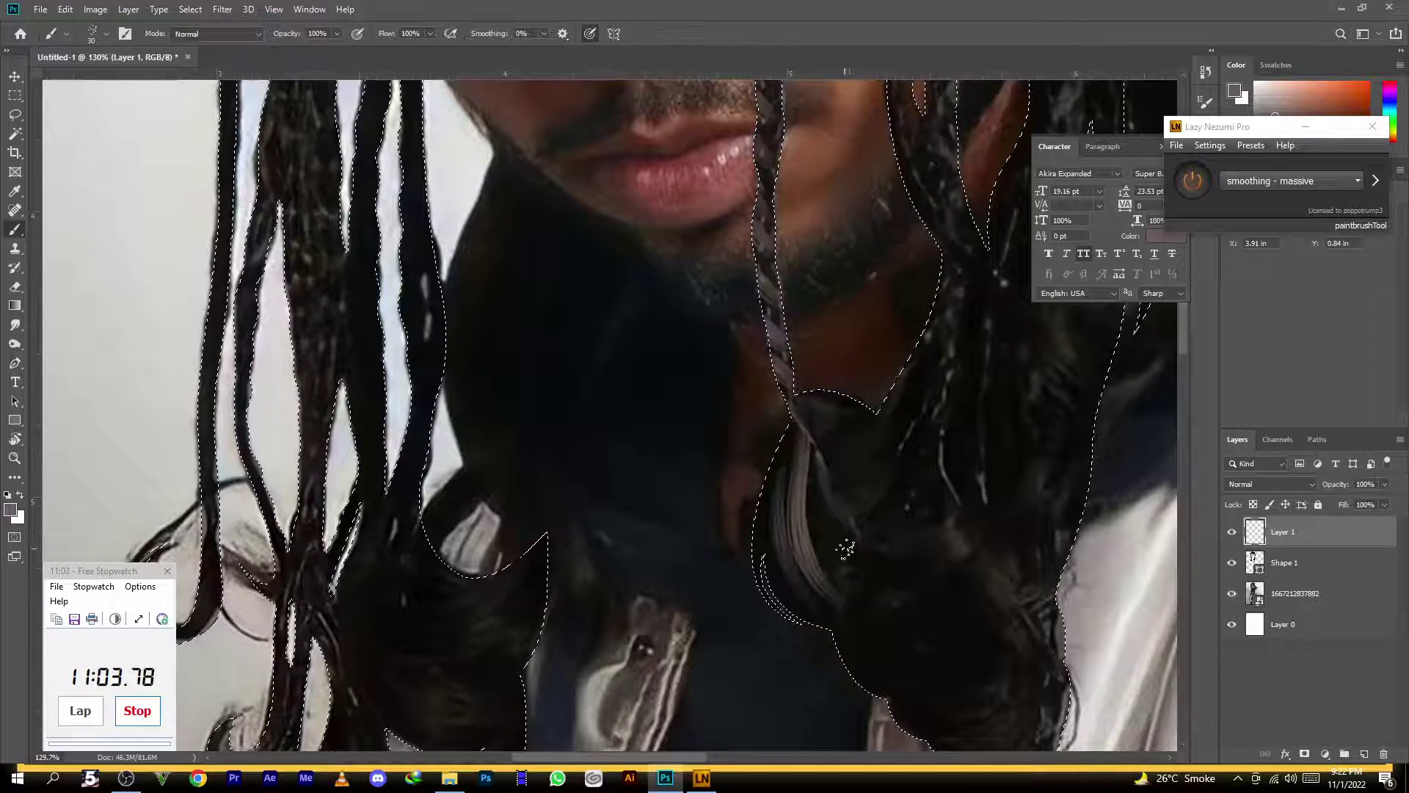
{"action": "mouse_move", "coordinate": [850, 409]}
{"action": "left_mouse_down"}
{"action": "mouse_move", "coordinate": [854, 530]}
{"action": "mouse_move", "coordinate": [749, 381]}
{"action": "mouse_move", "coordinate": [722, 384]}
{"action": "left_mouse_up"}
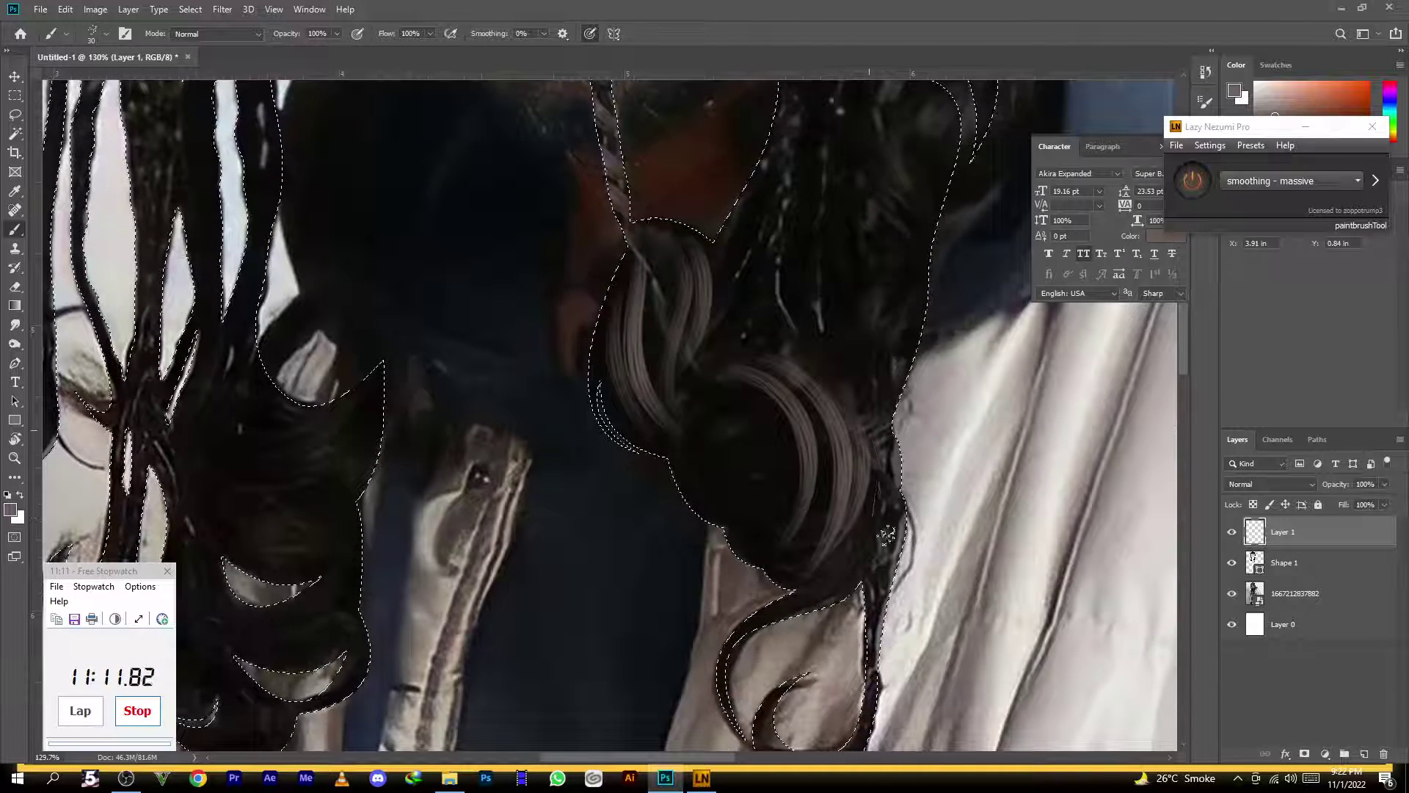
{"action": "left_click_drag", "start_coordinate": [724, 385], "coordinate": [738, 481]}
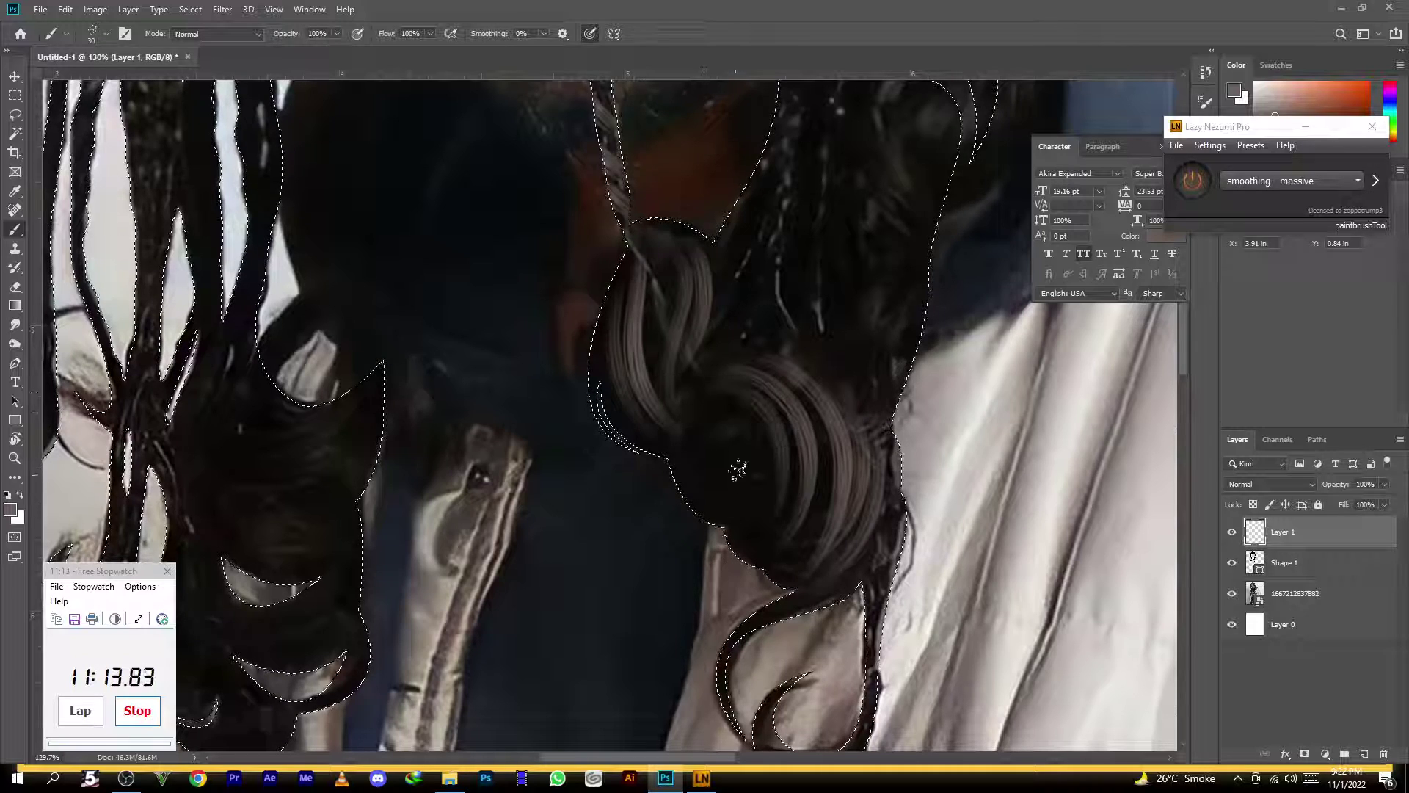
{"action": "key", "text": "ctrl+z"}
{"action": "left_click_drag", "start_coordinate": [711, 399], "coordinate": [771, 532]}
{"action": "left_click_drag", "start_coordinate": [720, 401], "coordinate": [769, 510]}
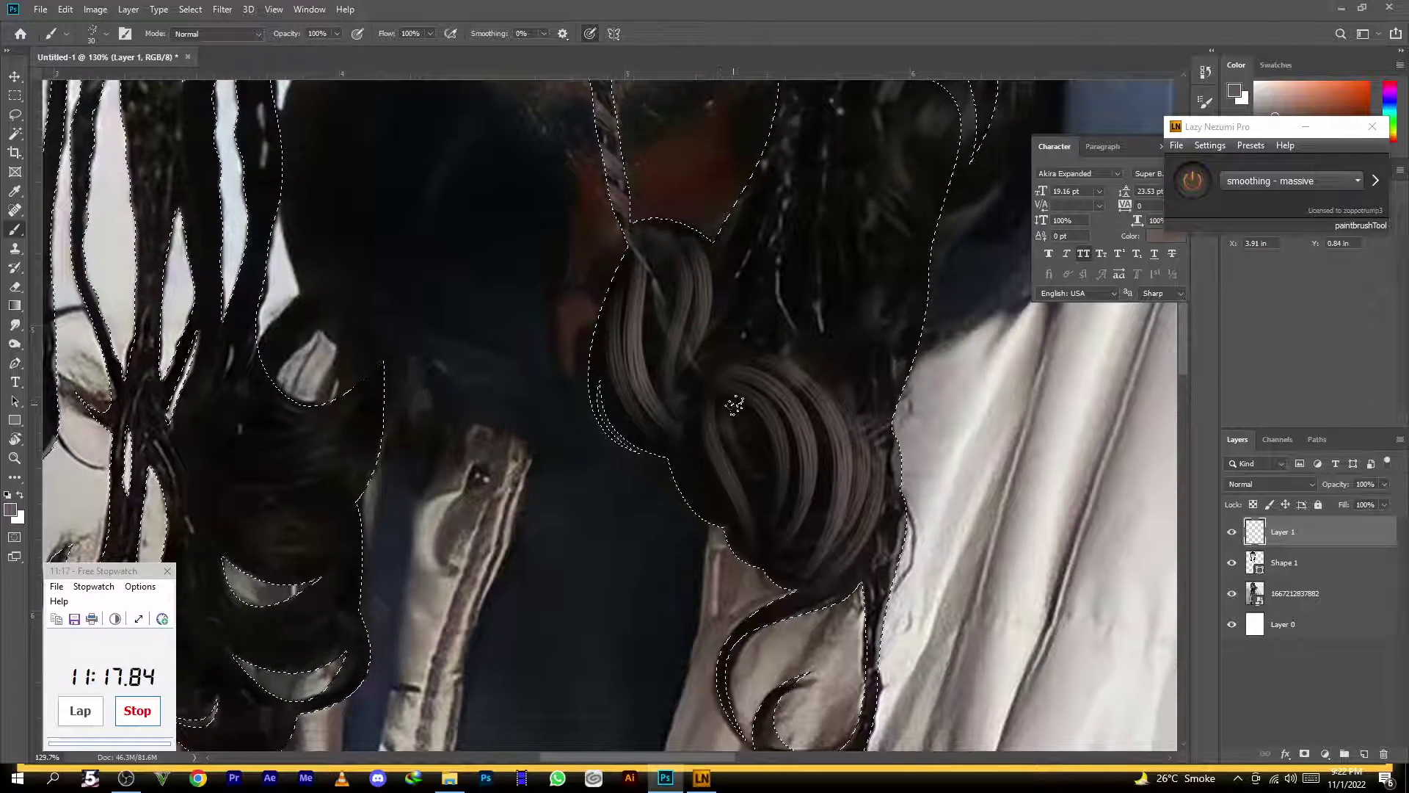
{"action": "left_click_drag", "start_coordinate": [735, 405], "coordinate": [718, 482]}
Add opposing diagonal strands along the braid crossing the face, from its root down to the neck, to form a plaited pattern
{"action": "scroll", "coordinate": [730, 525], "scroll_direction": "up", "scroll_amount": 4}
{"action": "scroll", "coordinate": [661, 514], "scroll_direction": "right", "scroll_amount": 2}
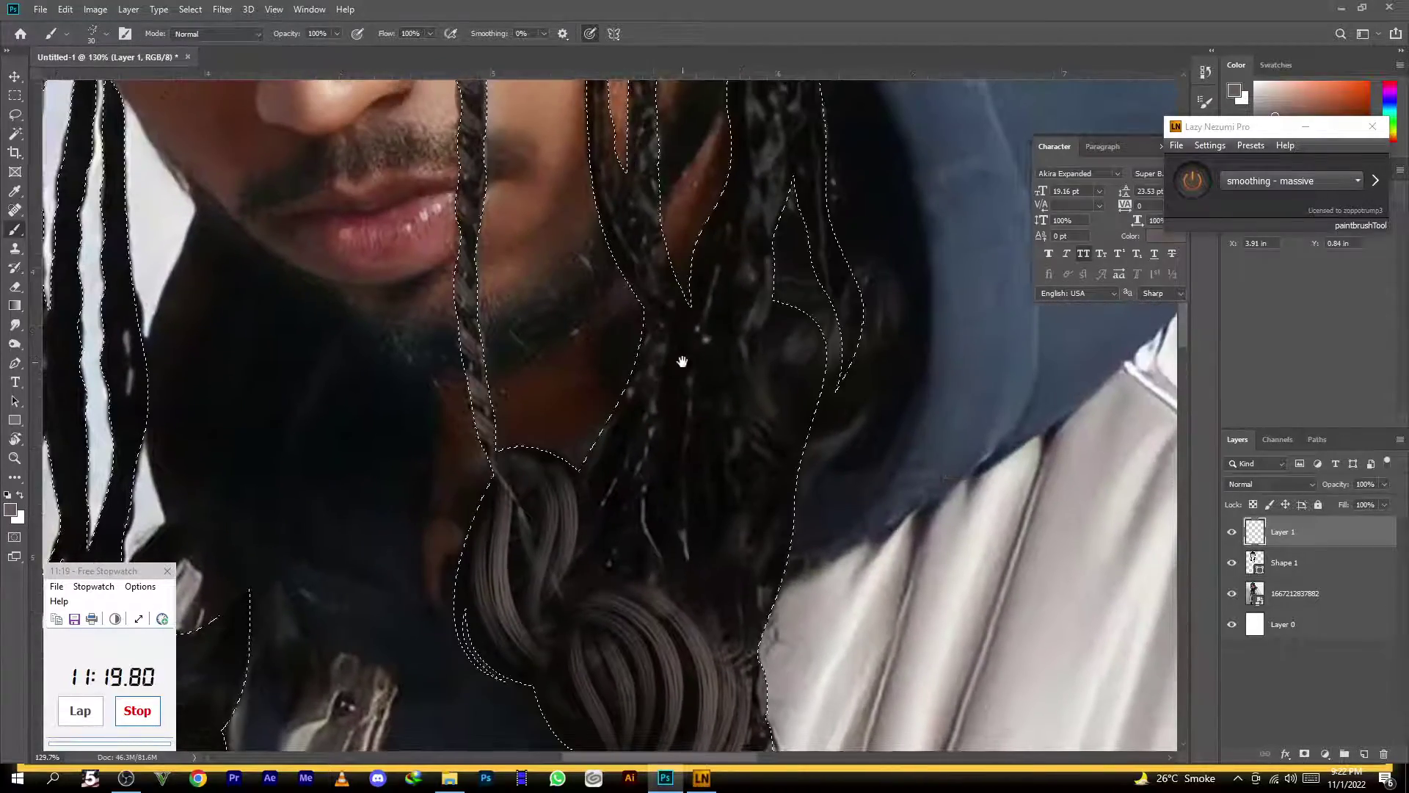
{"action": "left_click_drag", "start_coordinate": [651, 417], "coordinate": [613, 436]}
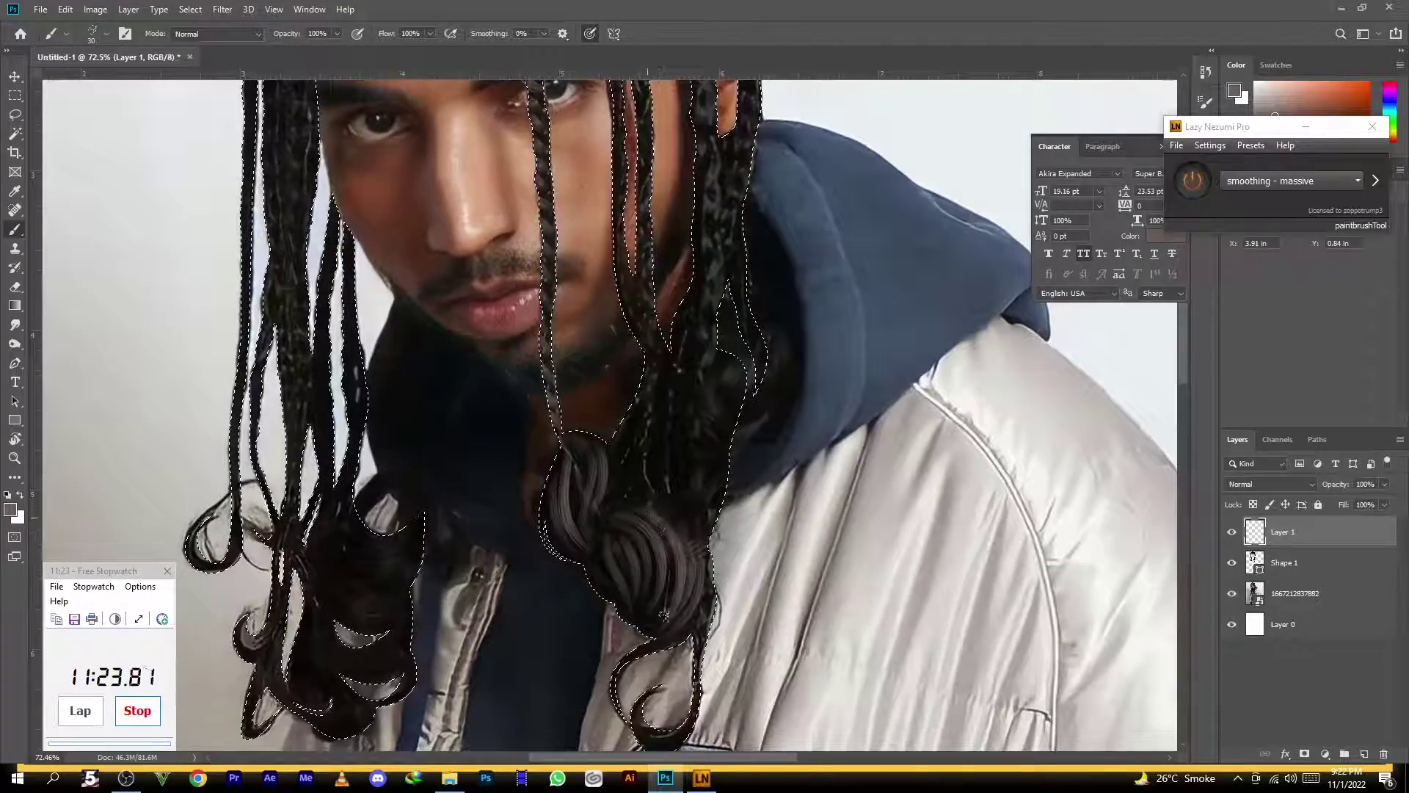
{"action": "scroll", "coordinate": [618, 450], "scroll_direction": "up", "scroll_amount": 3}
{"action": "left_click_drag", "start_coordinate": [618, 451], "coordinate": [611, 449]}
{"action": "left_click_drag", "start_coordinate": [514, 237], "coordinate": [603, 262]}
{"action": "mouse_move", "coordinate": [601, 396]}
{"action": "left_mouse_down"}
{"action": "mouse_move", "coordinate": [574, 433]}
{"action": "mouse_move", "coordinate": [605, 444]}
{"action": "mouse_move", "coordinate": [609, 428]}
{"action": "mouse_move", "coordinate": [577, 493]}
{"action": "mouse_move", "coordinate": [614, 470]}
{"action": "mouse_move", "coordinate": [584, 517]}
{"action": "left_mouse_up"}
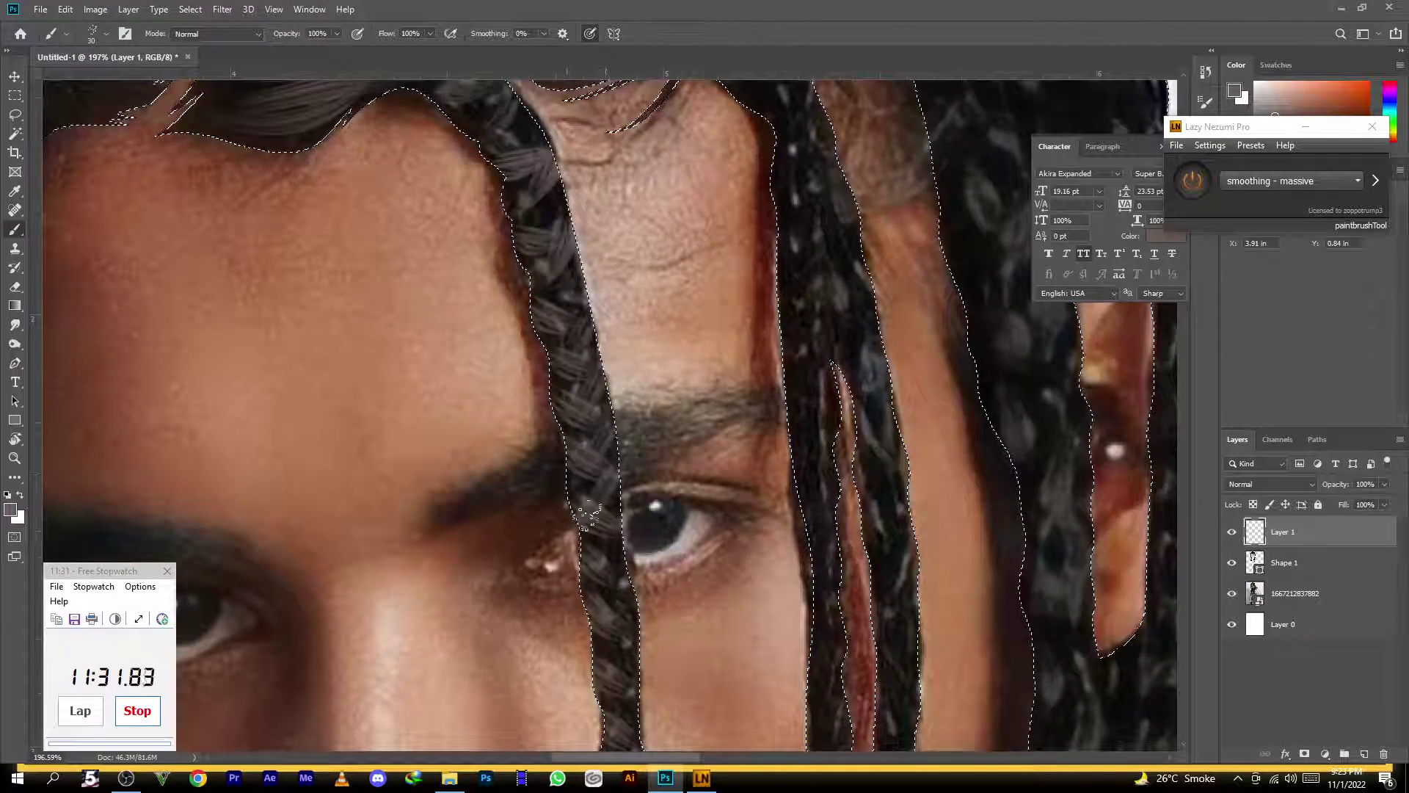
{"action": "mouse_move", "coordinate": [630, 578]}
{"action": "left_mouse_down"}
{"action": "mouse_move", "coordinate": [646, 457]}
{"action": "mouse_move", "coordinate": [680, 373]}
{"action": "left_mouse_up"}
{"action": "left_click_drag", "start_coordinate": [669, 433], "coordinate": [683, 424]}
{"action": "left_click_drag", "start_coordinate": [694, 490], "coordinate": [712, 382]}
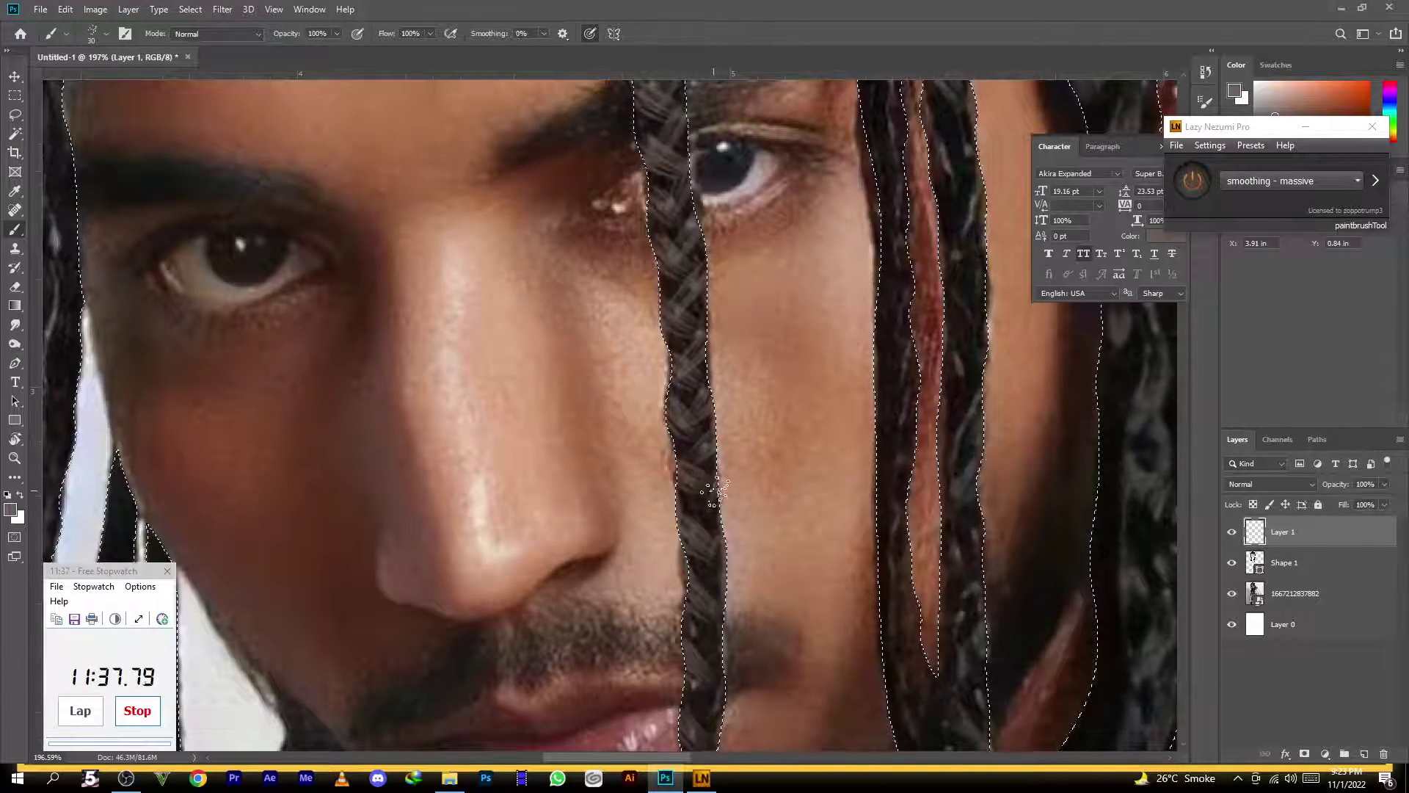
{"action": "left_click_drag", "start_coordinate": [706, 547], "coordinate": [712, 395]}
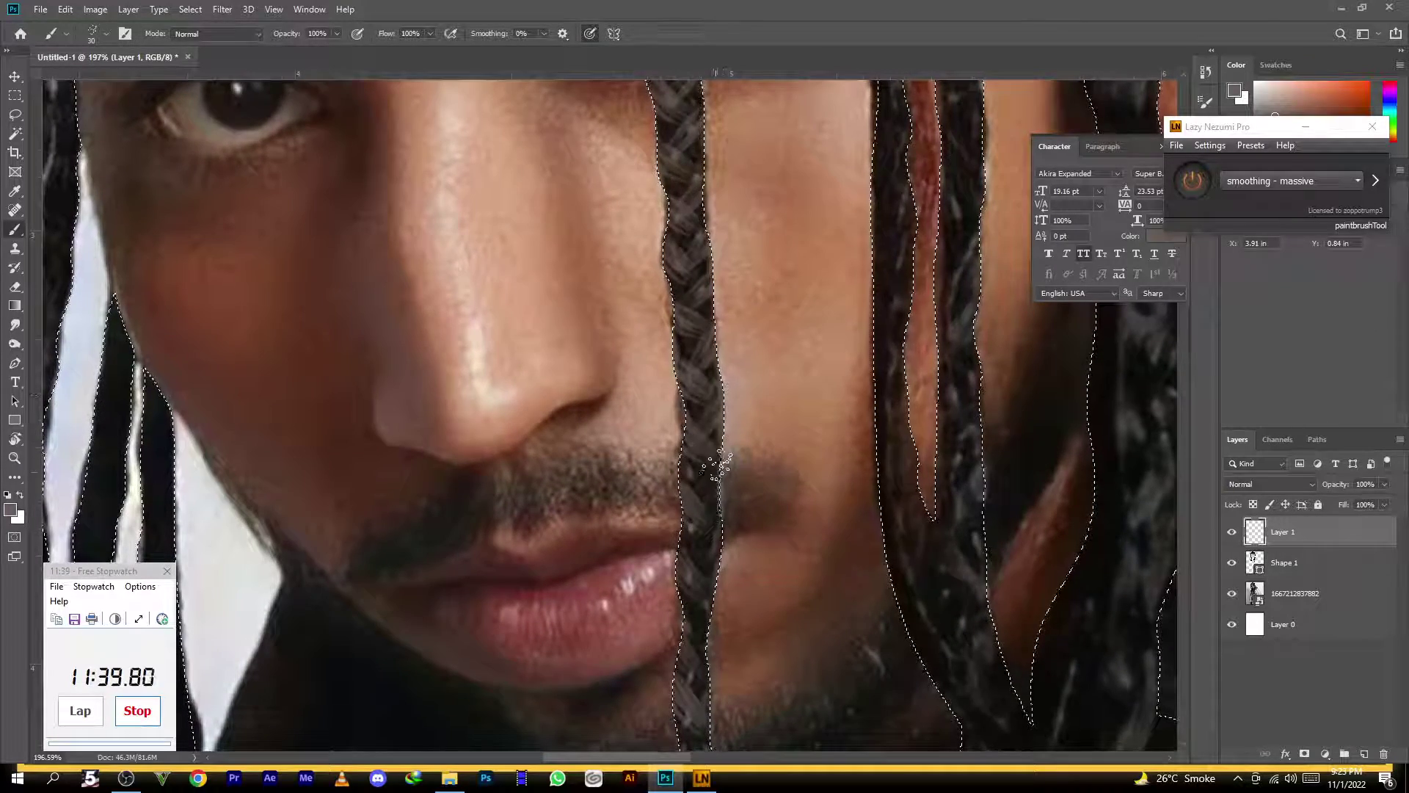
{"action": "left_click_drag", "start_coordinate": [712, 539], "coordinate": [701, 398]}
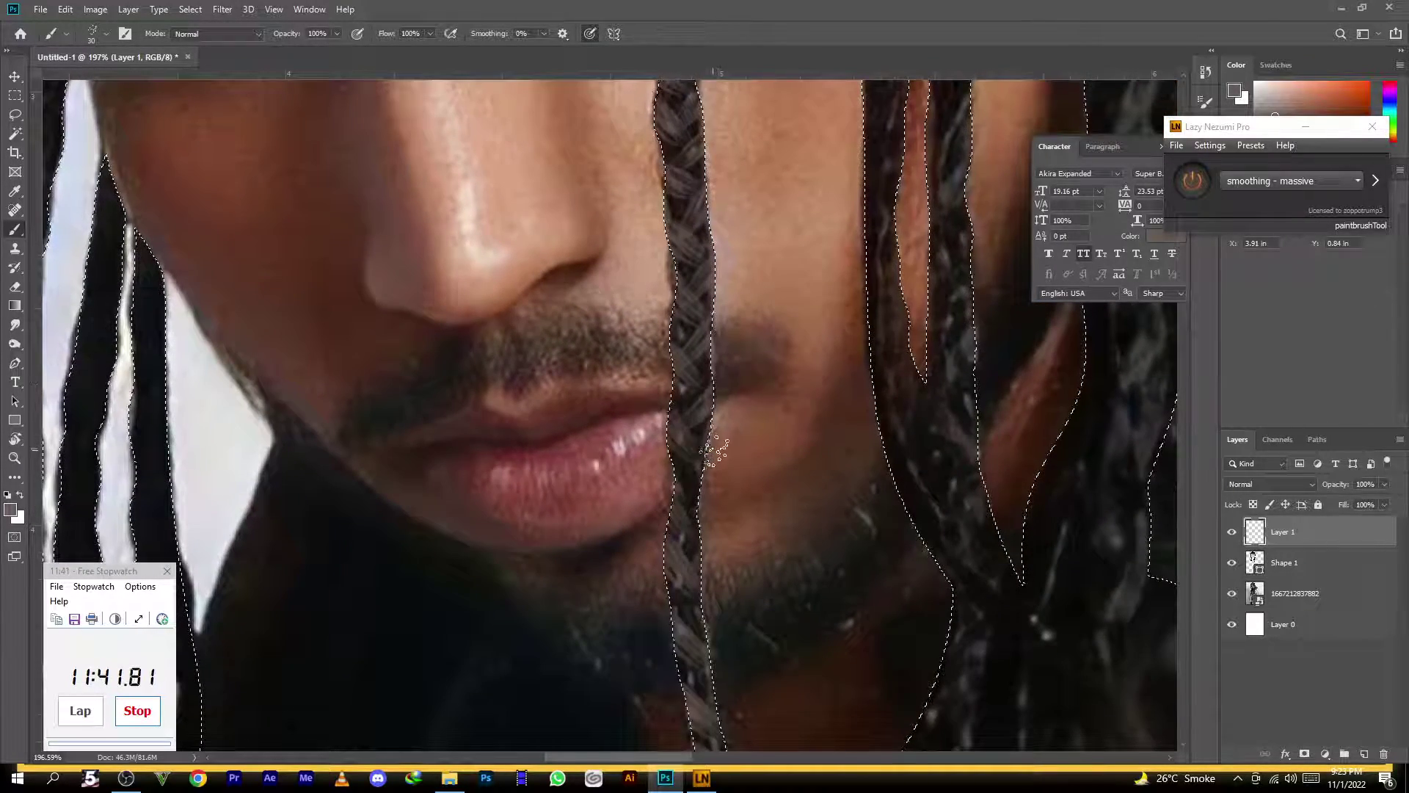
{"action": "left_click_drag", "start_coordinate": [705, 513], "coordinate": [707, 402]}
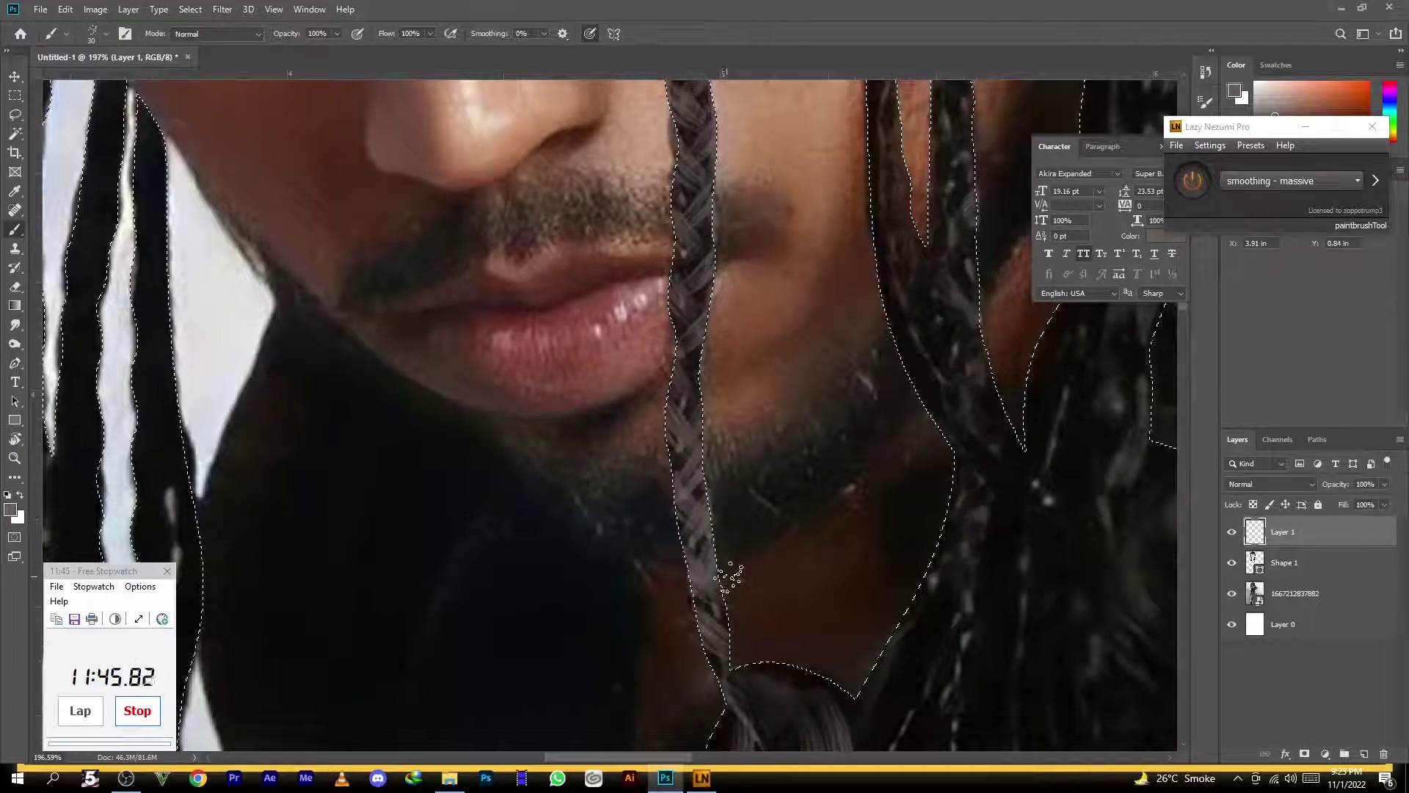
{"action": "left_click_drag", "start_coordinate": [695, 465], "coordinate": [657, 457]}
Lower the Shape 1 layer's opacity to 68% and reactivate Layer 1 for painting
{"action": "left_click", "coordinate": [1292, 562]}
{"action": "left_click_drag", "start_coordinate": [1332, 483], "coordinate": [1349, 510]}
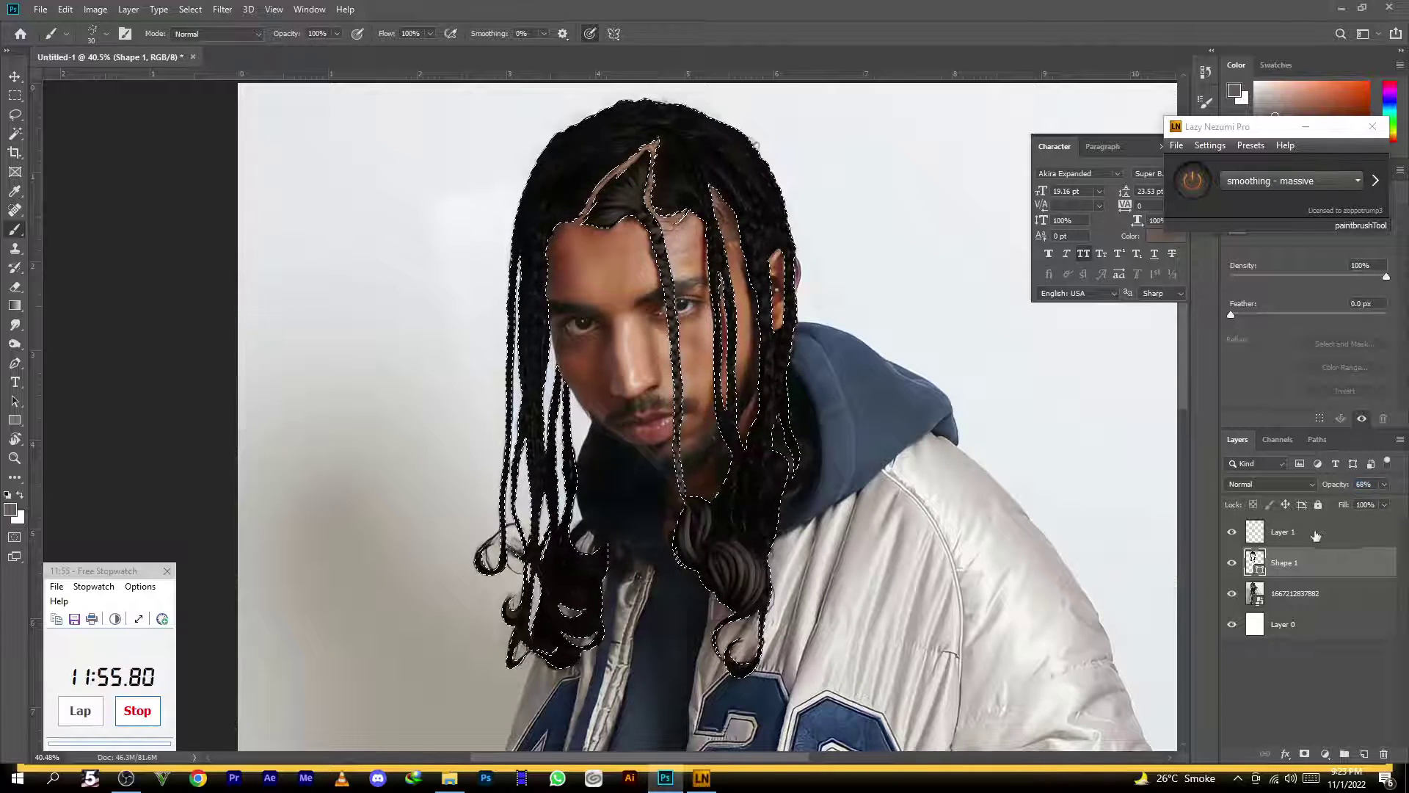
{"action": "left_click", "coordinate": [1272, 522]}
Paint short slanted strands along the thick braid left of the face, working from its lower end up to the temple
{"action": "left_click_drag", "start_coordinate": [519, 401], "coordinate": [594, 437]}
{"action": "left_click_drag", "start_coordinate": [580, 604], "coordinate": [592, 302]}
{"action": "left_click", "coordinate": [576, 491], "text": "alt"}
{"action": "mouse_move", "coordinate": [588, 461]}
{"action": "left_mouse_down"}
{"action": "mouse_move", "coordinate": [591, 431]}
{"action": "mouse_move", "coordinate": [576, 446]}
{"action": "mouse_move", "coordinate": [593, 406]}
{"action": "mouse_move", "coordinate": [576, 420]}
{"action": "mouse_move", "coordinate": [599, 378]}
{"action": "mouse_move", "coordinate": [578, 372]}
{"action": "mouse_move", "coordinate": [580, 391]}
{"action": "mouse_move", "coordinate": [596, 334]}
{"action": "left_mouse_up"}
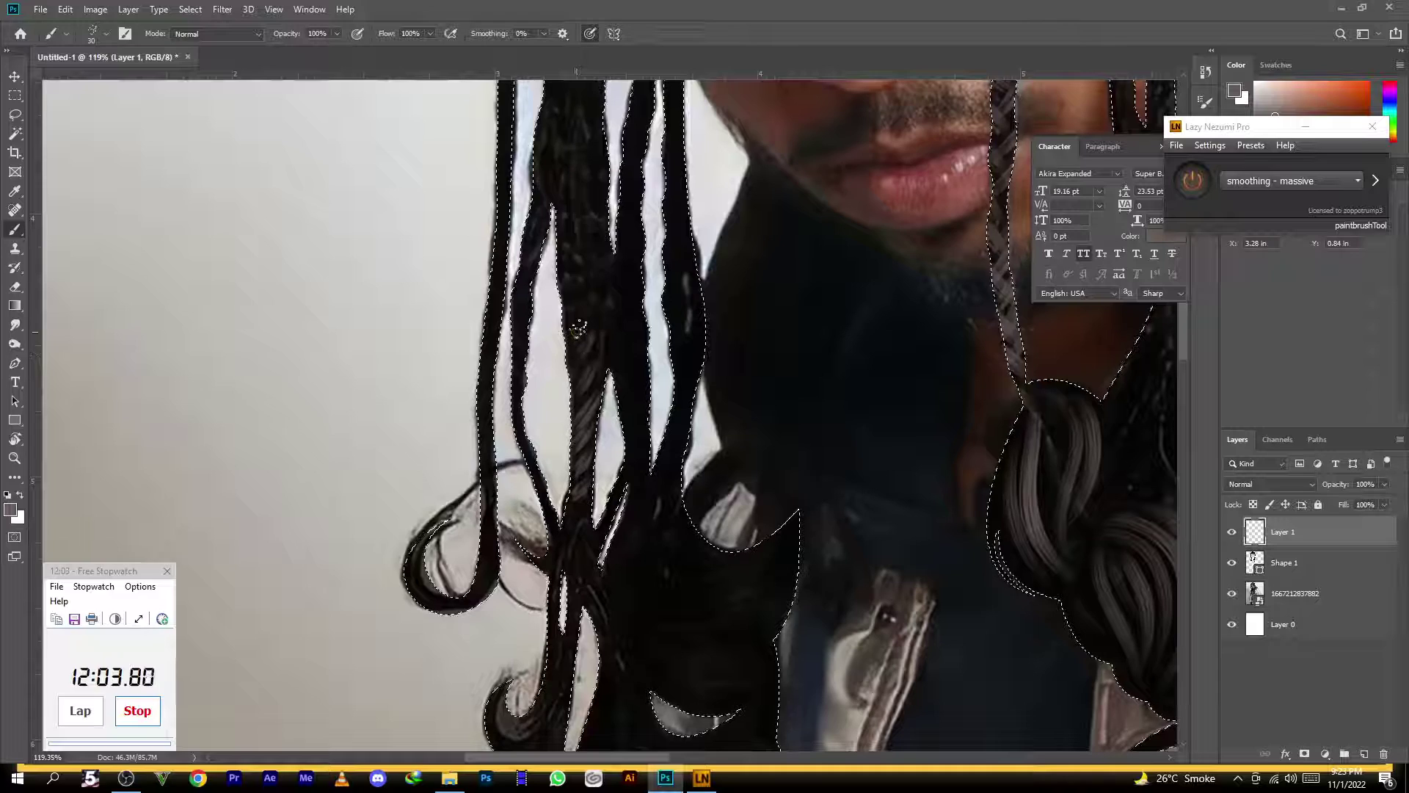
{"action": "mouse_move", "coordinate": [592, 239]}
{"action": "left_mouse_down"}
{"action": "mouse_move", "coordinate": [512, 459]}
{"action": "mouse_move", "coordinate": [521, 442]}
{"action": "left_mouse_up"}
{"action": "left_click_drag", "start_coordinate": [501, 434], "coordinate": [518, 400]}
{"action": "left_click_drag", "start_coordinate": [497, 262], "coordinate": [512, 166]}
{"action": "mouse_move", "coordinate": [510, 130]}
{"action": "left_mouse_down"}
{"action": "mouse_move", "coordinate": [497, 180]}
{"action": "mouse_move", "coordinate": [469, 406]}
{"action": "left_mouse_up"}
{"action": "left_click_drag", "start_coordinate": [471, 341], "coordinate": [470, 296]}
{"action": "left_click_drag", "start_coordinate": [484, 233], "coordinate": [443, 416]}
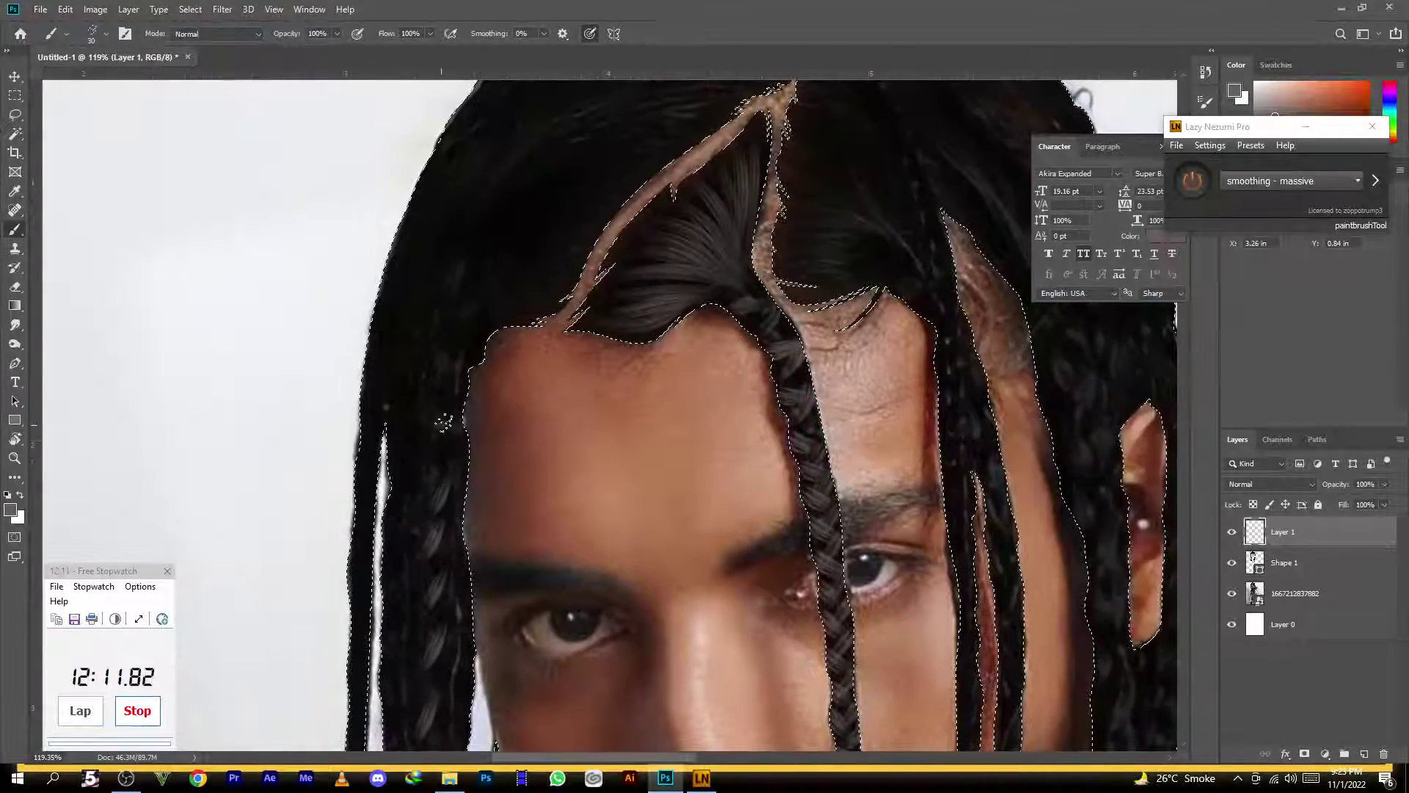
{"action": "left_click_drag", "start_coordinate": [470, 312], "coordinate": [409, 460]}
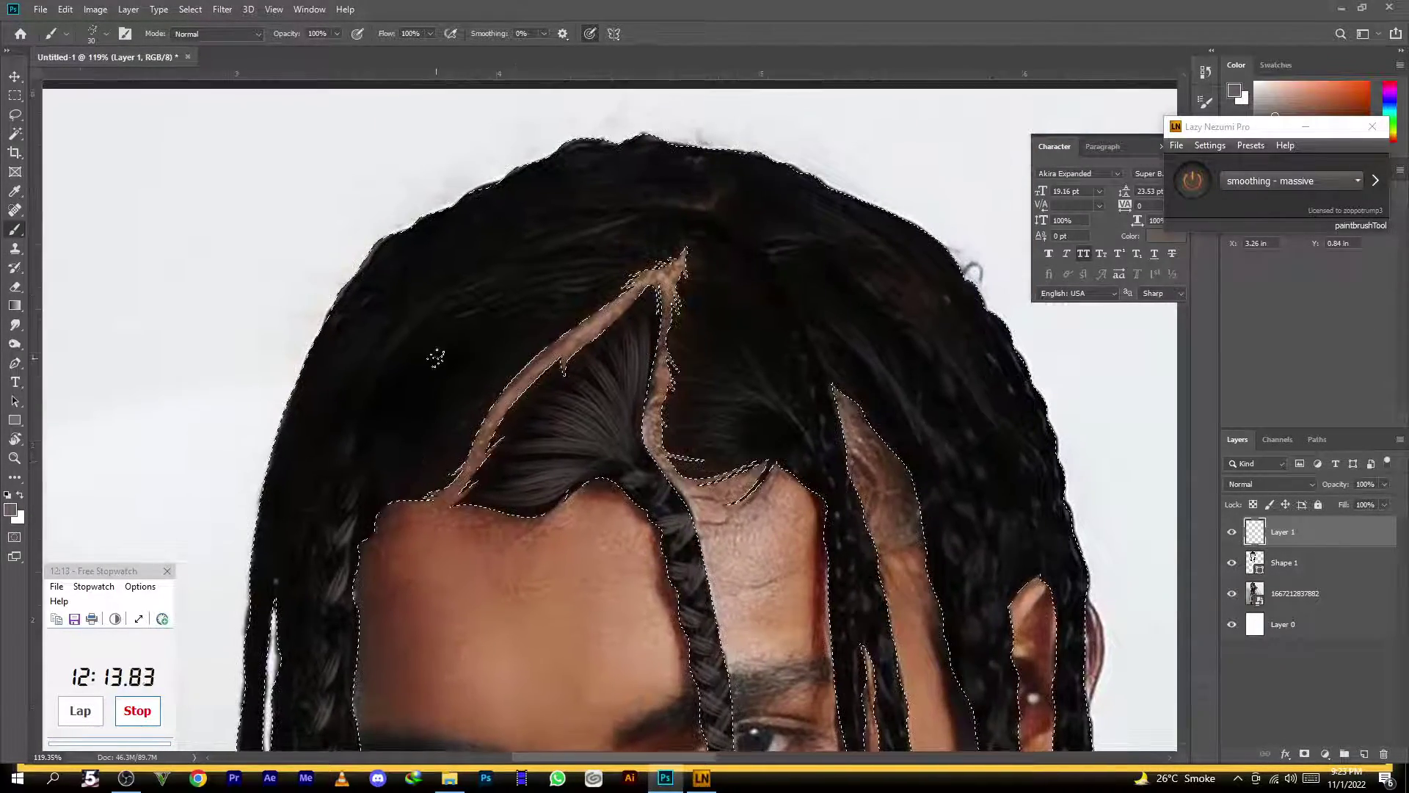
Paint long arched hair strands over the top-left section of the head, sweeping from the left side up to the crown
{"action": "left_click_drag", "start_coordinate": [385, 356], "coordinate": [541, 262]}
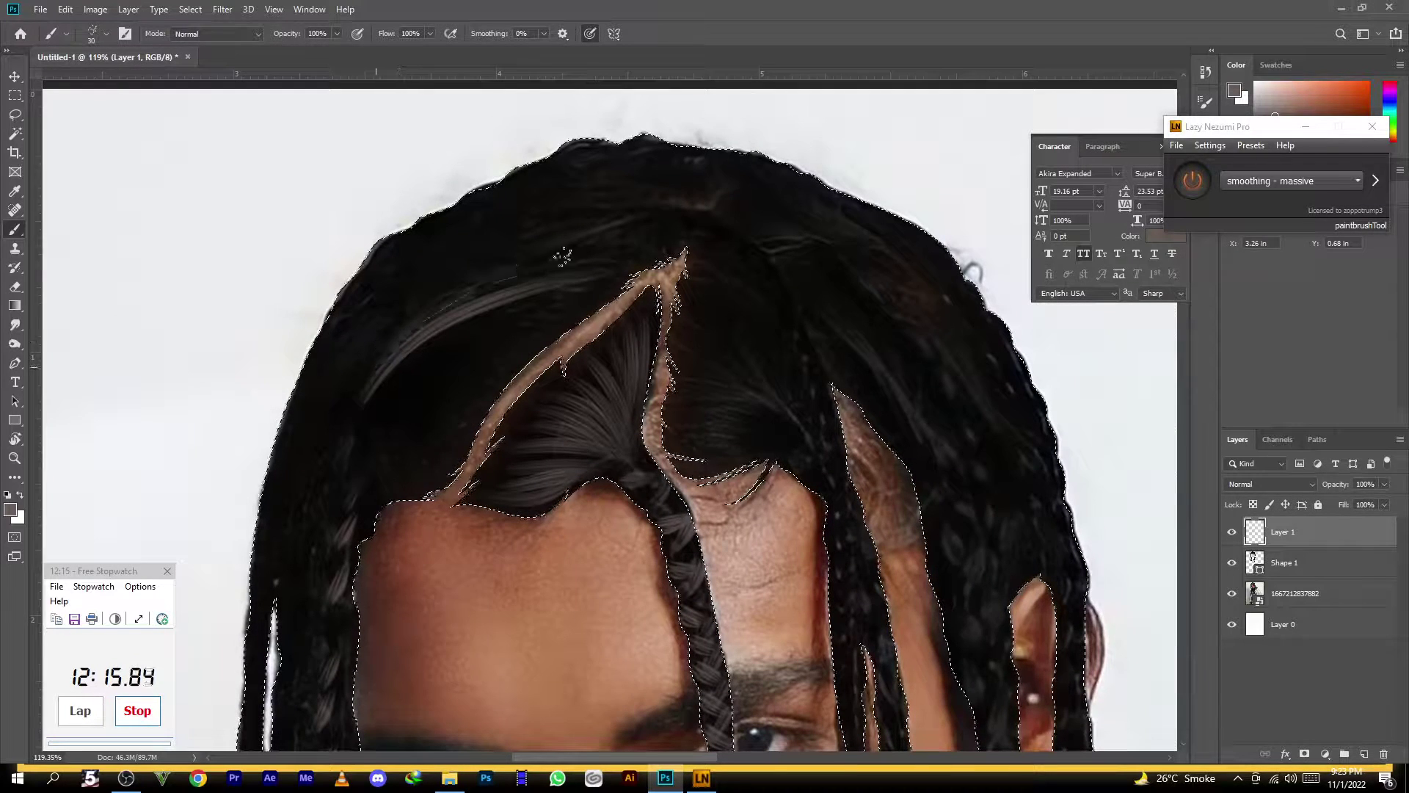
{"action": "left_click_drag", "start_coordinate": [400, 332], "coordinate": [556, 241]}
{"action": "mouse_move", "coordinate": [408, 324]}
{"action": "left_mouse_down"}
{"action": "mouse_move", "coordinate": [549, 230]}
{"action": "mouse_move", "coordinate": [495, 237]}
{"action": "left_mouse_up"}
{"action": "mouse_move", "coordinate": [420, 285]}
{"action": "left_mouse_down"}
{"action": "mouse_move", "coordinate": [481, 220]}
{"action": "mouse_move", "coordinate": [747, 208]}
{"action": "left_mouse_up"}
{"action": "mouse_move", "coordinate": [461, 237]}
{"action": "left_mouse_down"}
{"action": "mouse_move", "coordinate": [494, 214]}
{"action": "mouse_move", "coordinate": [735, 200]}
{"action": "left_mouse_up"}
{"action": "left_click_drag", "start_coordinate": [608, 178], "coordinate": [731, 189]}
{"action": "mouse_move", "coordinate": [506, 196]}
{"action": "left_mouse_down"}
{"action": "mouse_move", "coordinate": [595, 166]}
{"action": "mouse_move", "coordinate": [736, 184]}
{"action": "left_mouse_up"}
{"action": "mouse_move", "coordinate": [529, 179]}
{"action": "left_mouse_down"}
{"action": "mouse_move", "coordinate": [675, 175]}
{"action": "mouse_move", "coordinate": [761, 204]}
{"action": "left_mouse_up"}
{"action": "left_click_drag", "start_coordinate": [664, 157], "coordinate": [724, 174]}
Paint fanned strands right of the second parting, long sweeping strands down the crown's right side, and fill strands beside the left parting
{"action": "mouse_move", "coordinate": [714, 380]}
{"action": "left_mouse_down"}
{"action": "mouse_move", "coordinate": [604, 290]}
{"action": "mouse_move", "coordinate": [598, 264]}
{"action": "left_mouse_up"}
{"action": "key", "text": "ctrl+shift+d"}
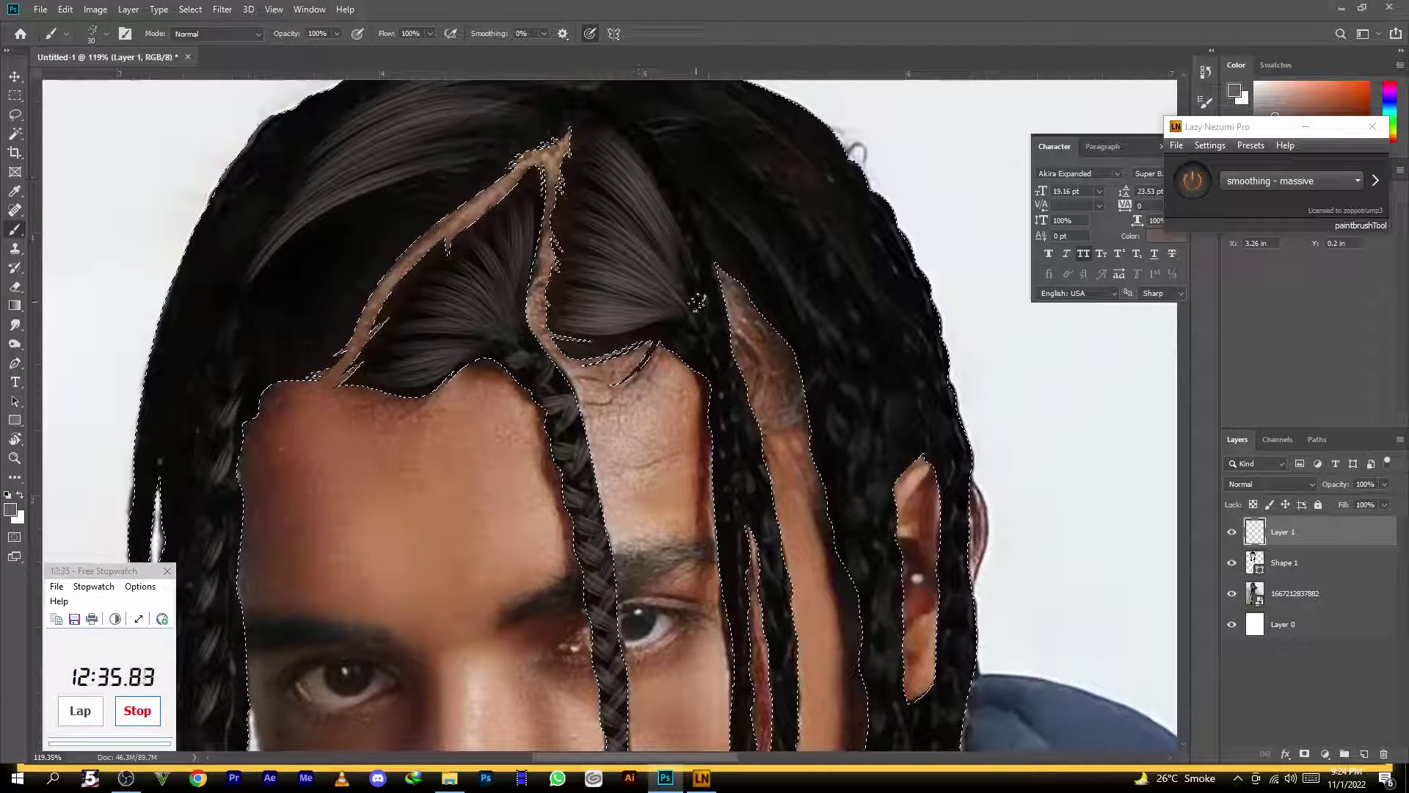
{"action": "left_click_drag", "start_coordinate": [698, 231], "coordinate": [494, 341]}
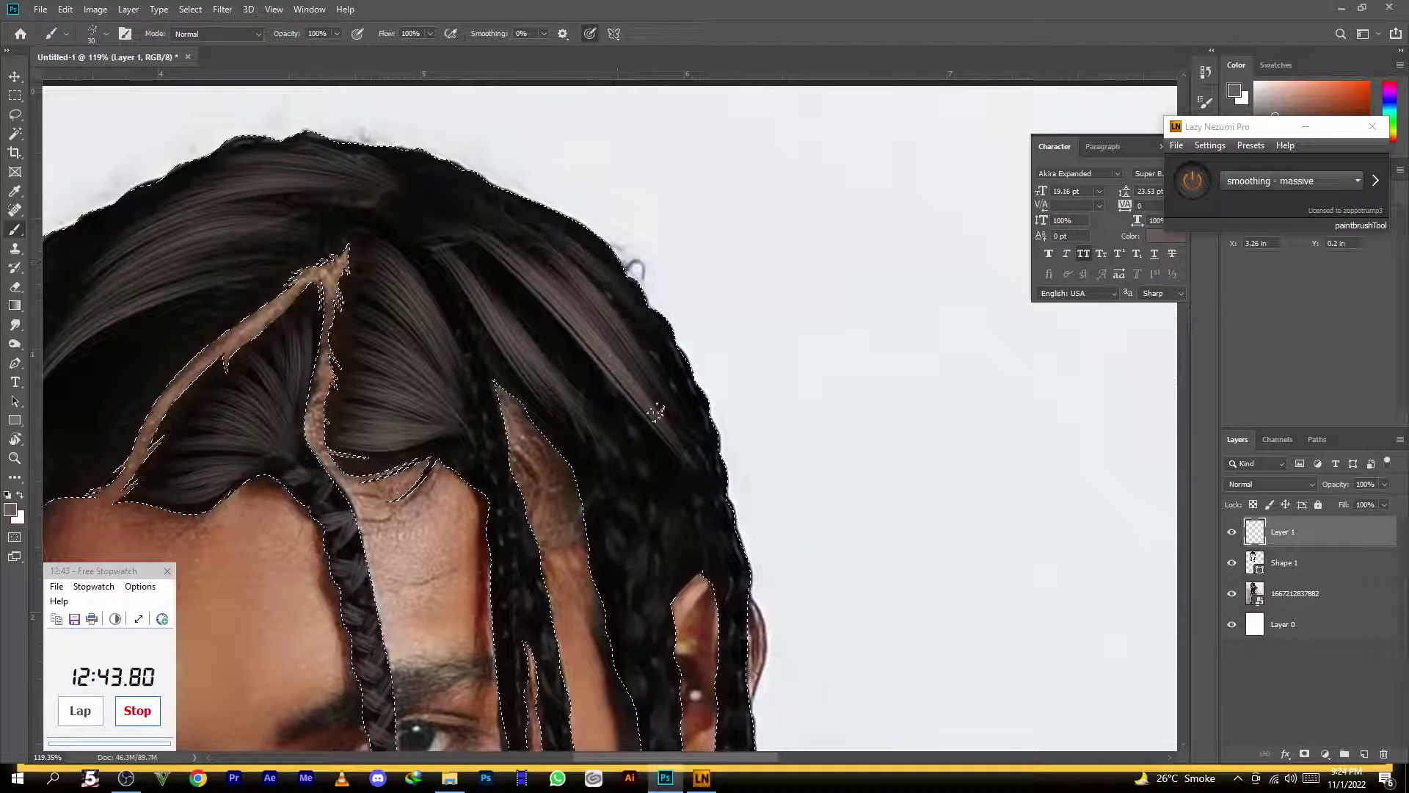
{"action": "left_click_drag", "start_coordinate": [577, 396], "coordinate": [549, 394]}
{"action": "scroll", "coordinate": [232, 463], "scroll_direction": "up", "scroll_amount": 3}
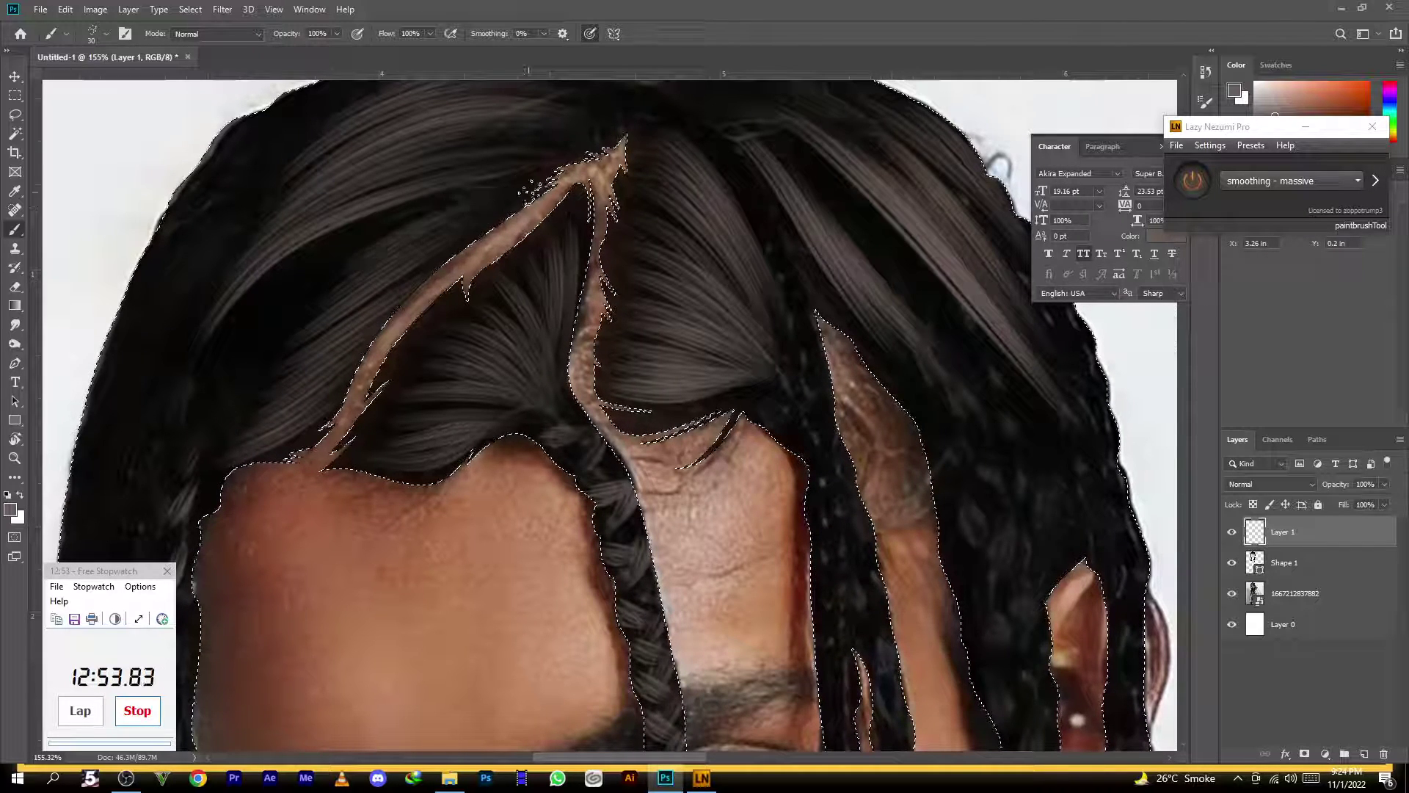
{"action": "left_click_drag", "start_coordinate": [496, 269], "coordinate": [384, 262]}
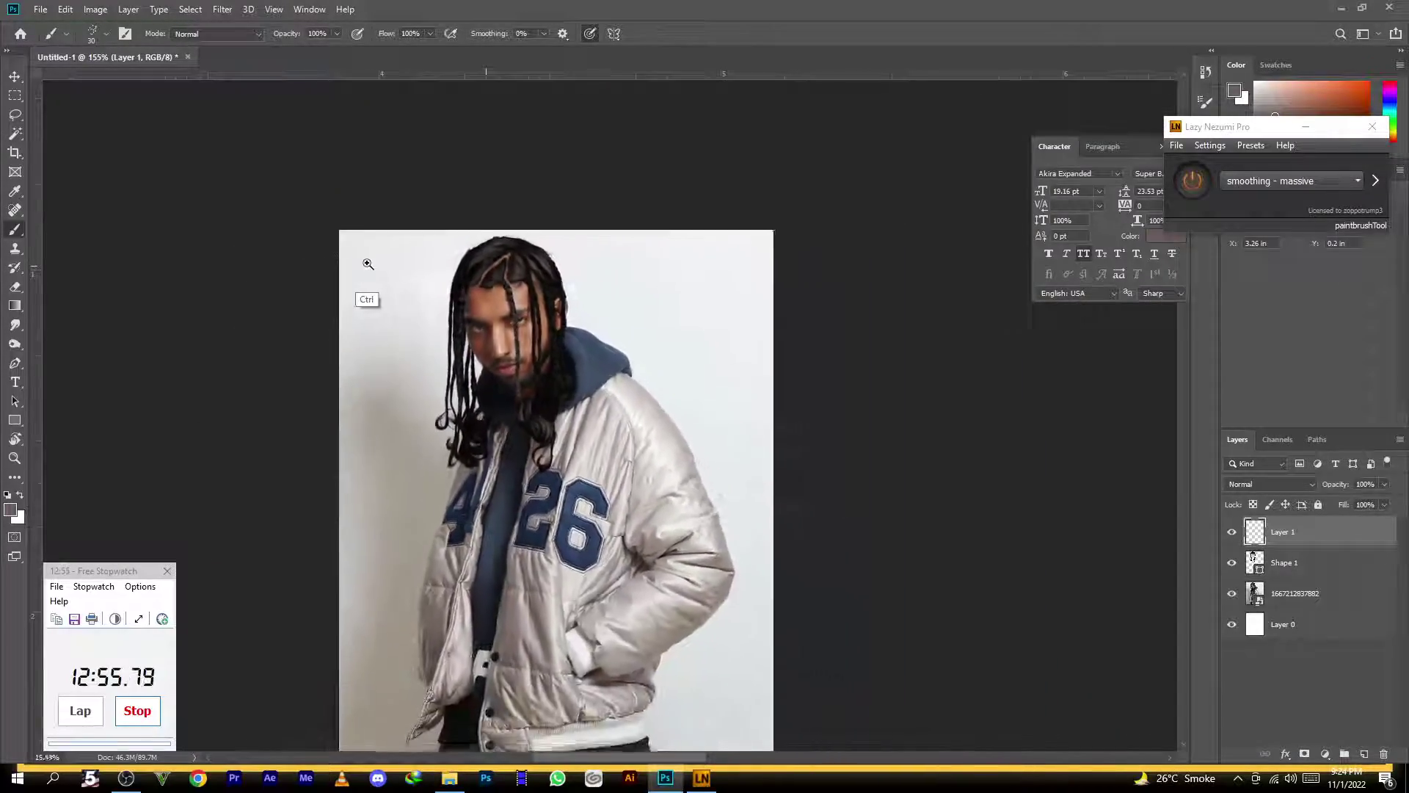
{"action": "scroll", "coordinate": [371, 268], "scroll_direction": "up", "scroll_amount": 5}
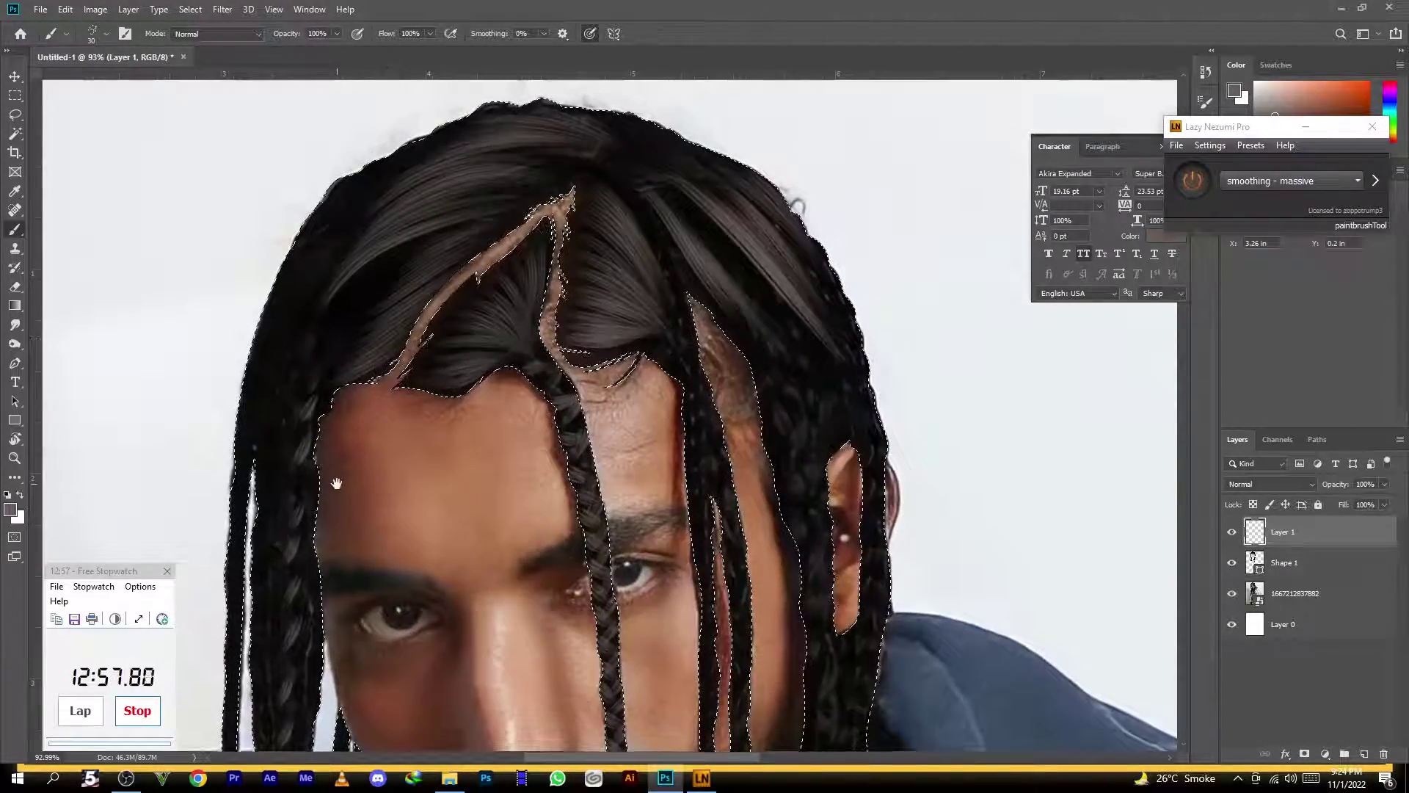
{"action": "left_click_drag", "start_coordinate": [337, 484], "coordinate": [445, 413]}
{"action": "left_click_drag", "start_coordinate": [487, 179], "coordinate": [393, 397]}
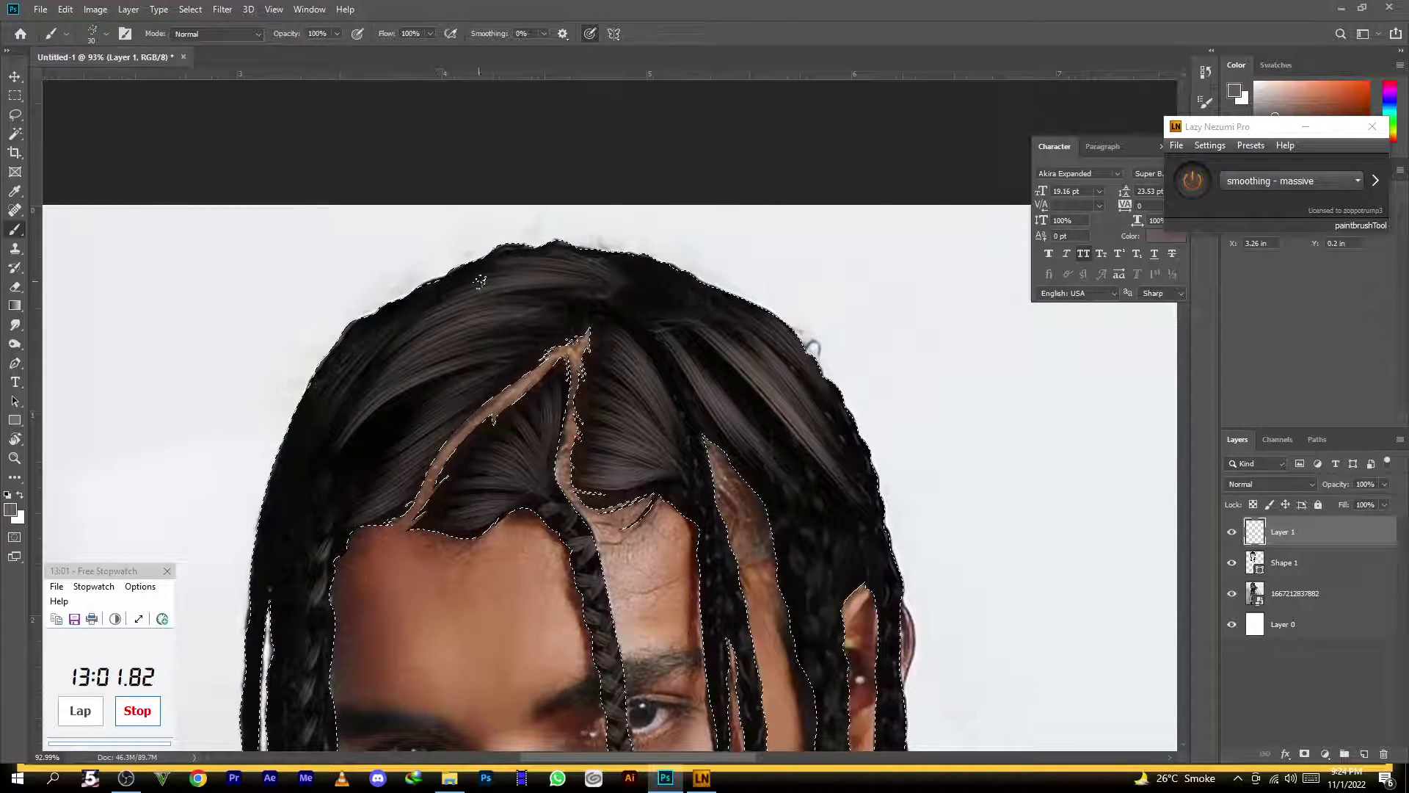
Add further slanted strands along the thick braid left of the face, covering its length from the temple to below the mouth
{"action": "scroll", "coordinate": [411, 263], "scroll_direction": "down", "scroll_amount": 7}
{"action": "left_click_drag", "start_coordinate": [411, 261], "coordinate": [461, 282]}
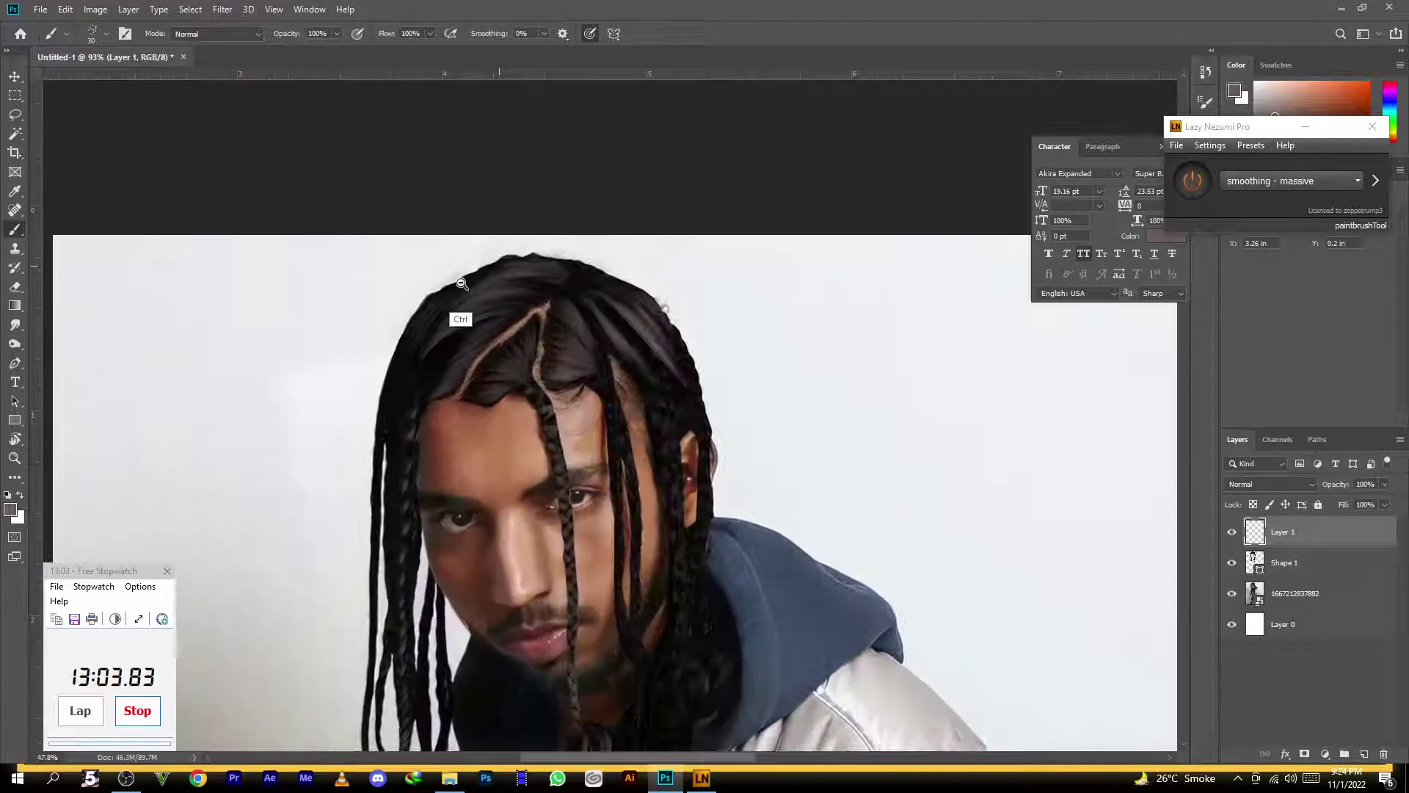
{"action": "left_click_drag", "start_coordinate": [621, 467], "coordinate": [564, 243]}
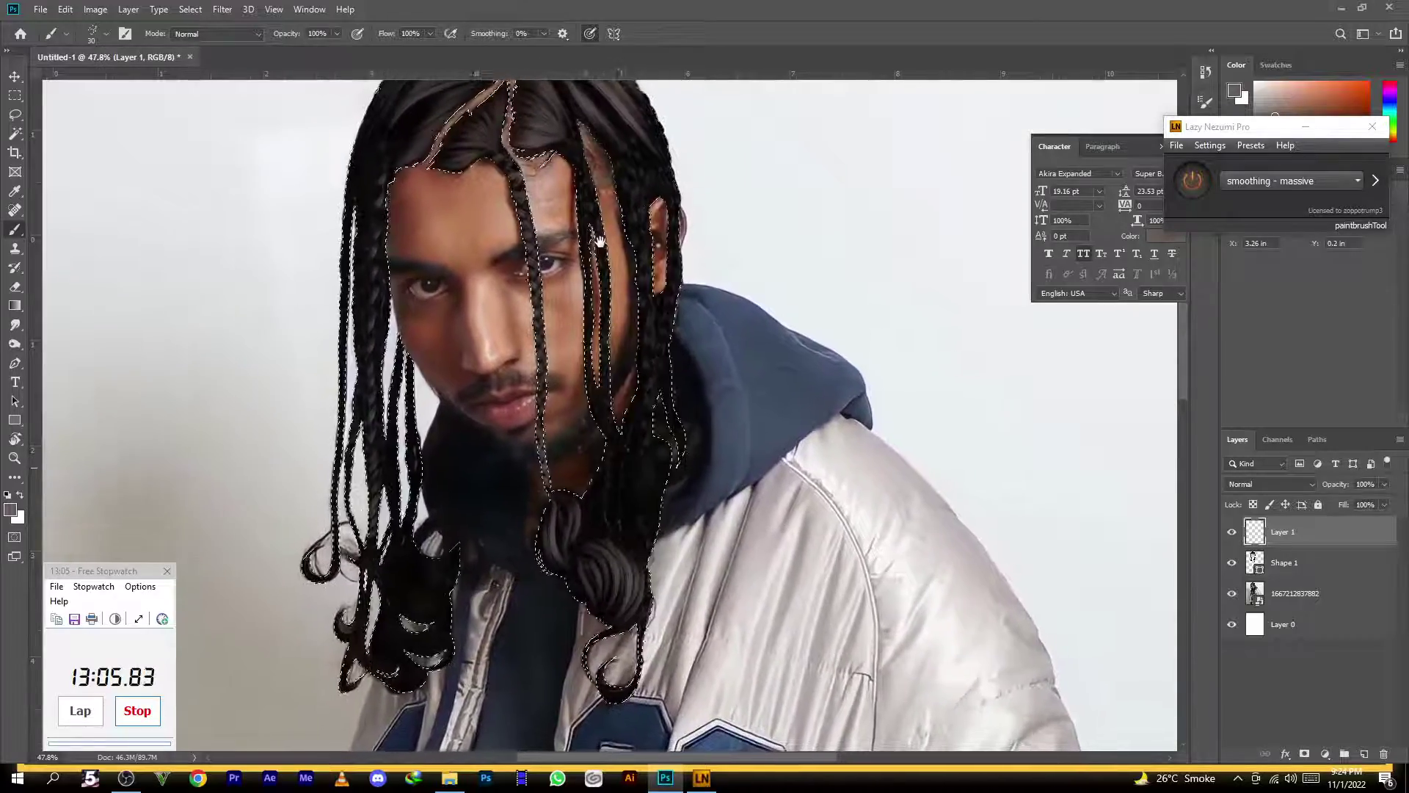
{"action": "scroll", "coordinate": [482, 303], "scroll_direction": "up", "scroll_amount": 5}
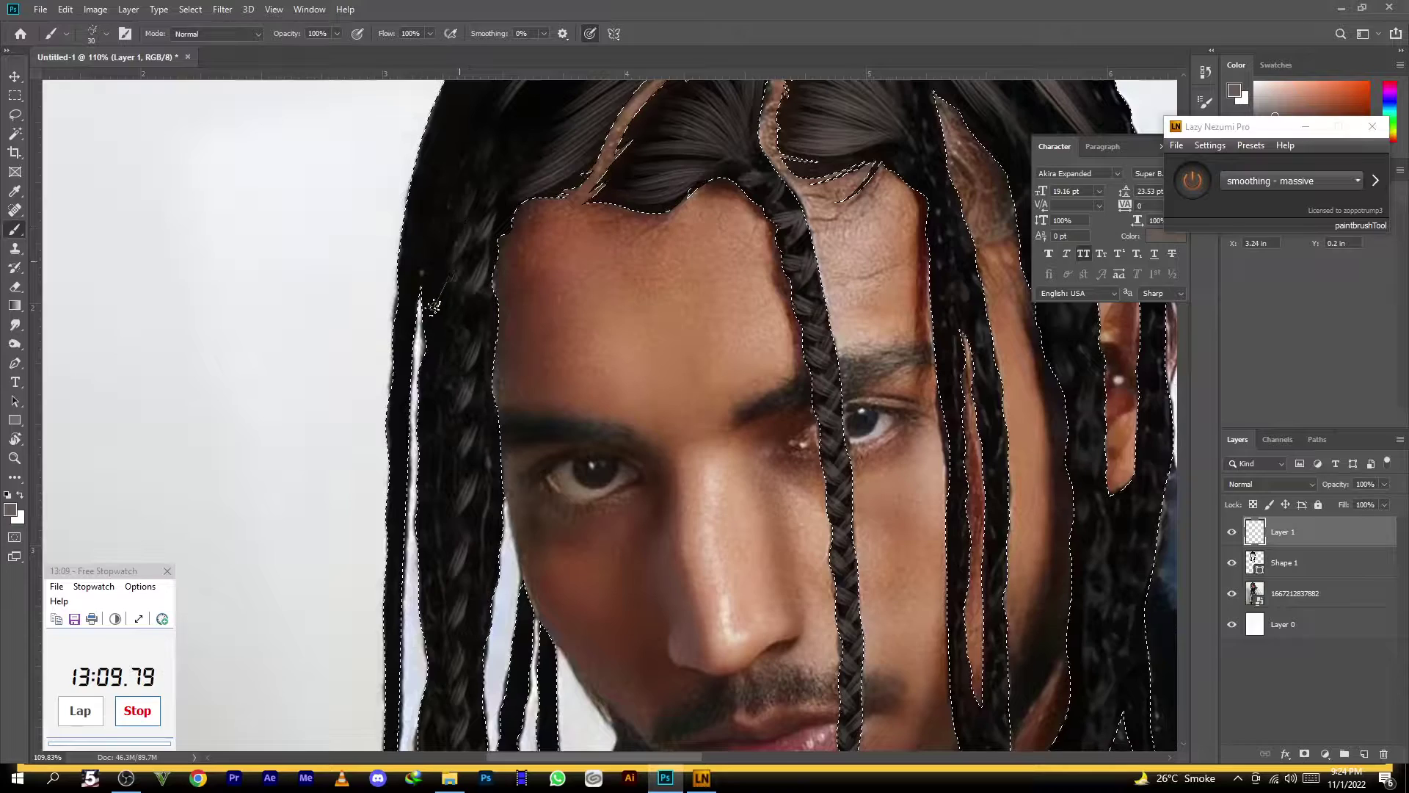
{"action": "left_click_drag", "start_coordinate": [447, 459], "coordinate": [535, 287]}
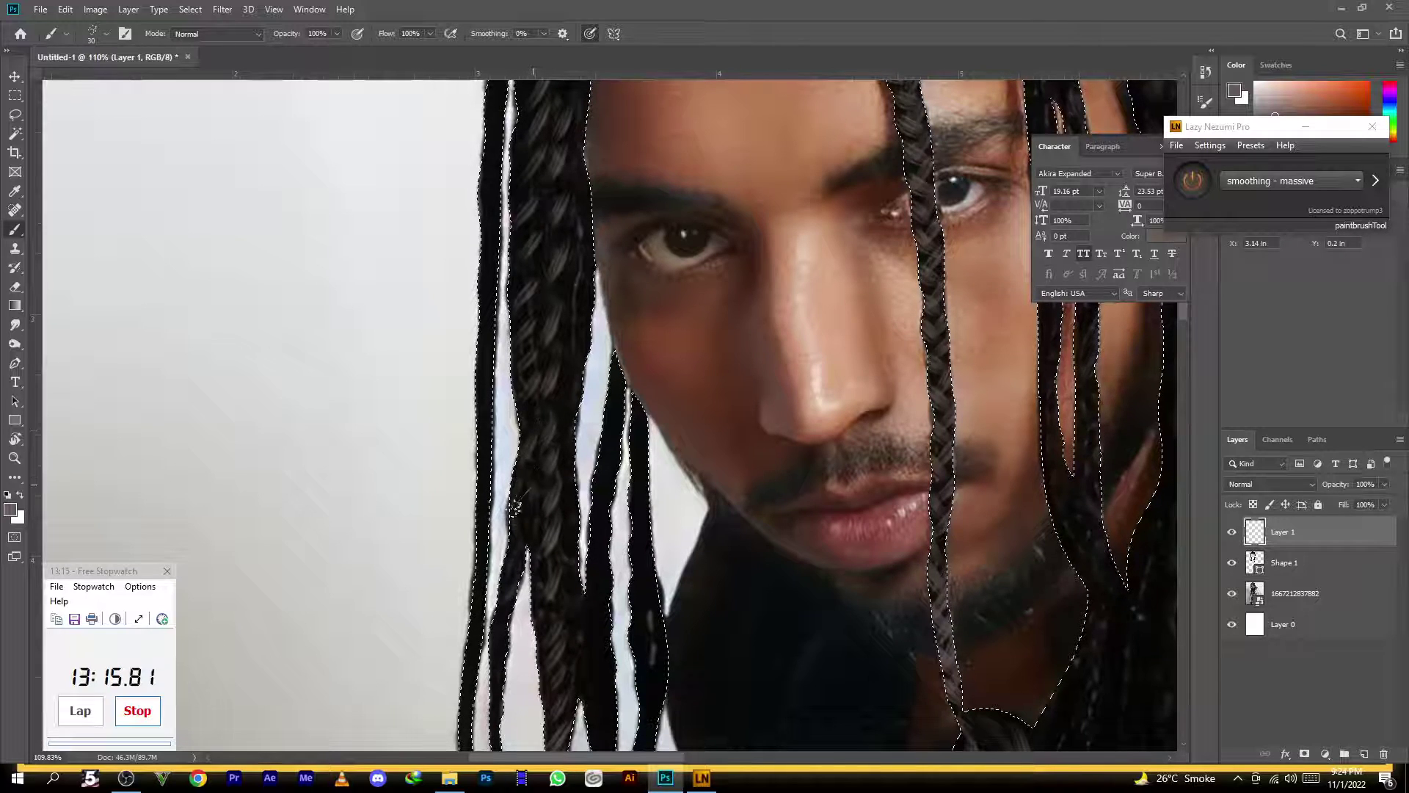
{"action": "left_click_drag", "start_coordinate": [483, 645], "coordinate": [563, 468]}
{"action": "left_click_drag", "start_coordinate": [648, 420], "coordinate": [539, 391]}
{"action": "left_click_drag", "start_coordinate": [531, 147], "coordinate": [536, 460]}
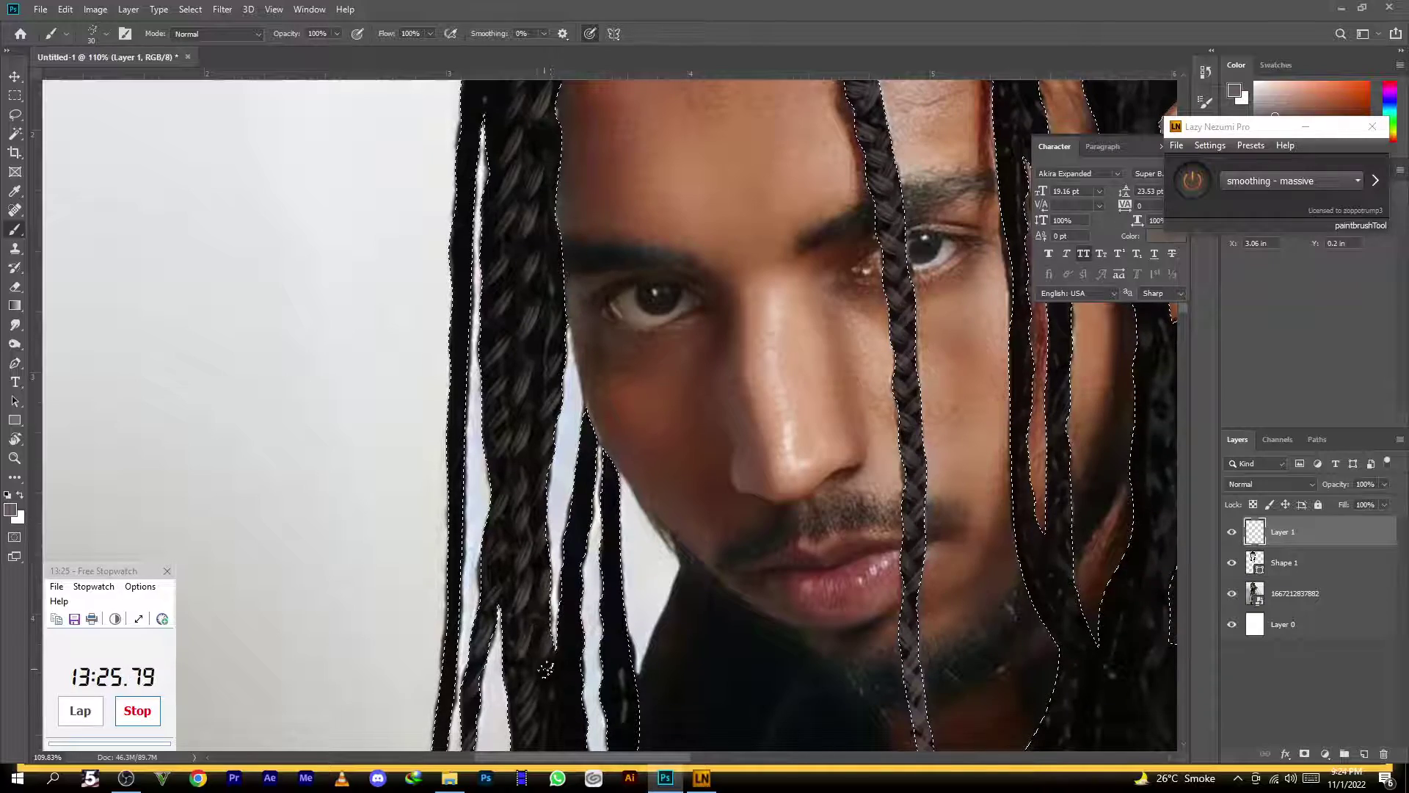
{"action": "left_click_drag", "start_coordinate": [532, 456], "coordinate": [509, 653]}
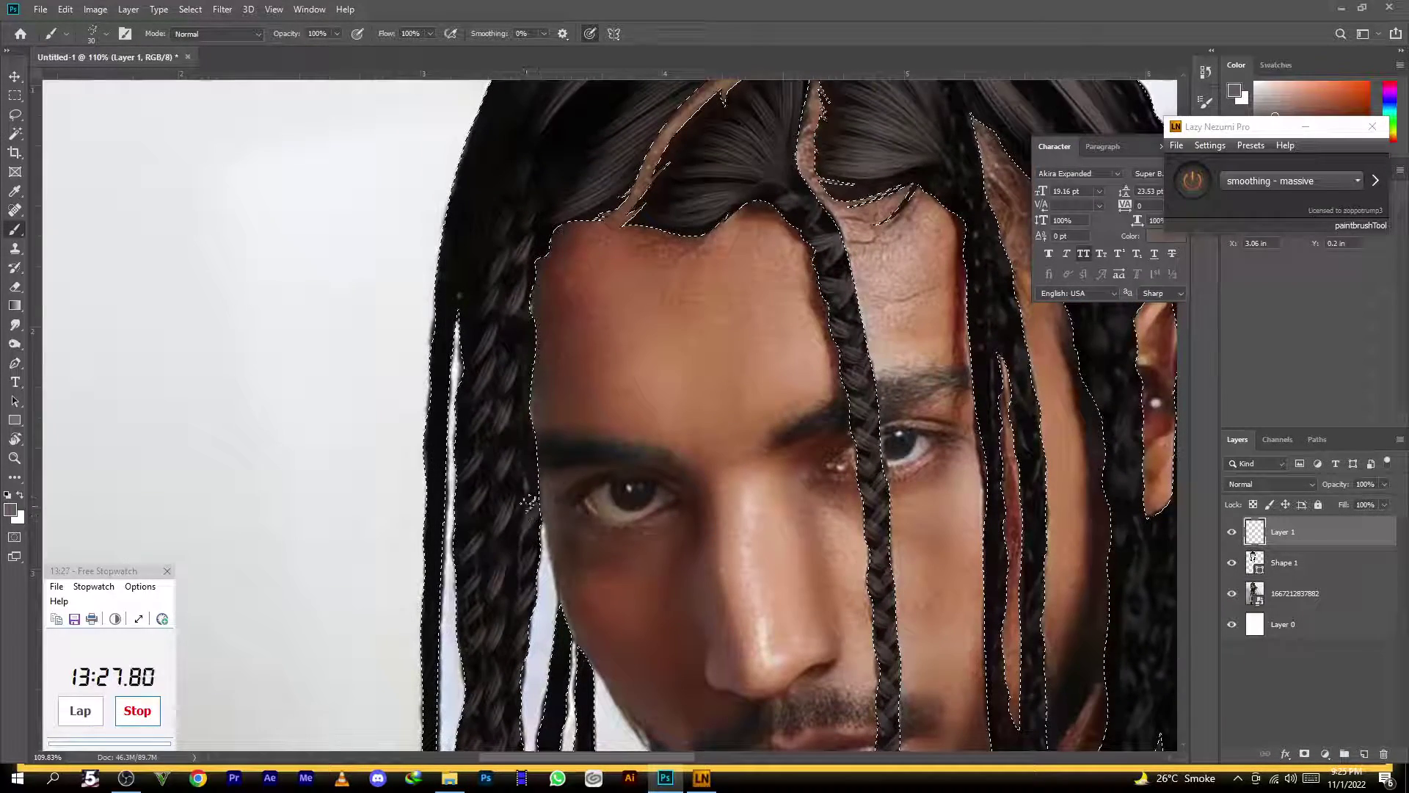
{"action": "left_click_drag", "start_coordinate": [535, 474], "coordinate": [533, 482]}
{"action": "mouse_move", "coordinate": [556, 373]}
{"action": "left_mouse_down"}
{"action": "mouse_move", "coordinate": [489, 368]}
{"action": "mouse_move", "coordinate": [530, 373]}
{"action": "left_mouse_up"}
Paint curved hair strands on the large curl and the smaller curls at the lower ends of the left braids
{"action": "left_click_drag", "start_coordinate": [560, 641], "coordinate": [516, 152]}
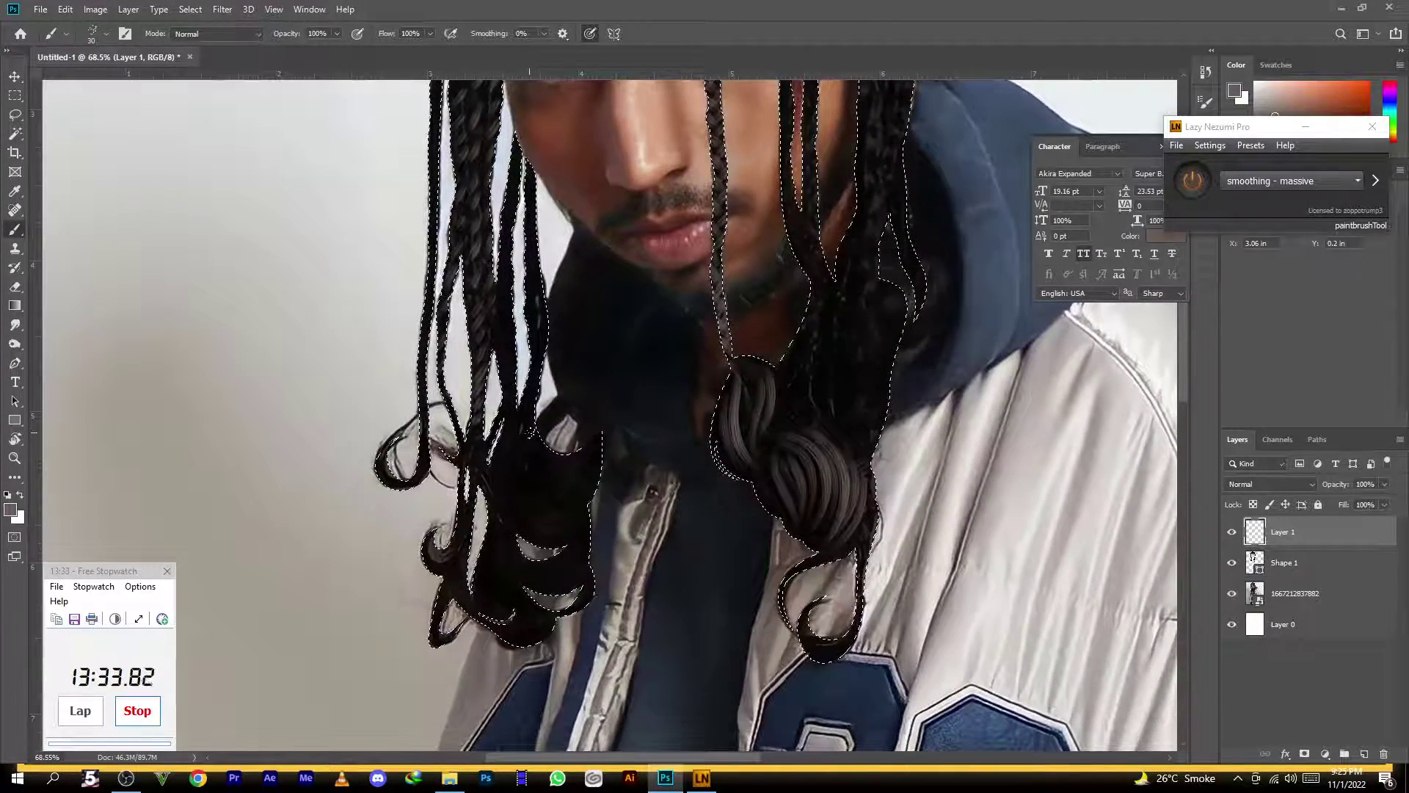
{"action": "left_click_drag", "start_coordinate": [596, 459], "coordinate": [601, 455]}
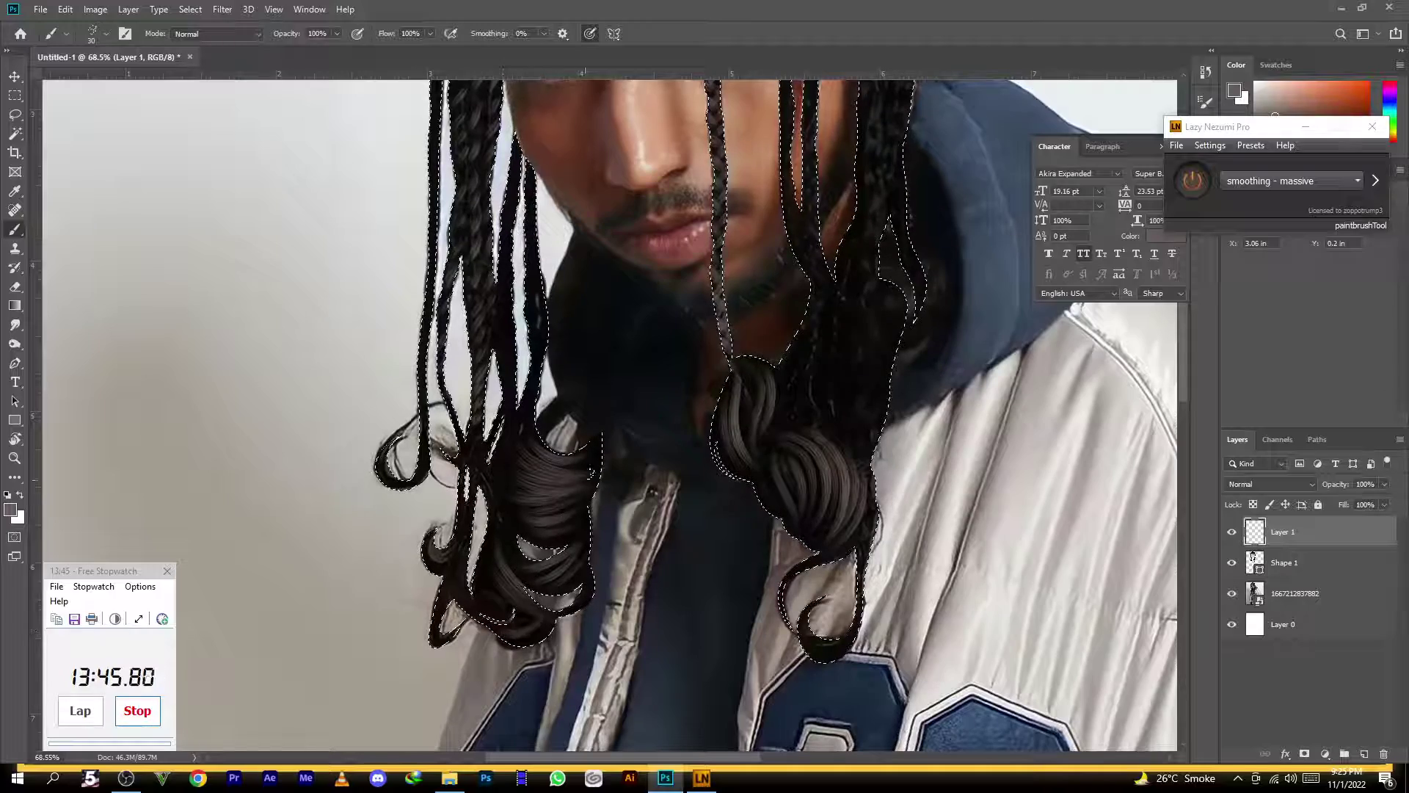
{"action": "scroll", "coordinate": [500, 451], "scroll_direction": "down", "scroll_amount": 5}
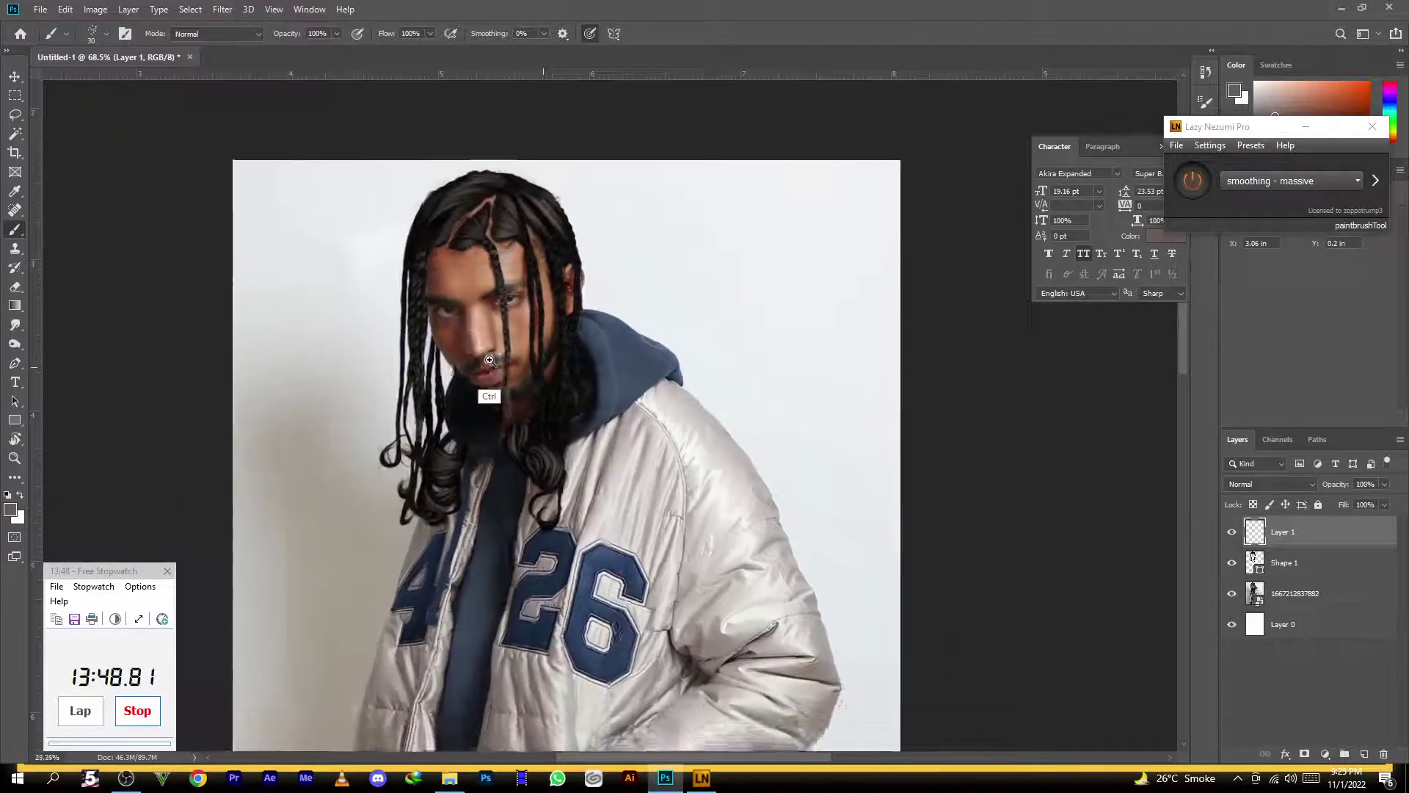
Paint plait strands along the thick braid left of the face, from the temple down to its lower end beside the chin
{"action": "left_click_drag", "start_coordinate": [489, 360], "coordinate": [561, 387]}
{"action": "left_click_drag", "start_coordinate": [231, 360], "coordinate": [620, 312]}
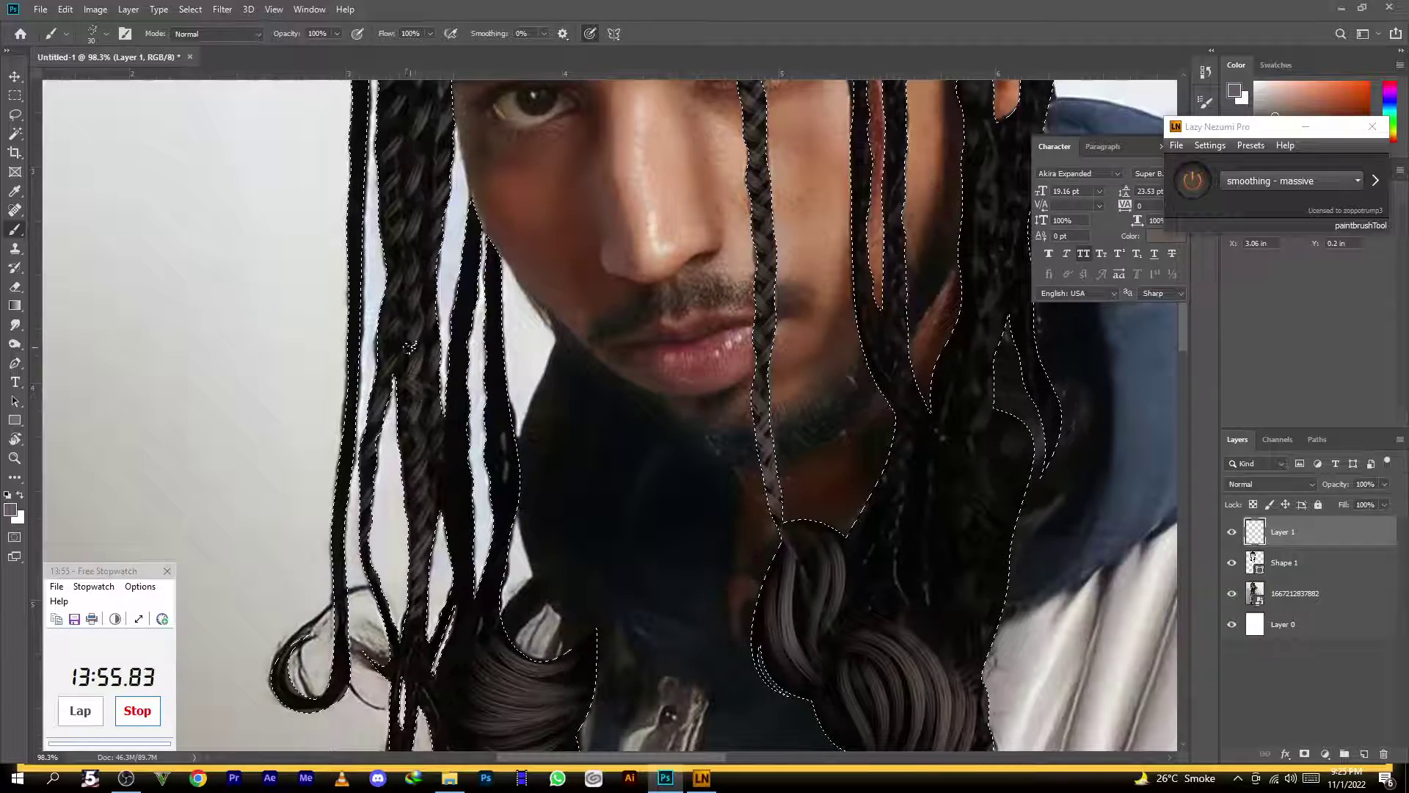
{"action": "left_click_drag", "start_coordinate": [411, 324], "coordinate": [394, 417]}
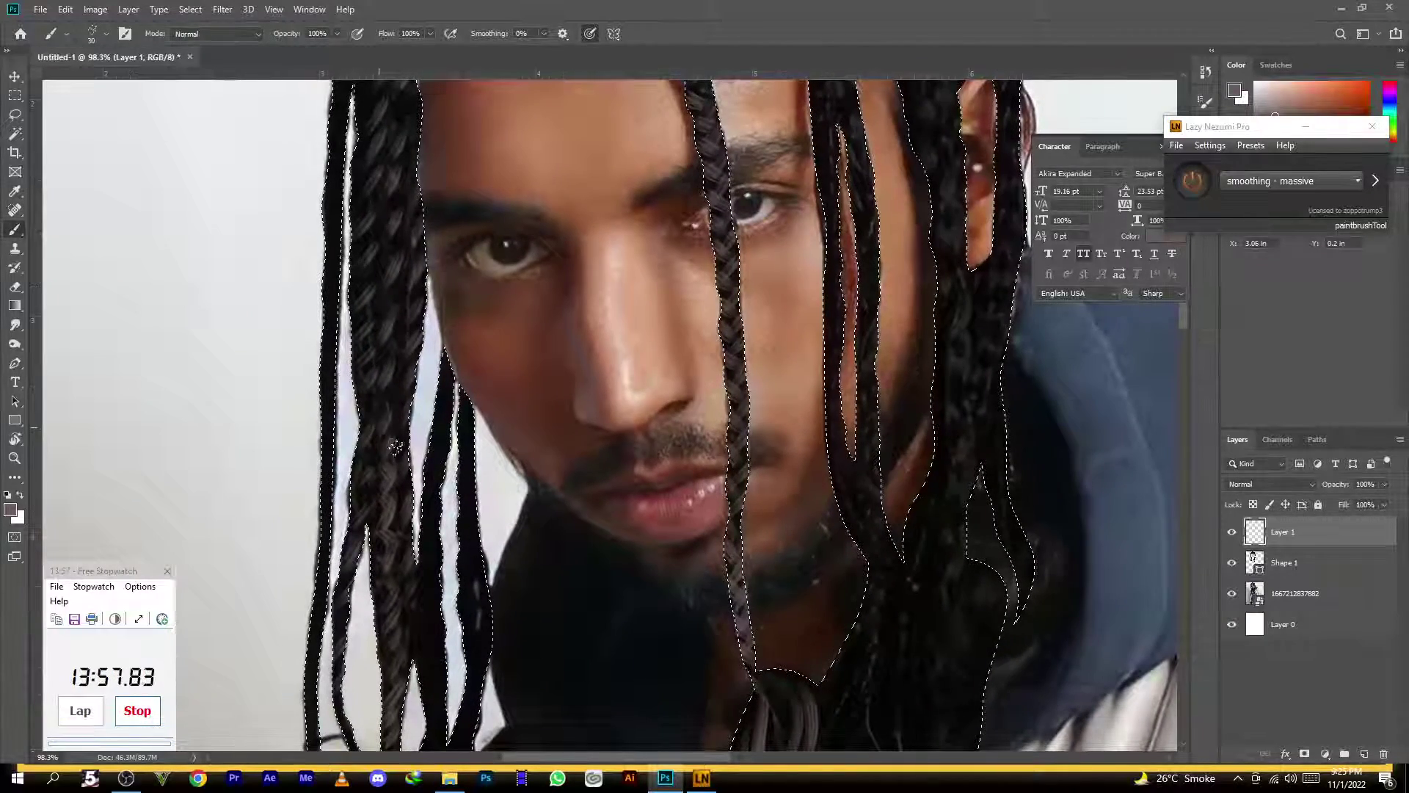
{"action": "left_click_drag", "start_coordinate": [397, 307], "coordinate": [368, 446]}
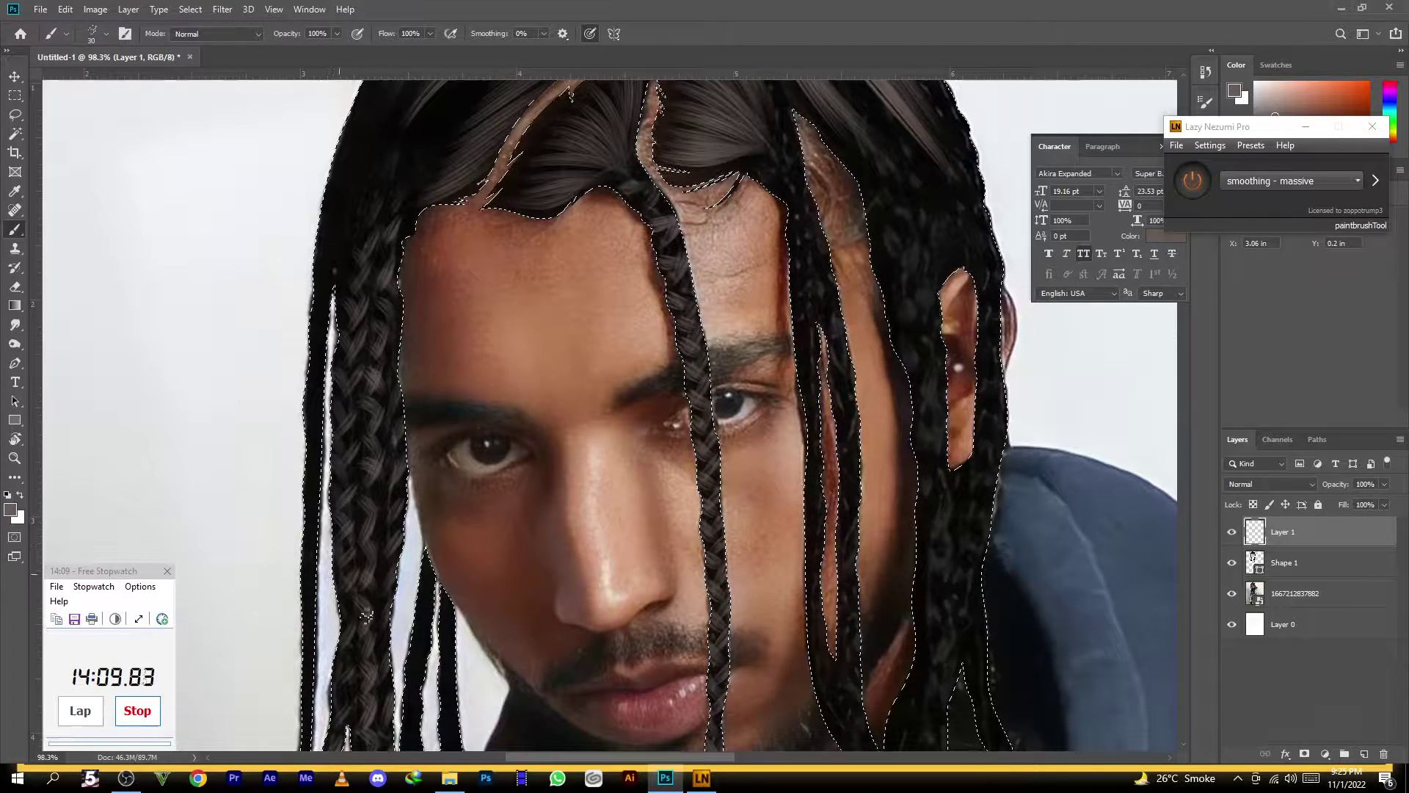
{"action": "left_click_drag", "start_coordinate": [345, 651], "coordinate": [479, 424]}
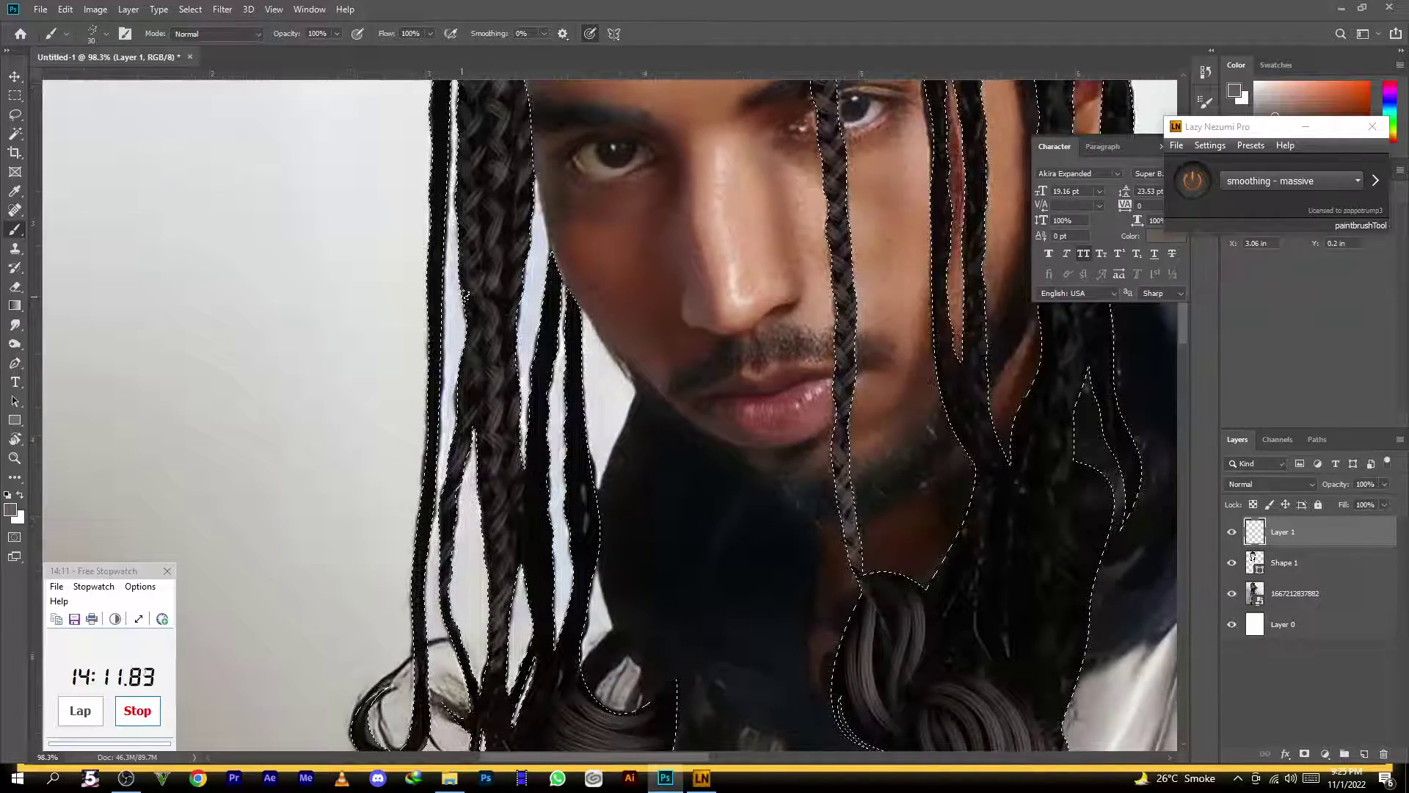
{"action": "left_click_drag", "start_coordinate": [458, 510], "coordinate": [444, 605]}
{"action": "left_click_drag", "start_coordinate": [554, 358], "coordinate": [435, 472]}
{"action": "mouse_move", "coordinate": [475, 379]}
{"action": "left_mouse_down"}
{"action": "mouse_move", "coordinate": [375, 368]}
{"action": "mouse_move", "coordinate": [428, 374]}
{"action": "left_mouse_up"}
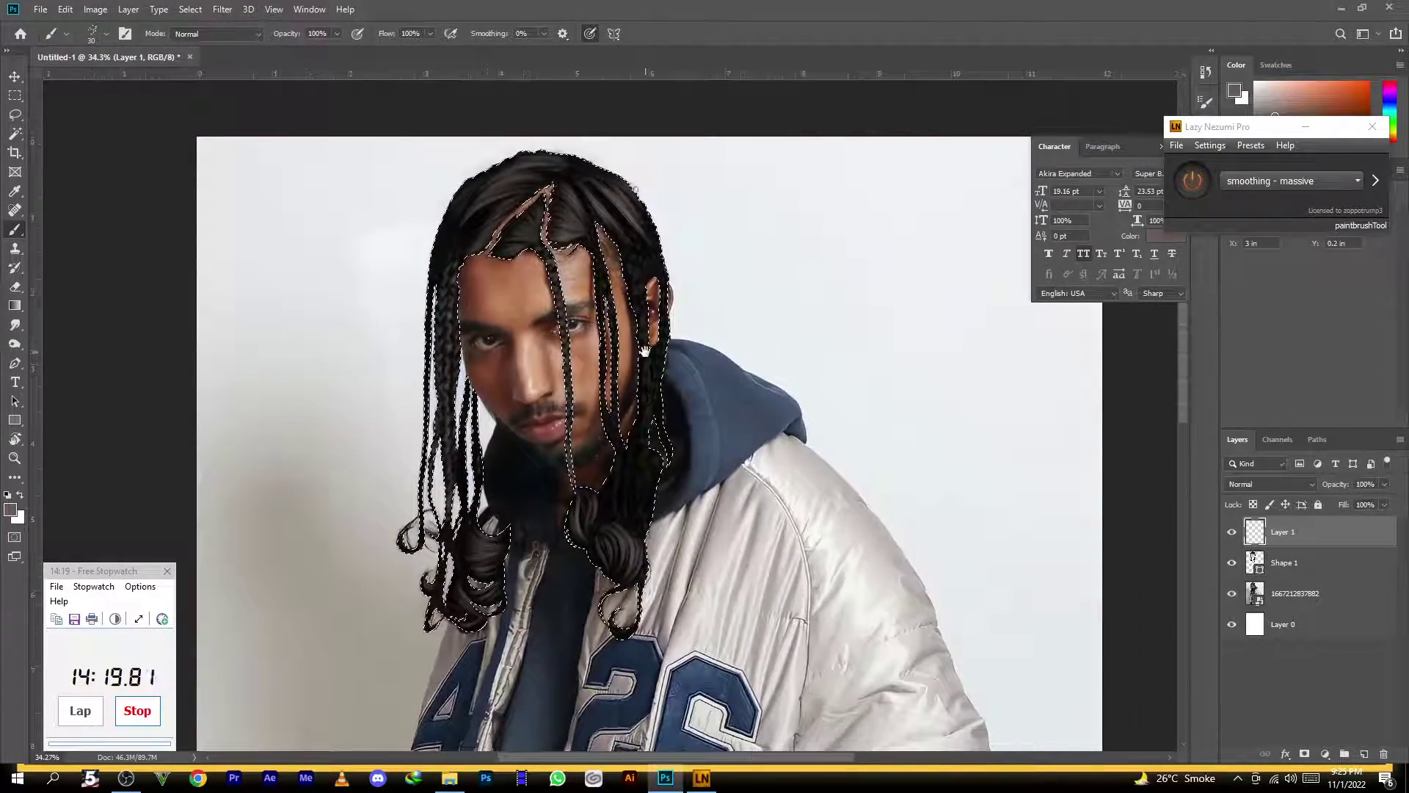
Paint slanted plait strands on the two thin braids right of the eye, from the second parting down to where they join below the jaw
{"action": "left_click_drag", "start_coordinate": [644, 350], "coordinate": [493, 293]}
{"action": "left_click_drag", "start_coordinate": [484, 399], "coordinate": [551, 411]}
{"action": "mouse_move", "coordinate": [474, 359]}
{"action": "left_mouse_down"}
{"action": "mouse_move", "coordinate": [378, 362]}
{"action": "mouse_move", "coordinate": [456, 371]}
{"action": "left_mouse_up"}
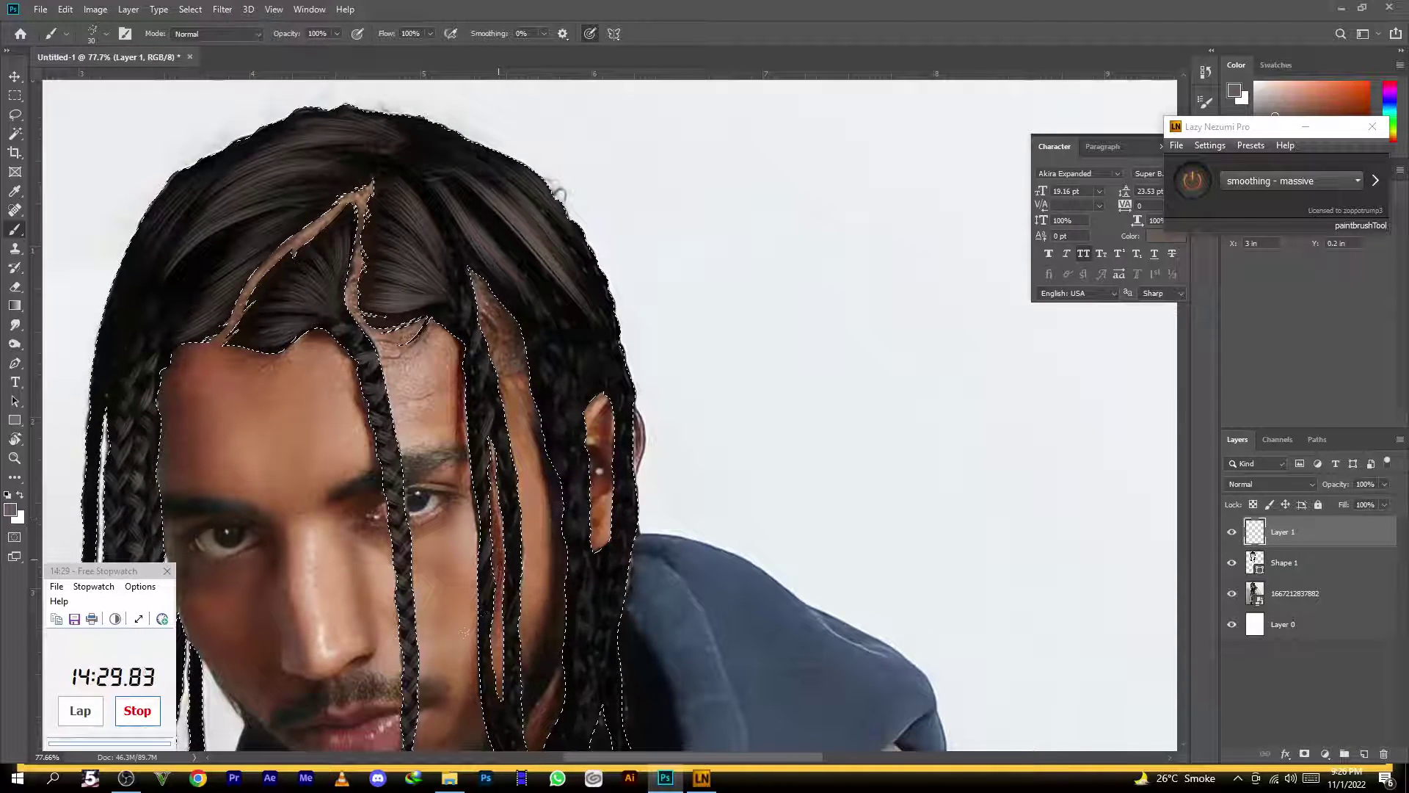
{"action": "left_click_drag", "start_coordinate": [476, 675], "coordinate": [542, 411]}
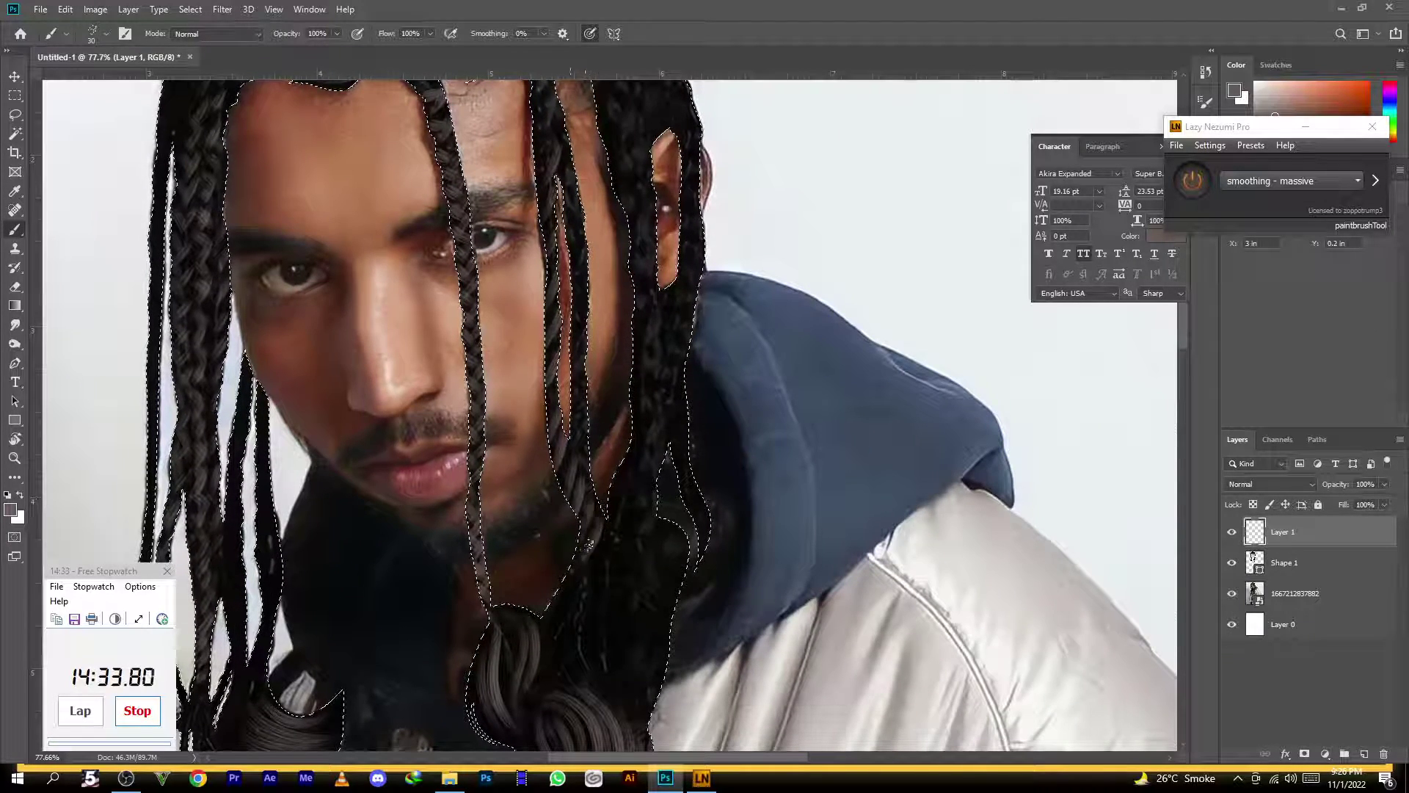
{"action": "mouse_move", "coordinate": [544, 426]}
{"action": "left_mouse_down"}
{"action": "mouse_move", "coordinate": [476, 425]}
{"action": "mouse_move", "coordinate": [545, 425]}
{"action": "left_mouse_up"}
{"action": "scroll", "coordinate": [609, 411], "scroll_direction": "up", "scroll_amount": 5}
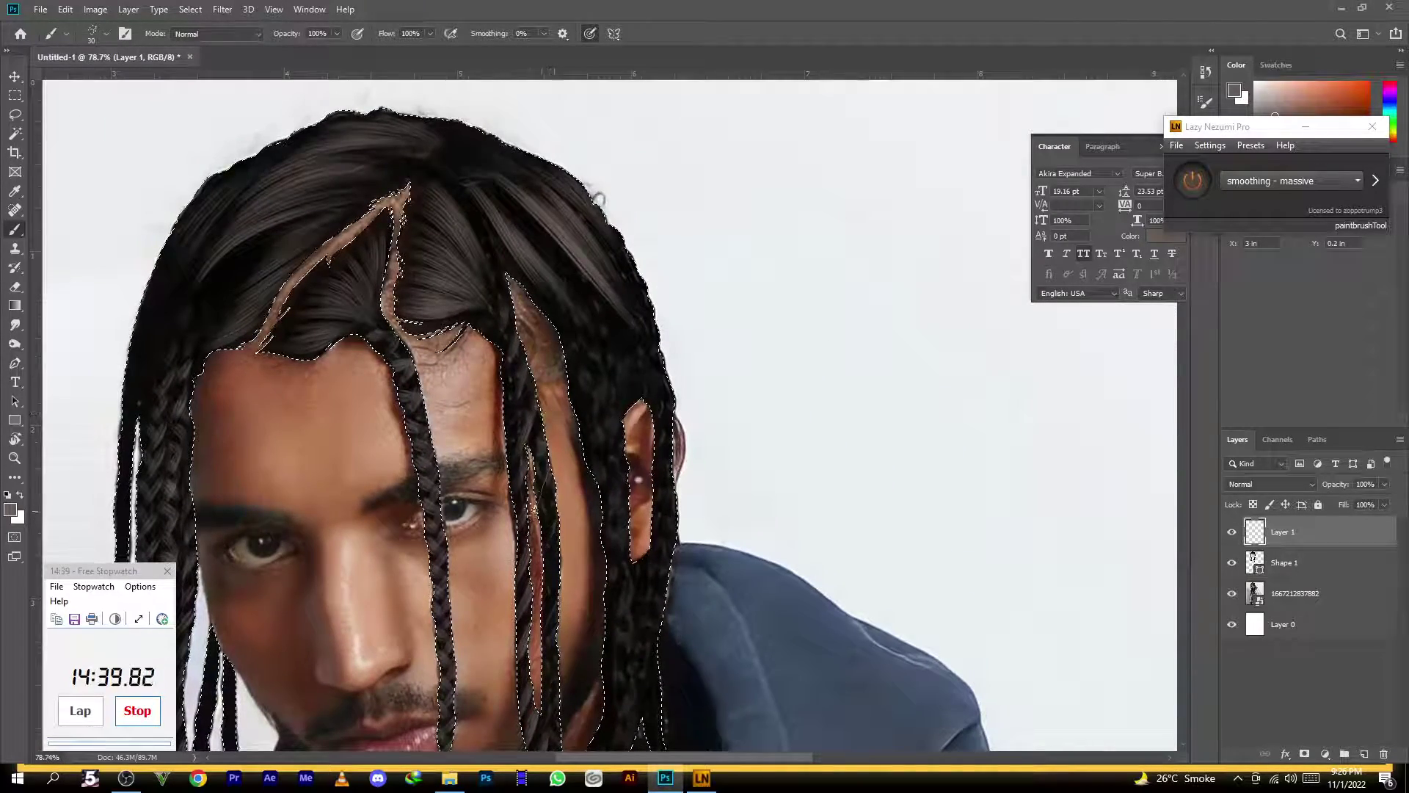
{"action": "scroll", "coordinate": [598, 198], "scroll_direction": "down", "scroll_amount": 5}
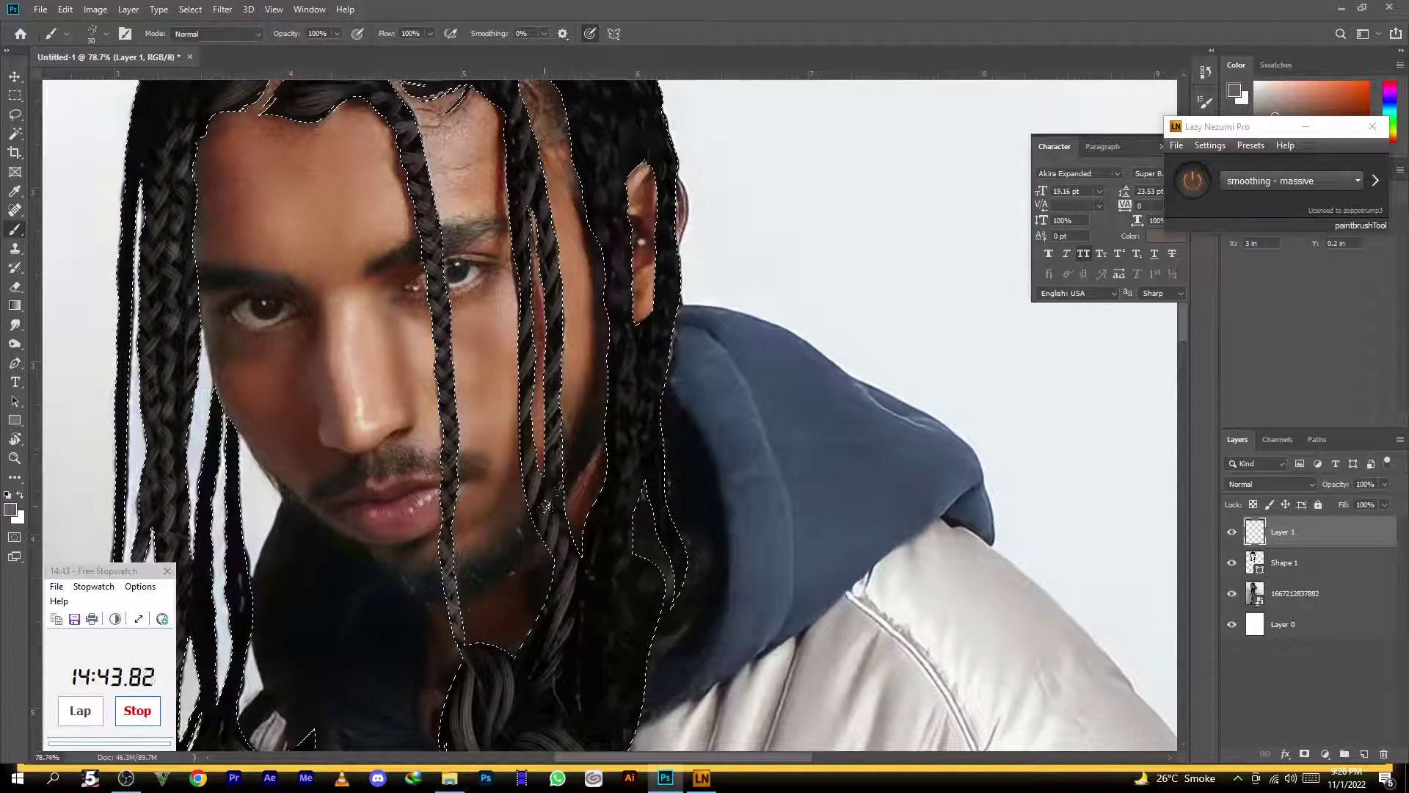
Paint wide plait strands down the thick braid in front of the ear and long curved strands on the curl below it
{"action": "left_click_drag", "start_coordinate": [606, 426], "coordinate": [575, 679]}
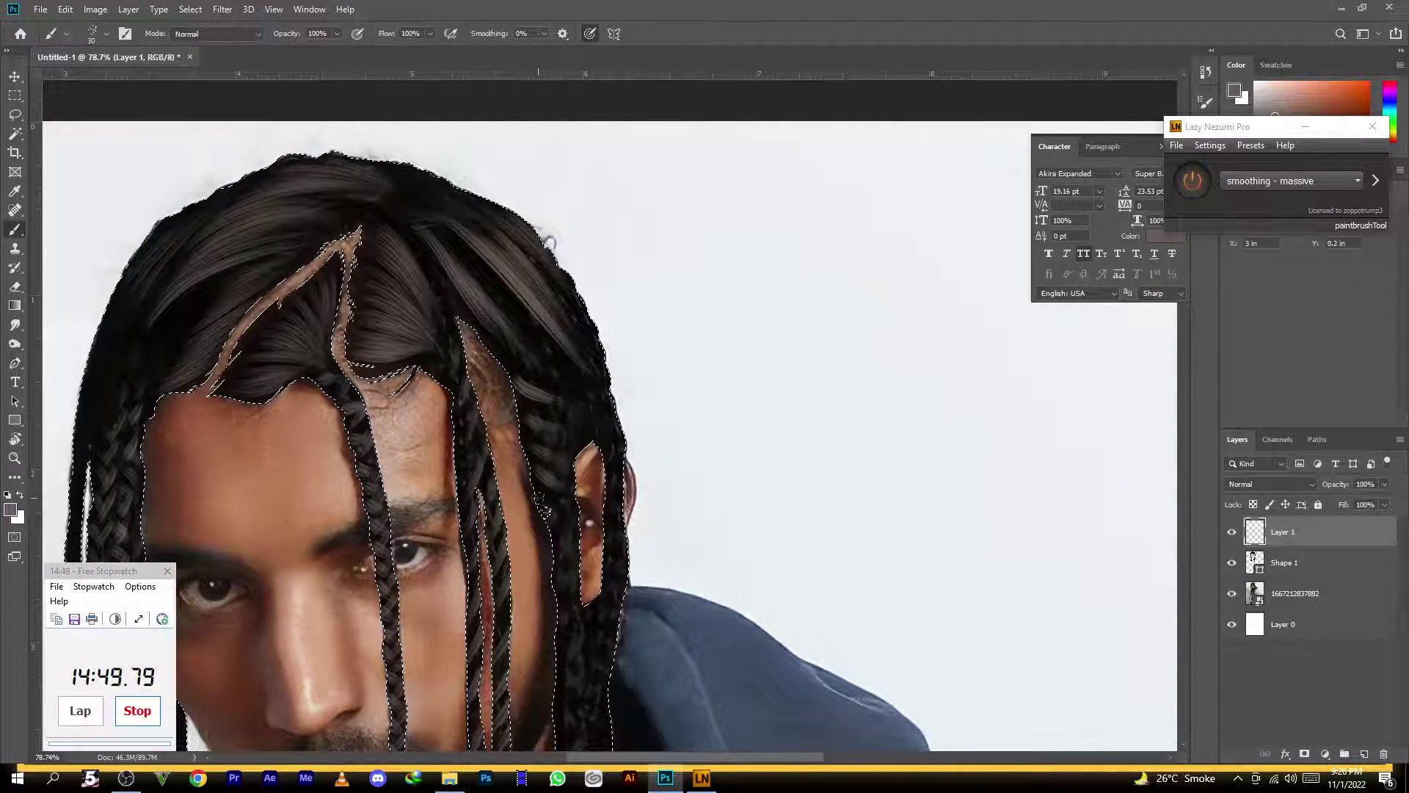
{"action": "left_click_drag", "start_coordinate": [548, 526], "coordinate": [565, 369]}
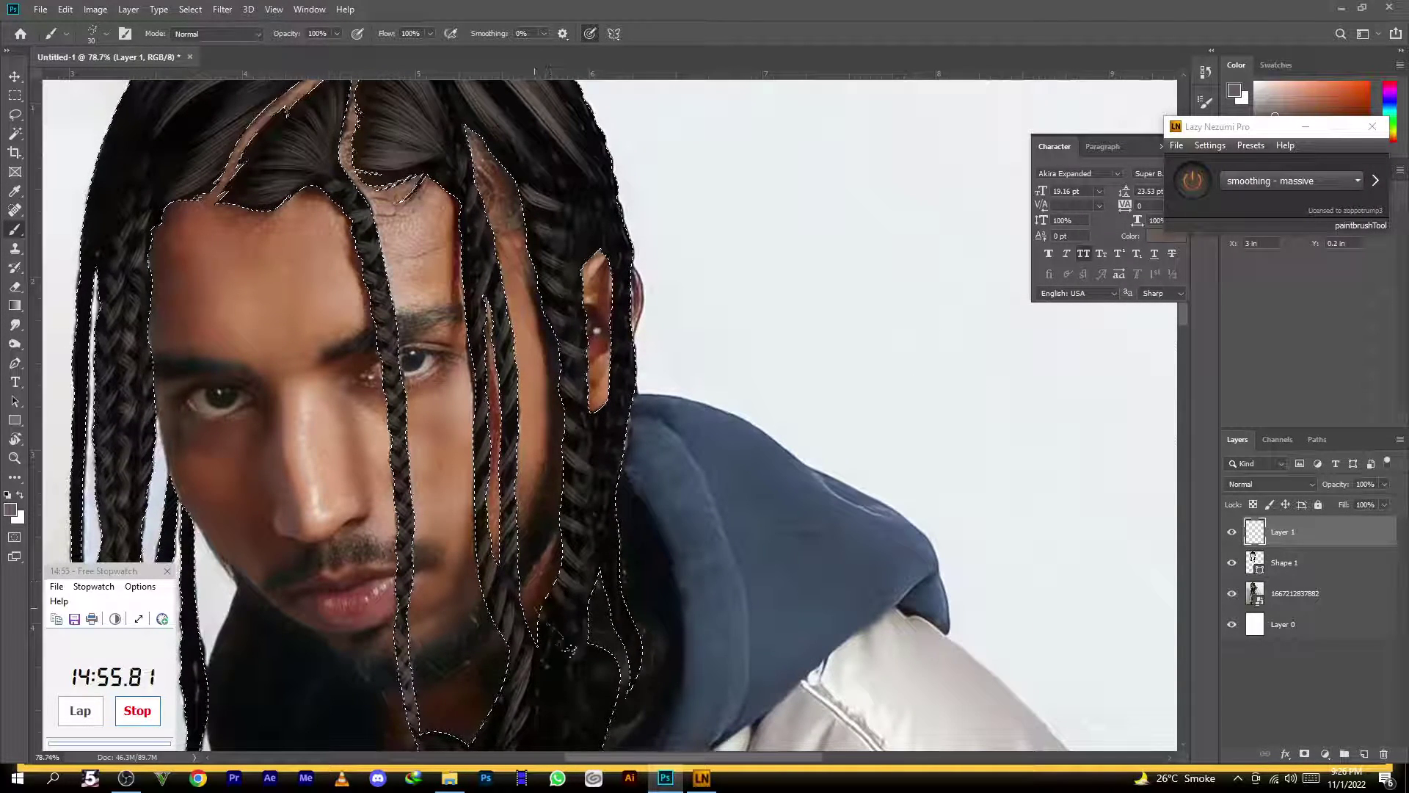
{"action": "left_click_drag", "start_coordinate": [551, 661], "coordinate": [575, 440]}
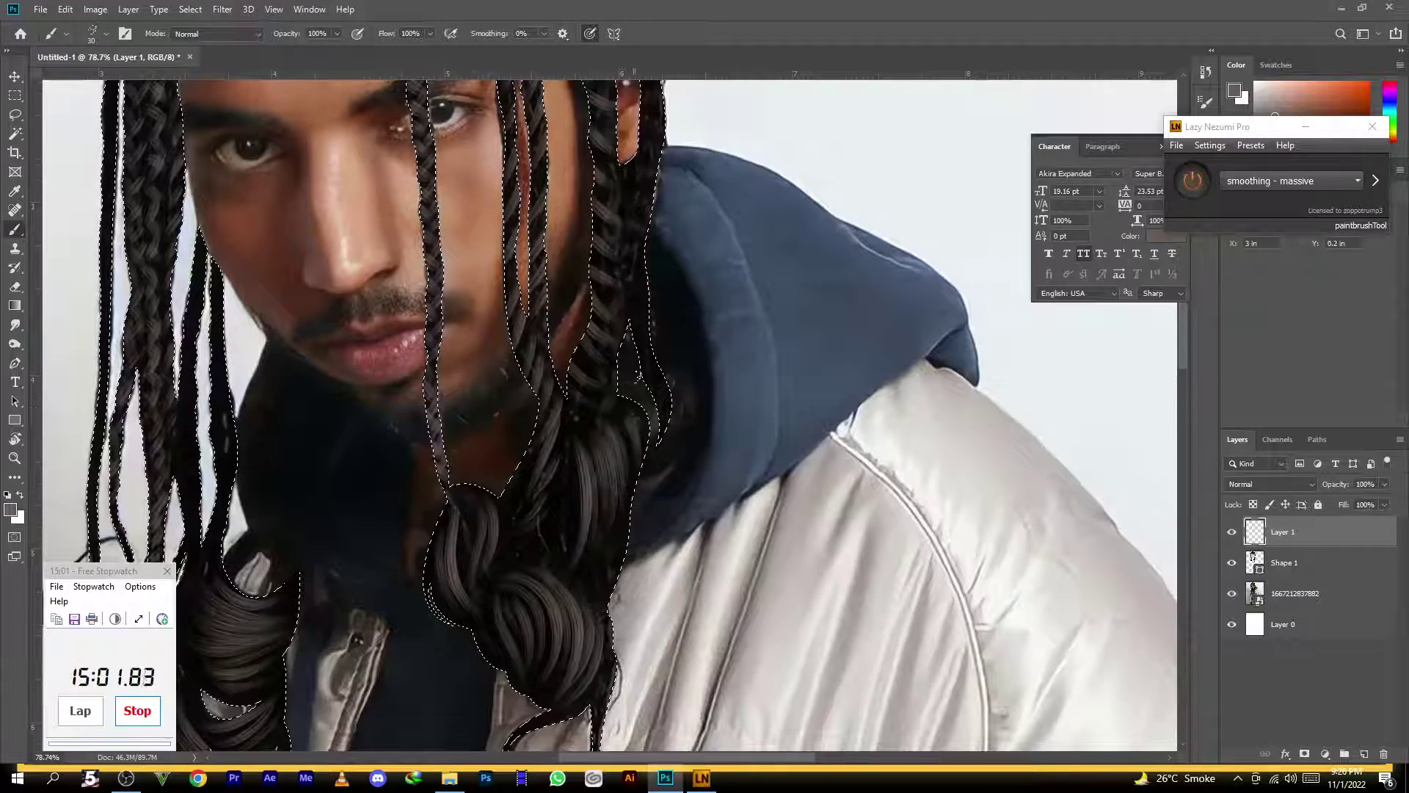
{"action": "scroll", "coordinate": [638, 381], "scroll_direction": "down", "scroll_amount": 4}
{"action": "scroll", "coordinate": [620, 384], "scroll_direction": "up", "scroll_amount": 5}
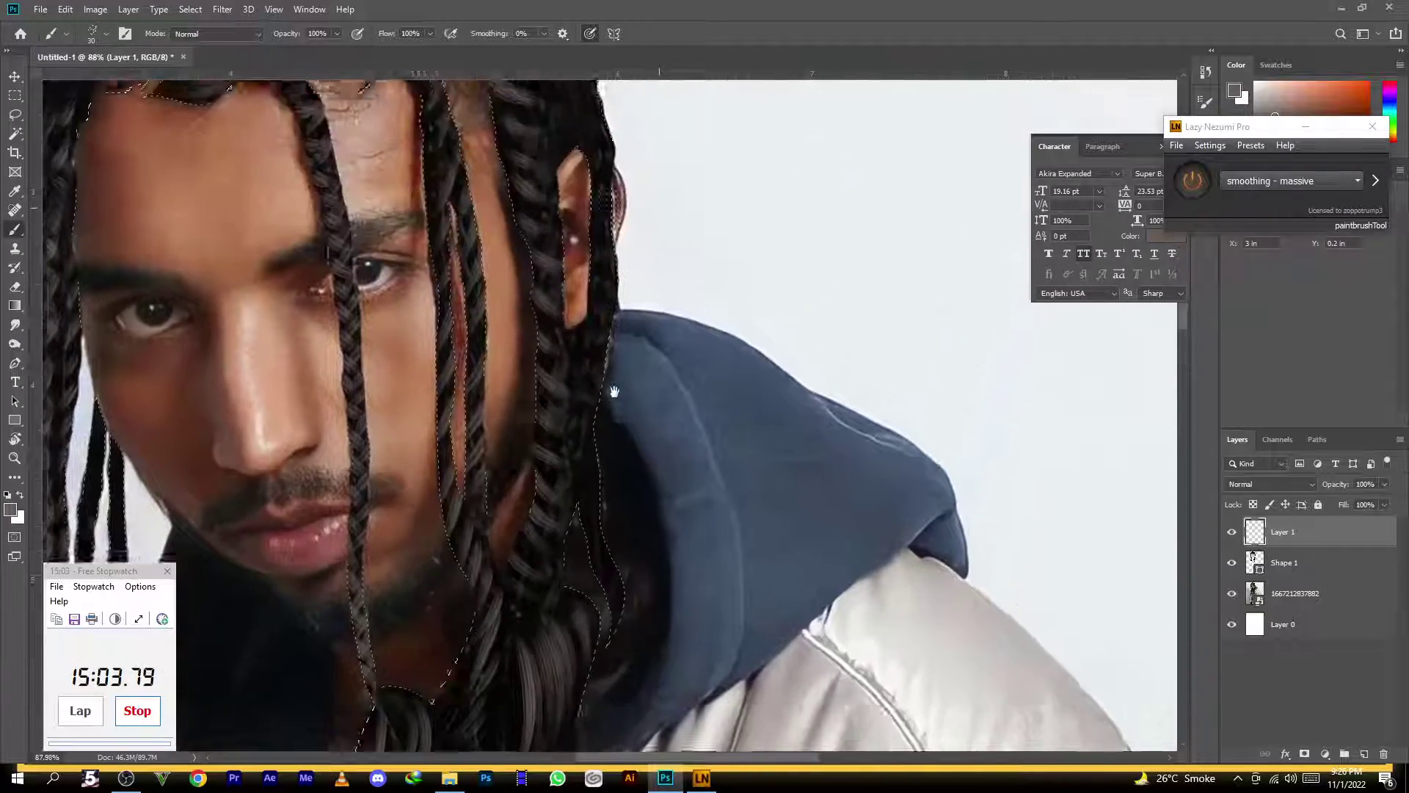
Paint slanted plait strands on the braid behind the ear and the remaining side of the braid in front of it, and clear the selection
{"action": "left_click_drag", "start_coordinate": [616, 386], "coordinate": [607, 410]}
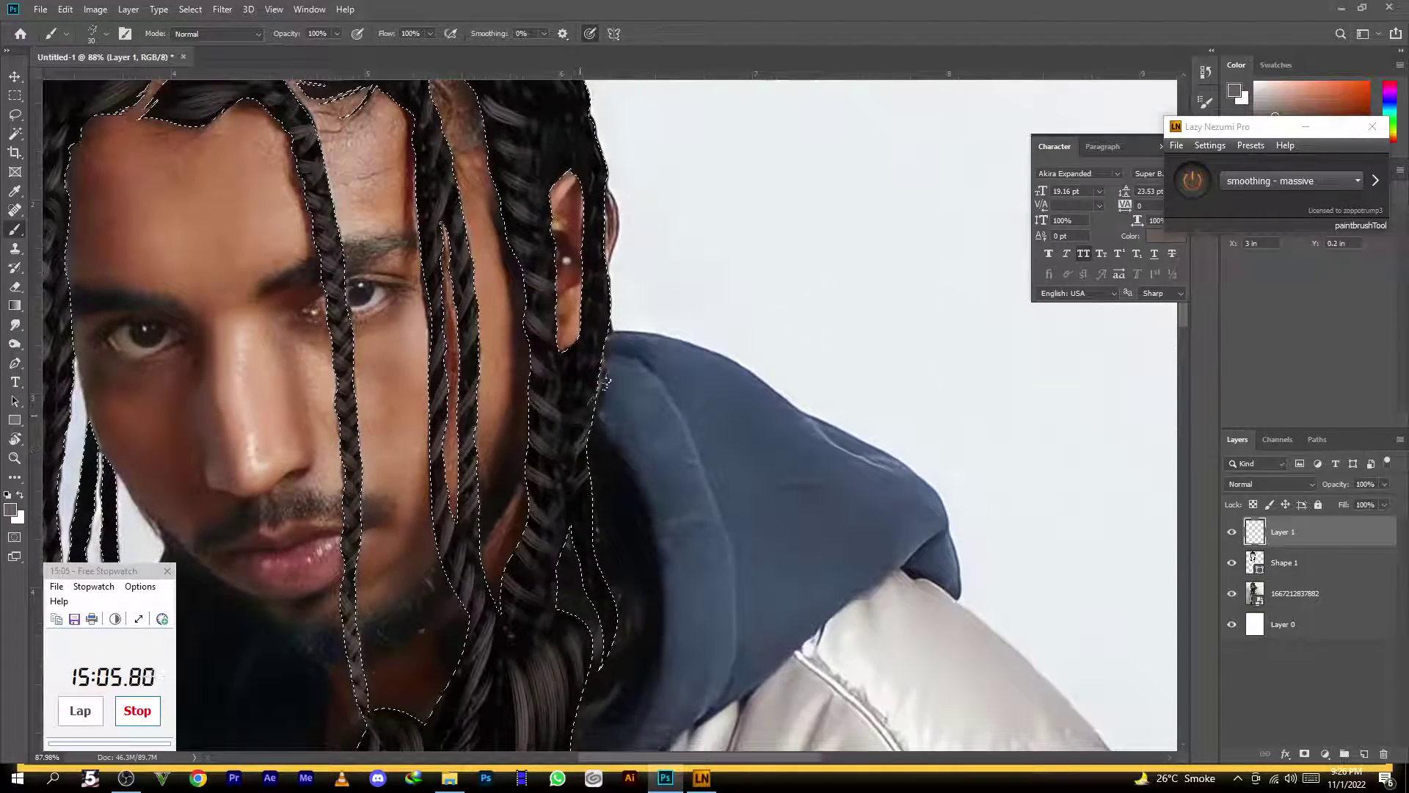
{"action": "left_click_drag", "start_coordinate": [601, 314], "coordinate": [526, 497]}
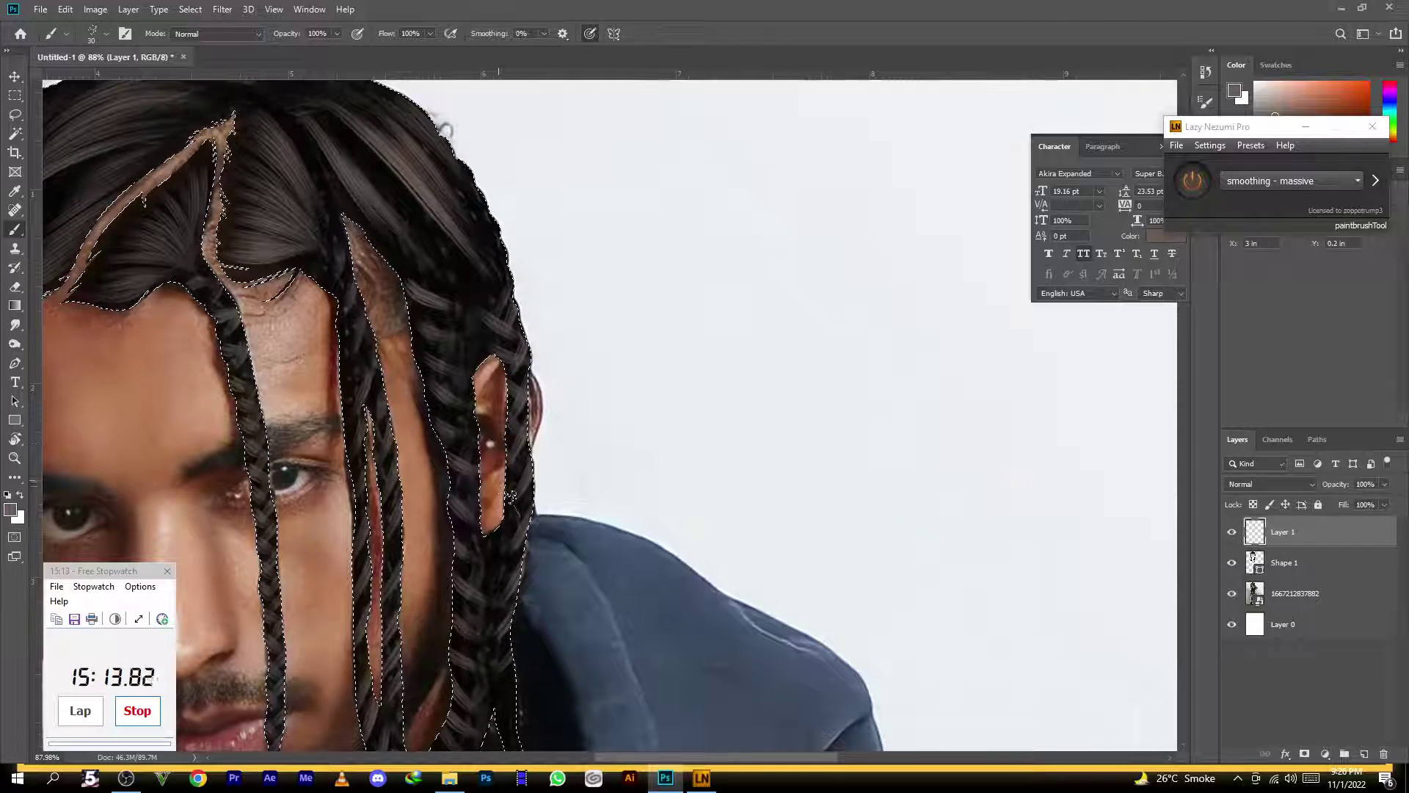
{"action": "left_click_drag", "start_coordinate": [543, 559], "coordinate": [518, 403]}
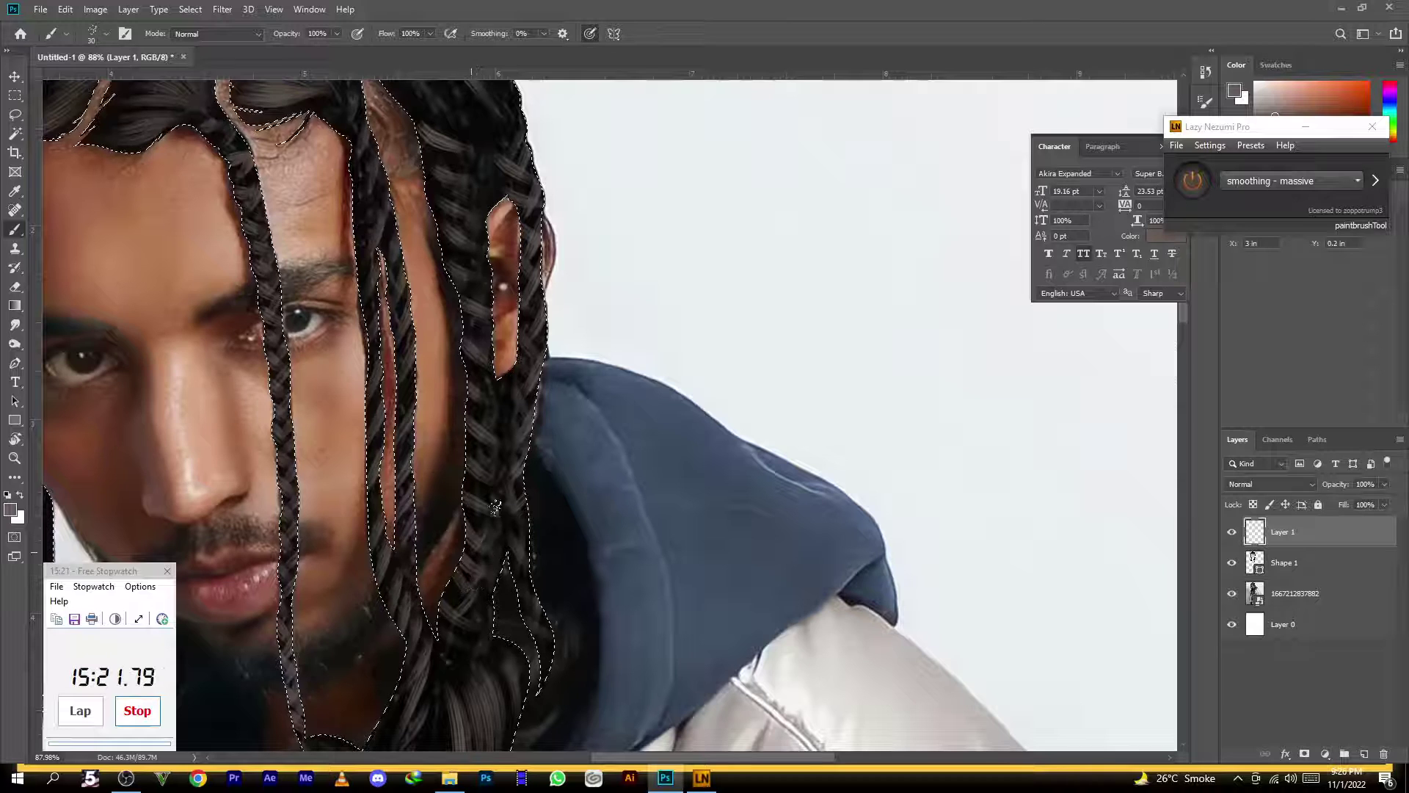
{"action": "left_click_drag", "start_coordinate": [477, 341], "coordinate": [481, 293]}
{"action": "left_click_drag", "start_coordinate": [487, 222], "coordinate": [448, 500]}
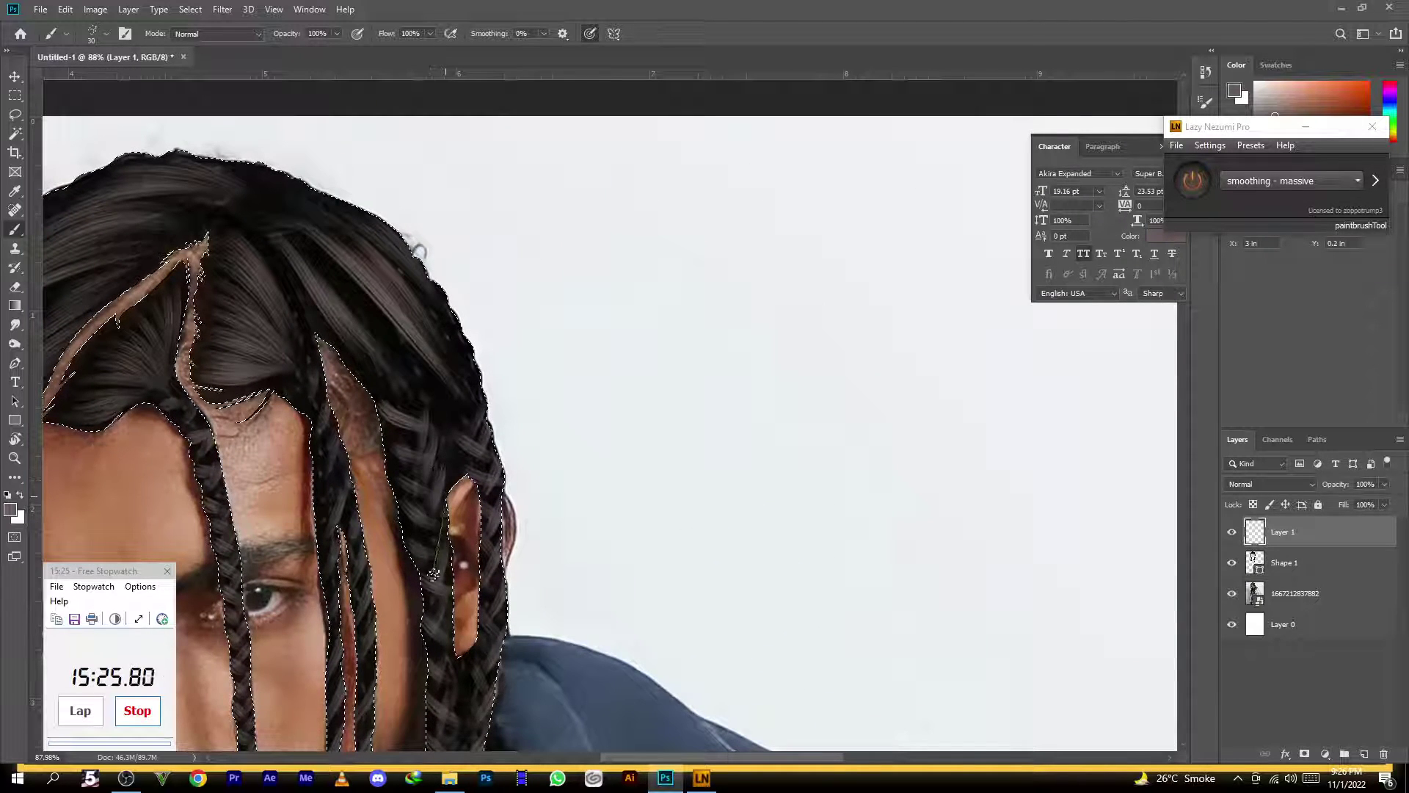
{"action": "mouse_move", "coordinate": [449, 403]}
{"action": "left_mouse_down"}
{"action": "mouse_move", "coordinate": [390, 400]}
{"action": "mouse_move", "coordinate": [408, 422]}
{"action": "left_mouse_up"}
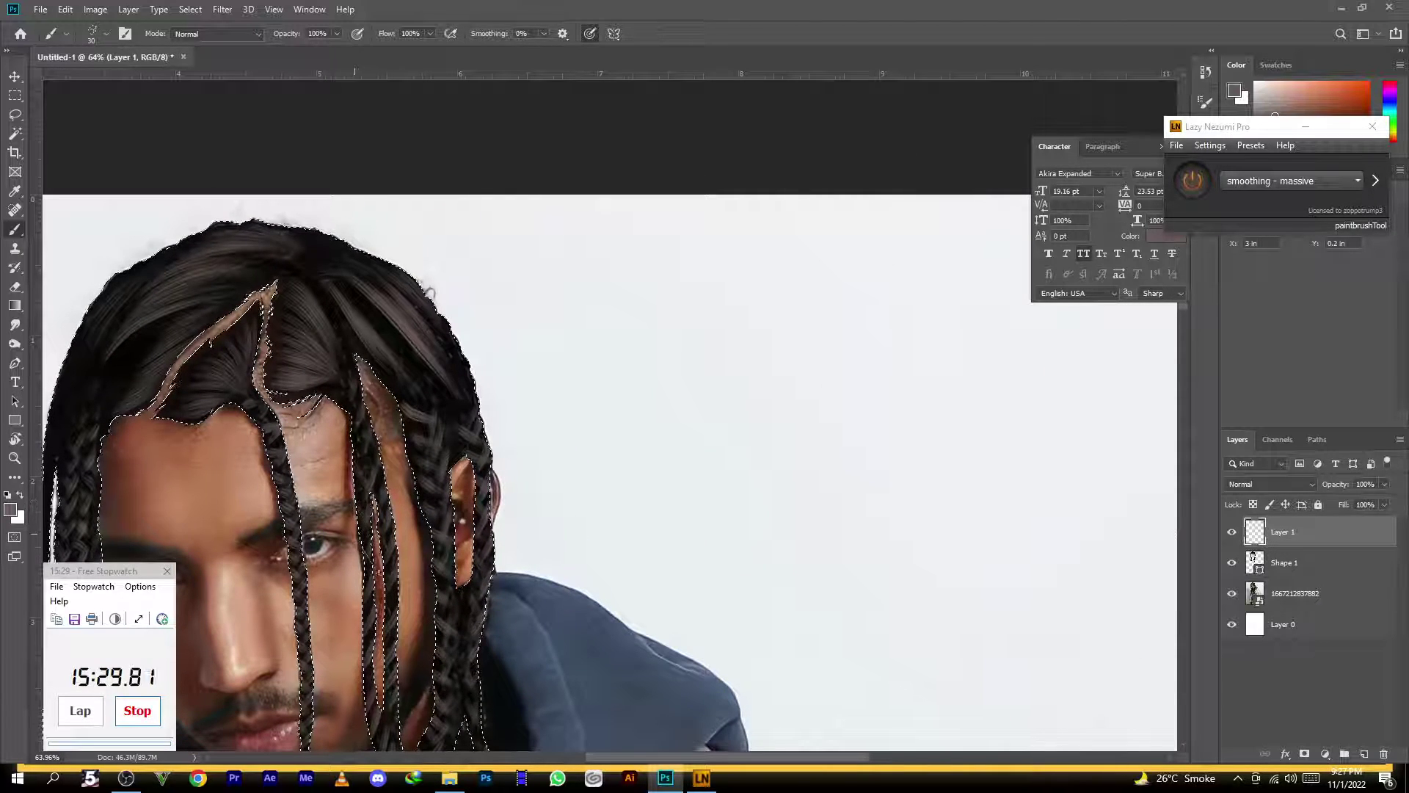
{"action": "left_click_drag", "start_coordinate": [352, 699], "coordinate": [490, 387]}
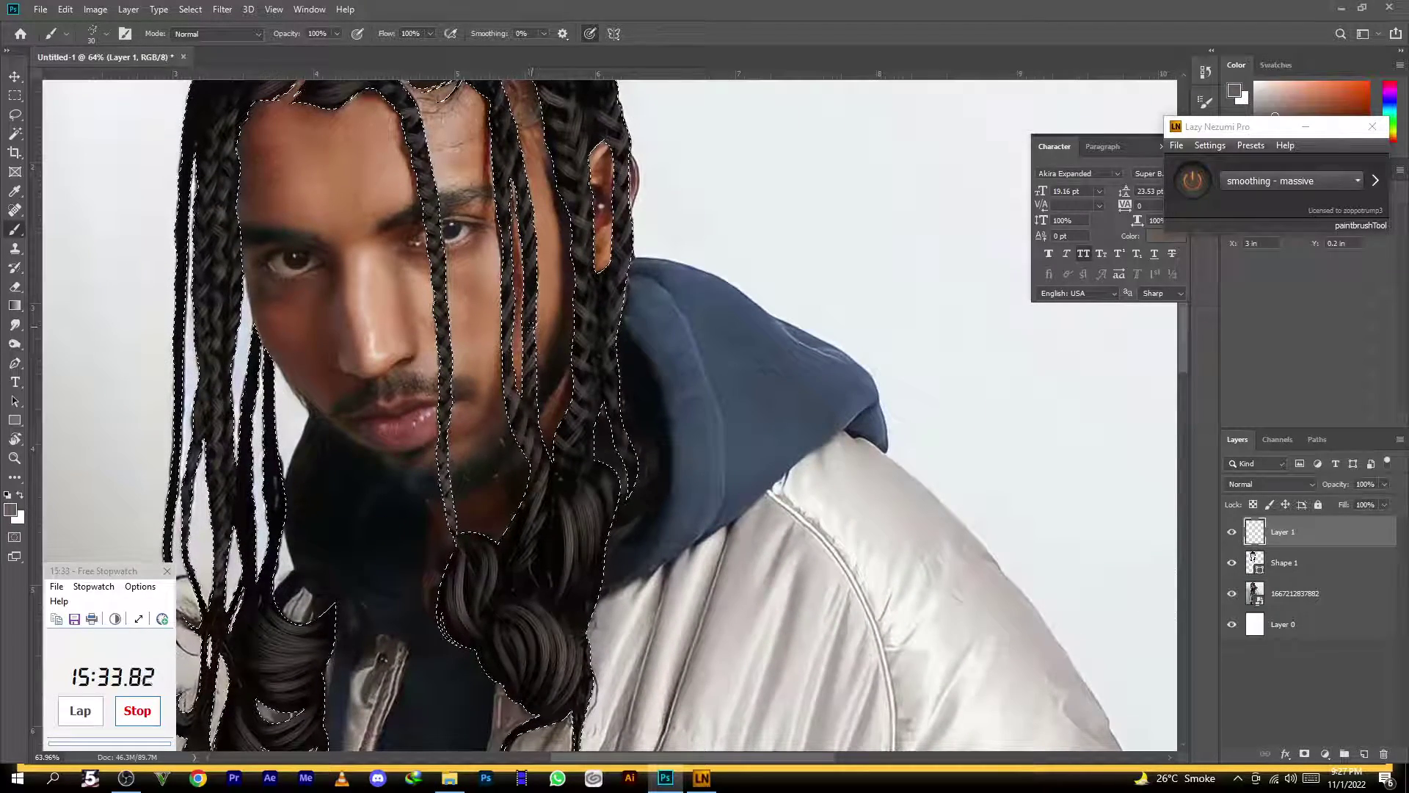
{"action": "left_click_drag", "start_coordinate": [556, 386], "coordinate": [517, 352]}
{"action": "key", "text": "ctrl+d"}
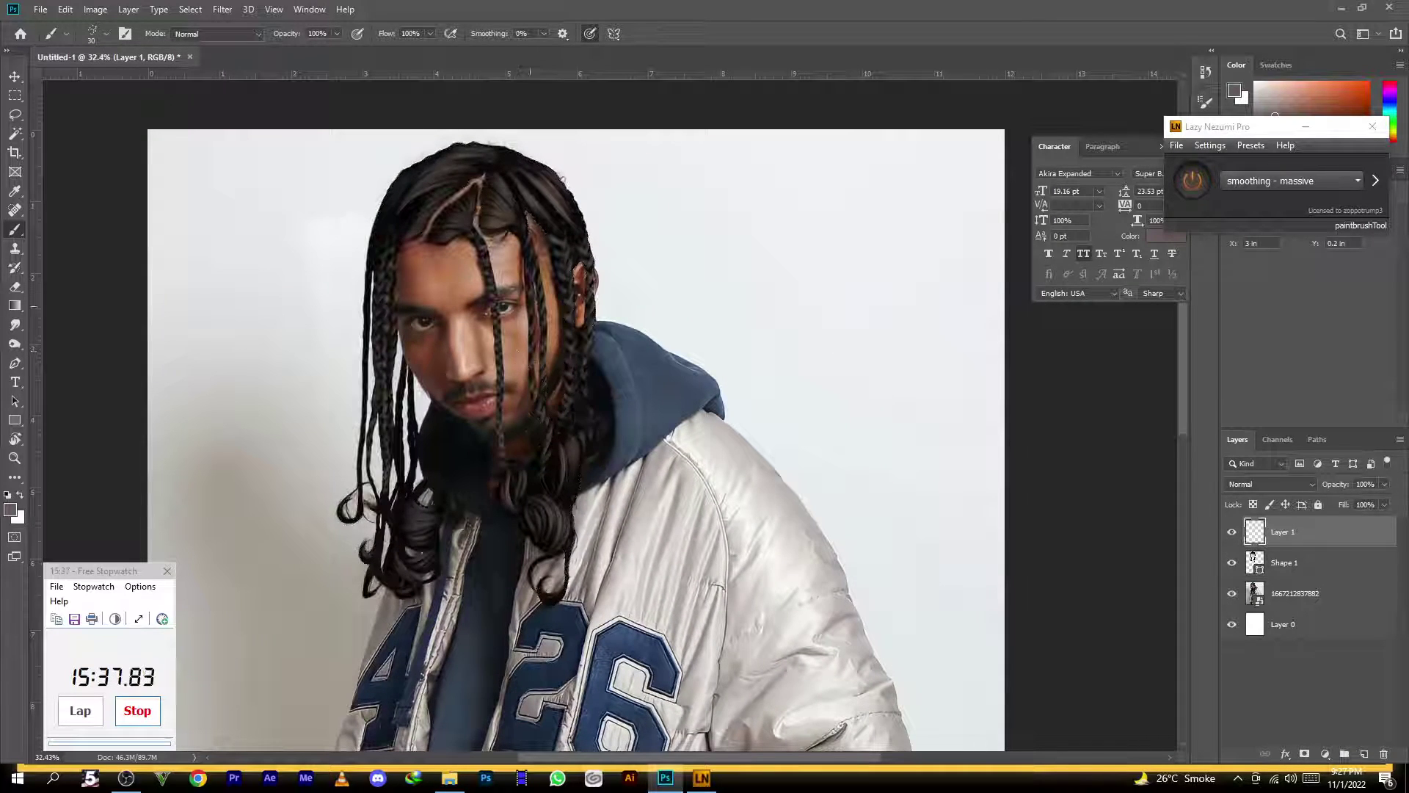
Set the opacity of the Shape 1 hair layer to 100%
{"action": "left_click", "coordinate": [1327, 556]}
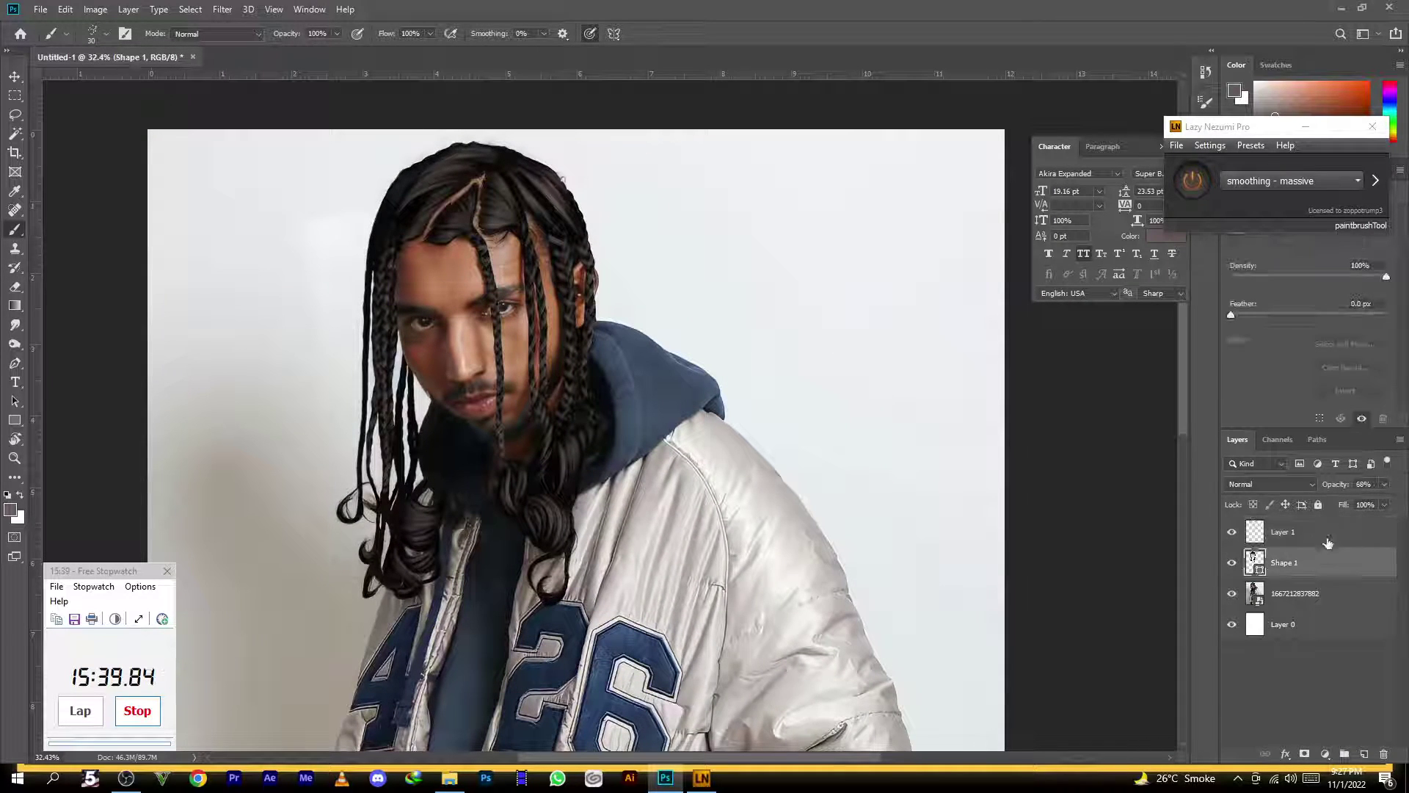
{"action": "left_click_drag", "start_coordinate": [1332, 486], "coordinate": [1405, 496]}
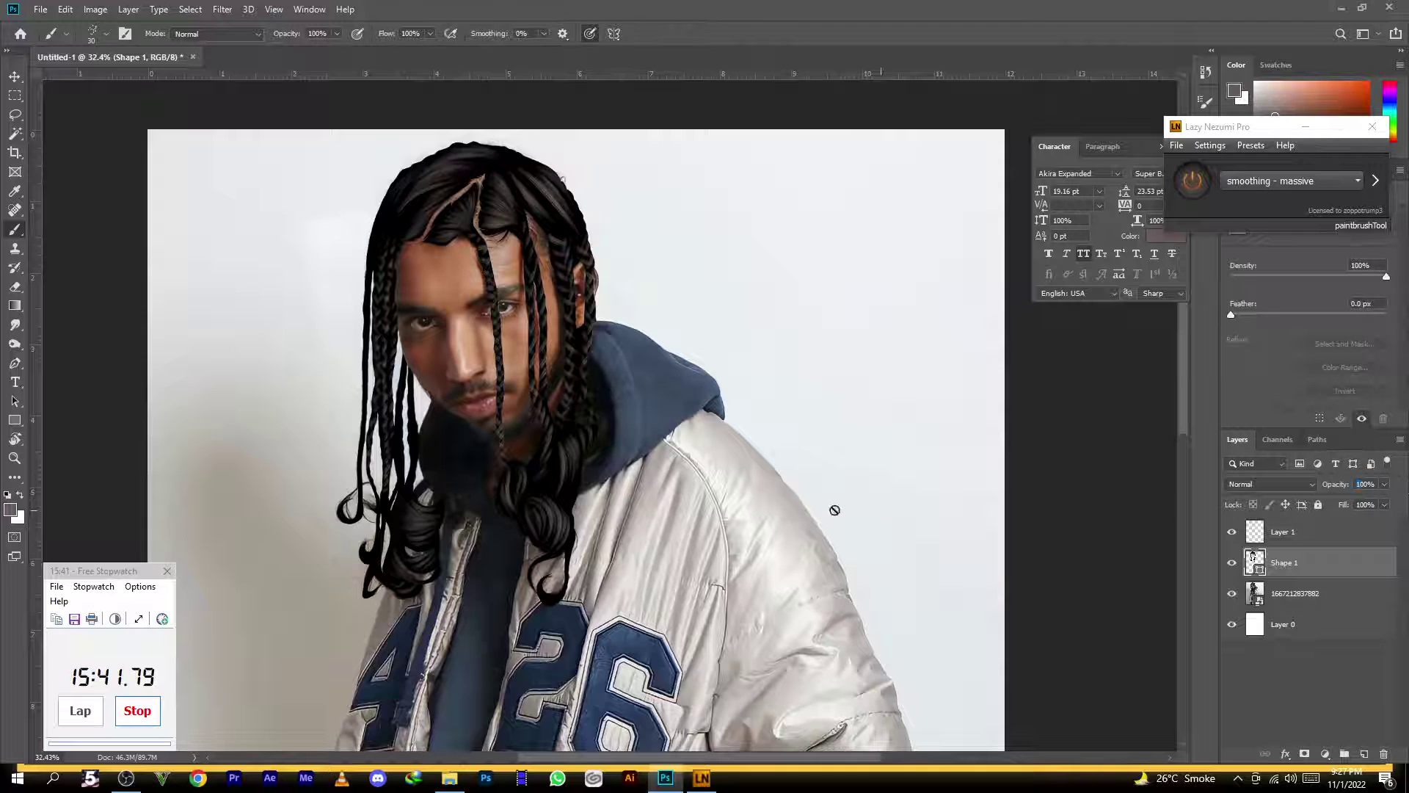
{"action": "scroll", "coordinate": [636, 470], "scroll_direction": "down", "scroll_amount": 2}
{"action": "scroll", "coordinate": [516, 372], "scroll_direction": "up", "scroll_amount": 4}
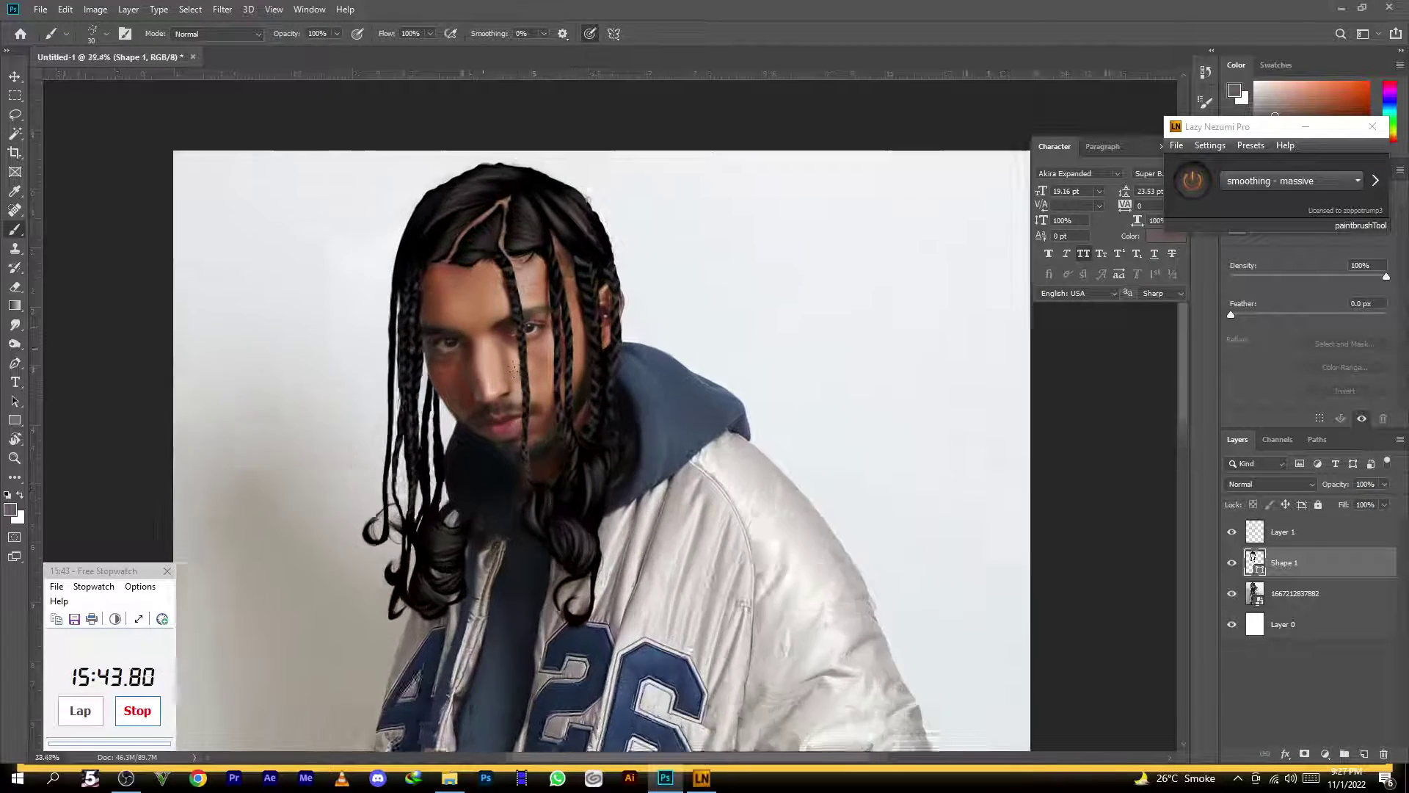
Clip Layer 1 to the Shape 1 hair layer and add a layer mask to Layer 1
{"action": "left_click", "coordinate": [1324, 547], "text": "alt"}
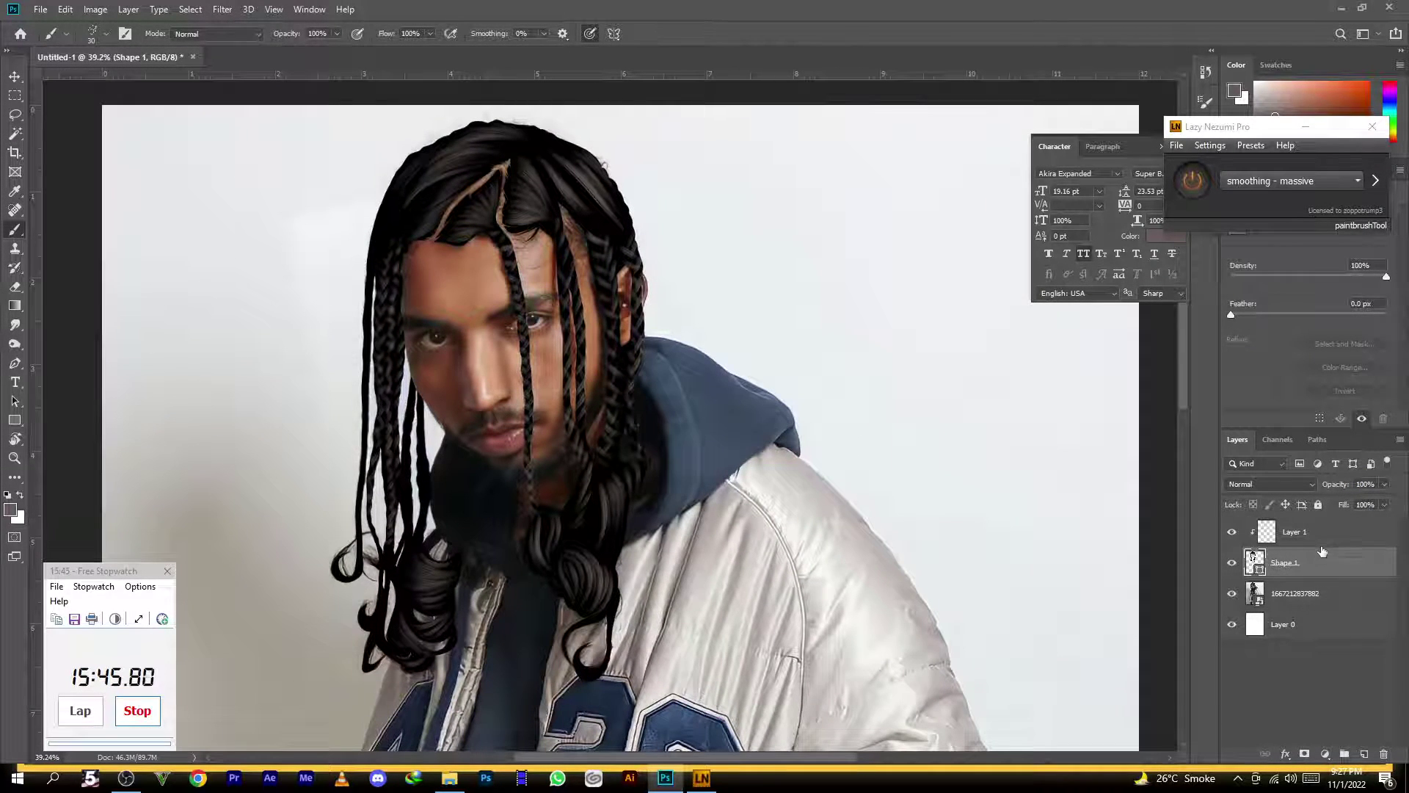
{"action": "left_click", "coordinate": [1325, 536]}
{"action": "left_click", "coordinate": [1304, 753]}
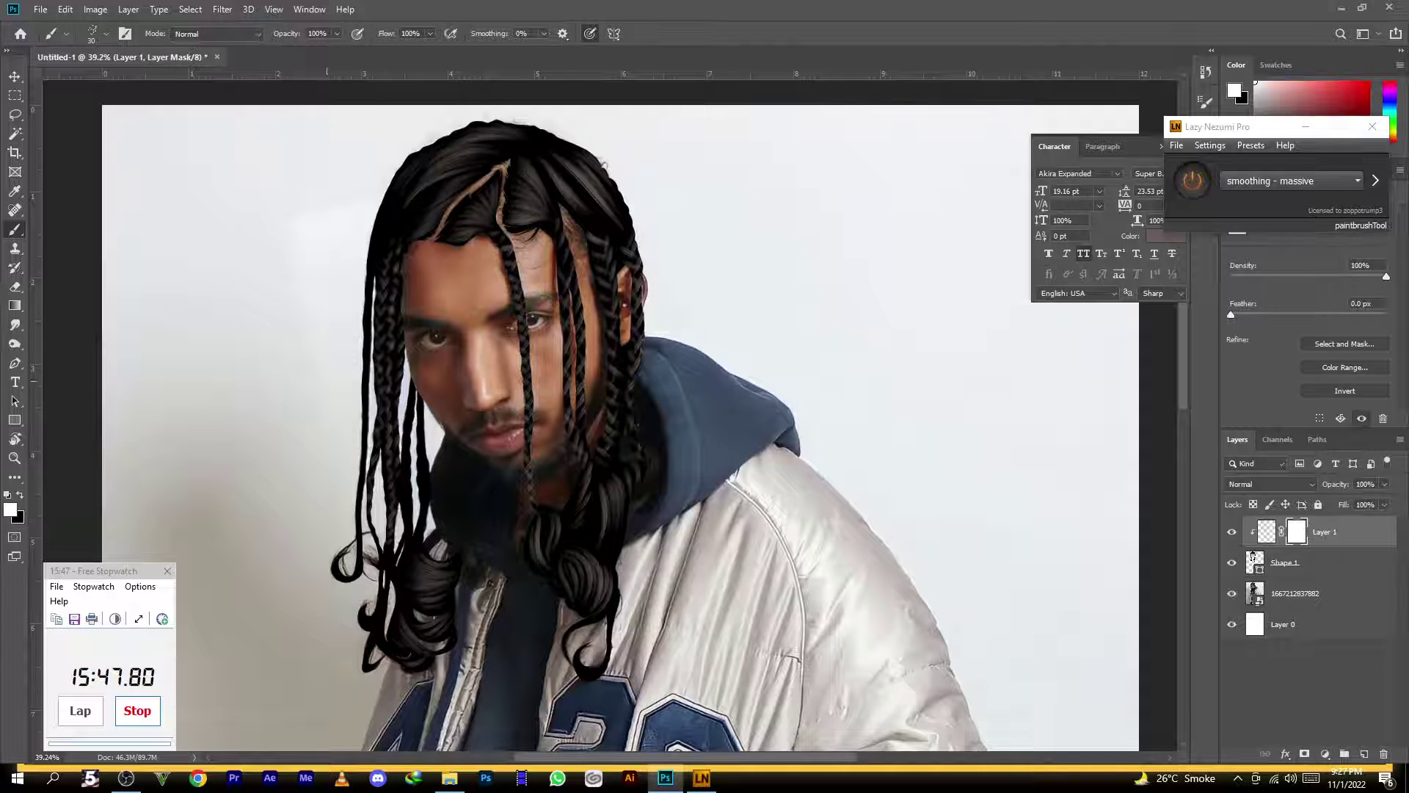
Fade parts of the hair highlights on Layer 1's mask with a soft 400 px eraser at 19% opacity and 45% flow
{"action": "left_click", "coordinate": [14, 286]}
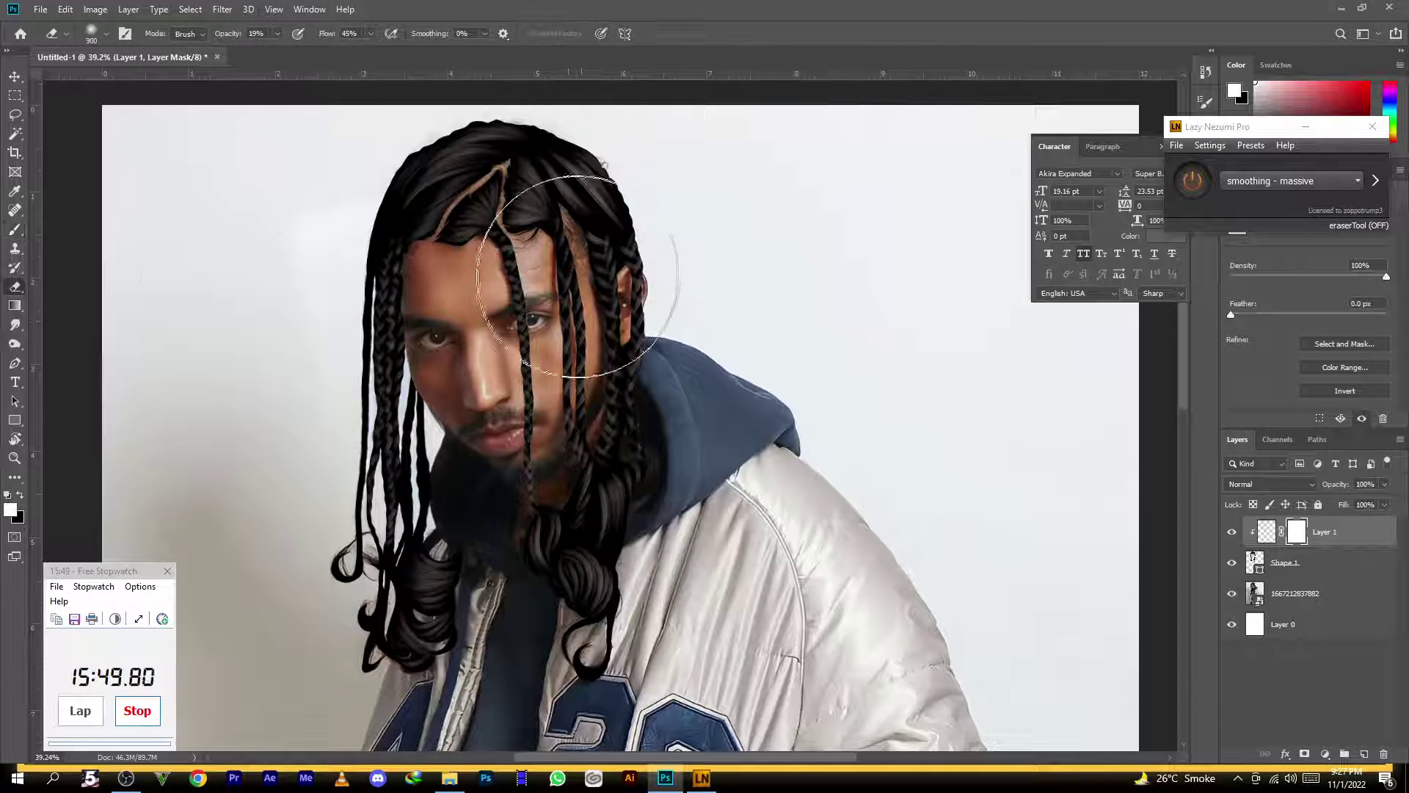
{"action": "scroll", "coordinate": [581, 273], "scroll_direction": "up", "scroll_amount": 4}
{"action": "key", "text": "bracketleft"}
{"action": "key", "text": "bracketleft"}
{"action": "key", "text": "bracketleft"}
{"action": "key", "text": "bracketleft"}
{"action": "key", "text": "bracketleft"}
{"action": "scroll", "coordinate": [574, 469], "scroll_direction": "down", "scroll_amount": 4}
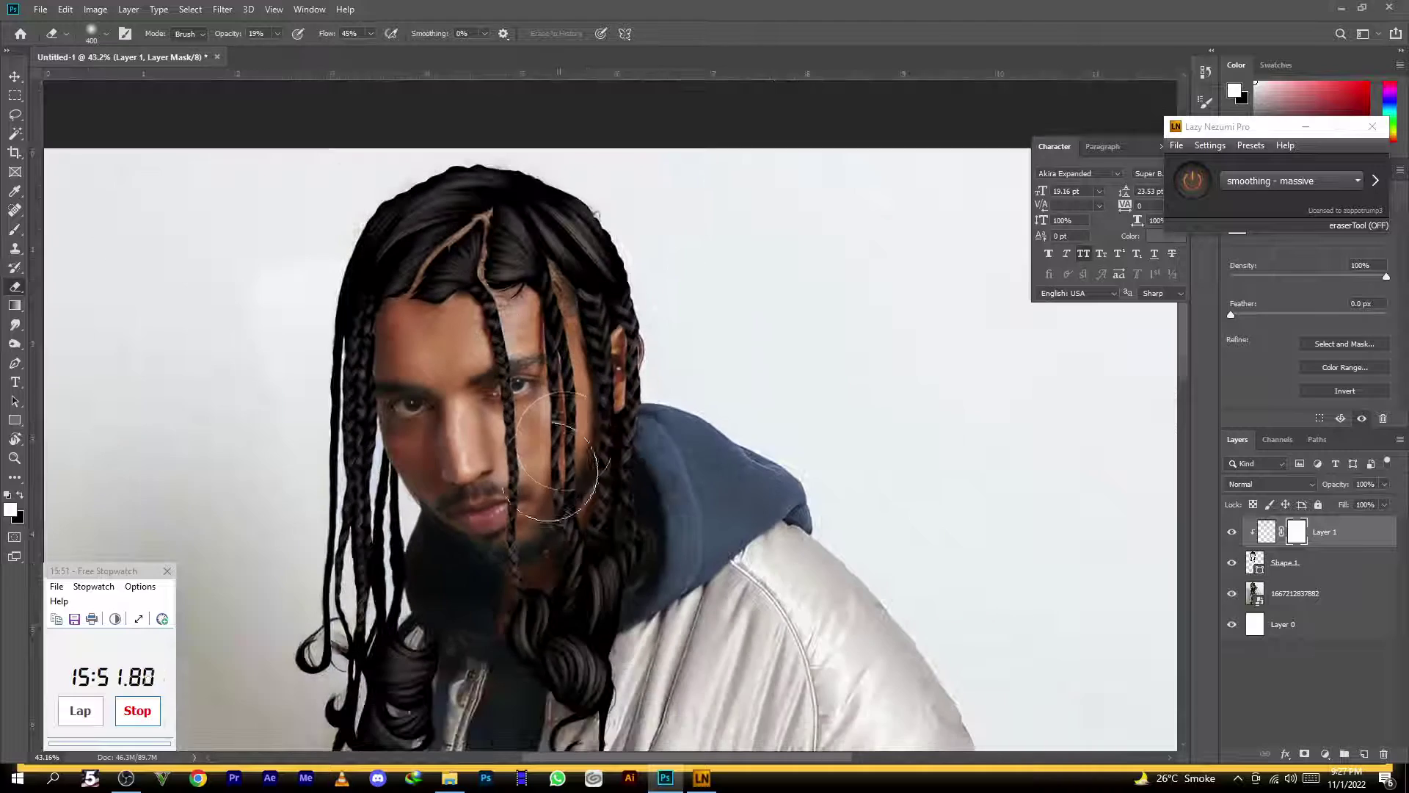
{"action": "scroll", "coordinate": [624, 209], "scroll_direction": "up", "scroll_amount": 3}
{"action": "mouse_move", "coordinate": [569, 314]}
{"action": "left_mouse_down"}
{"action": "mouse_move", "coordinate": [546, 338]}
{"action": "mouse_move", "coordinate": [609, 260]}
{"action": "left_mouse_up"}
{"action": "scroll", "coordinate": [608, 259], "scroll_direction": "down", "scroll_amount": 3}
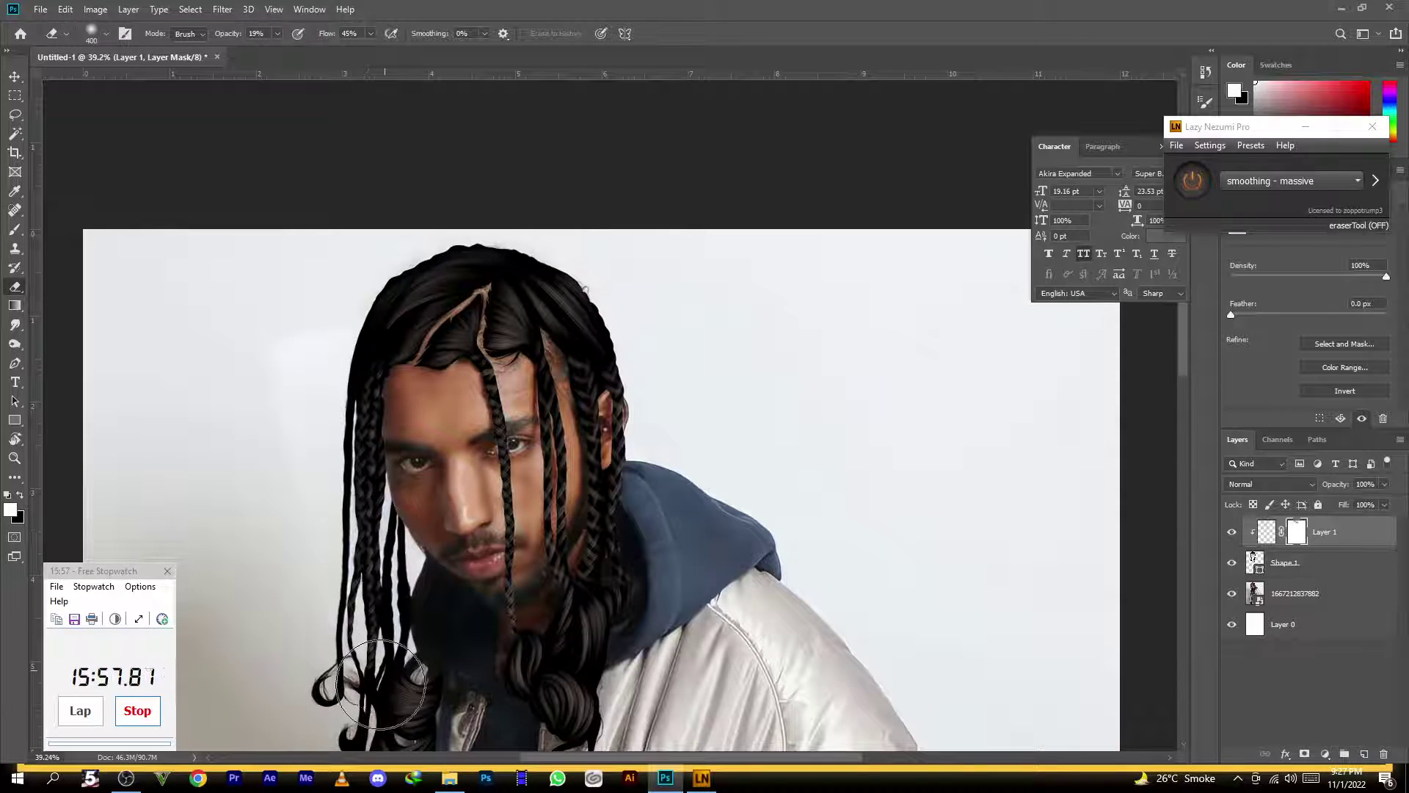
{"action": "scroll", "coordinate": [436, 520], "scroll_direction": "down", "scroll_amount": 2}
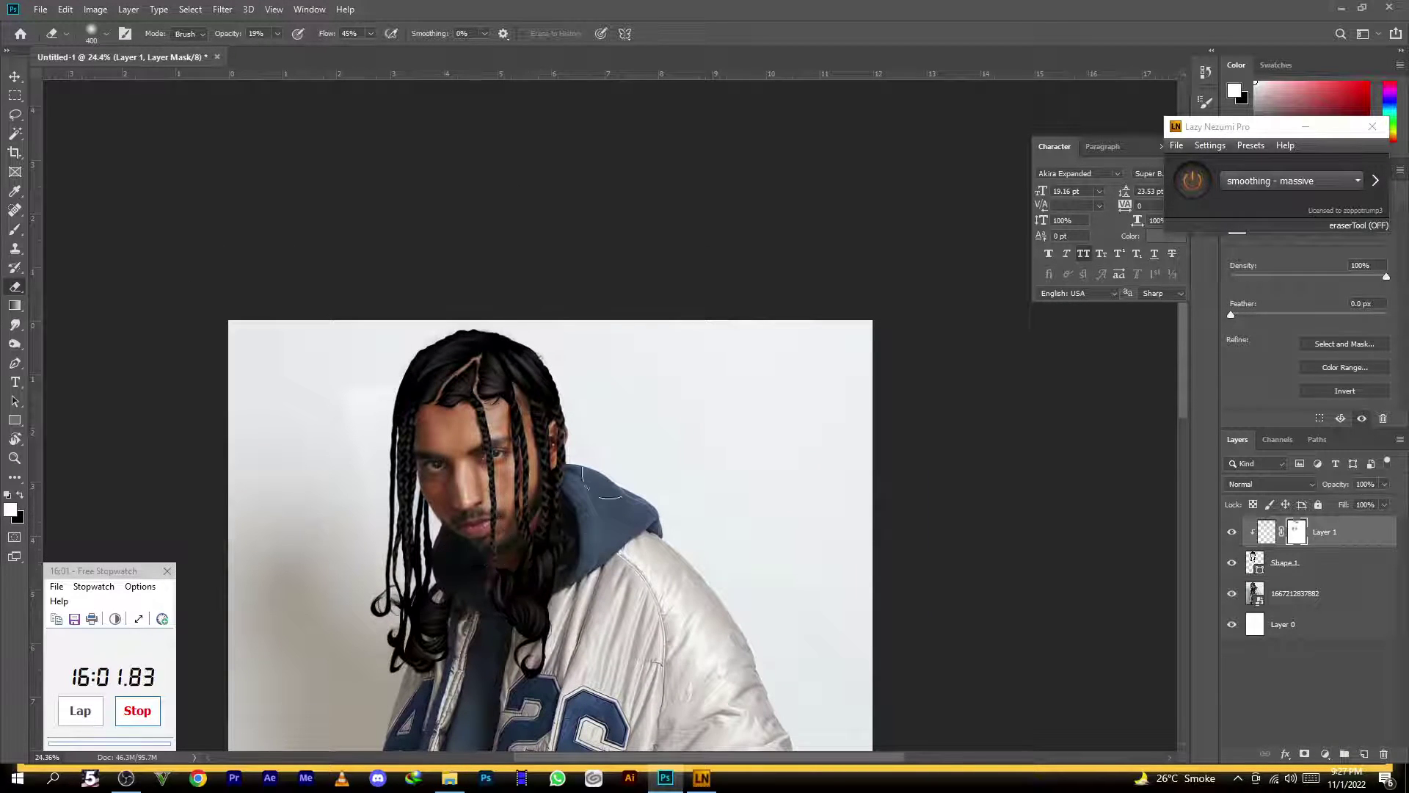
Hide the photo layer to check the painted hair on white, show it again and examine the hair over the face
{"action": "scroll", "coordinate": [509, 530], "scroll_direction": "down", "scroll_amount": 2}
{"action": "left_click", "coordinate": [1232, 593]}
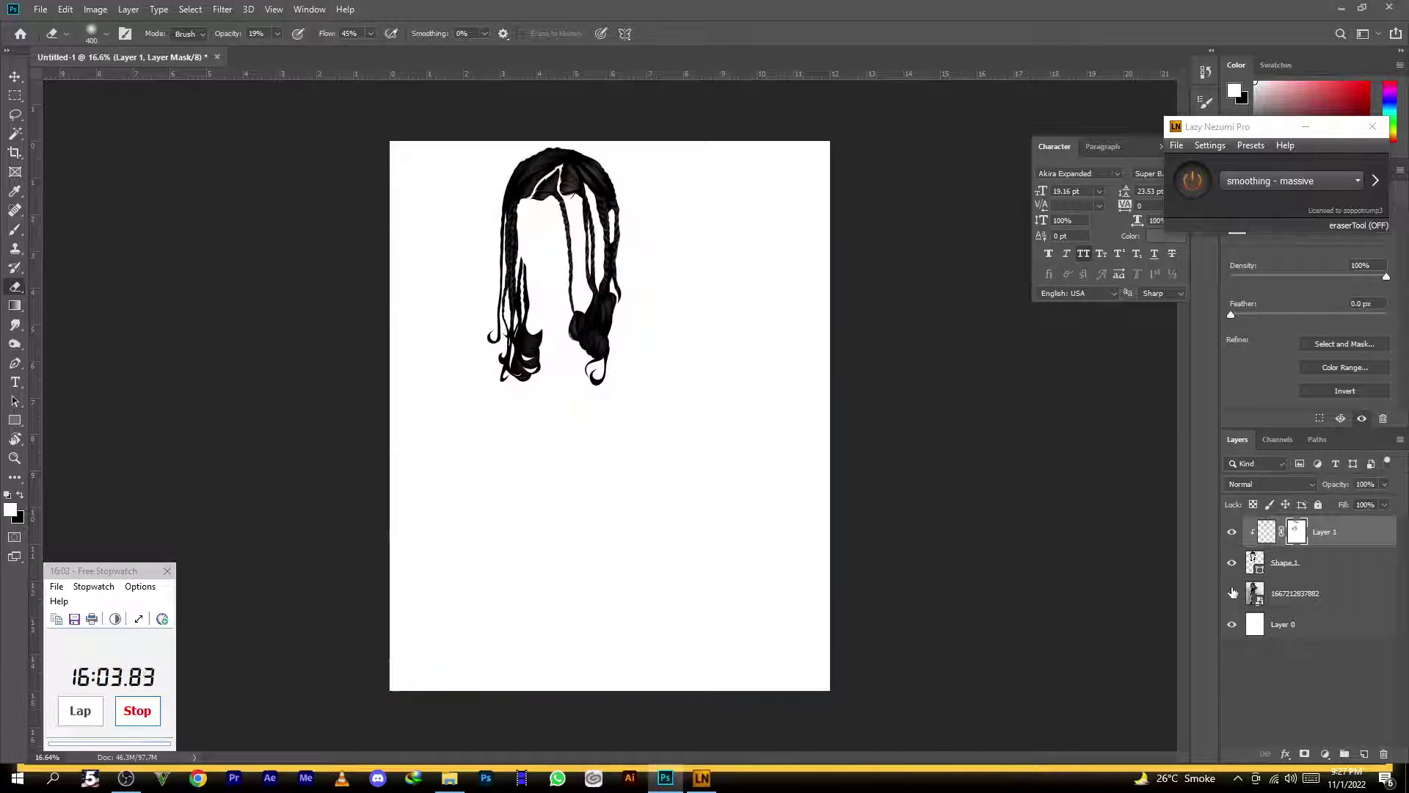
{"action": "left_click", "coordinate": [1232, 593]}
{"action": "scroll", "coordinate": [522, 176], "scroll_direction": "up", "scroll_amount": 8}
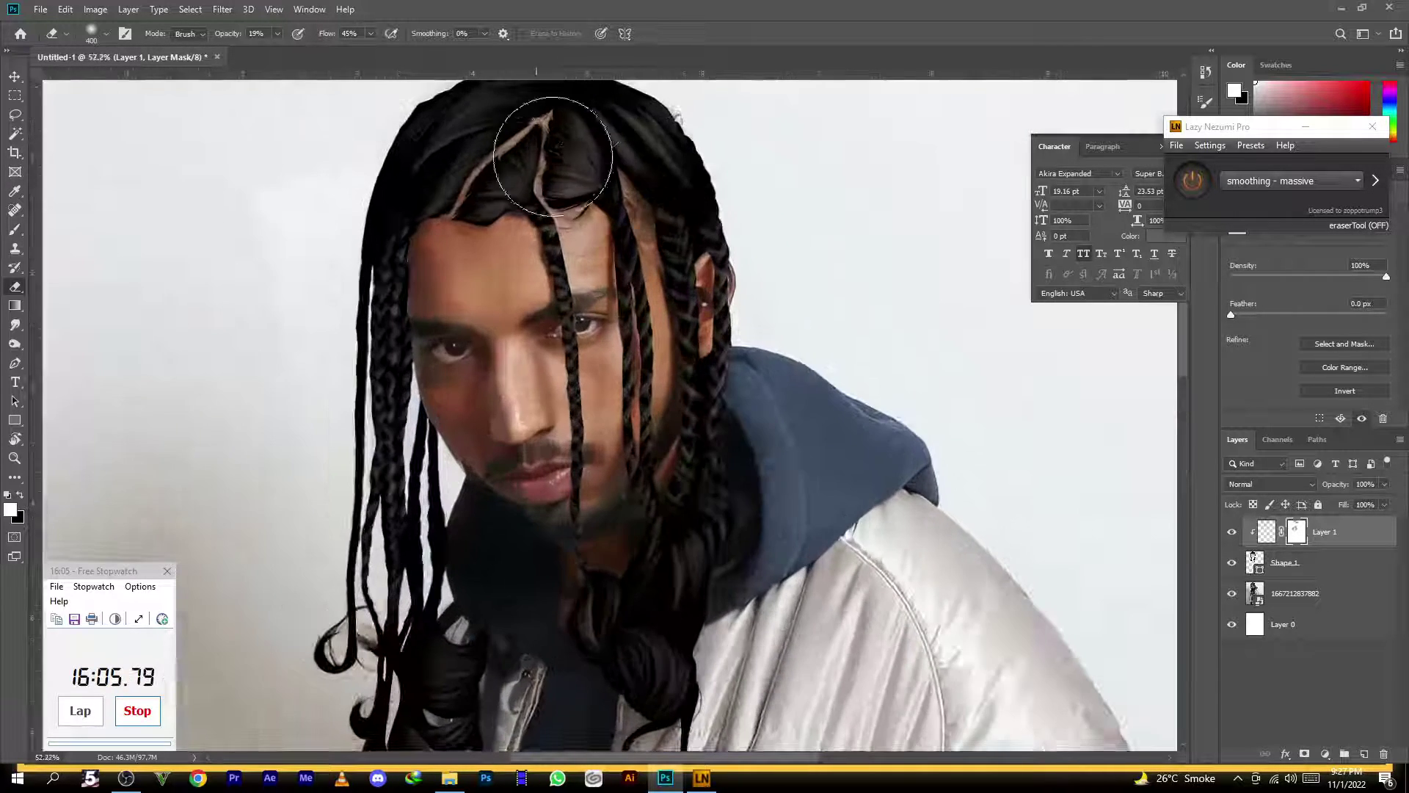
{"action": "scroll", "coordinate": [522, 176], "scroll_direction": "down", "scroll_amount": 2}
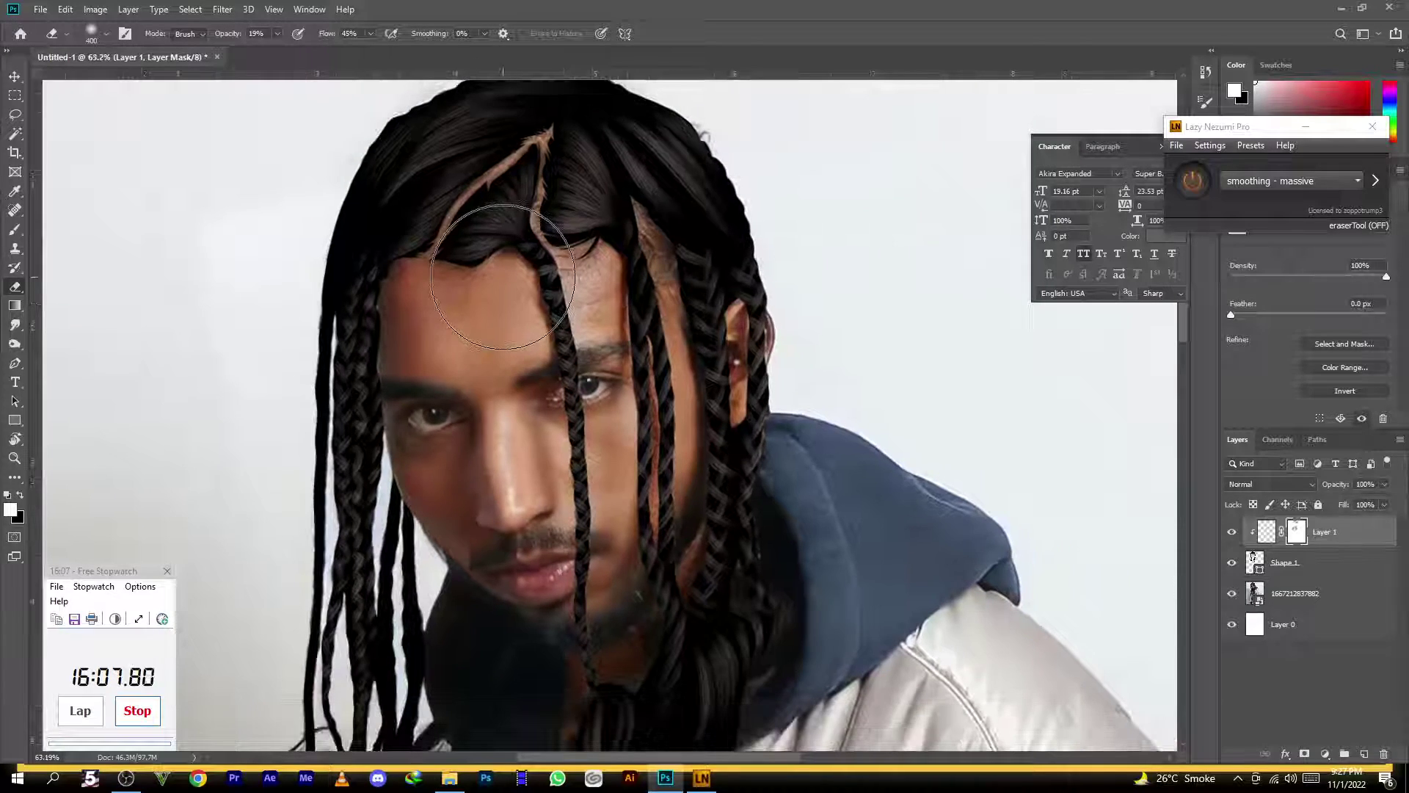
{"action": "scroll", "coordinate": [504, 277], "scroll_direction": "down", "scroll_amount": 6}
{"action": "scroll", "coordinate": [439, 286], "scroll_direction": "up", "scroll_amount": 6}
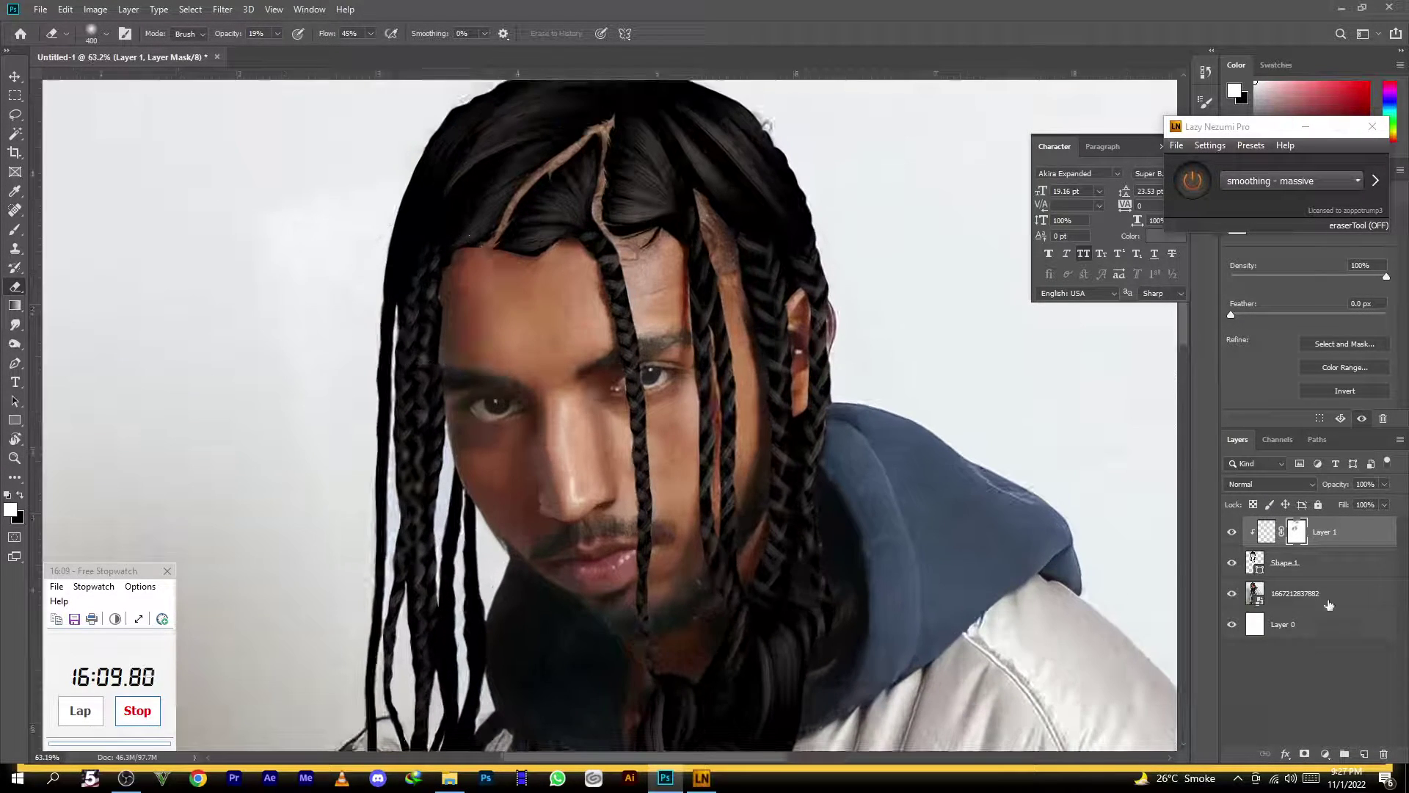
{"action": "left_click", "coordinate": [1314, 600]}
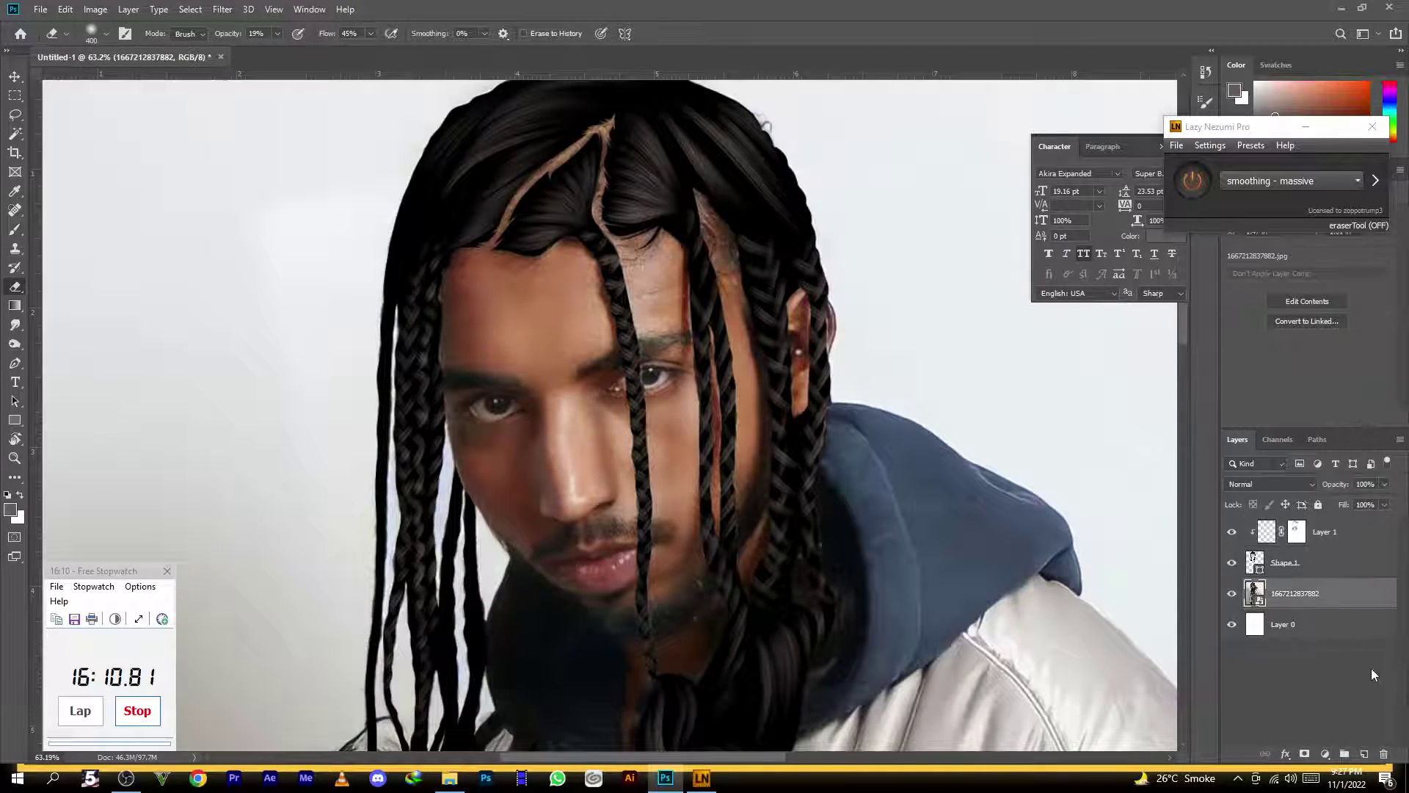
{"action": "left_click", "coordinate": [1365, 754]}
{"action": "key", "text": "p"}
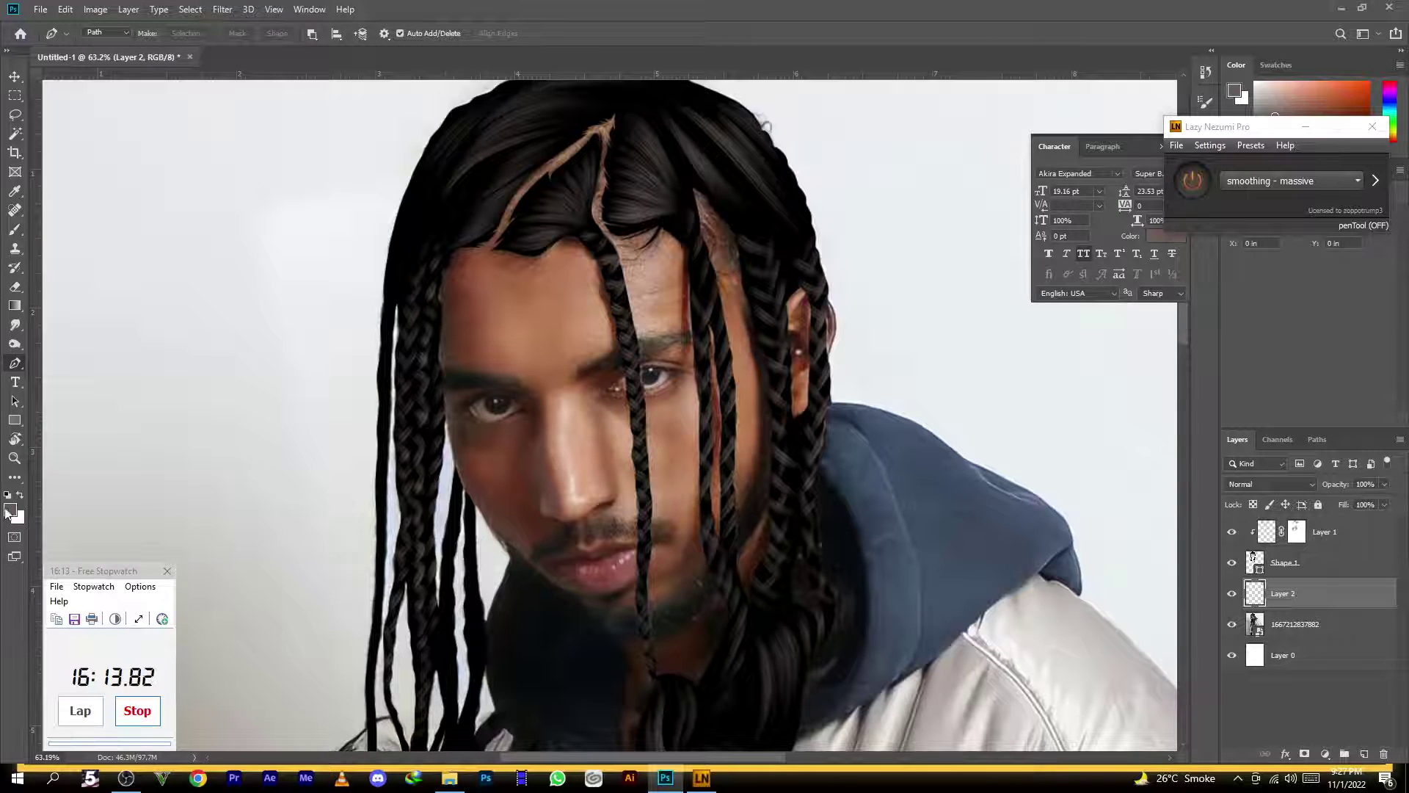
Reset the colours to black and white and trace the upper edge of the eyebrow crossed by the thin braid with the Pen tool
{"action": "left_click", "coordinate": [7, 496]}
{"action": "scroll", "coordinate": [541, 331], "scroll_direction": "up", "scroll_amount": 15}
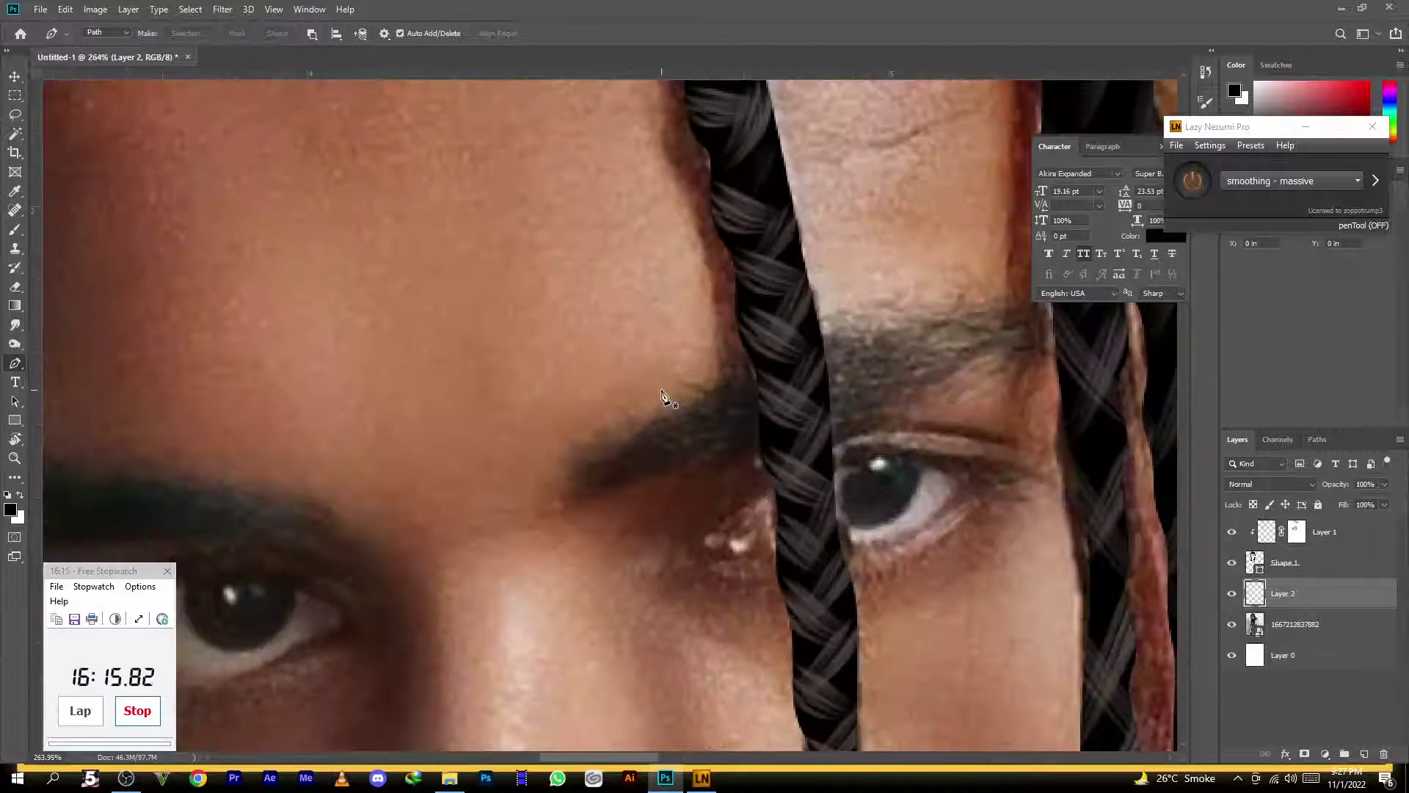
{"action": "left_click", "coordinate": [573, 502]}
{"action": "left_click_drag", "start_coordinate": [585, 453], "coordinate": [604, 440]}
{"action": "left_click_drag", "start_coordinate": [586, 490], "coordinate": [602, 455]}
{"action": "left_click_drag", "start_coordinate": [686, 403], "coordinate": [538, 509]}
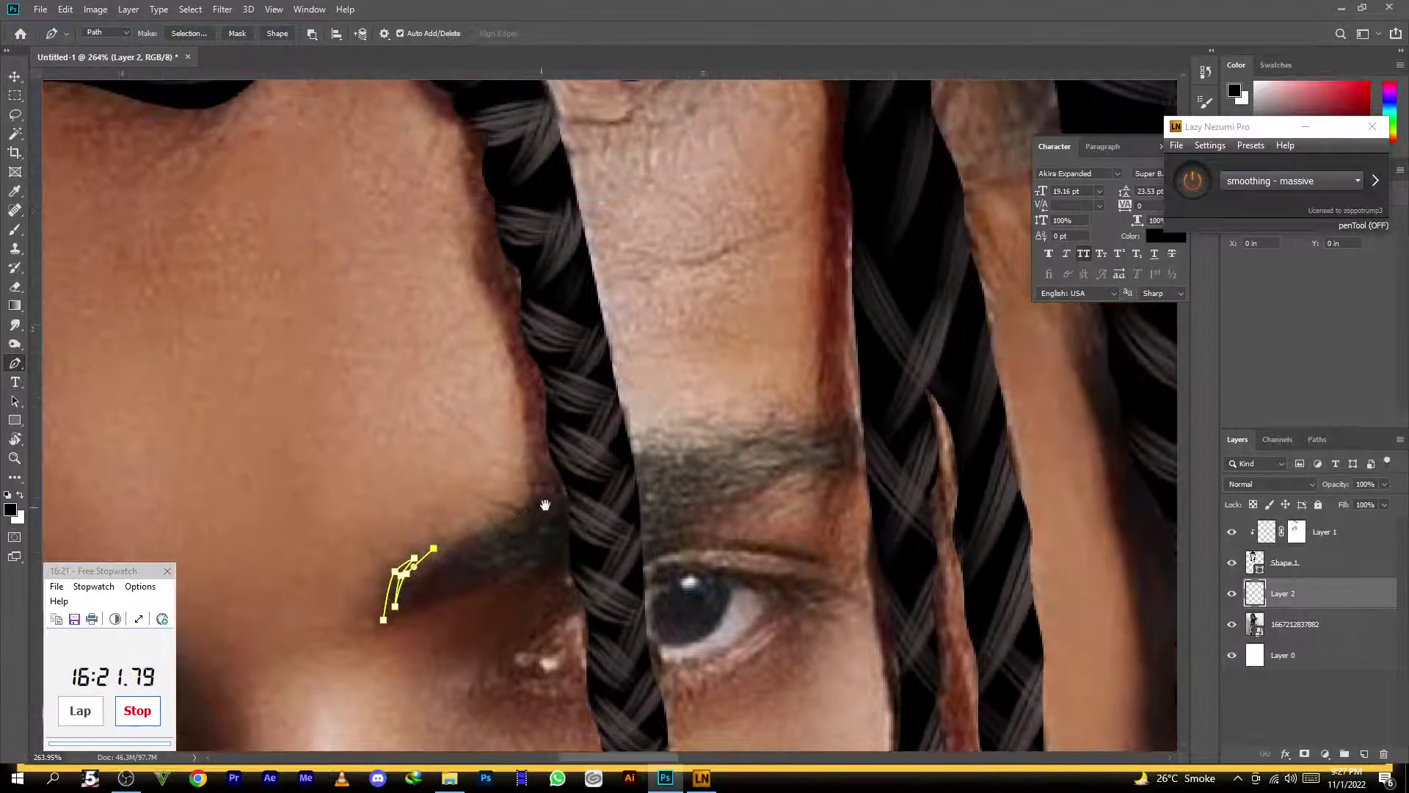
{"action": "left_click_drag", "start_coordinate": [649, 452], "coordinate": [705, 431]}
{"action": "left_click_drag", "start_coordinate": [881, 451], "coordinate": [1020, 486]}
{"action": "left_click", "coordinate": [880, 450], "text": "alt"}
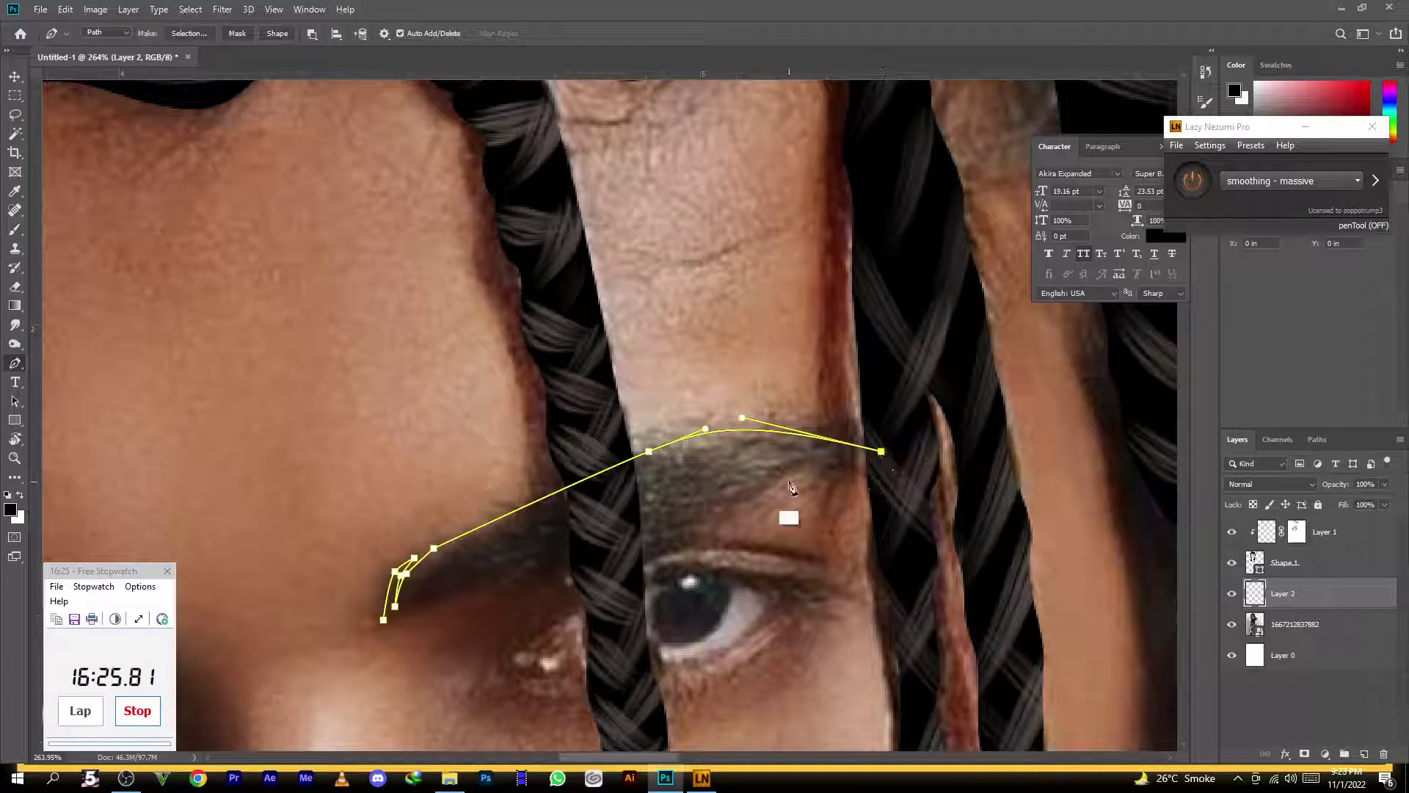
Close the eyebrow path along its lower edge with jagged hair tips at the inner end and add a thin wisp at its tail
{"action": "left_click_drag", "start_coordinate": [759, 488], "coordinate": [693, 526]}
{"action": "left_click_drag", "start_coordinate": [545, 571], "coordinate": [438, 579]}
{"action": "left_click", "coordinate": [443, 601]}
{"action": "left_click", "coordinate": [462, 582]}
{"action": "left_click", "coordinate": [400, 618]}
{"action": "left_click", "coordinate": [428, 591], "text": "alt"}
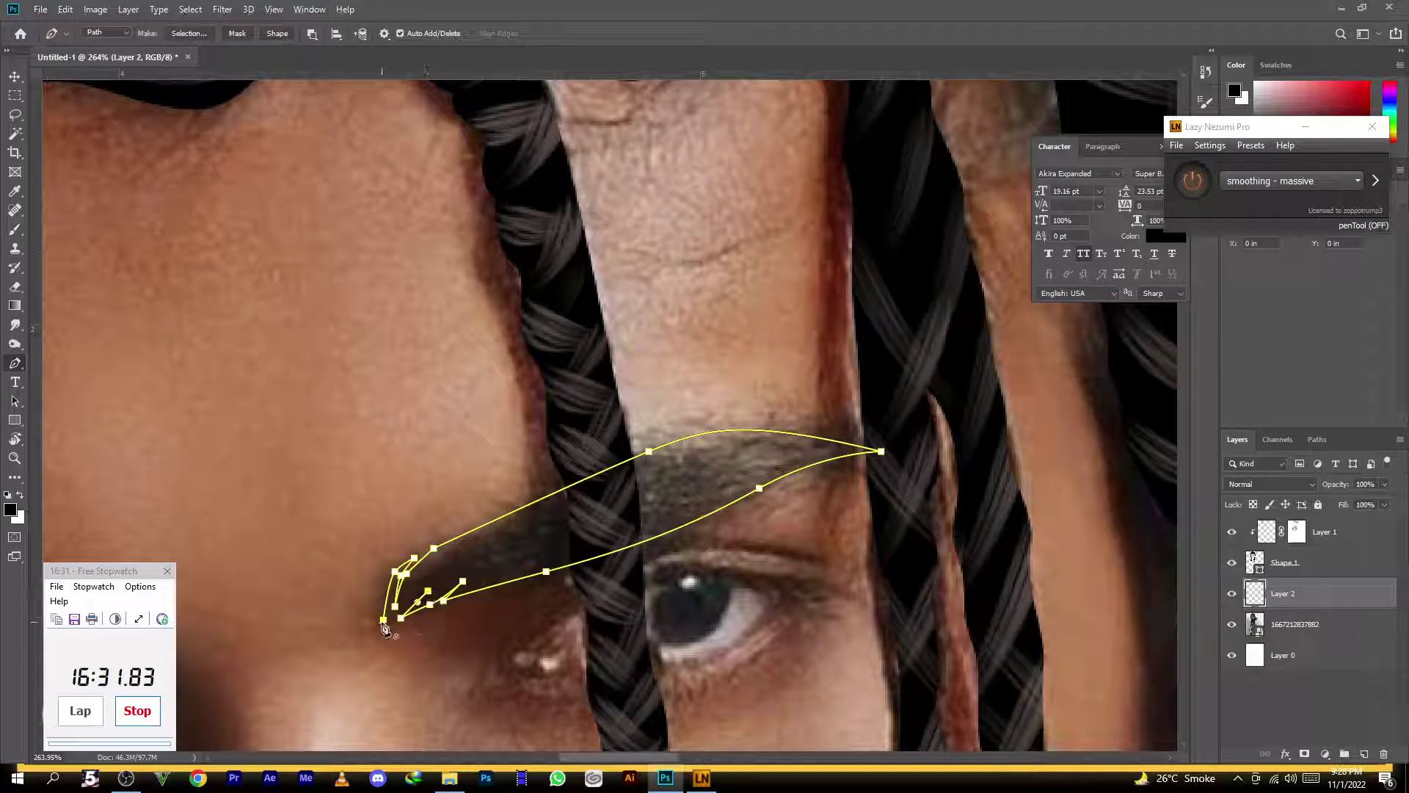
{"action": "left_click", "coordinate": [383, 621]}
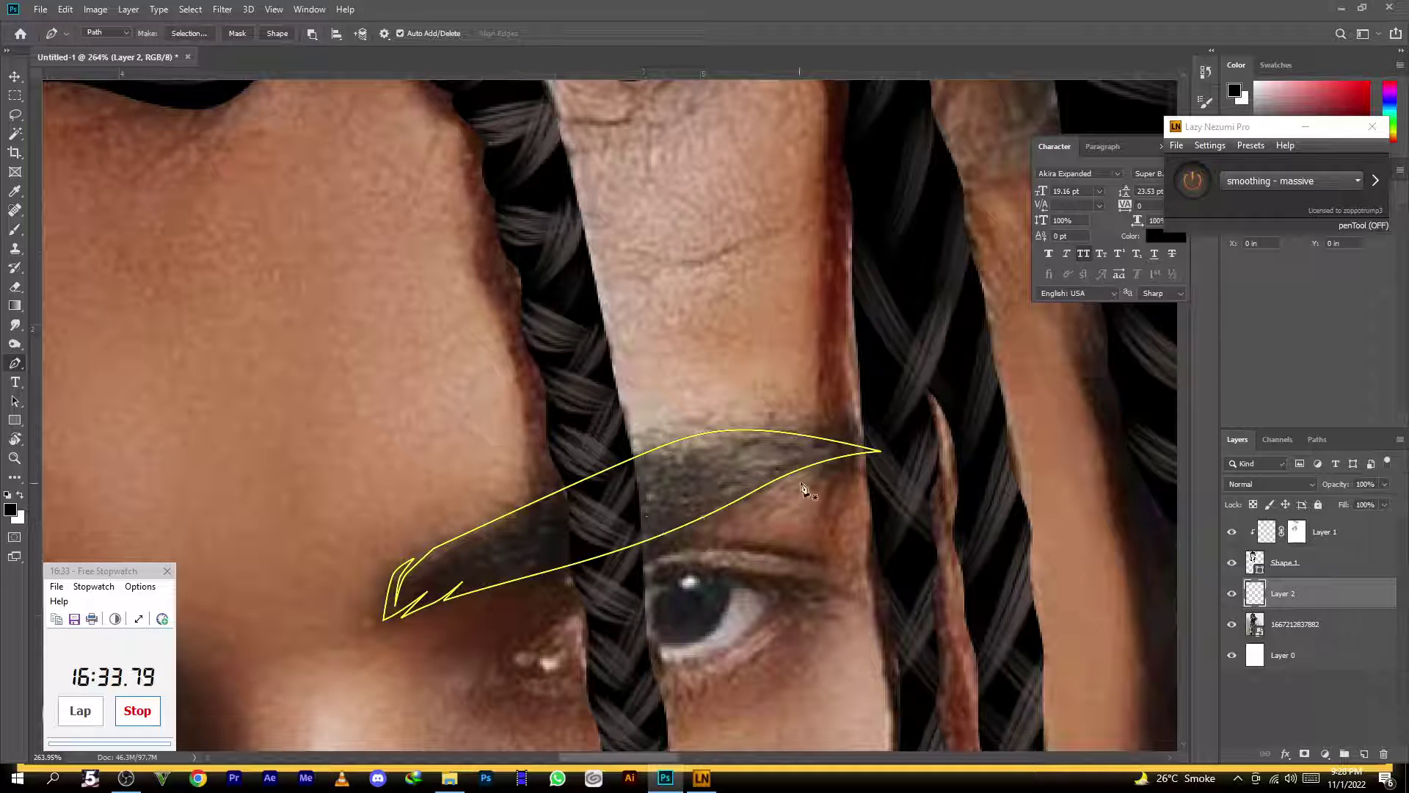
{"action": "left_click_drag", "start_coordinate": [891, 454], "coordinate": [813, 467]}
{"action": "left_click", "coordinate": [919, 463]}
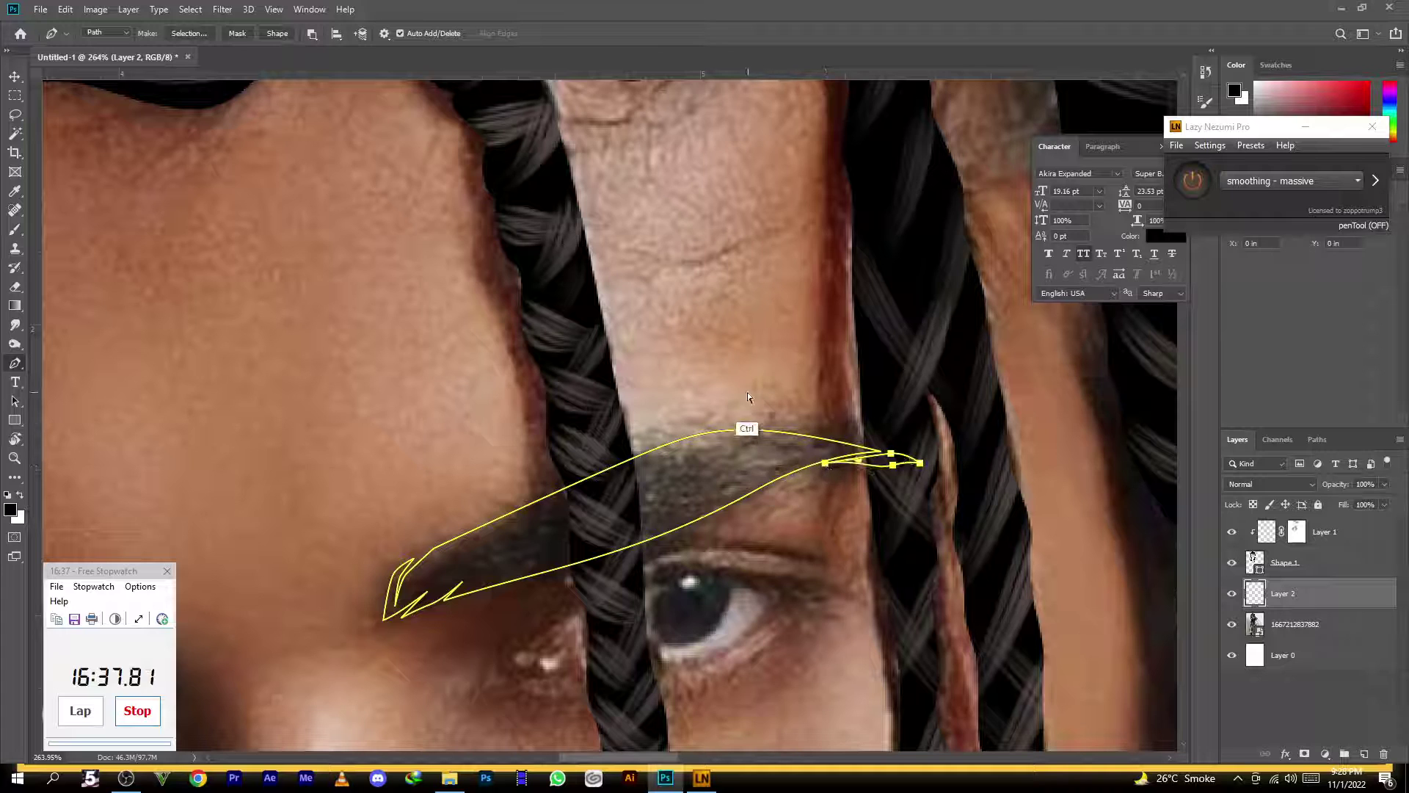
Trace the eyelid crease above the eye crossed by the braid as a thin closed curve
{"action": "scroll", "coordinate": [679, 497], "scroll_direction": "down", "scroll_amount": 3}
{"action": "left_click", "coordinate": [568, 586]}
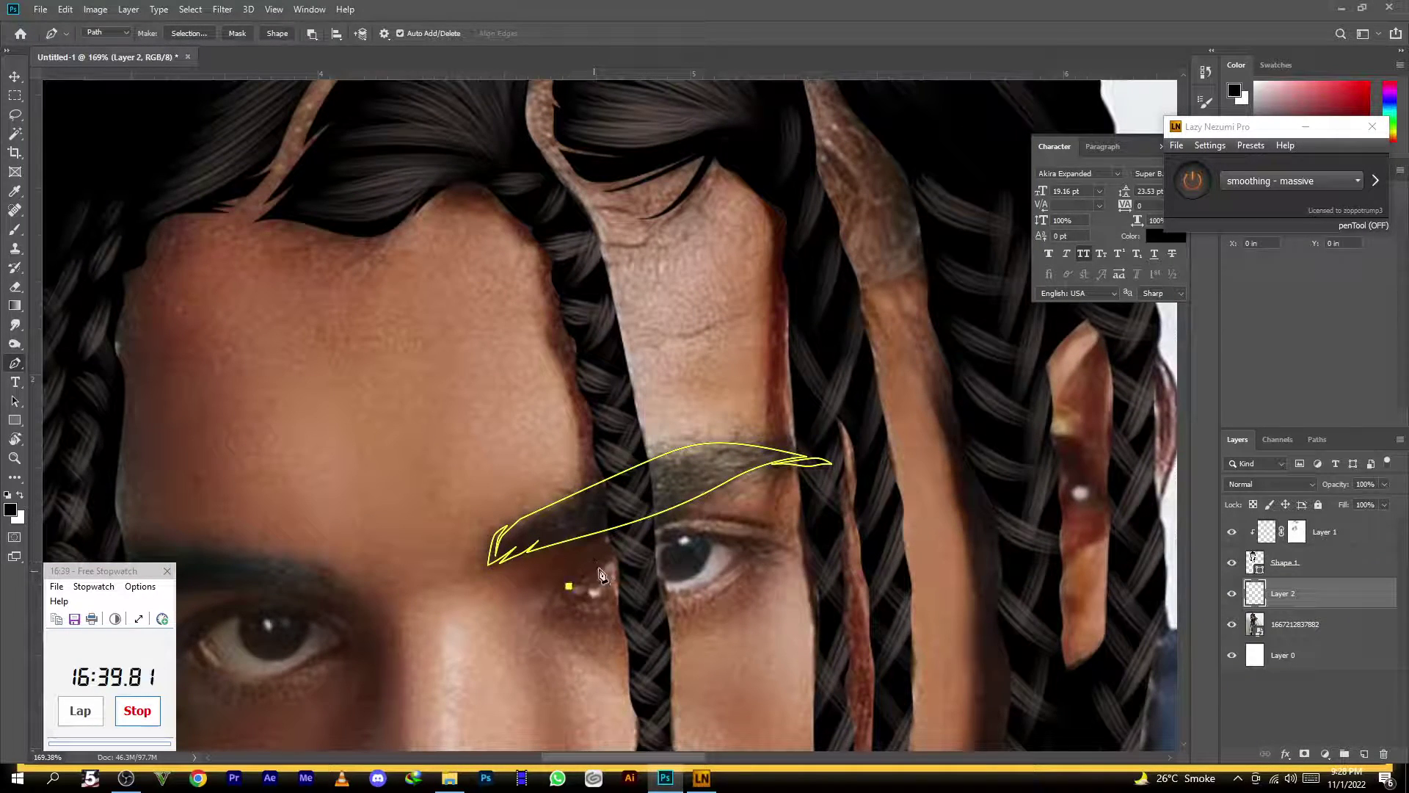
{"action": "left_click_drag", "start_coordinate": [770, 530], "coordinate": [902, 574]}
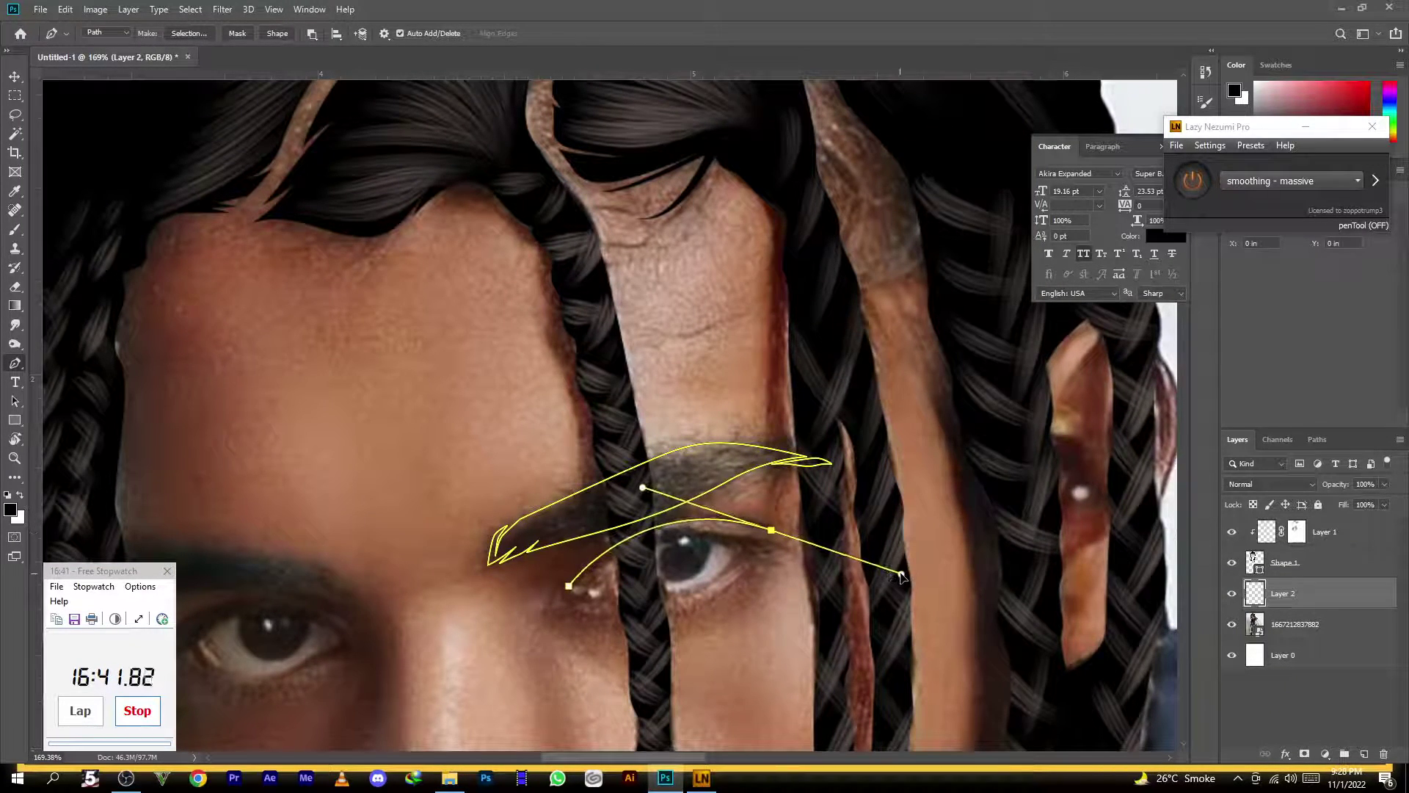
{"action": "left_click", "coordinate": [770, 530], "text": "alt"}
{"action": "left_click_drag", "start_coordinate": [568, 586], "coordinate": [478, 702]}
{"action": "left_click", "coordinate": [570, 593], "text": "alt"}
Trace the same eye's upper lash line and continue around the inner corner along the lower lid
{"action": "left_click_drag", "start_coordinate": [700, 528], "coordinate": [765, 541]}
{"action": "key", "text": "ctrl+z"}
{"action": "left_click", "coordinate": [786, 544]}
{"action": "left_click_drag", "start_coordinate": [741, 547], "coordinate": [730, 546]}
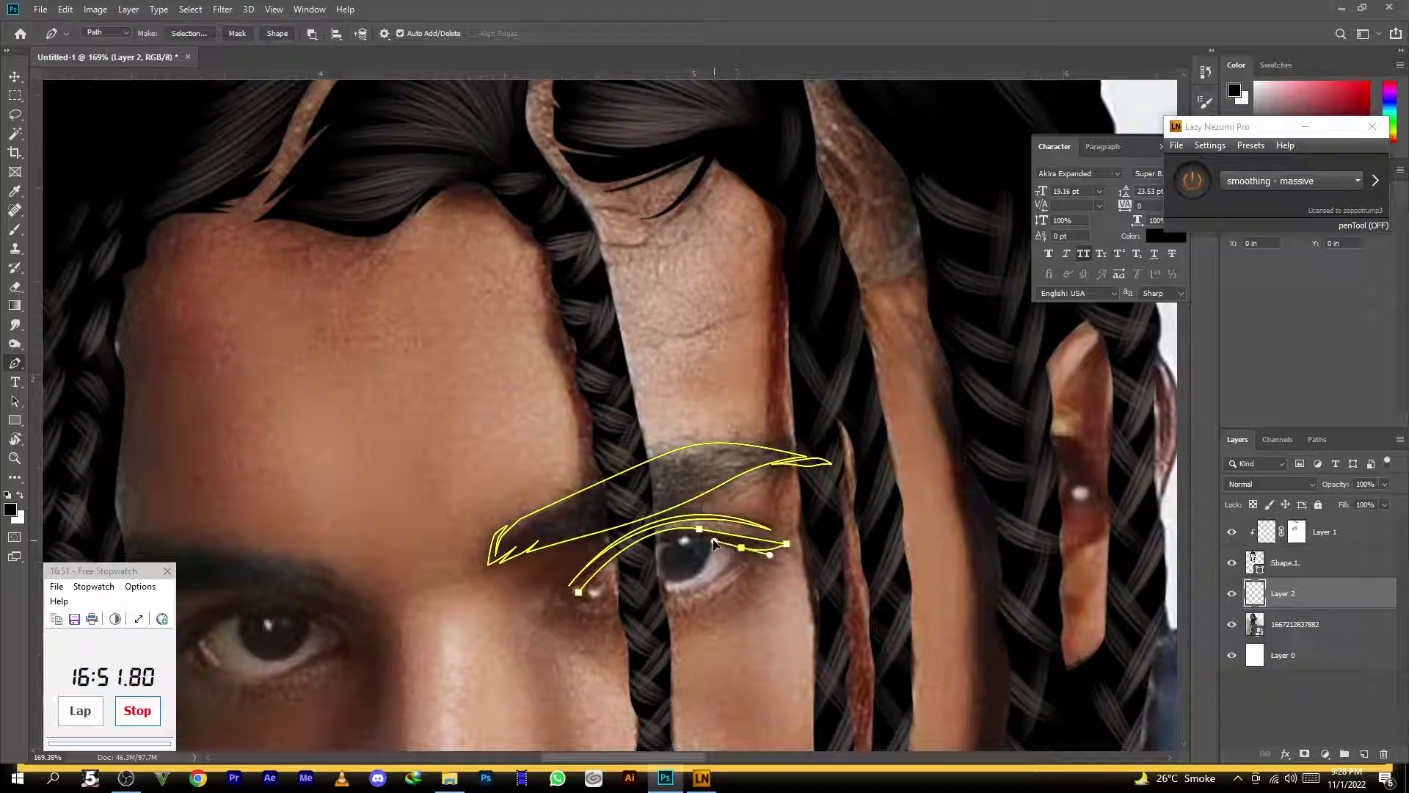
{"action": "left_click_drag", "start_coordinate": [580, 591], "coordinate": [522, 673]}
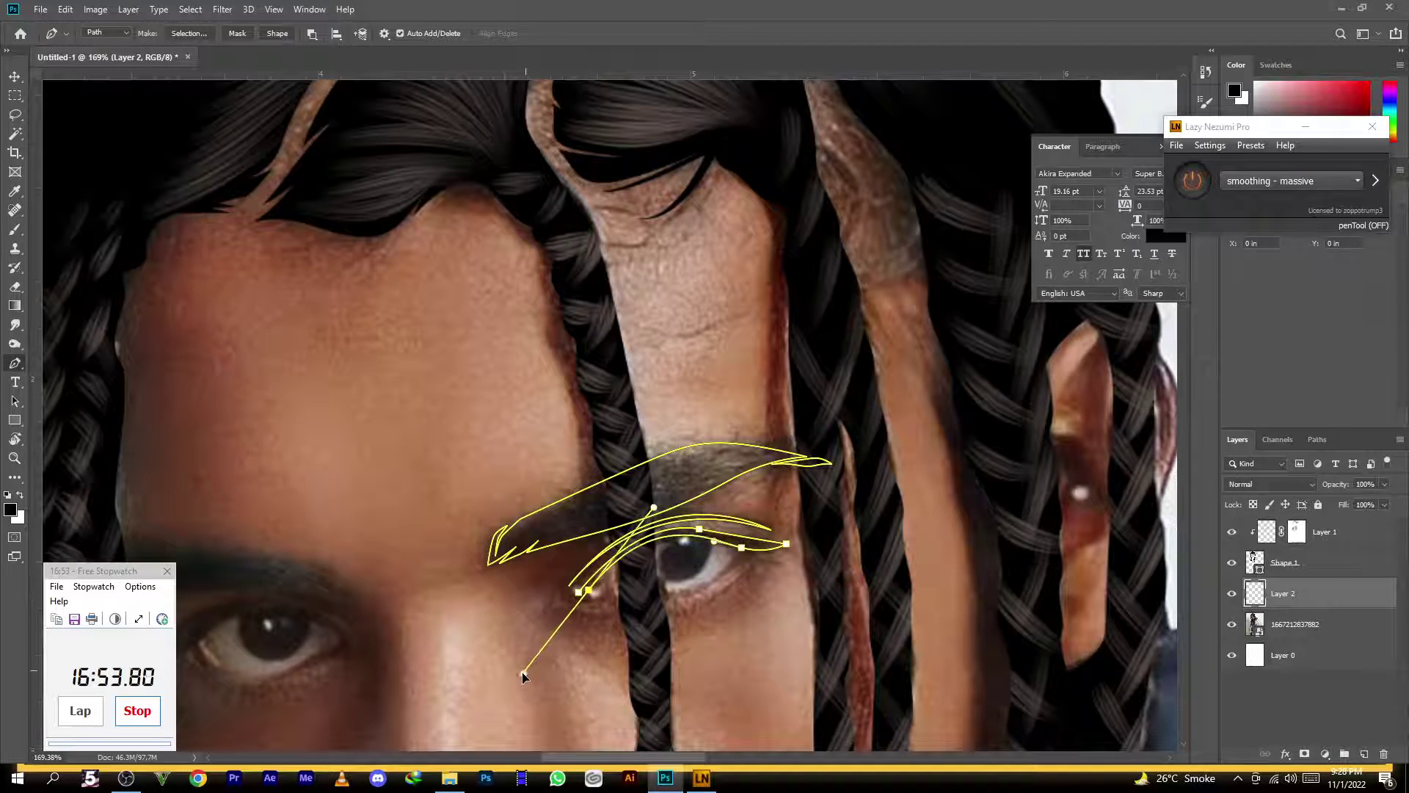
{"action": "left_click", "coordinate": [586, 591], "text": "alt"}
{"action": "left_click_drag", "start_coordinate": [595, 601], "coordinate": [607, 599]}
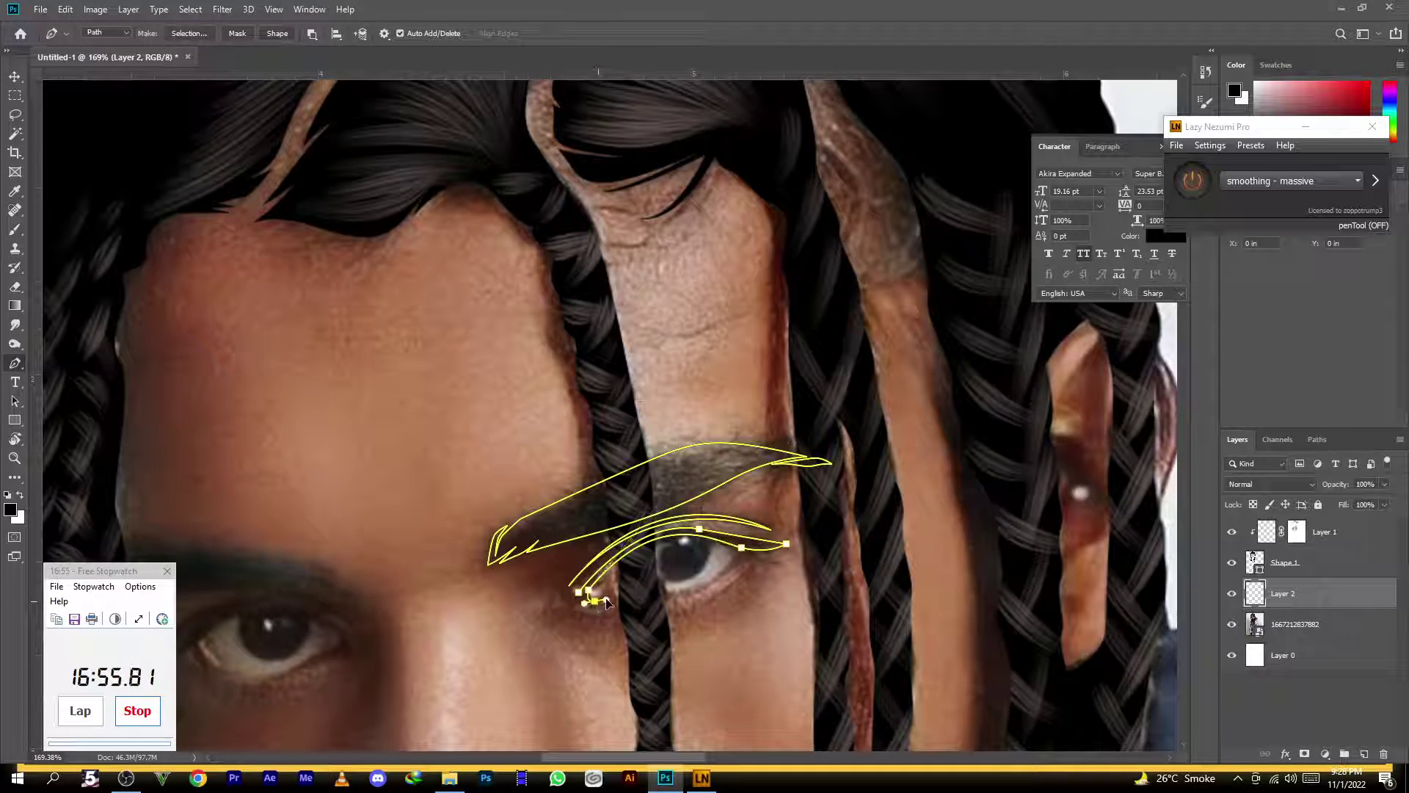
{"action": "left_click_drag", "start_coordinate": [696, 586], "coordinate": [732, 573]}
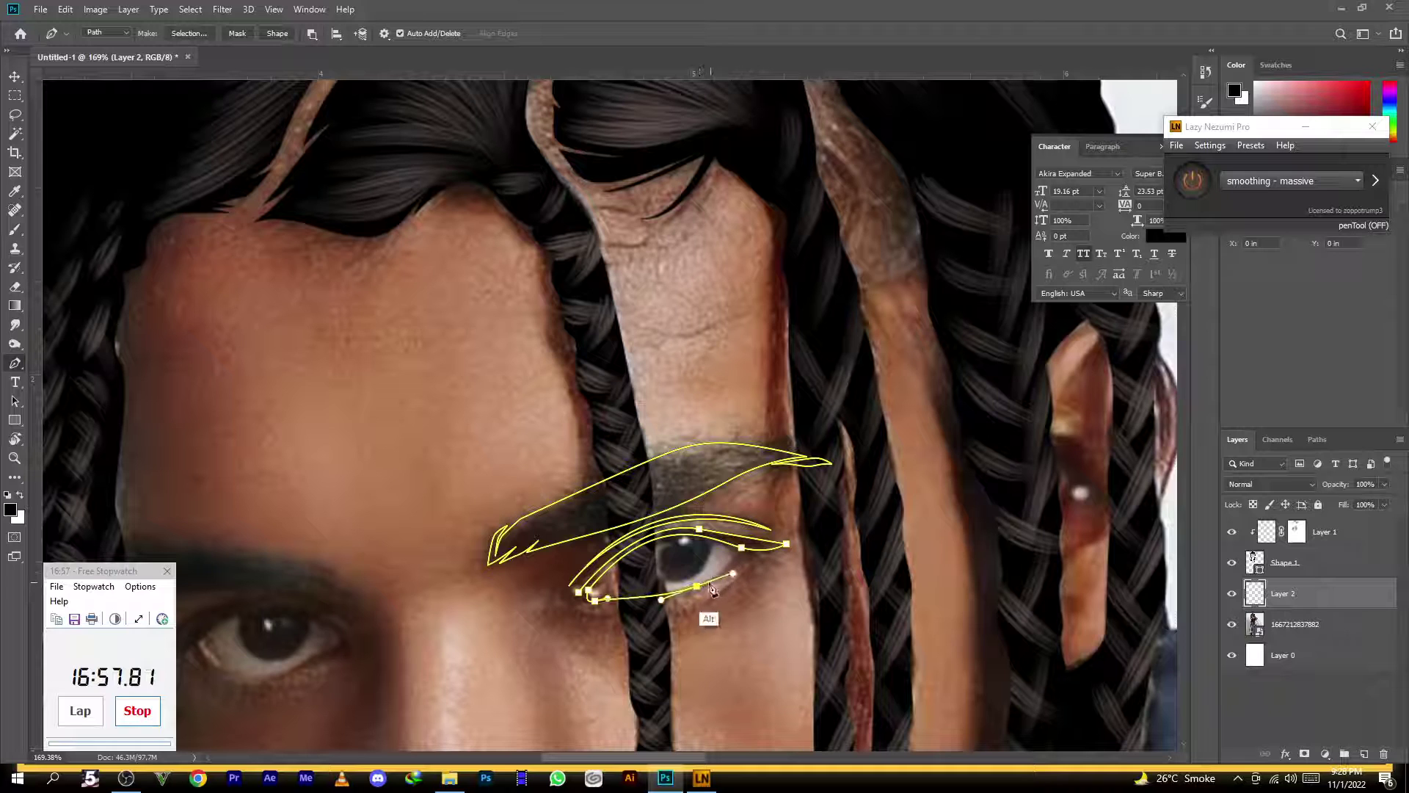
{"action": "left_click", "coordinate": [696, 586], "text": "alt"}
{"action": "left_click_drag", "start_coordinate": [618, 611], "coordinate": [535, 591]}
Trace the iris of the eye crossed by the braid as a closed path below the upper lid
{"action": "left_click", "coordinate": [654, 482]}
{"action": "left_click_drag", "start_coordinate": [755, 549], "coordinate": [823, 535]}
{"action": "left_click", "coordinate": [807, 458]}
{"action": "left_click_drag", "start_coordinate": [654, 480], "coordinate": [565, 534]}
Trace the outer corner of the same eye's lower lid and a thin lash line curving beneath it
{"action": "left_click", "coordinate": [886, 478]}
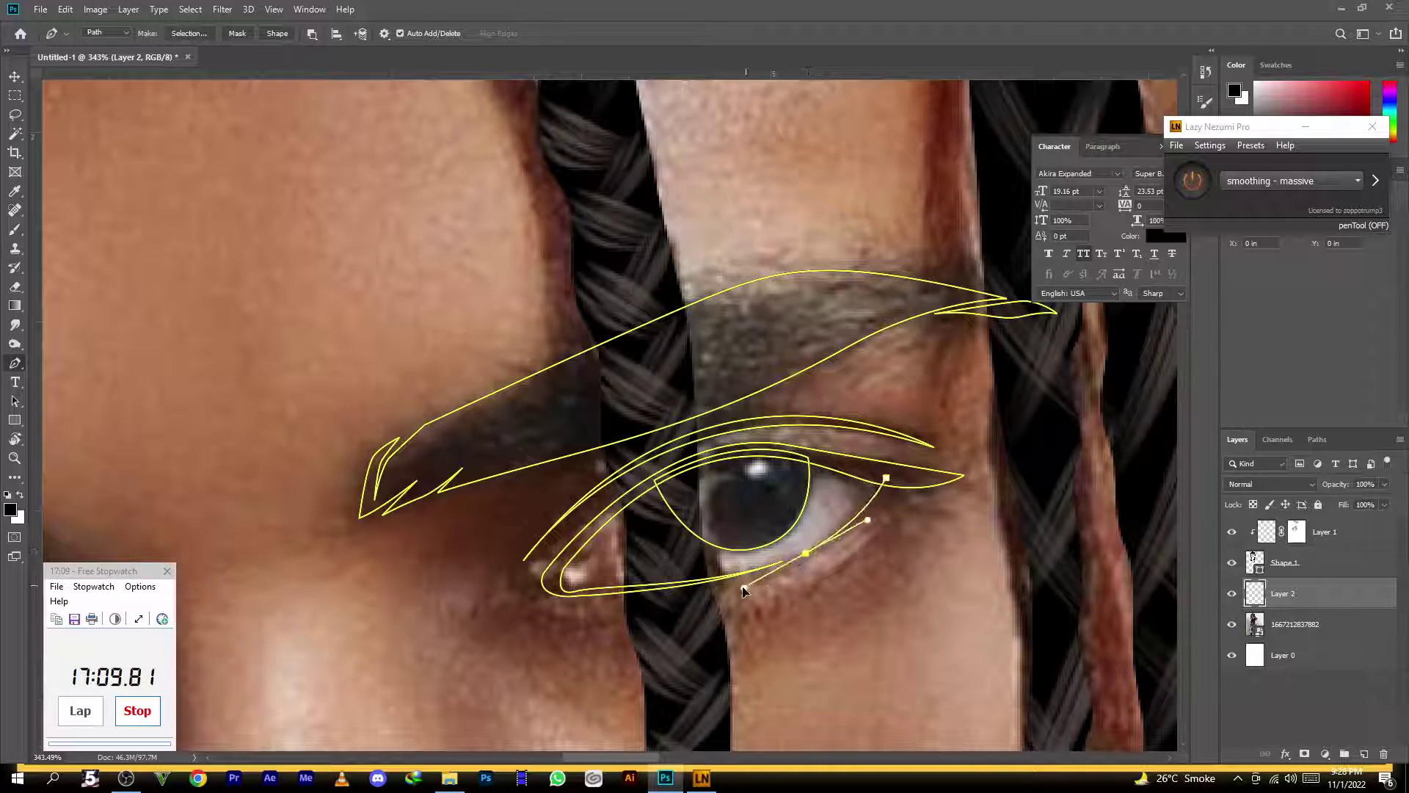
{"action": "left_click_drag", "start_coordinate": [806, 553], "coordinate": [866, 521]}
{"action": "left_click_drag", "start_coordinate": [899, 475], "coordinate": [874, 465]}
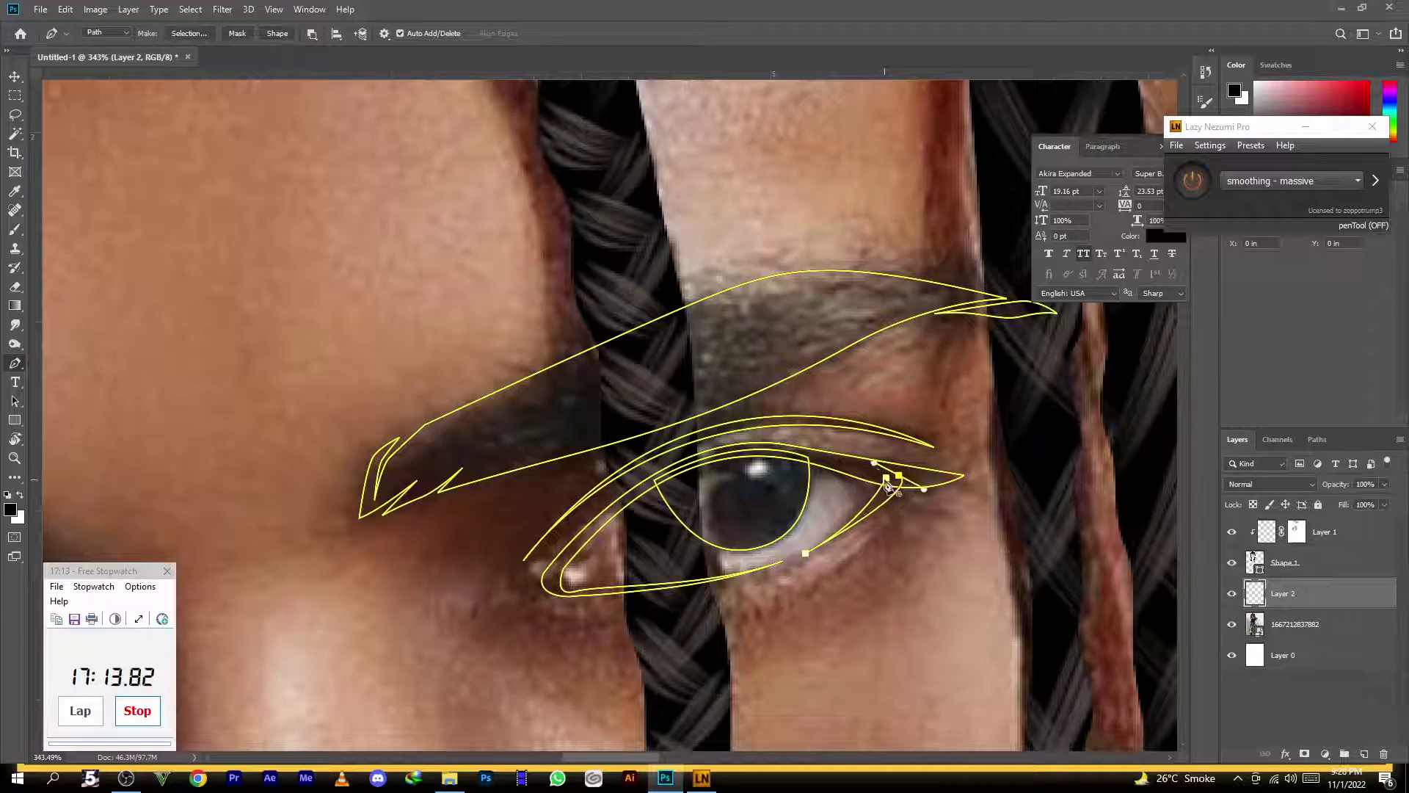
{"action": "left_click_drag", "start_coordinate": [692, 598], "coordinate": [511, 637]}
{"action": "left_click", "coordinate": [693, 600], "text": "alt"}
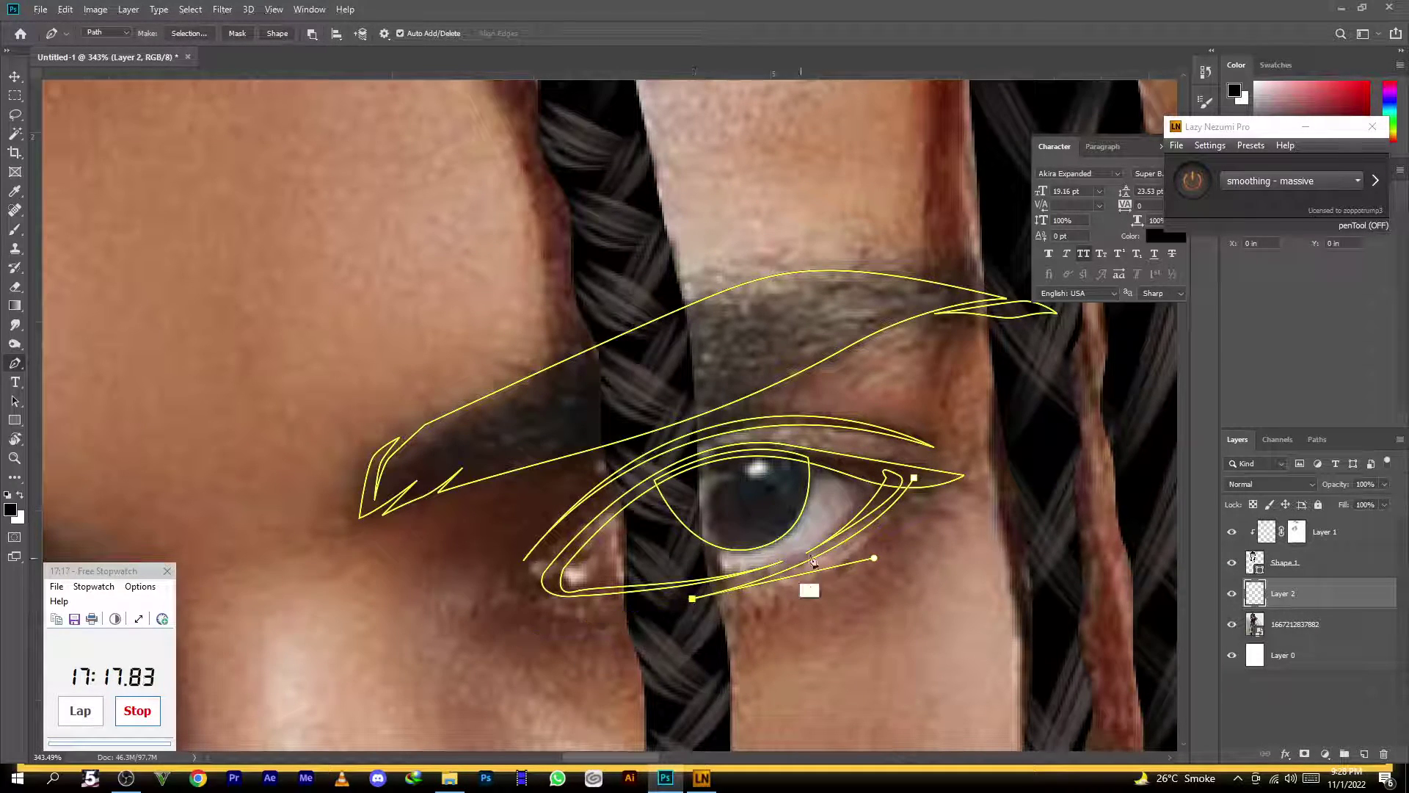
{"action": "left_click_drag", "start_coordinate": [924, 476], "coordinate": [991, 372]}
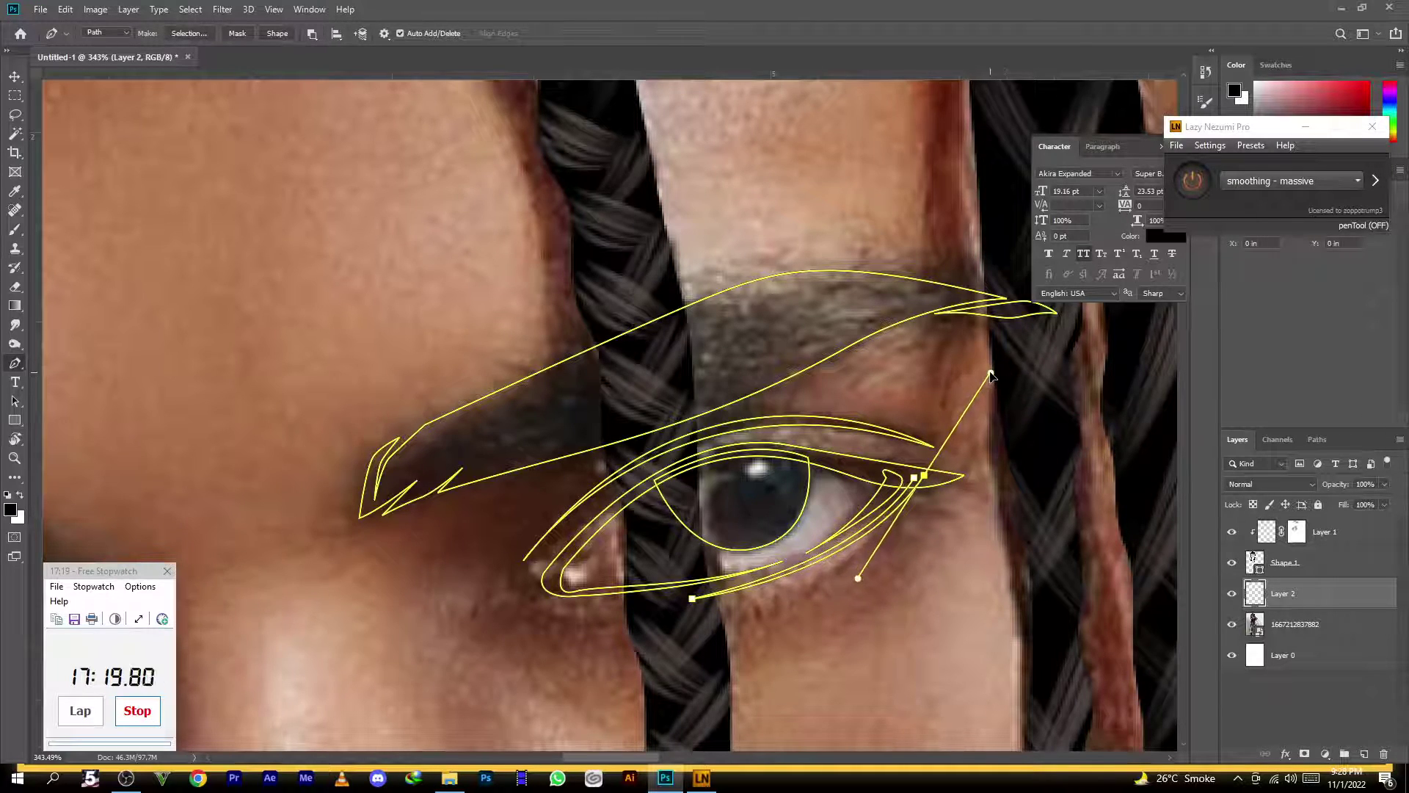
{"action": "left_click", "coordinate": [916, 480], "text": "alt"}
Trace the other eyebrow as a closed path with jagged hair tips at the end nearest the nose
{"action": "left_click_drag", "start_coordinate": [814, 533], "coordinate": [744, 549]}
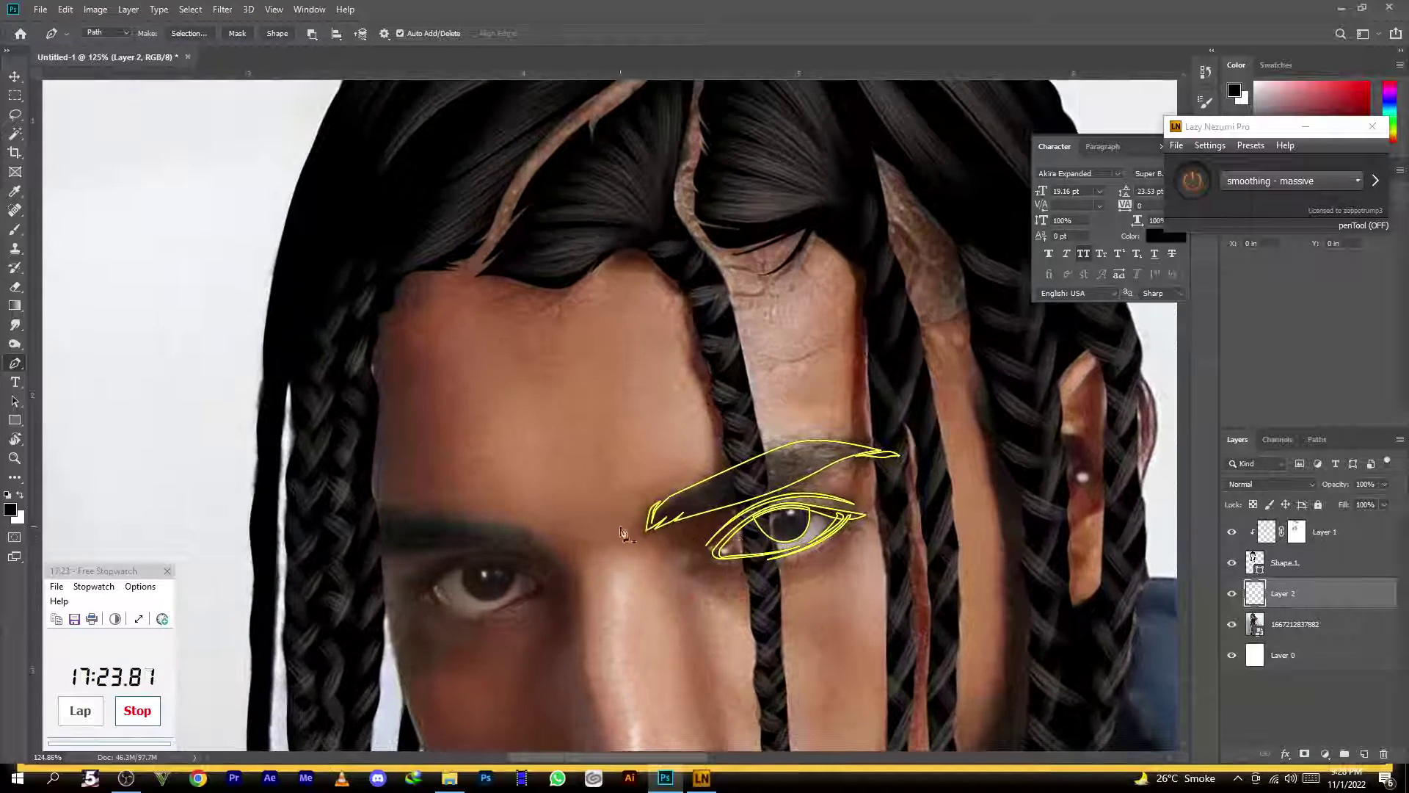
{"action": "scroll", "coordinate": [452, 566], "scroll_direction": "up", "scroll_amount": 3}
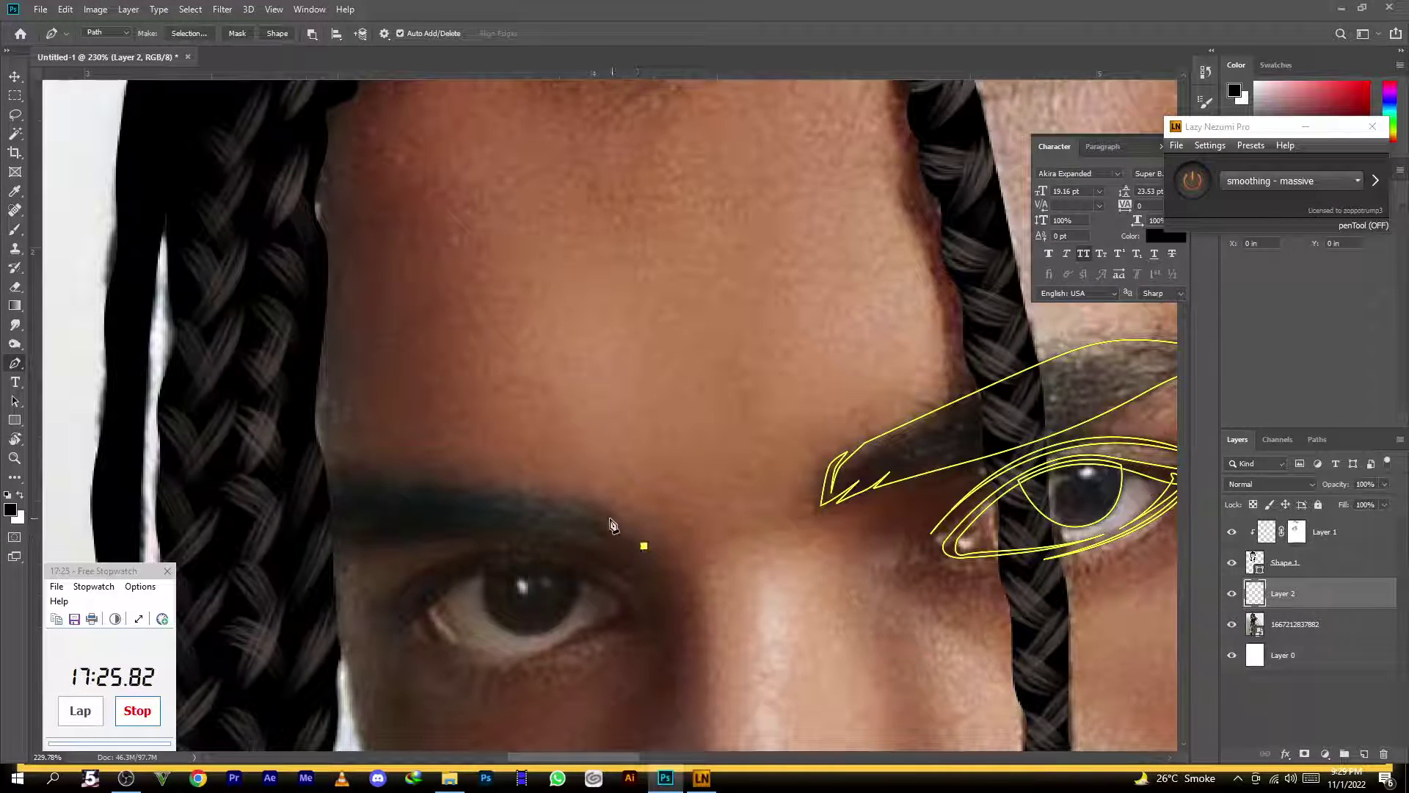
{"action": "left_click_drag", "start_coordinate": [596, 510], "coordinate": [585, 511]}
{"action": "left_click_drag", "start_coordinate": [353, 470], "coordinate": [299, 467]}
{"action": "left_click", "coordinate": [275, 542]}
{"action": "left_click", "coordinate": [303, 572]}
{"action": "left_click_drag", "start_coordinate": [426, 541], "coordinate": [549, 535]}
{"action": "left_click", "coordinate": [568, 538]}
{"action": "left_click", "coordinate": [606, 554]}
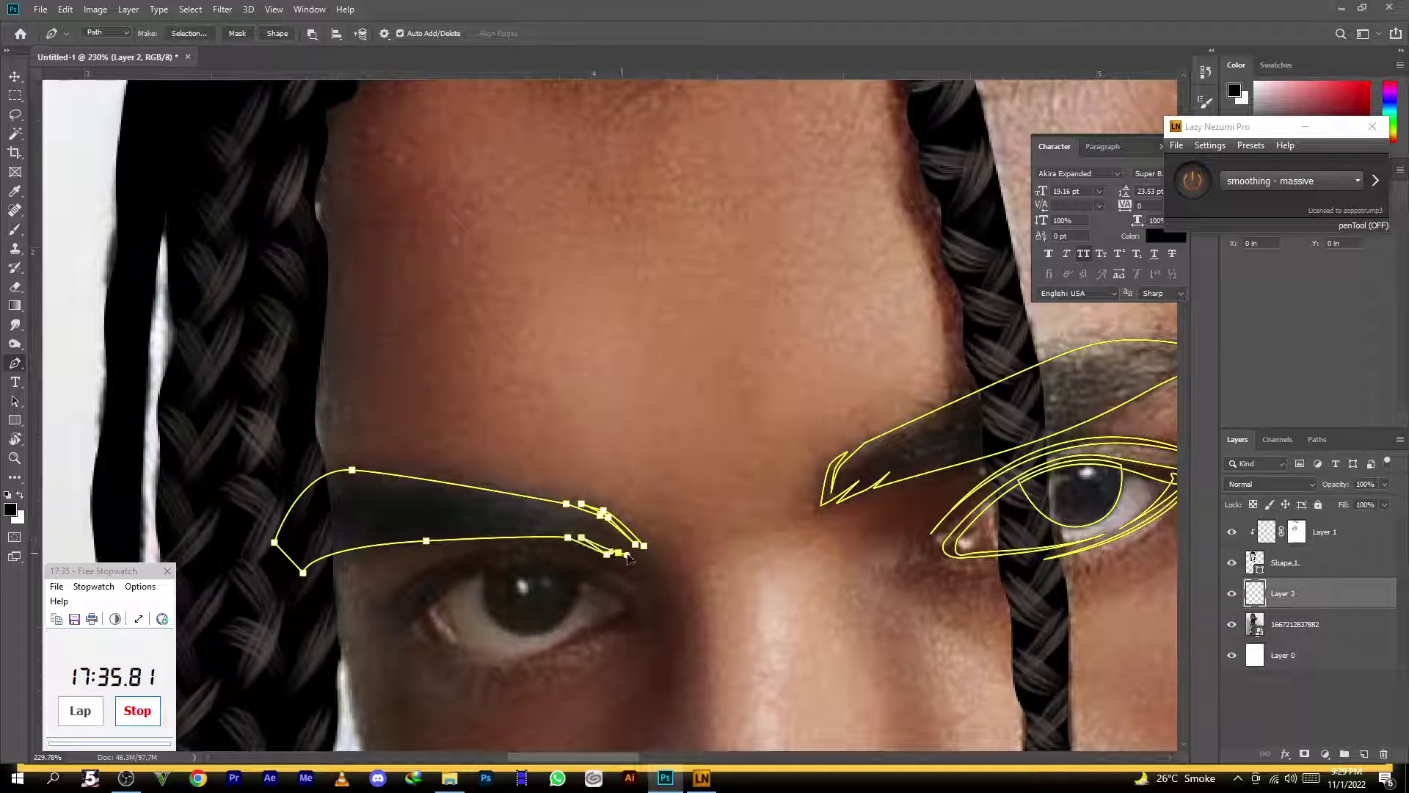
{"action": "left_click", "coordinate": [641, 554]}
{"action": "left_click", "coordinate": [608, 543]}
{"action": "left_click", "coordinate": [637, 596], "text": "ctrl"}
Trace the eyelid crease above the unobstructed eye as a thin closed curve
{"action": "left_click", "coordinate": [385, 608]}
{"action": "left_click_drag", "start_coordinate": [634, 590], "coordinate": [805, 694]}
{"action": "left_click", "coordinate": [635, 591], "text": "alt"}
{"action": "left_click_drag", "start_coordinate": [635, 592], "coordinate": [712, 430]}
{"action": "left_click_drag", "start_coordinate": [474, 443], "coordinate": [384, 548]}
{"action": "left_click", "coordinate": [475, 443], "text": "alt"}
{"action": "left_click", "coordinate": [463, 446]}
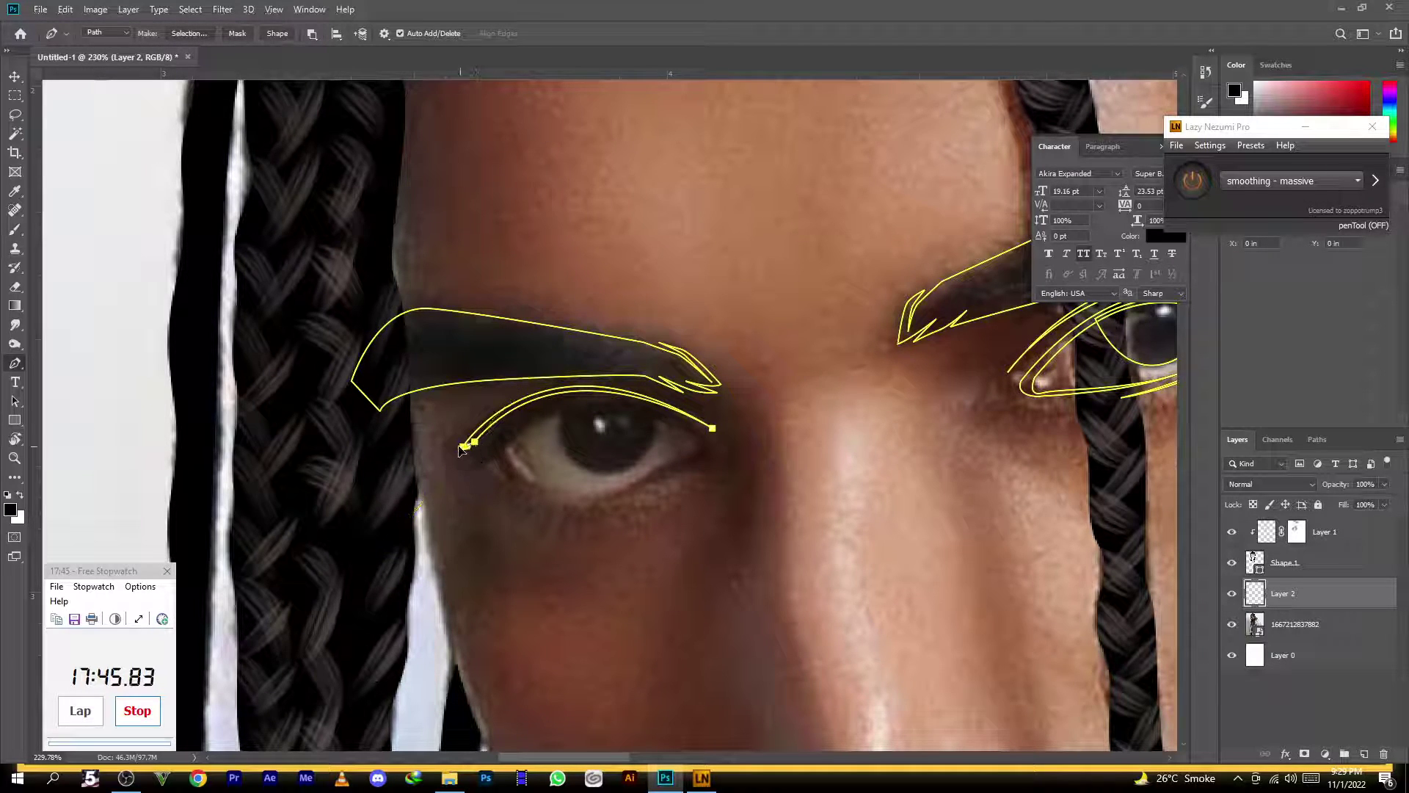
{"action": "left_click", "coordinate": [449, 474], "text": "ctrl"}
Trace the unobstructed eye's upper lash line as a closed band hooking down at both corners
{"action": "left_click_drag", "start_coordinate": [704, 436], "coordinate": [868, 539]}
{"action": "left_click", "coordinate": [704, 436], "text": "alt"}
{"action": "left_click_drag", "start_coordinate": [703, 466], "coordinate": [679, 473]}
{"action": "left_click", "coordinate": [704, 467], "text": "alt"}
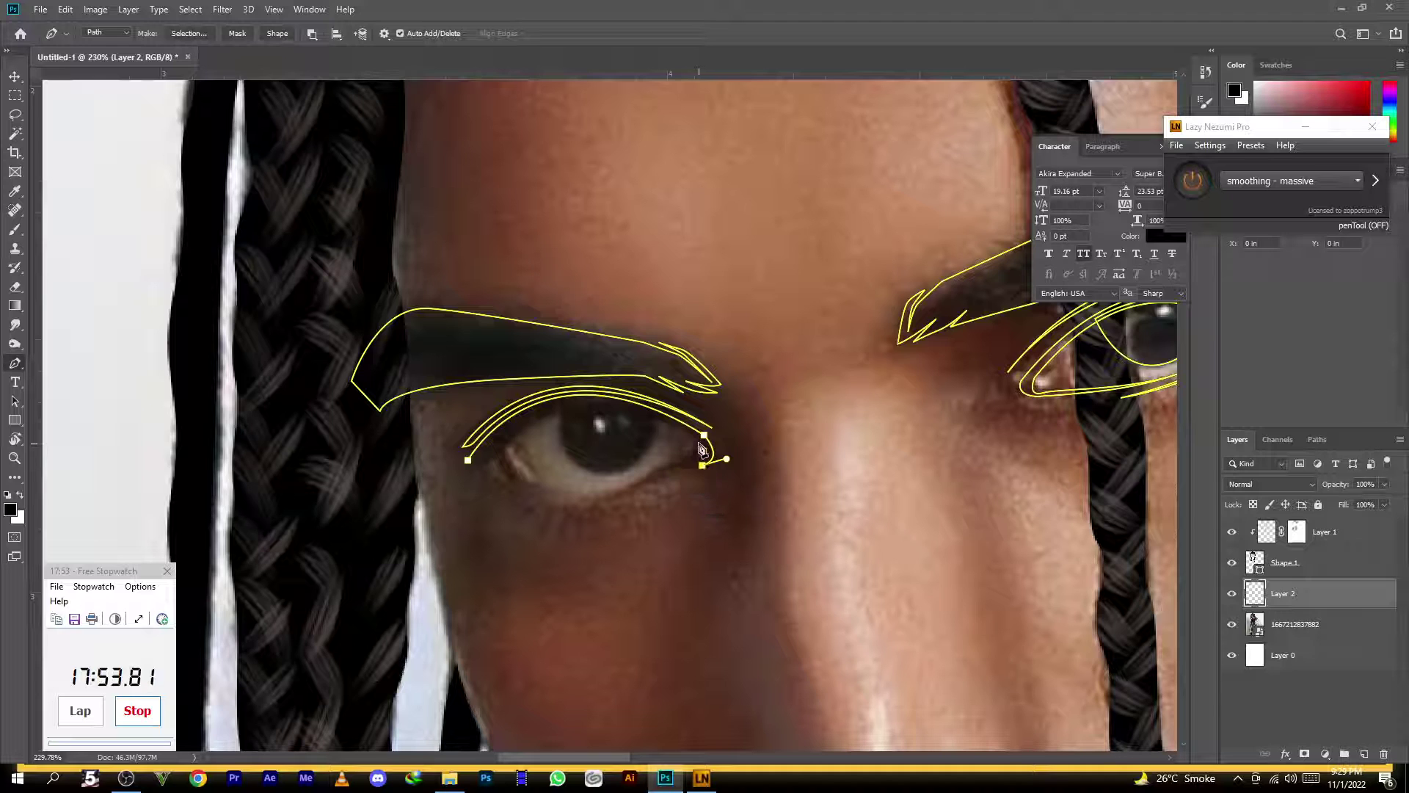
{"action": "left_click_drag", "start_coordinate": [490, 464], "coordinate": [409, 569]}
{"action": "left_click", "coordinate": [490, 466], "text": "alt"}
{"action": "left_click", "coordinate": [467, 461]}
{"action": "left_click", "coordinate": [457, 505], "text": "ctrl"}
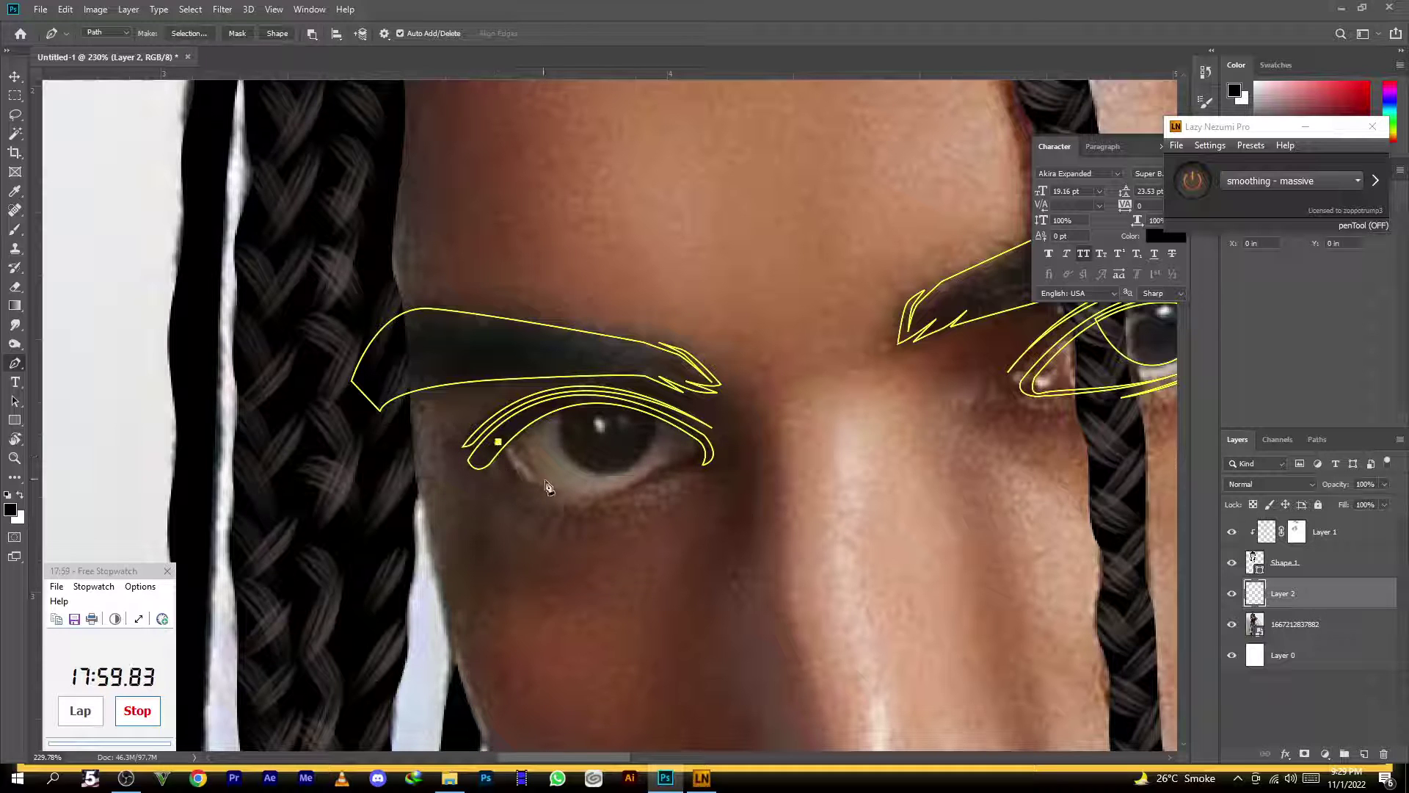
Trace the unobstructed eye's lower lid as two thin closed slivers, one from each corner, leaving a gap between them
{"action": "left_click_drag", "start_coordinate": [566, 498], "coordinate": [624, 501]}
{"action": "left_click", "coordinate": [566, 497], "text": "alt"}
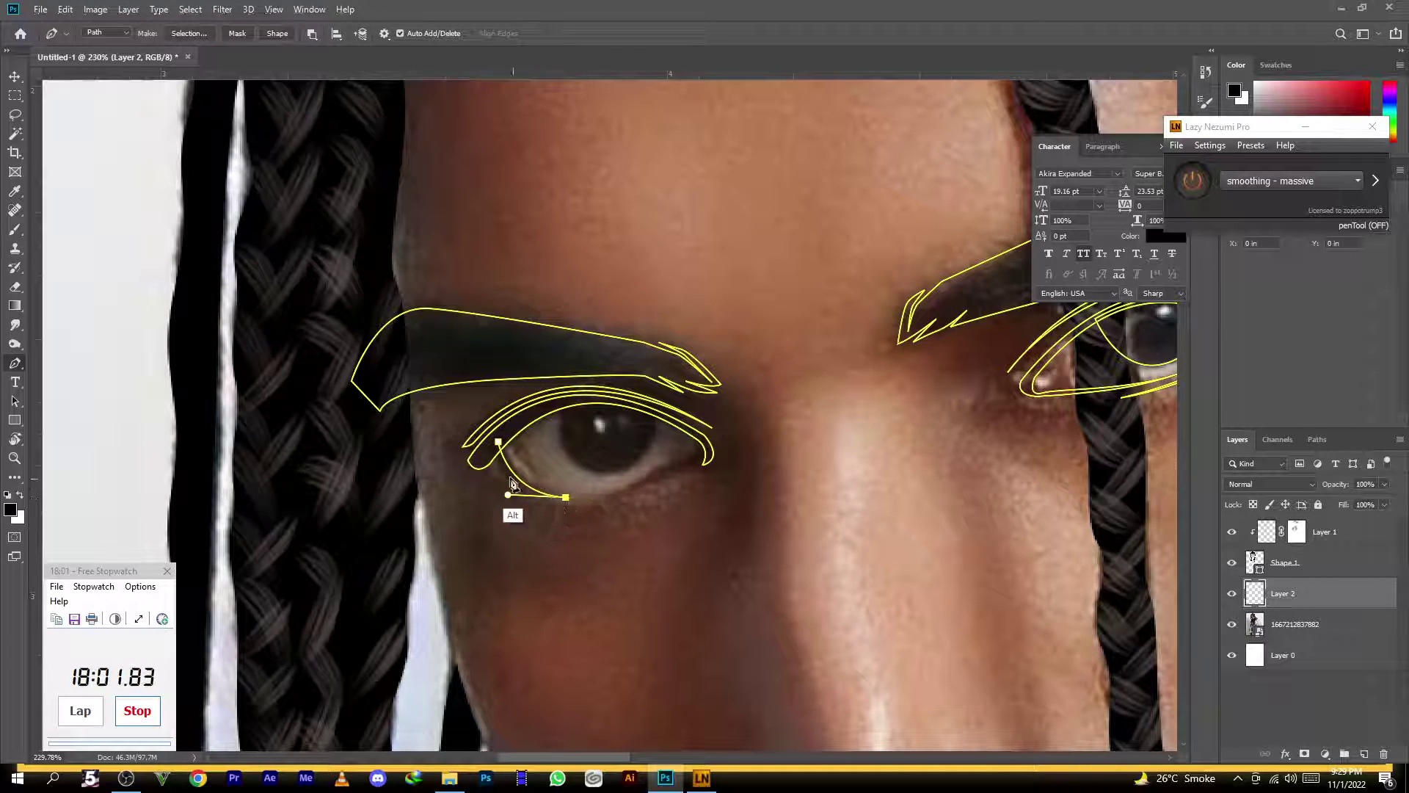
{"action": "left_click_drag", "start_coordinate": [492, 447], "coordinate": [481, 395]}
{"action": "left_click", "coordinate": [492, 446], "text": "alt"}
{"action": "left_click", "coordinate": [498, 442]}
{"action": "left_click", "coordinate": [499, 447]}
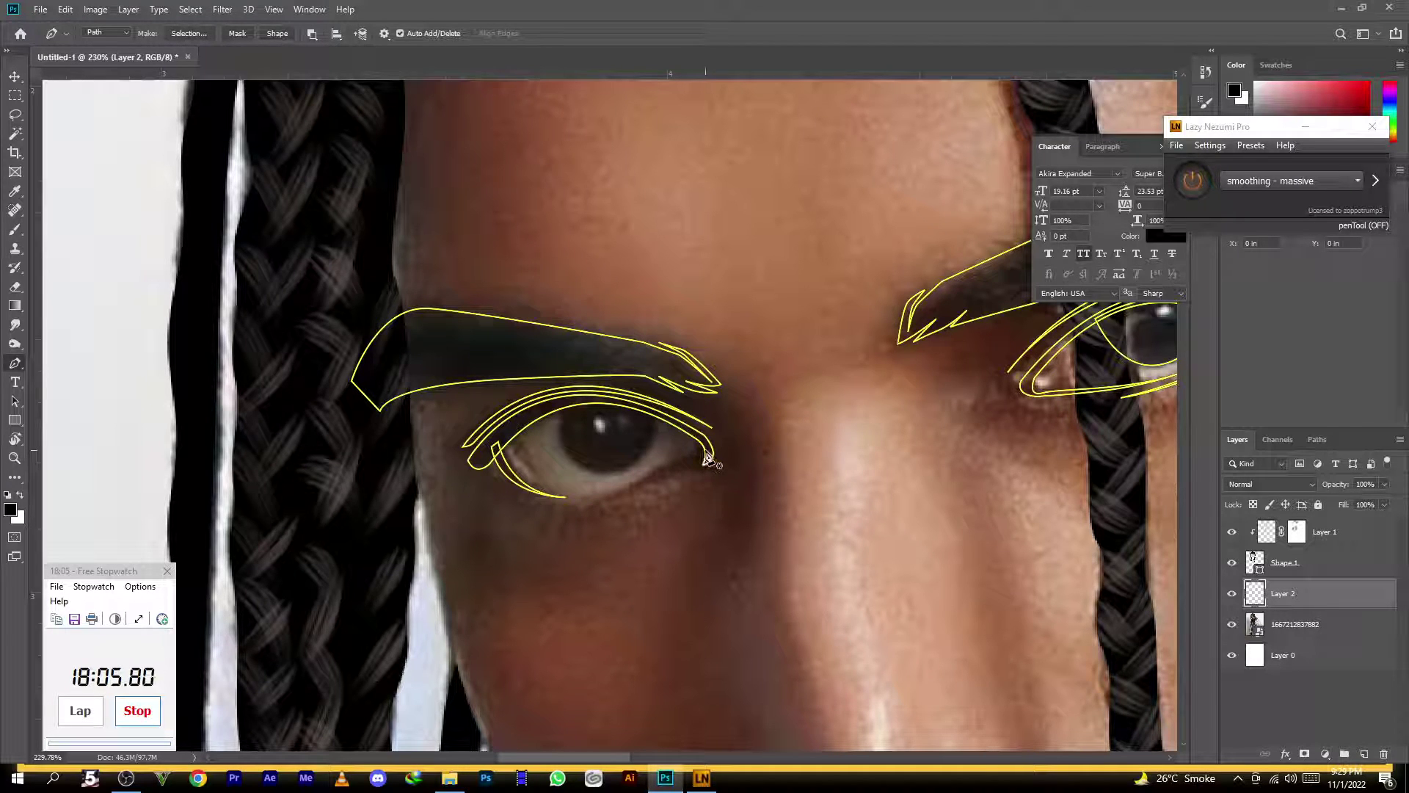
{"action": "left_click_drag", "start_coordinate": [606, 497], "coordinate": [572, 511]}
{"action": "left_click", "coordinate": [606, 498], "text": "alt"}
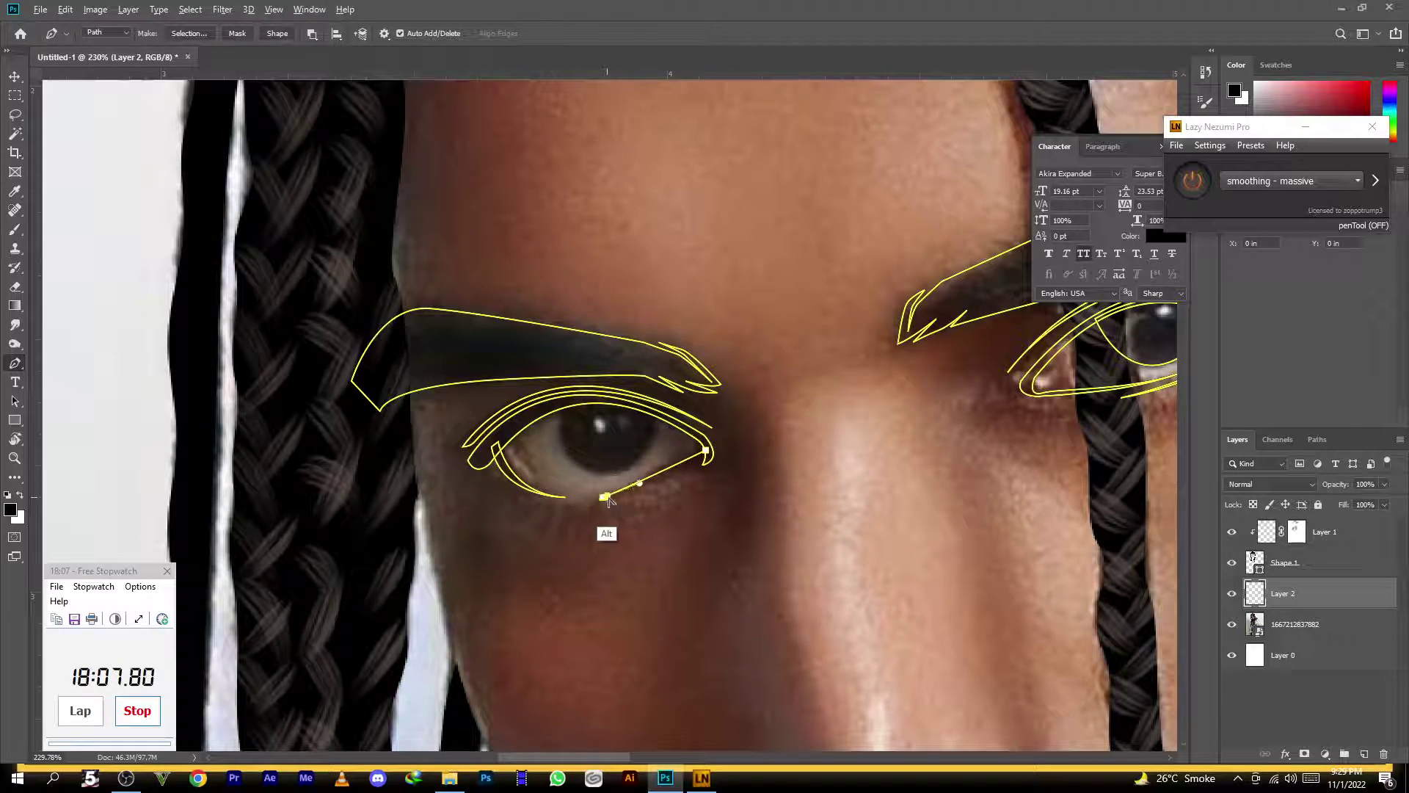
{"action": "left_click_drag", "start_coordinate": [706, 452], "coordinate": [707, 452]}
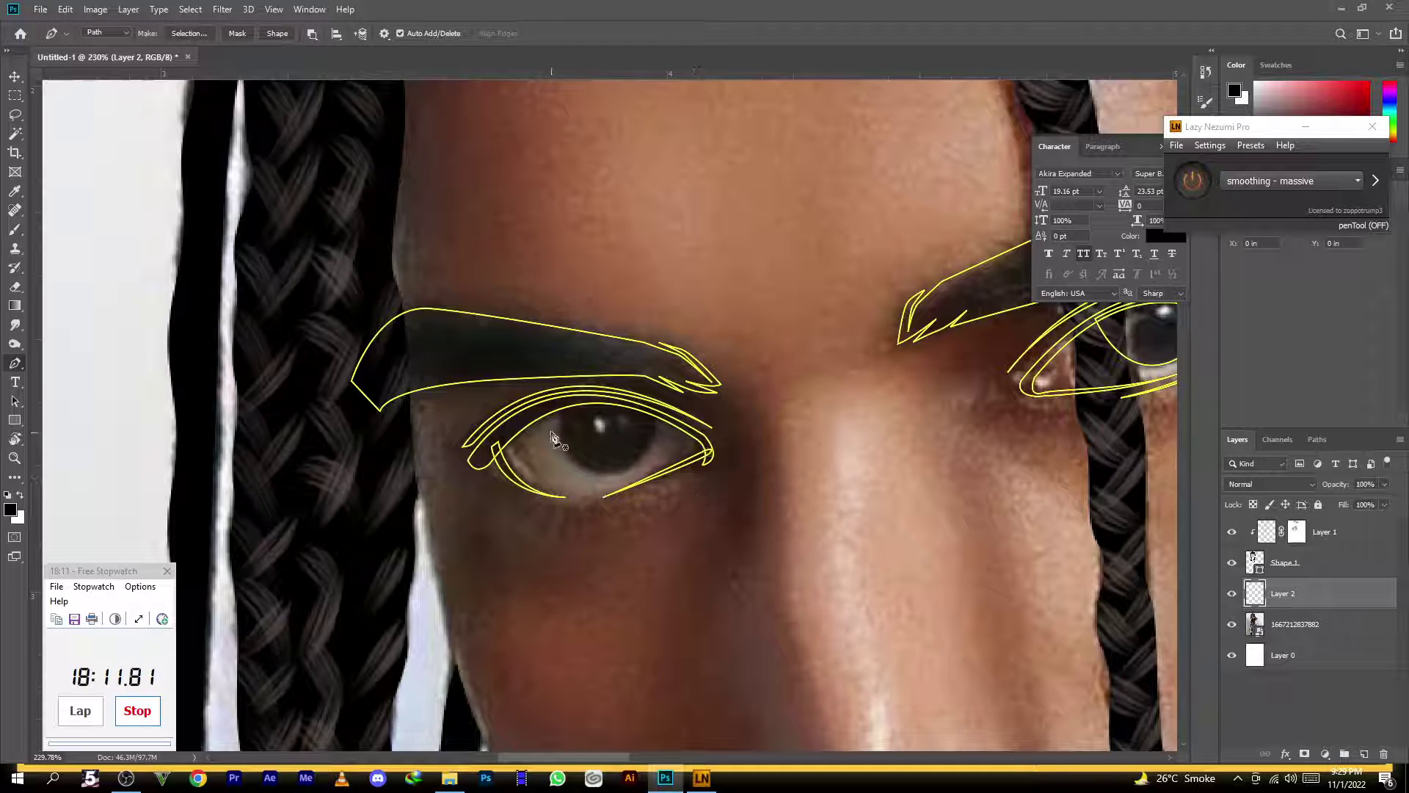
Trace the iris of the unobstructed eye as a closed path below its upper lid
{"action": "left_click_drag", "start_coordinate": [612, 472], "coordinate": [674, 470]}
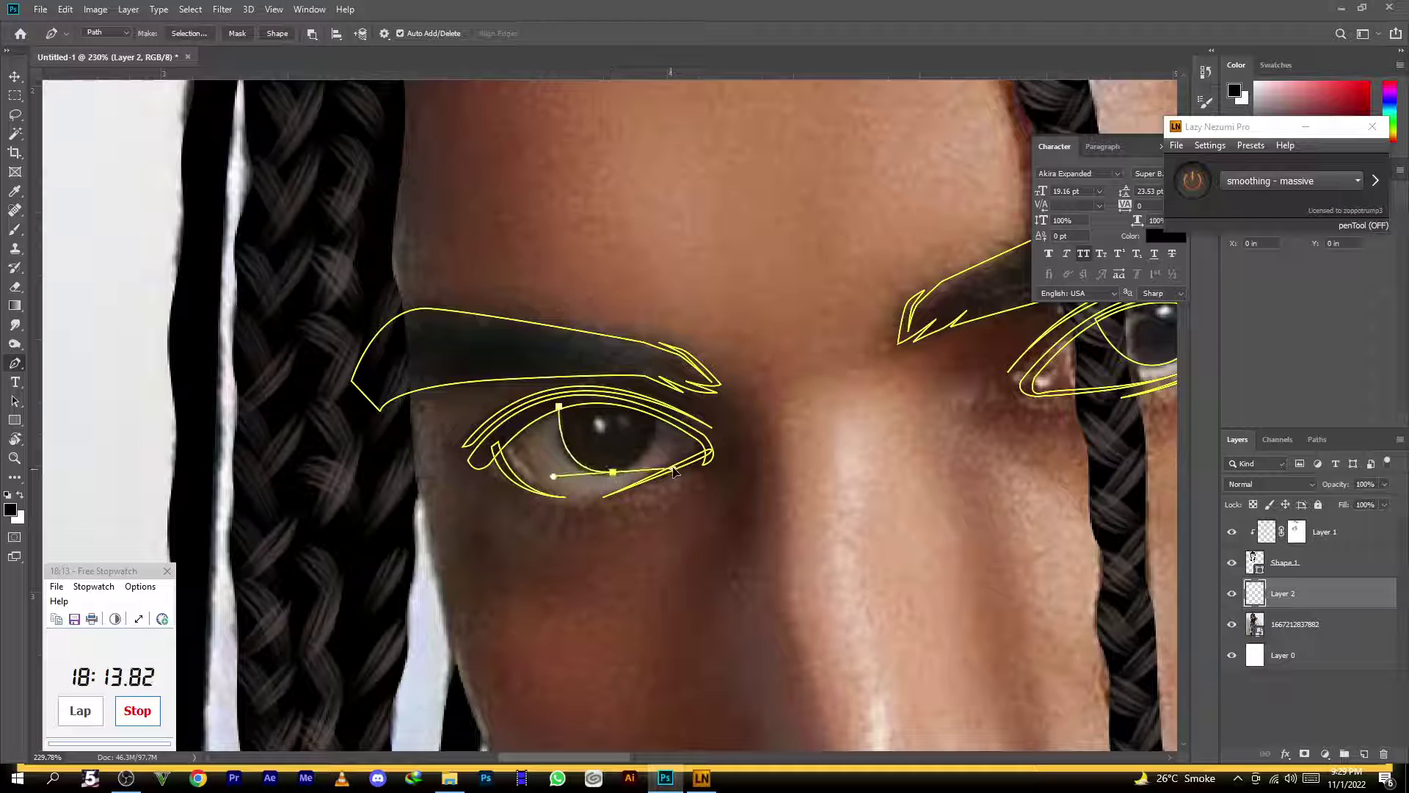
{"action": "left_click", "coordinate": [655, 414]}
{"action": "left_click", "coordinate": [560, 406]}
{"action": "left_click", "coordinate": [611, 472], "text": "ctrl"}
{"action": "left_click", "coordinate": [573, 516], "text": "ctrl"}
Trace a thin closed lash line beneath the unobstructed eye's lower lid, running from corner to corner
{"action": "left_click_drag", "start_coordinate": [691, 473], "coordinate": [846, 384]}
{"action": "left_click", "coordinate": [689, 472], "text": "alt"}
{"action": "left_click_drag", "start_coordinate": [480, 459], "coordinate": [411, 352]}
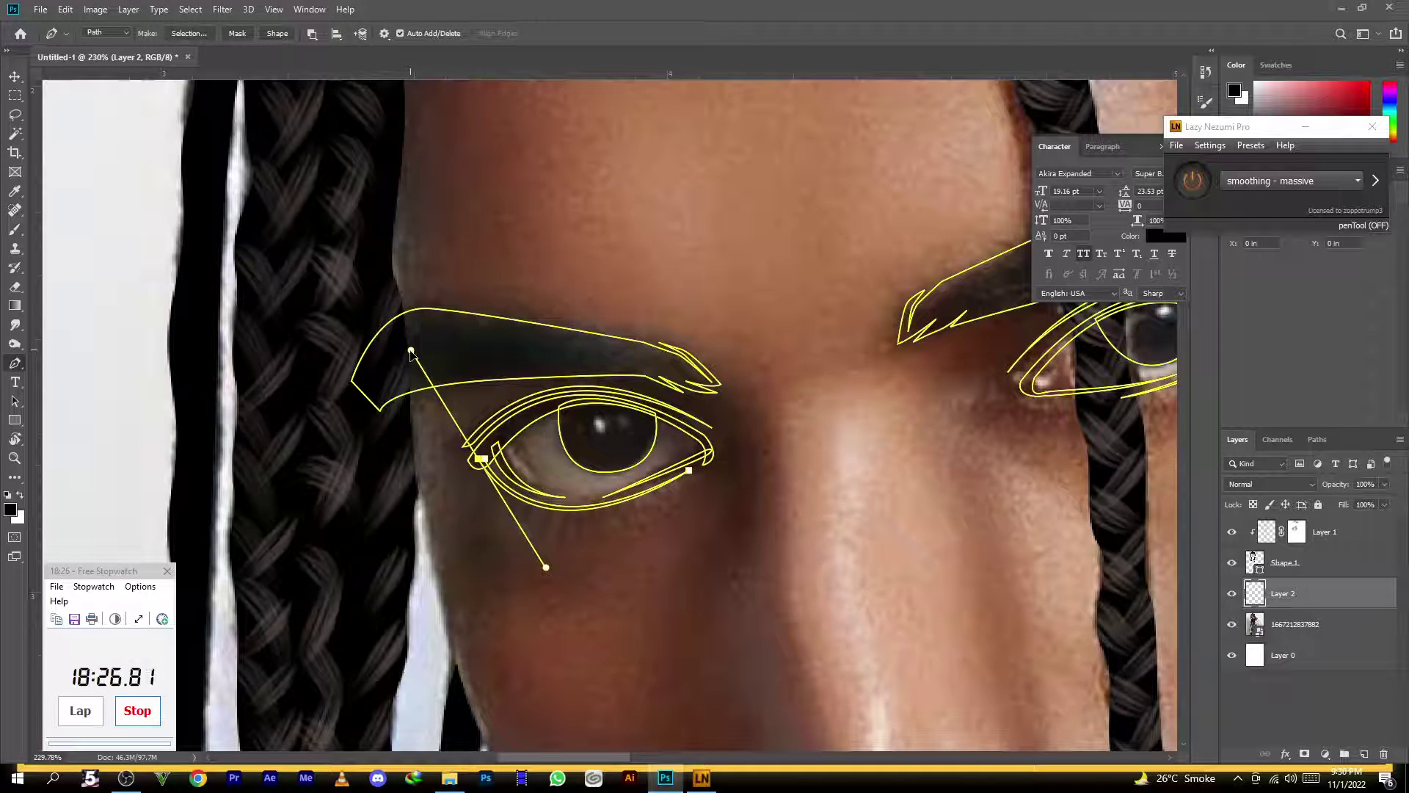
{"action": "left_click", "coordinate": [482, 460], "text": "alt"}
{"action": "left_click", "coordinate": [481, 461]}
{"action": "left_click", "coordinate": [468, 527], "text": "ctrl"}
Trace the outer curve of the nostril on the shaded side of the nose as a thin closed path
{"action": "mouse_move", "coordinate": [604, 420]}
{"action": "left_mouse_down"}
{"action": "mouse_move", "coordinate": [515, 416]}
{"action": "mouse_move", "coordinate": [593, 419]}
{"action": "left_mouse_up"}
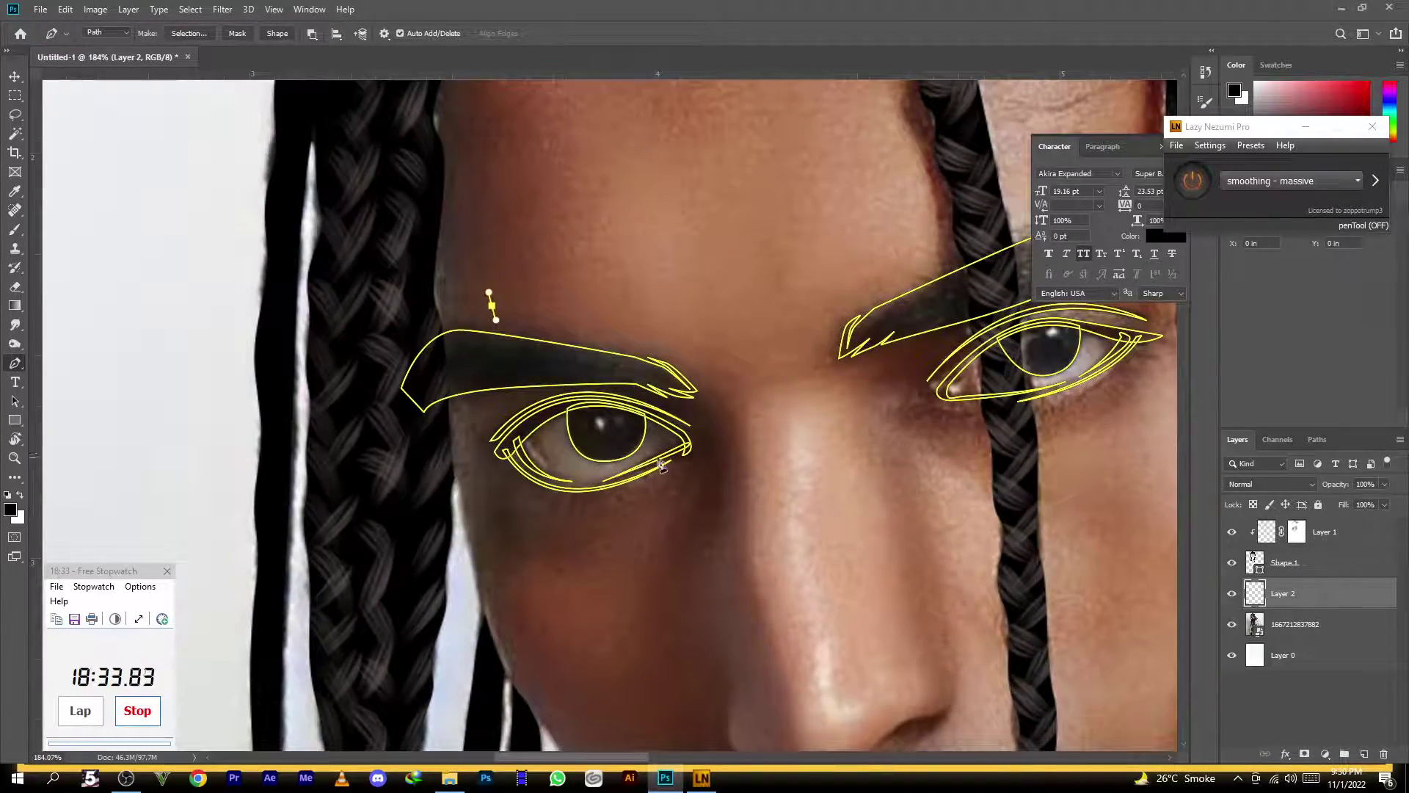
{"action": "left_click_drag", "start_coordinate": [701, 585], "coordinate": [506, 282]}
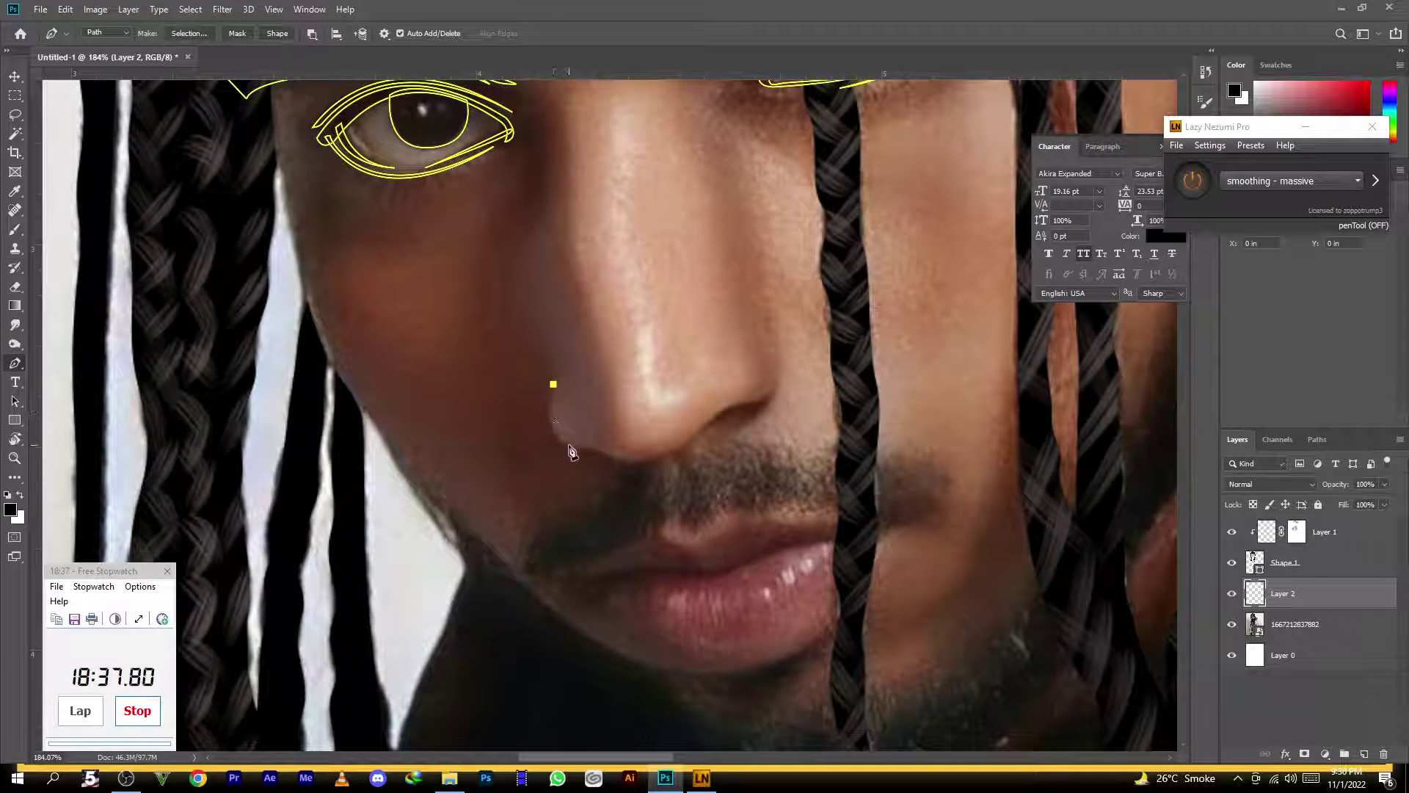
{"action": "left_click_drag", "start_coordinate": [593, 449], "coordinate": [607, 446]}
{"action": "left_click", "coordinate": [572, 447], "text": "alt"}
{"action": "left_click_drag", "start_coordinate": [553, 384], "coordinate": [571, 314]}
Trace the underside of the nose as a thin closed contour reaching up around the nostril nearer the braid
{"action": "left_click", "coordinate": [581, 447]}
{"action": "left_click_drag", "start_coordinate": [691, 439], "coordinate": [771, 403]}
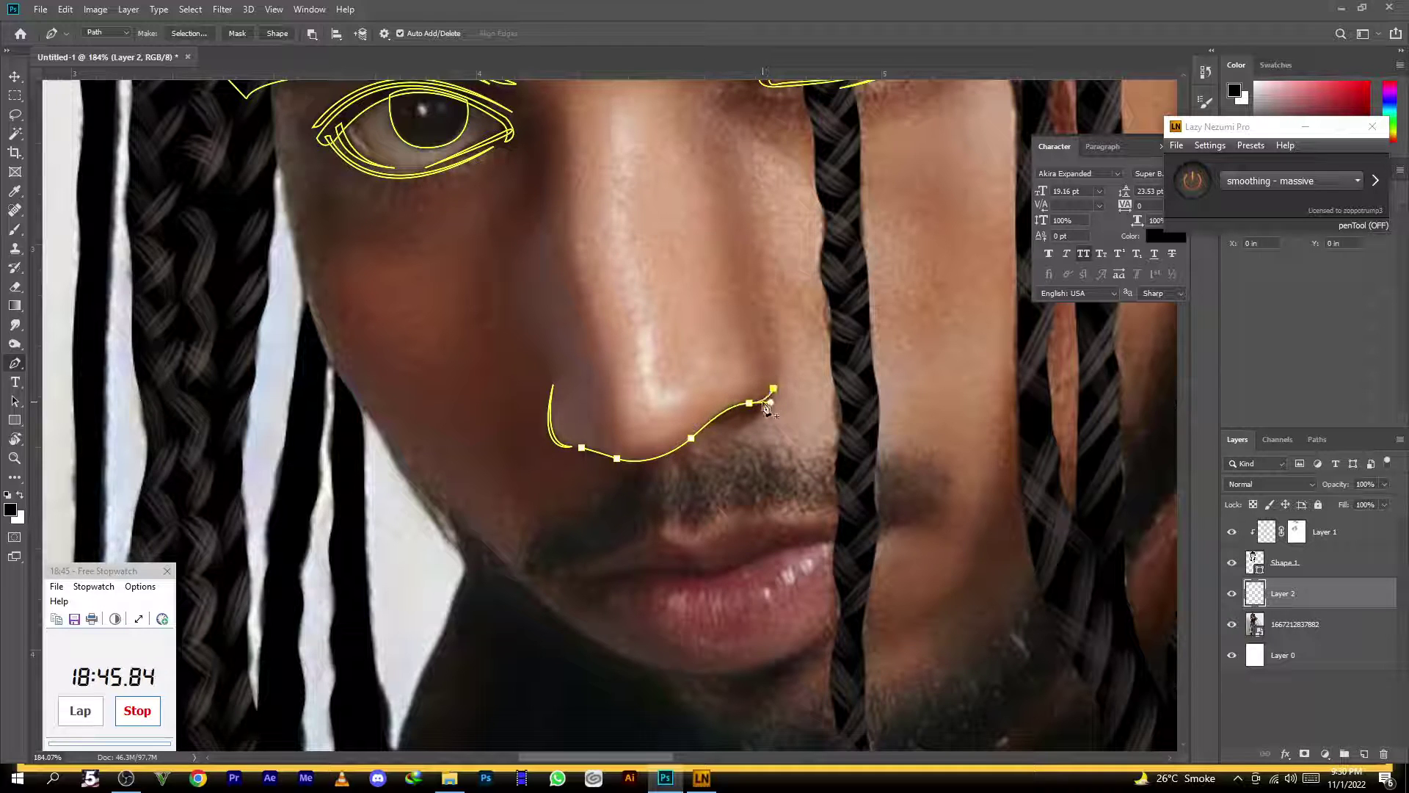
{"action": "left_click_drag", "start_coordinate": [700, 436], "coordinate": [678, 455]}
{"action": "key", "text": "ctrl+z"}
{"action": "left_click", "coordinate": [632, 465]}
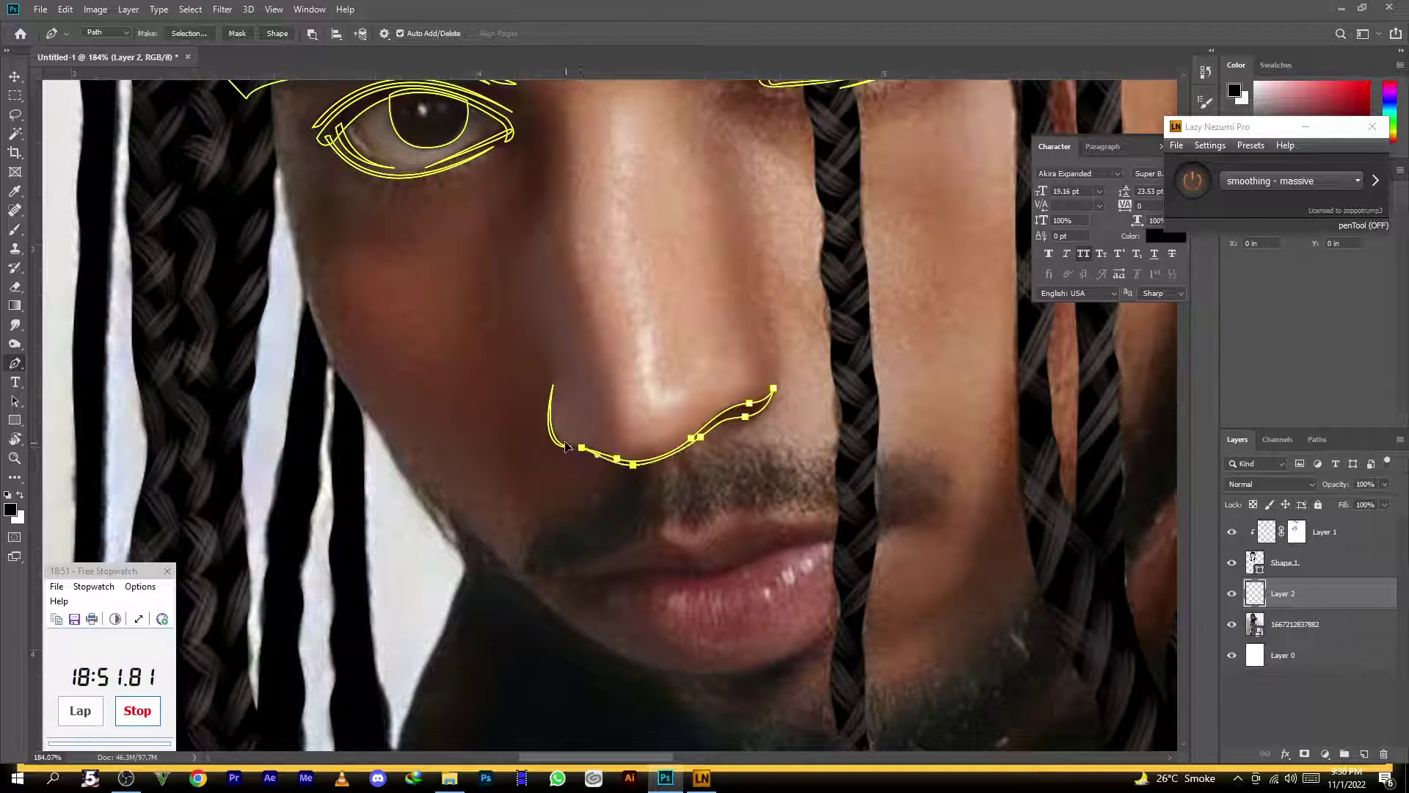
{"action": "left_click", "coordinate": [600, 400], "text": "ctrl"}
{"action": "left_click_drag", "start_coordinate": [756, 421], "coordinate": [757, 419]}
{"action": "left_click", "coordinate": [773, 395], "text": "alt"}
{"action": "left_click_drag", "start_coordinate": [717, 301], "coordinate": [716, 293]}
{"action": "left_click", "coordinate": [664, 376], "text": "ctrl"}
Set the path operation and convert the traced eyebrow, eye and nose paths into a black shape layer
{"action": "left_click_drag", "start_coordinate": [672, 431], "coordinate": [603, 411]}
{"action": "left_click_drag", "start_coordinate": [408, 213], "coordinate": [905, 560]}
{"action": "left_click", "coordinate": [314, 37]}
{"action": "left_click", "coordinate": [324, 66]}
{"action": "left_click", "coordinate": [281, 36]}
{"action": "left_click", "coordinate": [296, 144], "text": "ctrl"}
Begin a beard outline on the Shape 2 layer, tracing down the jawline with small pointed hair tips
{"action": "left_click_drag", "start_coordinate": [390, 188], "coordinate": [637, 365]}
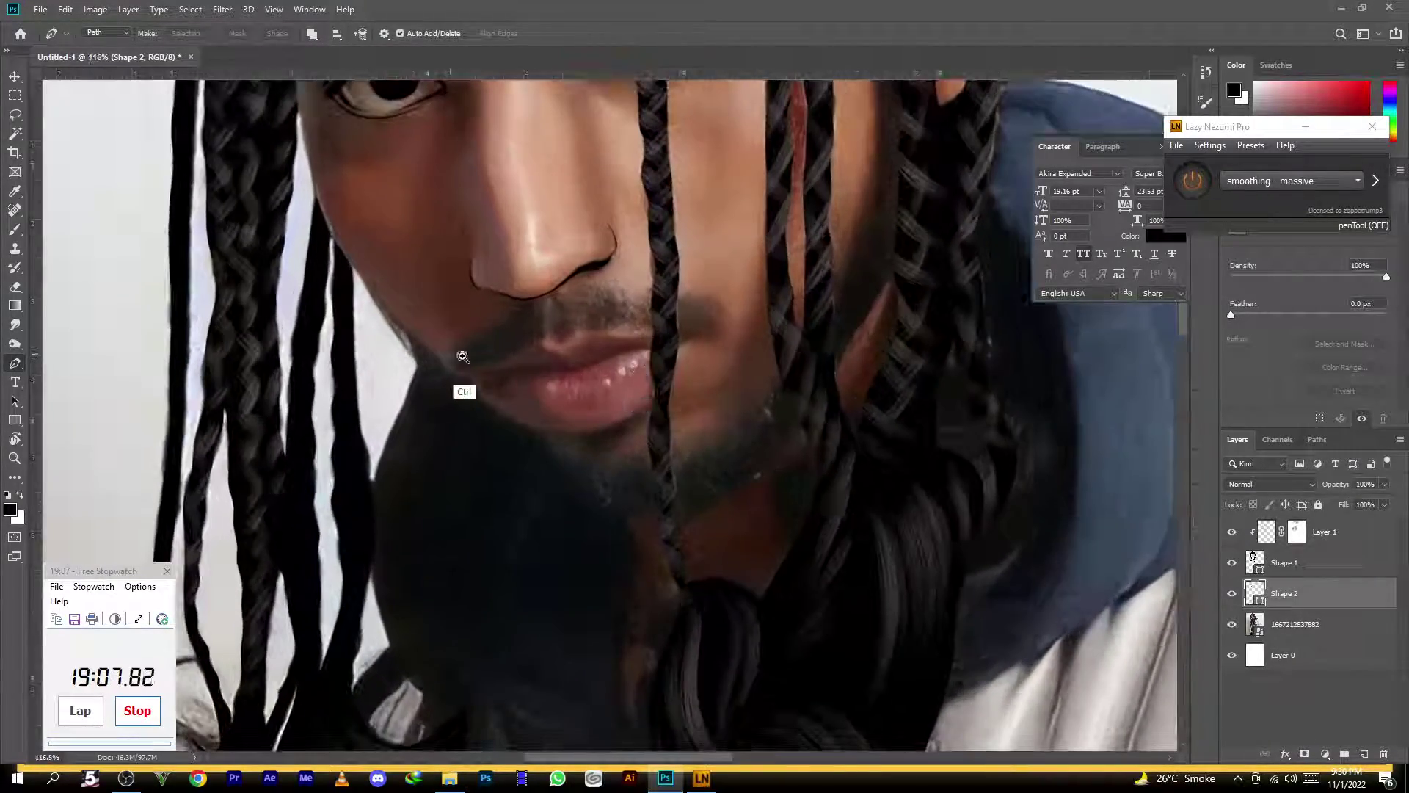
{"action": "left_click_drag", "start_coordinate": [438, 355], "coordinate": [472, 349]}
{"action": "left_click", "coordinate": [263, 193]}
{"action": "left_click_drag", "start_coordinate": [324, 293], "coordinate": [356, 313]}
{"action": "left_click", "coordinate": [376, 372]}
{"action": "left_click", "coordinate": [363, 332], "text": "alt"}
{"action": "left_click_drag", "start_coordinate": [395, 397], "coordinate": [408, 435]}
{"action": "left_click_drag", "start_coordinate": [435, 463], "coordinate": [453, 472]}
{"action": "left_click", "coordinate": [436, 463], "text": "alt"}
{"action": "left_click_drag", "start_coordinate": [424, 427], "coordinate": [433, 401]}
{"action": "left_click", "coordinate": [424, 428], "text": "alt"}
{"action": "left_click_drag", "start_coordinate": [488, 499], "coordinate": [550, 522]}
{"action": "left_click", "coordinate": [552, 522], "text": "alt"}
Continue the beard outline down the jaw toward the chin, adding small pointed hair tips along the lower edge
{"action": "left_click_drag", "start_coordinate": [587, 575], "coordinate": [510, 372]}
{"action": "left_click", "coordinate": [527, 442]}
{"action": "left_click", "coordinate": [505, 397], "text": "alt"}
{"action": "mouse_move", "coordinate": [543, 452]}
{"action": "left_mouse_down"}
{"action": "mouse_move", "coordinate": [581, 485]}
{"action": "mouse_move", "coordinate": [562, 459]}
{"action": "left_mouse_up"}
{"action": "left_click", "coordinate": [570, 526]}
{"action": "left_click", "coordinate": [570, 481], "text": "alt"}
{"action": "left_click_drag", "start_coordinate": [636, 566], "coordinate": [573, 438]}
{"action": "left_click", "coordinate": [590, 497]}
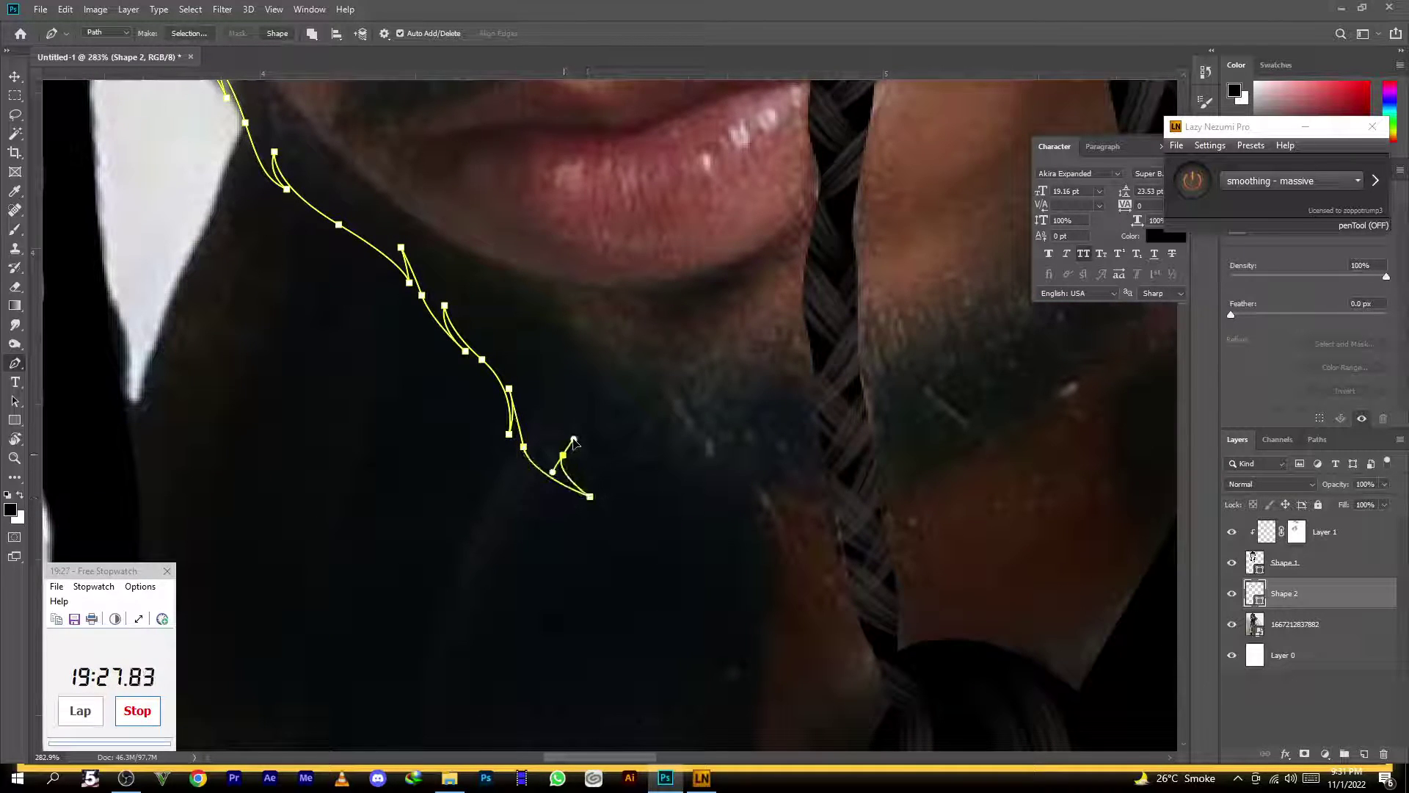
Extend the beard's lower edge under the chin and past the hanging braid, with hair tips on both sides of it
{"action": "left_click", "coordinate": [563, 455], "text": "alt"}
{"action": "left_click_drag", "start_coordinate": [664, 510], "coordinate": [765, 468]}
{"action": "left_click", "coordinate": [767, 538]}
{"action": "left_click", "coordinate": [775, 492], "text": "alt"}
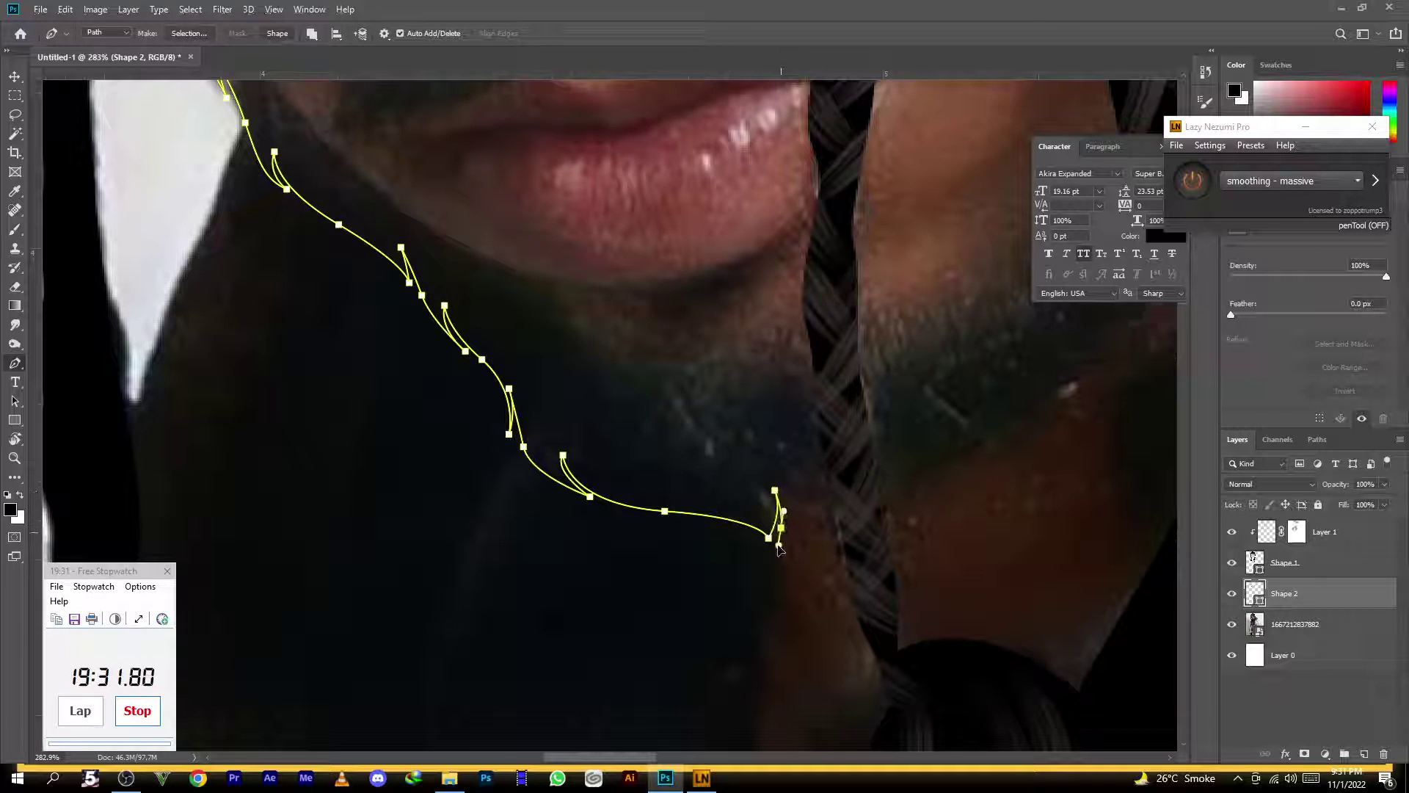
{"action": "left_click_drag", "start_coordinate": [837, 507], "coordinate": [883, 520]}
{"action": "left_click", "coordinate": [908, 461]}
{"action": "left_click", "coordinate": [895, 500], "text": "alt"}
Carry the beard outline up the far jawline behind the braids to the sideburn beside the ear
{"action": "left_click_drag", "start_coordinate": [907, 466], "coordinate": [510, 509]}
{"action": "left_click_drag", "start_coordinate": [600, 464], "coordinate": [679, 429]}
{"action": "left_click", "coordinate": [695, 380]}
{"action": "left_click", "coordinate": [686, 414], "text": "alt"}
{"action": "left_click_drag", "start_coordinate": [731, 358], "coordinate": [744, 334]}
{"action": "left_click", "coordinate": [745, 346]}
{"action": "left_click_drag", "start_coordinate": [778, 277], "coordinate": [572, 483]}
{"action": "left_click_drag", "start_coordinate": [659, 382], "coordinate": [519, 560]}
{"action": "left_click_drag", "start_coordinate": [592, 465], "coordinate": [574, 488]}
{"action": "left_click_drag", "start_coordinate": [604, 418], "coordinate": [556, 413]}
{"action": "left_click_drag", "start_coordinate": [624, 342], "coordinate": [542, 396]}
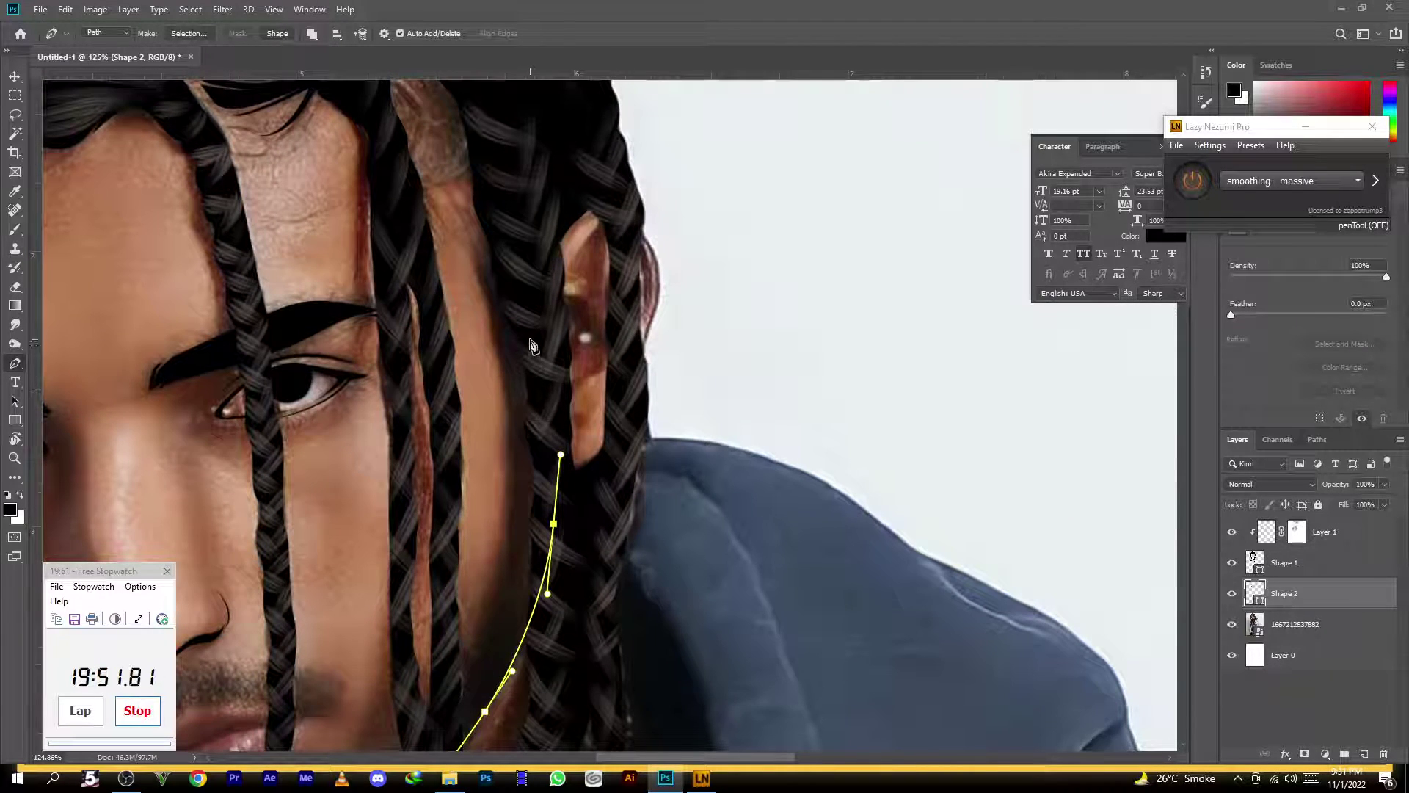
Round the top of the far sideburn and trace the beard's inner edge back down the cheek with long hair spikes
{"action": "left_click_drag", "start_coordinate": [506, 215], "coordinate": [485, 270]}
{"action": "left_click_drag", "start_coordinate": [502, 363], "coordinate": [523, 473]}
{"action": "left_click_drag", "start_coordinate": [528, 527], "coordinate": [562, 323]}
{"action": "left_click", "coordinate": [573, 432]}
{"action": "left_click", "coordinate": [566, 350], "text": "alt"}
{"action": "left_click_drag", "start_coordinate": [546, 426], "coordinate": [531, 455]}
{"action": "left_click_drag", "start_coordinate": [541, 511], "coordinate": [671, 354]}
{"action": "left_click", "coordinate": [648, 398]}
{"action": "left_click_drag", "start_coordinate": [619, 473], "coordinate": [566, 501]}
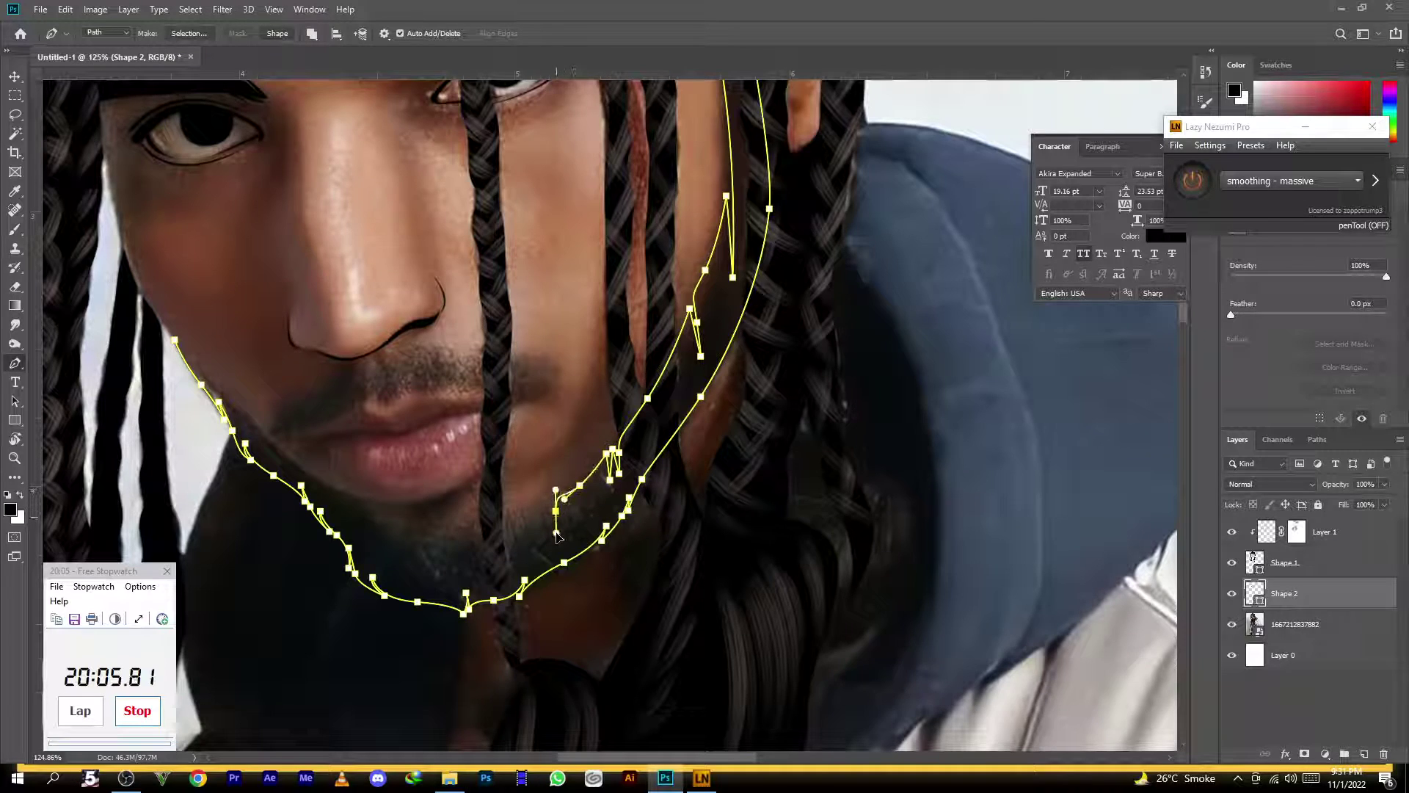
Trace the beard's inner edge across the chin with spiky hair tips, up to the lower lip beside the braid
{"action": "left_click", "coordinate": [548, 536]}
{"action": "left_click_drag", "start_coordinate": [504, 519], "coordinate": [495, 526]}
{"action": "left_click", "coordinate": [461, 525], "text": "alt"}
{"action": "left_click", "coordinate": [481, 543]}
{"action": "left_click", "coordinate": [451, 525]}
{"action": "left_click", "coordinate": [437, 539]}
{"action": "left_click", "coordinate": [435, 525]}
{"action": "left_click", "coordinate": [433, 514]}
{"action": "left_click_drag", "start_coordinate": [478, 475], "coordinate": [498, 450]}
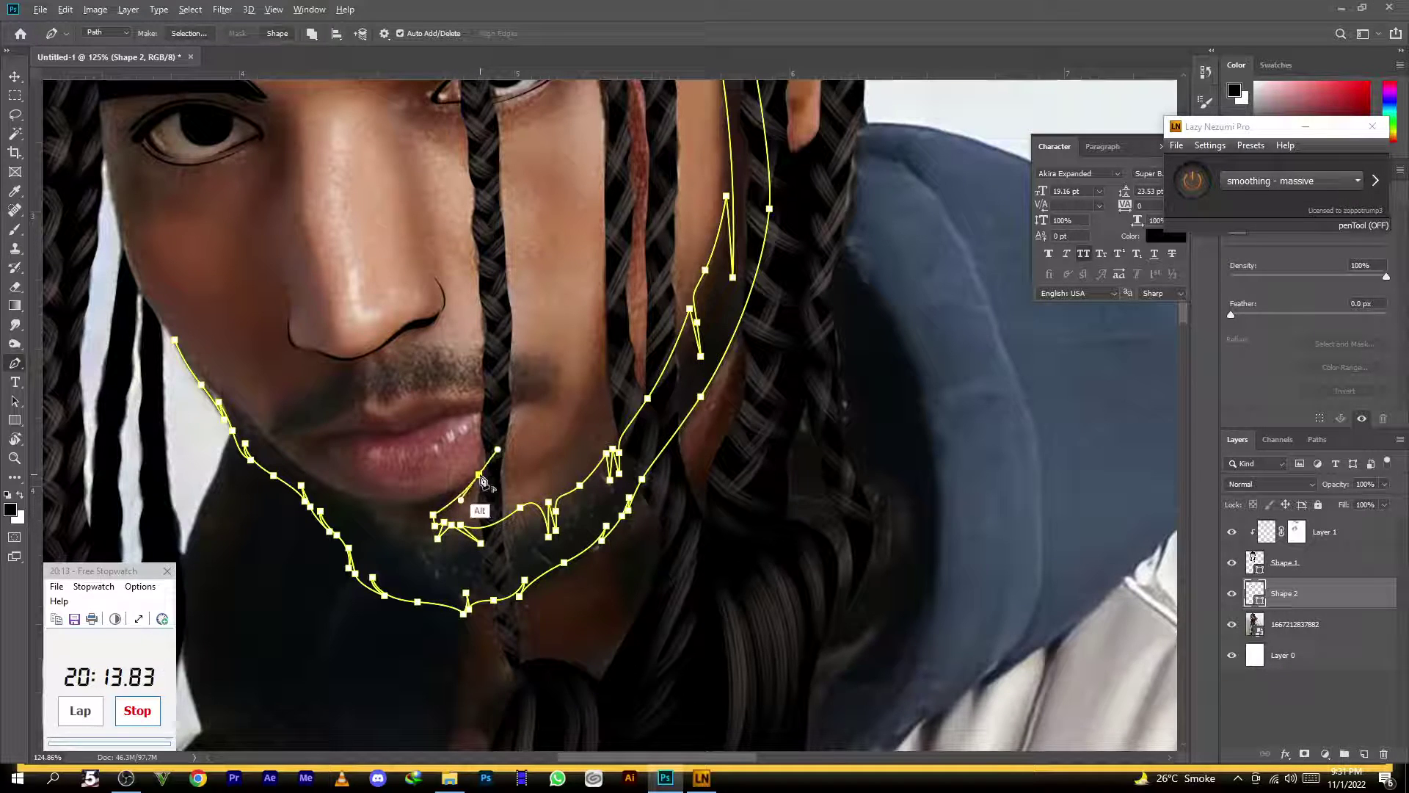
Trace the beard edge under the lower lip, add hair tips, and close the outline along the near cheek
{"action": "mouse_move", "coordinate": [351, 496]}
{"action": "left_mouse_down"}
{"action": "mouse_move", "coordinate": [293, 473]}
{"action": "mouse_move", "coordinate": [325, 492]}
{"action": "left_mouse_up"}
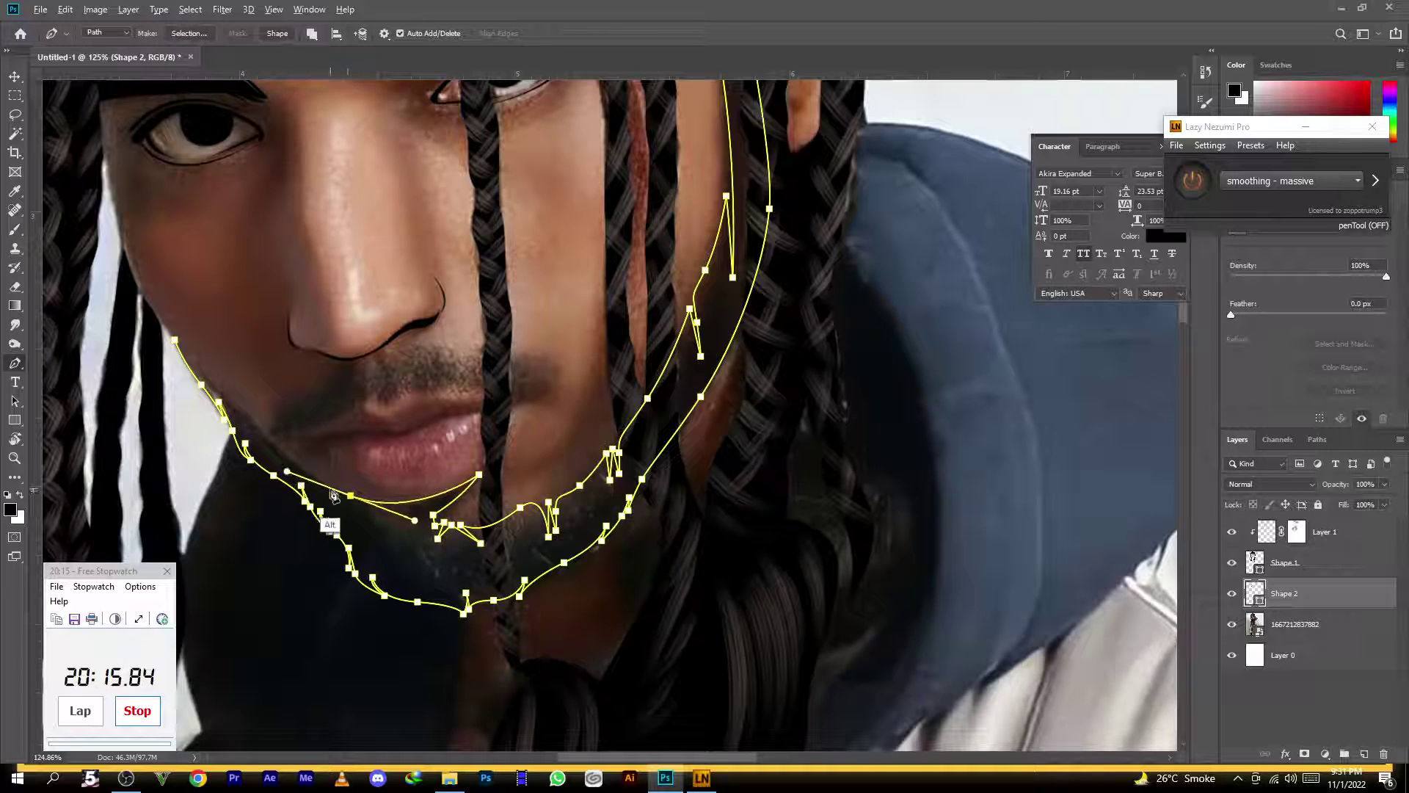
{"action": "left_click", "coordinate": [350, 495], "text": "alt"}
{"action": "left_click_drag", "start_coordinate": [402, 515], "coordinate": [421, 517]}
{"action": "left_click", "coordinate": [403, 516], "text": "alt"}
{"action": "left_click", "coordinate": [412, 521]}
{"action": "left_click", "coordinate": [415, 550]}
{"action": "left_click", "coordinate": [408, 519]}
{"action": "left_click_drag", "start_coordinate": [379, 515], "coordinate": [456, 582]}
{"action": "left_click", "coordinate": [339, 491]}
{"action": "left_click", "coordinate": [419, 530]}
{"action": "left_click", "coordinate": [328, 433]}
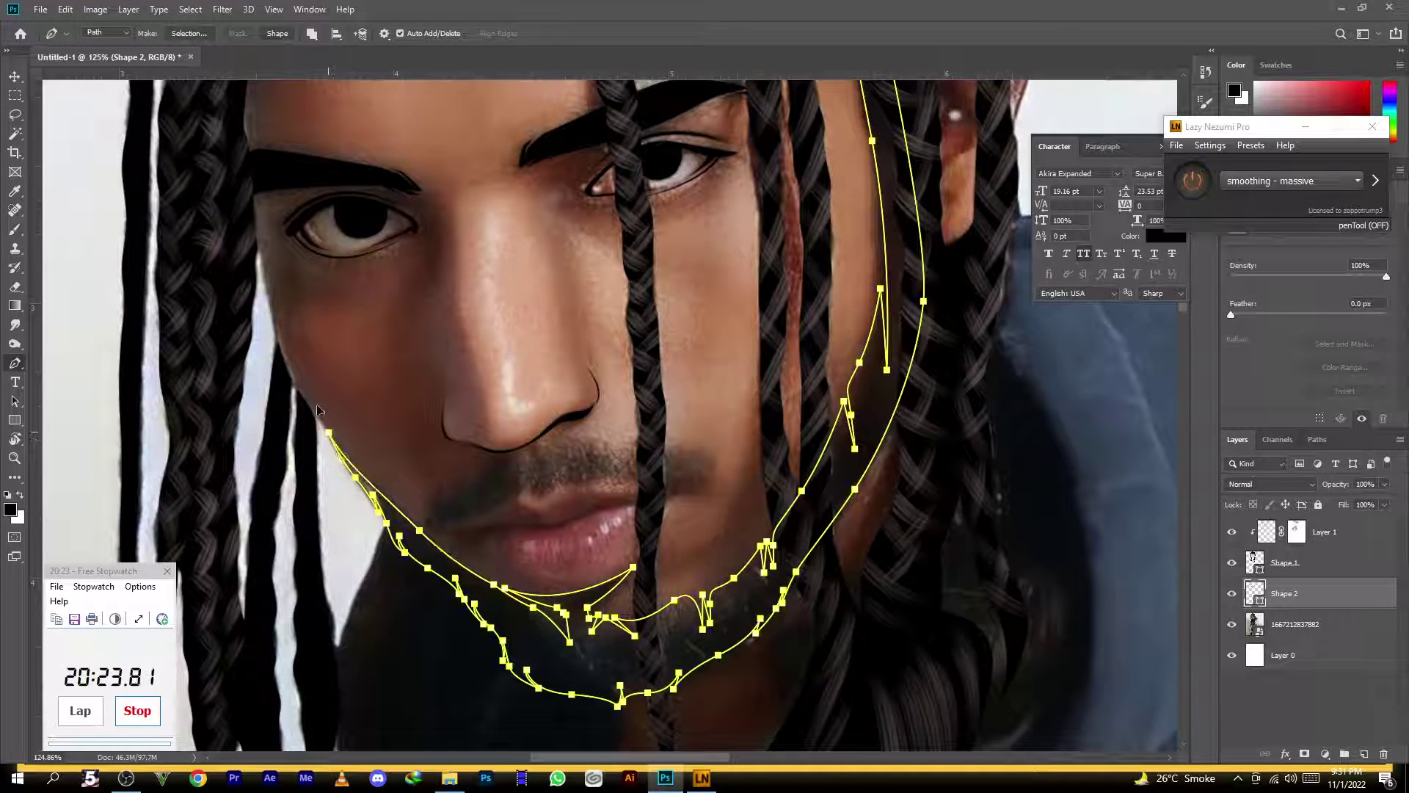
Convert the closed beard path into a black shape layer
{"action": "left_click", "coordinate": [325, 385], "text": "ctrl"}
{"action": "left_click_drag", "start_coordinate": [453, 353], "coordinate": [411, 330]}
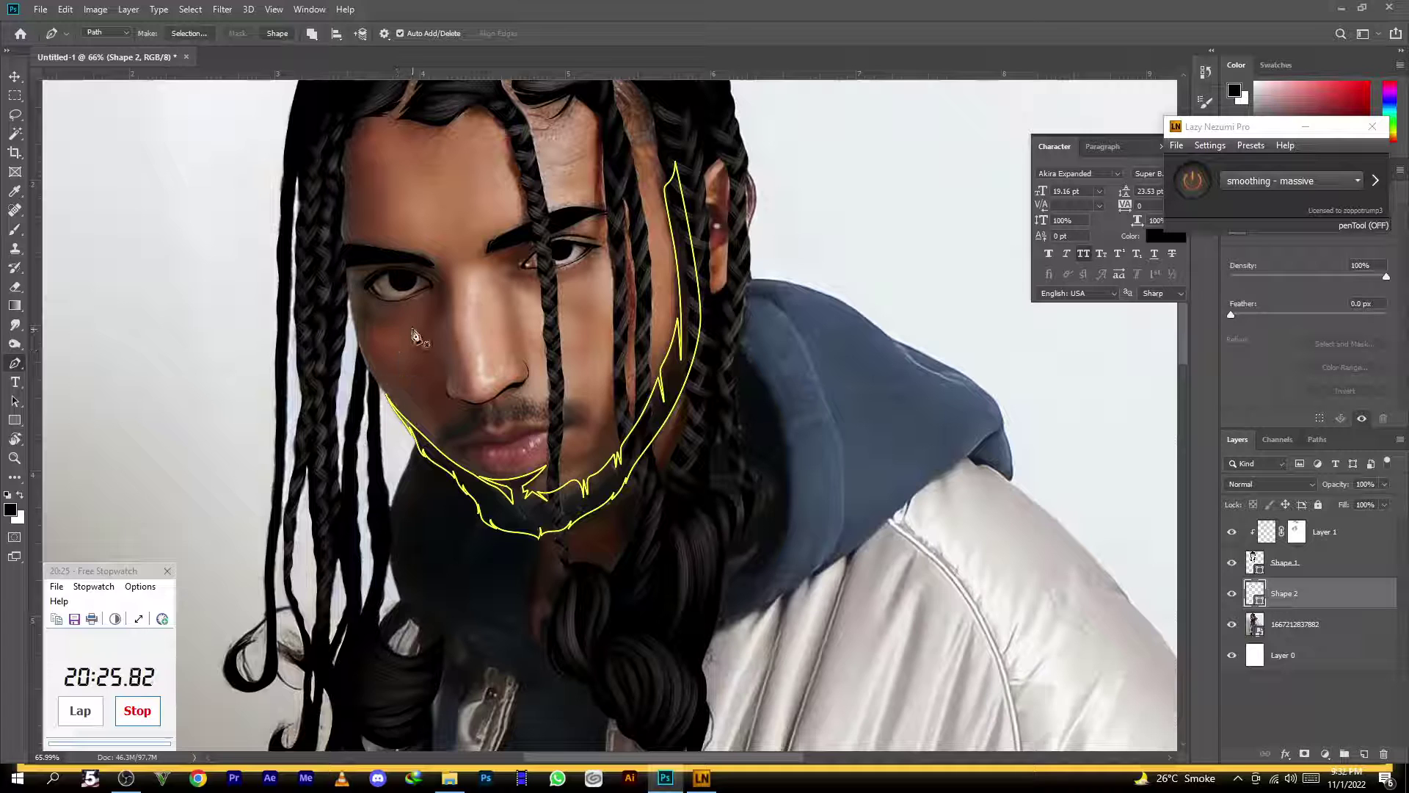
{"action": "left_click", "coordinate": [277, 33]}
{"action": "scroll", "coordinate": [527, 317], "scroll_direction": "down", "scroll_amount": 2}
{"action": "scroll", "coordinate": [527, 317], "scroll_direction": "down", "scroll_amount": 2}
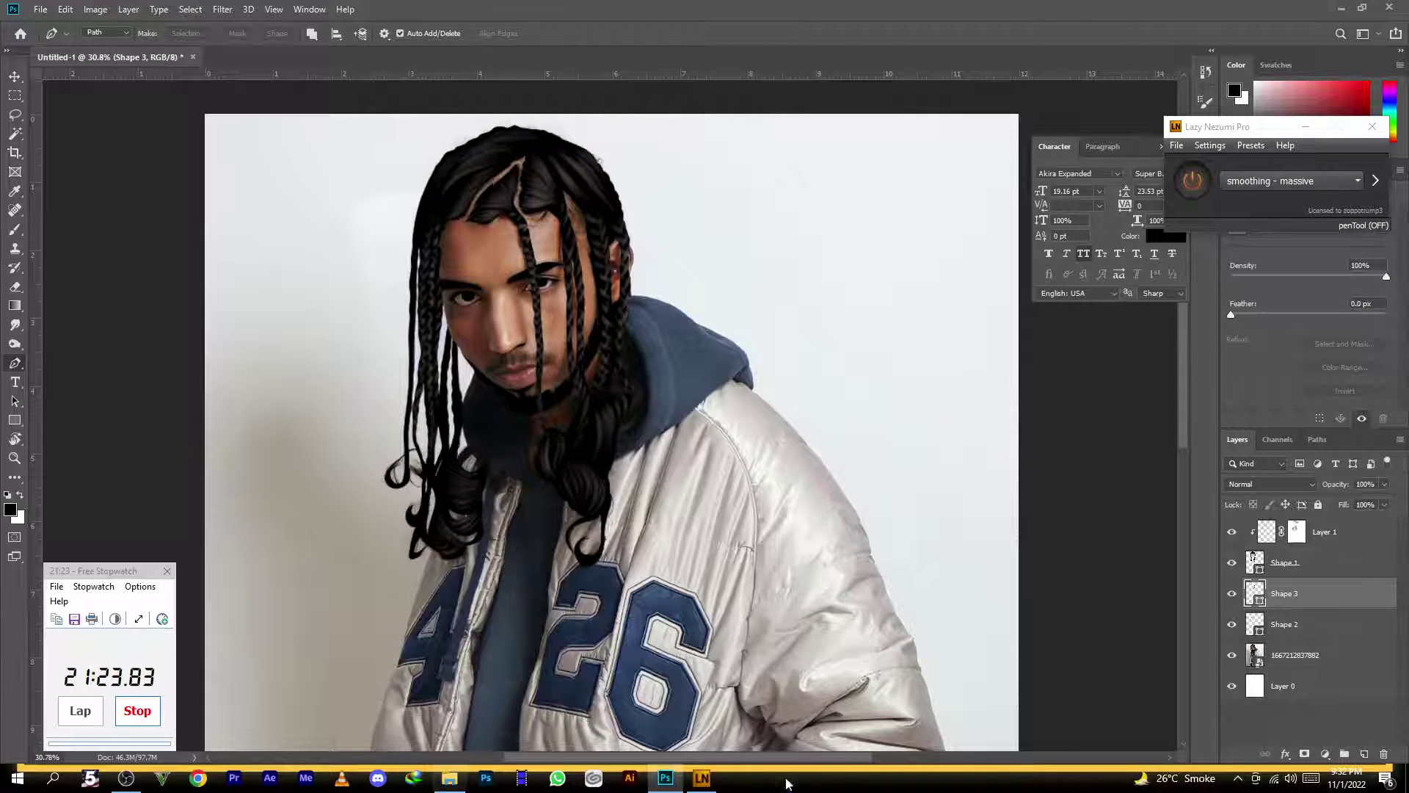
Start the moustache outline at the near mouth corner with several short pointed hair tips
{"action": "scroll", "coordinate": [528, 241], "scroll_direction": "up", "scroll_amount": 4}
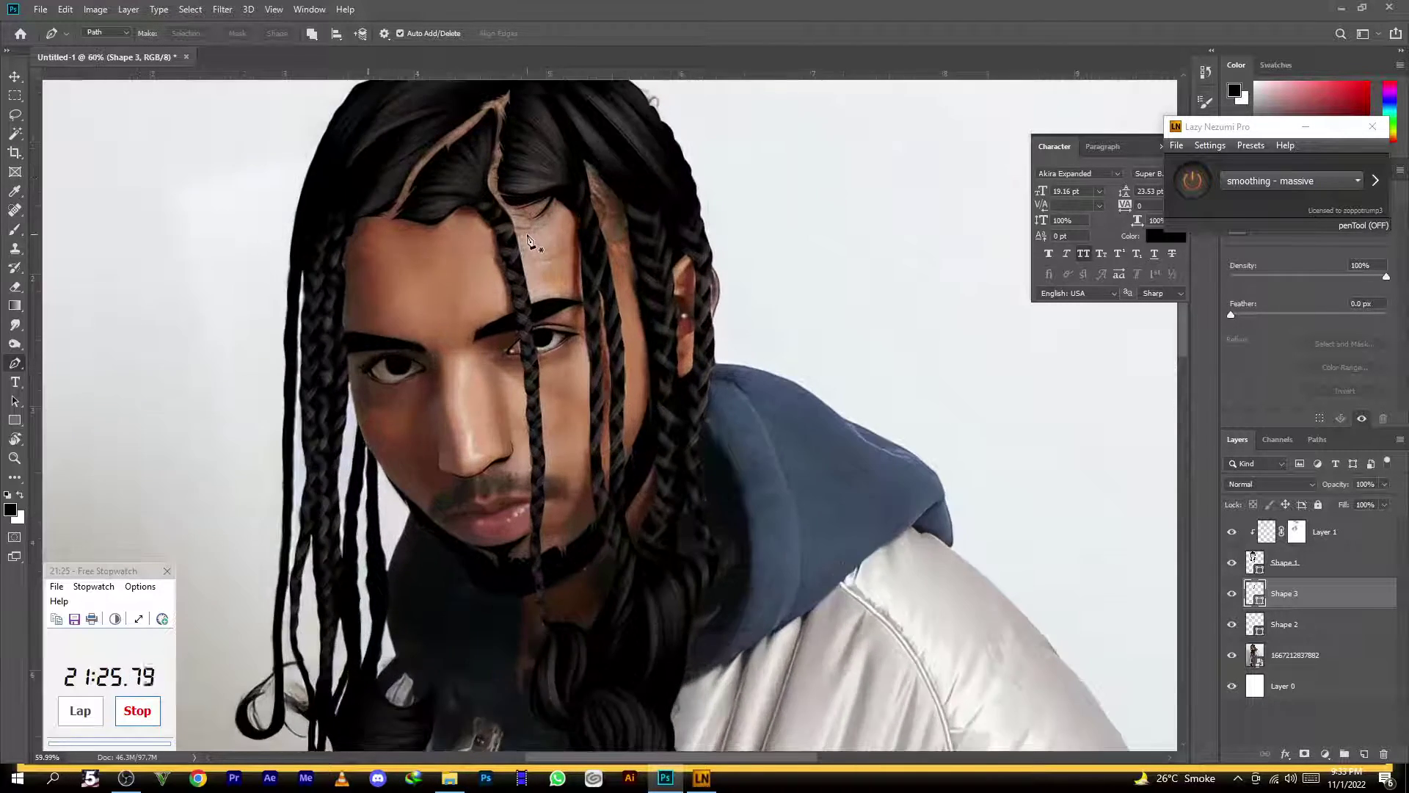
{"action": "scroll", "coordinate": [433, 374], "scroll_direction": "up", "scroll_amount": 5}
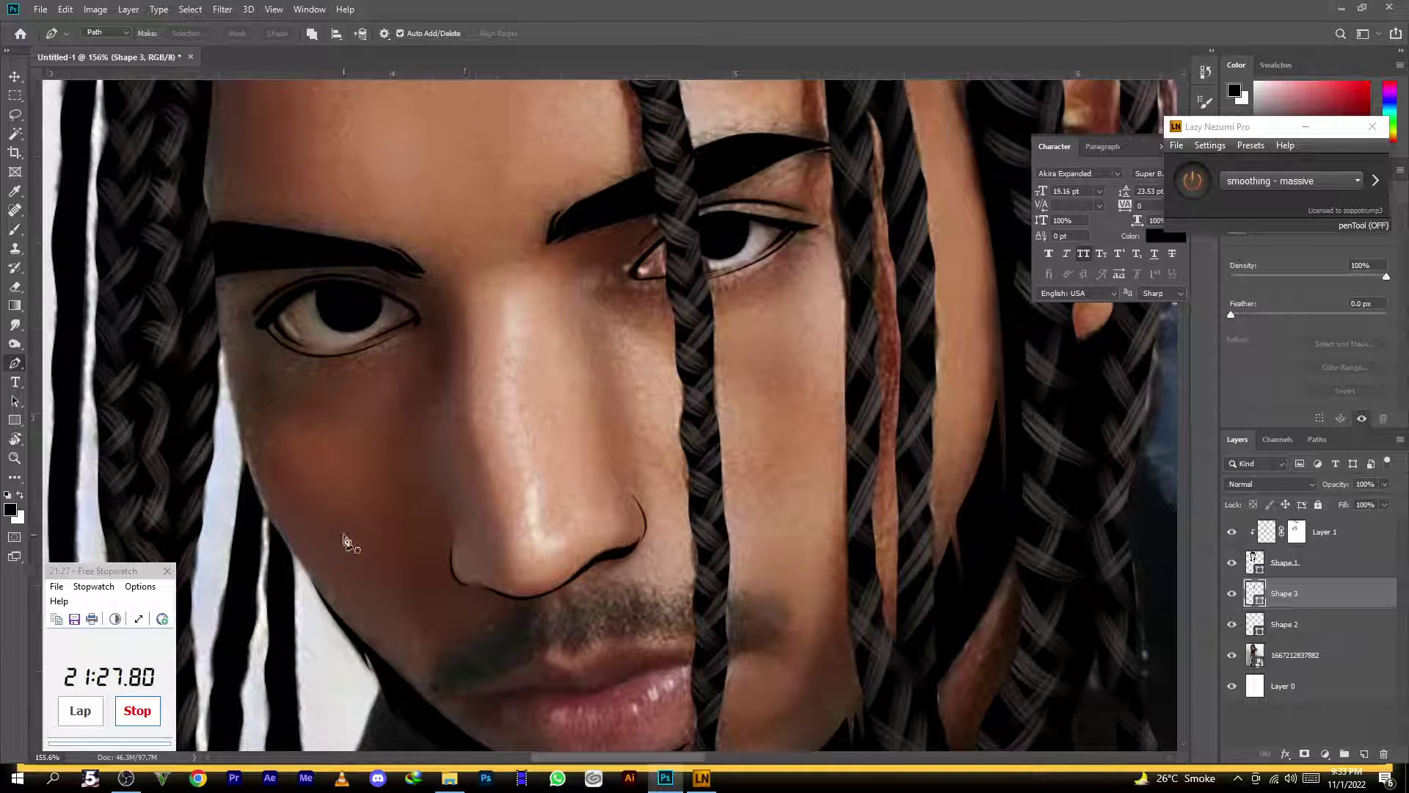
{"action": "scroll", "coordinate": [432, 666], "scroll_direction": "up", "scroll_amount": 2}
{"action": "left_click", "coordinate": [433, 703]}
{"action": "left_click_drag", "start_coordinate": [445, 664], "coordinate": [460, 648]}
{"action": "left_click", "coordinate": [447, 691]}
{"action": "scroll", "coordinate": [446, 671], "scroll_direction": "up", "scroll_amount": 4}
{"action": "left_click_drag", "start_coordinate": [455, 657], "coordinate": [470, 645]}
{"action": "scroll", "coordinate": [479, 608], "scroll_direction": "down", "scroll_amount": 4}
Trace the moustache's upper edge beneath the nose and past the braid to its far end, with thin hair spikes
{"action": "left_click", "coordinate": [491, 601]}
{"action": "left_click_drag", "start_coordinate": [578, 541], "coordinate": [759, 496]}
{"action": "left_click", "coordinate": [759, 496]}
{"action": "left_click", "coordinate": [839, 521]}
{"action": "left_click", "coordinate": [771, 495]}
{"action": "left_click_drag", "start_coordinate": [860, 501], "coordinate": [994, 537]}
{"action": "left_click_drag", "start_coordinate": [992, 610], "coordinate": [990, 646]}
{"action": "left_click_drag", "start_coordinate": [992, 562], "coordinate": [915, 567]}
Shape the moustache's far end with pointed tips and bring the lower edge back across the braid above the lip
{"action": "left_click", "coordinate": [994, 575], "text": "alt"}
{"action": "left_click", "coordinate": [949, 620]}
{"action": "left_click", "coordinate": [935, 579], "text": "alt"}
{"action": "left_click_drag", "start_coordinate": [935, 620], "coordinate": [918, 645]}
{"action": "left_click", "coordinate": [935, 620], "text": "alt"}
{"action": "left_click_drag", "start_coordinate": [887, 584], "coordinate": [850, 578]}
{"action": "left_click", "coordinate": [849, 577]}
{"action": "left_click", "coordinate": [807, 550]}
{"action": "left_click", "coordinate": [842, 582]}
Trace the moustache's lower edge along the upper lip with hair tips and close the path at the near mouth corner
{"action": "left_click_drag", "start_coordinate": [747, 583], "coordinate": [532, 612]}
{"action": "left_click", "coordinate": [563, 634]}
{"action": "left_click", "coordinate": [574, 610]}
{"action": "left_click", "coordinate": [491, 658]}
{"action": "left_click", "coordinate": [520, 627], "text": "alt"}
{"action": "left_click", "coordinate": [481, 662]}
{"action": "left_click", "coordinate": [466, 678]}
{"action": "left_click", "coordinate": [456, 670]}
{"action": "left_click", "coordinate": [463, 682]}
{"action": "left_click_drag", "start_coordinate": [449, 674], "coordinate": [440, 659]}
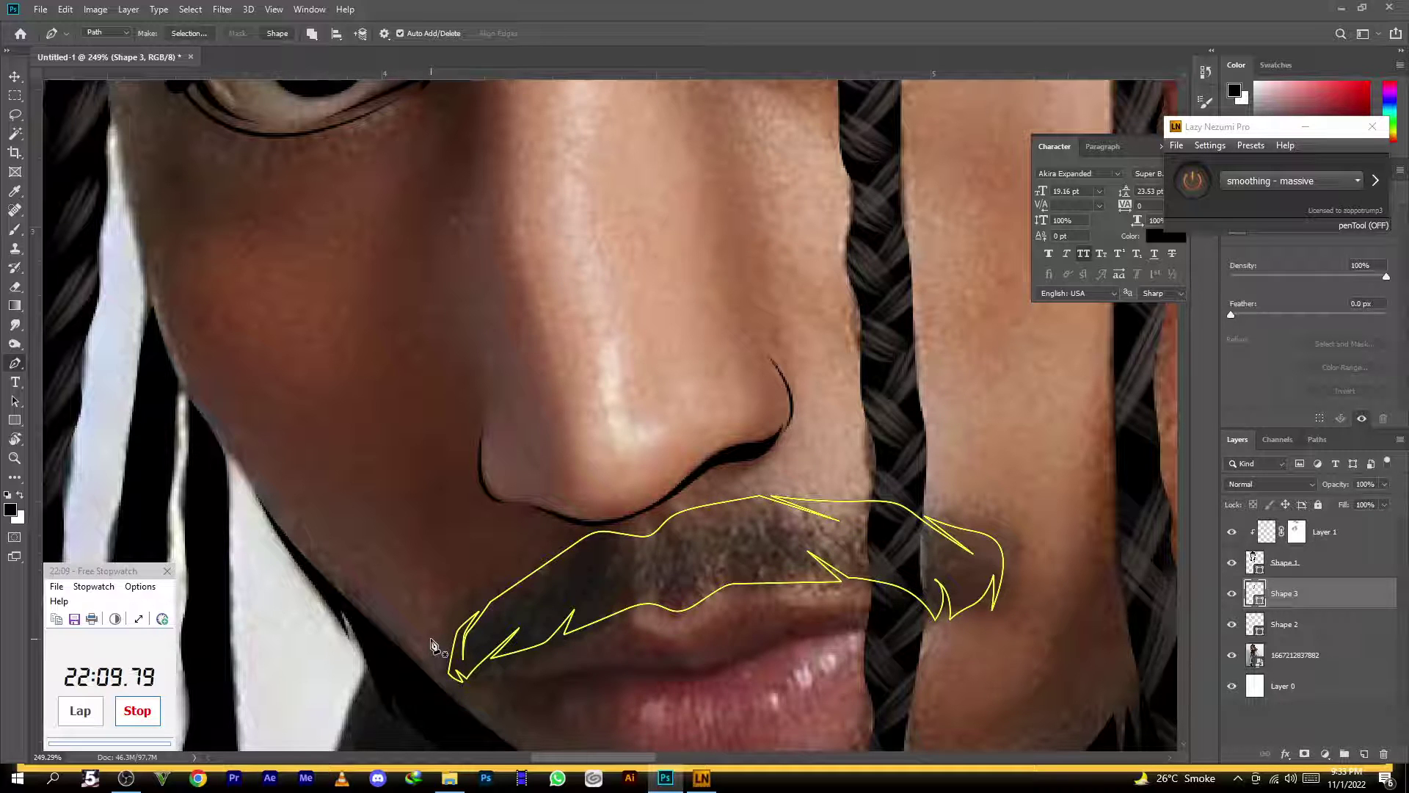
Convert the closed moustache path into a black shape layer
{"action": "scroll", "coordinate": [433, 646], "scroll_direction": "down", "scroll_amount": 8}
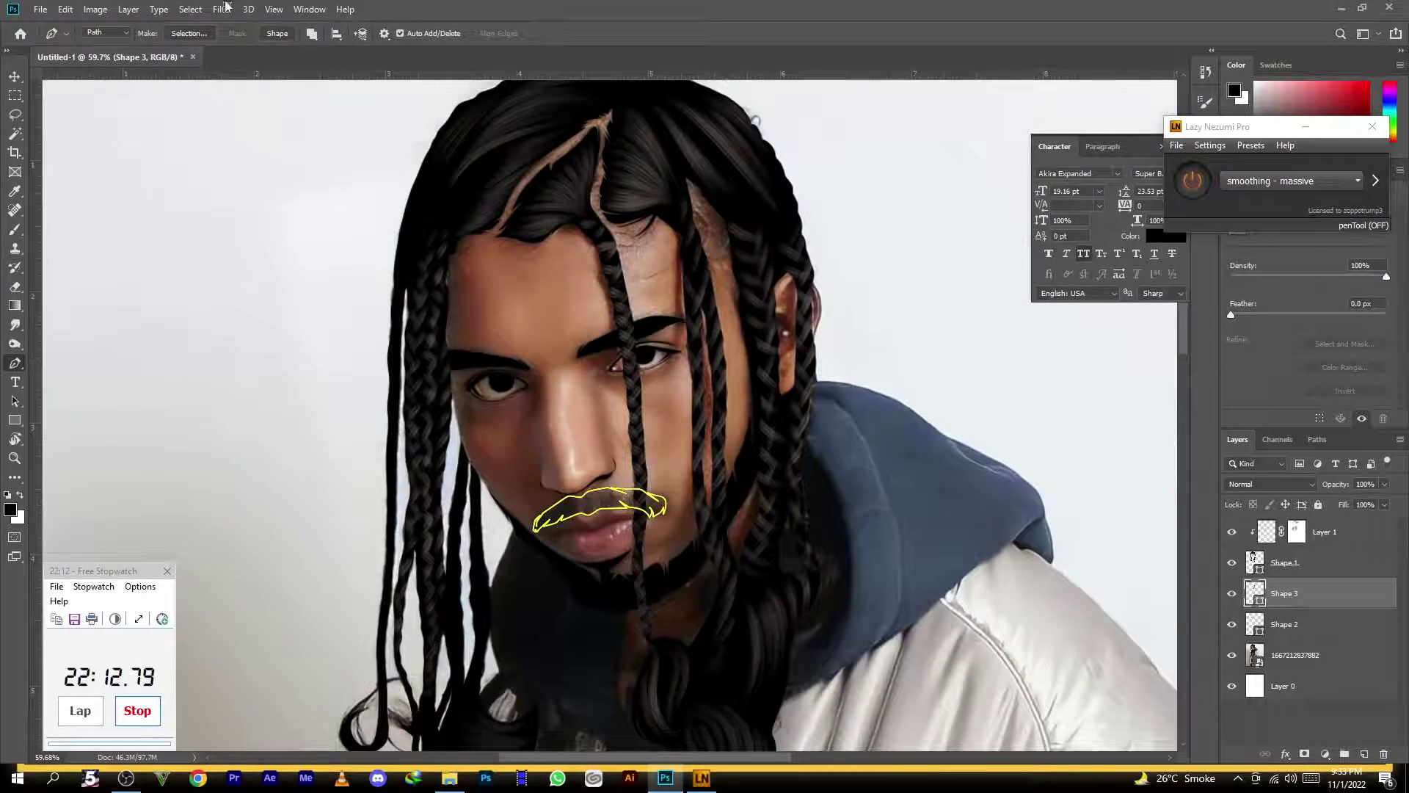
{"action": "left_click", "coordinate": [276, 33]}
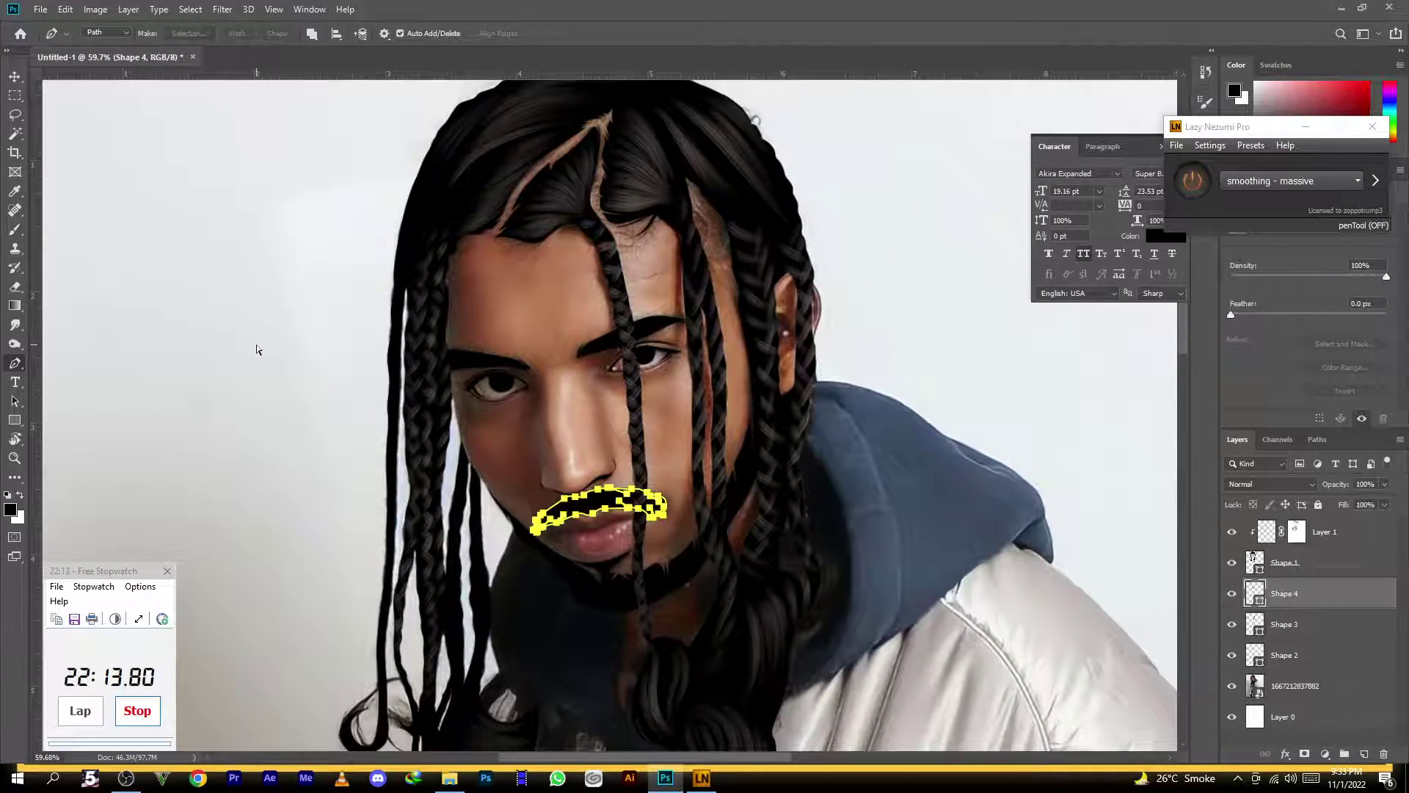
{"action": "scroll", "coordinate": [653, 376], "scroll_direction": "down", "scroll_amount": 2}
Trace the line between the lips as a thin closed path and convert it into a black shape layer
{"action": "scroll", "coordinate": [577, 428], "scroll_direction": "up", "scroll_amount": 8}
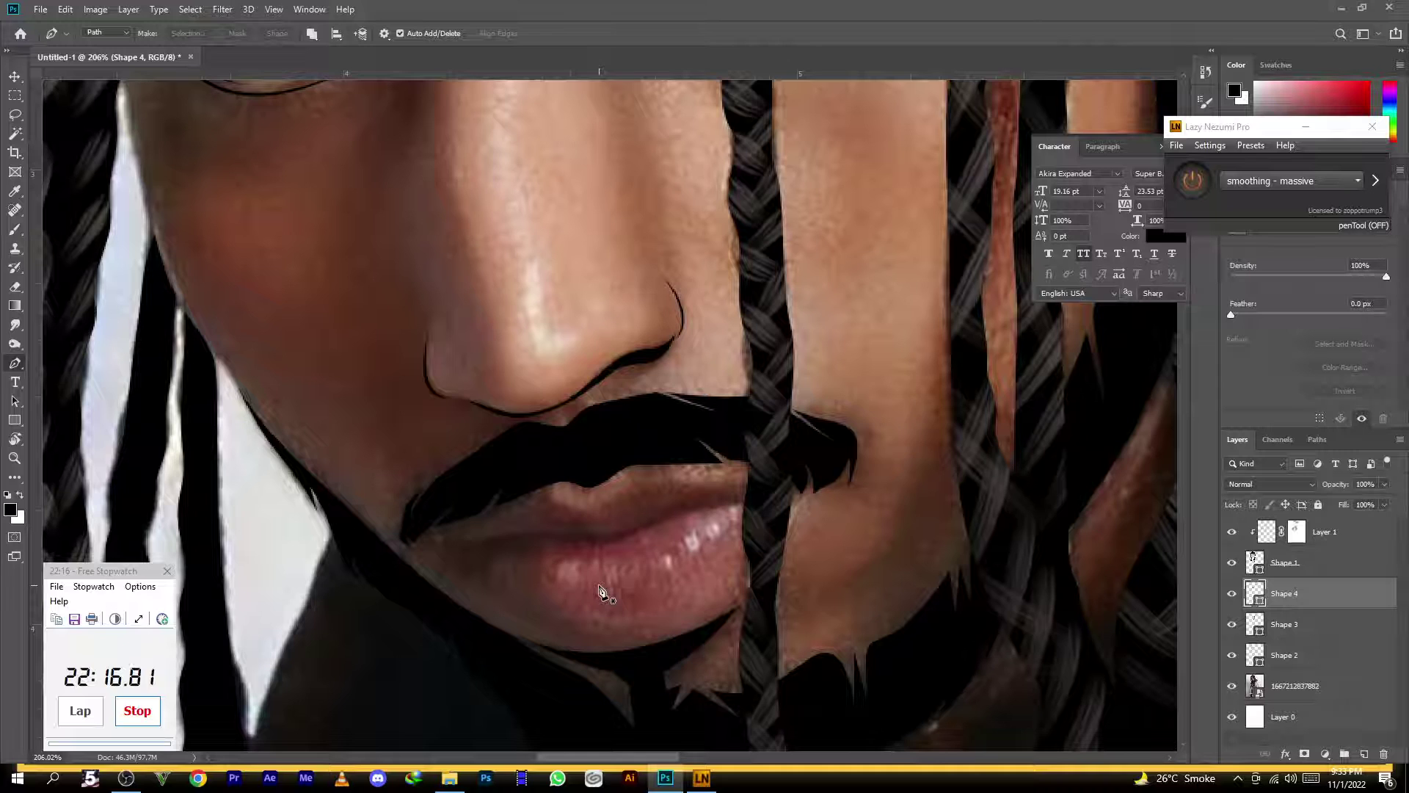
{"action": "left_click", "coordinate": [445, 546]}
{"action": "left_click_drag", "start_coordinate": [552, 533], "coordinate": [675, 511]}
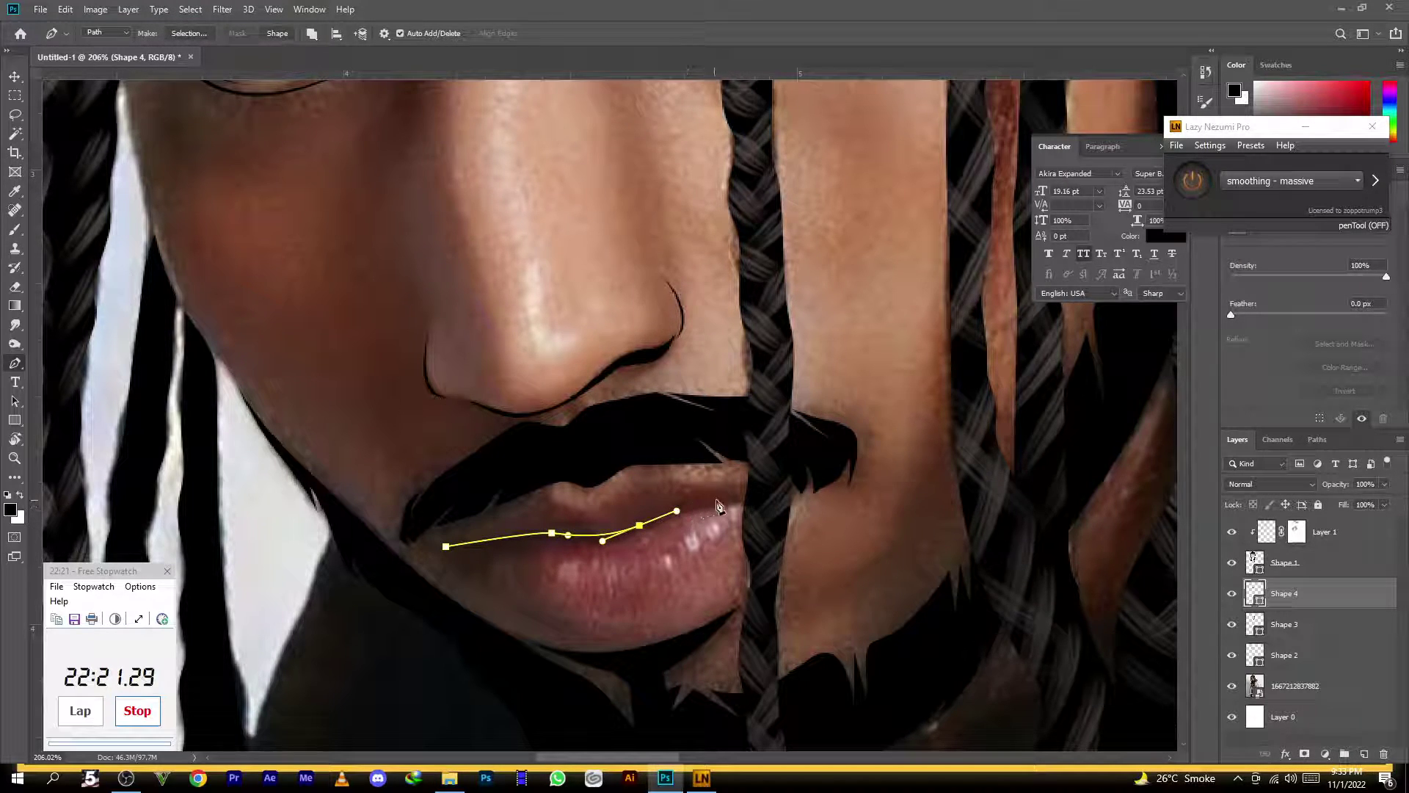
{"action": "left_click_drag", "start_coordinate": [774, 496], "coordinate": [852, 492]}
{"action": "left_click", "coordinate": [773, 495], "text": "alt"}
{"action": "left_click_drag", "start_coordinate": [683, 513], "coordinate": [561, 545]}
{"action": "left_click_drag", "start_coordinate": [505, 544], "coordinate": [450, 550]}
{"action": "left_click", "coordinate": [445, 547]}
{"action": "scroll", "coordinate": [469, 539], "scroll_direction": "down", "scroll_amount": 3}
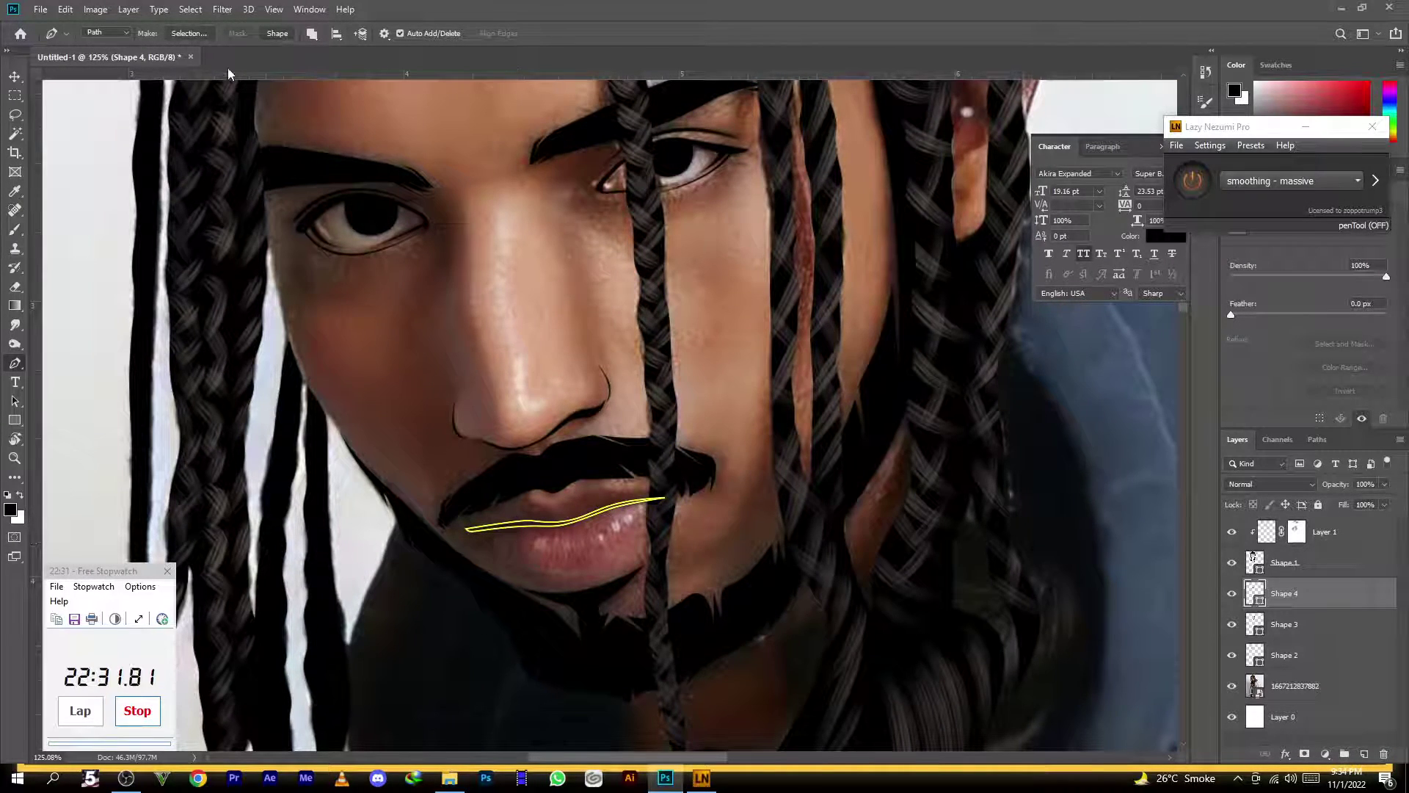
{"action": "left_click", "coordinate": [276, 35]}
Hide the photo layer to check the black line art on white, show it again and review the whole portrait
{"action": "scroll", "coordinate": [513, 412], "scroll_direction": "down", "scroll_amount": 5}
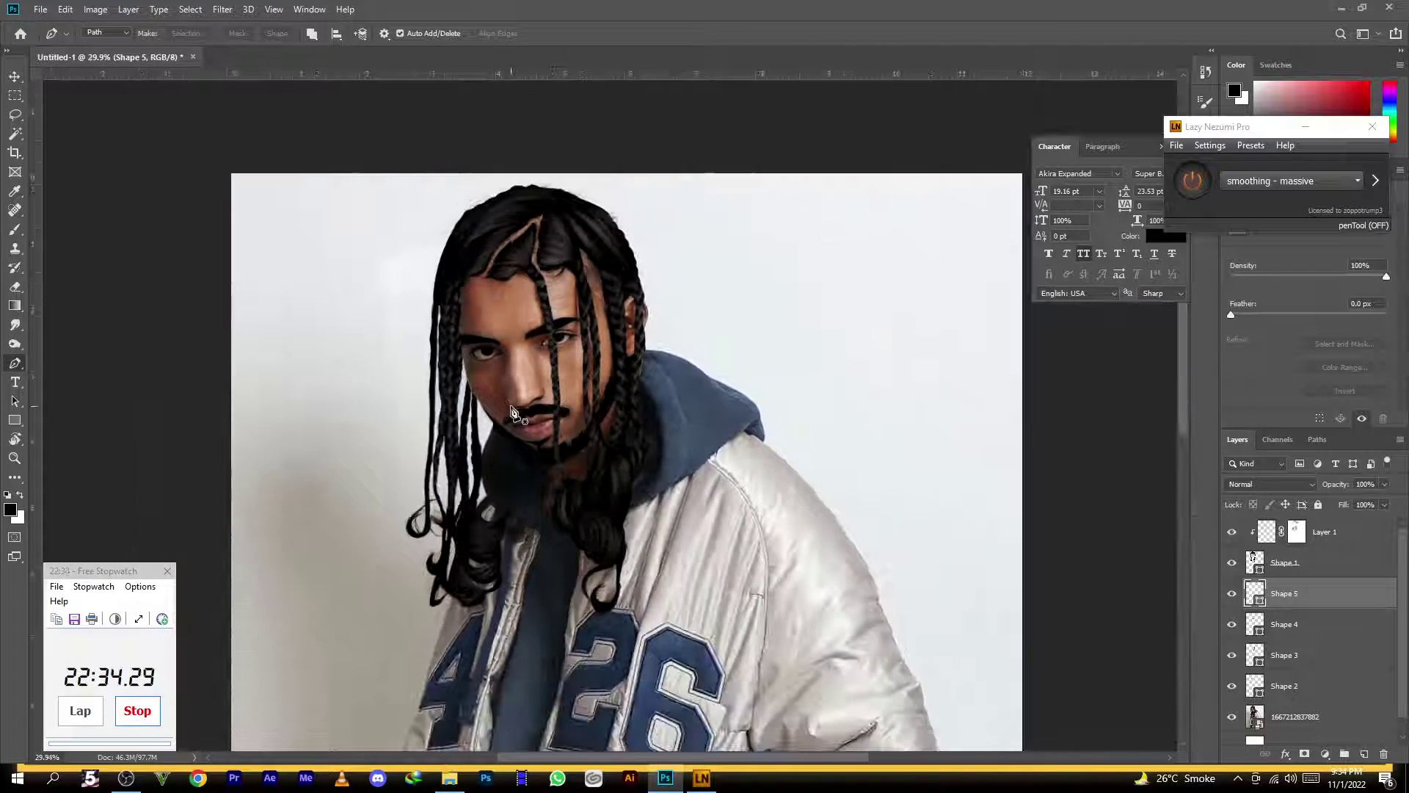
{"action": "scroll", "coordinate": [514, 413], "scroll_direction": "down", "scroll_amount": 1}
{"action": "scroll", "coordinate": [1307, 631], "scroll_direction": "down", "scroll_amount": 1}
{"action": "left_click", "coordinate": [1232, 699]}
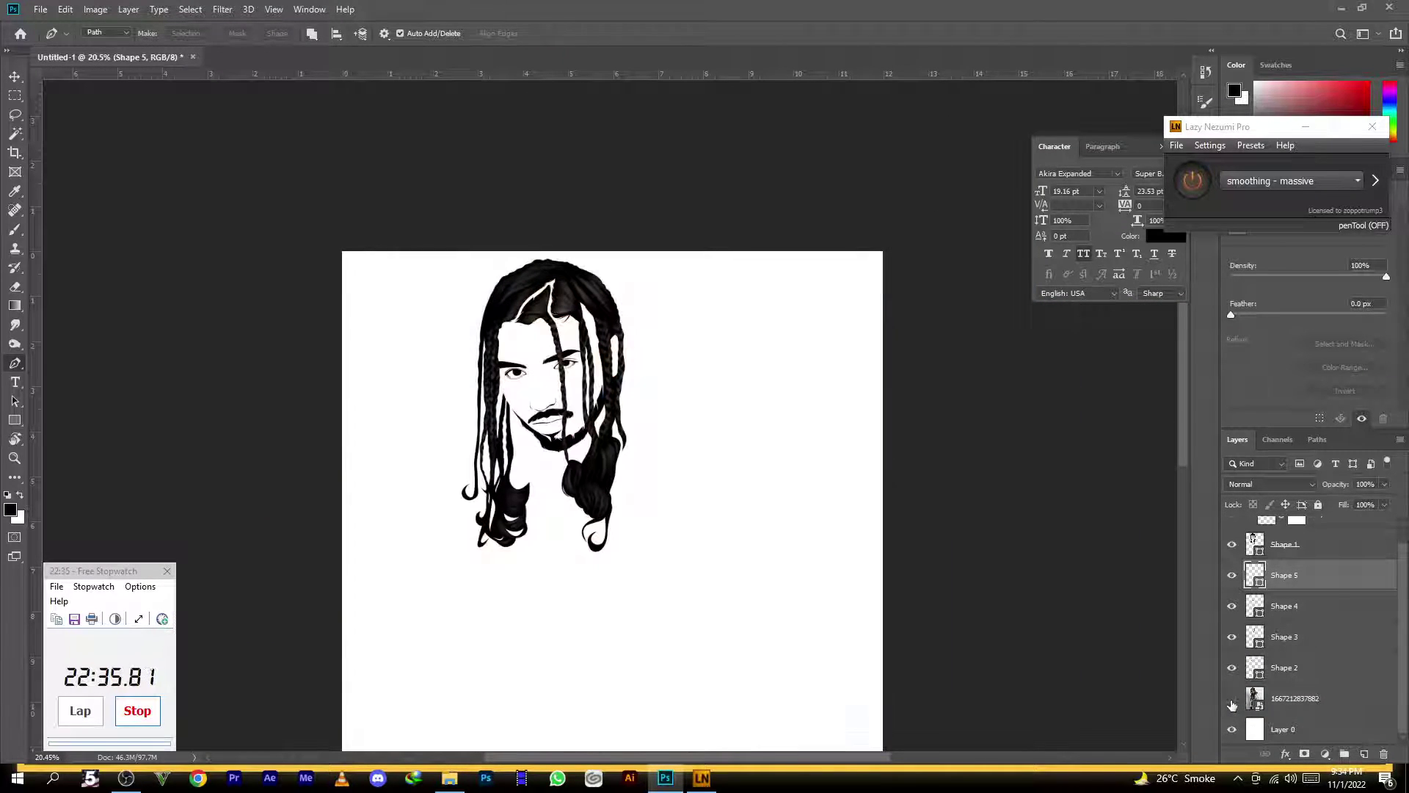
{"action": "left_click", "coordinate": [1233, 703]}
{"action": "scroll", "coordinate": [709, 450], "scroll_direction": "down", "scroll_amount": 1}
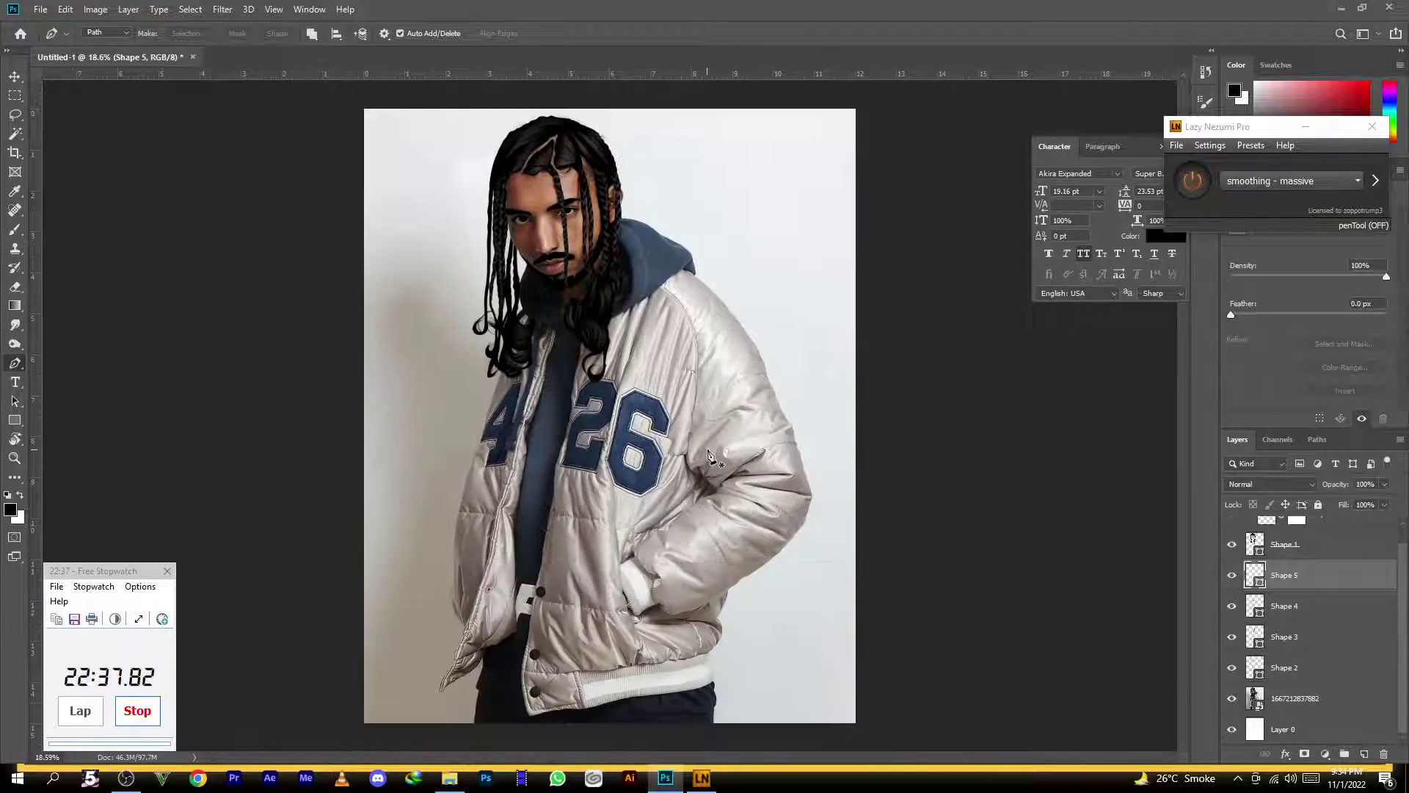
{"action": "scroll", "coordinate": [481, 263], "scroll_direction": "up", "scroll_amount": 5}
{"action": "scroll", "coordinate": [608, 167], "scroll_direction": "up", "scroll_amount": 2}
{"action": "scroll", "coordinate": [608, 168], "scroll_direction": "down", "scroll_amount": 3}
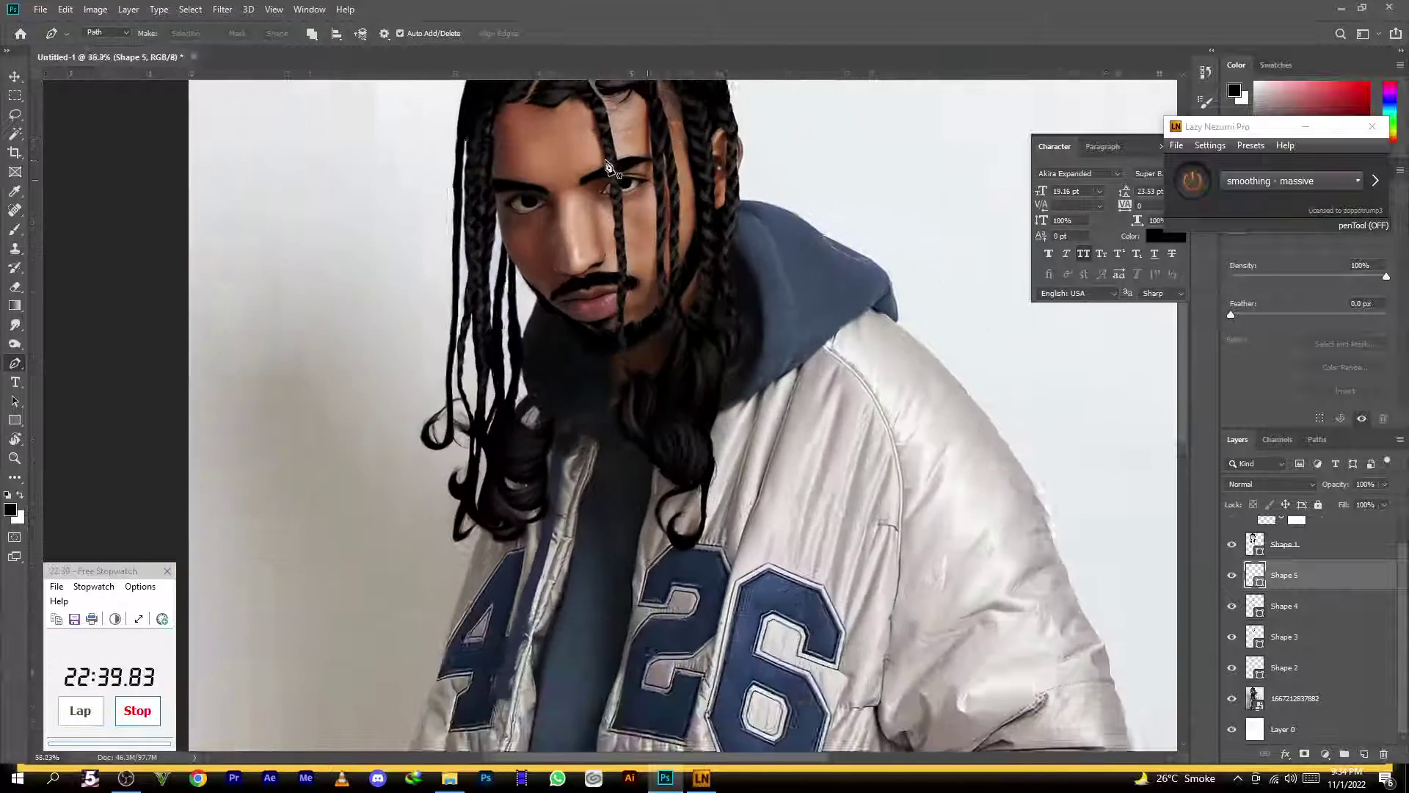
{"action": "scroll", "coordinate": [606, 166], "scroll_direction": "down", "scroll_amount": 1}
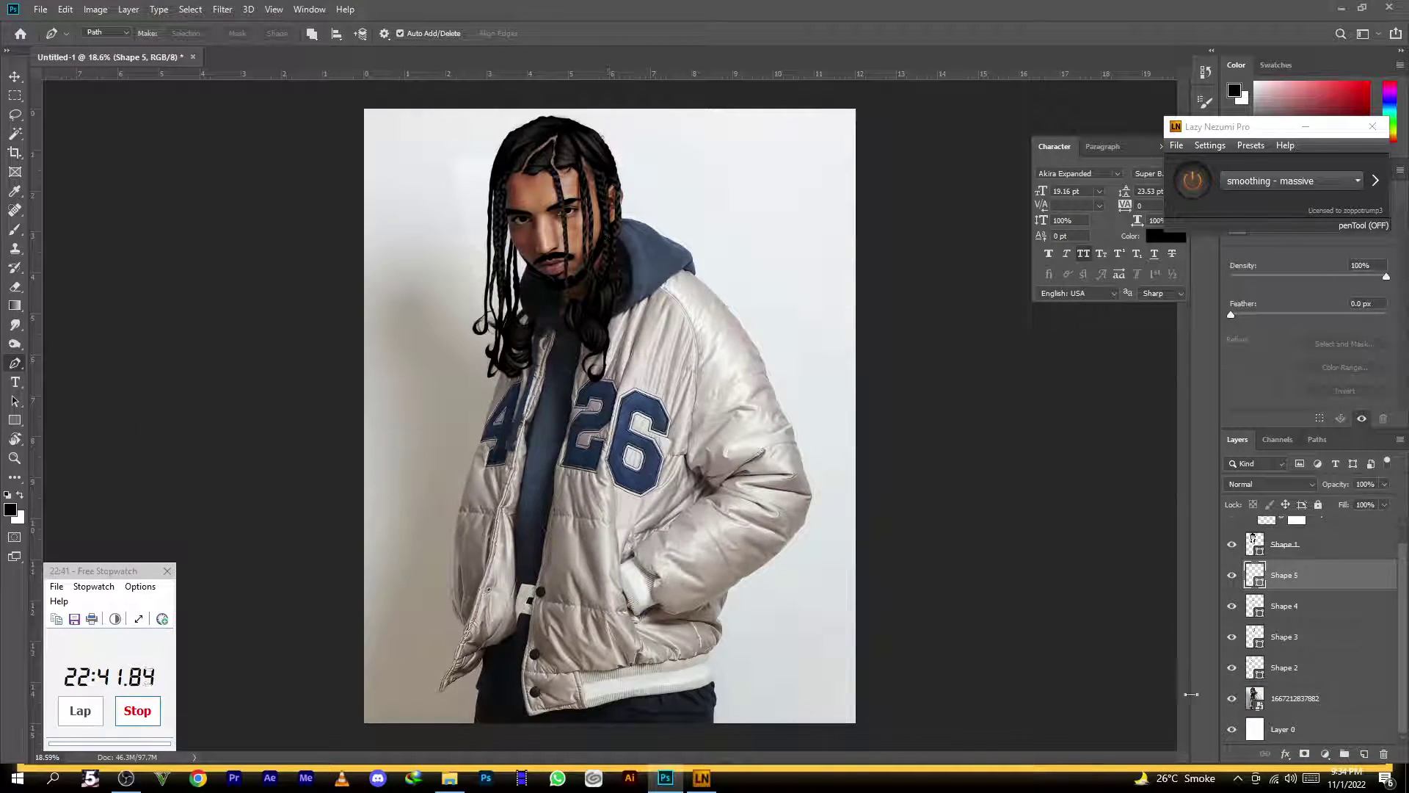
Add a new empty layer directly above the portrait photo layer
{"action": "left_click", "coordinate": [1308, 698]}
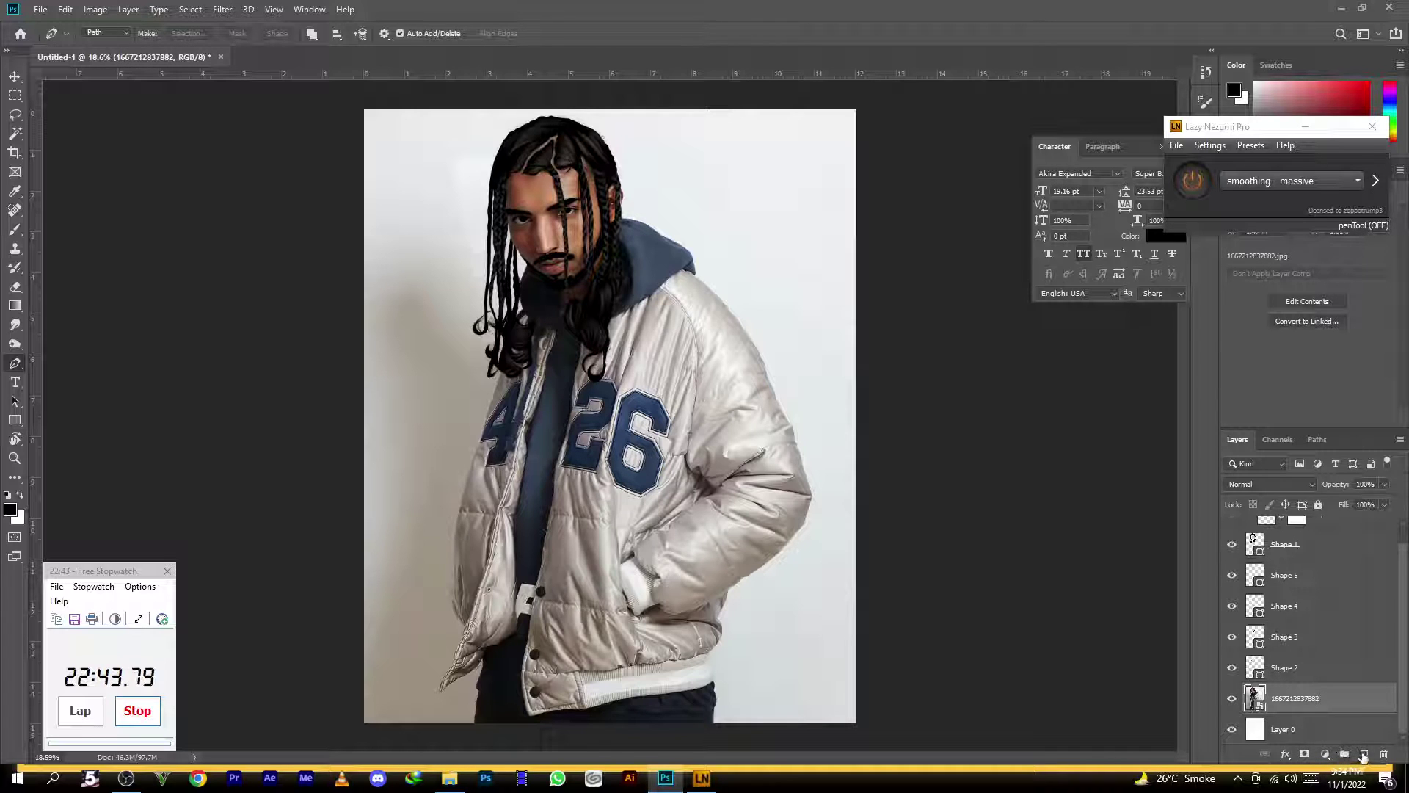
{"action": "left_click", "coordinate": [1363, 756]}
{"action": "scroll", "coordinate": [624, 334], "scroll_direction": "up", "scroll_amount": 3}
{"action": "scroll", "coordinate": [624, 334], "scroll_direction": "down", "scroll_amount": 1}
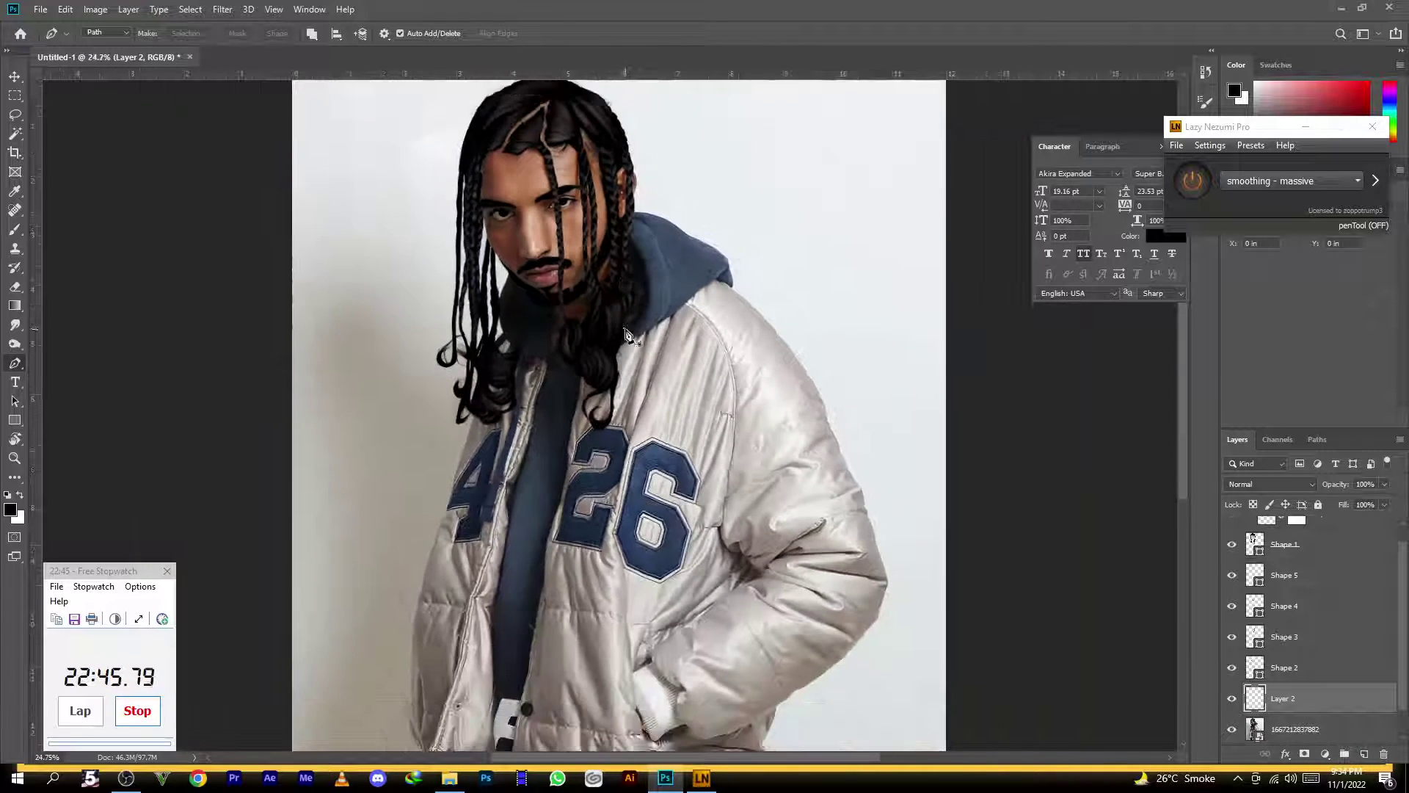
Start a path at the jacket's front opening and trace the hood edge up to the shoulder
{"action": "scroll", "coordinate": [624, 334], "scroll_direction": "up", "scroll_amount": 2}
{"action": "scroll", "coordinate": [633, 382], "scroll_direction": "up", "scroll_amount": 2}
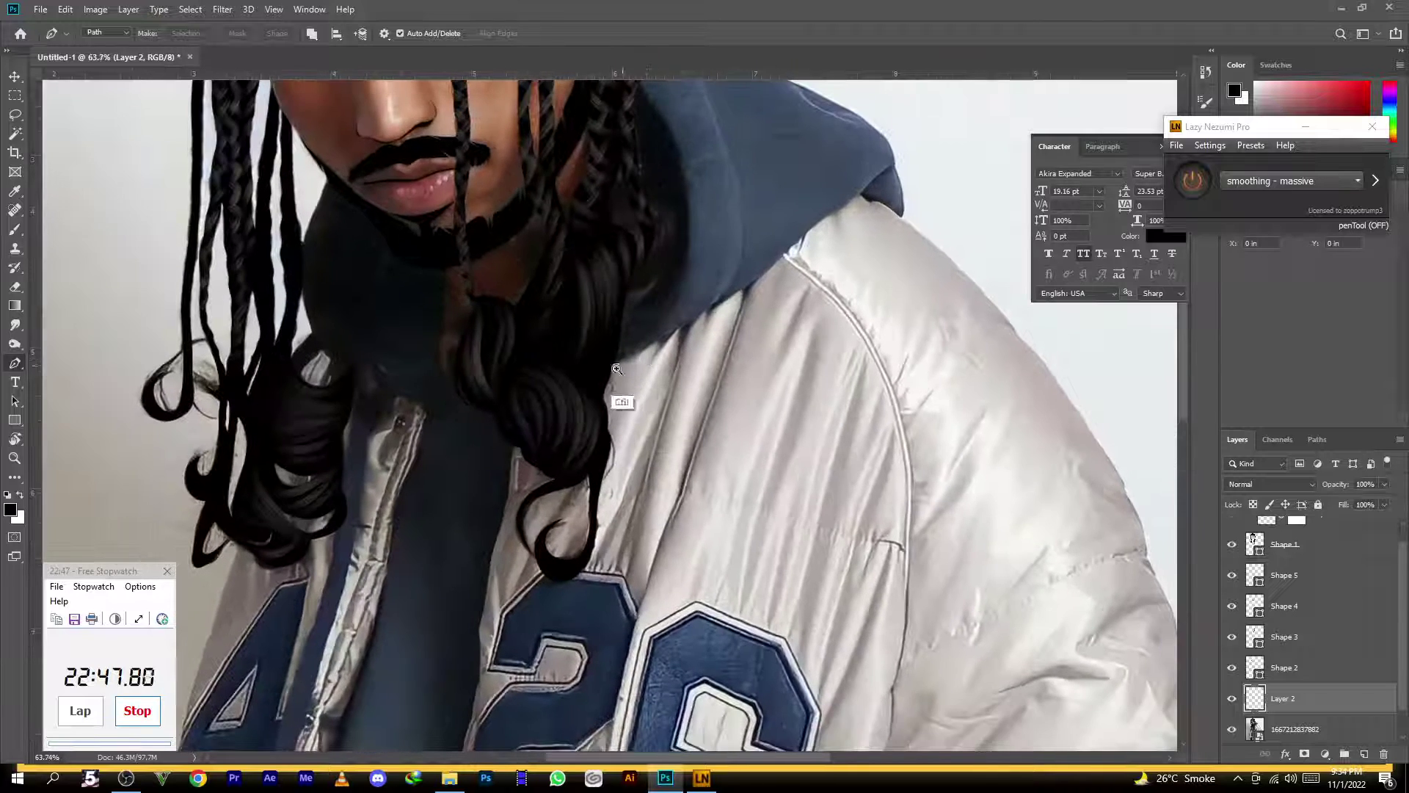
{"action": "left_click", "coordinate": [511, 409]}
{"action": "left_click", "coordinate": [640, 350]}
{"action": "left_click", "coordinate": [726, 300]}
{"action": "left_click", "coordinate": [812, 230]}
{"action": "left_click", "coordinate": [859, 193]}
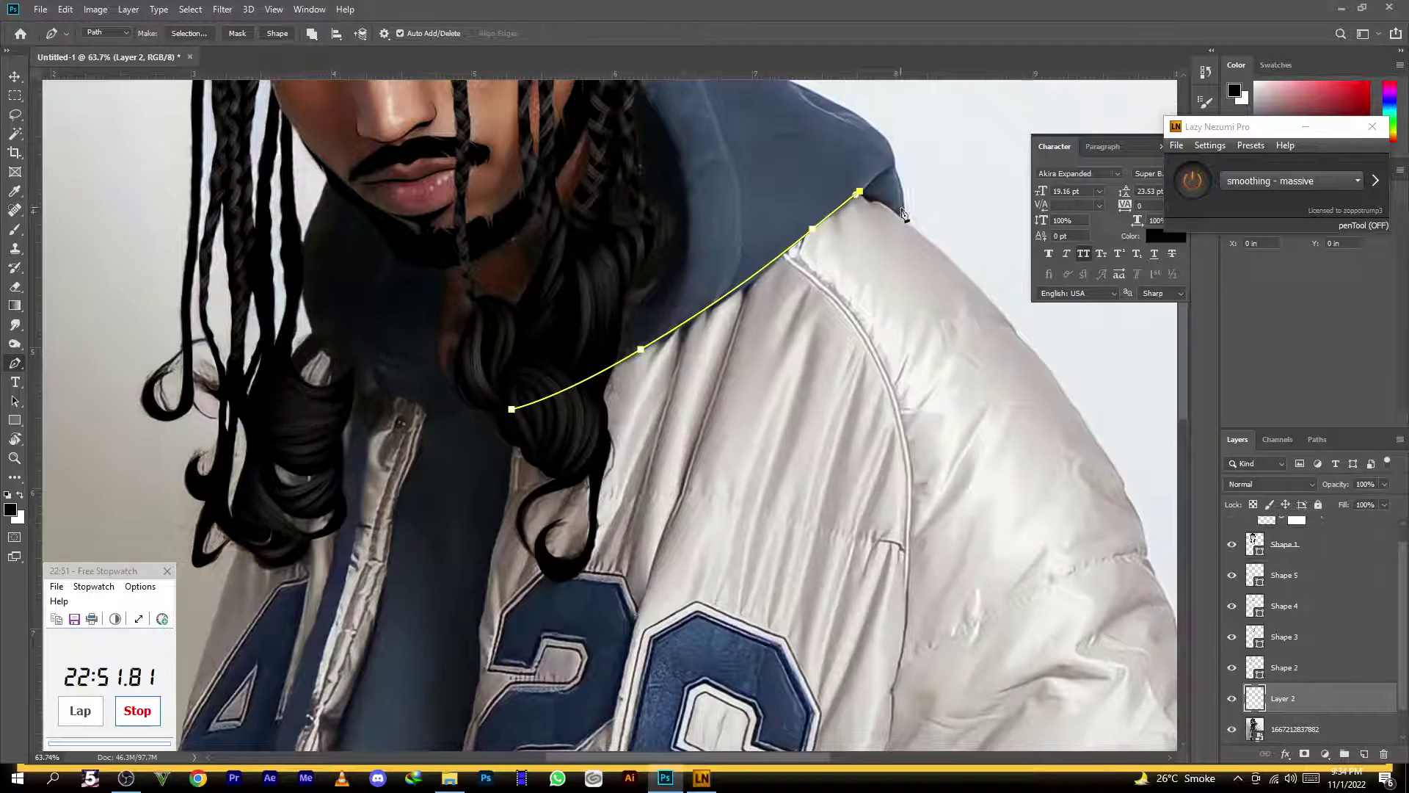
Continue the jacket path over the shoulder and down the outer edge of the sleeve, undoing misplaced segments
{"action": "left_click", "coordinate": [905, 221]}
{"action": "left_click_drag", "start_coordinate": [920, 236], "coordinate": [665, 127]}
{"action": "left_click_drag", "start_coordinate": [729, 202], "coordinate": [749, 229]}
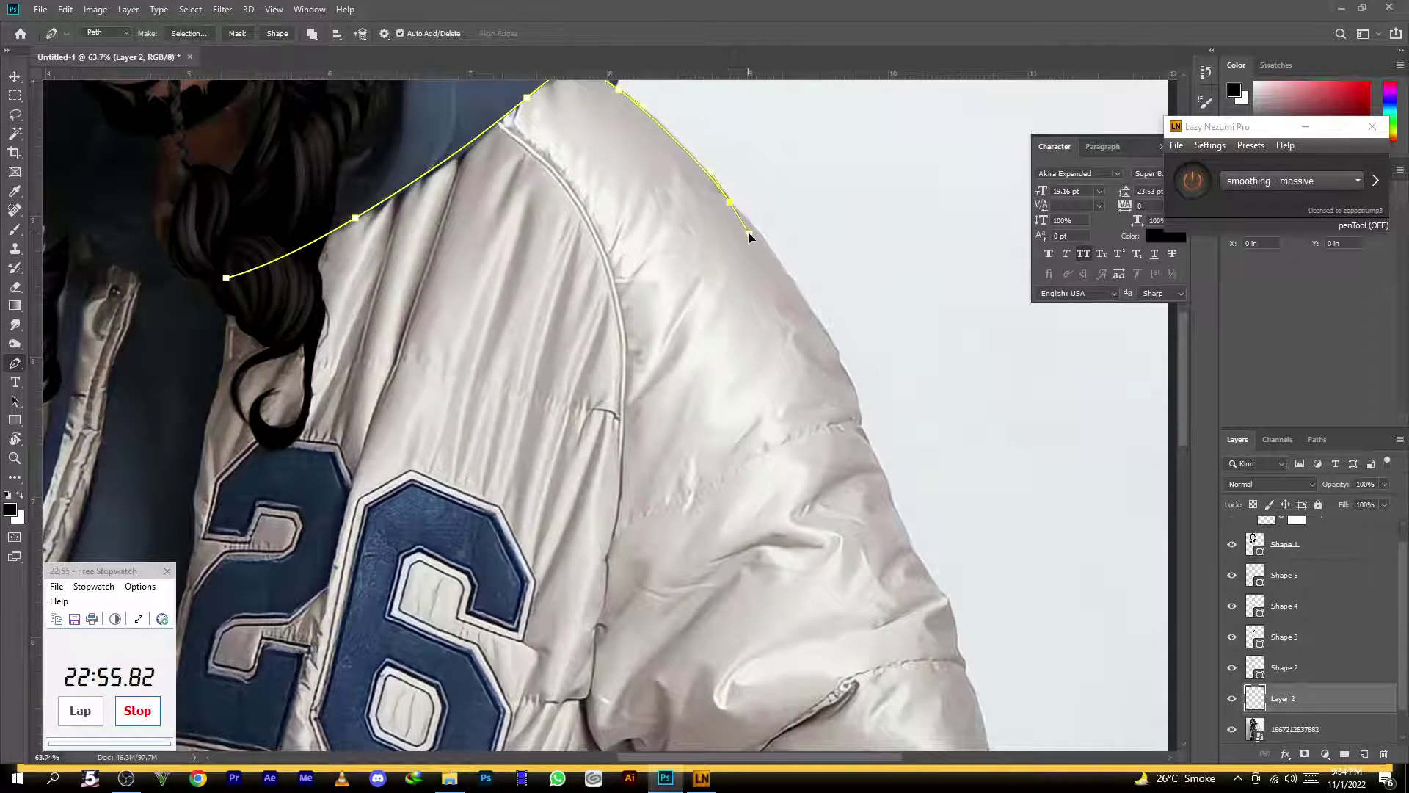
{"action": "left_click", "coordinate": [730, 204], "text": "alt"}
{"action": "left_click_drag", "start_coordinate": [818, 319], "coordinate": [819, 229]}
{"action": "left_click_drag", "start_coordinate": [844, 293], "coordinate": [853, 323]}
{"action": "left_click_drag", "start_coordinate": [881, 379], "coordinate": [873, 238]}
{"action": "left_click_drag", "start_coordinate": [844, 304], "coordinate": [829, 321]}
{"action": "left_click_drag", "start_coordinate": [775, 391], "coordinate": [725, 422]}
{"action": "key", "text": "ctrl+z"}
{"action": "left_click_drag", "start_coordinate": [776, 377], "coordinate": [723, 426]}
{"action": "key", "text": "ctrl+z"}
Trace the path along the underside of the forearm and down the jacket's side to the ribbed waistband
{"action": "left_click", "coordinate": [659, 473]}
{"action": "left_click_drag", "start_coordinate": [637, 484], "coordinate": [593, 516]}
{"action": "left_click_drag", "start_coordinate": [570, 586], "coordinate": [637, 467]}
{"action": "left_click", "coordinate": [555, 617]}
{"action": "left_click", "coordinate": [620, 536]}
{"action": "left_click", "coordinate": [623, 564]}
{"action": "key", "text": "ctrl"}
{"action": "left_click_drag", "start_coordinate": [711, 373], "coordinate": [677, 397]}
{"action": "key", "text": "ctrl+z"}
{"action": "left_click_drag", "start_coordinate": [528, 495], "coordinate": [656, 421]}
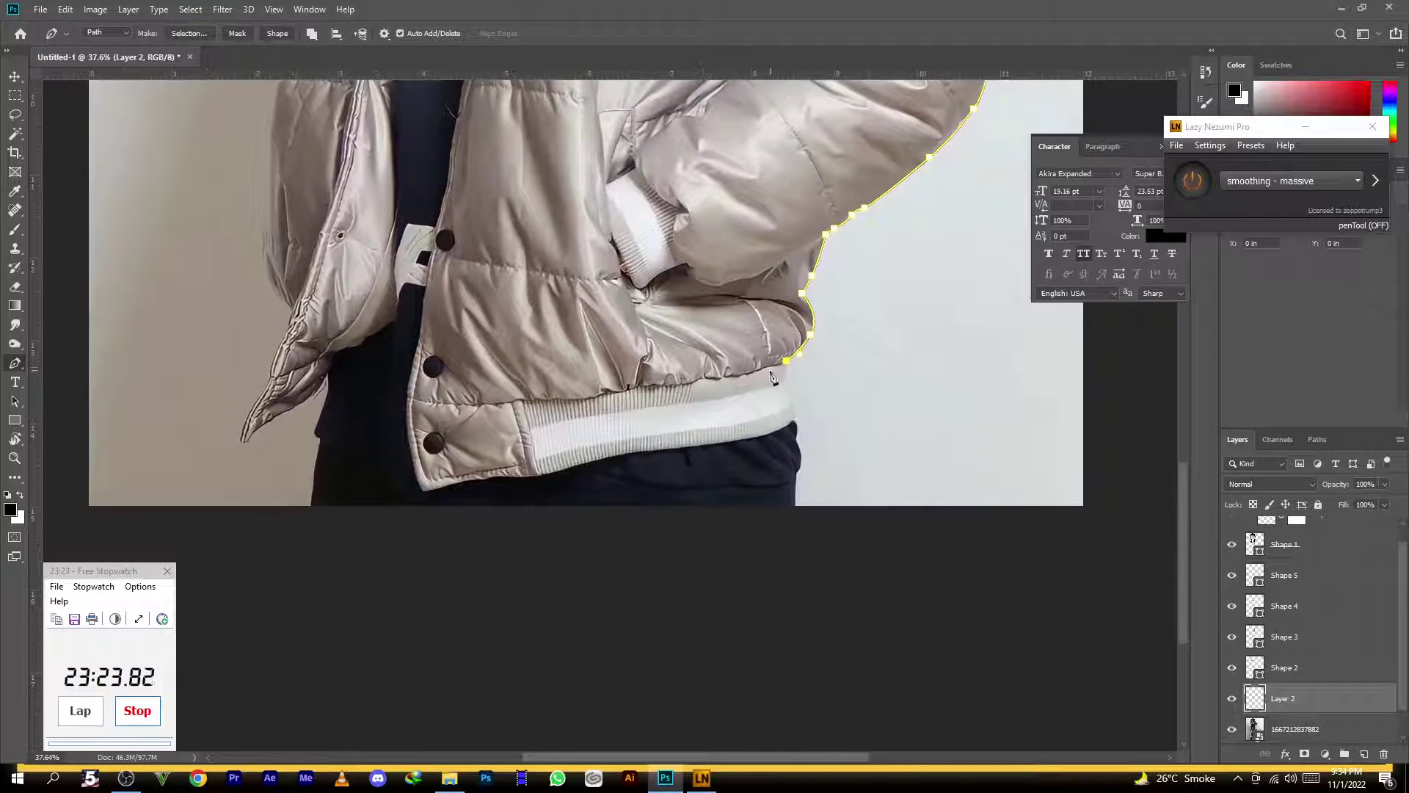
Trace the jacket path along the top of the waistband and around the buttoned corner to its lower front tip
{"action": "left_click_drag", "start_coordinate": [747, 382], "coordinate": [549, 406]}
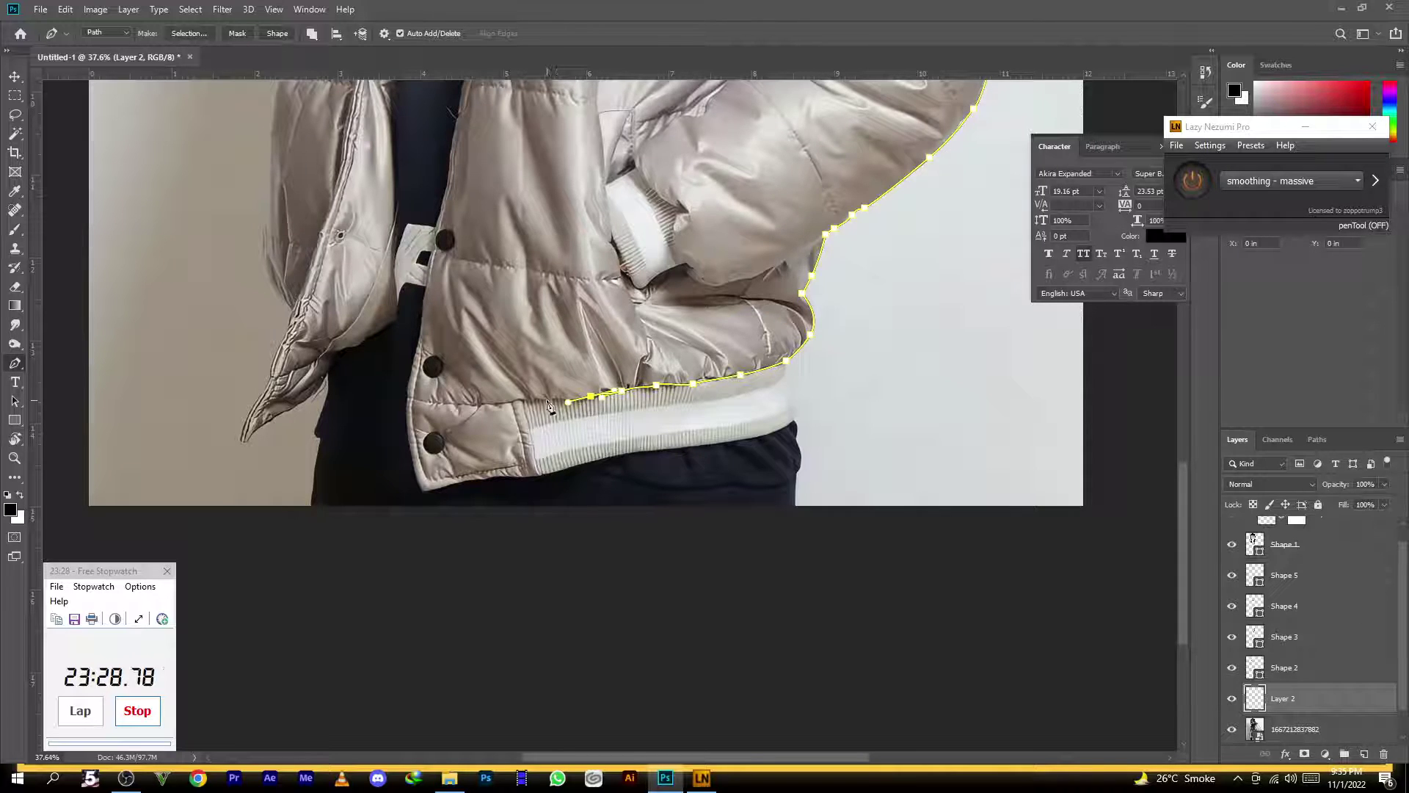
{"action": "left_click", "coordinate": [541, 475]}
{"action": "left_click_drag", "start_coordinate": [551, 511], "coordinate": [552, 514]}
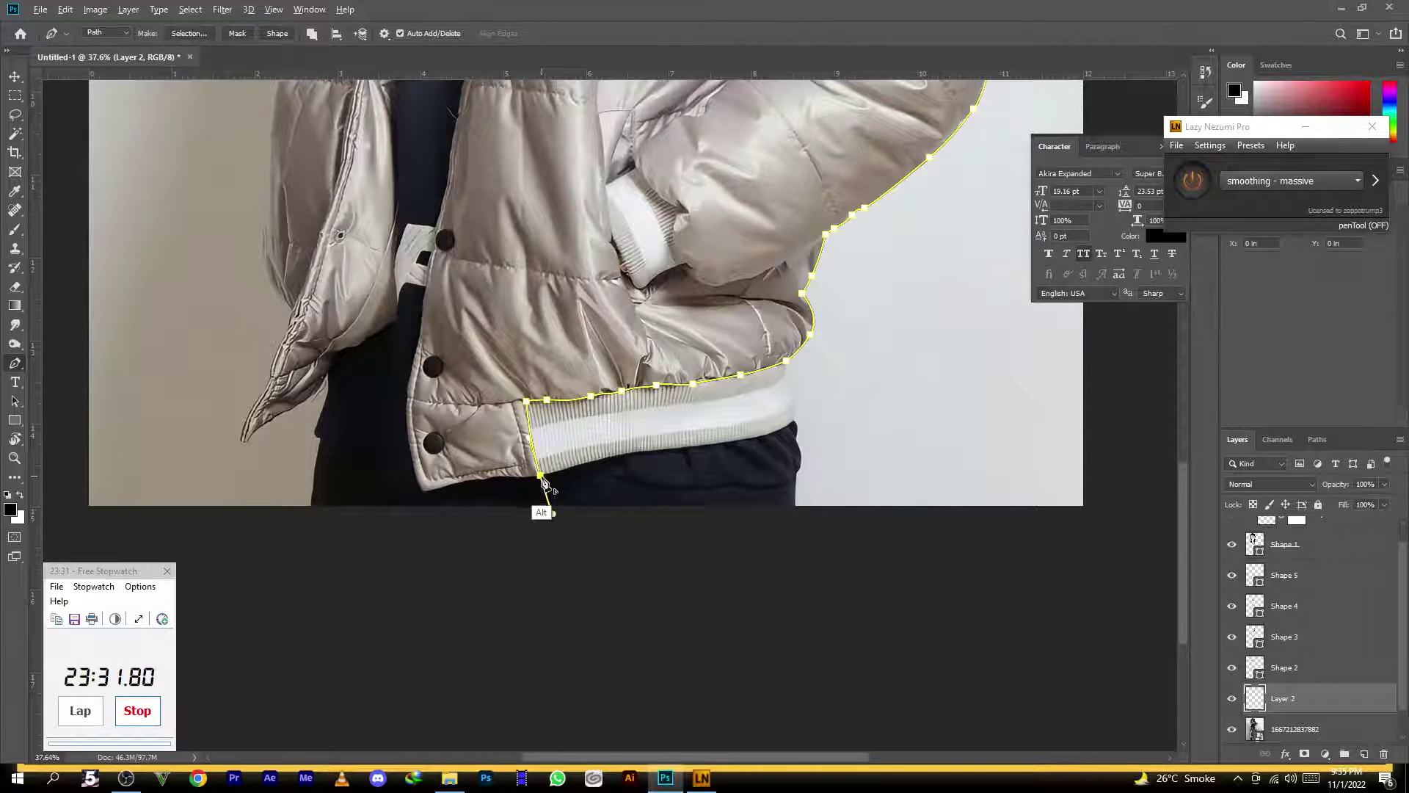
{"action": "left_click", "coordinate": [540, 476], "text": "alt"}
{"action": "left_click", "coordinate": [478, 481]}
{"action": "left_click", "coordinate": [422, 491]}
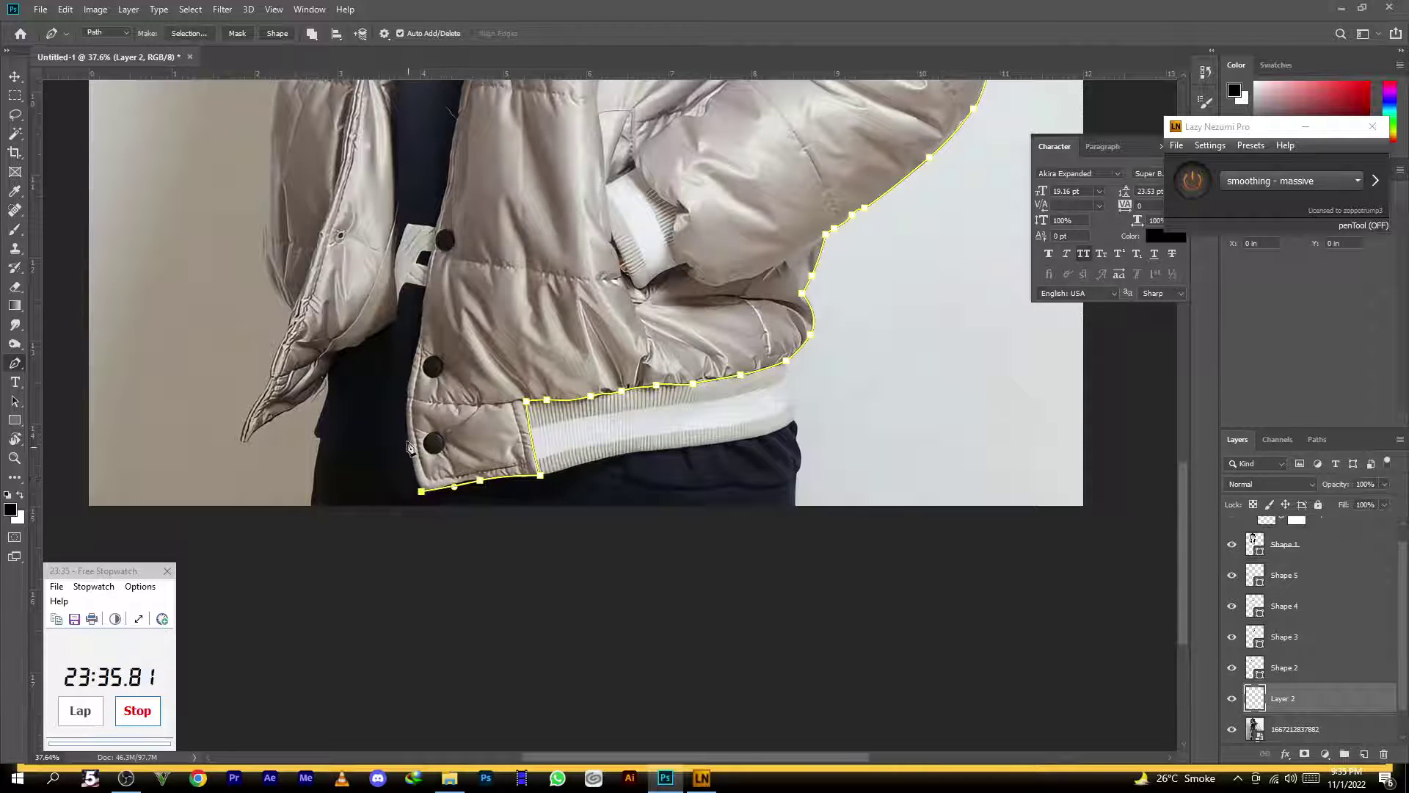
Trace the buttoned front edge up to the hood and close the path around the jacket half numbered 26
{"action": "left_click_drag", "start_coordinate": [408, 380], "coordinate": [422, 327]}
{"action": "scroll", "coordinate": [425, 338], "scroll_direction": "up", "scroll_amount": 4}
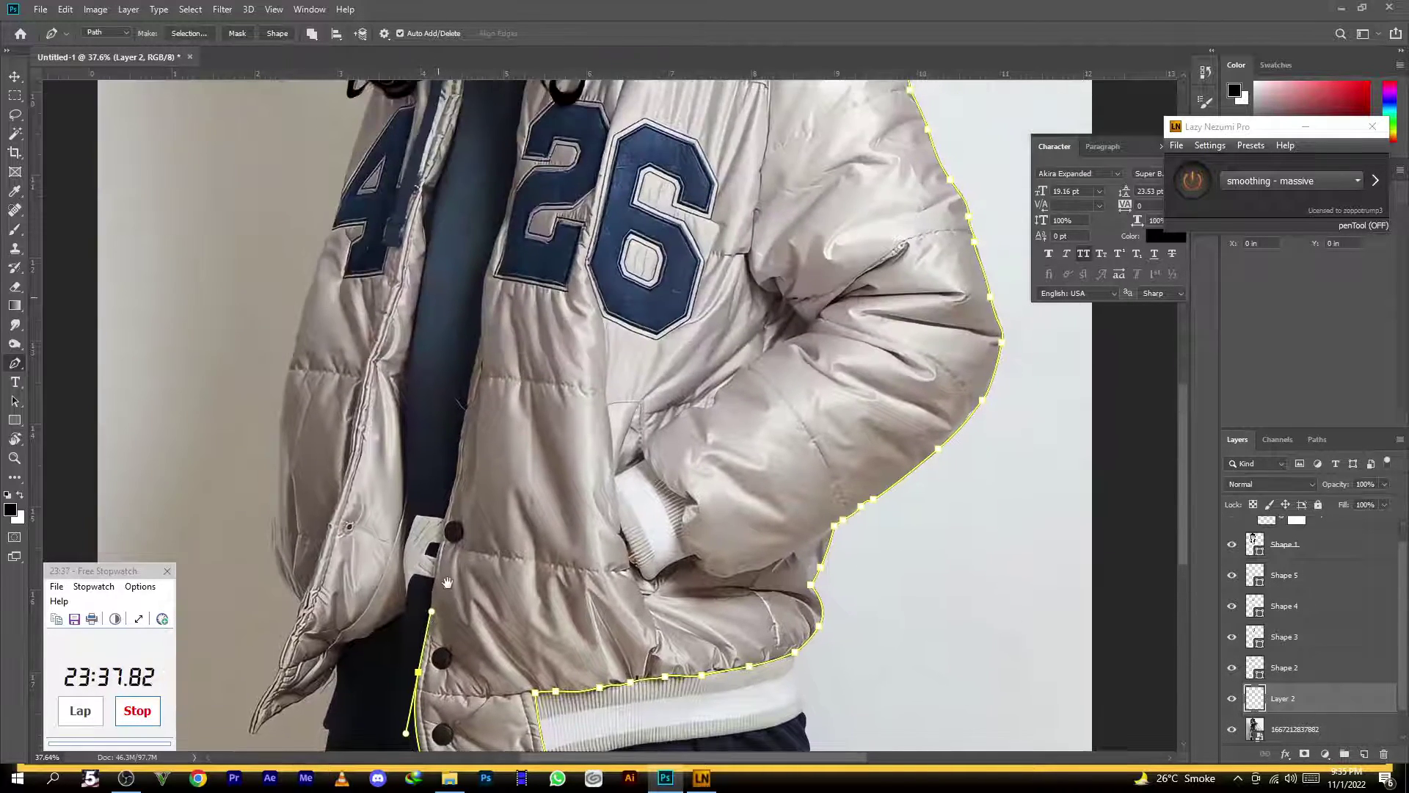
{"action": "left_click_drag", "start_coordinate": [456, 457], "coordinate": [471, 379]}
{"action": "left_click_drag", "start_coordinate": [473, 368], "coordinate": [450, 538]}
{"action": "left_click_drag", "start_coordinate": [458, 487], "coordinate": [460, 466]}
{"action": "left_click_drag", "start_coordinate": [475, 402], "coordinate": [485, 371]}
{"action": "left_click_drag", "start_coordinate": [499, 276], "coordinate": [516, 196]}
{"action": "left_click", "coordinate": [512, 175]}
{"action": "scroll", "coordinate": [506, 220], "scroll_direction": "down", "scroll_amount": 3}
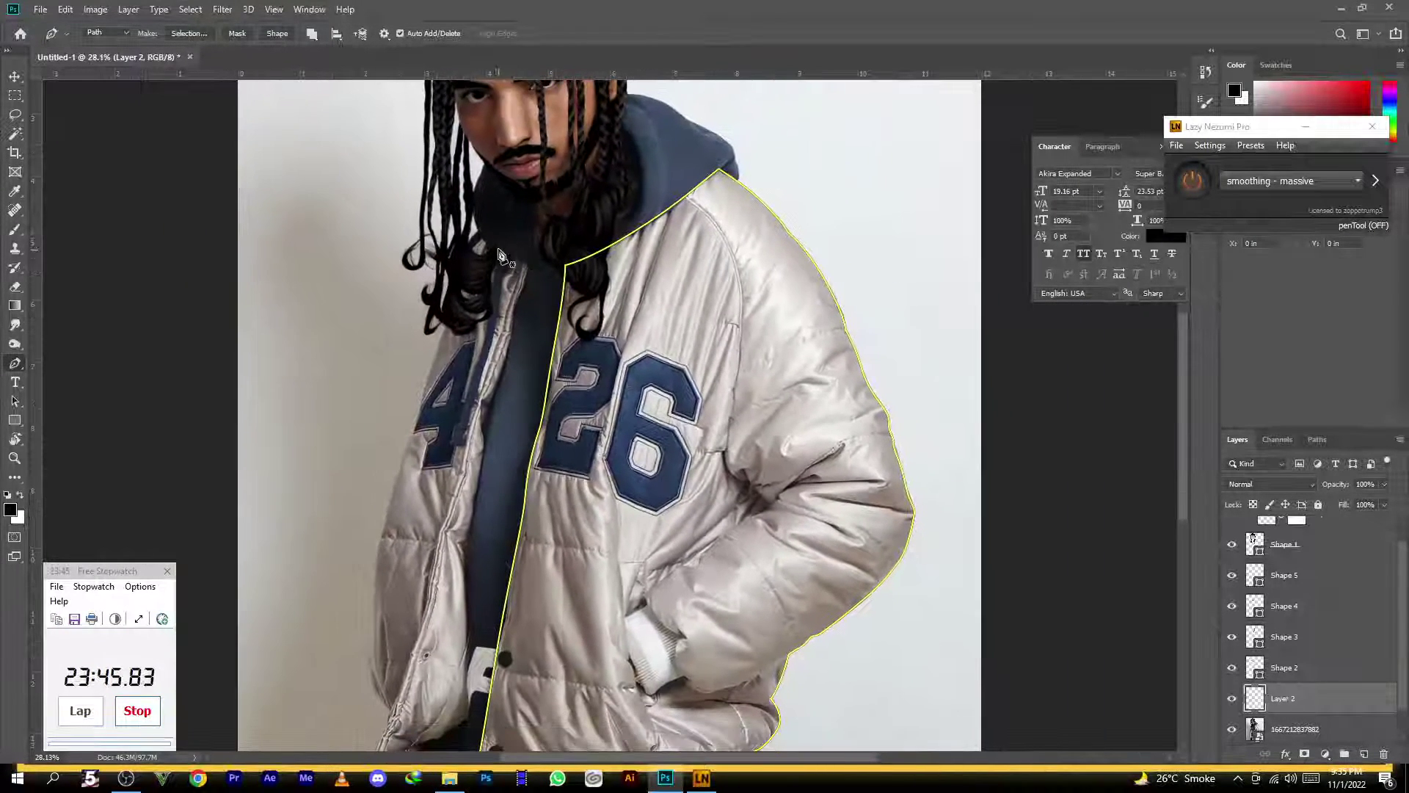
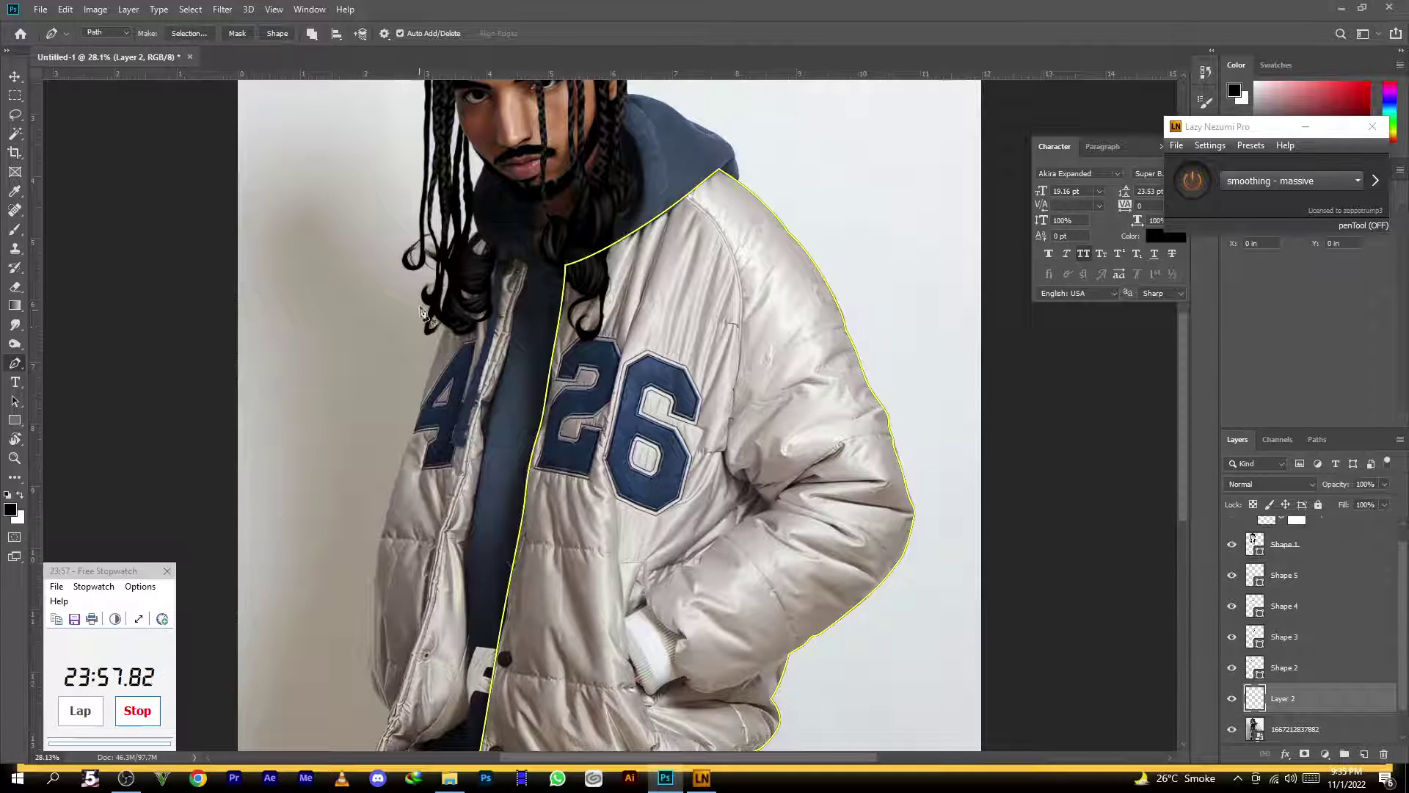
Start a second path on the jacket half numbered 4, along its collar and the upper front edge
{"action": "scroll", "coordinate": [503, 242], "scroll_direction": "up", "scroll_amount": 5}
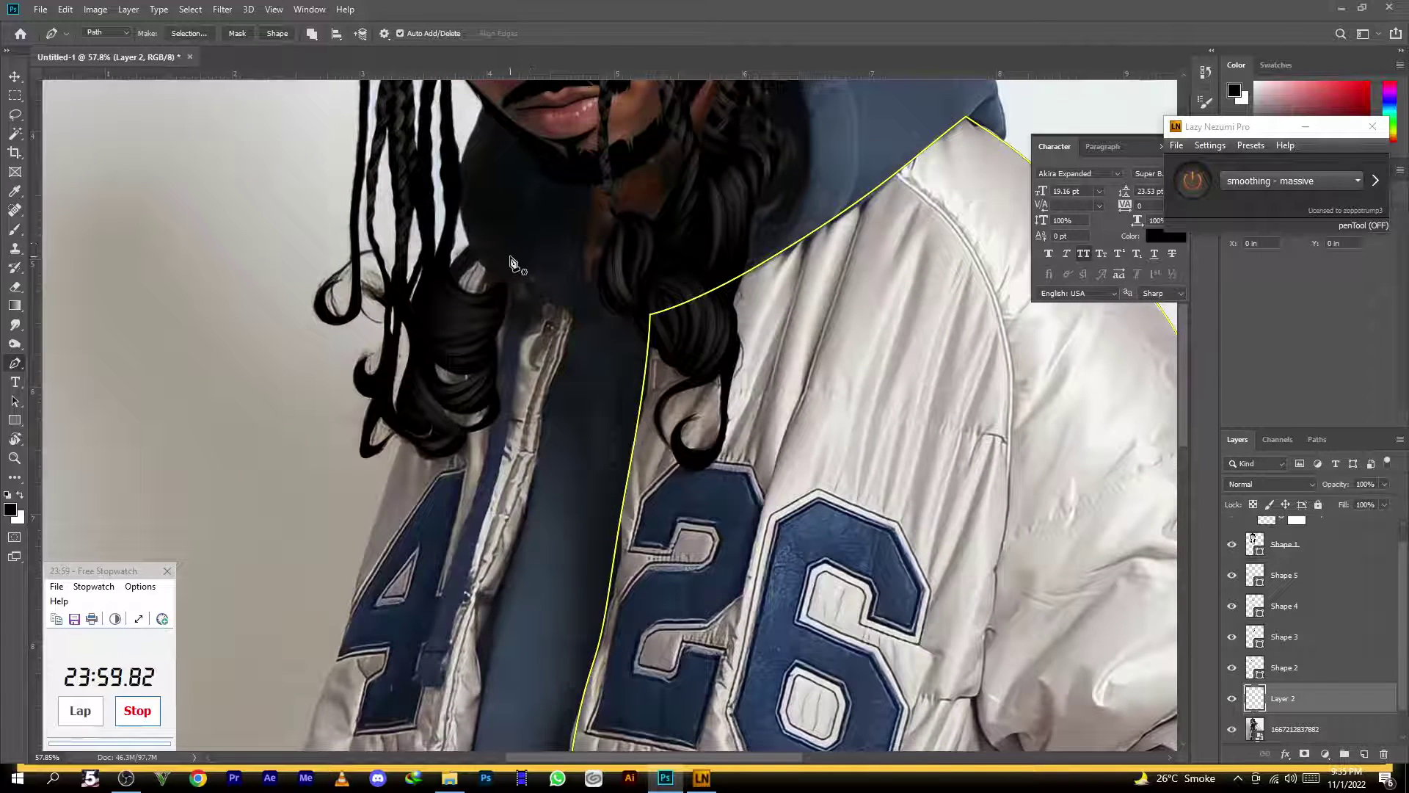
{"action": "left_click", "coordinate": [466, 250]}
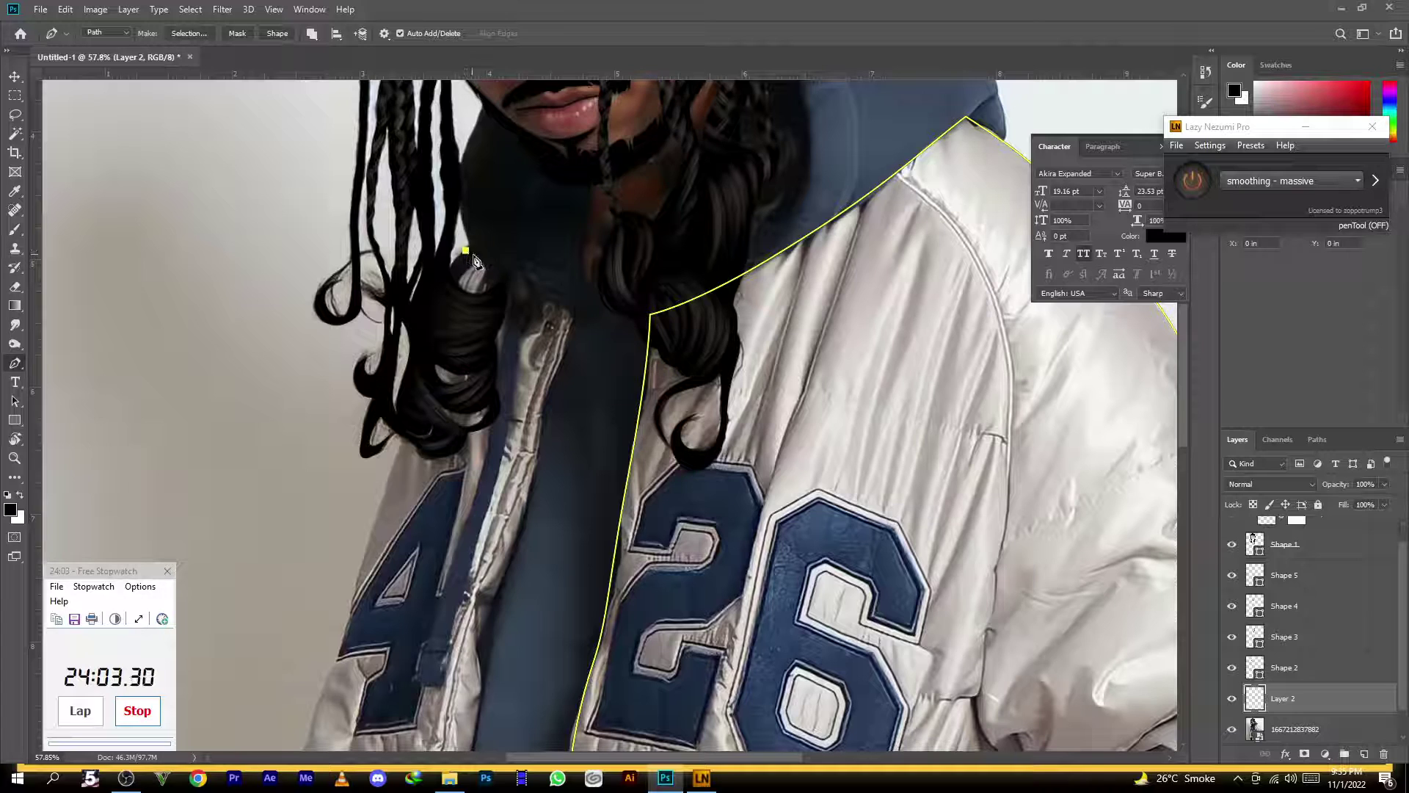
{"action": "left_click_drag", "start_coordinate": [572, 311], "coordinate": [662, 337]}
{"action": "left_click", "coordinate": [572, 311], "text": "alt"}
{"action": "scroll", "coordinate": [557, 331], "scroll_direction": "down", "scroll_amount": 4}
{"action": "left_click", "coordinate": [551, 252]}
{"action": "left_click_drag", "start_coordinate": [519, 385], "coordinate": [491, 488]}
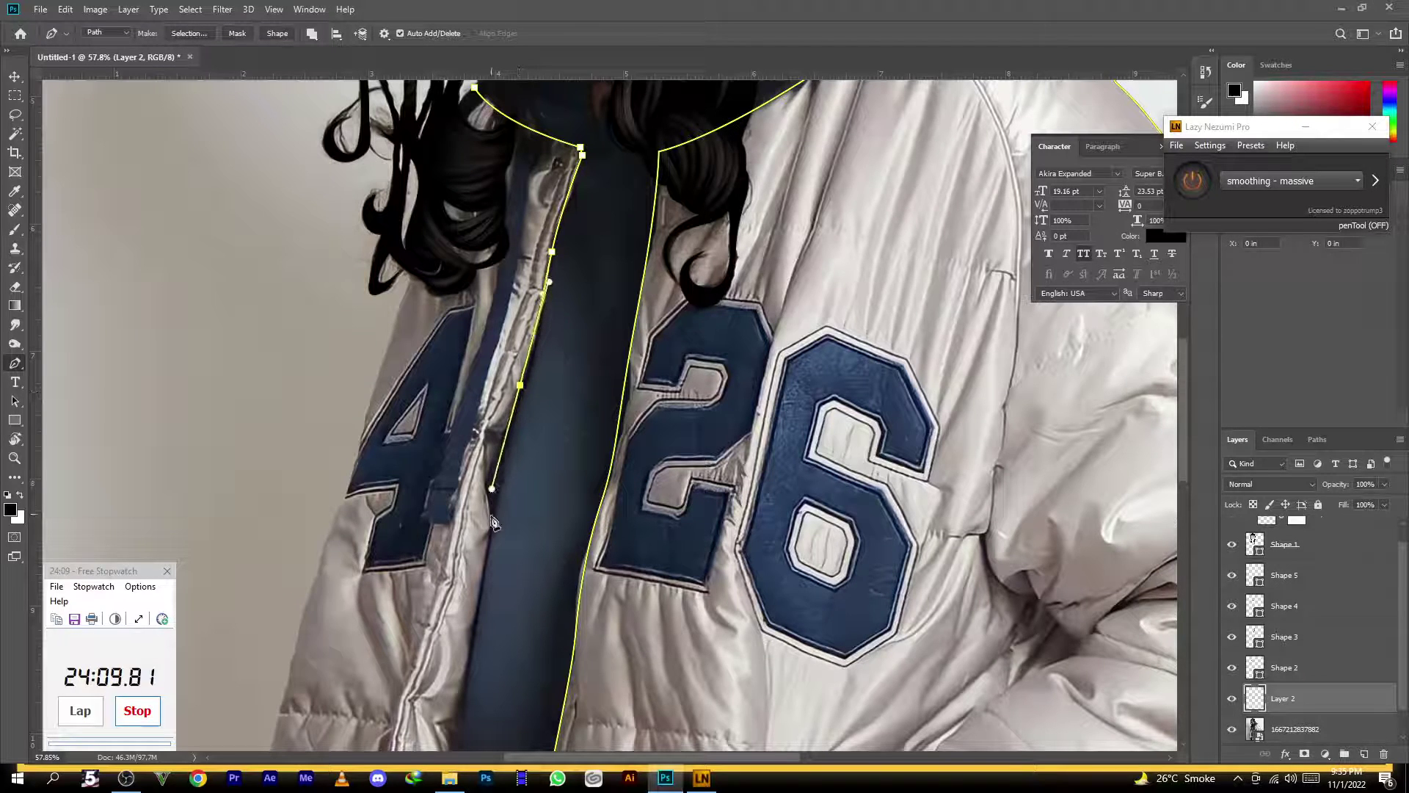
Continue the second jacket path down the front edge and around the flared lower corner
{"action": "left_click_drag", "start_coordinate": [486, 544], "coordinate": [479, 609]}
{"action": "scroll", "coordinate": [498, 419], "scroll_direction": "down", "scroll_amount": 7}
{"action": "left_click_drag", "start_coordinate": [494, 431], "coordinate": [511, 542]}
{"action": "left_click", "coordinate": [510, 558]}
{"action": "left_click_drag", "start_coordinate": [463, 587], "coordinate": [464, 467]}
{"action": "left_click", "coordinate": [418, 607]}
{"action": "left_click", "coordinate": [451, 472]}
{"action": "left_click_drag", "start_coordinate": [479, 403], "coordinate": [441, 504]}
Trace the outer side of the jacket half numbered 4 up to the collar, close the path and deselect it
{"action": "left_click", "coordinate": [440, 503]}
{"action": "left_click_drag", "start_coordinate": [400, 447], "coordinate": [408, 638]}
{"action": "left_click_drag", "start_coordinate": [421, 421], "coordinate": [469, 330]}
{"action": "left_click_drag", "start_coordinate": [483, 307], "coordinate": [397, 522]}
{"action": "left_click_drag", "start_coordinate": [411, 428], "coordinate": [414, 511]}
{"action": "left_click", "coordinate": [481, 314]}
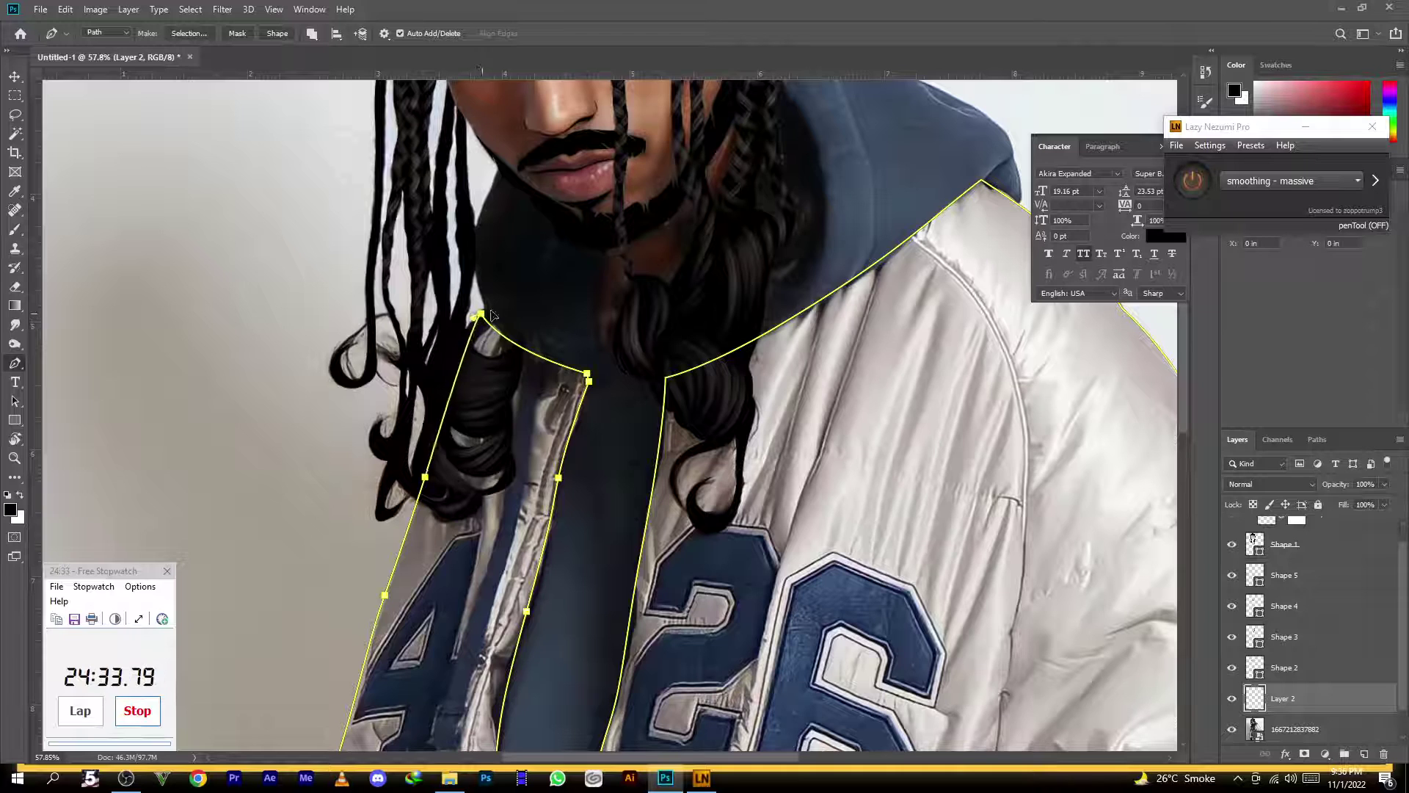
{"action": "left_click", "coordinate": [520, 265], "text": "ctrl"}
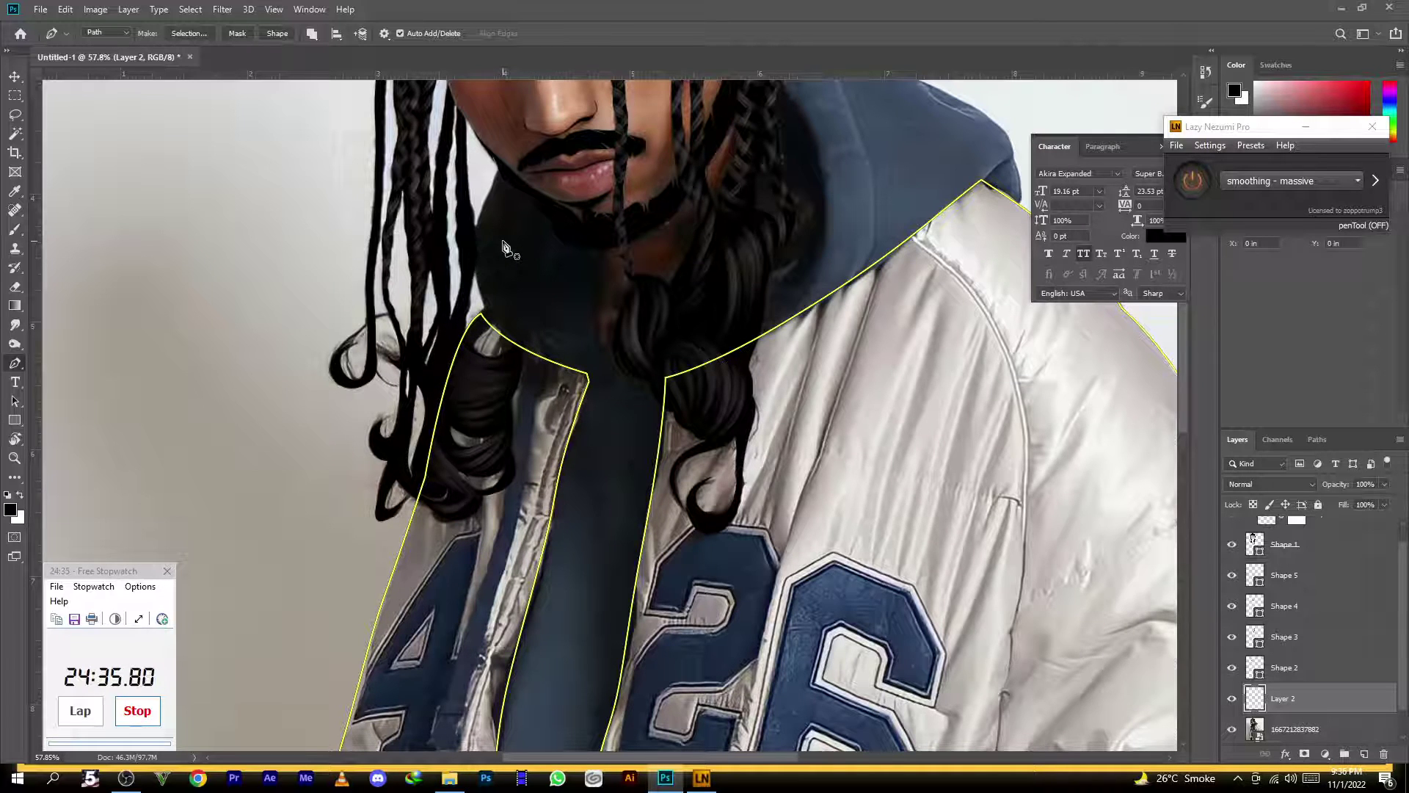
Sample a light grey from the jacket sleeve as foreground colour and convert both jacket paths into a shape layer
{"action": "scroll", "coordinate": [539, 200], "scroll_direction": "down", "scroll_amount": 2}
{"action": "scroll", "coordinate": [543, 192], "scroll_direction": "down", "scroll_amount": 2}
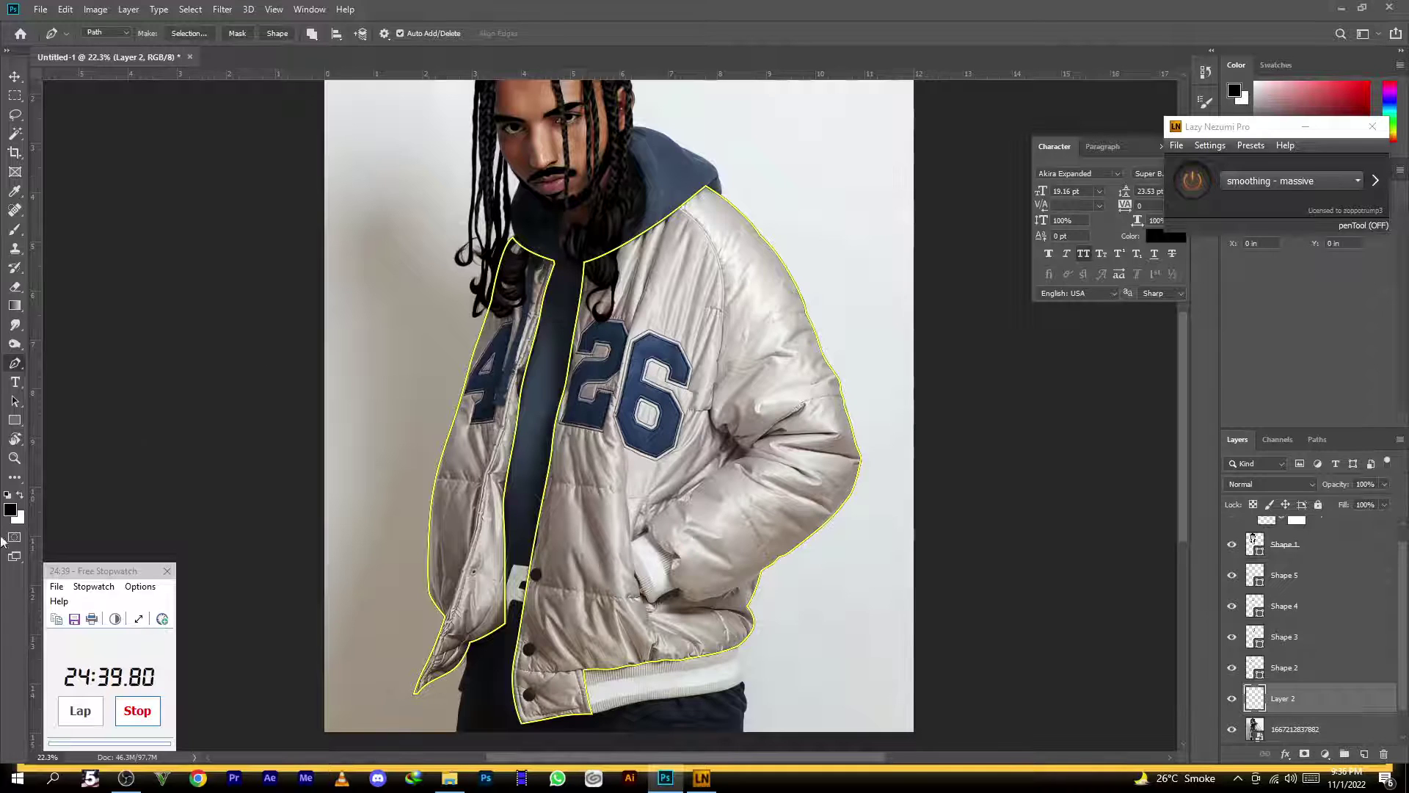
{"action": "left_click", "coordinate": [10, 508]}
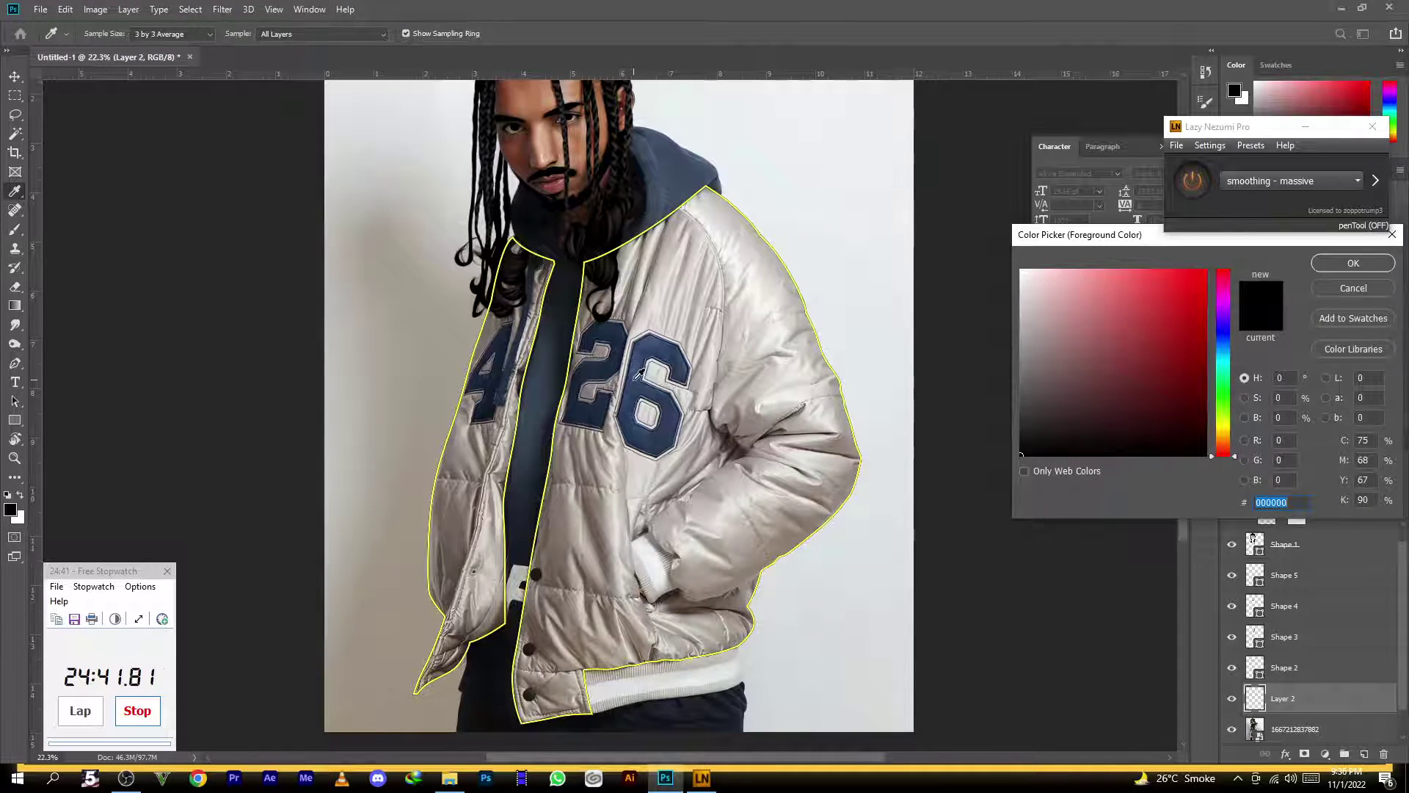
{"action": "left_click", "coordinate": [760, 301]}
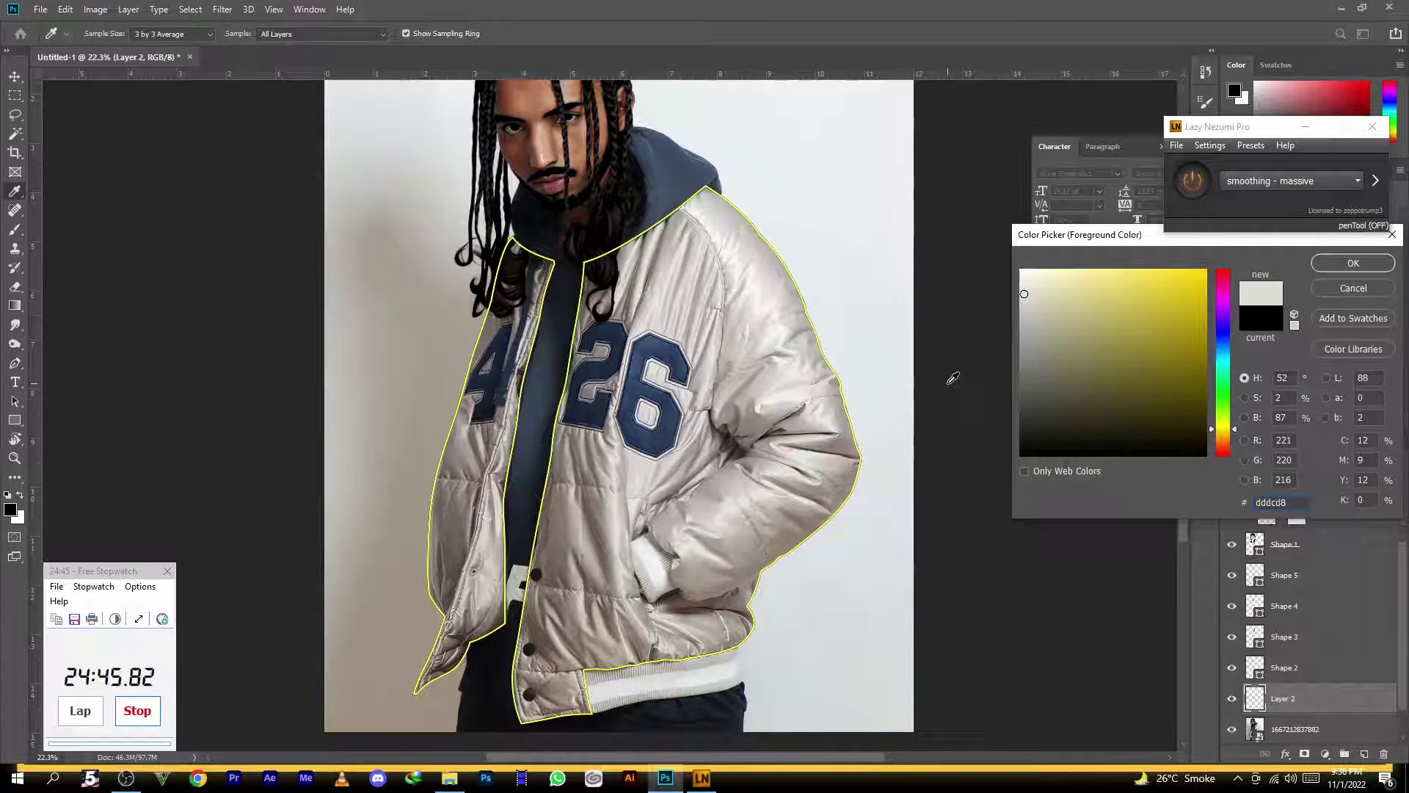
{"action": "left_click", "coordinate": [1353, 263]}
{"action": "key", "text": "p"}
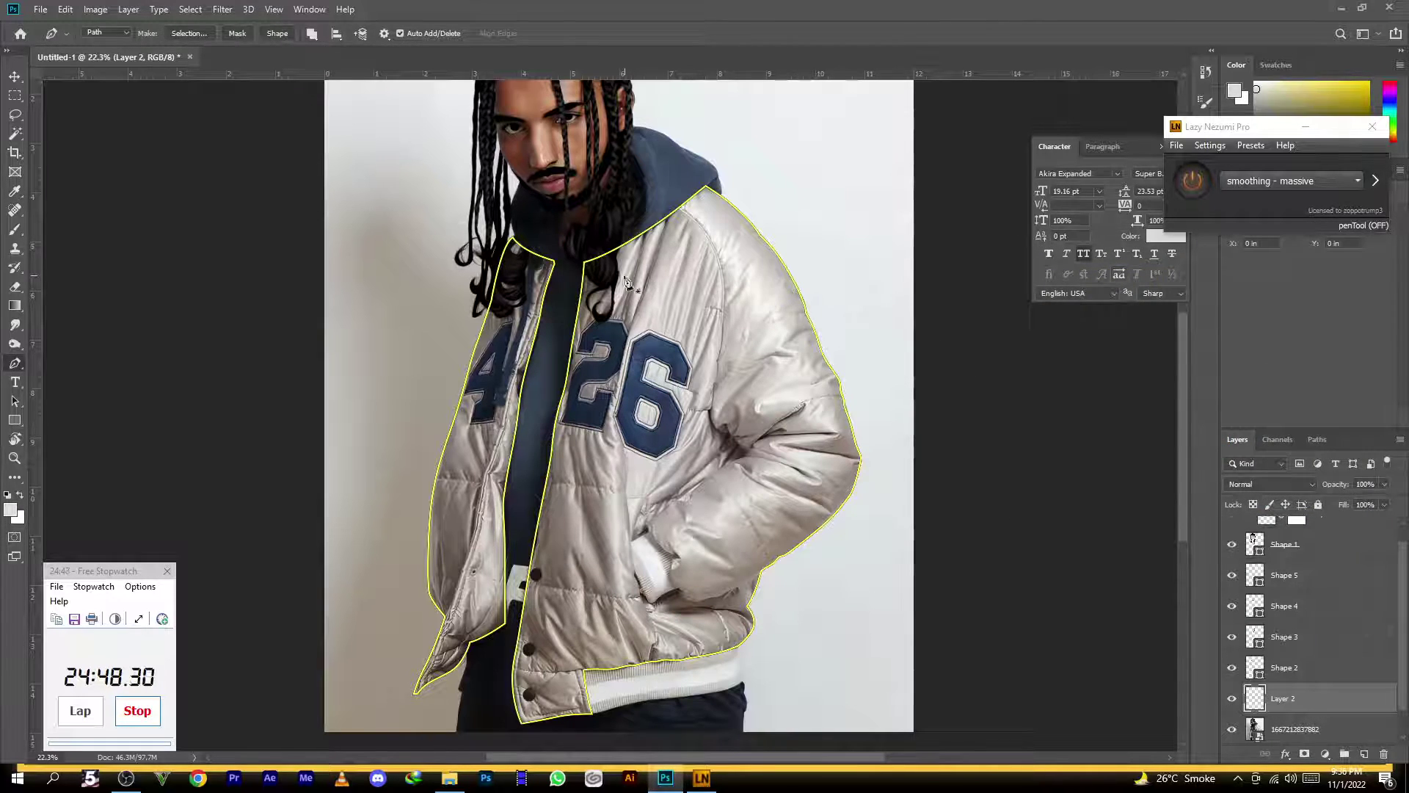
{"action": "left_click", "coordinate": [277, 34]}
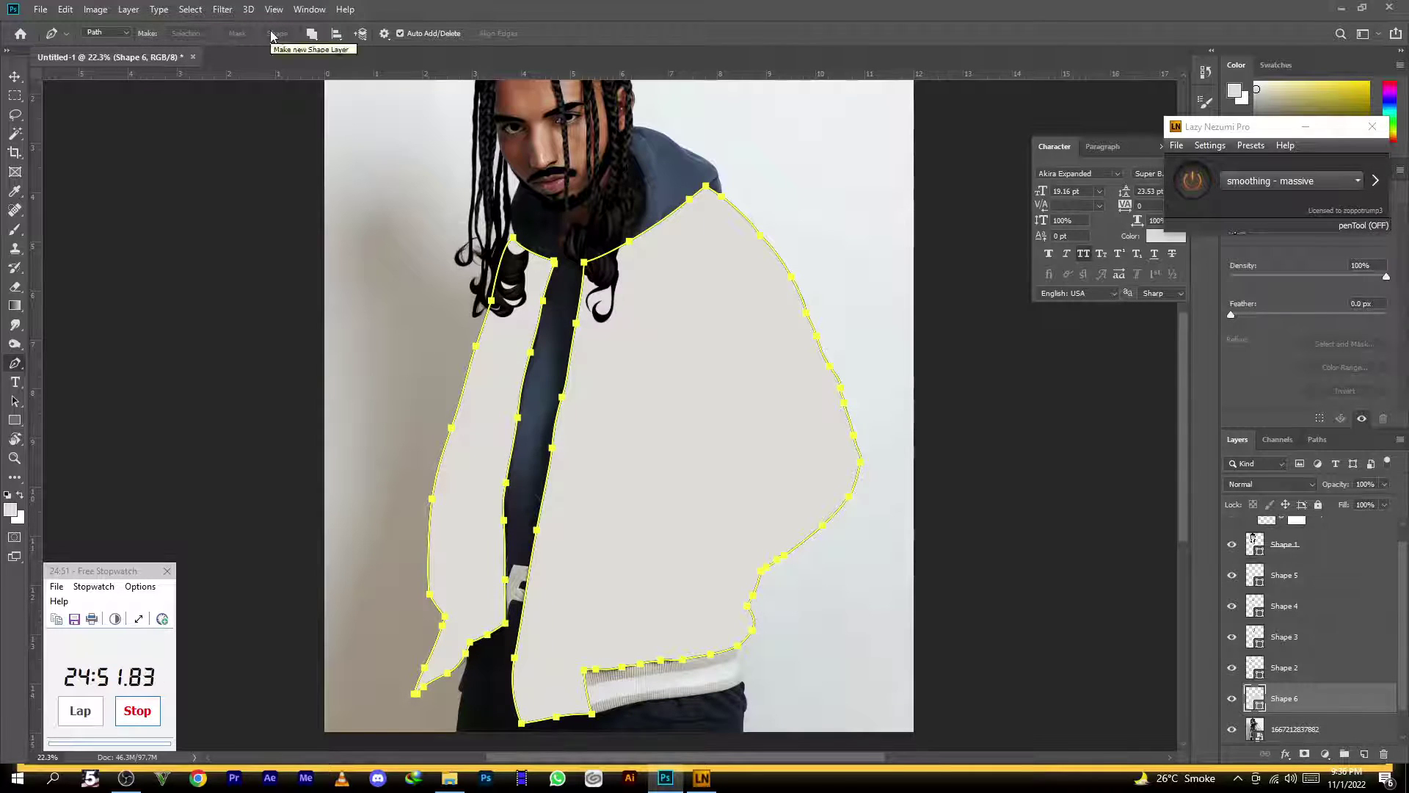
{"action": "left_click", "coordinate": [408, 300], "text": "ctrl"}
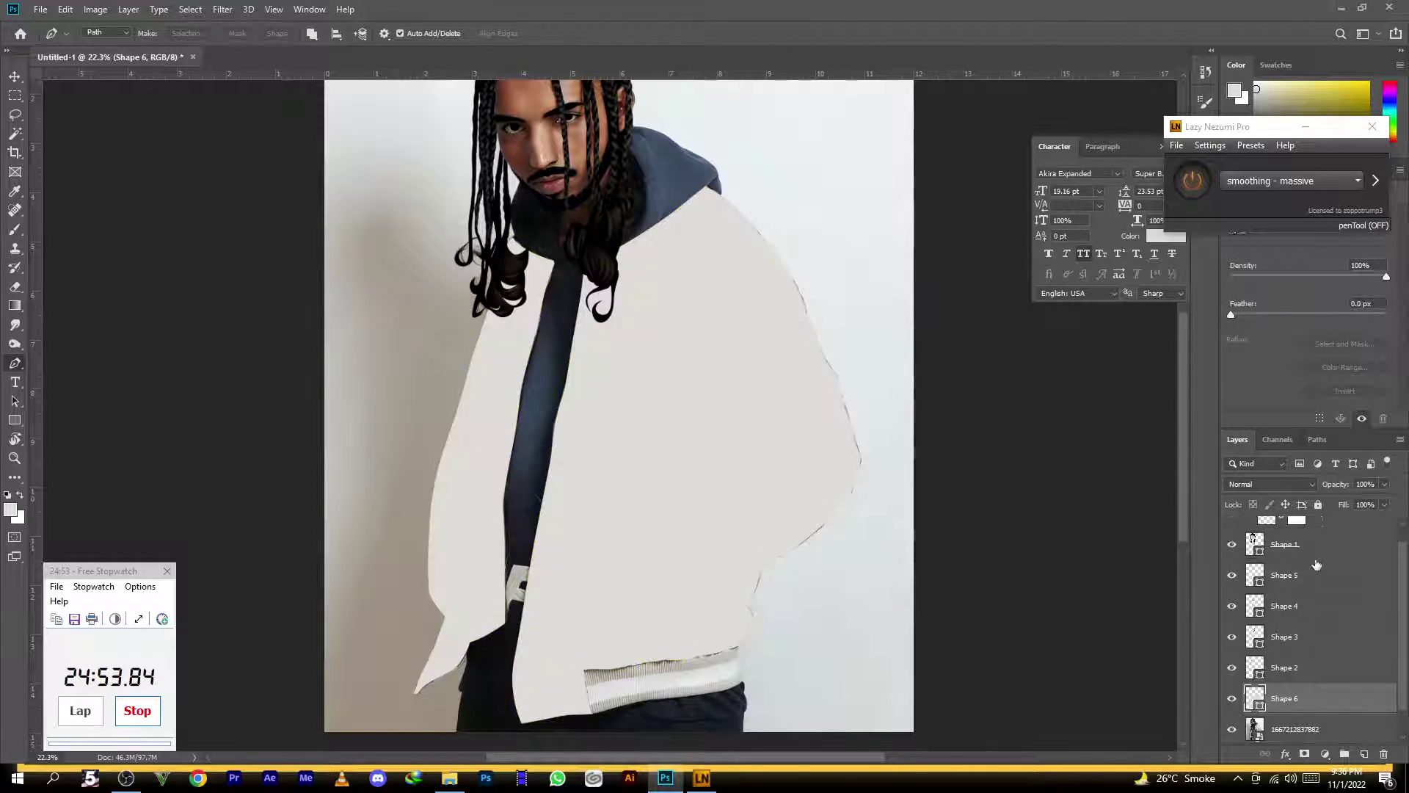
Hide the jacket shape, recolour it with a darker taupe sampled from the jacket's shaded front and show it again
{"action": "left_click", "coordinate": [1231, 700]}
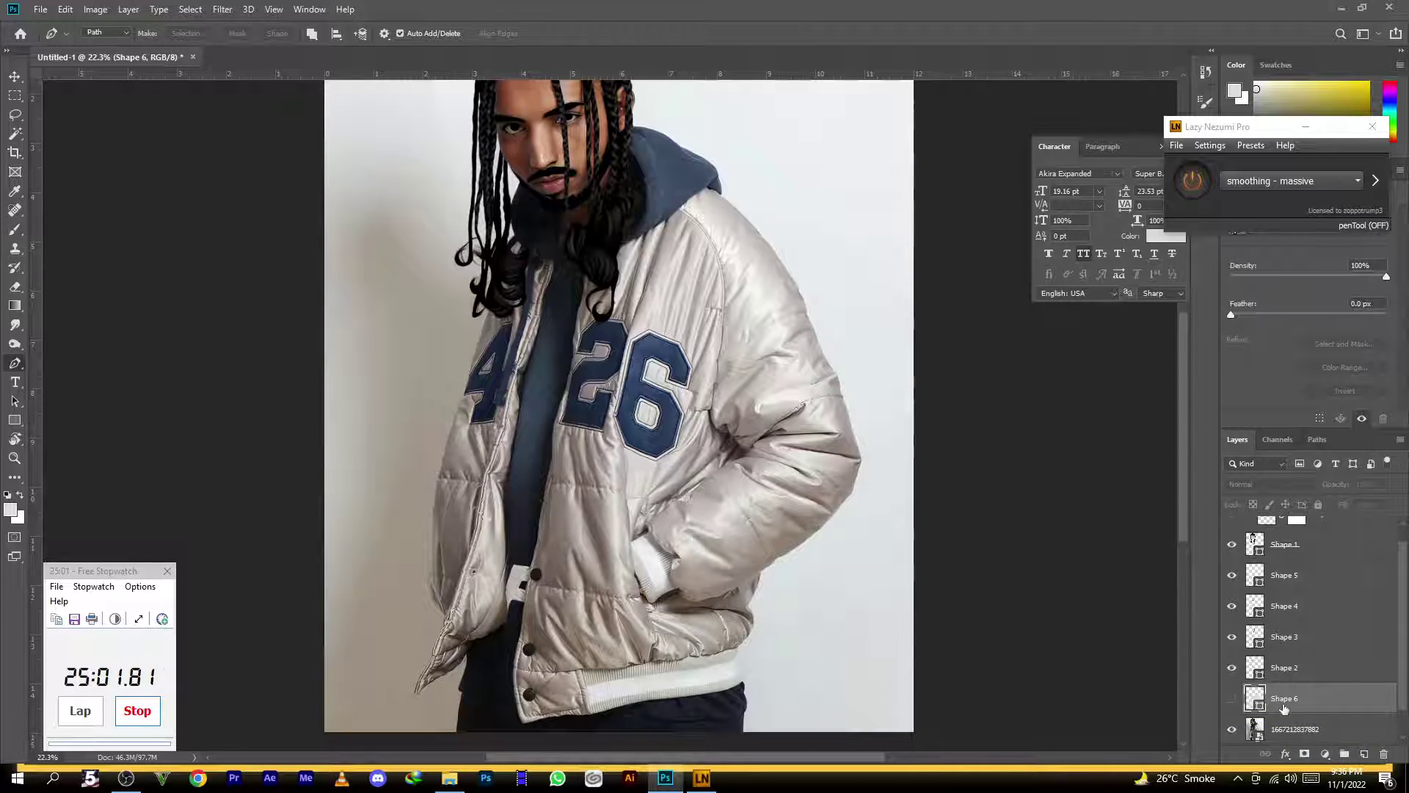
{"action": "left_click", "coordinate": [1233, 701]}
{"action": "left_click", "coordinate": [1233, 701]}
{"action": "double_click", "coordinate": [1255, 699]}
{"action": "left_click", "coordinate": [617, 506]}
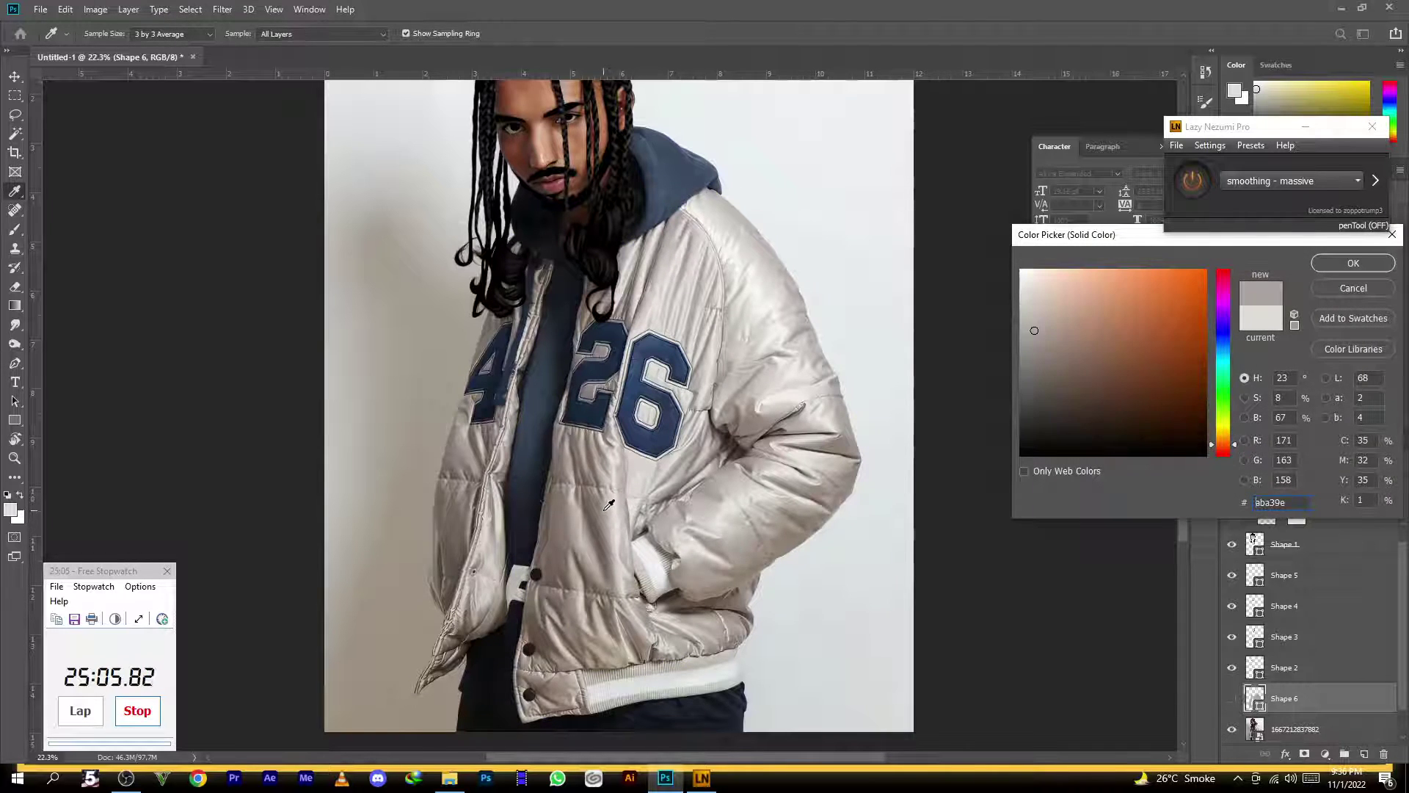
{"action": "left_click", "coordinate": [1353, 262]}
{"action": "left_click", "coordinate": [1233, 701]}
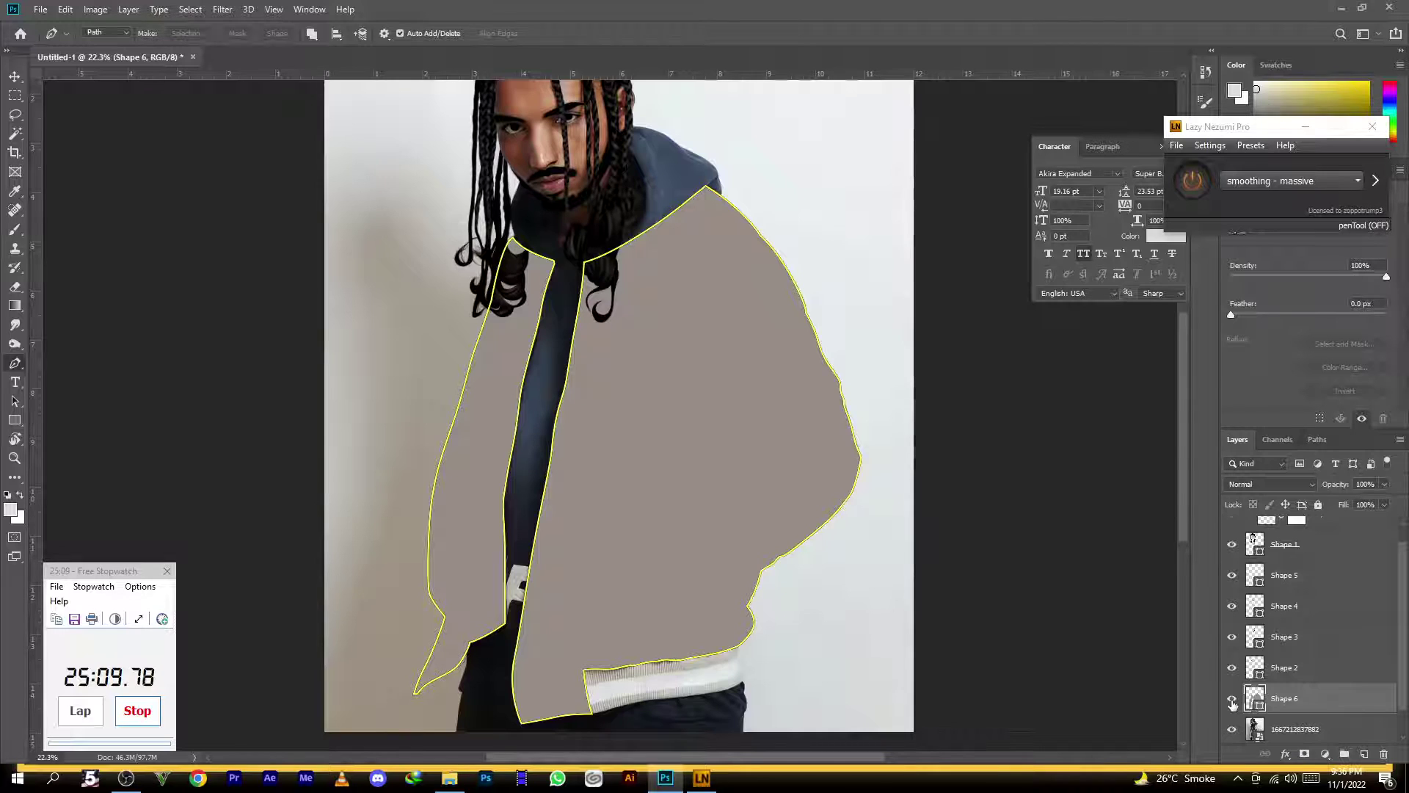
Compare the taupe jacket shape with the photo, leave the shape hidden and add a new empty layer above it
{"action": "left_click", "coordinate": [1233, 703]}
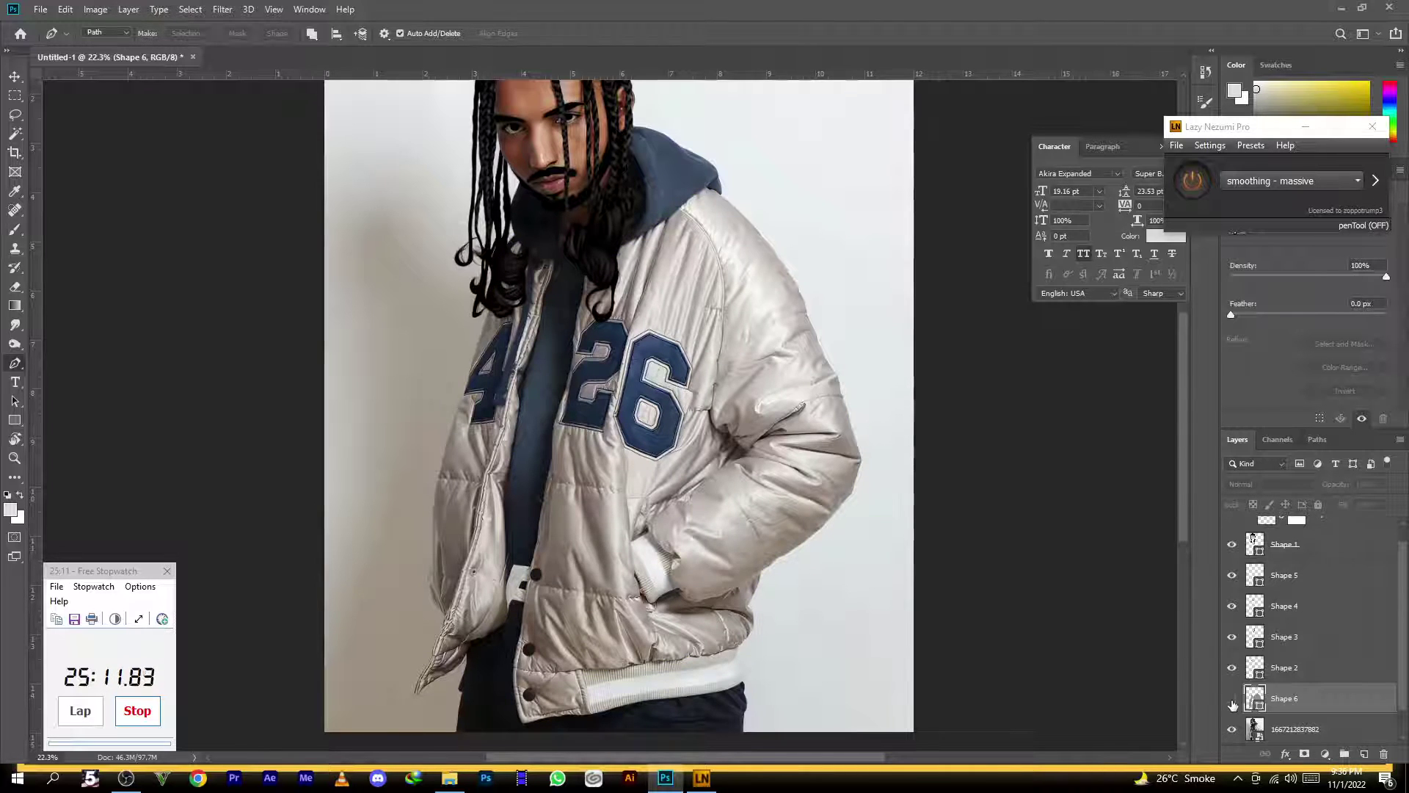
{"action": "left_click", "coordinate": [1233, 701]}
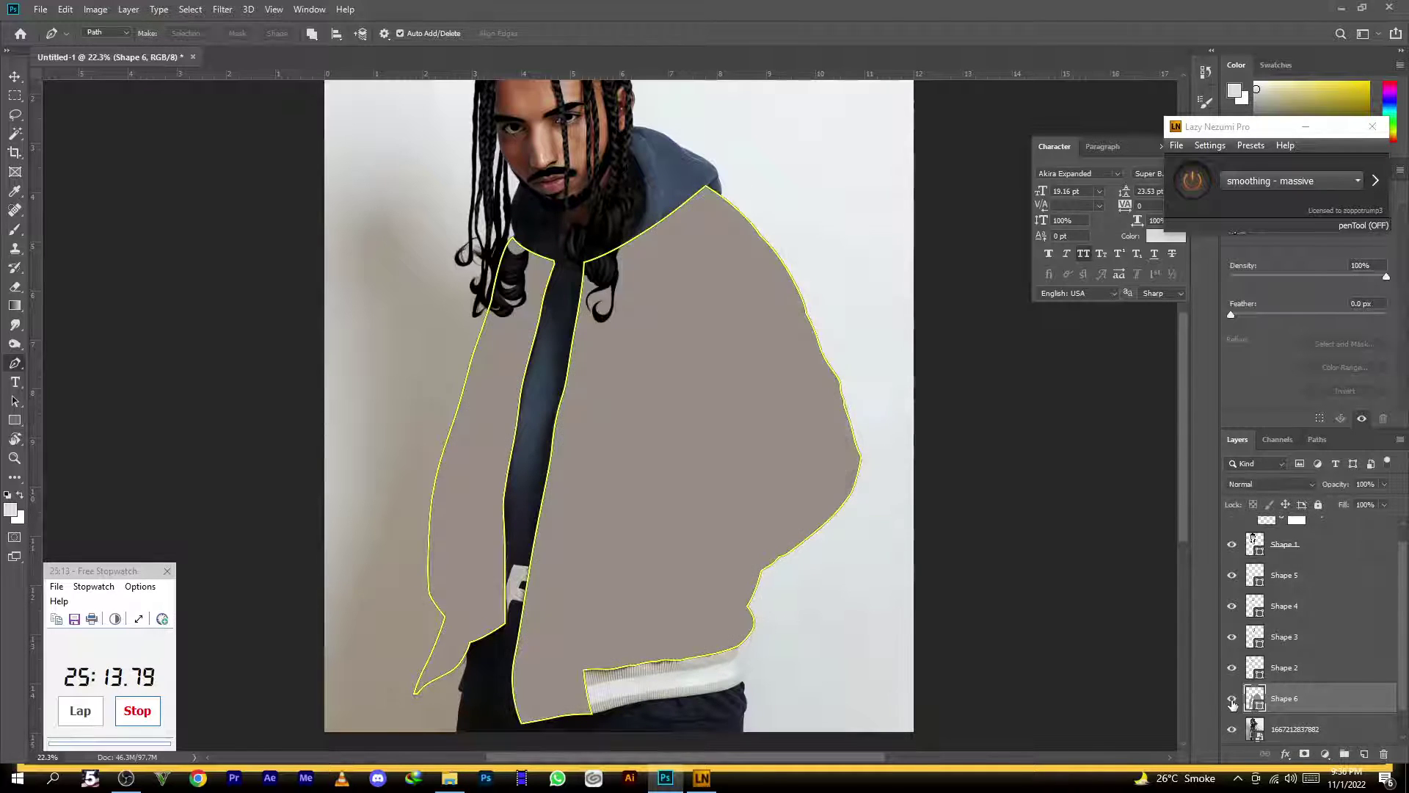
{"action": "left_click", "coordinate": [1233, 701]}
{"action": "left_click", "coordinate": [1233, 702]}
{"action": "left_click", "coordinate": [1233, 702]}
{"action": "left_click", "coordinate": [1364, 754]}
Start a path on the digit 2 and trace its upper hook and the inner curve of the upper opening
{"action": "scroll", "coordinate": [540, 367], "scroll_direction": "up", "scroll_amount": 5}
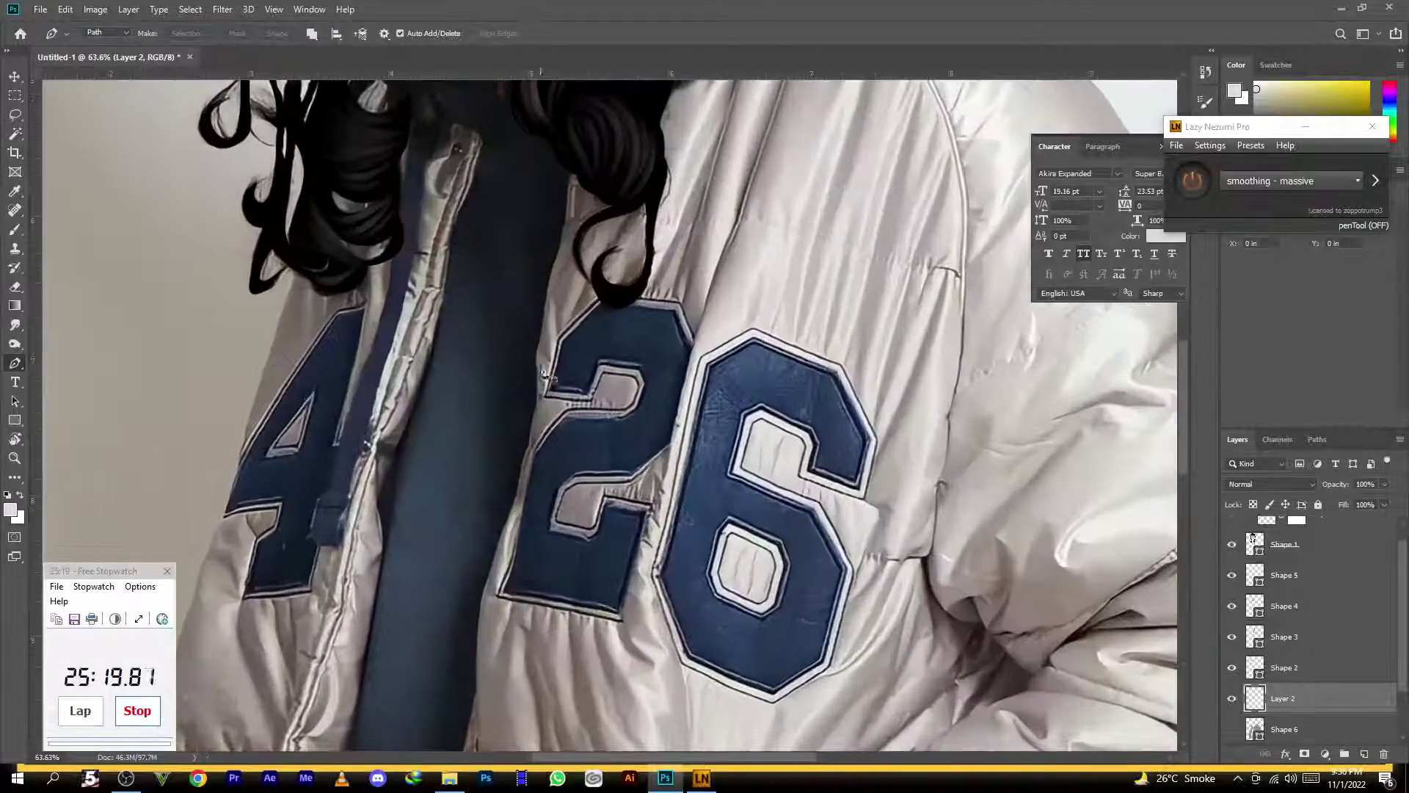
{"action": "scroll", "coordinate": [539, 367], "scroll_direction": "up", "scroll_amount": 4}
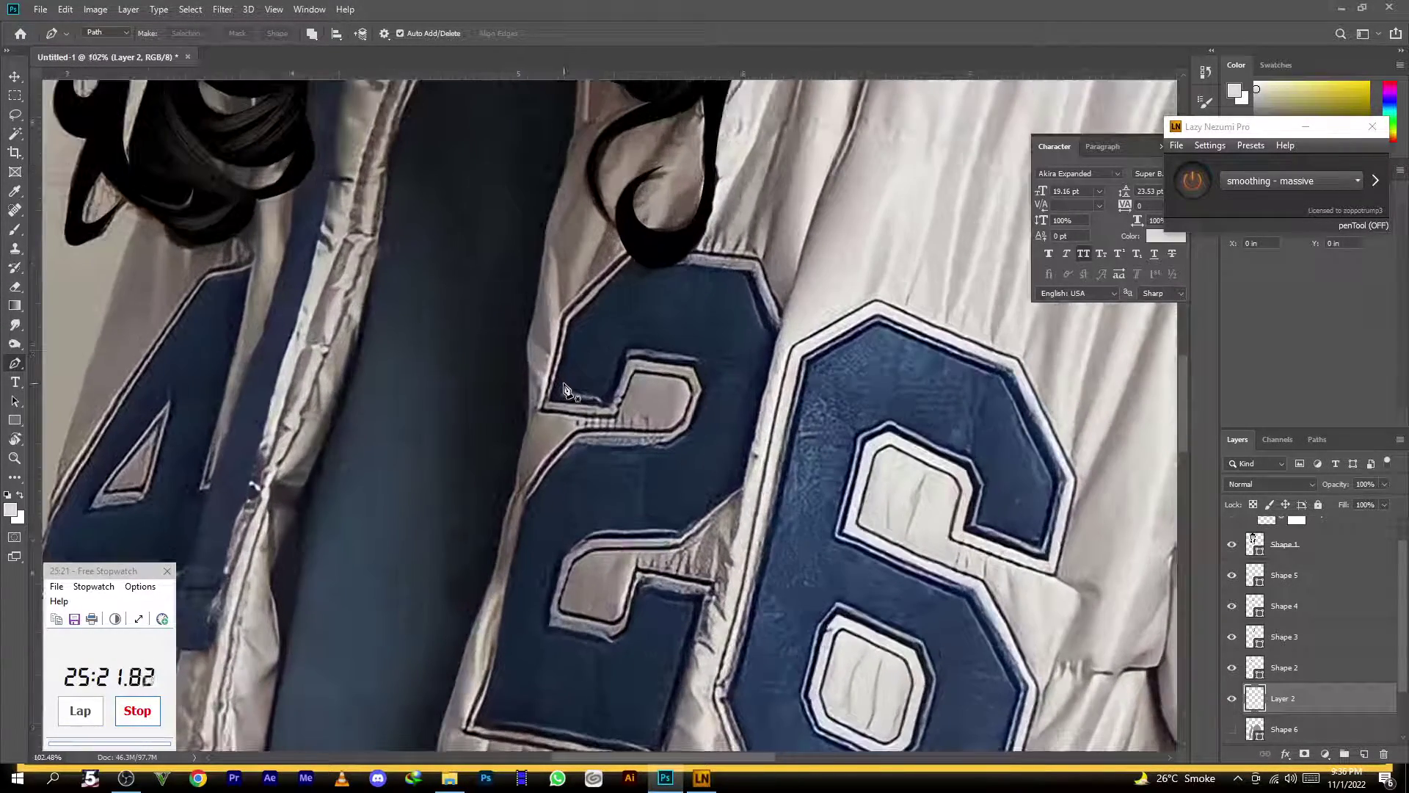
{"action": "left_click", "coordinate": [548, 399]}
{"action": "left_click", "coordinate": [611, 406]}
{"action": "left_click", "coordinate": [627, 355]}
{"action": "left_click", "coordinate": [693, 366]}
{"action": "left_click", "coordinate": [703, 387]}
{"action": "left_click", "coordinate": [688, 429]}
{"action": "left_click", "coordinate": [665, 446]}
{"action": "left_click", "coordinate": [574, 444]}
Continue the digit 2 path down its outer edge and along its base to the opposite corner
{"action": "left_click_drag", "start_coordinate": [526, 503], "coordinate": [515, 528]}
{"action": "left_click", "coordinate": [526, 503], "text": "alt"}
{"action": "left_click", "coordinate": [491, 670]}
{"action": "left_click", "coordinate": [474, 726]}
{"action": "left_click_drag", "start_coordinate": [510, 719], "coordinate": [491, 475]}
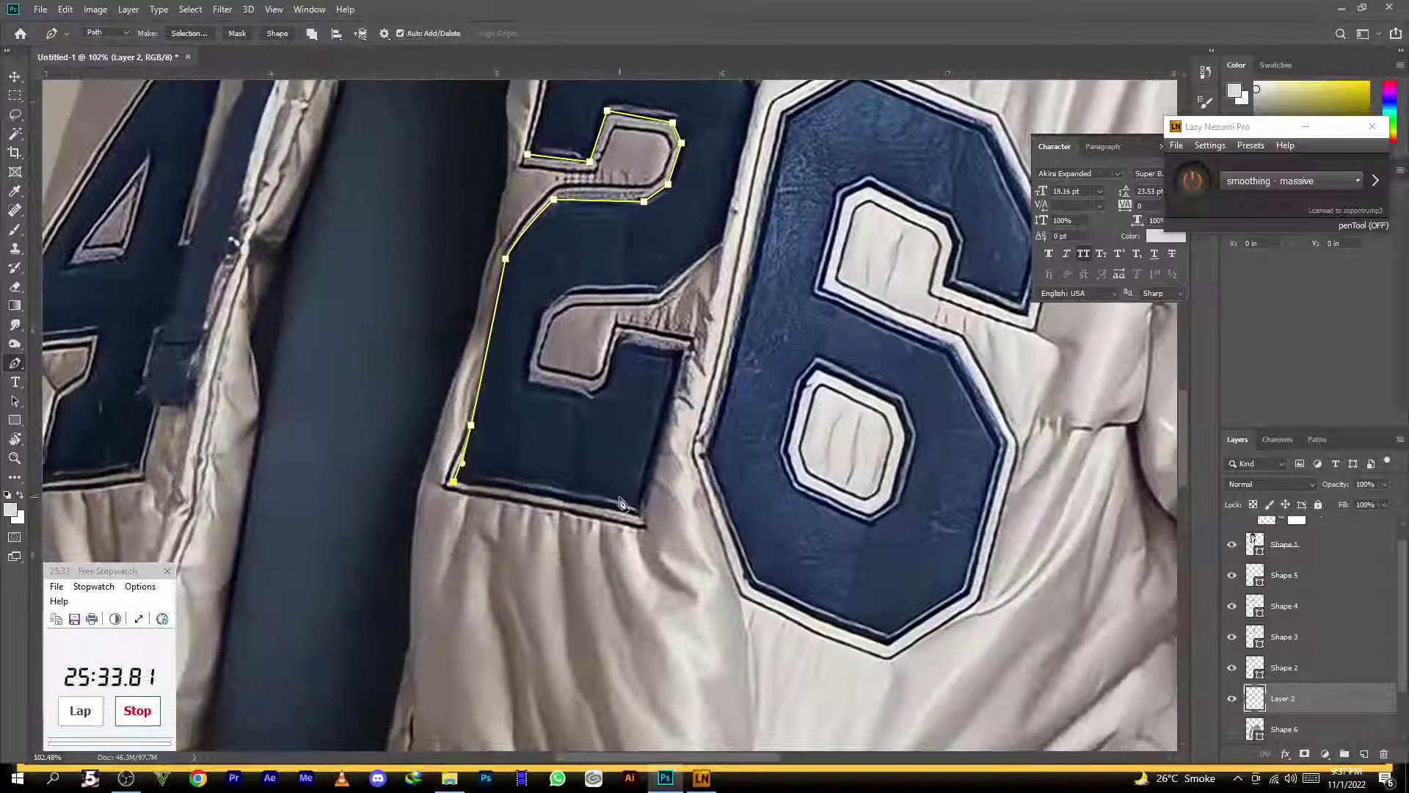
{"action": "left_click_drag", "start_coordinate": [642, 517], "coordinate": [655, 521]}
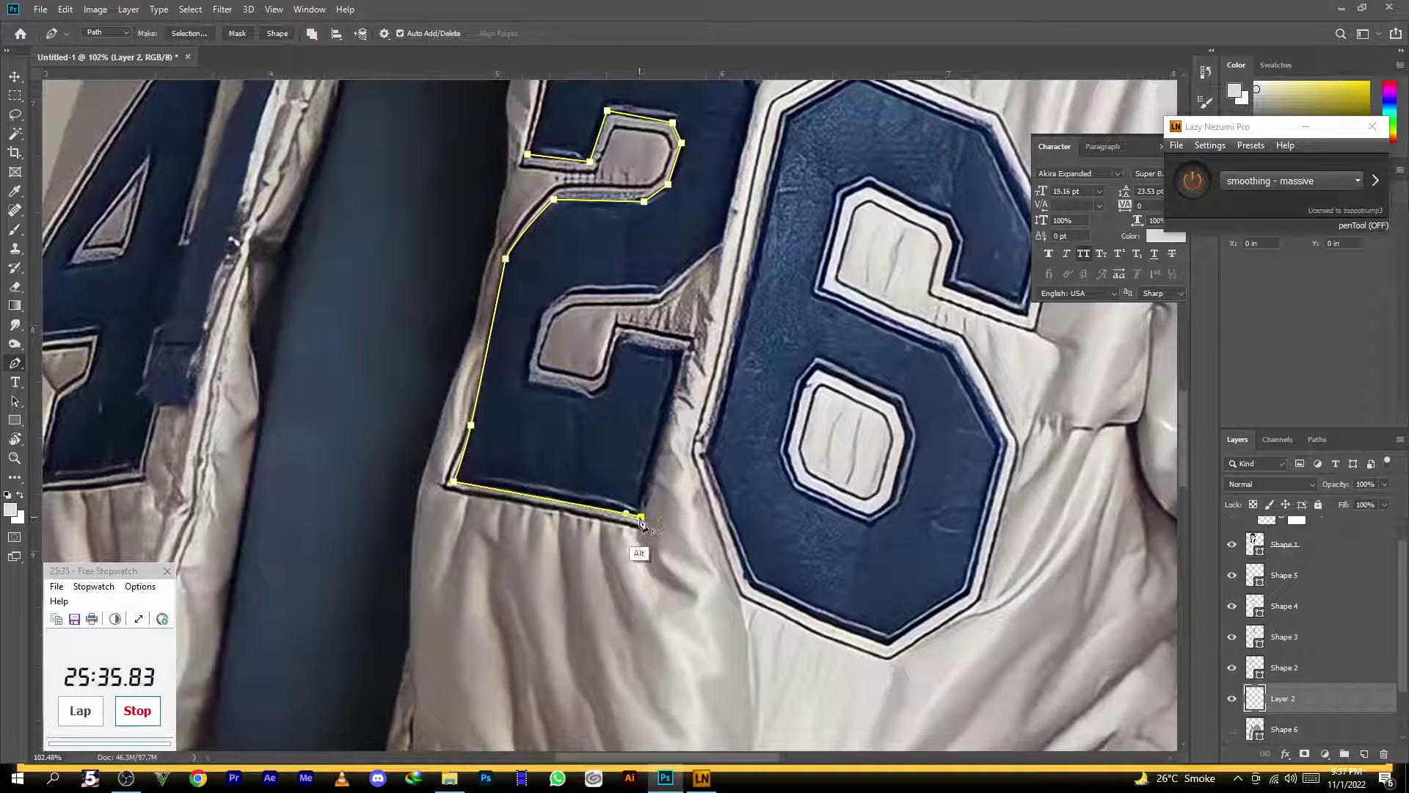
Trace the end of the digit 2's base and around its lower opening
{"action": "left_click", "coordinate": [684, 352]}
{"action": "left_click", "coordinate": [616, 341]}
{"action": "left_click", "coordinate": [604, 385]}
{"action": "left_click", "coordinate": [593, 394]}
{"action": "left_click", "coordinate": [529, 382]}
{"action": "left_click", "coordinate": [542, 315]}
{"action": "left_click", "coordinate": [574, 288]}
{"action": "left_click", "coordinate": [657, 292]}
Trace the digit 2's remaining side edge and top, and close the path at its starting point
{"action": "left_click_drag", "start_coordinate": [660, 296], "coordinate": [491, 454]}
{"action": "left_click", "coordinate": [551, 404]}
{"action": "left_click", "coordinate": [583, 251]}
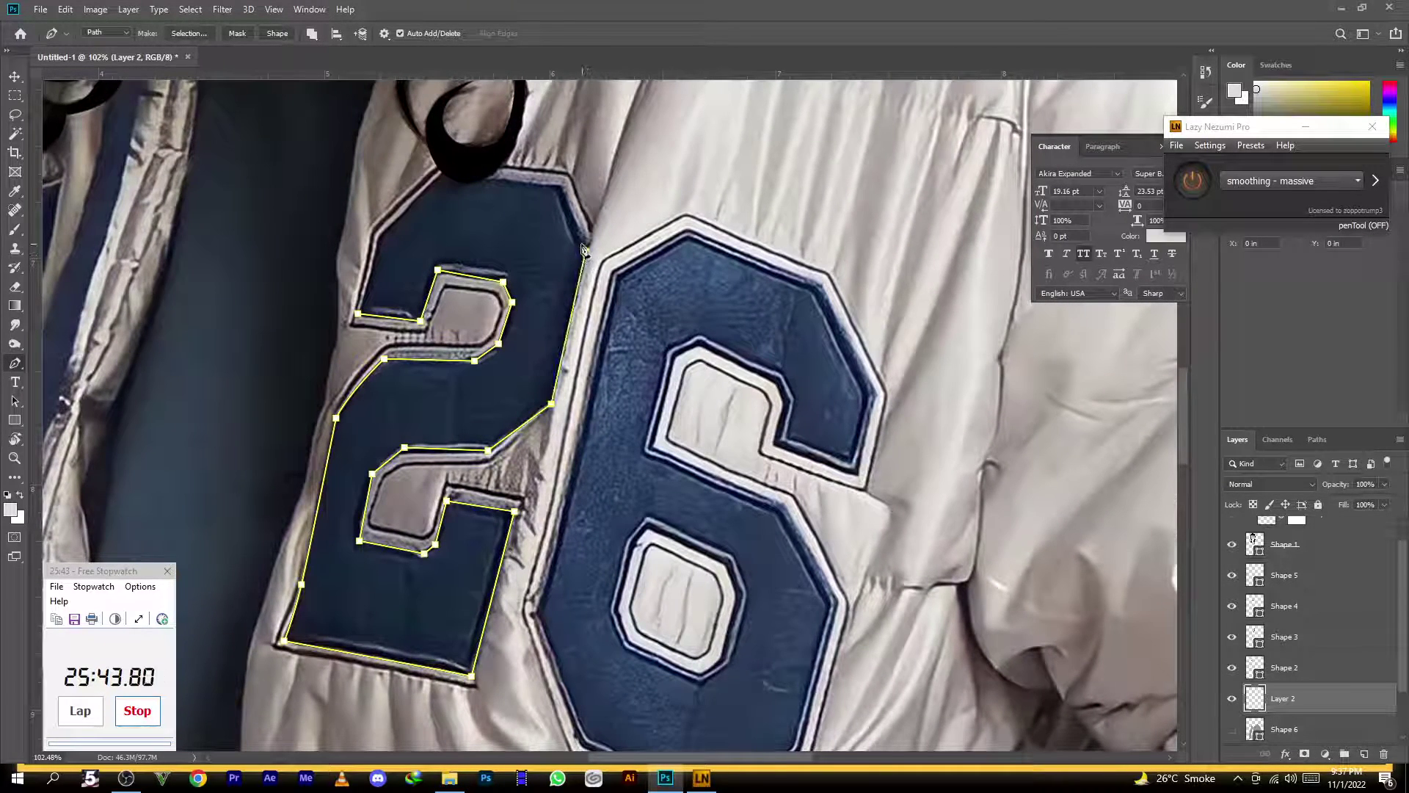
{"action": "left_click", "coordinate": [559, 184]}
{"action": "left_click", "coordinate": [444, 174]}
{"action": "left_click", "coordinate": [380, 235]}
{"action": "left_click", "coordinate": [357, 314]}
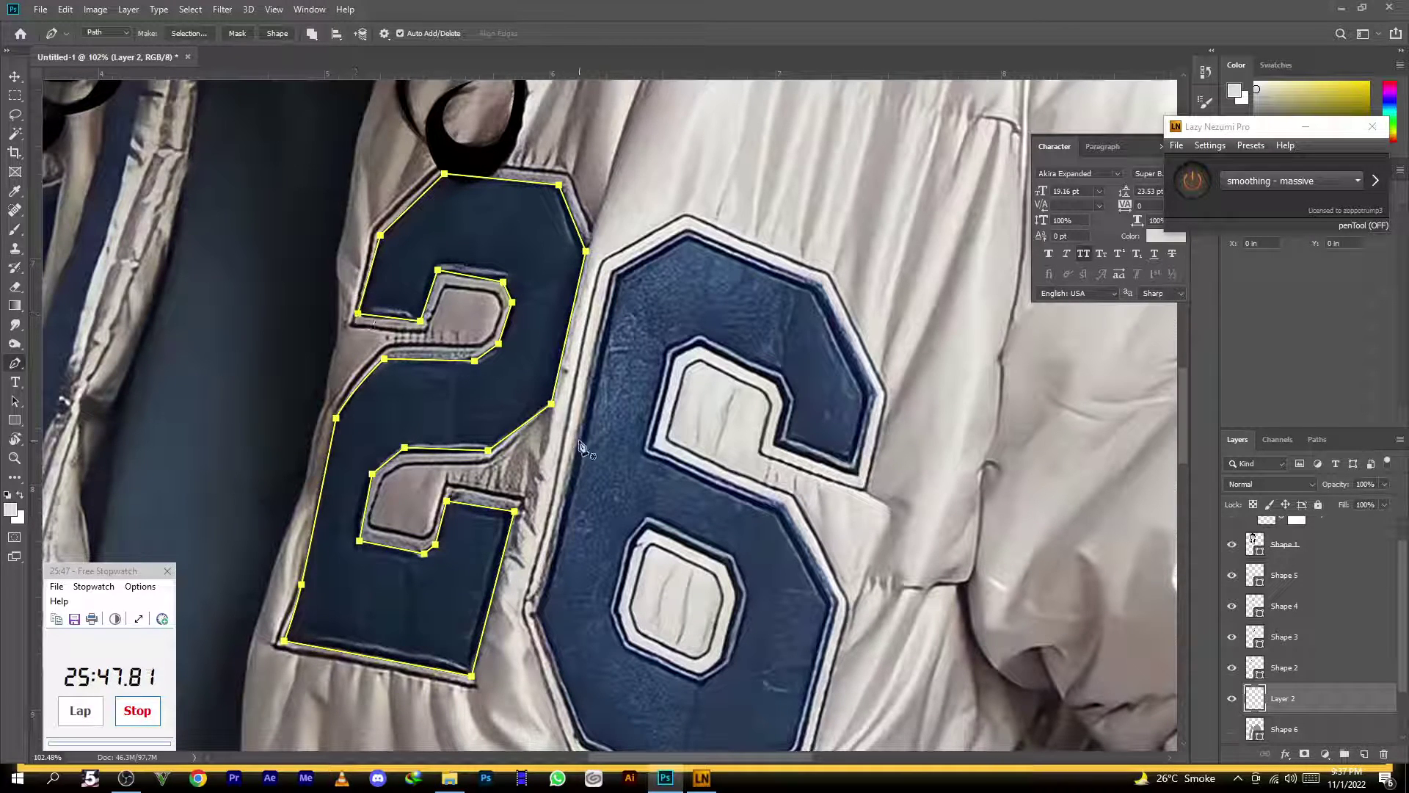
Start a path on the digit 6 at its upper corner and trace the long side and the angled bottom
{"action": "left_click_drag", "start_coordinate": [609, 472], "coordinate": [544, 361]}
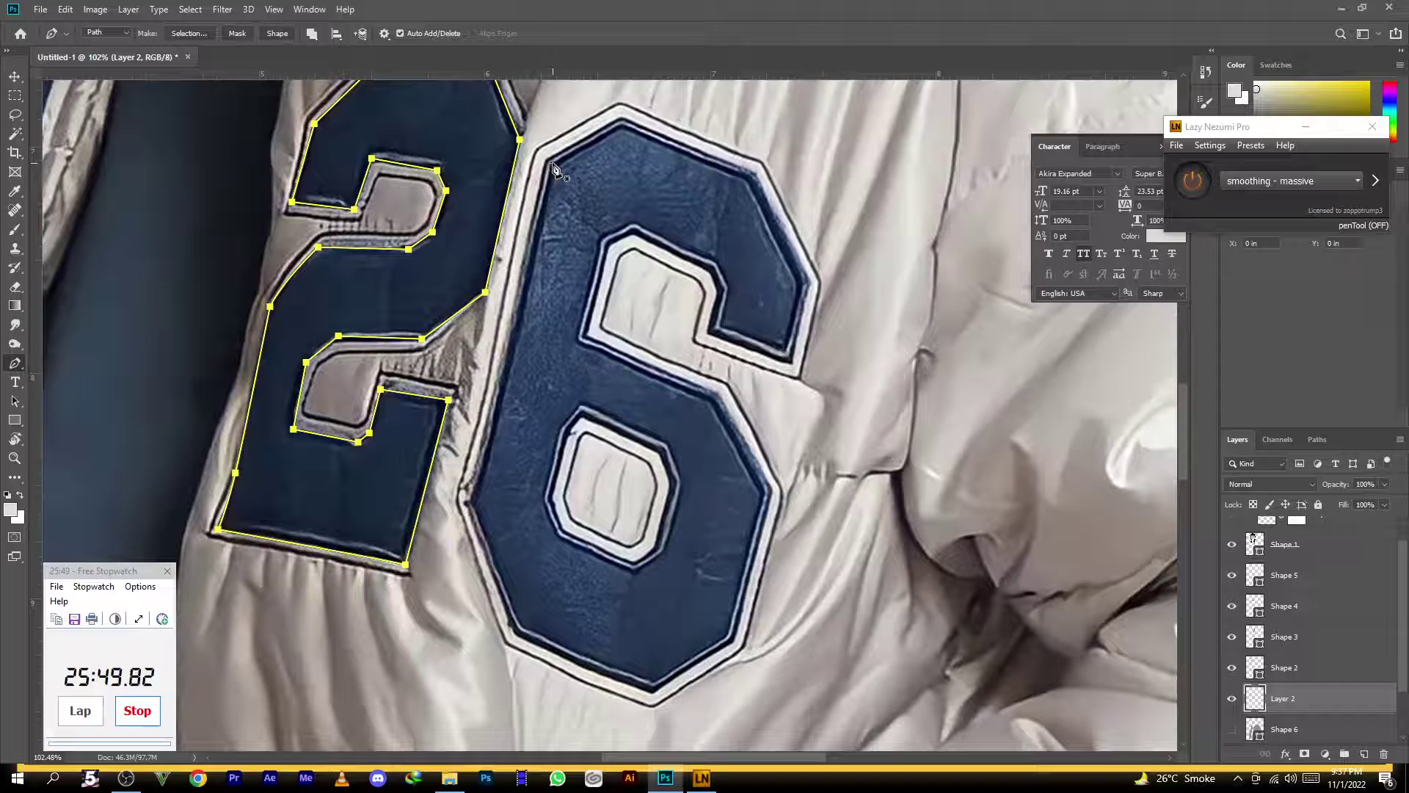
{"action": "left_click", "coordinate": [552, 161]}
{"action": "left_click", "coordinate": [470, 502]}
{"action": "left_click", "coordinate": [516, 636]}
{"action": "left_click", "coordinate": [653, 697]}
{"action": "left_click_drag", "start_coordinate": [672, 657], "coordinate": [531, 420]}
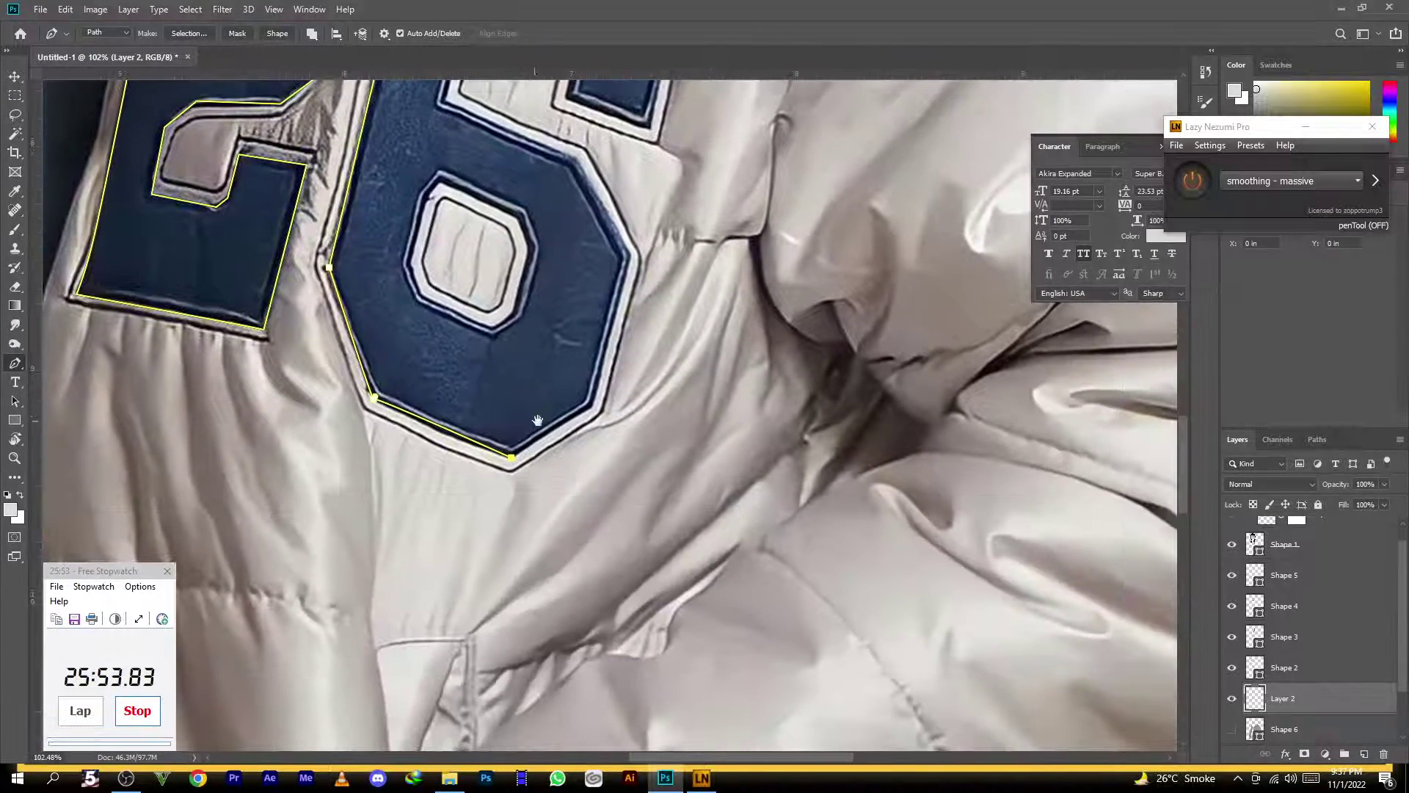
{"action": "left_click", "coordinate": [593, 406]}
{"action": "left_click", "coordinate": [631, 254]}
Continue the digit 6 path along its lower edge and side, then around its upper opening
{"action": "left_click_drag", "start_coordinate": [605, 245], "coordinate": [568, 509]}
{"action": "left_click", "coordinate": [540, 420]}
{"action": "left_click", "coordinate": [408, 365]}
{"action": "left_click", "coordinate": [432, 275]}
{"action": "left_click", "coordinate": [458, 262]}
{"action": "left_click", "coordinate": [533, 297]}
{"action": "left_click", "coordinate": [530, 362]}
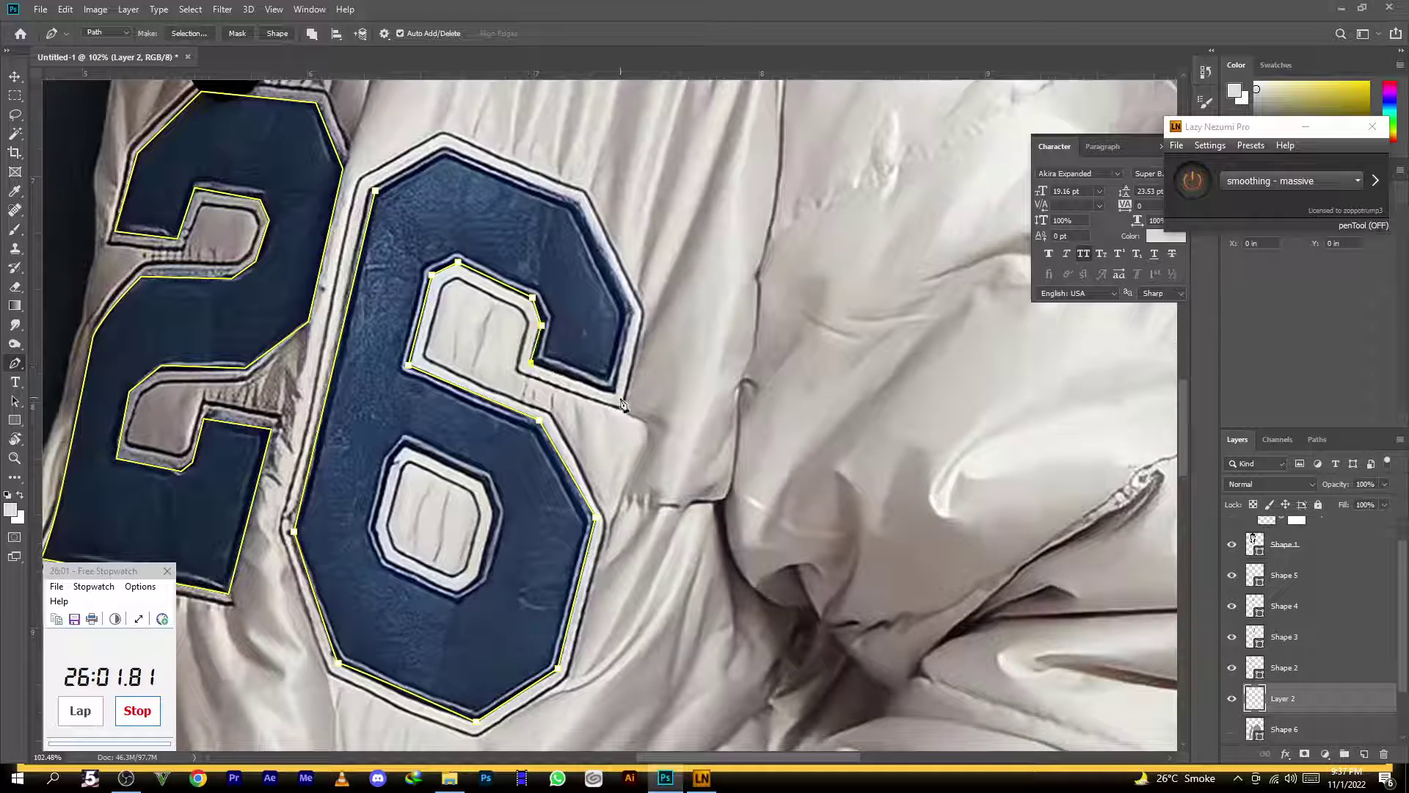
Trace the tip and outer top edge of the digit 6, and close the path at its starting point
{"action": "left_click", "coordinate": [615, 391]}
{"action": "left_click", "coordinate": [633, 310]}
{"action": "left_click", "coordinate": [579, 203]}
{"action": "left_click", "coordinate": [445, 149]}
{"action": "left_click", "coordinate": [375, 190]}
{"action": "left_click_drag", "start_coordinate": [543, 255], "coordinate": [472, 251]}
{"action": "scroll", "coordinate": [336, 323], "scroll_direction": "up", "scroll_amount": 5}
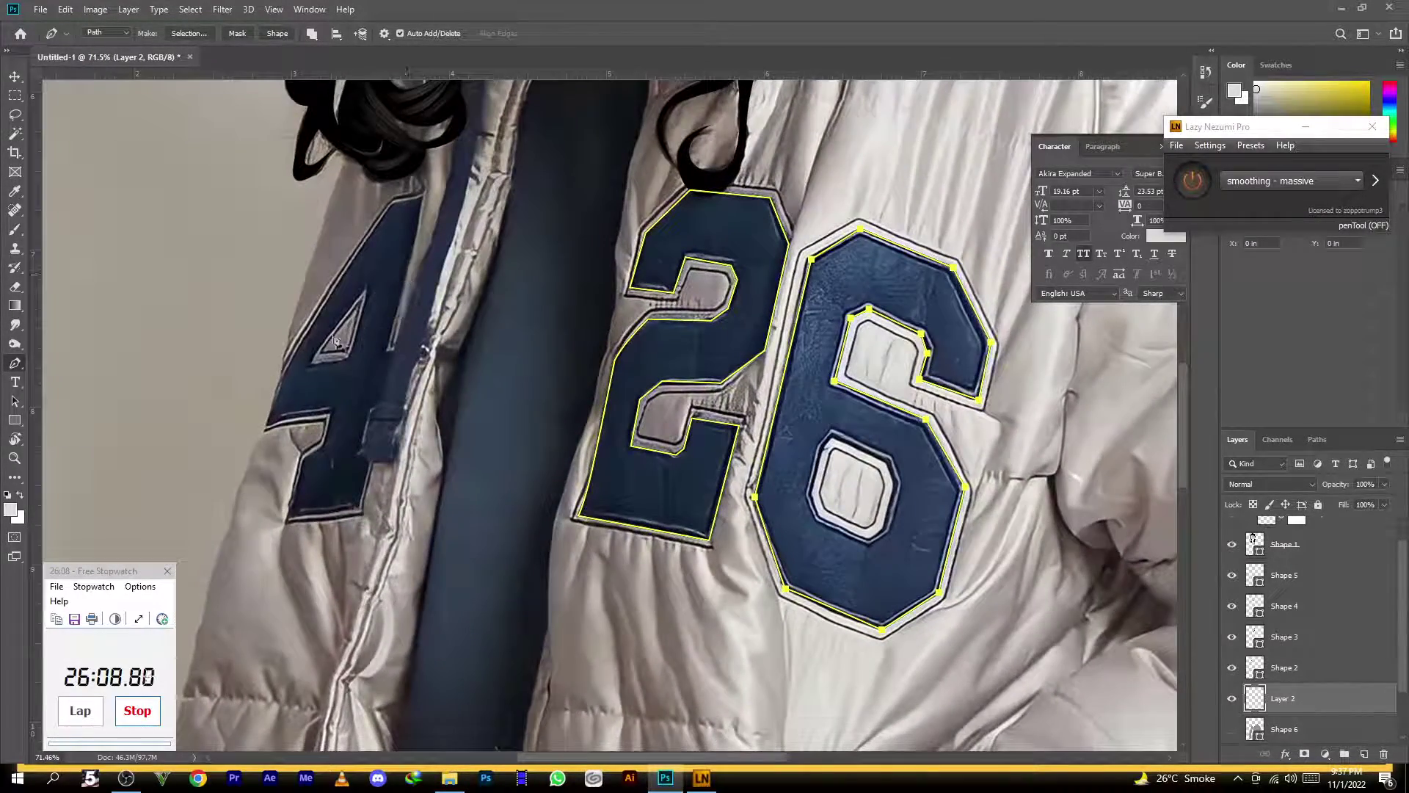
Start a path at the digit 4's outer corner and trace its slanted edge, top and long side down to the crossbar
{"action": "left_click", "coordinate": [264, 428]}
{"action": "left_click", "coordinate": [284, 358]}
{"action": "left_click", "coordinate": [394, 201]}
{"action": "left_click", "coordinate": [423, 196]}
{"action": "left_click", "coordinate": [389, 352]}
{"action": "left_click", "coordinate": [399, 412]}
{"action": "left_click", "coordinate": [372, 408]}
{"action": "left_click", "coordinate": [364, 447]}
Trace the digit 4's foot and the underside of its crossbar, and close the path at its starting point
{"action": "left_click", "coordinate": [369, 456]}
{"action": "left_click", "coordinate": [358, 506]}
{"action": "left_click", "coordinate": [289, 515]}
{"action": "left_click", "coordinate": [303, 457]}
{"action": "left_click", "coordinate": [323, 443]}
{"action": "left_click", "coordinate": [331, 411]}
{"action": "left_click", "coordinate": [280, 418]}
{"action": "left_click", "coordinate": [265, 430]}
{"action": "scroll", "coordinate": [409, 292], "scroll_direction": "down", "scroll_amount": 3}
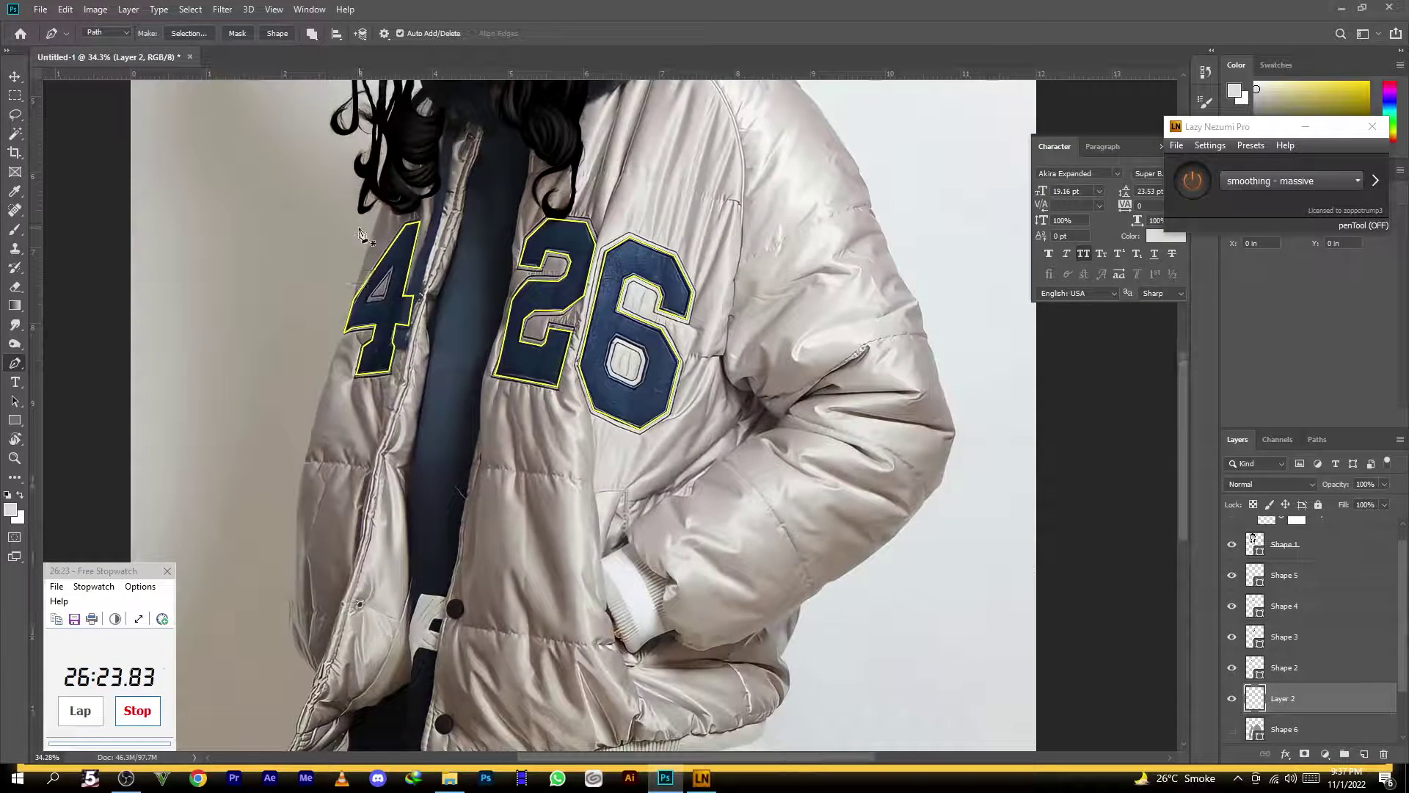
Set the foreground colour to navy blue 1f3a5d, starting from a colour sampled on the digit 6
{"action": "left_click", "coordinate": [10, 510]}
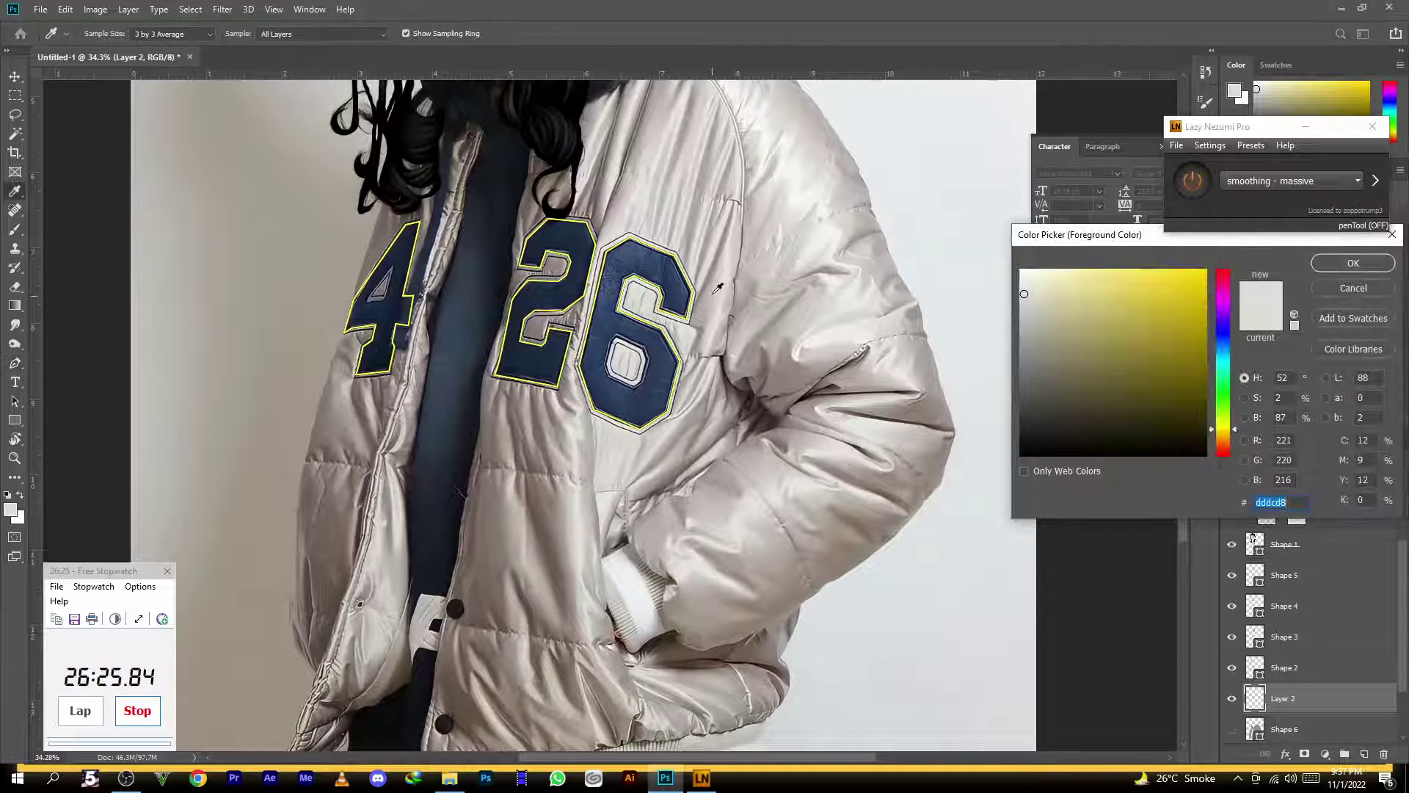
{"action": "left_click", "coordinate": [677, 293]}
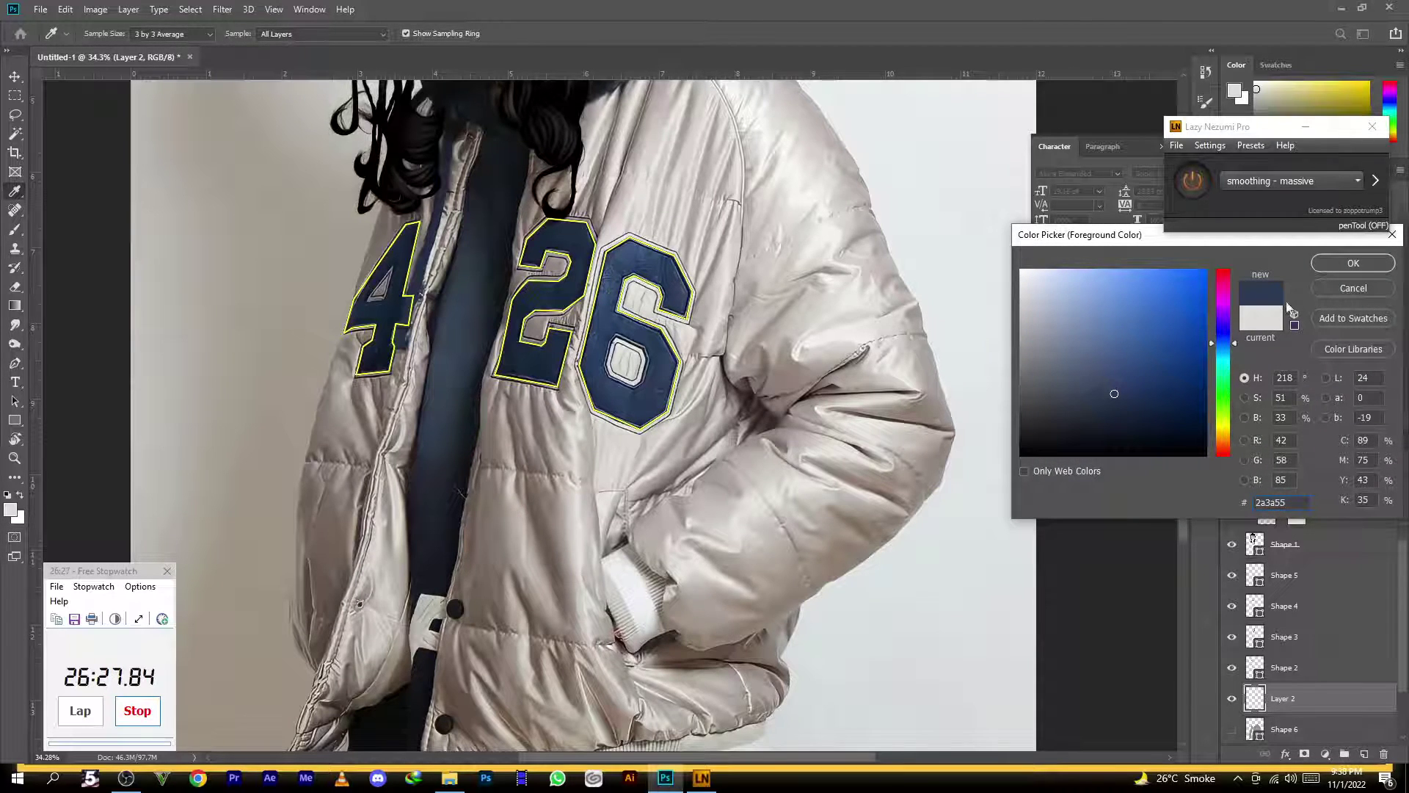
{"action": "left_click", "coordinate": [650, 262]}
{"action": "left_click_drag", "start_coordinate": [1128, 387], "coordinate": [1143, 389]}
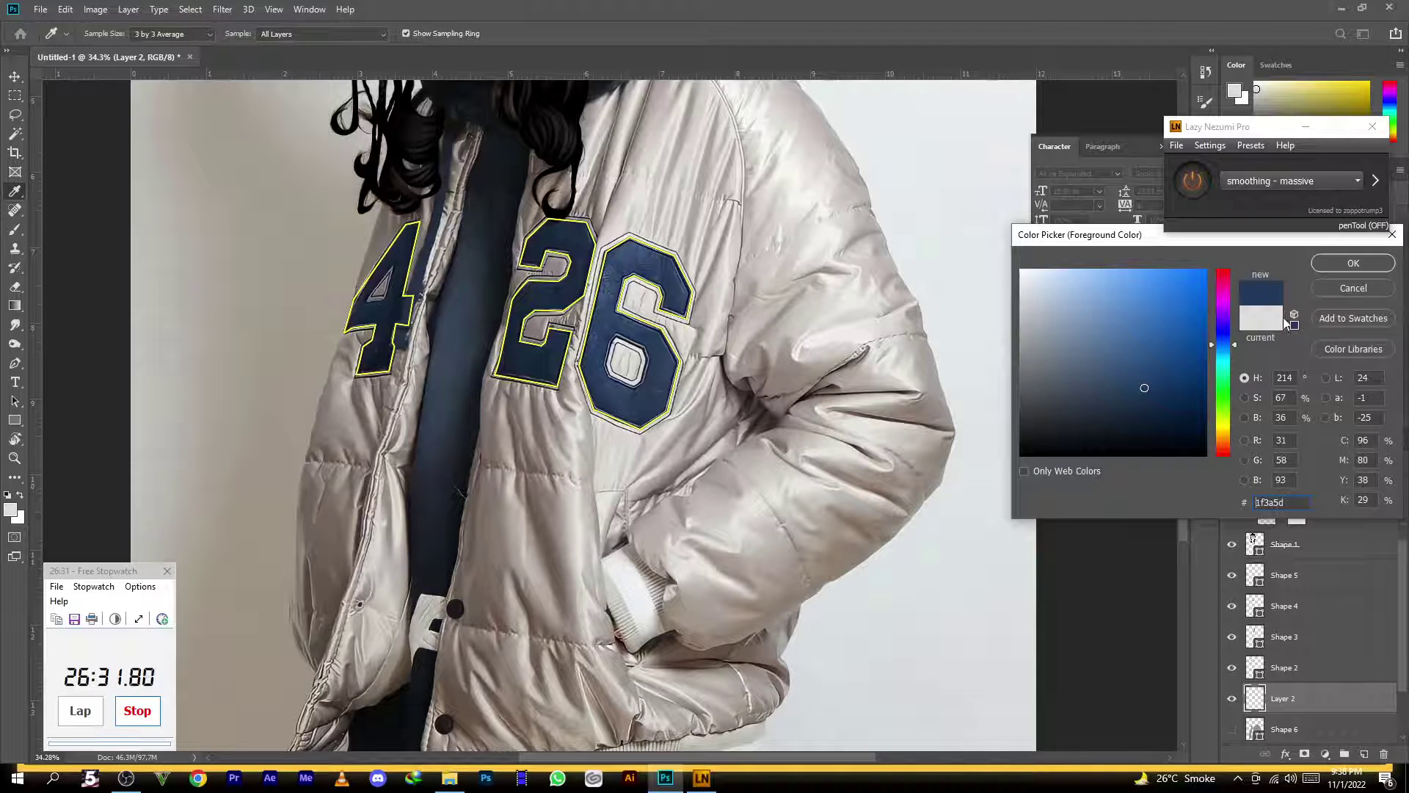
{"action": "left_click", "coordinate": [1352, 263]}
Convert the traced number paths into one shape layer filled with the foreground navy blue
{"action": "key", "text": "p"}
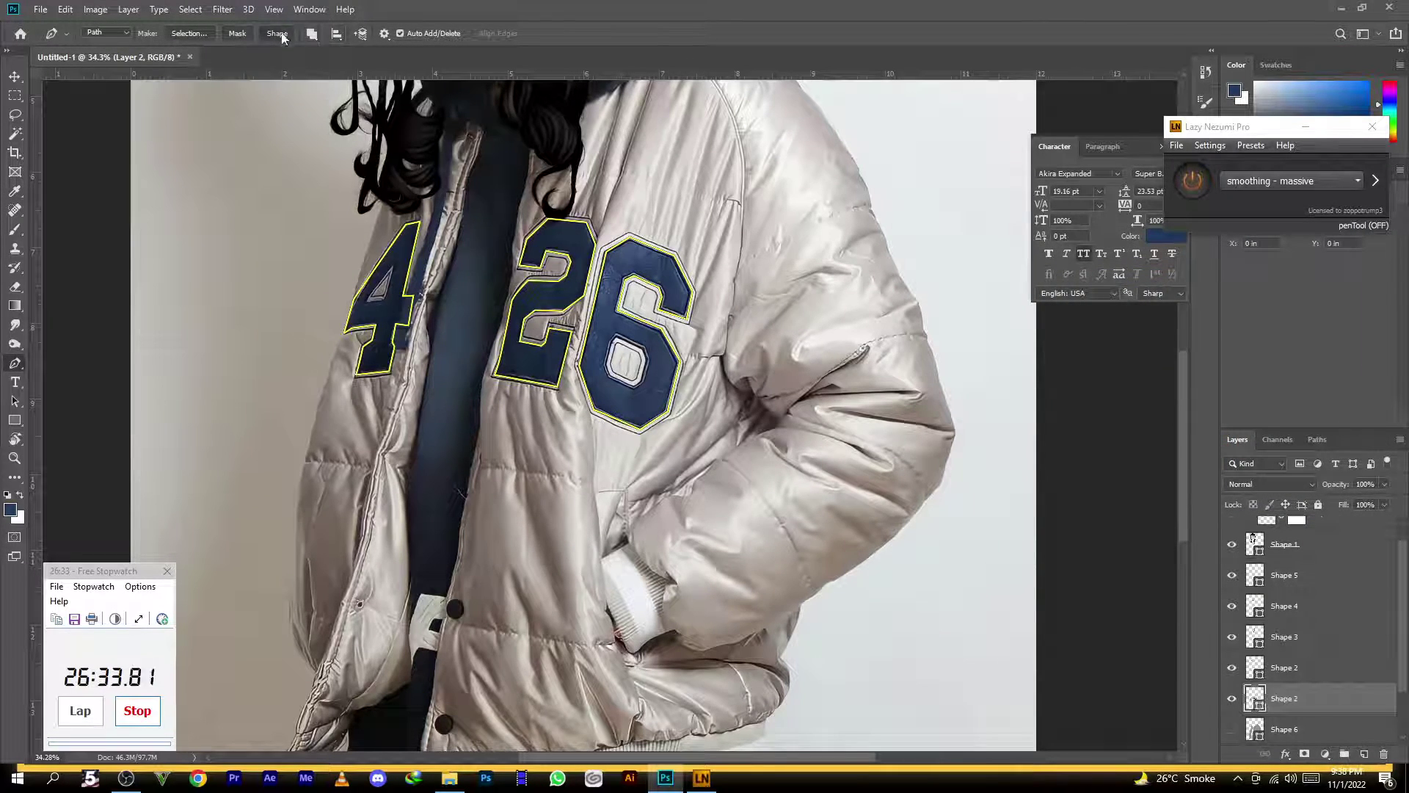
{"action": "left_click", "coordinate": [277, 33]}
{"action": "scroll", "coordinate": [644, 288], "scroll_direction": "down", "scroll_amount": 2}
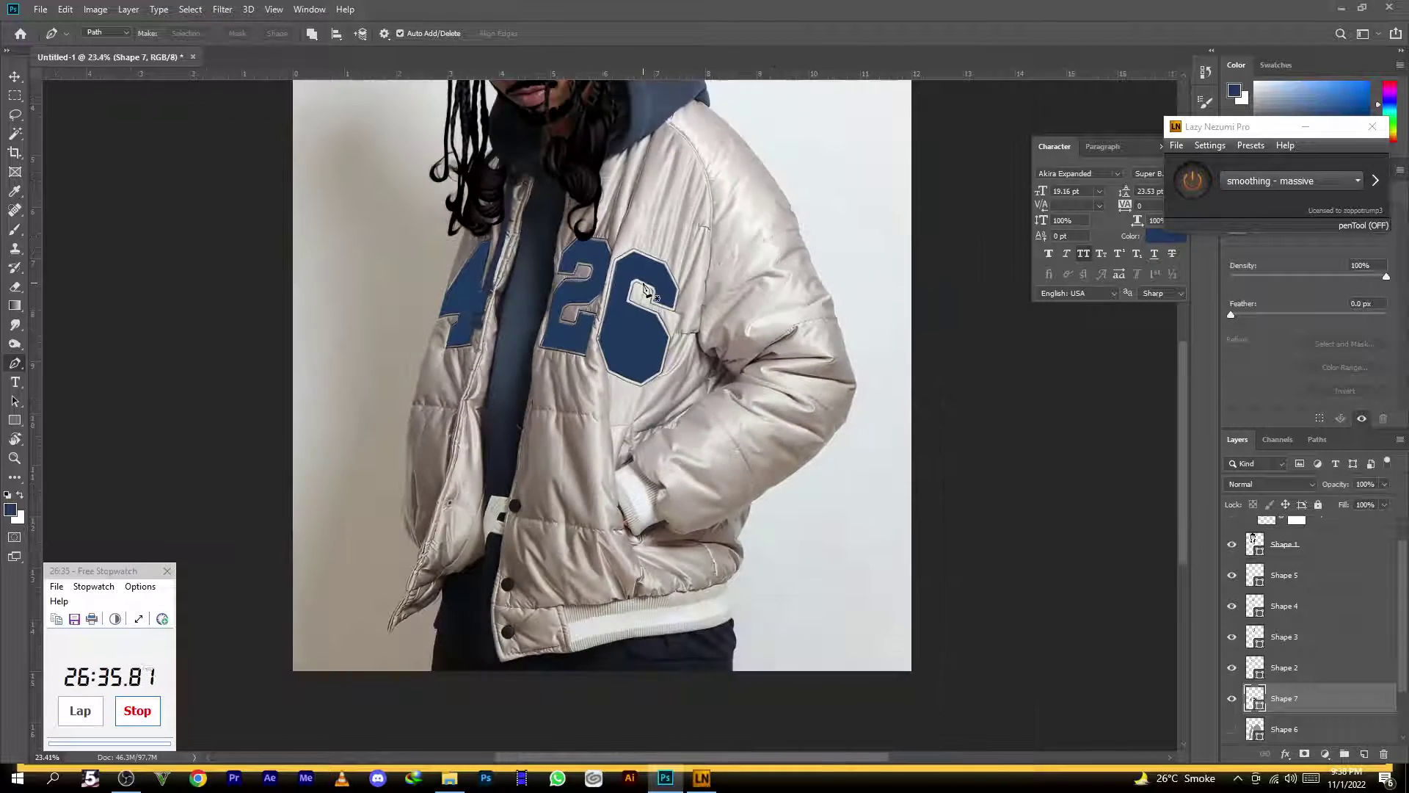
{"action": "scroll", "coordinate": [644, 289], "scroll_direction": "down", "scroll_amount": 1}
{"action": "scroll", "coordinate": [568, 169], "scroll_direction": "up", "scroll_amount": 3}
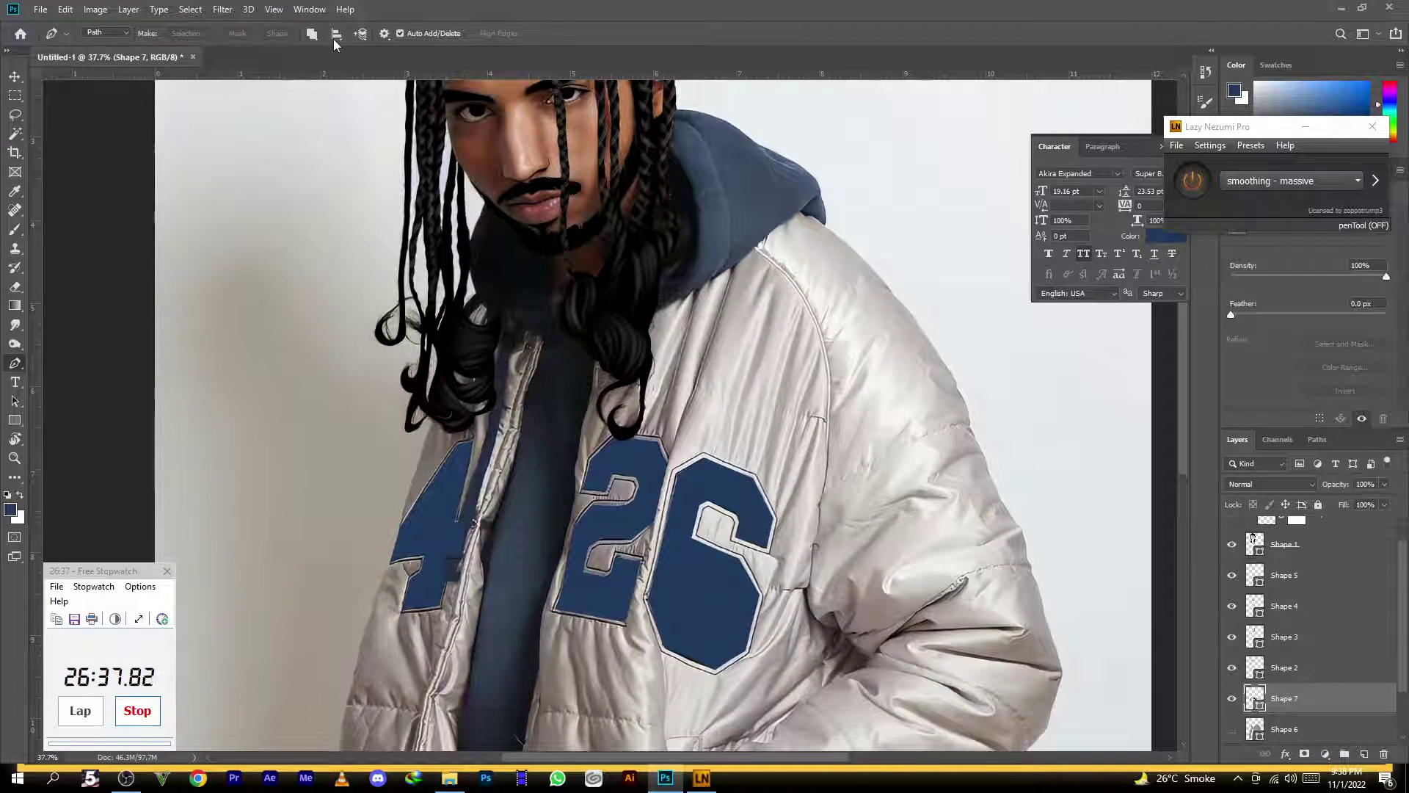
Set new pen paths to subtract from the number shape and lower that layer's opacity to 0%
{"action": "left_click", "coordinate": [313, 34]}
{"action": "left_click", "coordinate": [367, 81]}
{"action": "scroll", "coordinate": [657, 490], "scroll_direction": "up", "scroll_amount": 3}
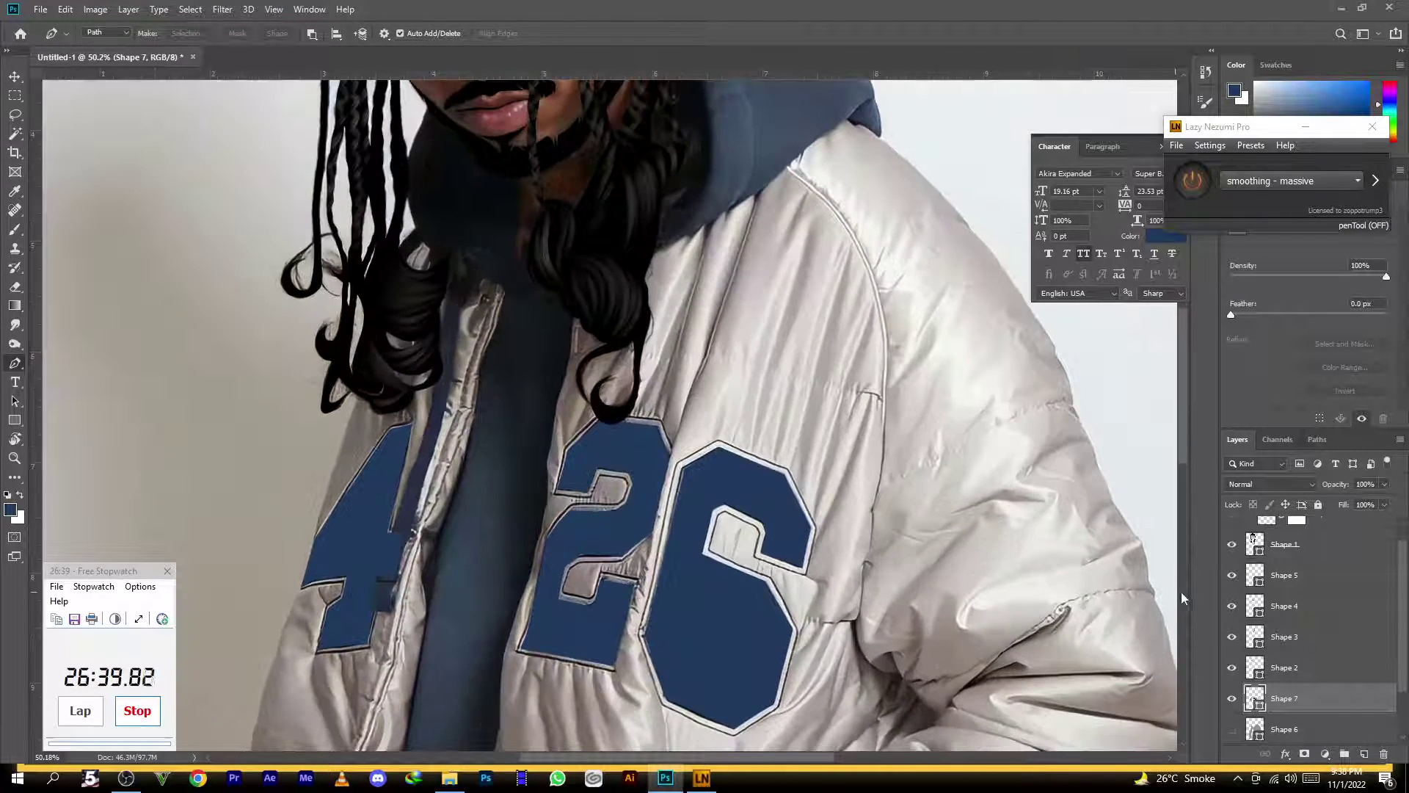
{"action": "left_click", "coordinate": [759, 485], "text": "ctrl"}
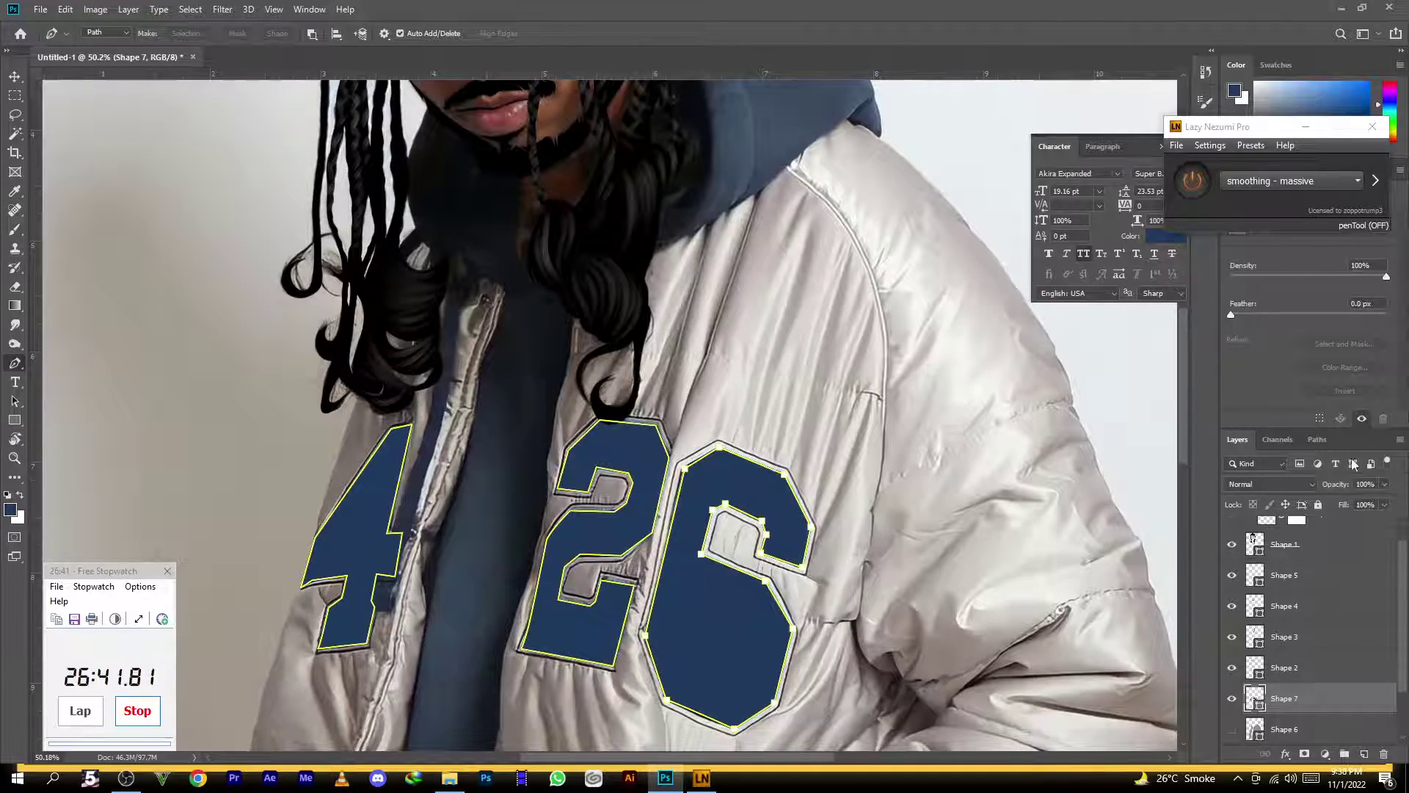
{"action": "left_click_drag", "start_coordinate": [1337, 486], "coordinate": [1041, 532]}
{"action": "scroll", "coordinate": [709, 601], "scroll_direction": "up", "scroll_amount": 5}
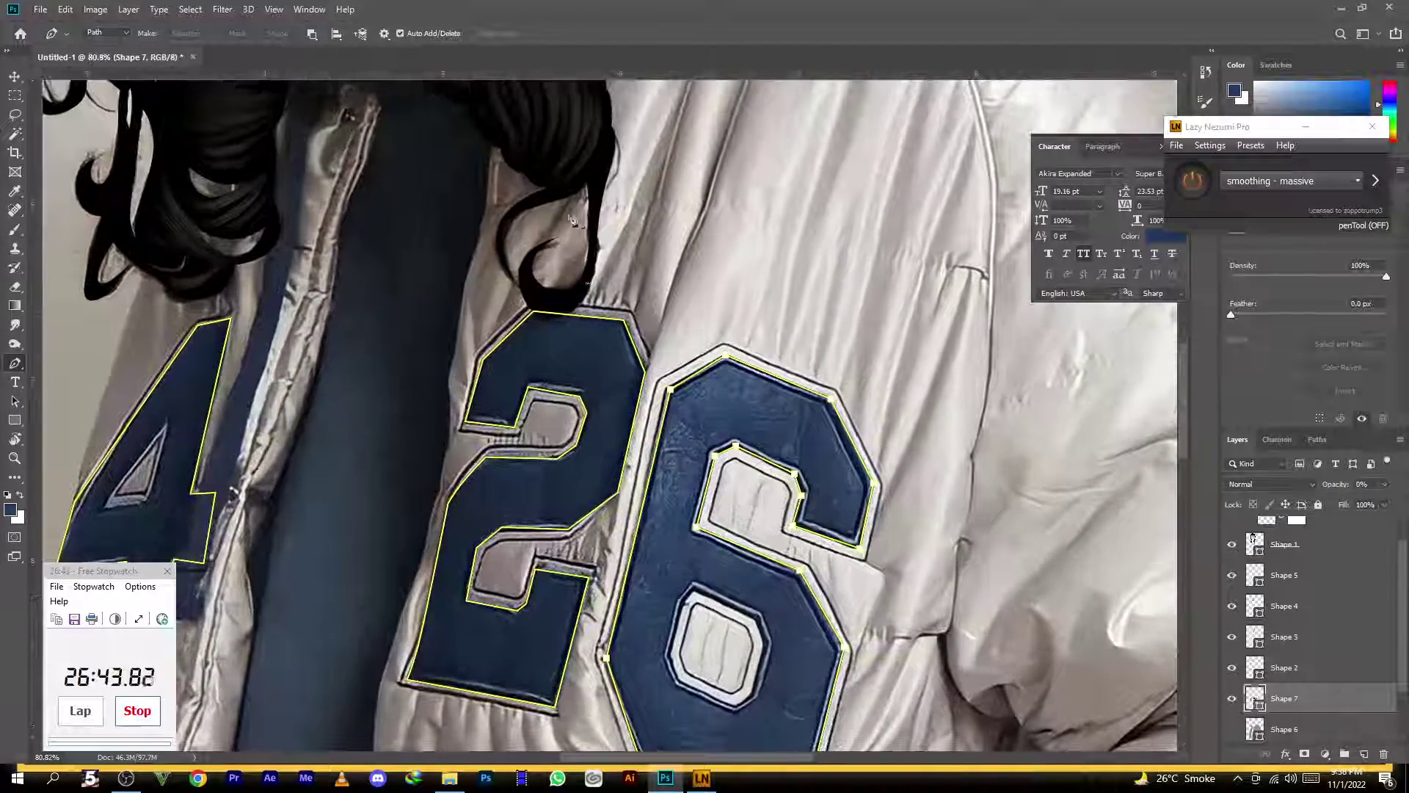
{"action": "scroll", "coordinate": [683, 613], "scroll_direction": "up", "scroll_amount": 2}
{"action": "scroll", "coordinate": [624, 377], "scroll_direction": "up", "scroll_amount": 1}
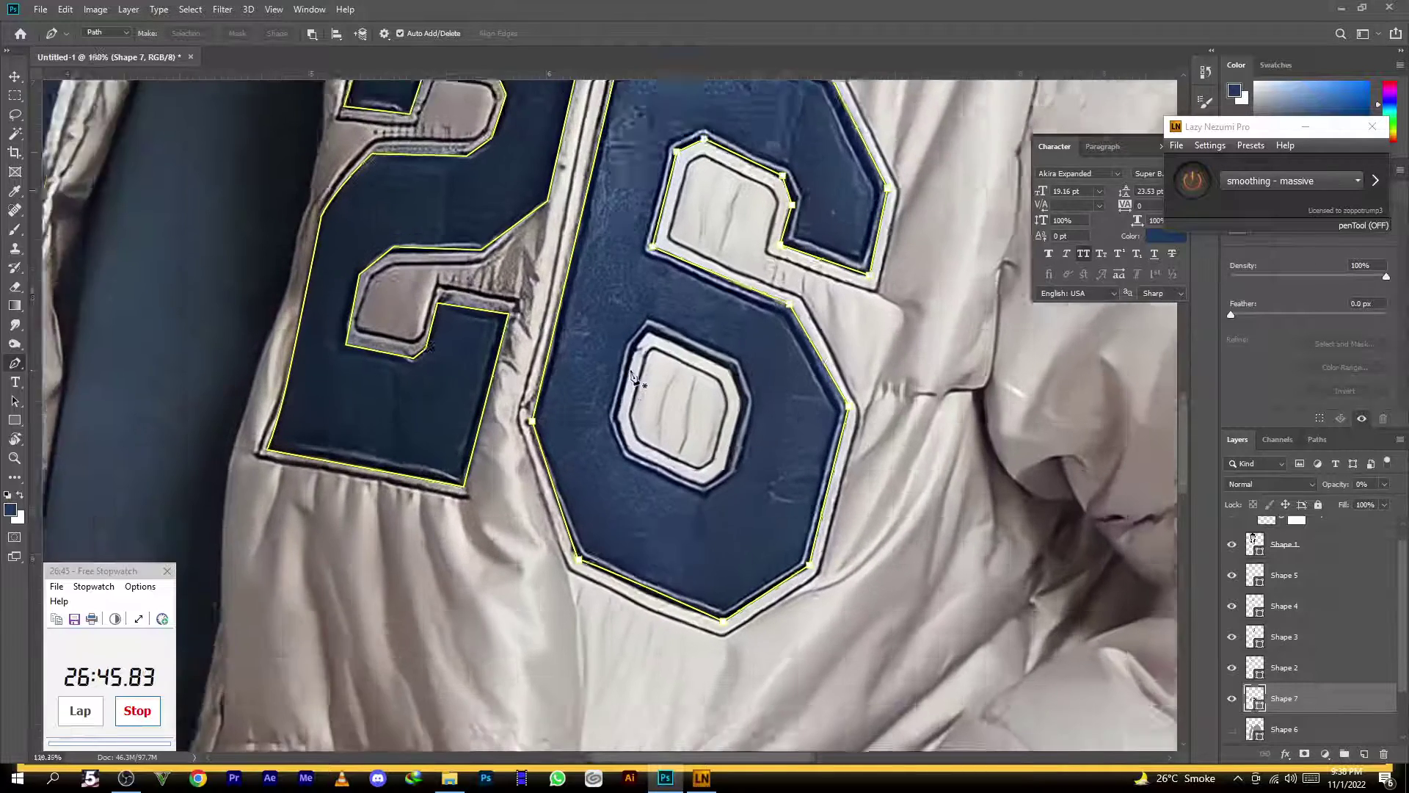
Trace a closed path around the digit 6's lower opening to cut it out of the number shape
{"action": "left_click", "coordinate": [613, 434]}
{"action": "left_click", "coordinate": [638, 340]}
{"action": "left_click", "coordinate": [762, 366]}
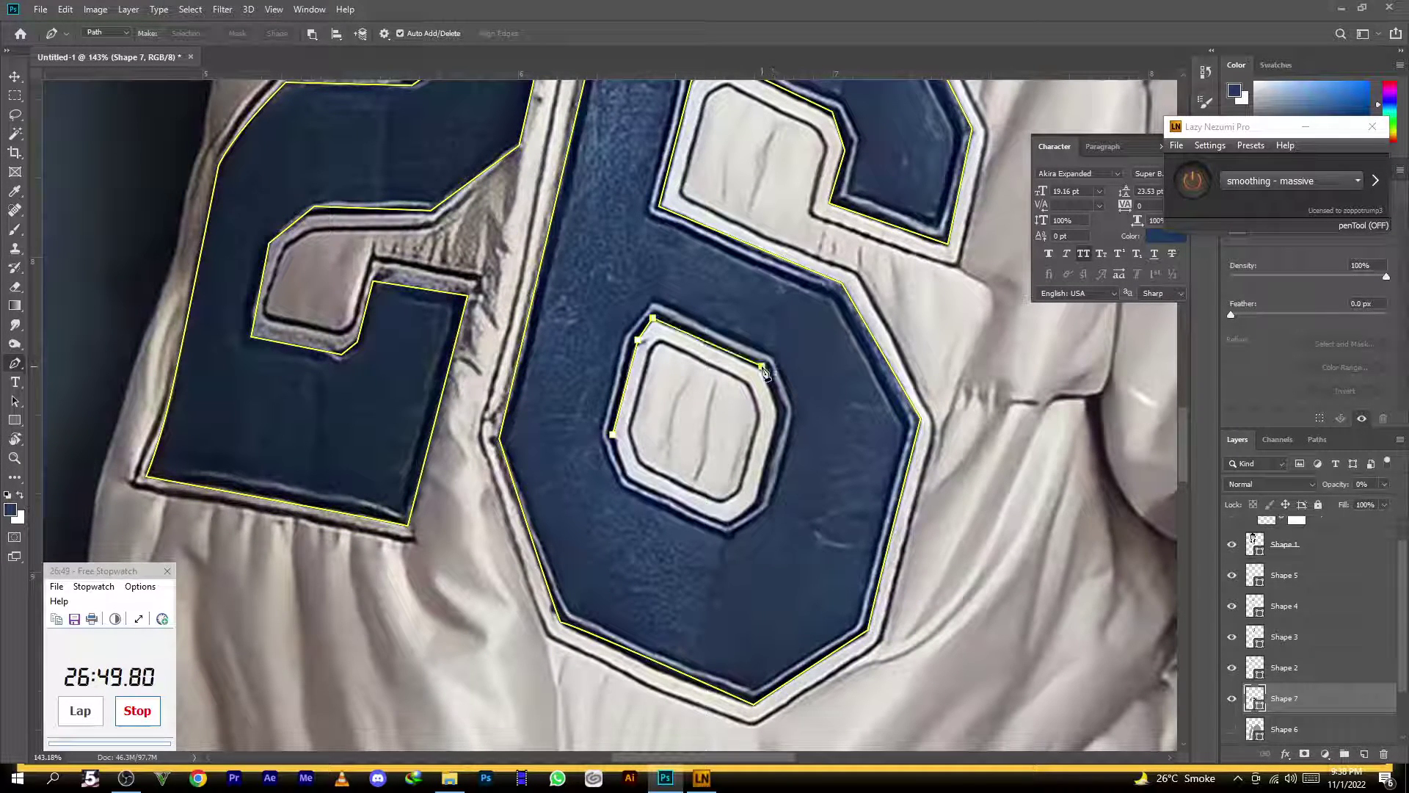
{"action": "left_click", "coordinate": [777, 417]}
{"action": "left_click", "coordinate": [756, 504]}
{"action": "left_click", "coordinate": [726, 523]}
{"action": "left_click", "coordinate": [627, 478]}
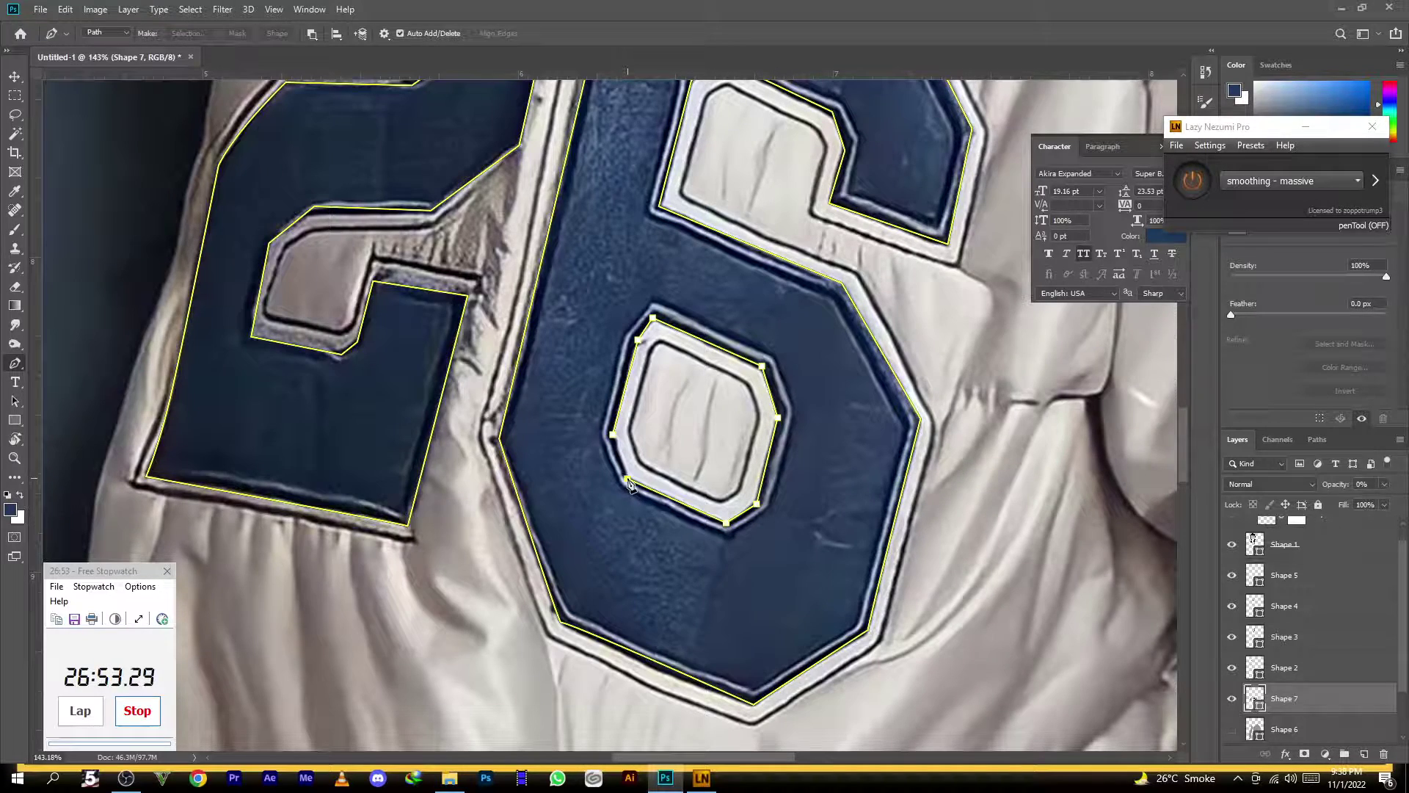
{"action": "left_click", "coordinate": [613, 434]}
{"action": "scroll", "coordinate": [590, 363], "scroll_direction": "down", "scroll_amount": 5}
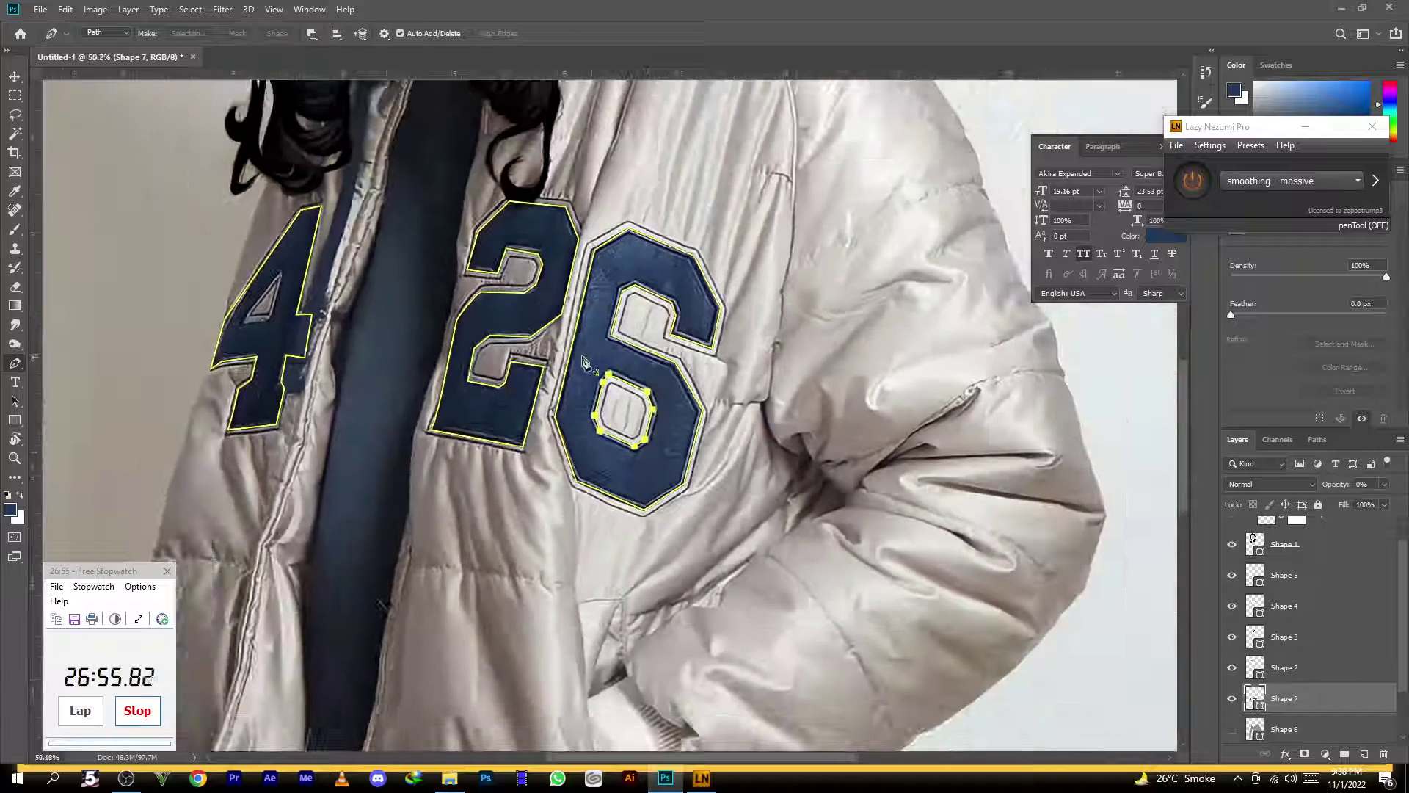
Trace a closed path around the digit 4's triangular opening to cut it out of the number shape
{"action": "scroll", "coordinate": [242, 323], "scroll_direction": "up", "scroll_amount": 3}
{"action": "left_click", "coordinate": [233, 336]}
{"action": "left_click", "coordinate": [323, 218]}
{"action": "left_click", "coordinate": [295, 326]}
{"action": "left_click", "coordinate": [234, 337]}
{"action": "scroll", "coordinate": [459, 304], "scroll_direction": "down", "scroll_amount": 6}
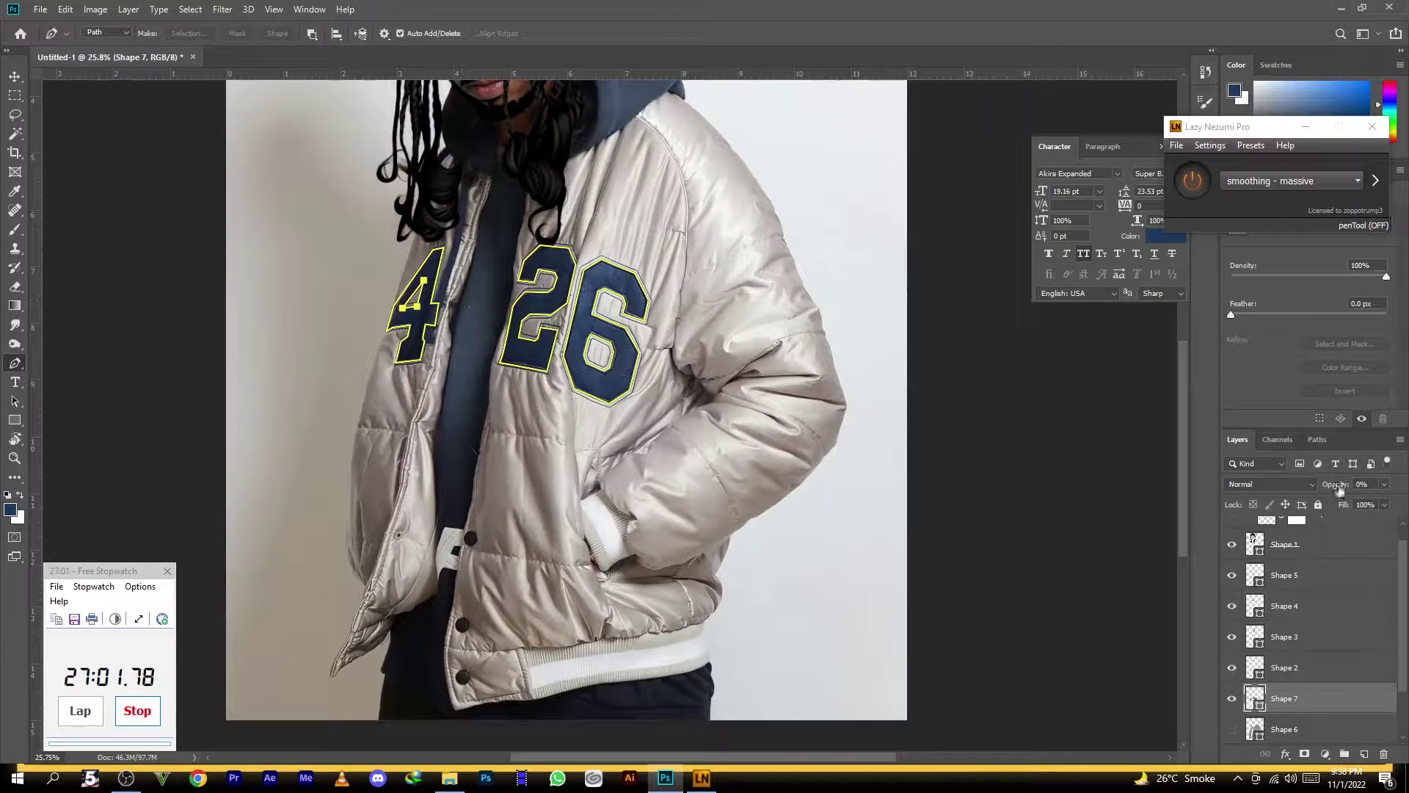
Set the number shape layer's opacity to 100% and dismiss its path outline
{"action": "left_click_drag", "start_coordinate": [1335, 485], "coordinate": [1405, 486]}
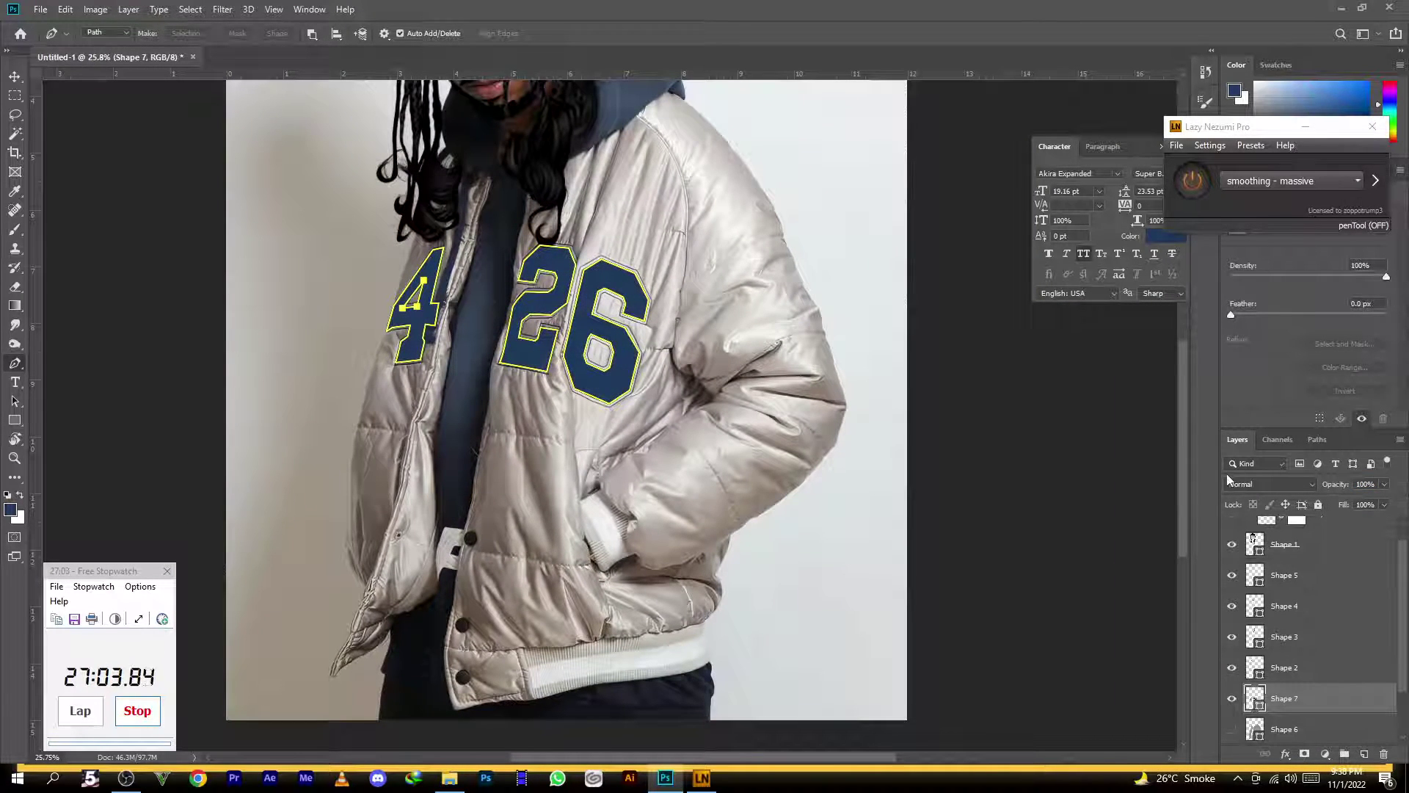
{"action": "scroll", "coordinate": [470, 280], "scroll_direction": "up", "scroll_amount": 3}
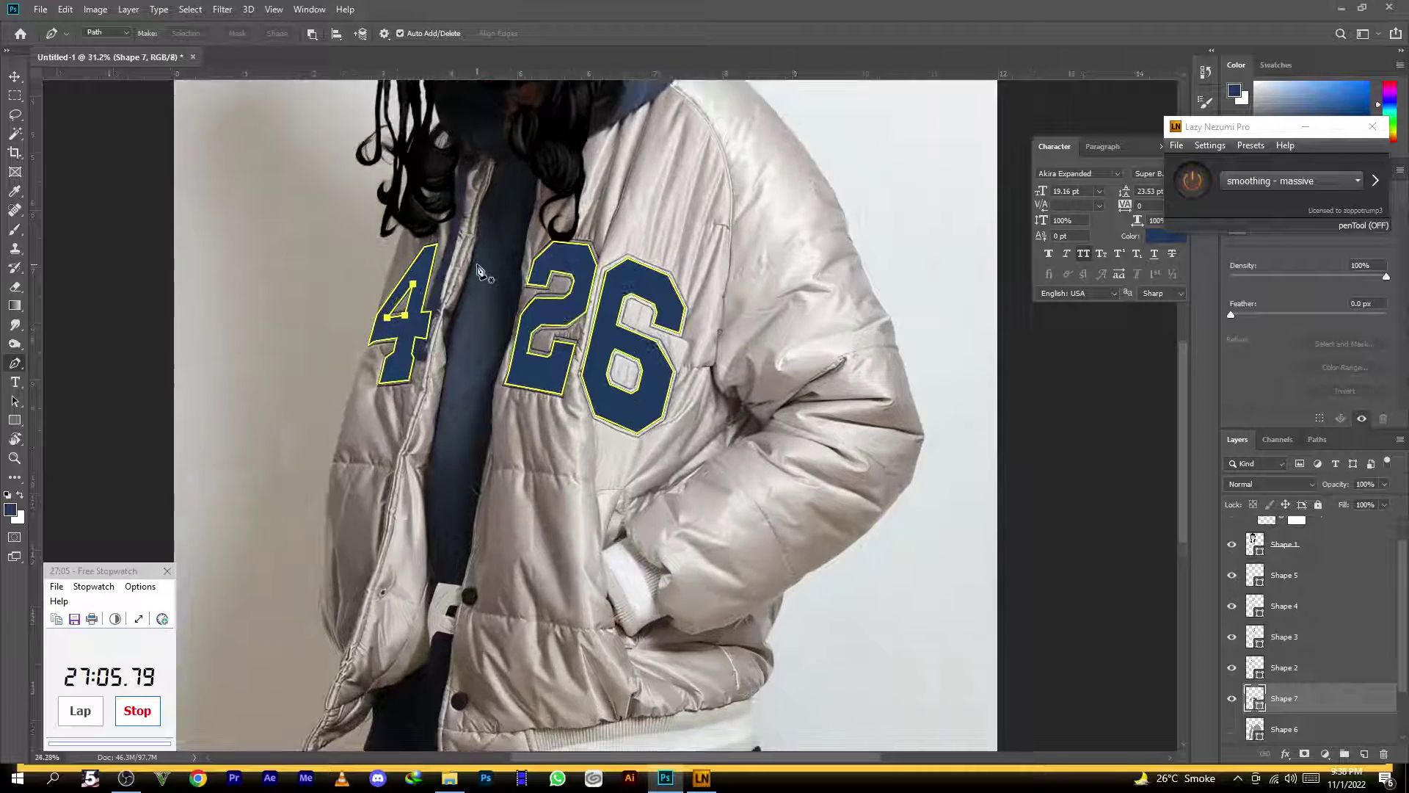
{"action": "key", "text": "Return"}
{"action": "scroll", "coordinate": [848, 376], "scroll_direction": "down", "scroll_amount": 4}
{"action": "scroll", "coordinate": [1319, 639], "scroll_direction": "down", "scroll_amount": 2}
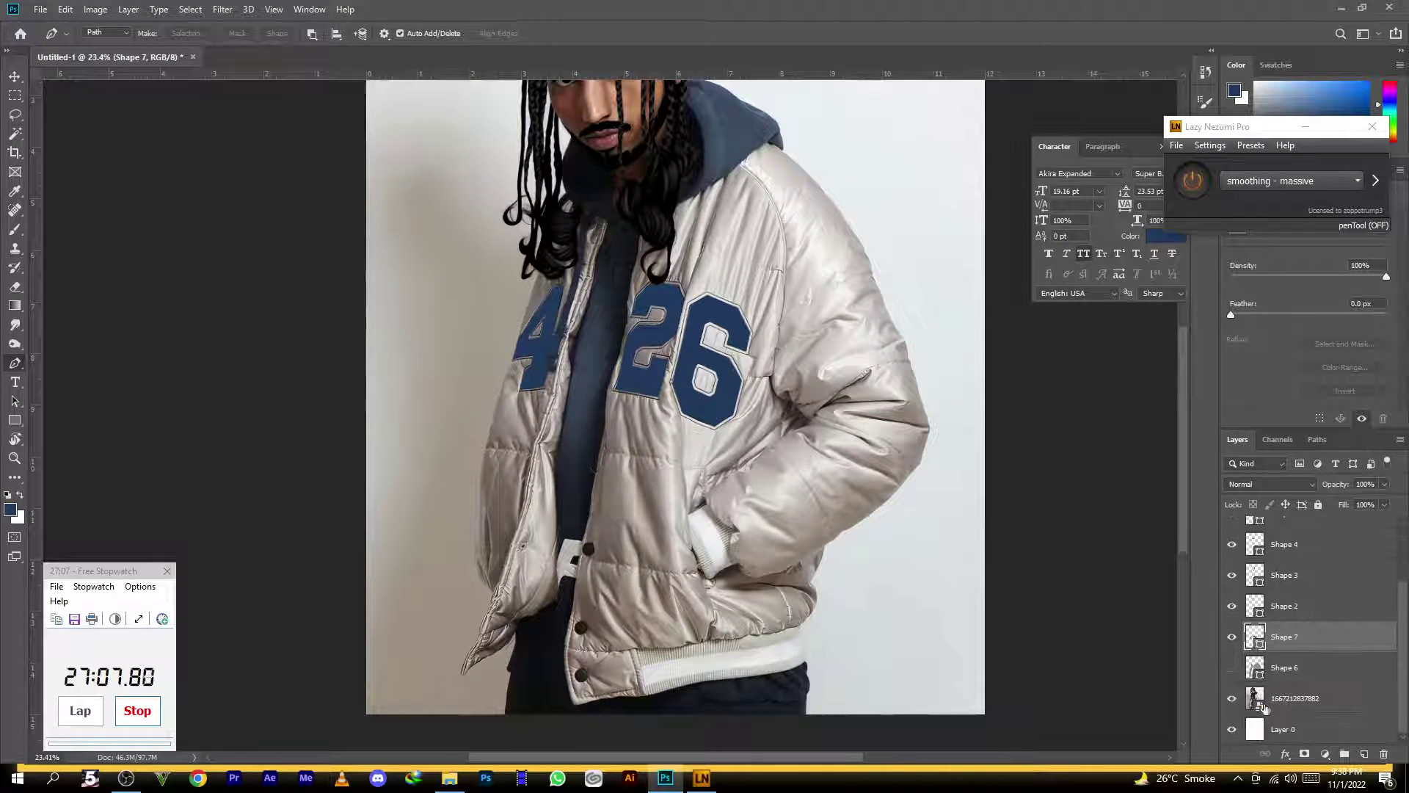
Compare the number shape with the photo's numbers by toggling the layer's visibility
{"action": "left_click", "coordinate": [1232, 636]}
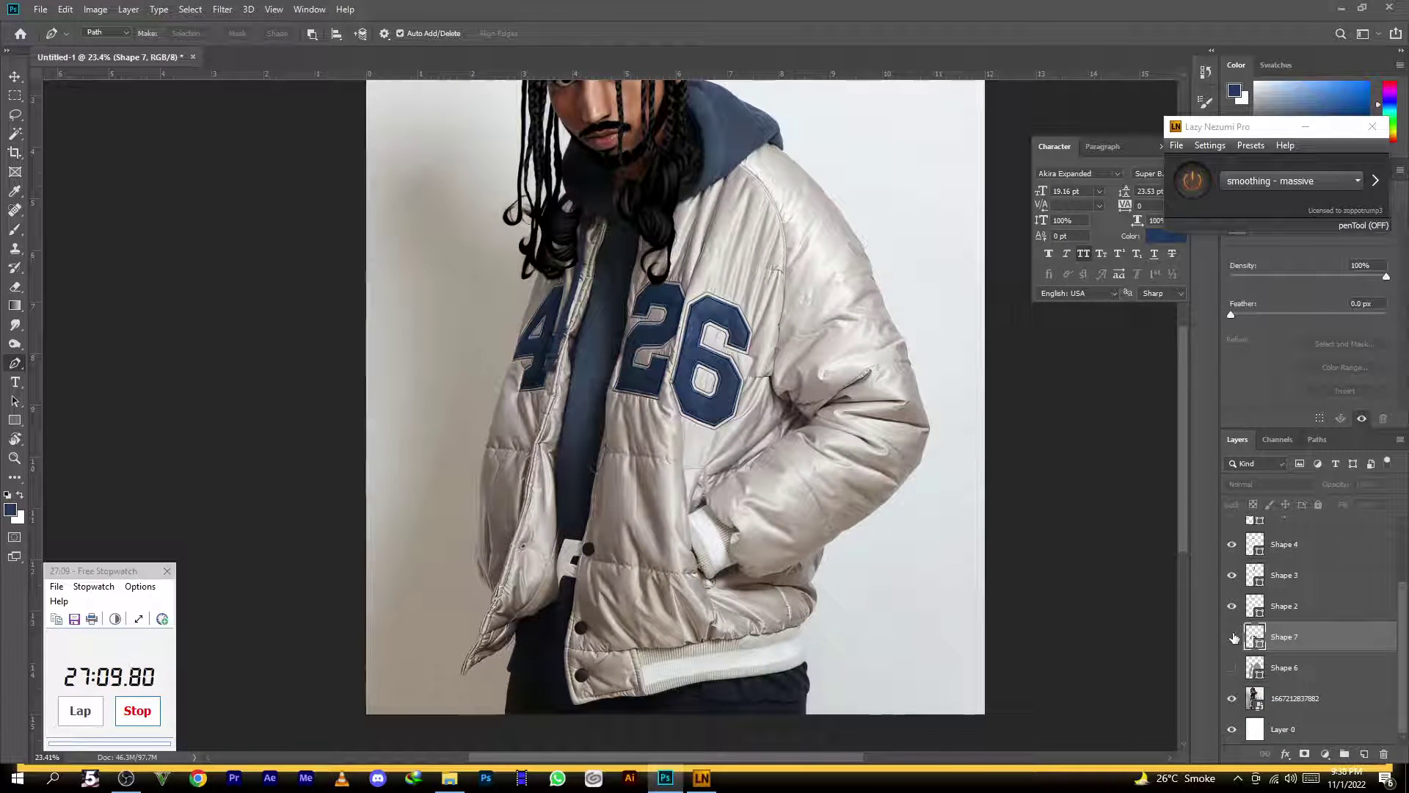
{"action": "left_click", "coordinate": [1232, 637]}
{"action": "left_click", "coordinate": [1232, 637]}
{"action": "left_click", "coordinate": [1232, 637]}
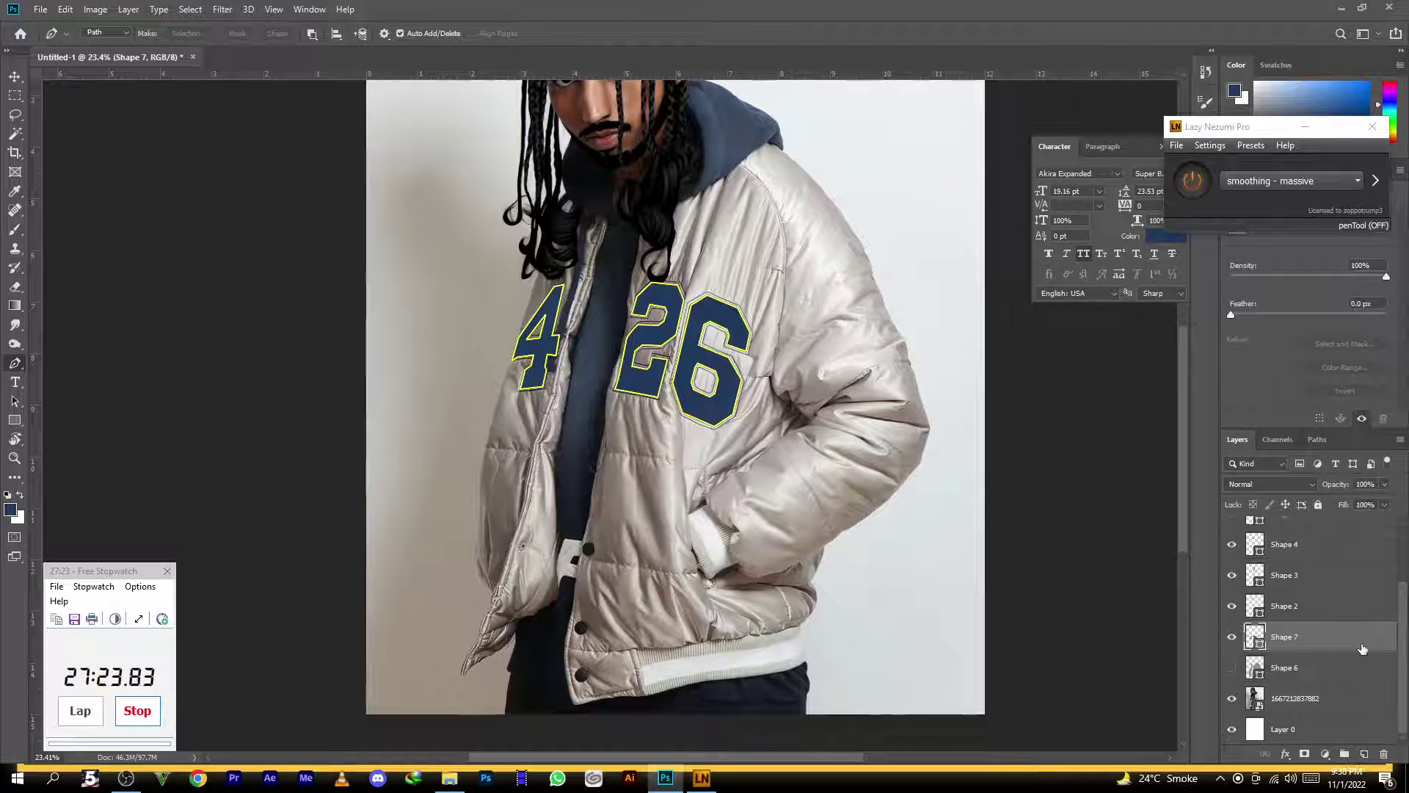
Open the number shape's layer style and enable a Stroke effect
{"action": "double_click", "coordinate": [1362, 649]}
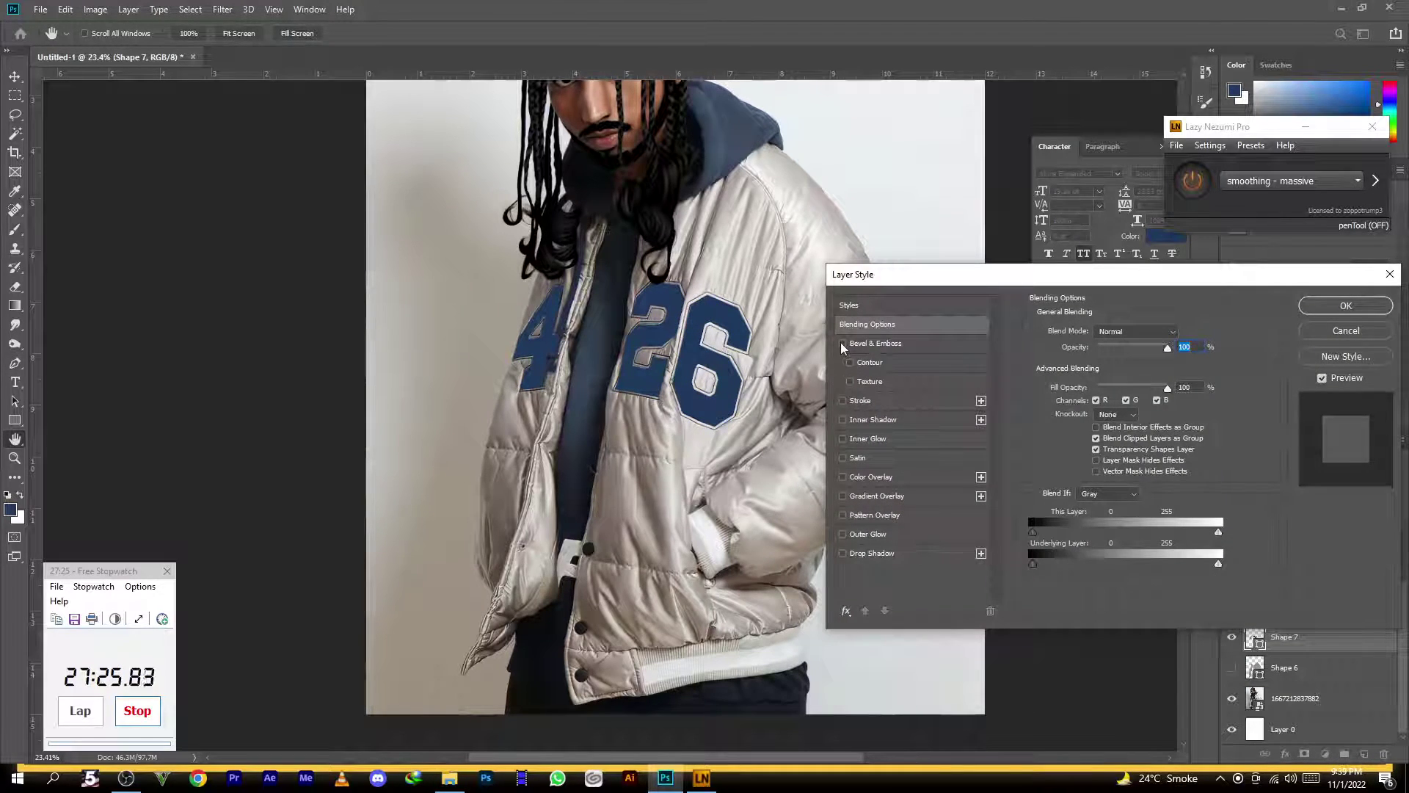
{"action": "left_click", "coordinate": [842, 400]}
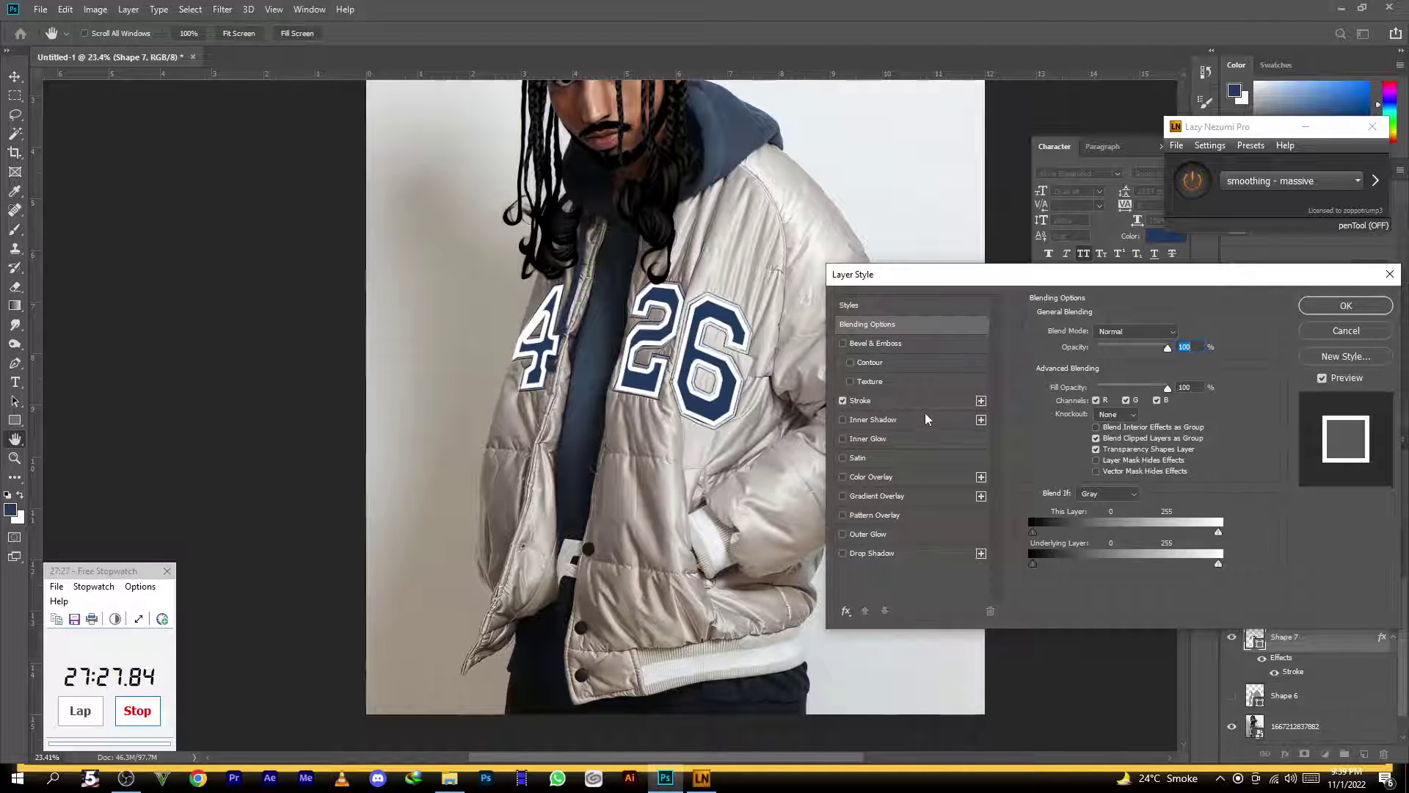
{"action": "left_click", "coordinate": [924, 415]}
{"action": "left_click", "coordinate": [1134, 334]}
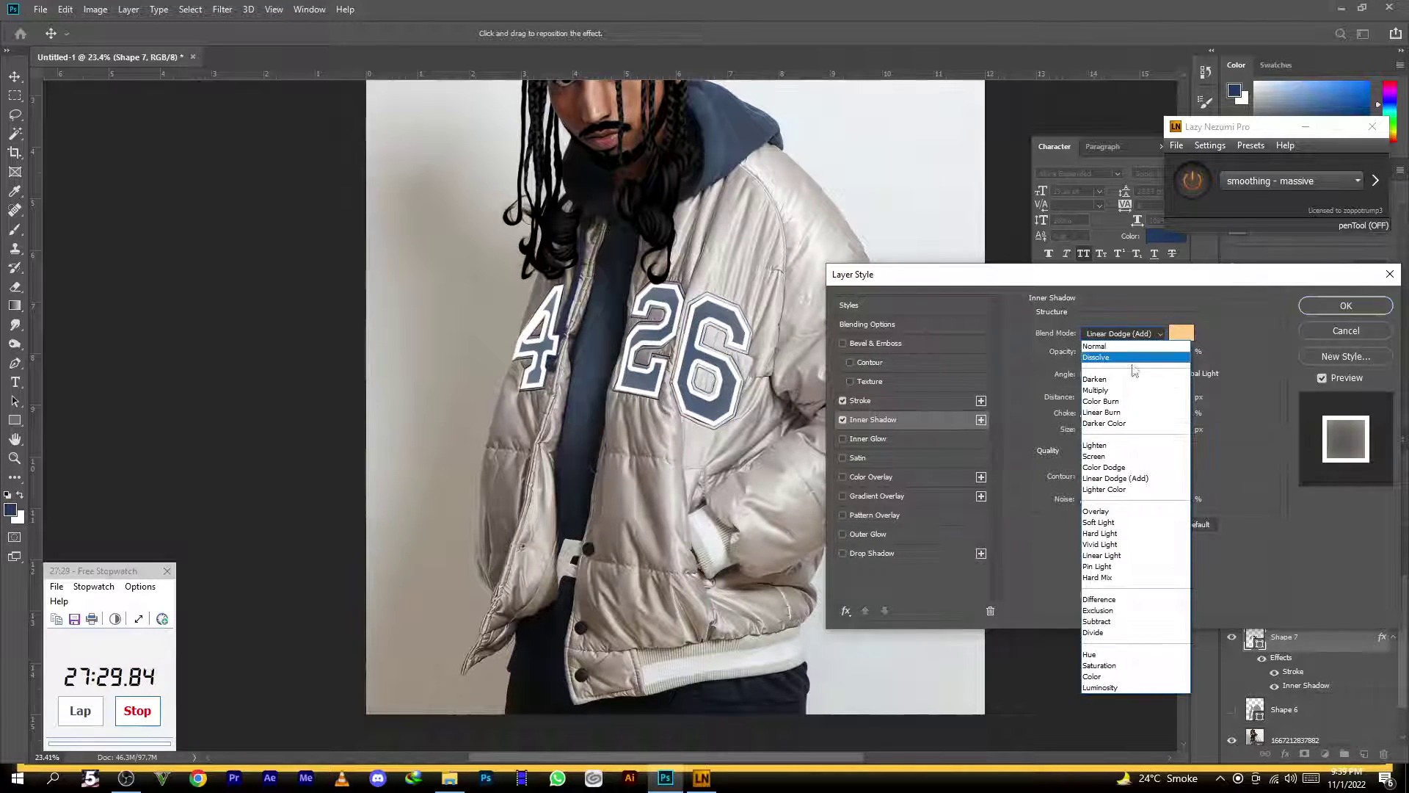
{"action": "left_click", "coordinate": [1134, 346]}
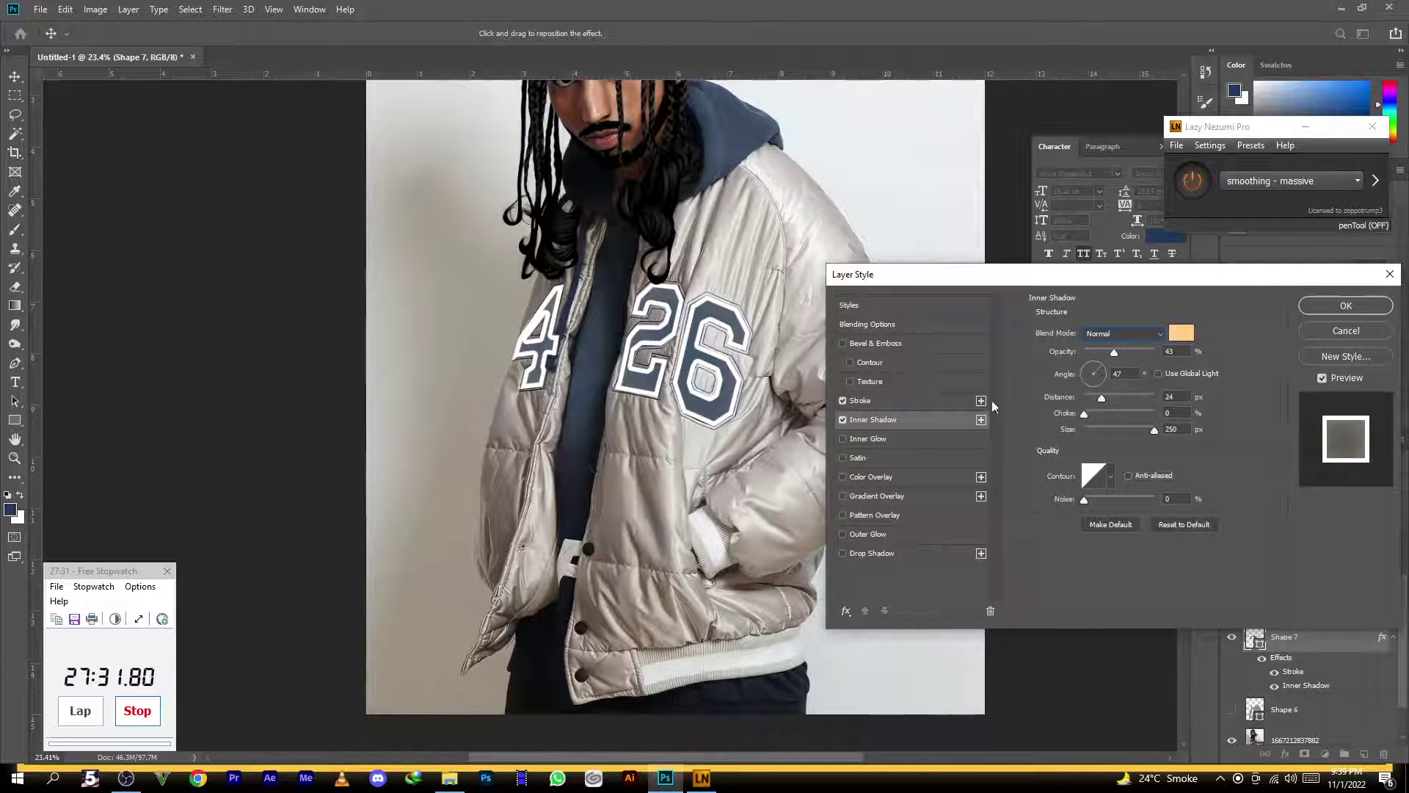
{"action": "left_click", "coordinate": [843, 420]}
Set the numbers' stroke position to Outside and slightly reduce its size
{"action": "left_click", "coordinate": [915, 400]}
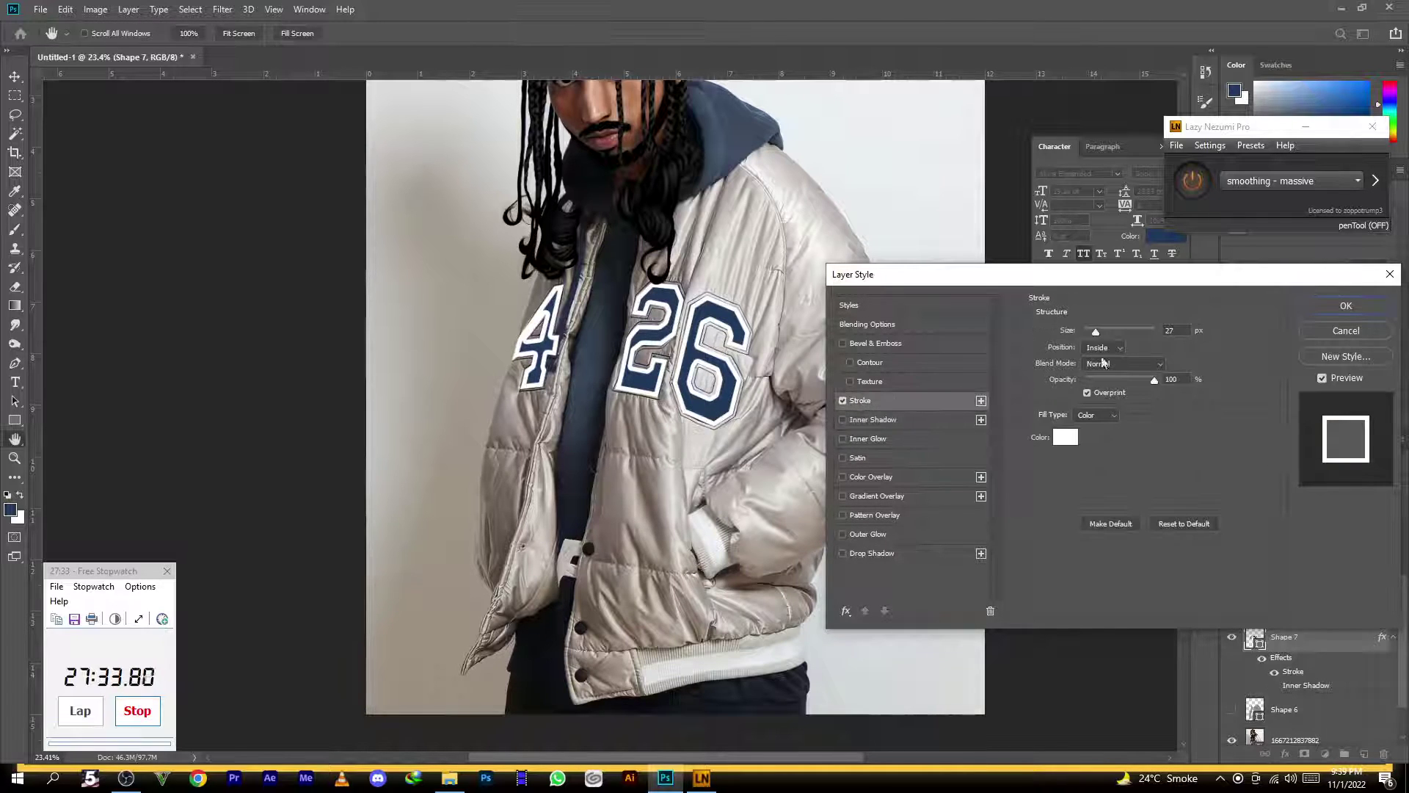
{"action": "left_click", "coordinate": [1103, 347]}
{"action": "left_click", "coordinate": [1108, 360]}
{"action": "left_click_drag", "start_coordinate": [1098, 341], "coordinate": [1095, 335]}
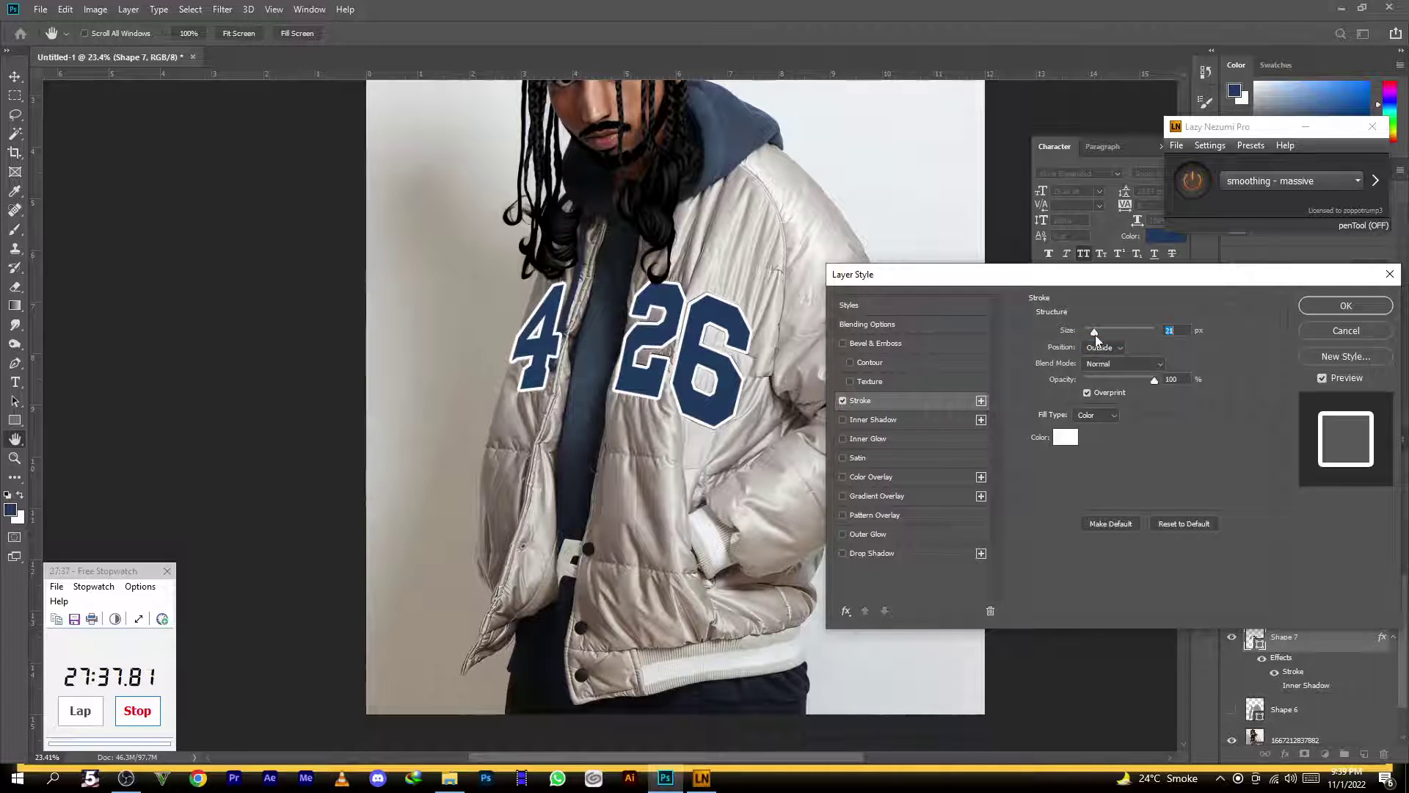
Set the stroke colour to dark navy 071527 and apply the layer style
{"action": "left_click", "coordinate": [1063, 438]}
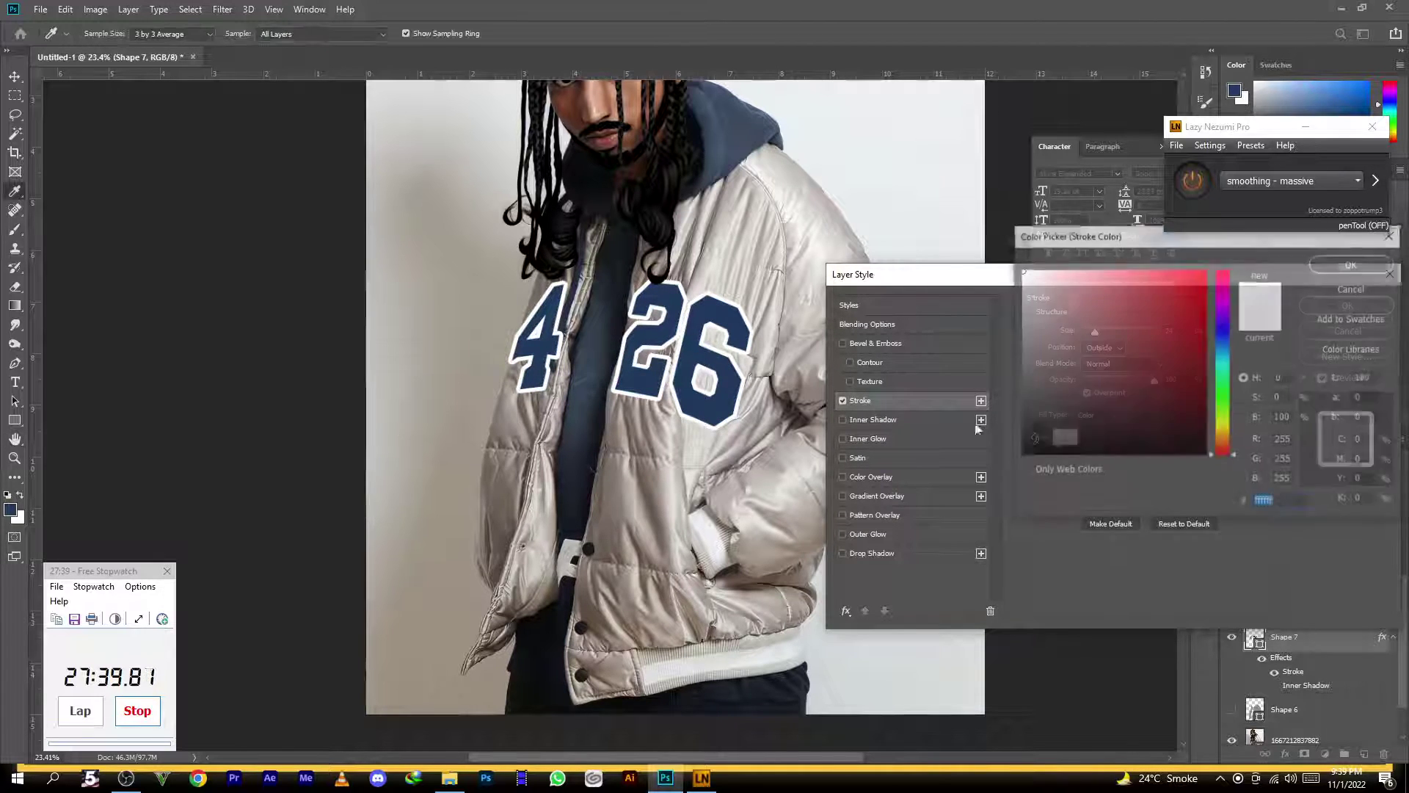
{"action": "left_click", "coordinate": [696, 369]}
{"action": "left_click_drag", "start_coordinate": [1167, 421], "coordinate": [1173, 427]}
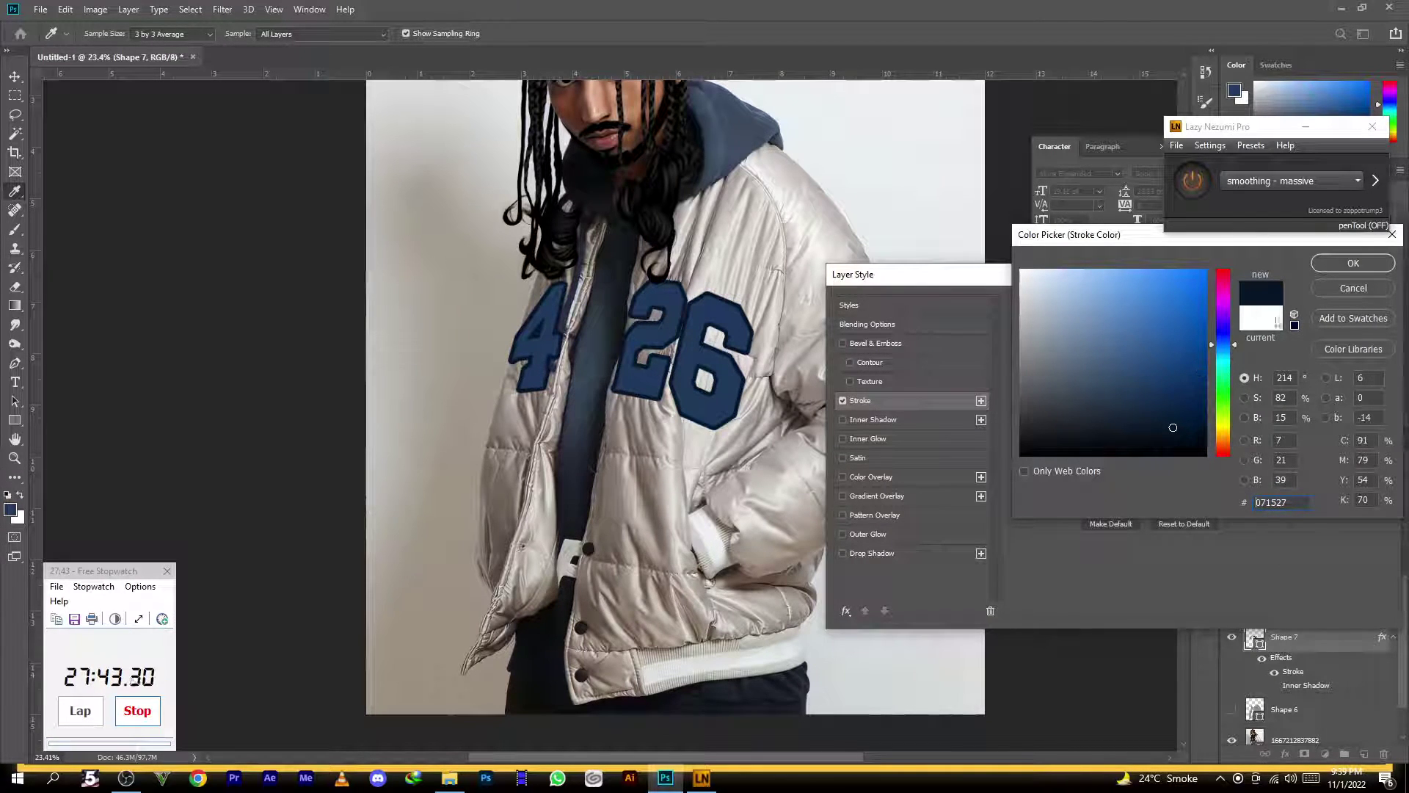
{"action": "left_click", "coordinate": [1353, 263]}
{"action": "left_click", "coordinate": [1355, 310]}
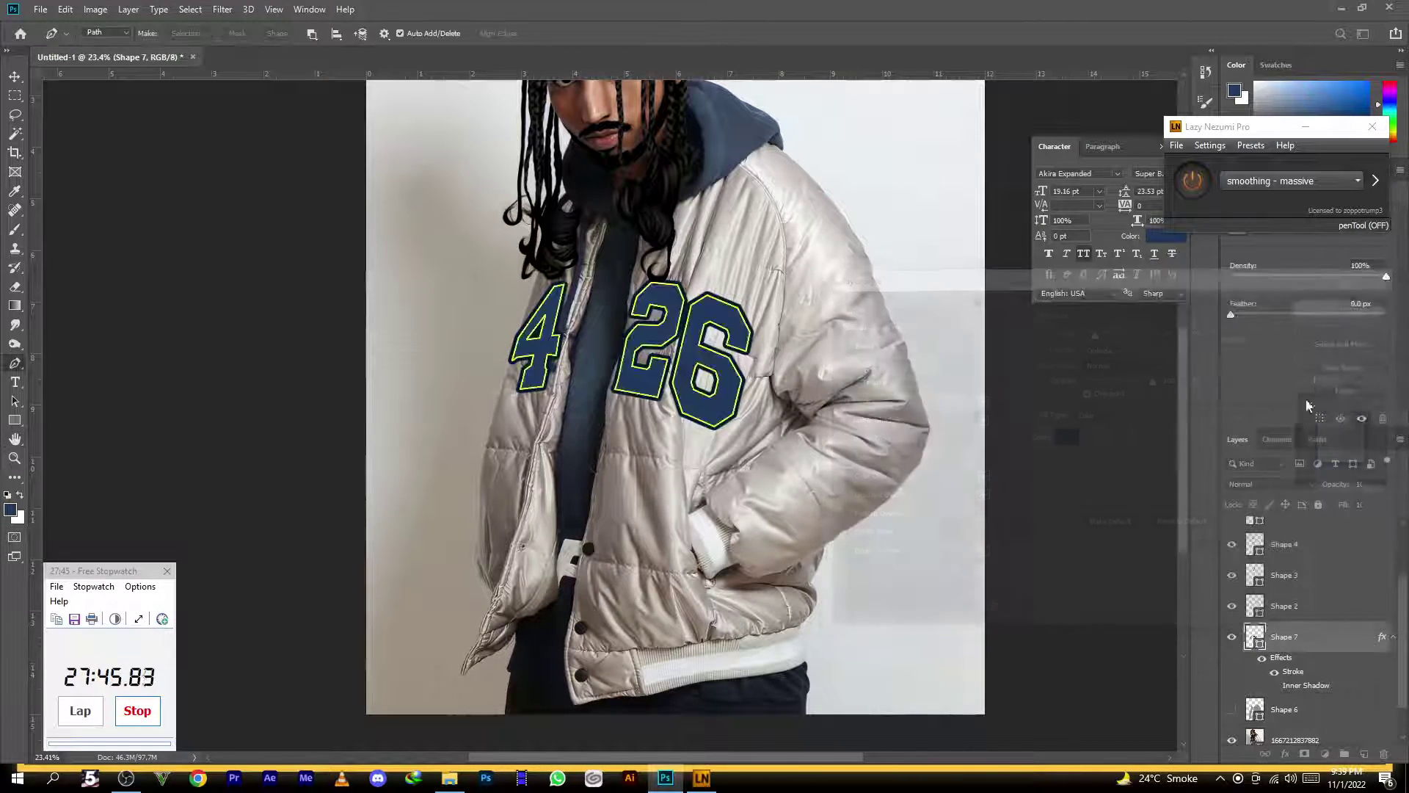
Turn the numbers' stroke effect into its own layer, make that layer active, and load the number shape's outline as a selection
{"action": "right_click", "coordinate": [1336, 676]}
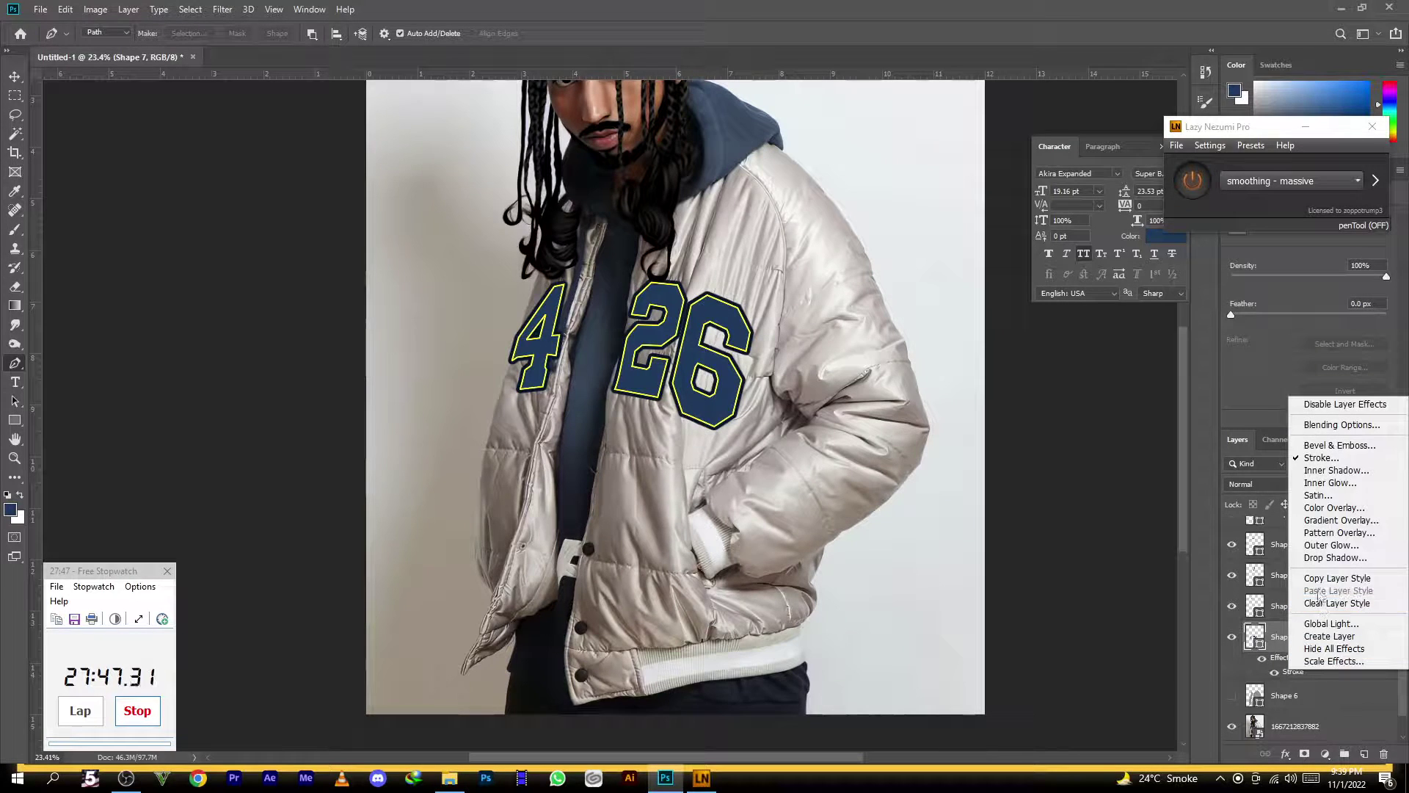
{"action": "left_click", "coordinate": [1330, 636]}
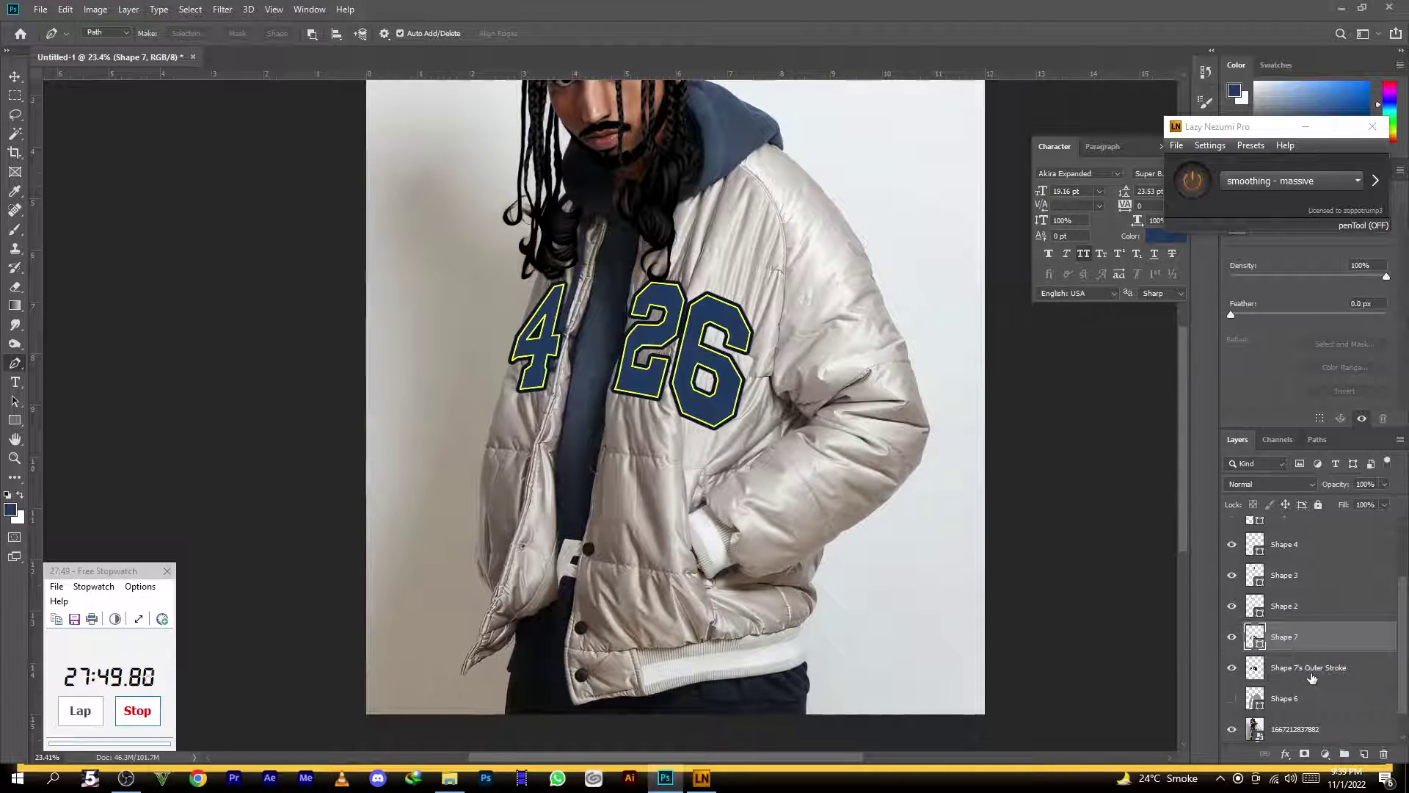
{"action": "left_click_drag", "start_coordinate": [1313, 677], "coordinate": [1261, 647]}
{"action": "scroll", "coordinate": [606, 270], "scroll_direction": "up", "scroll_amount": 5}
{"action": "scroll", "coordinate": [818, 418], "scroll_direction": "up", "scroll_amount": 5}
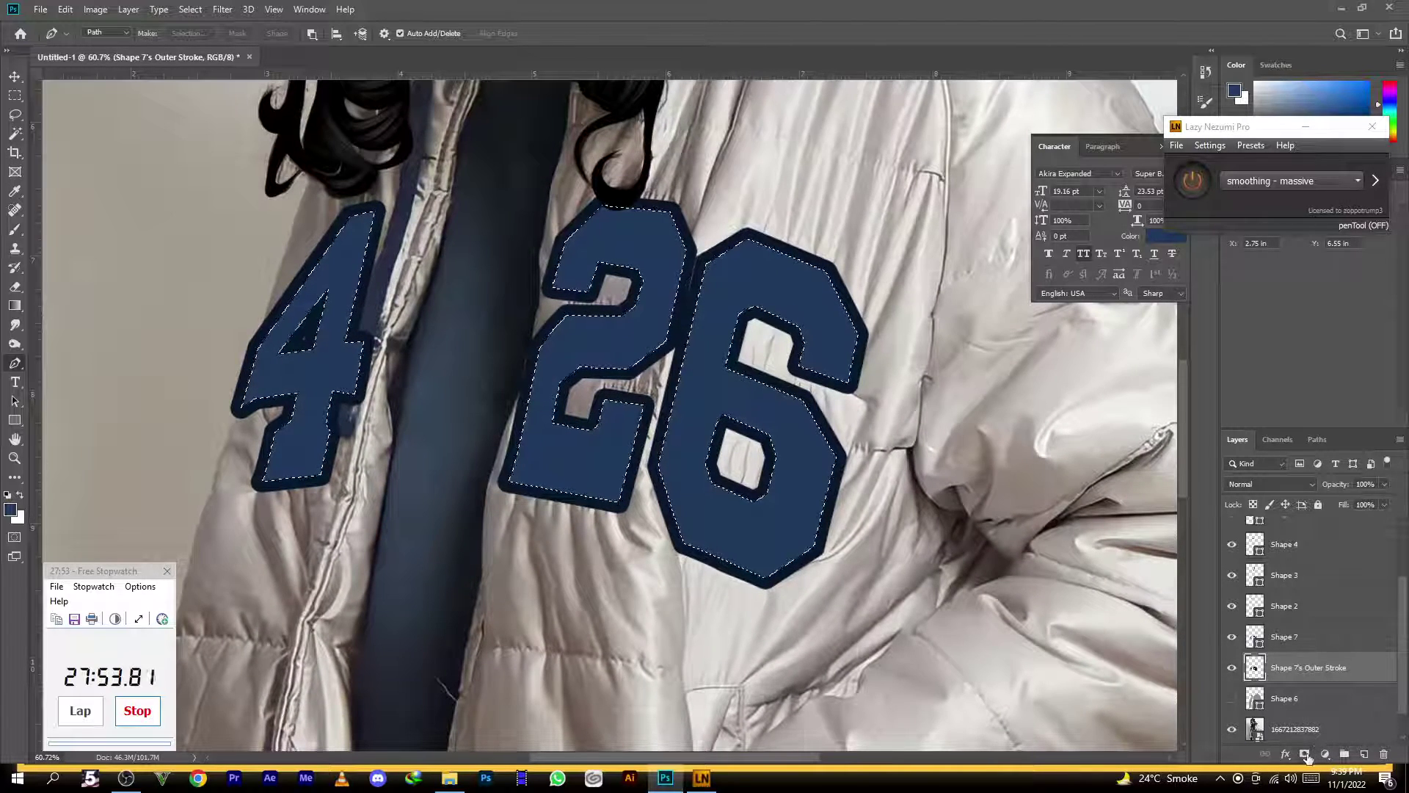
Expand the selection around the jacket numbers by 9 pixels
{"action": "key", "text": "alt+s"}
{"action": "key", "text": "m"}
{"action": "key", "text": "e"}
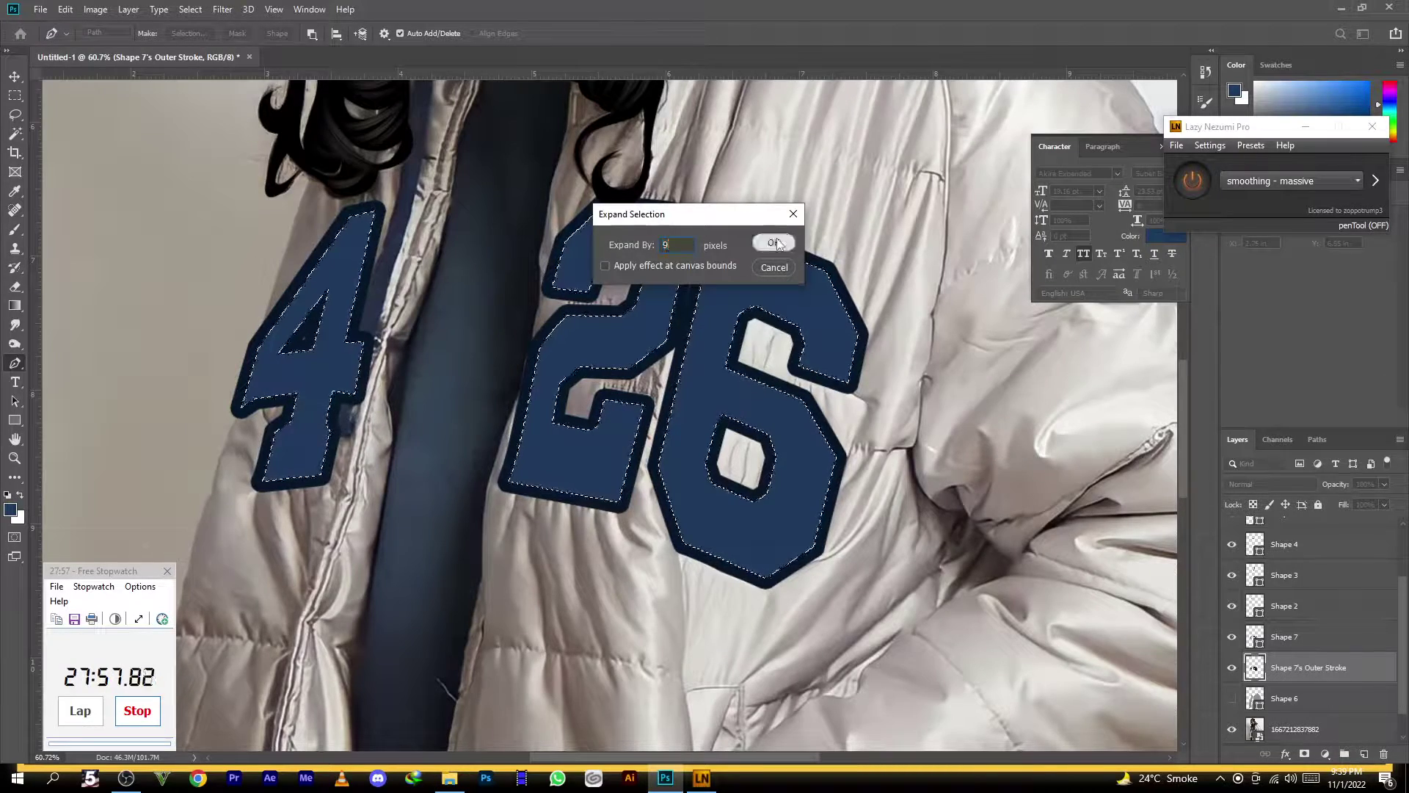
{"action": "left_click", "coordinate": [774, 242]}
{"action": "scroll", "coordinate": [741, 319], "scroll_direction": "up", "scroll_amount": 1}
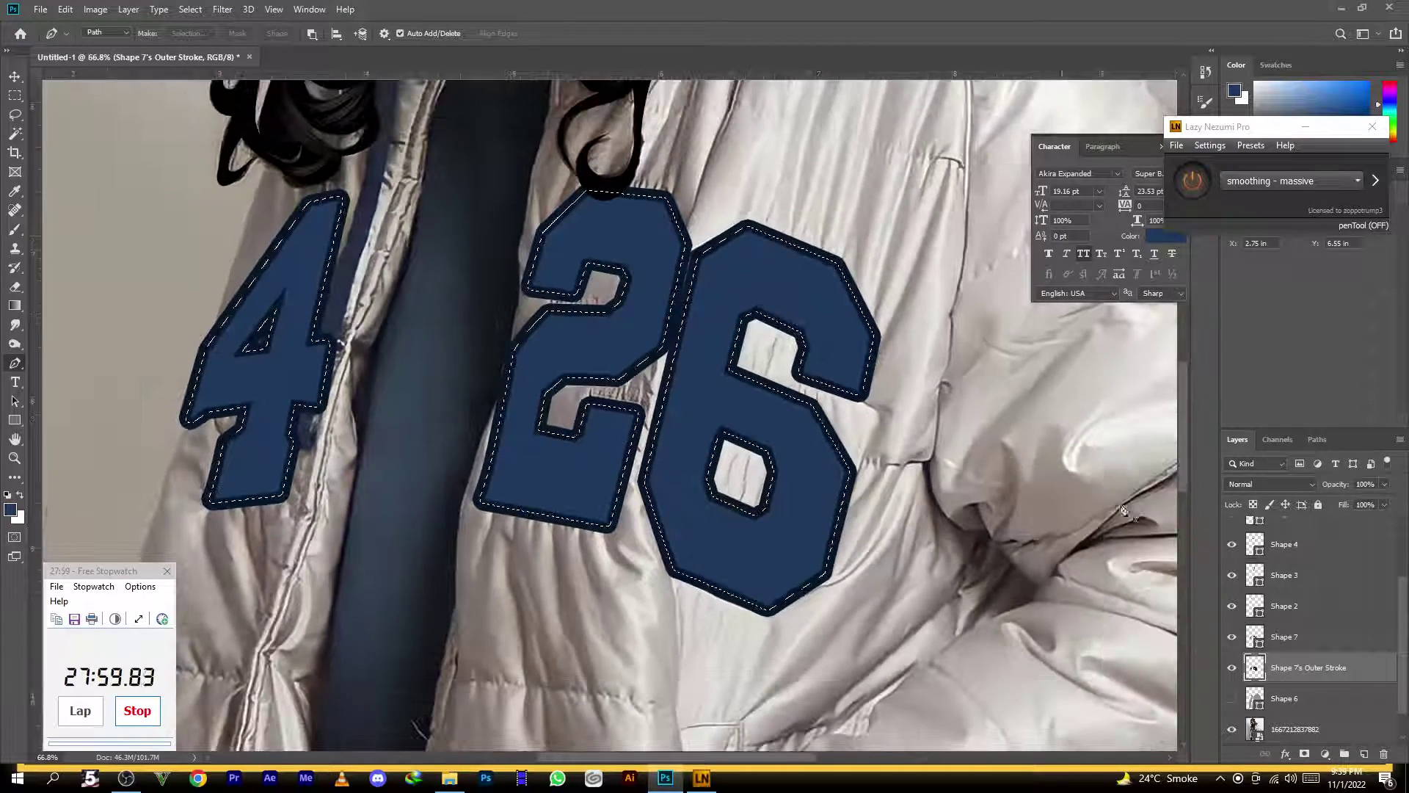
Add a layer mask from the selection to the numbers' outer stroke layer and invert it to leave a gap inside the outline
{"action": "left_click", "coordinate": [1304, 755]}
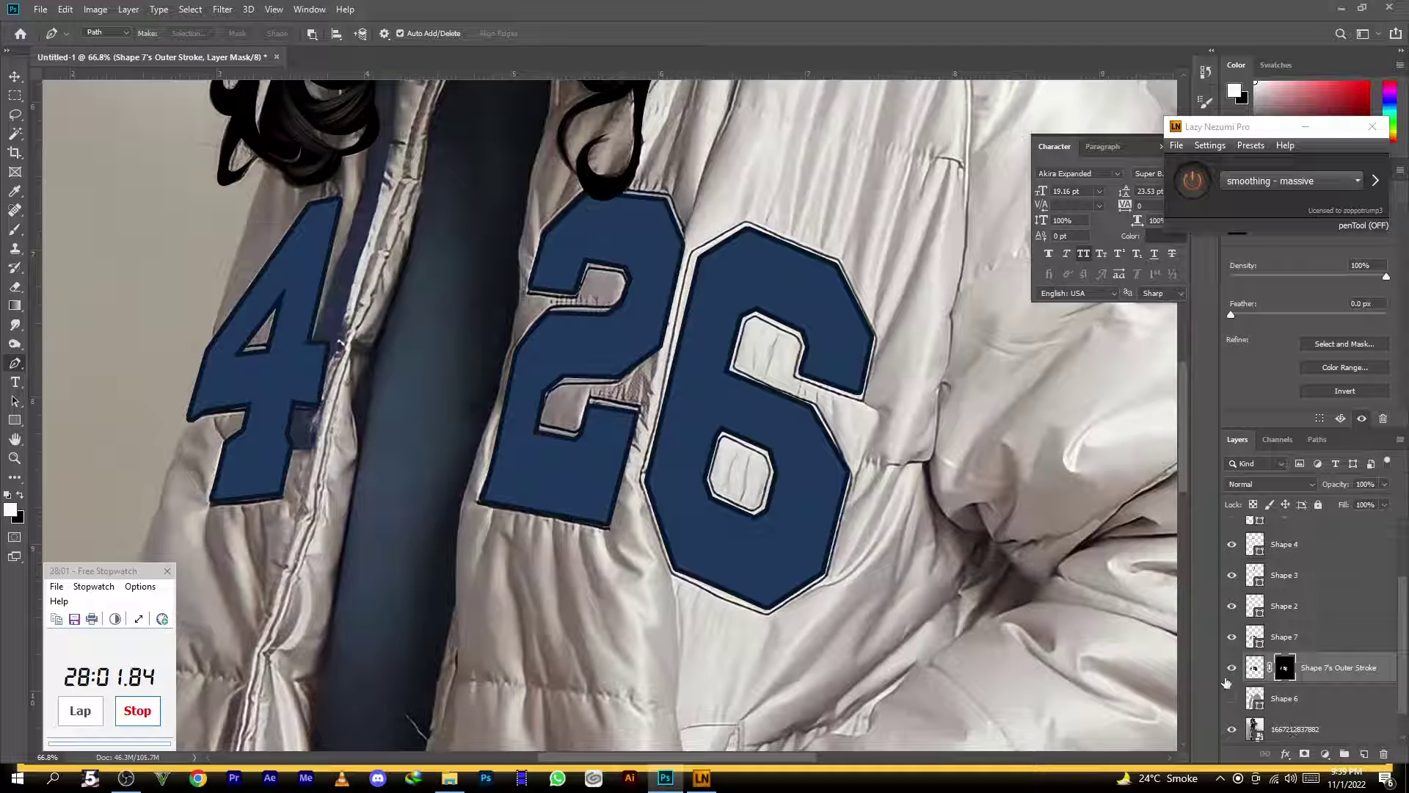
{"action": "key", "text": "ctrl+i"}
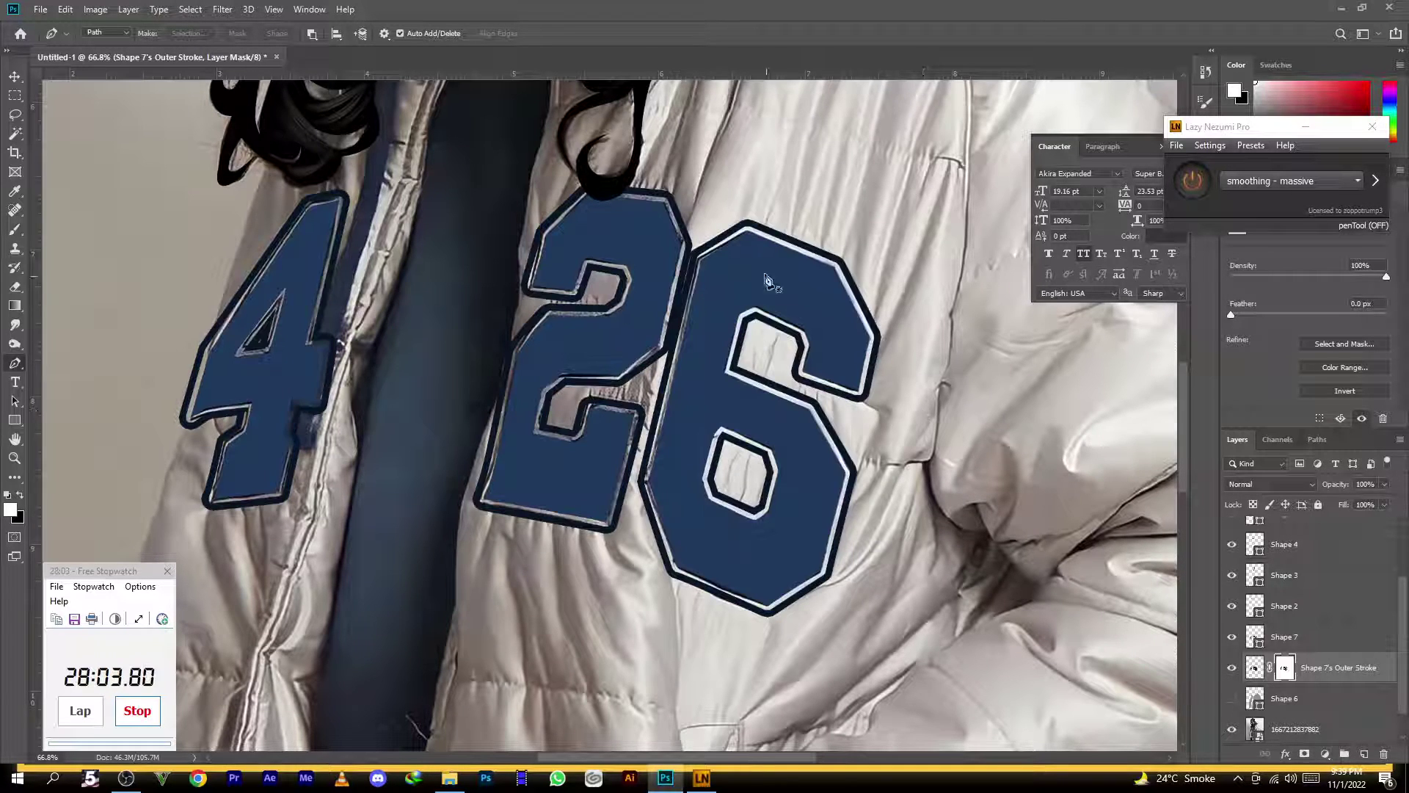
{"action": "scroll", "coordinate": [770, 264], "scroll_direction": "down", "scroll_amount": 6}
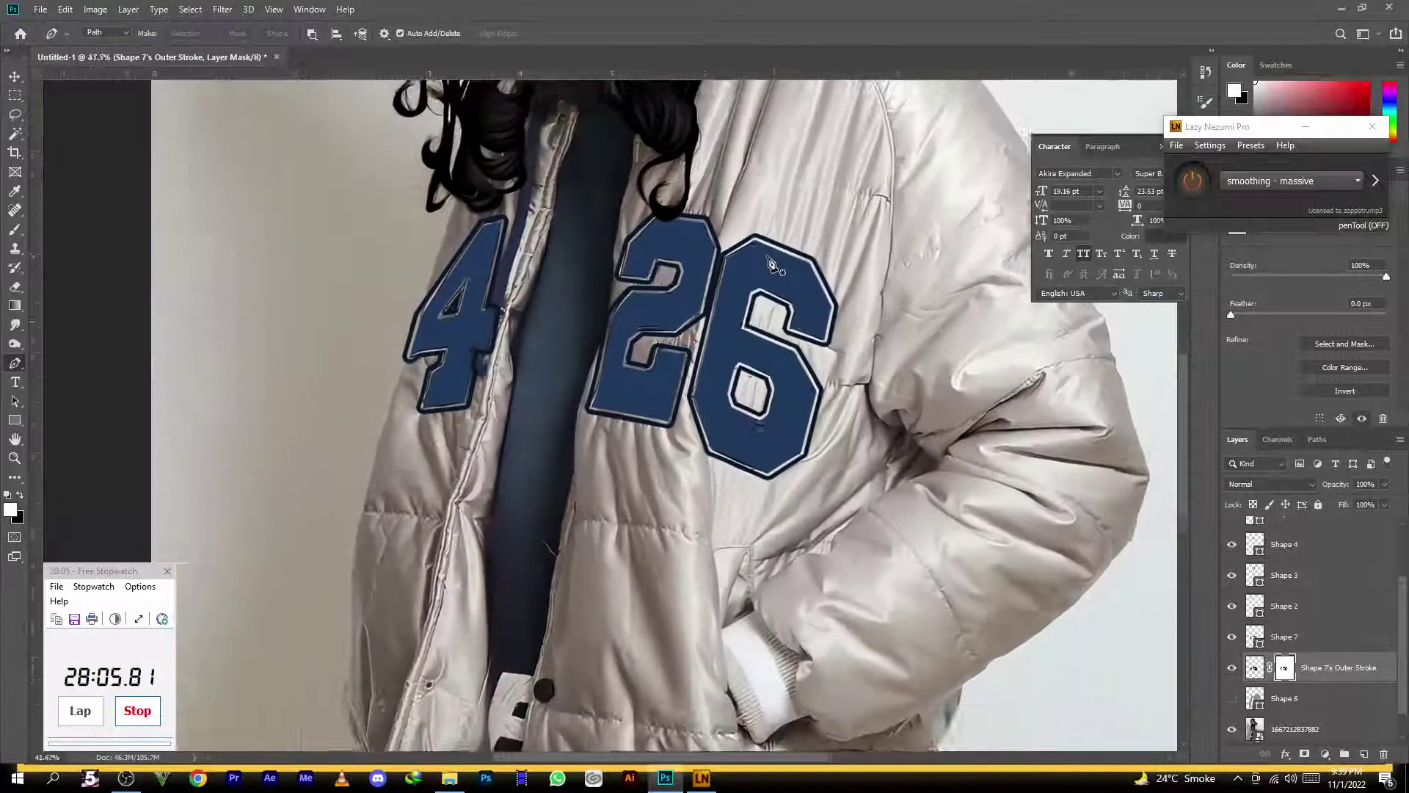
{"action": "scroll", "coordinate": [1258, 681], "scroll_direction": "down", "scroll_amount": 1}
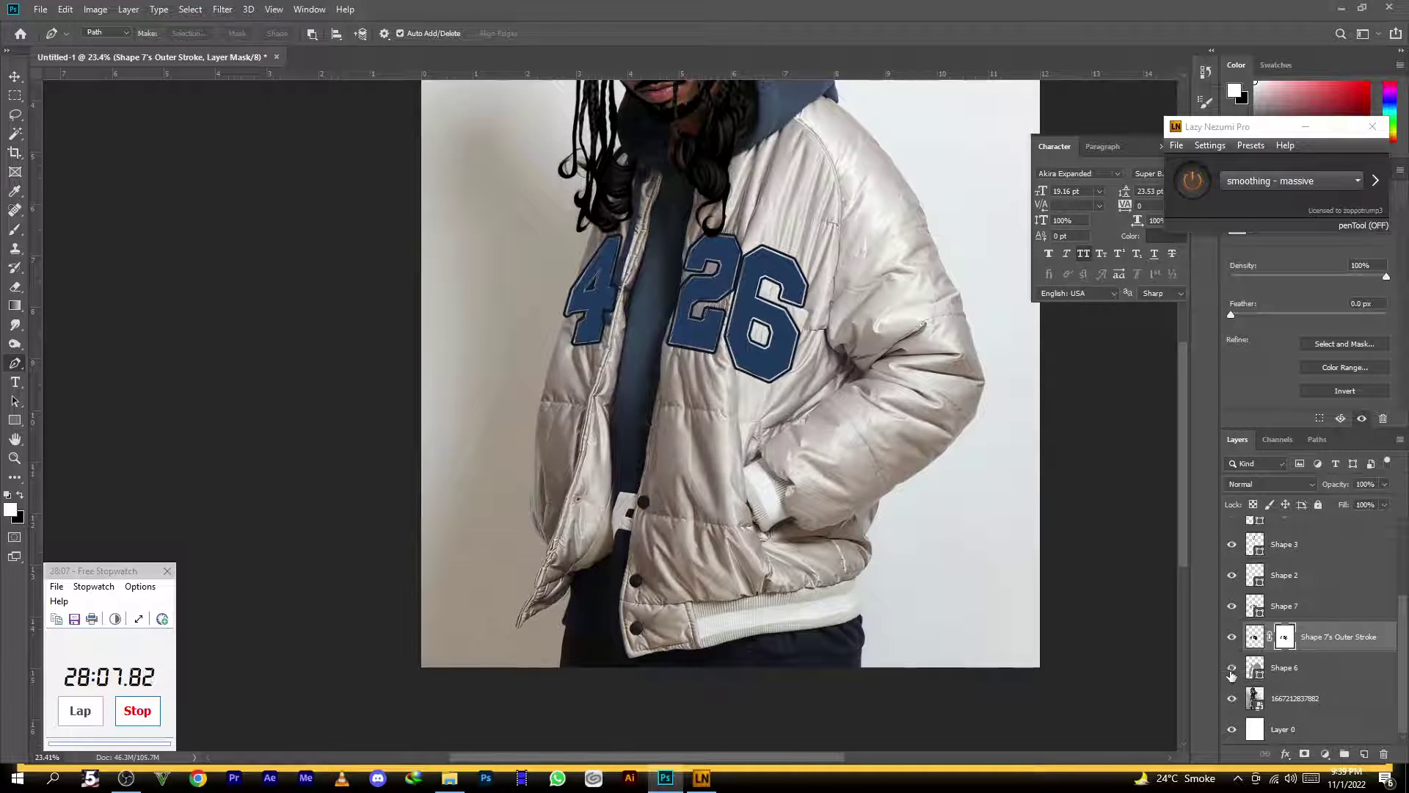
Toggle the visibility of the jacket base shape to check the outlined numbers against it and the photo
{"action": "left_click", "coordinate": [1232, 670]}
{"action": "left_click", "coordinate": [1232, 673]}
{"action": "scroll", "coordinate": [751, 497], "scroll_direction": "down", "scroll_amount": 2}
{"action": "scroll", "coordinate": [663, 547], "scroll_direction": "up", "scroll_amount": 3}
{"action": "scroll", "coordinate": [761, 437], "scroll_direction": "down", "scroll_amount": 3}
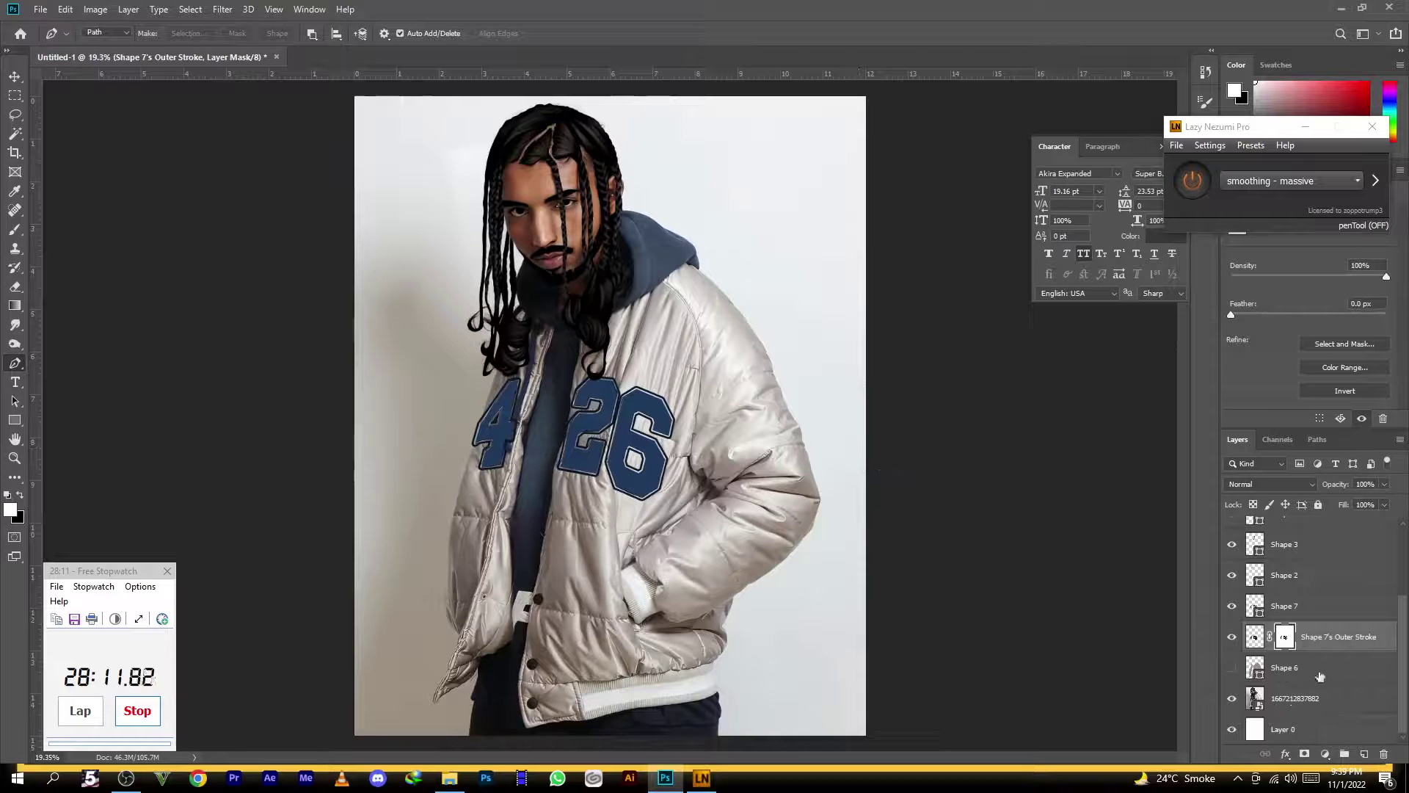
Create a new layer directly above Shape 6 and choose a hard round brush
{"action": "left_click", "coordinate": [1319, 677]}
{"action": "left_click", "coordinate": [1365, 754]}
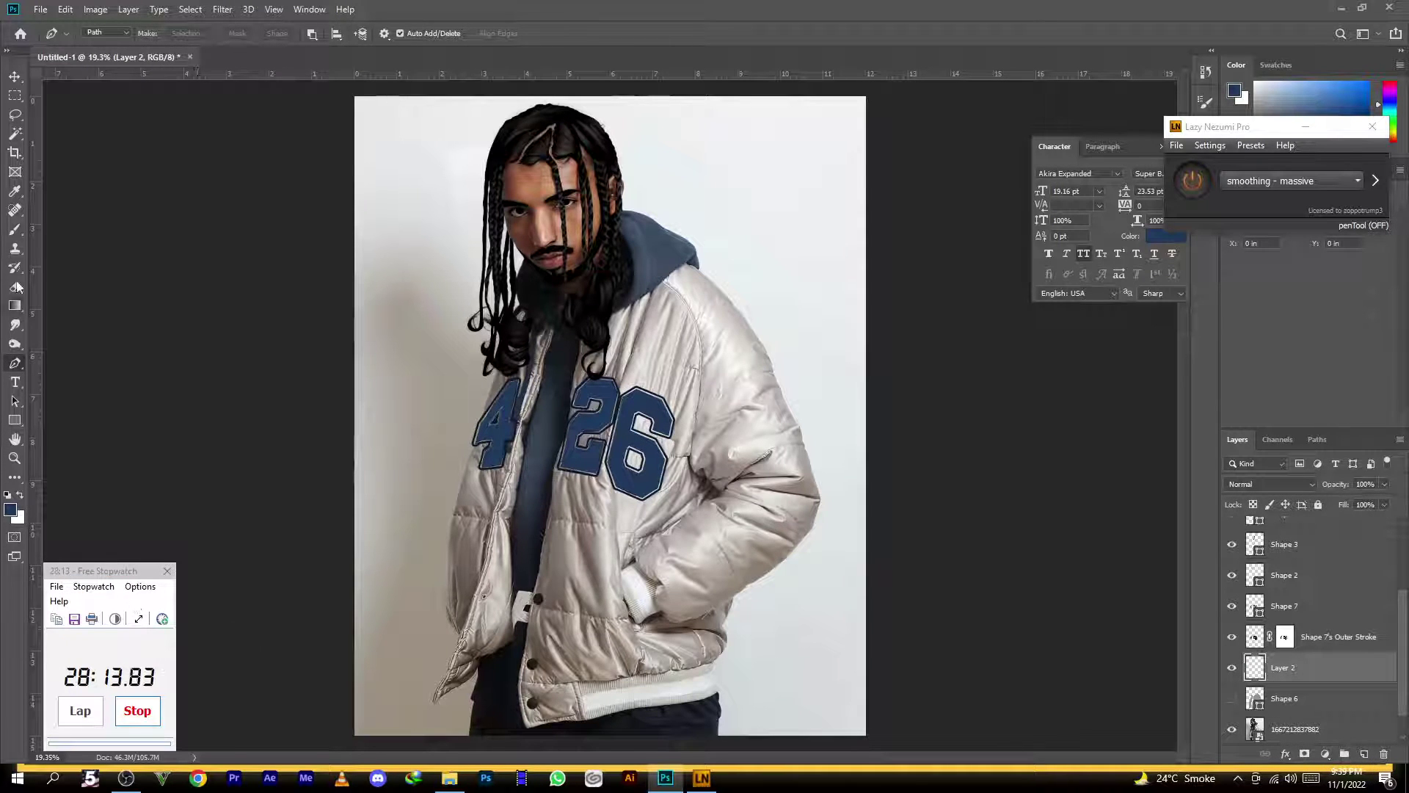
{"action": "left_click", "coordinate": [16, 228]}
{"action": "scroll", "coordinate": [542, 598], "scroll_direction": "up", "scroll_amount": 5}
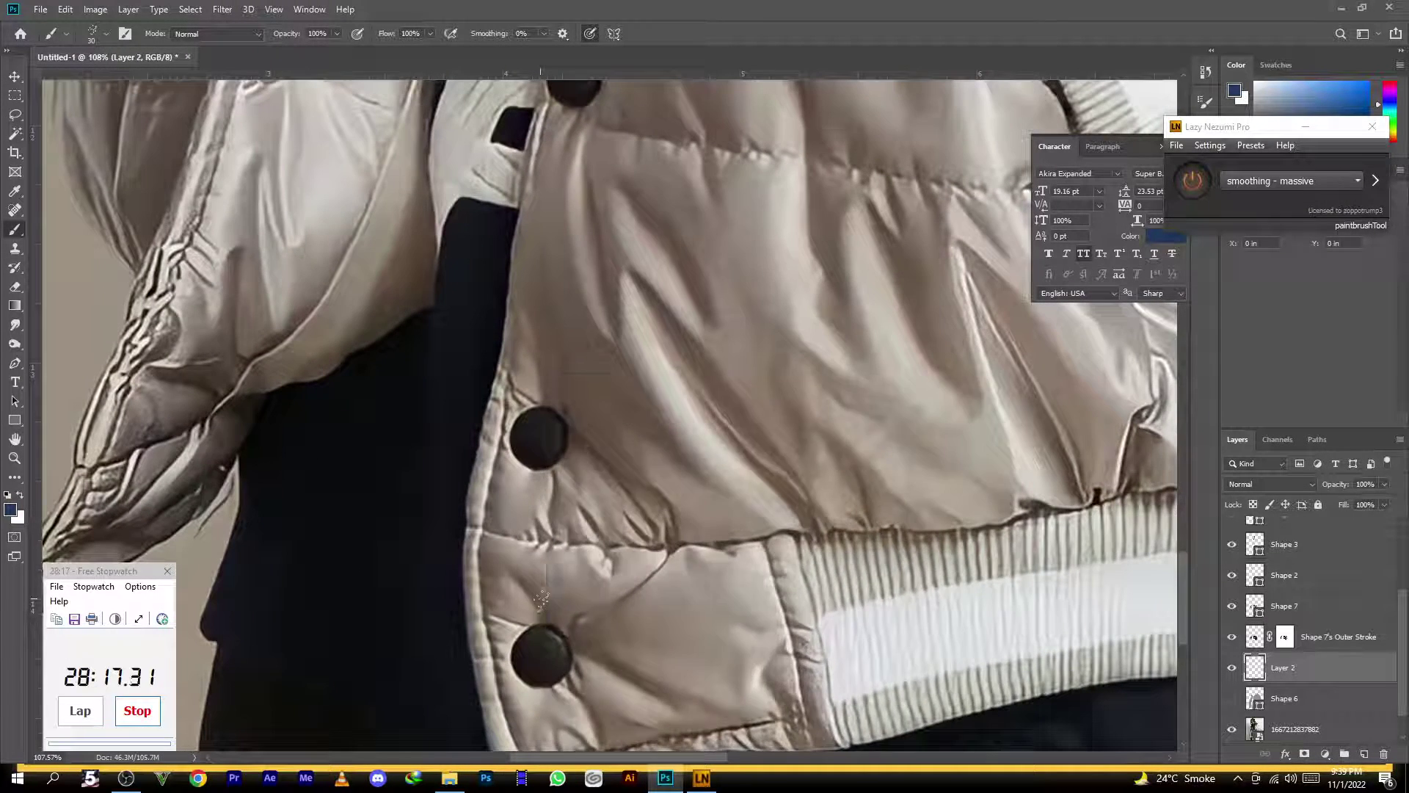
{"action": "right_click", "coordinate": [542, 599]}
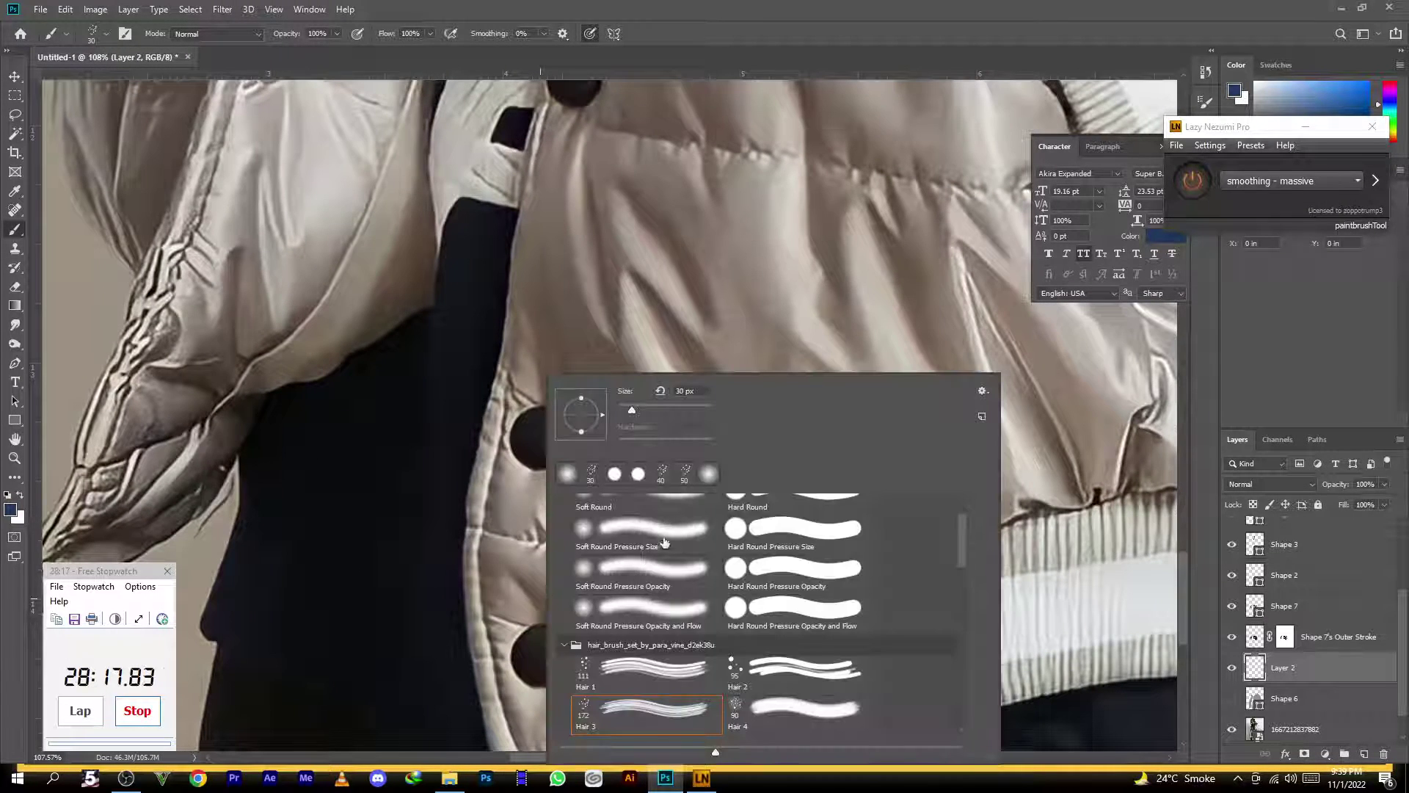
{"action": "scroll", "coordinate": [791, 537], "scroll_direction": "up", "scroll_amount": 1}
{"action": "left_click", "coordinate": [791, 531]}
{"action": "left_click", "coordinate": [646, 16]}
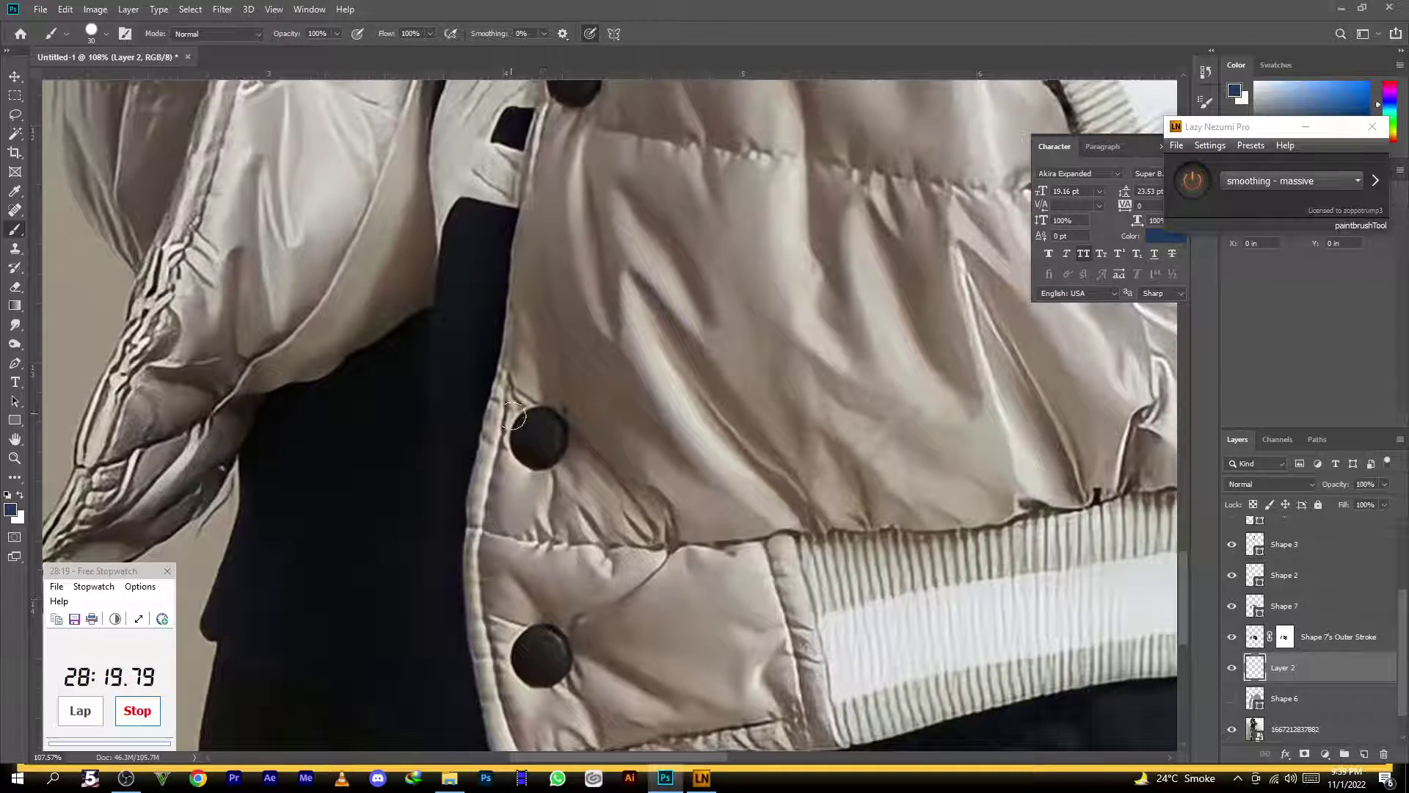
Enlarge the brush to 80 px to match the size of a jacket button
{"action": "scroll", "coordinate": [512, 411], "scroll_direction": "up", "scroll_amount": 2}
{"action": "key", "text": "bracketright"}
{"action": "key", "text": "bracketright"}
{"action": "key", "text": "bracketright"}
{"action": "key", "text": "bracketright"}
{"action": "key", "text": "bracketright"}
{"action": "left_click", "coordinate": [539, 438]}
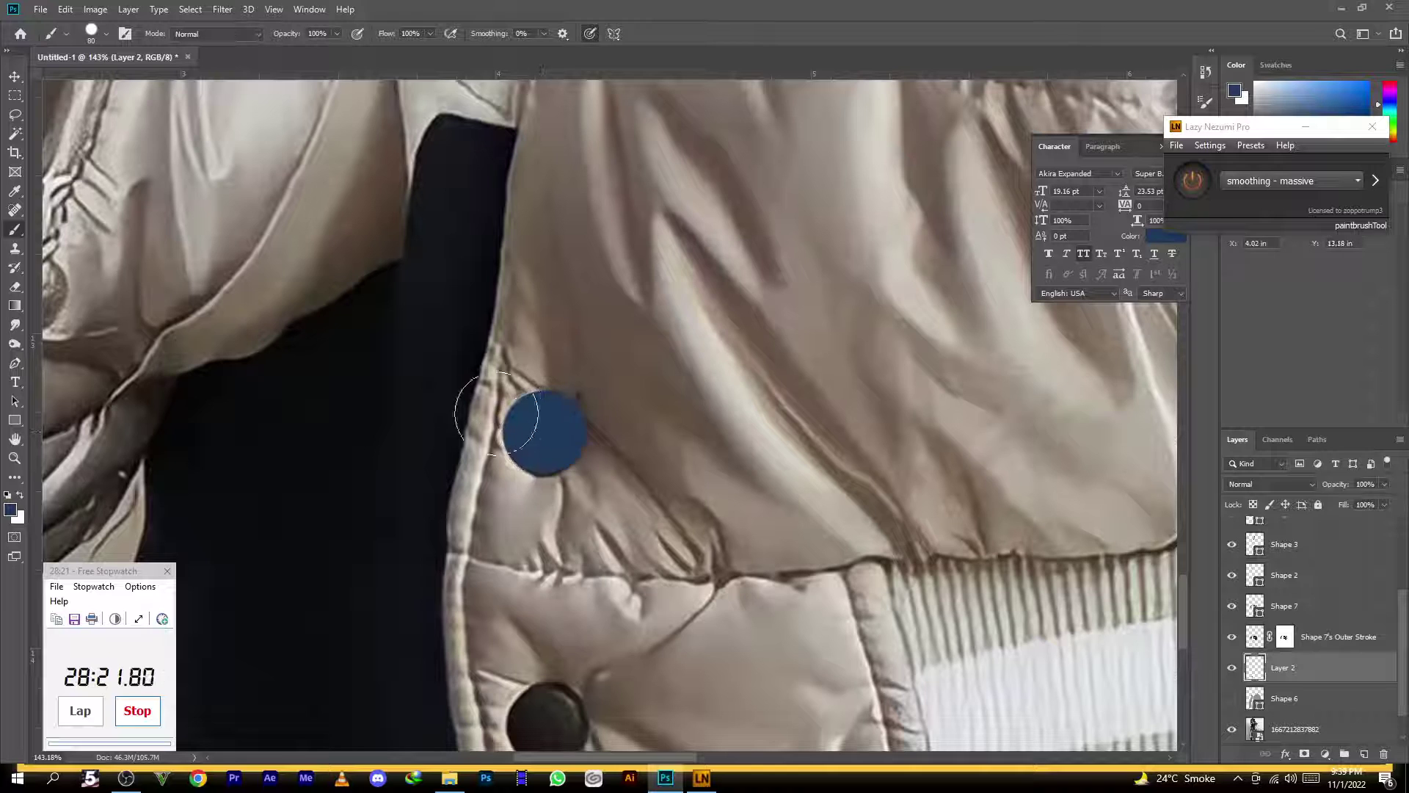
{"action": "scroll", "coordinate": [544, 433], "scroll_direction": "down", "scroll_amount": 3}
{"action": "key", "text": "ctrl+z"}
Sample the dark colour of a jacket button and paint a single dab over each of the three front buttons
{"action": "left_click", "coordinate": [561, 382], "text": "alt"}
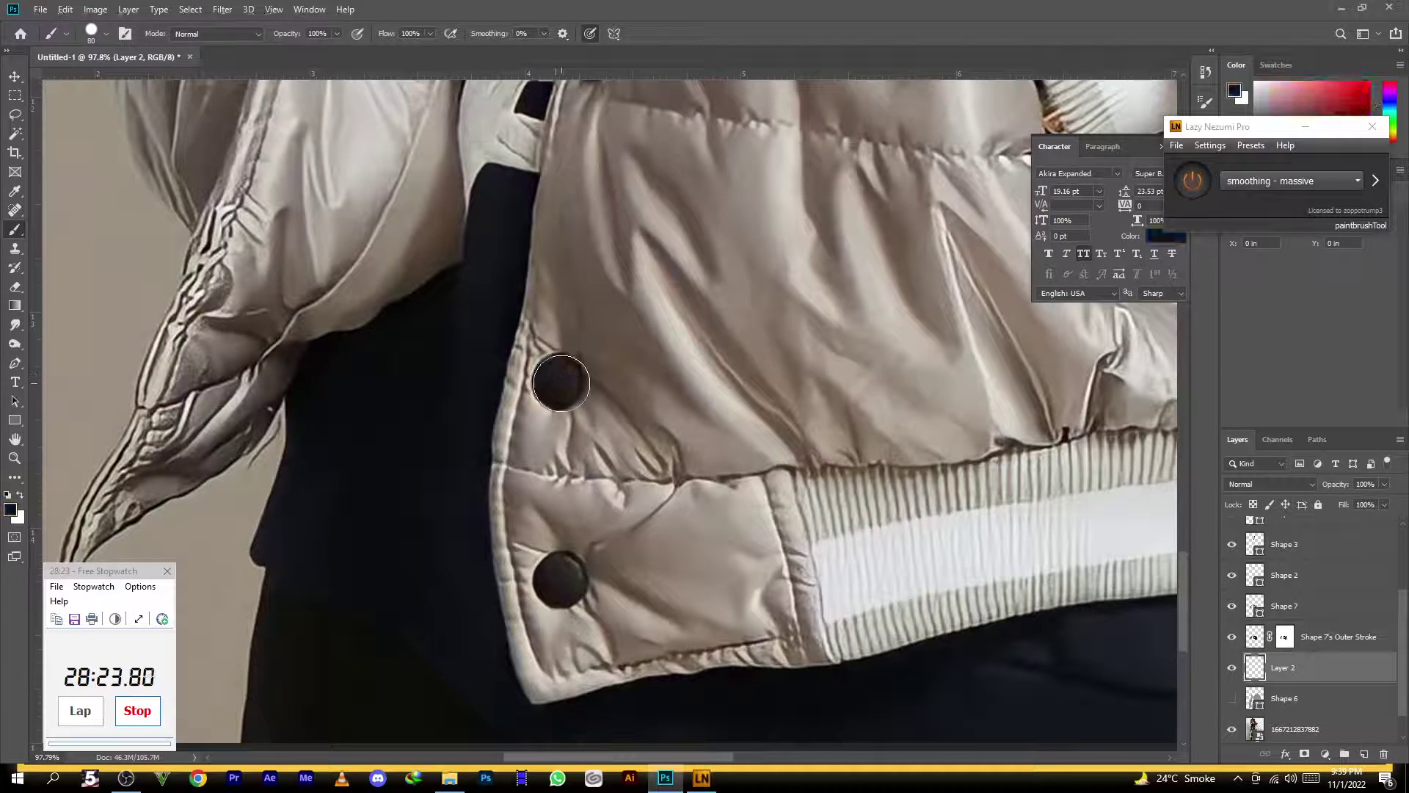
{"action": "left_click", "coordinate": [558, 380]}
{"action": "left_click", "coordinate": [559, 580]}
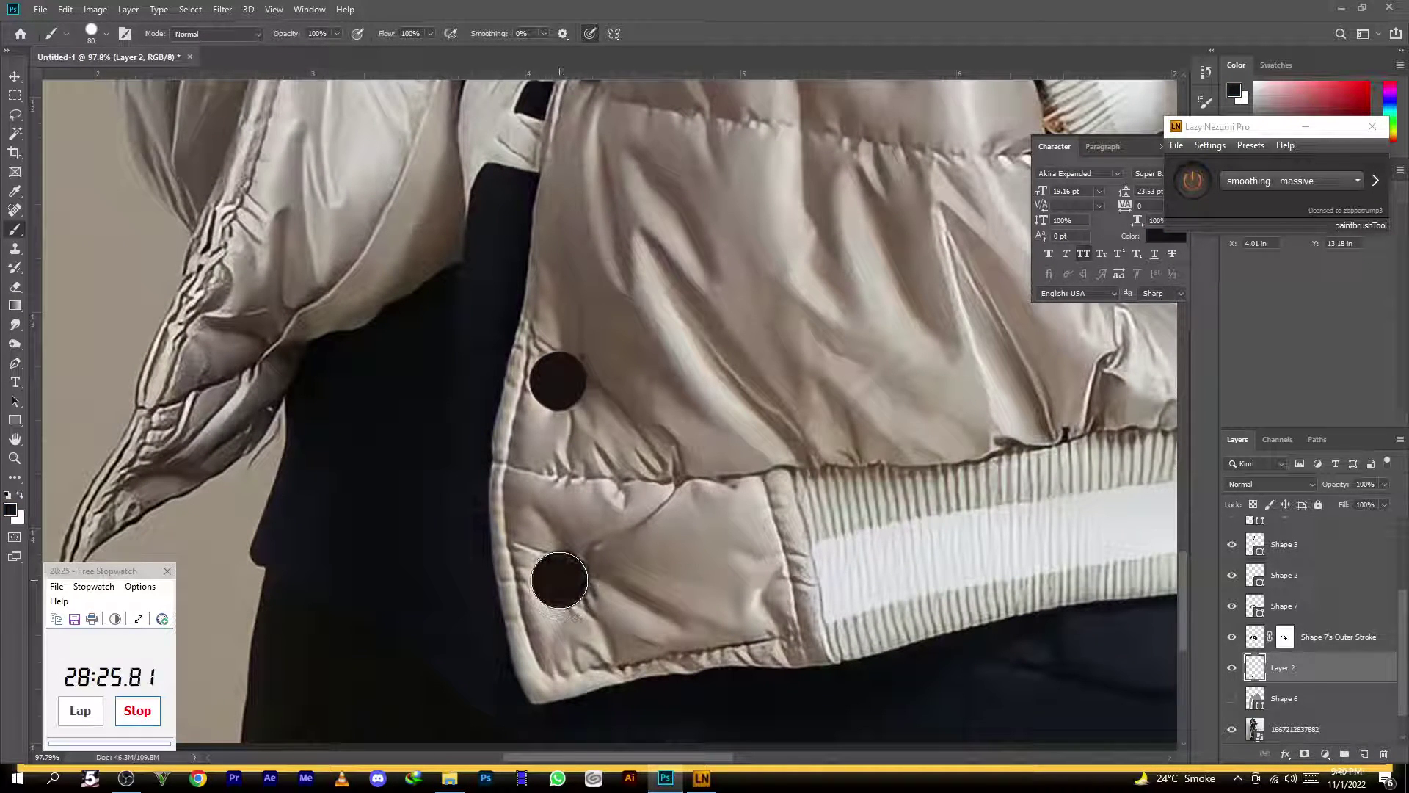
{"action": "scroll", "coordinate": [559, 579], "scroll_direction": "down", "scroll_amount": 2}
{"action": "left_click", "coordinate": [579, 215]}
{"action": "scroll", "coordinate": [602, 376], "scroll_direction": "down", "scroll_amount": 3}
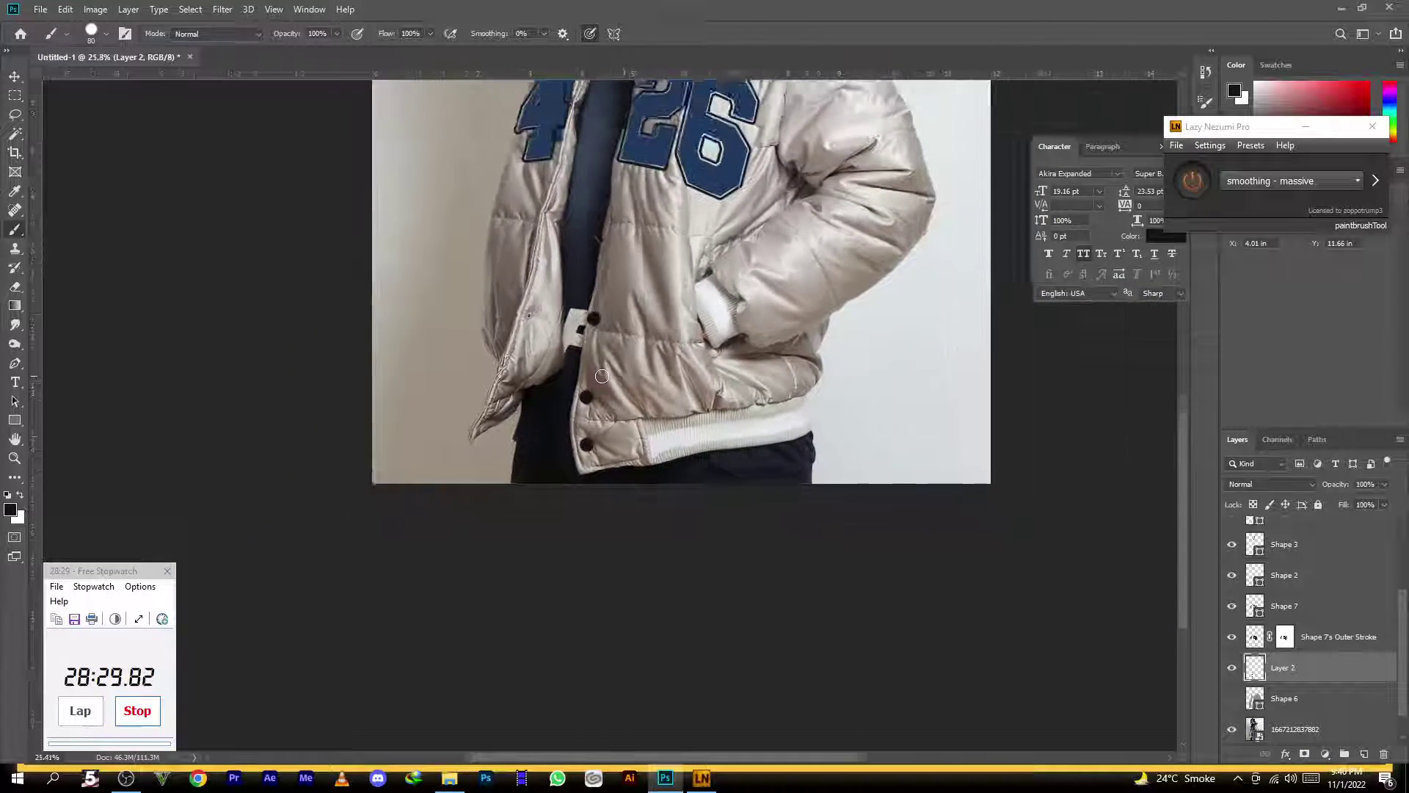
{"action": "scroll", "coordinate": [602, 591], "scroll_direction": "up", "scroll_amount": 2}
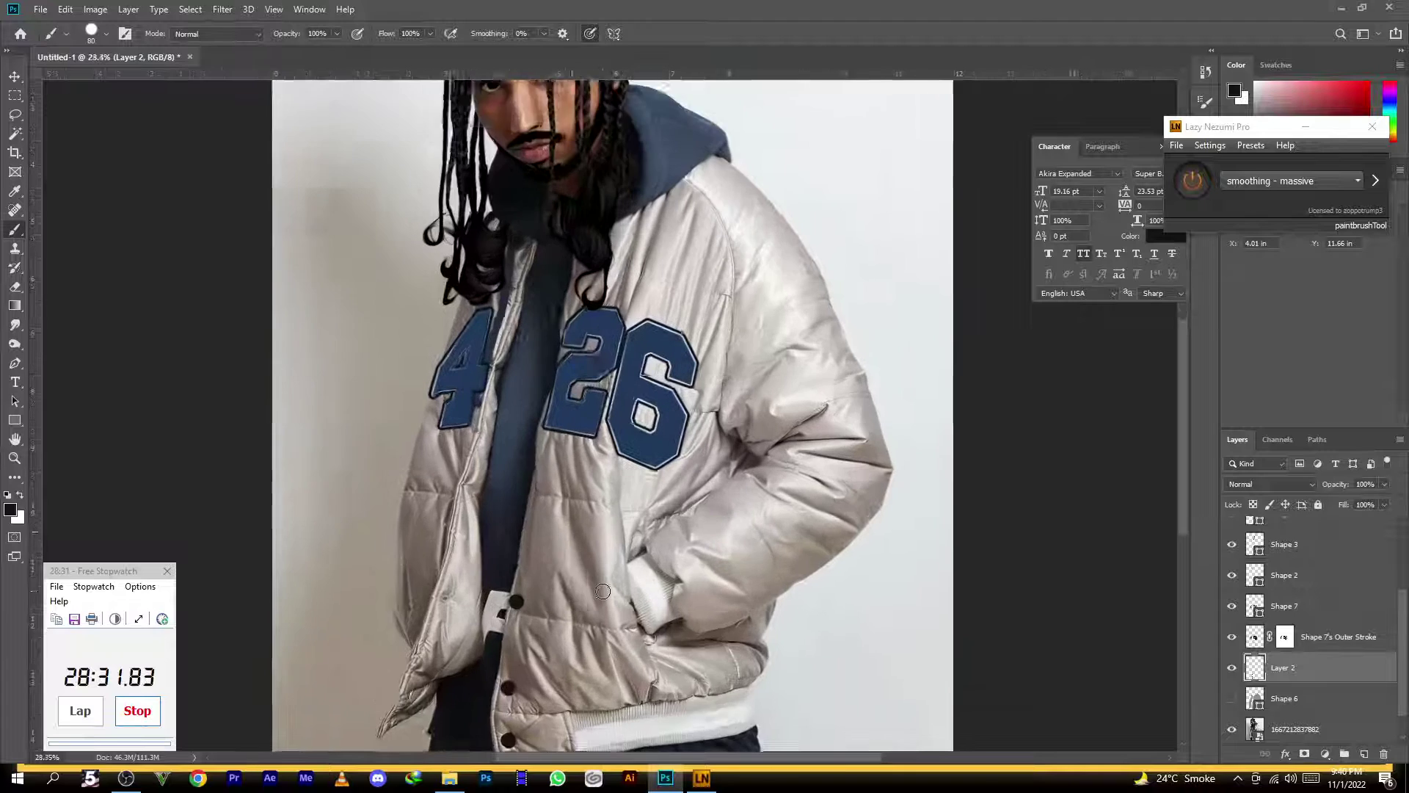
{"action": "scroll", "coordinate": [602, 591], "scroll_direction": "up", "scroll_amount": 2}
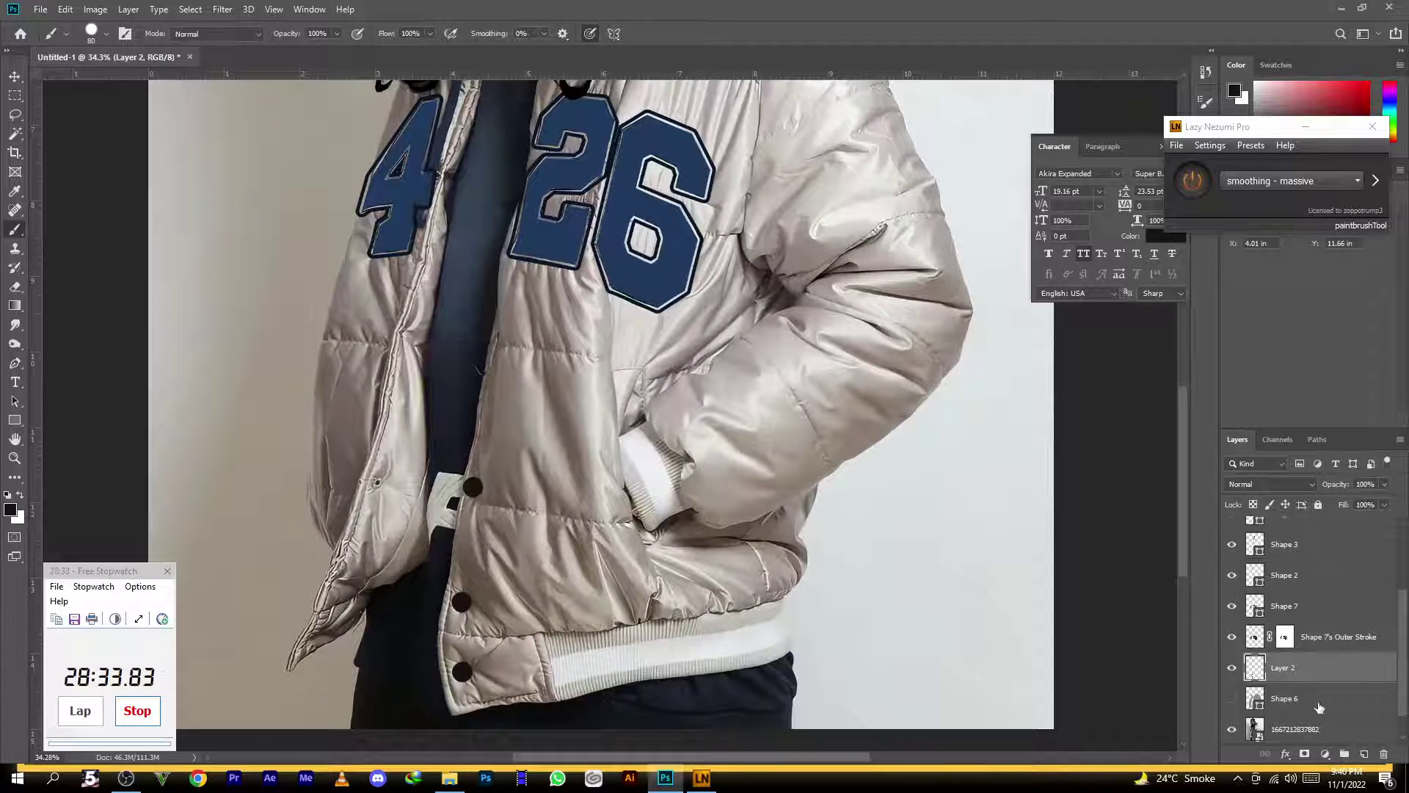
Show the jacket base layer Shape 6 and lower its opacity to 0% for tracing with the Pen tool
{"action": "left_click", "coordinate": [1319, 701]}
{"action": "left_click", "coordinate": [15, 367]}
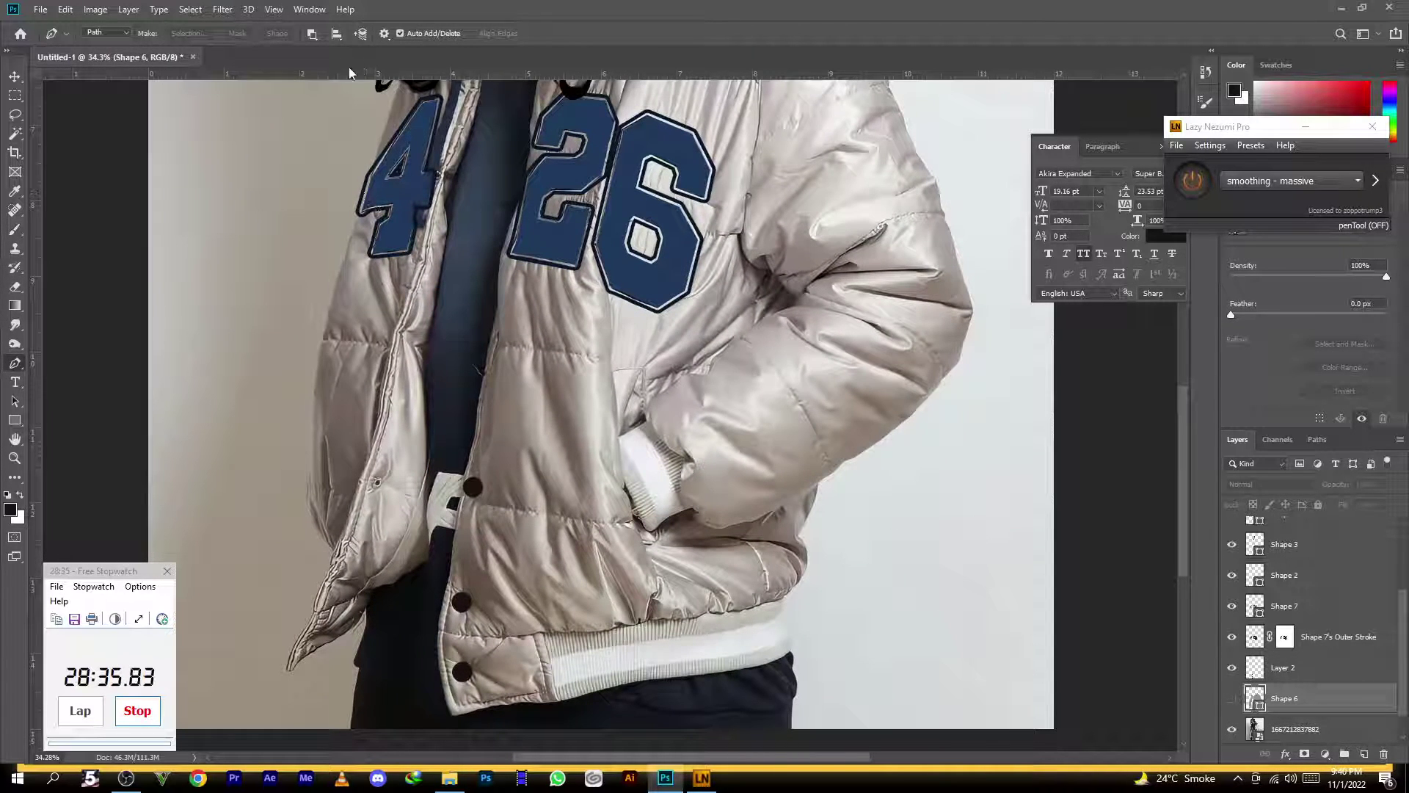
{"action": "left_click", "coordinate": [1232, 698]}
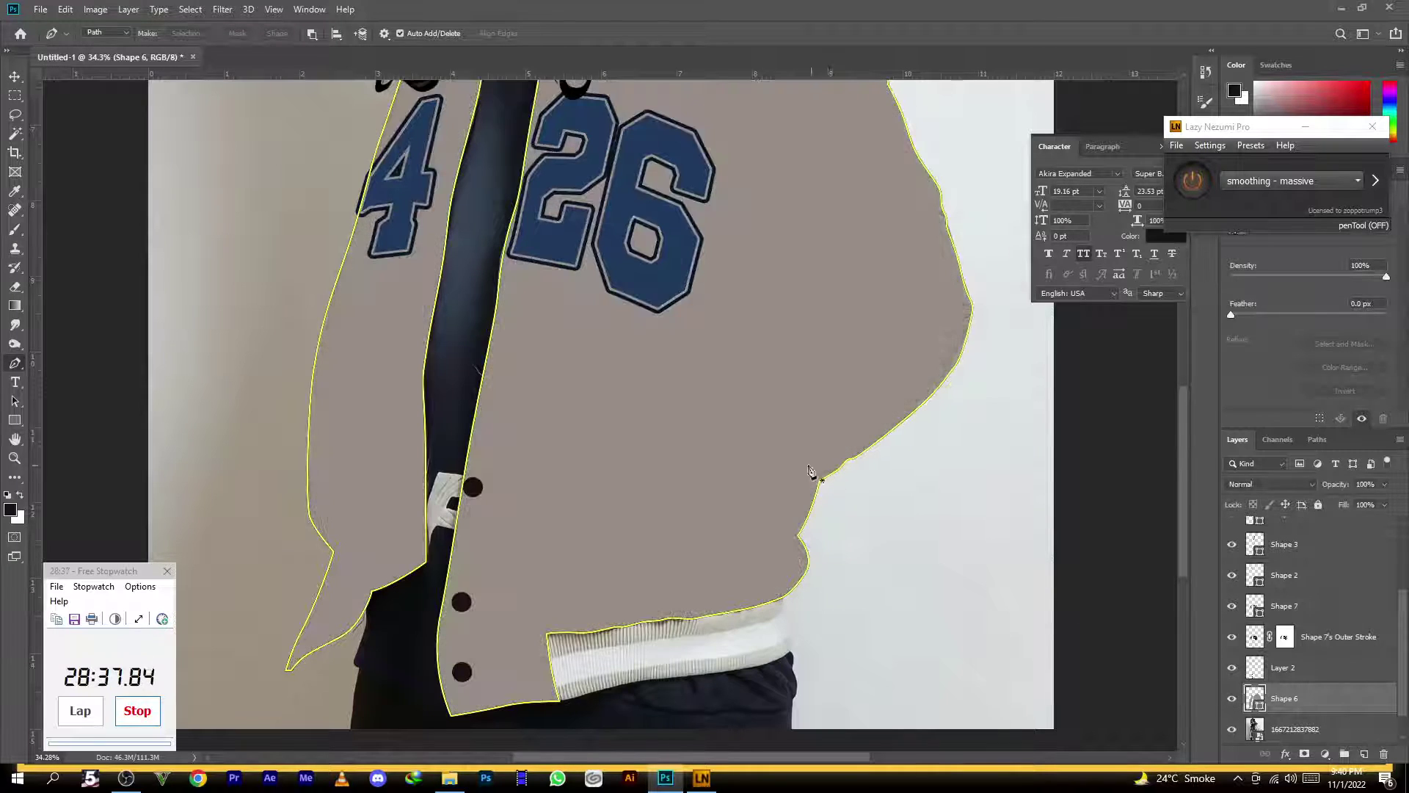
{"action": "scroll", "coordinate": [818, 474], "scroll_direction": "up", "scroll_amount": 2}
{"action": "left_click_drag", "start_coordinate": [1336, 486], "coordinate": [1049, 514]}
{"action": "scroll", "coordinate": [771, 449], "scroll_direction": "up", "scroll_amount": 4}
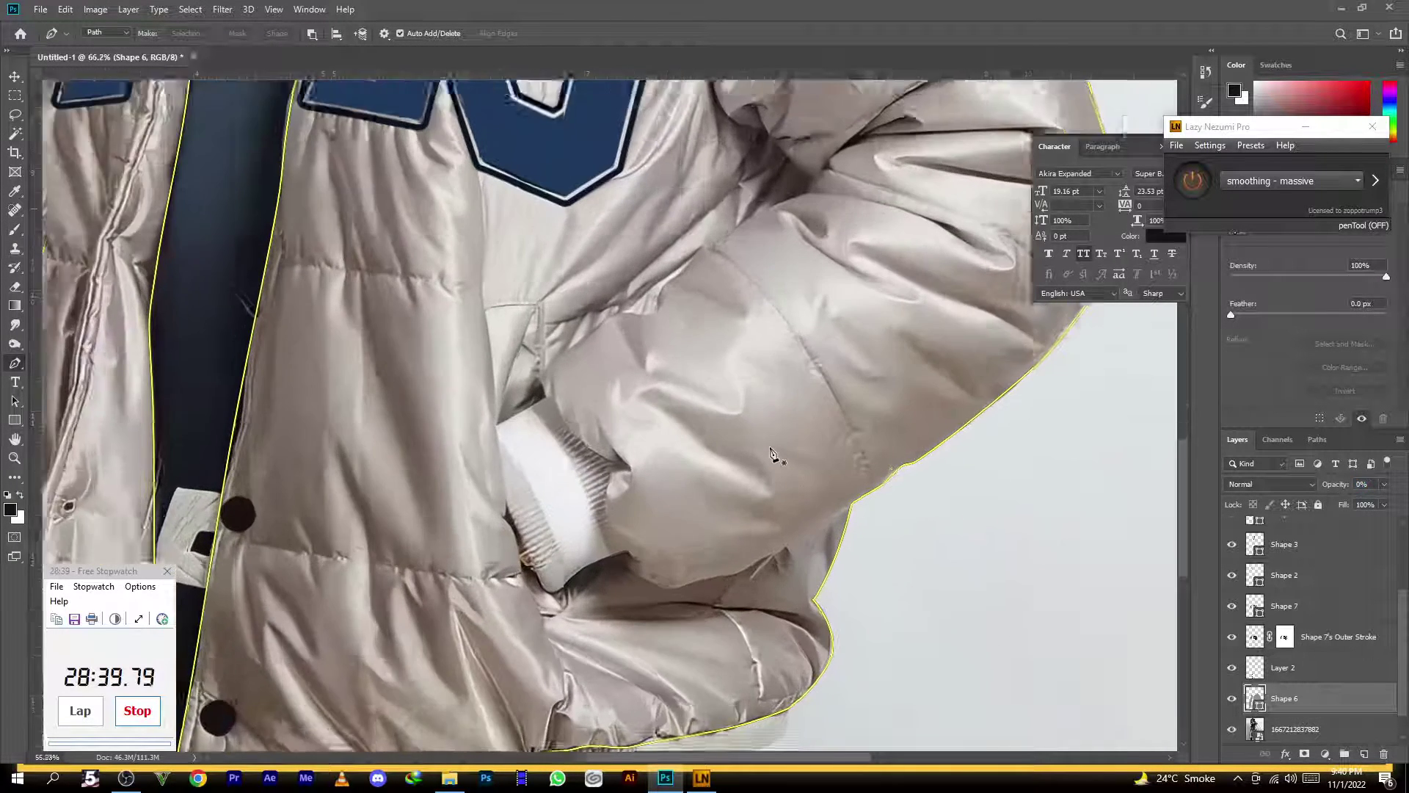
Trace a closed path around the ribbed sleeve cuff at the pocket to cut it out of the jacket shape
{"action": "scroll", "coordinate": [408, 446], "scroll_direction": "up", "scroll_amount": 1}
{"action": "left_click", "coordinate": [564, 378]}
{"action": "left_click", "coordinate": [578, 383]}
{"action": "left_click_drag", "start_coordinate": [623, 447], "coordinate": [666, 478]}
{"action": "left_click", "coordinate": [666, 478]}
{"action": "left_click_drag", "start_coordinate": [655, 558], "coordinate": [675, 588]}
{"action": "left_click", "coordinate": [684, 603]}
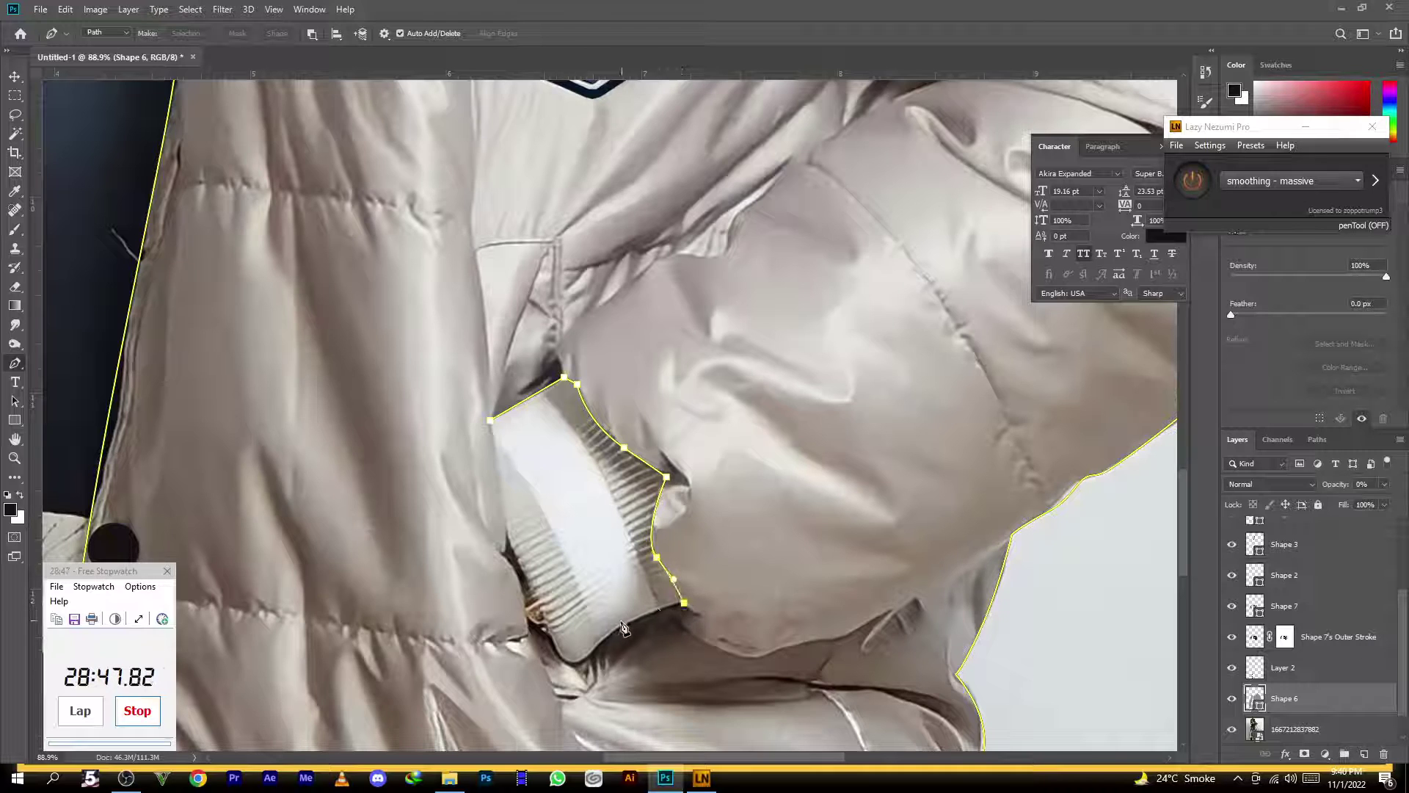
{"action": "left_click_drag", "start_coordinate": [612, 632], "coordinate": [566, 663]}
{"action": "left_click", "coordinate": [566, 661]}
{"action": "left_click", "coordinate": [516, 556]}
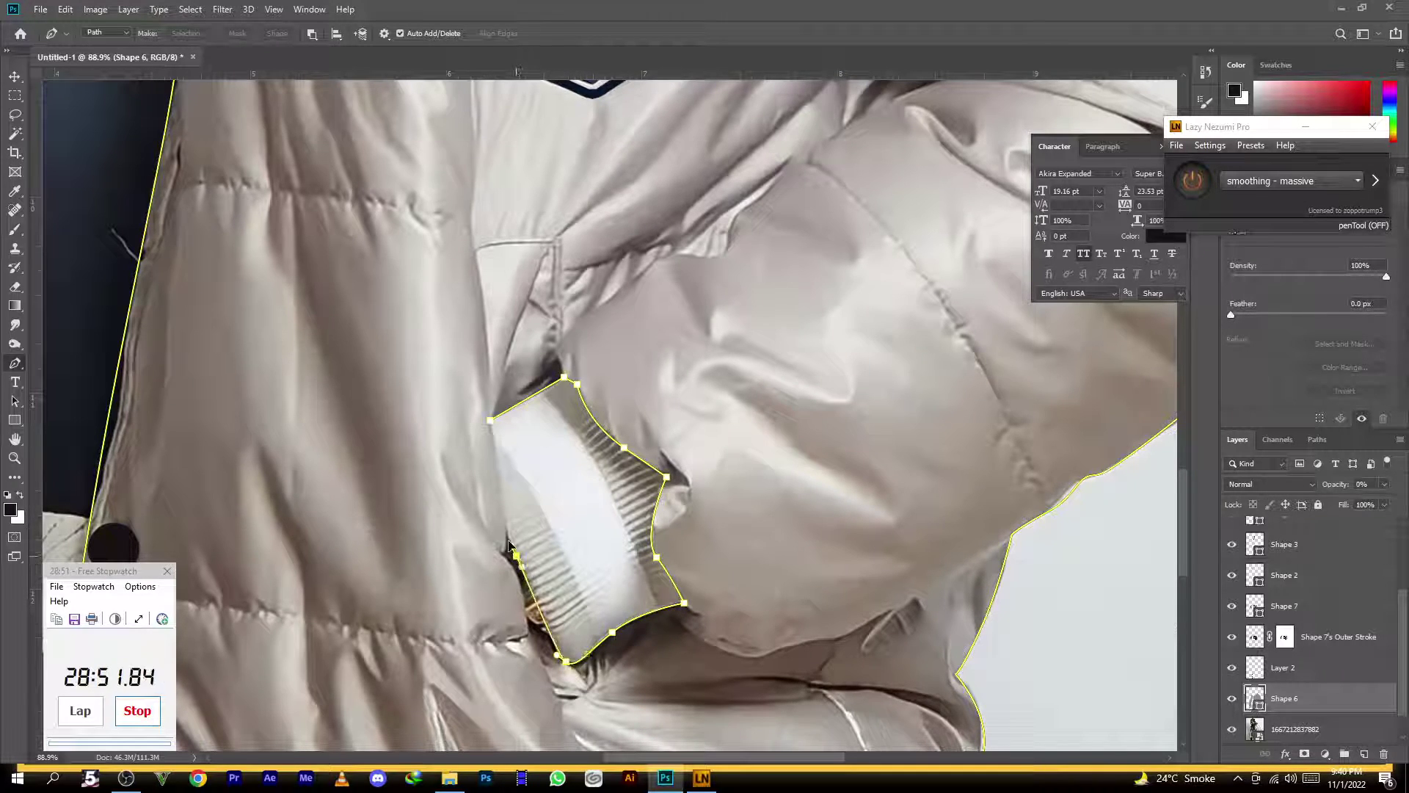
{"action": "left_click", "coordinate": [490, 420]}
Restore the jacket shape's opacity to 100% and dismiss its active path
{"action": "scroll", "coordinate": [688, 215], "scroll_direction": "down", "scroll_amount": 2}
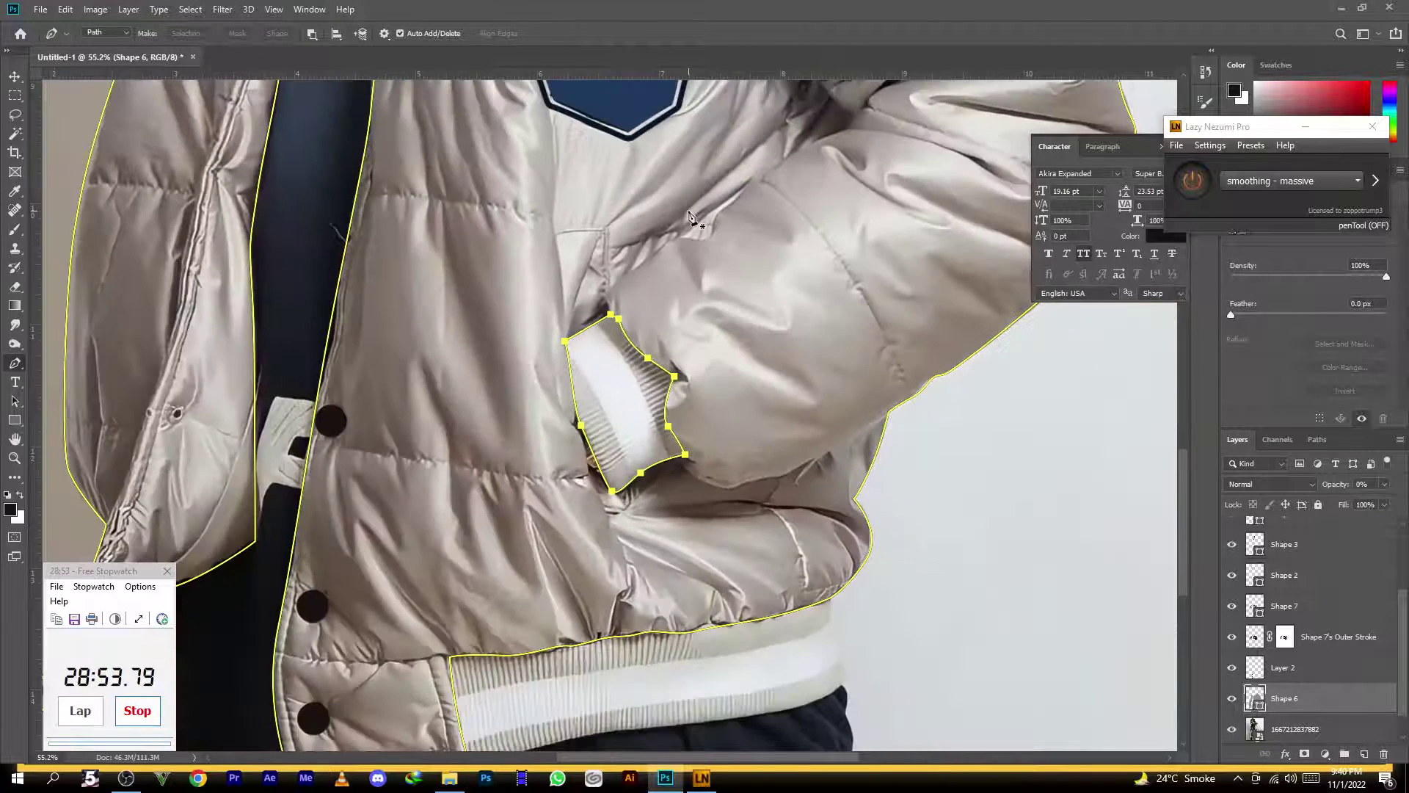
{"action": "scroll", "coordinate": [688, 215], "scroll_direction": "down", "scroll_amount": 3}
{"action": "left_click_drag", "start_coordinate": [1329, 489], "coordinate": [1405, 488]}
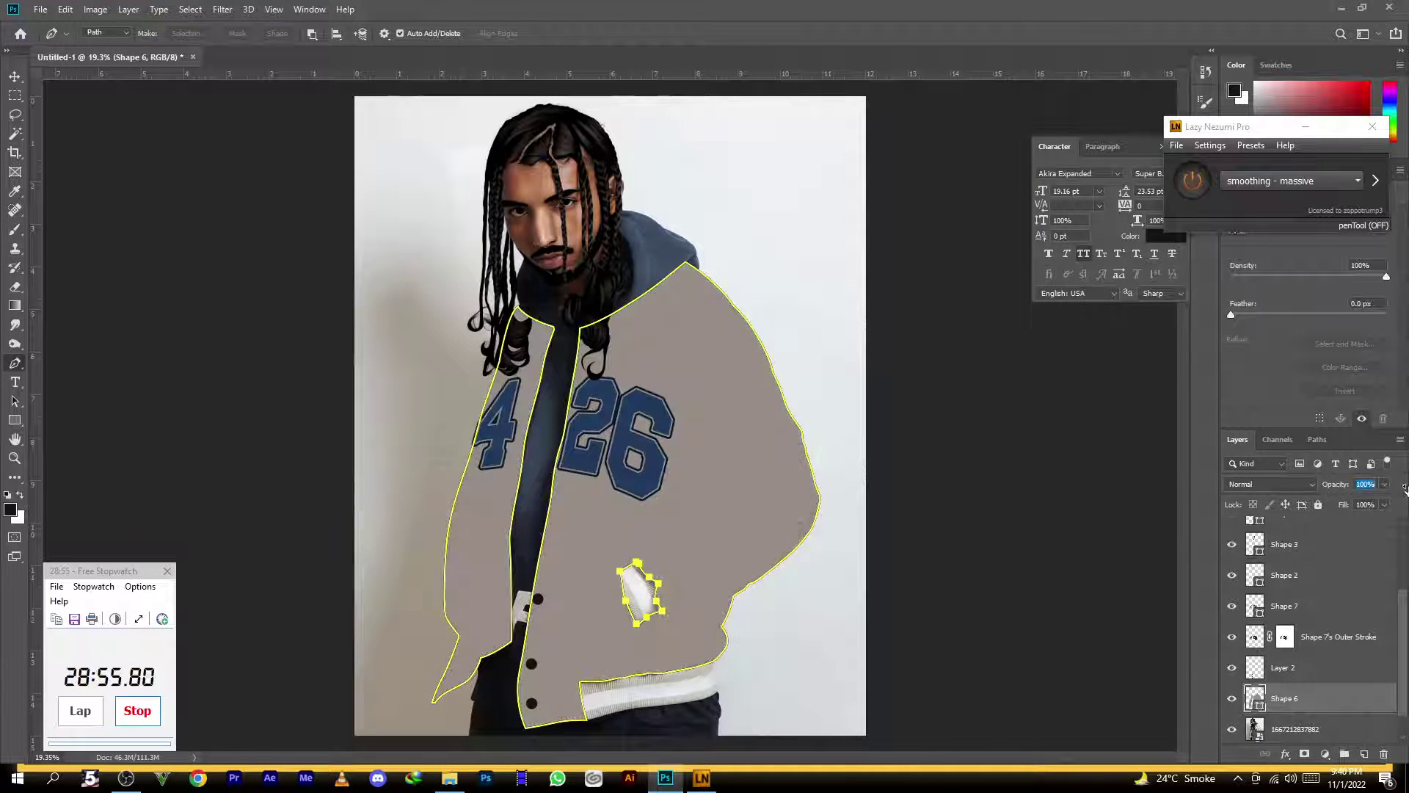
{"action": "key", "text": "Return"}
{"action": "scroll", "coordinate": [679, 431], "scroll_direction": "down", "scroll_amount": 4}
{"action": "scroll", "coordinate": [681, 435], "scroll_direction": "down", "scroll_amount": 1}
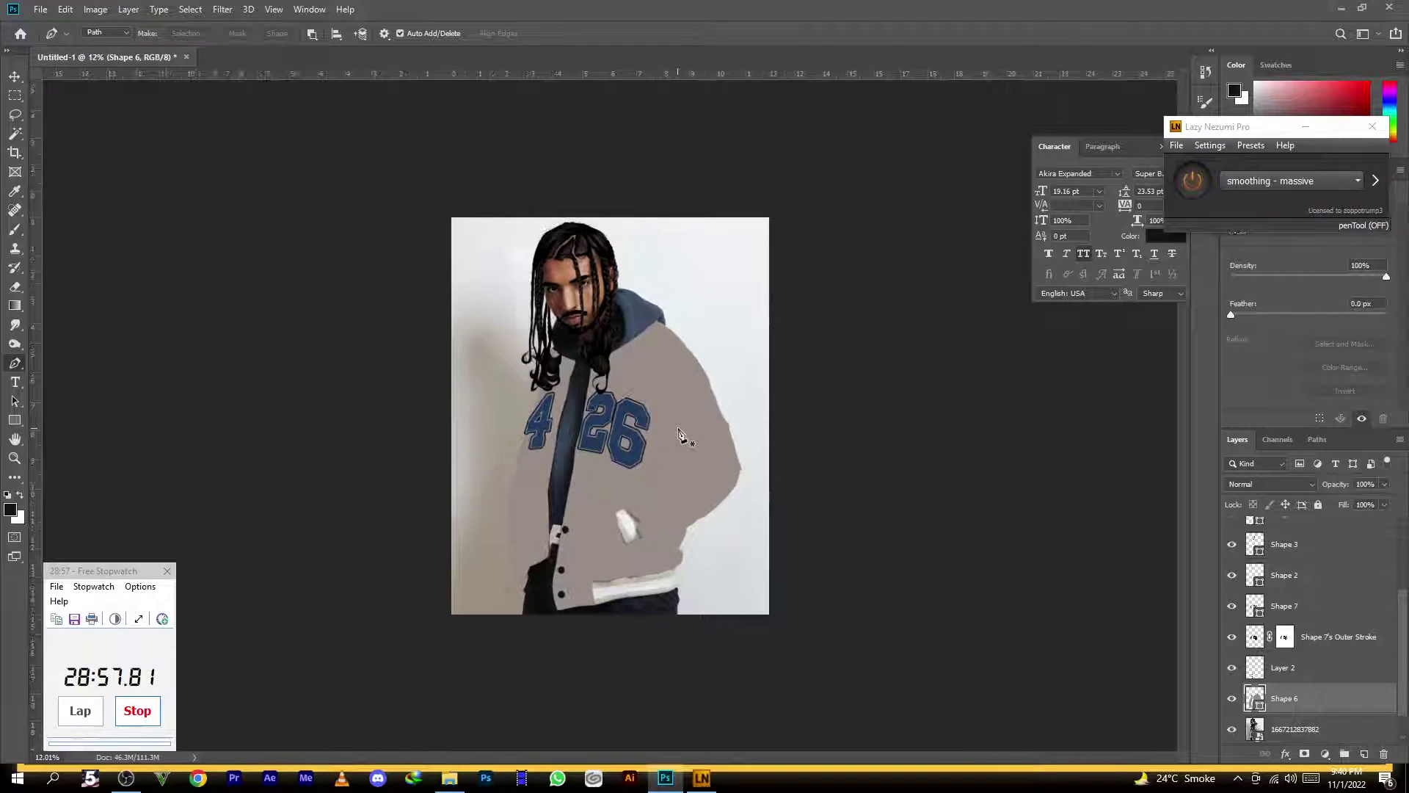
Hide the jacket base shape and create a new layer directly above it
{"action": "scroll", "coordinate": [607, 490], "scroll_direction": "up", "scroll_amount": 3}
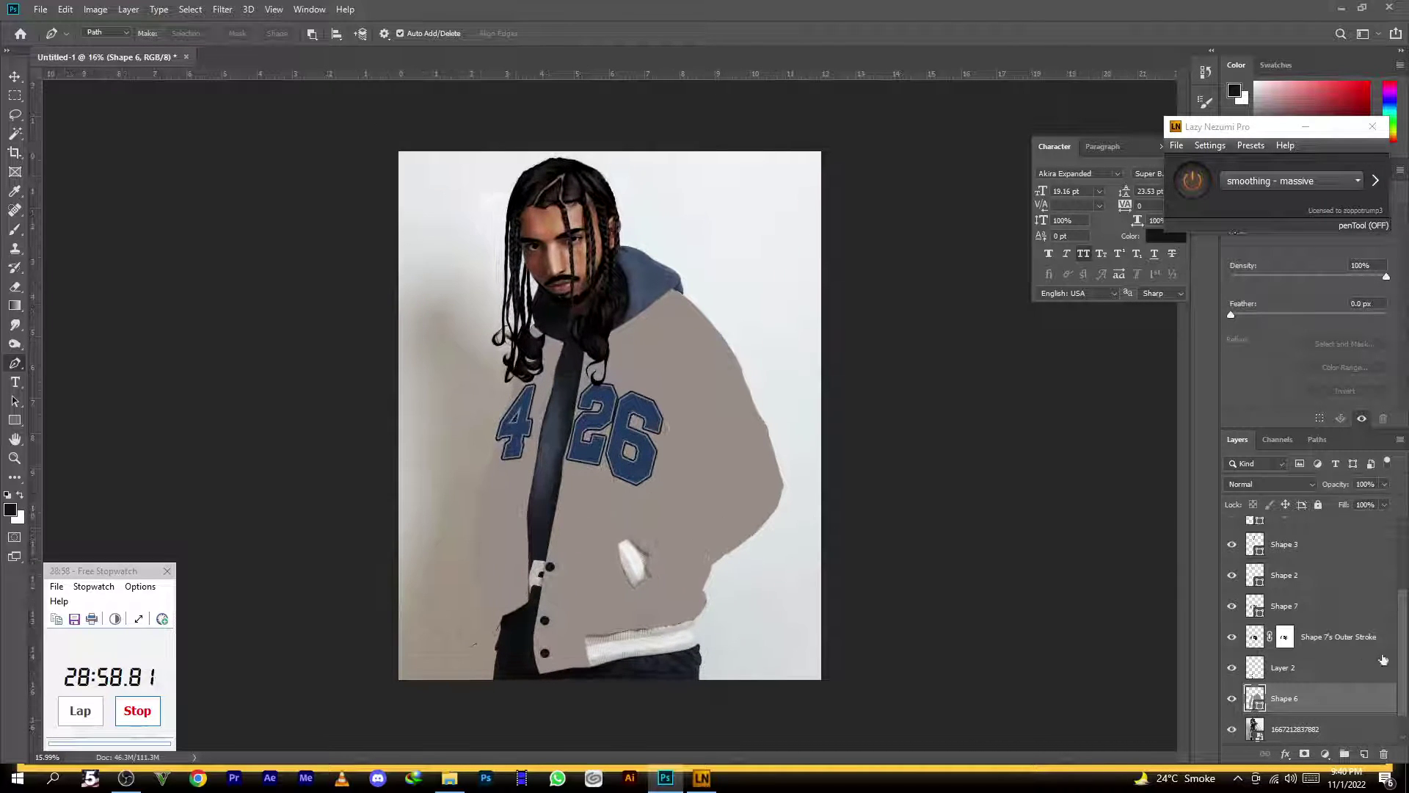
{"action": "left_click", "coordinate": [1232, 698]}
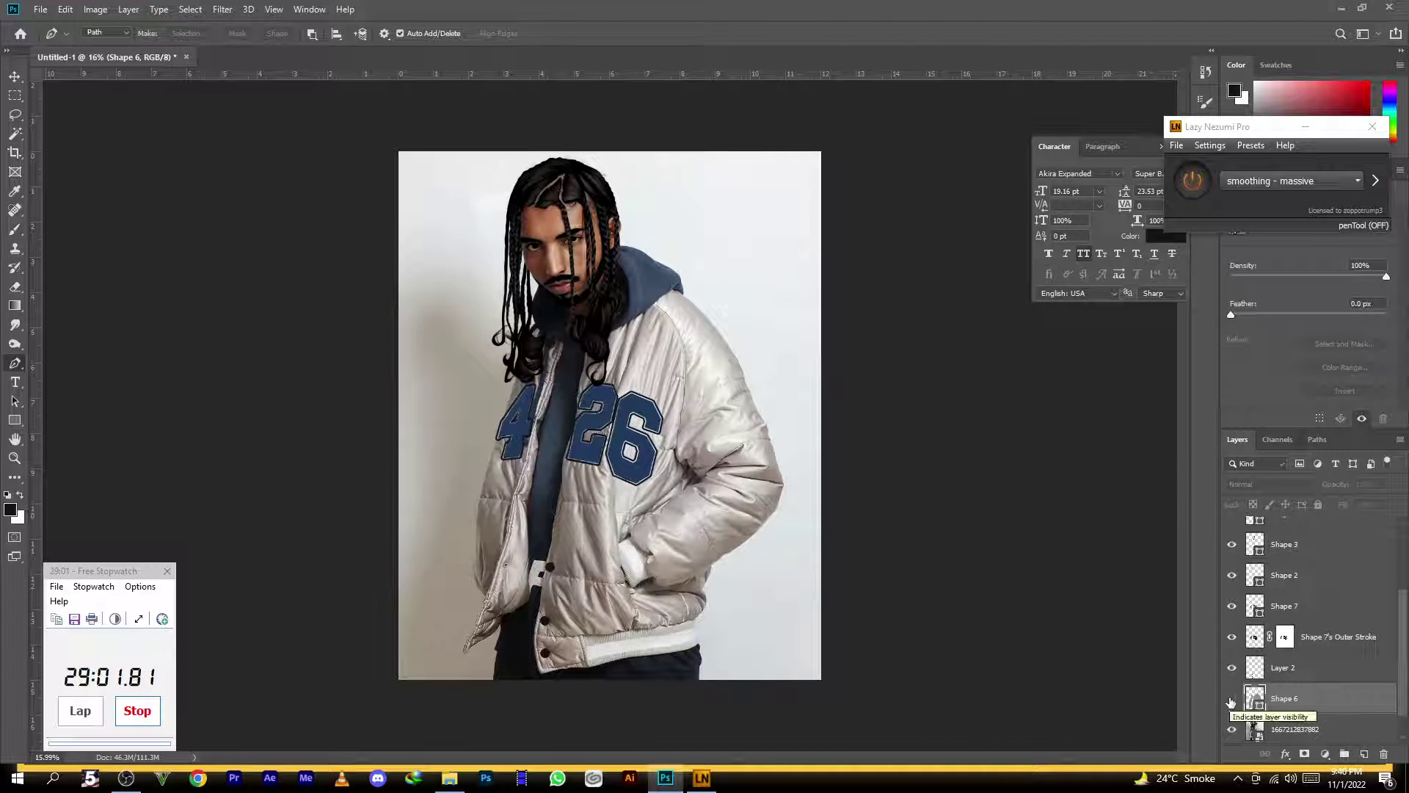
{"action": "left_click", "coordinate": [1364, 754]}
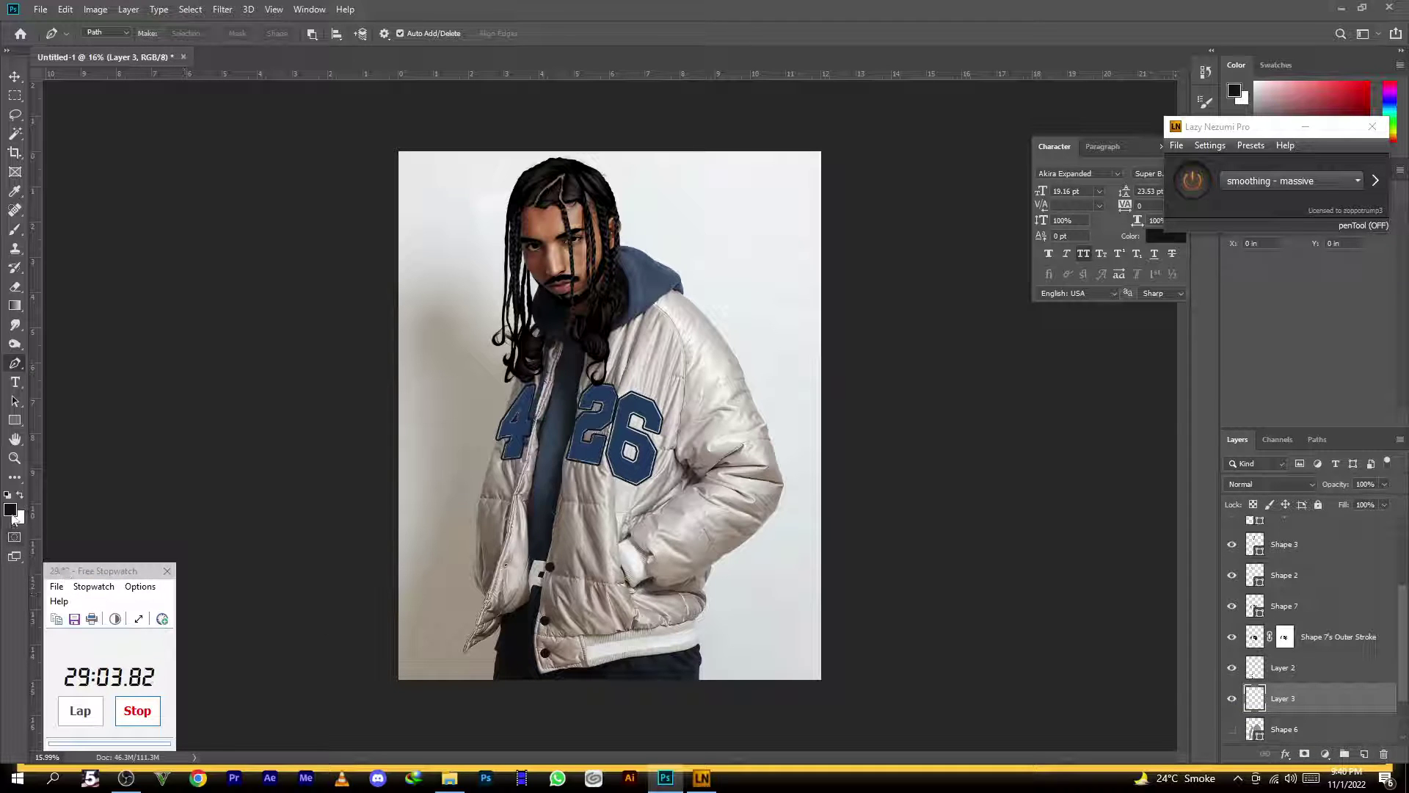
Set the foreground colour to near-black 1f1818 and switch to the Pen tool
{"action": "left_click", "coordinate": [10, 509]}
{"action": "left_click", "coordinate": [690, 467]}
{"action": "left_click", "coordinate": [1062, 434]}
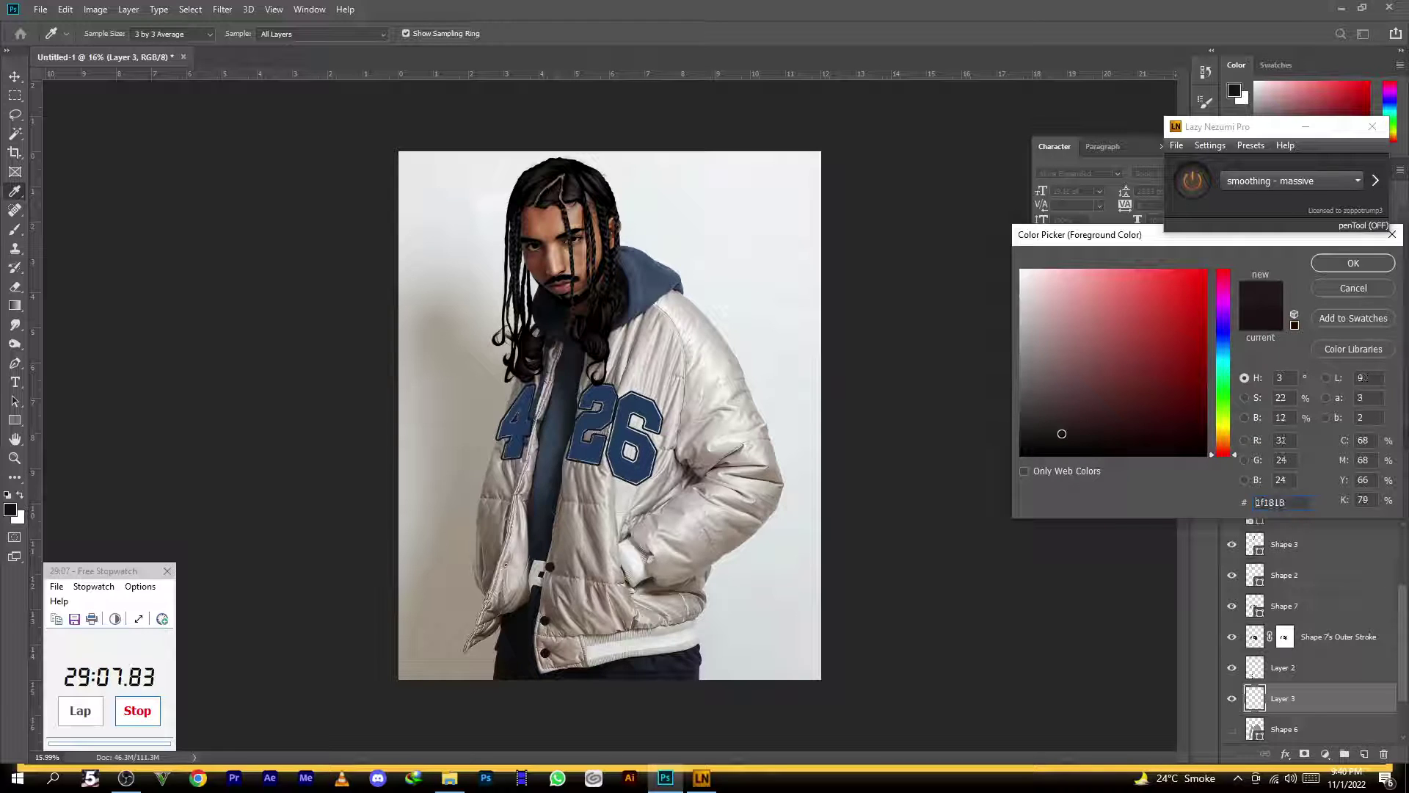
{"action": "left_click", "coordinate": [1352, 262]}
{"action": "key", "text": "p"}
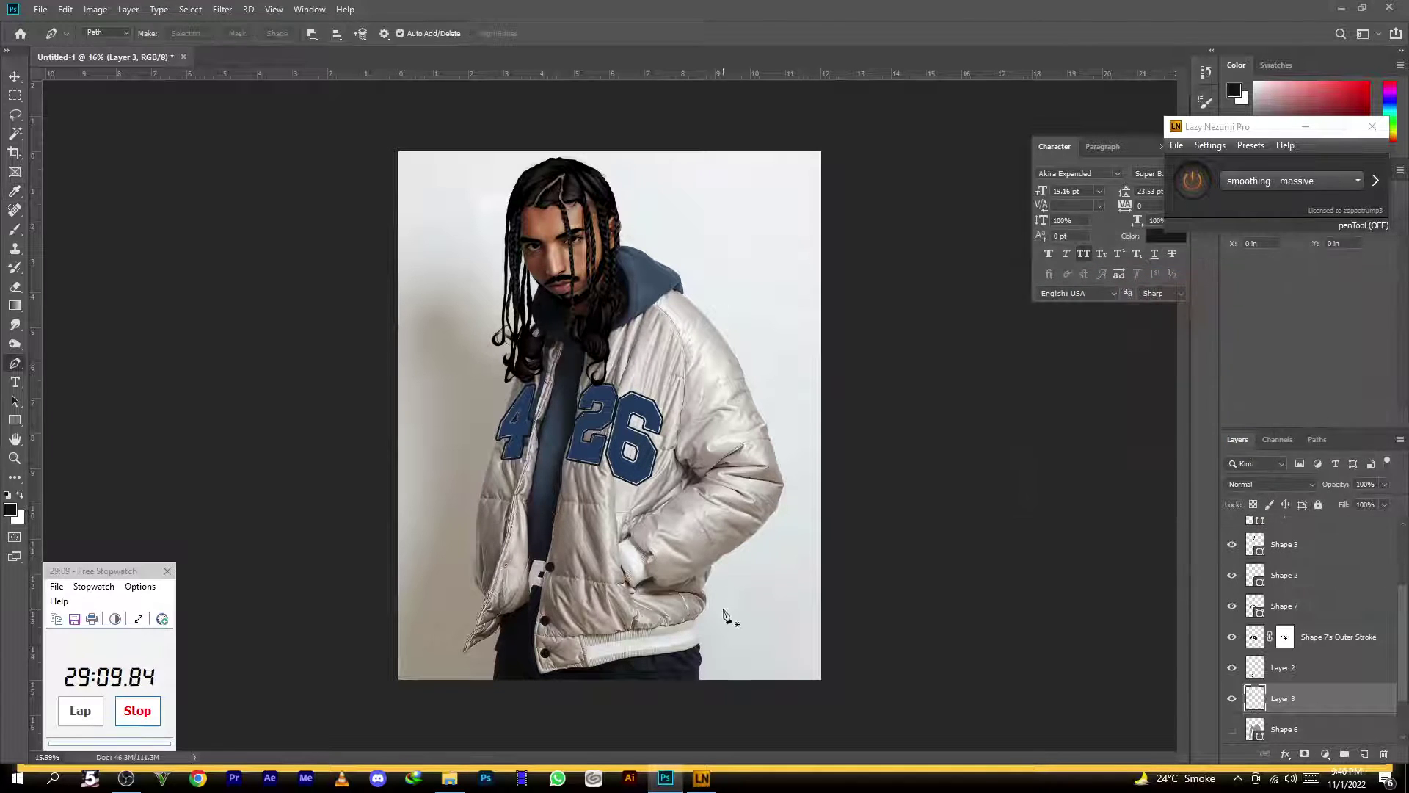
{"action": "scroll", "coordinate": [726, 616], "scroll_direction": "up", "scroll_amount": 3}
{"action": "scroll", "coordinate": [706, 433], "scroll_direction": "down", "scroll_amount": 2}
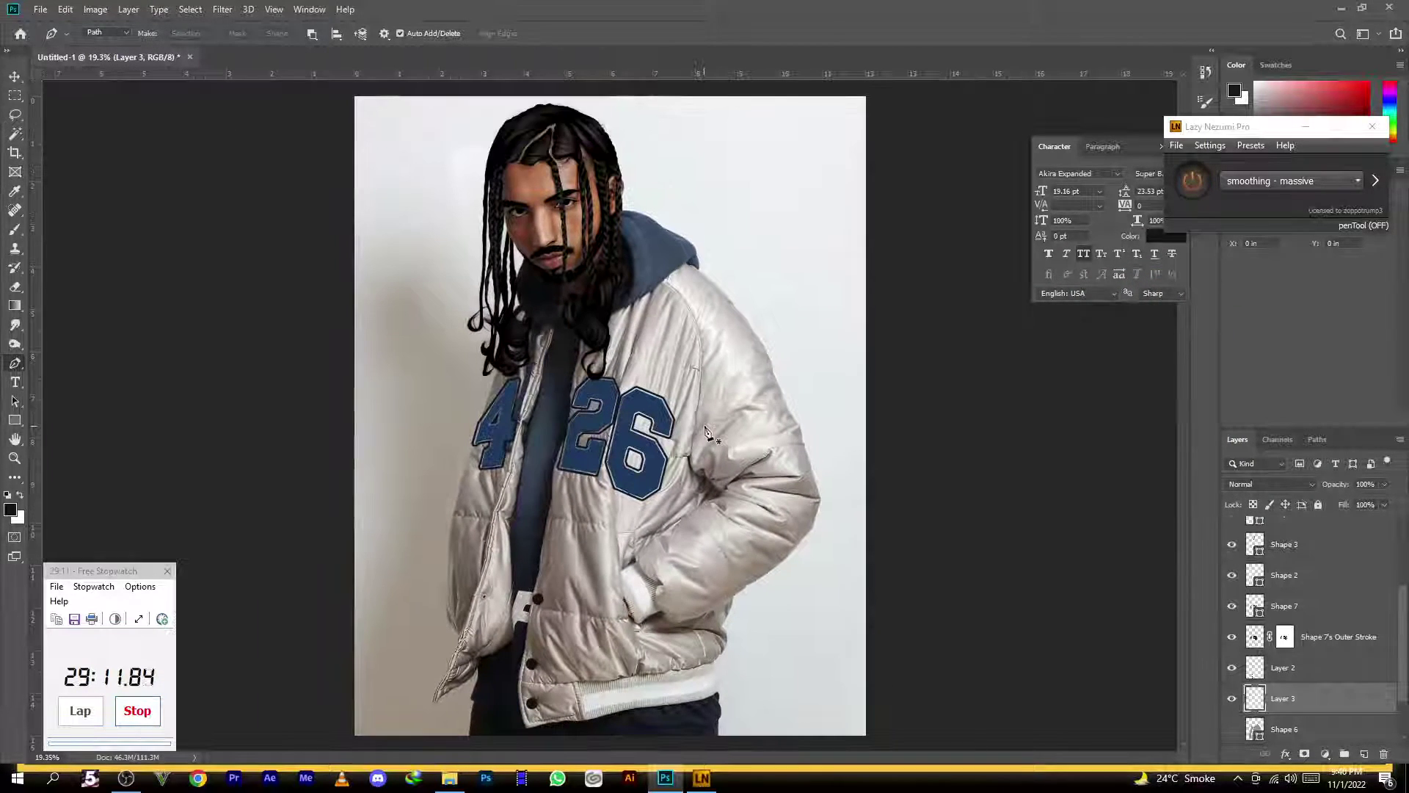
{"action": "scroll", "coordinate": [706, 433], "scroll_direction": "up", "scroll_amount": 2}
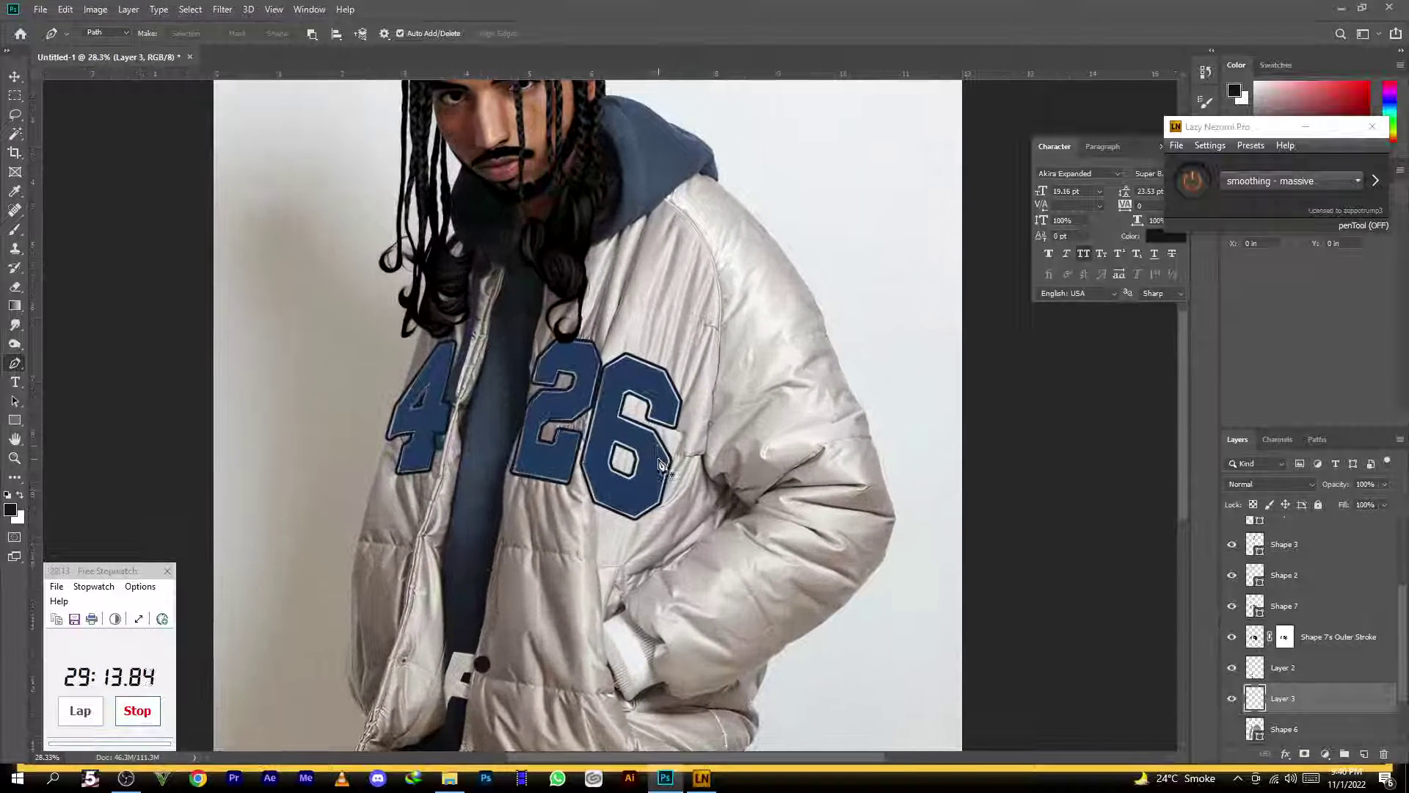
{"action": "scroll", "coordinate": [674, 304], "scroll_direction": "down", "scroll_amount": 1}
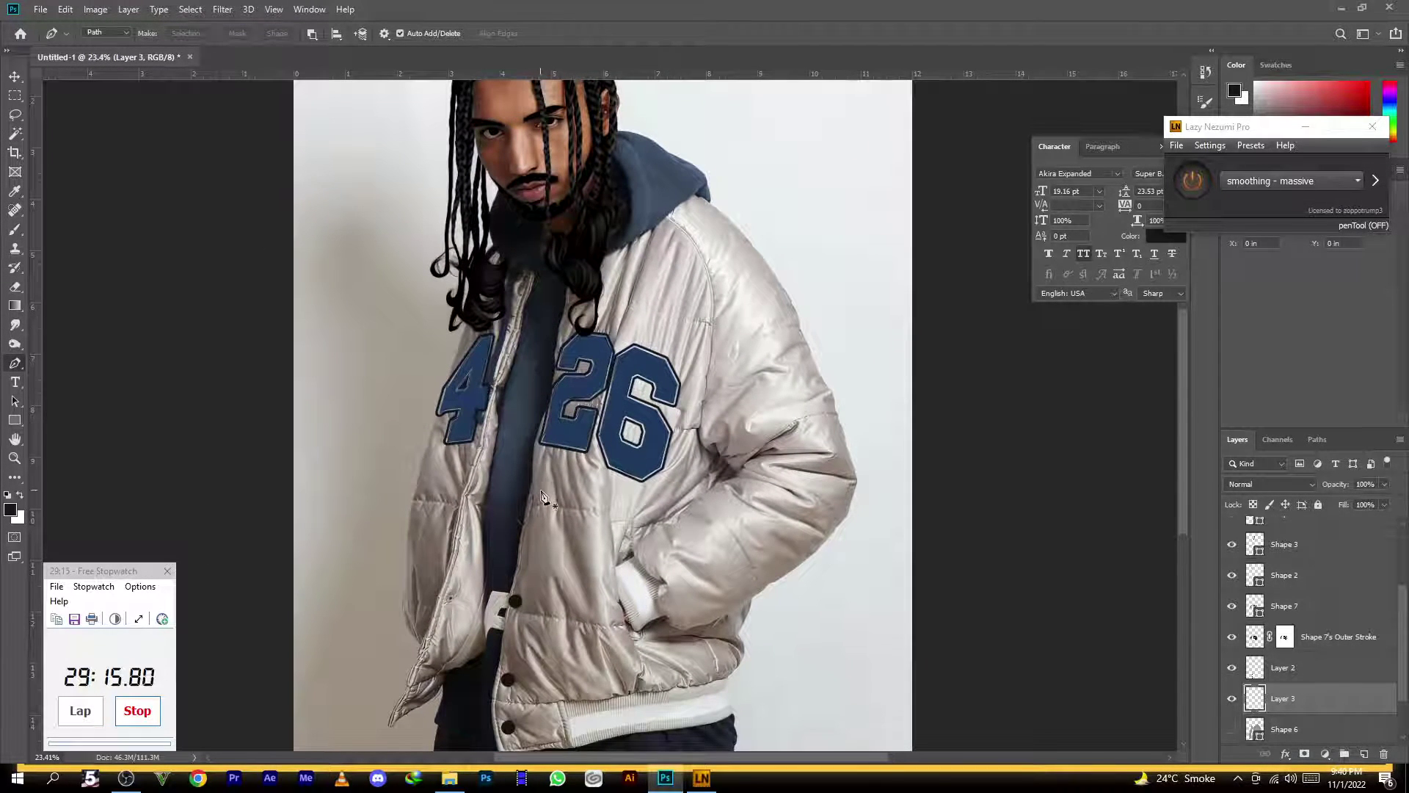
Load the outline of the jacket layer Shape 6 as a selection while keeping Layer 3 active
{"action": "scroll", "coordinate": [542, 497], "scroll_direction": "up", "scroll_amount": 1}
{"action": "scroll", "coordinate": [640, 455], "scroll_direction": "down", "scroll_amount": 2}
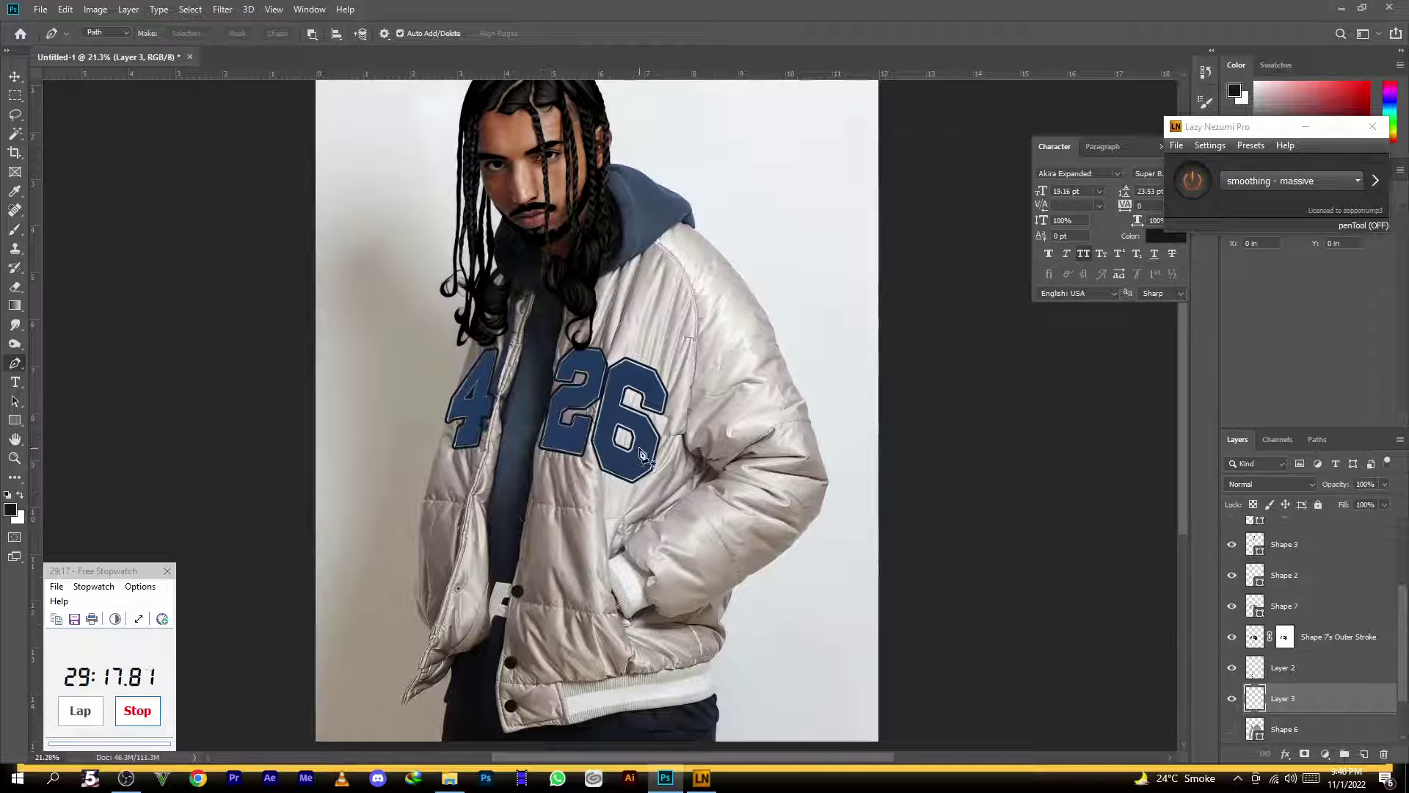
{"action": "scroll", "coordinate": [614, 433], "scroll_direction": "up", "scroll_amount": 2}
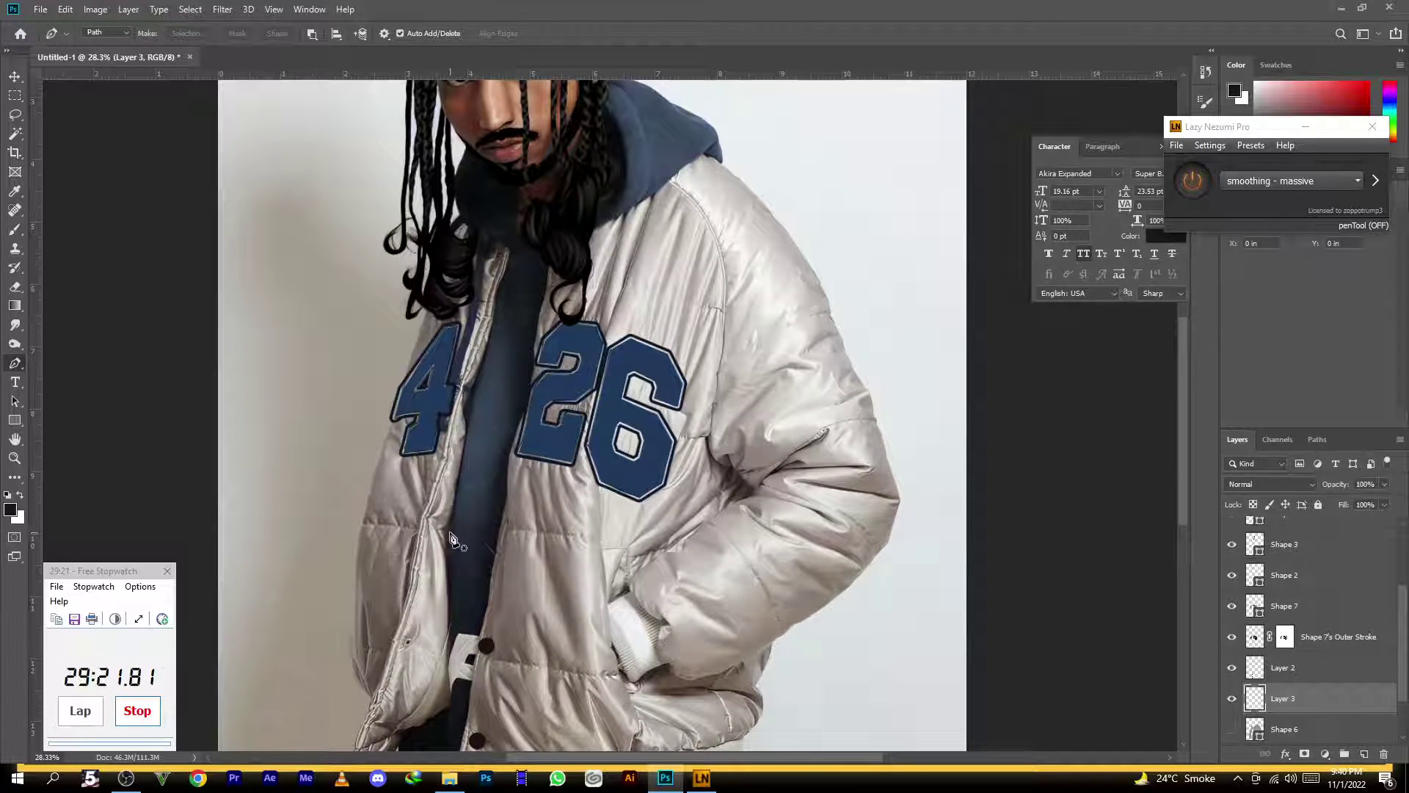
{"action": "left_click_drag", "start_coordinate": [458, 532], "coordinate": [474, 350]}
{"action": "scroll", "coordinate": [418, 551], "scroll_direction": "up", "scroll_amount": 3}
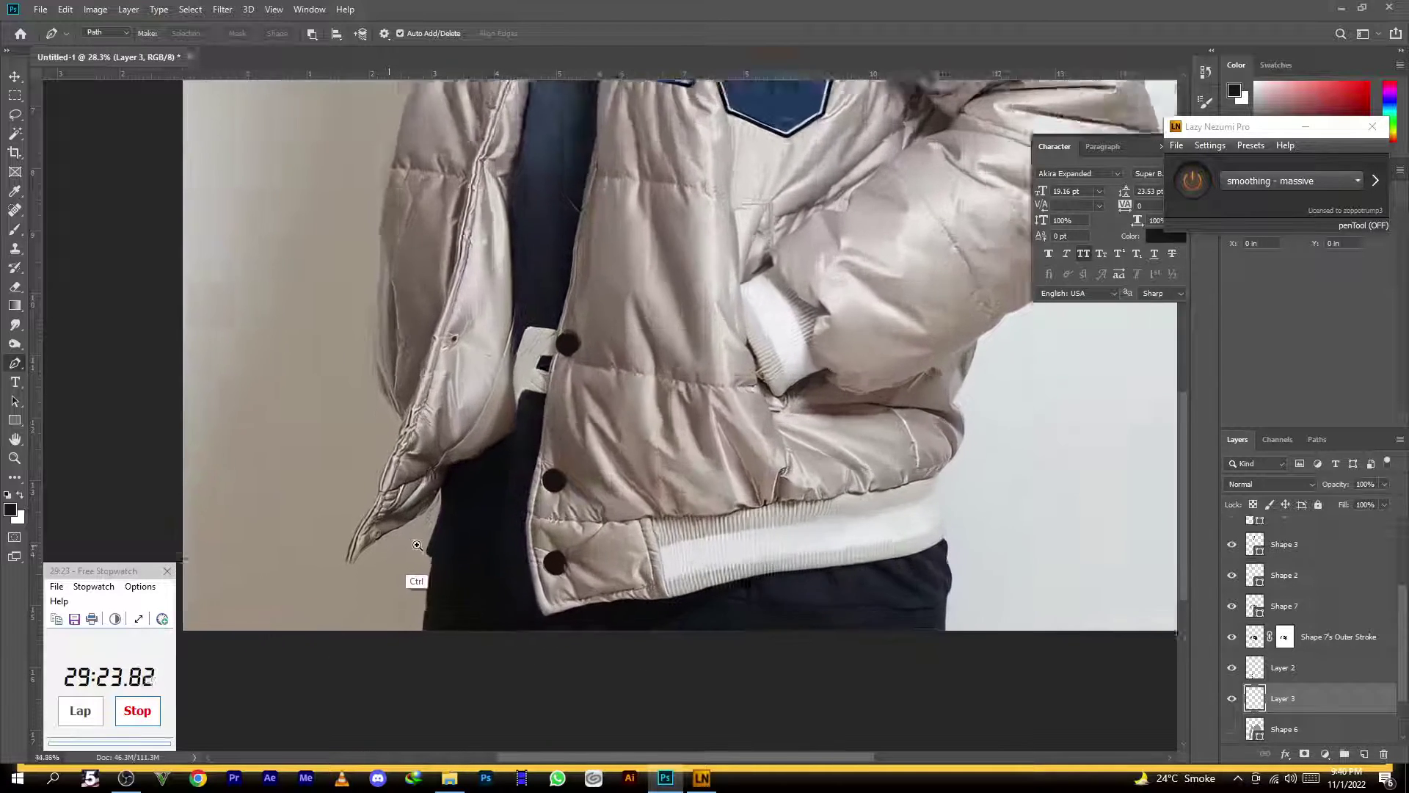
{"action": "left_click", "coordinate": [1252, 732], "text": "ctrl"}
Trace a Pen tool path along the jacket's zipper edge from the pointed hem corner up to the collar
{"action": "left_click", "coordinate": [344, 596]}
{"action": "left_click_drag", "start_coordinate": [356, 526], "coordinate": [390, 464]}
{"action": "left_click_drag", "start_coordinate": [444, 320], "coordinate": [396, 541]}
{"action": "left_click_drag", "start_coordinate": [407, 476], "coordinate": [411, 440]}
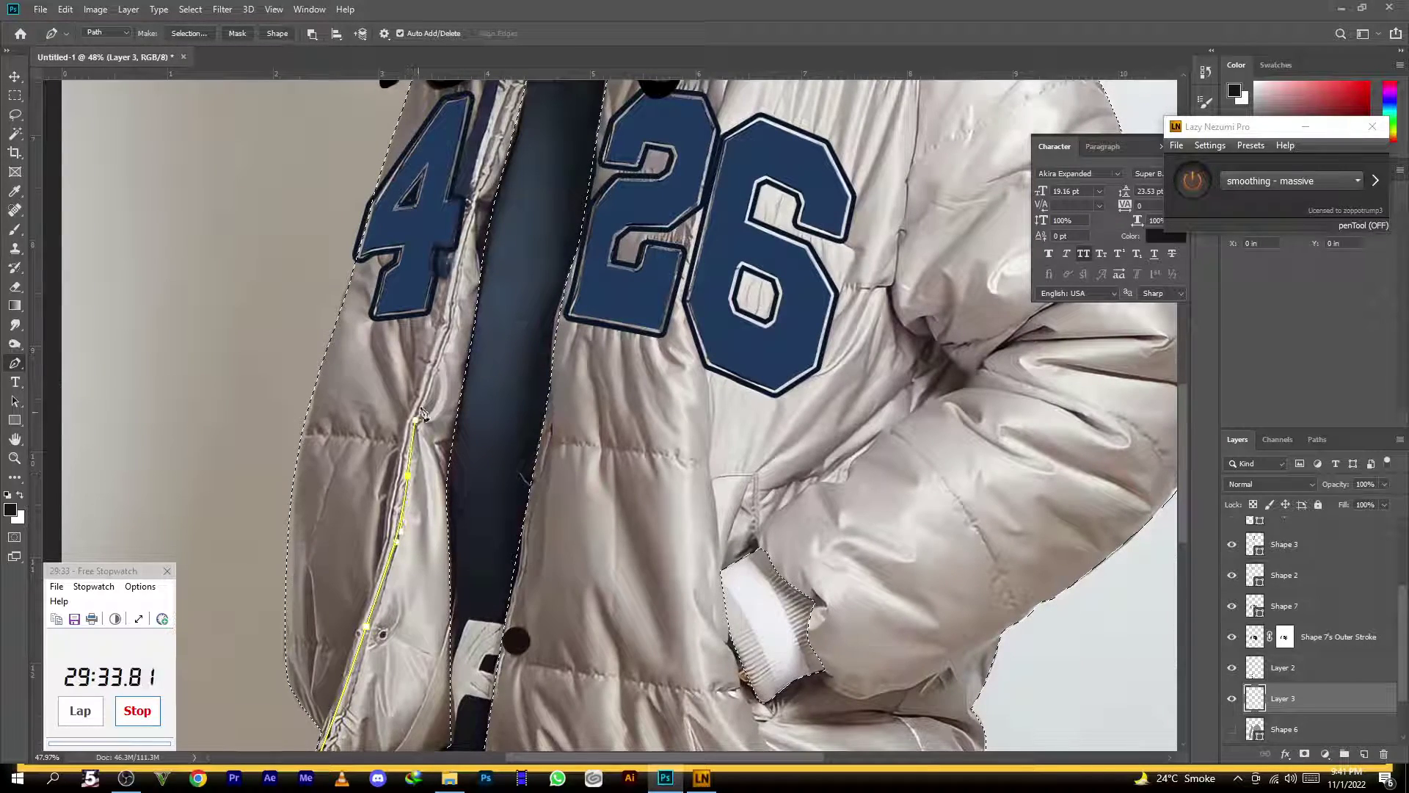
{"action": "left_click_drag", "start_coordinate": [446, 328], "coordinate": [422, 510]}
{"action": "left_click_drag", "start_coordinate": [441, 430], "coordinate": [463, 374]}
{"action": "left_click_drag", "start_coordinate": [502, 227], "coordinate": [518, 200]}
{"action": "left_click", "coordinate": [519, 194]}
Bring the path back down the zipper as a narrow strip and close it around the folds at the pointed hem corner
{"action": "left_click_drag", "start_coordinate": [481, 319], "coordinate": [400, 599]}
{"action": "left_click_drag", "start_coordinate": [401, 599], "coordinate": [482, 374]}
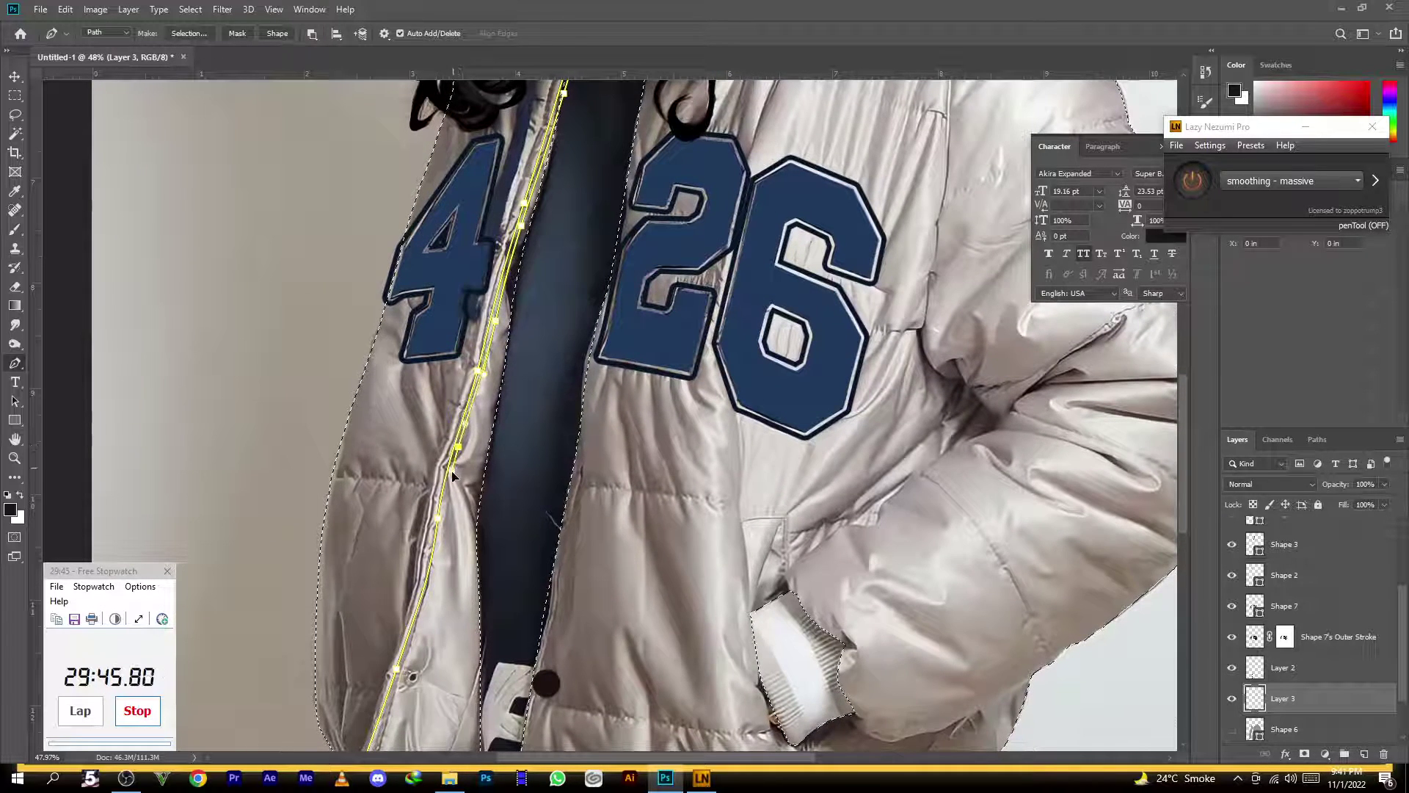
{"action": "left_click_drag", "start_coordinate": [439, 543], "coordinate": [437, 571]}
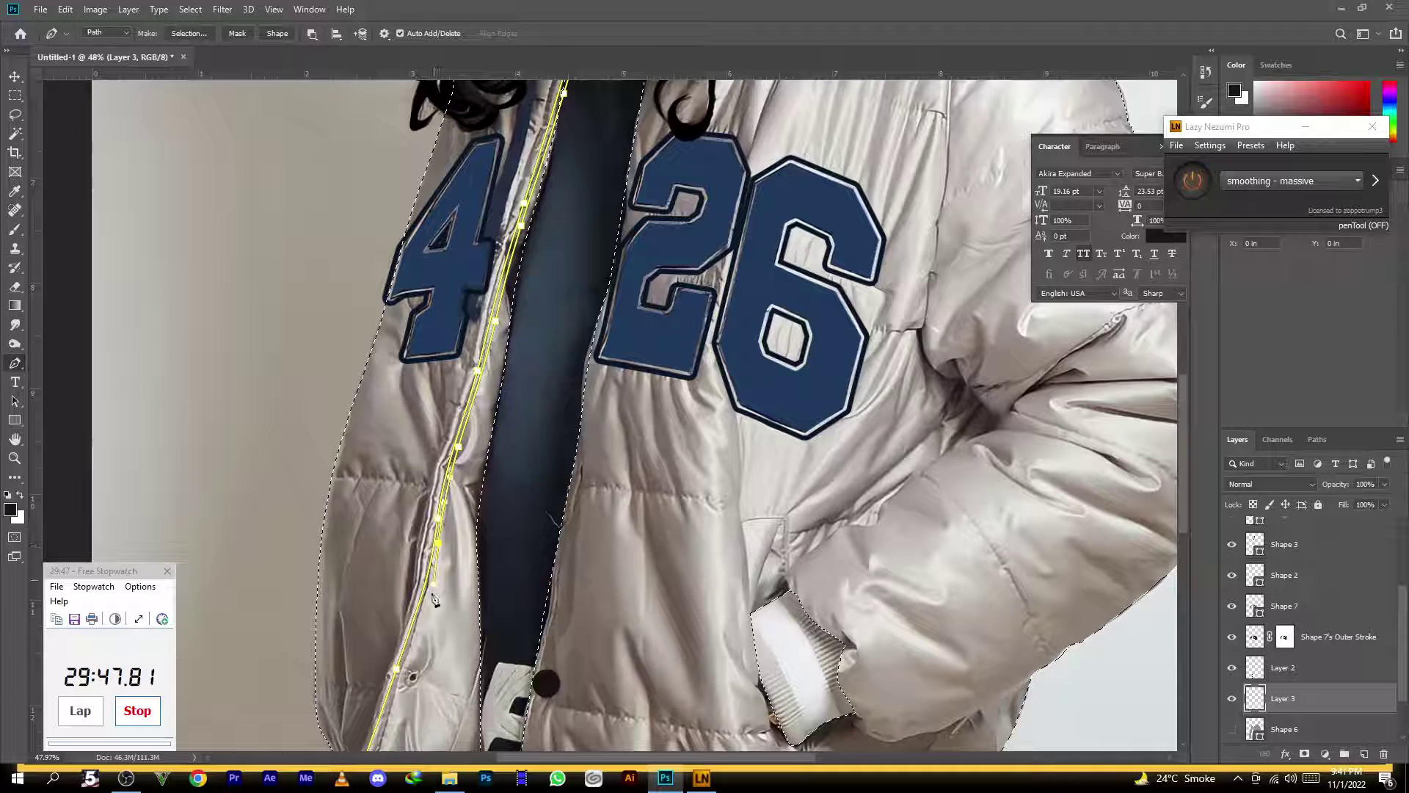
{"action": "left_click_drag", "start_coordinate": [409, 646], "coordinate": [483, 423]}
{"action": "left_click_drag", "start_coordinate": [442, 528], "coordinate": [433, 564]}
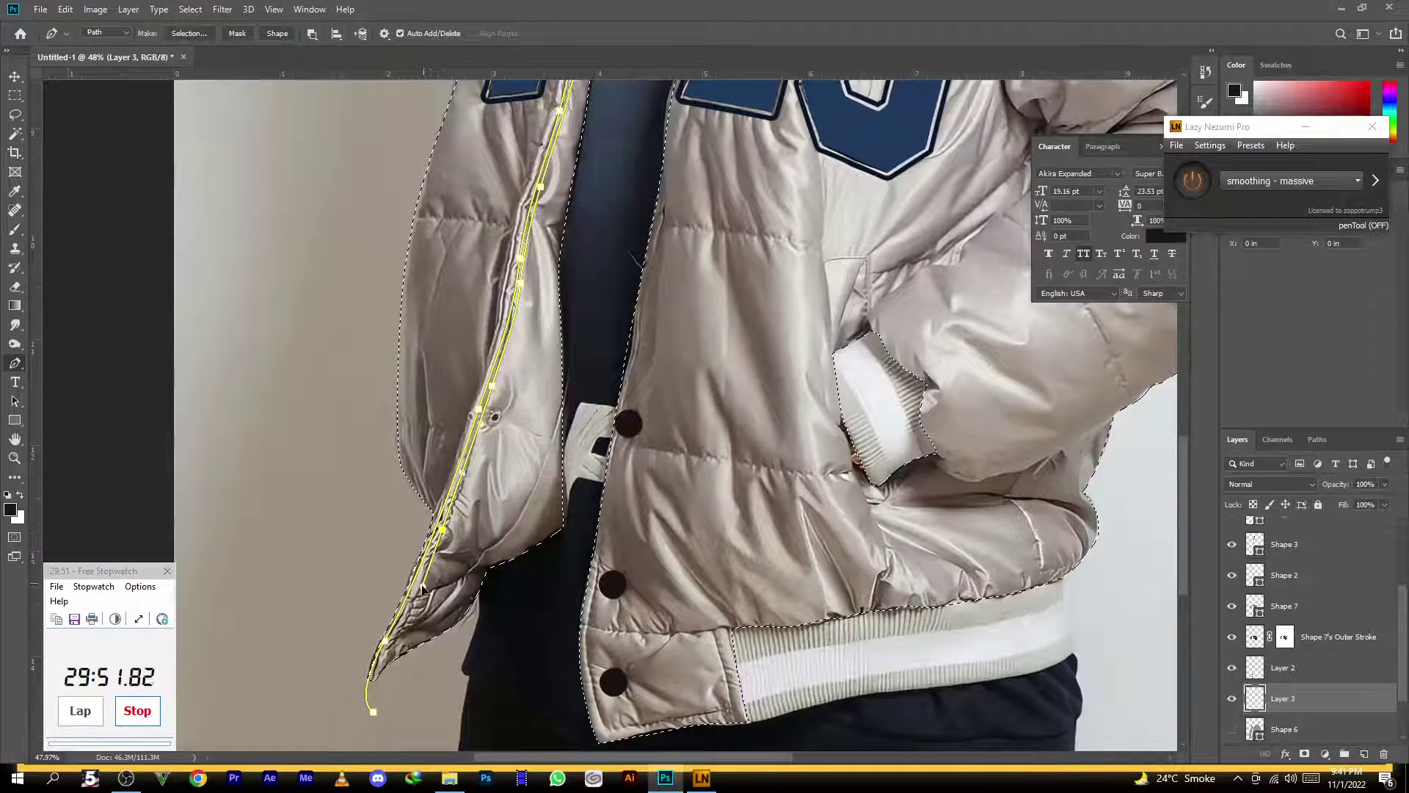
{"action": "left_click_drag", "start_coordinate": [380, 690], "coordinate": [383, 702]}
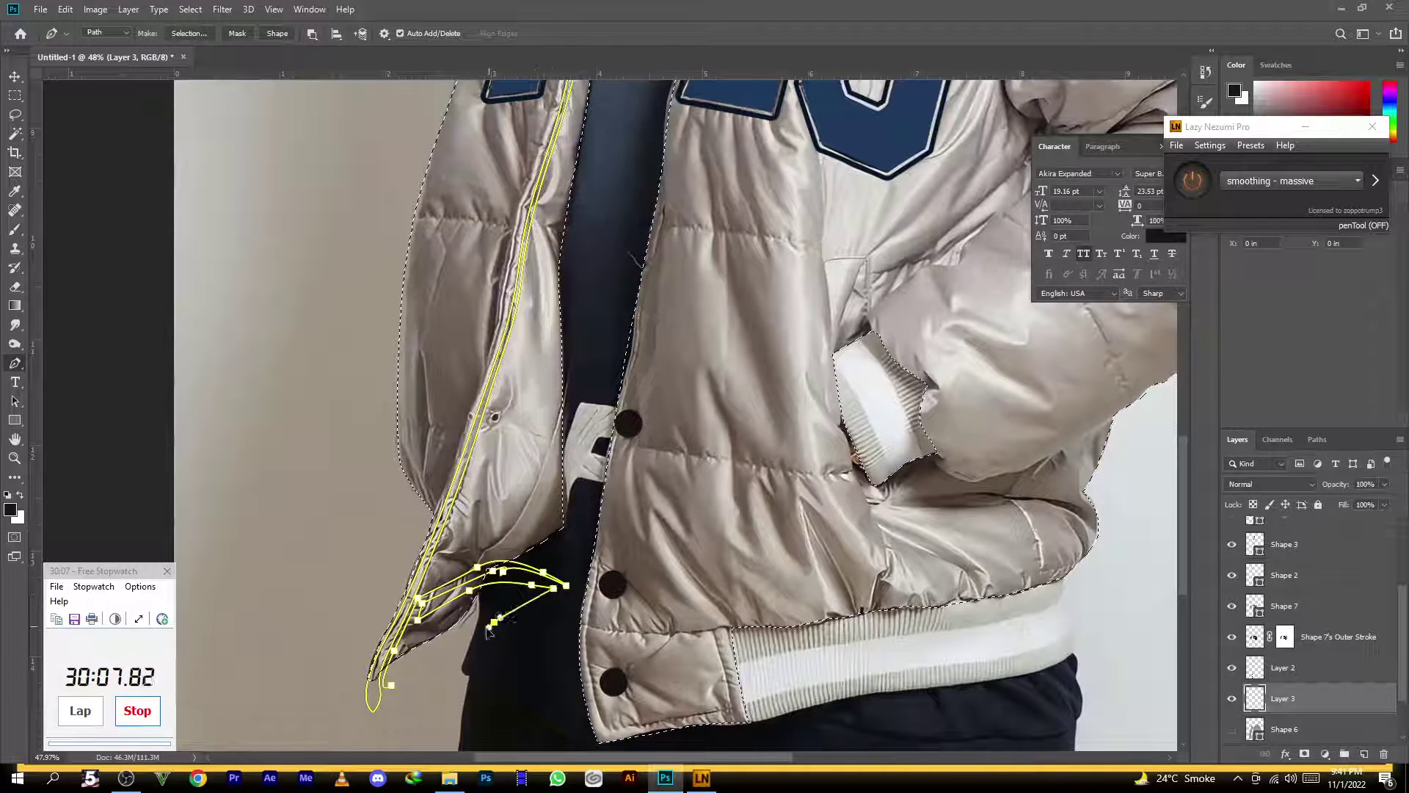
{"action": "left_click", "coordinate": [340, 624], "text": "ctrl"}
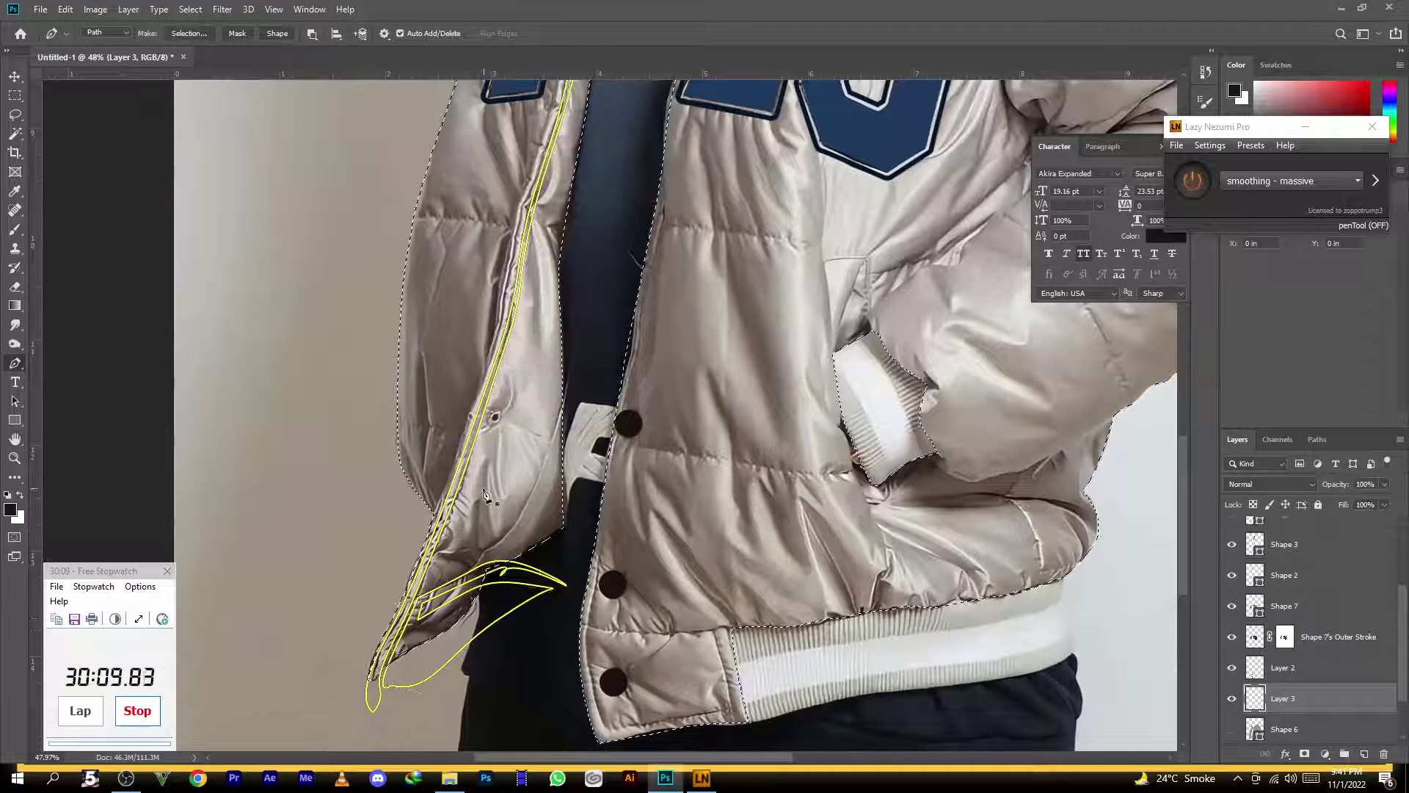
Draw a small closed fold shape across the zipper panel just above the pointed hem corner
{"action": "left_click", "coordinate": [428, 553]}
{"action": "mouse_move", "coordinate": [469, 550]}
{"action": "left_mouse_down"}
{"action": "mouse_move", "coordinate": [490, 550]}
{"action": "mouse_move", "coordinate": [461, 571]}
{"action": "left_mouse_up"}
{"action": "left_click", "coordinate": [512, 530]}
{"action": "left_click", "coordinate": [426, 568]}
{"action": "left_click", "coordinate": [428, 553]}
Trace a second path up the outer side of the zipper from the hem to the collar beneath the hair
{"action": "left_click_drag", "start_coordinate": [509, 415], "coordinate": [402, 653]}
{"action": "left_click_drag", "start_coordinate": [411, 542], "coordinate": [425, 481]}
{"action": "left_click_drag", "start_coordinate": [442, 432], "coordinate": [403, 632]}
{"action": "left_click_drag", "start_coordinate": [451, 460], "coordinate": [475, 405]}
{"action": "key", "text": "ctrl+z"}
{"action": "left_click_drag", "start_coordinate": [489, 352], "coordinate": [437, 526]}
{"action": "left_click", "coordinate": [471, 416]}
{"action": "left_click", "coordinate": [465, 408]}
Trace the second zipper path back down past the number 4 and close it near the hem
{"action": "left_click", "coordinate": [441, 472]}
{"action": "left_click", "coordinate": [443, 483]}
{"action": "left_click_drag", "start_coordinate": [447, 543], "coordinate": [516, 314]}
{"action": "left_click_drag", "start_coordinate": [451, 489], "coordinate": [489, 372]}
{"action": "left_click", "coordinate": [480, 372]}
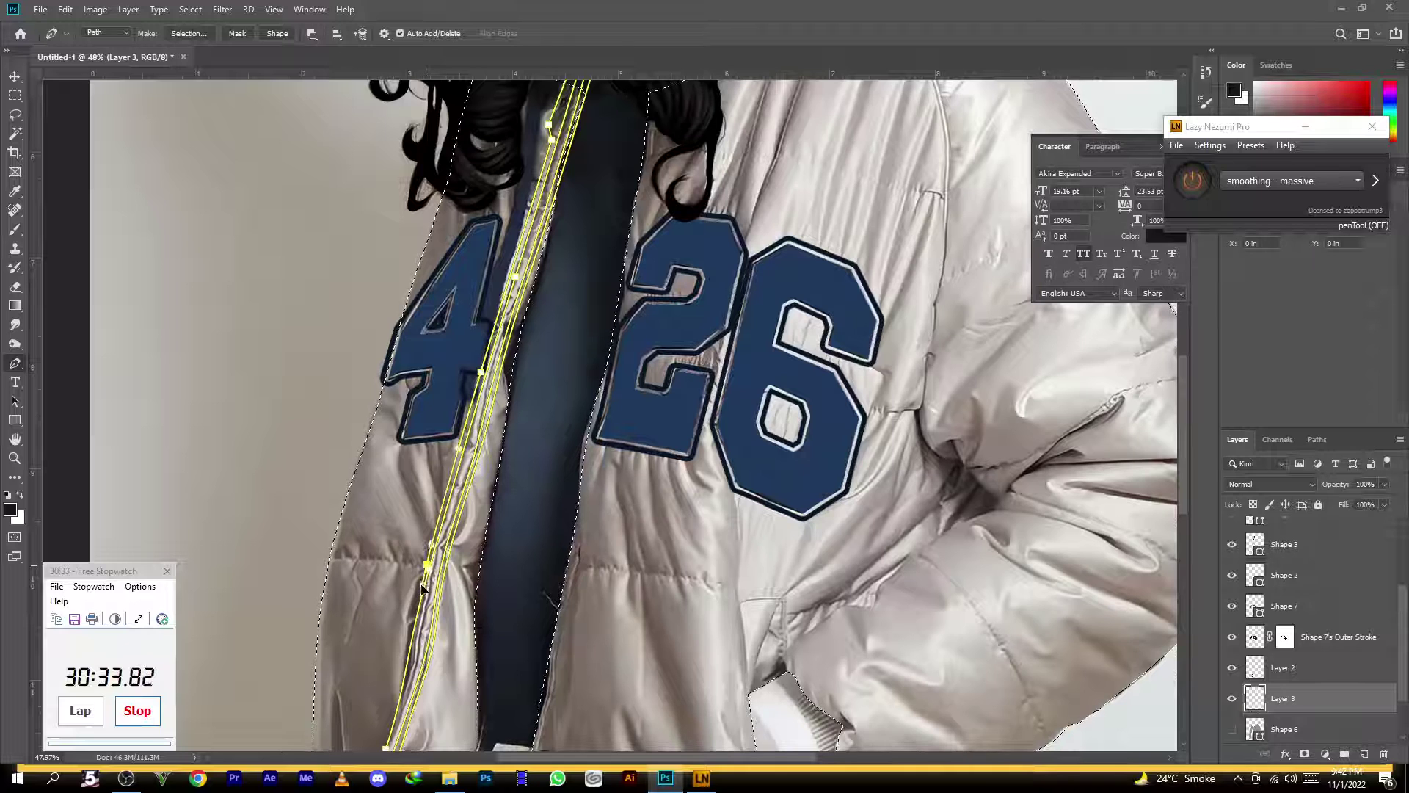
{"action": "left_click_drag", "start_coordinate": [416, 615], "coordinate": [493, 468]}
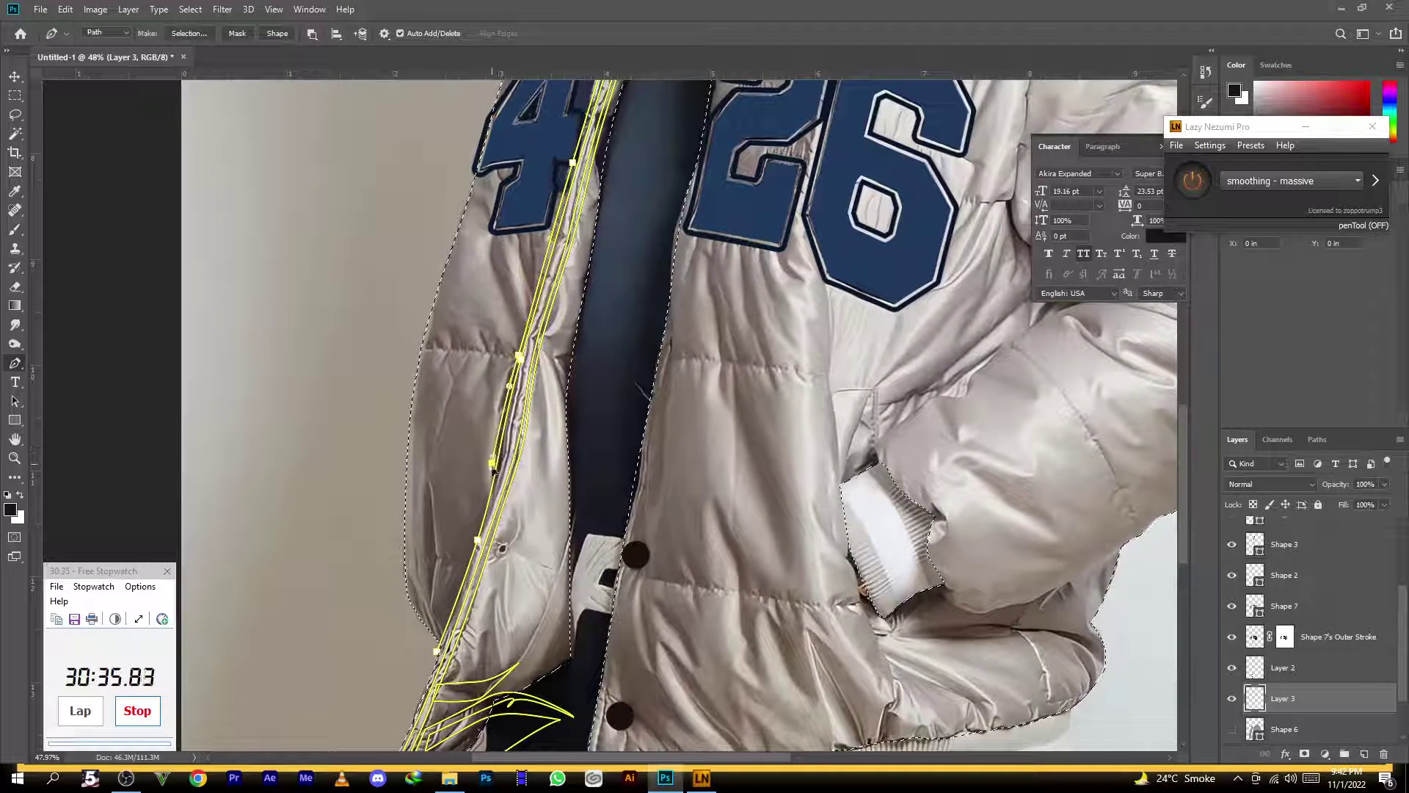
{"action": "left_click", "coordinate": [461, 584]}
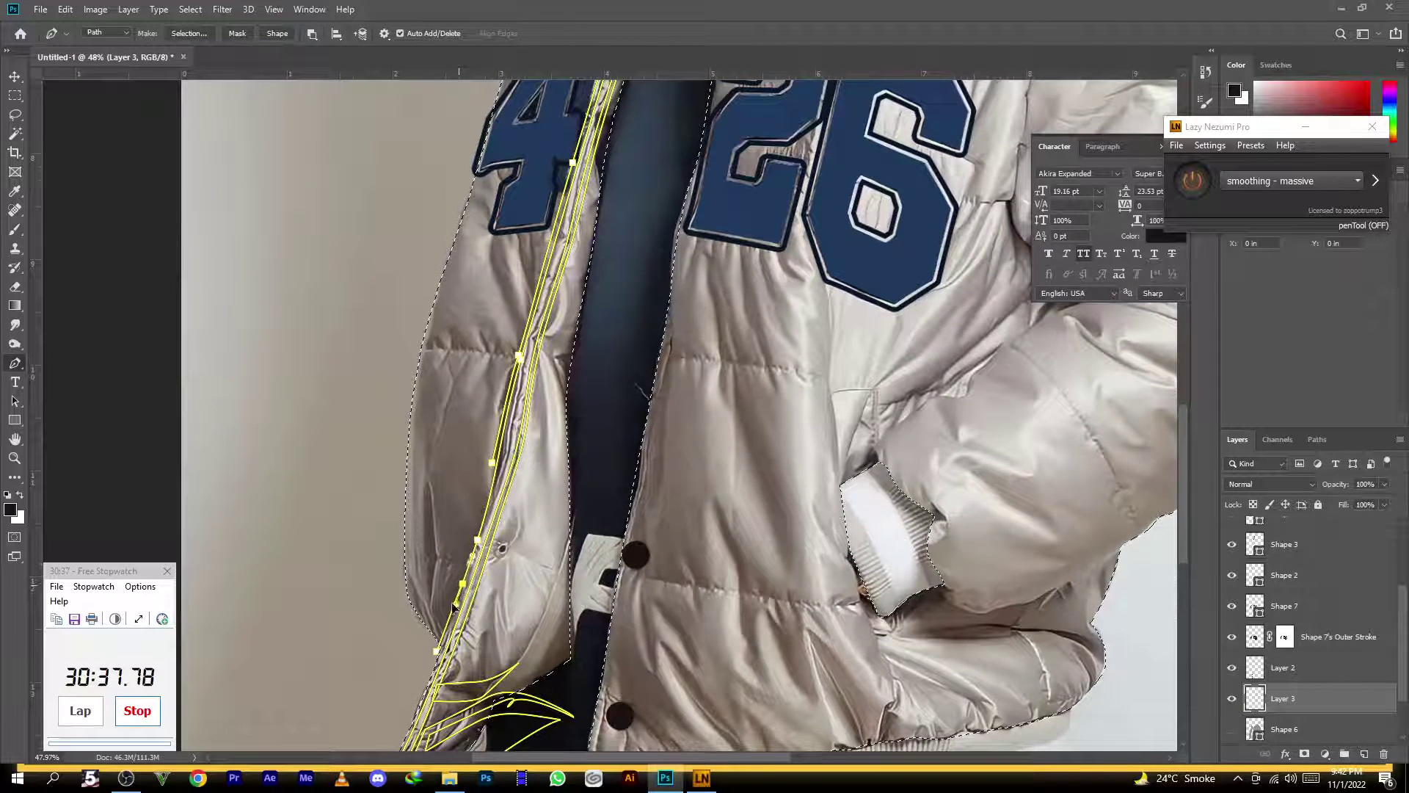
{"action": "left_click_drag", "start_coordinate": [456, 589], "coordinate": [431, 669]}
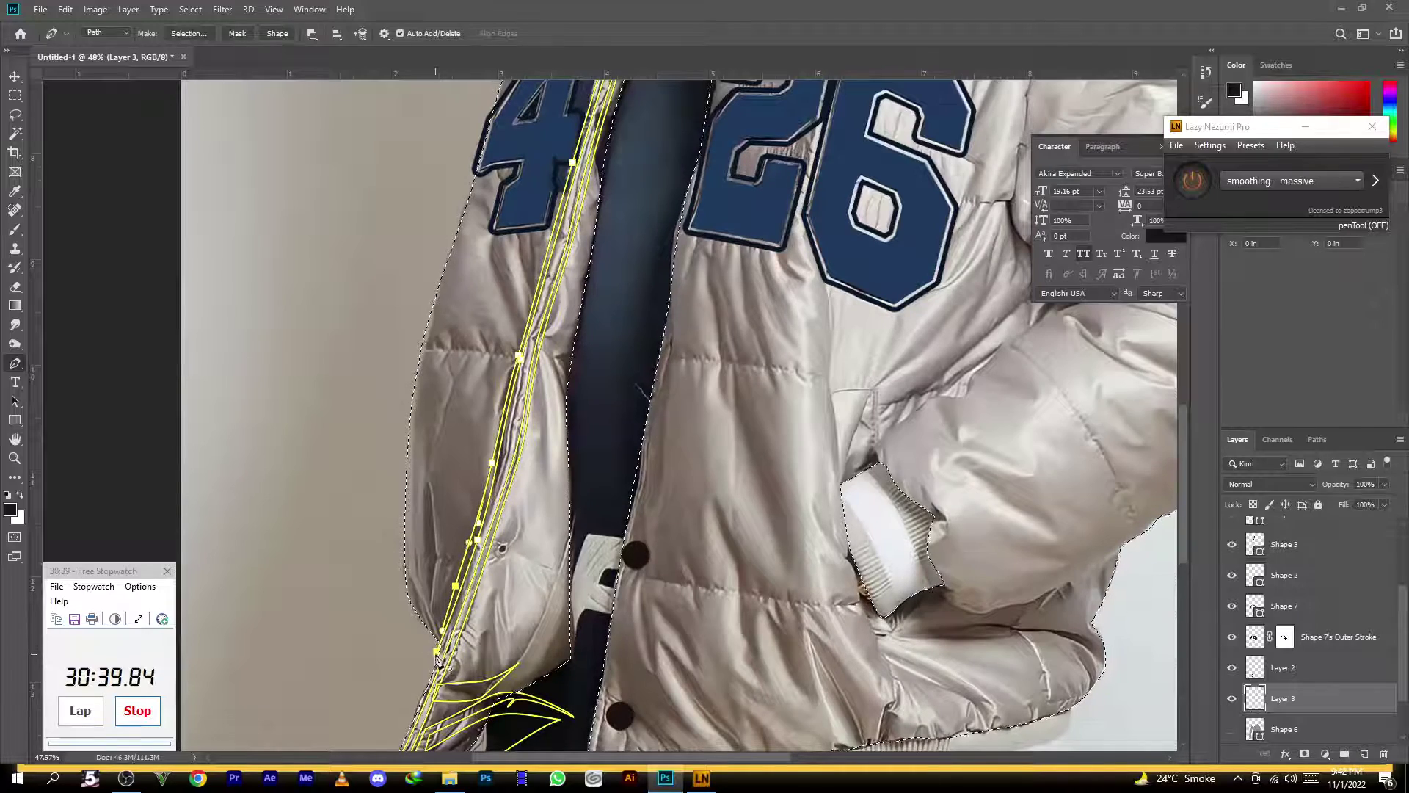
{"action": "mouse_move", "coordinate": [464, 445]}
{"action": "left_mouse_down"}
{"action": "mouse_move", "coordinate": [402, 453]}
{"action": "mouse_move", "coordinate": [452, 470]}
{"action": "left_mouse_up"}
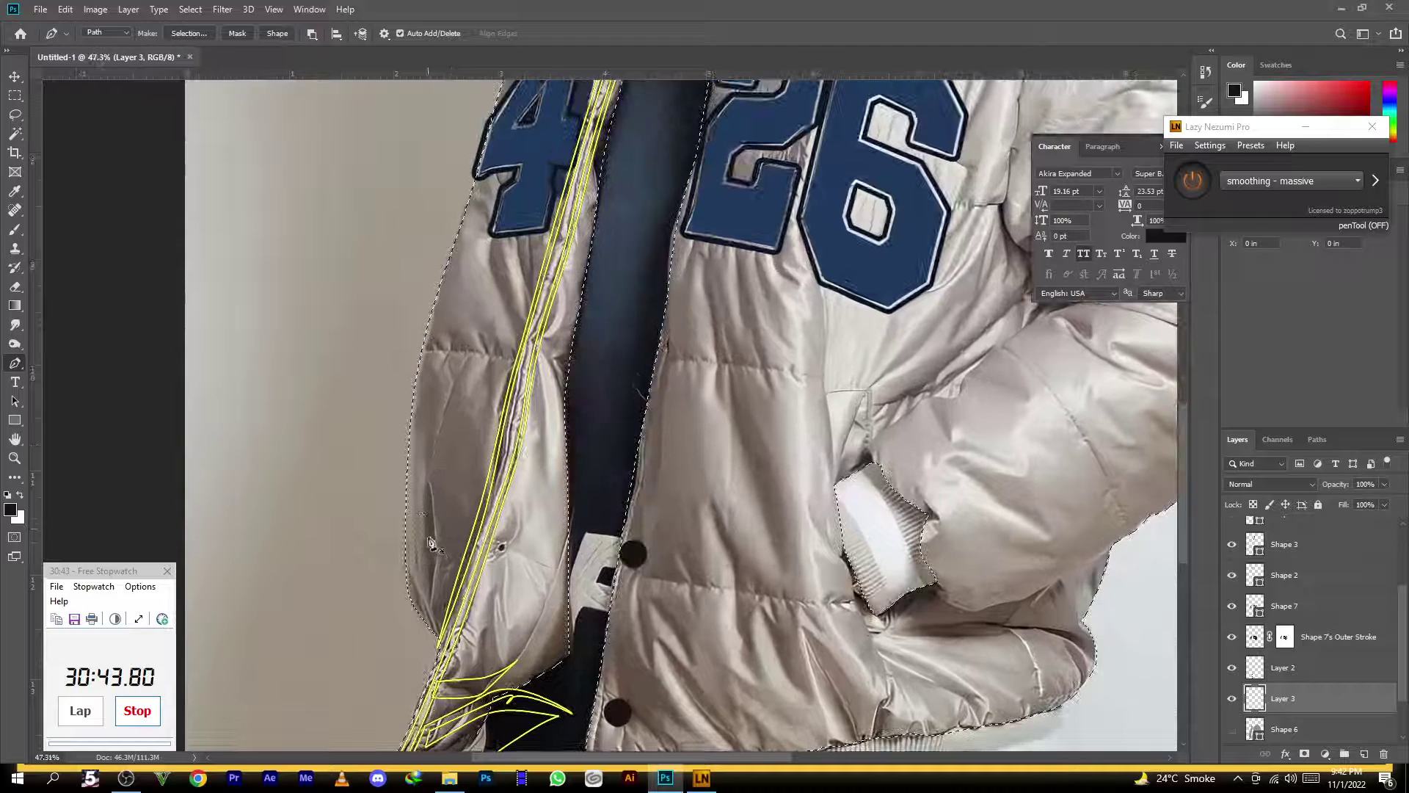
Draw two curved fold shapes running from the bottom of the number 4 down to the zipper
{"action": "left_click_drag", "start_coordinate": [490, 380], "coordinate": [411, 543]}
{"action": "left_click", "coordinate": [435, 415]}
{"action": "left_click", "coordinate": [426, 437]}
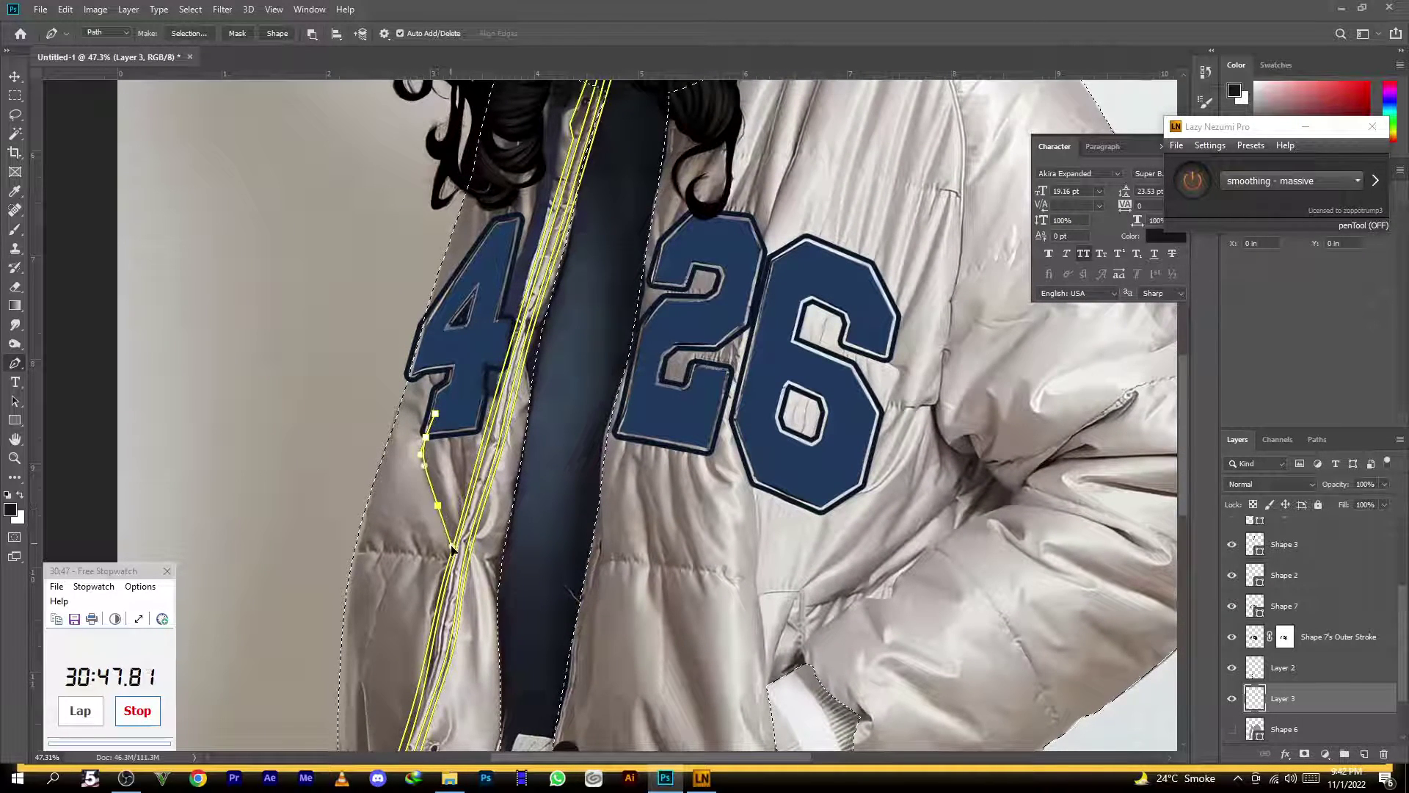
{"action": "left_click", "coordinate": [446, 386]}
{"action": "left_click", "coordinate": [467, 497]}
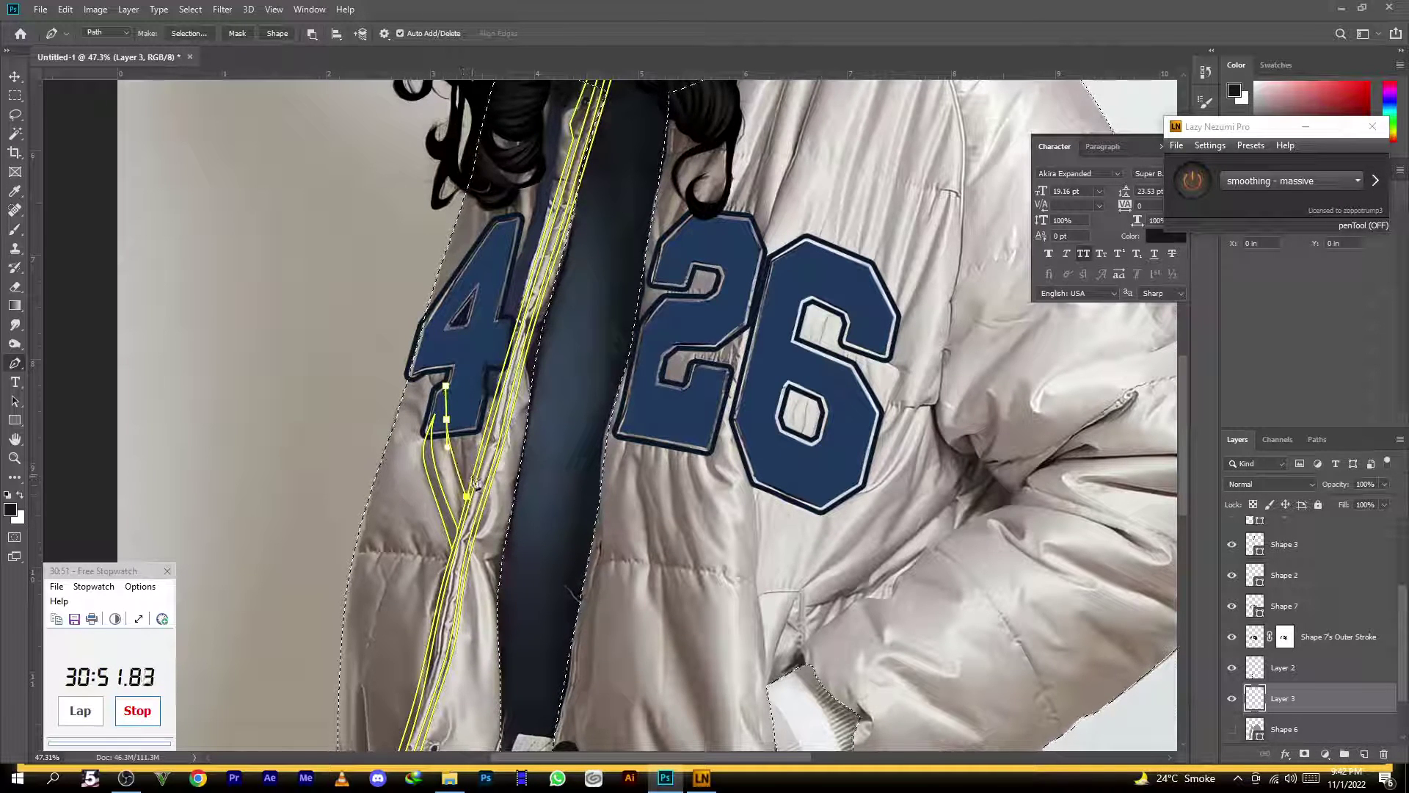
Draw two tapered fold shapes from the collar down to the zipper above the number 4
{"action": "left_click_drag", "start_coordinate": [511, 300], "coordinate": [443, 536]}
{"action": "left_click", "coordinate": [461, 274]}
{"action": "left_click_drag", "start_coordinate": [452, 348], "coordinate": [476, 330]}
{"action": "left_click_drag", "start_coordinate": [460, 273], "coordinate": [453, 254]}
{"action": "left_click", "coordinate": [487, 289]}
{"action": "left_click_drag", "start_coordinate": [486, 353], "coordinate": [496, 316]}
{"action": "left_click", "coordinate": [499, 398]}
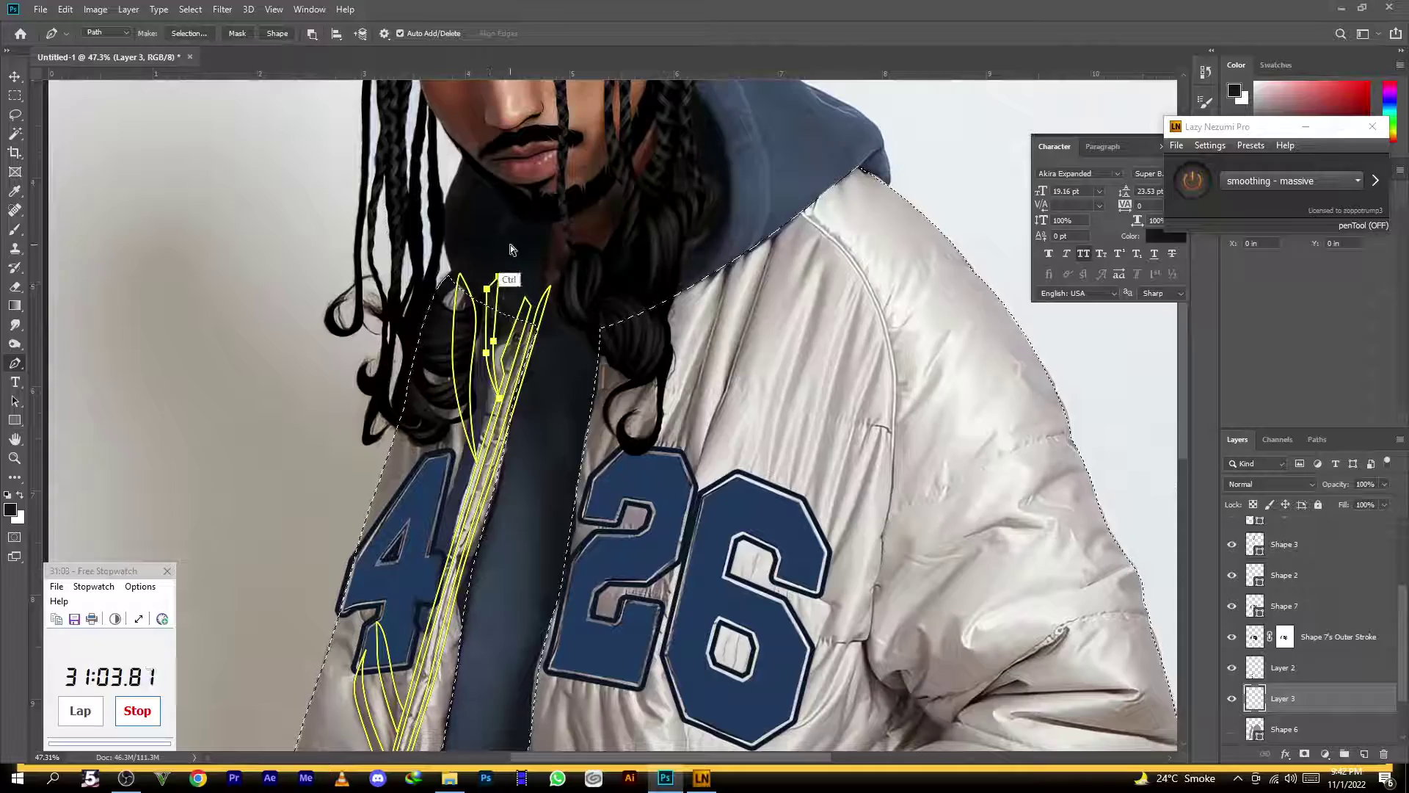
Draw a pointed crease shape where the quilting seam below the number 4 meets the panel's inner edge
{"action": "left_click_drag", "start_coordinate": [514, 439], "coordinate": [566, 260]}
{"action": "left_click_drag", "start_coordinate": [526, 398], "coordinate": [499, 389]}
{"action": "left_click_drag", "start_coordinate": [524, 502], "coordinate": [498, 381]}
{"action": "scroll", "coordinate": [537, 393], "scroll_direction": "up", "scroll_amount": 3}
{"action": "left_click", "coordinate": [550, 373]}
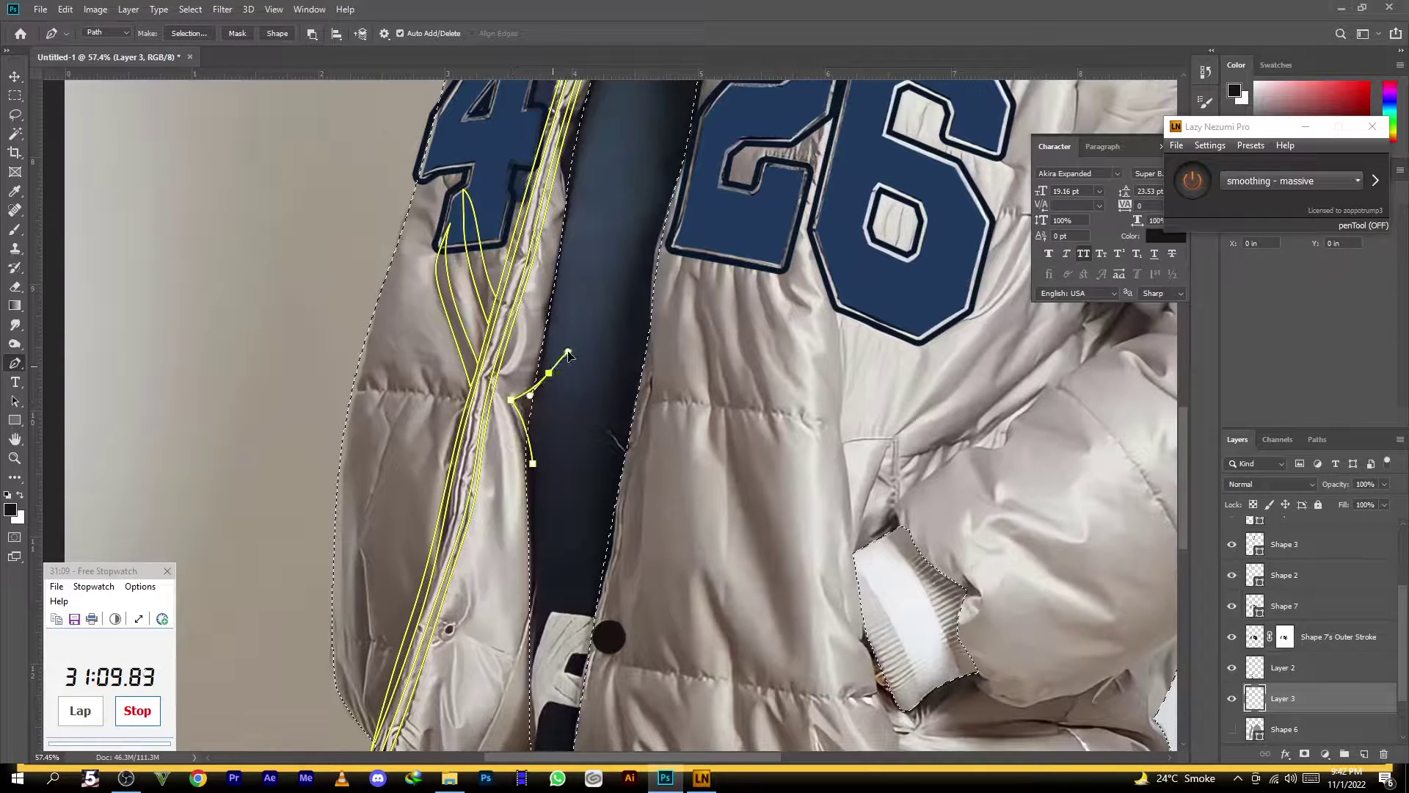
{"action": "left_click", "coordinate": [529, 469]}
{"action": "left_click_drag", "start_coordinate": [505, 395], "coordinate": [491, 371]}
{"action": "left_click", "coordinate": [505, 396], "text": "alt"}
{"action": "left_click_drag", "start_coordinate": [527, 492], "coordinate": [530, 529]}
{"action": "left_click_drag", "start_coordinate": [516, 437], "coordinate": [514, 431]}
Draw a slim closed shadow shape along the open front's inner edge beside the number 4
{"action": "left_click_drag", "start_coordinate": [618, 243], "coordinate": [495, 497]}
{"action": "left_click", "coordinate": [449, 471]}
{"action": "left_click", "coordinate": [449, 472]}
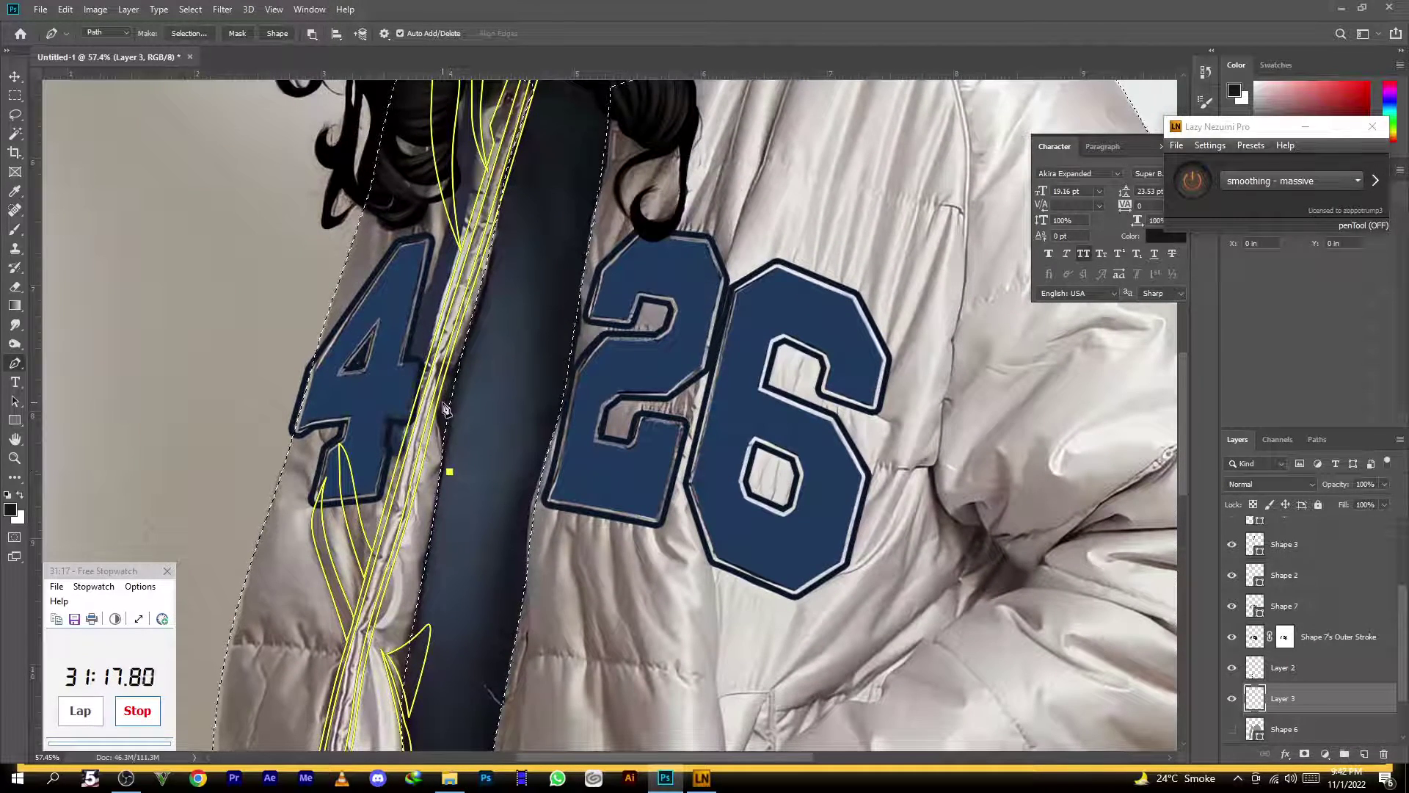
{"action": "left_click_drag", "start_coordinate": [484, 301], "coordinate": [455, 498]}
{"action": "left_click", "coordinate": [449, 471]}
{"action": "left_click", "coordinate": [526, 356], "text": "ctrl"}
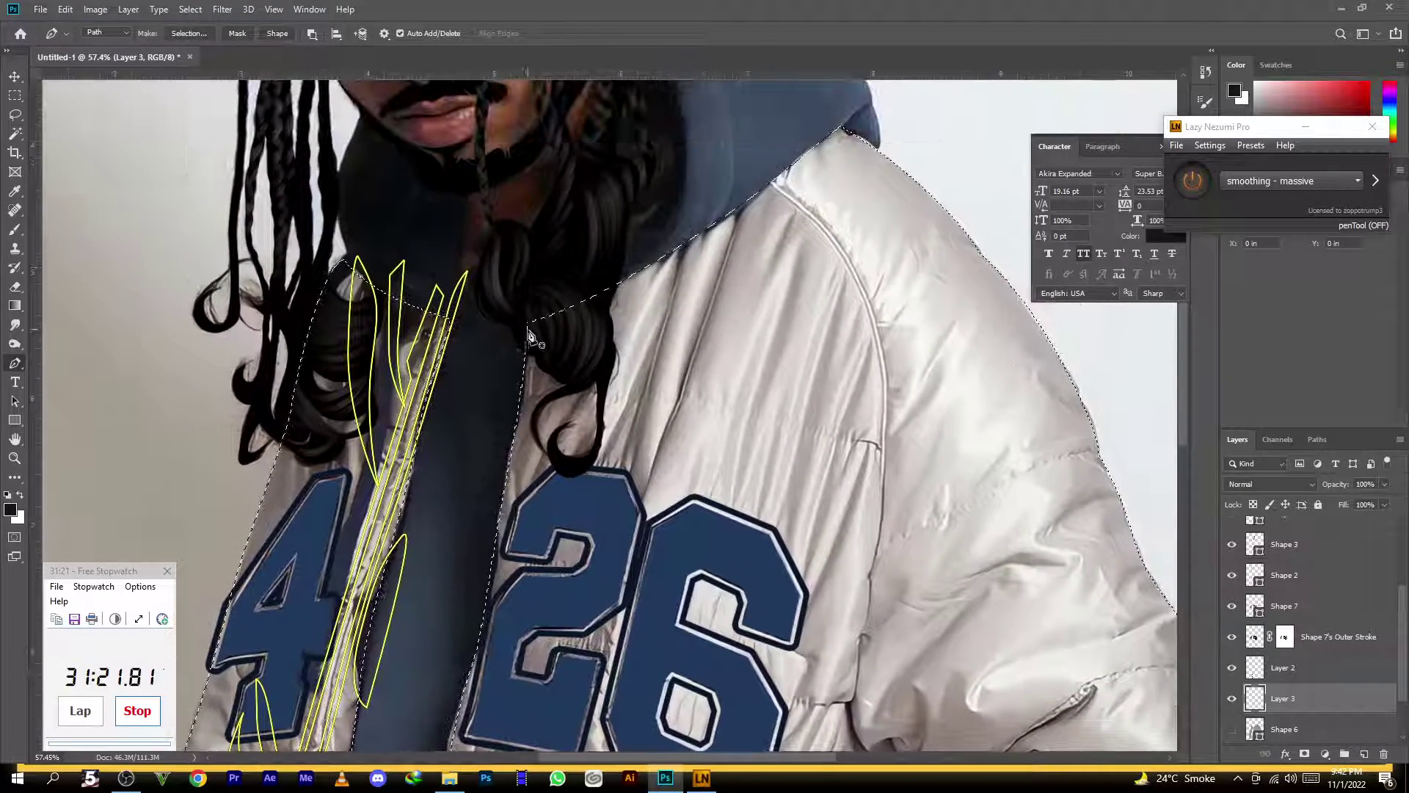
Trace a long closed shadow shape along the buttoned front edge from the collar down past the hem and back
{"action": "left_click_drag", "start_coordinate": [562, 287], "coordinate": [540, 267]}
{"action": "scroll", "coordinate": [542, 269], "scroll_direction": "down", "scroll_amount": 2}
{"action": "left_click", "coordinate": [553, 289]}
{"action": "left_click_drag", "start_coordinate": [519, 490], "coordinate": [504, 563]}
{"action": "left_click_drag", "start_coordinate": [505, 564], "coordinate": [554, 284]}
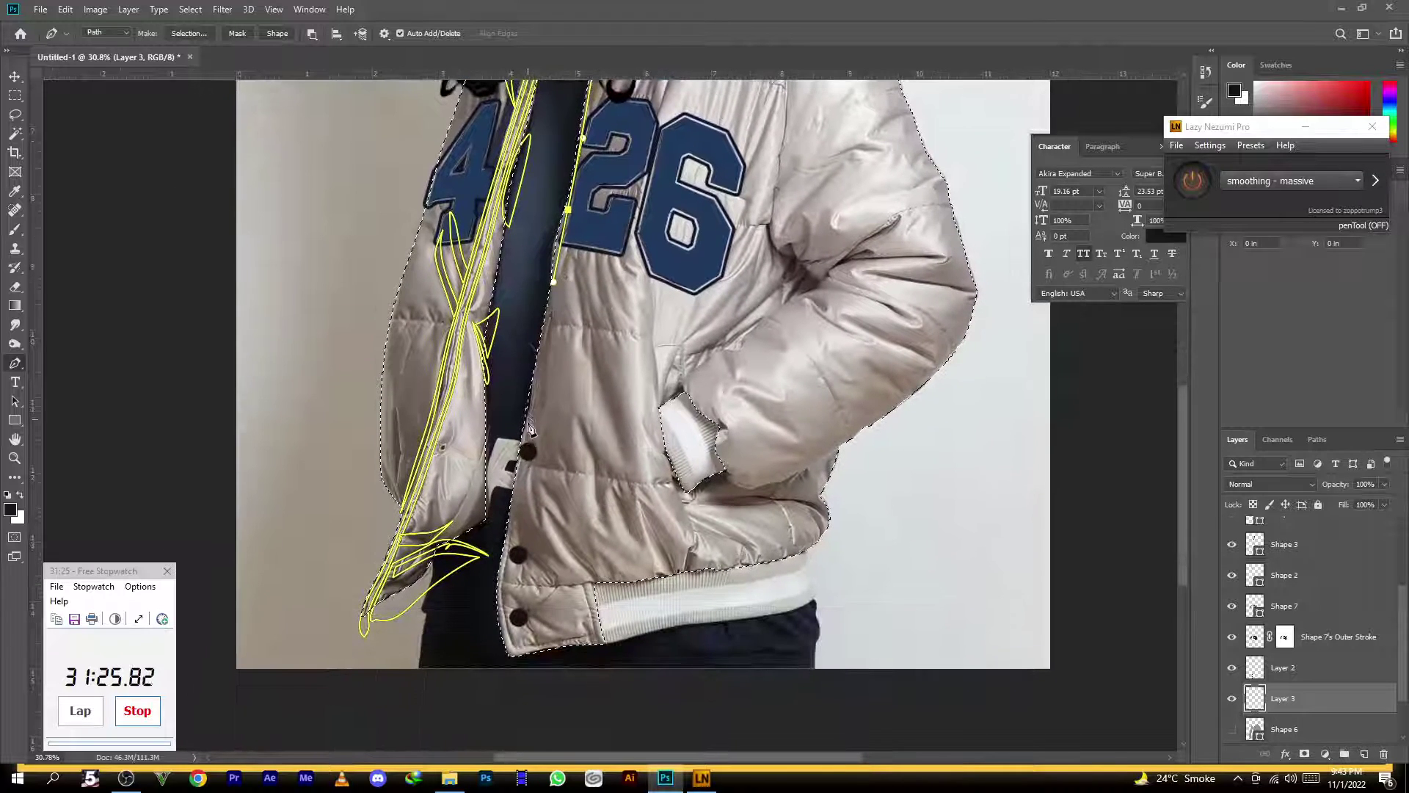
{"action": "left_click_drag", "start_coordinate": [516, 492], "coordinate": [511, 531]}
{"action": "left_click", "coordinate": [514, 661]}
{"action": "left_click", "coordinate": [533, 720]}
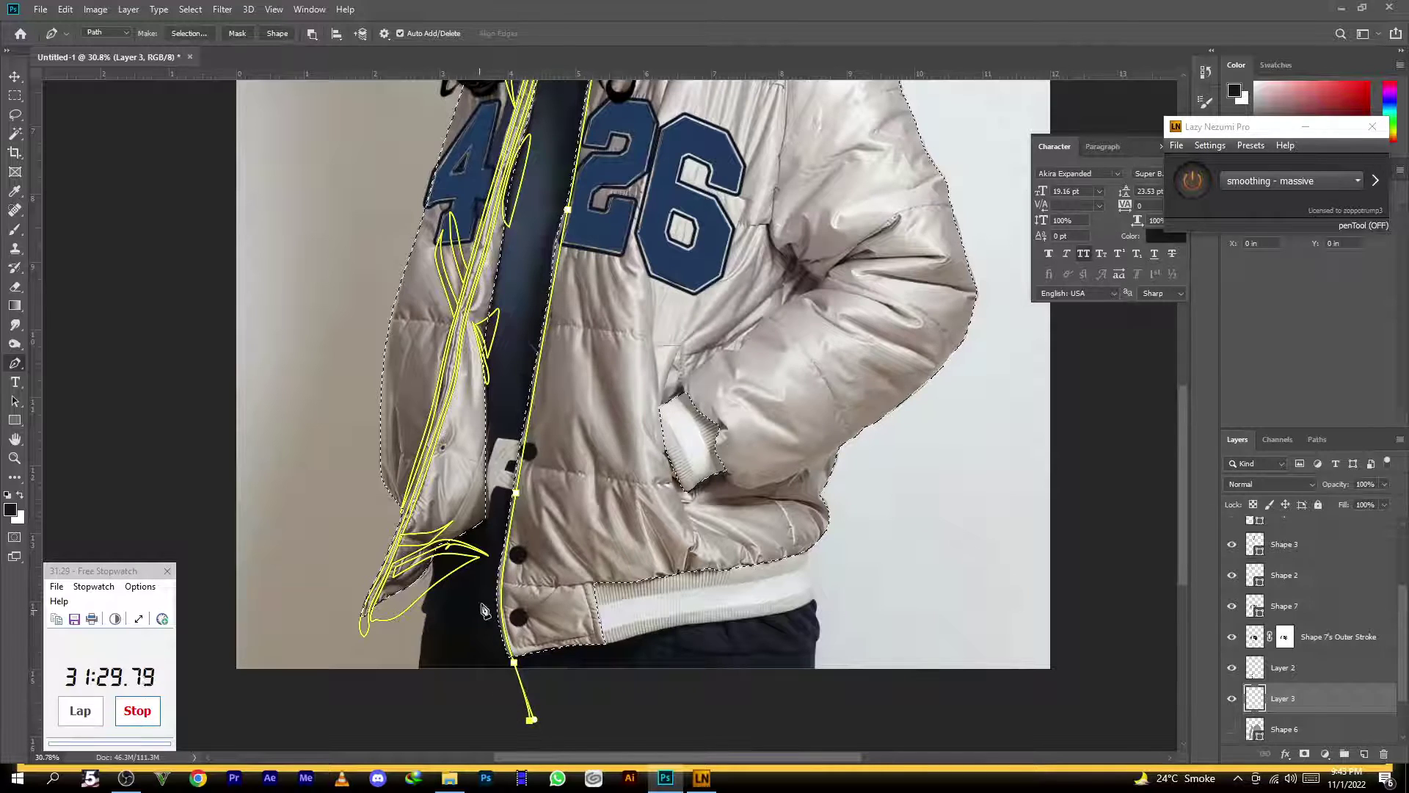
{"action": "left_click_drag", "start_coordinate": [510, 406], "coordinate": [445, 608]}
{"action": "left_click", "coordinate": [536, 217]}
{"action": "left_click", "coordinate": [536, 217]}
Start a path with chest creases between the number 2 and the hood, then follow the sleeve seam down to the armpit
{"action": "left_click_drag", "start_coordinate": [574, 309], "coordinate": [571, 323]}
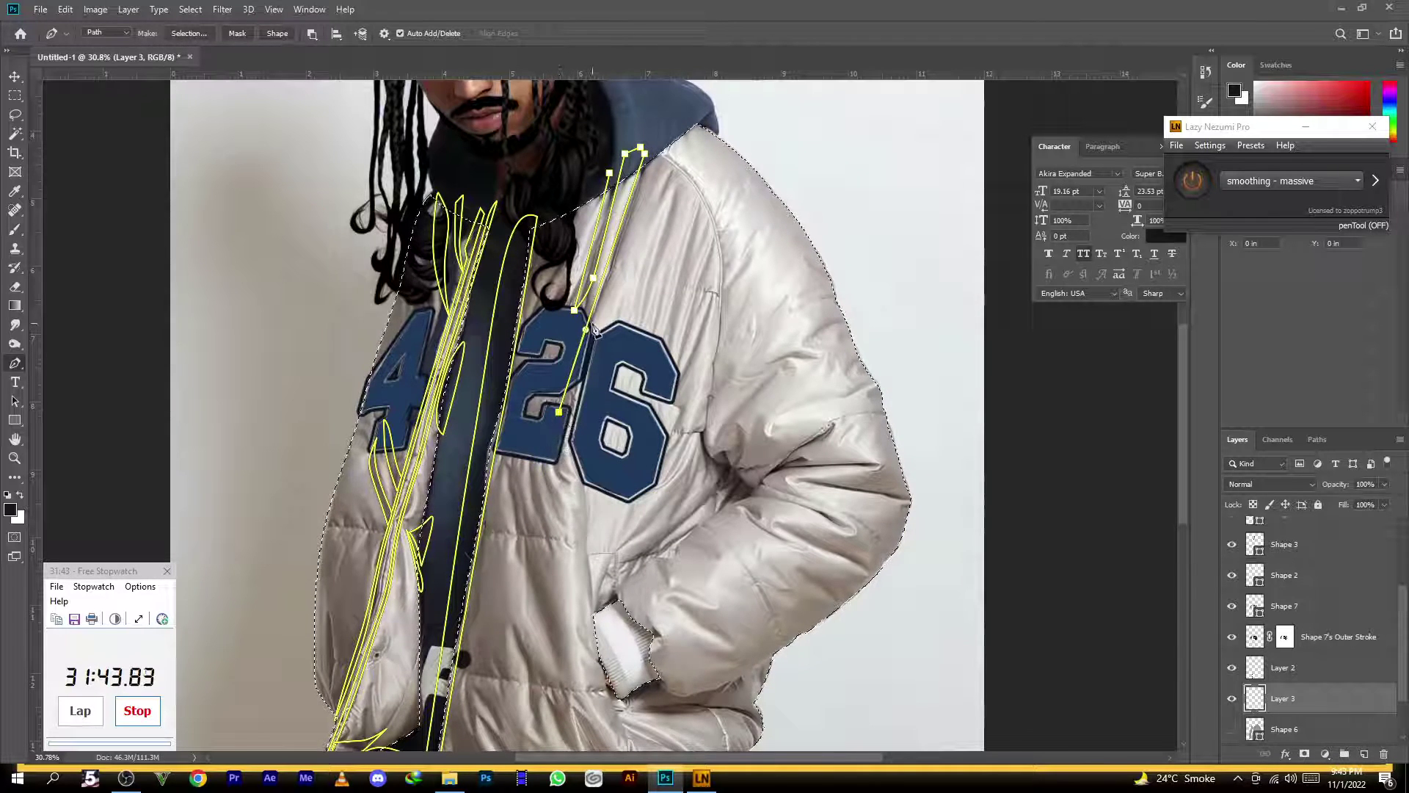
{"action": "left_click", "coordinate": [651, 147]}
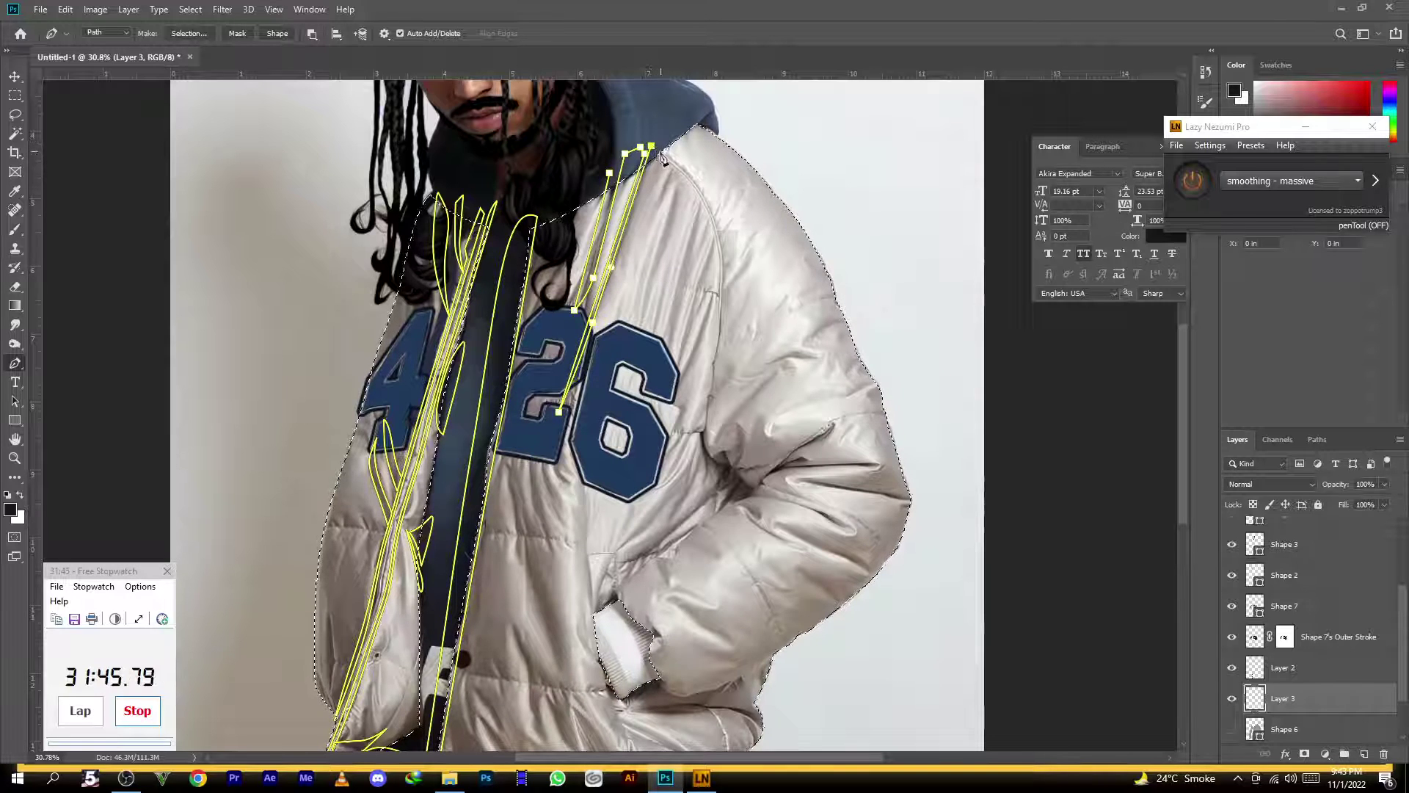
{"action": "left_click_drag", "start_coordinate": [701, 434], "coordinate": [684, 522]}
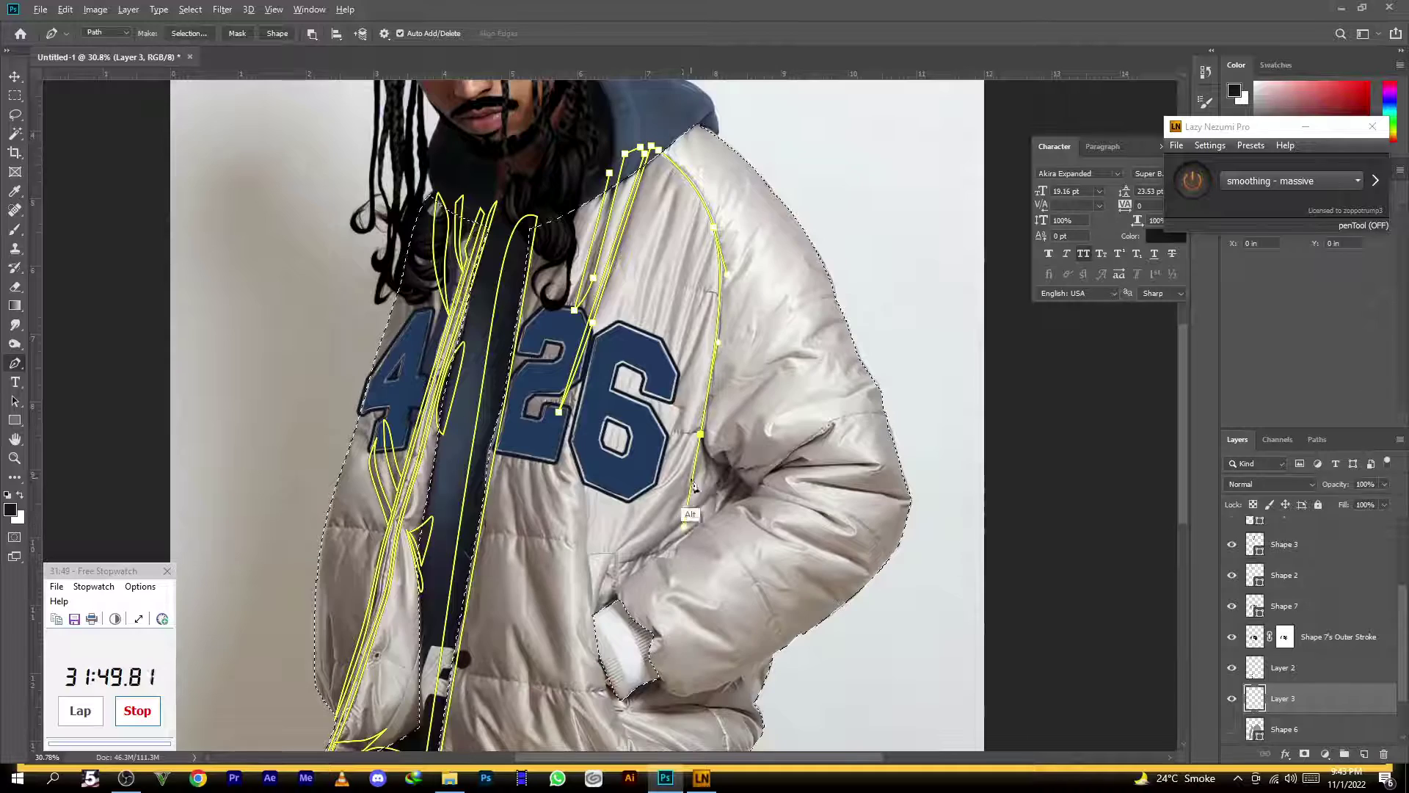
{"action": "left_click", "coordinate": [701, 433], "text": "alt"}
{"action": "left_click_drag", "start_coordinate": [709, 463], "coordinate": [745, 489]}
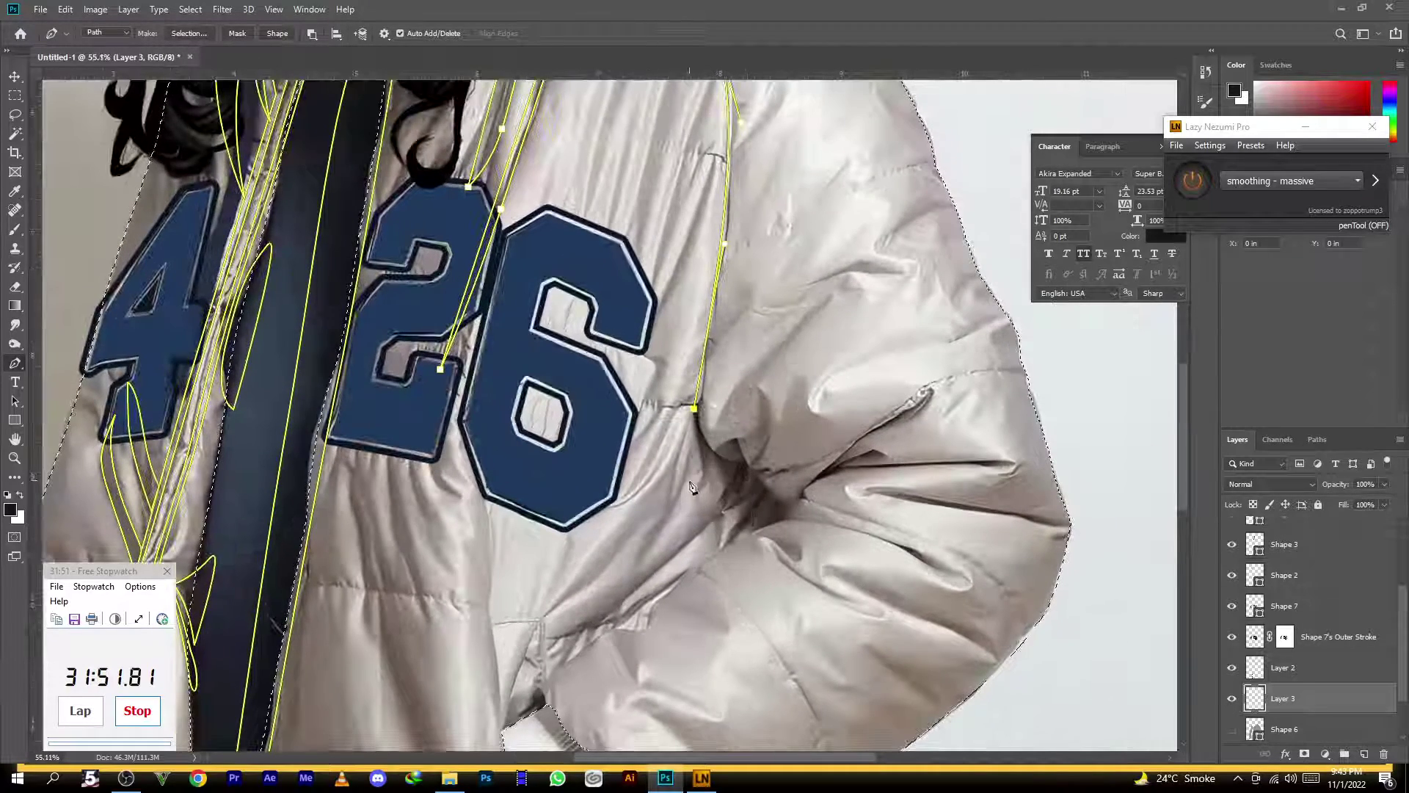
Continue the path around the armpit curve and down the crease toward the jacket pocket
{"action": "left_click_drag", "start_coordinate": [699, 446], "coordinate": [705, 479]}
{"action": "left_click", "coordinate": [697, 500]}
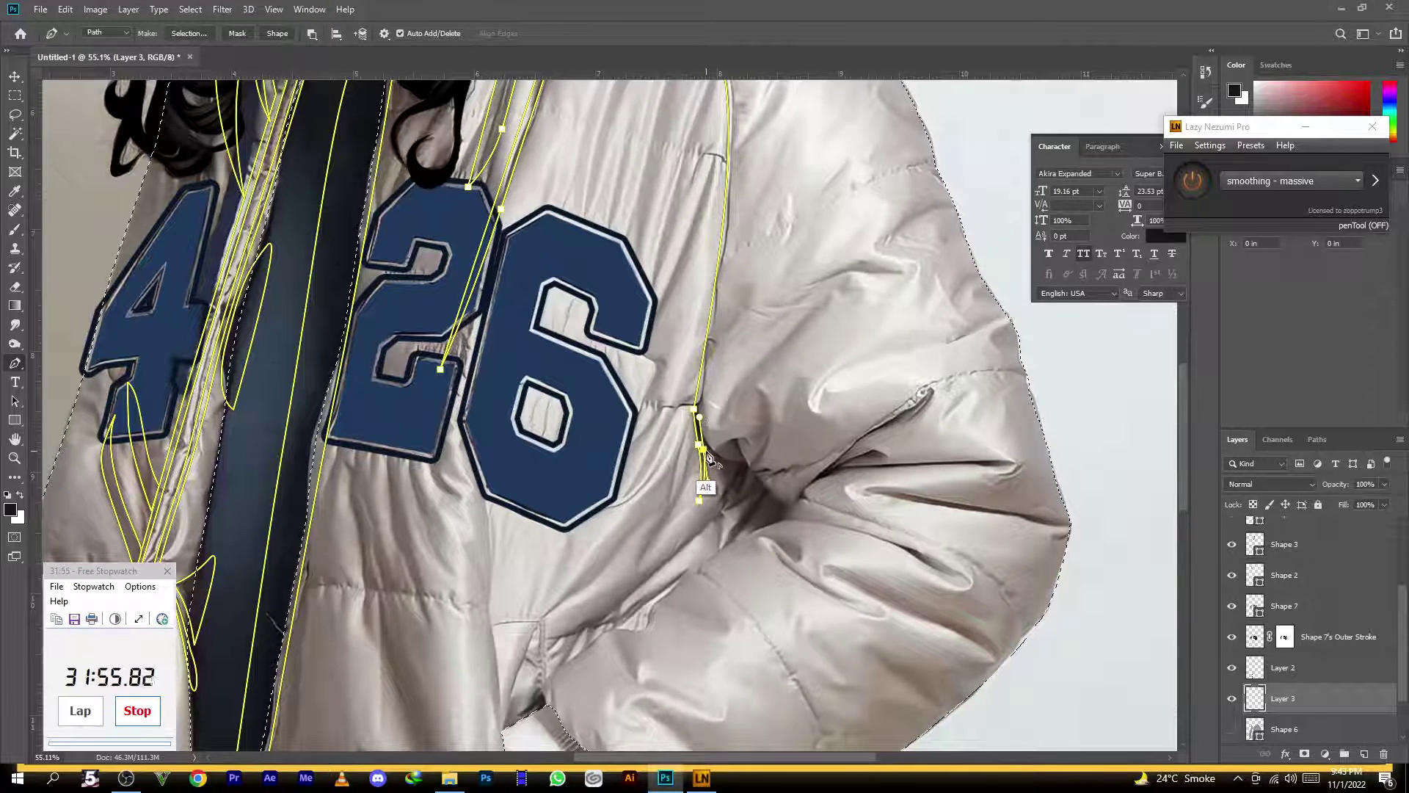
{"action": "left_click_drag", "start_coordinate": [738, 469], "coordinate": [770, 477]}
{"action": "left_click", "coordinate": [738, 468], "text": "alt"}
{"action": "left_click_drag", "start_coordinate": [676, 549], "coordinate": [611, 609]}
{"action": "left_click", "coordinate": [554, 639]}
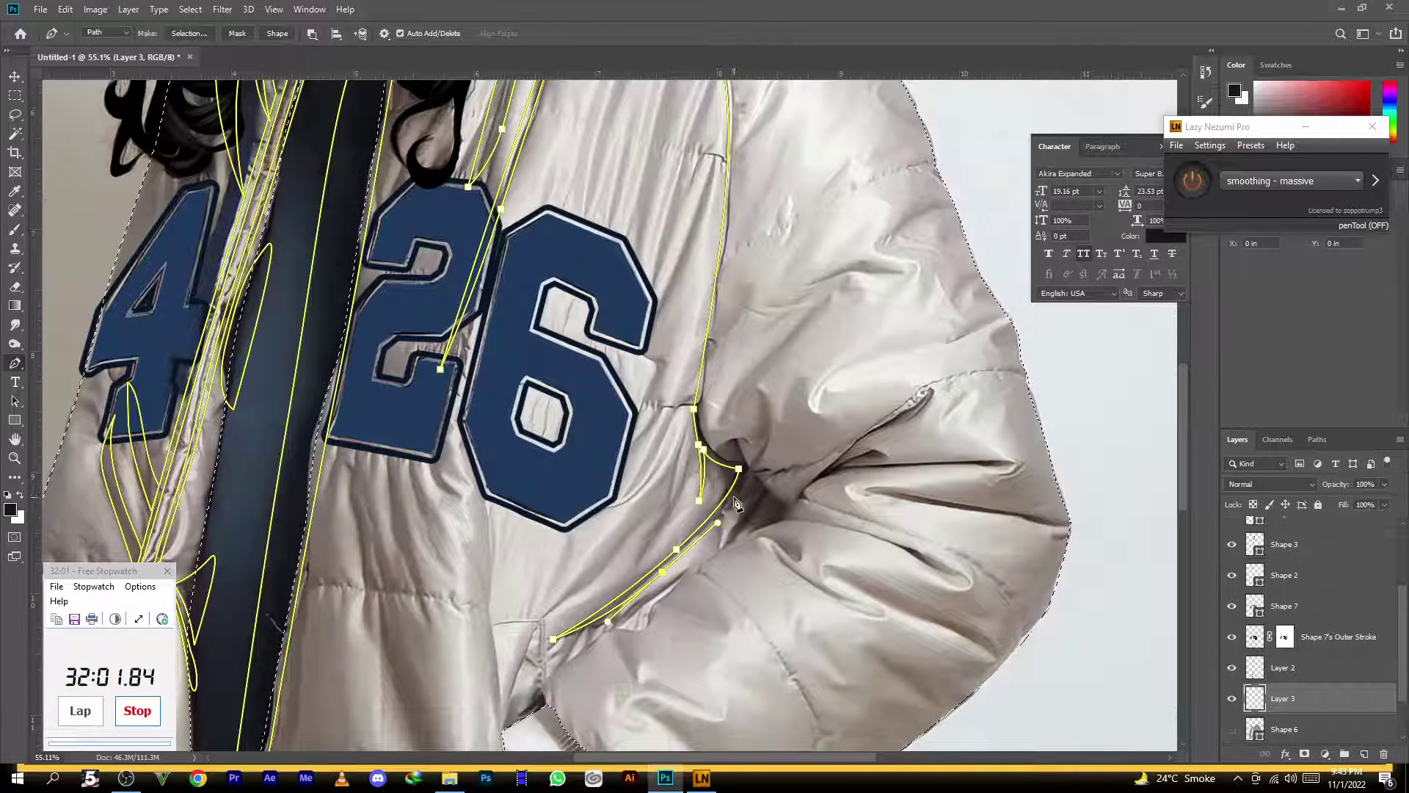
Outline the deep folds between the armpit and the bent sleeve, bringing the path back toward the sleeve seam
{"action": "left_click_drag", "start_coordinate": [728, 530], "coordinate": [709, 561]}
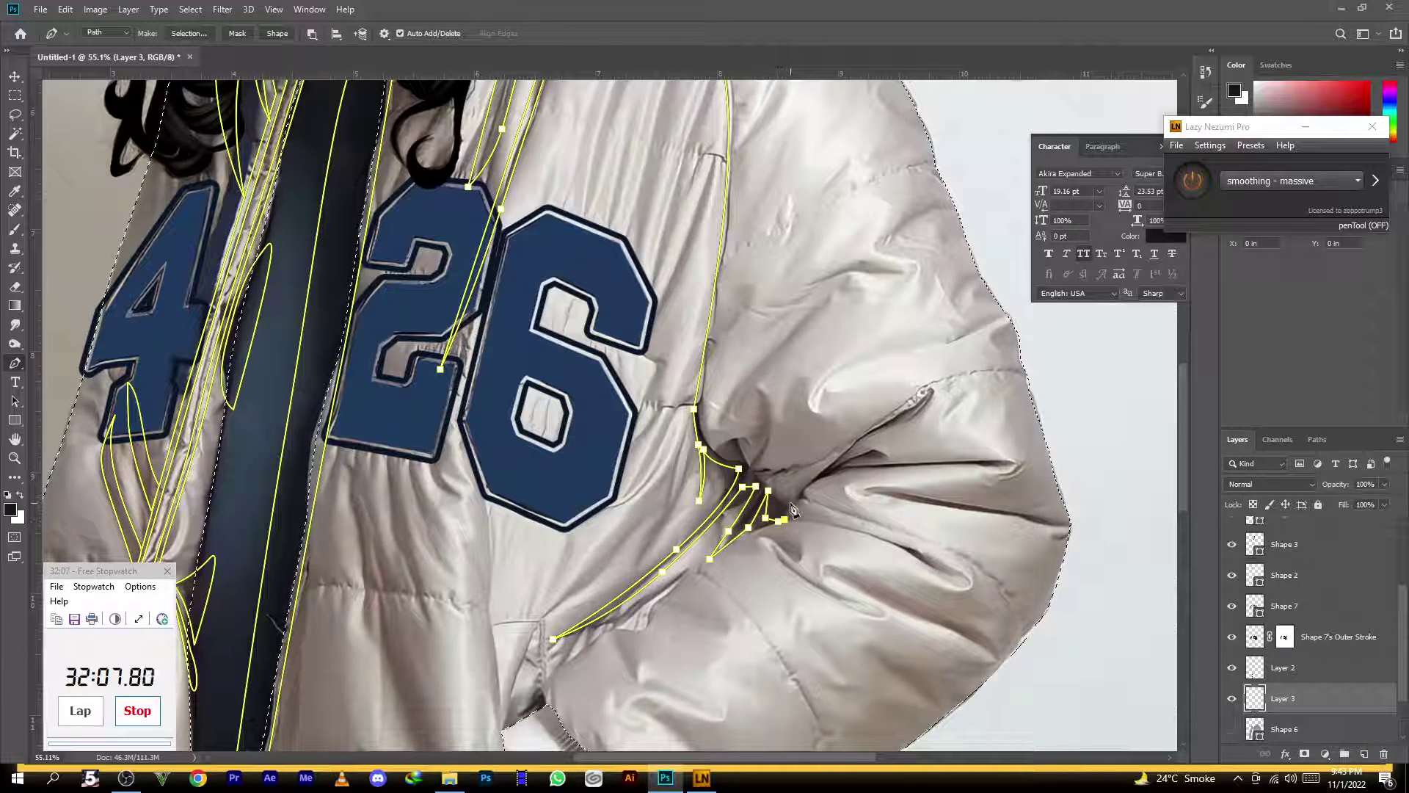
{"action": "left_click_drag", "start_coordinate": [742, 437], "coordinate": [741, 397]}
{"action": "left_click", "coordinate": [741, 437], "text": "alt"}
{"action": "left_click", "coordinate": [725, 445]}
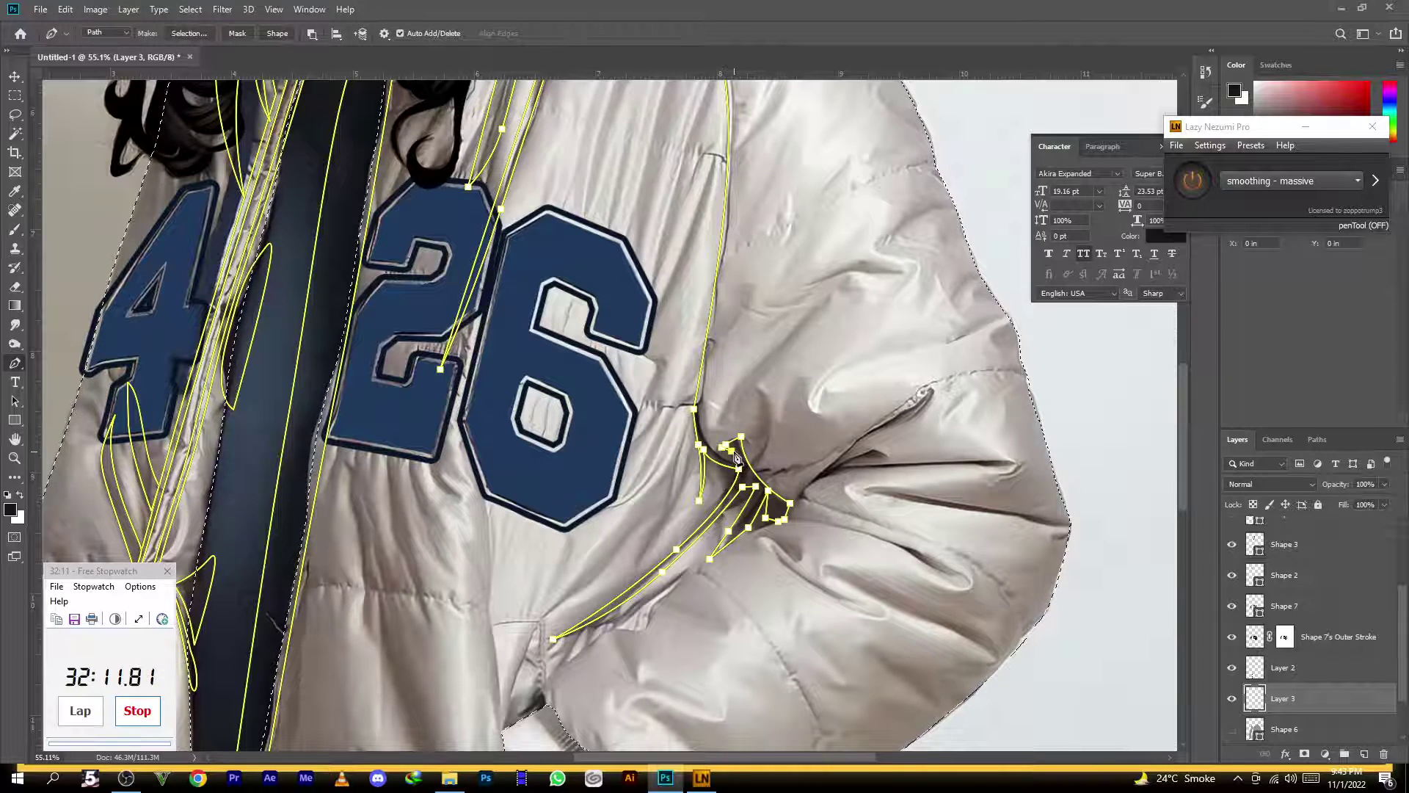
Trace the path back up the sleeve seam over the shoulder and close it at the chest creases by the hood
{"action": "left_click_drag", "start_coordinate": [697, 410], "coordinate": [647, 584]}
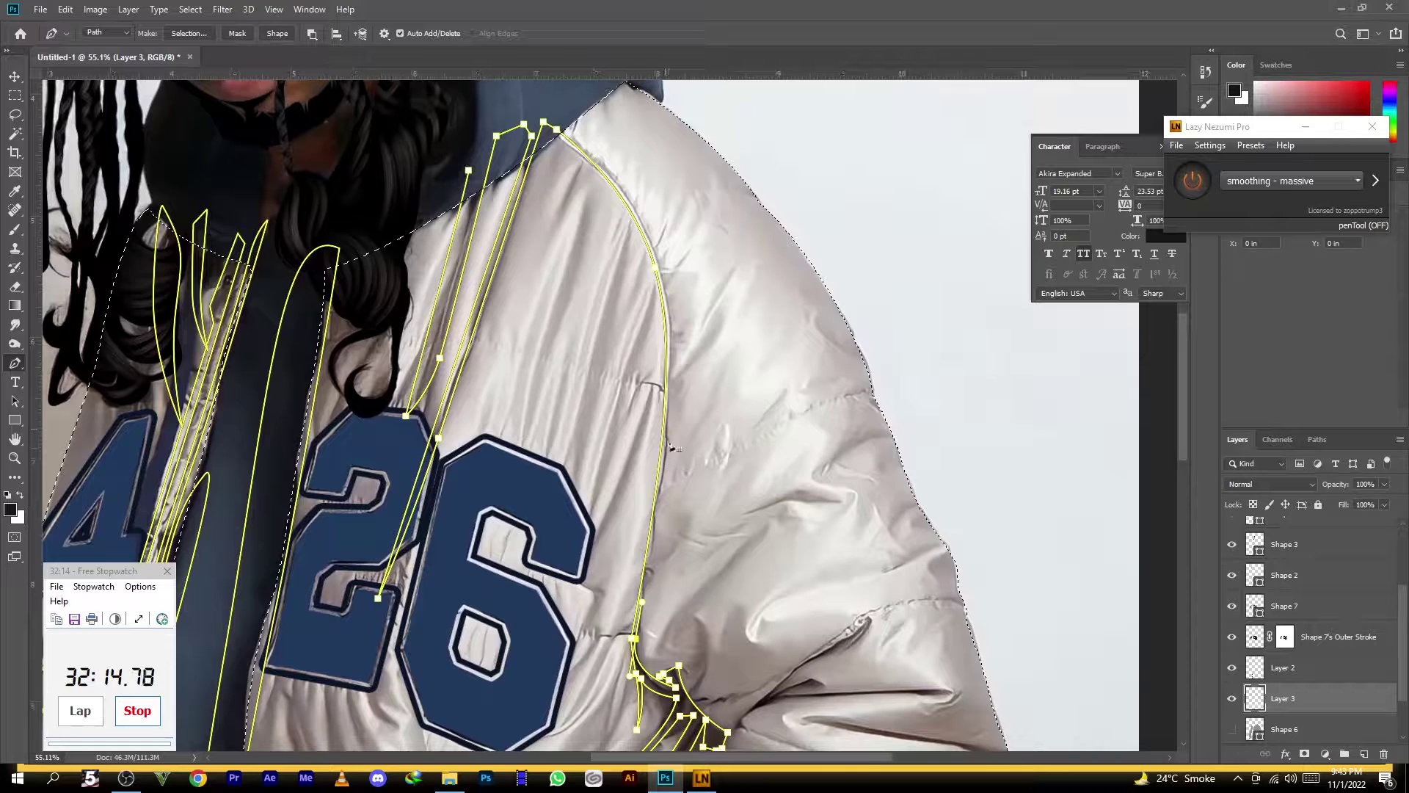
{"action": "left_click", "coordinate": [676, 334]}
{"action": "left_click_drag", "start_coordinate": [552, 119], "coordinate": [424, 406]}
{"action": "scroll", "coordinate": [424, 406], "scroll_direction": "down", "scroll_amount": 5}
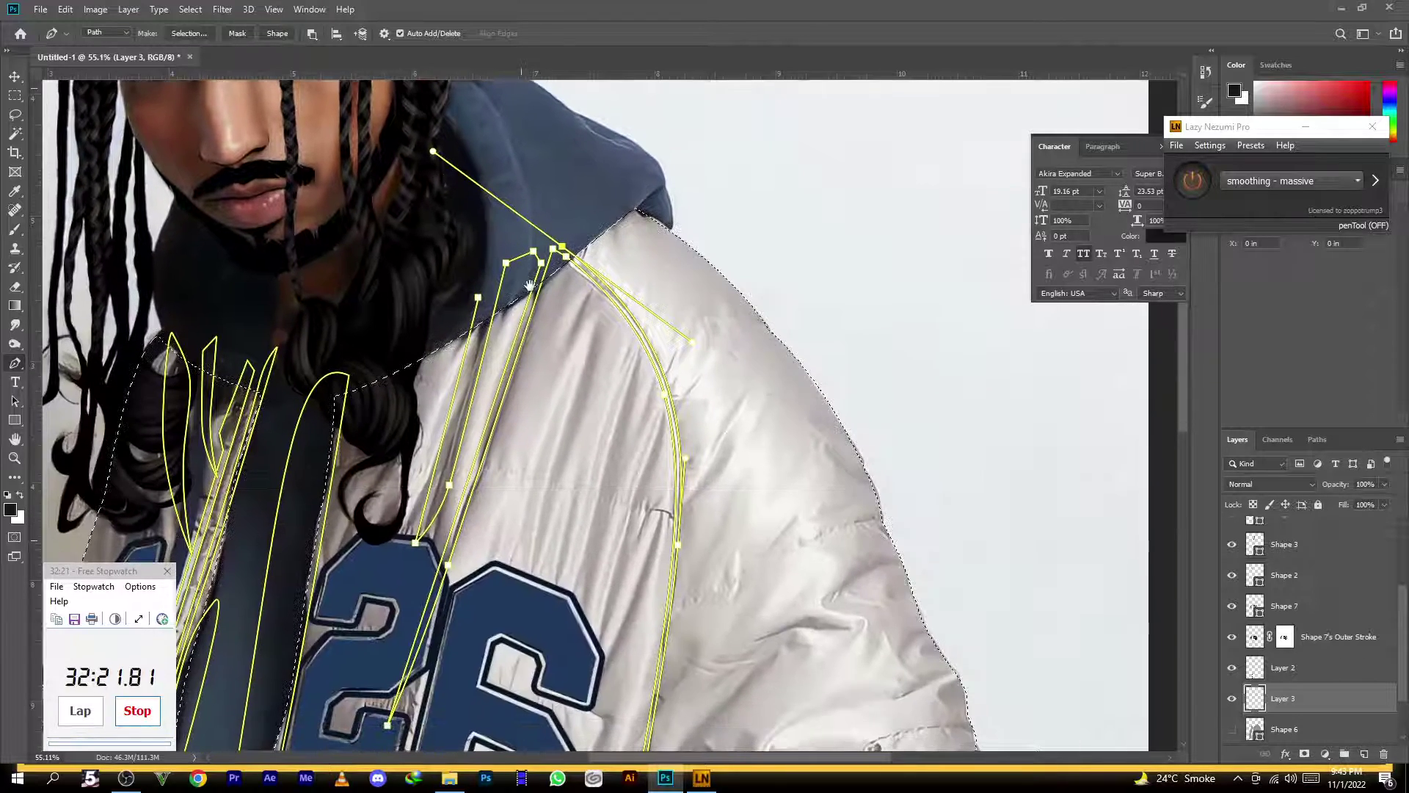
{"action": "left_click", "coordinate": [477, 296]}
{"action": "left_click", "coordinate": [554, 196], "text": "ctrl"}
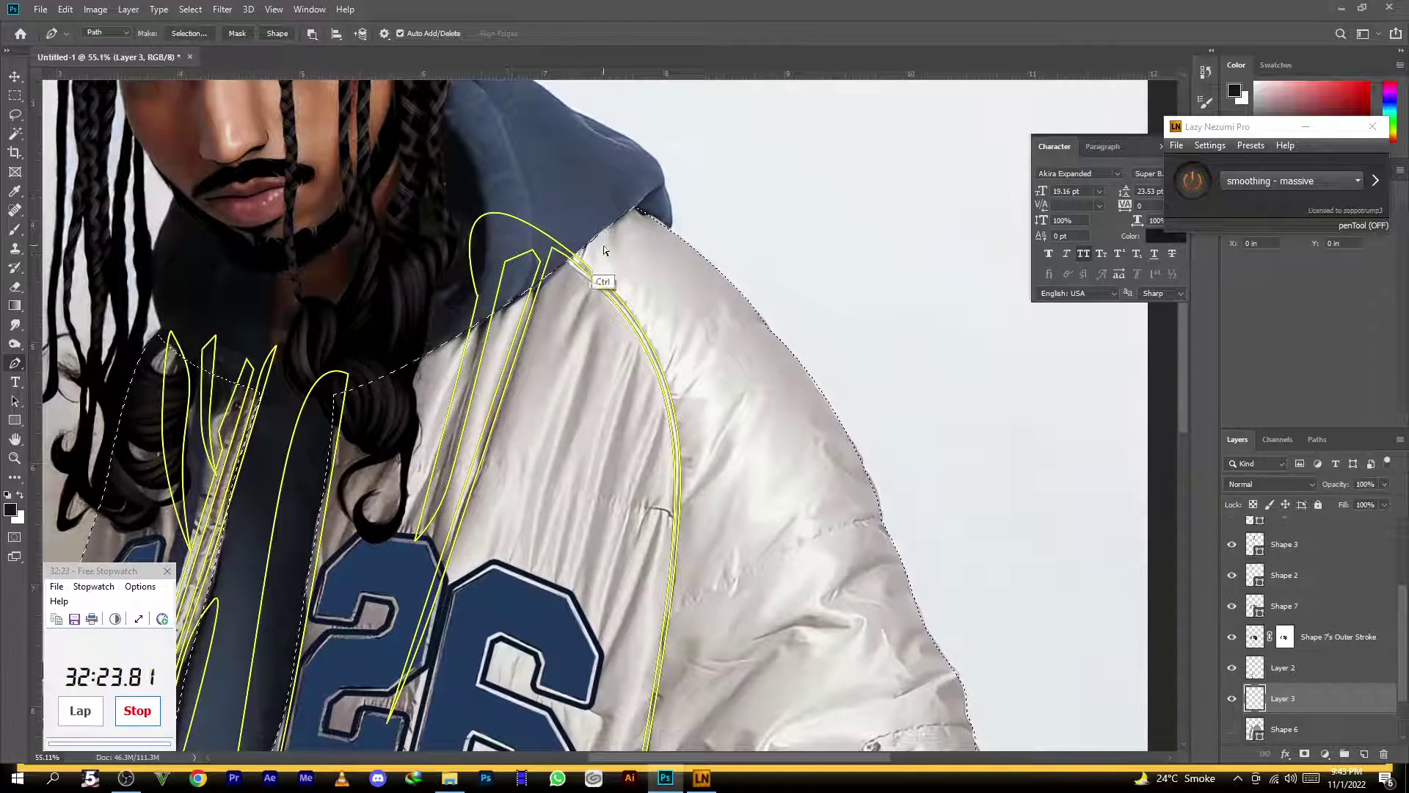
Outline a long narrow fold running down from the number 2 and a thinner one beside the jacket's front edge
{"action": "left_click_drag", "start_coordinate": [590, 241], "coordinate": [548, 233]}
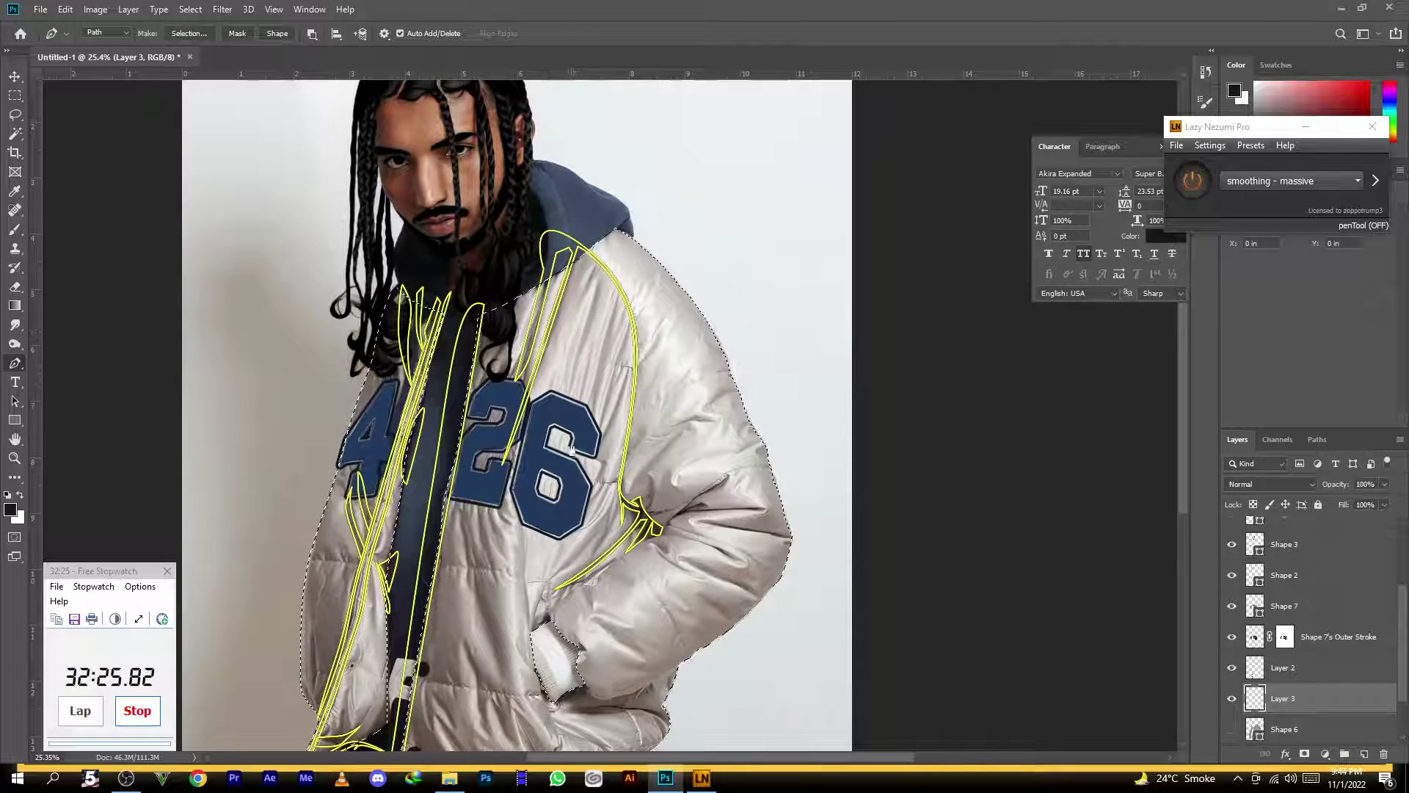
{"action": "left_click_drag", "start_coordinate": [572, 463], "coordinate": [586, 284]}
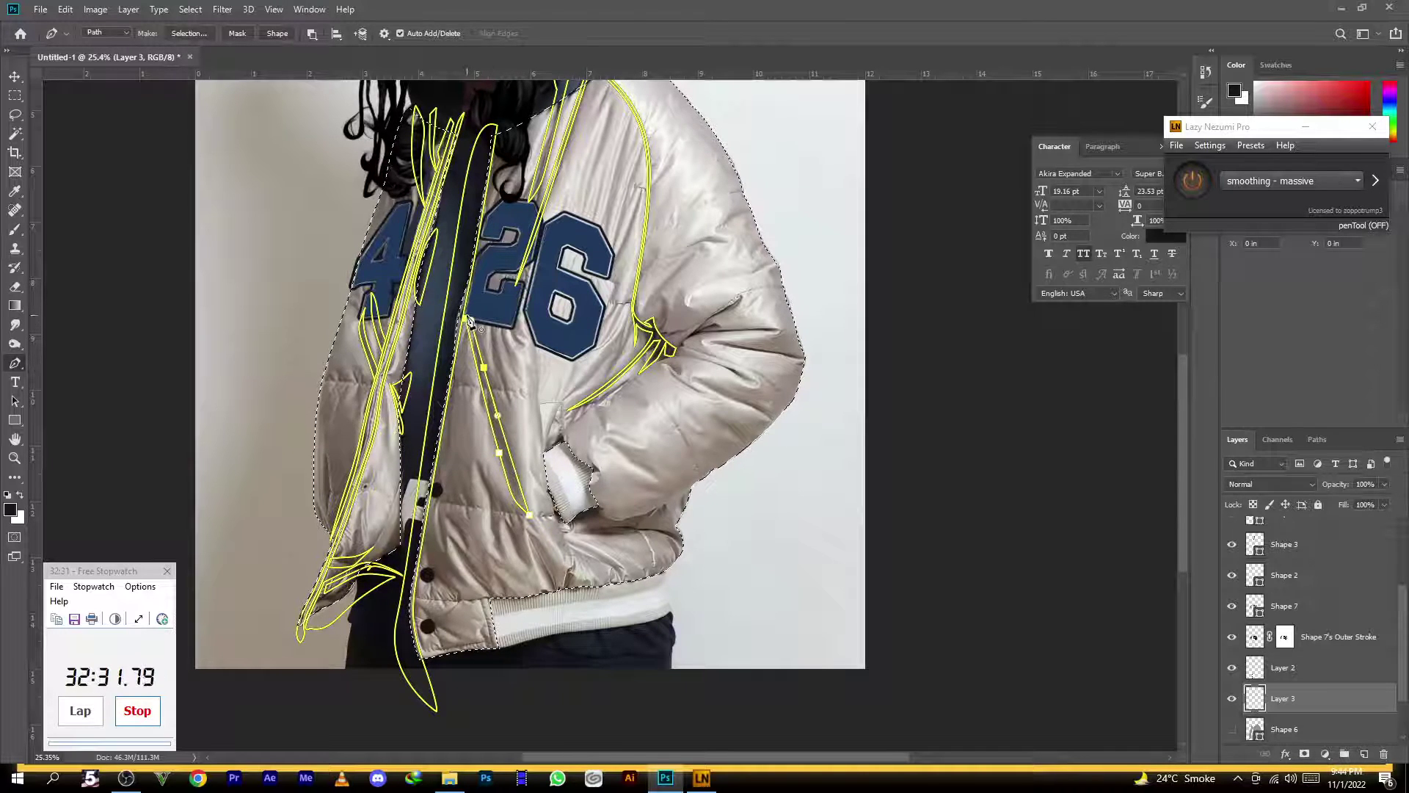
{"action": "left_click", "coordinate": [452, 390]}
{"action": "left_click", "coordinate": [454, 503]}
{"action": "left_click", "coordinate": [464, 556]}
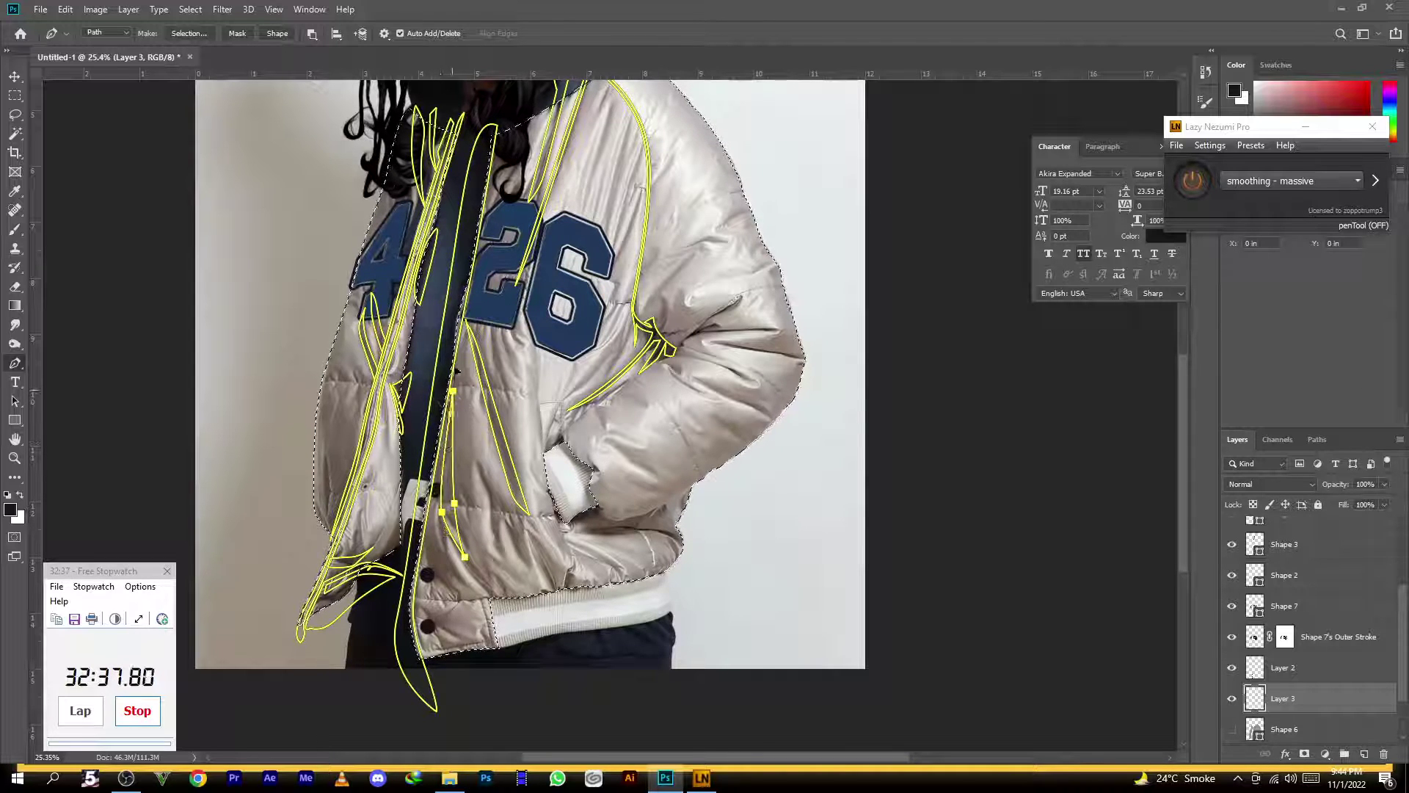
{"action": "left_click_drag", "start_coordinate": [452, 391], "coordinate": [444, 422]}
Outline the curved fold beside the lower front buttons, ending just above the hem, and finish that path
{"action": "left_click", "coordinate": [433, 510]}
{"action": "left_click", "coordinate": [446, 552]}
{"action": "left_click", "coordinate": [468, 590]}
{"action": "left_click_drag", "start_coordinate": [436, 568], "coordinate": [427, 551]}
{"action": "left_click", "coordinate": [436, 568], "text": "alt"}
{"action": "left_click", "coordinate": [457, 593]}
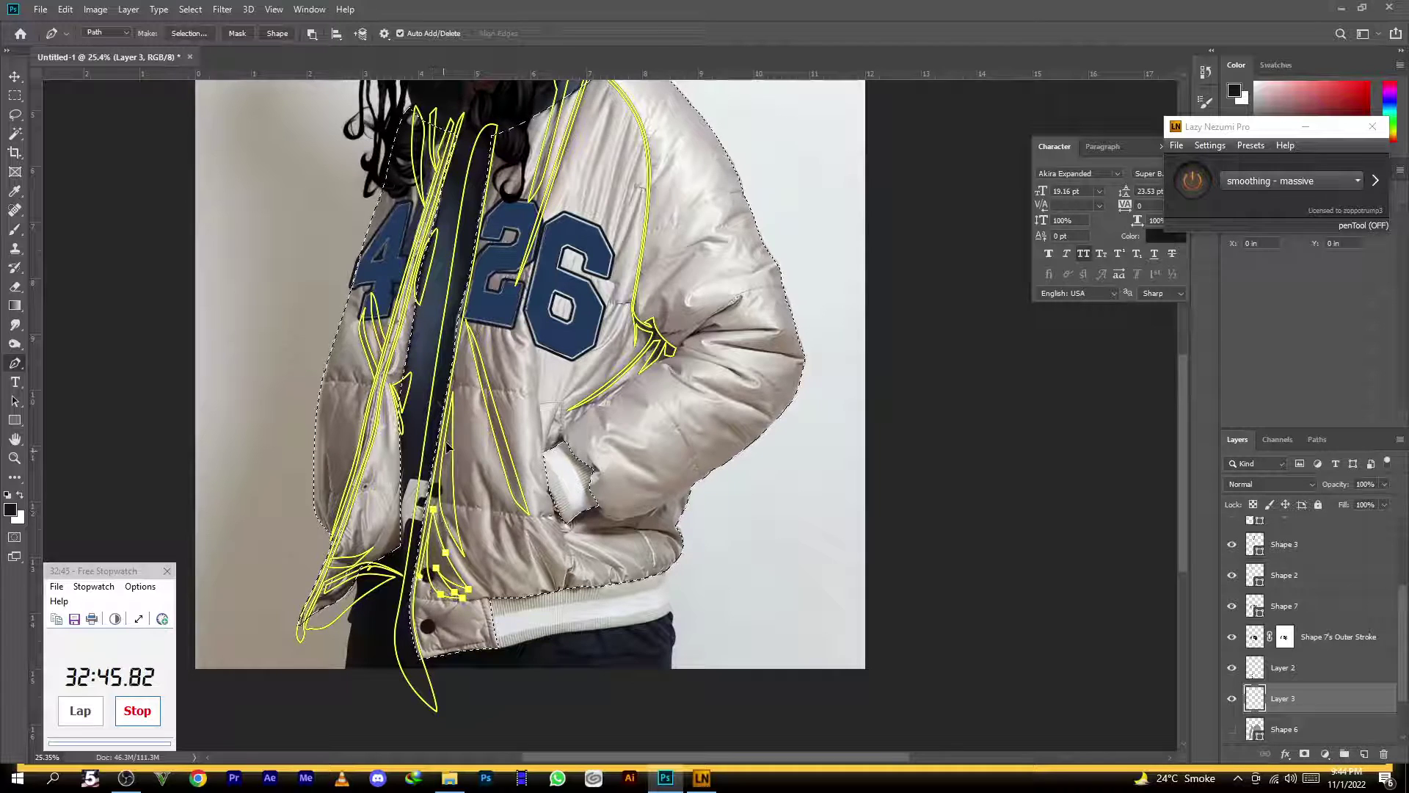
{"action": "left_click", "coordinate": [493, 530], "text": "ctrl"}
Trace two short diagonal folds on the lower front panel, running down to the ribbed hem
{"action": "left_click_drag", "start_coordinate": [493, 530], "coordinate": [479, 398]}
{"action": "left_click", "coordinate": [448, 427]}
{"action": "left_click", "coordinate": [460, 444]}
{"action": "left_click", "coordinate": [467, 455]}
{"action": "left_click", "coordinate": [476, 467]}
{"action": "left_click", "coordinate": [498, 480]}
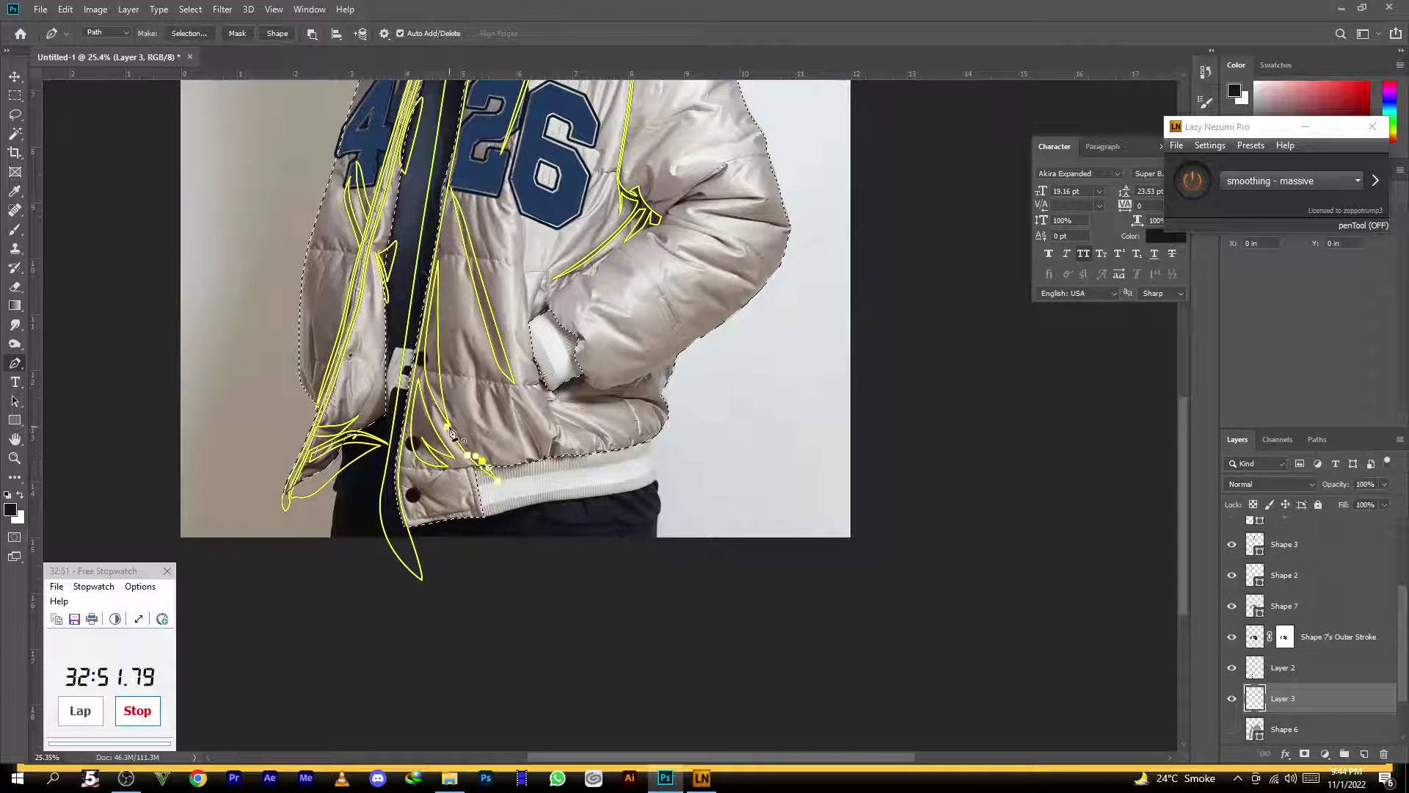
{"action": "left_click", "coordinate": [467, 432]}
{"action": "left_click_drag", "start_coordinate": [501, 471], "coordinate": [507, 479]}
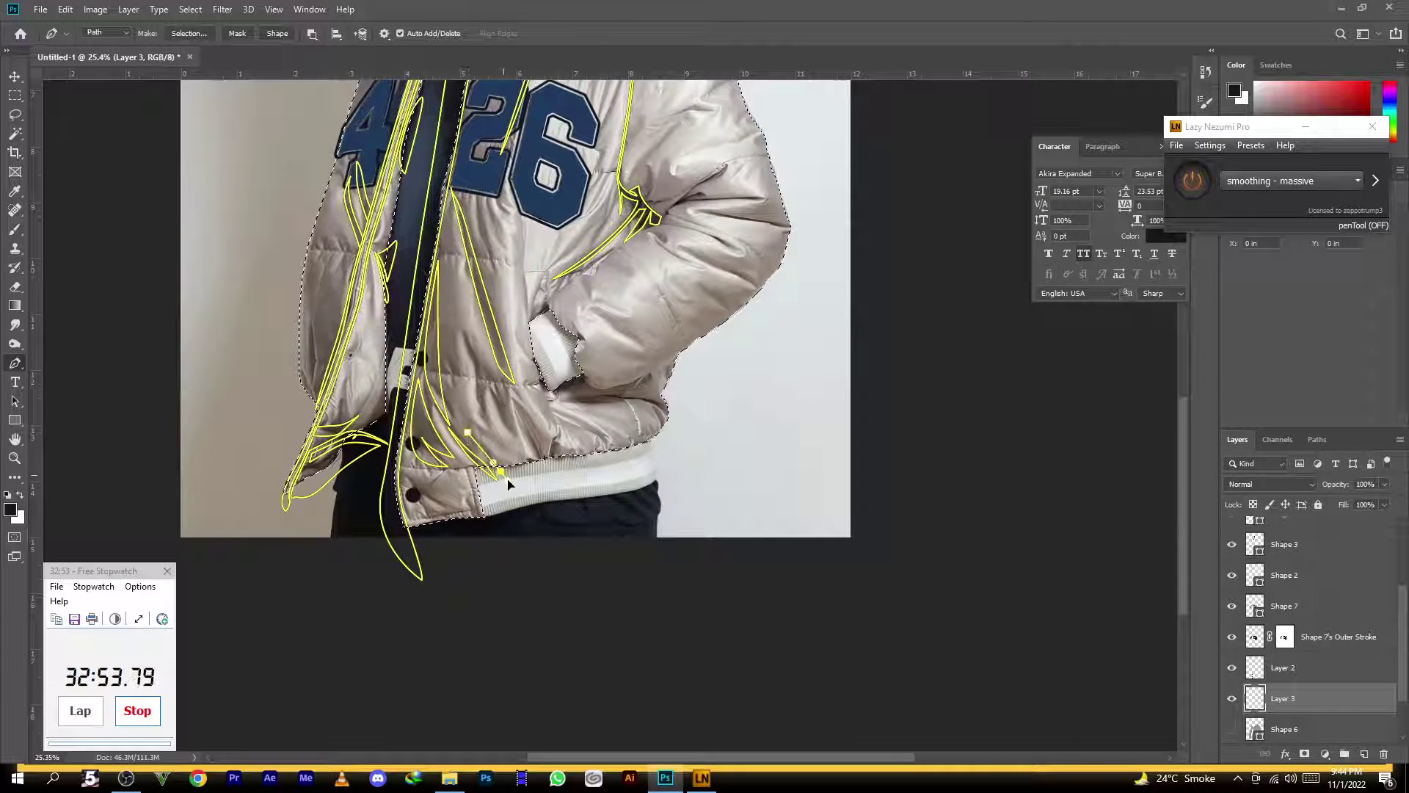
{"action": "left_click", "coordinate": [476, 382], "text": "ctrl"}
Trace two pointed folds across the horizontal quilting seam in the middle of the lower front panel
{"action": "left_click", "coordinate": [460, 331]}
{"action": "left_click", "coordinate": [501, 434]}
{"action": "left_click", "coordinate": [459, 304], "text": "ctrl"}
{"action": "left_click", "coordinate": [486, 371]}
{"action": "left_click_drag", "start_coordinate": [501, 414], "coordinate": [505, 401]}
{"action": "left_click", "coordinate": [520, 435]}
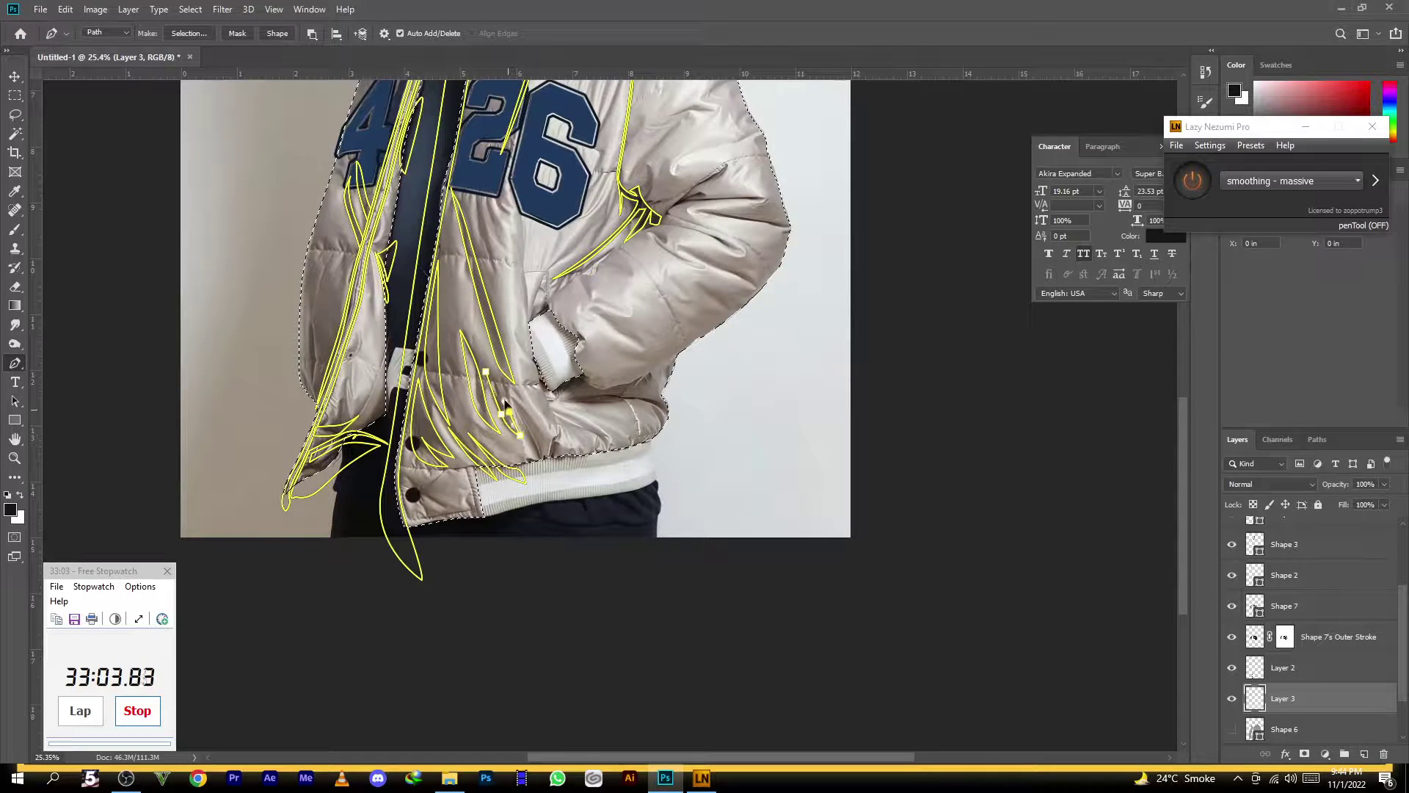
{"action": "left_click", "coordinate": [486, 371]}
{"action": "left_click", "coordinate": [471, 342], "text": "ctrl"}
Outline a fold running from below the pocket to the hem and a smaller one next to it
{"action": "left_click", "coordinate": [514, 403]}
{"action": "mouse_move", "coordinate": [538, 469]}
{"action": "left_mouse_down"}
{"action": "mouse_move", "coordinate": [542, 479]}
{"action": "mouse_move", "coordinate": [537, 442]}
{"action": "left_mouse_up"}
{"action": "left_click", "coordinate": [566, 479]}
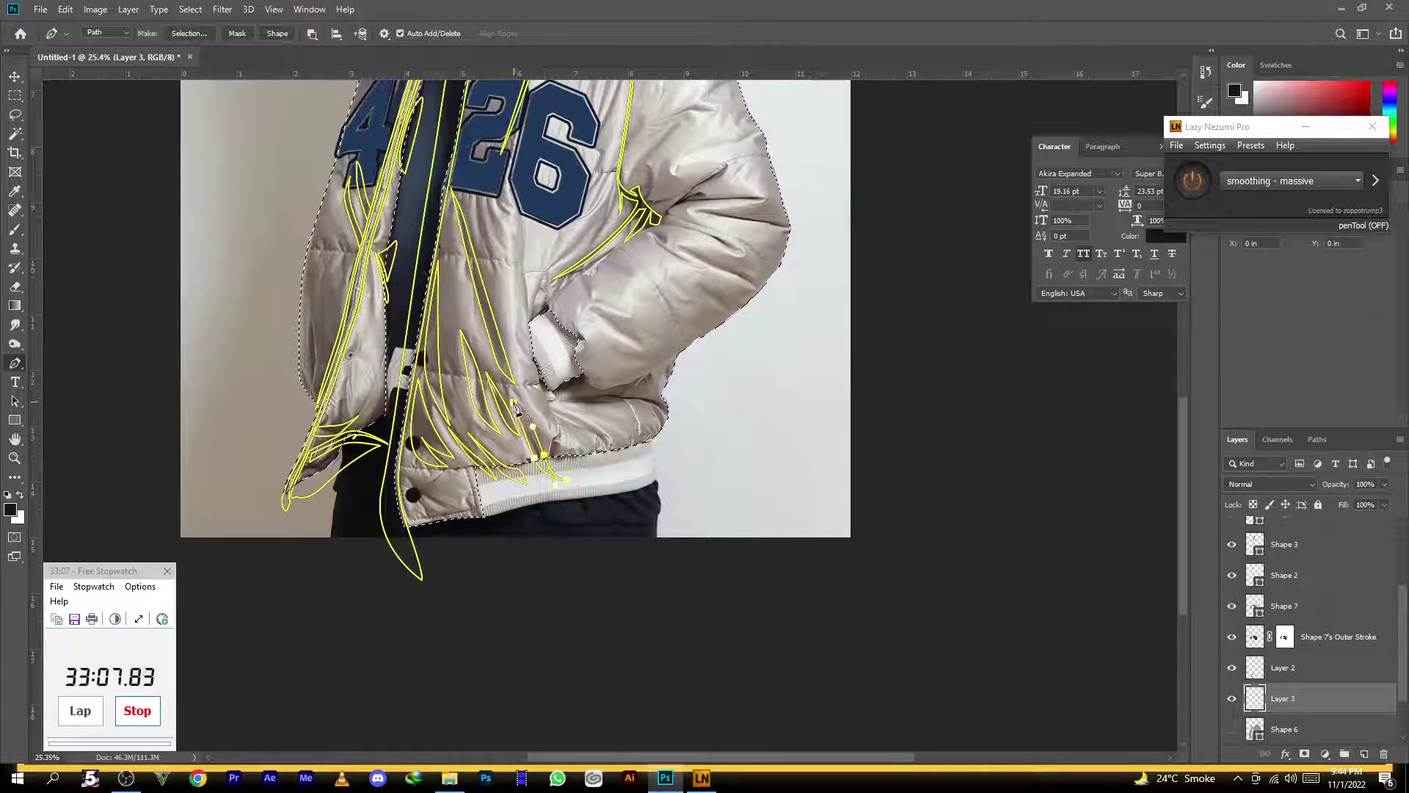
{"action": "left_click", "coordinate": [546, 430], "text": "ctrl"}
{"action": "left_click_drag", "start_coordinate": [570, 458], "coordinate": [583, 464]}
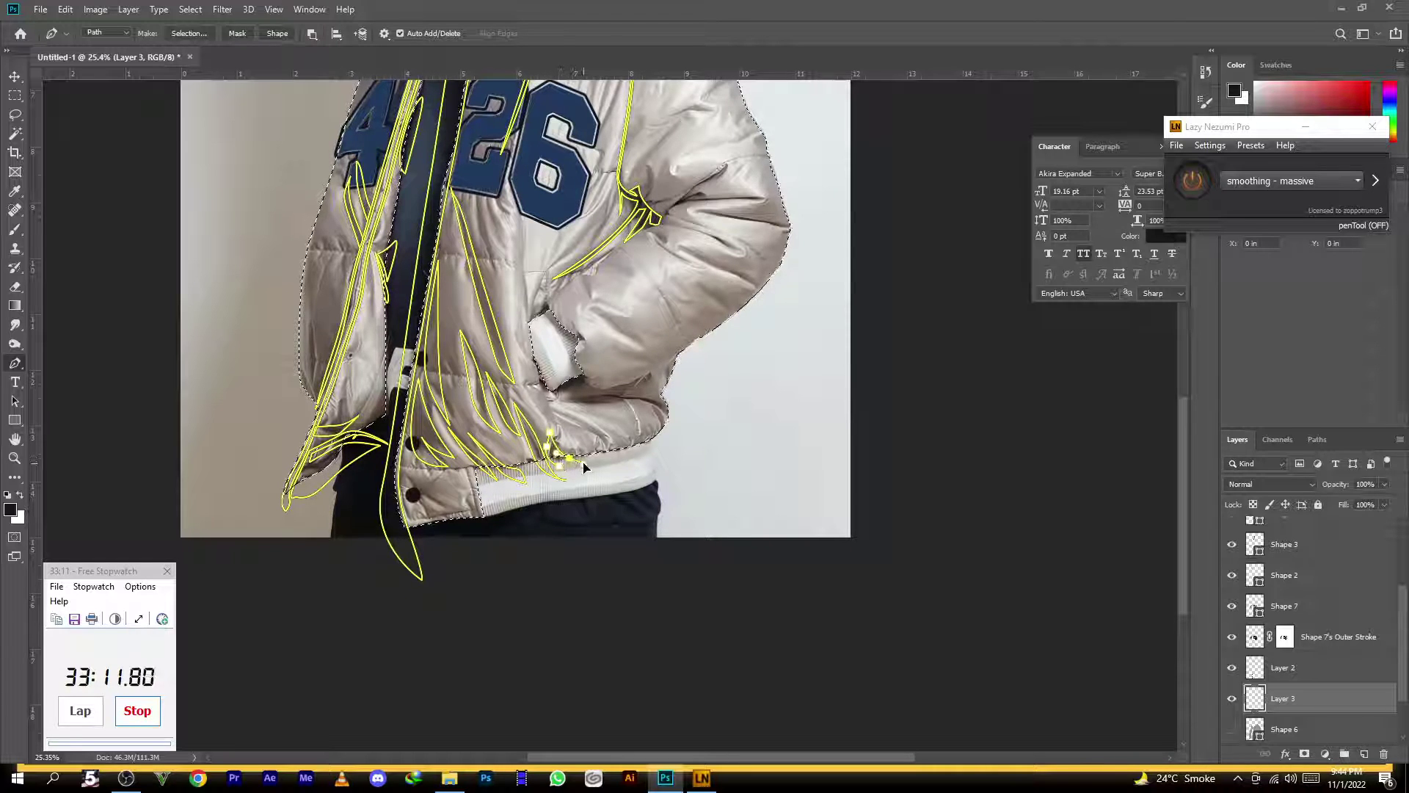
{"action": "left_click", "coordinate": [594, 483], "text": "ctrl"}
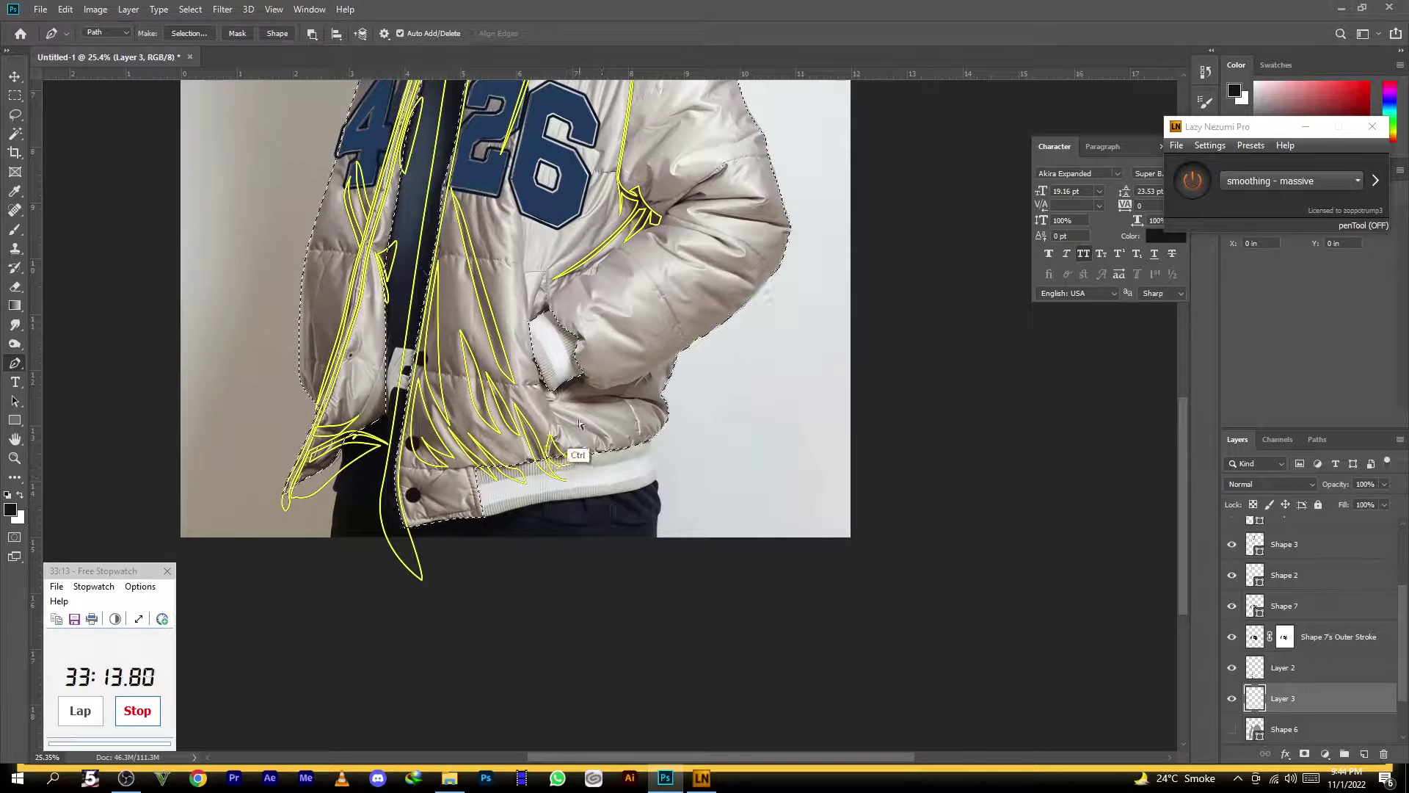
Outline the shadow from below the pocket around the jacket's lower side bulge down to the ribbed hem
{"action": "left_click", "coordinate": [561, 404]}
{"action": "left_click_drag", "start_coordinate": [652, 455], "coordinate": [604, 527]}
{"action": "left_click_drag", "start_coordinate": [562, 402], "coordinate": [440, 440]}
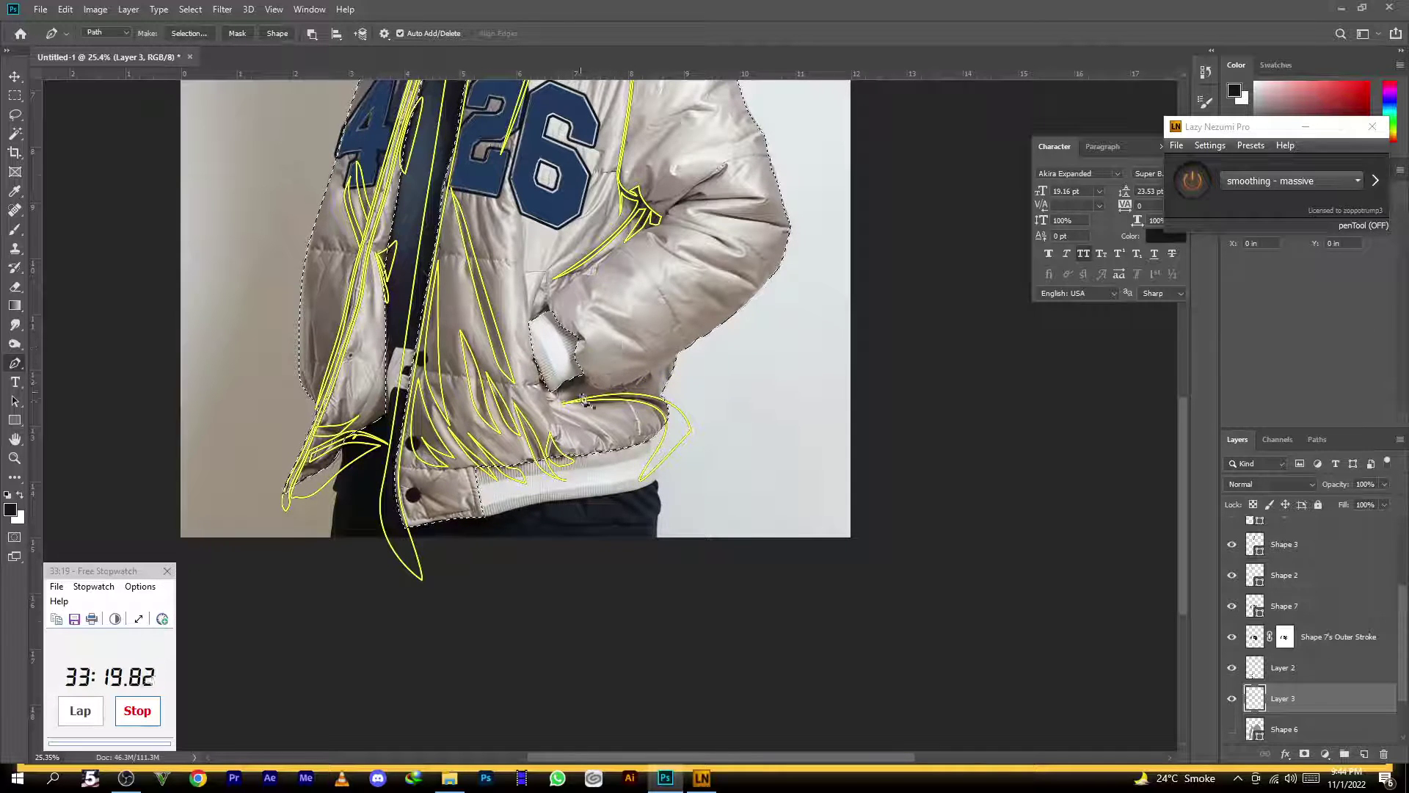
Trace the seam above the hem's button tab and the shadow shape along the tab's lower edge
{"action": "left_click", "coordinate": [399, 466]}
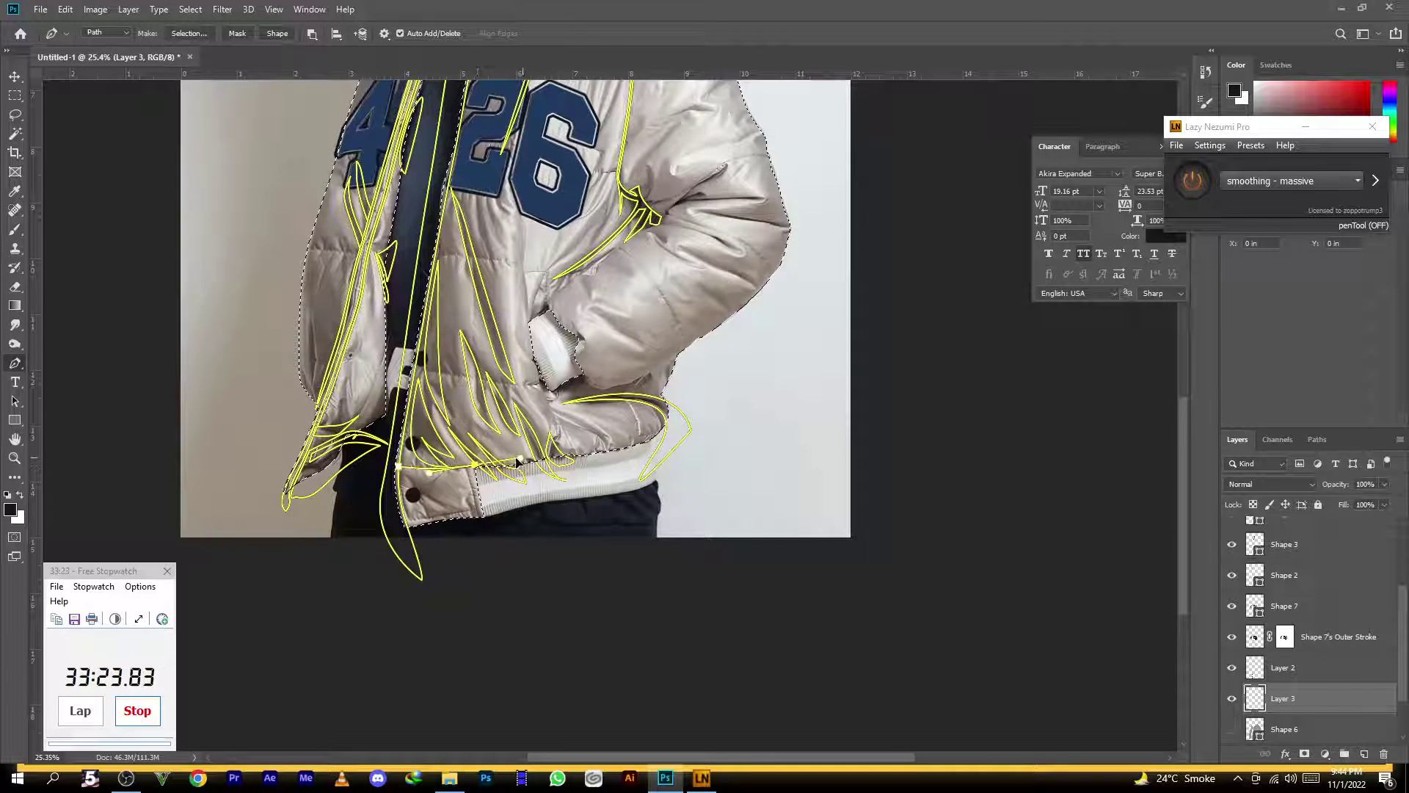
{"action": "left_click", "coordinate": [477, 470], "text": "alt"}
{"action": "left_click", "coordinate": [399, 543]}
{"action": "left_click", "coordinate": [397, 525]}
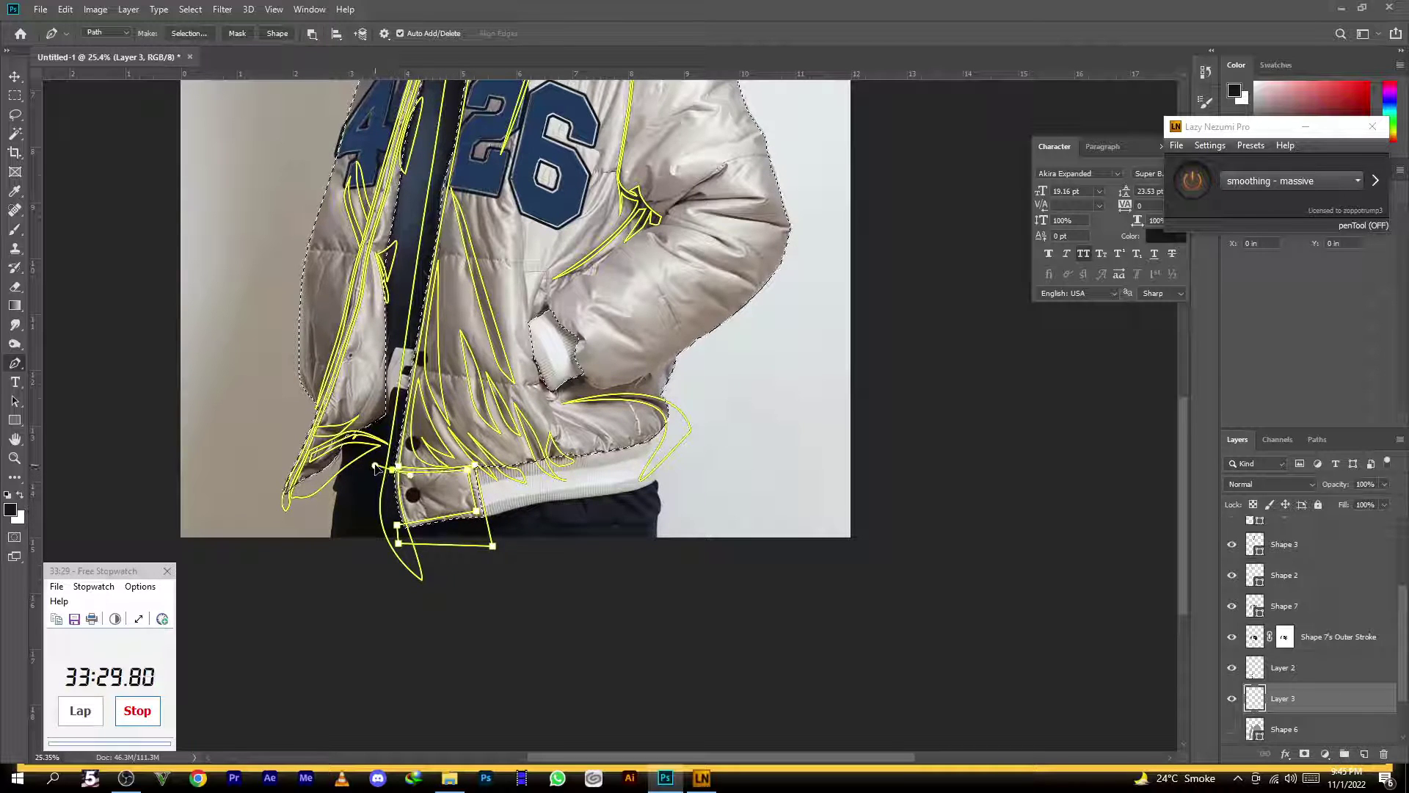
Outline a thin shadow strip along the front and lower edges inside the hem's button tab
{"action": "left_click", "coordinate": [404, 477]}
{"action": "left_click", "coordinate": [410, 519], "text": "alt"}
{"action": "left_click", "coordinate": [467, 507]}
{"action": "left_click_drag", "start_coordinate": [403, 476], "coordinate": [410, 441]}
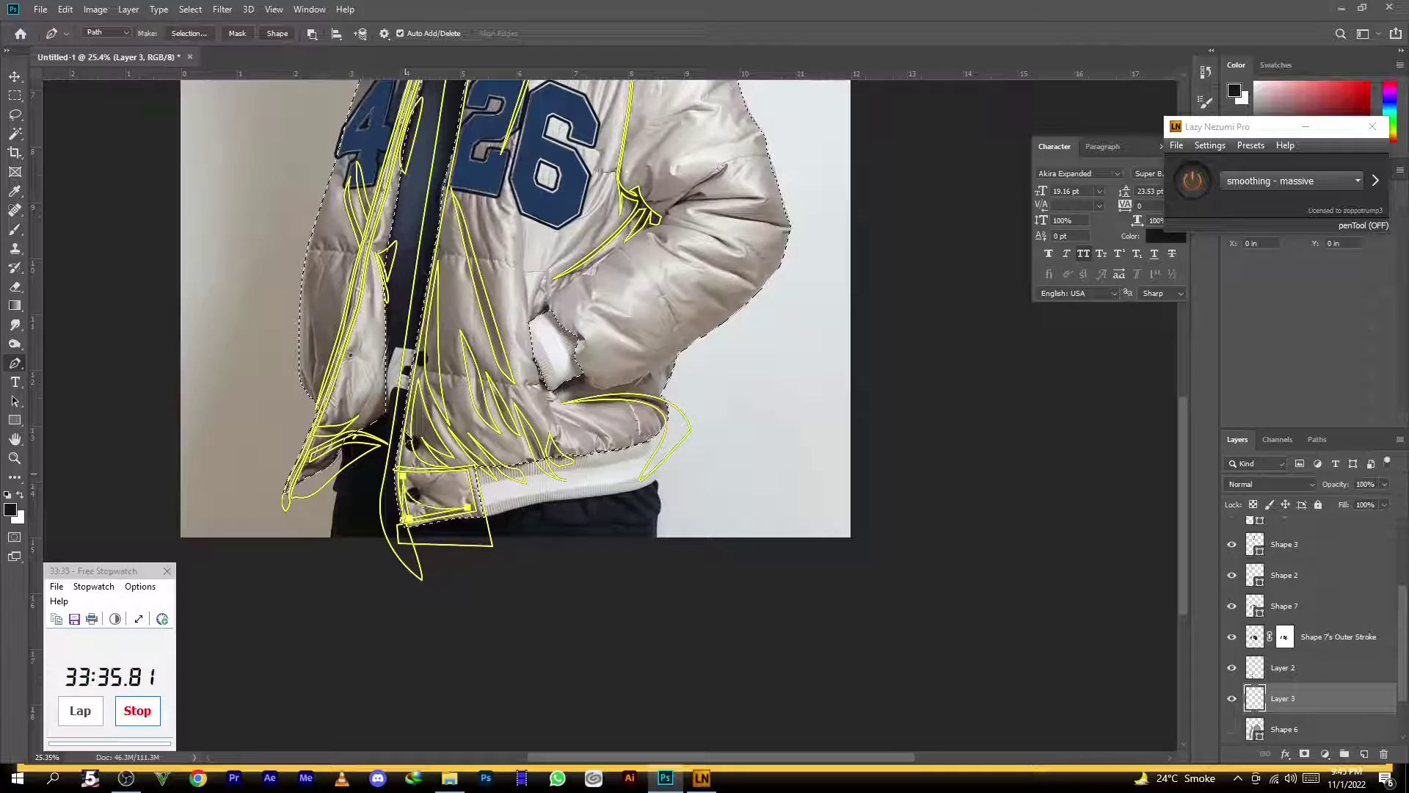
{"action": "left_click", "coordinate": [478, 572], "text": "ctrl"}
Trace the shadow around the ribbed cuff, following the pocket opening from its upper corner to the sleeve's underside
{"action": "left_click_drag", "start_coordinate": [533, 401], "coordinate": [562, 349]}
{"action": "left_click_drag", "start_coordinate": [562, 258], "coordinate": [509, 384]}
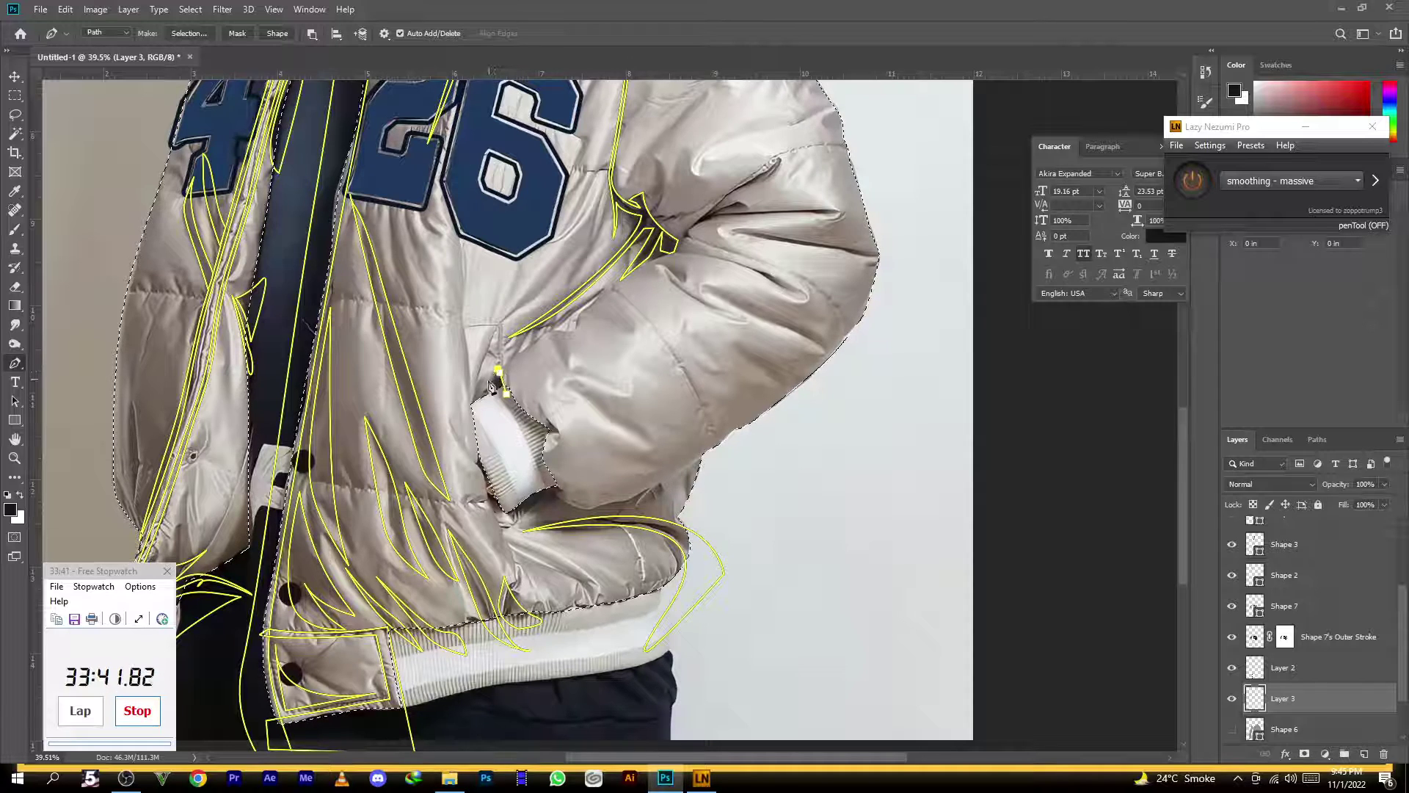
{"action": "left_click", "coordinate": [506, 395]}
{"action": "left_click", "coordinate": [480, 436]}
{"action": "left_click_drag", "start_coordinate": [476, 464], "coordinate": [470, 469]}
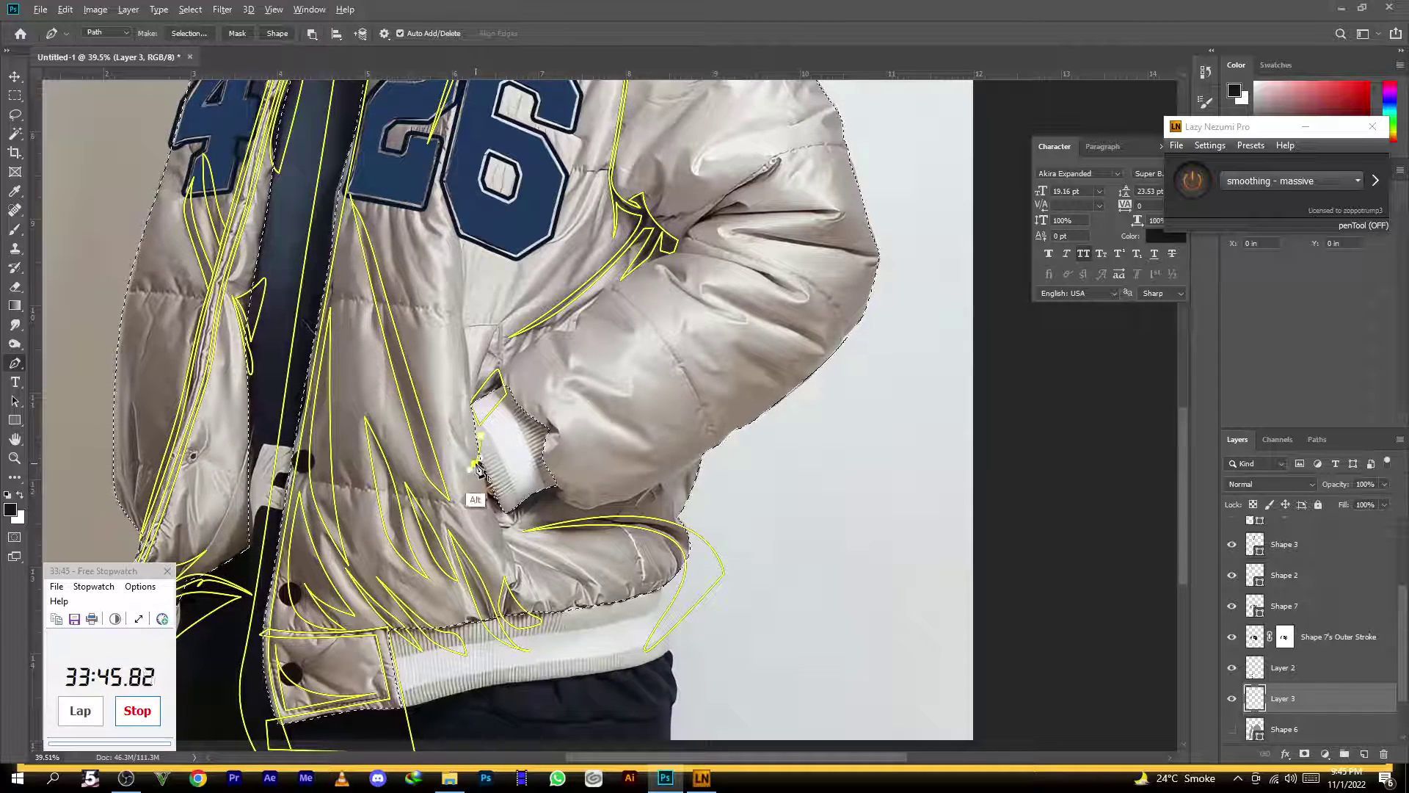
{"action": "left_click", "coordinate": [484, 498]}
{"action": "left_click", "coordinate": [506, 533]}
{"action": "left_click_drag", "start_coordinate": [510, 515], "coordinate": [557, 496]}
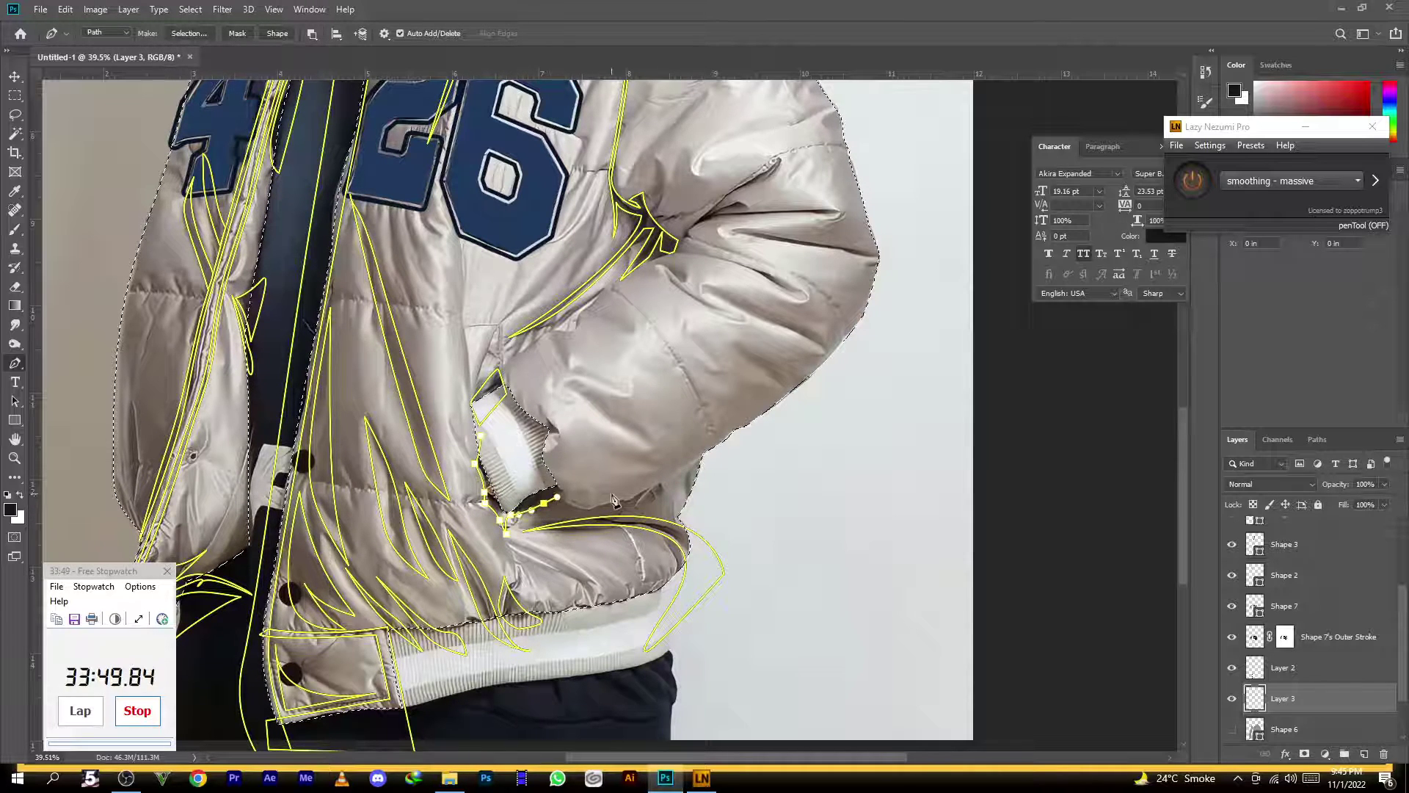
{"action": "left_click", "coordinate": [558, 498]}
{"action": "left_click_drag", "start_coordinate": [551, 482], "coordinate": [541, 473]}
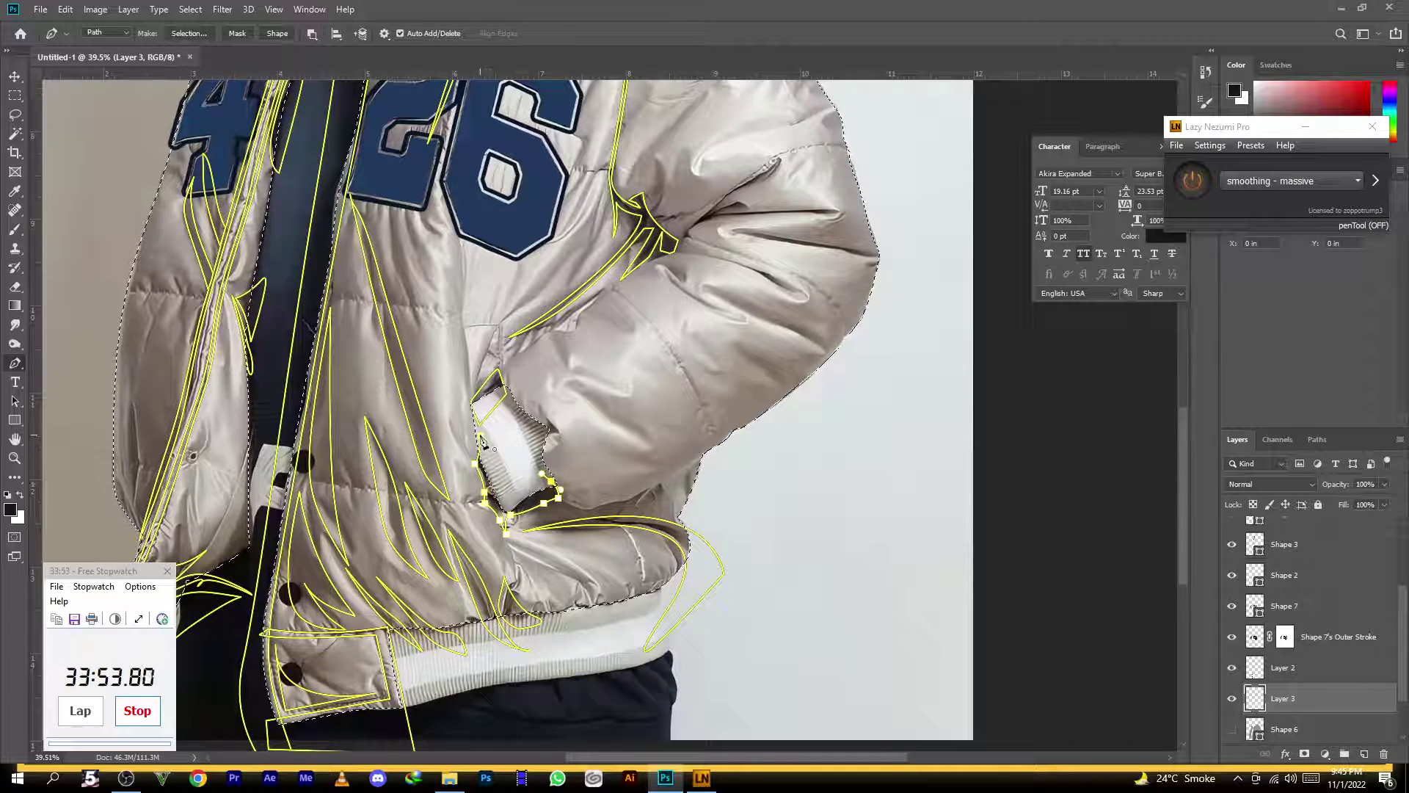
Outline the shadow under the forearm, from the cuff along the sleeve's lower edge and past the jacket's side
{"action": "scroll", "coordinate": [584, 443], "scroll_direction": "down", "scroll_amount": 3}
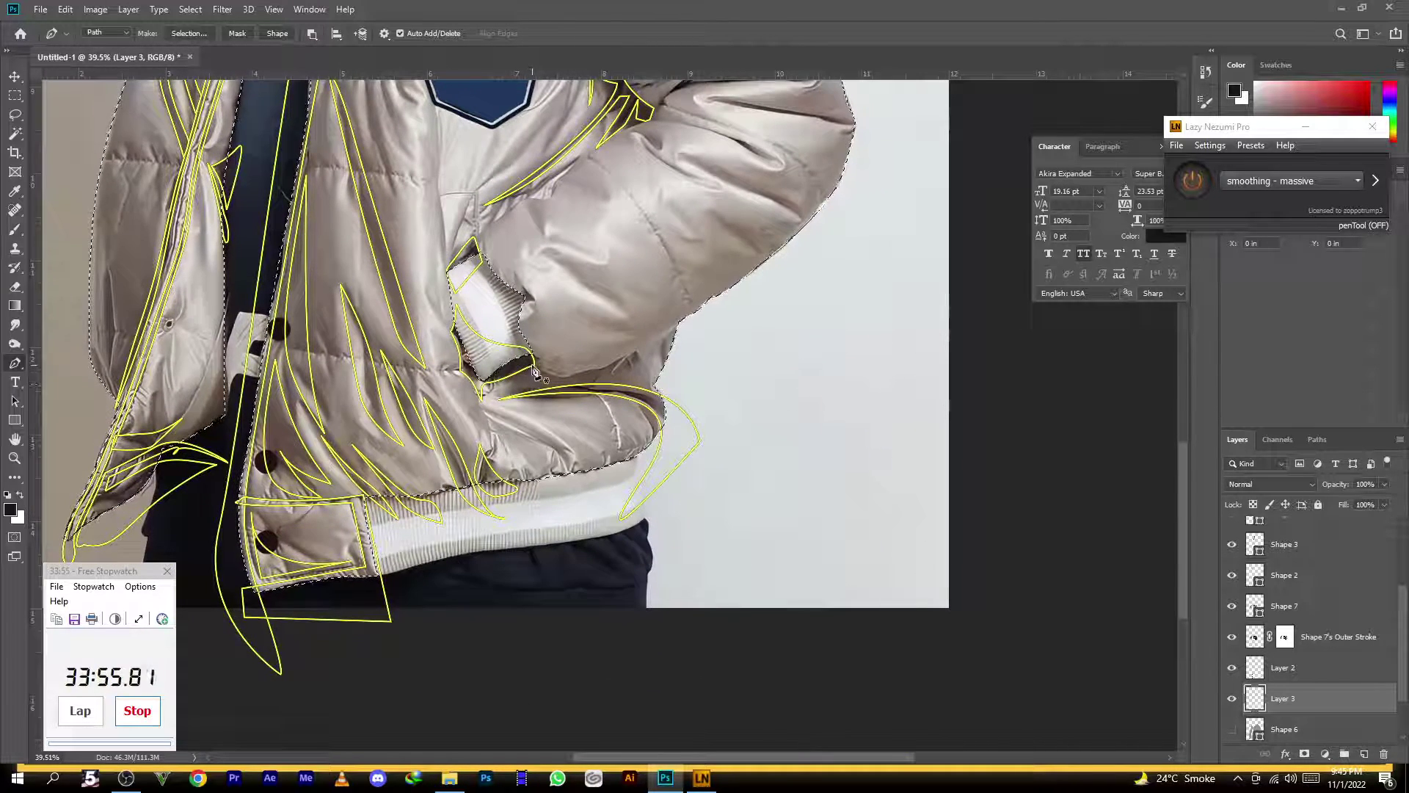
{"action": "left_click_drag", "start_coordinate": [585, 370], "coordinate": [621, 360]}
{"action": "left_click_drag", "start_coordinate": [684, 320], "coordinate": [795, 261]}
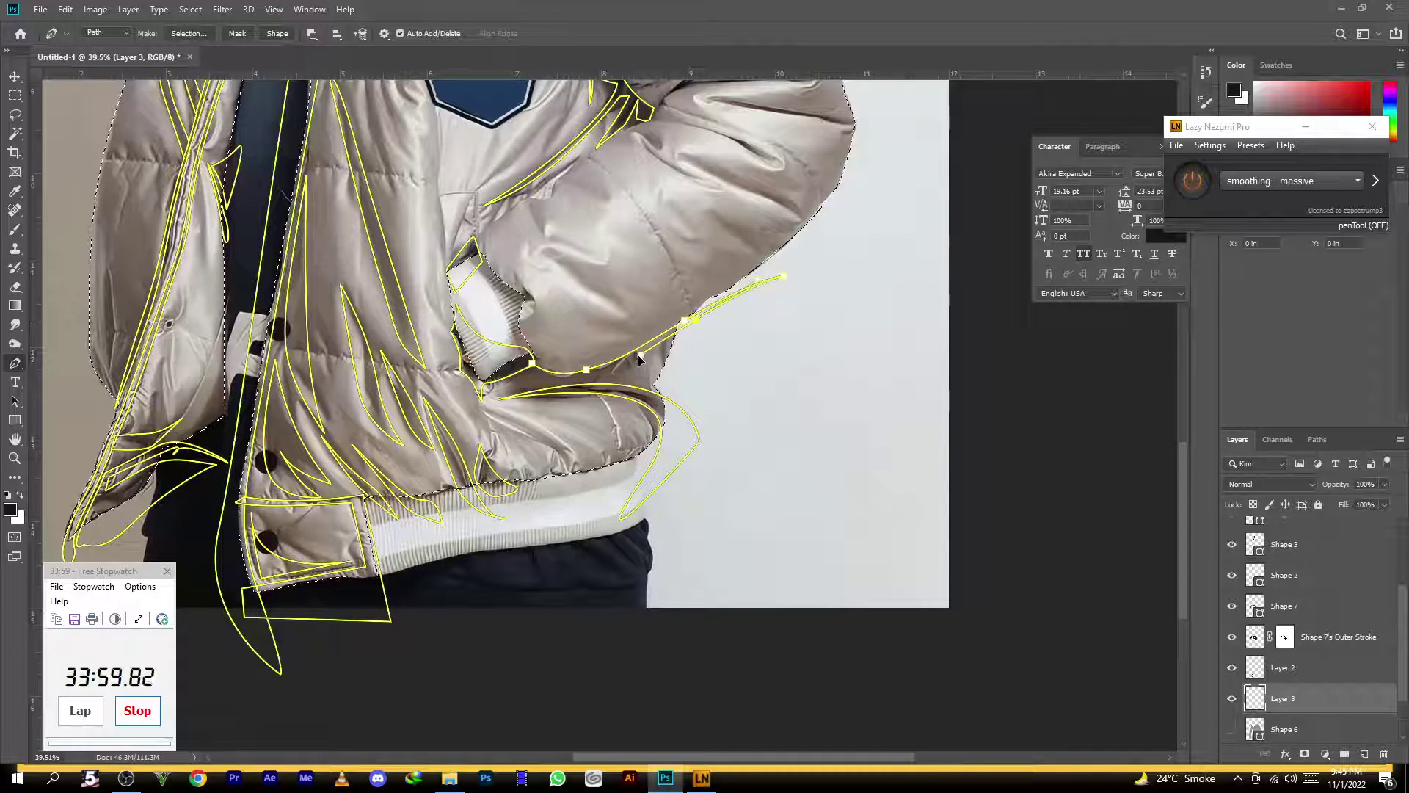
{"action": "left_click_drag", "start_coordinate": [497, 374], "coordinate": [416, 364]}
{"action": "left_click", "coordinate": [497, 374], "text": "alt"}
{"action": "left_click", "coordinate": [532, 363]}
Outline the crease fanning from the armpit folds up toward the quilting seam above the elbow
{"action": "left_click_drag", "start_coordinate": [594, 292], "coordinate": [556, 297]}
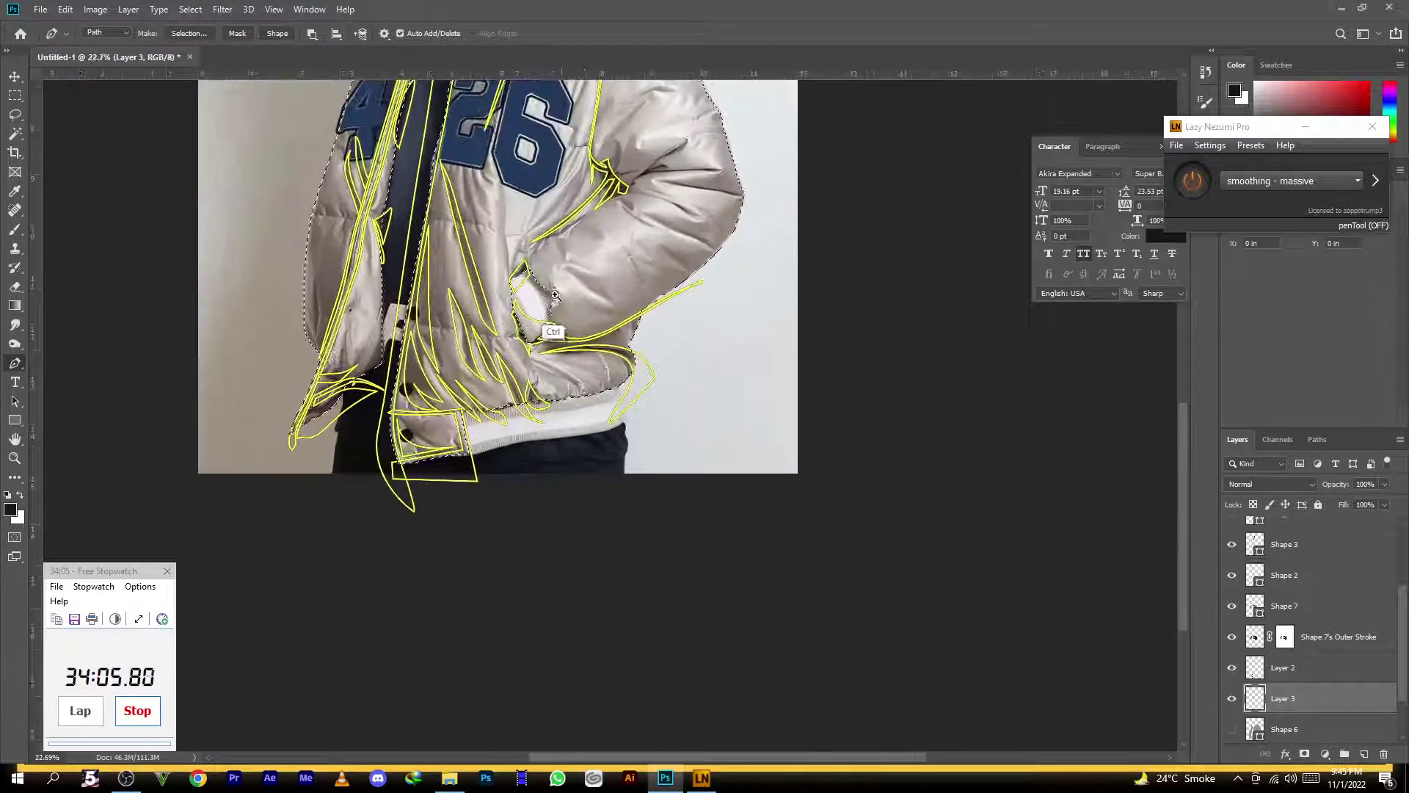
{"action": "scroll", "coordinate": [643, 230], "scroll_direction": "up", "scroll_amount": 4}
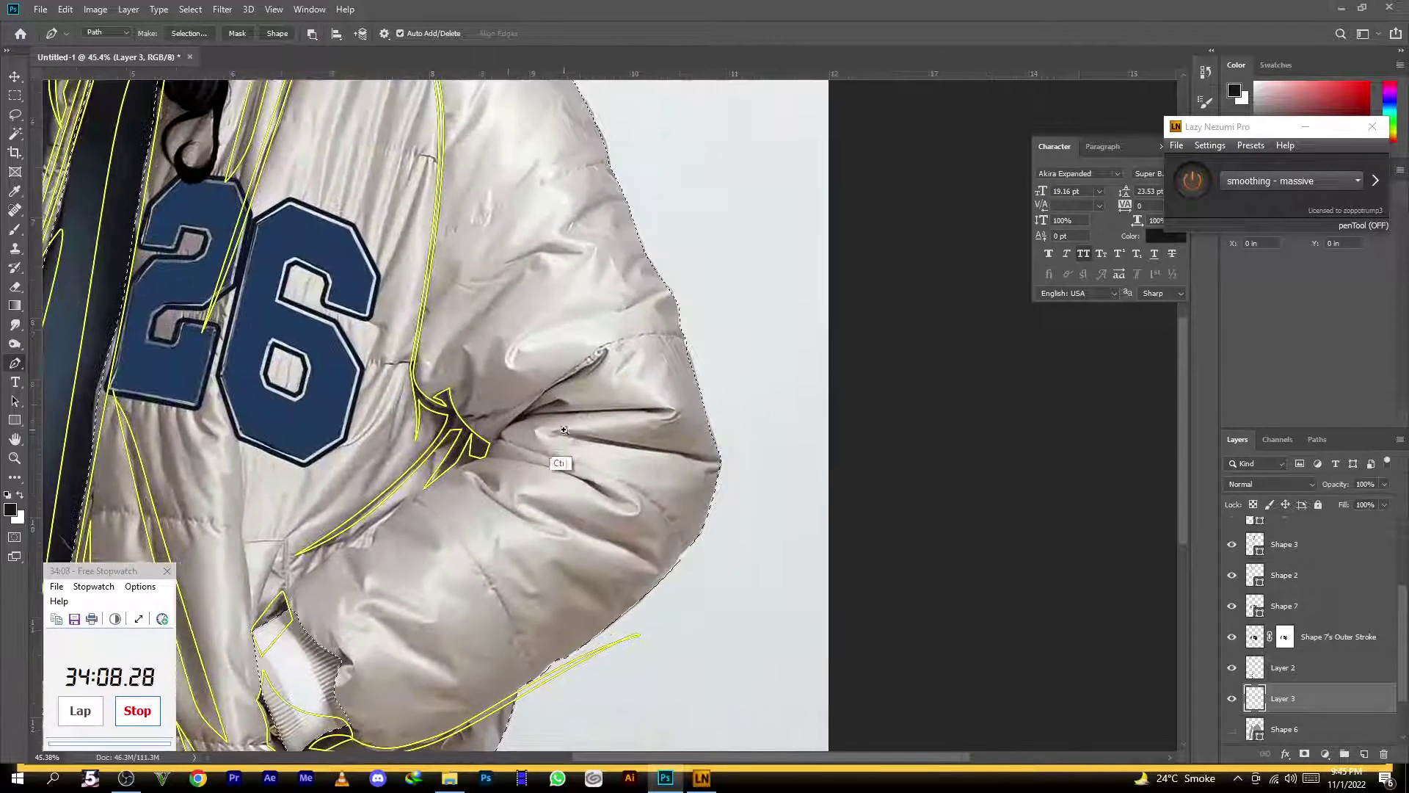
{"action": "left_click", "coordinate": [491, 444]}
{"action": "left_click_drag", "start_coordinate": [587, 354], "coordinate": [657, 328]}
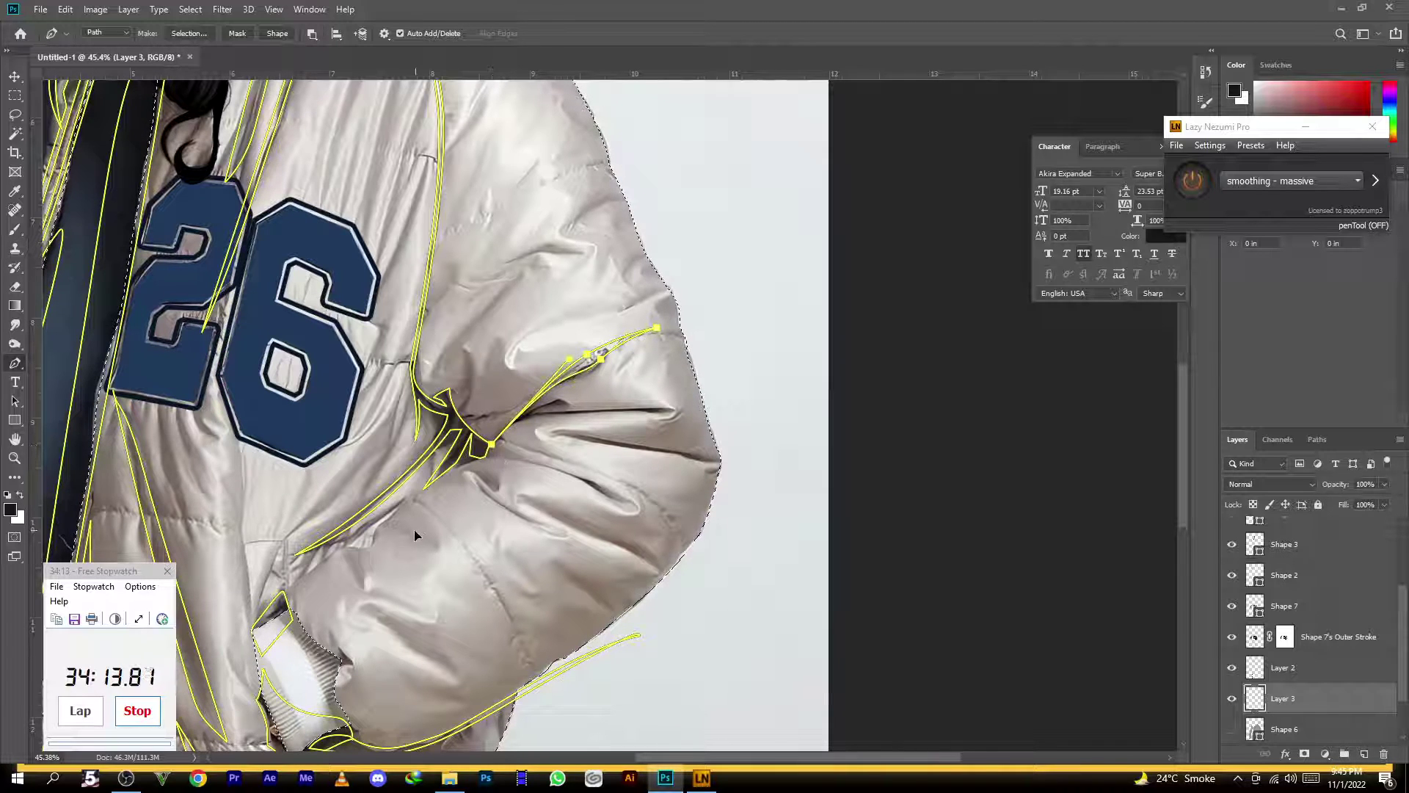
Outline the two creases running across the bent sleeve toward the elbow, extending the lower one past the jacket's edge
{"action": "left_click", "coordinate": [513, 426]}
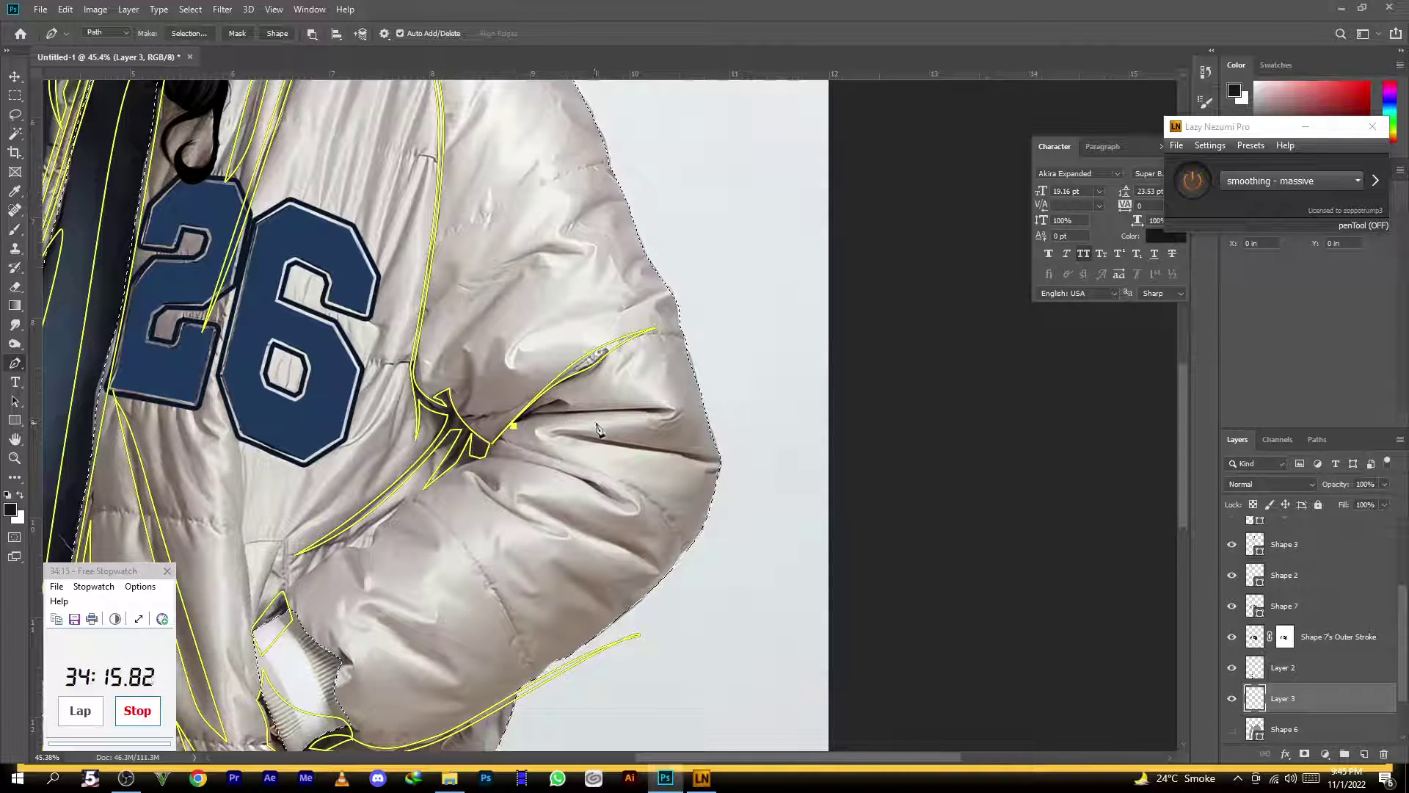
{"action": "left_click_drag", "start_coordinate": [565, 417], "coordinate": [628, 412]}
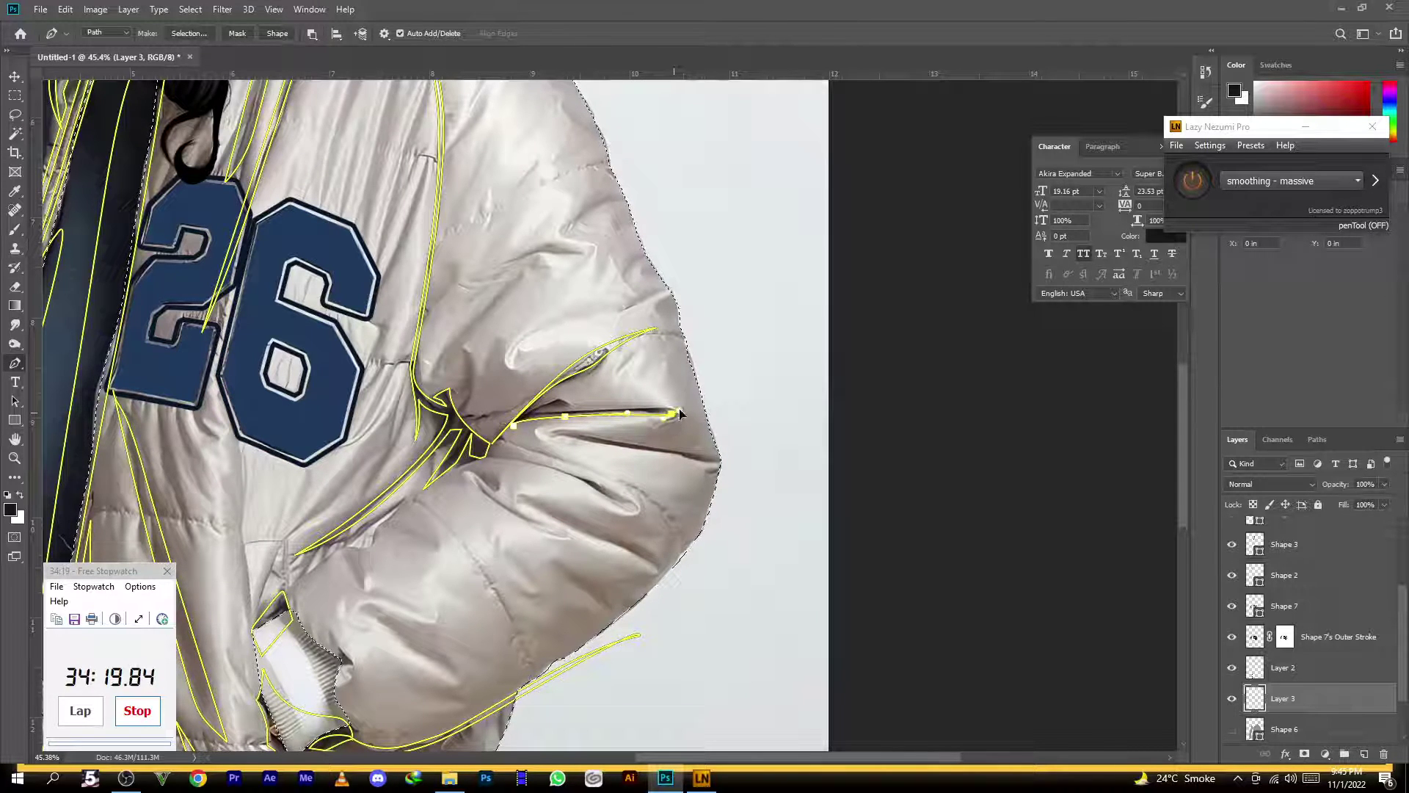
{"action": "left_click_drag", "start_coordinate": [535, 416], "coordinate": [480, 463]}
{"action": "key", "text": "Escape"}
{"action": "left_click", "coordinate": [557, 436]}
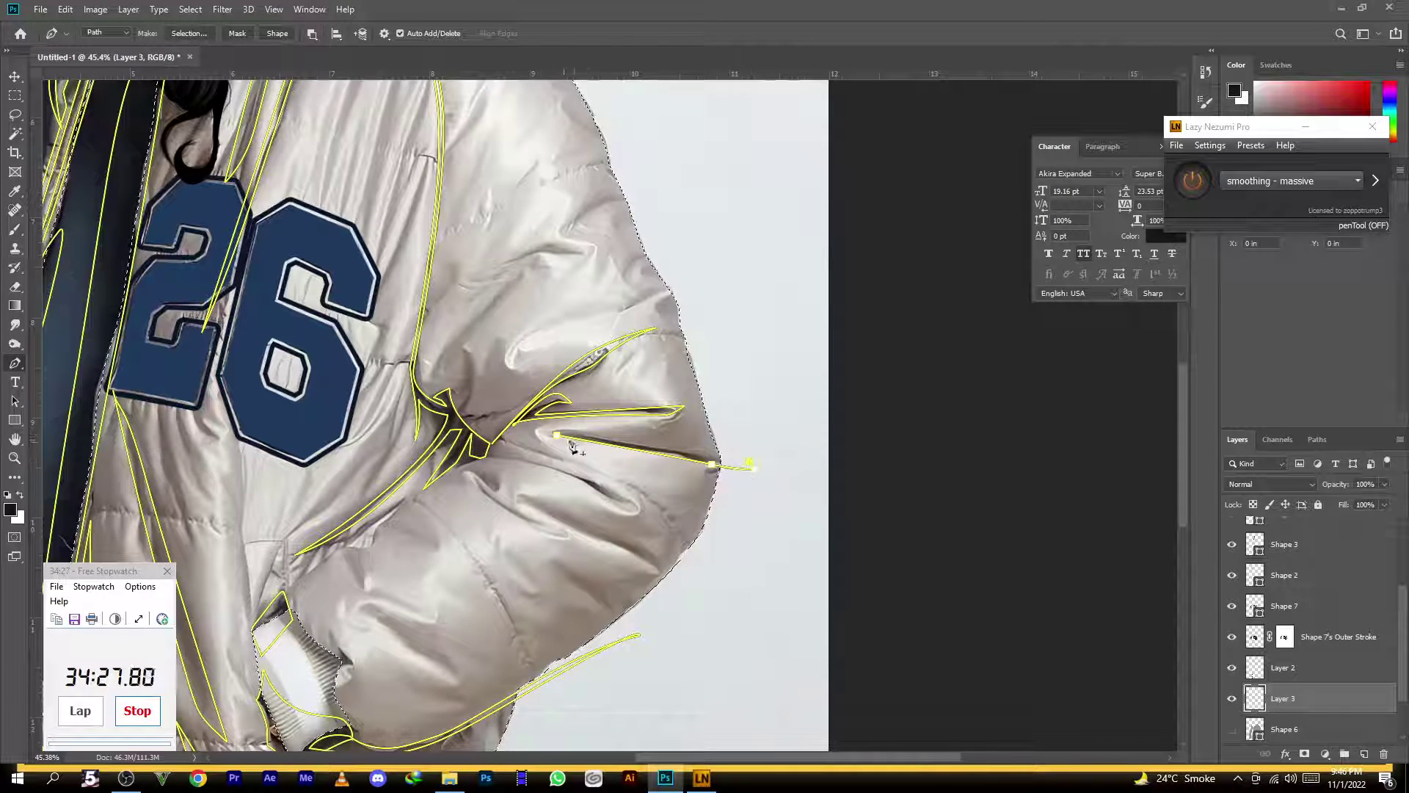
Trace the next sleeve crease down, curving from the armpit folds toward the lower elbow
{"action": "left_click_drag", "start_coordinate": [519, 541], "coordinate": [549, 405]}
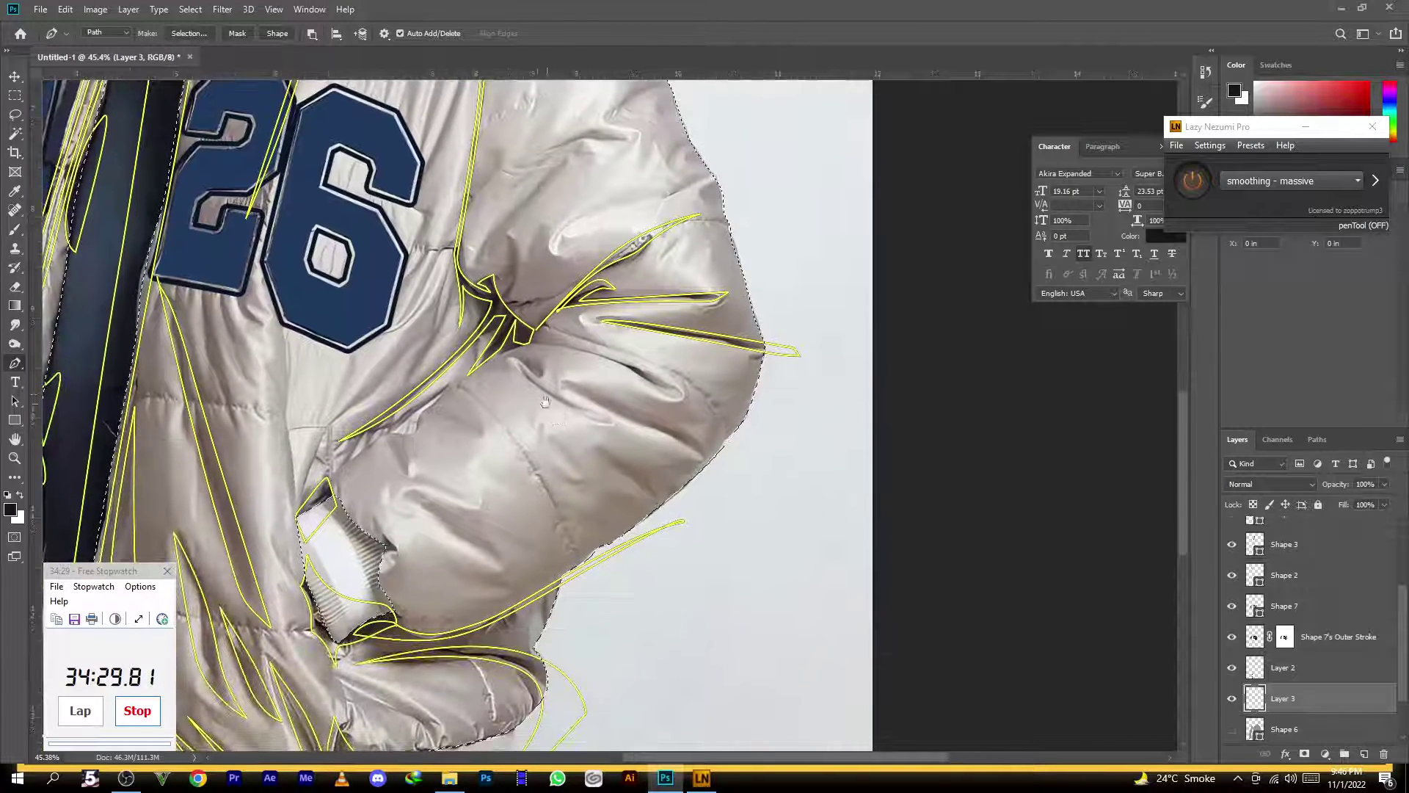
{"action": "left_click", "coordinate": [528, 340]}
{"action": "left_click", "coordinate": [635, 373]}
{"action": "left_click_drag", "start_coordinate": [691, 384], "coordinate": [678, 395]}
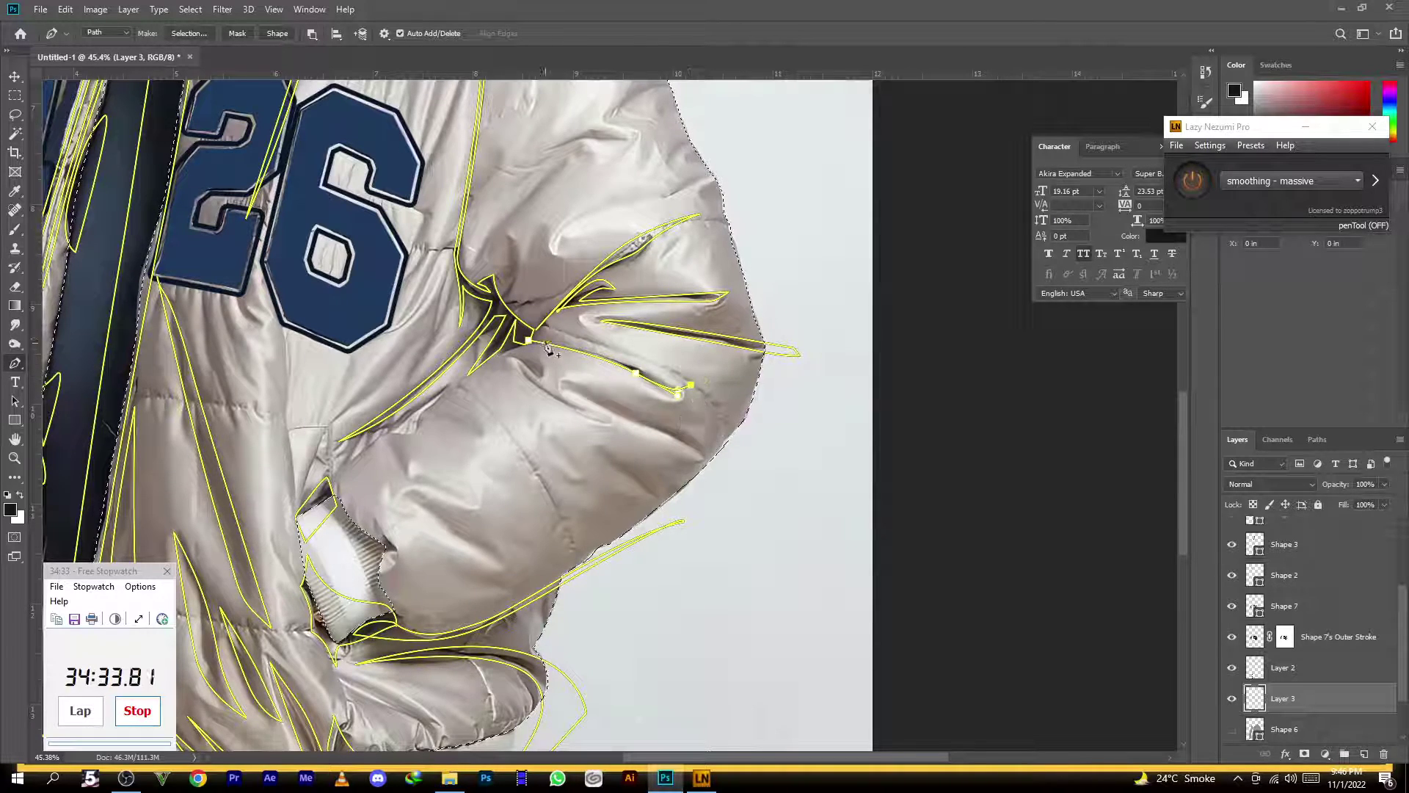
{"action": "left_click_drag", "start_coordinate": [528, 341], "coordinate": [537, 331]}
Outline two narrow folds at the lower outer edge of the jacket panel below the number 4
{"action": "left_click_drag", "start_coordinate": [562, 394], "coordinate": [540, 380]}
{"action": "scroll", "coordinate": [539, 380], "scroll_direction": "down", "scroll_amount": 3}
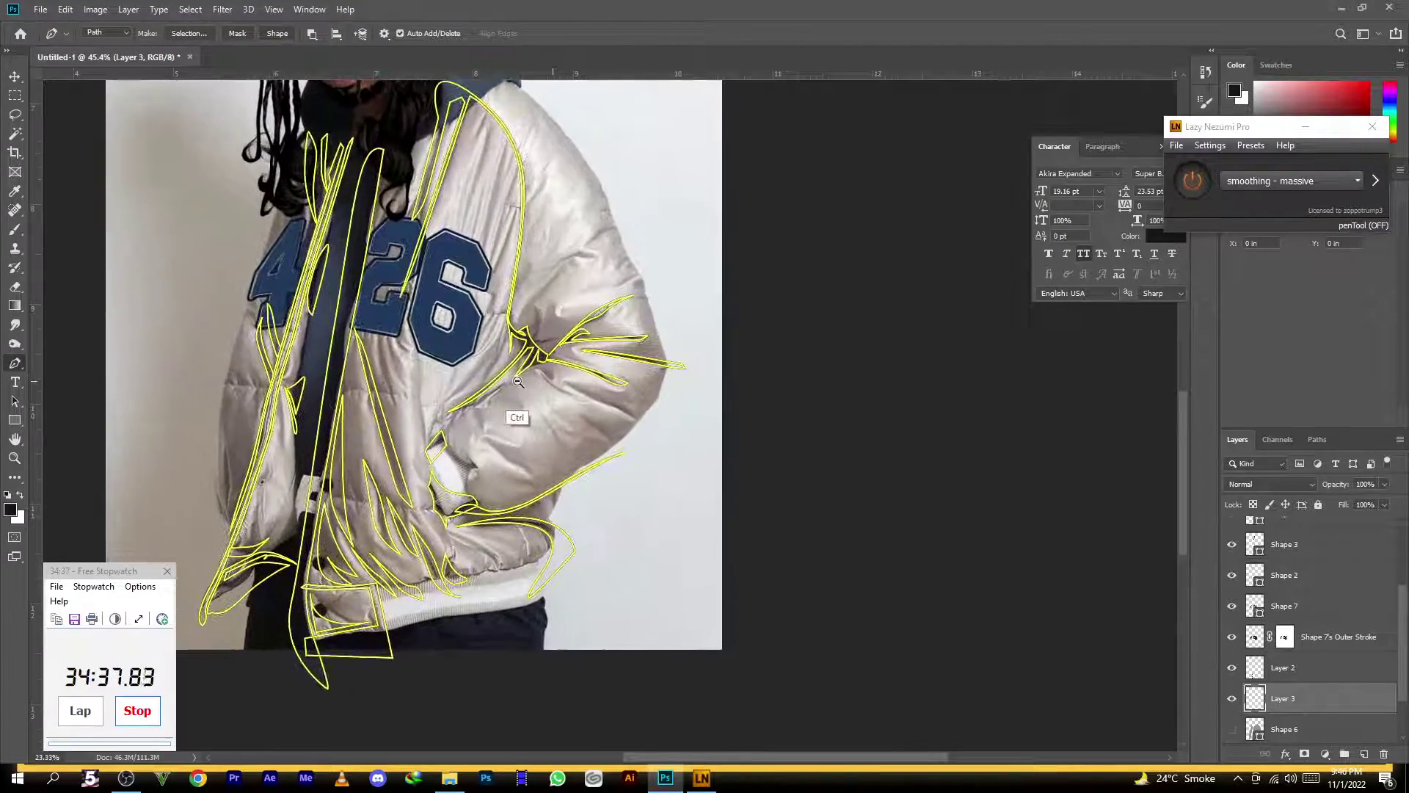
{"action": "scroll", "coordinate": [215, 405], "scroll_direction": "up", "scroll_amount": 3}
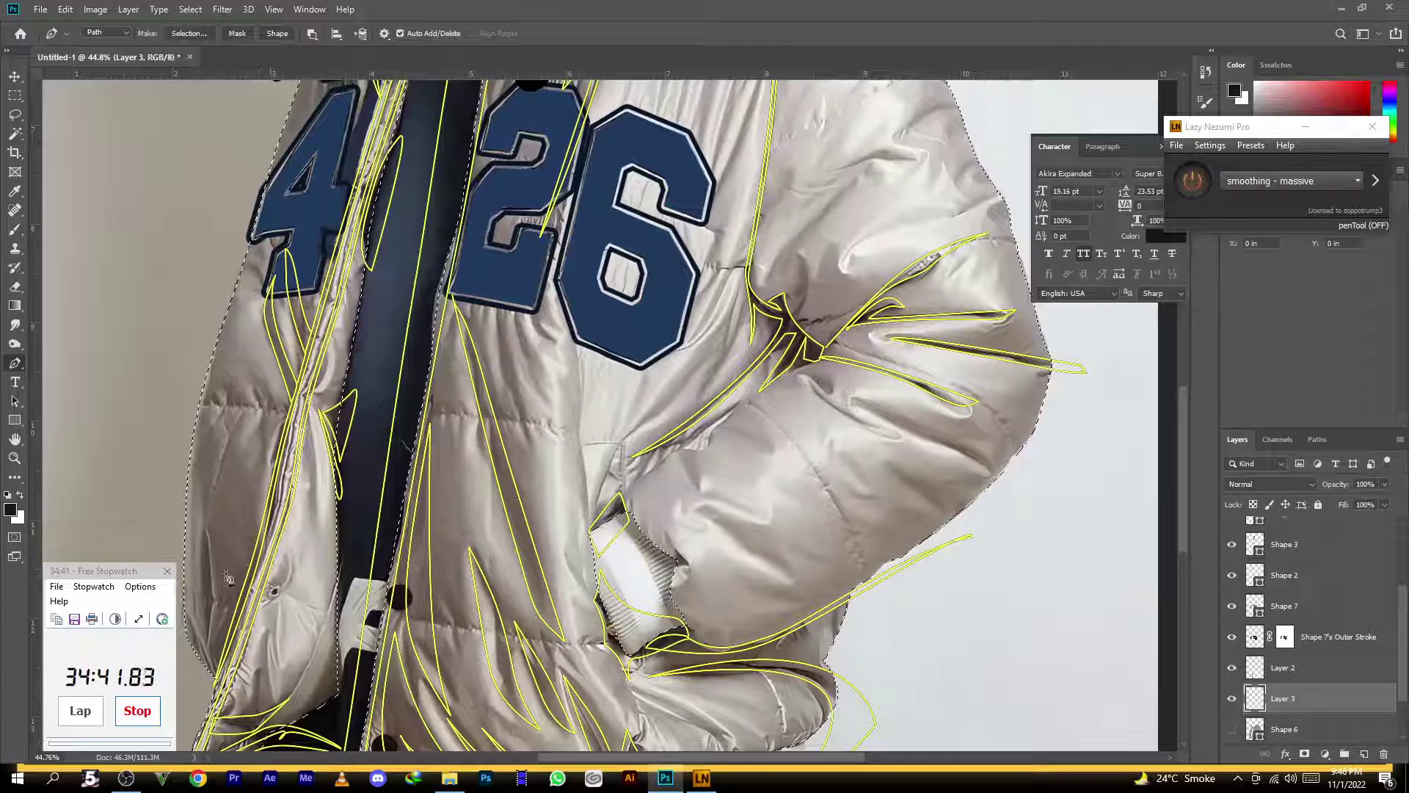
{"action": "left_click_drag", "start_coordinate": [227, 565], "coordinate": [309, 436]}
{"action": "left_click", "coordinate": [289, 550]}
{"action": "left_click", "coordinate": [284, 386]}
{"action": "left_click", "coordinate": [289, 550]}
{"action": "left_click", "coordinate": [279, 539]}
{"action": "left_click_drag", "start_coordinate": [276, 498], "coordinate": [275, 486]}
{"action": "left_click", "coordinate": [258, 471]}
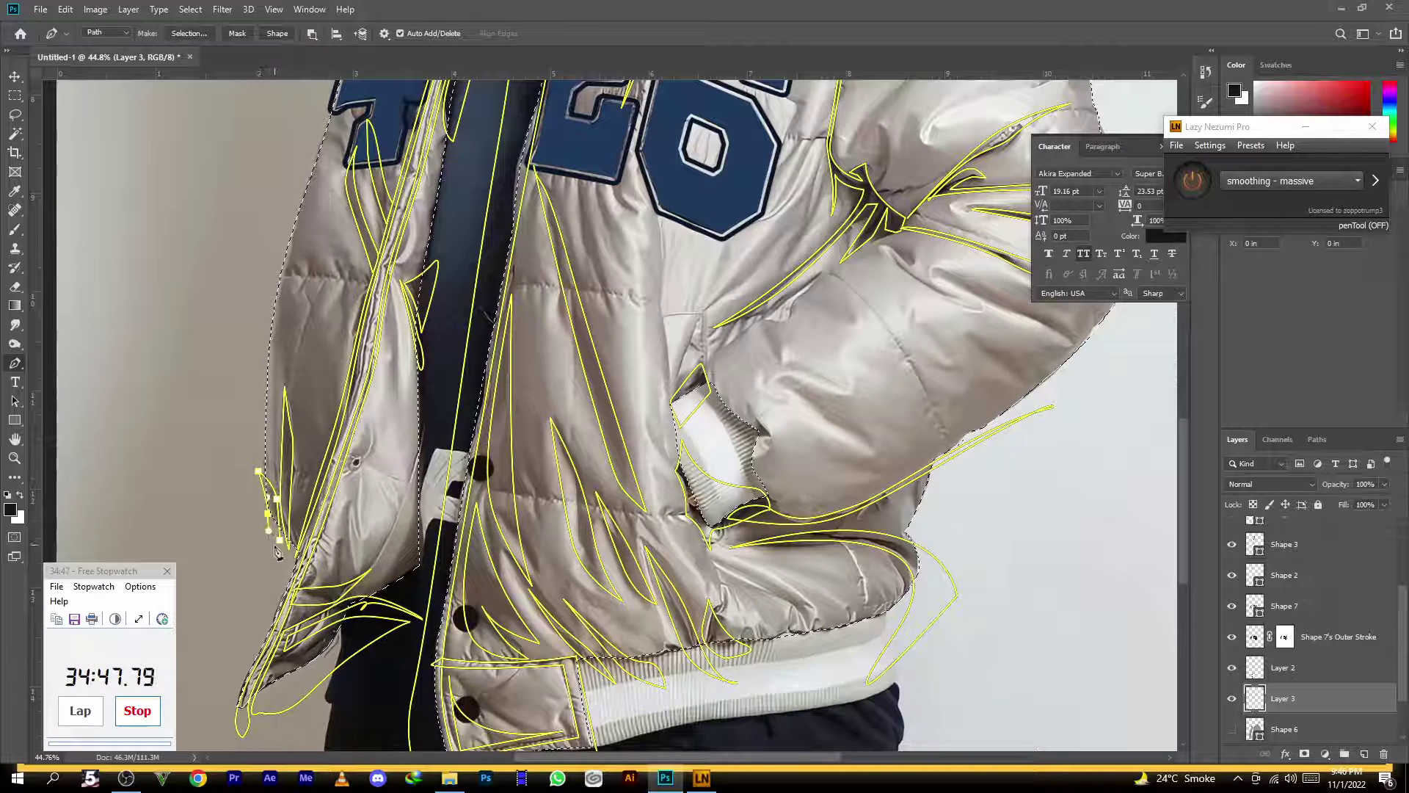
{"action": "left_click", "coordinate": [261, 544], "text": "ctrl"}
Add a diagonal fold rising from the lower end of the panel below the number 4, plus another narrow fold
{"action": "left_click", "coordinate": [290, 547]}
{"action": "left_click_drag", "start_coordinate": [296, 486], "coordinate": [299, 477]}
{"action": "left_click", "coordinate": [341, 377]}
{"action": "left_click", "coordinate": [290, 547]}
{"action": "left_click", "coordinate": [245, 568], "text": "ctrl"}
{"action": "mouse_move", "coordinate": [338, 418]}
{"action": "left_mouse_down"}
{"action": "mouse_move", "coordinate": [246, 416]}
{"action": "mouse_move", "coordinate": [320, 409]}
{"action": "mouse_move", "coordinate": [276, 398]}
{"action": "mouse_move", "coordinate": [327, 411]}
{"action": "left_mouse_up"}
{"action": "left_click", "coordinate": [420, 441]}
{"action": "mouse_move", "coordinate": [410, 506]}
{"action": "left_mouse_down"}
{"action": "mouse_move", "coordinate": [402, 541]}
{"action": "mouse_move", "coordinate": [427, 525]}
{"action": "left_mouse_up"}
{"action": "left_click", "coordinate": [385, 575]}
{"action": "left_click", "coordinate": [421, 440]}
Outline a long narrow fold from under the hair down across the right part of the number 4
{"action": "left_click_drag", "start_coordinate": [512, 289], "coordinate": [448, 583]}
{"action": "left_click", "coordinate": [343, 210]}
{"action": "left_click_drag", "start_coordinate": [342, 312], "coordinate": [345, 373]}
{"action": "left_click", "coordinate": [345, 420]}
{"action": "left_click_drag", "start_coordinate": [361, 300], "coordinate": [360, 264]}
{"action": "left_click_drag", "start_coordinate": [343, 209], "coordinate": [328, 206]}
Trace a second slim vertical fold through the middle of the number 4, beside the previous one
{"action": "left_click", "coordinate": [329, 238]}
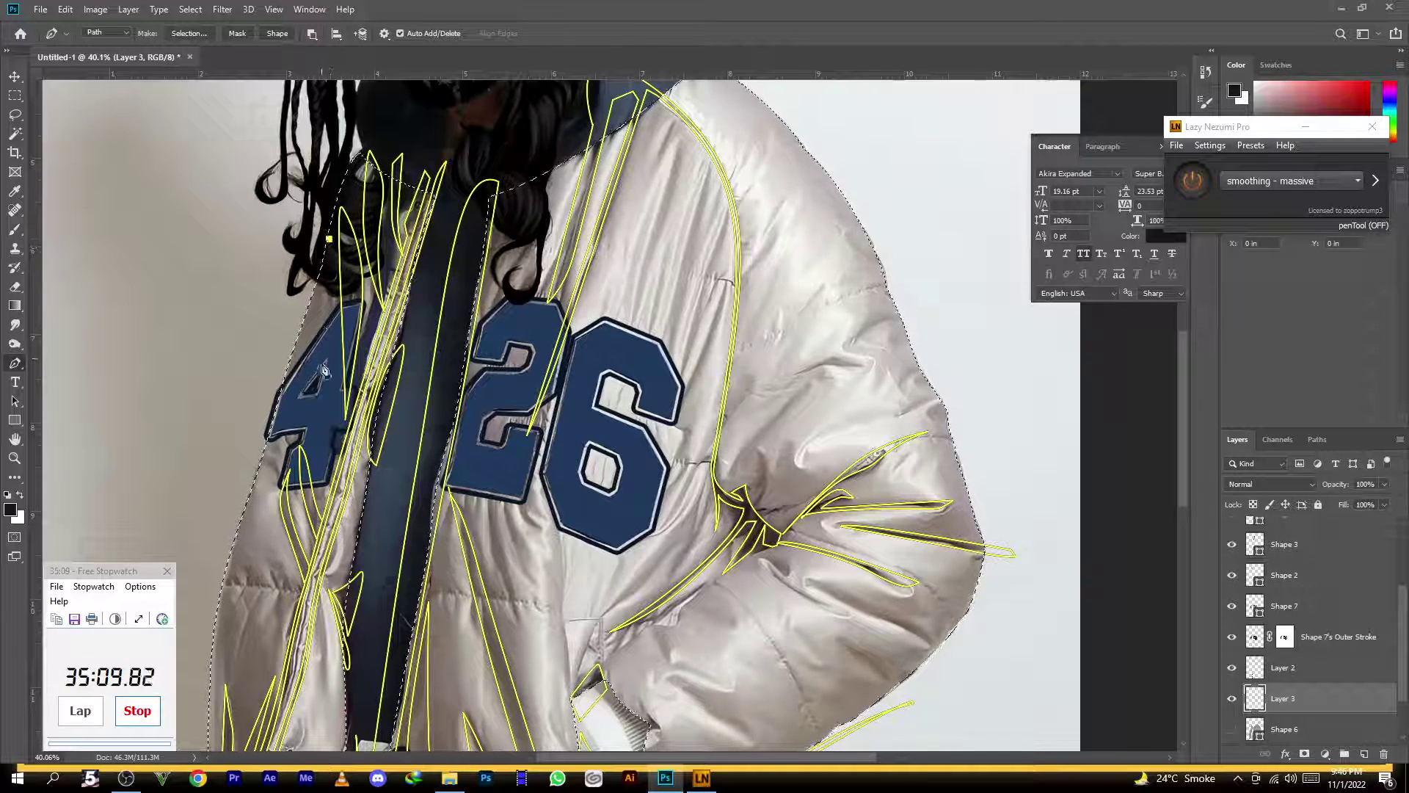
{"action": "left_click_drag", "start_coordinate": [325, 423], "coordinate": [331, 488]}
{"action": "left_click_drag", "start_coordinate": [336, 438], "coordinate": [338, 418]}
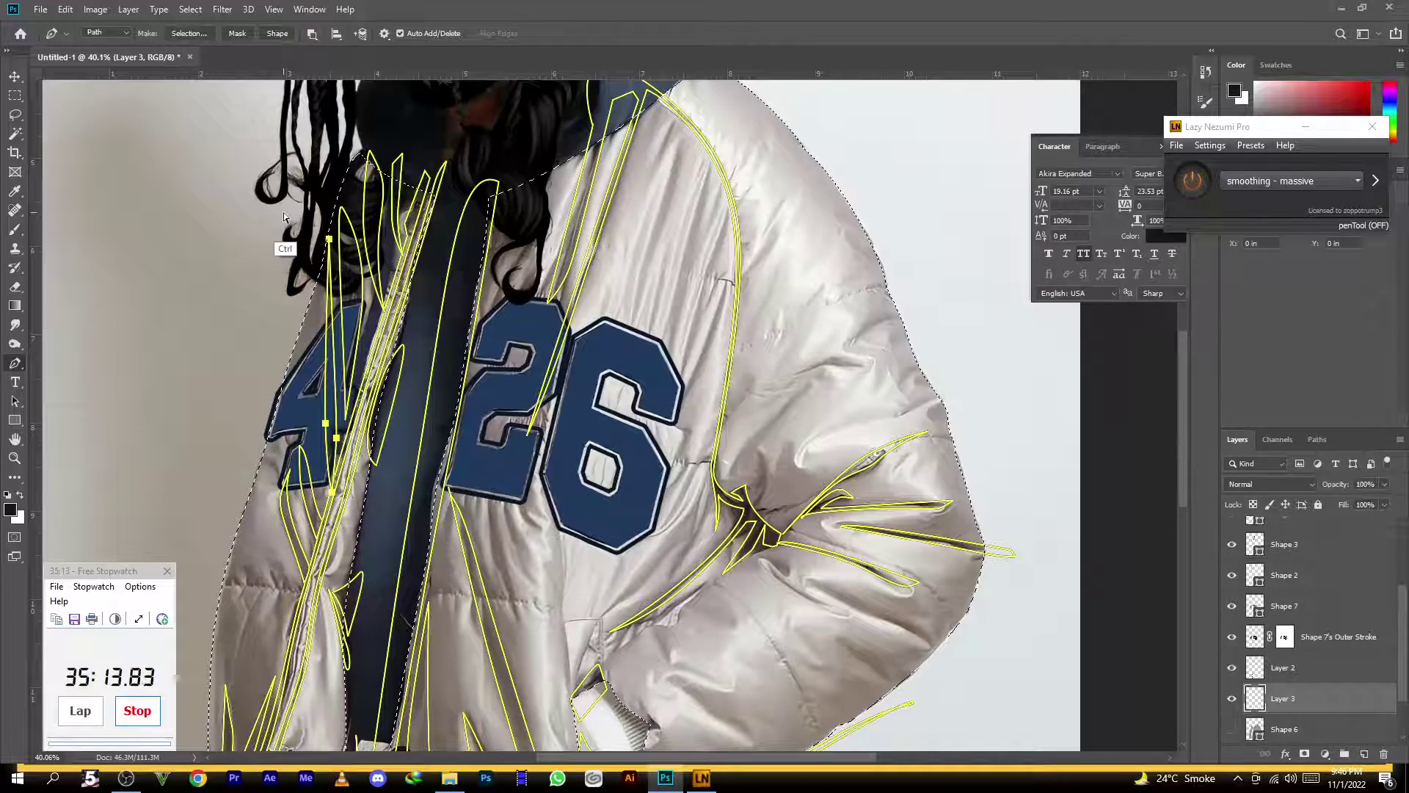
Outline the lower forearm crease, curving from mid-sleeve to just past the sleeve's outer edge below the elbow
{"action": "left_click_drag", "start_coordinate": [453, 263], "coordinate": [413, 257]}
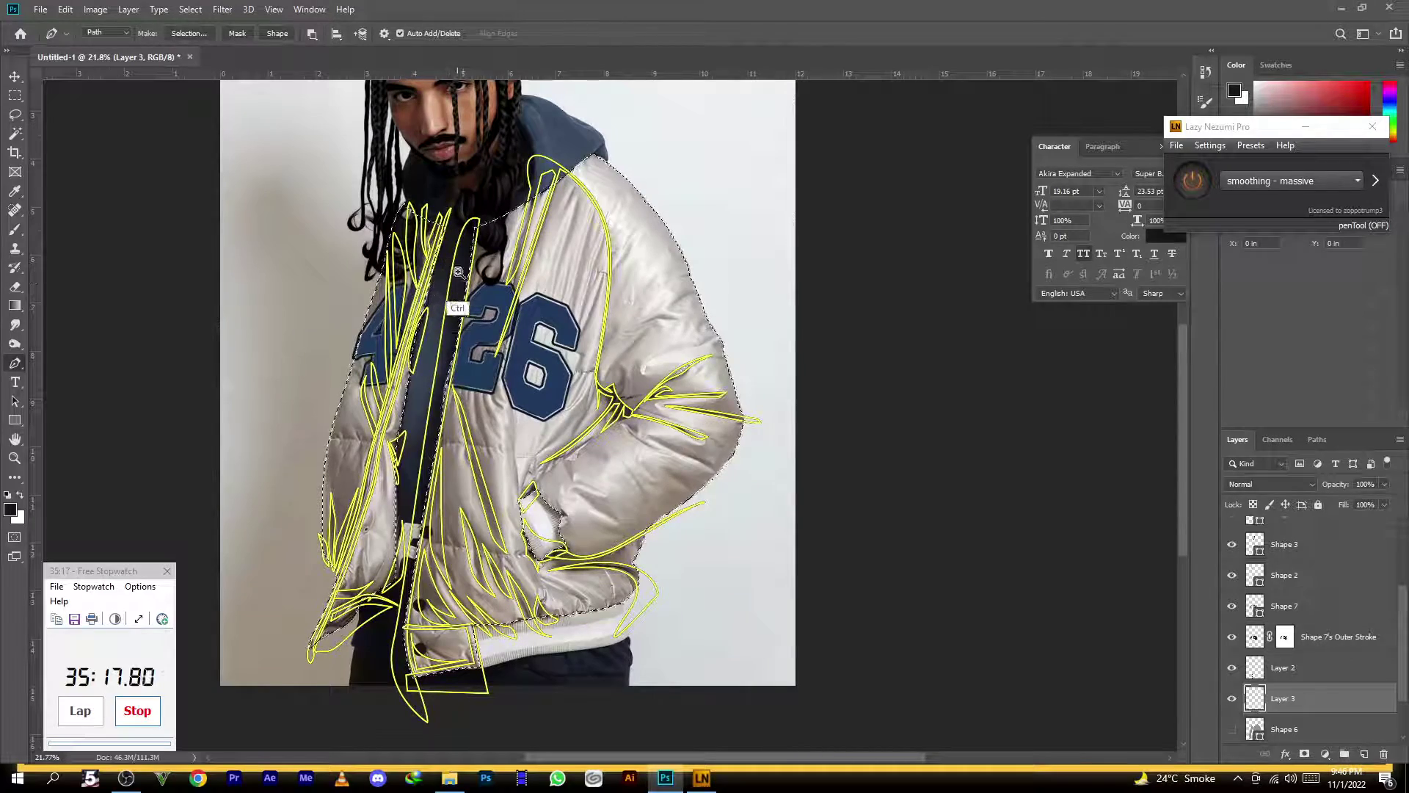
{"action": "scroll", "coordinate": [650, 448], "scroll_direction": "up", "scroll_amount": 4}
{"action": "left_click", "coordinate": [634, 432]}
{"action": "left_click", "coordinate": [703, 468]}
{"action": "left_click", "coordinate": [760, 496]}
{"action": "left_click", "coordinate": [766, 536]}
{"action": "left_click_drag", "start_coordinate": [740, 474], "coordinate": [712, 461]}
{"action": "left_click", "coordinate": [635, 432]}
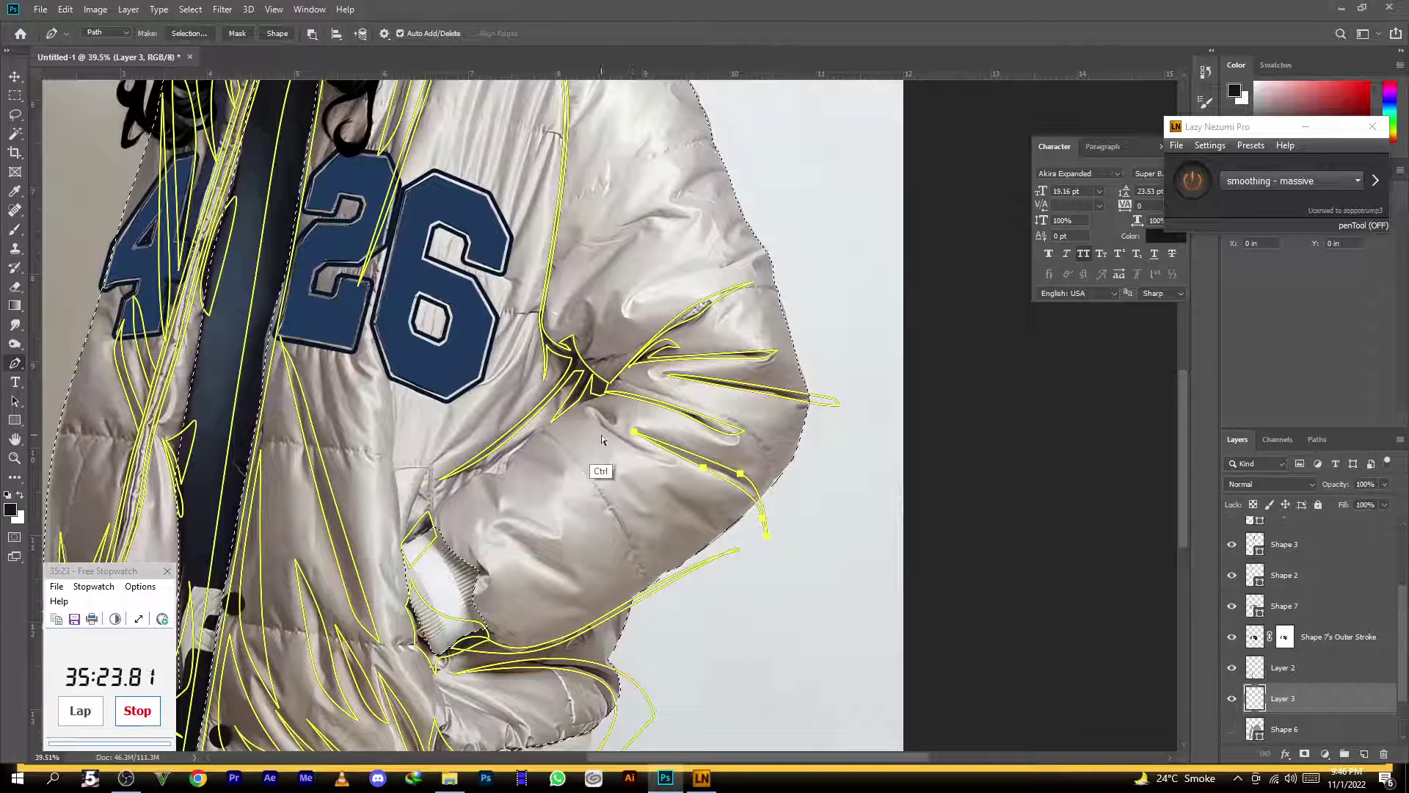
Trace a small crease just below the inner elbow, and convert all the fold paths into one shape using Combine Shapes
{"action": "left_click", "coordinate": [585, 403]}
{"action": "left_click_drag", "start_coordinate": [604, 419], "coordinate": [614, 425]}
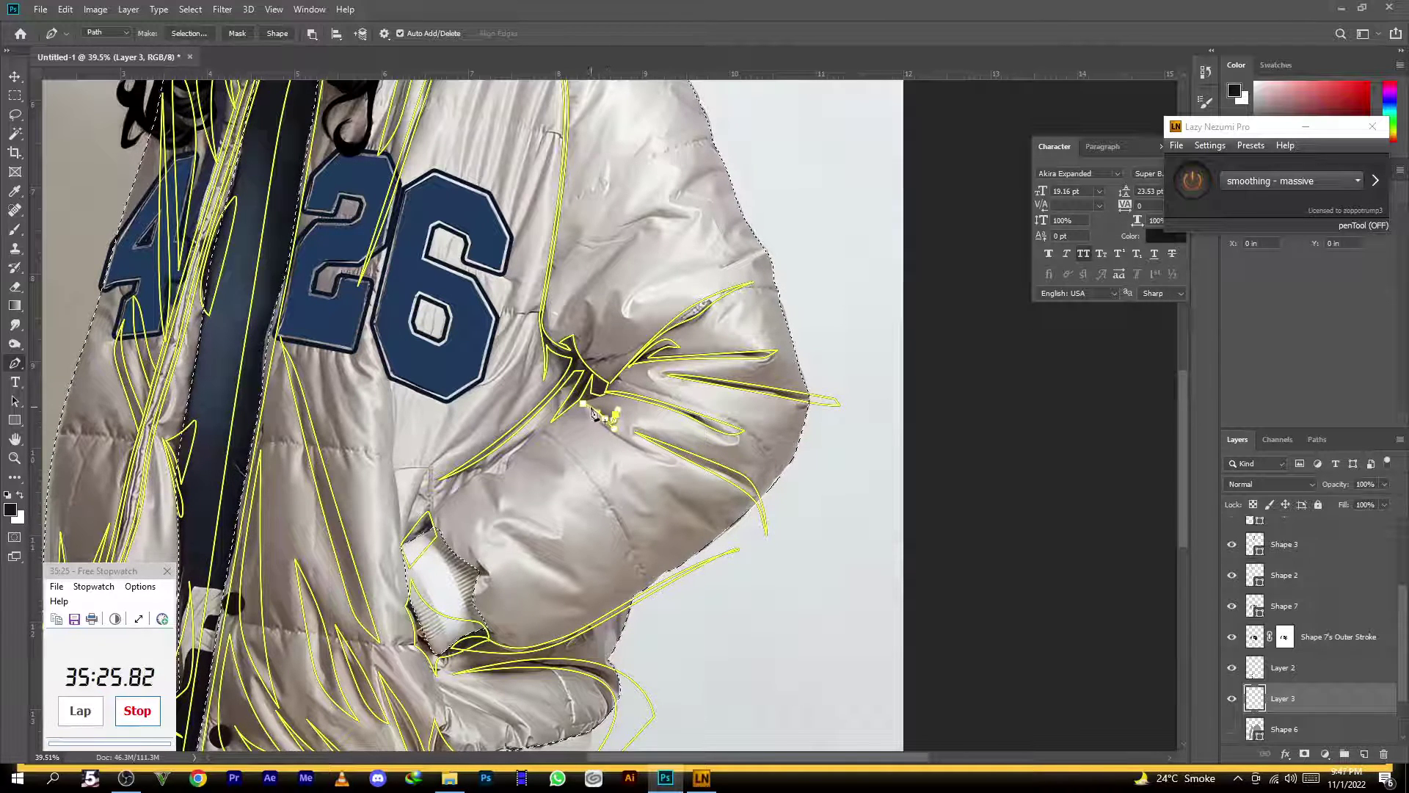
{"action": "scroll", "coordinate": [598, 322], "scroll_direction": "down", "scroll_amount": 3}
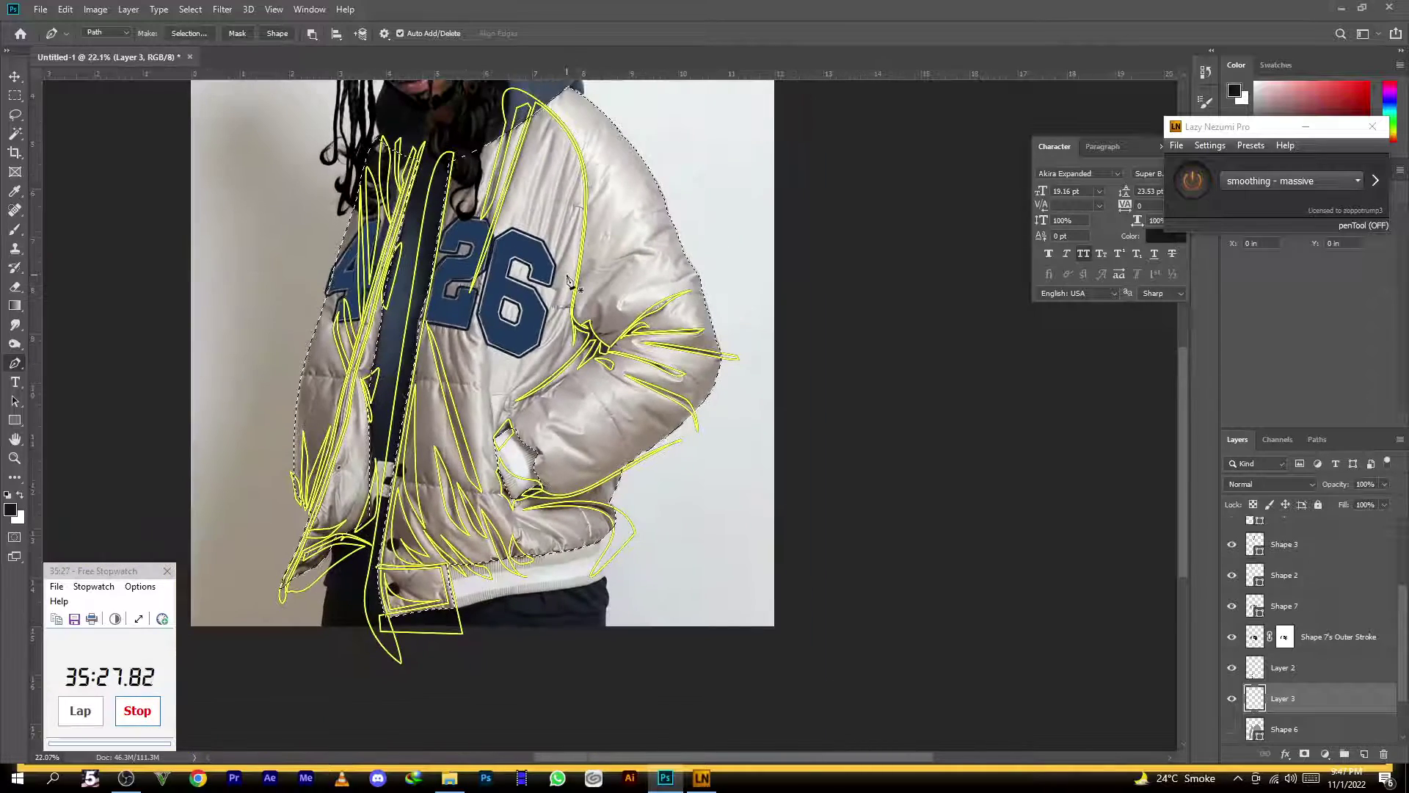
{"action": "scroll", "coordinate": [568, 281], "scroll_direction": "down", "scroll_amount": 1}
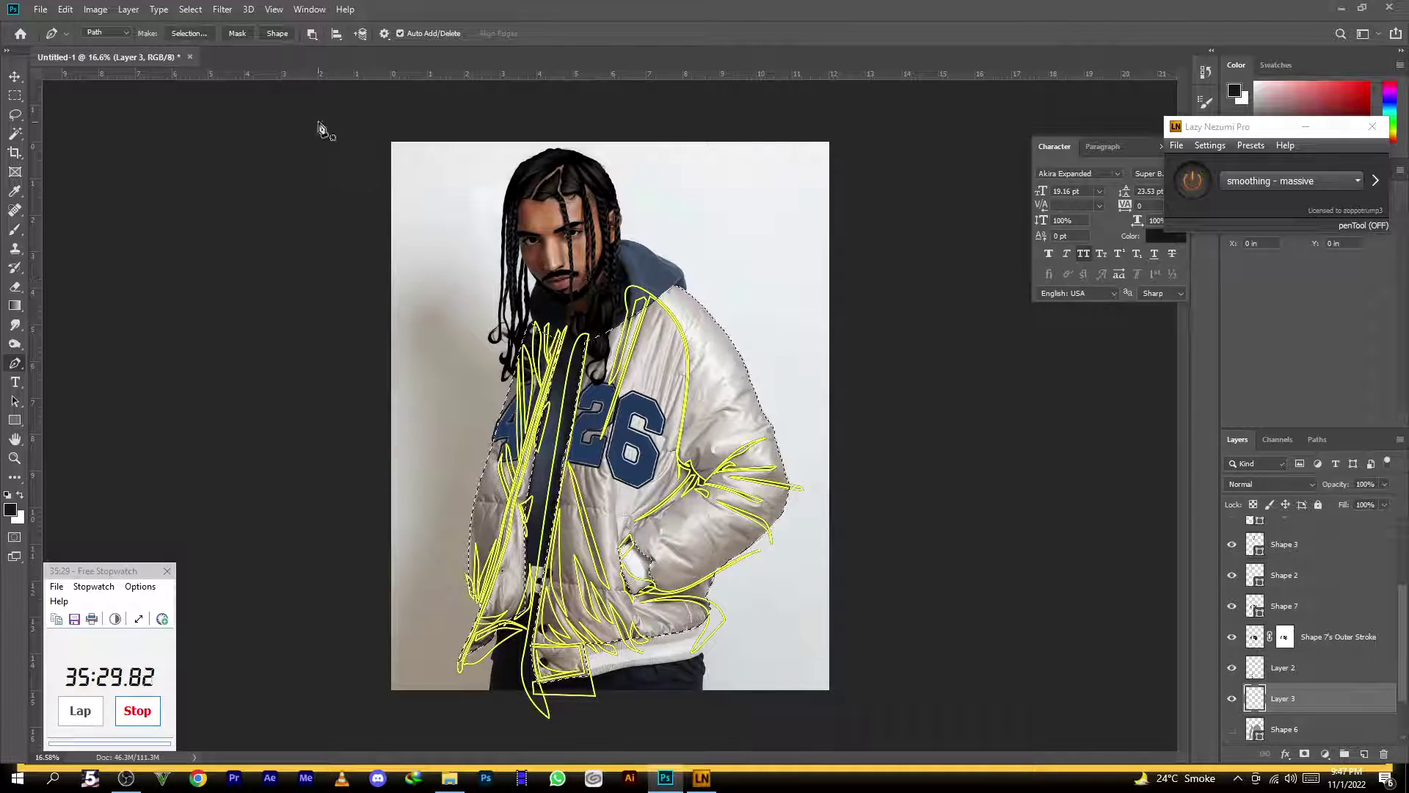
{"action": "left_click_drag", "start_coordinate": [380, 144], "coordinate": [888, 748]}
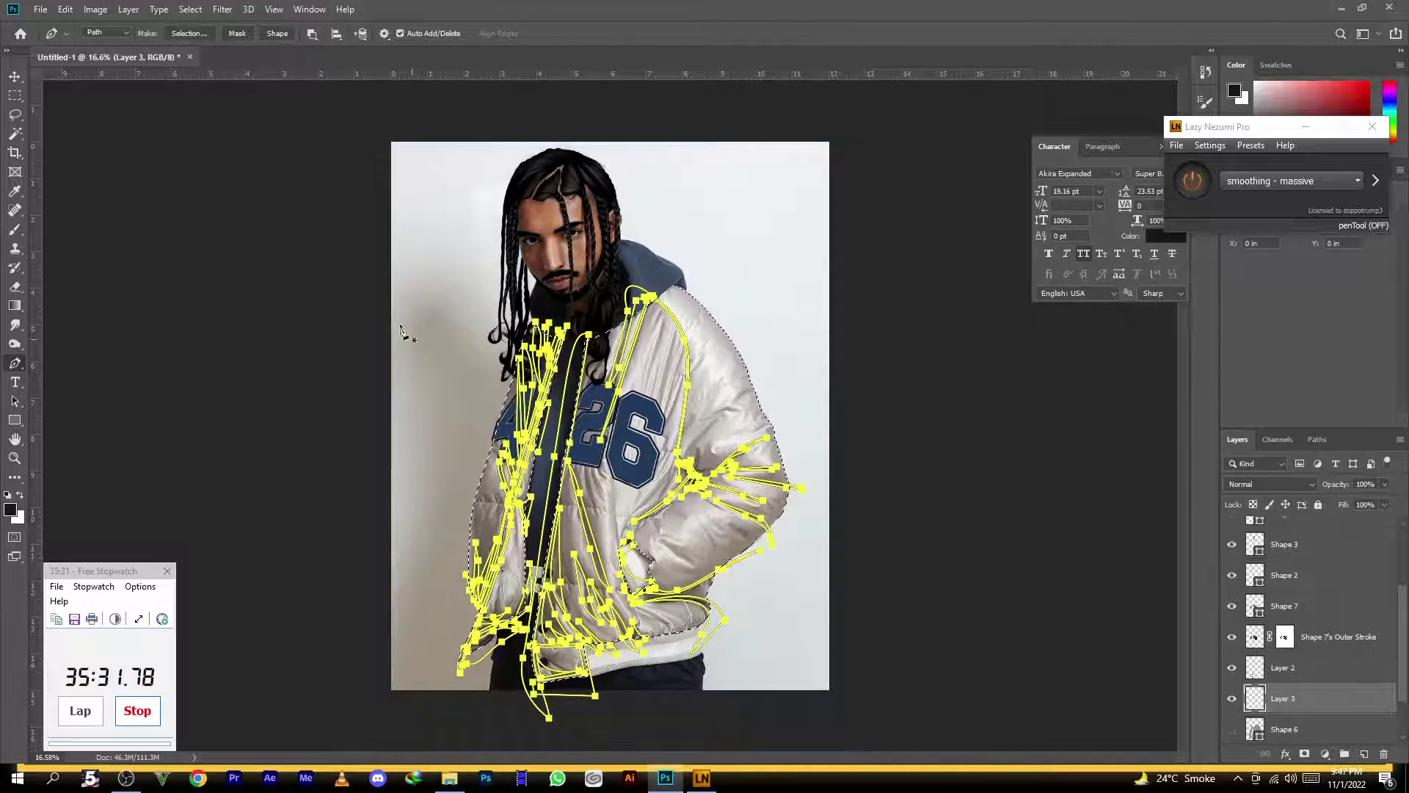
{"action": "left_click", "coordinate": [312, 33]}
{"action": "left_click", "coordinate": [339, 66]}
{"action": "left_click", "coordinate": [285, 37]}
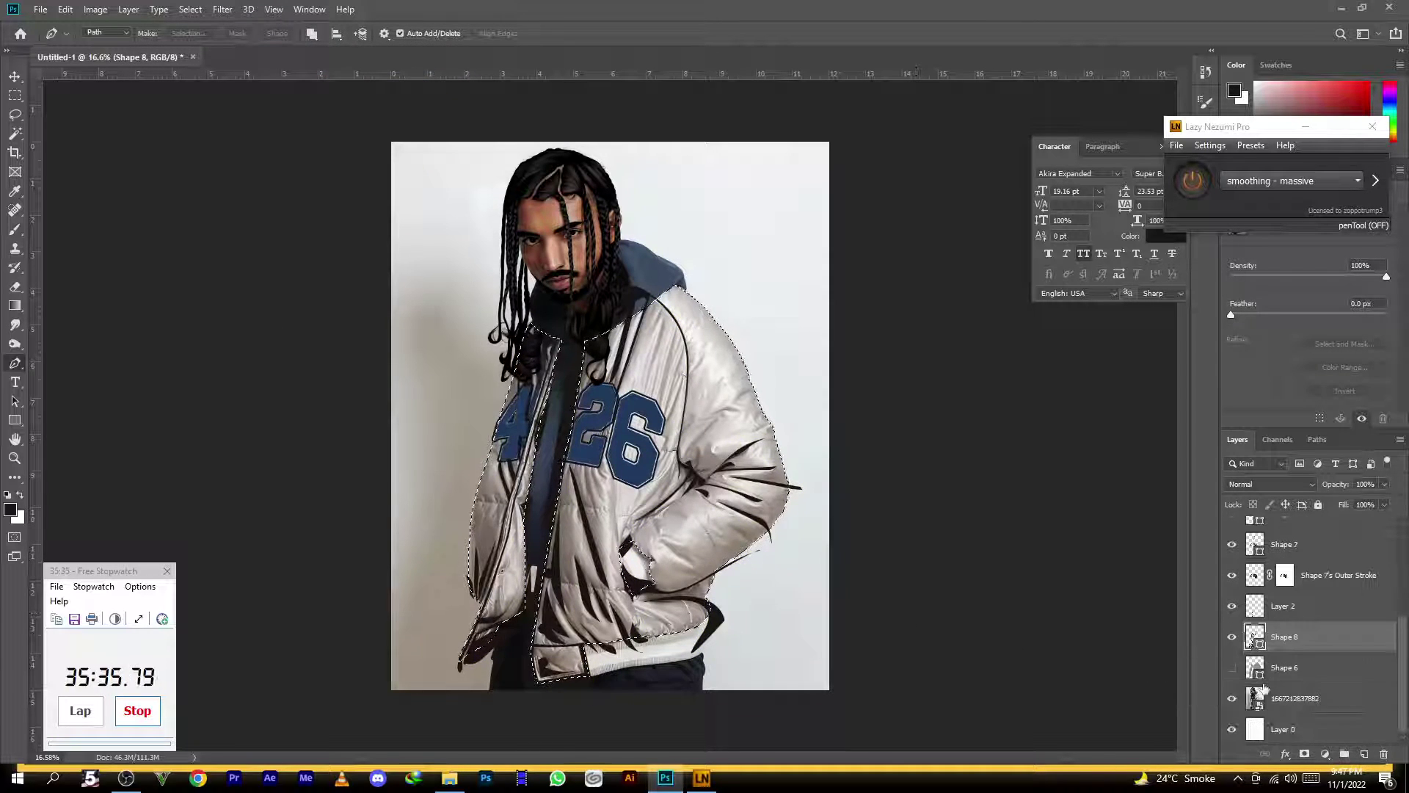
Preview the folds clipped to Shape 6, and return both layers to unclipped with Shape 6 hidden
{"action": "left_click", "coordinate": [1232, 667]}
{"action": "scroll", "coordinate": [801, 561], "scroll_direction": "down", "scroll_amount": 2}
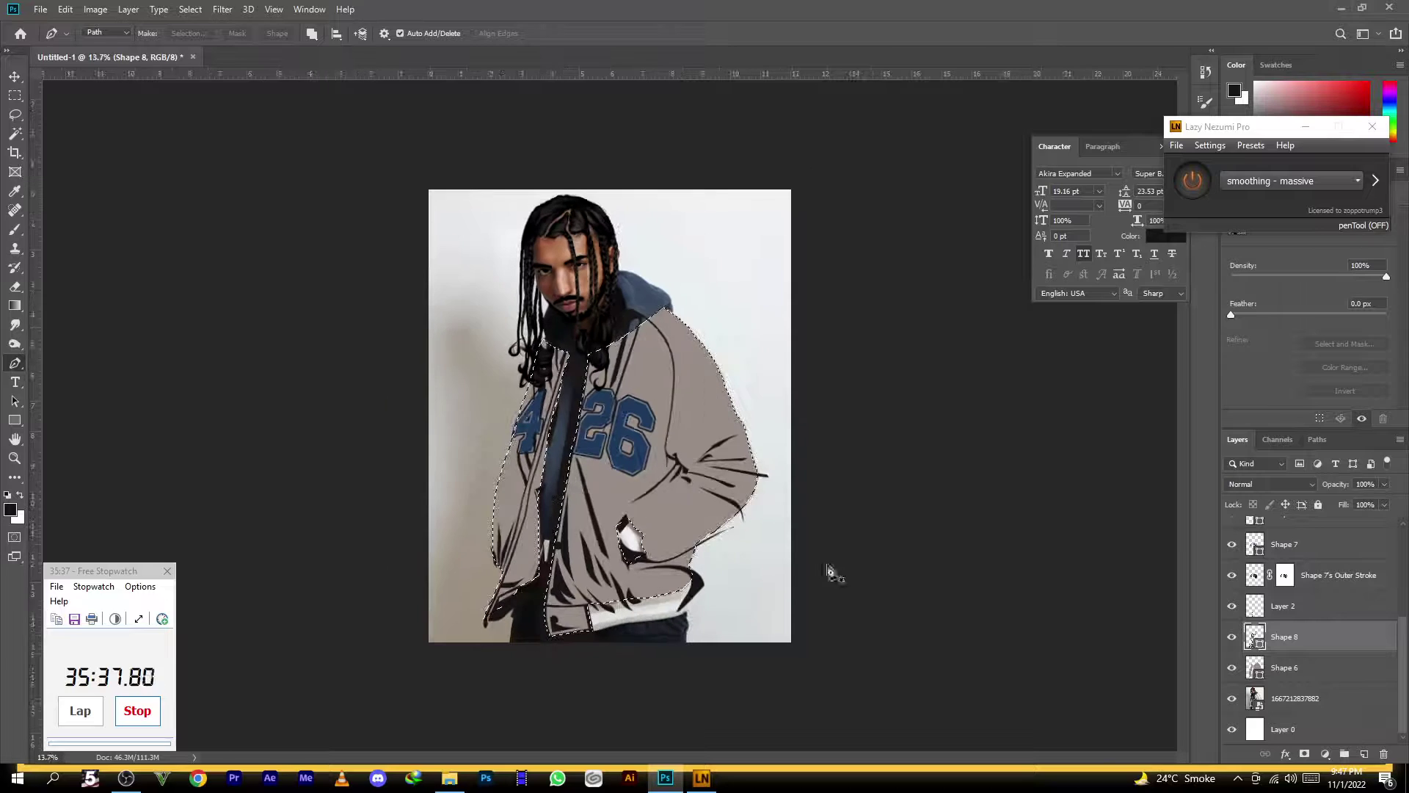
{"action": "left_click", "coordinate": [1248, 651], "text": "alt"}
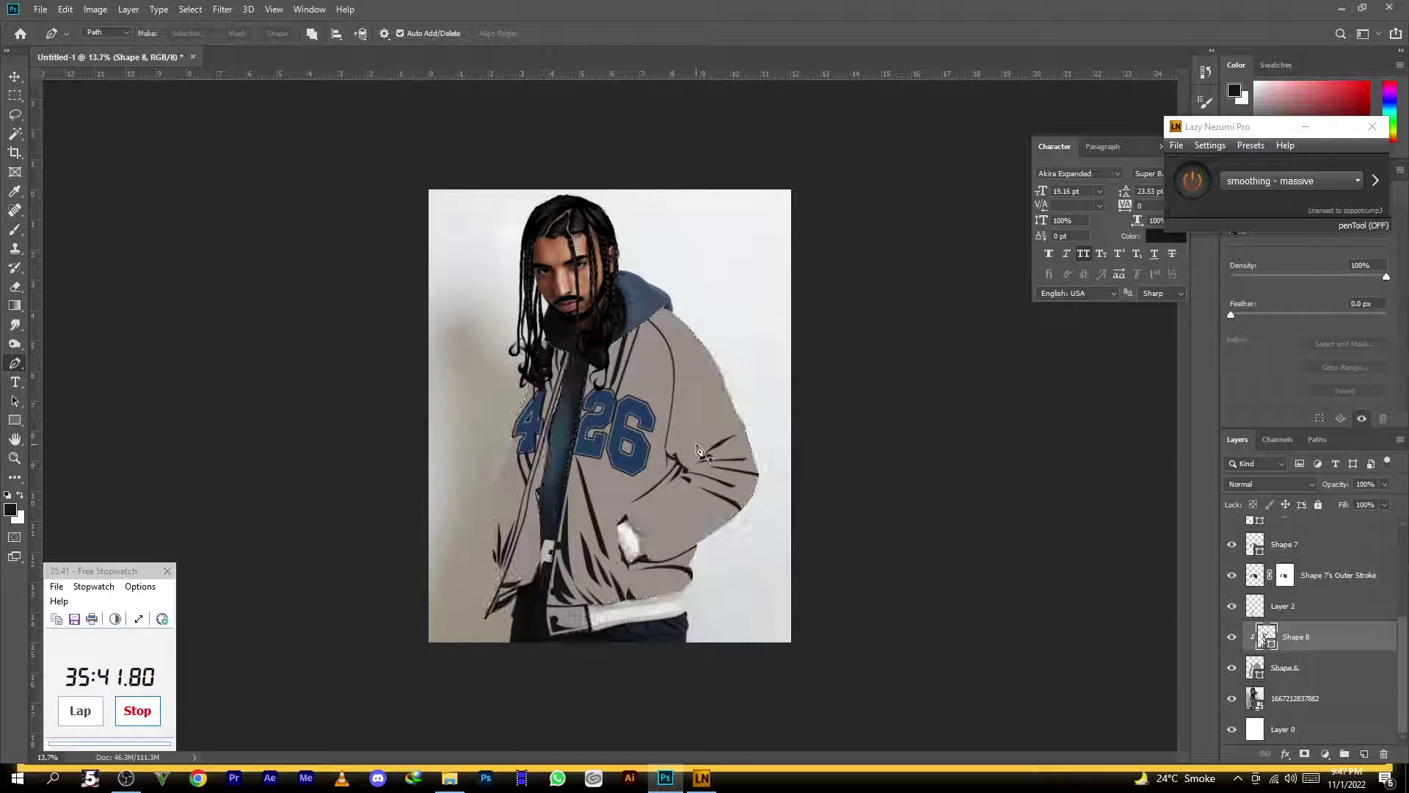
{"action": "scroll", "coordinate": [698, 451], "scroll_direction": "down", "scroll_amount": 1}
{"action": "scroll", "coordinate": [661, 462], "scroll_direction": "up", "scroll_amount": 3}
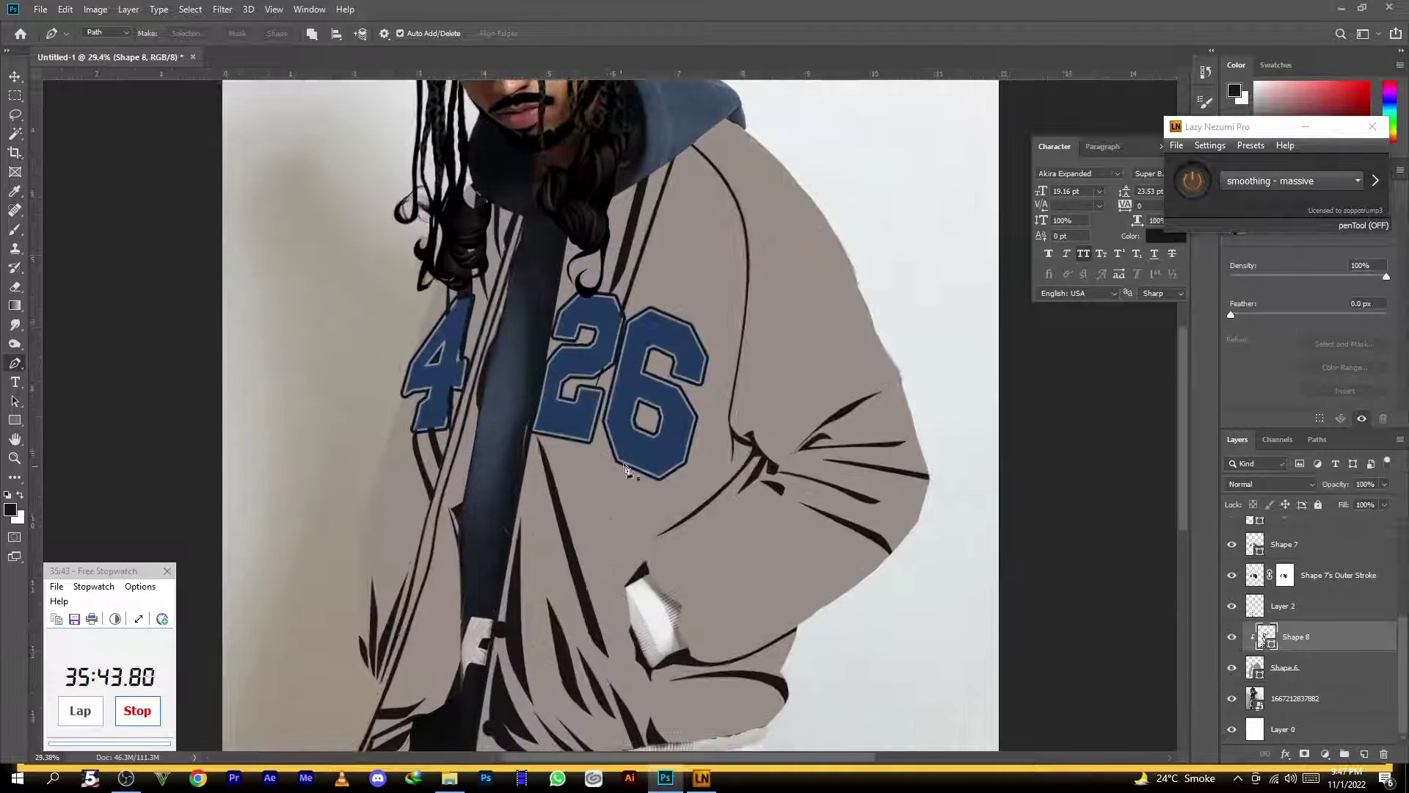
{"action": "scroll", "coordinate": [627, 470], "scroll_direction": "down", "scroll_amount": 2}
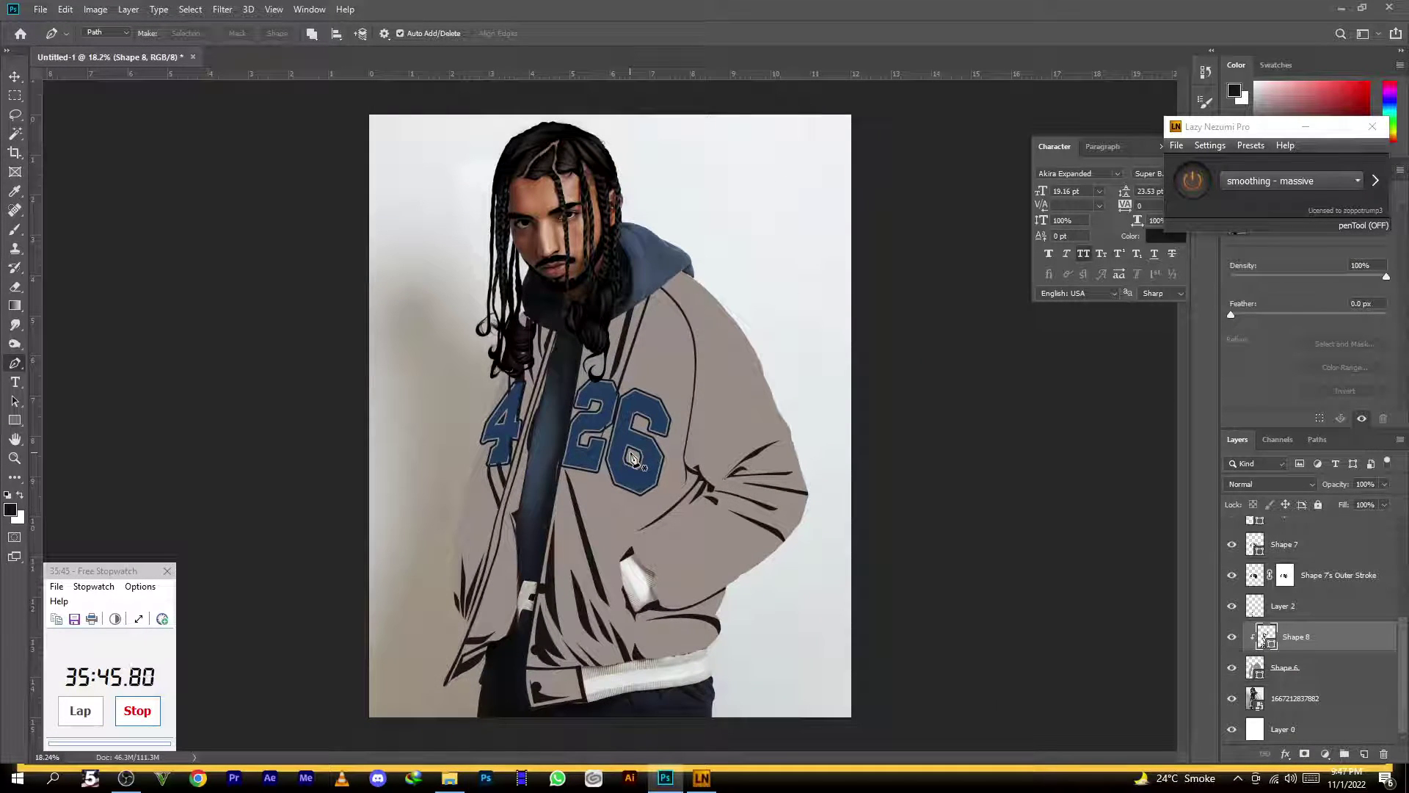
{"action": "scroll", "coordinate": [631, 456], "scroll_direction": "down", "scroll_amount": 2}
{"action": "scroll", "coordinate": [631, 457], "scroll_direction": "up", "scroll_amount": 2}
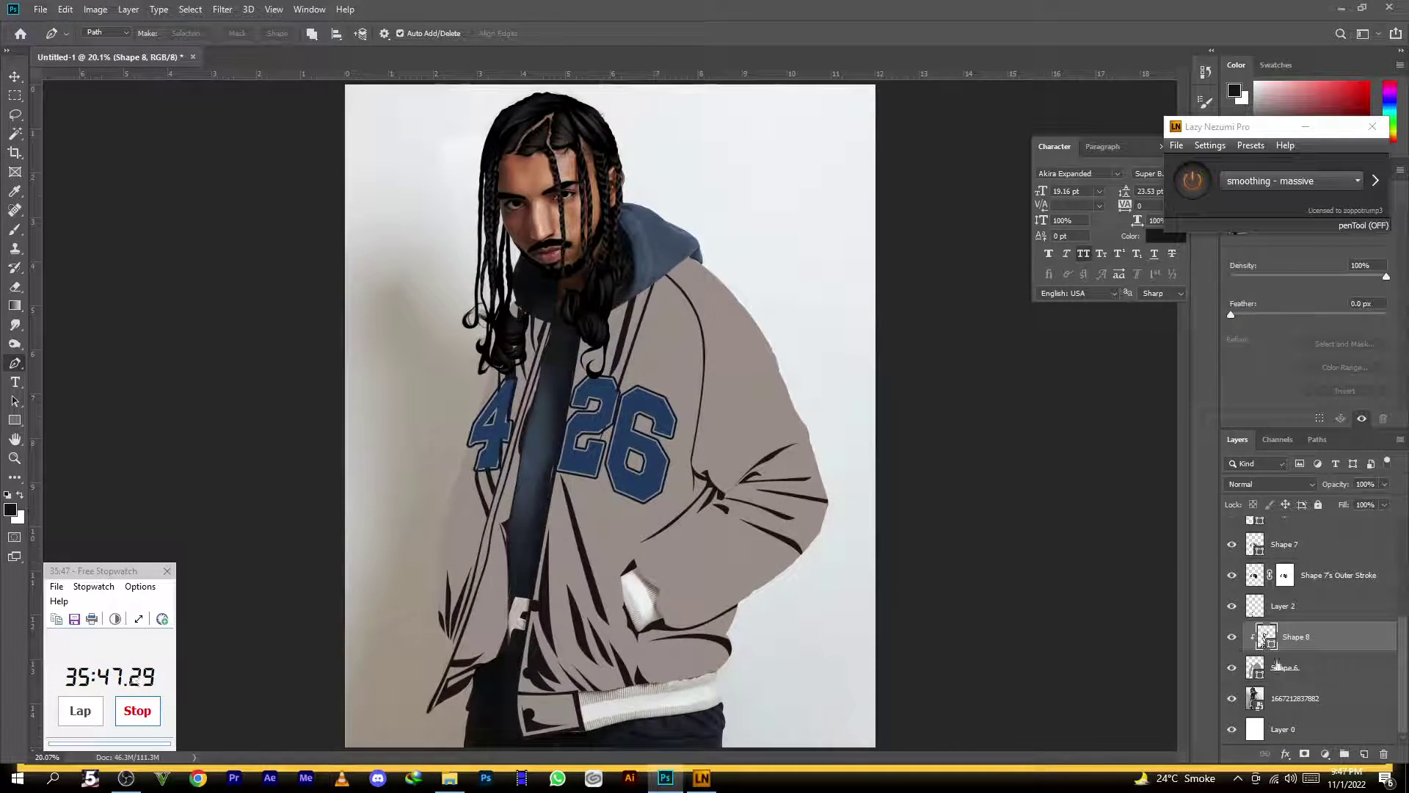
{"action": "left_click", "coordinate": [1233, 669]}
{"action": "left_click", "coordinate": [1317, 650], "text": "alt"}
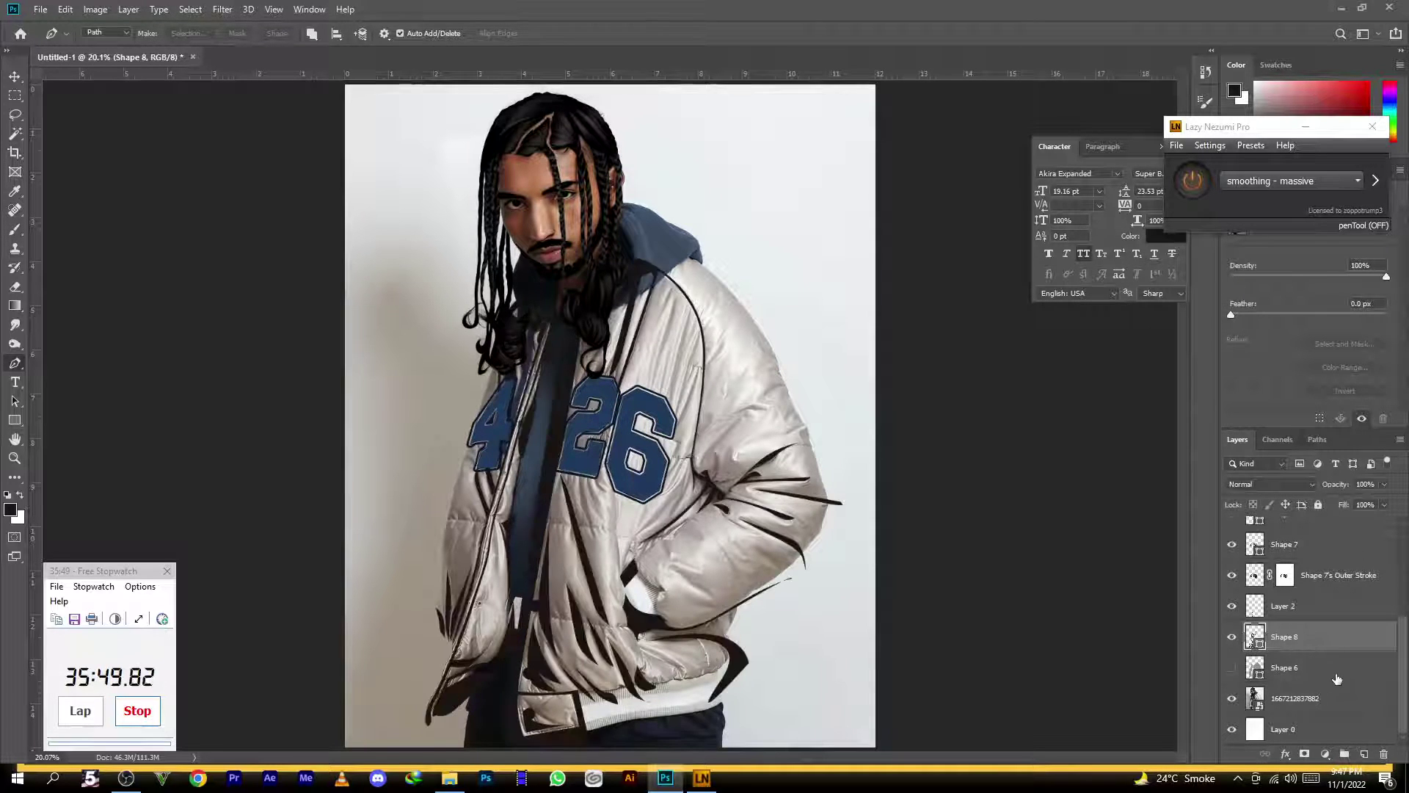
Add a new layer directly above Shape 6 and sample the jacket's grey-brown 6e6258 as the foreground color
{"action": "left_click", "coordinate": [1335, 676]}
{"action": "left_click", "coordinate": [1363, 753]}
{"action": "scroll", "coordinate": [469, 660], "scroll_direction": "up", "scroll_amount": 2}
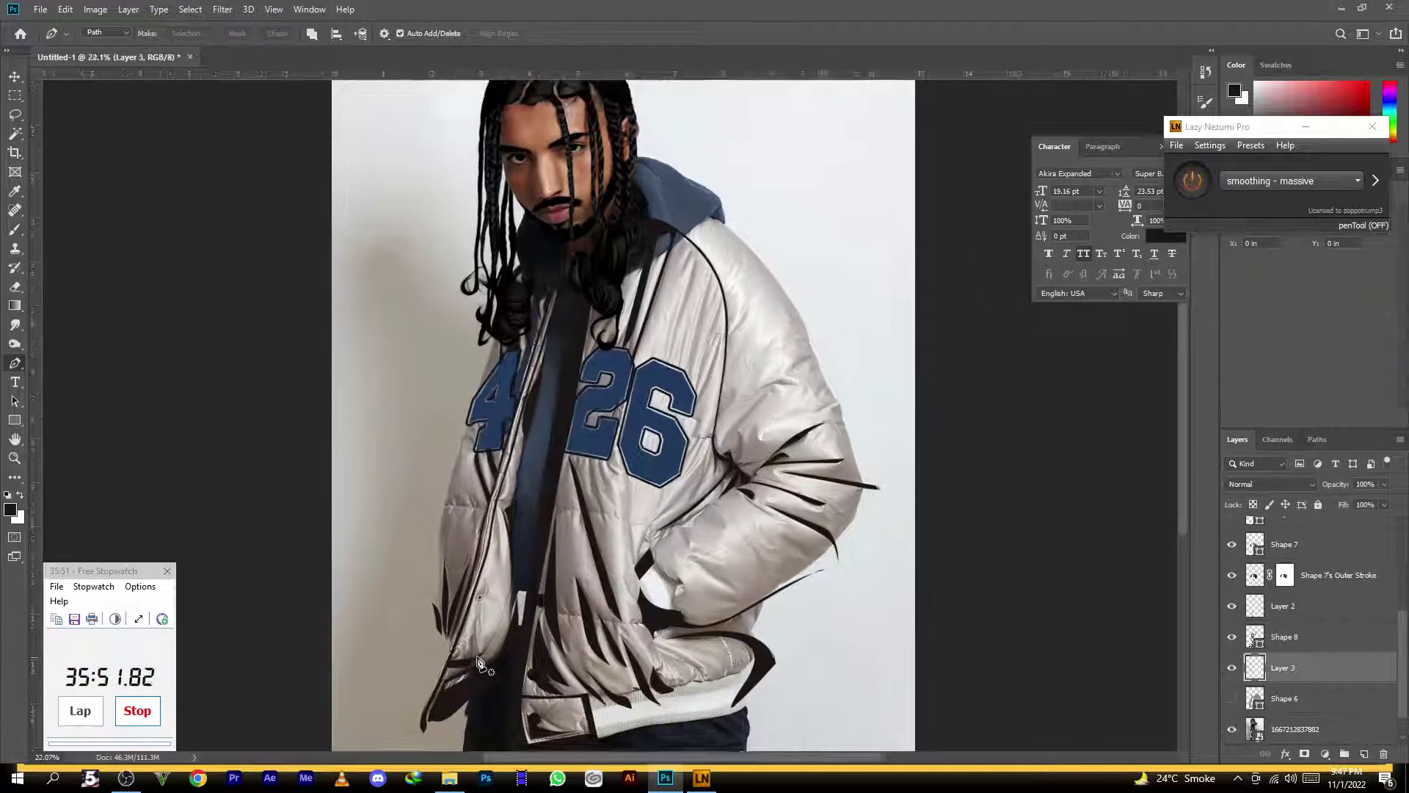
{"action": "key", "text": "i"}
{"action": "left_click", "coordinate": [12, 511]}
{"action": "left_click", "coordinate": [460, 530]}
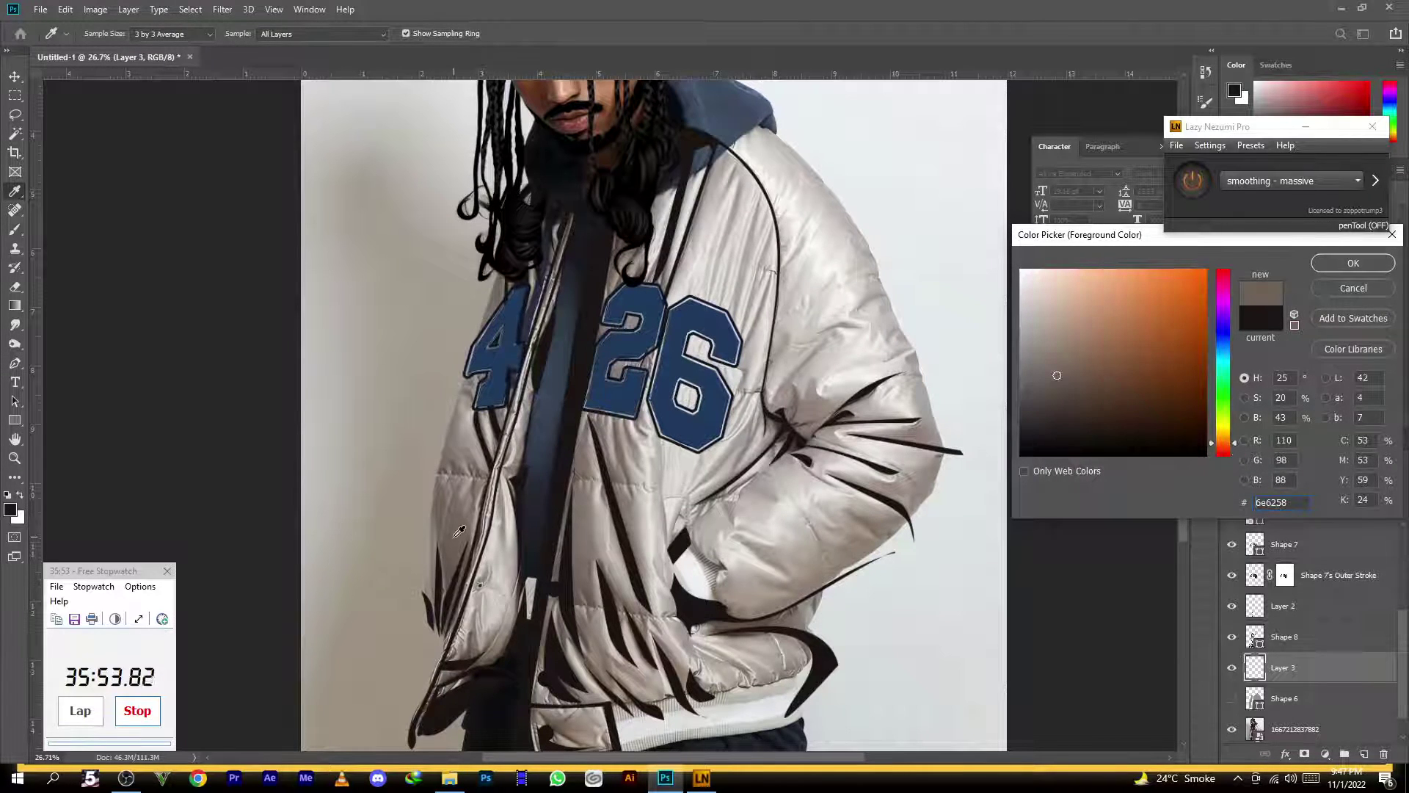
{"action": "left_click", "coordinate": [1353, 263]}
{"action": "key", "text": "p"}
{"action": "scroll", "coordinate": [825, 321], "scroll_direction": "down", "scroll_amount": 2}
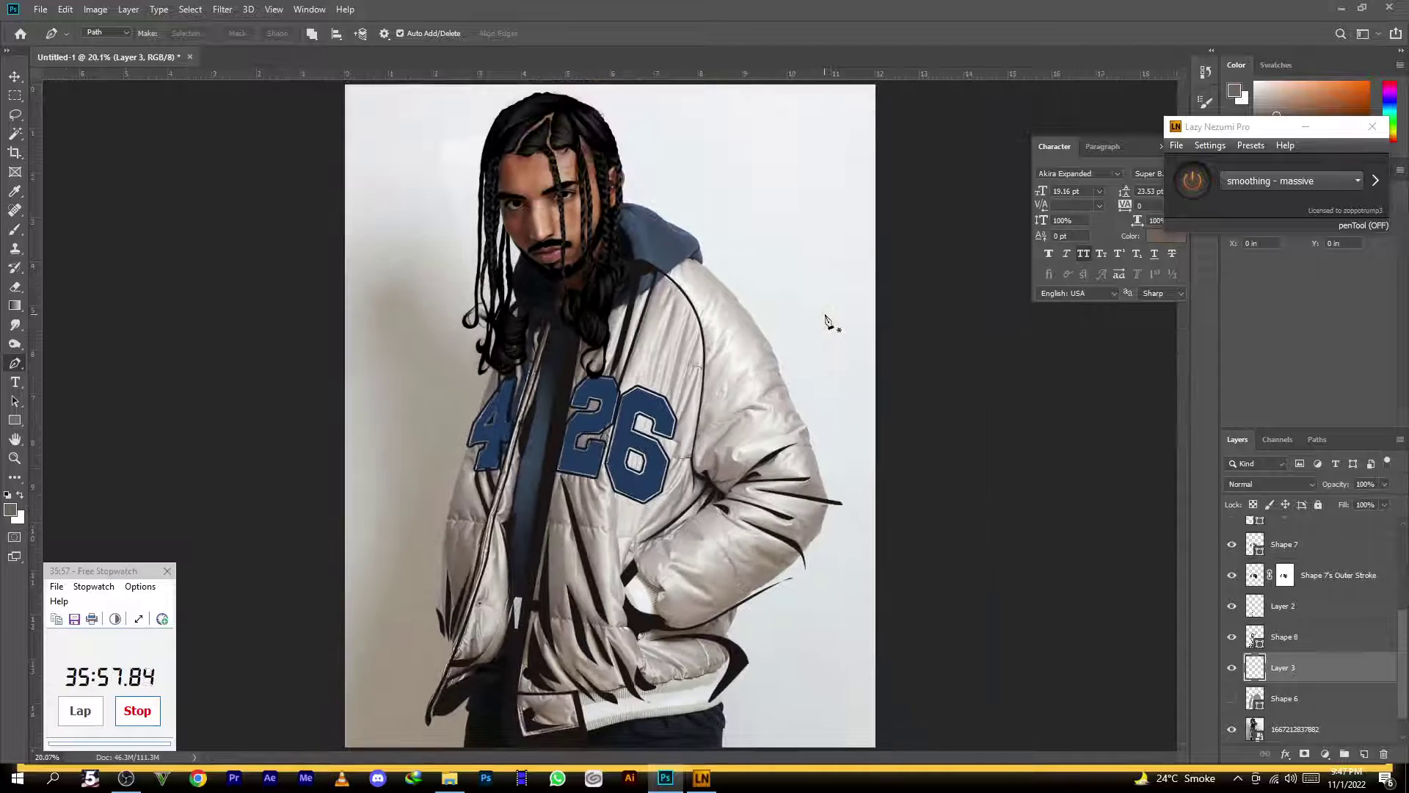
Draw a large closed outline with the Pen tool around the whole jacket and convert it into a filled shape
{"action": "left_click", "coordinate": [405, 431]}
{"action": "left_click_drag", "start_coordinate": [588, 232], "coordinate": [712, 214]}
{"action": "left_click_drag", "start_coordinate": [831, 390], "coordinate": [890, 519]}
{"action": "scroll", "coordinate": [890, 520], "scroll_direction": "down", "scroll_amount": 1}
{"action": "left_click_drag", "start_coordinate": [668, 664], "coordinate": [583, 704]}
{"action": "left_click_drag", "start_coordinate": [501, 684], "coordinate": [492, 693]}
{"action": "left_click_drag", "start_coordinate": [435, 640], "coordinate": [448, 571]}
{"action": "left_click", "coordinate": [456, 427]}
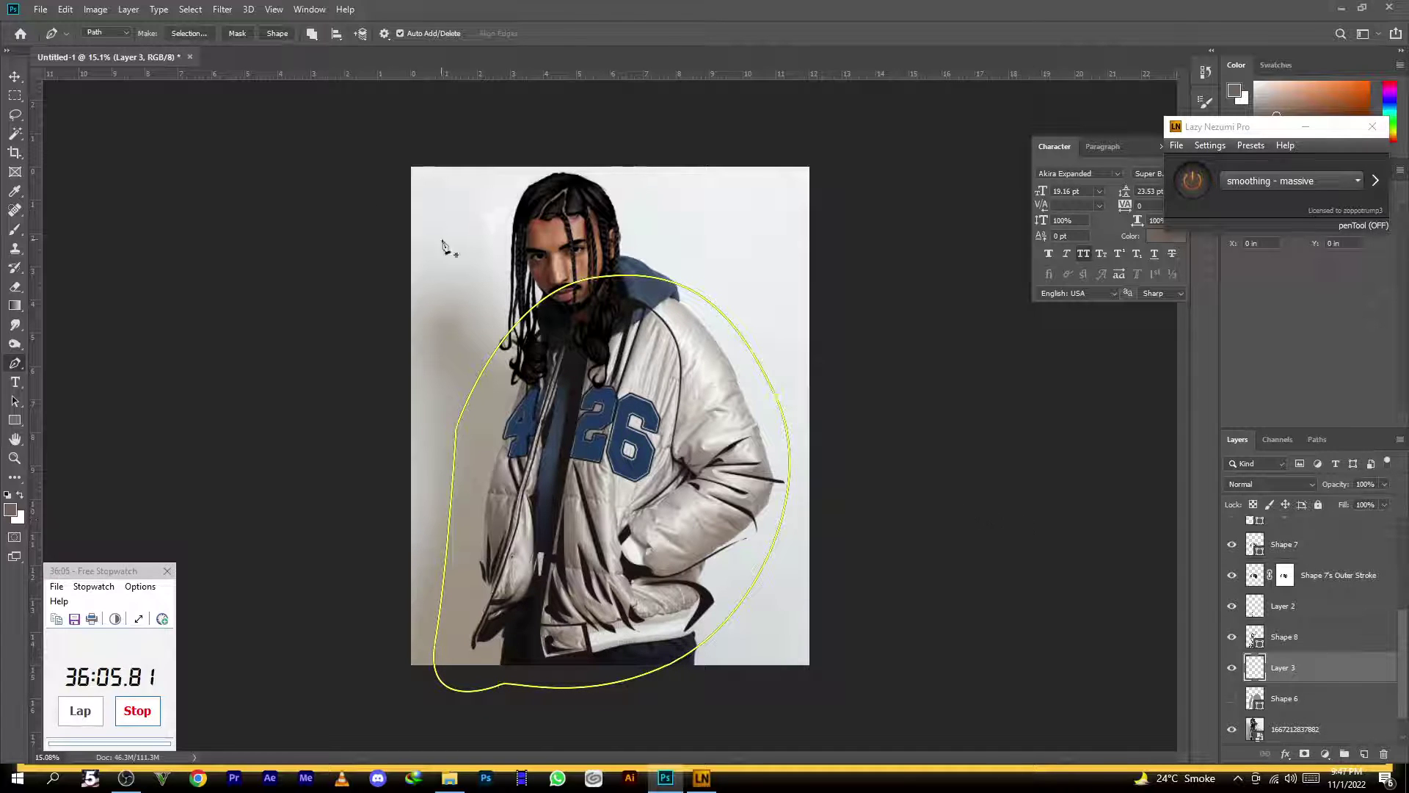
{"action": "left_click", "coordinate": [277, 33]}
{"action": "scroll", "coordinate": [494, 382], "scroll_direction": "up", "scroll_amount": 2}
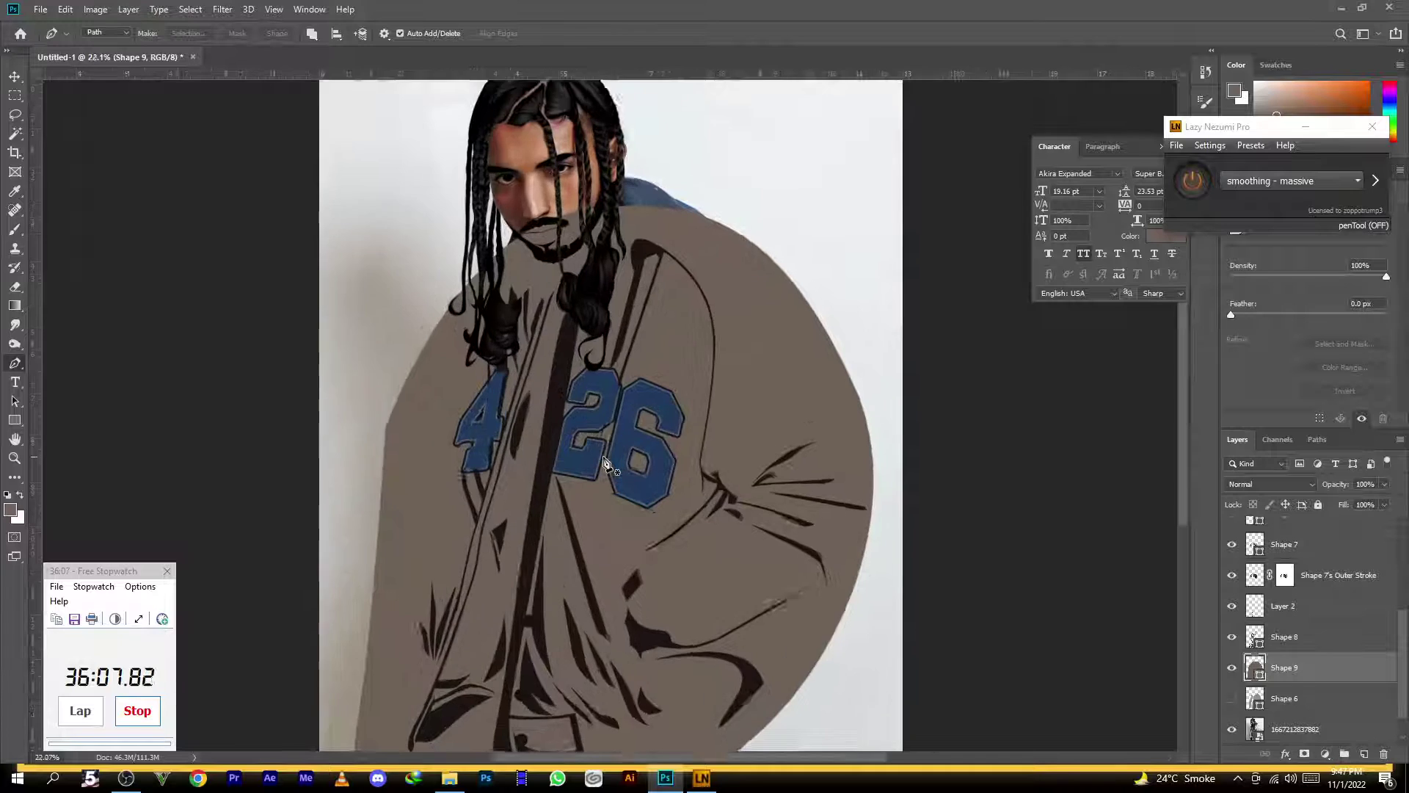
{"action": "scroll", "coordinate": [606, 462], "scroll_direction": "down", "scroll_amount": 1}
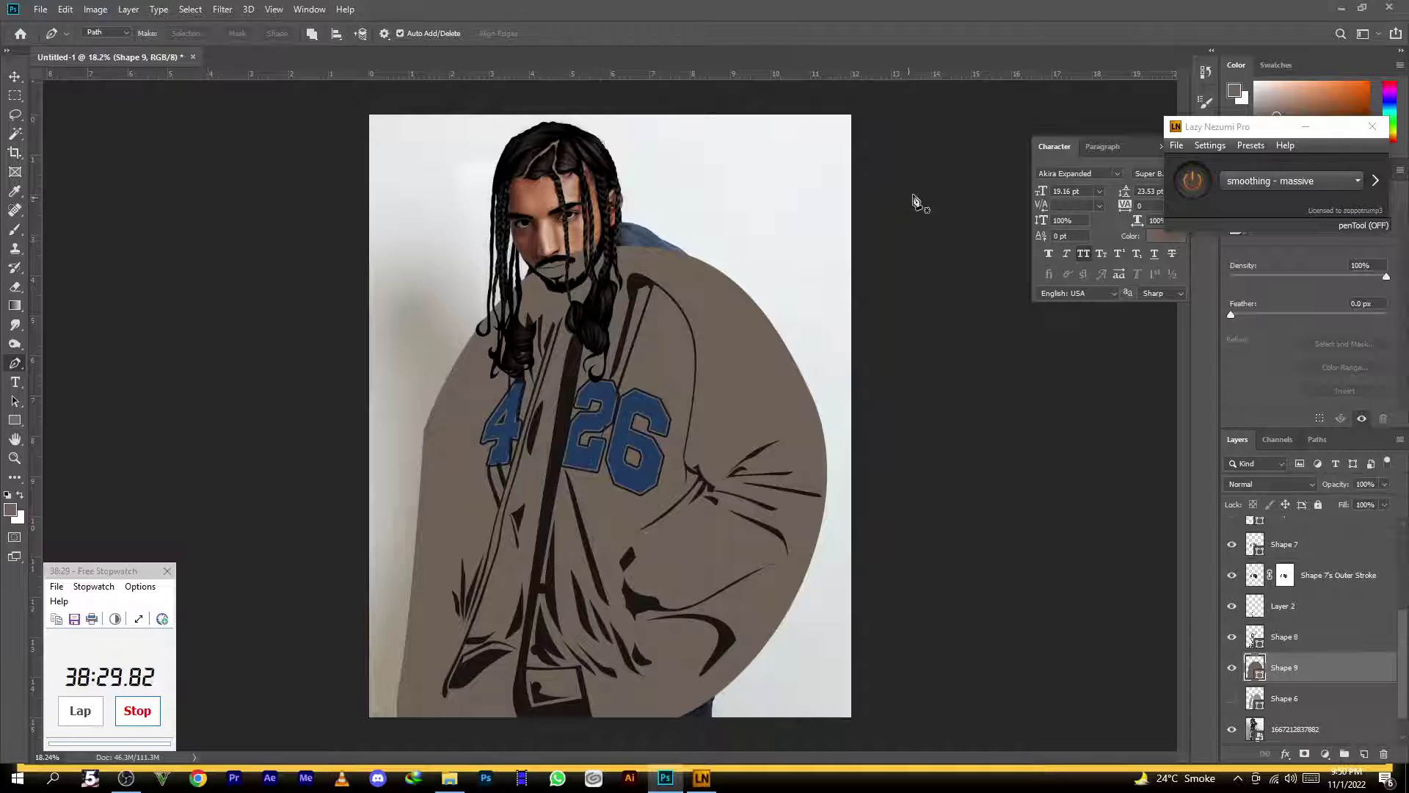
Hide Shape 9, load its outline as a selection, and set the path operation to Subtract Front Shape
{"action": "left_click", "coordinate": [1232, 668]}
{"action": "left_click", "coordinate": [1256, 673], "text": "ctrl"}
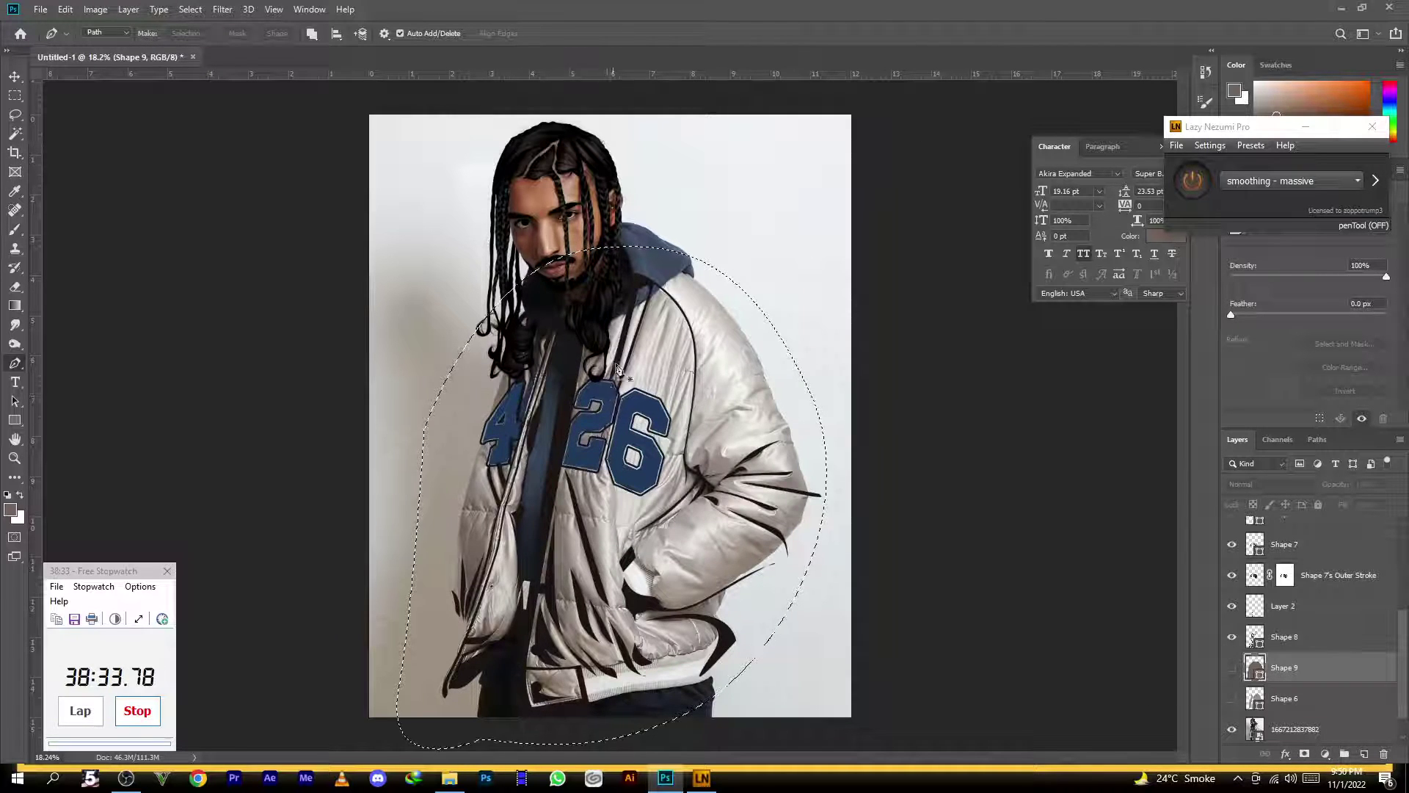
{"action": "scroll", "coordinate": [621, 285], "scroll_direction": "up", "scroll_amount": 3}
{"action": "left_click", "coordinate": [312, 34]}
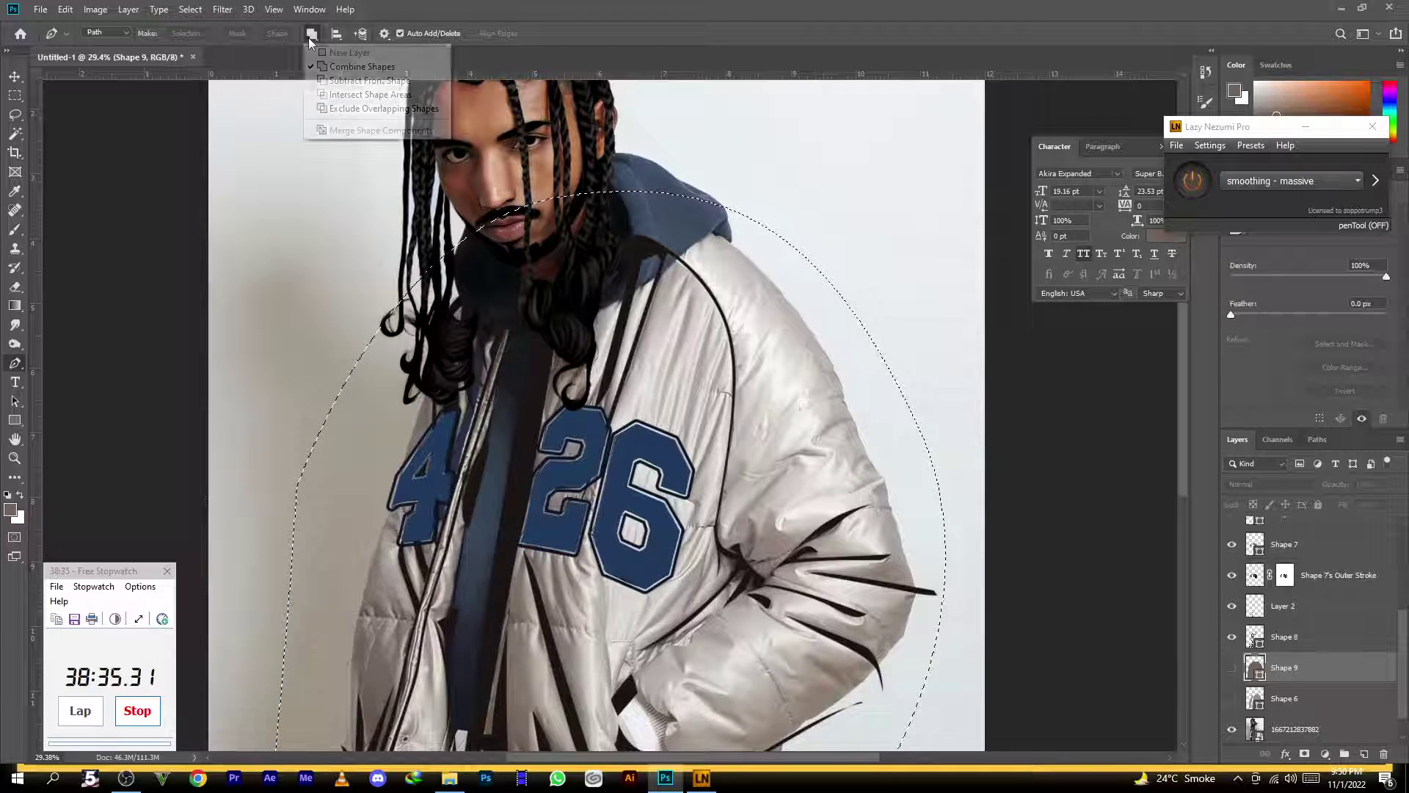
{"action": "left_click", "coordinate": [362, 81]}
{"action": "scroll", "coordinate": [524, 242], "scroll_direction": "up", "scroll_amount": 2}
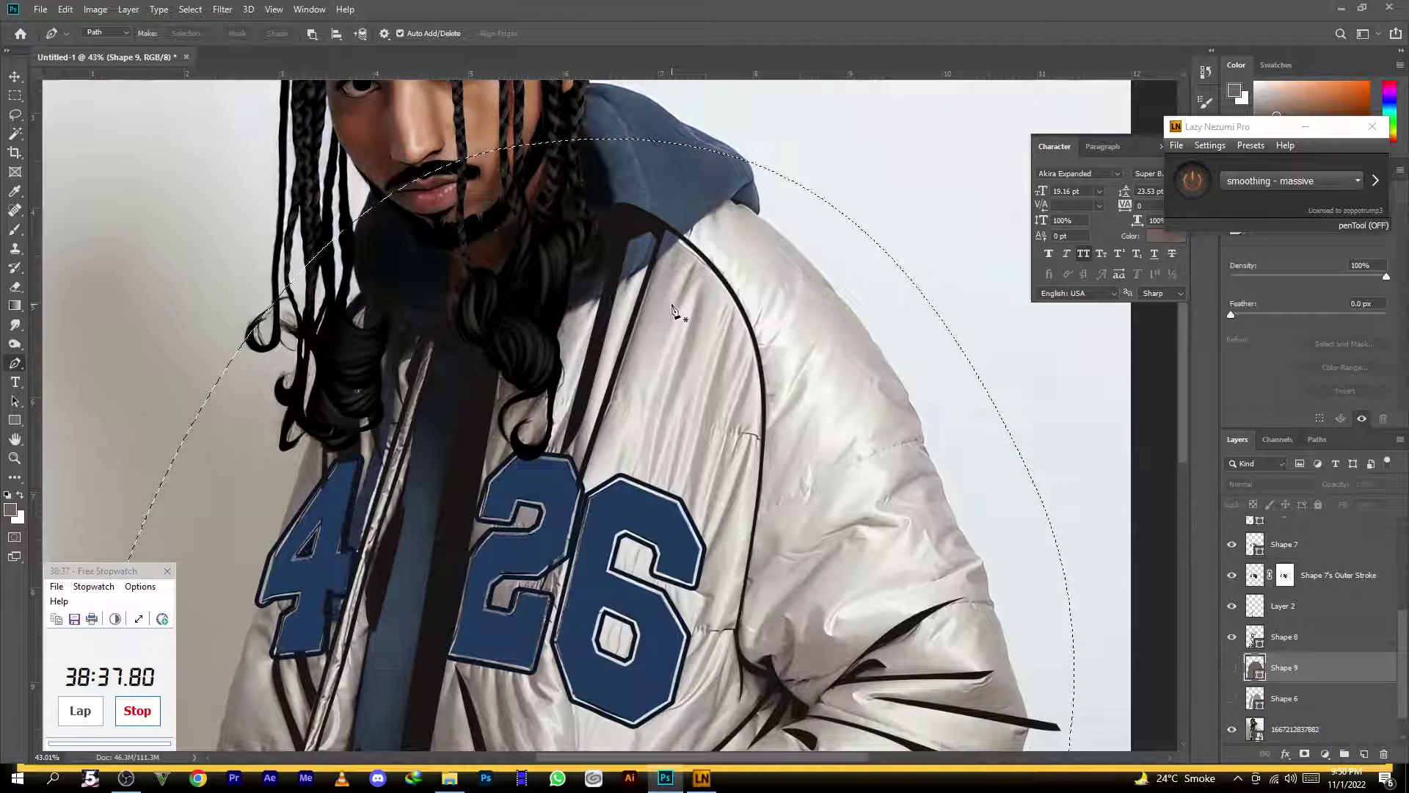
Outline a narrow highlight beside the hair, running from below the hood down to the number 2
{"action": "left_click", "coordinate": [582, 273]}
{"action": "left_click_drag", "start_coordinate": [563, 318], "coordinate": [554, 352]}
{"action": "mouse_move", "coordinate": [544, 460]}
{"action": "left_mouse_down"}
{"action": "mouse_move", "coordinate": [543, 476]}
{"action": "mouse_move", "coordinate": [561, 440]}
{"action": "mouse_move", "coordinate": [544, 460]}
{"action": "left_mouse_up"}
{"action": "left_click", "coordinate": [585, 358]}
{"action": "left_click_drag", "start_coordinate": [582, 273], "coordinate": [556, 283]}
Outline a second slim highlight between the dark folds, from the hood's edge down to the top of the number 2
{"action": "left_click", "coordinate": [625, 253]}
{"action": "left_click_drag", "start_coordinate": [591, 396], "coordinate": [578, 442]}
{"action": "left_click", "coordinate": [564, 477]}
{"action": "left_click_drag", "start_coordinate": [612, 376], "coordinate": [611, 280]}
{"action": "left_click", "coordinate": [652, 245]}
Begin the chest highlight below the shoulder seam, tracing down between the 2 and 6 to the lower panel and back up
{"action": "left_click", "coordinate": [660, 269]}
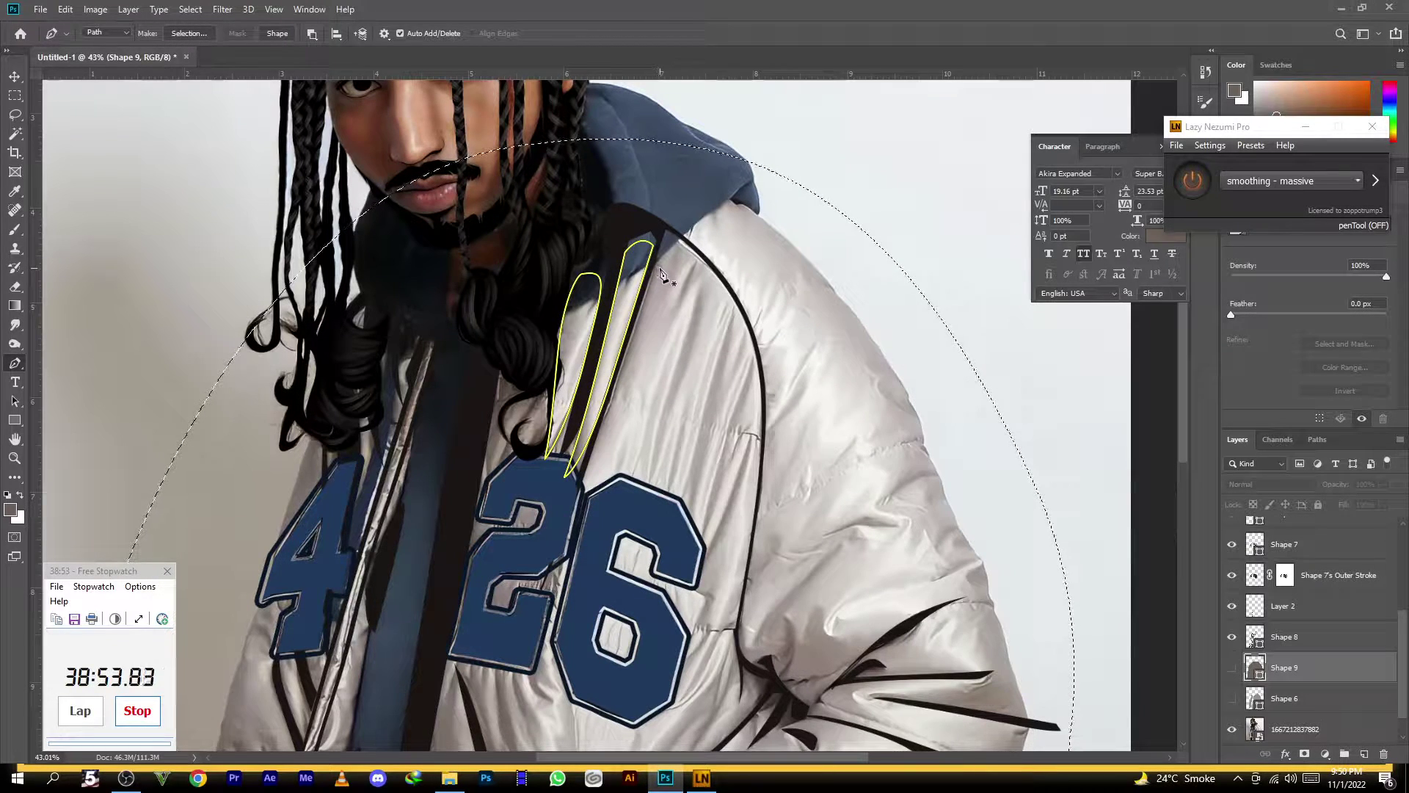
{"action": "left_click_drag", "start_coordinate": [576, 524], "coordinate": [545, 626]}
{"action": "left_click_drag", "start_coordinate": [546, 654], "coordinate": [576, 437]}
{"action": "left_click", "coordinate": [554, 456]}
{"action": "left_click", "coordinate": [570, 523]}
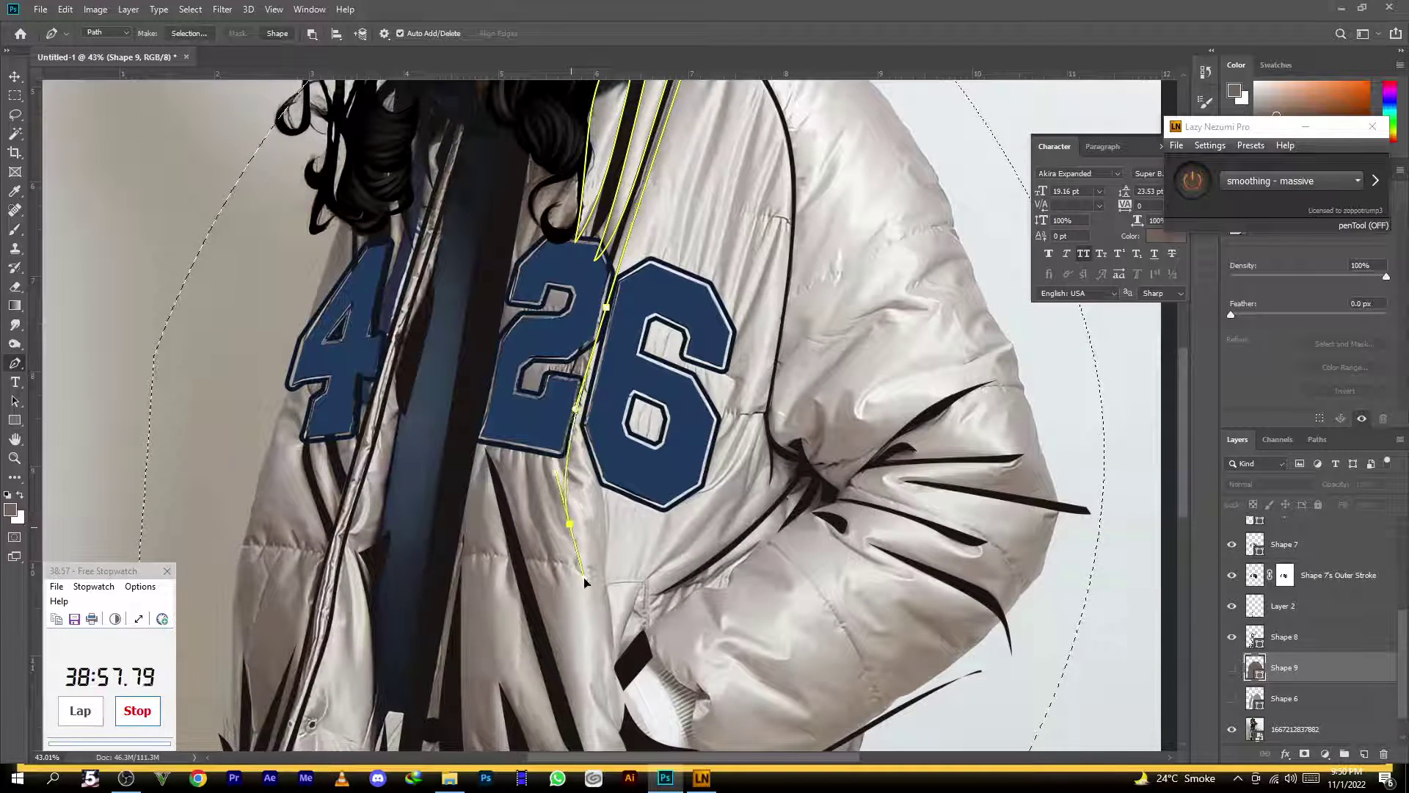
{"action": "left_click_drag", "start_coordinate": [596, 466], "coordinate": [523, 642]}
{"action": "left_click", "coordinate": [637, 305]}
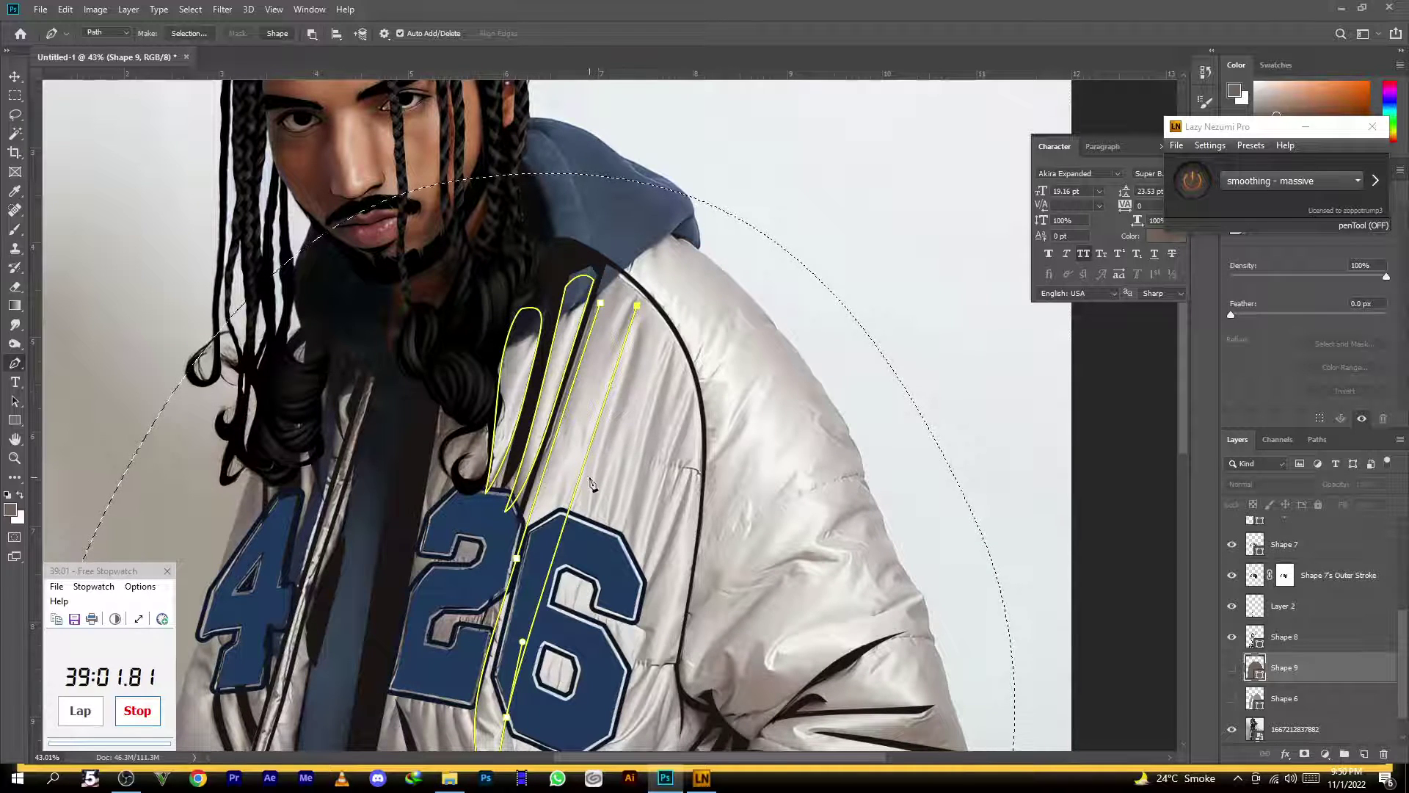
Extend the chest highlight outline with narrow fold spikes running down from the shoulder through the number 6 and back
{"action": "left_click", "coordinate": [572, 530]}
{"action": "left_click", "coordinate": [563, 653]}
{"action": "left_click", "coordinate": [600, 482]}
{"action": "left_click", "coordinate": [641, 314]}
{"action": "left_click_drag", "start_coordinate": [640, 351], "coordinate": [638, 366]}
{"action": "left_click", "coordinate": [590, 555]}
{"action": "left_click", "coordinate": [579, 616]}
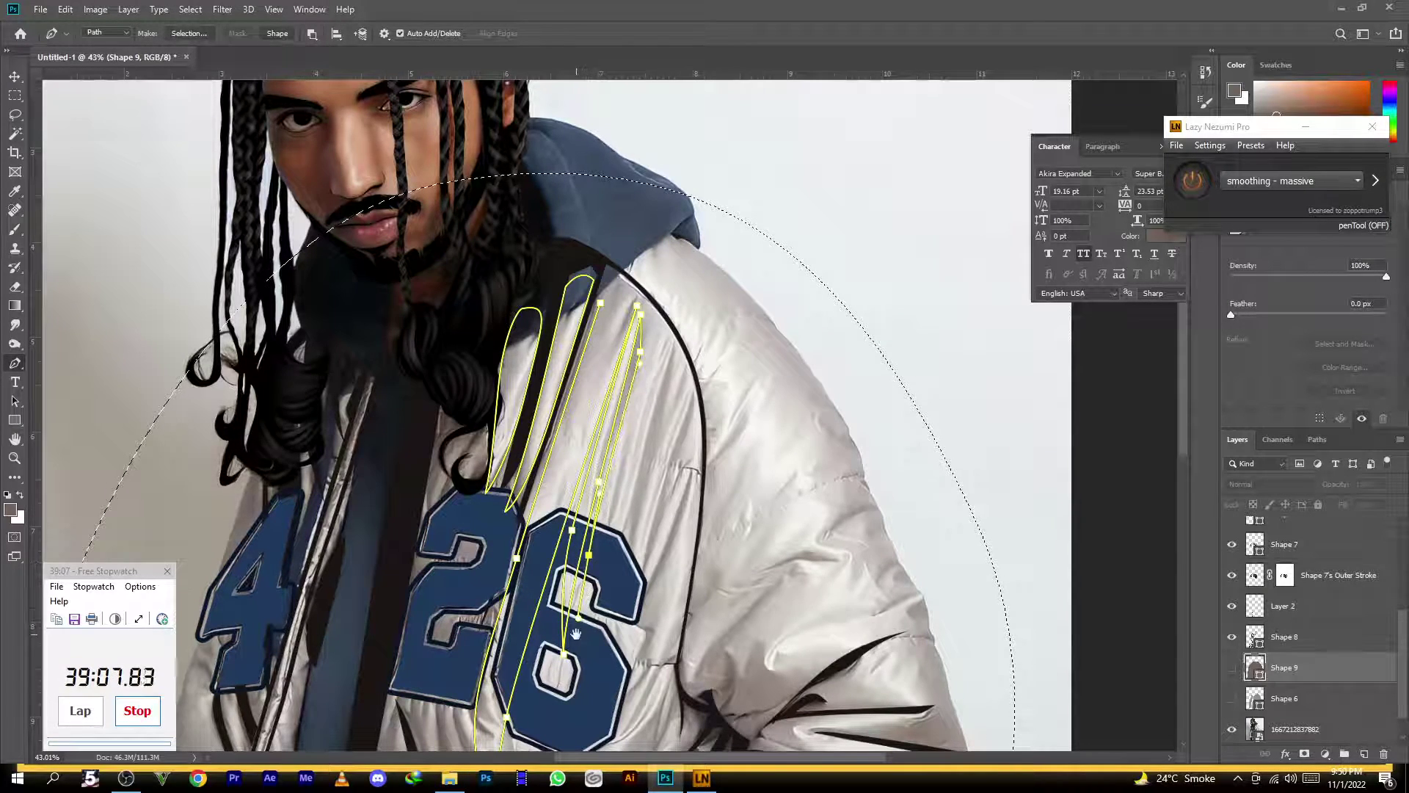
Continue the outline around the fold tip inside the lower loop of the 6 and down to the number's lower edge
{"action": "left_click_drag", "start_coordinate": [576, 633], "coordinate": [608, 436]}
{"action": "left_click", "coordinate": [592, 506]}
{"action": "left_click", "coordinate": [587, 438]}
{"action": "left_click", "coordinate": [586, 384]}
{"action": "left_click_drag", "start_coordinate": [558, 479], "coordinate": [544, 533]}
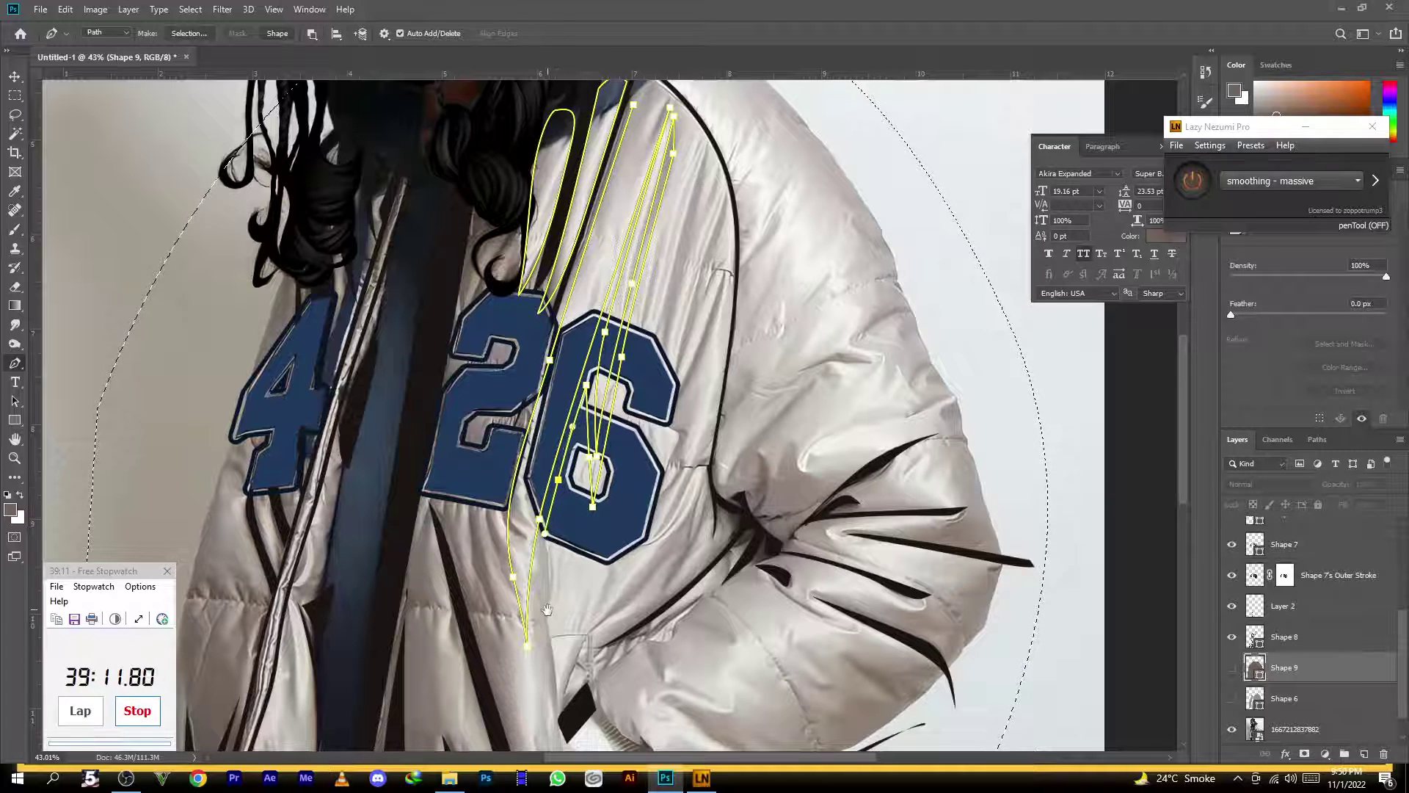
Carry the chest outline down to the pocket opening and around the small crease just above the cuff
{"action": "left_click_drag", "start_coordinate": [548, 614], "coordinate": [613, 404]}
{"action": "left_click", "coordinate": [611, 423]}
{"action": "left_click", "coordinate": [618, 495]}
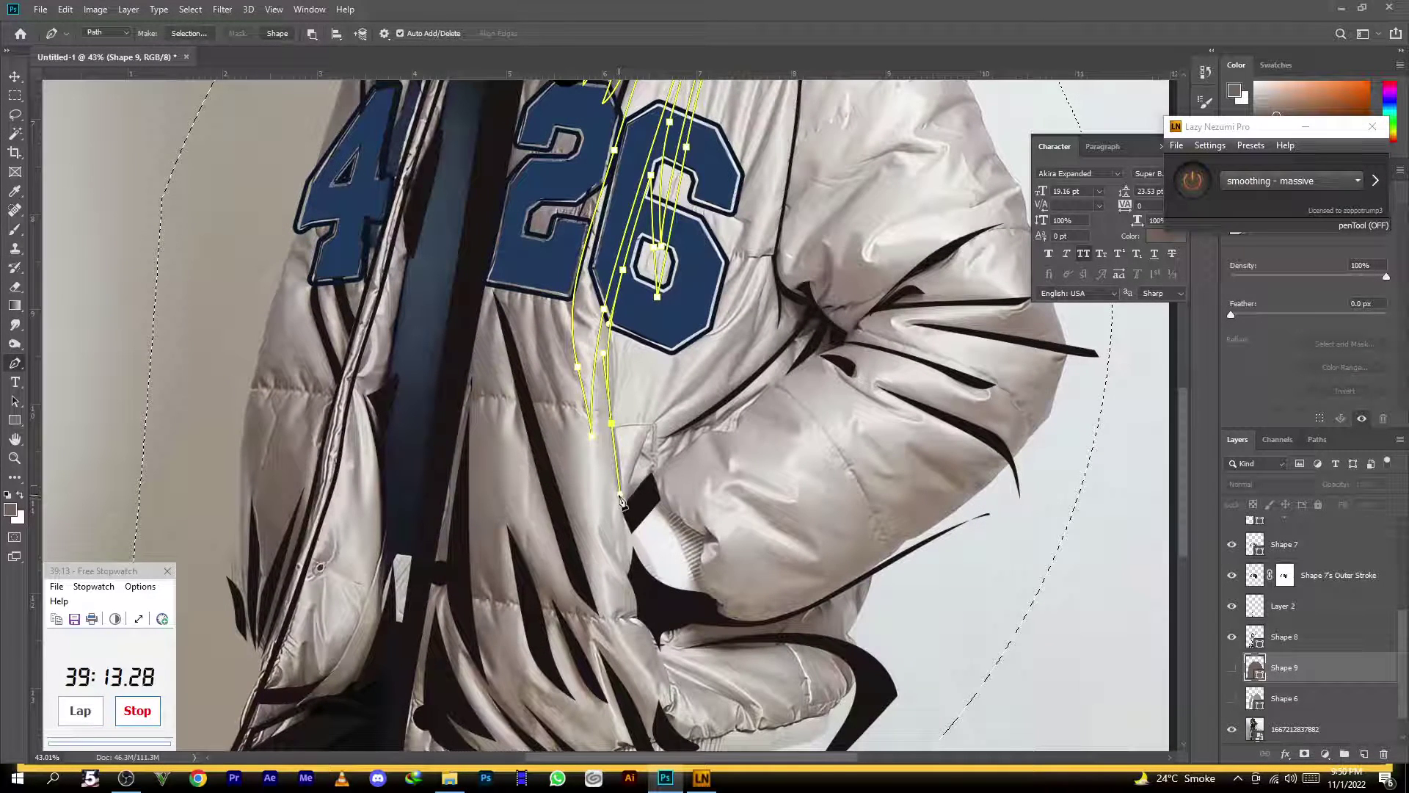
{"action": "left_click", "coordinate": [652, 470]}
{"action": "left_click", "coordinate": [655, 425]}
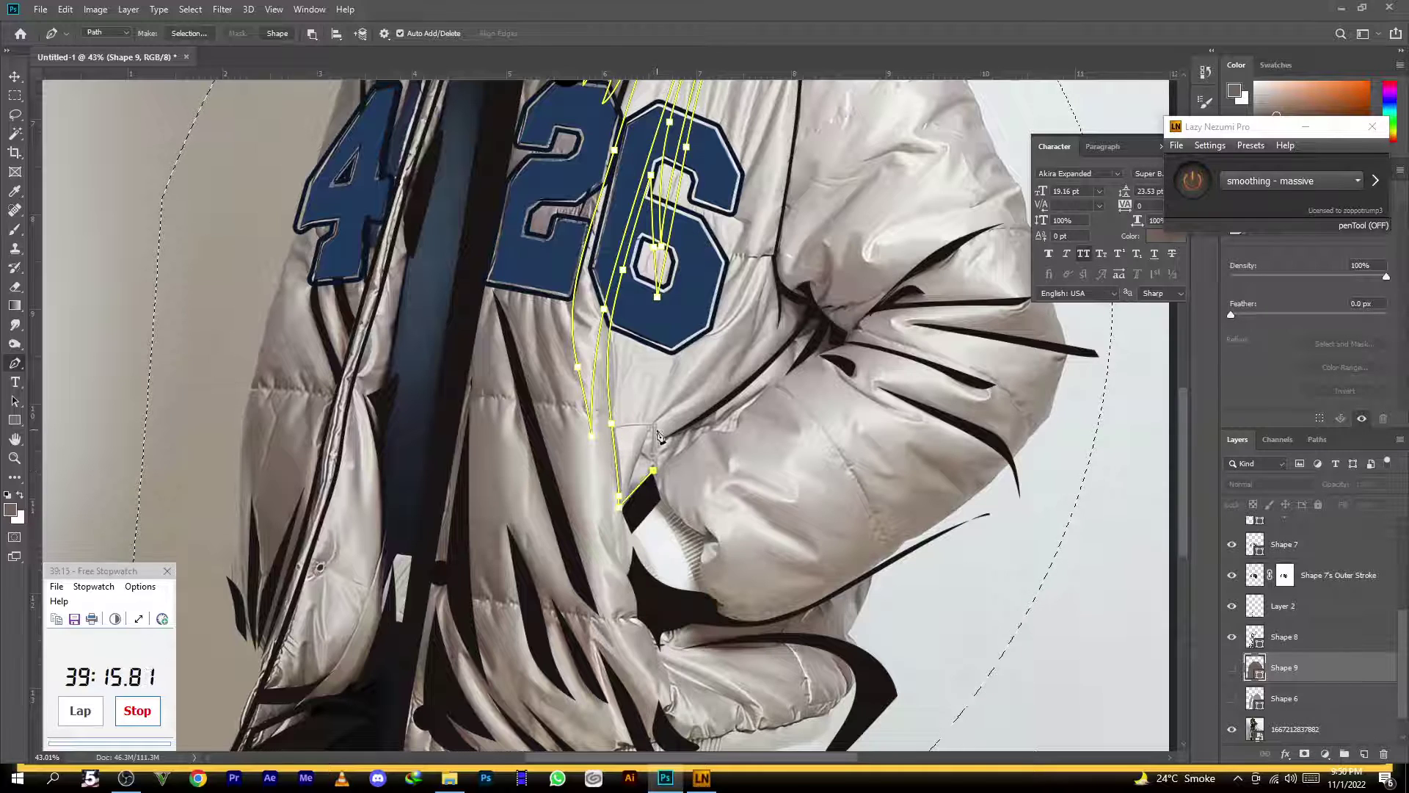
{"action": "left_click", "coordinate": [663, 434]}
{"action": "left_click", "coordinate": [658, 461]}
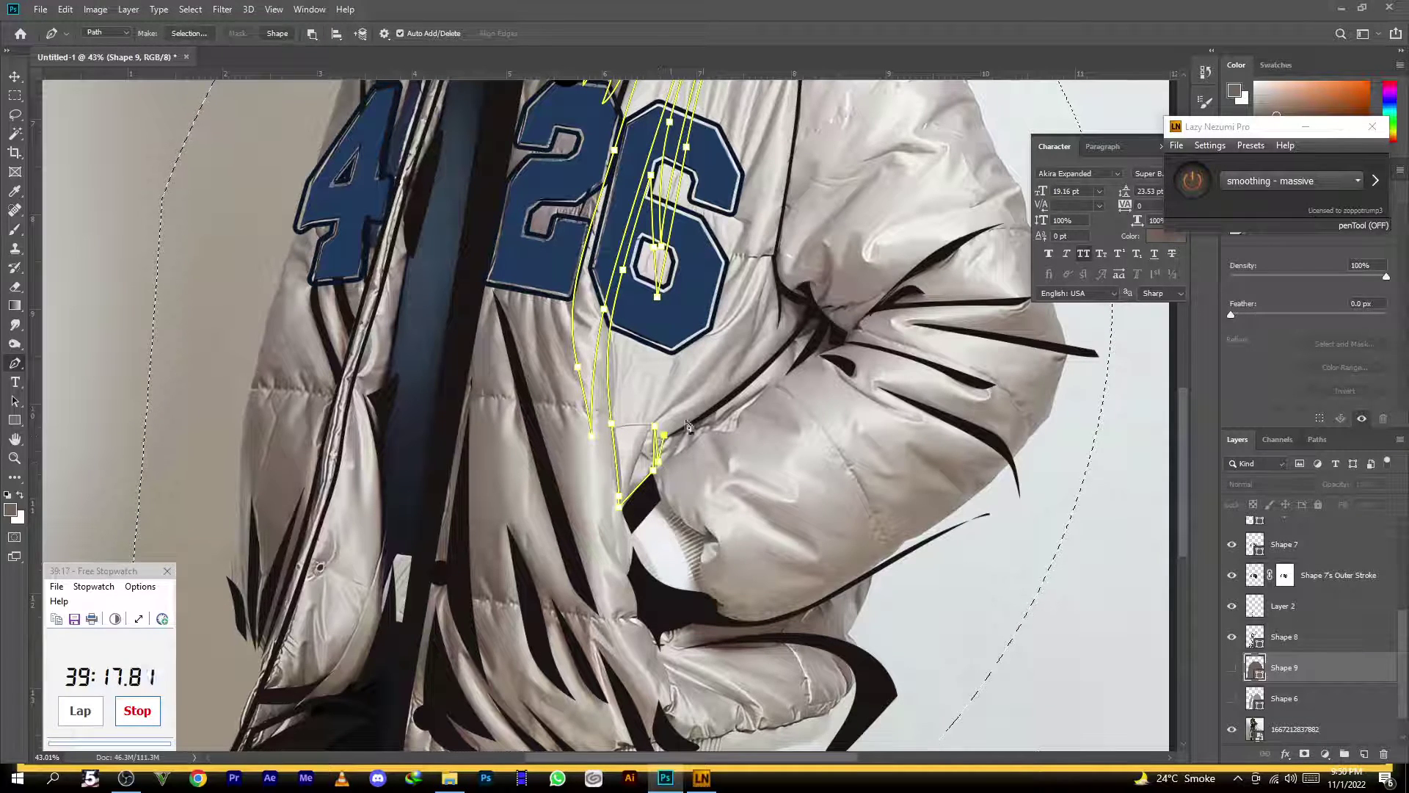
Trace the outline along the diagonal armpit fold and back, shaping the pointed creases between the pocket and the number 6
{"action": "left_click", "coordinate": [742, 382]}
{"action": "left_click", "coordinate": [775, 358]}
{"action": "left_click", "coordinate": [777, 309]}
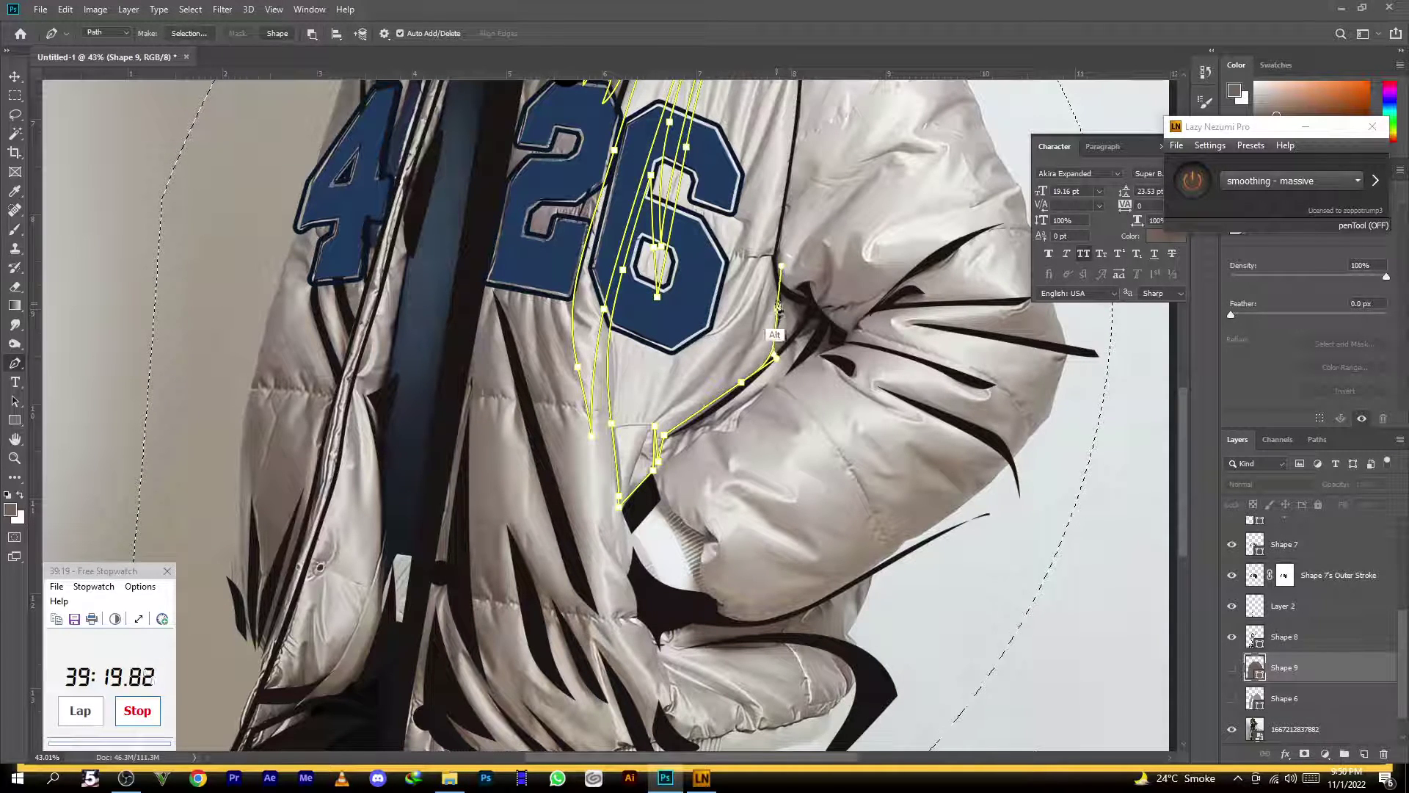
{"action": "left_click", "coordinate": [748, 348]}
{"action": "left_click", "coordinate": [727, 385]}
{"action": "left_click", "coordinate": [666, 419]}
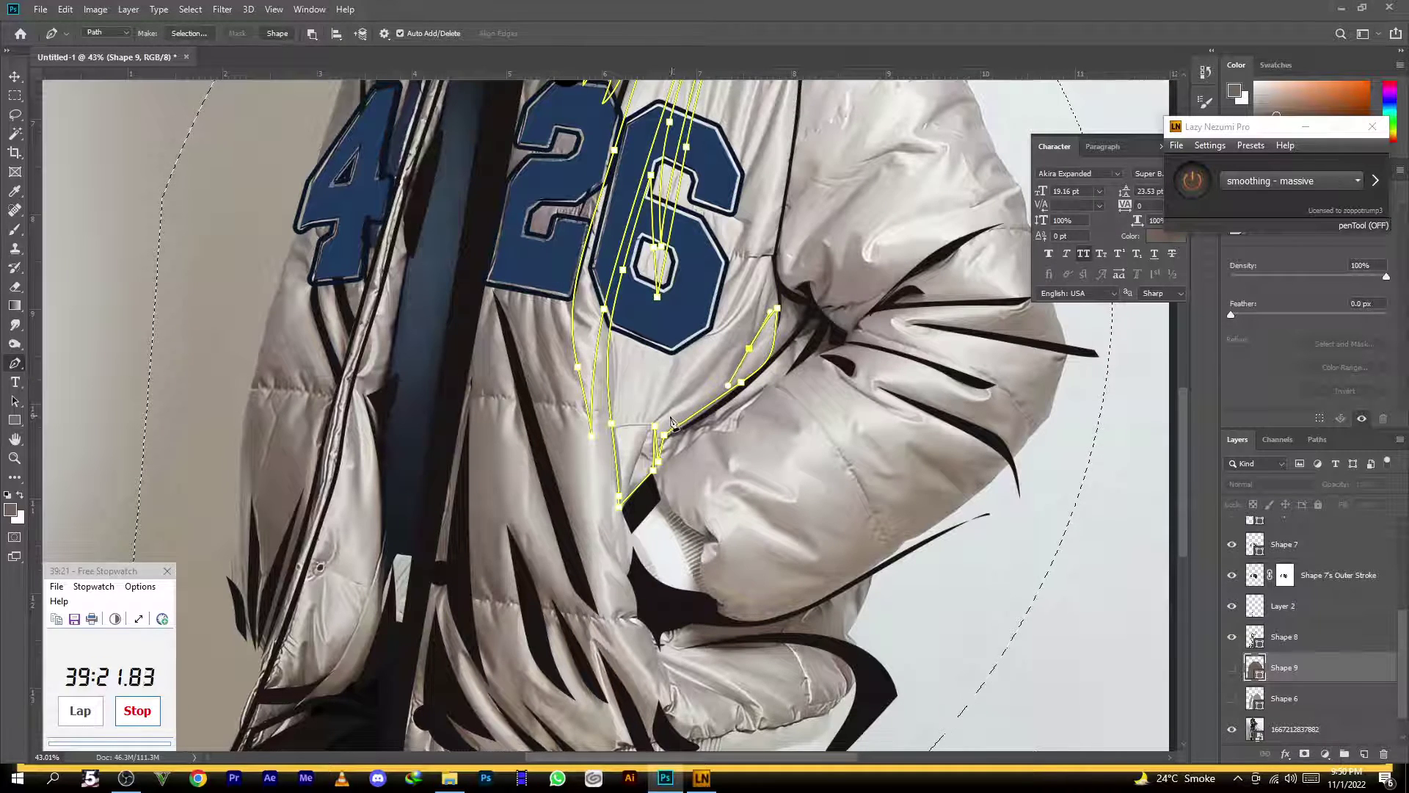
{"action": "left_click", "coordinate": [713, 373]}
{"action": "left_click_drag", "start_coordinate": [651, 418], "coordinate": [634, 430]}
{"action": "left_click", "coordinate": [651, 417], "text": "alt"}
Follow the curved sleeve seam from the armpit up to the shoulder and close the chest highlight outline
{"action": "scroll", "coordinate": [645, 422], "scroll_direction": "up", "scroll_amount": 3}
{"action": "scroll", "coordinate": [646, 422], "scroll_direction": "right", "scroll_amount": 2}
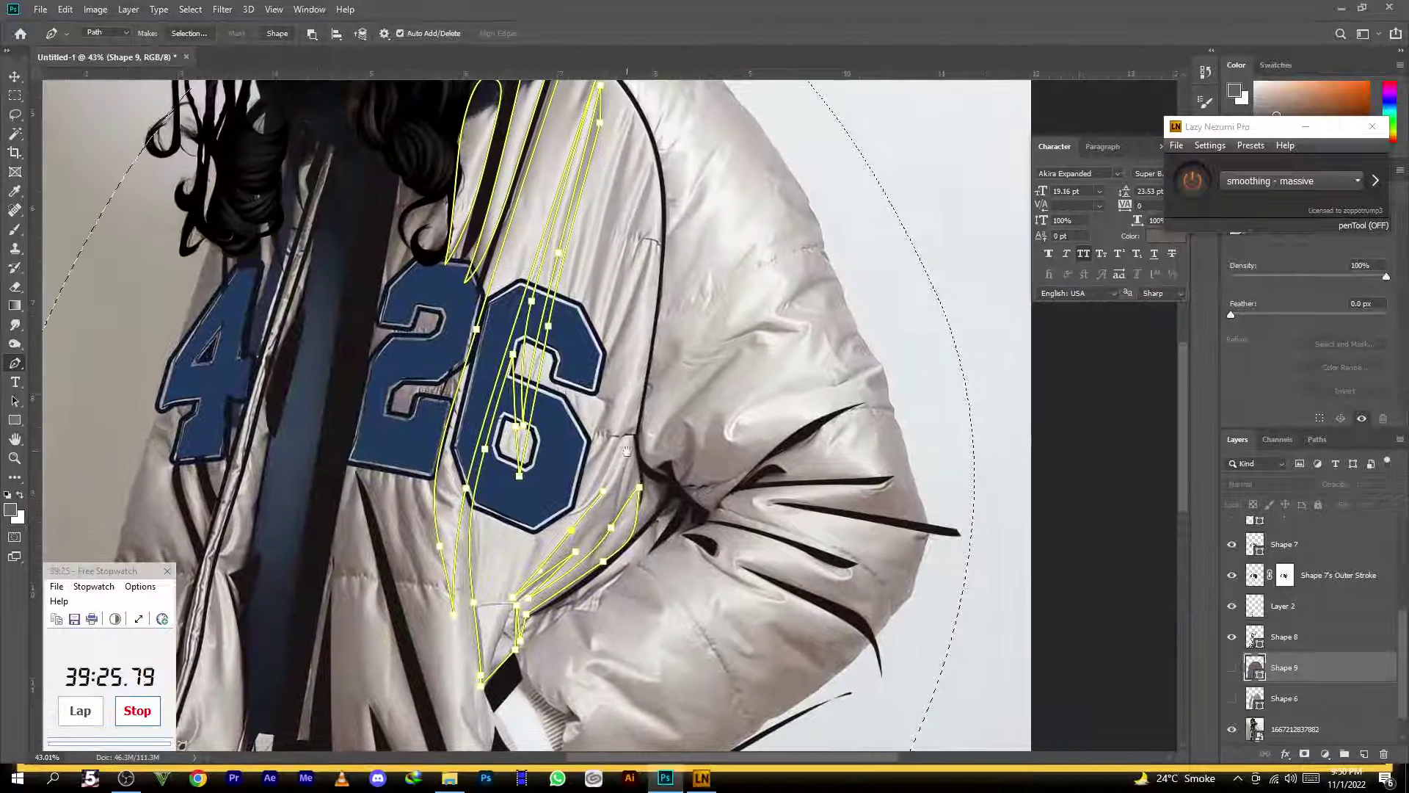
{"action": "left_click", "coordinate": [642, 396]}
{"action": "left_click", "coordinate": [658, 308]}
{"action": "scroll", "coordinate": [587, 305], "scroll_direction": "up", "scroll_amount": 4}
{"action": "scroll", "coordinate": [588, 304], "scroll_direction": "right", "scroll_amount": 1}
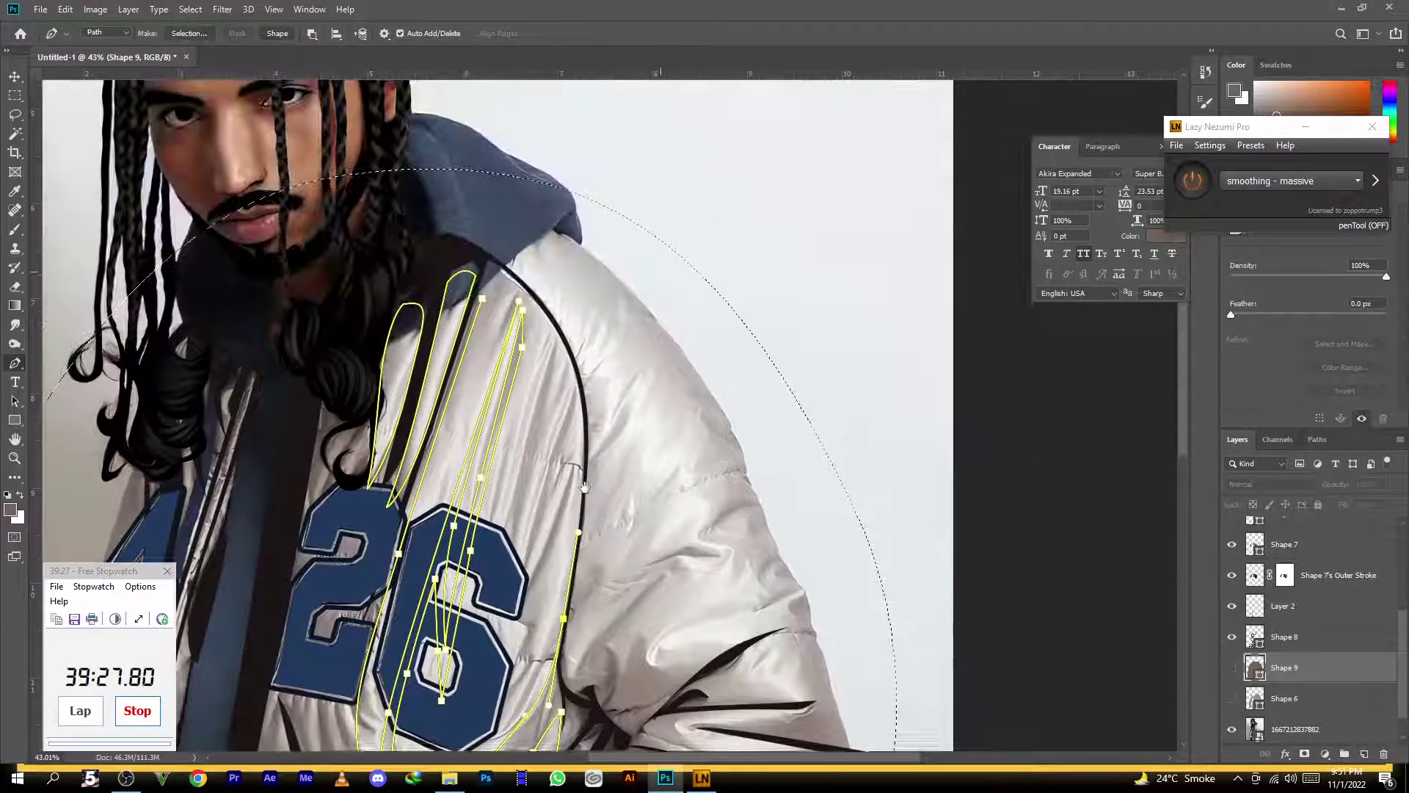
{"action": "left_click_drag", "start_coordinate": [499, 269], "coordinate": [372, 182]}
{"action": "left_click", "coordinate": [499, 269], "text": "alt"}
{"action": "left_click", "coordinate": [445, 432]}
{"action": "scroll", "coordinate": [557, 286], "scroll_direction": "down", "scroll_amount": 2}
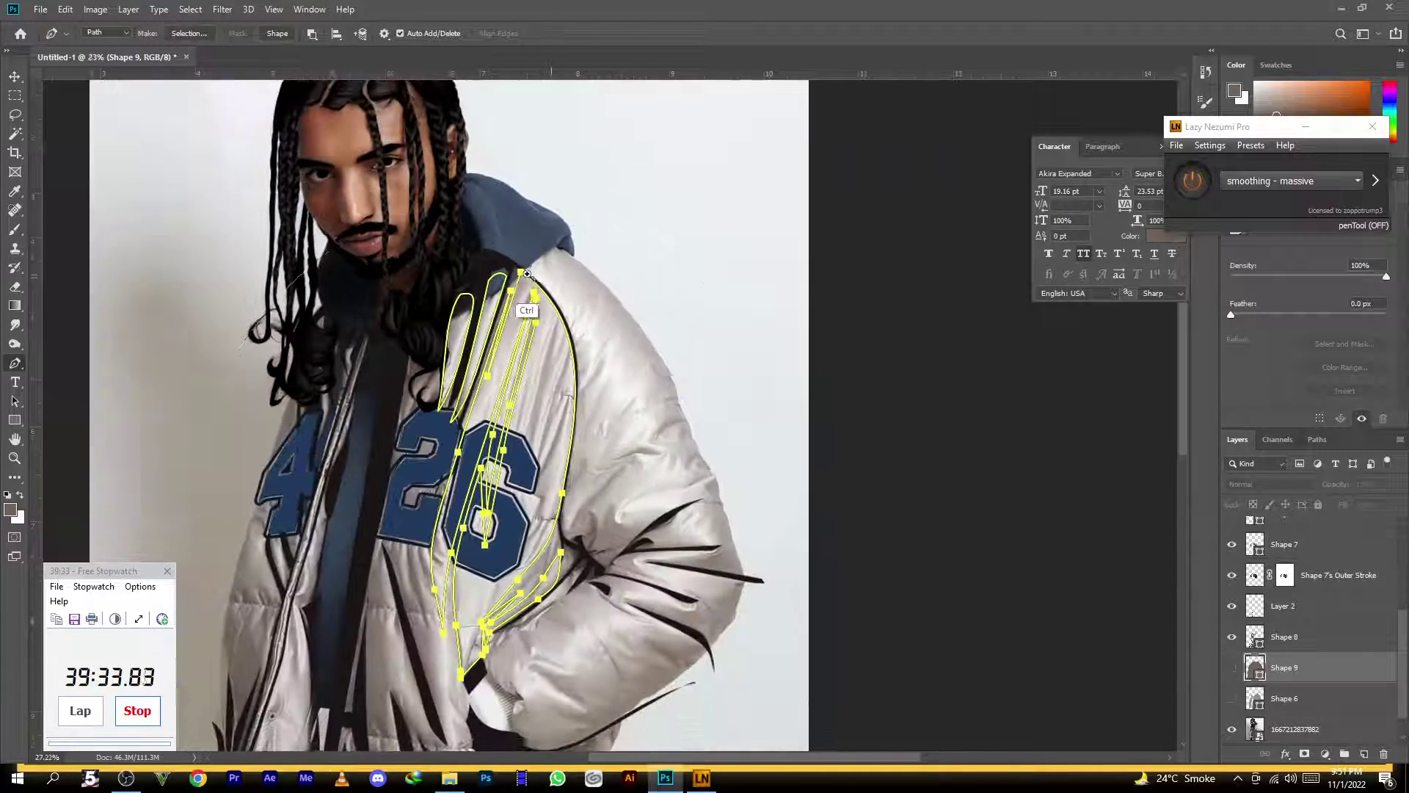
Show Shape 9 again to check the traced chest highlights against the jacket's fill
{"action": "left_click", "coordinate": [1232, 667]}
{"action": "scroll", "coordinate": [1282, 580], "scroll_direction": "up", "scroll_amount": 1}
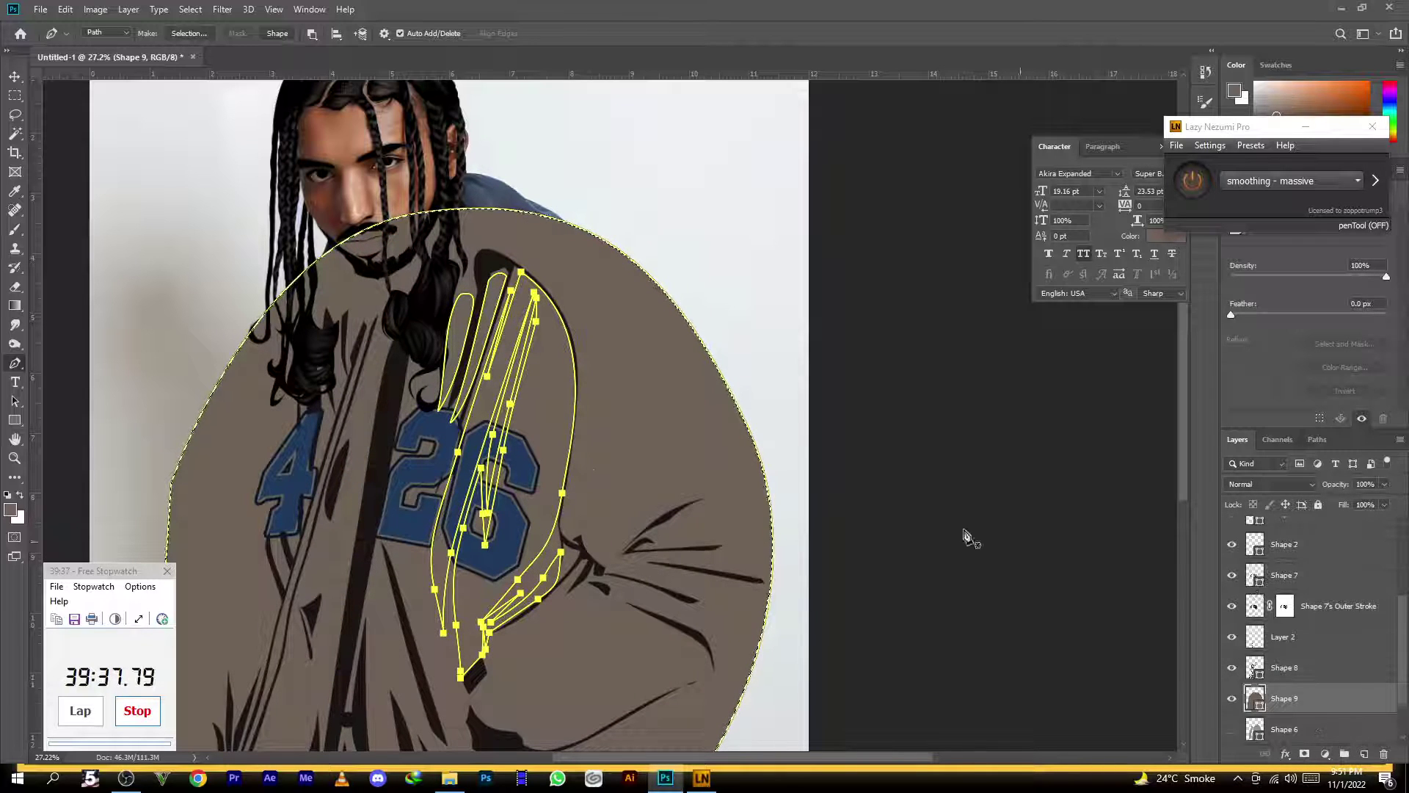
{"action": "scroll", "coordinate": [565, 247], "scroll_direction": "down", "scroll_amount": 2}
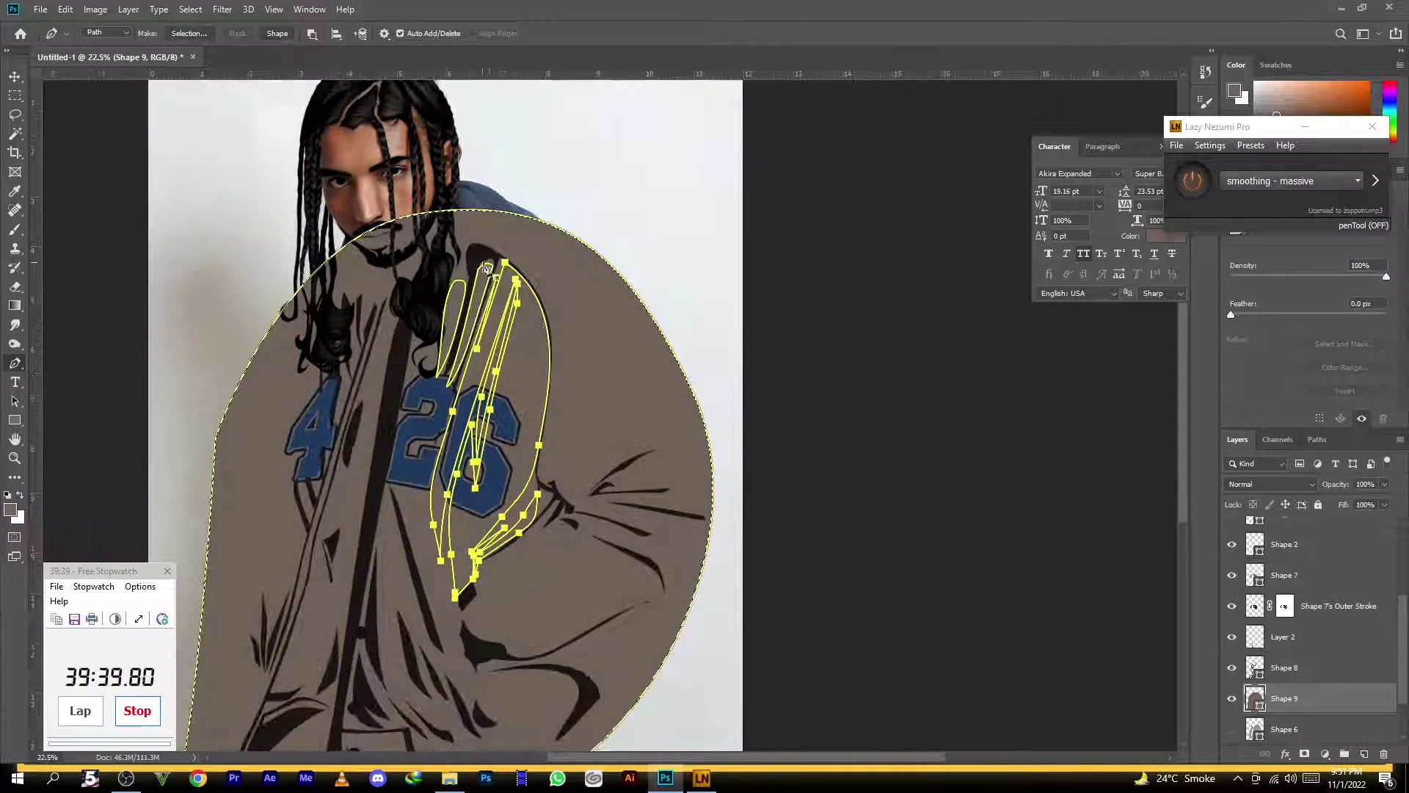
Try another path operation for the traced chest highlights on Shape 9
{"action": "scroll", "coordinate": [565, 249], "scroll_direction": "down", "scroll_amount": 1}
{"action": "scroll", "coordinate": [636, 450], "scroll_direction": "up", "scroll_amount": 4}
{"action": "left_click", "coordinate": [884, 262], "text": "ctrl"}
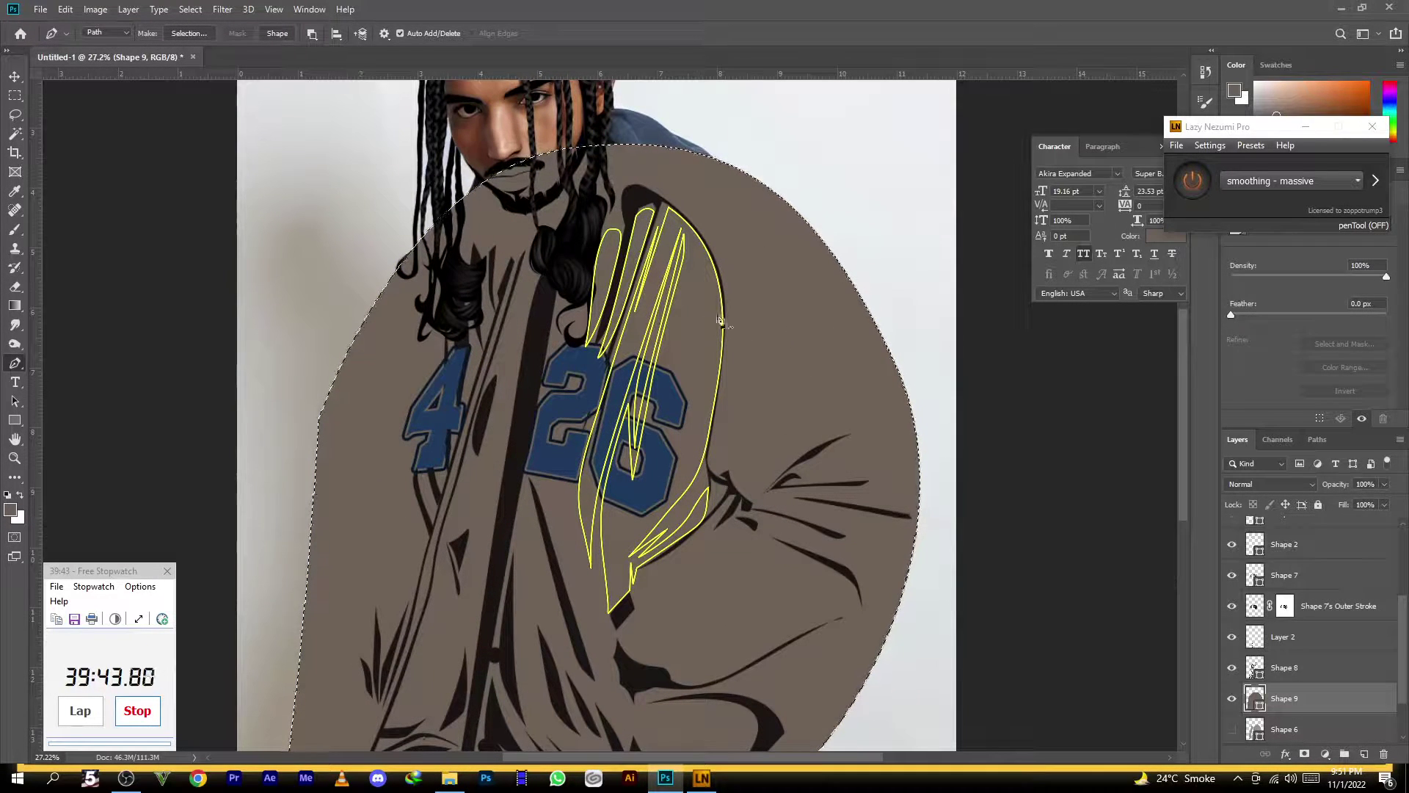
{"action": "left_click", "coordinate": [312, 34]}
{"action": "left_click", "coordinate": [593, 7]}
{"action": "left_click", "coordinate": [312, 34]}
{"action": "left_click", "coordinate": [338, 65]}
{"action": "left_click", "coordinate": [1299, 698]}
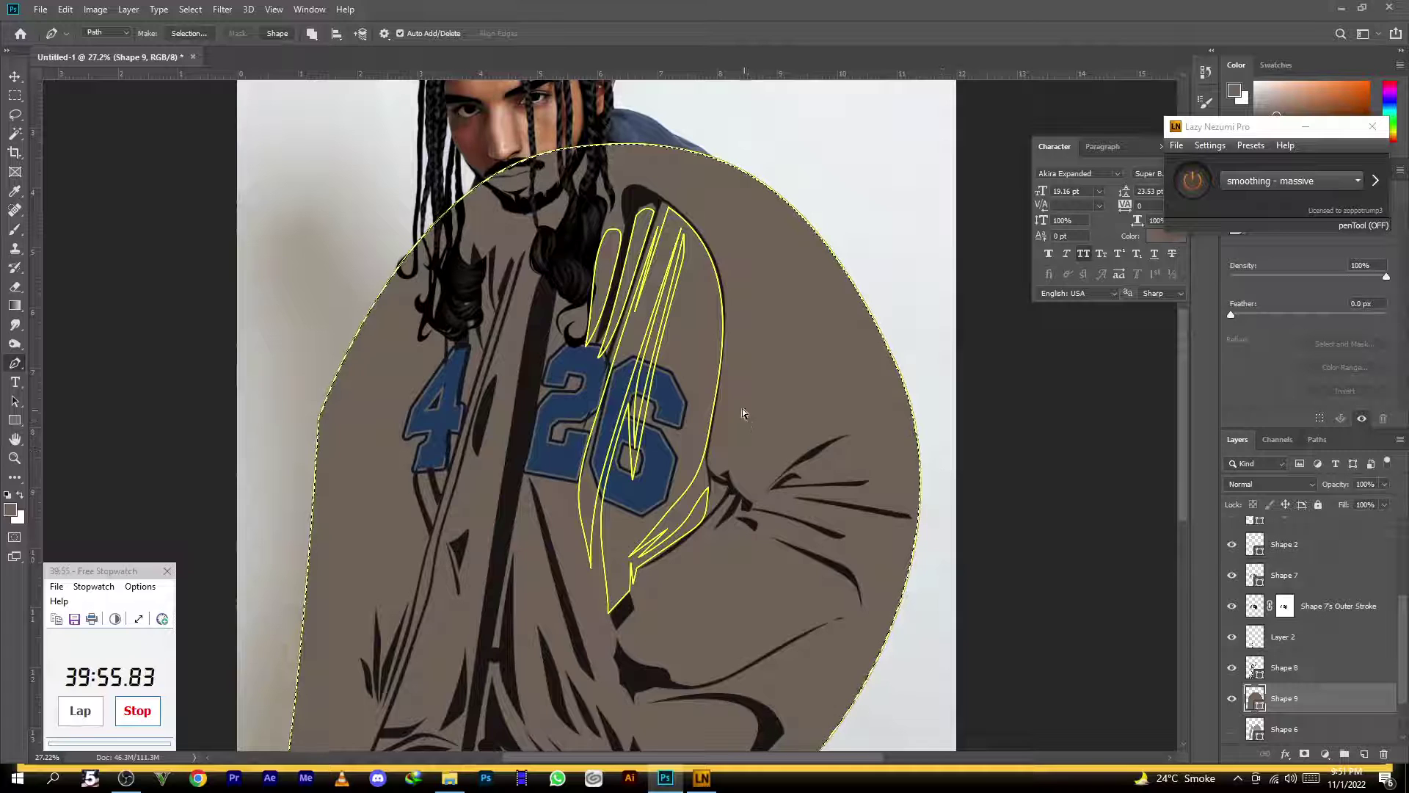
Select the traced chest outlines and change the path operation so that outlines cut out of Shape 9's fill
{"action": "left_click", "coordinate": [720, 375]}
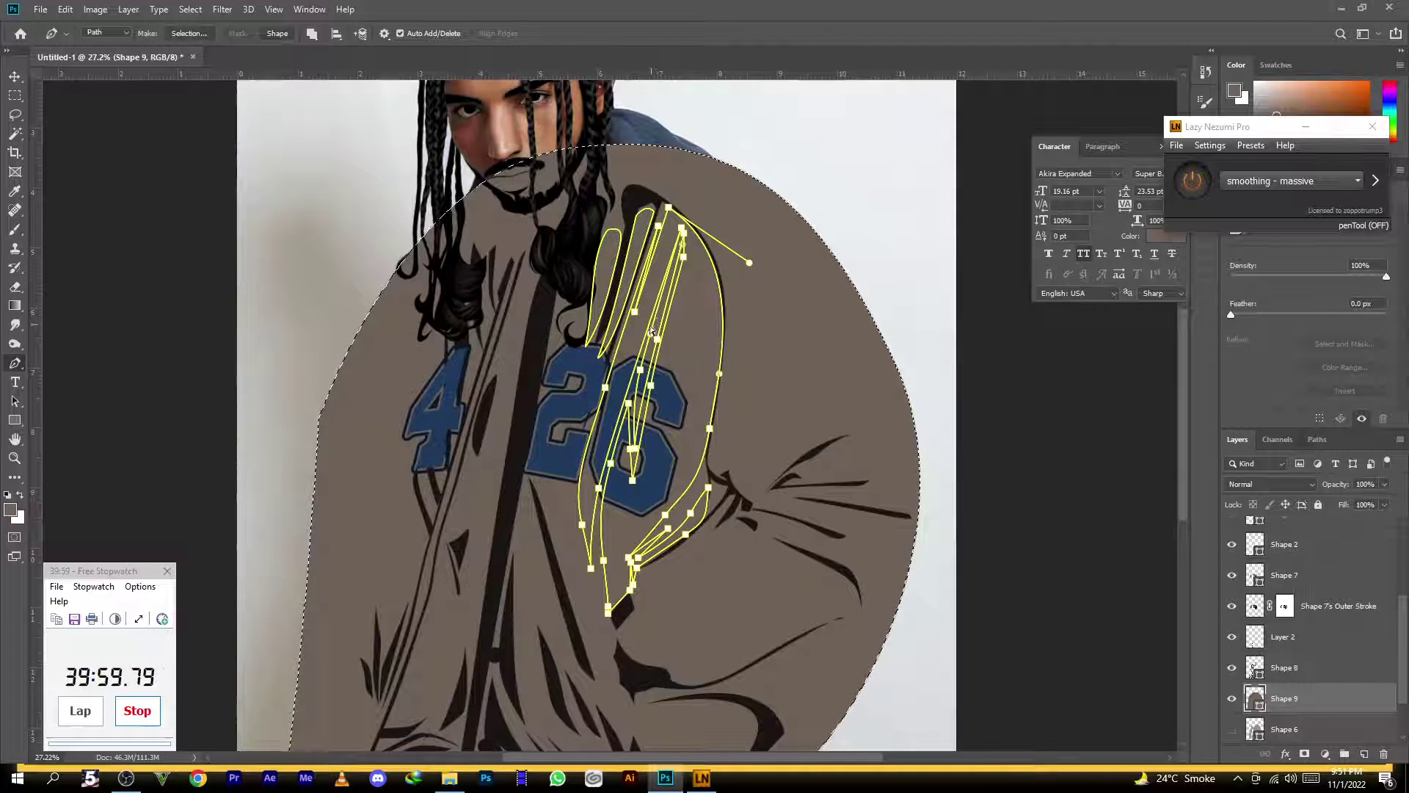
{"action": "left_click", "coordinate": [583, 458], "text": "ctrl+shift"}
{"action": "left_click", "coordinate": [613, 339], "text": "ctrl+shift"}
{"action": "left_click", "coordinate": [598, 324], "text": "ctrl+shift"}
{"action": "left_click", "coordinate": [312, 33]}
{"action": "left_click", "coordinate": [375, 80]}
{"action": "left_click", "coordinate": [858, 376], "text": "ctrl"}
{"action": "scroll", "coordinate": [857, 376], "scroll_direction": "down", "scroll_amount": 4}
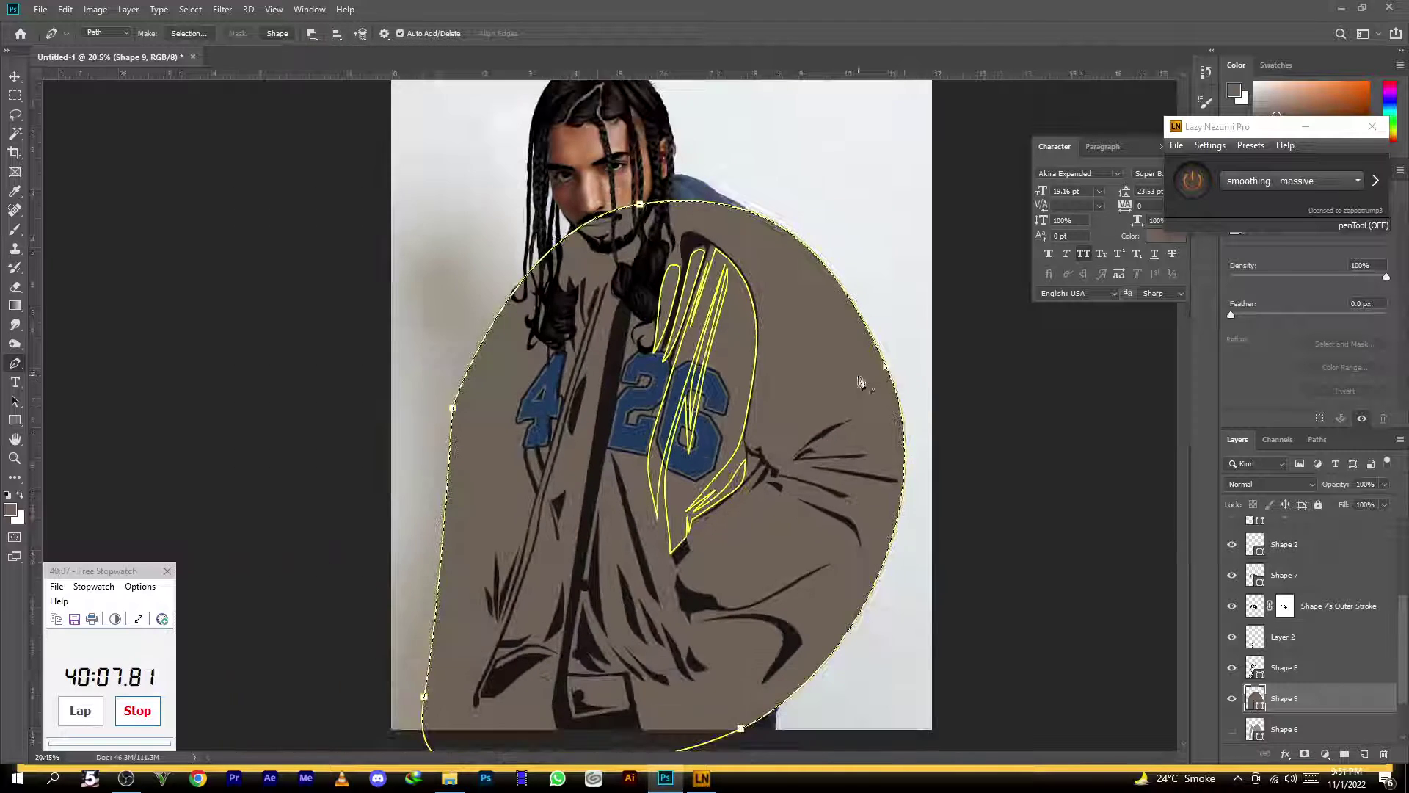
Try a short test outline over and below the number 6 on Shape 9, and undo it
{"action": "key", "text": "ctrl+Return"}
{"action": "key", "text": "ctrl+Return"}
{"action": "key", "text": "ctrl+d"}
{"action": "left_click", "coordinate": [751, 443], "text": "ctrl"}
{"action": "left_click", "coordinate": [663, 419]}
{"action": "left_click", "coordinate": [664, 515]}
{"action": "left_click", "coordinate": [718, 504]}
{"action": "key", "text": "ctrl+z"}
{"action": "key", "text": "ctrl+z"}
{"action": "key", "text": "ctrl+z"}
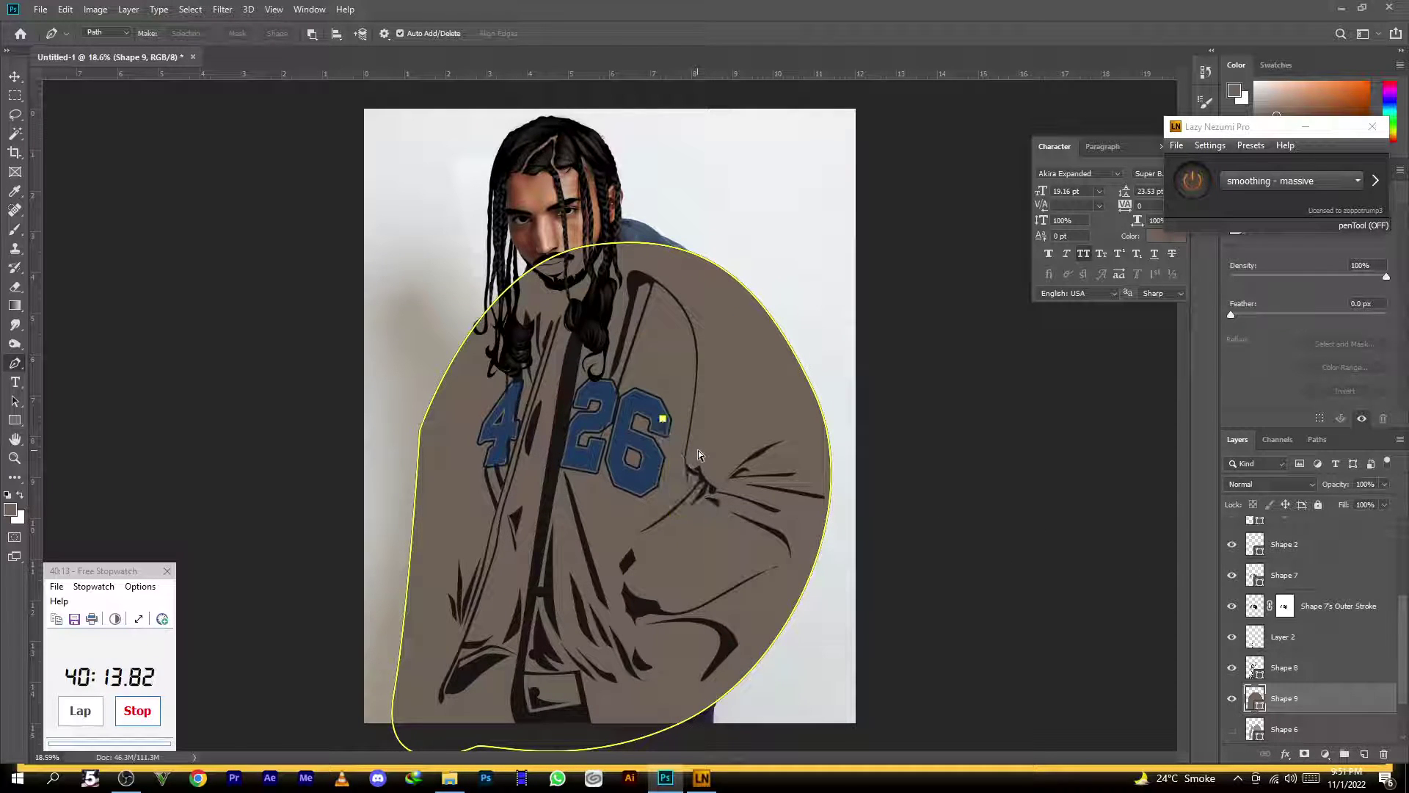
Lower Shape 9's opacity to 32% for tracing over the jacket photo
{"action": "left_click", "coordinate": [666, 476], "text": "ctrl"}
{"action": "left_click_drag", "start_coordinate": [1332, 489], "coordinate": [1284, 498]}
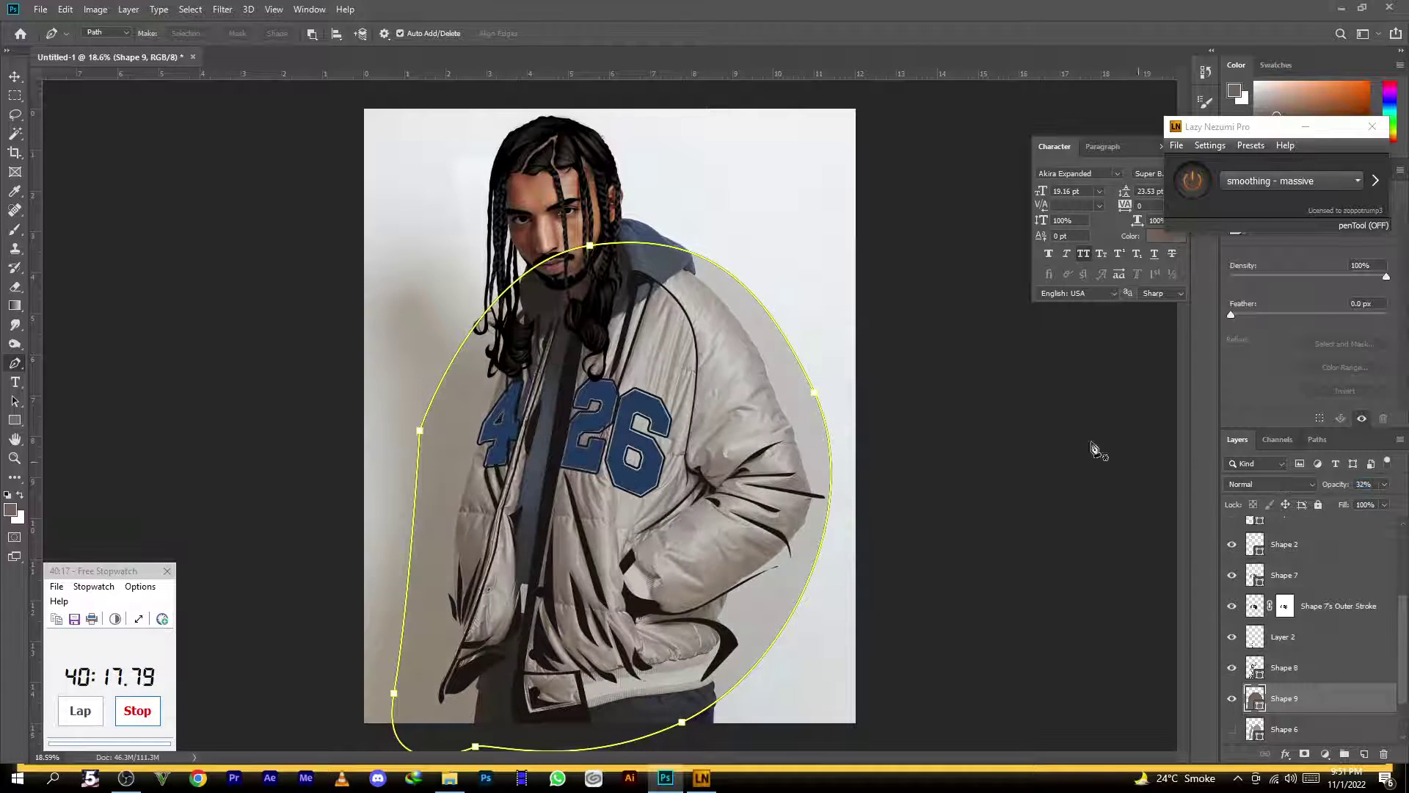
{"action": "scroll", "coordinate": [978, 345], "scroll_direction": "up", "scroll_amount": 4}
{"action": "scroll", "coordinate": [555, 360], "scroll_direction": "up", "scroll_amount": 4}
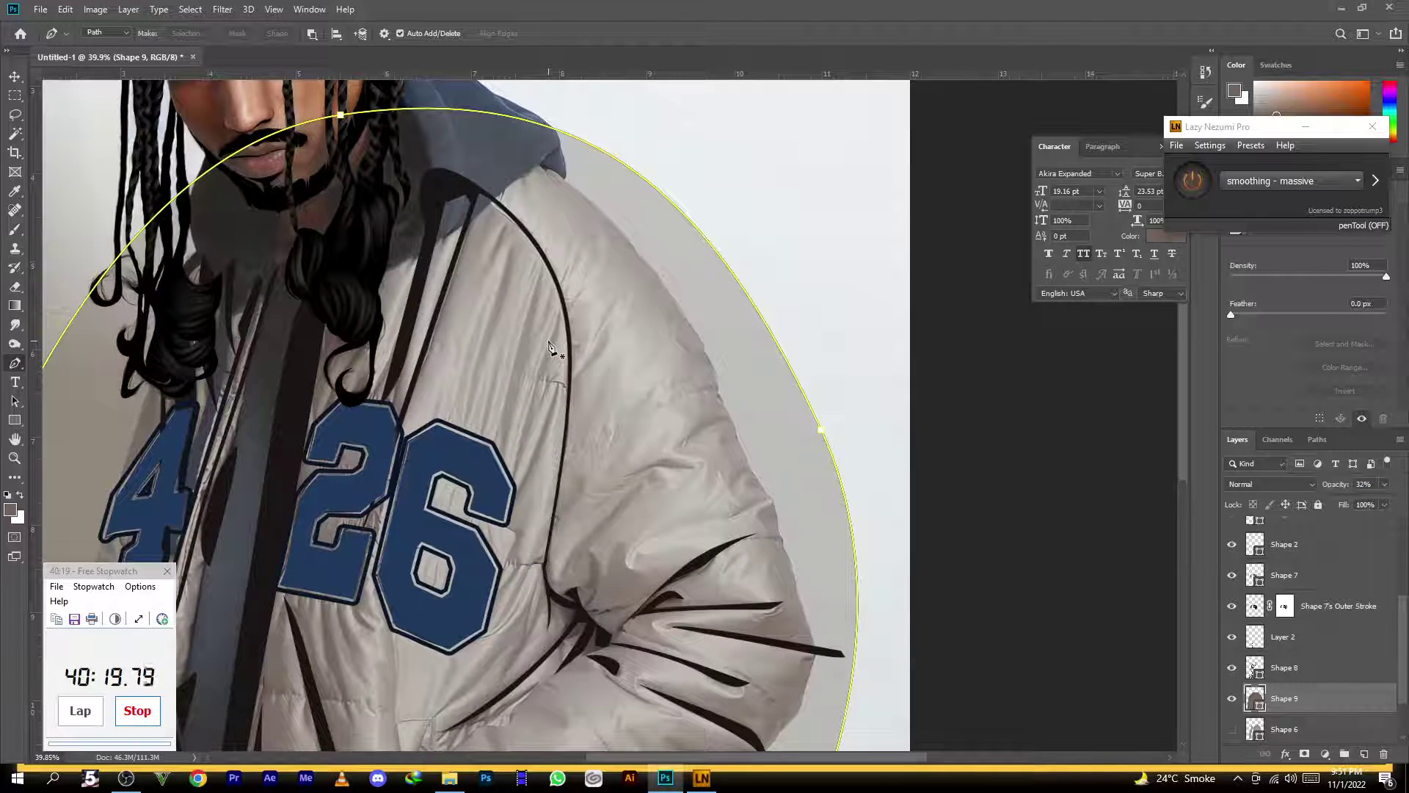
Outline the narrow highlight strips between the braids and the dark collar folds down to the number 2, closing the outline
{"action": "left_click", "coordinate": [391, 239]}
{"action": "left_click", "coordinate": [373, 320]}
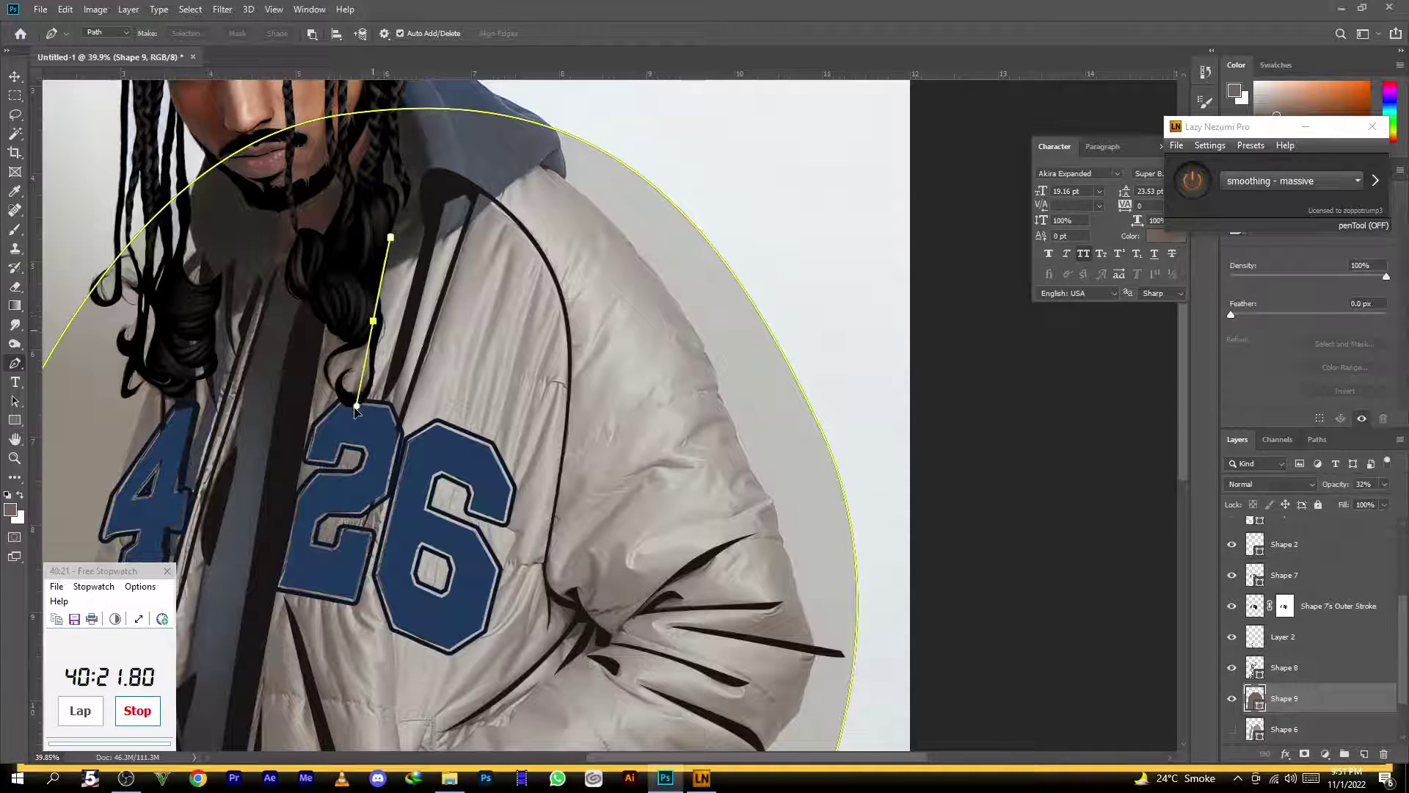
{"action": "left_click", "coordinate": [339, 470]}
{"action": "left_click_drag", "start_coordinate": [397, 347], "coordinate": [418, 312]}
{"action": "left_click", "coordinate": [427, 215]}
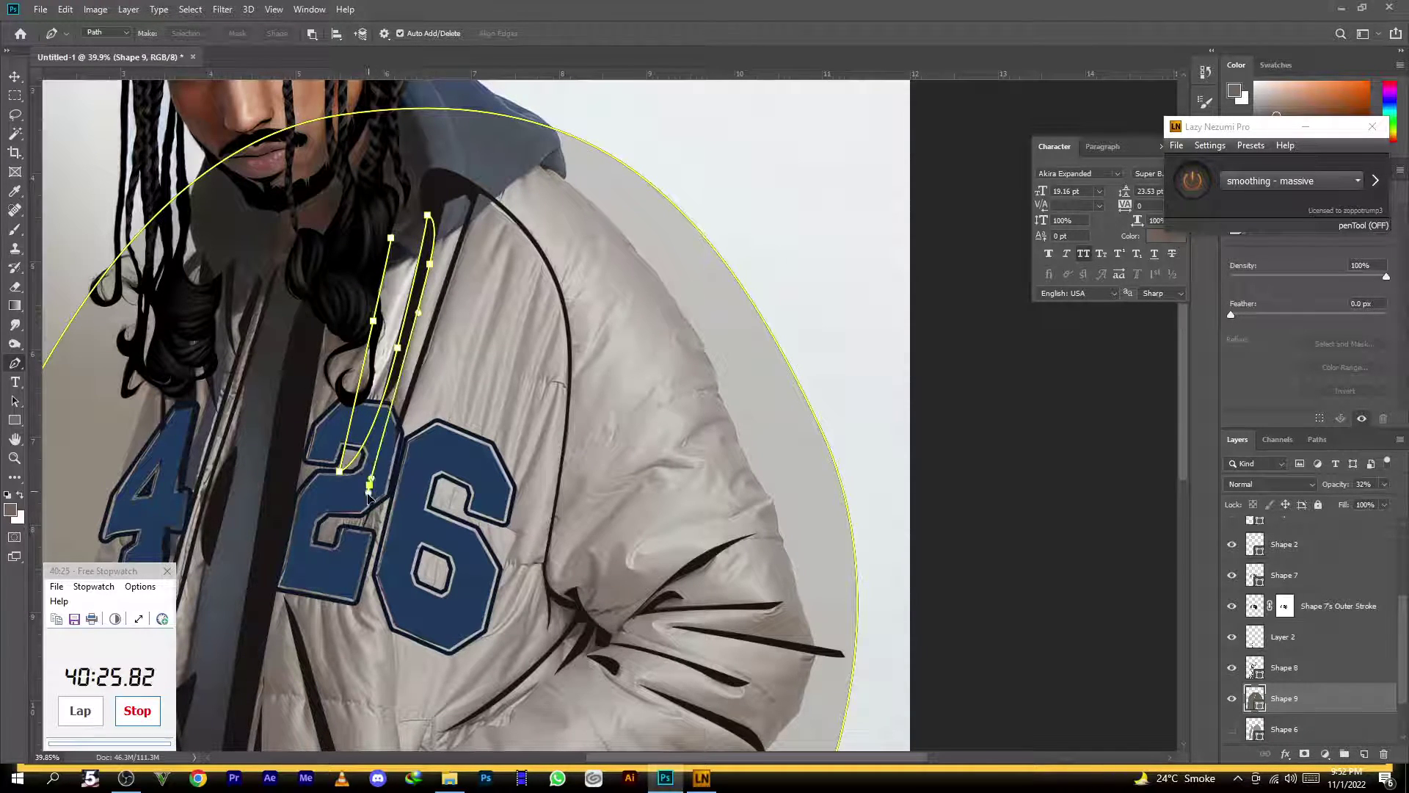
{"action": "left_click_drag", "start_coordinate": [369, 484], "coordinate": [385, 475]}
{"action": "left_click", "coordinate": [421, 362]}
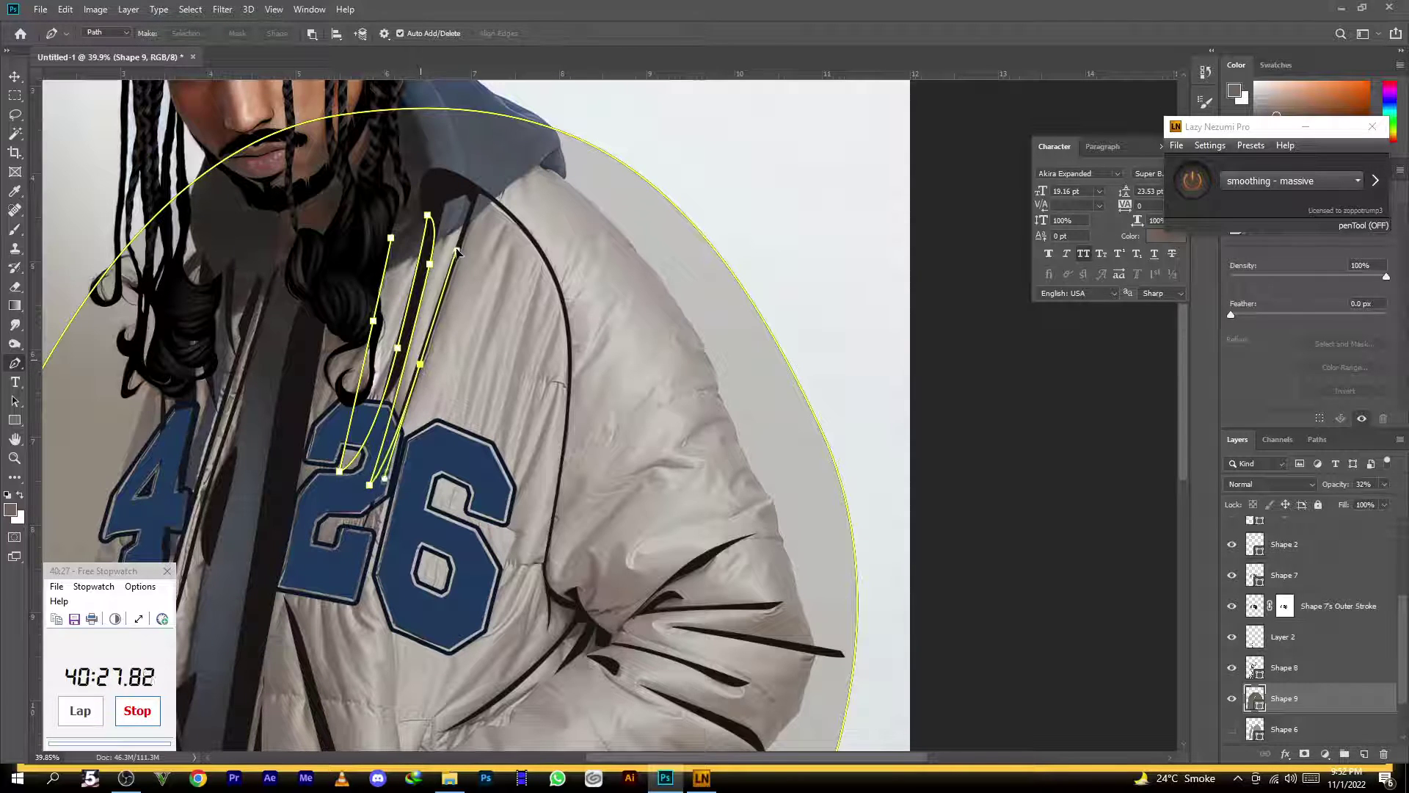
{"action": "left_click_drag", "start_coordinate": [471, 199], "coordinate": [466, 231]}
{"action": "left_click", "coordinate": [389, 239]}
Start the chest outline at the shoulder fold, run it between the 2 and 6, and shape pointed creases below the 2
{"action": "left_click", "coordinate": [474, 225]}
{"action": "left_click_drag", "start_coordinate": [395, 464], "coordinate": [360, 552]}
{"action": "left_click_drag", "start_coordinate": [358, 606], "coordinate": [457, 466]}
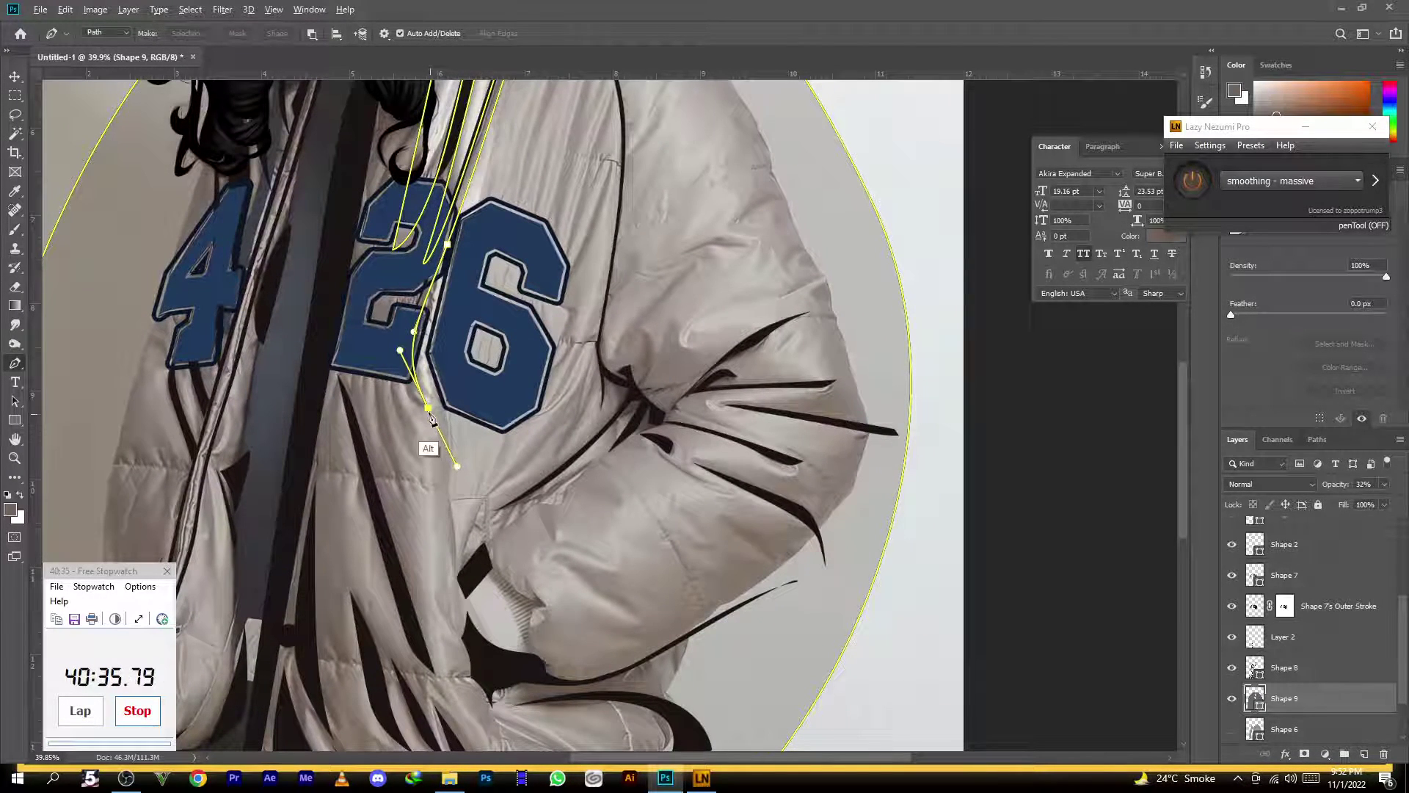
{"action": "left_click_drag", "start_coordinate": [402, 382], "coordinate": [375, 419]}
{"action": "left_click", "coordinate": [390, 366]}
{"action": "left_click", "coordinate": [429, 481]}
{"action": "left_click", "coordinate": [383, 375]}
{"action": "left_click", "coordinate": [413, 515]}
{"action": "left_click", "coordinate": [372, 414]}
{"action": "left_click_drag", "start_coordinate": [394, 496], "coordinate": [412, 547]}
Carry the chest outline down the front panel to a point above the waistband and back to the dark pocket fold
{"action": "left_click_drag", "start_coordinate": [428, 606], "coordinate": [413, 438]}
{"action": "left_click", "coordinate": [421, 509]}
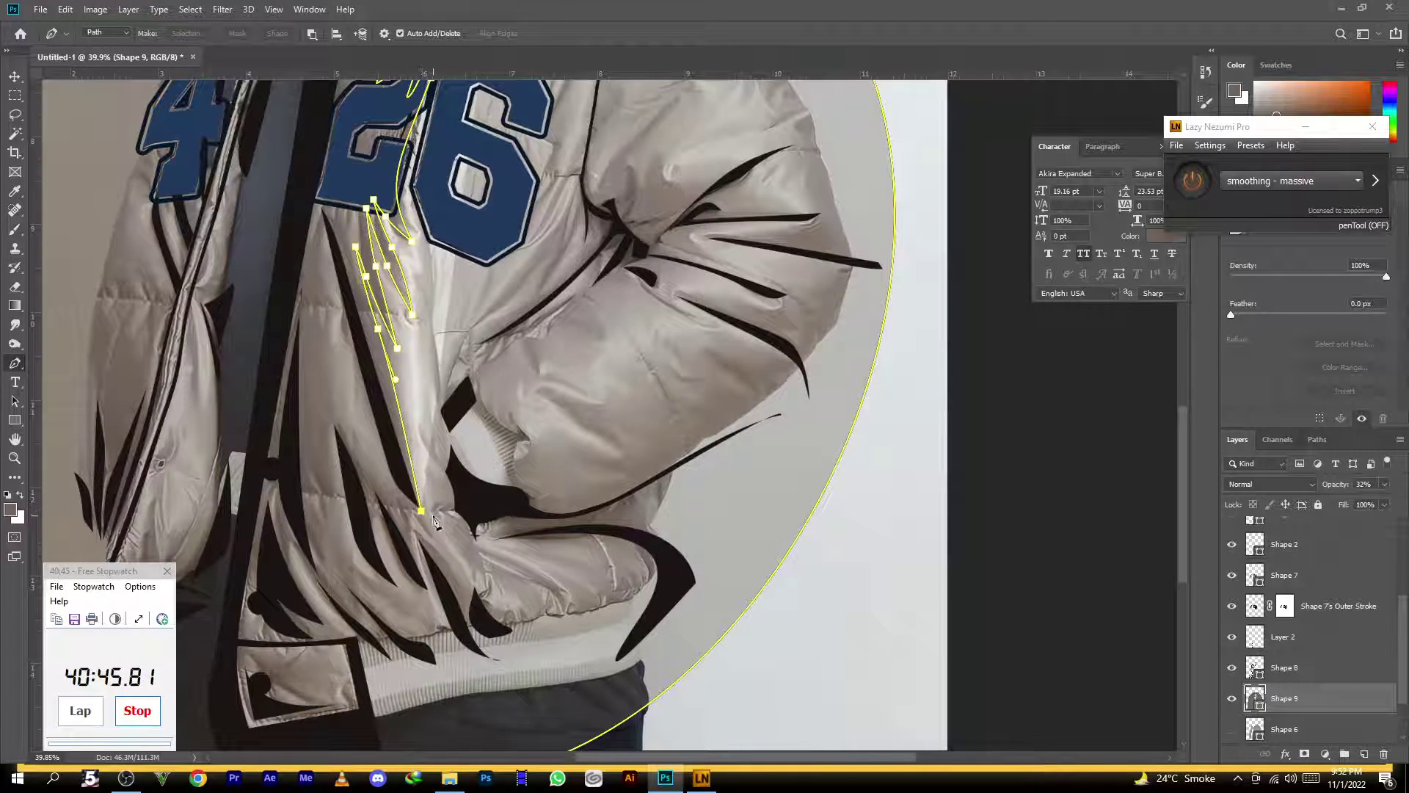
{"action": "left_click_drag", "start_coordinate": [444, 566], "coordinate": [453, 500]}
{"action": "left_click", "coordinate": [462, 599]}
{"action": "left_click", "coordinate": [452, 510]}
{"action": "left_click", "coordinate": [433, 510]}
Trace the outline up around the pocket opening and along the diagonal fold to the armpit
{"action": "left_click_drag", "start_coordinate": [425, 415], "coordinate": [470, 369]}
{"action": "left_click", "coordinate": [425, 311]}
{"action": "left_click", "coordinate": [439, 413]}
{"action": "left_click", "coordinate": [476, 339]}
{"action": "left_click_drag", "start_coordinate": [554, 290], "coordinate": [573, 280]}
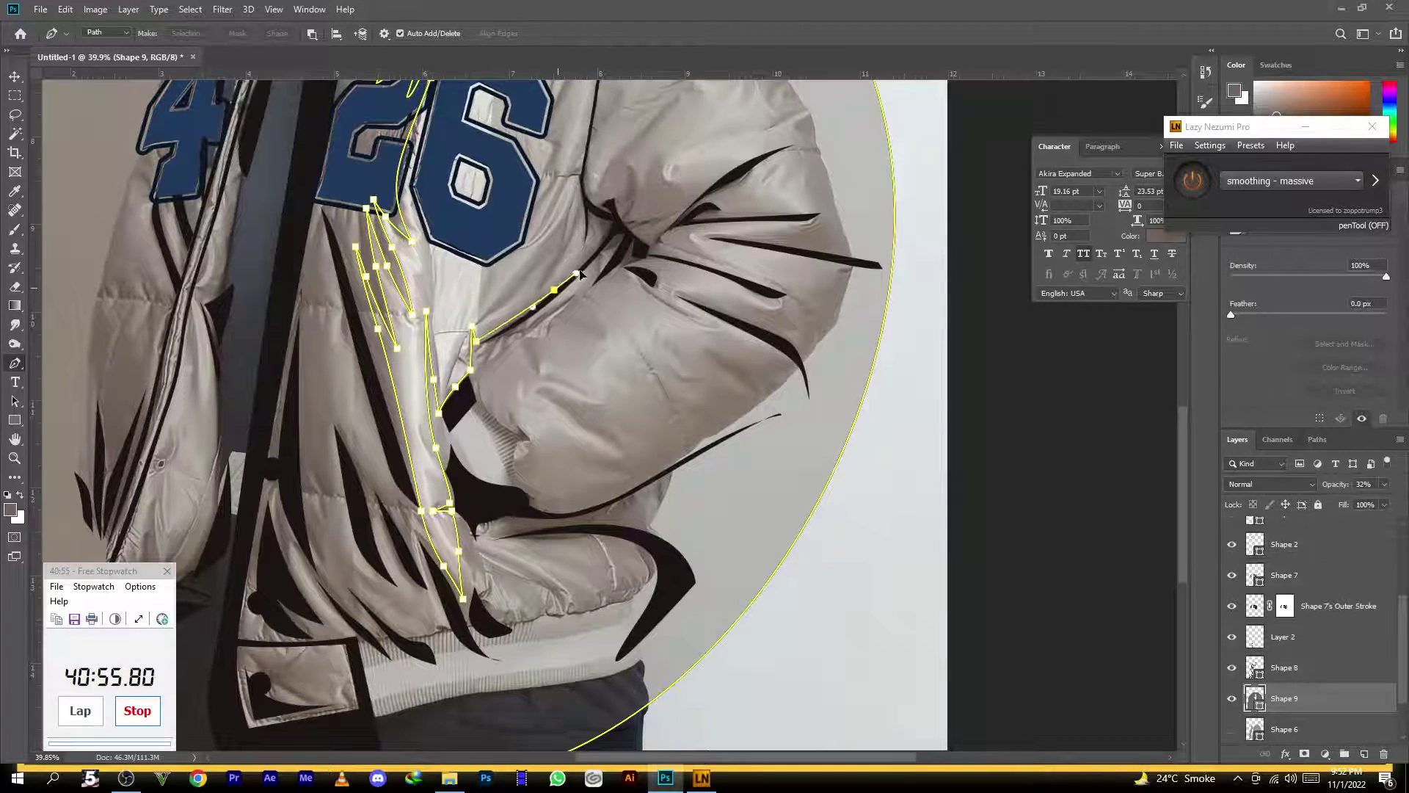
{"action": "left_click", "coordinate": [603, 240]}
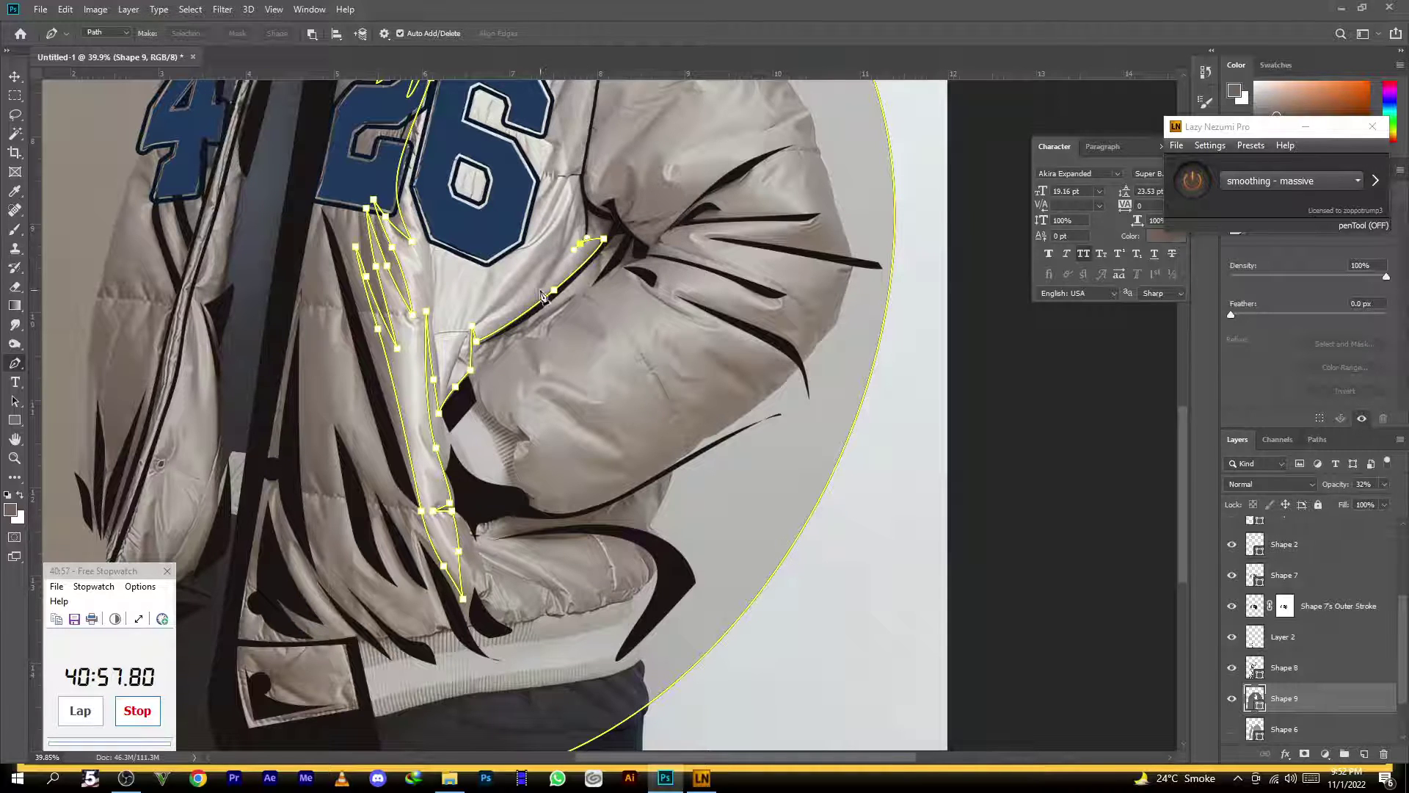
Notch pointed creases back along the diagonal armpit fold and up toward the number 6
{"action": "left_click", "coordinate": [536, 295]}
{"action": "left_click", "coordinate": [567, 244]}
{"action": "left_click_drag", "start_coordinate": [511, 297], "coordinate": [488, 316]}
{"action": "left_click", "coordinate": [482, 320]}
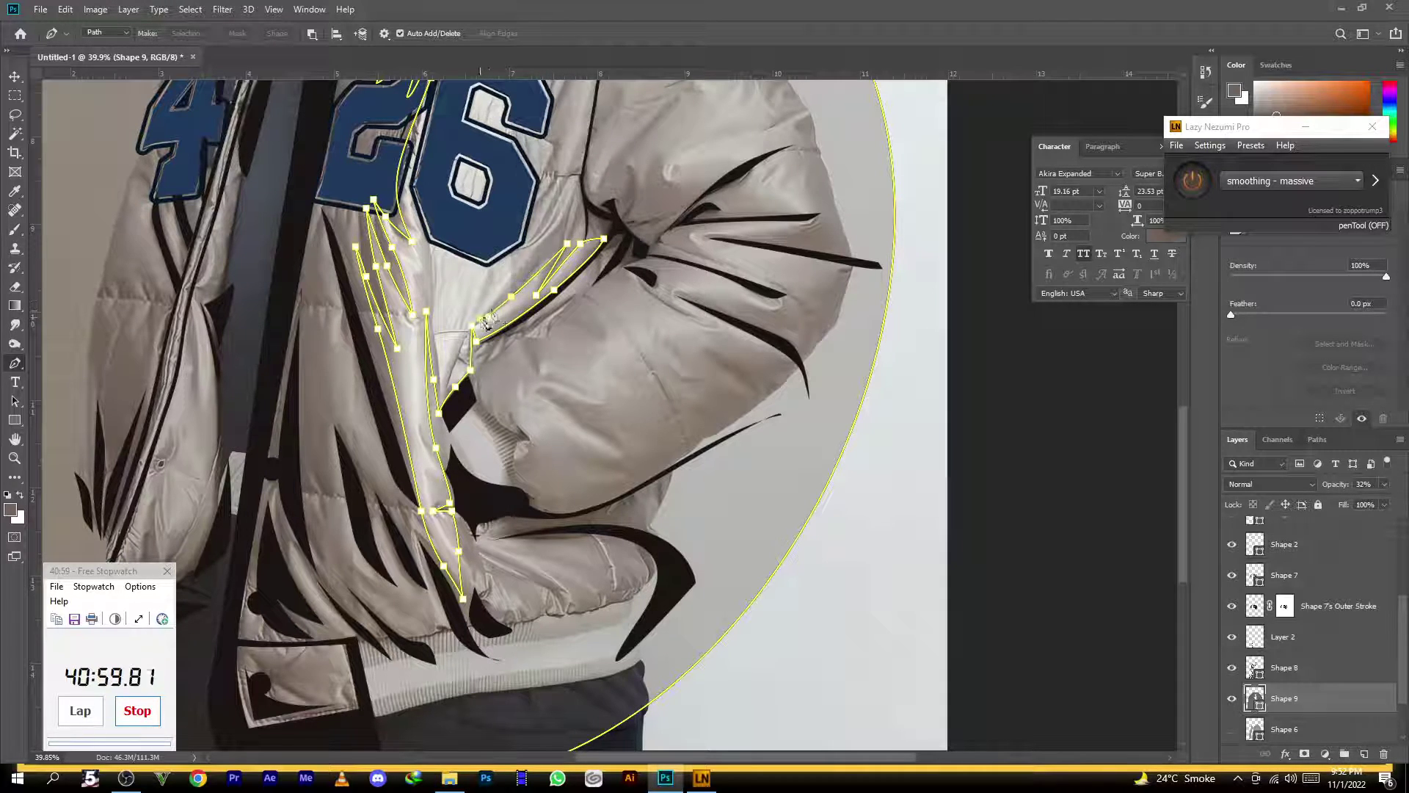
{"action": "left_click_drag", "start_coordinate": [560, 235], "coordinate": [434, 432]}
{"action": "left_click_drag", "start_coordinate": [413, 455], "coordinate": [444, 419]}
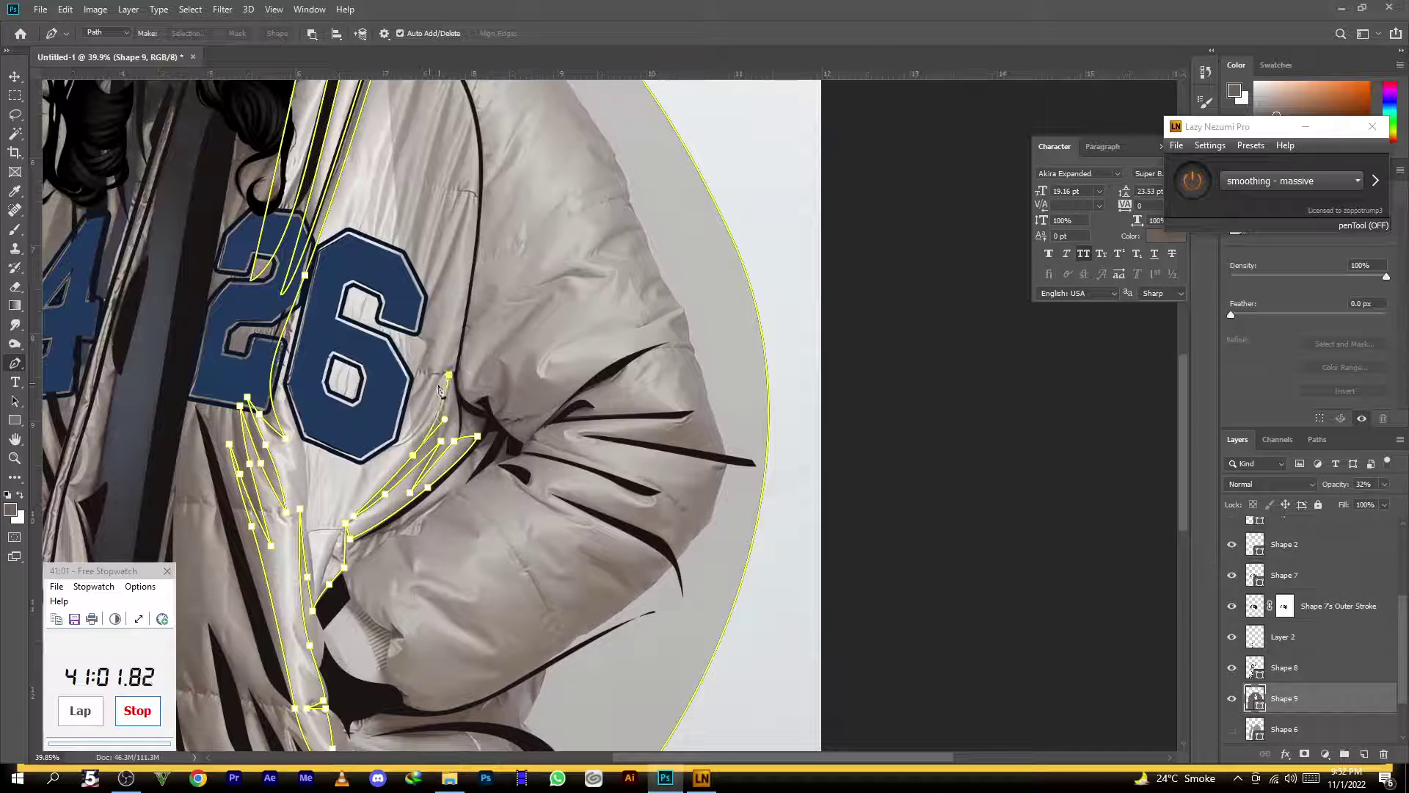
{"action": "left_click", "coordinate": [412, 417]}
Follow the sleeve seam from the armpit up to the shoulder with the chest outline
{"action": "left_click_drag", "start_coordinate": [446, 365], "coordinate": [459, 346]}
{"action": "left_click_drag", "start_coordinate": [465, 269], "coordinate": [402, 414]}
{"action": "left_click_drag", "start_coordinate": [415, 365], "coordinate": [421, 300]}
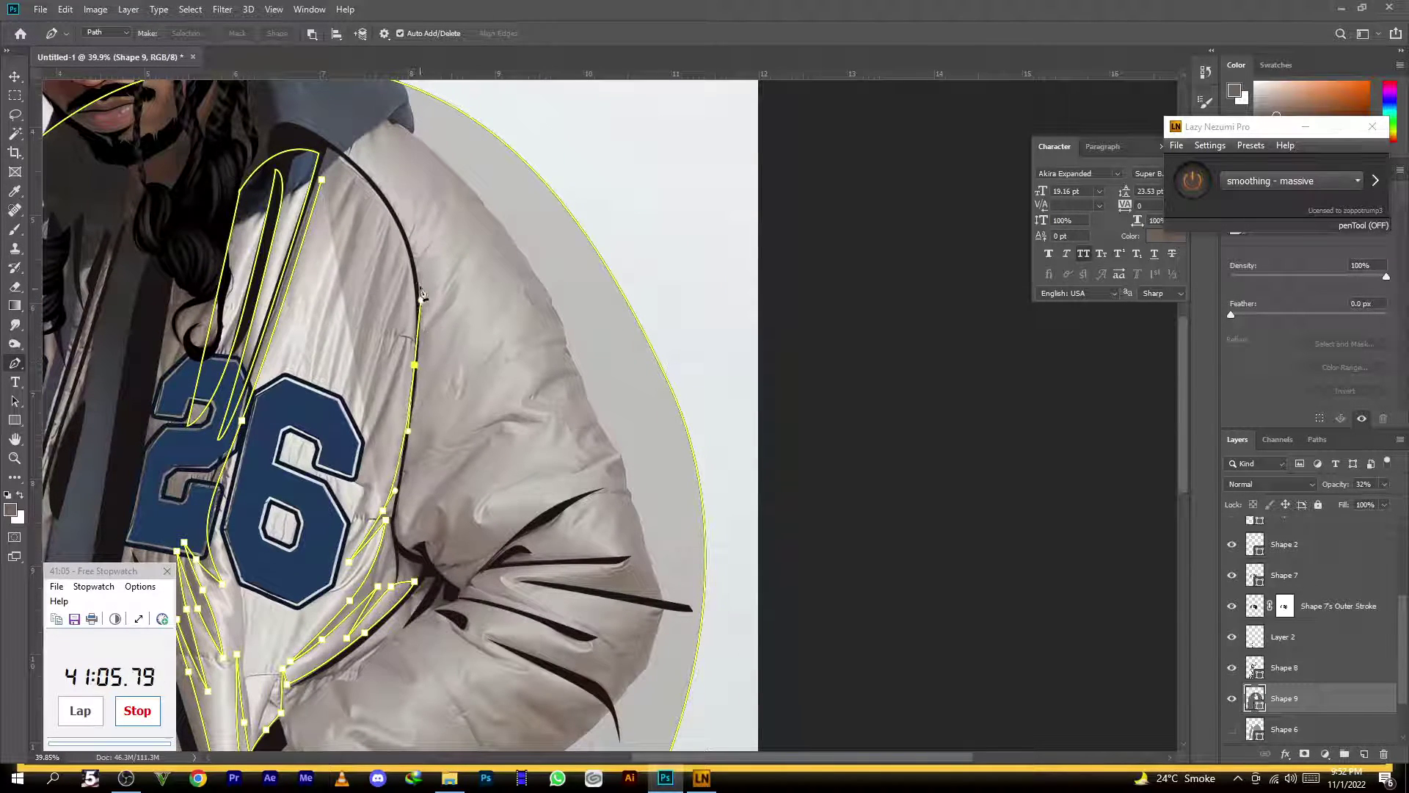
{"action": "left_click_drag", "start_coordinate": [339, 160], "coordinate": [279, 135]}
{"action": "key", "text": "ctrl+z"}
{"action": "left_click_drag", "start_coordinate": [366, 184], "coordinate": [316, 143]}
Add narrow pointed creases from the shoulder down to the number 6 and finish the chest outline
{"action": "left_click", "coordinate": [303, 403]}
{"action": "left_click", "coordinate": [360, 180]}
{"action": "left_click", "coordinate": [350, 168]}
{"action": "left_click", "coordinate": [316, 263]}
{"action": "left_click", "coordinate": [343, 165]}
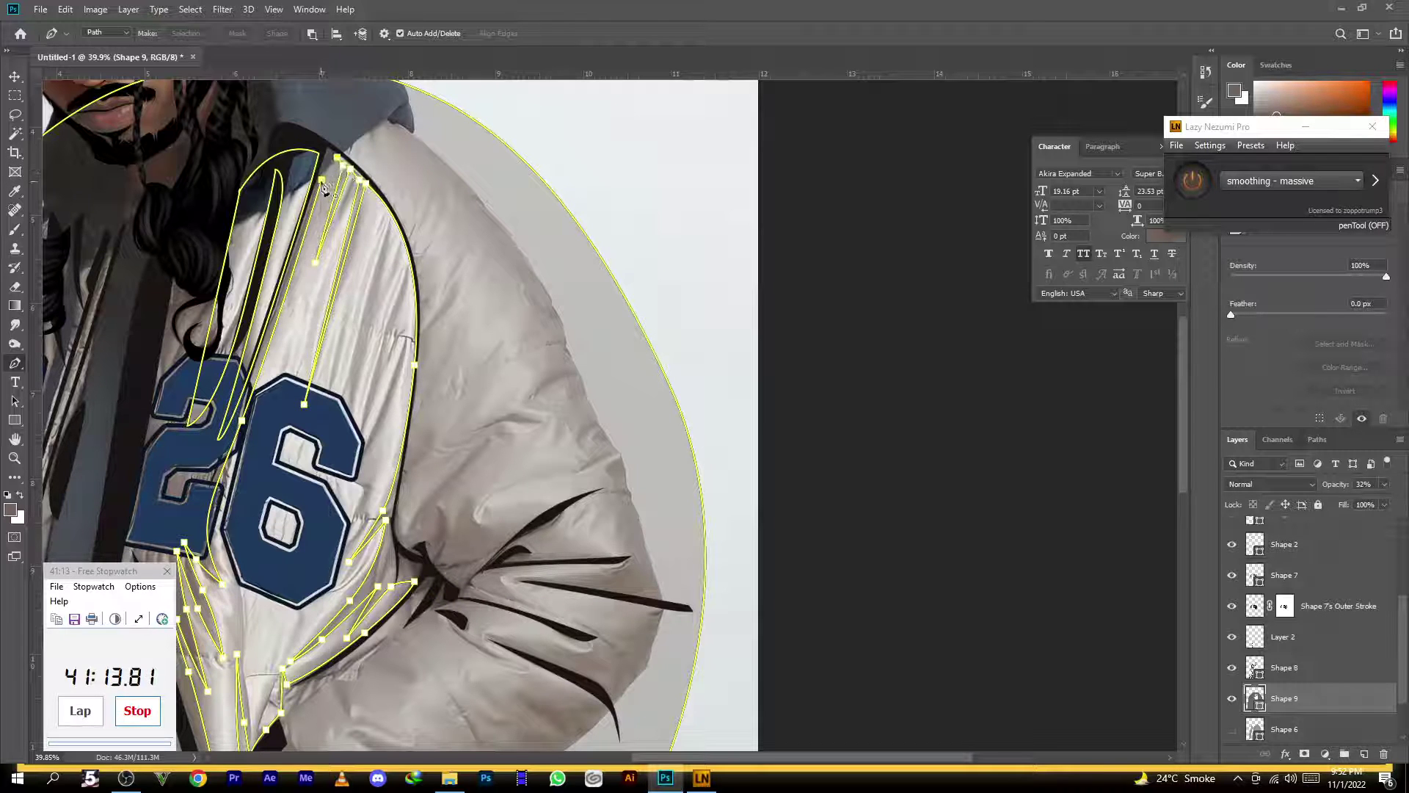
{"action": "left_click", "coordinate": [350, 134], "text": "ctrl"}
Outline the long highlight alongside the dark front fold below the number 2
{"action": "left_click_drag", "start_coordinate": [471, 233], "coordinate": [418, 226]}
{"action": "scroll", "coordinate": [418, 224], "scroll_direction": "up", "scroll_amount": 5}
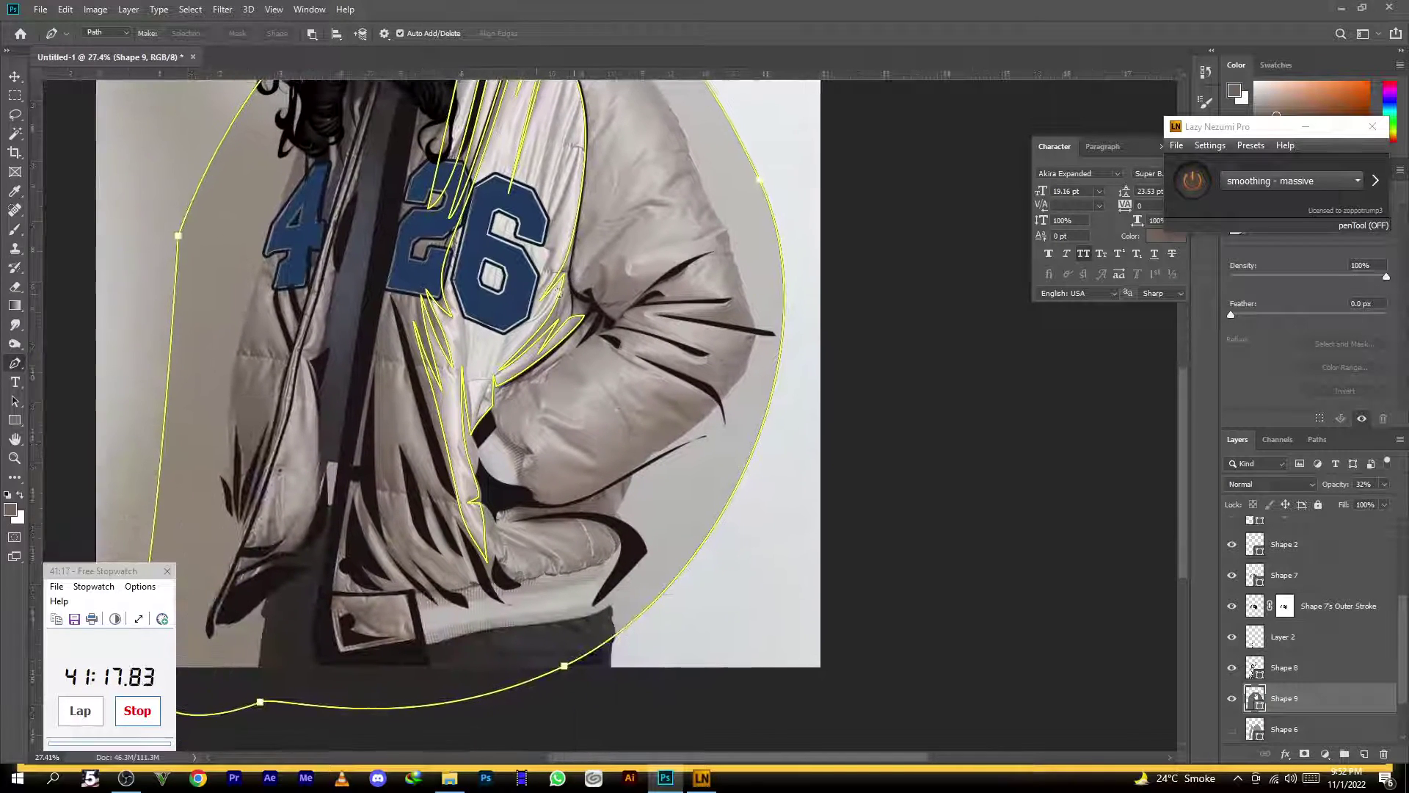
{"action": "left_click", "coordinate": [390, 305]}
{"action": "mouse_move", "coordinate": [416, 417]}
{"action": "left_mouse_down"}
{"action": "mouse_move", "coordinate": [428, 456]}
{"action": "mouse_move", "coordinate": [404, 401]}
{"action": "left_mouse_up"}
{"action": "left_click", "coordinate": [438, 484]}
{"action": "left_click", "coordinate": [390, 304]}
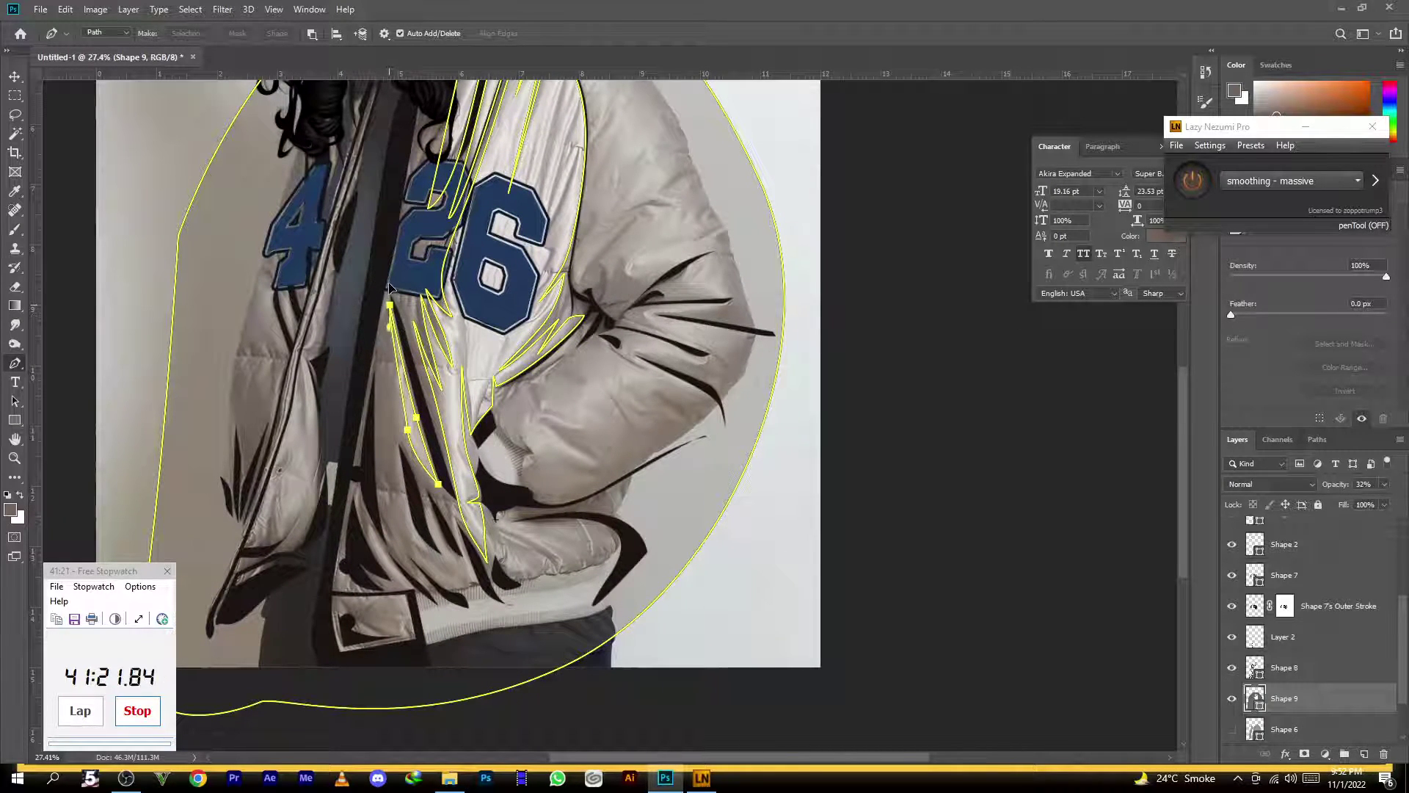
Outline the two curved highlights beside the dark folds on the lower front panel, just above the waistband
{"action": "left_click", "coordinate": [398, 450]}
{"action": "mouse_move", "coordinate": [411, 523]}
{"action": "left_mouse_down"}
{"action": "mouse_move", "coordinate": [418, 539]}
{"action": "mouse_move", "coordinate": [398, 520]}
{"action": "left_mouse_up"}
{"action": "left_click", "coordinate": [399, 451]}
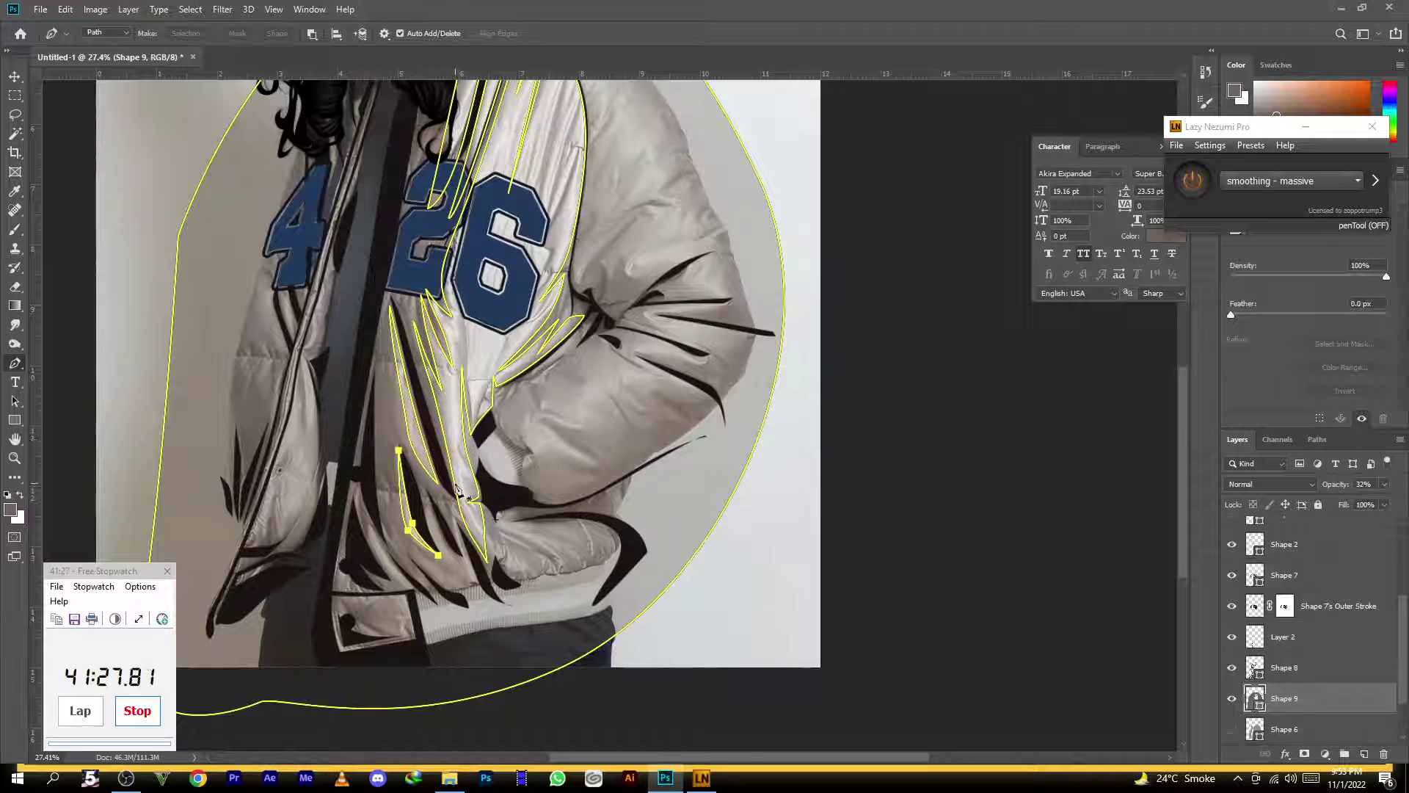
{"action": "left_click", "coordinate": [419, 490]}
{"action": "left_click", "coordinate": [467, 570]}
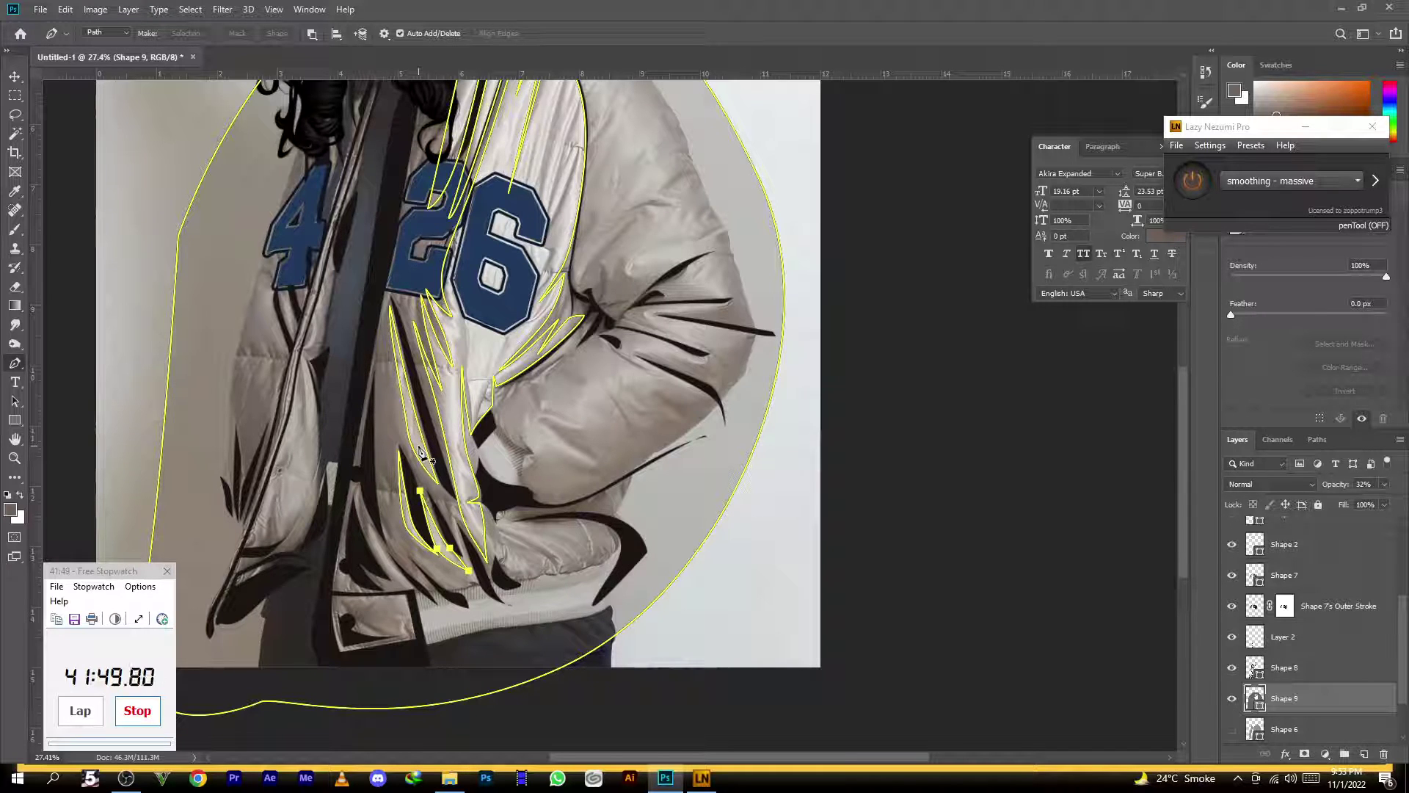
Outline the slanted highlight between the folds above the snap tab on the waistband
{"action": "left_click", "coordinate": [353, 498]}
{"action": "left_click_drag", "start_coordinate": [380, 562], "coordinate": [398, 589]}
{"action": "left_click", "coordinate": [416, 590]}
{"action": "left_click", "coordinate": [353, 498]}
Outline the wrinkled highlight on the front panel below the number 4, from the waist seam down to the hem
{"action": "left_click", "coordinate": [298, 360]}
{"action": "left_click_drag", "start_coordinate": [299, 443], "coordinate": [299, 407]}
{"action": "left_click", "coordinate": [275, 464]}
{"action": "left_click", "coordinate": [250, 544]}
{"action": "left_click", "coordinate": [268, 519]}
{"action": "left_click", "coordinate": [276, 484]}
{"action": "left_click", "coordinate": [279, 518]}
{"action": "left_click", "coordinate": [281, 538]}
{"action": "left_click_drag", "start_coordinate": [307, 493], "coordinate": [319, 466]}
{"action": "left_click_drag", "start_coordinate": [307, 362], "coordinate": [288, 296]}
{"action": "left_click", "coordinate": [307, 362], "text": "alt"}
{"action": "left_click", "coordinate": [299, 359]}
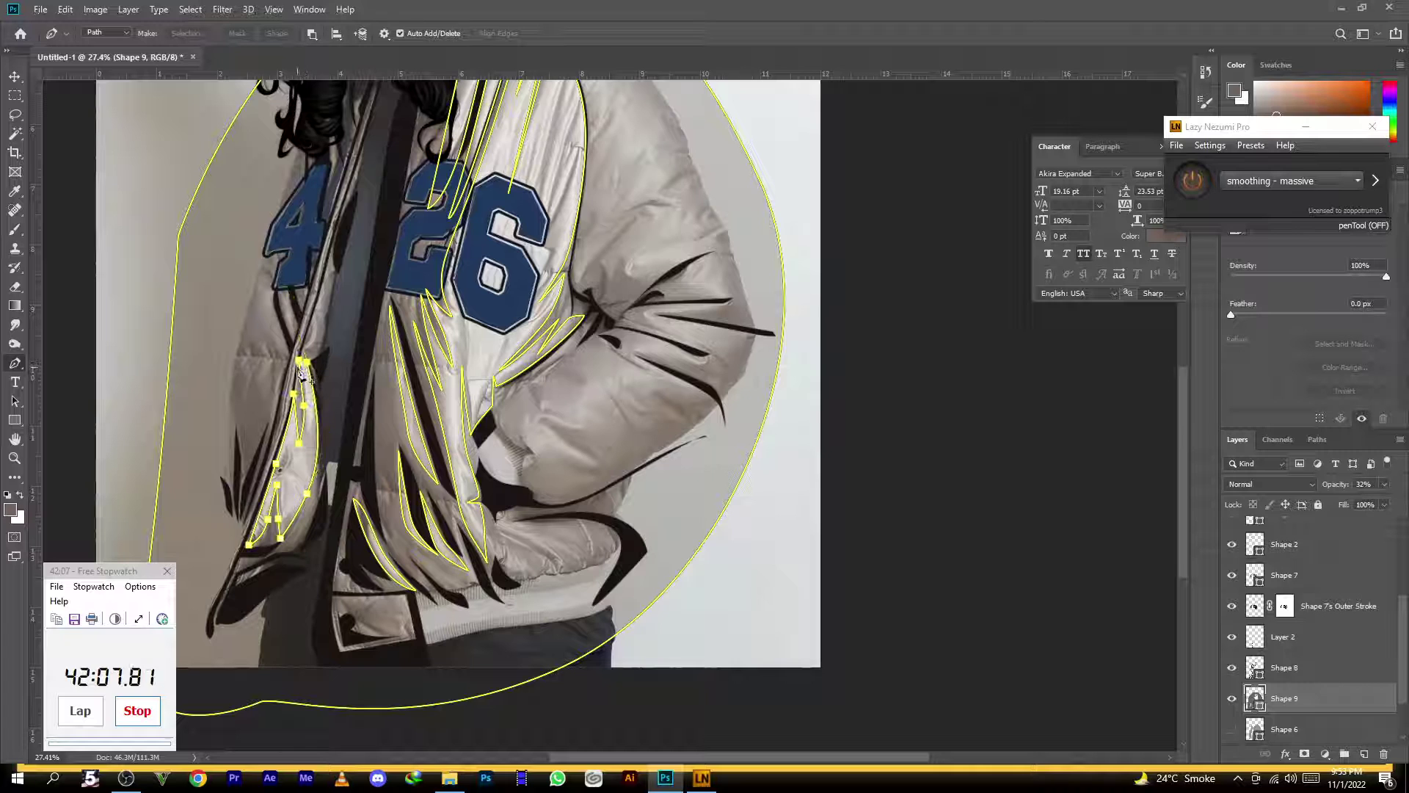
Trace the thin highlight strip along the zipper edge from the hem up to the collar and back
{"action": "left_click_drag", "start_coordinate": [364, 503], "coordinate": [356, 642]}
{"action": "left_click", "coordinate": [234, 675]}
{"action": "left_click", "coordinate": [292, 491]}
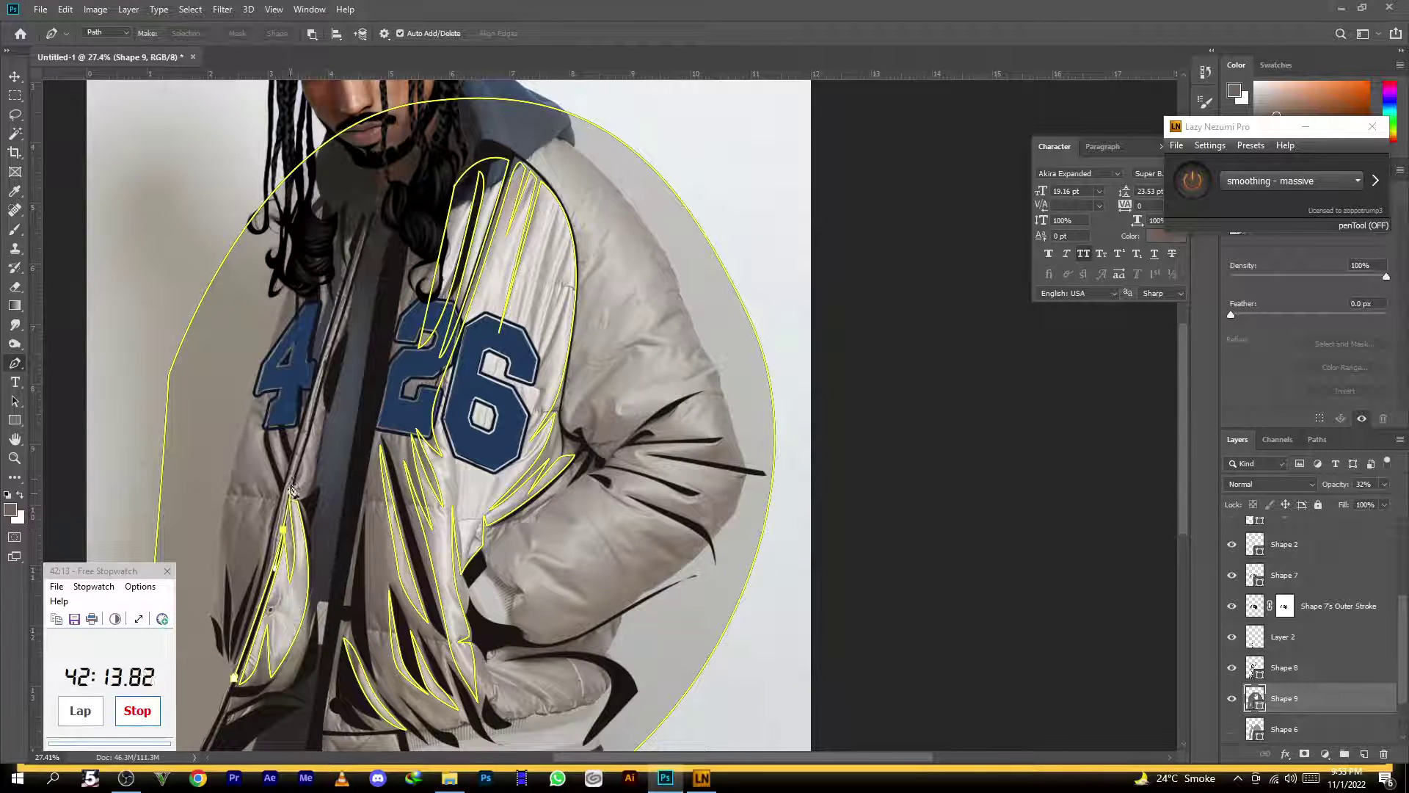
{"action": "left_click_drag", "start_coordinate": [346, 317], "coordinate": [301, 507]}
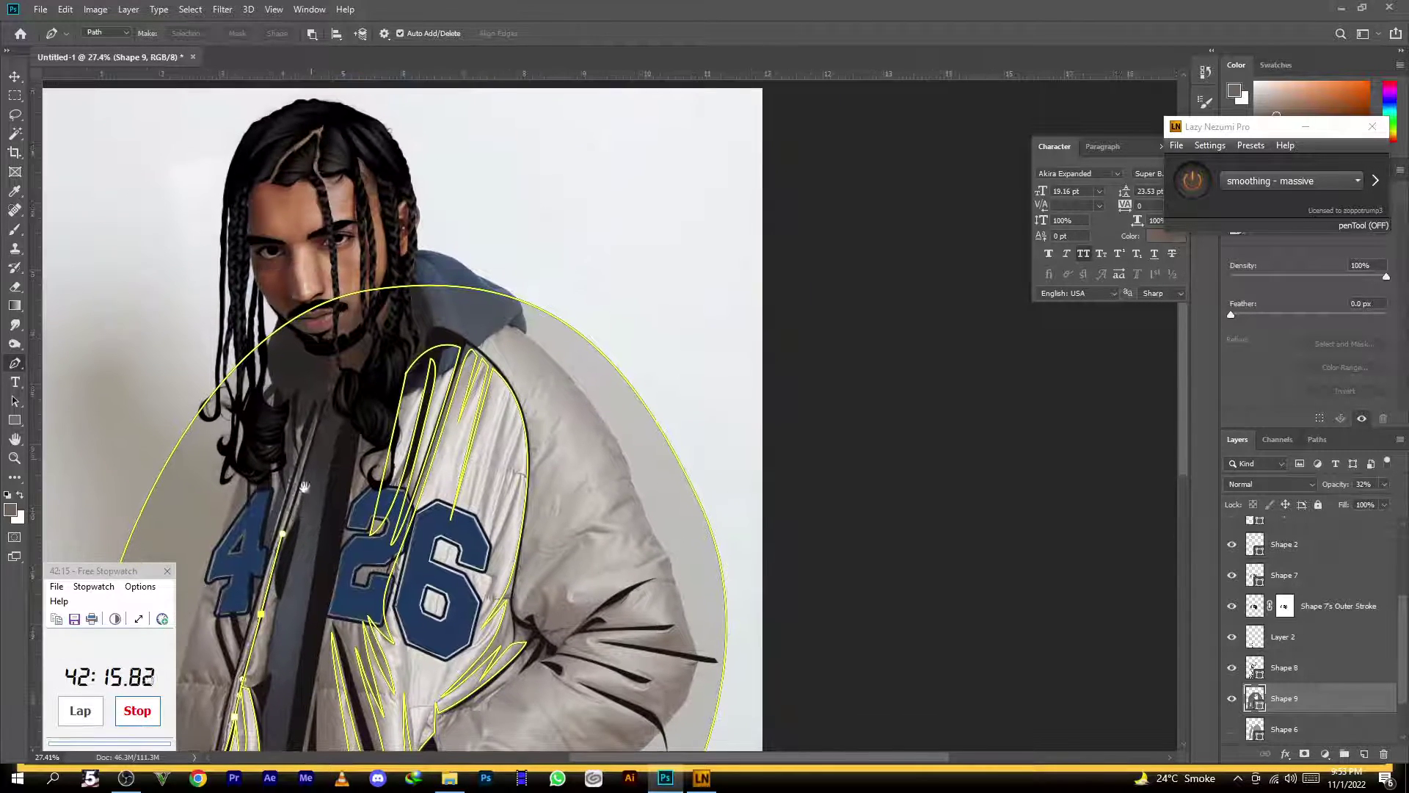
{"action": "left_click", "coordinate": [321, 408]}
{"action": "left_click_drag", "start_coordinate": [313, 433], "coordinate": [400, 338]}
{"action": "left_click", "coordinate": [393, 342]}
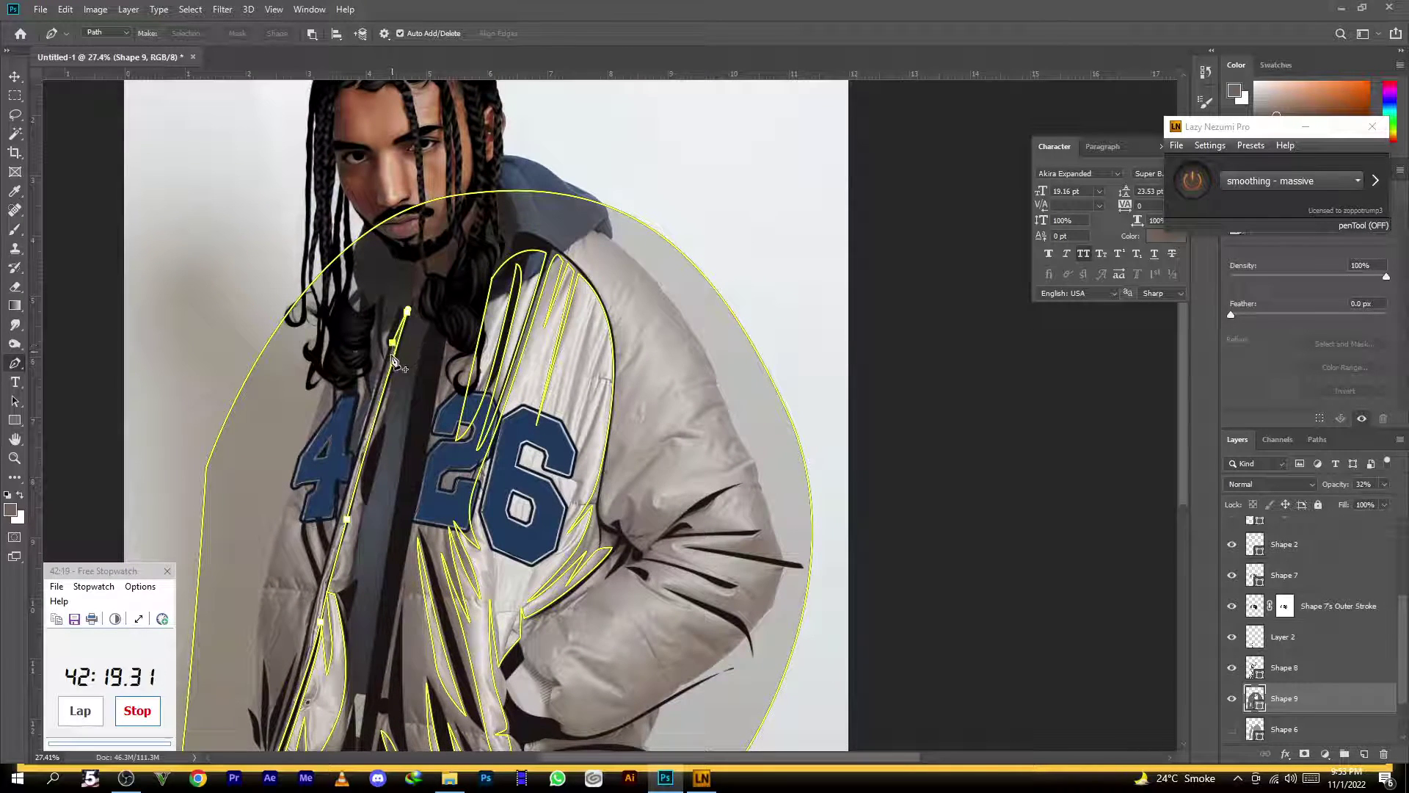
{"action": "left_click", "coordinate": [331, 551]}
{"action": "left_click_drag", "start_coordinate": [318, 606], "coordinate": [405, 387]}
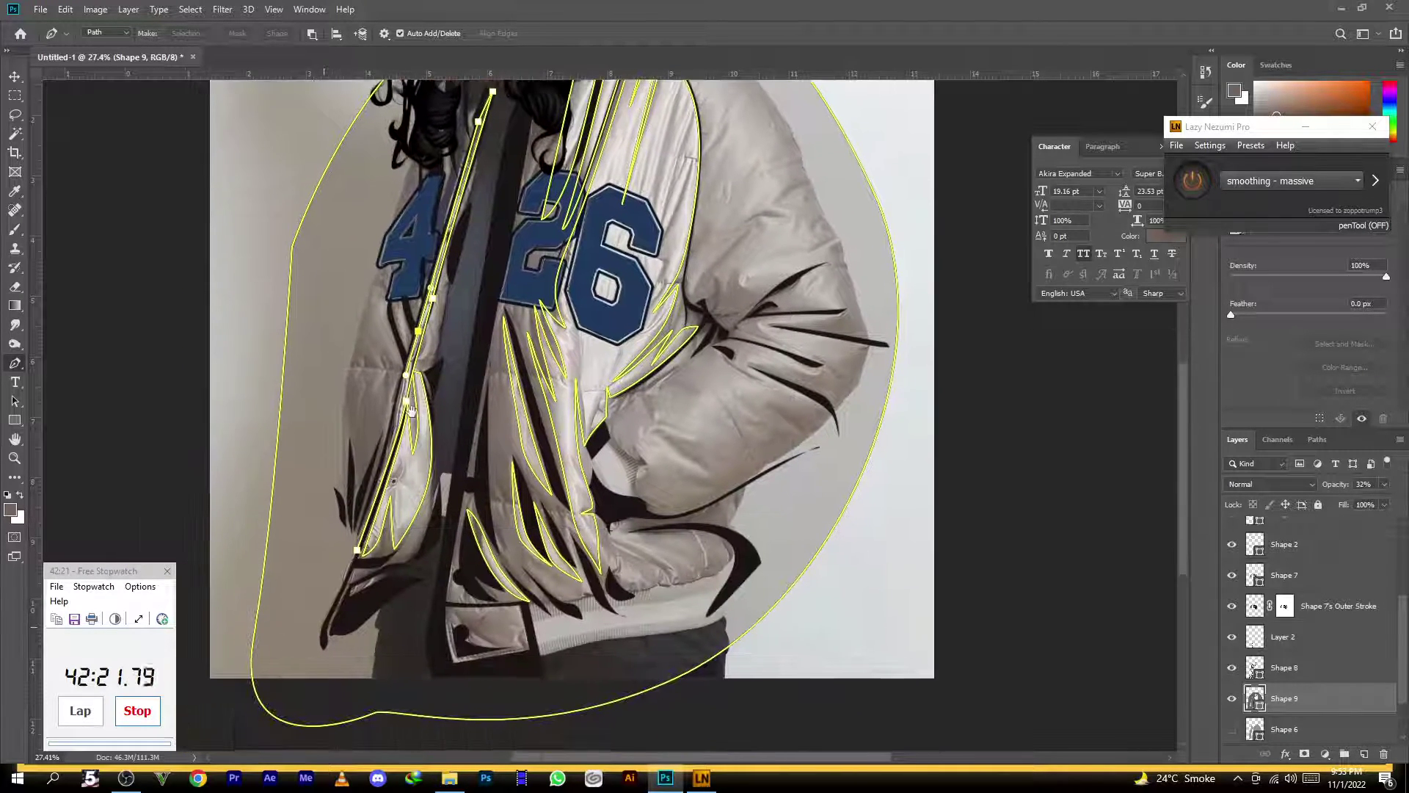
{"action": "left_click_drag", "start_coordinate": [357, 552], "coordinate": [321, 647]}
Outline the highlight around the outer edge of the number 4, tapering to a point at the waist seam
{"action": "left_click_drag", "start_coordinate": [387, 377], "coordinate": [340, 577]}
{"action": "left_click", "coordinate": [333, 430]}
{"action": "left_click_drag", "start_coordinate": [324, 467], "coordinate": [348, 495]}
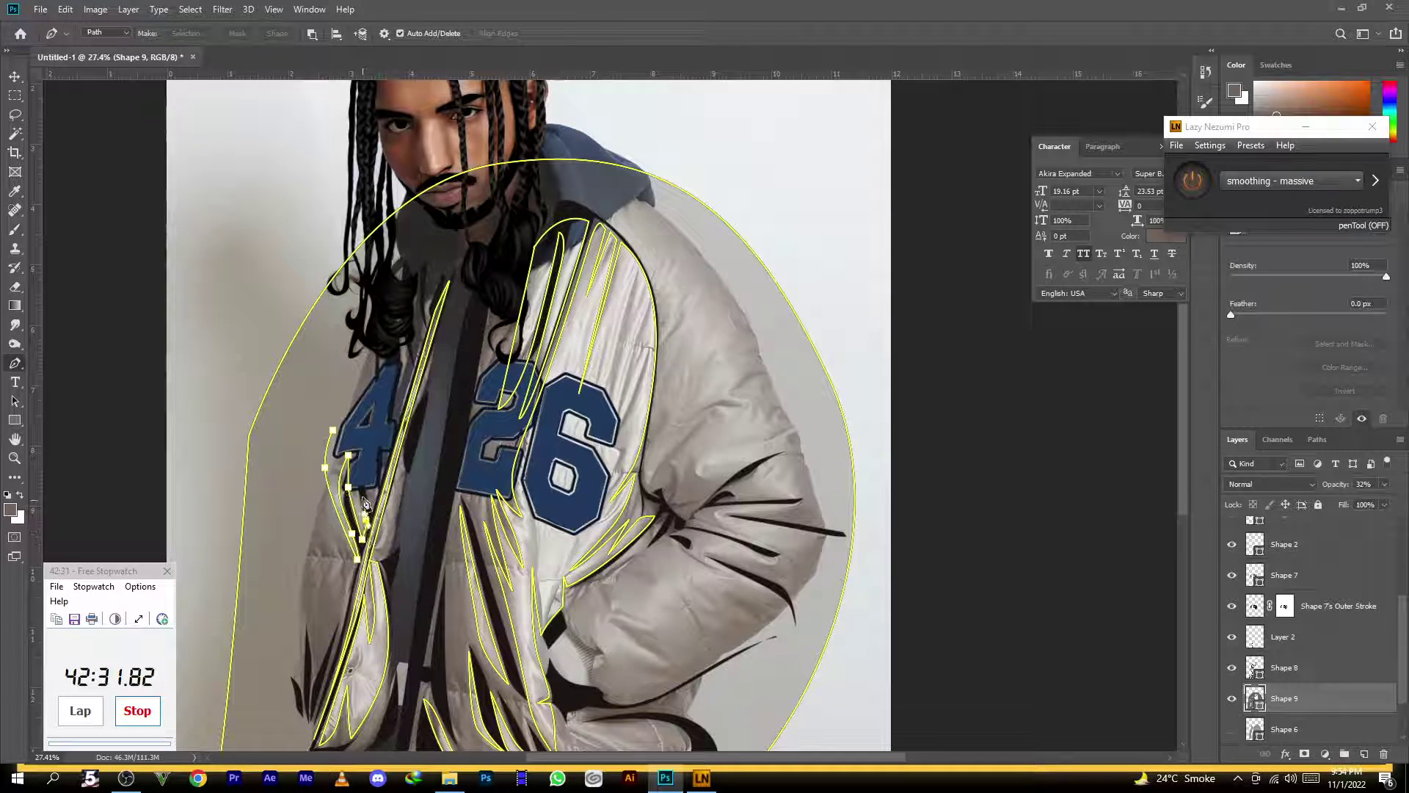
{"action": "left_click", "coordinate": [348, 359]}
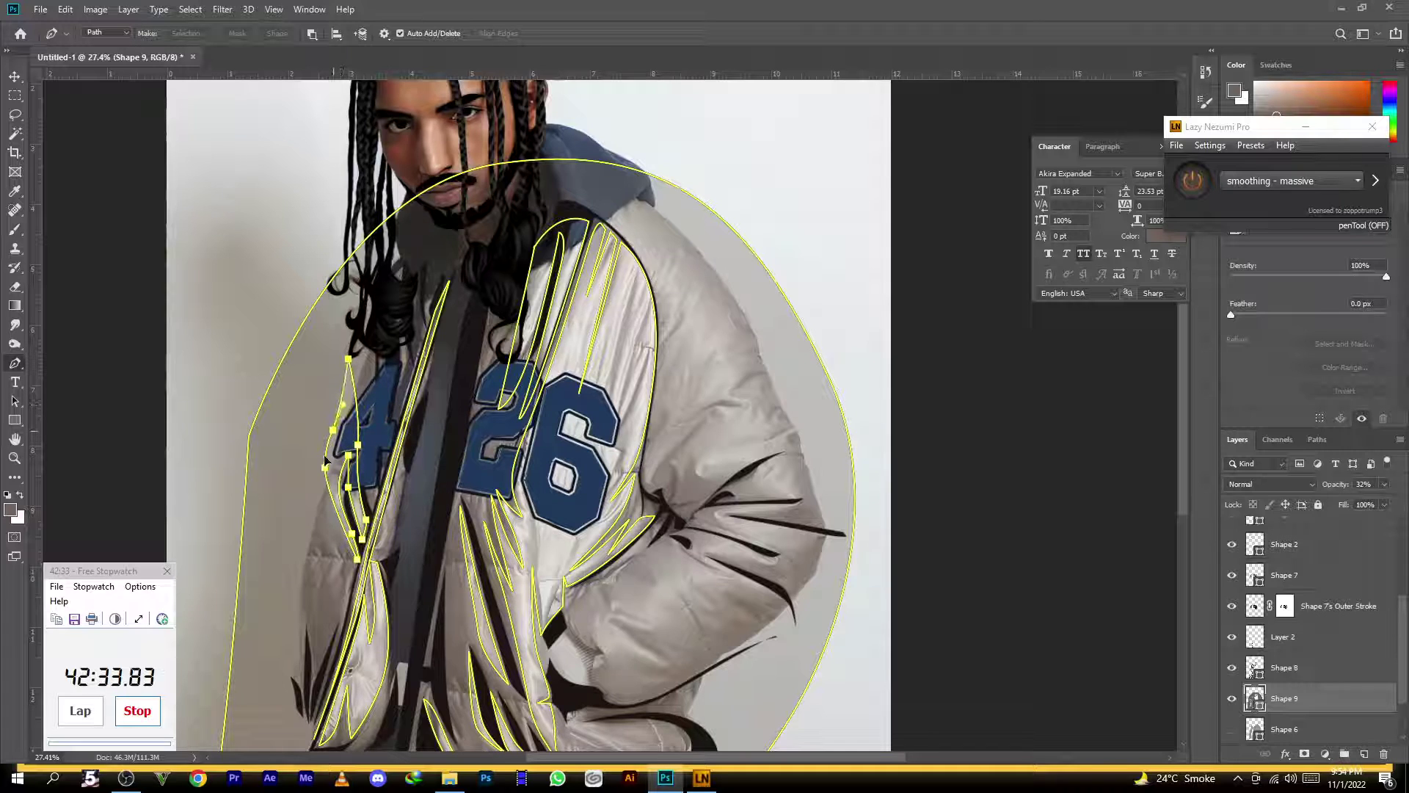
Outline the narrow highlights beside the zipper strip, below and just above the waist seam under the number 4
{"action": "scroll", "coordinate": [345, 402], "scroll_direction": "down", "scroll_amount": 5}
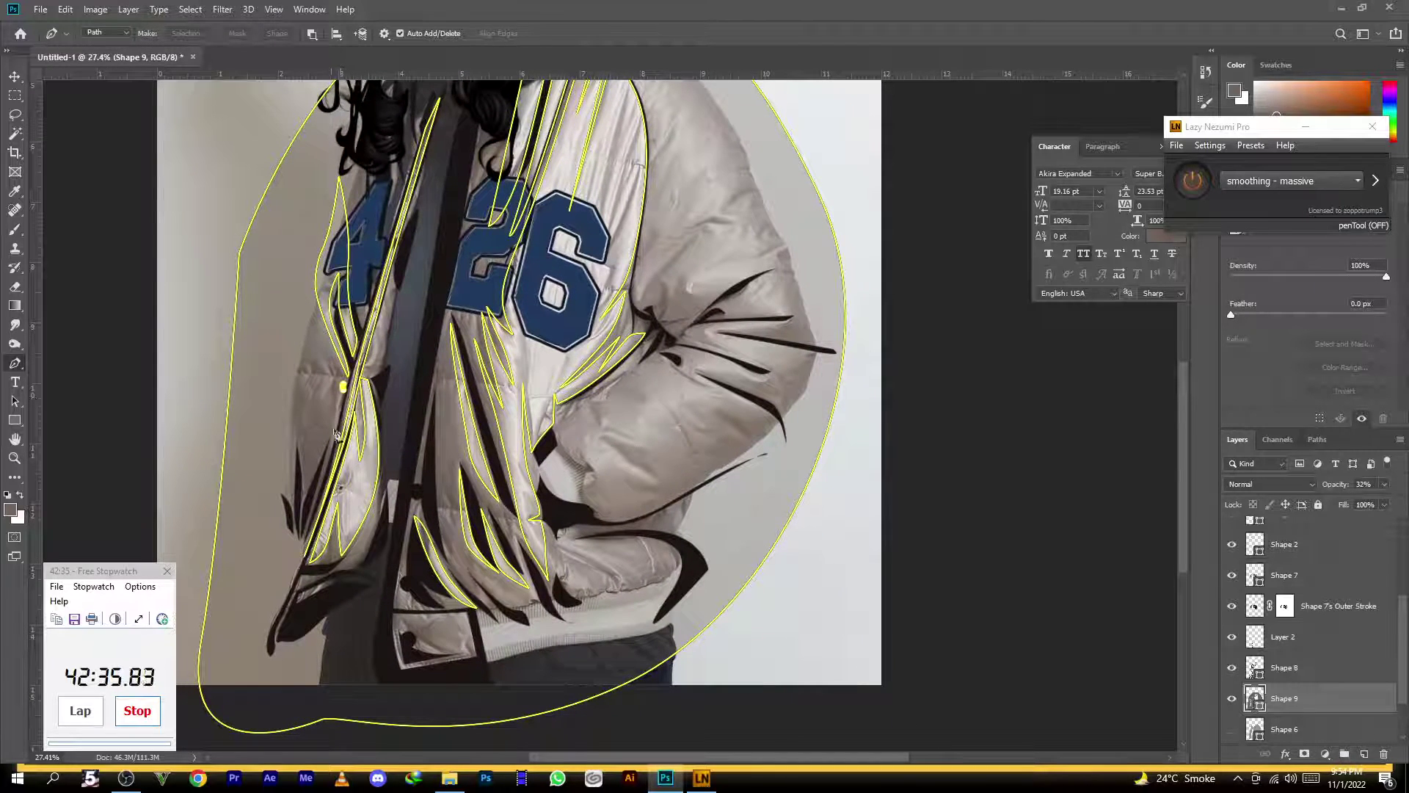
{"action": "left_click_drag", "start_coordinate": [320, 483], "coordinate": [310, 546]}
{"action": "left_click", "coordinate": [320, 485], "text": "alt"}
{"action": "left_click_drag", "start_coordinate": [337, 432], "coordinate": [342, 403]}
{"action": "left_click_drag", "start_coordinate": [453, 389], "coordinate": [337, 370]}
{"action": "left_click", "coordinate": [332, 392]}
{"action": "left_click", "coordinate": [305, 510]}
Start the sleeve highlight at the shoulder seam and shape its first pointed creases across the upper sleeve
{"action": "left_click_drag", "start_coordinate": [422, 468], "coordinate": [358, 331]}
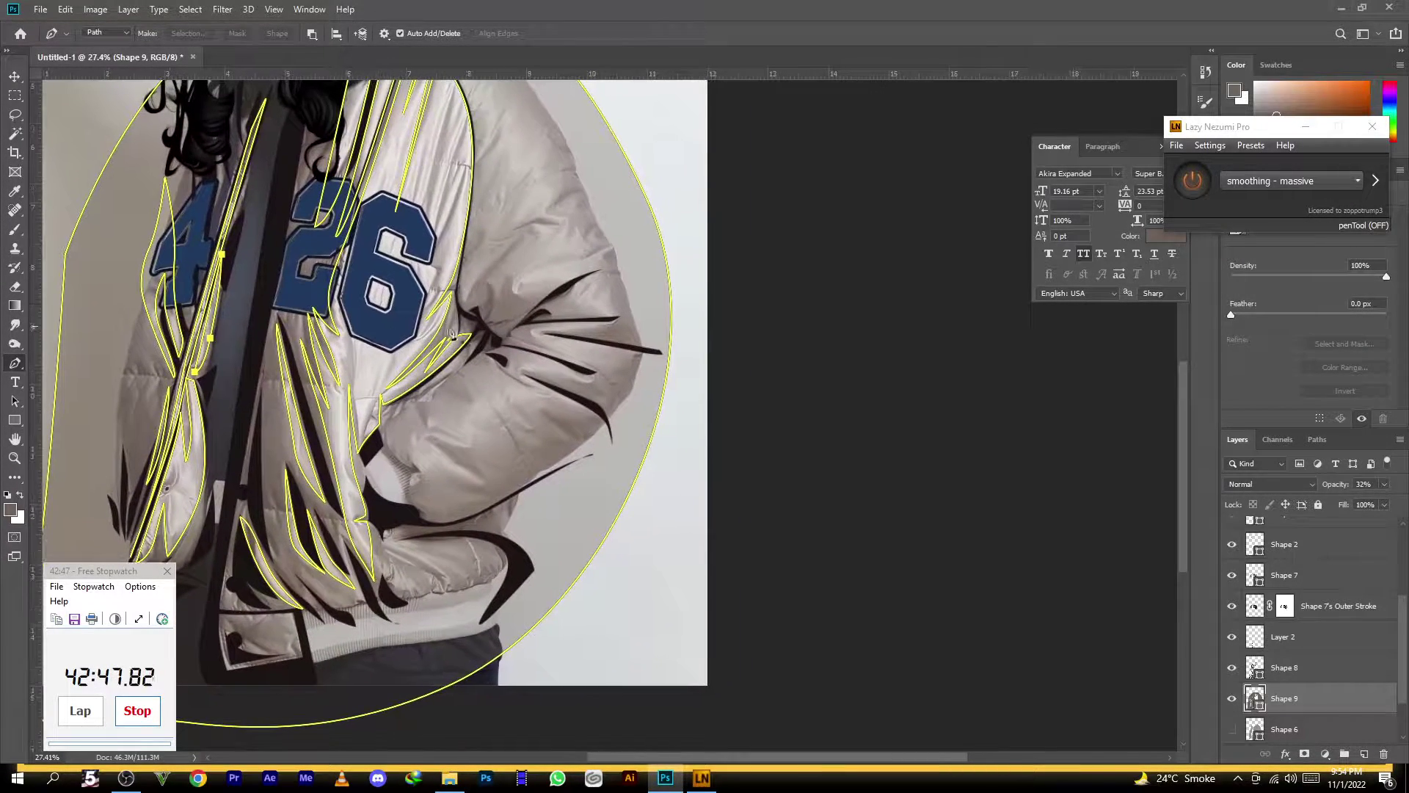
{"action": "left_click_drag", "start_coordinate": [448, 334], "coordinate": [403, 502]}
{"action": "left_click_drag", "start_coordinate": [397, 226], "coordinate": [394, 313]}
{"action": "left_click", "coordinate": [378, 295]}
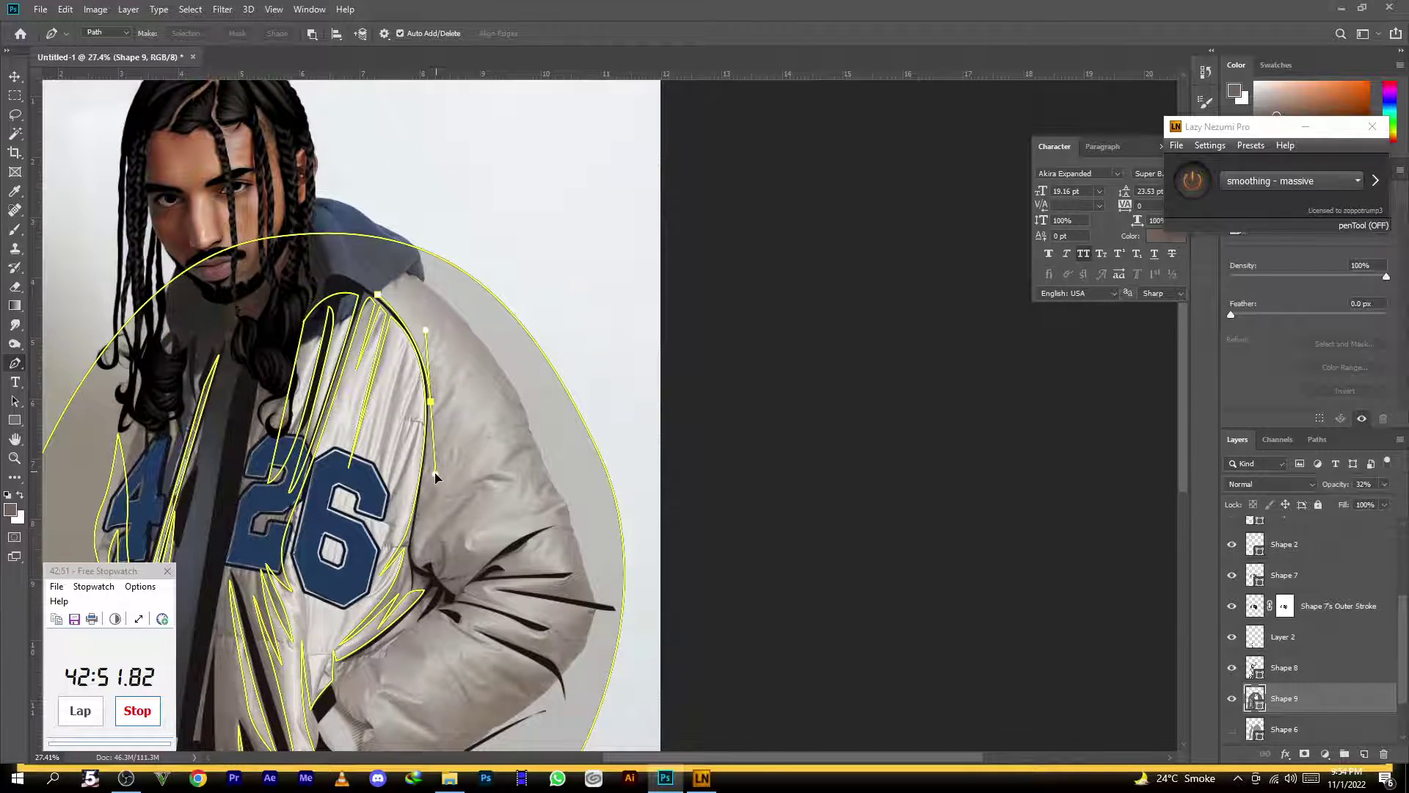
{"action": "left_click_drag", "start_coordinate": [432, 401], "coordinate": [449, 372]}
{"action": "left_click", "coordinate": [451, 394]}
{"action": "left_click", "coordinate": [434, 425]}
{"action": "left_click", "coordinate": [428, 468]}
{"action": "left_click_drag", "start_coordinate": [494, 427], "coordinate": [522, 434]}
{"action": "left_click", "coordinate": [506, 429], "text": "alt"}
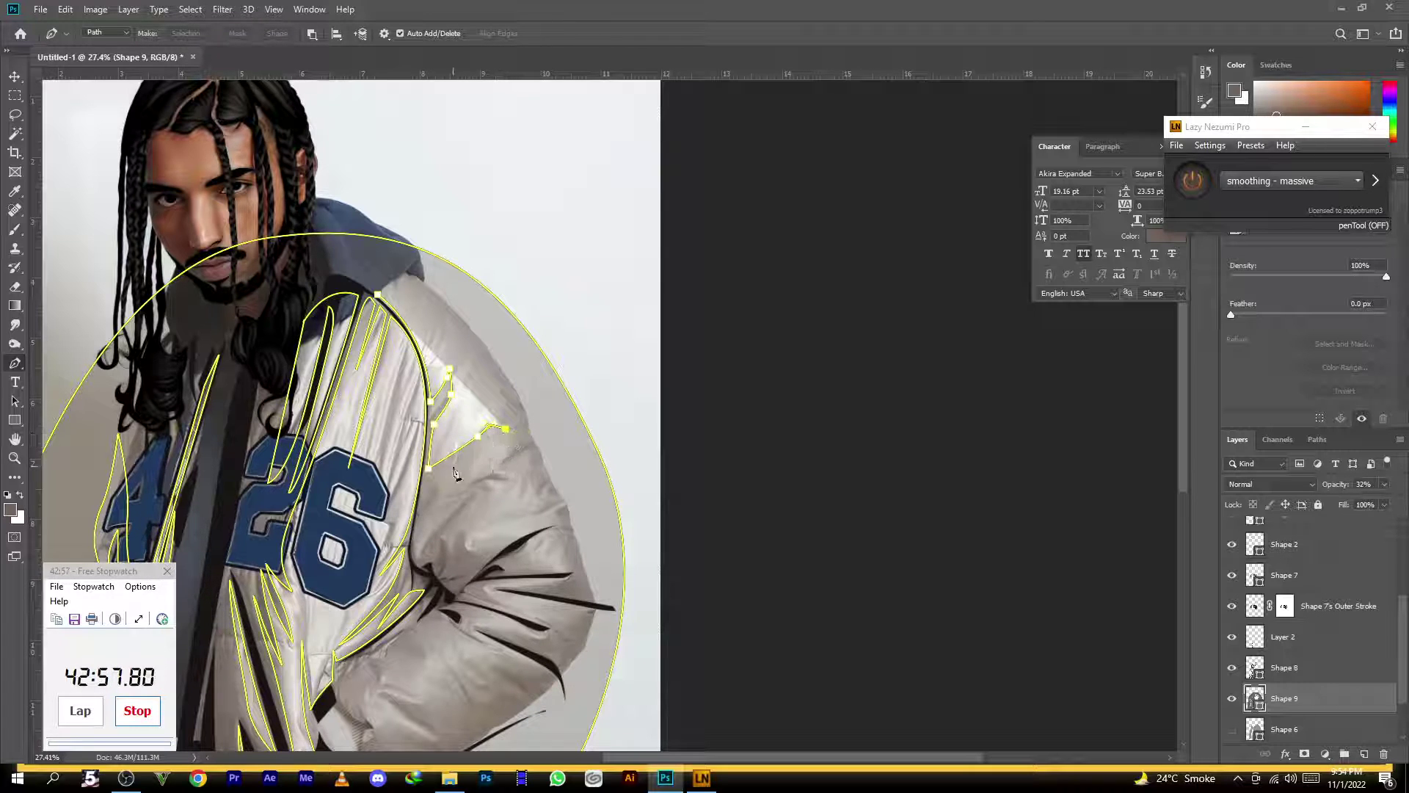
Trace the zigzag of pointed creases down the sleeve to the dark folds at the elbow
{"action": "left_click", "coordinate": [418, 513]}
{"action": "left_click_drag", "start_coordinate": [434, 483], "coordinate": [544, 569]}
{"action": "left_click", "coordinate": [505, 475], "text": "alt"}
{"action": "left_click", "coordinate": [436, 538]}
{"action": "left_click", "coordinate": [491, 515]}
{"action": "left_click", "coordinate": [463, 549]}
{"action": "left_click", "coordinate": [562, 526]}
{"action": "left_click", "coordinate": [500, 560]}
{"action": "left_click", "coordinate": [572, 572]}
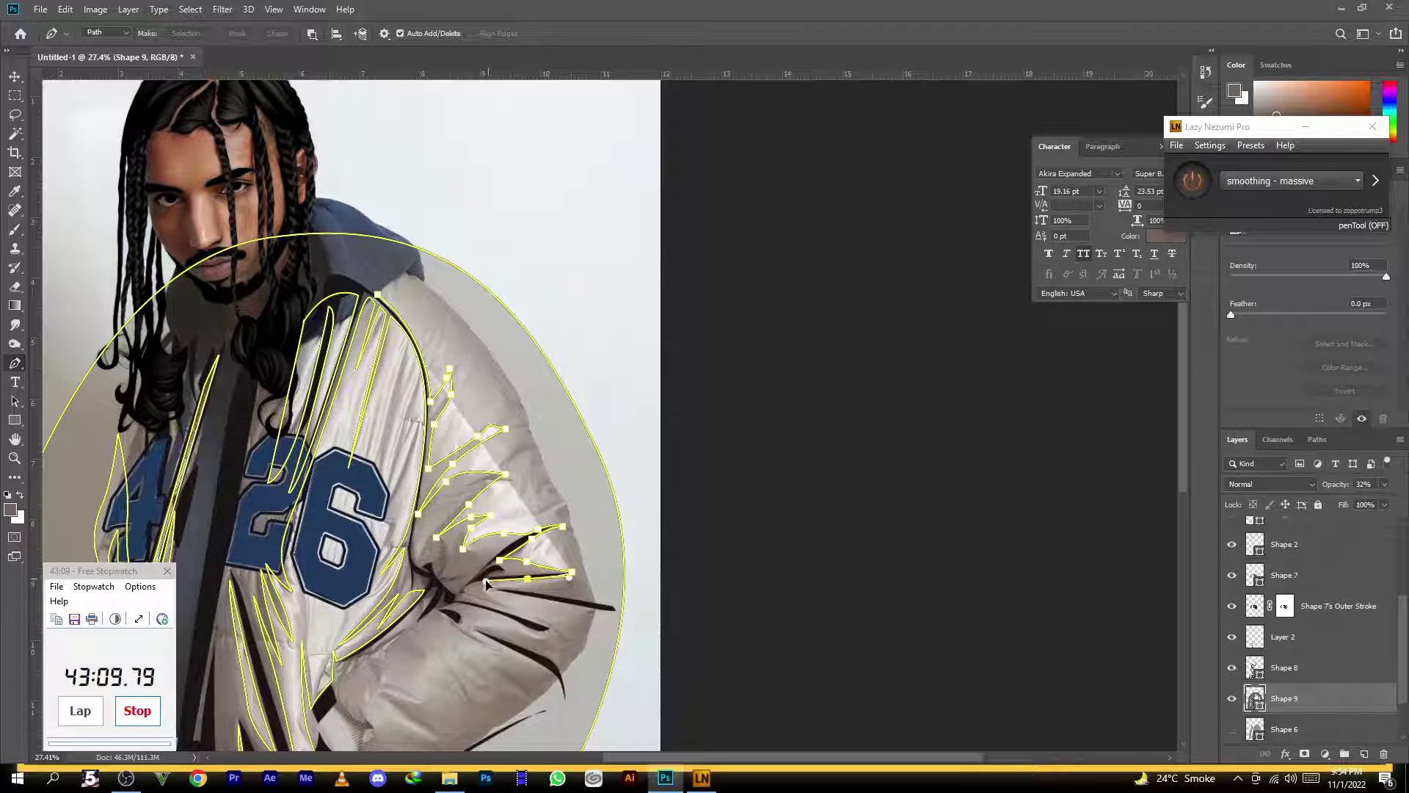
Run the outline around the elbow fold and up the sleeve's outer edge, closing it at the shoulder
{"action": "left_click", "coordinate": [480, 587]}
{"action": "left_click_drag", "start_coordinate": [534, 585], "coordinate": [568, 536]}
{"action": "left_click", "coordinate": [580, 572]}
{"action": "left_click_drag", "start_coordinate": [529, 455], "coordinate": [520, 410]}
{"action": "left_click", "coordinate": [377, 297]}
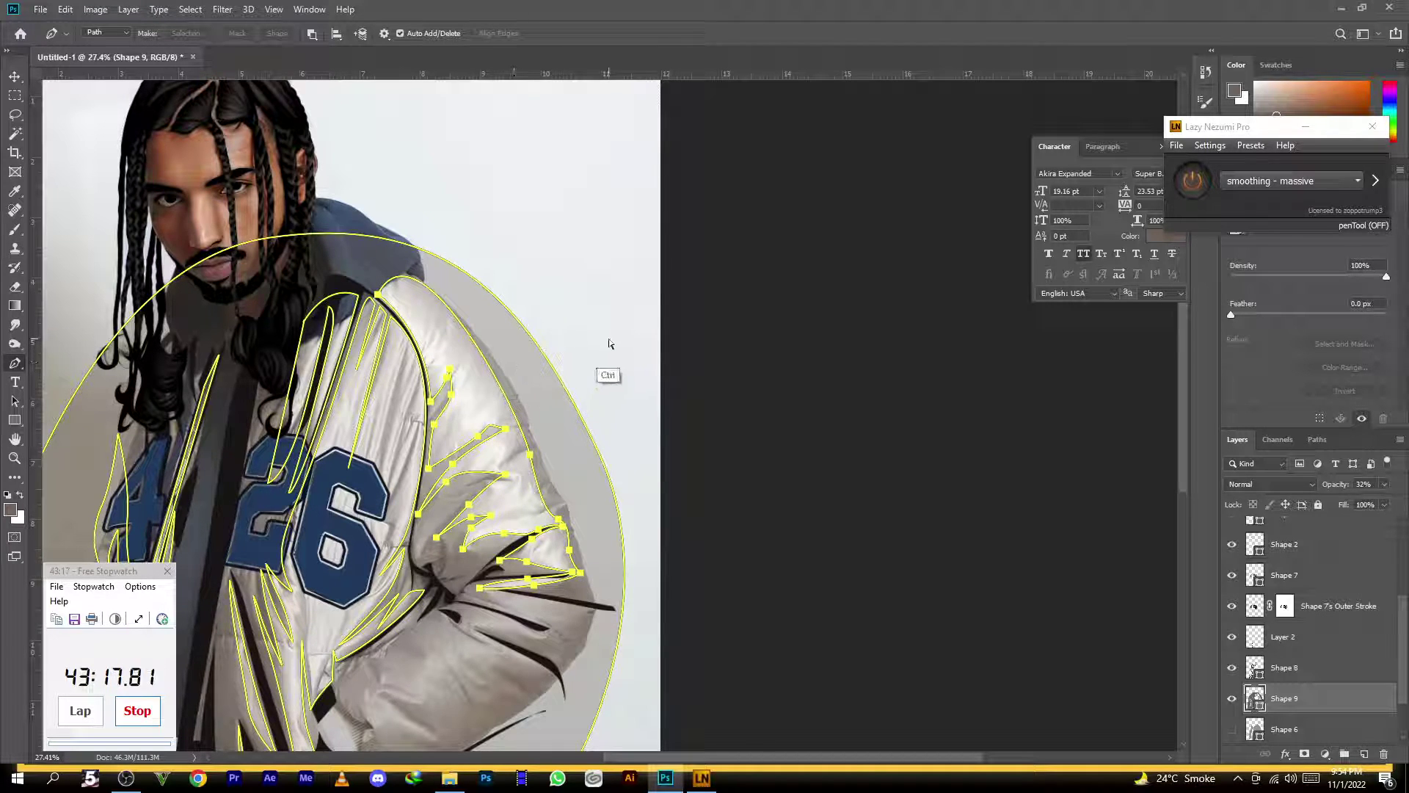
Preview the jacket shading with Shape 9 at 100% opacity and Shape 6 visible
{"action": "left_click", "coordinate": [565, 375], "text": "ctrl"}
{"action": "mouse_move", "coordinate": [498, 388]}
{"action": "left_mouse_down"}
{"action": "mouse_move", "coordinate": [433, 379]}
{"action": "mouse_move", "coordinate": [475, 379]}
{"action": "left_mouse_up"}
{"action": "key", "text": "ctrl+0"}
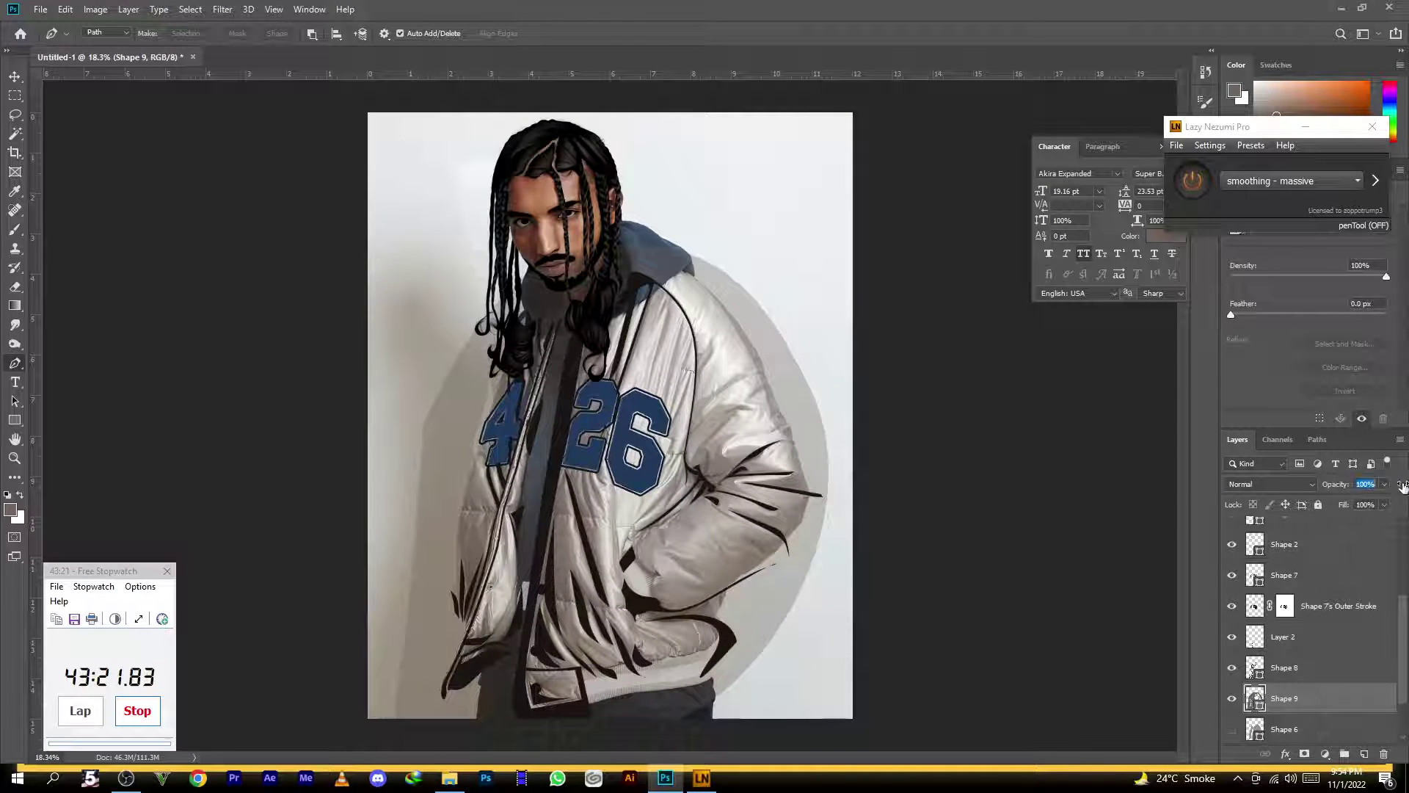
{"action": "left_click_drag", "start_coordinate": [1395, 486], "coordinate": [1406, 485]}
{"action": "left_click", "coordinate": [1233, 731]}
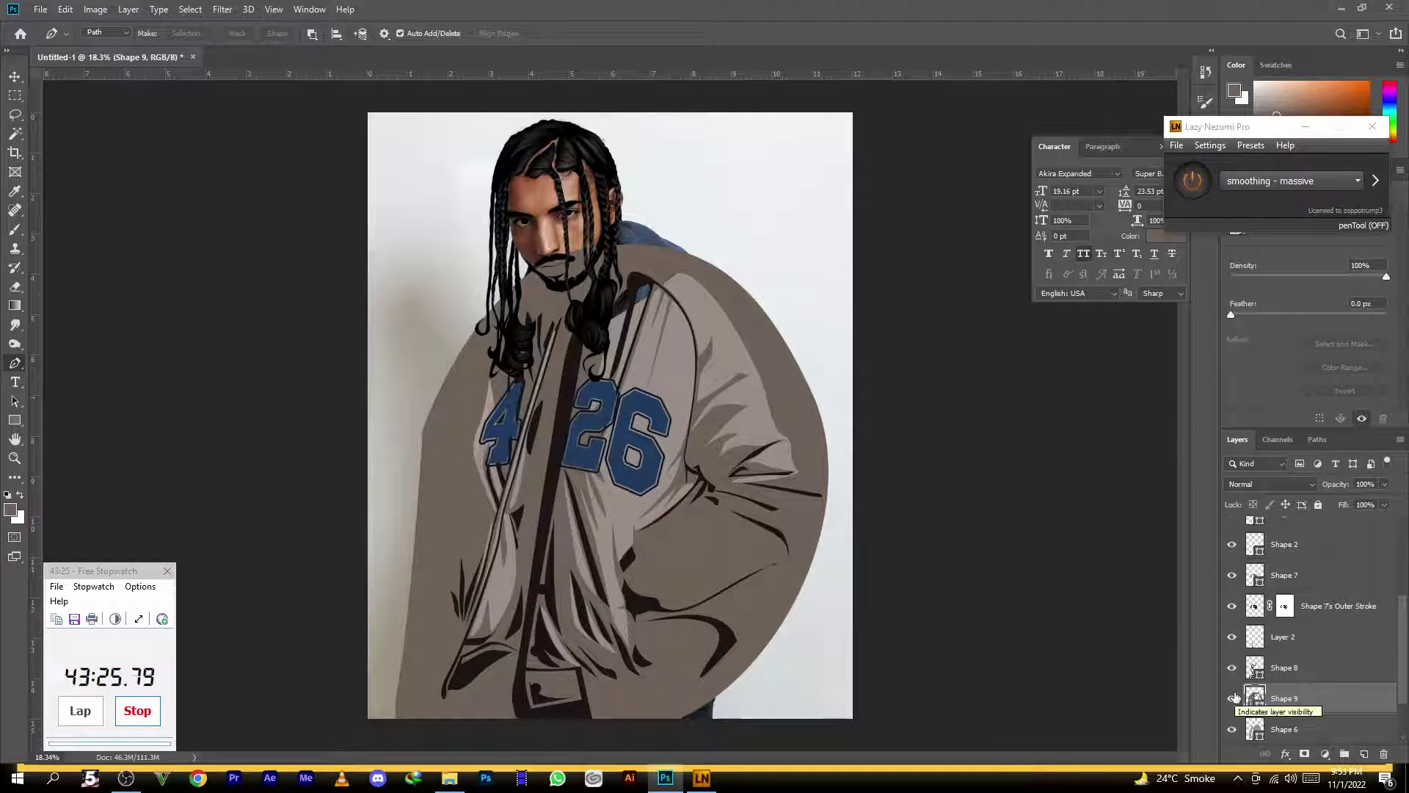
{"action": "scroll", "coordinate": [817, 460], "scroll_direction": "down", "scroll_amount": 3}
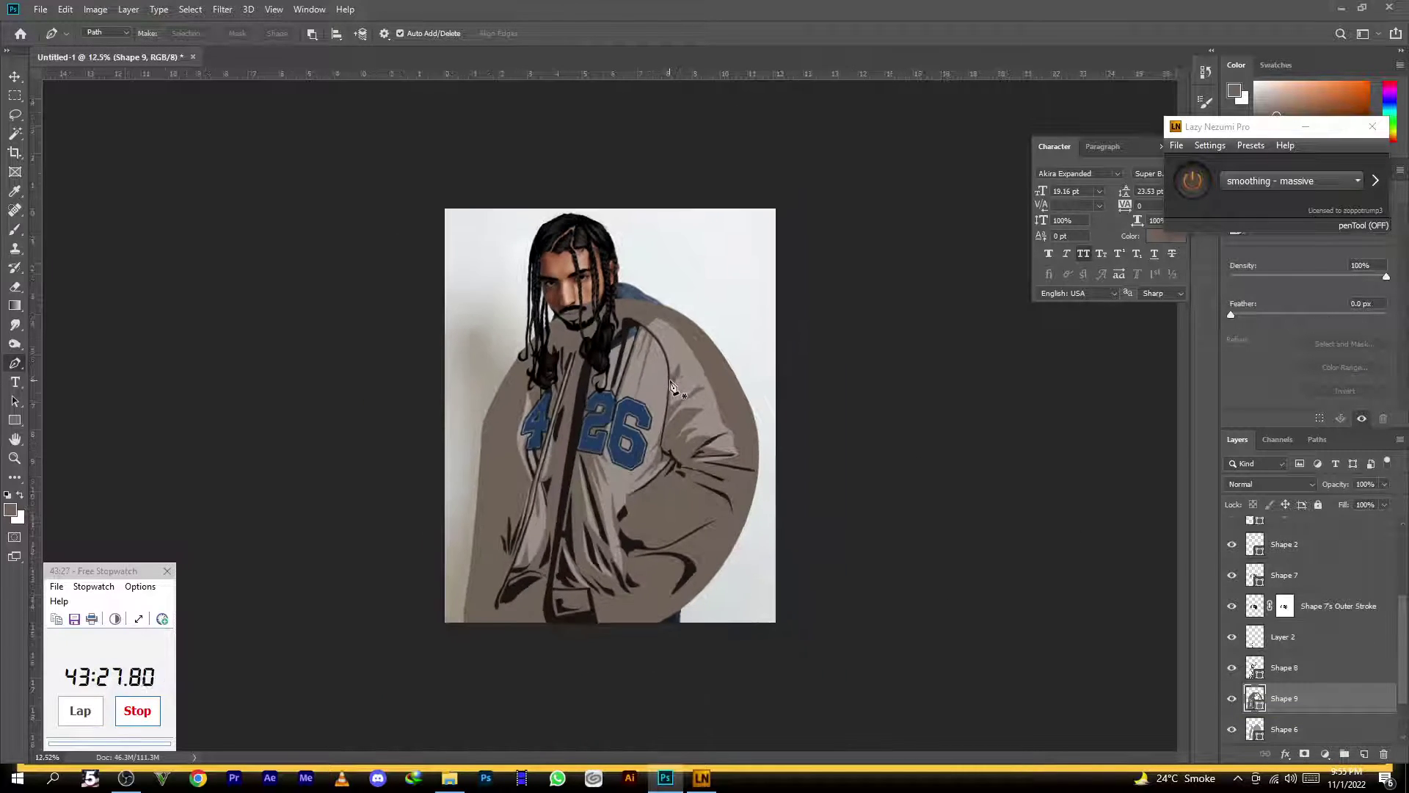
{"action": "scroll", "coordinate": [684, 532], "scroll_direction": "up", "scroll_amount": 2}
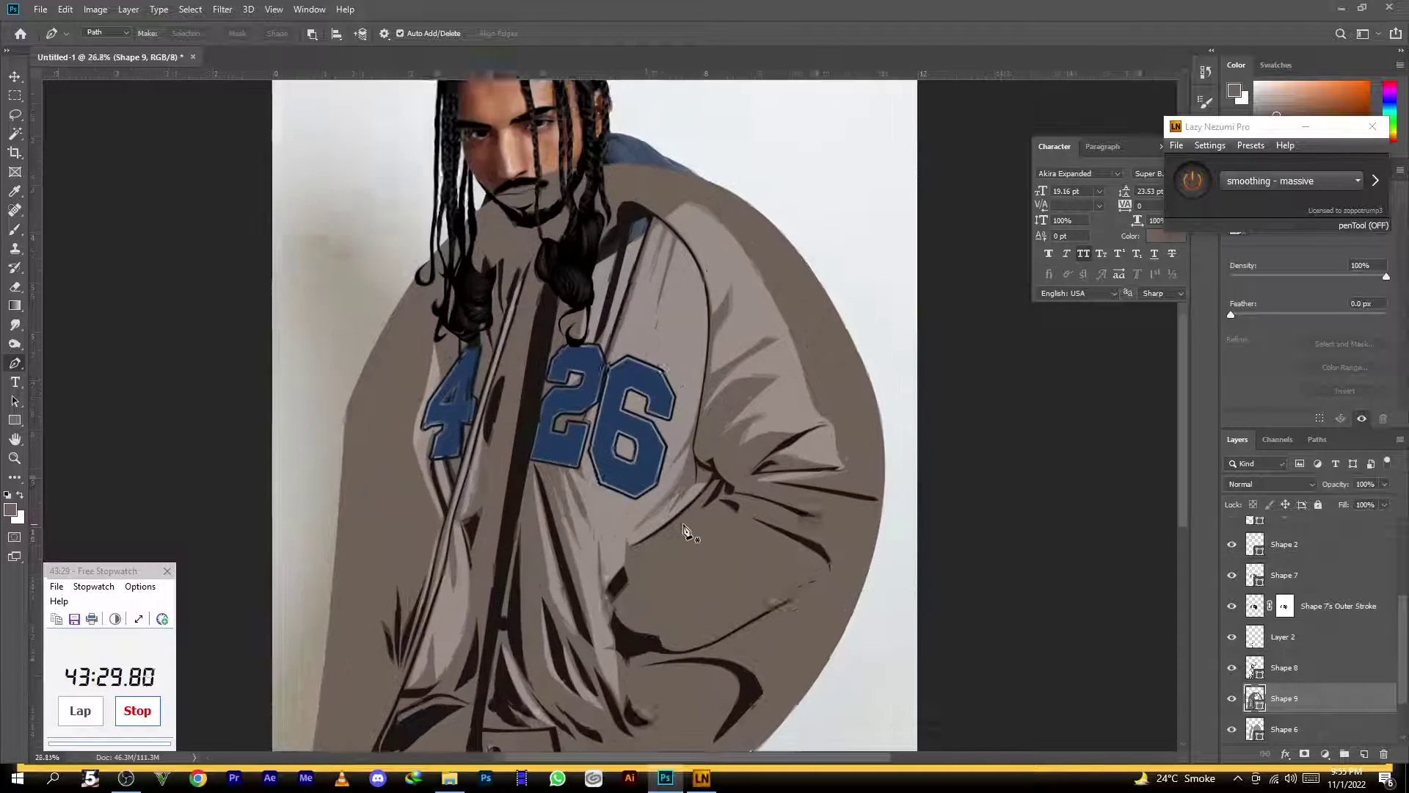
{"action": "scroll", "coordinate": [686, 529], "scroll_direction": "down", "scroll_amount": 1}
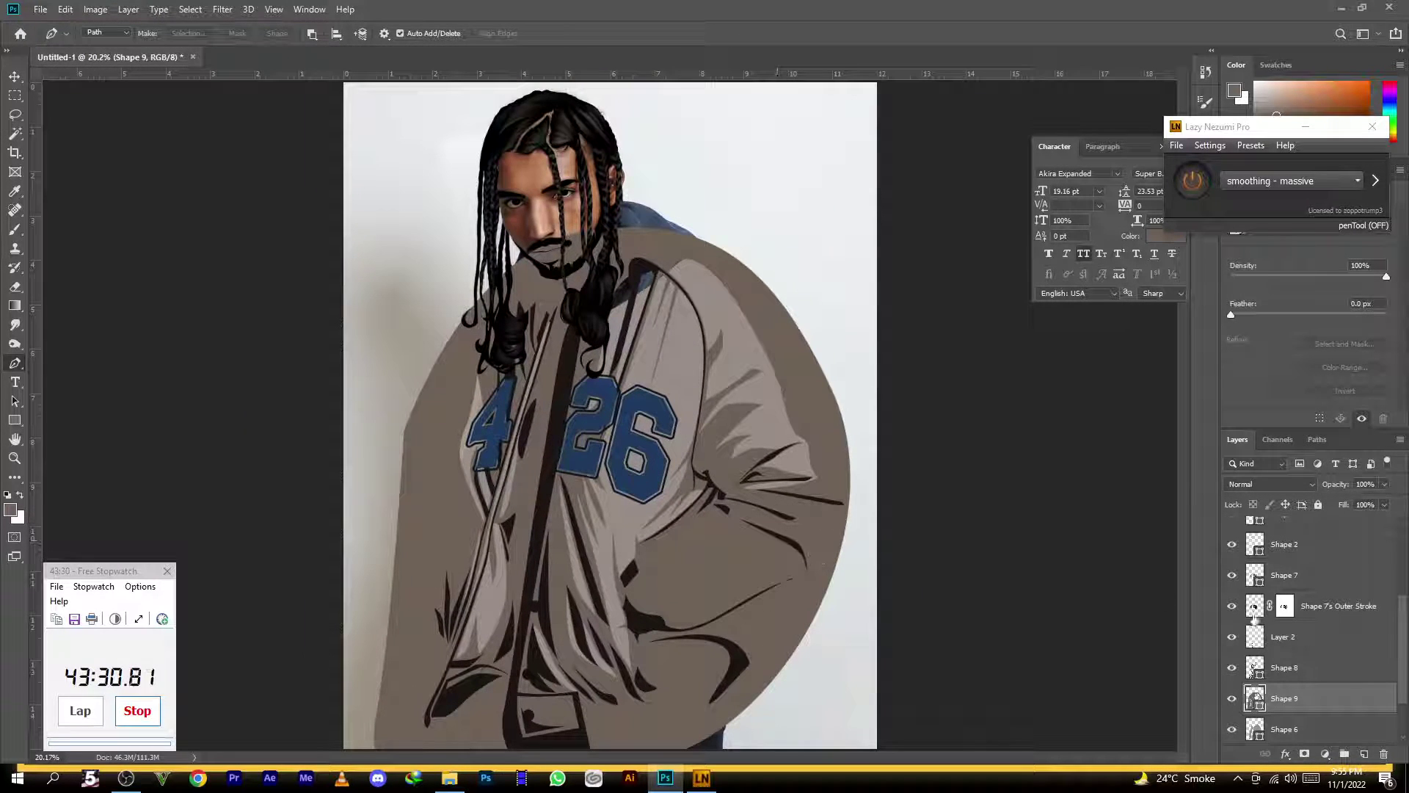
Recolor Shape 9 with a darker brown fill
{"action": "double_click", "coordinate": [1255, 699]}
{"action": "left_click", "coordinate": [1059, 402]}
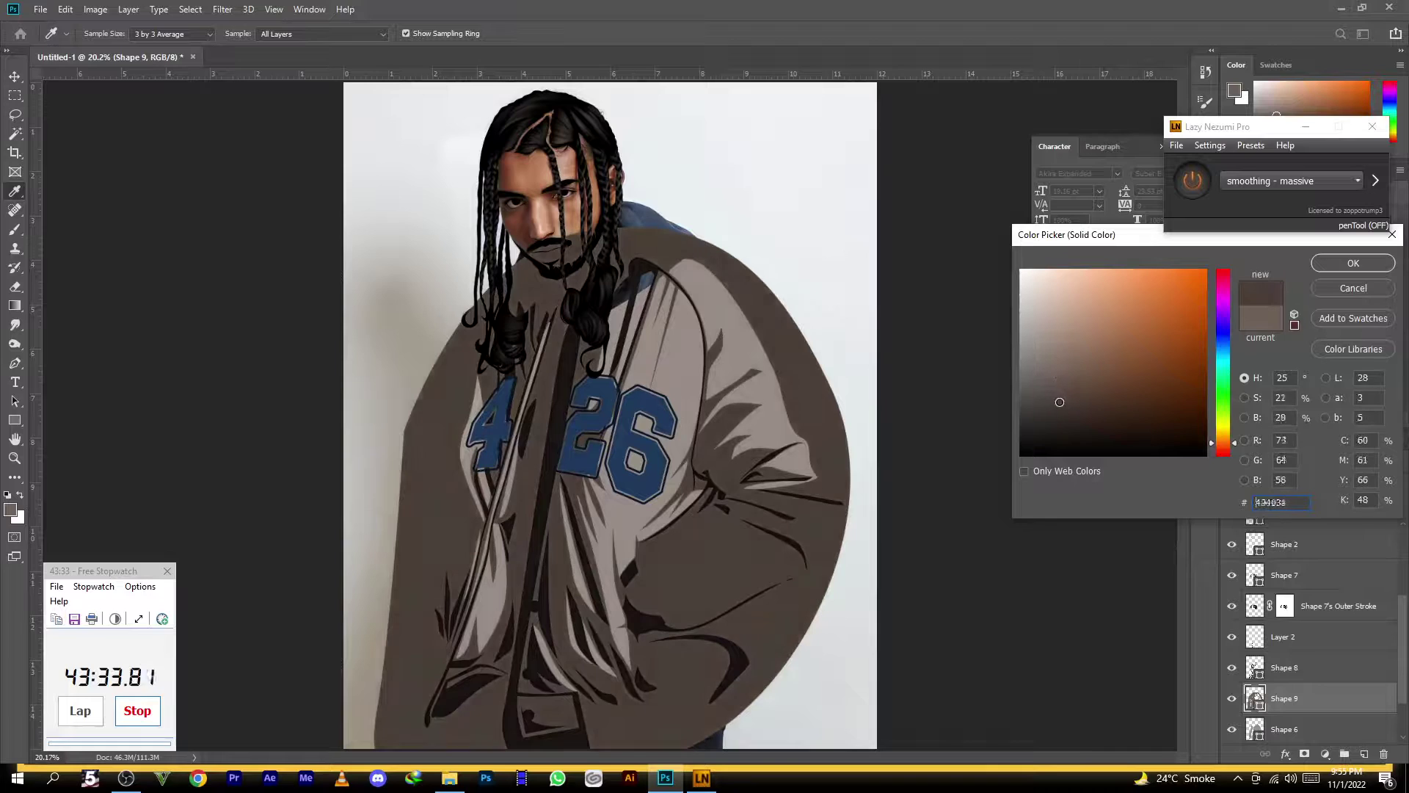
{"action": "left_click", "coordinate": [1352, 264]}
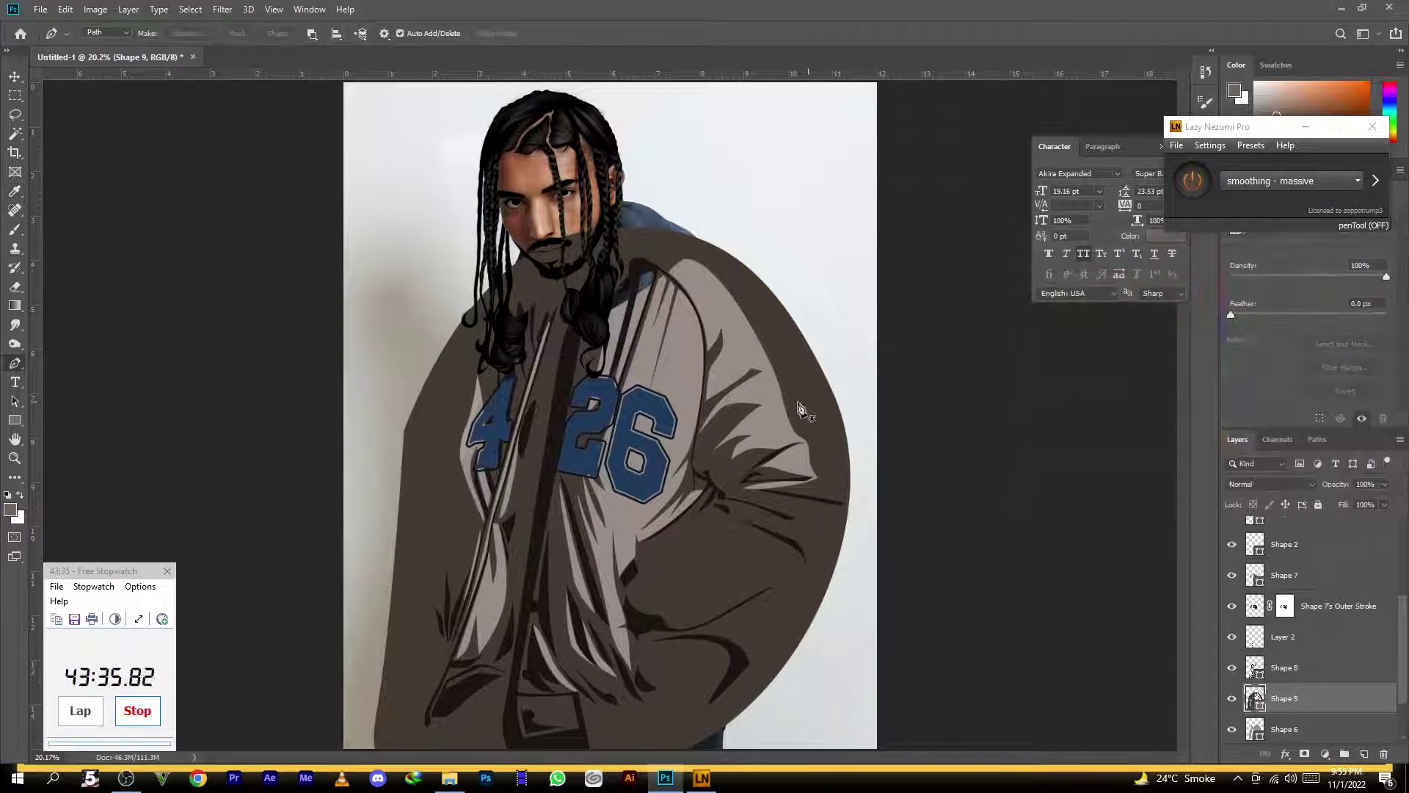
Reselect Shape 9's path, hide Shape 6 and lower Shape 9's opacity to 44%
{"action": "scroll", "coordinate": [609, 415], "scroll_direction": "down", "scroll_amount": 2}
{"action": "key", "text": "p"}
{"action": "left_click", "coordinate": [738, 529], "text": "ctrl"}
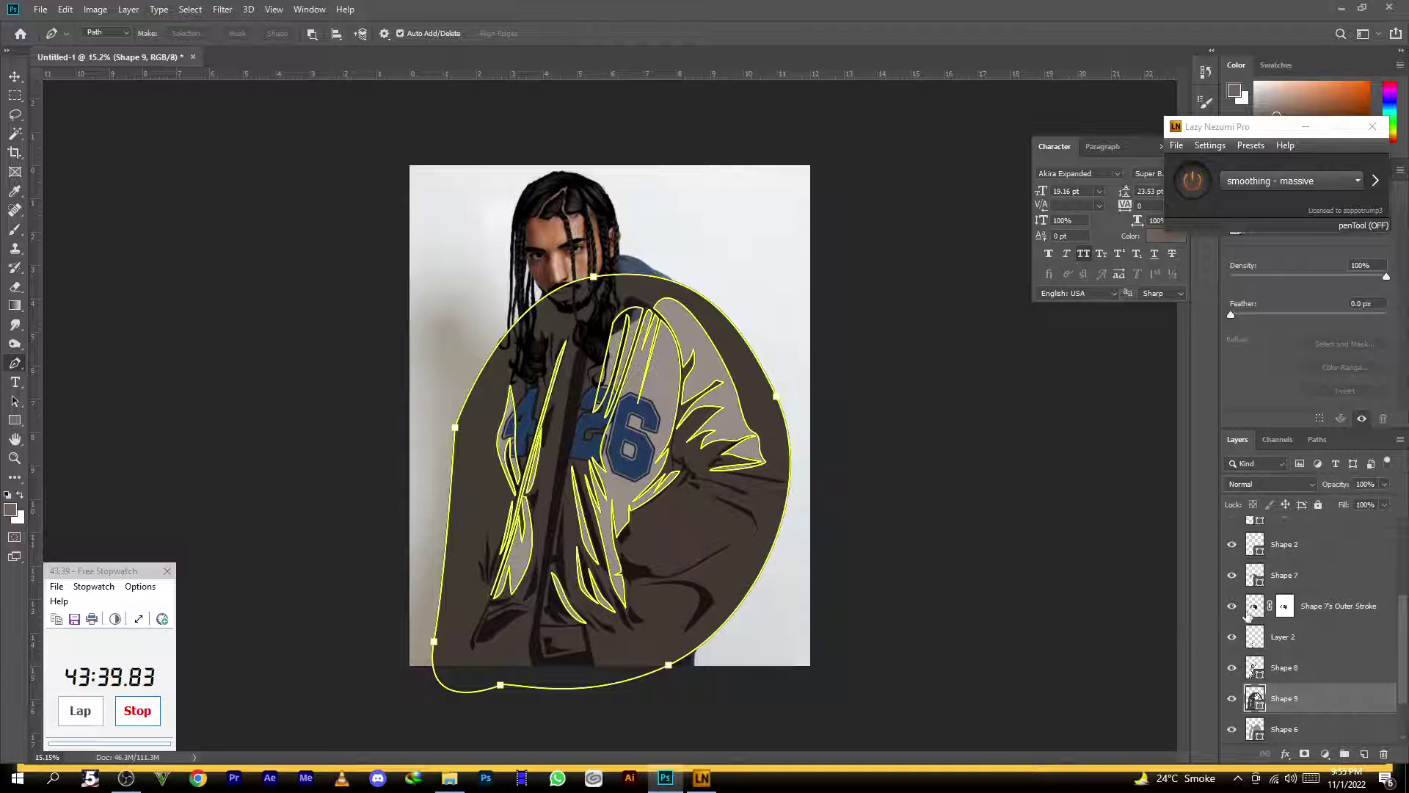
{"action": "left_click", "coordinate": [1232, 731]}
{"action": "scroll", "coordinate": [645, 457], "scroll_direction": "up", "scroll_amount": 2}
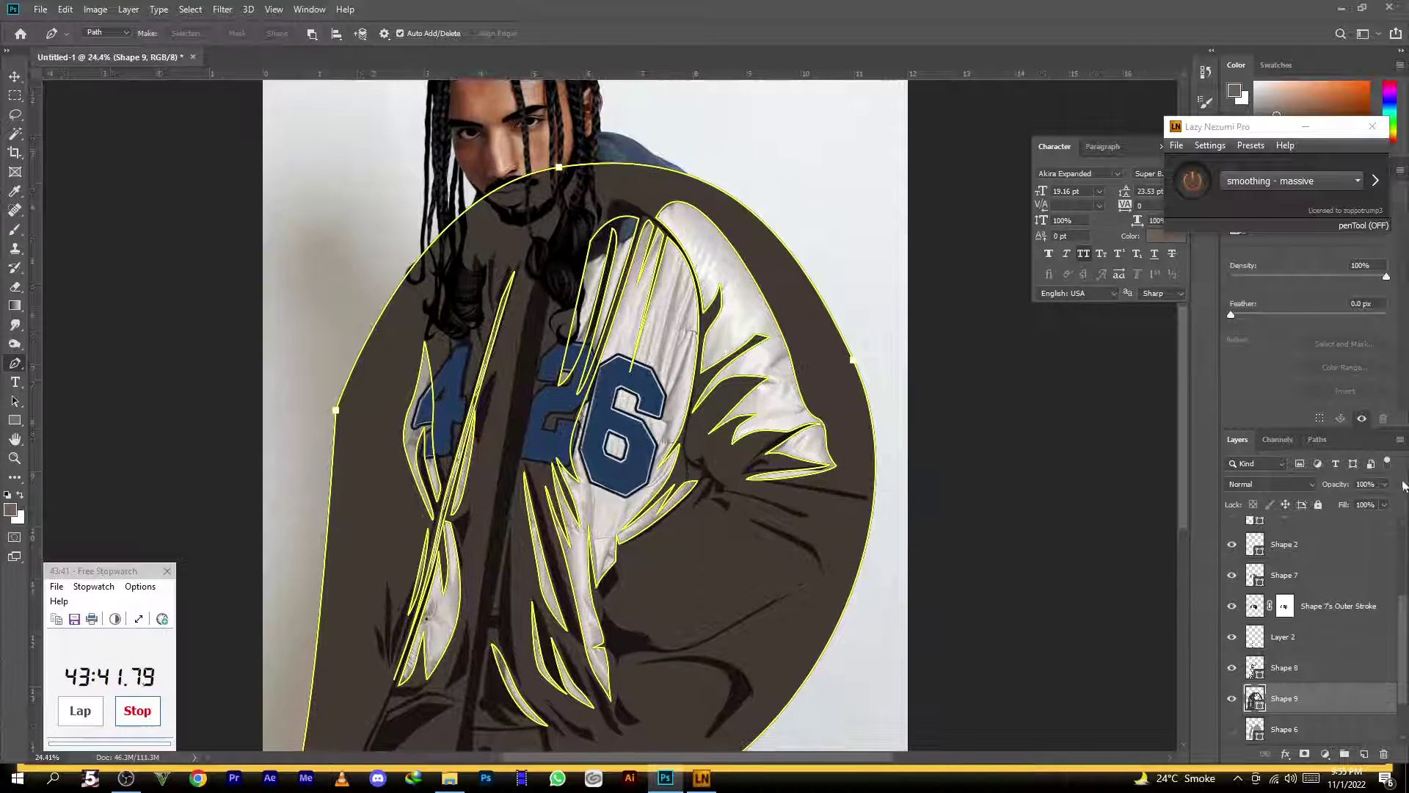
{"action": "left_click_drag", "start_coordinate": [1341, 480], "coordinate": [1299, 496]}
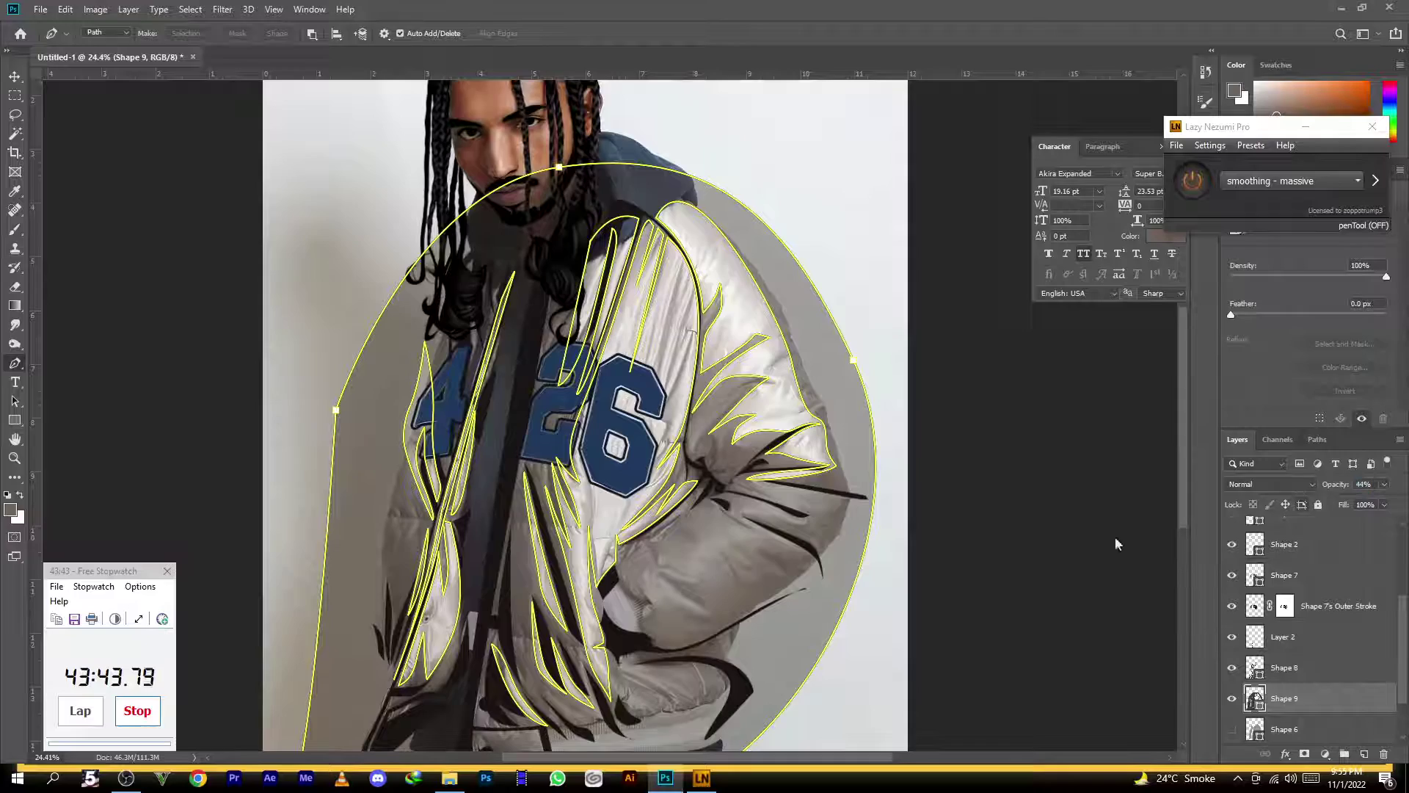
Outline a narrow highlight along the diagonal crease between the number 6 and the bent forearm
{"action": "scroll", "coordinate": [926, 566], "scroll_direction": "up", "scroll_amount": 1}
{"action": "scroll", "coordinate": [609, 546], "scroll_direction": "up", "scroll_amount": 3}
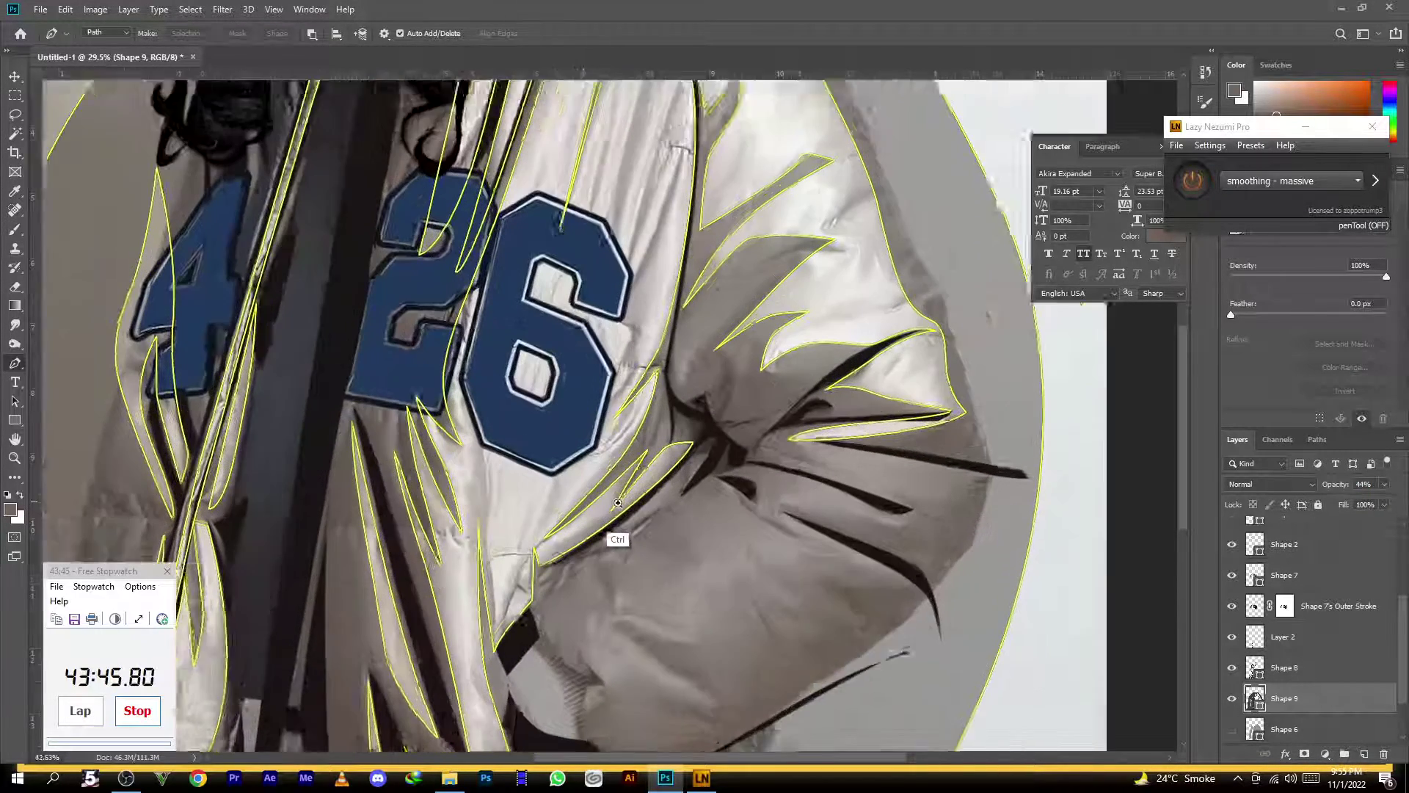
{"action": "left_click", "coordinate": [601, 551]}
{"action": "left_click", "coordinate": [681, 492]}
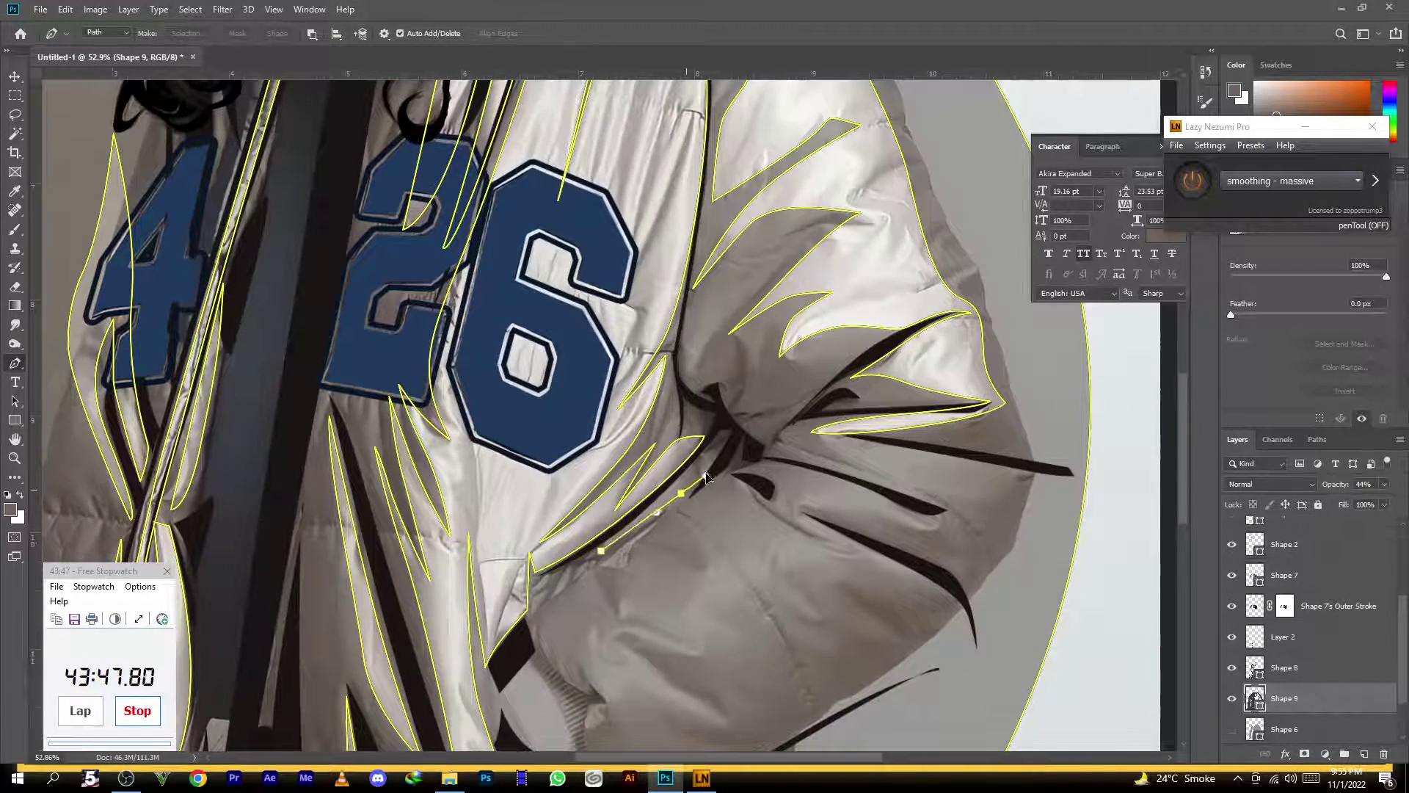
{"action": "left_click", "coordinate": [728, 439]}
{"action": "left_click", "coordinate": [704, 455]}
{"action": "left_click", "coordinate": [669, 498]}
{"action": "left_click", "coordinate": [601, 551]}
{"action": "left_click", "coordinate": [670, 498]}
Outline the pointed highlight between the dark folds at the elbow, undoing the last misplaced points
{"action": "scroll", "coordinate": [704, 459], "scroll_direction": "down", "scroll_amount": 4}
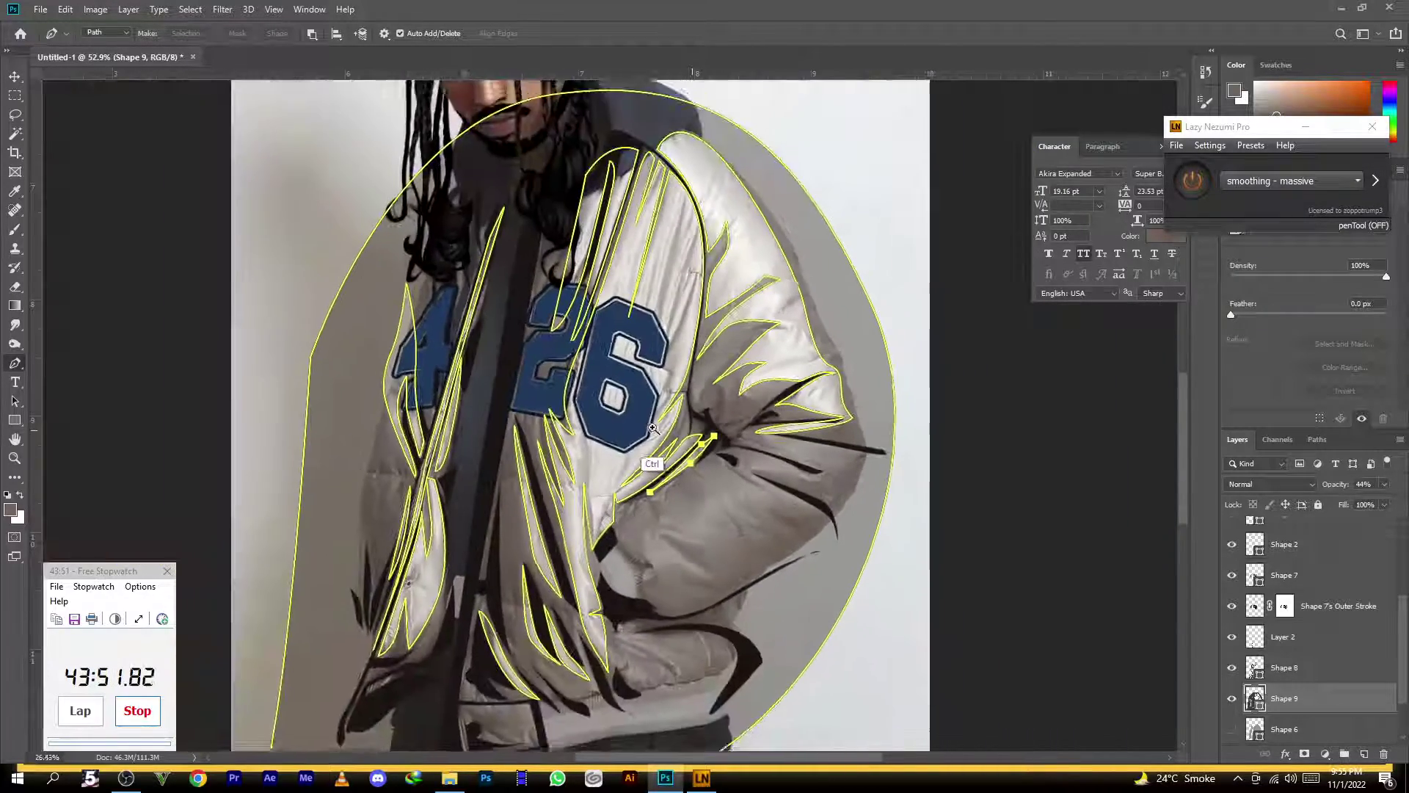
{"action": "scroll", "coordinate": [760, 452], "scroll_direction": "up", "scroll_amount": 1}
{"action": "left_click", "coordinate": [756, 447]}
{"action": "left_click_drag", "start_coordinate": [860, 479], "coordinate": [932, 447]}
{"action": "left_click_drag", "start_coordinate": [831, 440], "coordinate": [791, 434]}
{"action": "left_click", "coordinate": [757, 447]}
{"action": "left_click", "coordinate": [750, 452]}
{"action": "left_click_drag", "start_coordinate": [834, 479], "coordinate": [753, 562]}
{"action": "left_click", "coordinate": [871, 488]}
{"action": "left_click", "coordinate": [750, 452]}
{"action": "key", "text": "ctrl+z"}
{"action": "key", "text": "ctrl+z"}
Outline the wedge-shaped highlight across the upper forearm, beneath the long dark elbow fold
{"action": "left_click", "coordinate": [736, 475]}
{"action": "left_click", "coordinate": [756, 516]}
{"action": "left_click", "coordinate": [816, 570]}
{"action": "left_click_drag", "start_coordinate": [718, 511], "coordinate": [696, 476]}
{"action": "left_click", "coordinate": [691, 488]}
{"action": "left_click", "coordinate": [760, 500]}
{"action": "left_click", "coordinate": [715, 489], "text": "alt"}
{"action": "left_click", "coordinate": [736, 475]}
{"action": "left_click", "coordinate": [753, 492]}
Start the large central forearm highlight and trace its long points toward the sleeve's lower edge
{"action": "left_click", "coordinate": [690, 499]}
{"action": "left_click", "coordinate": [735, 545]}
{"action": "left_click", "coordinate": [774, 601]}
{"action": "left_click", "coordinate": [779, 600]}
{"action": "left_click_drag", "start_coordinate": [715, 580], "coordinate": [703, 522]}
{"action": "left_click", "coordinate": [656, 550]}
{"action": "left_click", "coordinate": [709, 585]}
Shape the forearm highlight's lower point and jagged edge beside the cuff, and close the outline
{"action": "left_click", "coordinate": [641, 568]}
{"action": "left_click", "coordinate": [719, 629]}
{"action": "left_click", "coordinate": [600, 558], "text": "alt"}
{"action": "left_click", "coordinate": [651, 560]}
{"action": "left_click", "coordinate": [640, 529]}
{"action": "left_click", "coordinate": [665, 511], "text": "alt"}
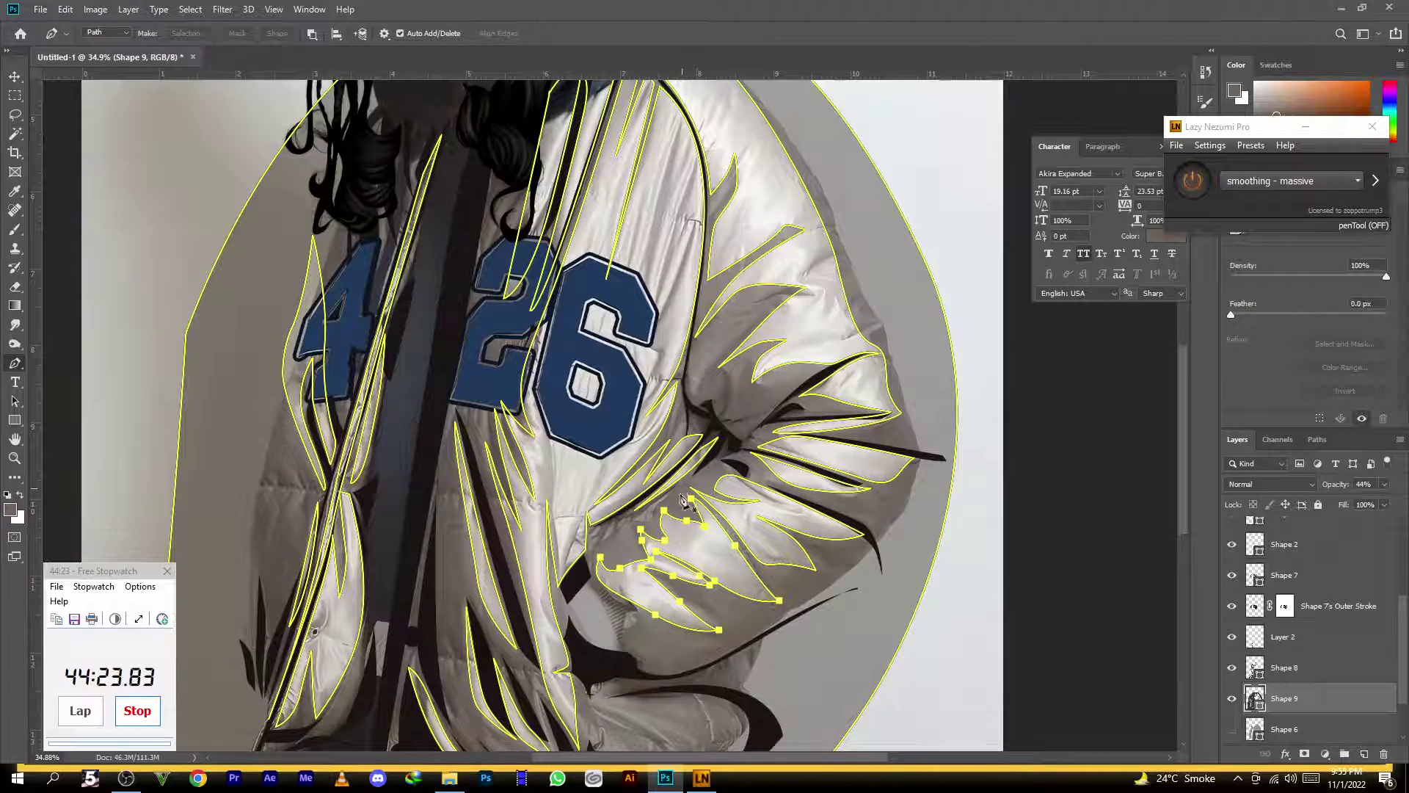
Outline two pointed highlights on the puffed fabric below the pocket, above the ribbed waistband
{"action": "scroll", "coordinate": [620, 609], "scroll_direction": "down", "scroll_amount": 3}
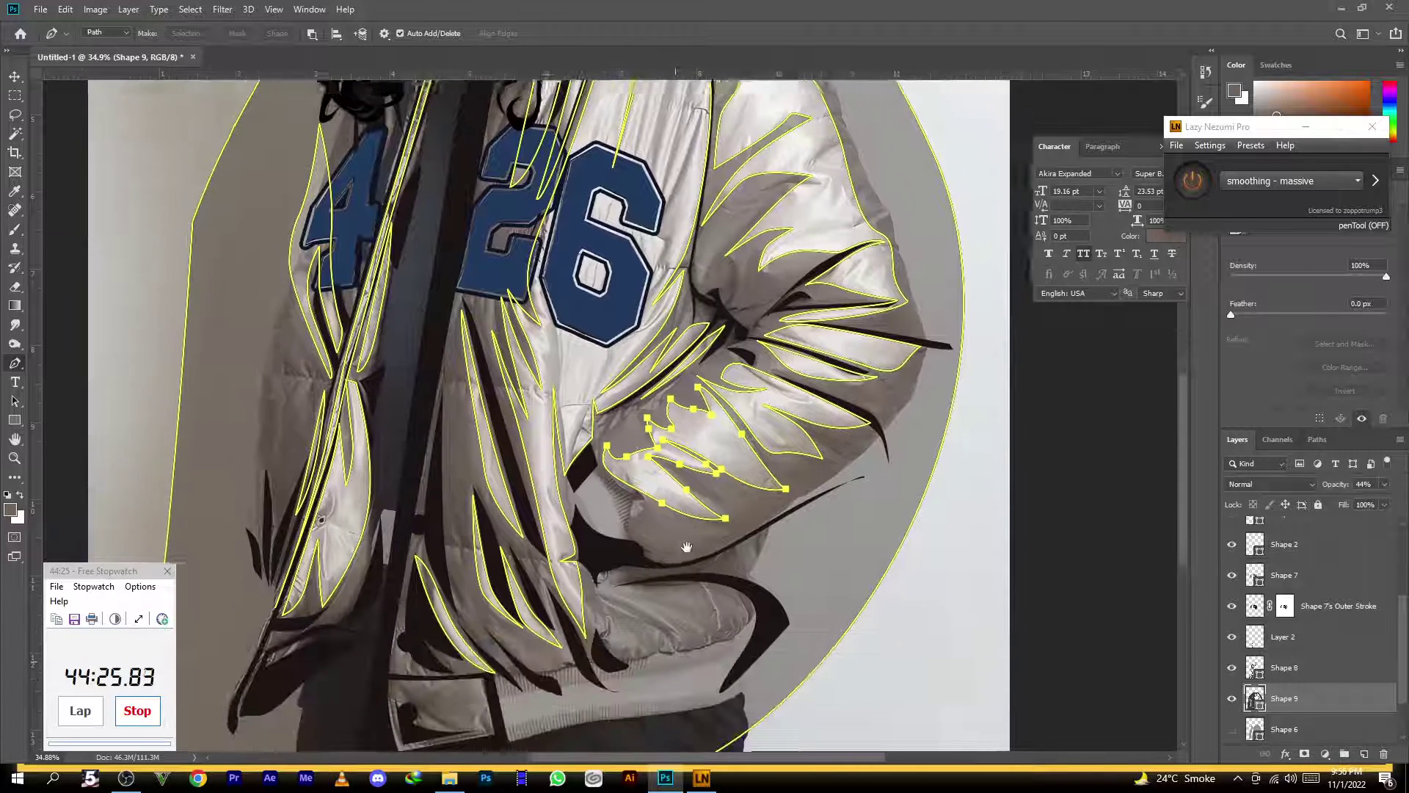
{"action": "left_click", "coordinate": [609, 505]}
{"action": "mouse_move", "coordinate": [661, 529]}
{"action": "left_mouse_down"}
{"action": "mouse_move", "coordinate": [690, 549]}
{"action": "mouse_move", "coordinate": [714, 531]}
{"action": "mouse_move", "coordinate": [665, 507]}
{"action": "left_mouse_up"}
{"action": "left_click", "coordinate": [717, 544]}
{"action": "left_click", "coordinate": [660, 517]}
{"action": "left_click", "coordinate": [725, 522]}
{"action": "left_click", "coordinate": [610, 506]}
{"action": "left_click", "coordinate": [602, 526]}
{"action": "left_click", "coordinate": [668, 575]}
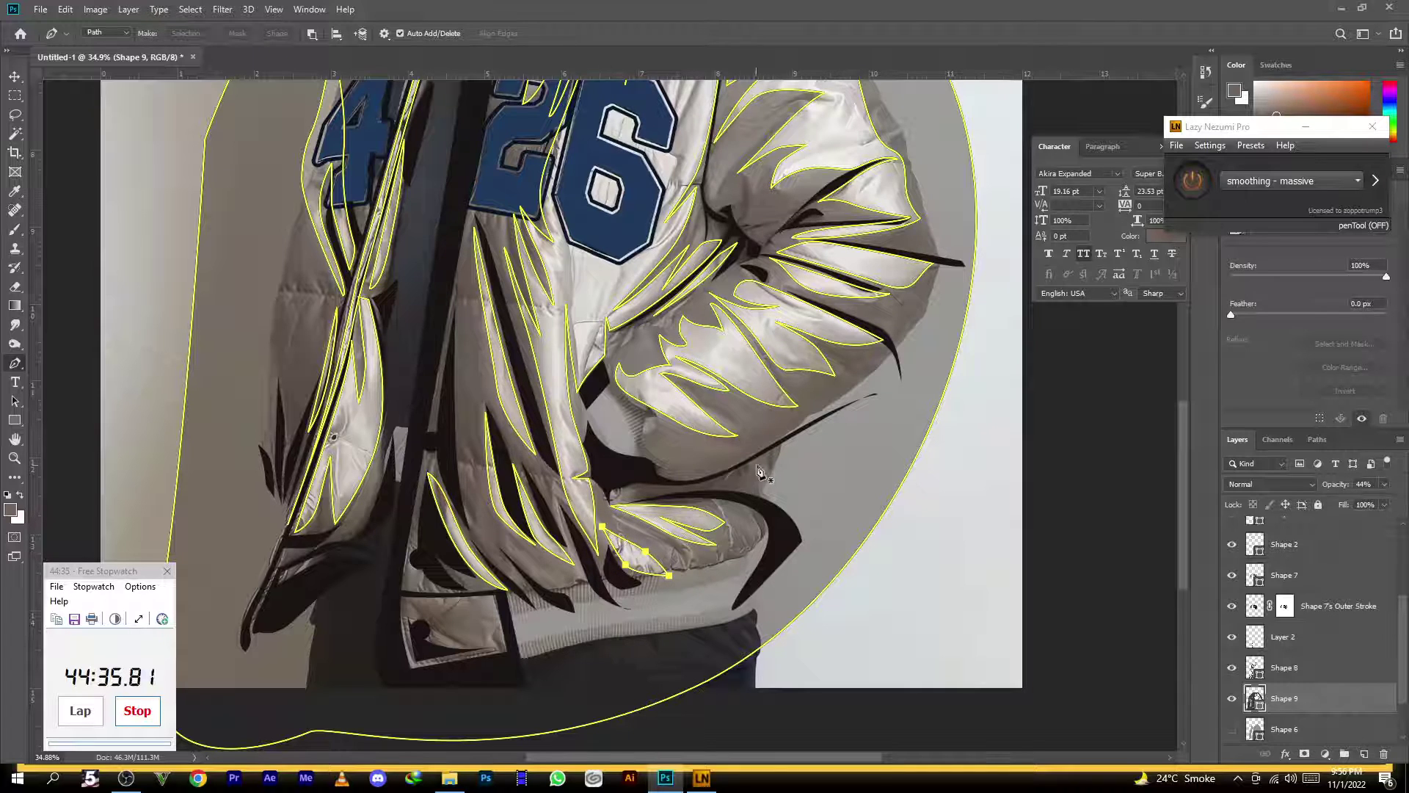
Outline the small curved area beneath the forearm and a narrow highlight near the outer end of the puffed hem
{"action": "left_click", "coordinate": [799, 438]}
{"action": "left_click_drag", "start_coordinate": [763, 457], "coordinate": [741, 472]}
{"action": "left_click", "coordinate": [766, 486]}
{"action": "left_click_drag", "start_coordinate": [797, 436], "coordinate": [773, 437]}
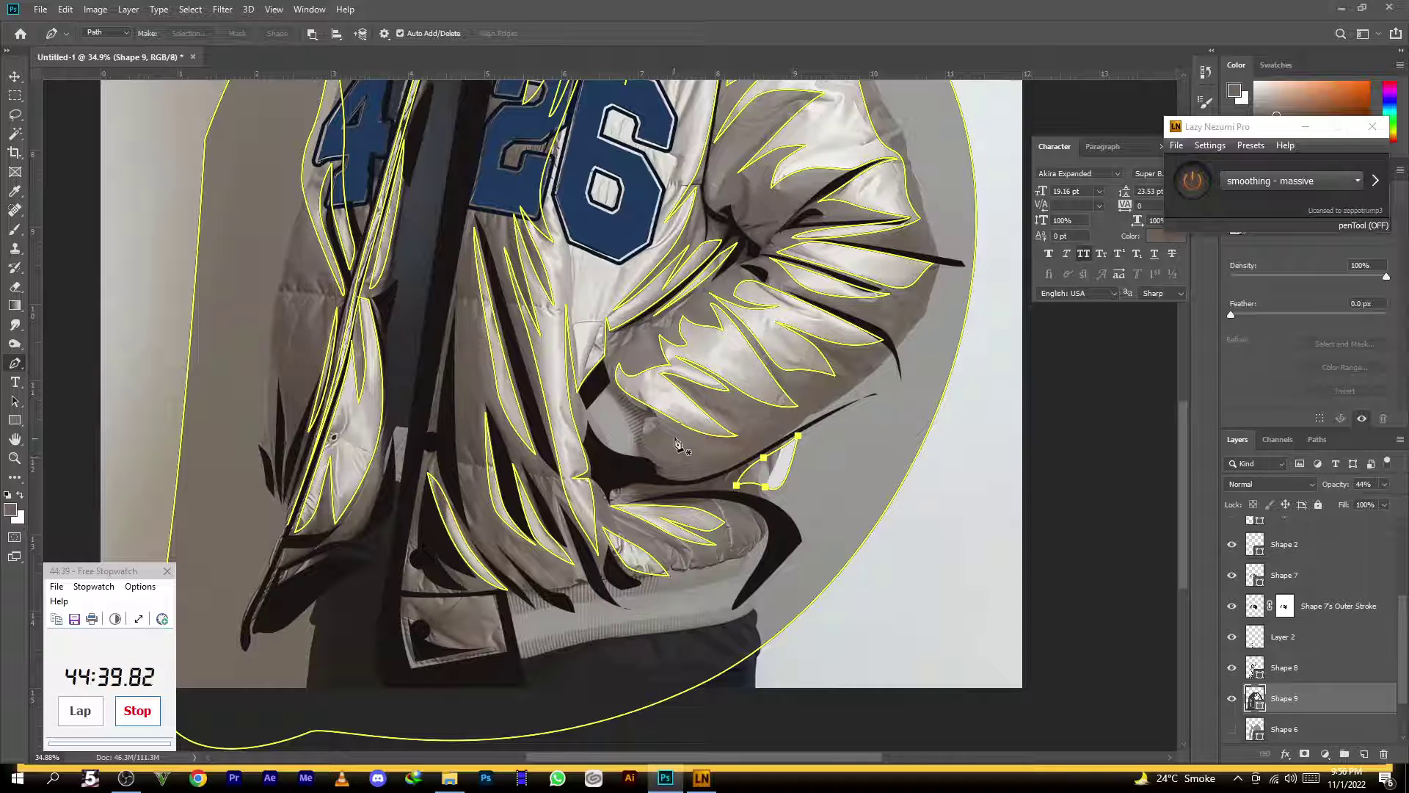
{"action": "left_click", "coordinate": [712, 499]}
{"action": "left_click_drag", "start_coordinate": [730, 549], "coordinate": [725, 583]}
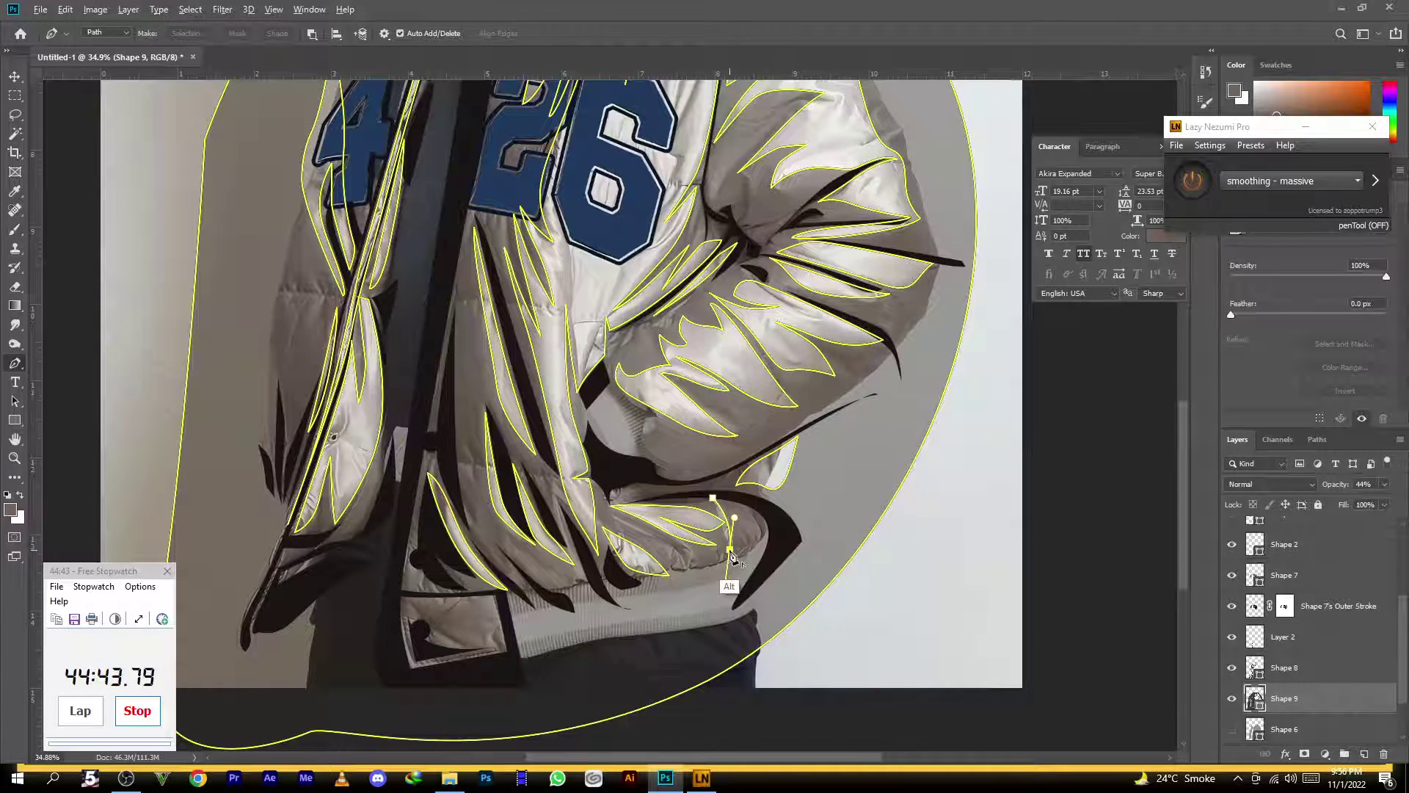
{"action": "left_click_drag", "start_coordinate": [712, 498], "coordinate": [690, 485]}
Outline the narrow curved highlight at the bottom of the front panel, just above the waistband
{"action": "left_click", "coordinate": [492, 532]}
{"action": "left_click_drag", "start_coordinate": [538, 584], "coordinate": [574, 591]}
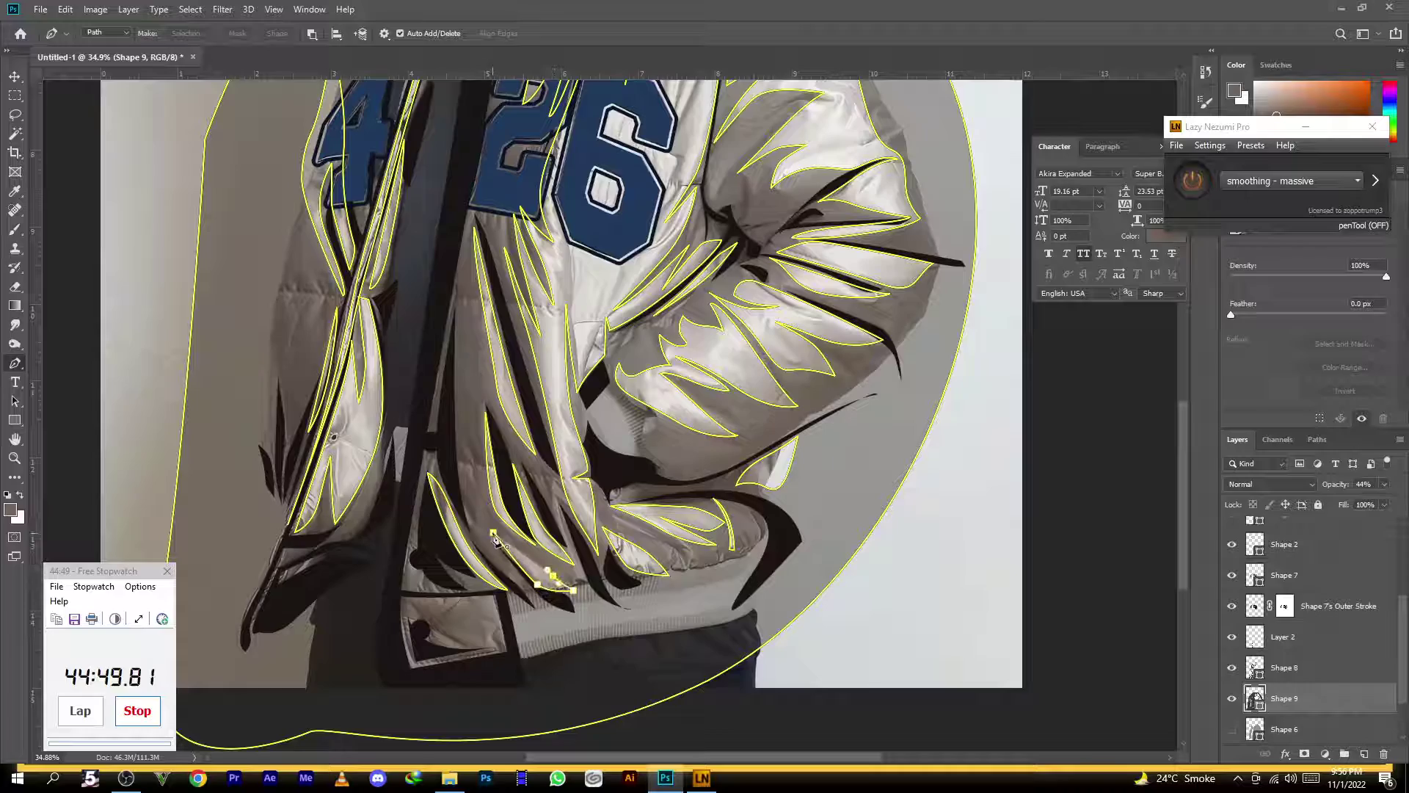
{"action": "scroll", "coordinate": [463, 584], "scroll_direction": "up", "scroll_amount": 5}
{"action": "left_click_drag", "start_coordinate": [464, 583], "coordinate": [466, 632]}
{"action": "scroll", "coordinate": [481, 494], "scroll_direction": "down", "scroll_amount": 5}
{"action": "left_click_drag", "start_coordinate": [441, 499], "coordinate": [438, 490]}
{"action": "scroll", "coordinate": [472, 466], "scroll_direction": "up", "scroll_amount": 2}
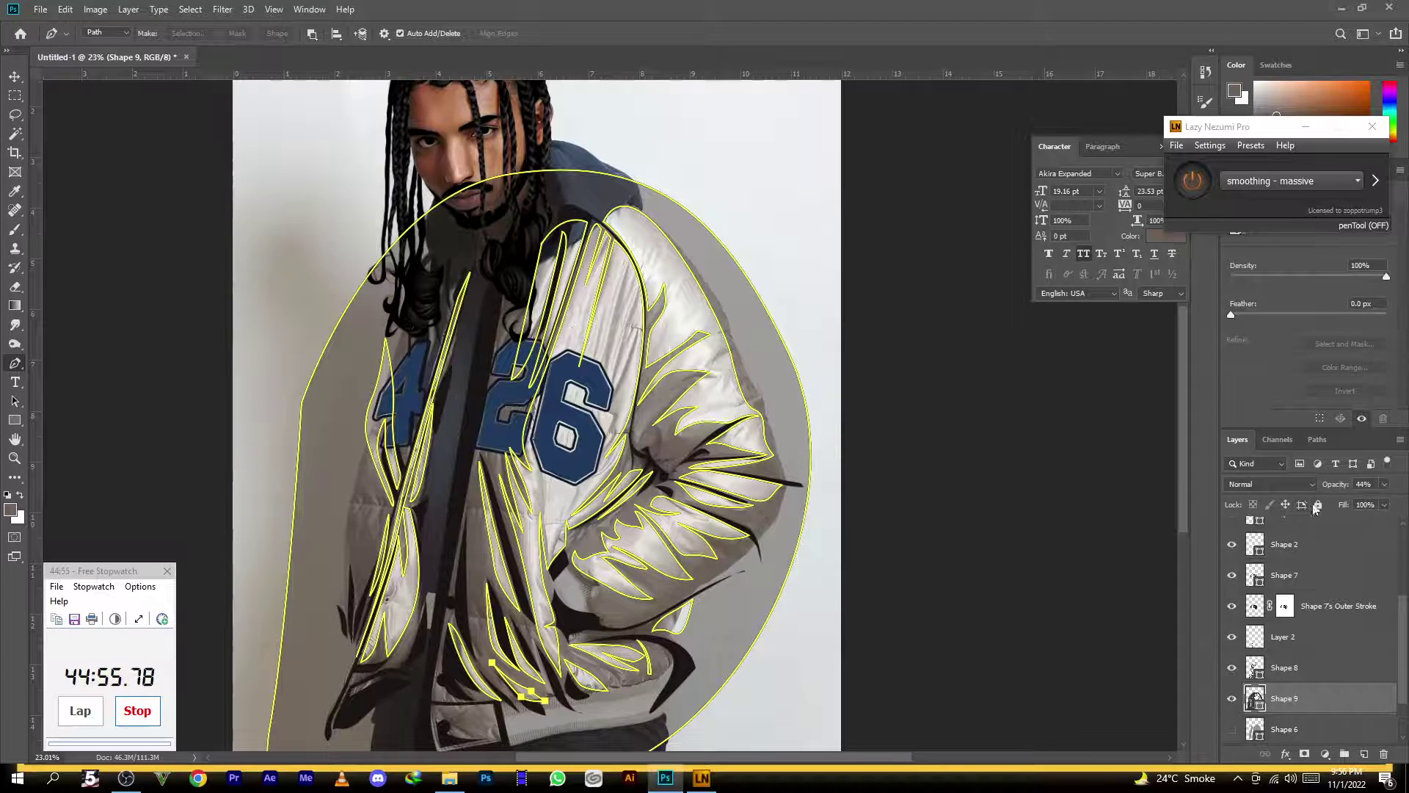
Set Shape 9's opacity to 100% and deselect its path
{"action": "left_click_drag", "start_coordinate": [1332, 488], "coordinate": [1403, 528]}
{"action": "scroll", "coordinate": [602, 485], "scroll_direction": "down", "scroll_amount": 3}
{"action": "key", "text": "Return"}
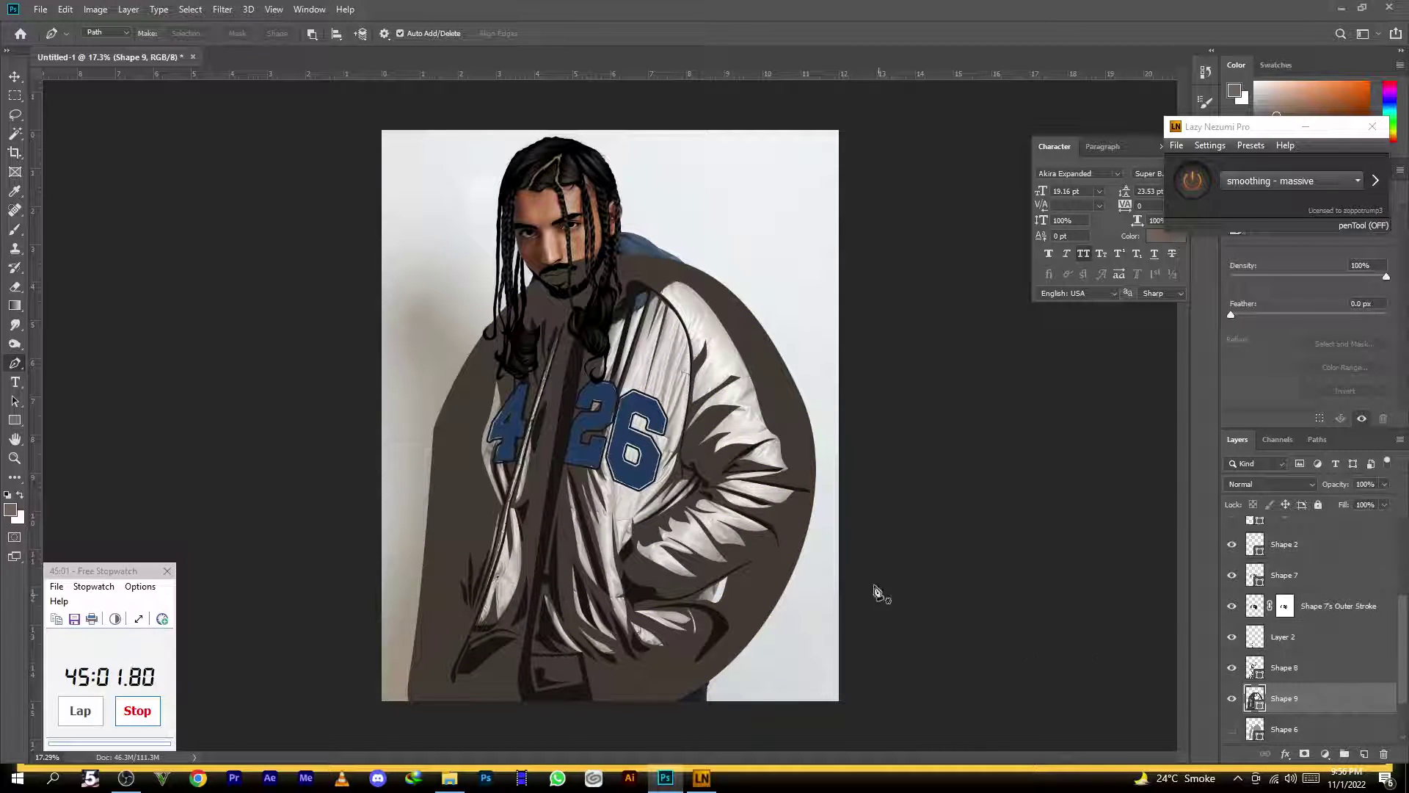
{"action": "left_click", "coordinate": [794, 489], "text": "ctrl"}
{"action": "left_click_drag", "start_coordinate": [1337, 489], "coordinate": [1307, 483]}
{"action": "left_click", "coordinate": [951, 467], "text": "ctrl"}
{"action": "scroll", "coordinate": [741, 396], "scroll_direction": "down", "scroll_amount": 2}
{"action": "scroll", "coordinate": [1224, 725], "scroll_direction": "down", "scroll_amount": 1}
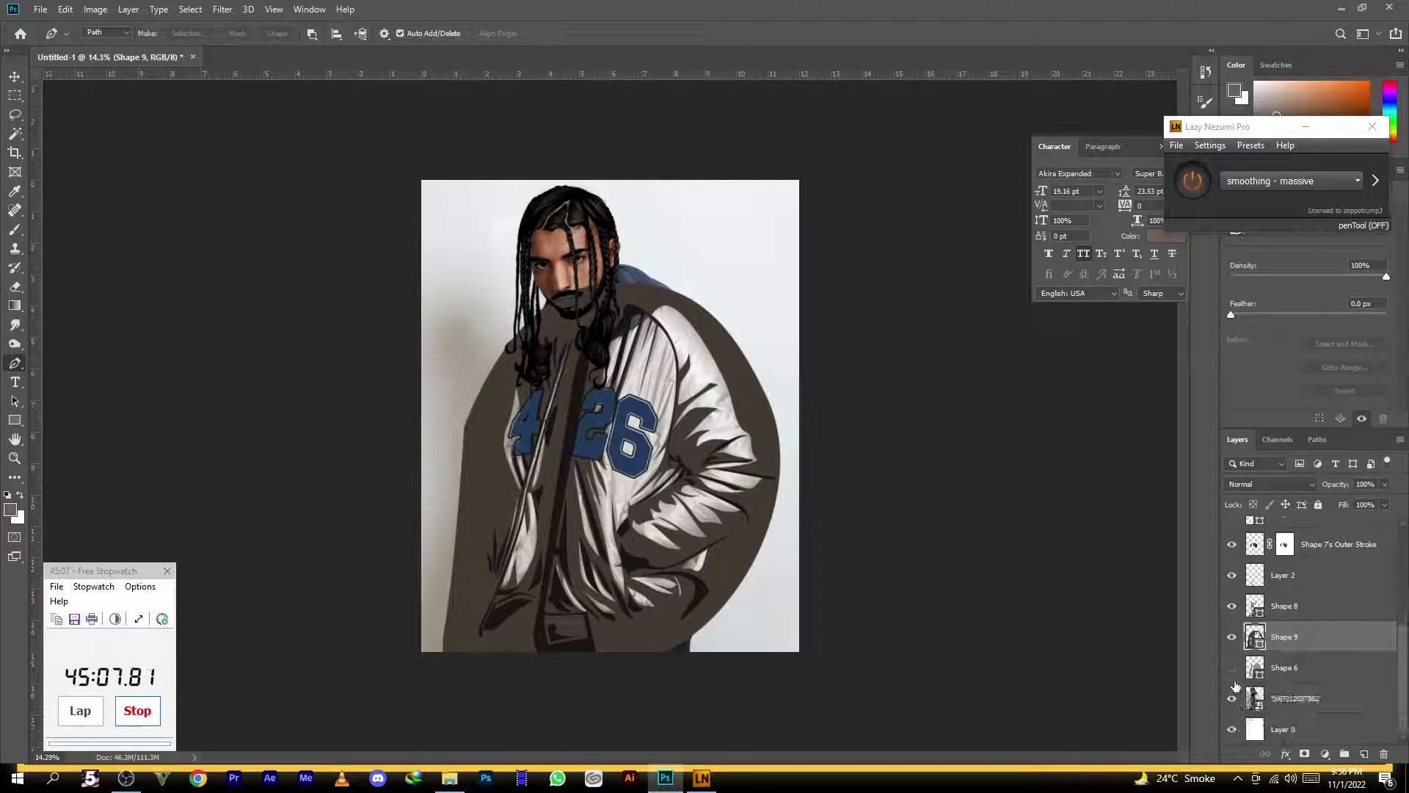
Show Shape 6 and clip Shape 9 and Shape 8 to it
{"action": "left_click", "coordinate": [1233, 668]}
{"action": "left_click", "coordinate": [1312, 651], "text": "alt"}
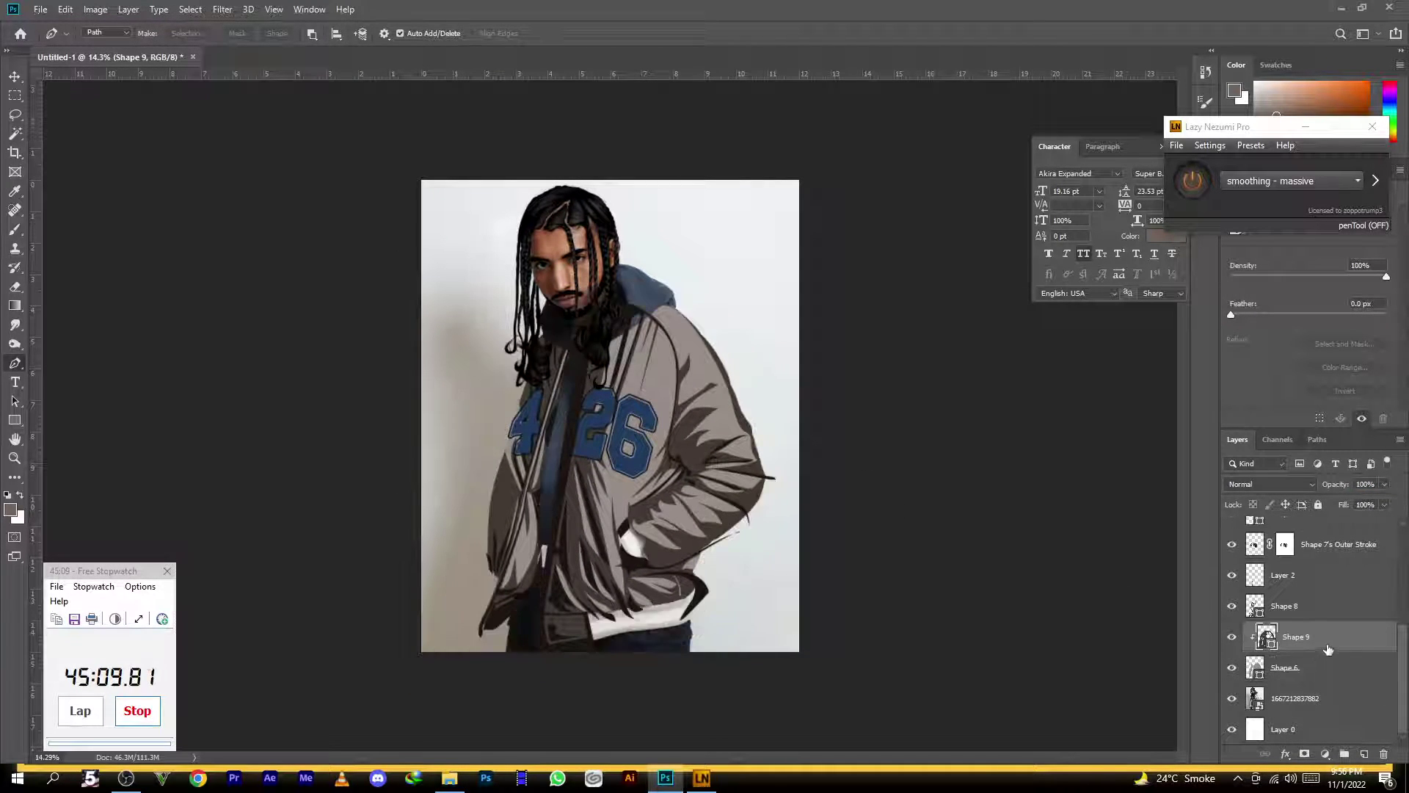
{"action": "left_click", "coordinate": [1334, 620], "text": "alt"}
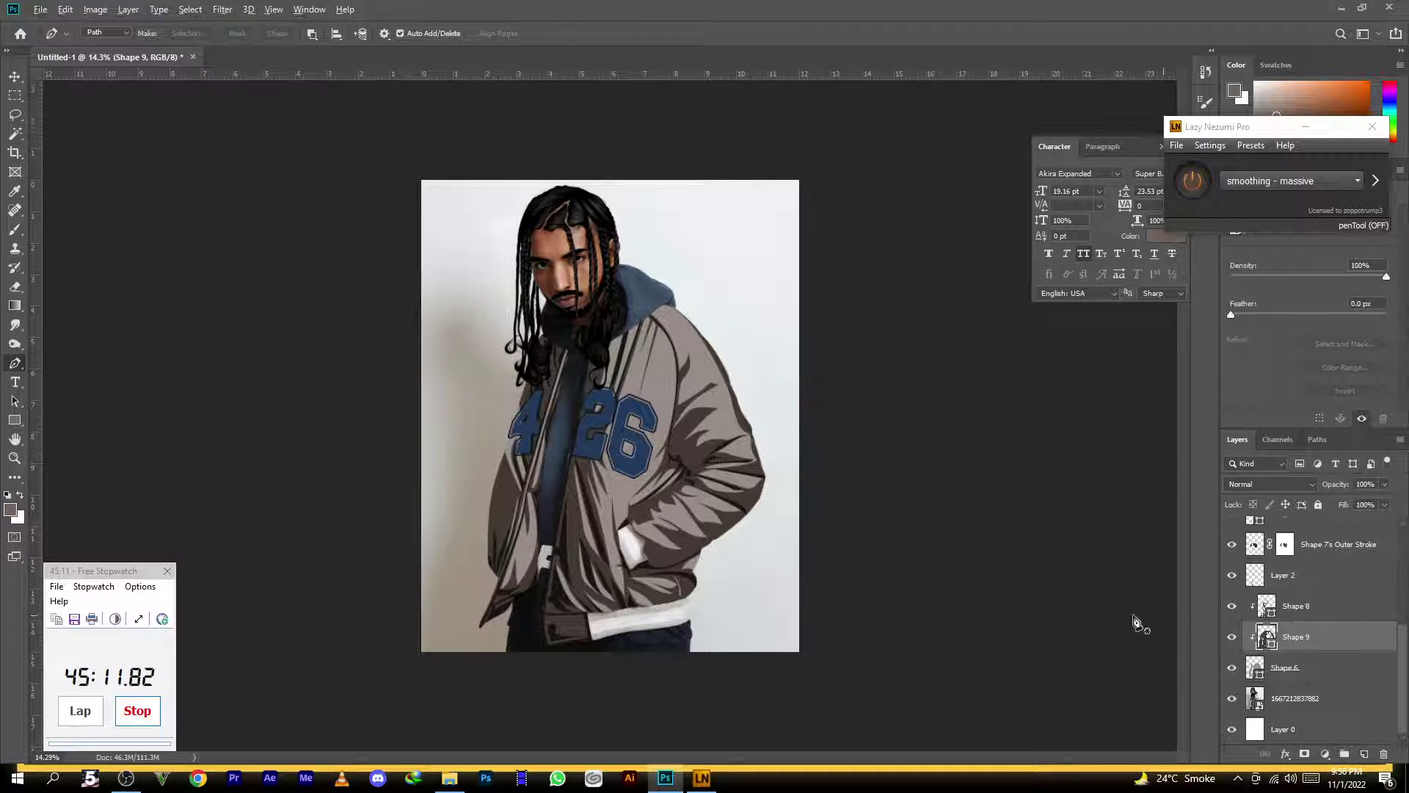
{"action": "scroll", "coordinate": [610, 378], "scroll_direction": "down", "scroll_amount": 2}
{"action": "scroll", "coordinate": [620, 389], "scroll_direction": "up", "scroll_amount": 2}
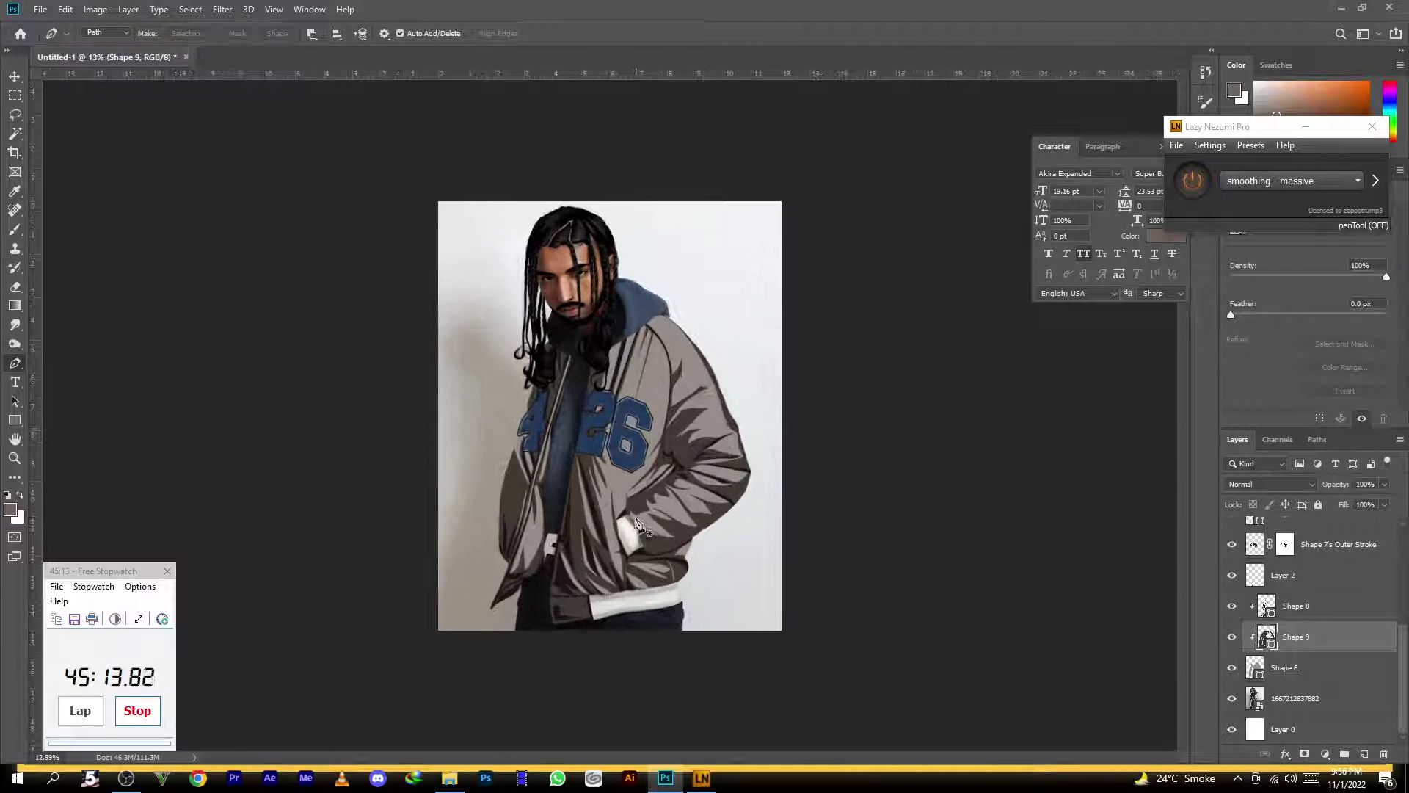
{"action": "scroll", "coordinate": [682, 622], "scroll_direction": "up", "scroll_amount": 2}
{"action": "scroll", "coordinate": [667, 409], "scroll_direction": "up", "scroll_amount": 2}
{"action": "scroll", "coordinate": [668, 374], "scroll_direction": "down", "scroll_amount": 2}
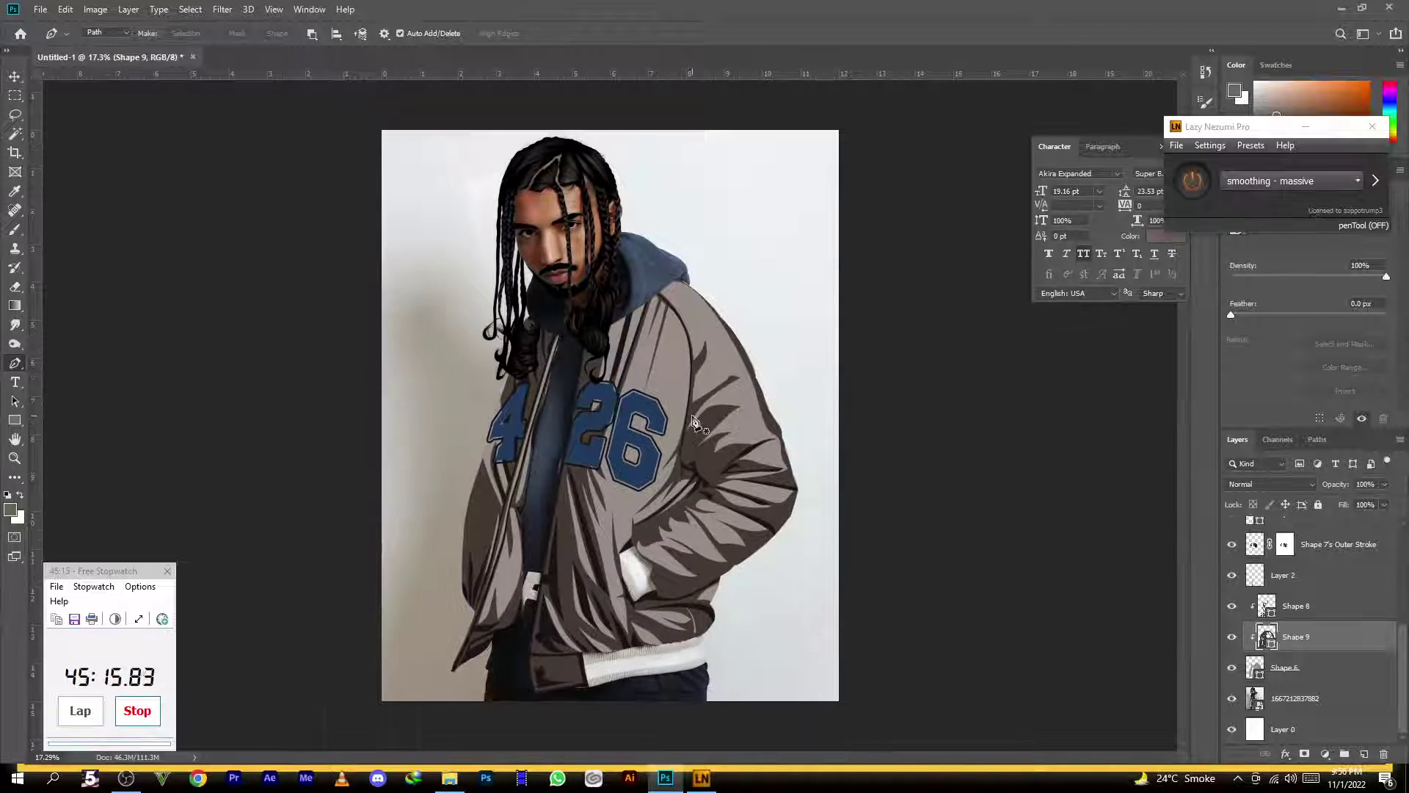
Hide Shape 6 and sample the off-white e6e5e0 from the photo's sleeve as the foreground color
{"action": "left_click", "coordinate": [1364, 677]}
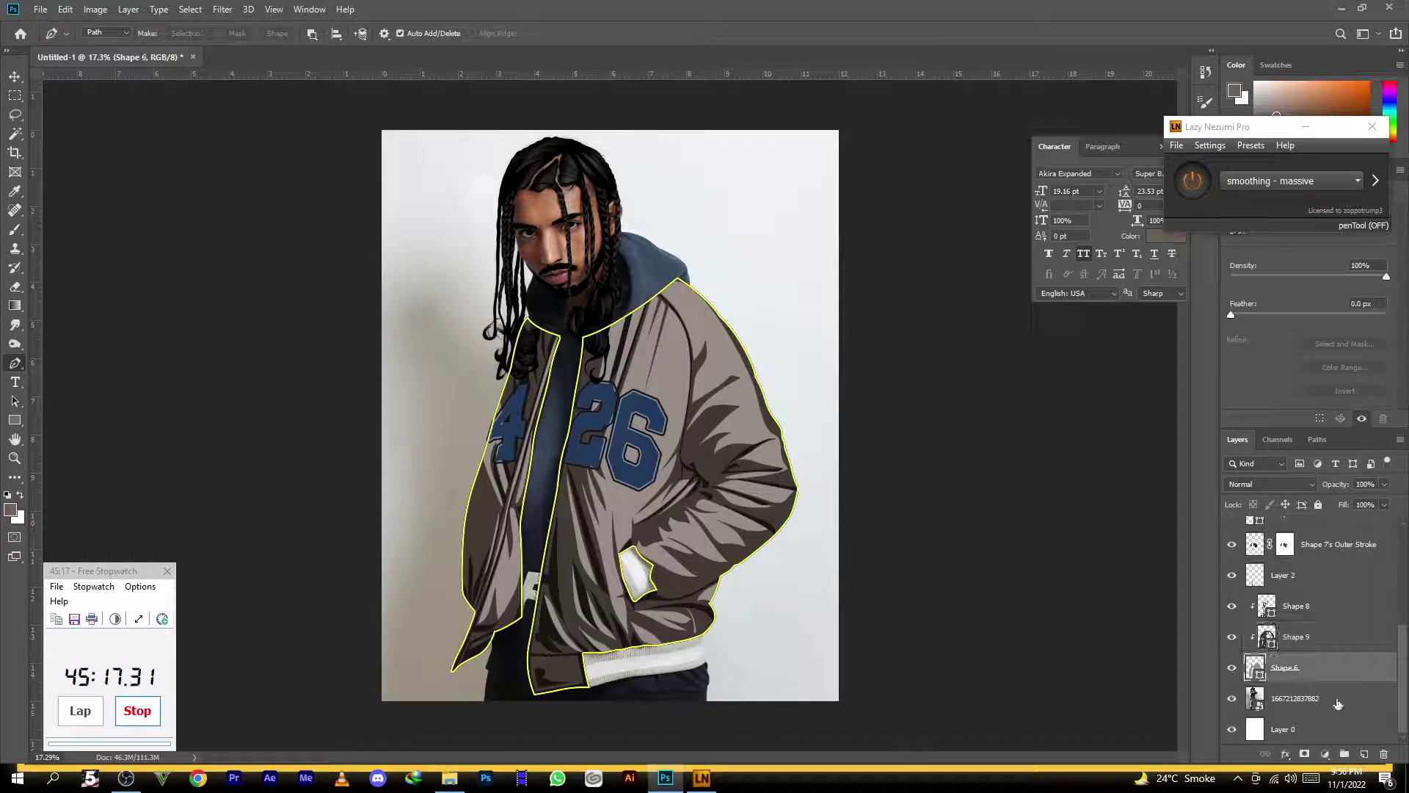
{"action": "left_click", "coordinate": [1232, 670]}
{"action": "left_click", "coordinate": [15, 512]}
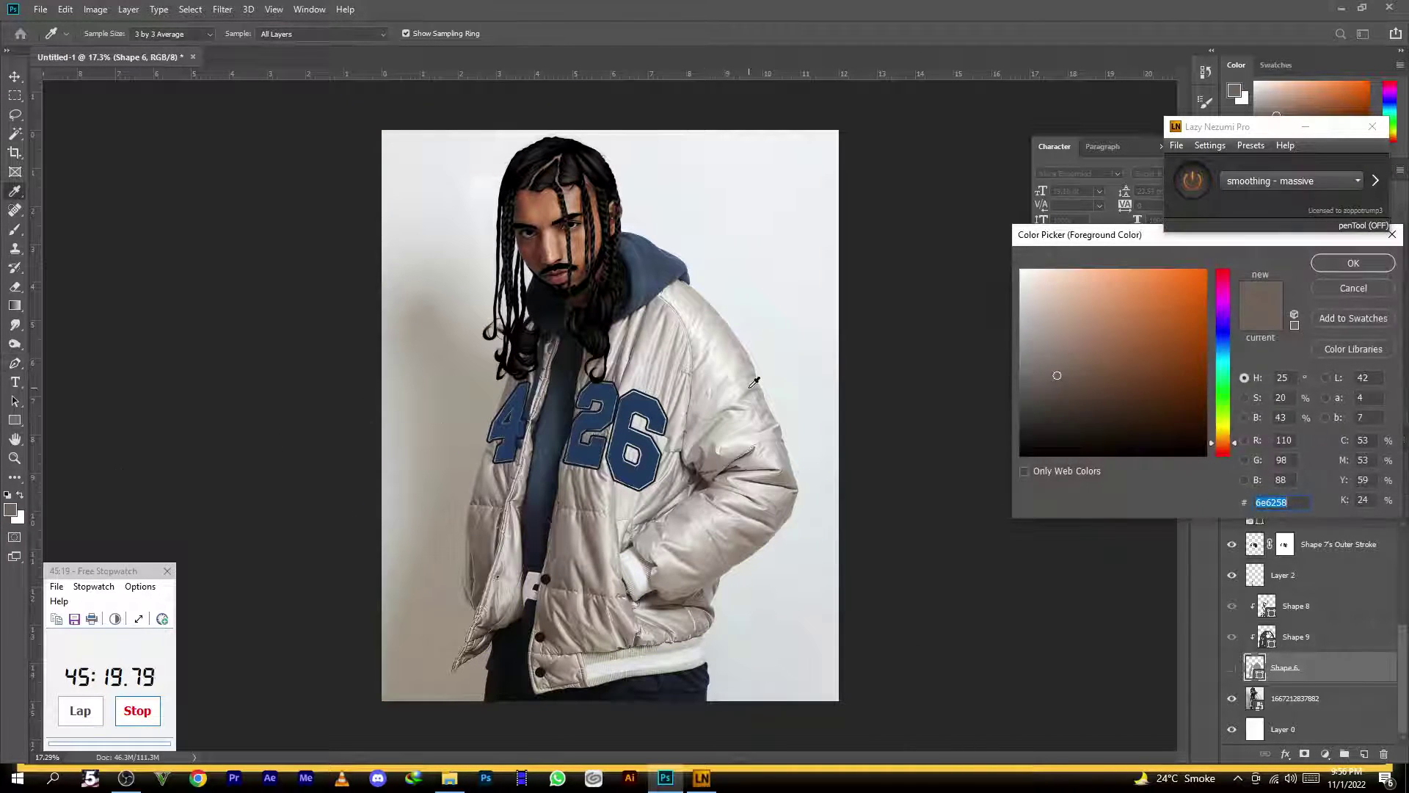
{"action": "left_click", "coordinate": [727, 359]}
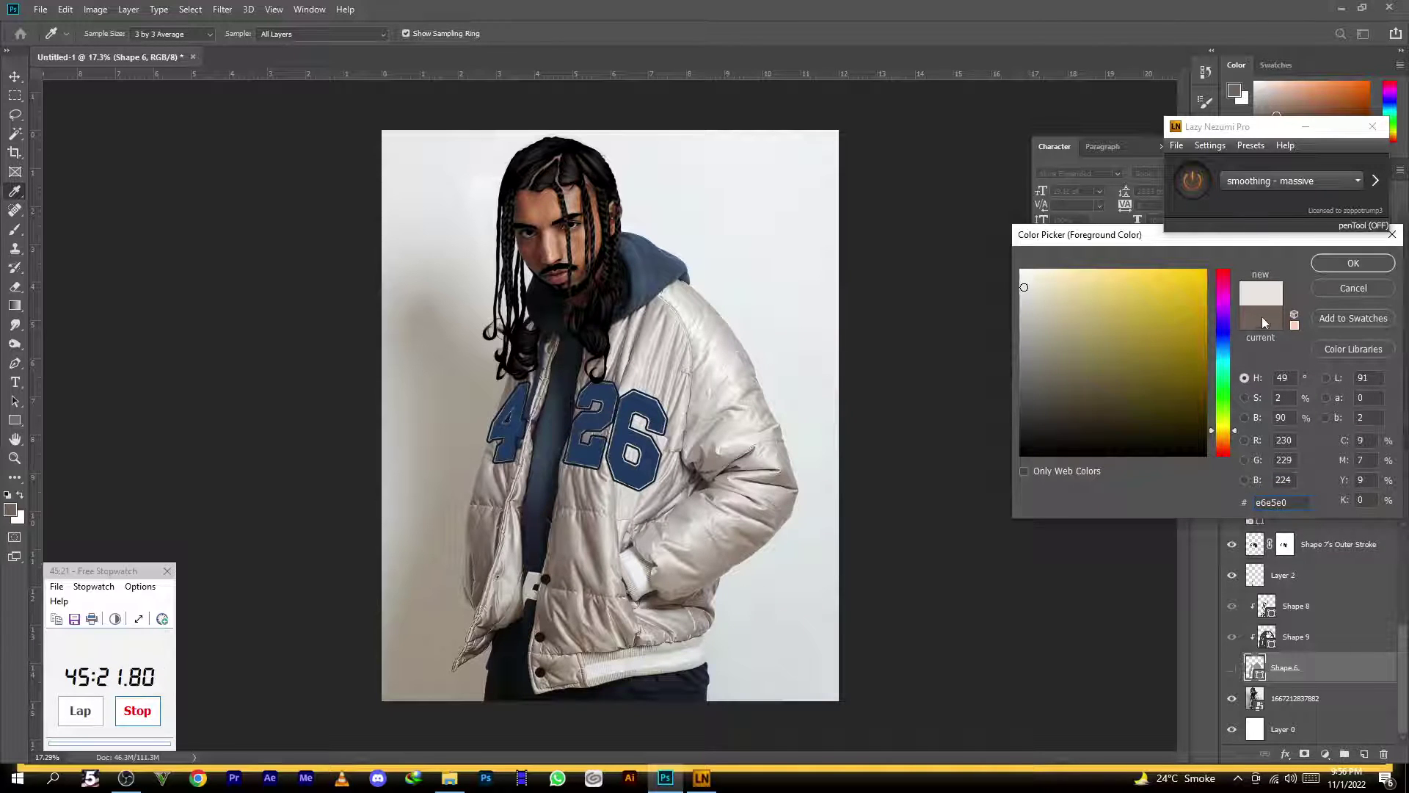
{"action": "left_click", "coordinate": [1353, 264]}
Check the artwork with the reference photo hidden, and make Shape 6 and the photo visible again
{"action": "left_click", "coordinate": [1232, 698]}
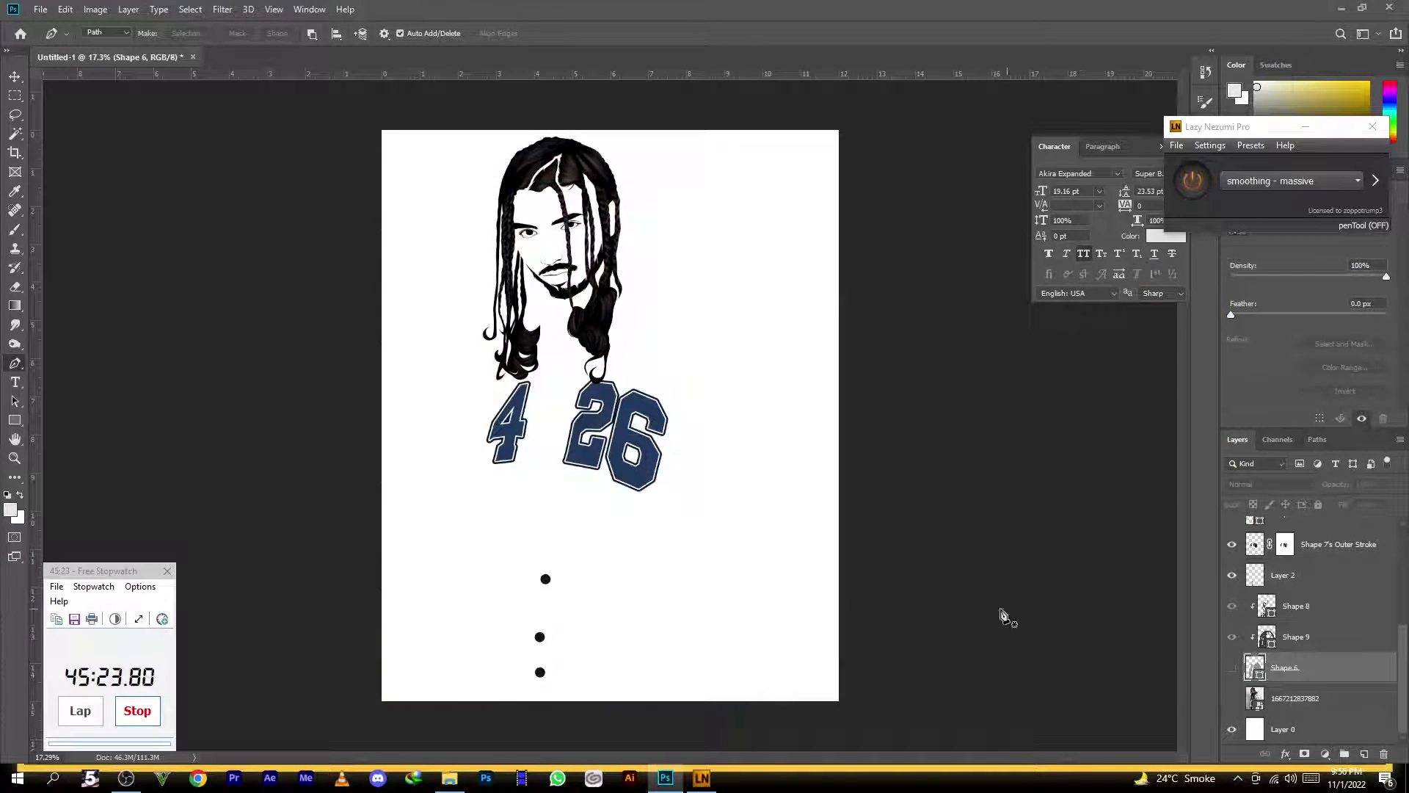
{"action": "key", "text": "p"}
{"action": "scroll", "coordinate": [690, 325], "scroll_direction": "down", "scroll_amount": 1}
{"action": "scroll", "coordinate": [690, 325], "scroll_direction": "down", "scroll_amount": 1}
{"action": "left_click", "coordinate": [1232, 667]}
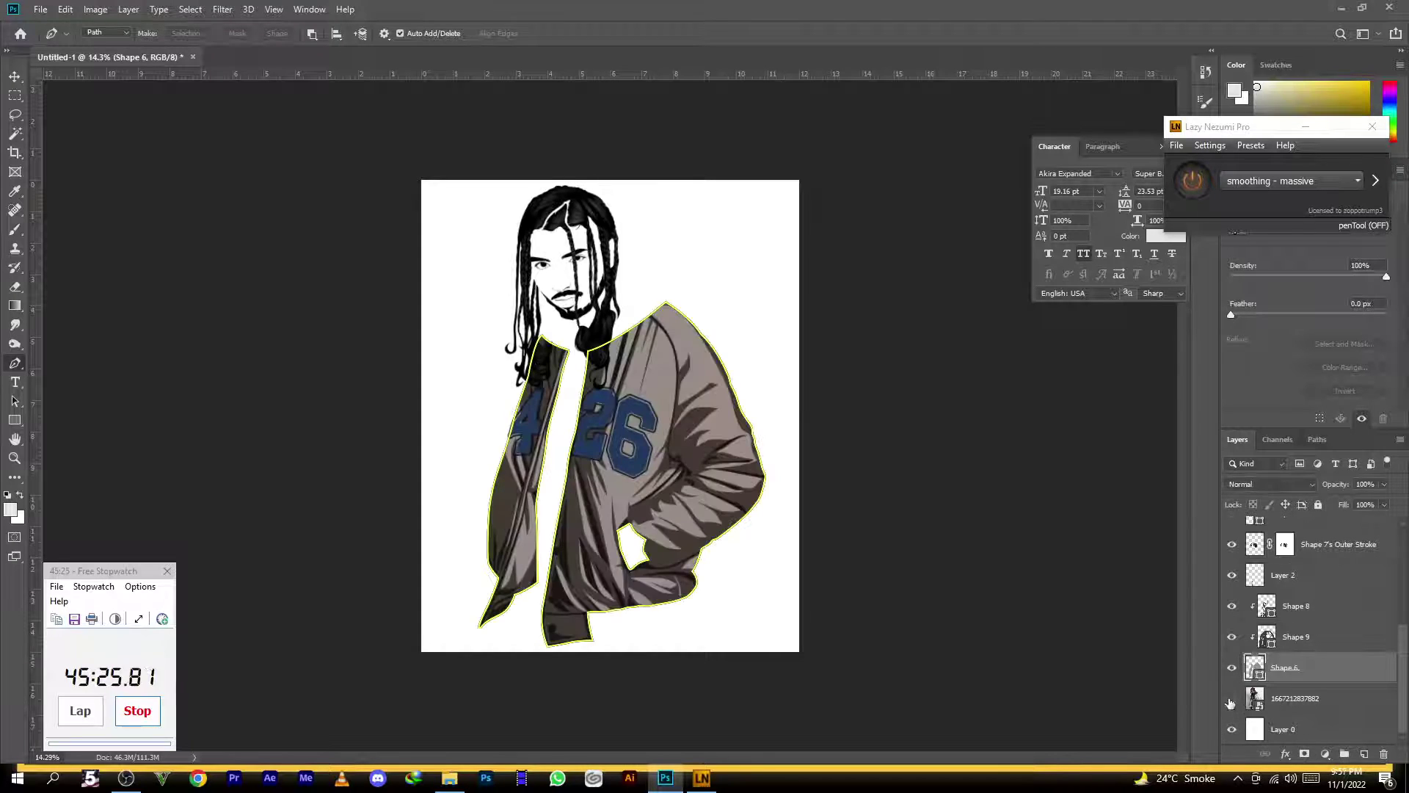
{"action": "left_click", "coordinate": [1232, 698]}
{"action": "left_click", "coordinate": [1049, 526], "text": "ctrl"}
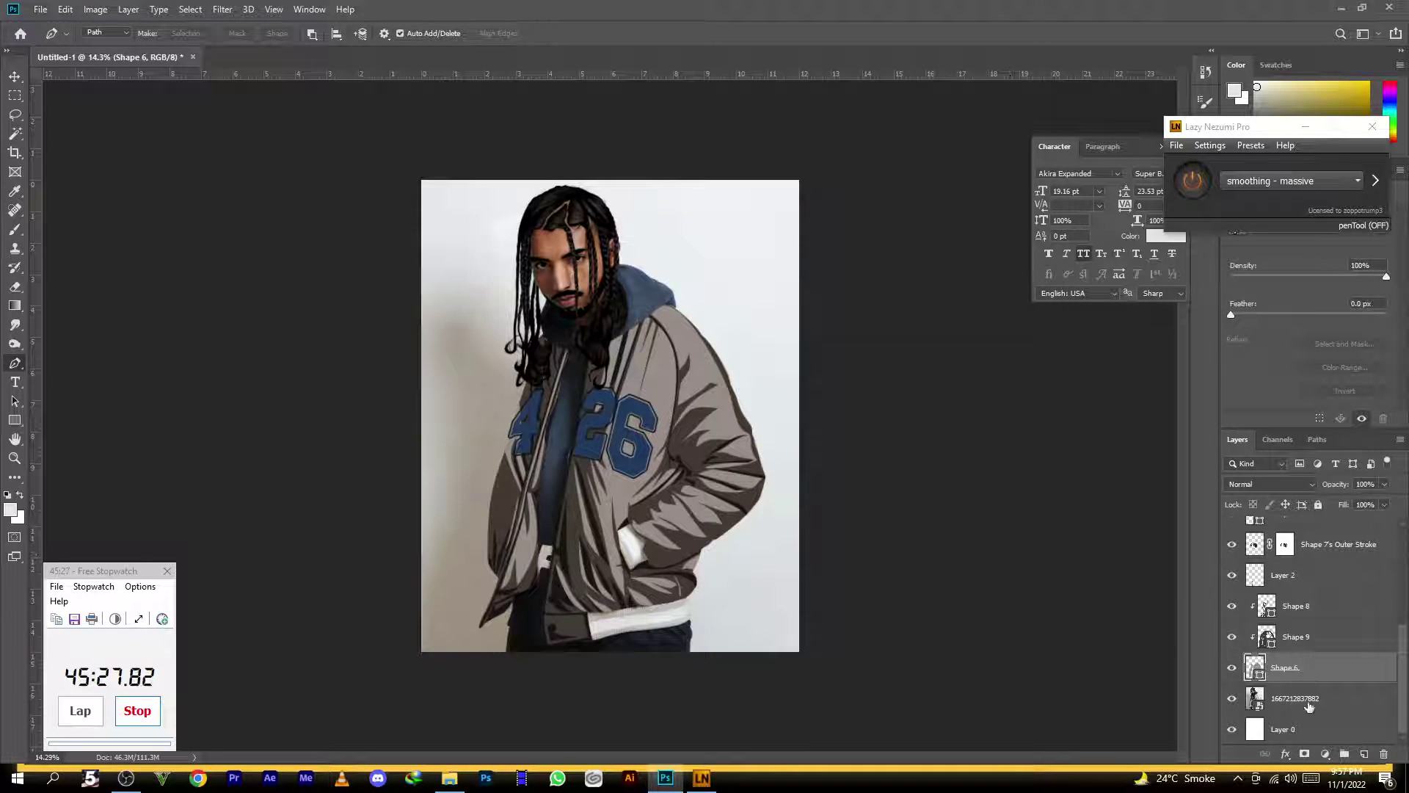
Add a new clipped layer above Shape 6 and set the soft round brush to 26% opacity and 17% flow
{"action": "left_click", "coordinate": [1364, 754]}
{"action": "left_click", "coordinate": [15, 229]}
{"action": "right_click", "coordinate": [674, 329]}
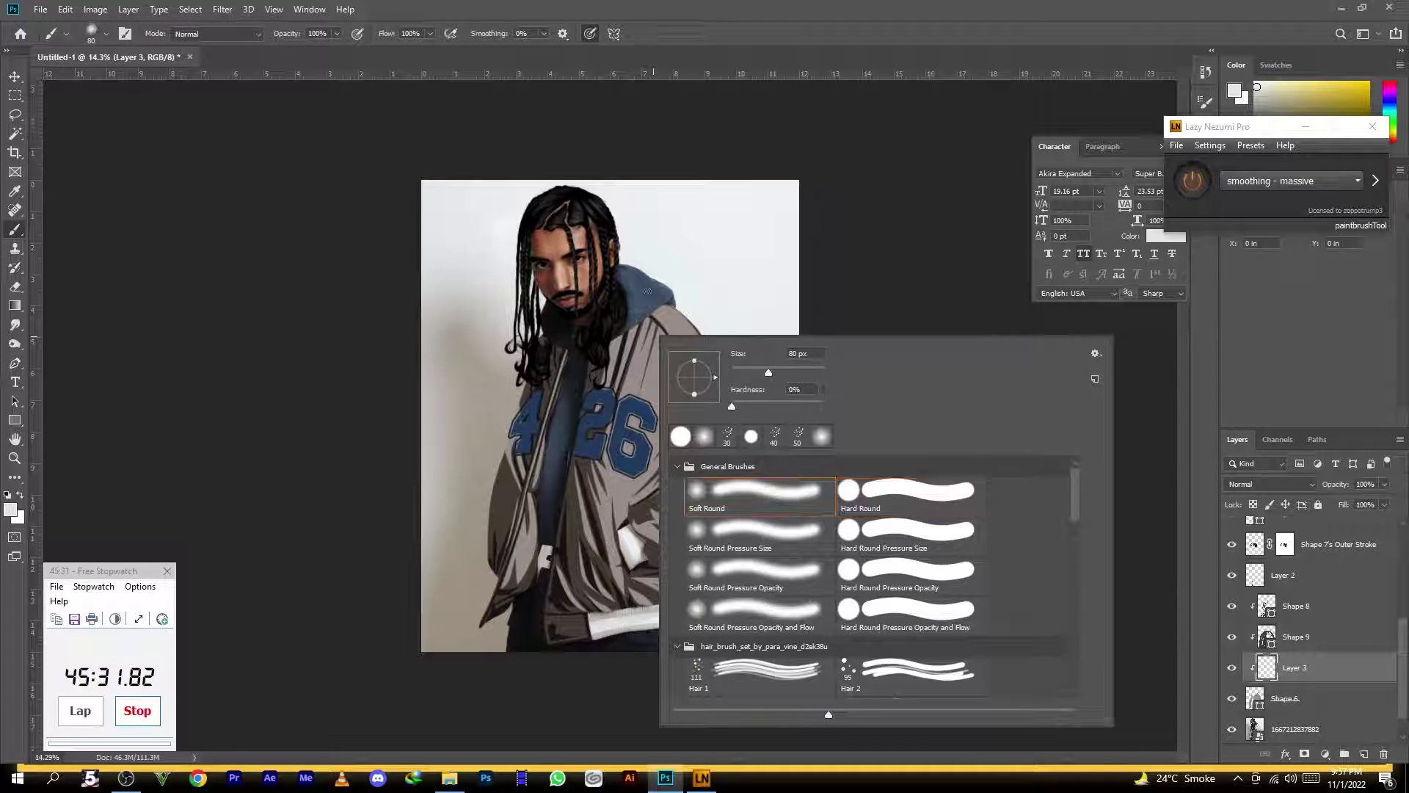
{"action": "left_click_drag", "start_coordinate": [283, 37], "coordinate": [224, 39]}
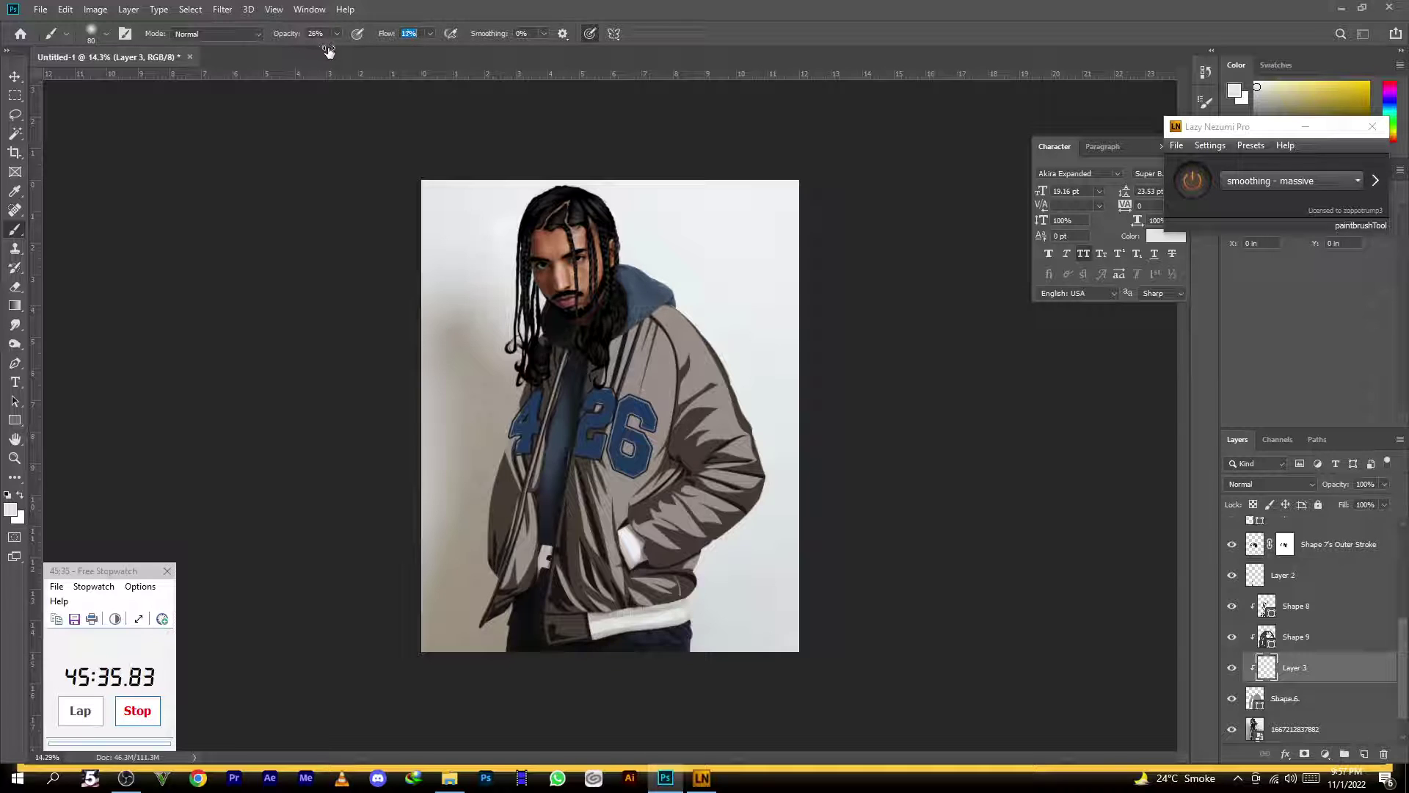
{"action": "scroll", "coordinate": [681, 402], "scroll_direction": "up", "scroll_amount": 2}
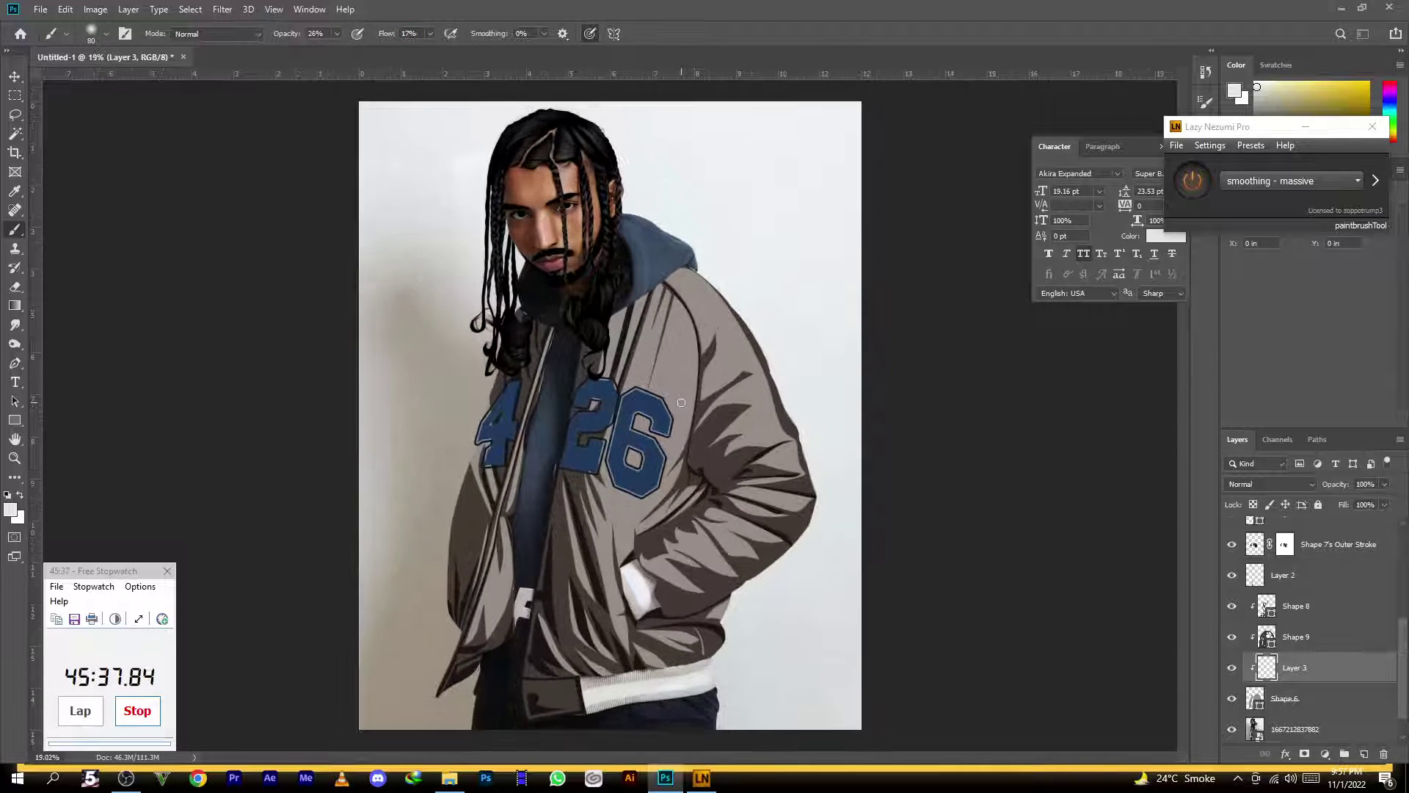
Turn off the Lazy Nezumi stroke smoothing and brush off-white over the jacket's shoulder and chest on Layer 3 with a 2100 px brush
{"action": "scroll", "coordinate": [666, 325], "scroll_direction": "down", "scroll_amount": 1}
{"action": "key", "text": "bracketright"}
{"action": "key", "text": "bracketright"}
{"action": "key", "text": "bracketright"}
{"action": "key", "text": "bracketright"}
{"action": "key", "text": "bracketright"}
{"action": "key", "text": "bracketright"}
{"action": "key", "text": "bracketright"}
{"action": "key", "text": "bracketright"}
{"action": "key", "text": "bracketright"}
{"action": "key", "text": "bracketright"}
{"action": "key", "text": "bracketright"}
{"action": "key", "text": "bracketright"}
{"action": "key", "text": "bracketright"}
{"action": "key", "text": "bracketright"}
{"action": "key", "text": "bracketright"}
{"action": "key", "text": "bracketright"}
{"action": "key", "text": "bracketright"}
{"action": "key", "text": "bracketright"}
{"action": "key", "text": "bracketright"}
{"action": "key", "text": "bracketright"}
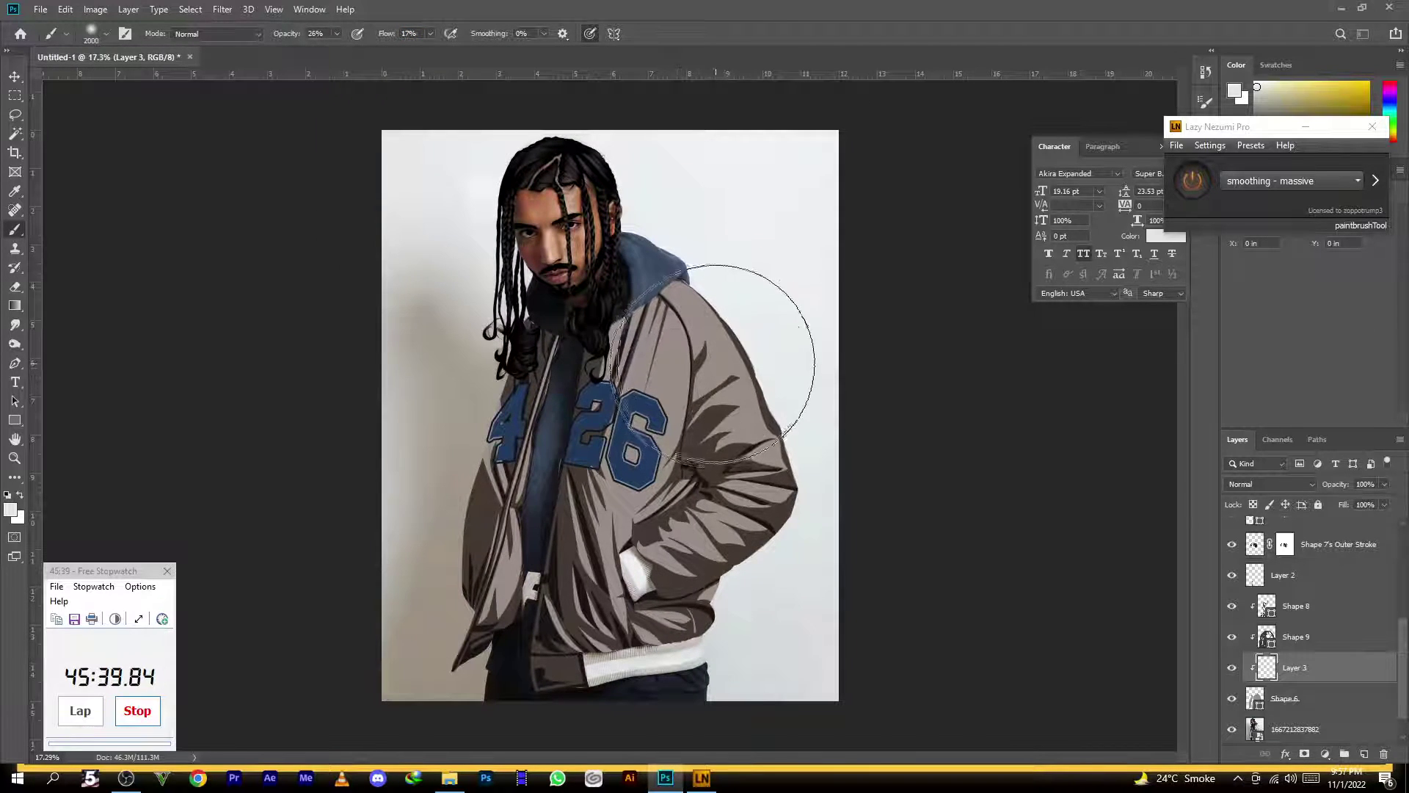
{"action": "left_click", "coordinate": [1192, 181]}
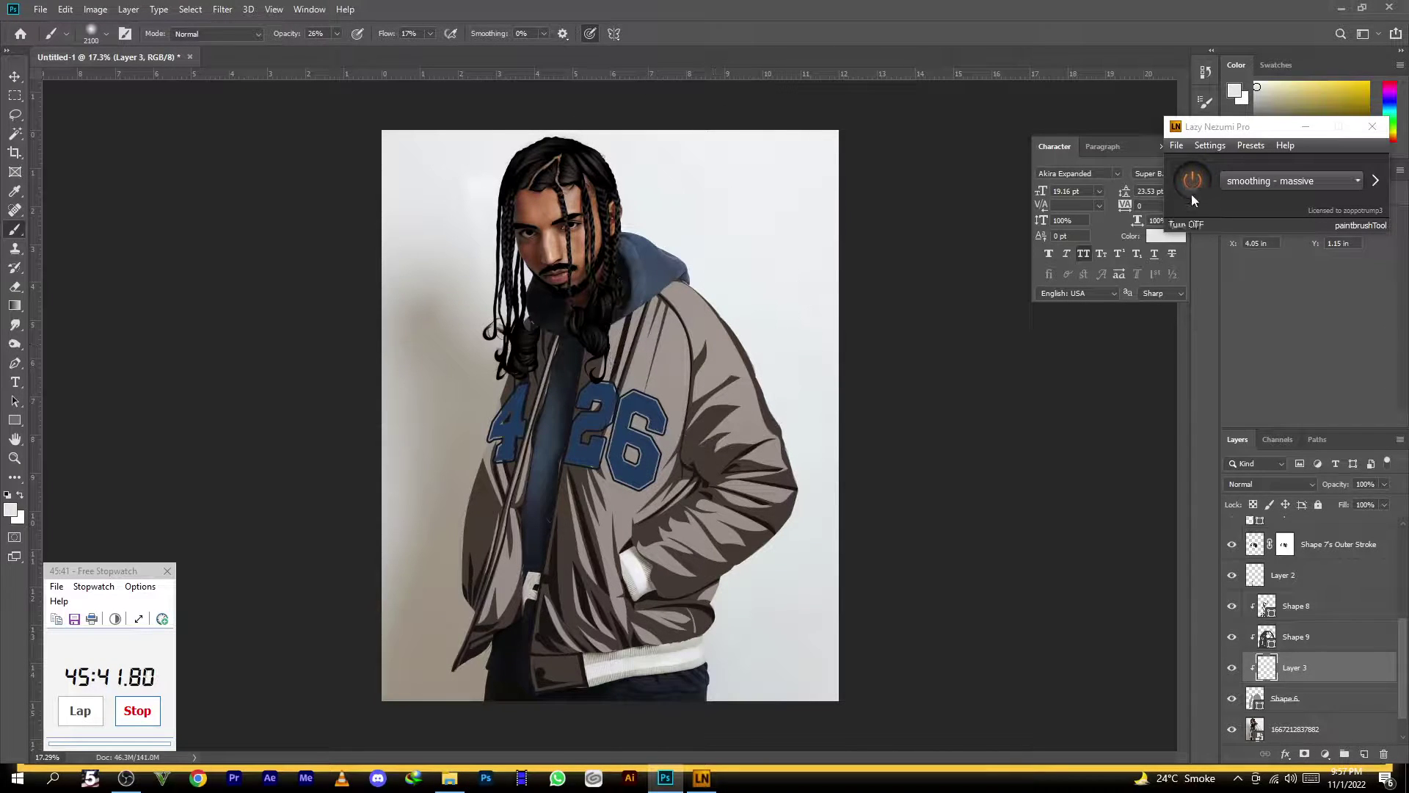
{"action": "mouse_move", "coordinate": [669, 304]}
{"action": "left_mouse_down"}
{"action": "mouse_move", "coordinate": [711, 333]}
{"action": "mouse_move", "coordinate": [687, 355]}
{"action": "left_mouse_up"}
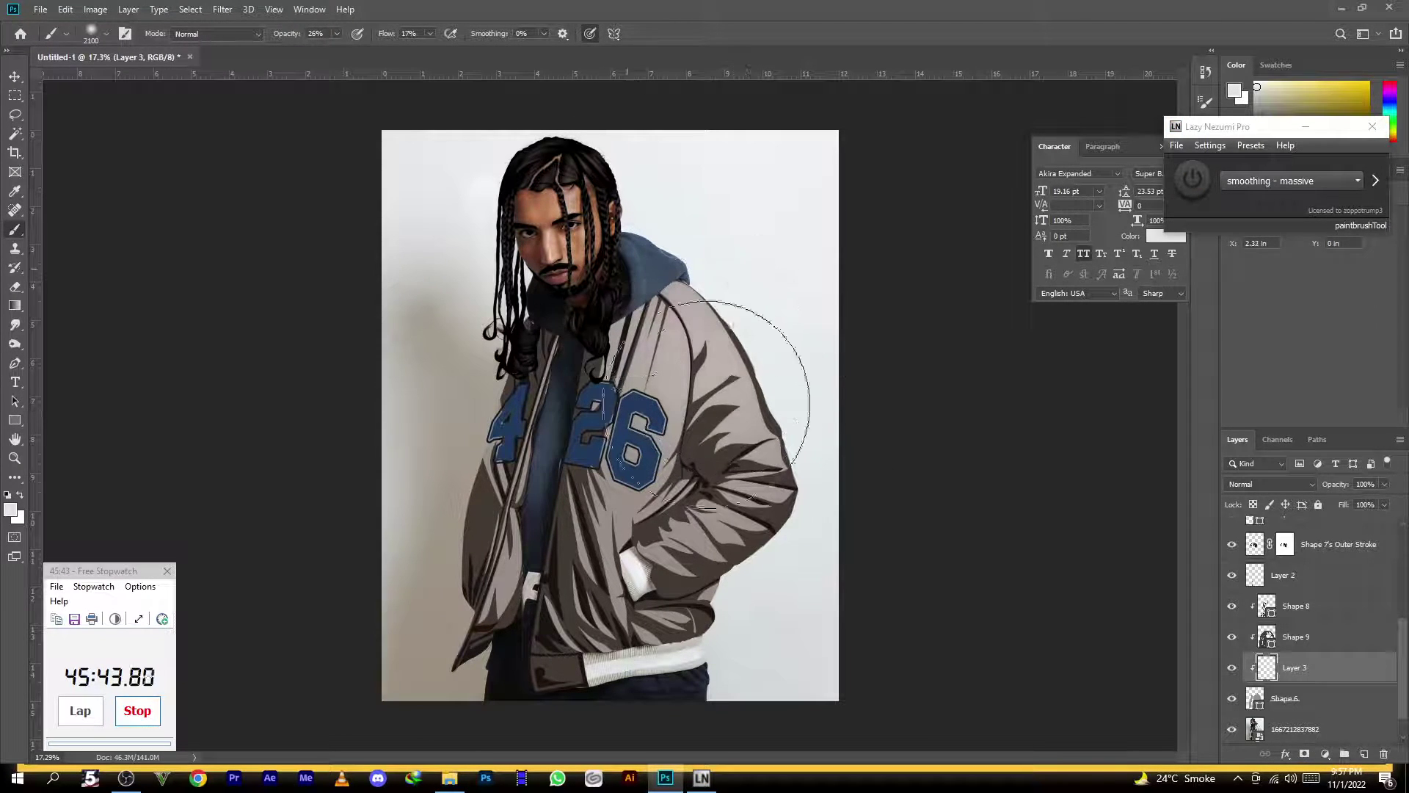
Brush off-white highlights along the jacket's bent sleeve on Layer 3 with the brush reduced to about 1000 px
{"action": "scroll", "coordinate": [789, 472], "scroll_direction": "up", "scroll_amount": 1}
{"action": "key", "text": "bracketleft"}
{"action": "key", "text": "bracketleft"}
{"action": "key", "text": "bracketleft"}
{"action": "key", "text": "bracketleft"}
{"action": "key", "text": "bracketleft"}
{"action": "key", "text": "bracketleft"}
{"action": "key", "text": "bracketleft"}
{"action": "key", "text": "bracketleft"}
{"action": "key", "text": "bracketleft"}
{"action": "key", "text": "bracketleft"}
{"action": "key", "text": "bracketleft"}
{"action": "key", "text": "bracketleft"}
{"action": "key", "text": "bracketleft"}
{"action": "key", "text": "bracketleft"}
{"action": "key", "text": "bracketleft"}
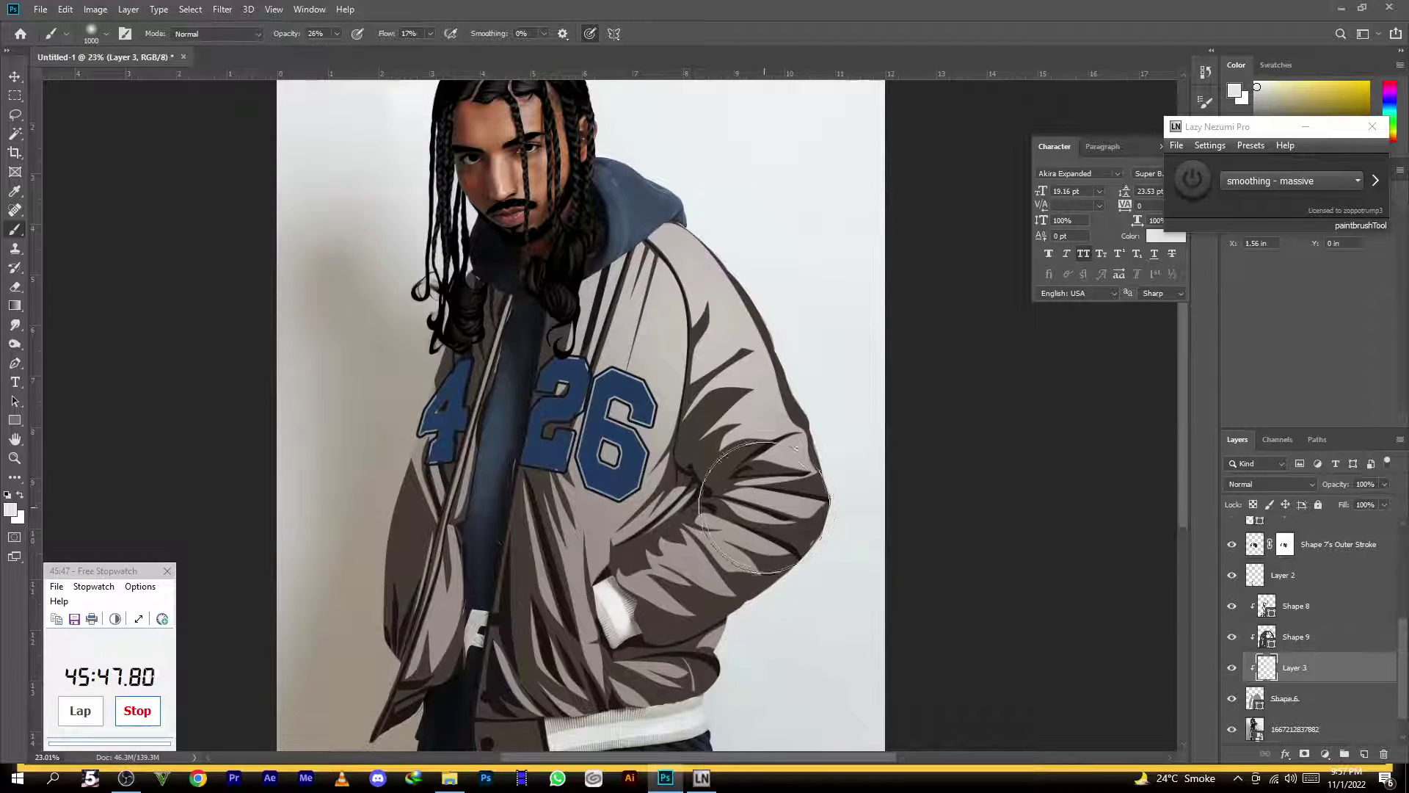
{"action": "mouse_move", "coordinate": [640, 598]}
{"action": "left_mouse_down"}
{"action": "mouse_move", "coordinate": [588, 637]}
{"action": "mouse_move", "coordinate": [713, 571]}
{"action": "mouse_move", "coordinate": [800, 480]}
{"action": "mouse_move", "coordinate": [852, 455]}
{"action": "left_mouse_up"}
Brush off-white highlights on the jacket's lower folds above the hem and on the front panel with the 4, using an 800 px brush
{"action": "key", "text": "bracketright"}
{"action": "key", "text": "bracketright"}
{"action": "key", "text": "bracketright"}
{"action": "key", "text": "bracketright"}
{"action": "key", "text": "bracketleft"}
{"action": "key", "text": "bracketleft"}
{"action": "mouse_move", "coordinate": [667, 659]}
{"action": "left_mouse_down"}
{"action": "mouse_move", "coordinate": [532, 723]}
{"action": "mouse_move", "coordinate": [683, 657]}
{"action": "left_mouse_up"}
{"action": "scroll", "coordinate": [771, 623], "scroll_direction": "down", "scroll_amount": 2}
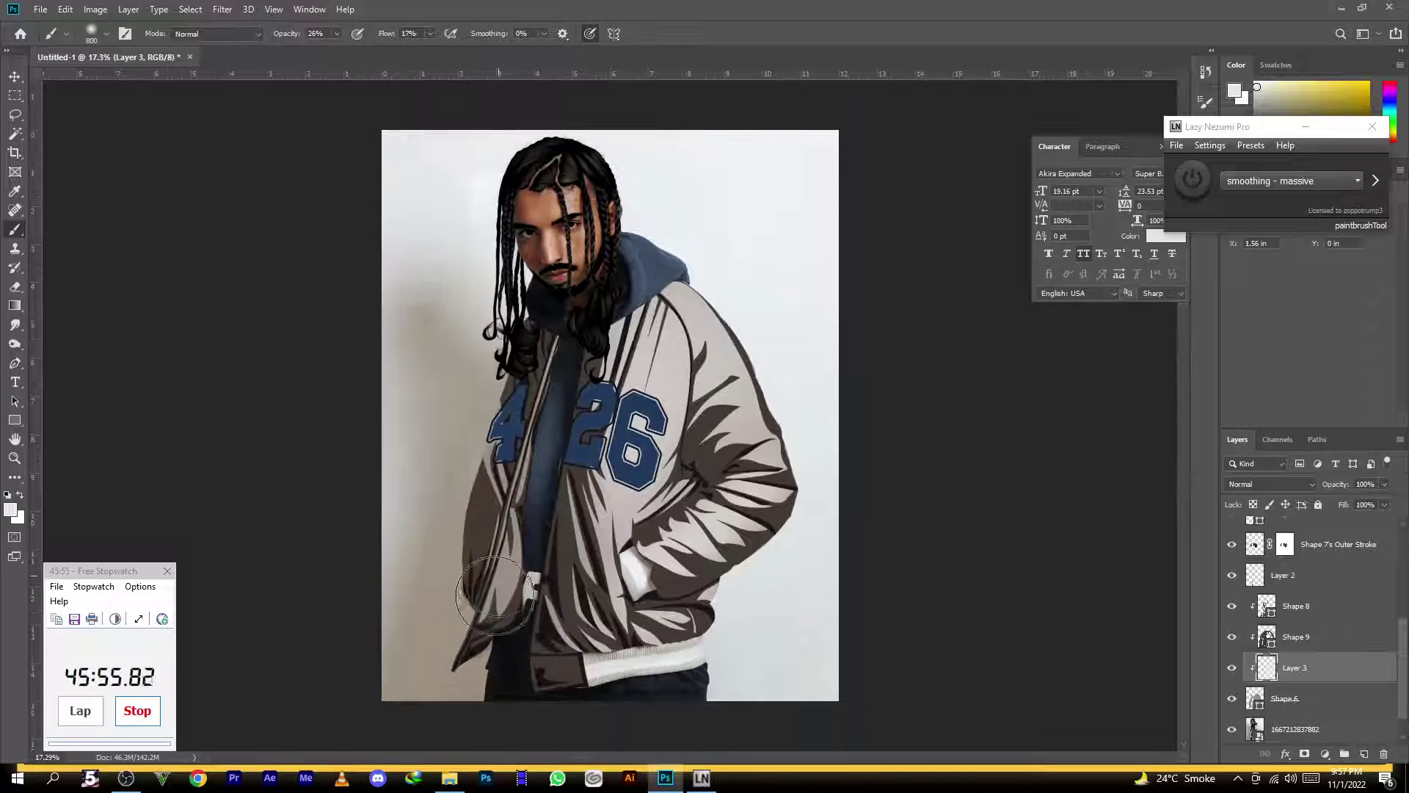
{"action": "left_click_drag", "start_coordinate": [468, 377], "coordinate": [485, 469]}
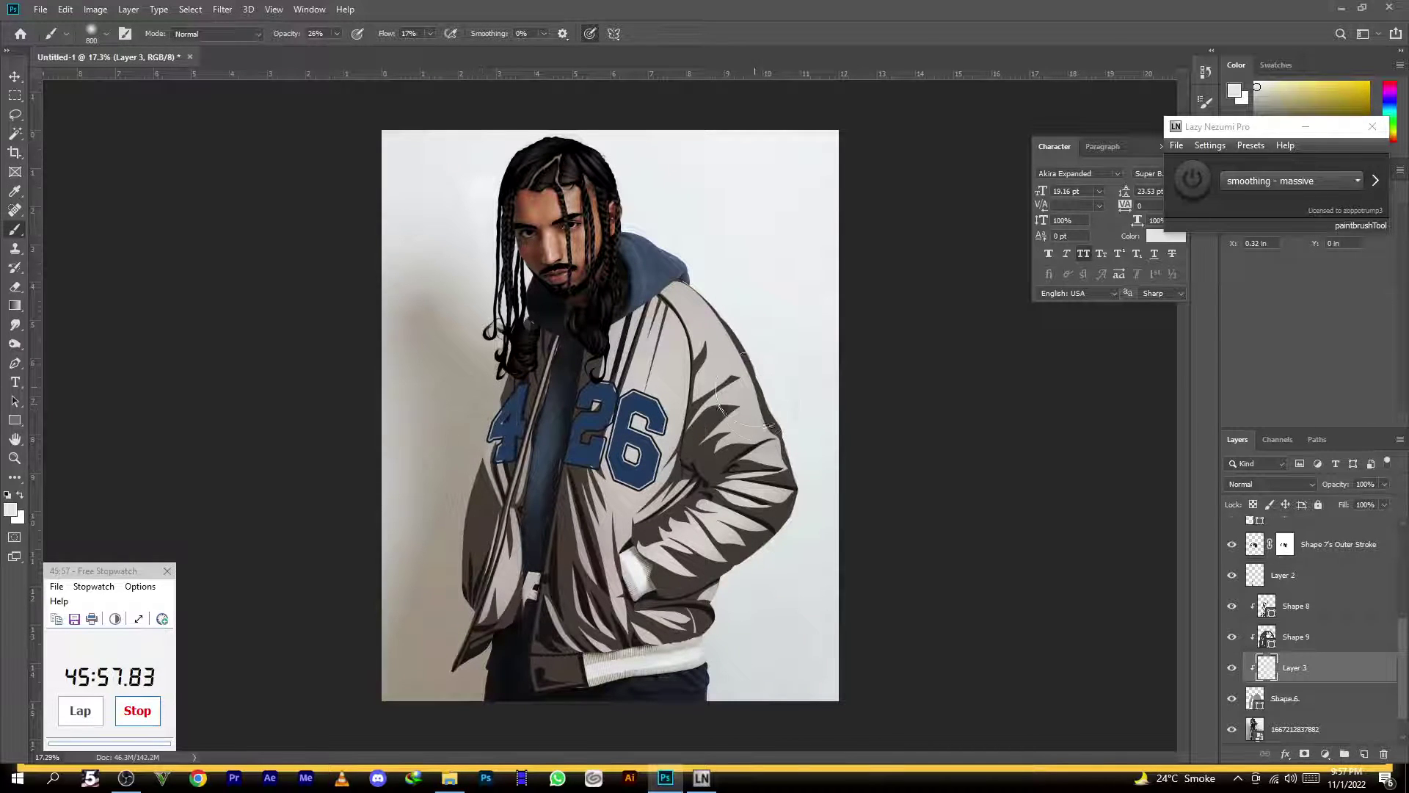
Add a layer mask to Shape 9 and choose the Eraser for working on it
{"action": "scroll", "coordinate": [660, 249], "scroll_direction": "down", "scroll_amount": 4}
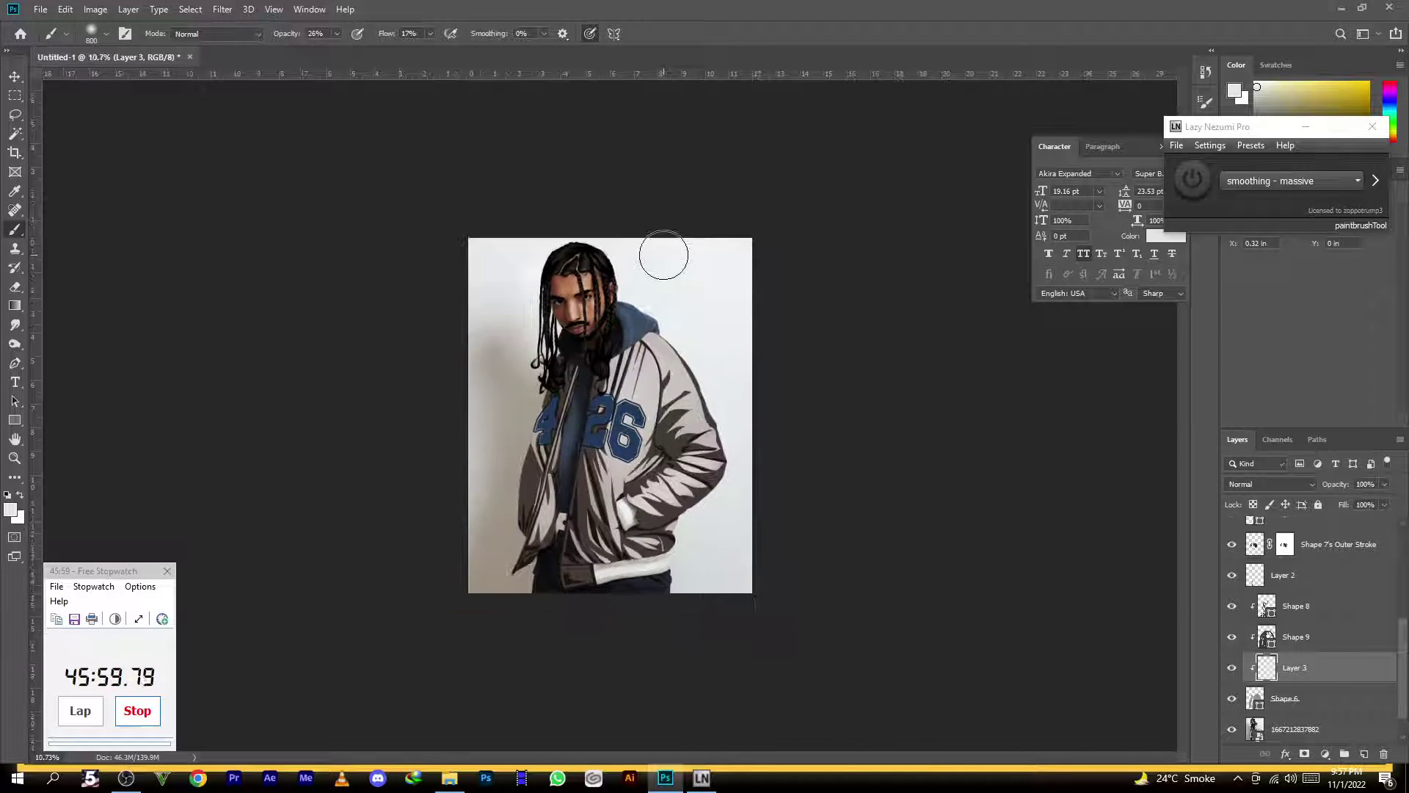
{"action": "scroll", "coordinate": [690, 514], "scroll_direction": "up", "scroll_amount": 2}
{"action": "scroll", "coordinate": [683, 543], "scroll_direction": "up", "scroll_amount": 2}
{"action": "scroll", "coordinate": [653, 661], "scroll_direction": "down", "scroll_amount": 1}
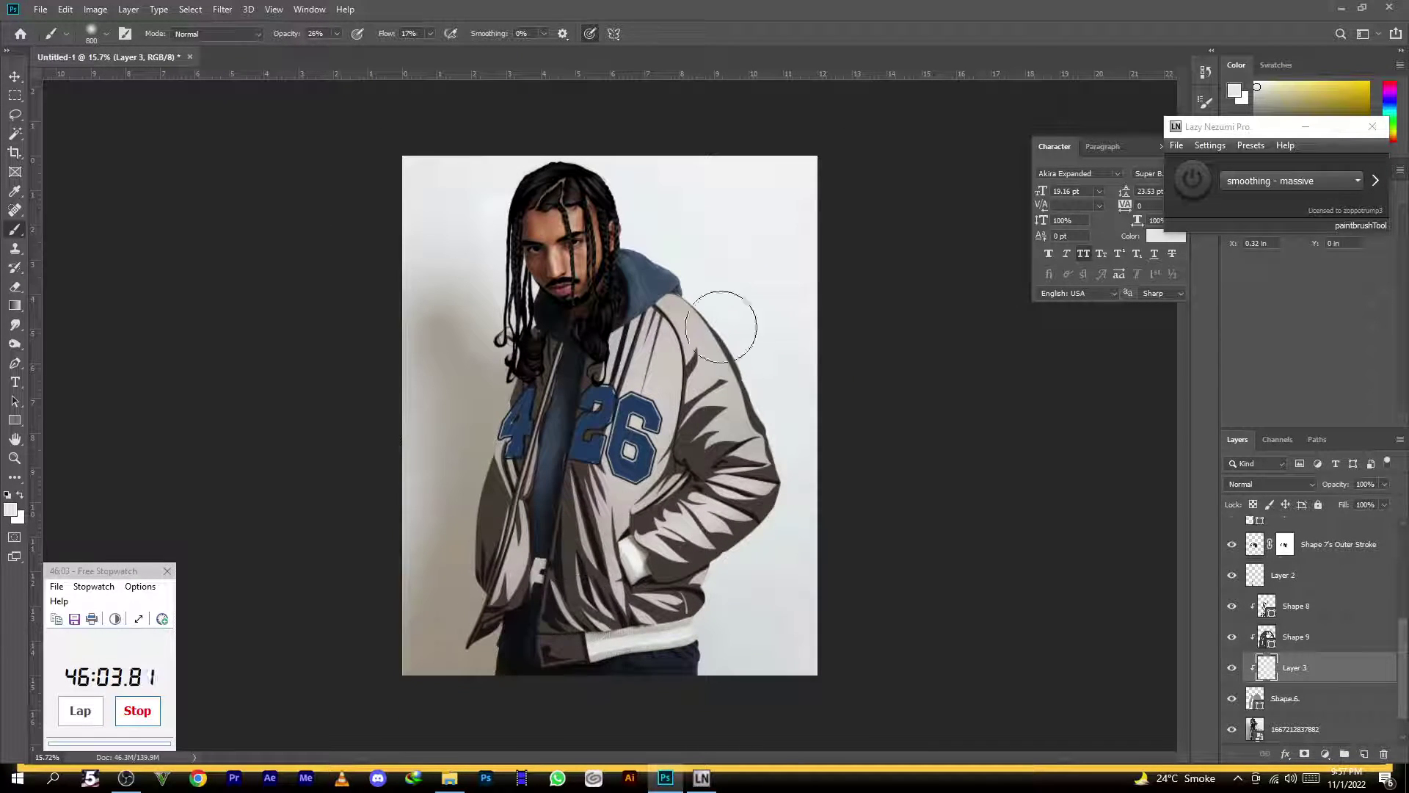
{"action": "scroll", "coordinate": [690, 279], "scroll_direction": "down", "scroll_amount": 2}
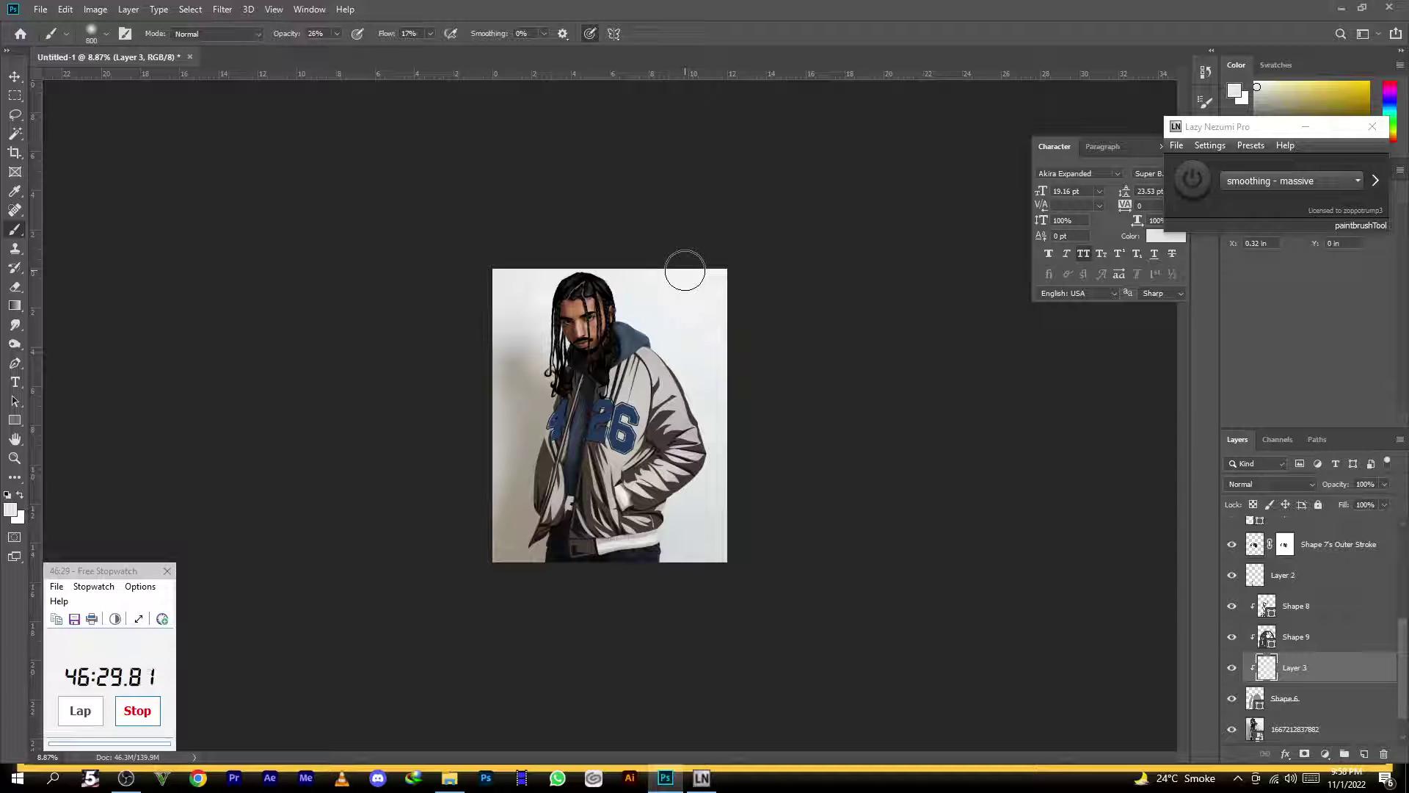
{"action": "scroll", "coordinate": [671, 568], "scroll_direction": "up", "scroll_amount": 4}
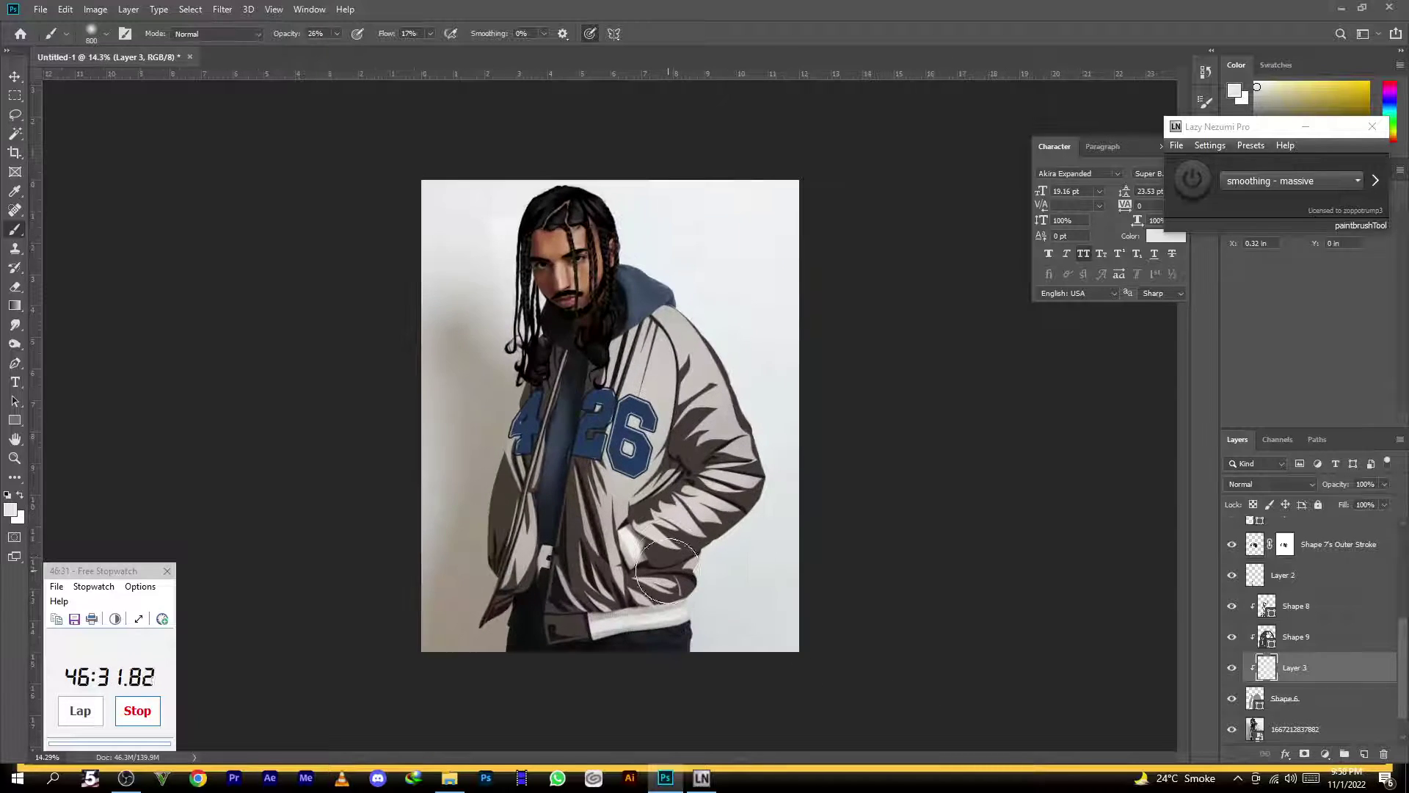
{"action": "left_click", "coordinate": [1332, 638]}
{"action": "left_click", "coordinate": [1304, 754]}
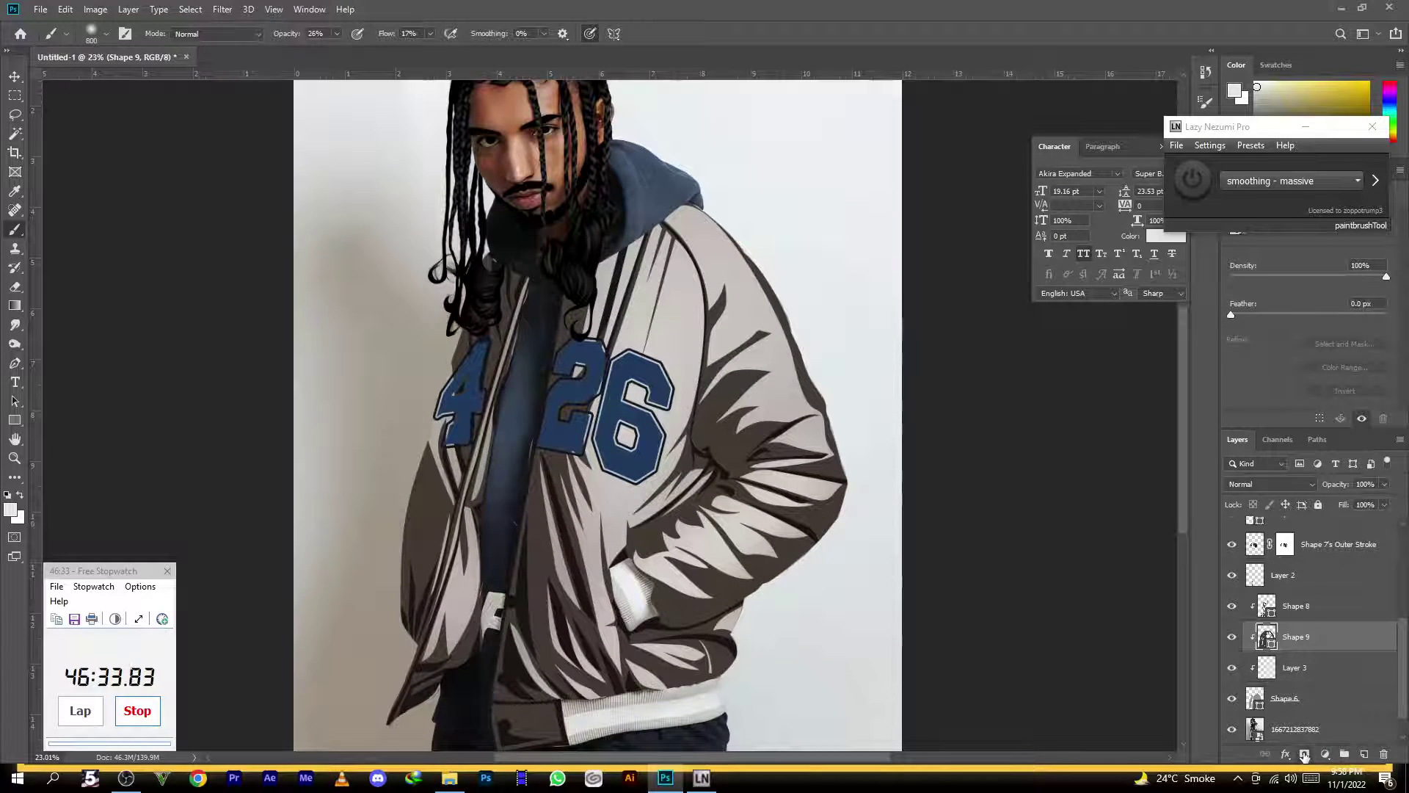
{"action": "scroll", "coordinate": [44, 221], "scroll_direction": "up", "scroll_amount": 1}
{"action": "left_click", "coordinate": [13, 286]}
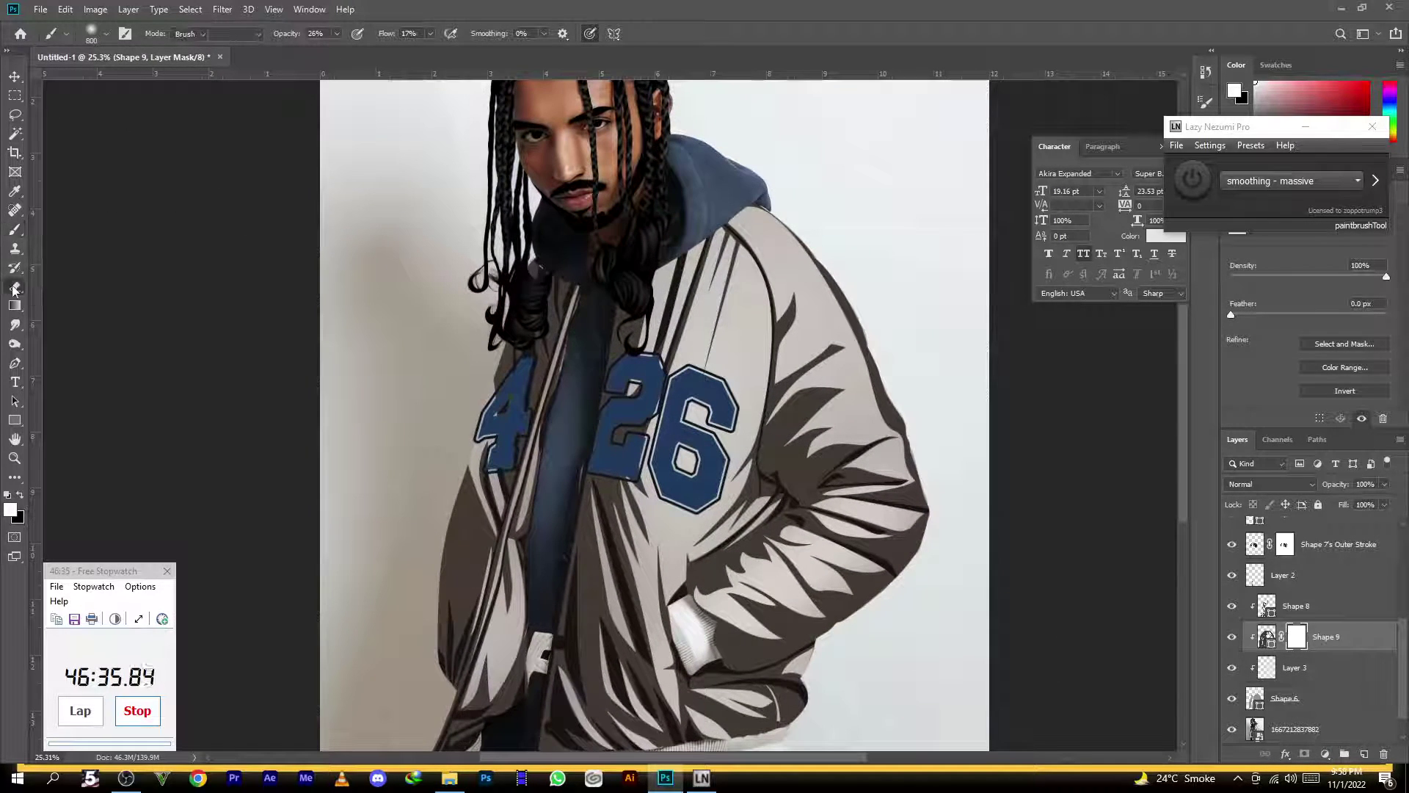
Fade Shape 9's dark folds on the jacket sleeve by erasing softly on its mask at 19% opacity and 45% flow
{"action": "scroll", "coordinate": [837, 323], "scroll_direction": "up", "scroll_amount": 5}
{"action": "key", "text": "bracketright"}
{"action": "scroll", "coordinate": [793, 235], "scroll_direction": "down", "scroll_amount": 1}
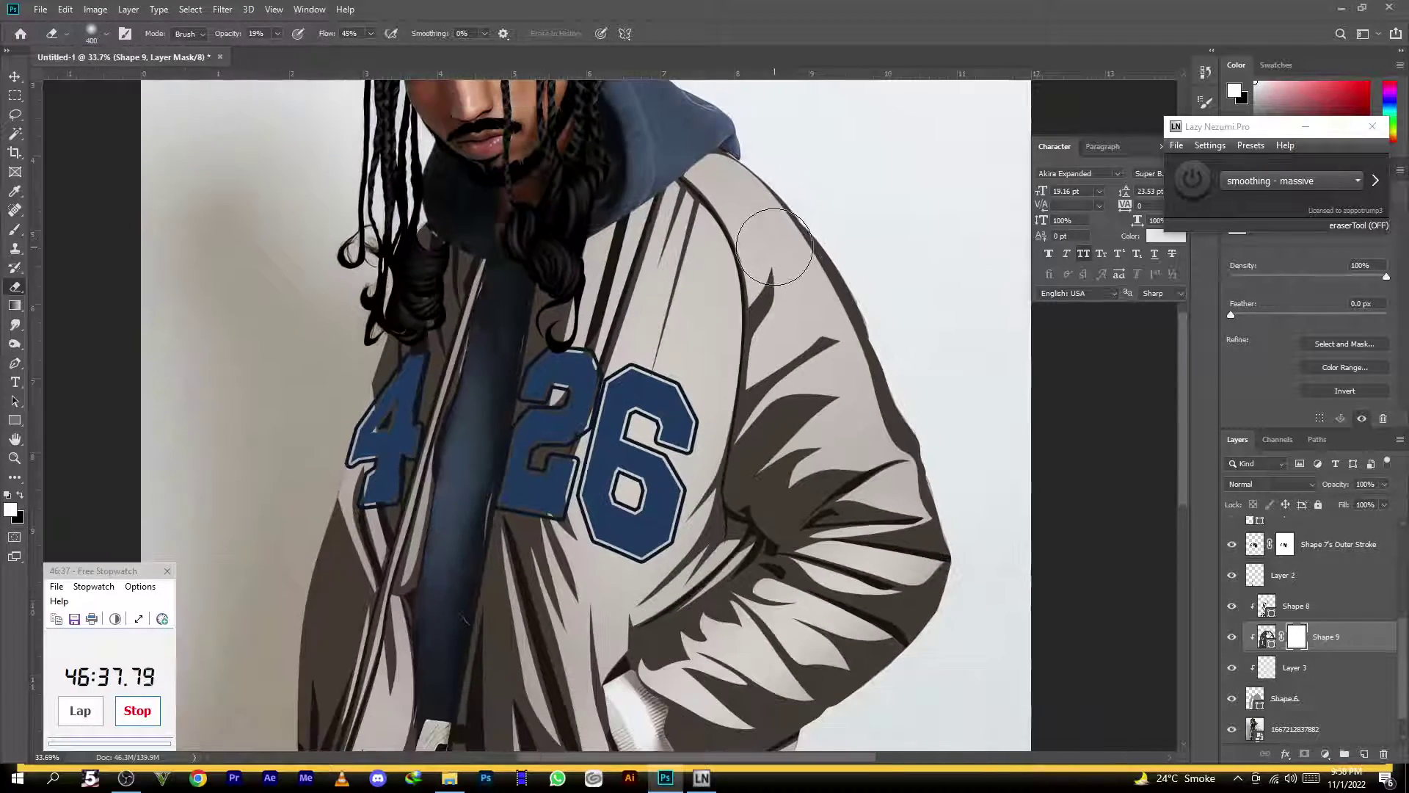
{"action": "scroll", "coordinate": [739, 220], "scroll_direction": "up", "scroll_amount": 3}
{"action": "key", "text": "bracketright"}
{"action": "key", "text": "bracketright"}
{"action": "left_click_drag", "start_coordinate": [909, 408], "coordinate": [830, 224]}
{"action": "scroll", "coordinate": [470, 239], "scroll_direction": "down", "scroll_amount": 5}
{"action": "scroll", "coordinate": [665, 204], "scroll_direction": "up", "scroll_amount": 5}
{"action": "mouse_move", "coordinate": [636, 219]}
{"action": "left_mouse_down"}
{"action": "mouse_move", "coordinate": [694, 295]}
{"action": "mouse_move", "coordinate": [739, 407]}
{"action": "mouse_move", "coordinate": [767, 595]}
{"action": "mouse_move", "coordinate": [756, 670]}
{"action": "mouse_move", "coordinate": [808, 719]}
{"action": "mouse_move", "coordinate": [739, 565]}
{"action": "mouse_move", "coordinate": [758, 622]}
{"action": "mouse_move", "coordinate": [717, 237]}
{"action": "mouse_move", "coordinate": [694, 549]}
{"action": "mouse_move", "coordinate": [762, 482]}
{"action": "mouse_move", "coordinate": [656, 586]}
{"action": "mouse_move", "coordinate": [561, 629]}
{"action": "mouse_move", "coordinate": [601, 584]}
{"action": "mouse_move", "coordinate": [705, 534]}
{"action": "mouse_move", "coordinate": [778, 475]}
{"action": "mouse_move", "coordinate": [748, 494]}
{"action": "mouse_move", "coordinate": [684, 283]}
{"action": "mouse_move", "coordinate": [652, 280]}
{"action": "mouse_move", "coordinate": [664, 238]}
{"action": "left_mouse_up"}
Fade Shape 9's folds down the jacket front by erasing softly on its mask
{"action": "scroll", "coordinate": [688, 320], "scroll_direction": "down", "scroll_amount": 10}
{"action": "scroll", "coordinate": [698, 528], "scroll_direction": "up", "scroll_amount": 4}
{"action": "mouse_move", "coordinate": [554, 243]}
{"action": "left_mouse_down"}
{"action": "mouse_move", "coordinate": [514, 213]}
{"action": "mouse_move", "coordinate": [459, 485]}
{"action": "mouse_move", "coordinate": [481, 584]}
{"action": "mouse_move", "coordinate": [470, 686]}
{"action": "mouse_move", "coordinate": [499, 613]}
{"action": "left_mouse_up"}
{"action": "scroll", "coordinate": [541, 302], "scroll_direction": "down", "scroll_amount": 8}
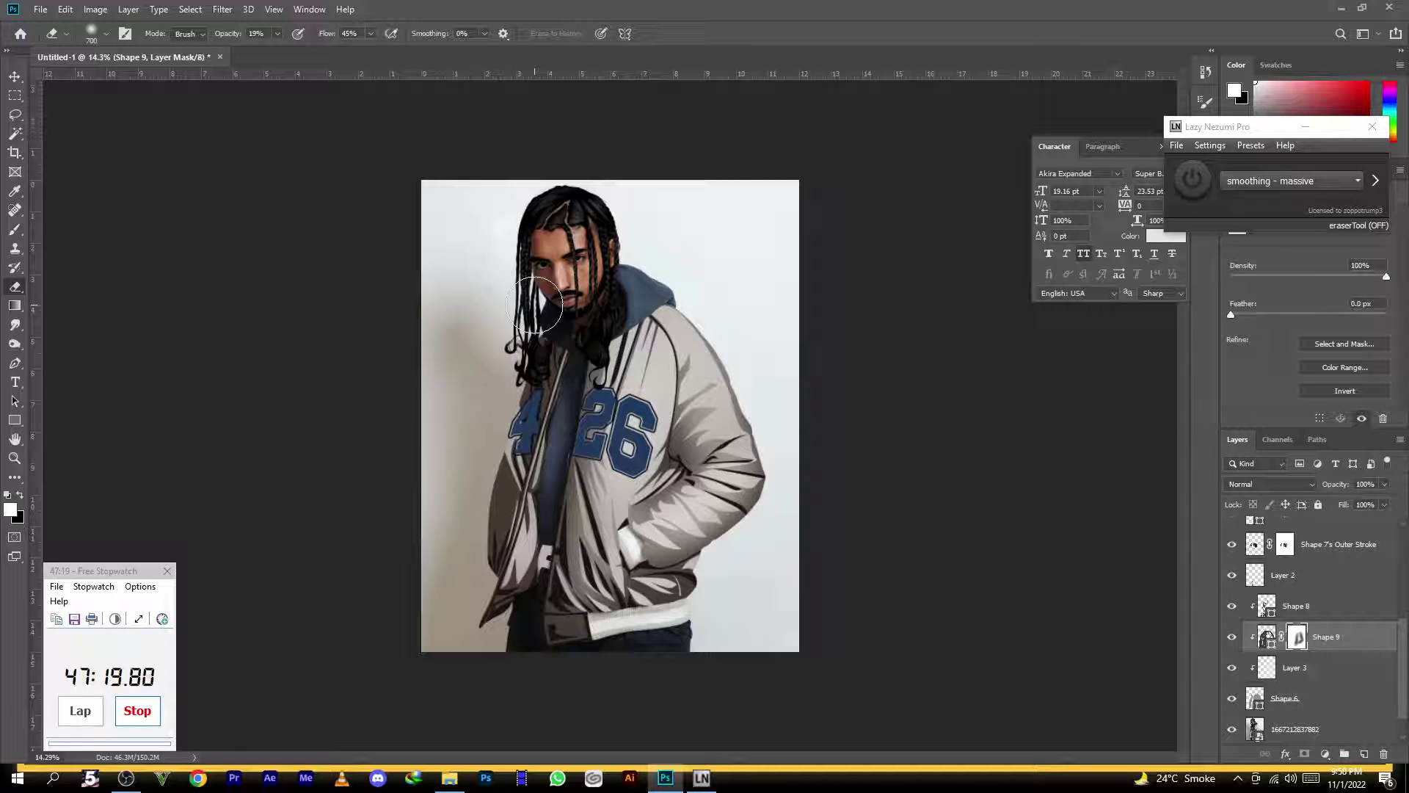
Enlarge the eraser to 1100 px and soften Shape 9's shading on the panel below the 4 and along the jacket's lower edge
{"action": "scroll", "coordinate": [534, 305], "scroll_direction": "up", "scroll_amount": 3}
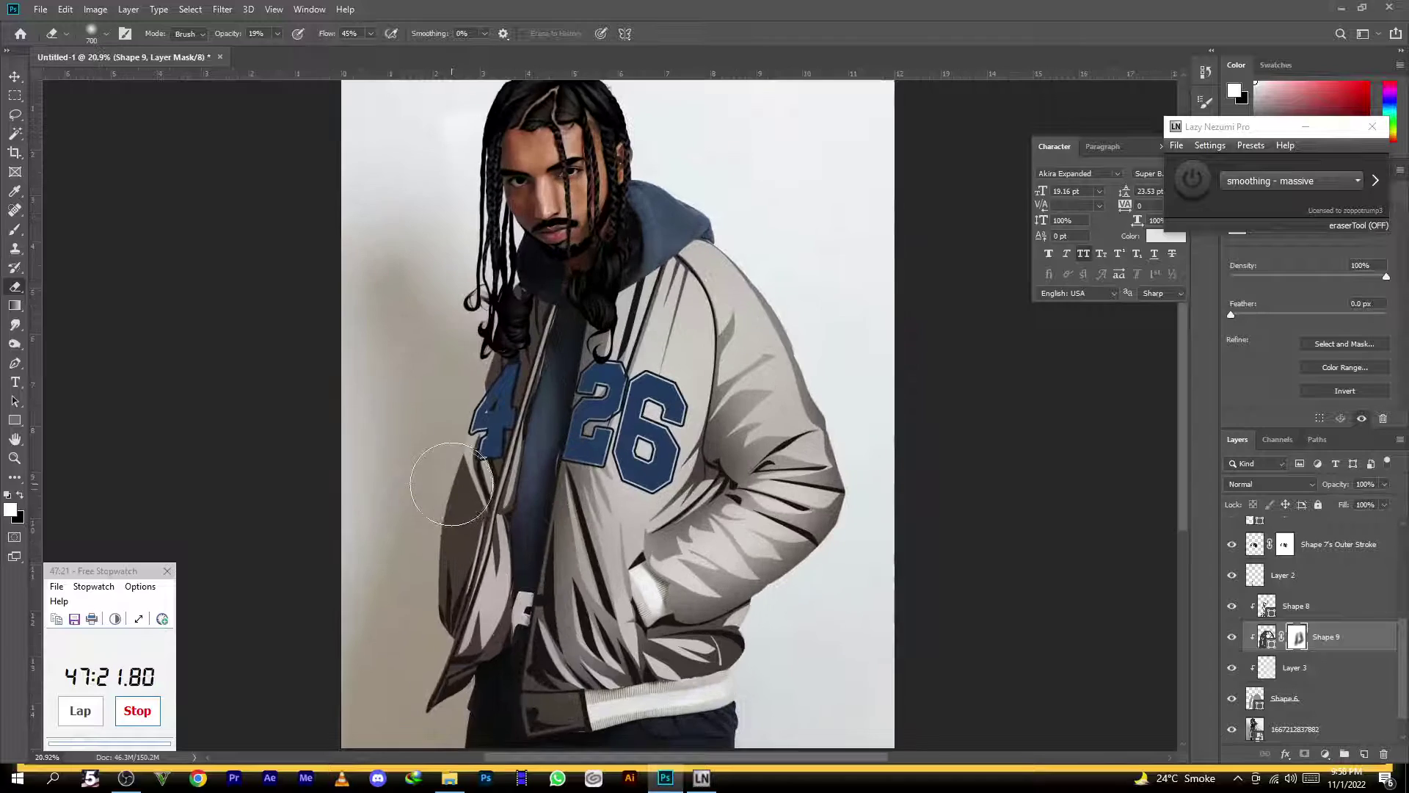
{"action": "scroll", "coordinate": [509, 373], "scroll_direction": "down", "scroll_amount": 2}
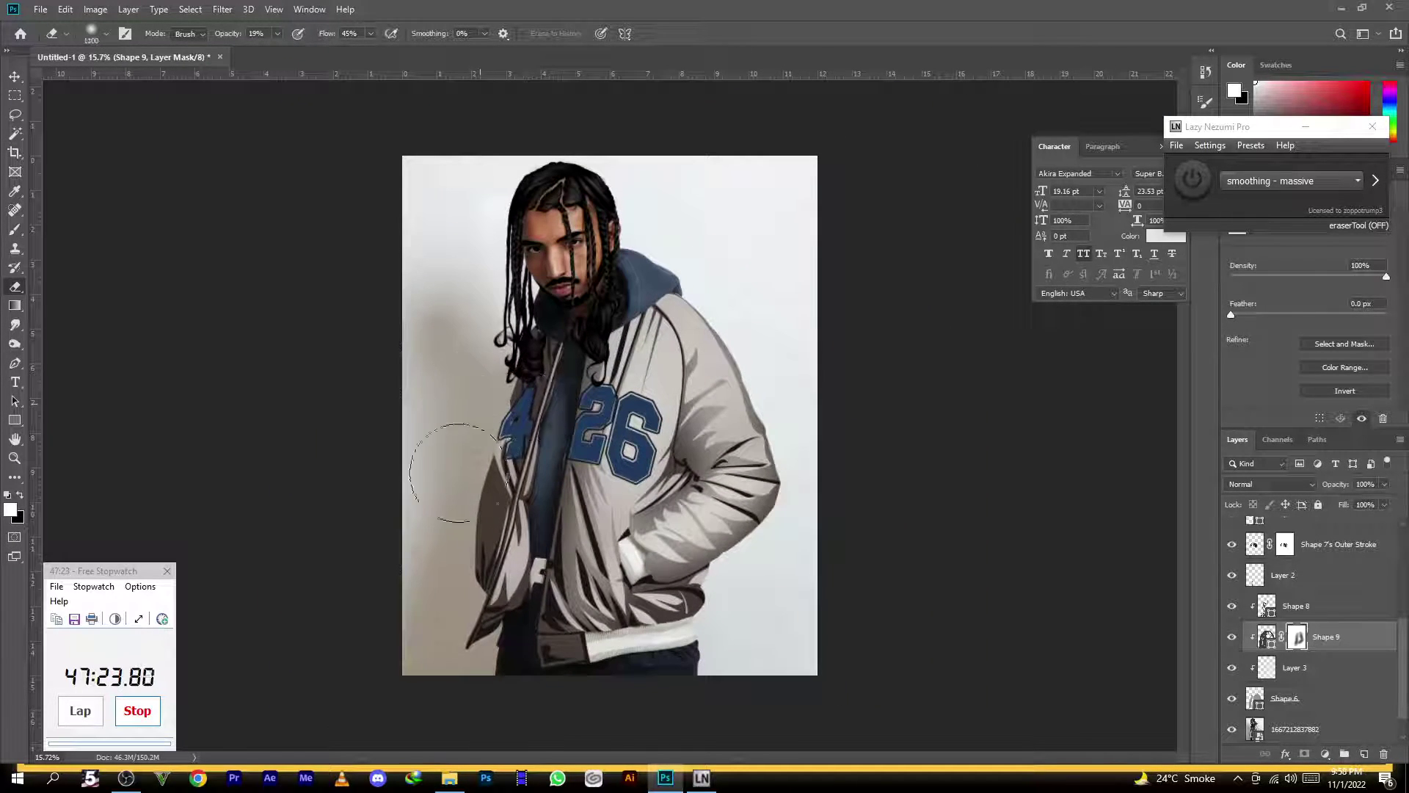
{"action": "key", "text": "bracketright"}
{"action": "key", "text": "bracketright"}
{"action": "key", "text": "bracketright"}
{"action": "key", "text": "bracketright"}
{"action": "scroll", "coordinate": [440, 456], "scroll_direction": "down", "scroll_amount": 2}
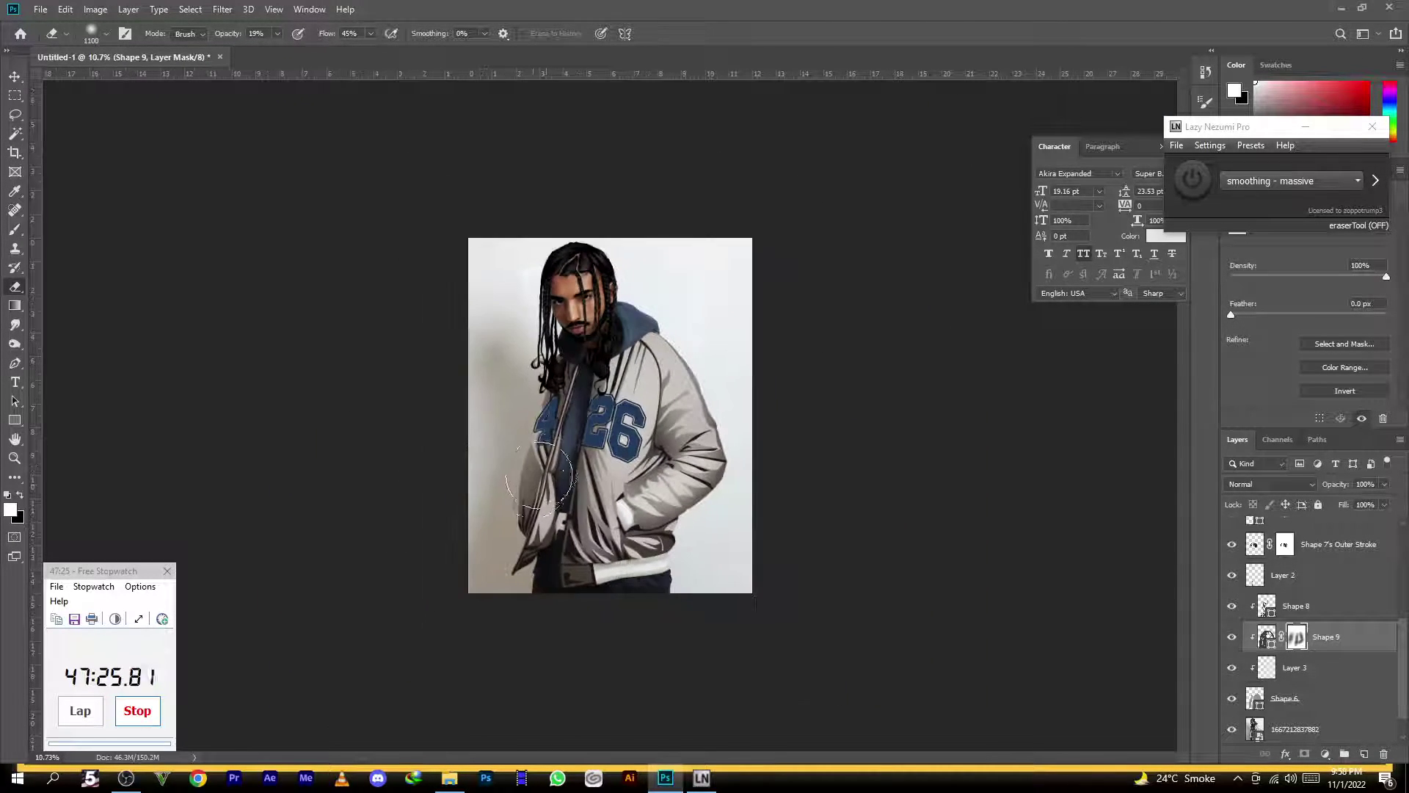
{"action": "mouse_move", "coordinate": [576, 574]}
{"action": "left_mouse_down"}
{"action": "mouse_move", "coordinate": [596, 513]}
{"action": "mouse_move", "coordinate": [652, 554]}
{"action": "left_mouse_up"}
{"action": "scroll", "coordinate": [692, 307], "scroll_direction": "up", "scroll_amount": 1}
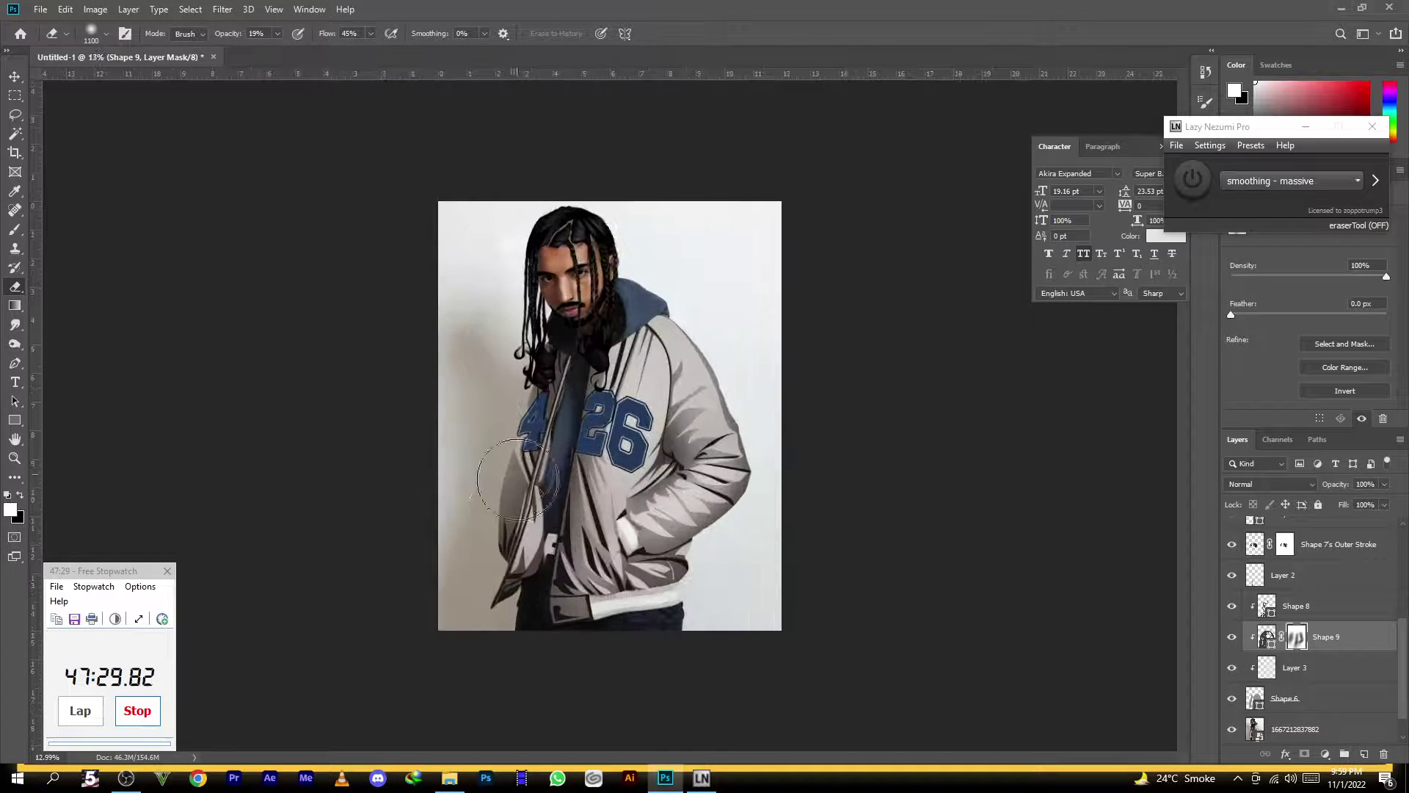
{"action": "scroll", "coordinate": [657, 317], "scroll_direction": "down", "scroll_amount": 1}
{"action": "scroll", "coordinate": [661, 426], "scroll_direction": "up", "scroll_amount": 2}
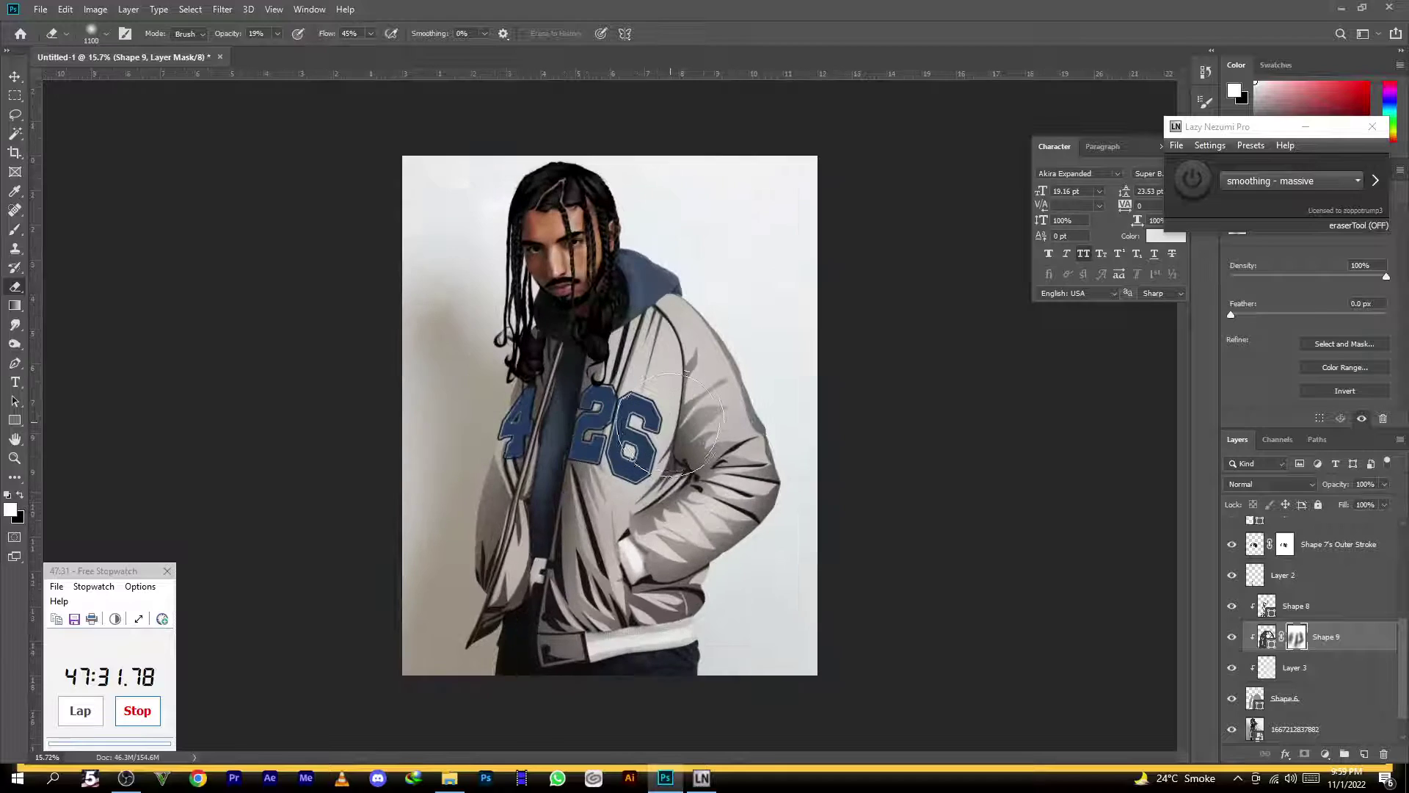
Add a new clipped layer above Layer 3 and ready the Brush with white as the foreground color
{"action": "left_click", "coordinate": [1314, 676]}
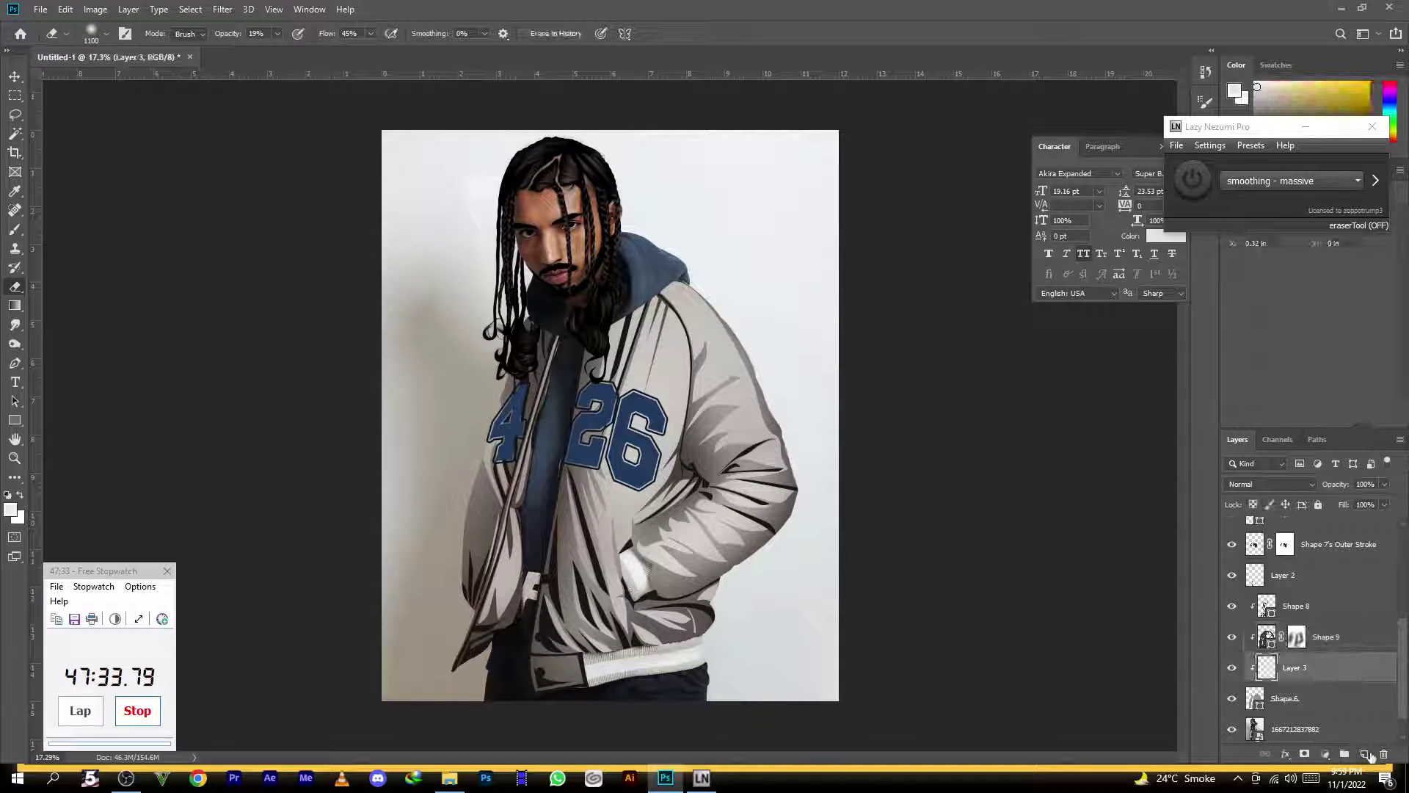
{"action": "left_click", "coordinate": [1367, 754]}
{"action": "left_click", "coordinate": [9, 497]}
{"action": "left_click", "coordinate": [19, 496]}
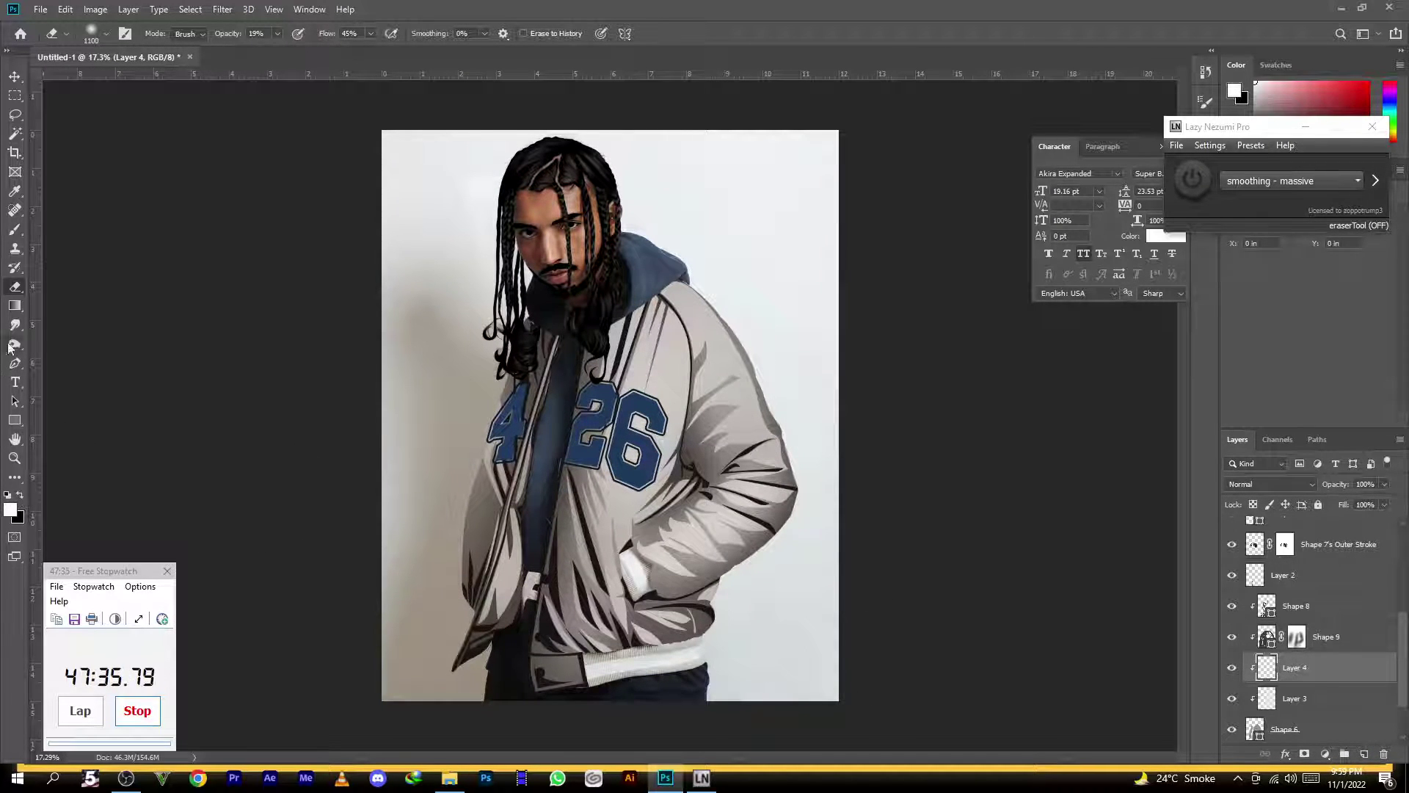
{"action": "left_click", "coordinate": [15, 229]}
Paint soft white highlights along the jacket's shoulder and sleeve on Layer 4 with a smaller brush
{"action": "scroll", "coordinate": [656, 385], "scroll_direction": "up", "scroll_amount": 4}
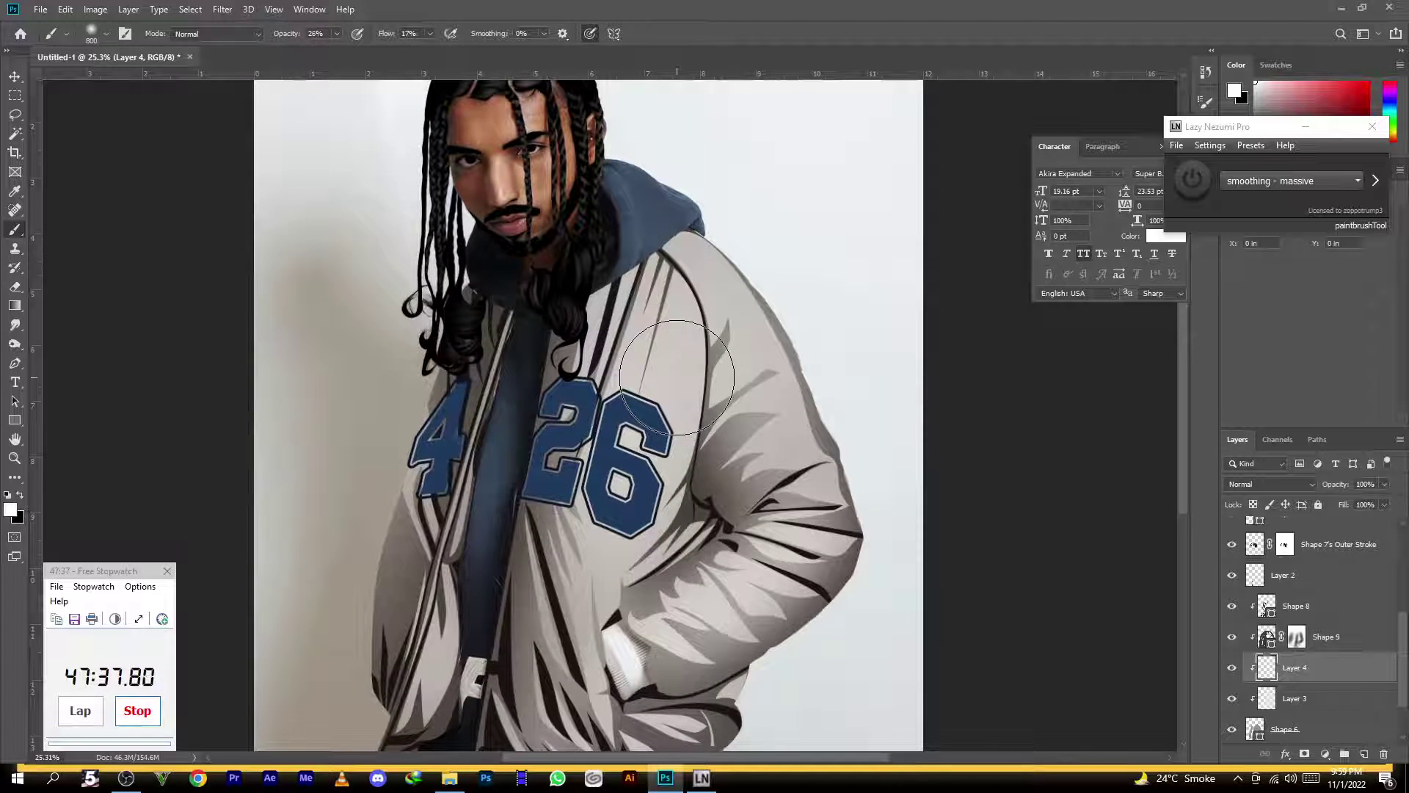
{"action": "key", "text": "]"}
{"action": "key", "text": "]"}
{"action": "key", "text": "]"}
{"action": "key", "text": "]"}
{"action": "key", "text": "bracketleft"}
{"action": "key", "text": "bracketleft"}
{"action": "key", "text": "bracketleft"}
{"action": "key", "text": "bracketleft"}
{"action": "key", "text": "bracketleft"}
{"action": "key", "text": "bracketleft"}
{"action": "key", "text": "bracketleft"}
{"action": "key", "text": "bracketleft"}
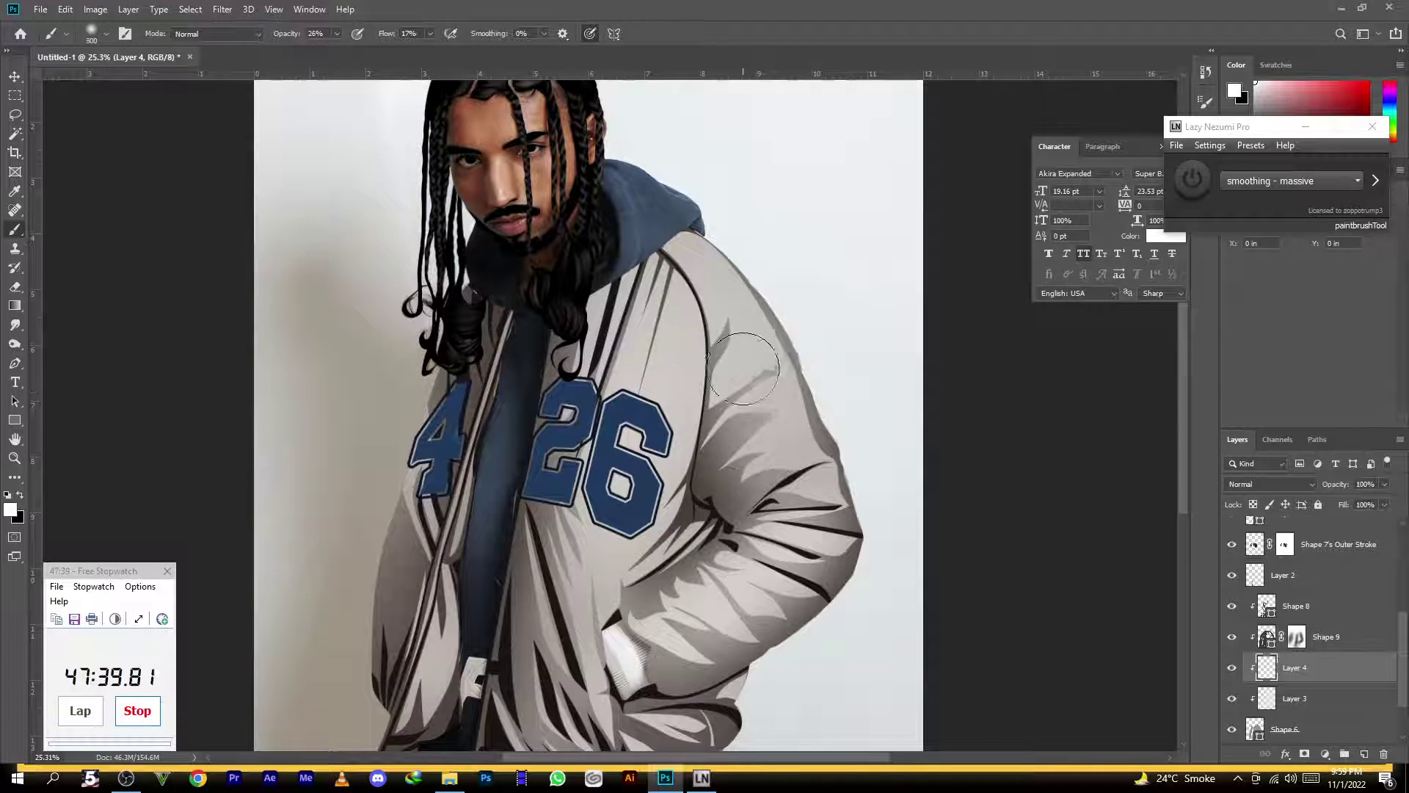
{"action": "left_click_drag", "start_coordinate": [696, 266], "coordinate": [838, 542]}
{"action": "mouse_move", "coordinate": [717, 306]}
{"action": "left_mouse_down"}
{"action": "mouse_move", "coordinate": [801, 496]}
{"action": "mouse_move", "coordinate": [837, 517]}
{"action": "left_mouse_up"}
{"action": "left_click_drag", "start_coordinate": [708, 252], "coordinate": [814, 527]}
{"action": "mouse_move", "coordinate": [725, 549]}
{"action": "left_mouse_down"}
{"action": "mouse_move", "coordinate": [754, 604]}
{"action": "mouse_move", "coordinate": [633, 662]}
{"action": "mouse_move", "coordinate": [826, 545]}
{"action": "mouse_move", "coordinate": [670, 637]}
{"action": "mouse_move", "coordinate": [762, 552]}
{"action": "left_mouse_up"}
Paint soft white highlights down the jacket's chest and front around the 26 on Layer 4 with a 400 px brush
{"action": "mouse_move", "coordinate": [672, 309]}
{"action": "left_mouse_down"}
{"action": "mouse_move", "coordinate": [624, 430]}
{"action": "mouse_move", "coordinate": [640, 350]}
{"action": "mouse_move", "coordinate": [610, 557]}
{"action": "left_mouse_up"}
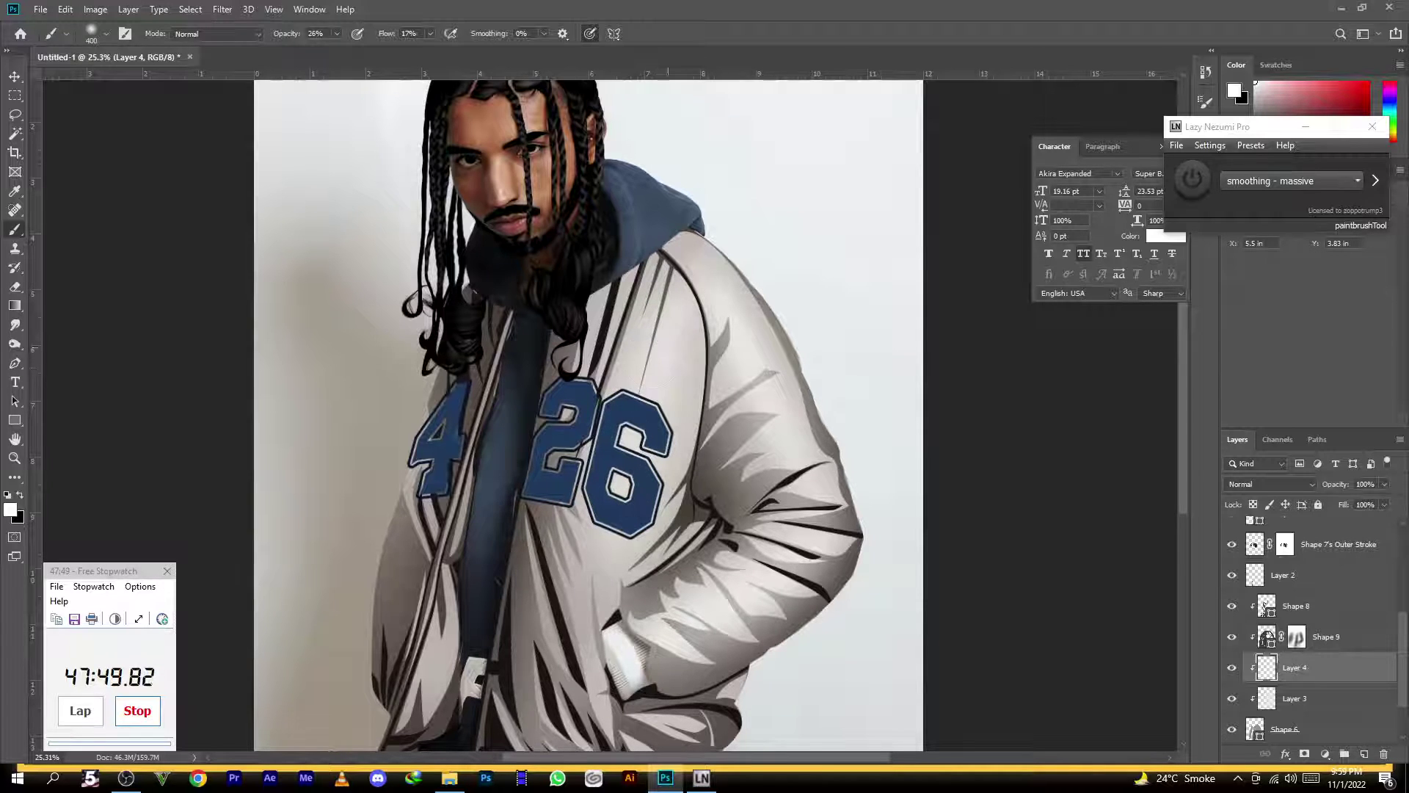
{"action": "mouse_move", "coordinate": [632, 449]}
{"action": "left_mouse_down"}
{"action": "mouse_move", "coordinate": [555, 444]}
{"action": "mouse_move", "coordinate": [609, 460]}
{"action": "left_mouse_up"}
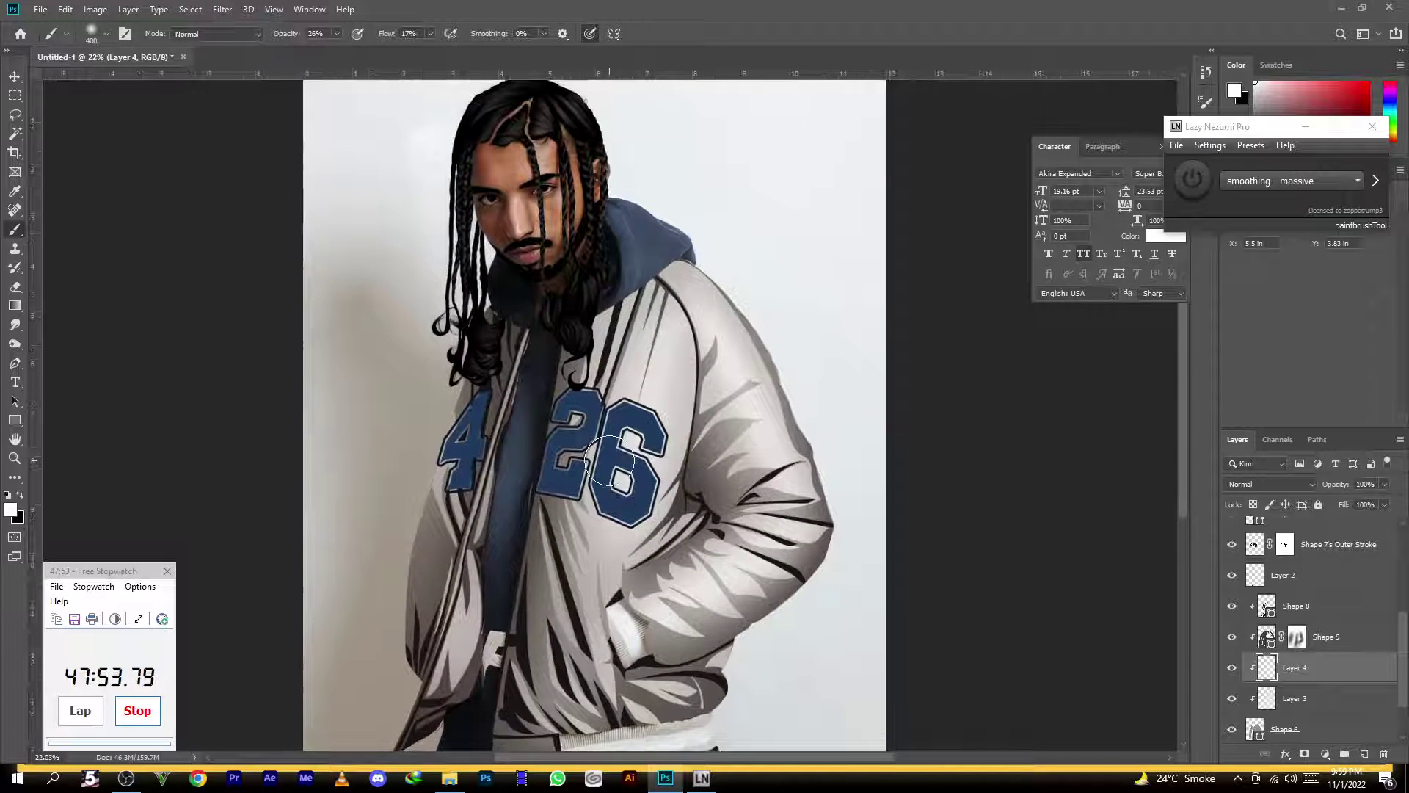
{"action": "scroll", "coordinate": [748, 277], "scroll_direction": "down", "scroll_amount": 5}
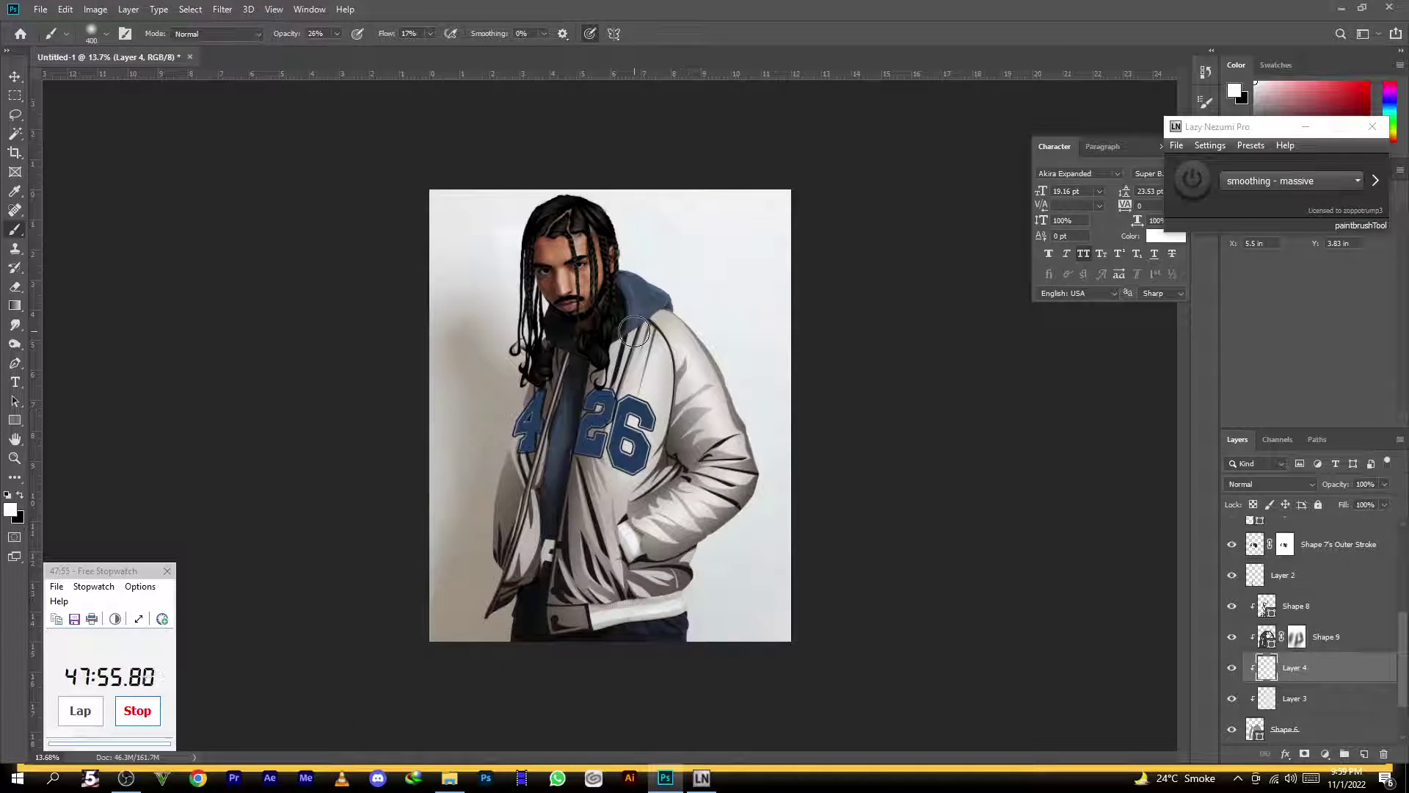
Erase softly on Shape 9's mask to lighten the folds above the hem and at the bottom of the panel below the 4
{"action": "key", "text": "ctrl+plus"}
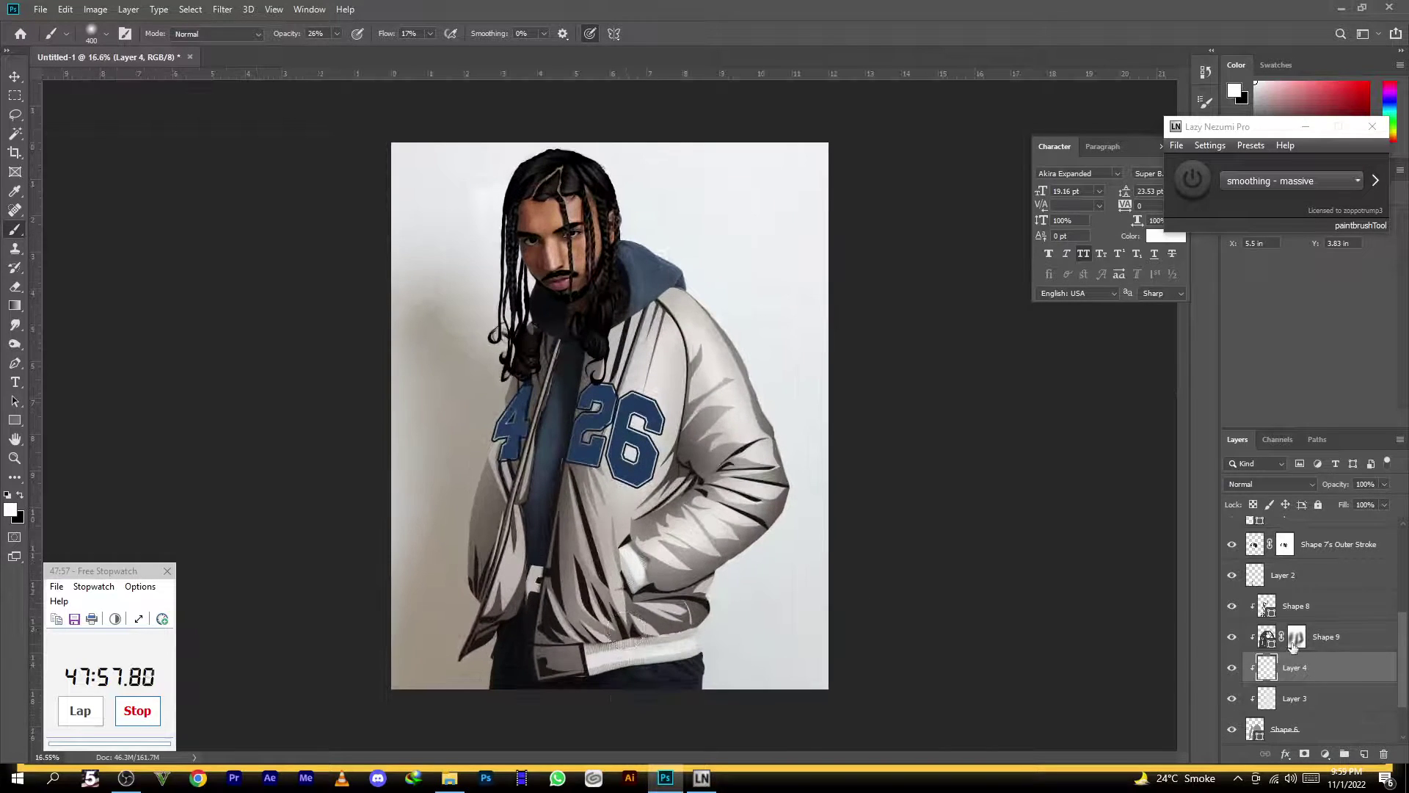
{"action": "left_click", "coordinate": [1297, 636]}
{"action": "key", "text": "e"}
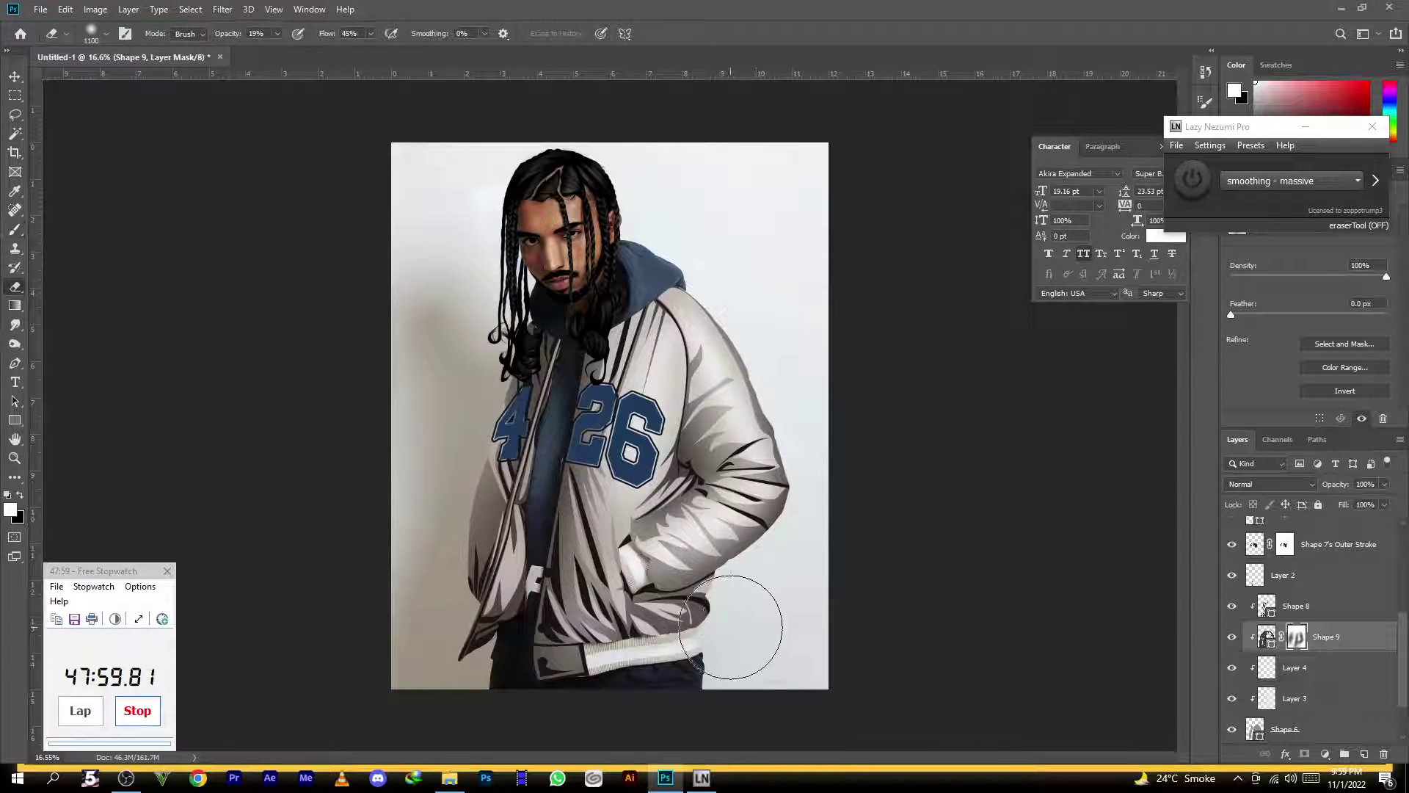
{"action": "scroll", "coordinate": [668, 650], "scroll_direction": "up", "scroll_amount": 1}
{"action": "mouse_move", "coordinate": [668, 650]}
{"action": "left_mouse_down"}
{"action": "mouse_move", "coordinate": [658, 667]}
{"action": "mouse_move", "coordinate": [678, 640]}
{"action": "left_mouse_up"}
{"action": "scroll", "coordinate": [602, 588], "scroll_direction": "down", "scroll_amount": 3}
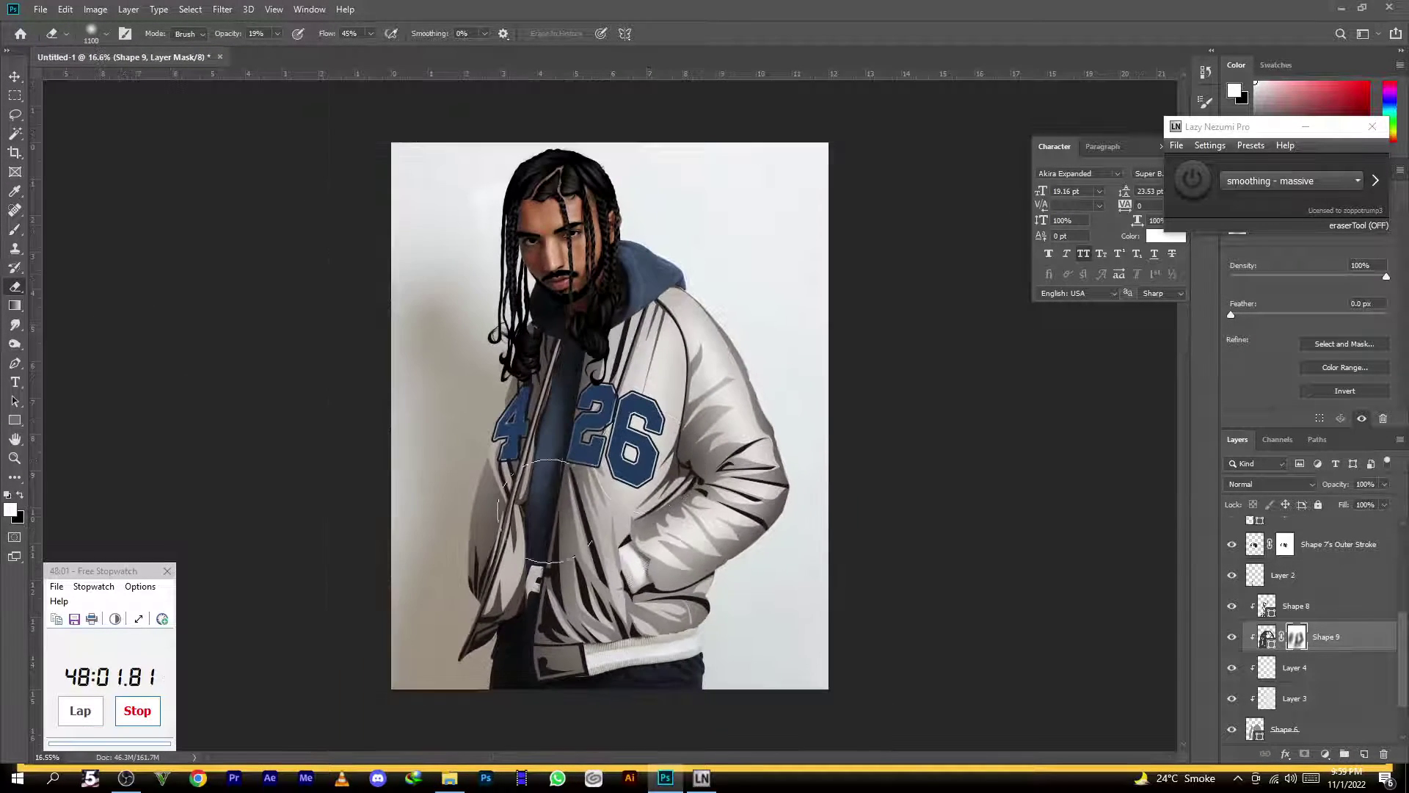
{"action": "mouse_move", "coordinate": [444, 605]}
{"action": "left_mouse_down"}
{"action": "mouse_move", "coordinate": [475, 589]}
{"action": "mouse_move", "coordinate": [488, 619]}
{"action": "left_mouse_up"}
{"action": "scroll", "coordinate": [602, 454], "scroll_direction": "down", "scroll_amount": 2}
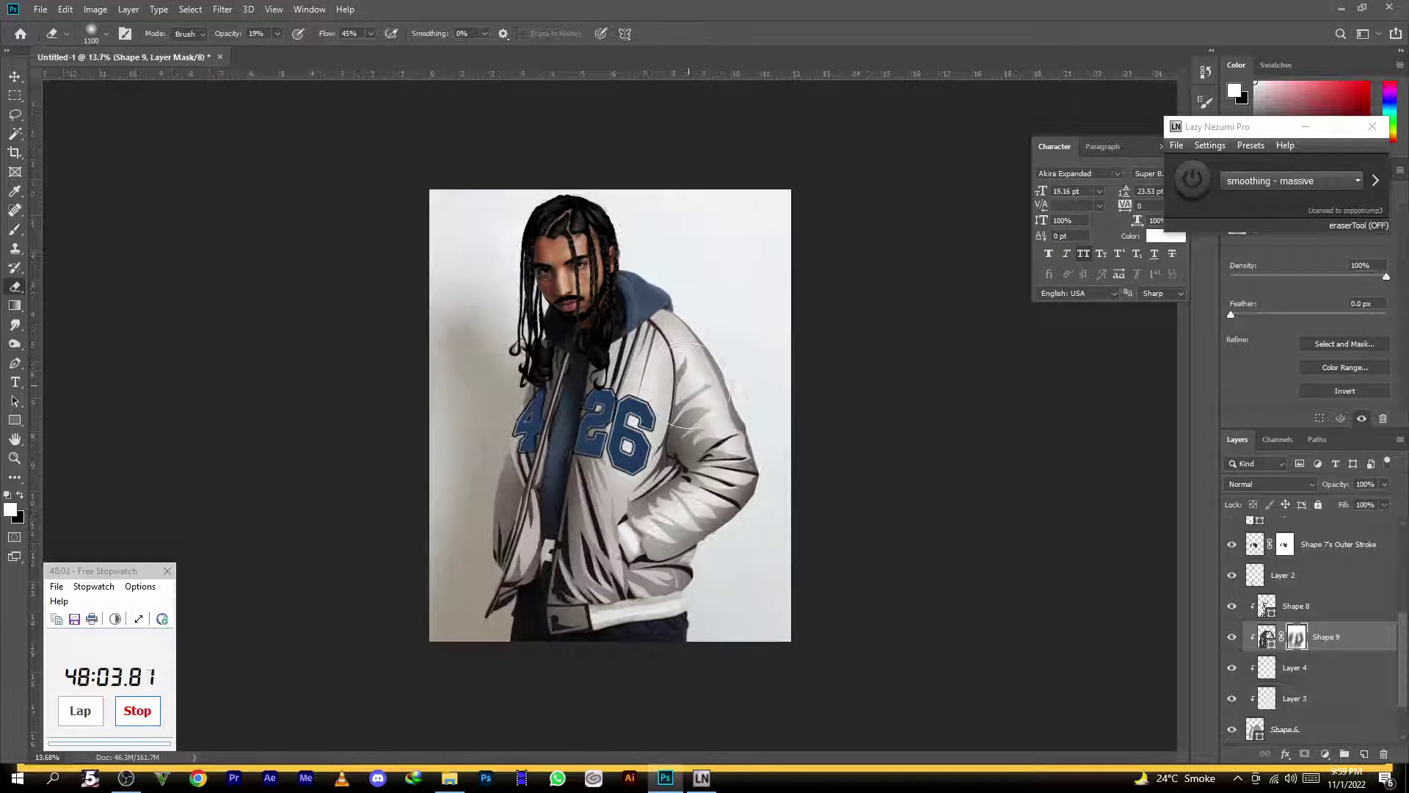
Add a layer mask to Shape 8 and softly erase its dark creases on the jacket front and above the hem
{"action": "scroll", "coordinate": [834, 372], "scroll_direction": "down", "scroll_amount": 2}
{"action": "scroll", "coordinate": [687, 535], "scroll_direction": "up", "scroll_amount": 1}
{"action": "scroll", "coordinate": [688, 536], "scroll_direction": "up", "scroll_amount": 1}
{"action": "left_click", "coordinate": [1311, 606]}
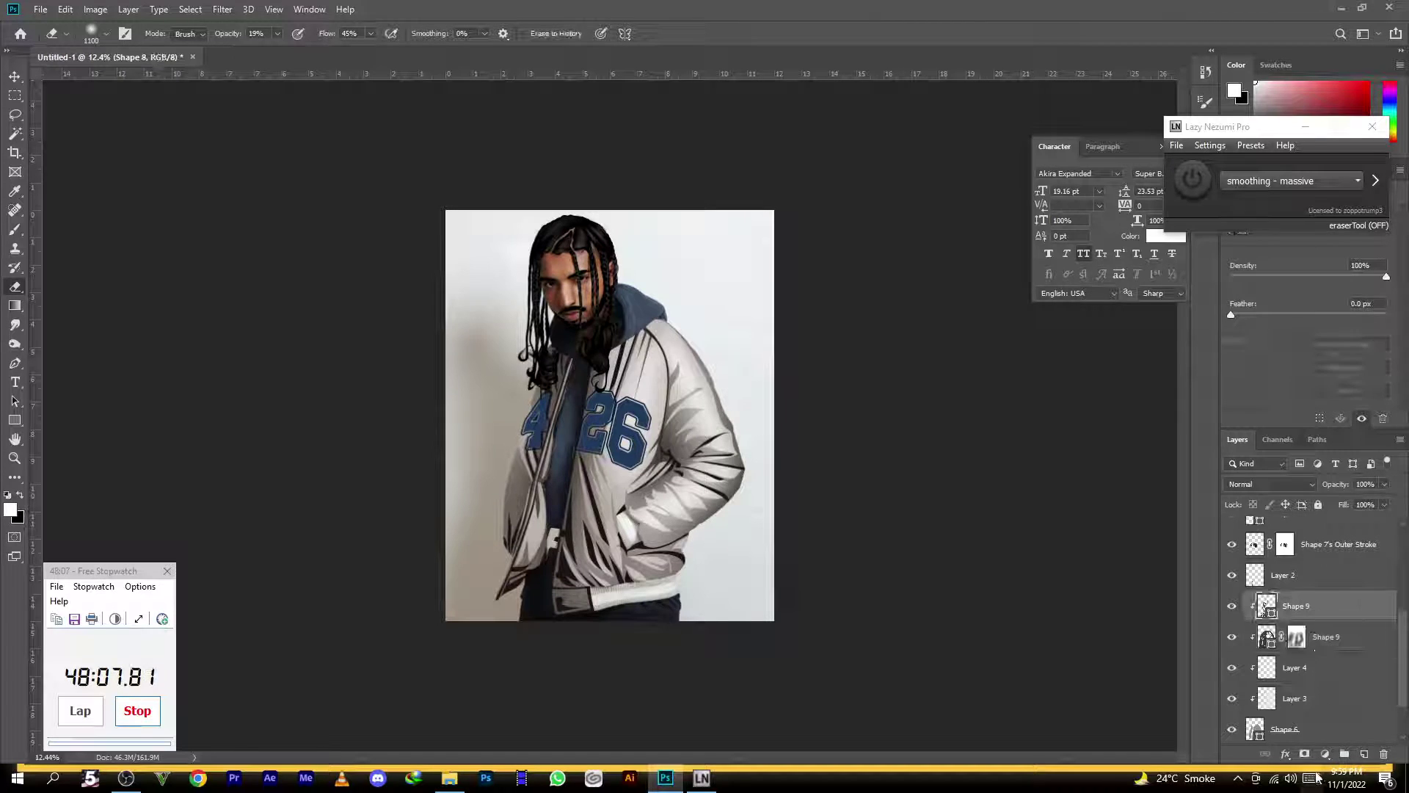
{"action": "scroll", "coordinate": [610, 418], "scroll_direction": "up", "scroll_amount": 1}
{"action": "mouse_move", "coordinate": [576, 503]}
{"action": "left_mouse_down"}
{"action": "mouse_move", "coordinate": [550, 477]}
{"action": "mouse_move", "coordinate": [558, 455]}
{"action": "left_mouse_up"}
{"action": "mouse_move", "coordinate": [616, 623]}
{"action": "left_mouse_down"}
{"action": "mouse_move", "coordinate": [584, 602]}
{"action": "mouse_move", "coordinate": [598, 639]}
{"action": "mouse_move", "coordinate": [691, 622]}
{"action": "left_mouse_up"}
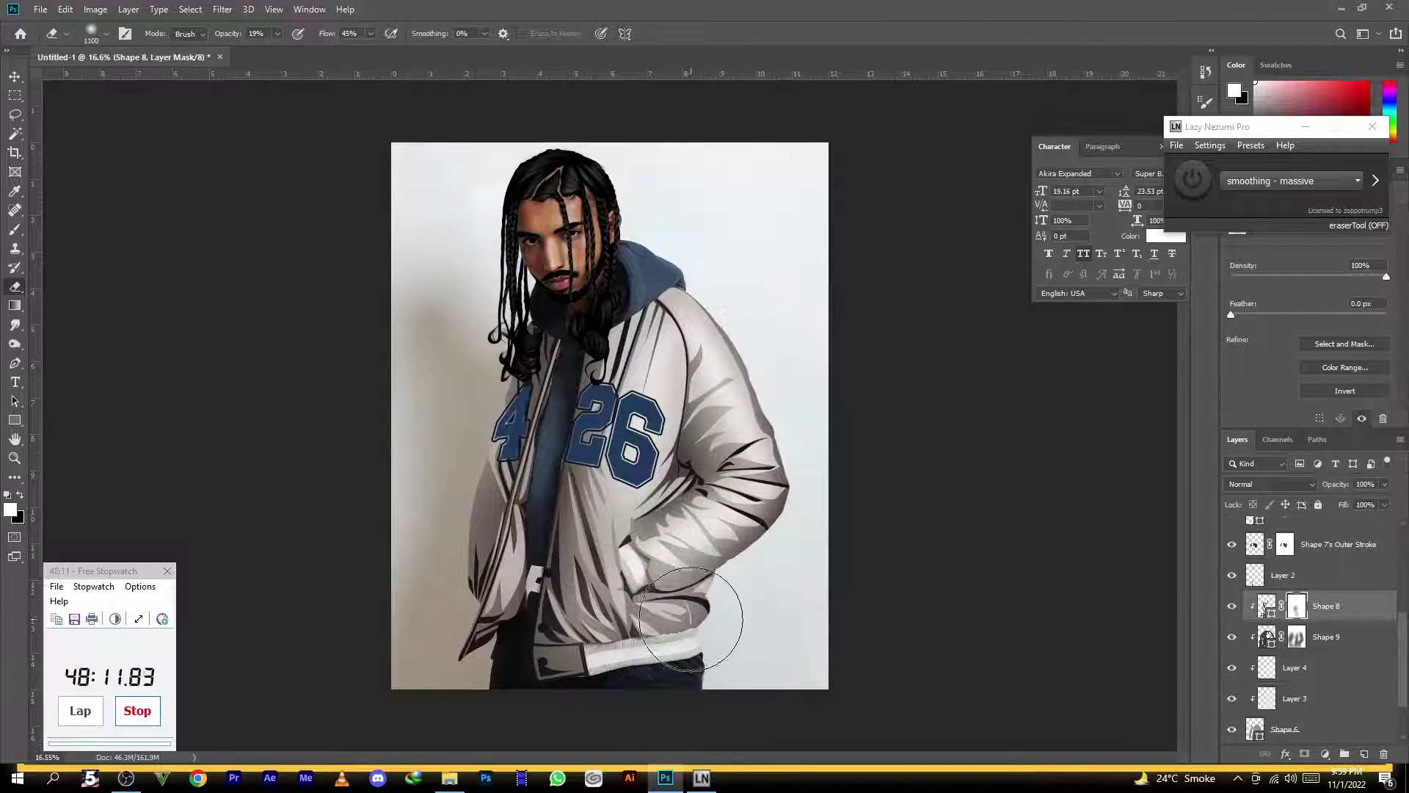
Fade Shape 8's dark creases on the sleeve and from the chest down to the pocket by erasing on its mask
{"action": "mouse_move", "coordinate": [746, 488]}
{"action": "left_mouse_down"}
{"action": "mouse_move", "coordinate": [763, 512]}
{"action": "mouse_move", "coordinate": [752, 449]}
{"action": "left_mouse_up"}
{"action": "mouse_move", "coordinate": [664, 447]}
{"action": "left_mouse_down"}
{"action": "mouse_move", "coordinate": [661, 381]}
{"action": "mouse_move", "coordinate": [609, 367]}
{"action": "mouse_move", "coordinate": [617, 396]}
{"action": "mouse_move", "coordinate": [506, 481]}
{"action": "mouse_move", "coordinate": [523, 514]}
{"action": "mouse_move", "coordinate": [451, 587]}
{"action": "mouse_move", "coordinate": [477, 616]}
{"action": "mouse_move", "coordinate": [567, 610]}
{"action": "mouse_move", "coordinate": [590, 572]}
{"action": "left_mouse_up"}
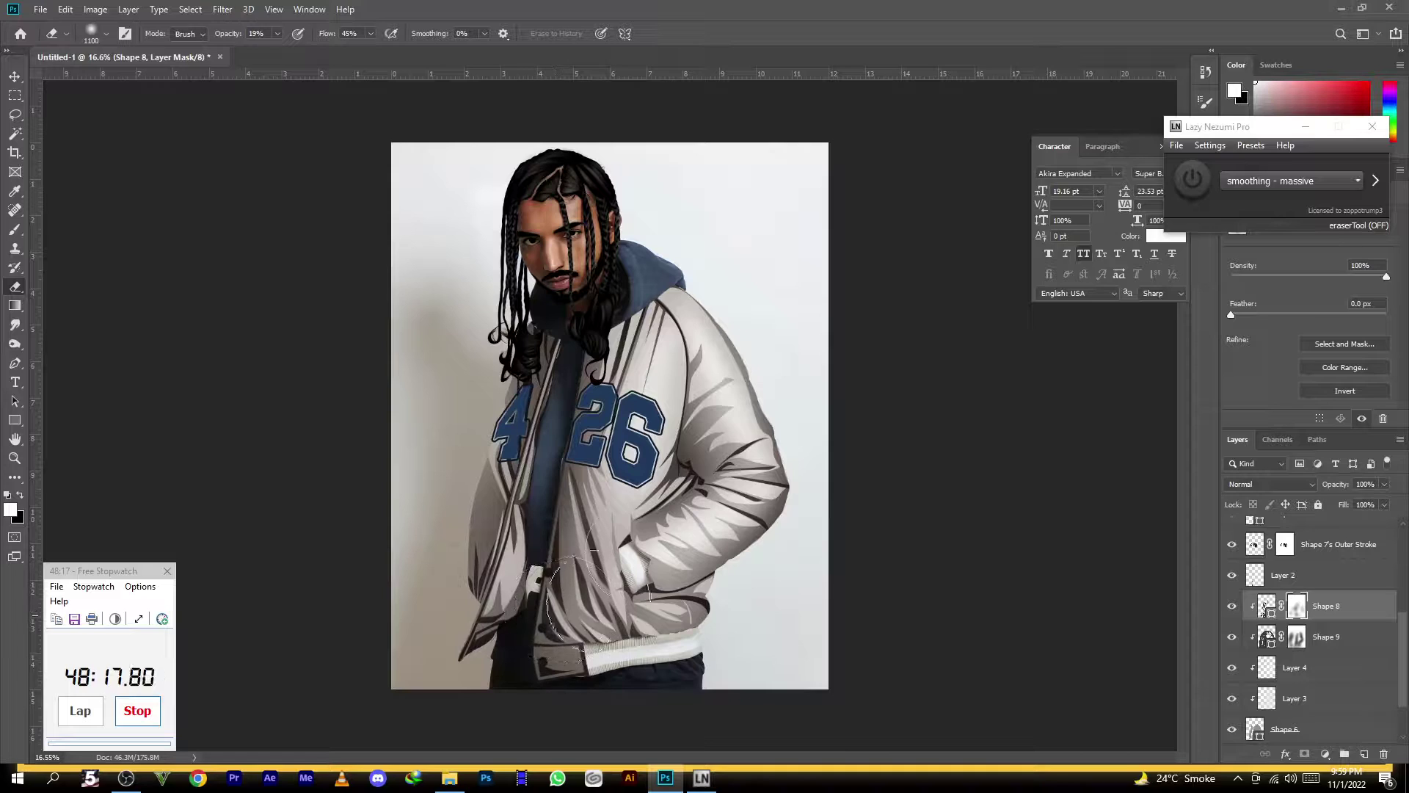
{"action": "scroll", "coordinate": [682, 528], "scroll_direction": "down", "scroll_amount": 3}
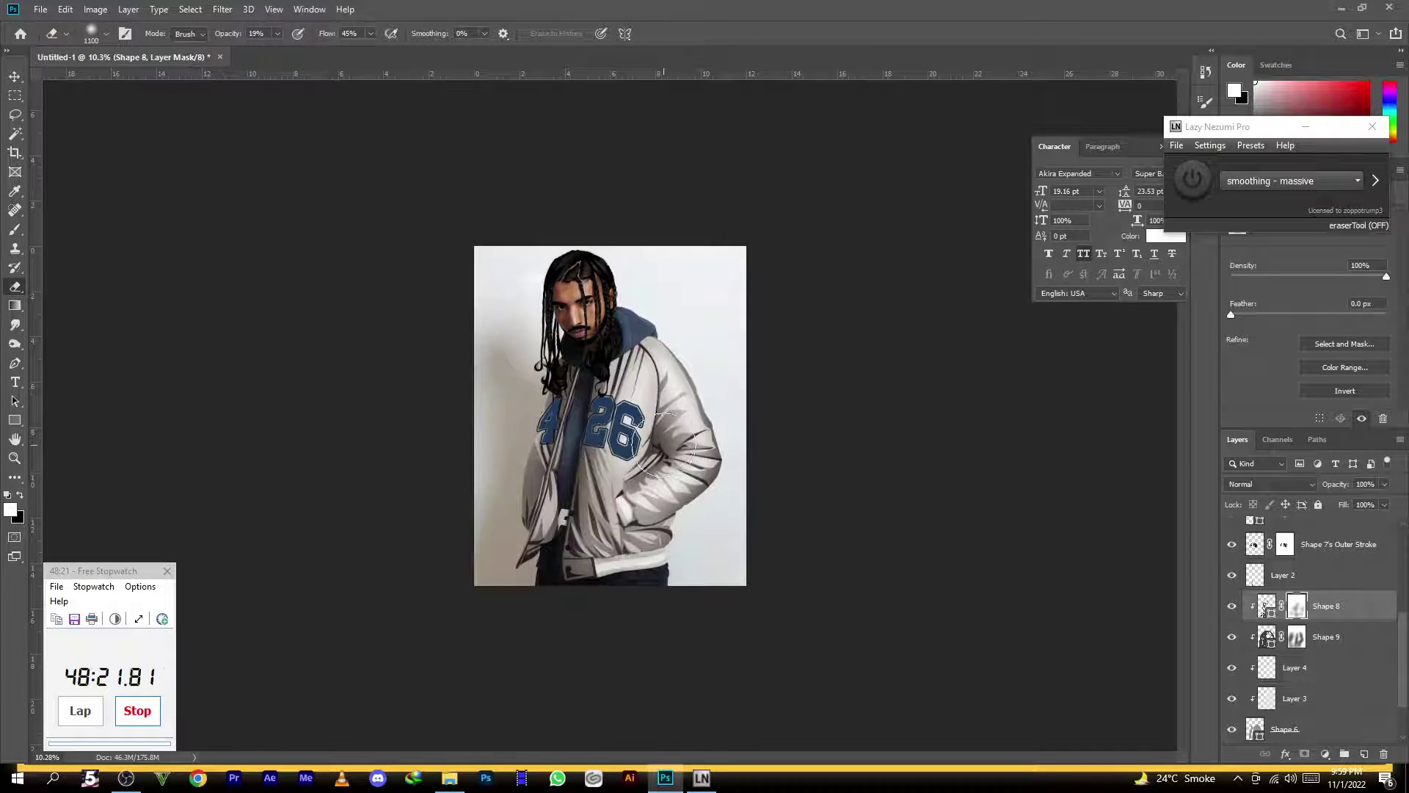
{"action": "scroll", "coordinate": [844, 411], "scroll_direction": "down", "scroll_amount": 1}
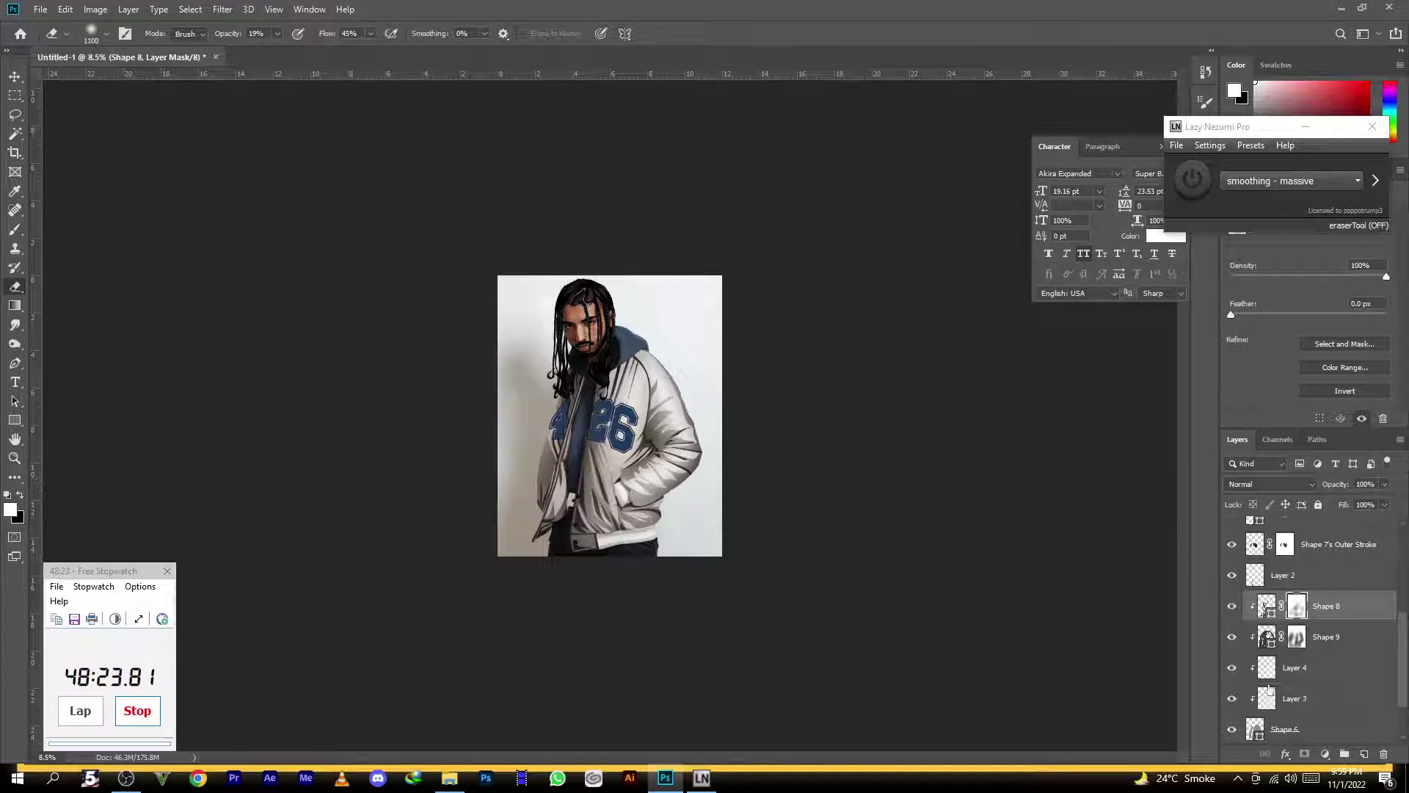
Group the jacket layers from Shape 8 down to Shape 6 and compare the portrait with the group hidden and shown
{"action": "scroll", "coordinate": [1328, 703], "scroll_direction": "down", "scroll_amount": 2}
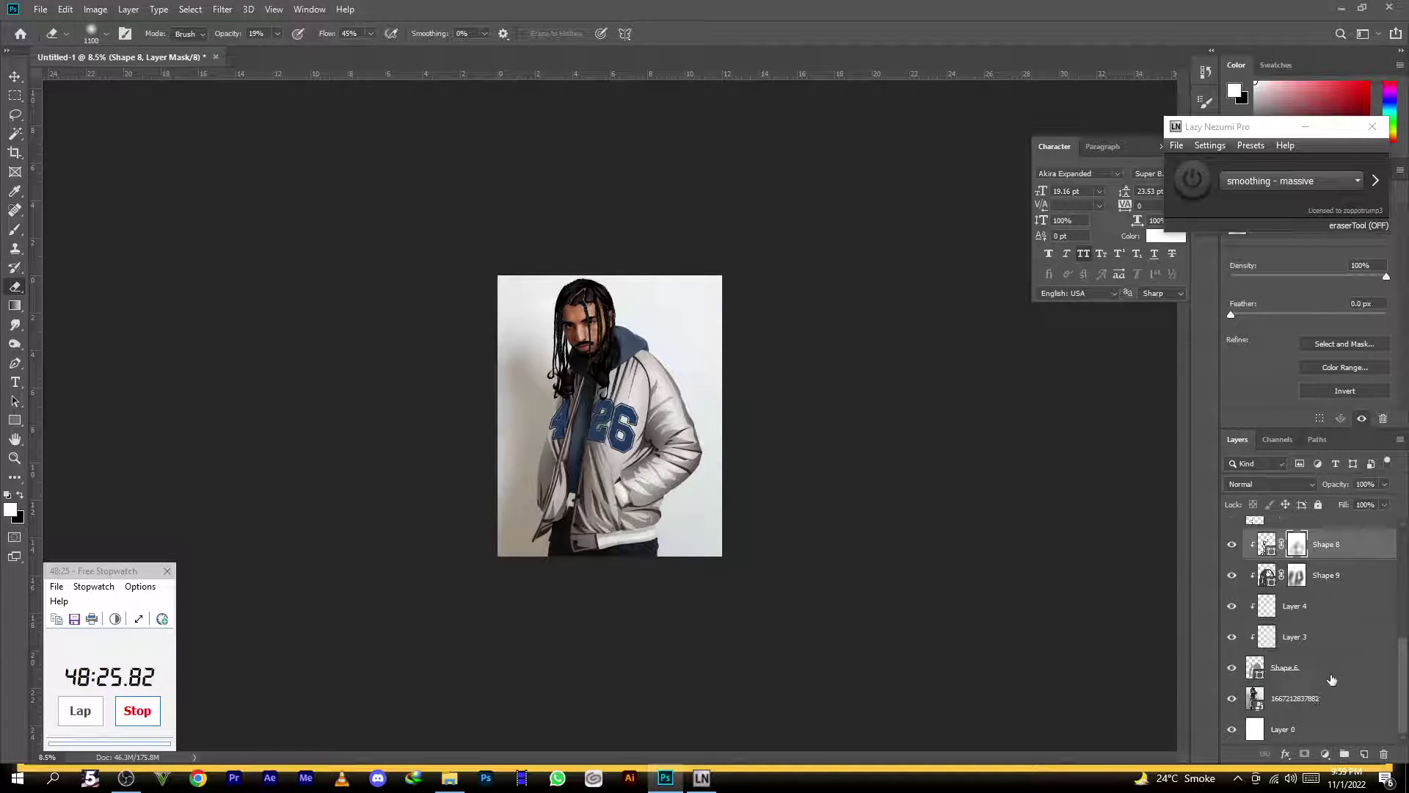
{"action": "left_click", "coordinate": [1332, 679], "text": "shift"}
{"action": "key", "text": "ctrl+g"}
{"action": "left_click", "coordinate": [1232, 673]}
{"action": "left_click", "coordinate": [1231, 673]}
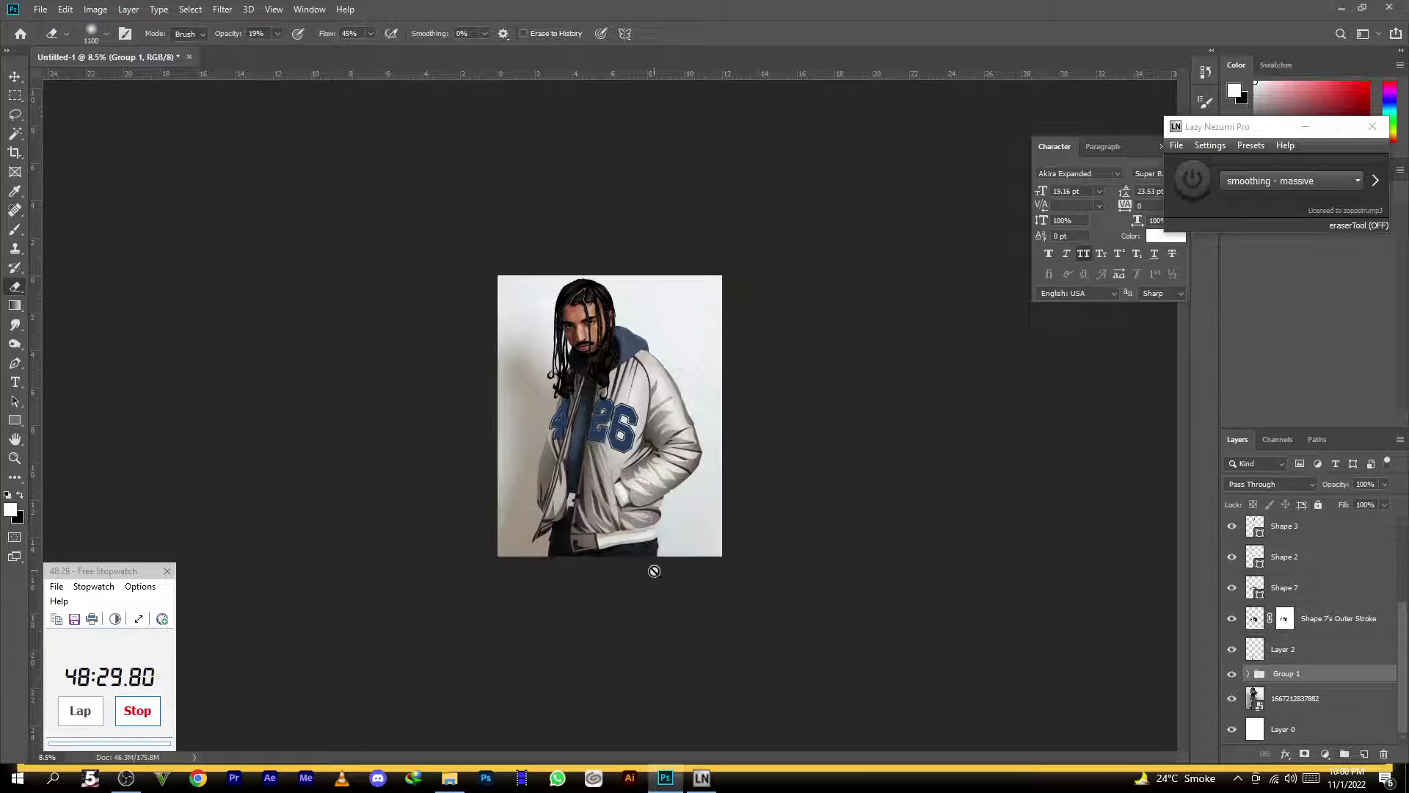
{"action": "scroll", "coordinate": [665, 571], "scroll_direction": "up", "scroll_amount": 5}
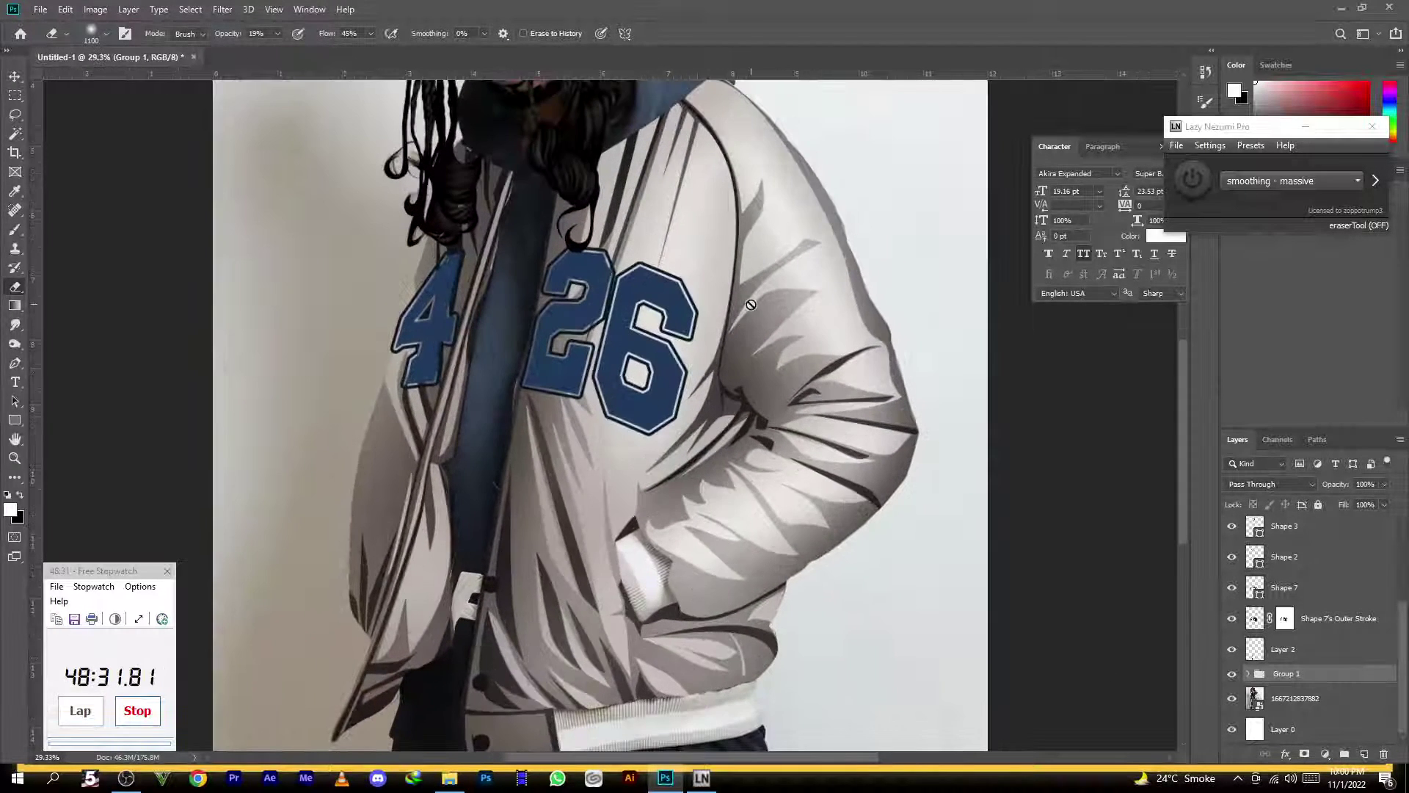
{"action": "scroll", "coordinate": [751, 304], "scroll_direction": "down", "scroll_amount": 2}
{"action": "scroll", "coordinate": [615, 568], "scroll_direction": "down", "scroll_amount": 2}
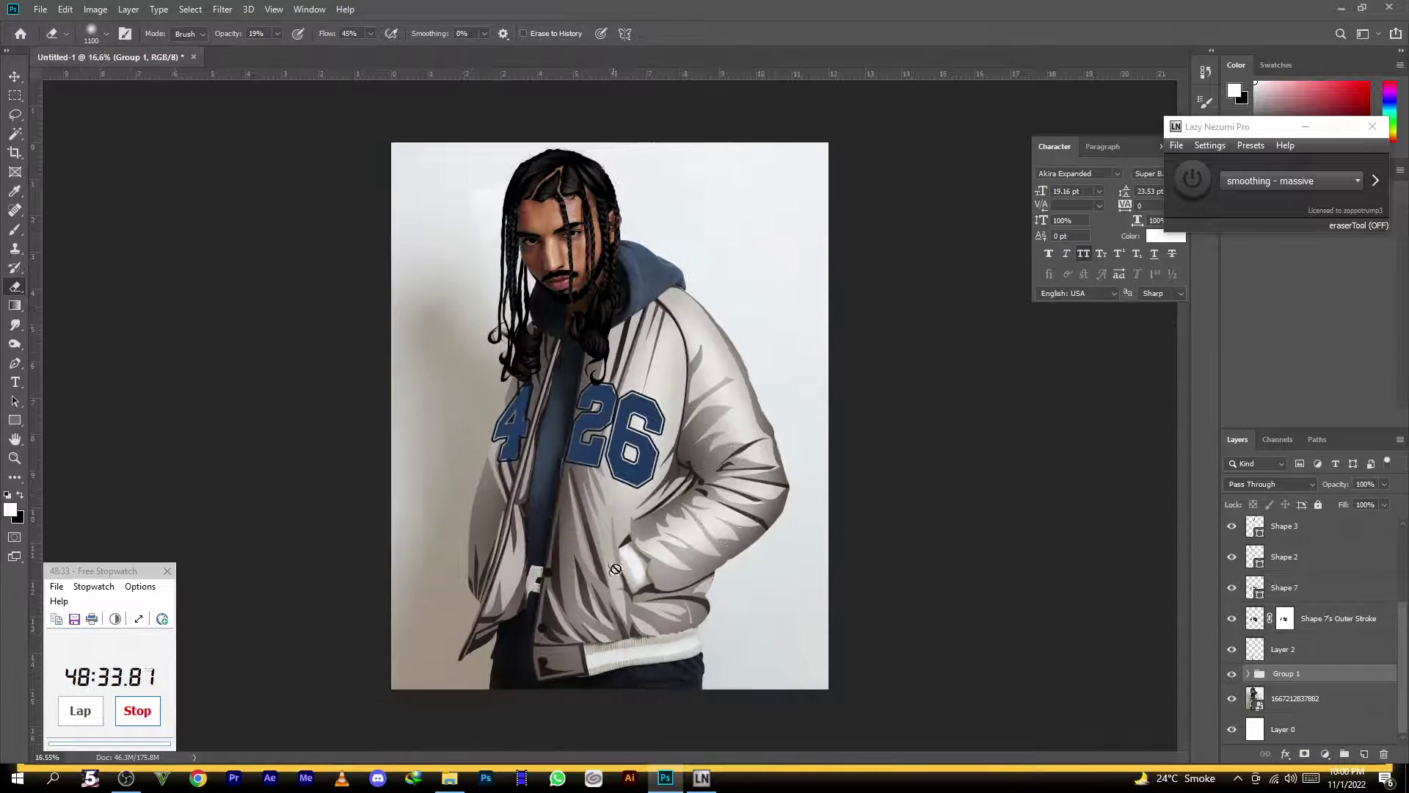
Add a layer directly above the photo layer and outline the white ribbed sleeve cuff with a closed Pen path
{"action": "left_click", "coordinate": [1332, 700]}
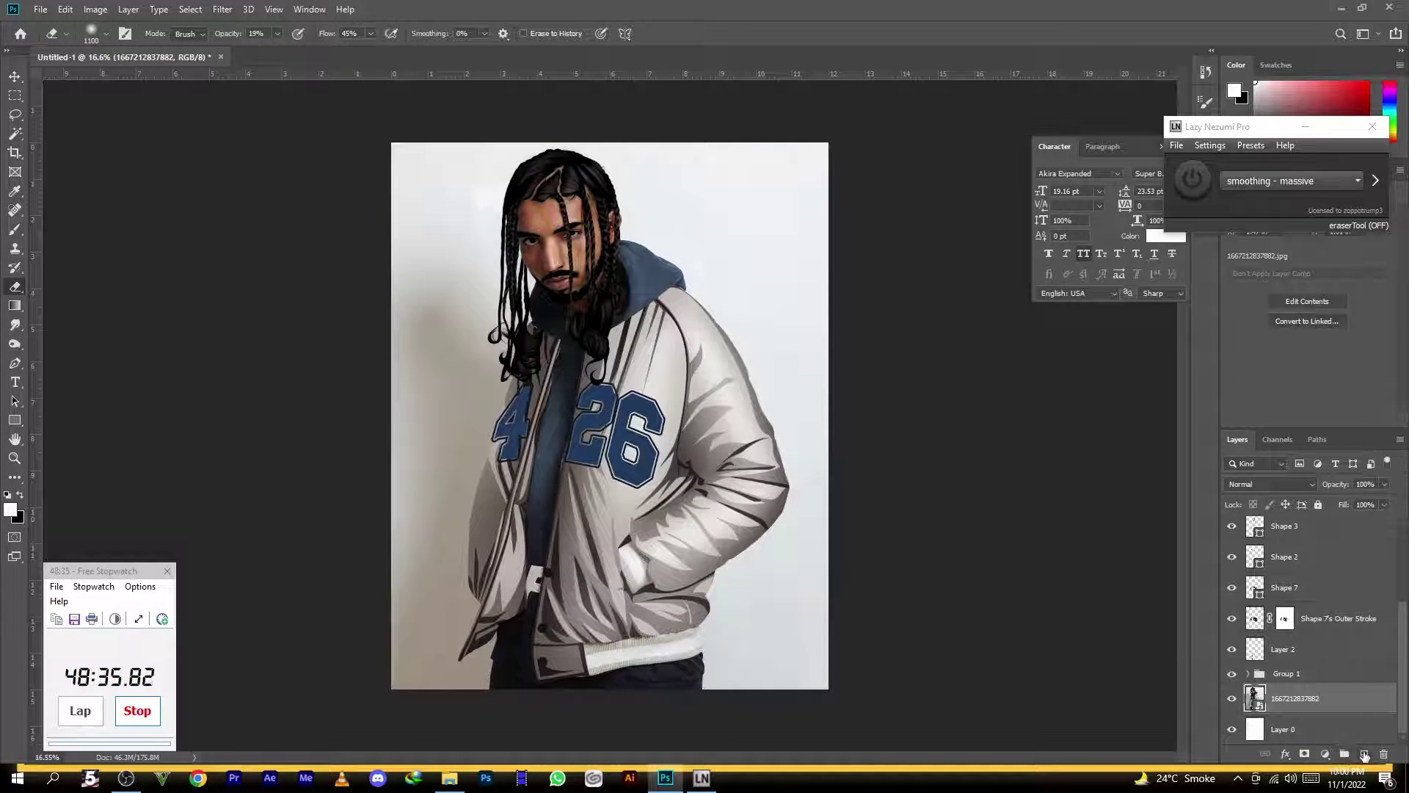
{"action": "left_click", "coordinate": [1364, 755]}
{"action": "left_click", "coordinate": [14, 374]}
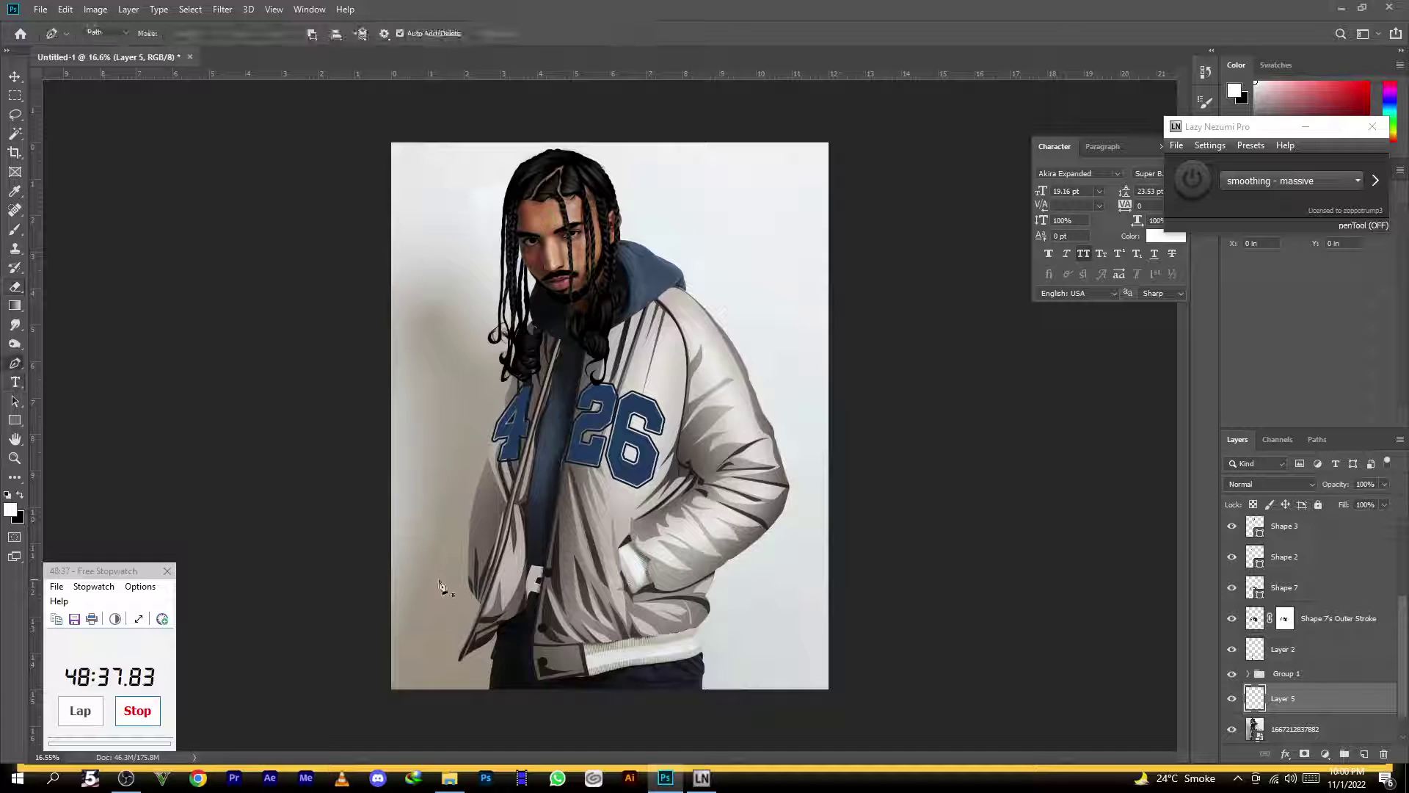
{"action": "scroll", "coordinate": [587, 599], "scroll_direction": "up", "scroll_amount": 1}
{"action": "scroll", "coordinate": [726, 682], "scroll_direction": "up", "scroll_amount": 2}
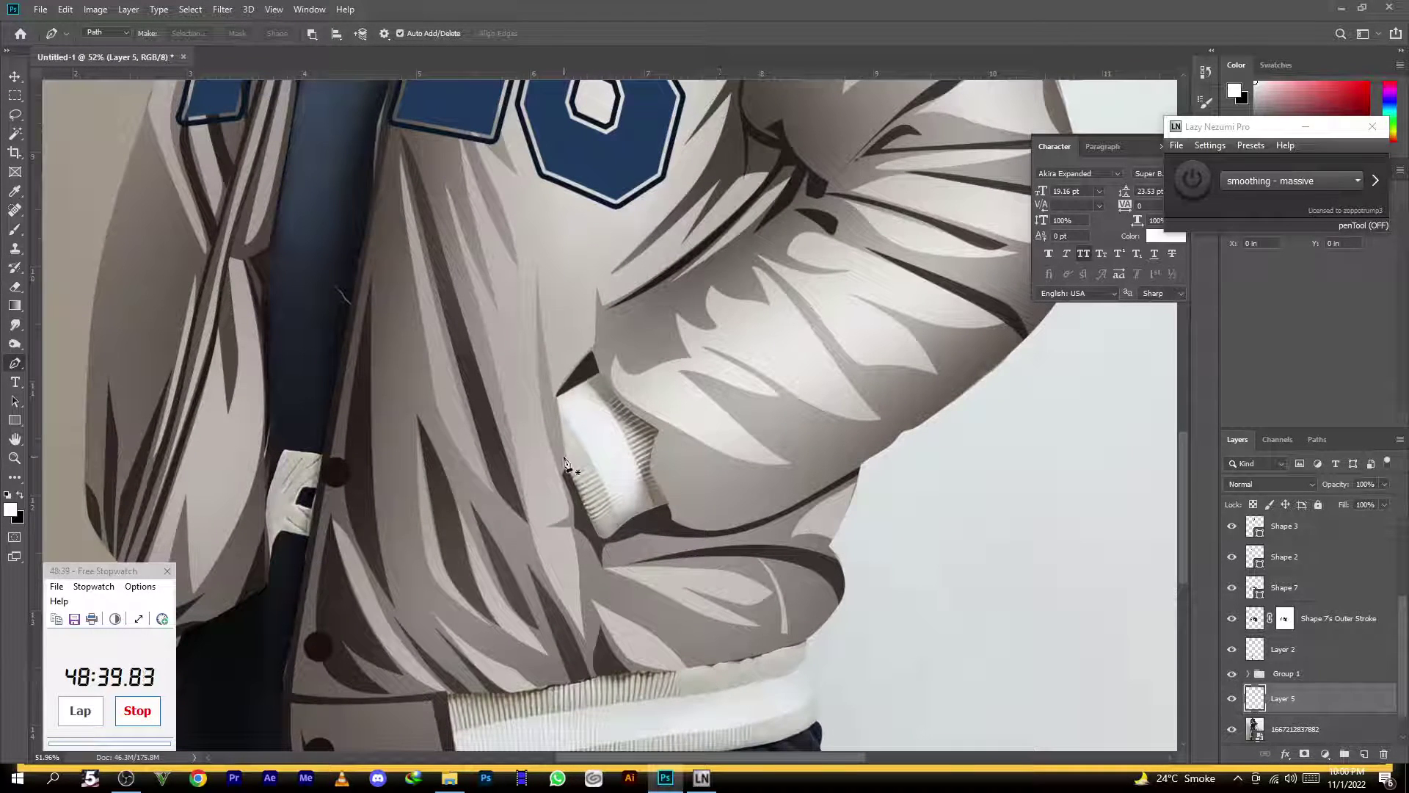
{"action": "left_click", "coordinate": [541, 398]}
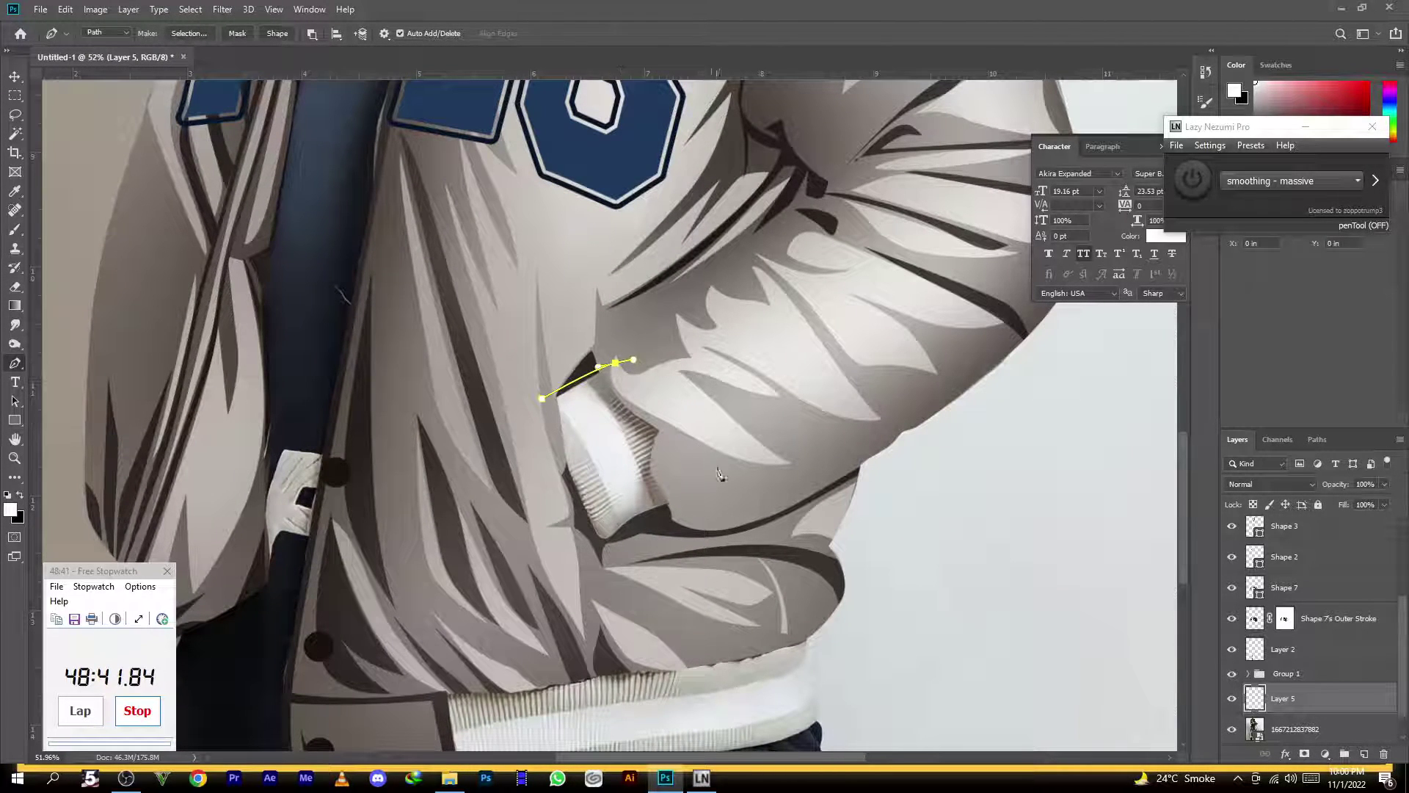
{"action": "left_click", "coordinate": [637, 528]}
{"action": "left_click_drag", "start_coordinate": [591, 550], "coordinate": [585, 561]}
{"action": "left_click", "coordinate": [565, 505]}
{"action": "left_click", "coordinate": [539, 458]}
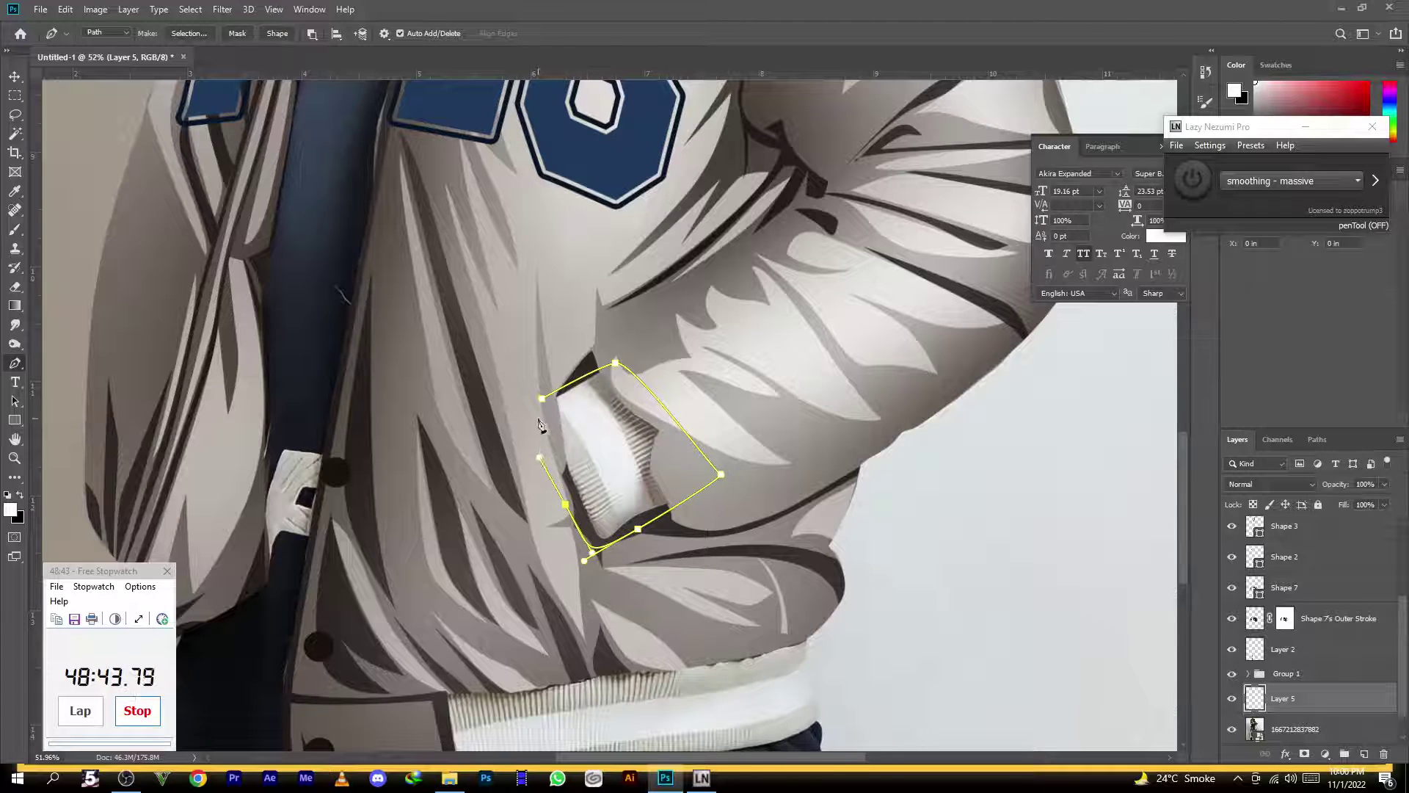
{"action": "left_click_drag", "start_coordinate": [541, 399], "coordinate": [557, 386]}
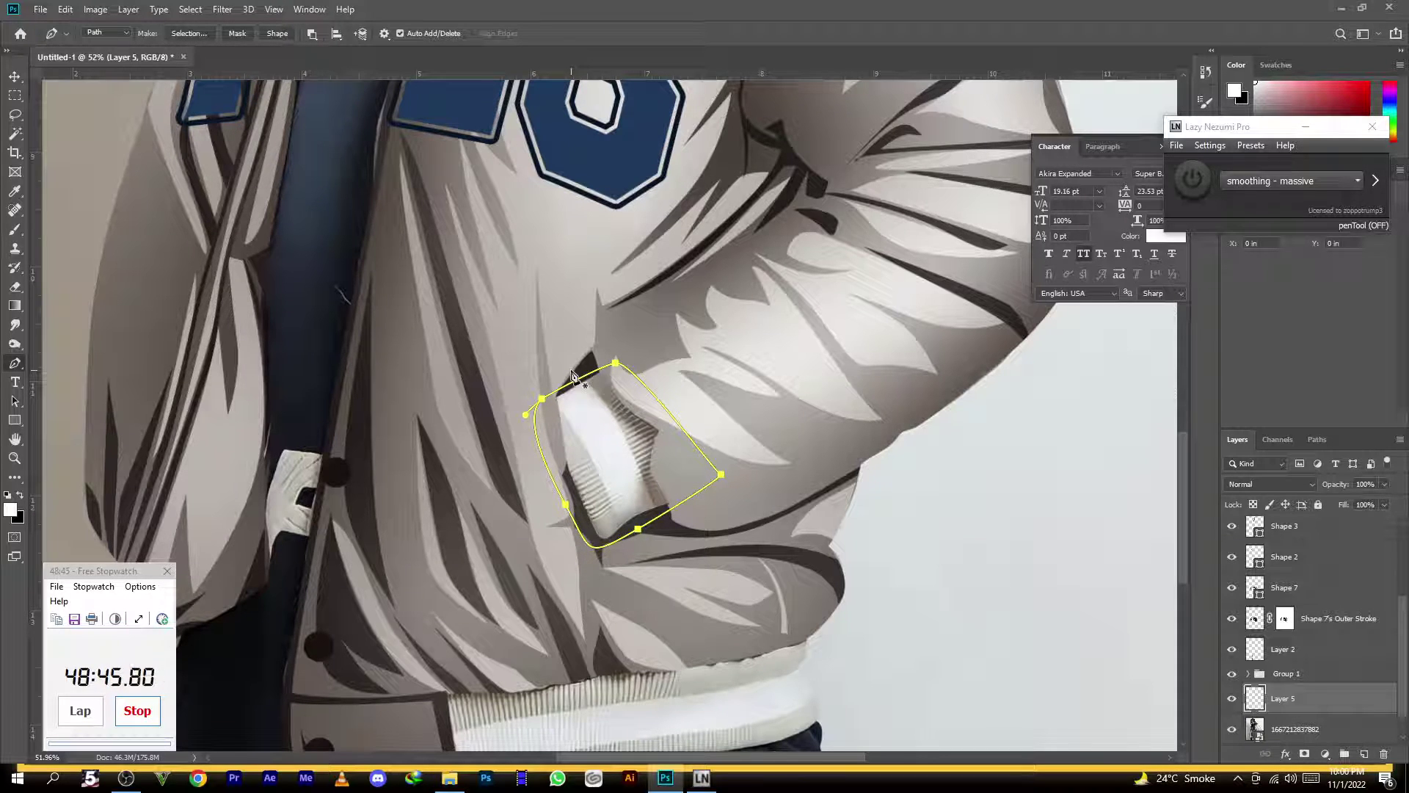
Outline the white ribbed hem band of the jacket with a closed Pen path that overlaps the fabric above it
{"action": "scroll", "coordinate": [575, 425], "scroll_direction": "down", "scroll_amount": 3}
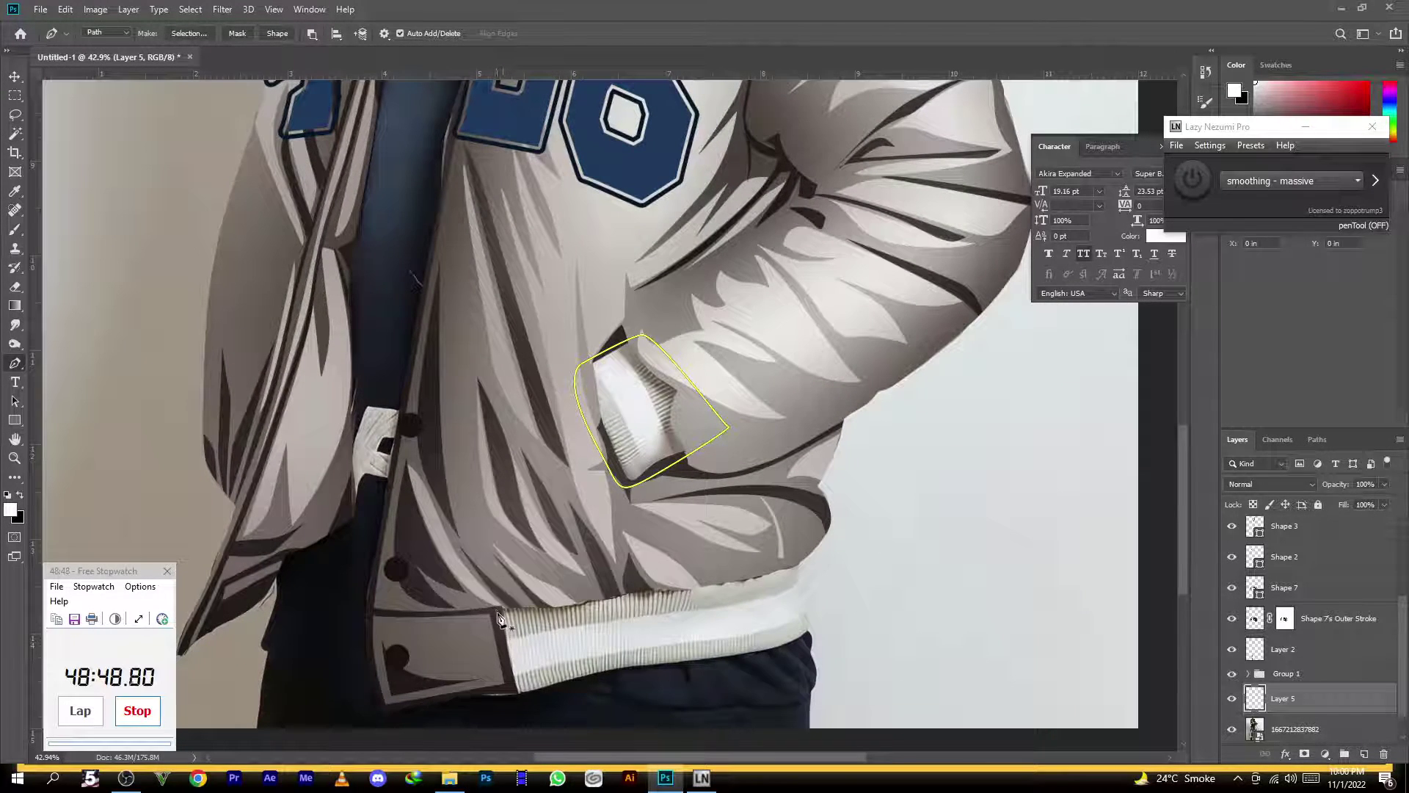
{"action": "left_click", "coordinate": [492, 608]}
{"action": "left_click_drag", "start_coordinate": [607, 672], "coordinate": [655, 664]}
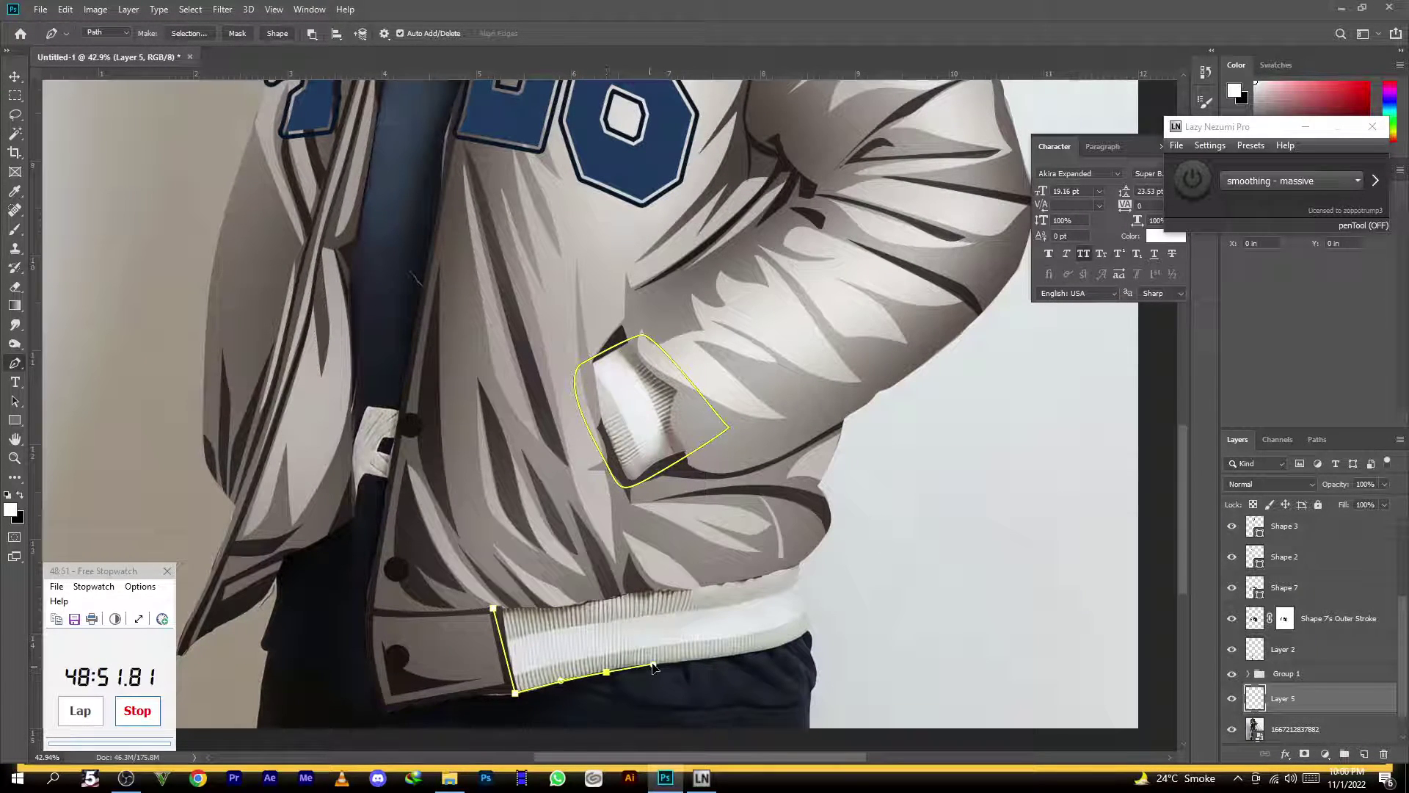
{"action": "left_click_drag", "start_coordinate": [778, 645], "coordinate": [808, 635]}
{"action": "left_click", "coordinate": [812, 632]}
{"action": "left_click", "coordinate": [493, 608]}
{"action": "key", "text": "ctrl+0"}
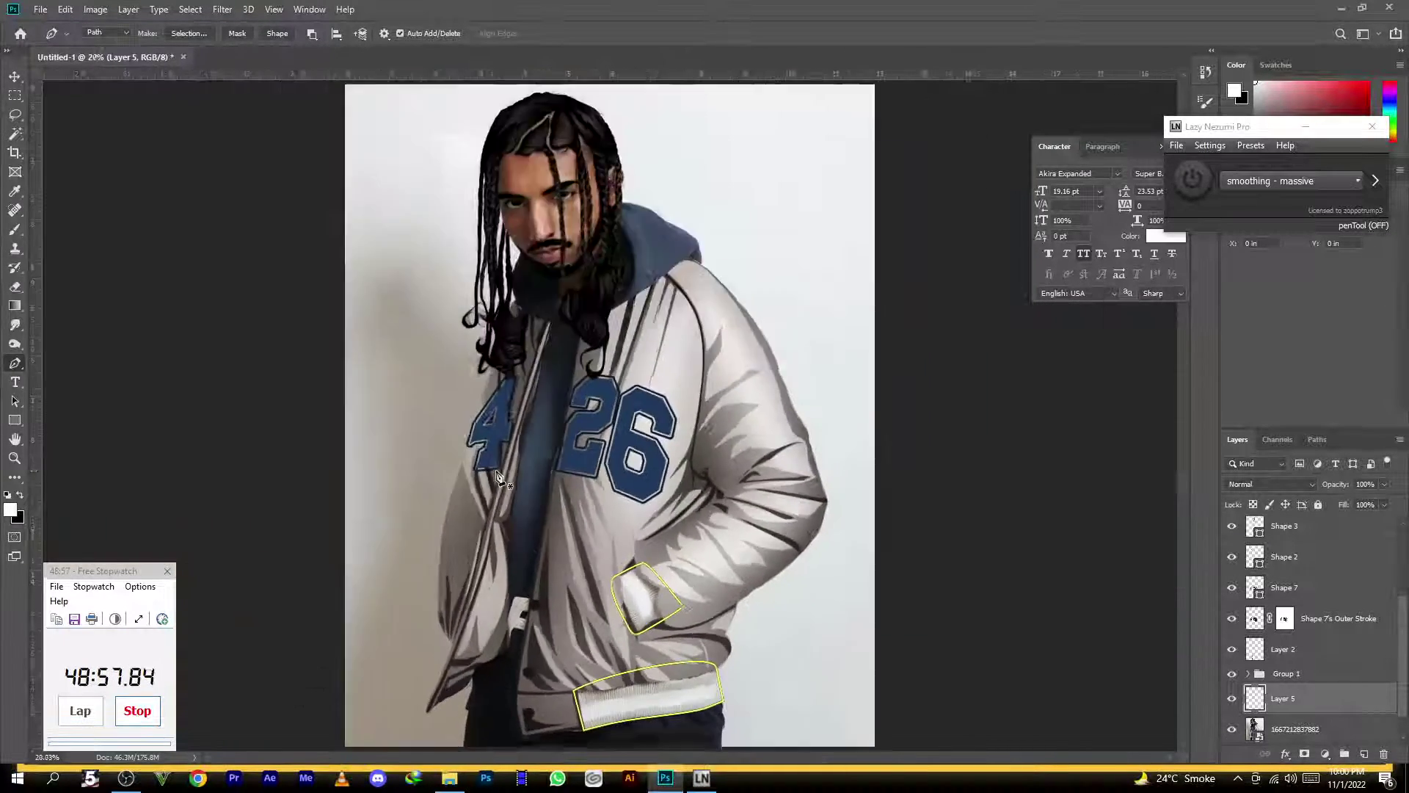
Combine the cuff and hem paths, convert them into one white shape layer, and compare it with the photo
{"action": "scroll", "coordinate": [496, 476], "scroll_direction": "down", "scroll_amount": 1}
{"action": "left_click_drag", "start_coordinate": [418, 413], "coordinate": [746, 666]}
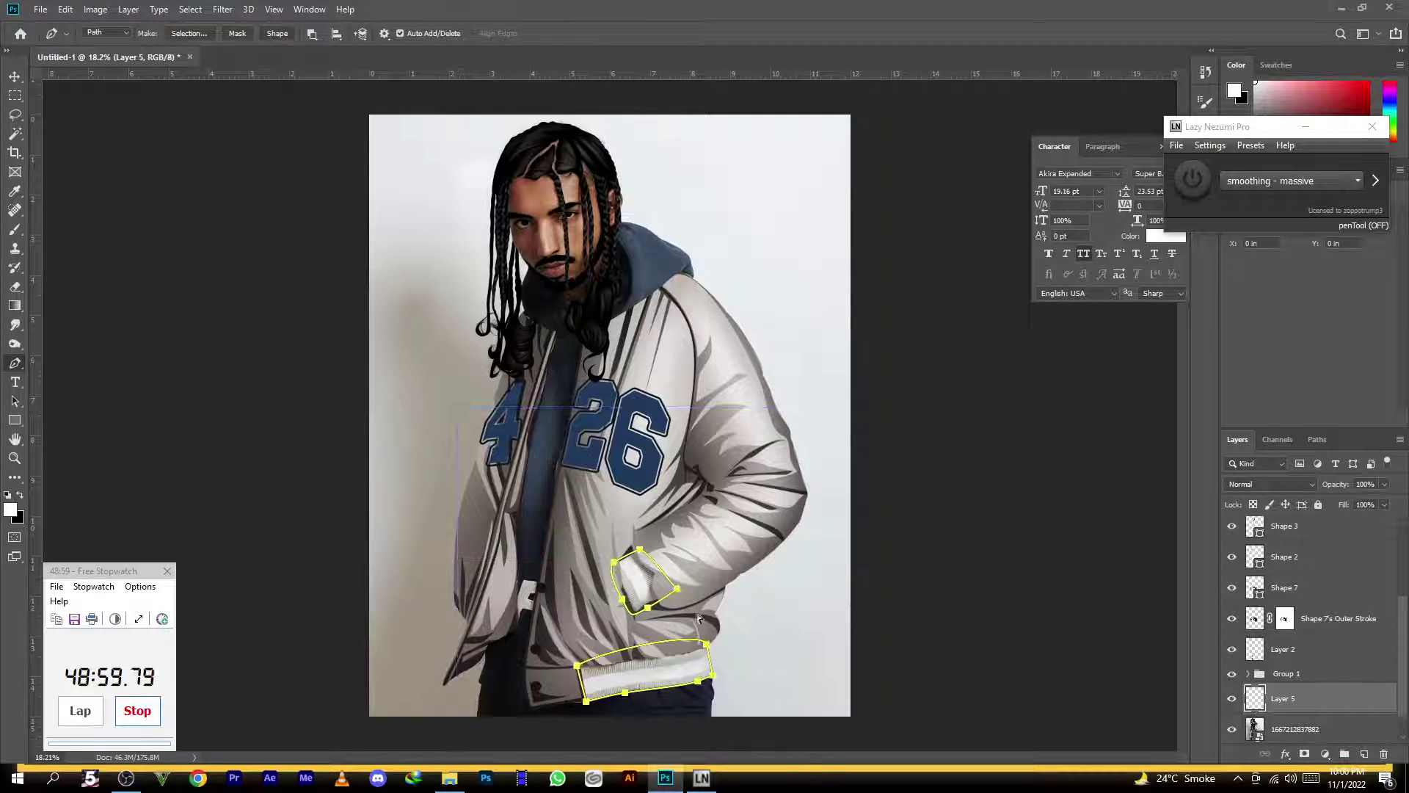
{"action": "left_click", "coordinate": [312, 33]}
{"action": "left_click", "coordinate": [353, 65]}
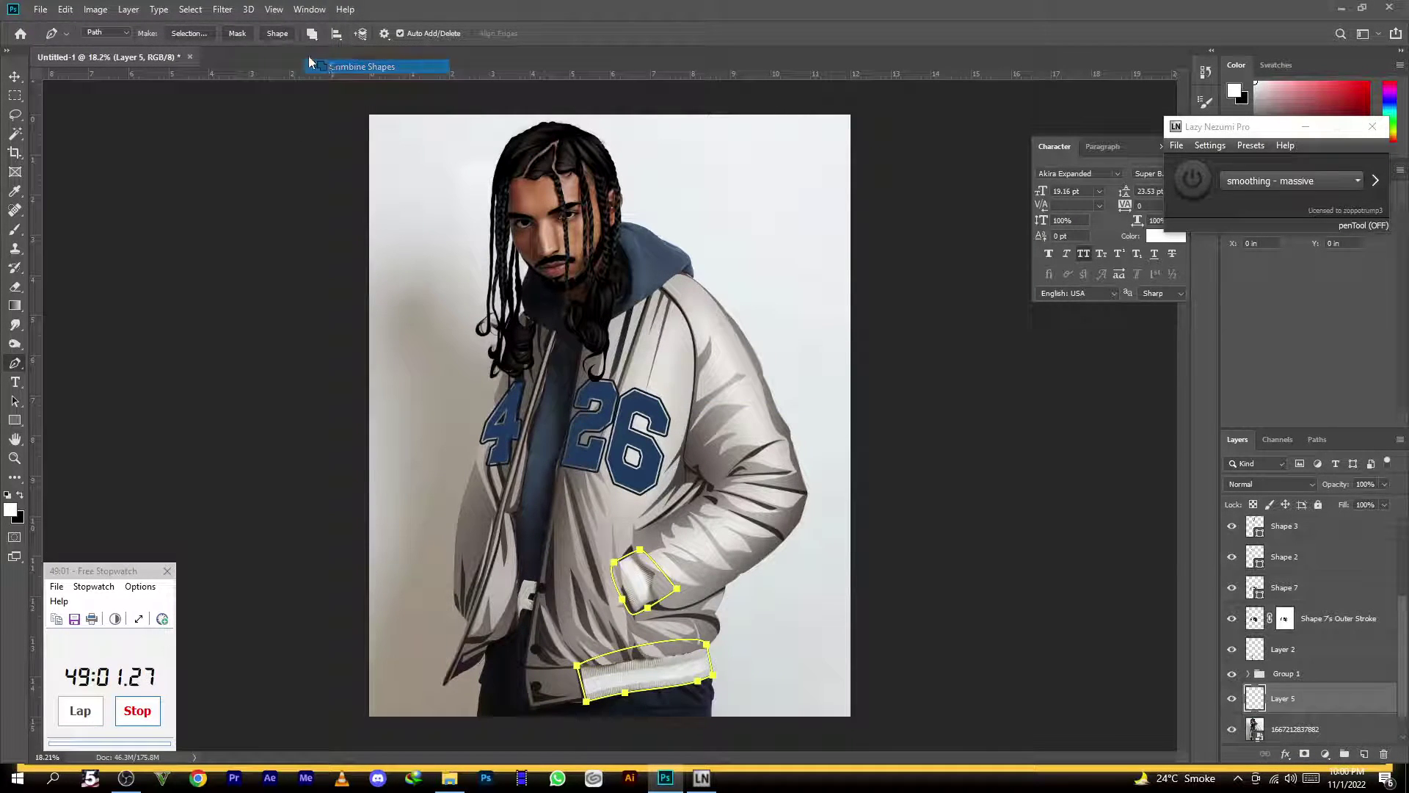
{"action": "left_click", "coordinate": [278, 33]}
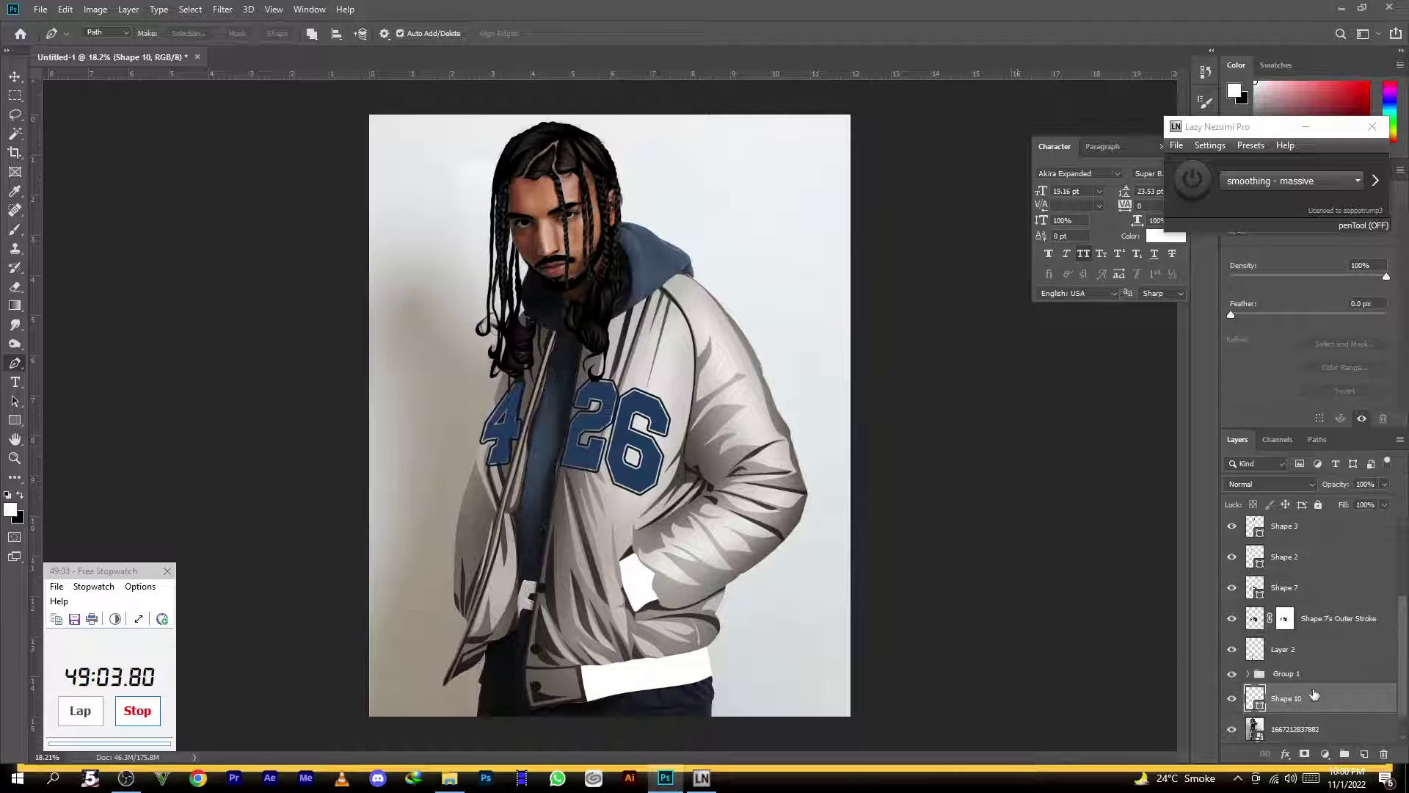
{"action": "left_click", "coordinate": [1233, 701]}
{"action": "left_click", "coordinate": [1233, 701]}
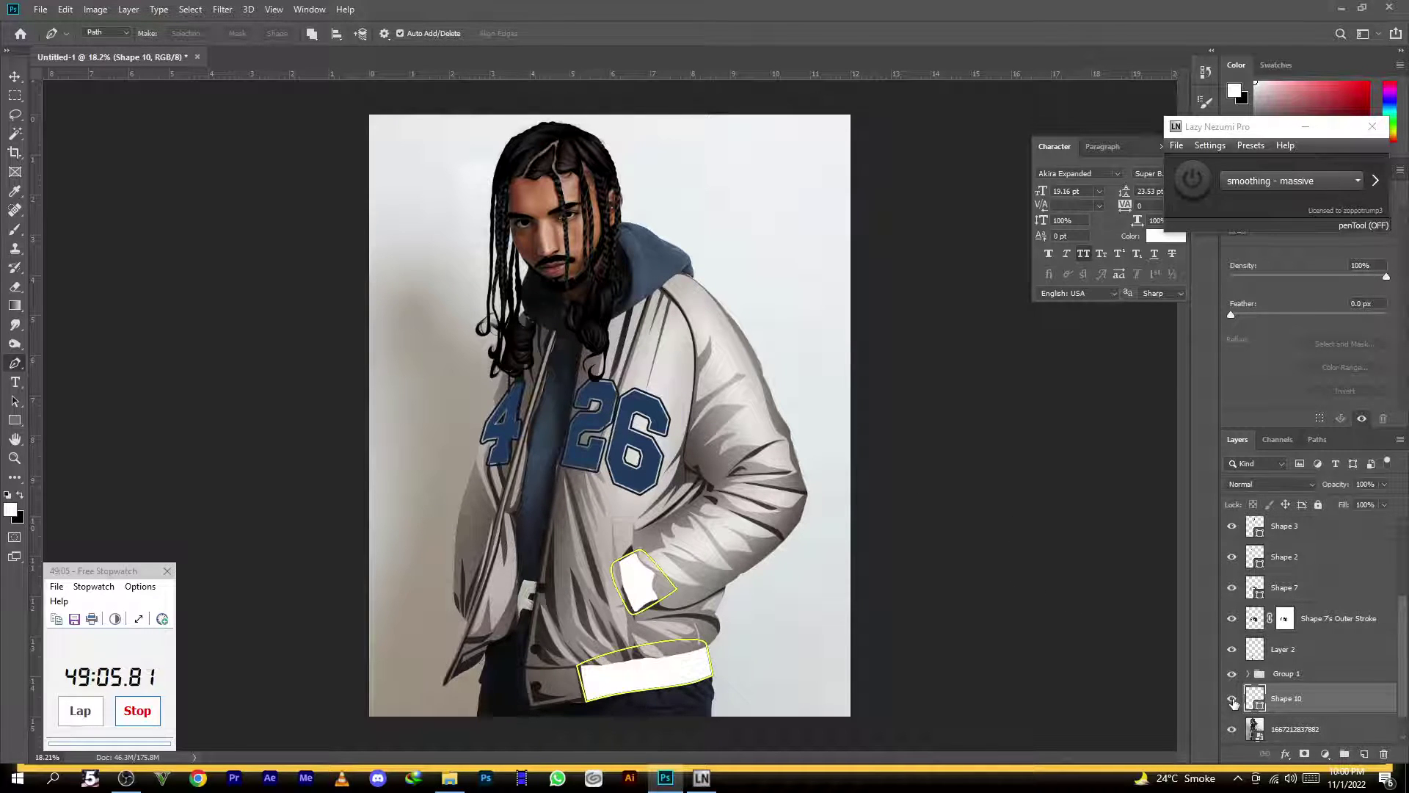
Hide the white cuff and hem shape, add a layer above it, and trace a path around the hem band's upper ribbed strip
{"action": "left_click", "coordinate": [1233, 701]}
{"action": "left_click", "coordinate": [1363, 754]}
{"action": "scroll", "coordinate": [569, 704], "scroll_direction": "up", "scroll_amount": 5}
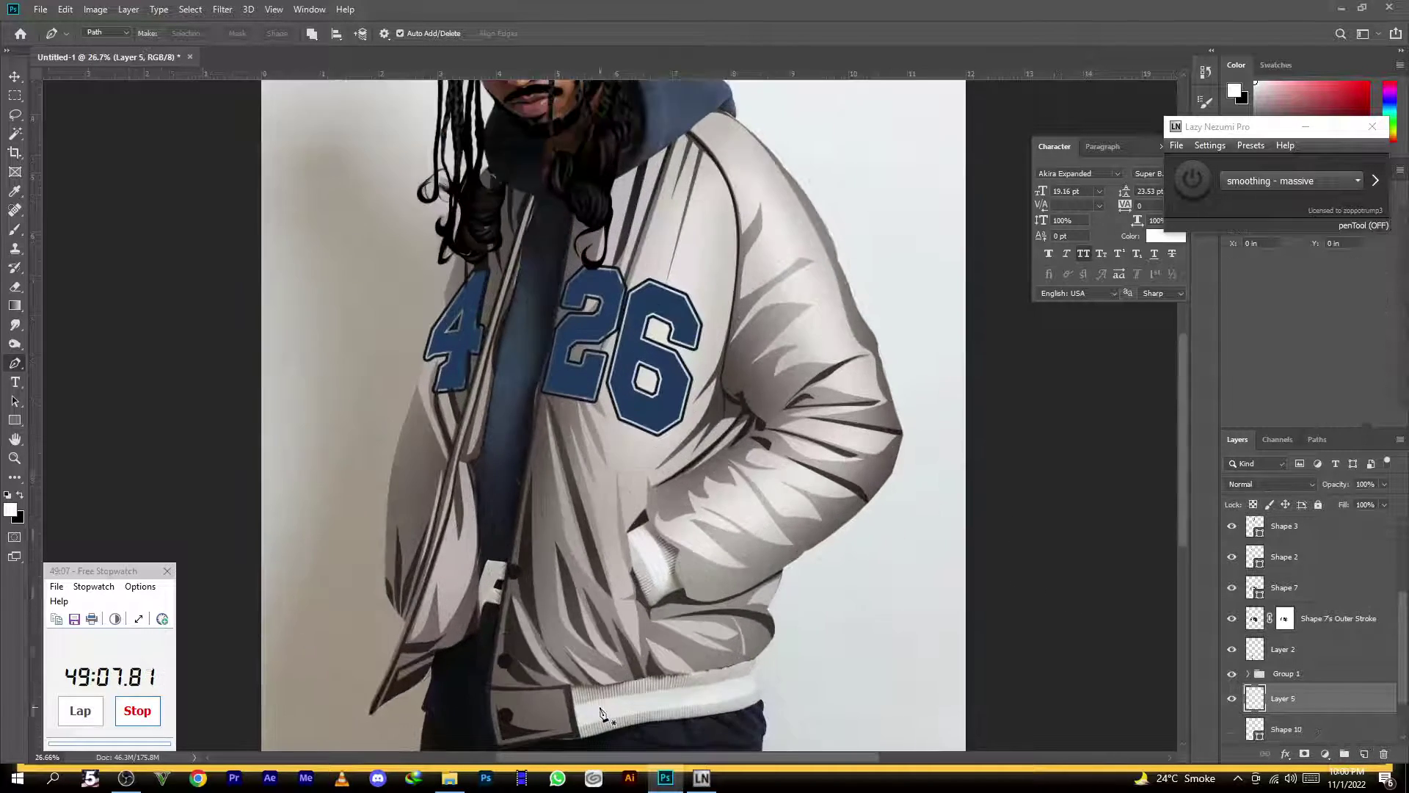
{"action": "left_click", "coordinate": [547, 698]}
{"action": "left_click", "coordinate": [687, 675]}
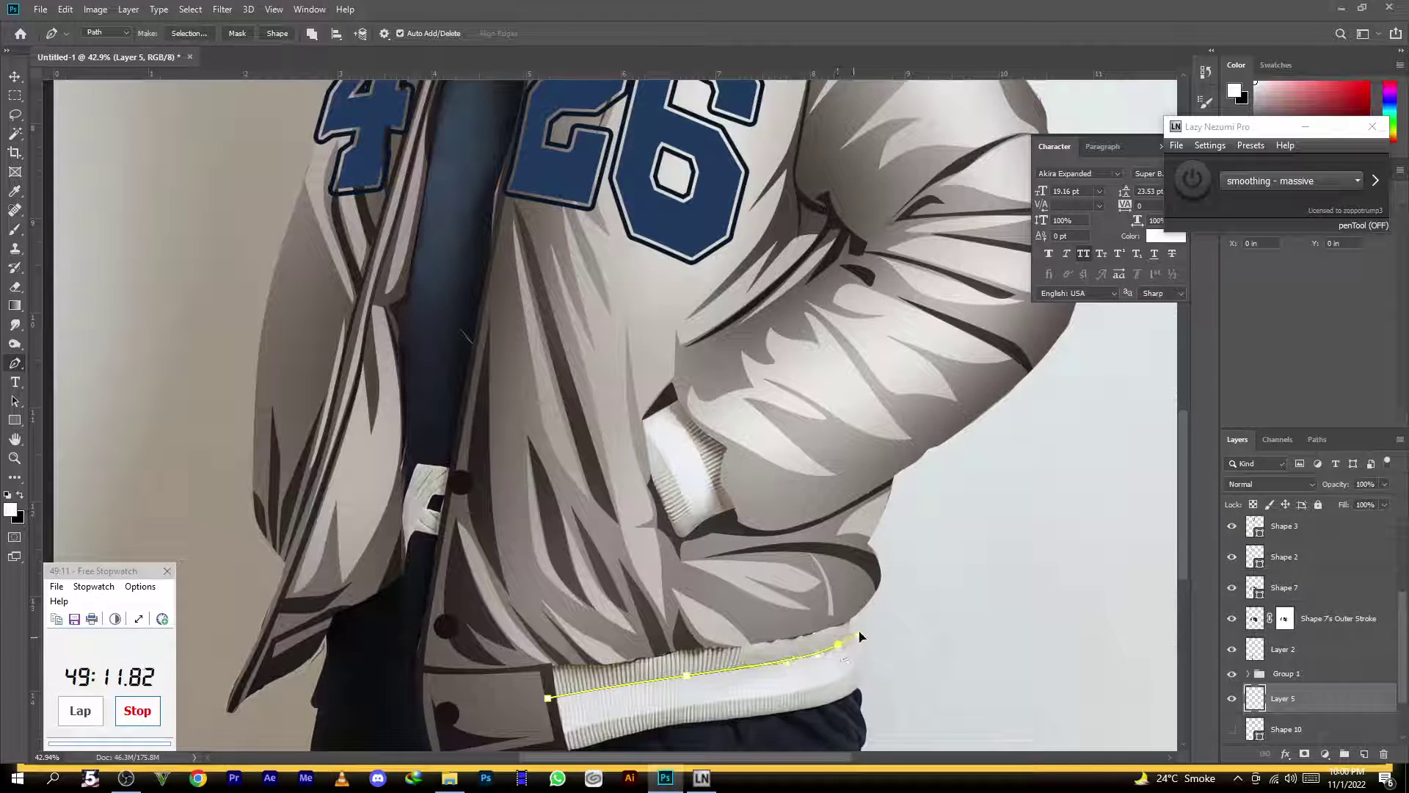
{"action": "left_click", "coordinate": [515, 653]}
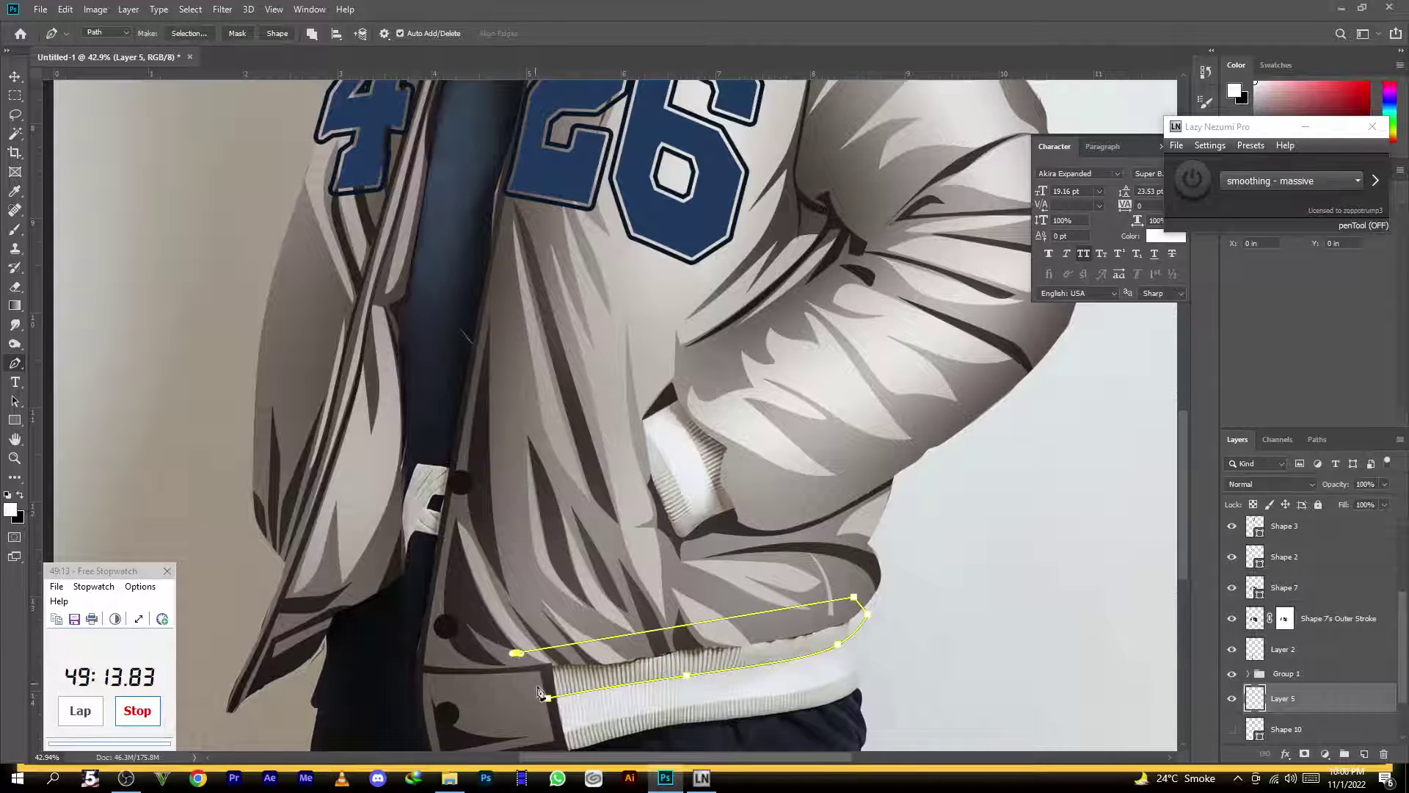
Trace a second closed path around the lower strip of the hem band, curving up at its outer end
{"action": "left_click_drag", "start_coordinate": [668, 711], "coordinate": [754, 697]}
{"action": "left_click_drag", "start_coordinate": [875, 653], "coordinate": [898, 616]}
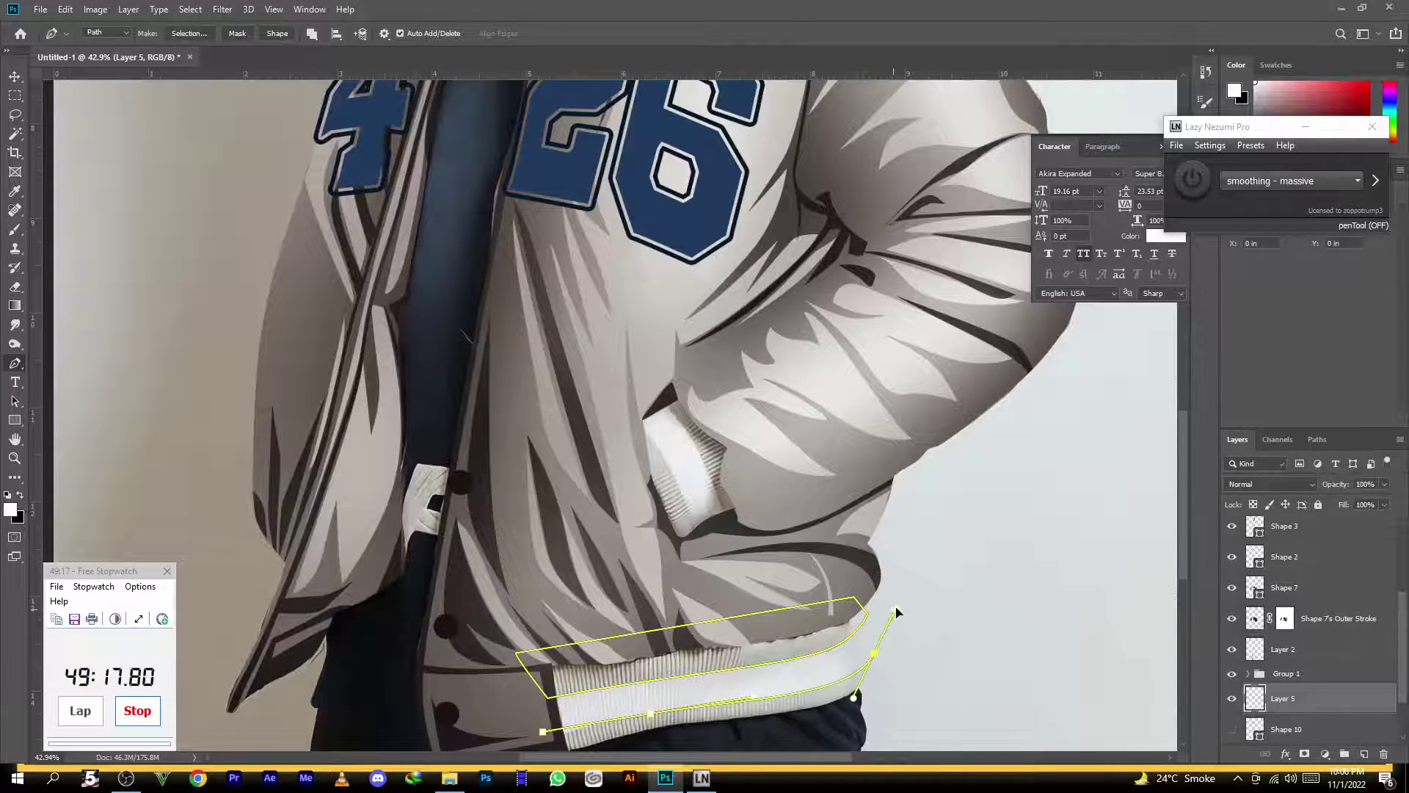
{"action": "left_click", "coordinate": [894, 661]}
{"action": "left_click", "coordinate": [873, 718]}
{"action": "scroll", "coordinate": [814, 516], "scroll_direction": "down", "scroll_amount": 3}
{"action": "left_click_drag", "start_coordinate": [646, 697], "coordinate": [571, 709]}
{"action": "left_click", "coordinate": [613, 672]}
{"action": "scroll", "coordinate": [561, 635], "scroll_direction": "down", "scroll_amount": 2}
Trace a closed path around the ribbed edges of the sleeve cuff, leaving its bright centre stripe outside the path
{"action": "scroll", "coordinate": [698, 491], "scroll_direction": "up", "scroll_amount": 4}
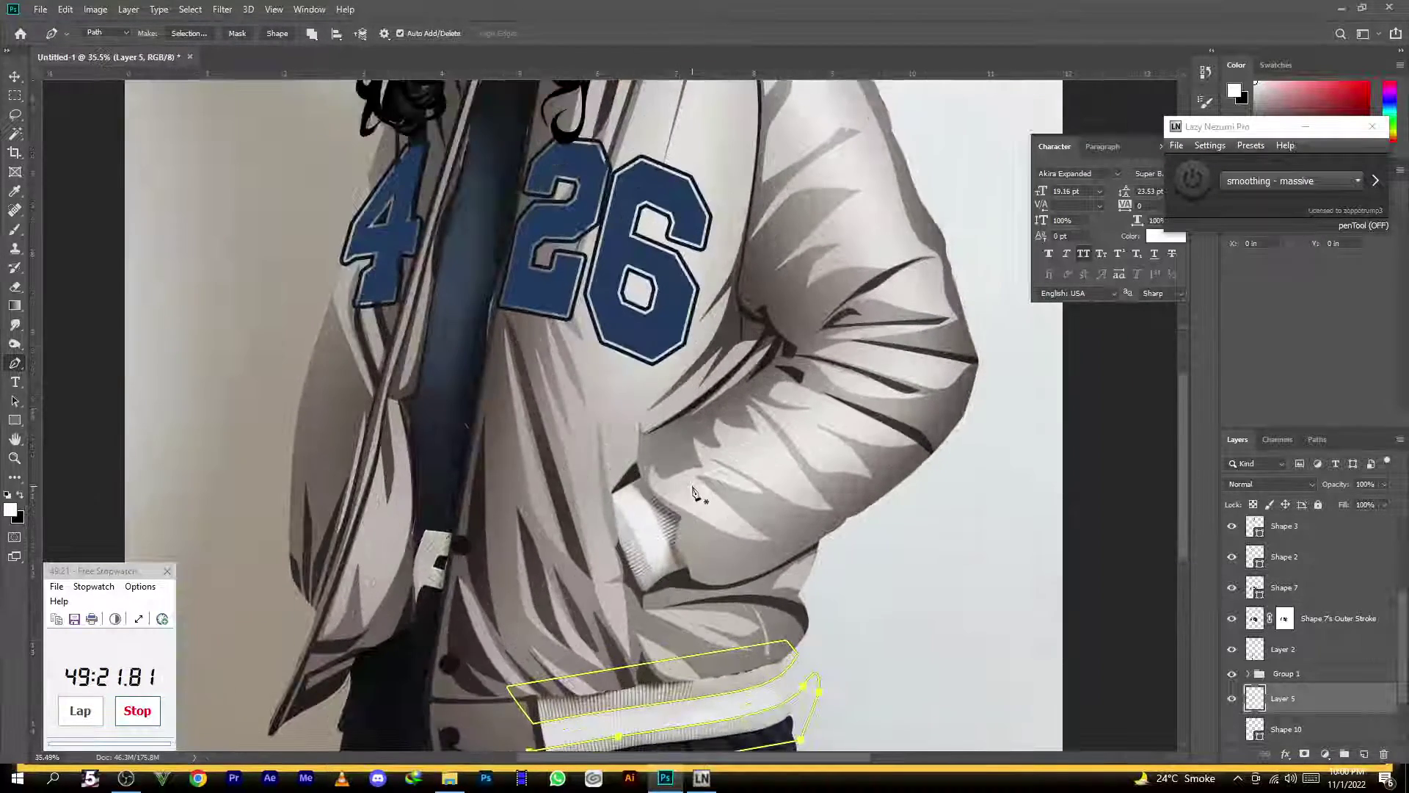
{"action": "left_click", "coordinate": [577, 479]}
{"action": "left_click", "coordinate": [639, 563]}
{"action": "left_click", "coordinate": [666, 626]}
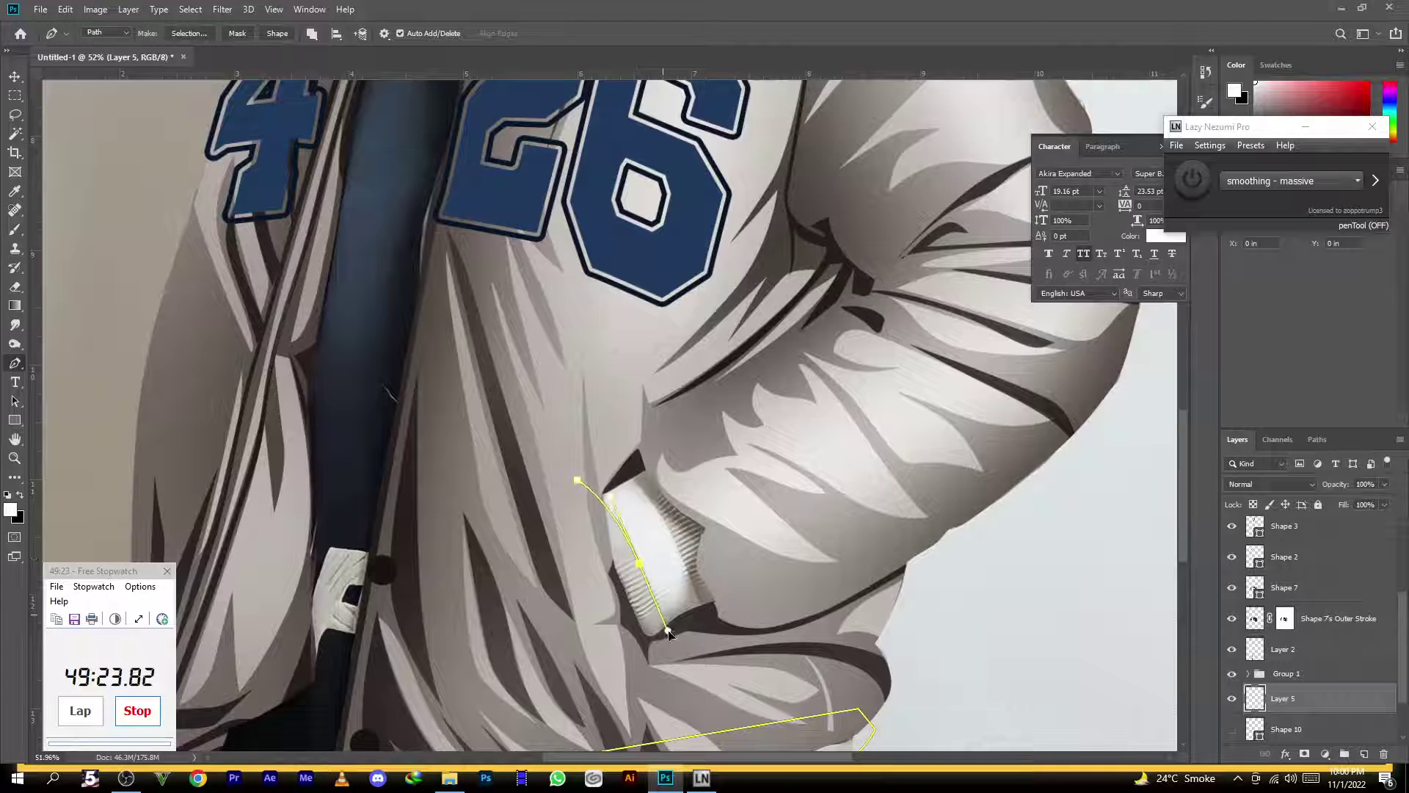
{"action": "left_click_drag", "start_coordinate": [693, 588], "coordinate": [661, 523]}
{"action": "left_click_drag", "start_coordinate": [624, 469], "coordinate": [599, 452]}
{"action": "left_click", "coordinate": [714, 512]}
{"action": "left_click_drag", "start_coordinate": [754, 629], "coordinate": [649, 685]}
{"action": "left_click_drag", "start_coordinate": [577, 481], "coordinate": [619, 388]}
{"action": "scroll", "coordinate": [496, 536], "scroll_direction": "down", "scroll_amount": 9}
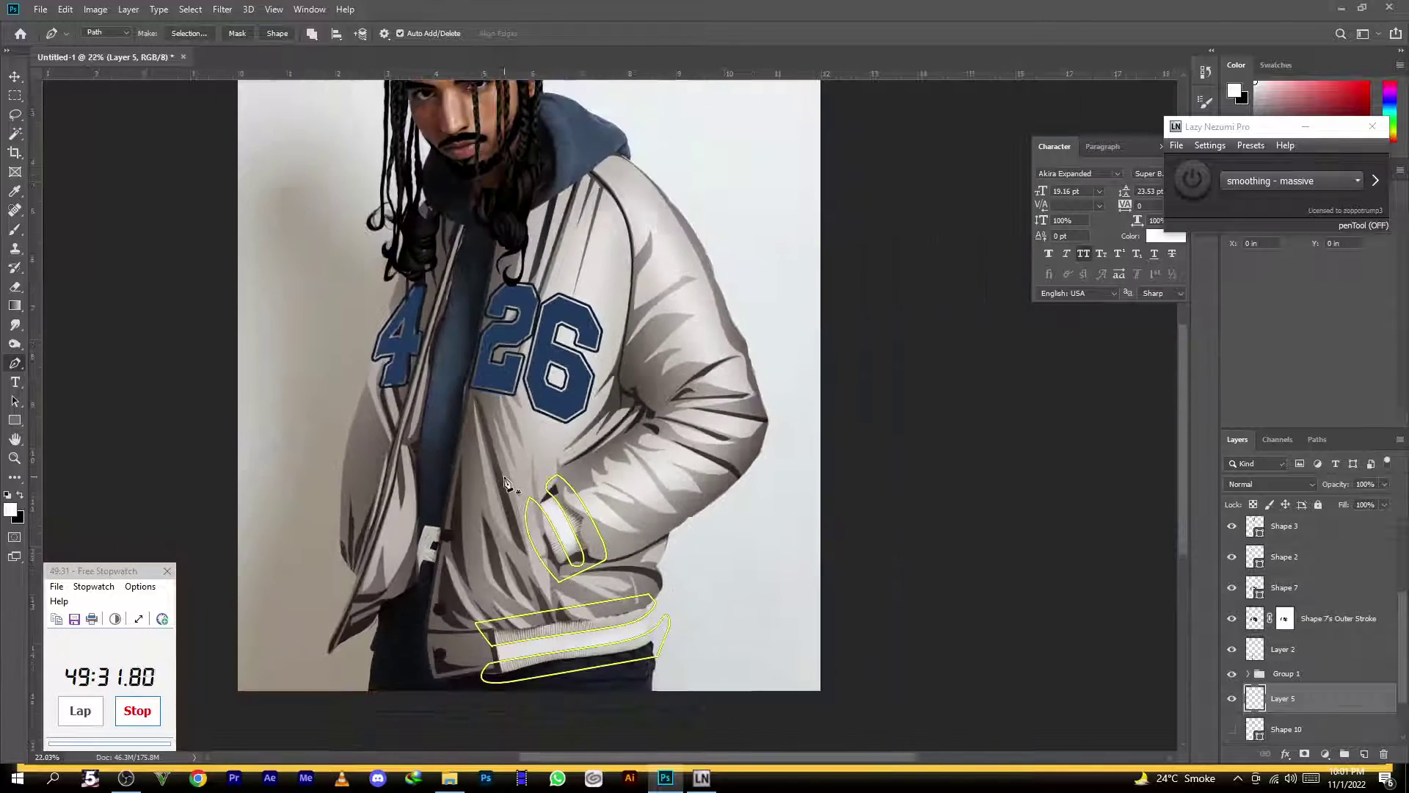
Sample the greyish olive #9d9d8f from the hem ribbing and convert the traced strip paths into a shape of that colour
{"action": "left_click", "coordinate": [10, 508]}
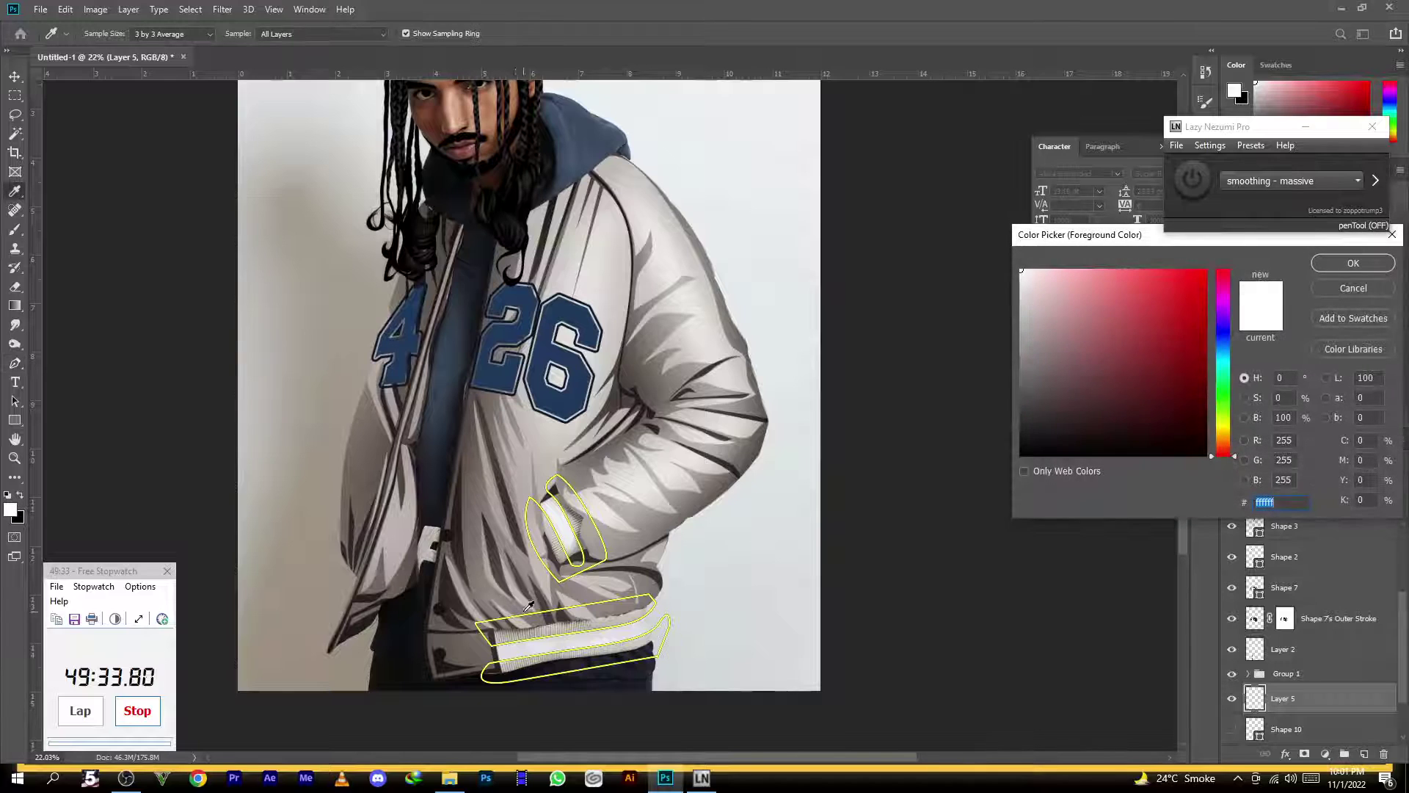
{"action": "left_click", "coordinate": [612, 614]}
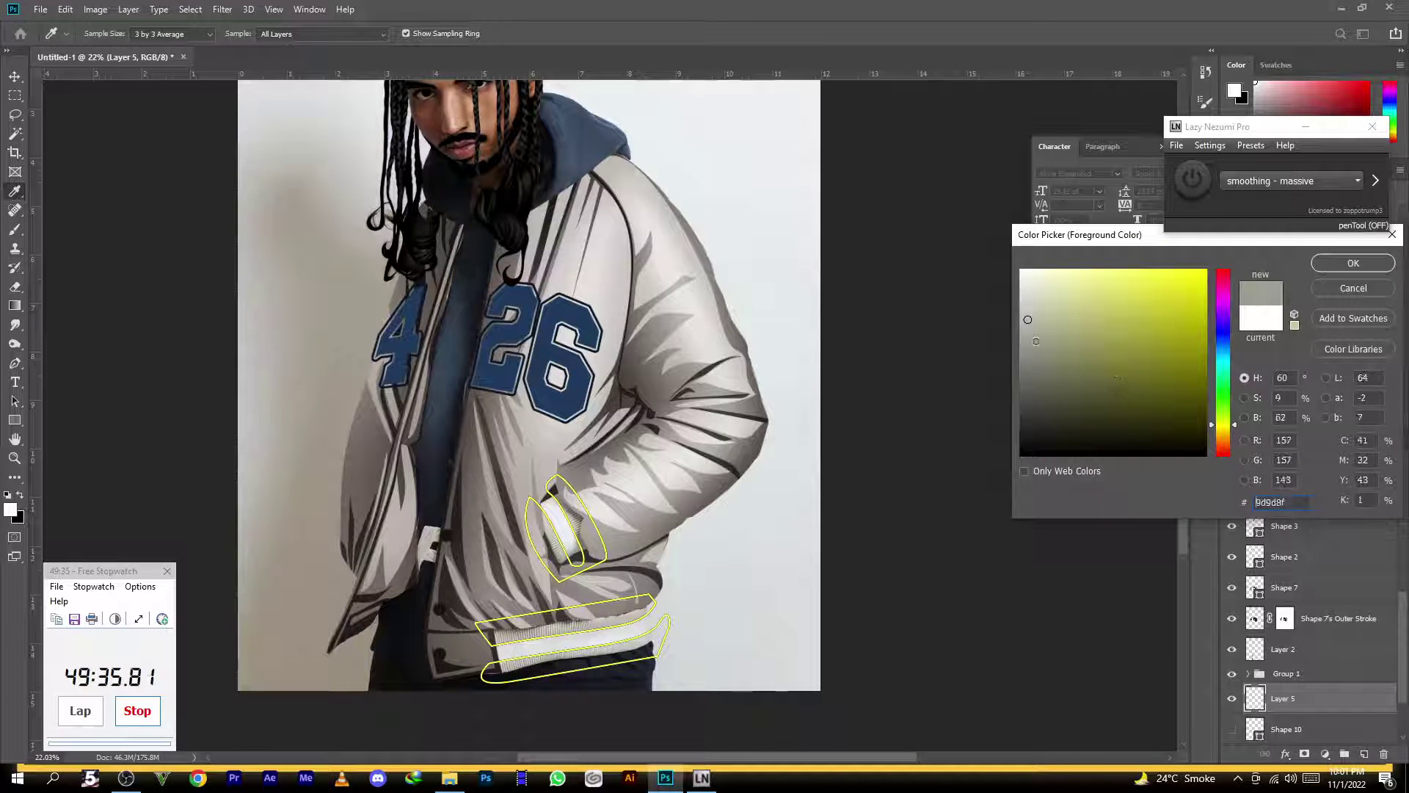
{"action": "left_click", "coordinate": [1352, 263]}
{"action": "key", "text": "p"}
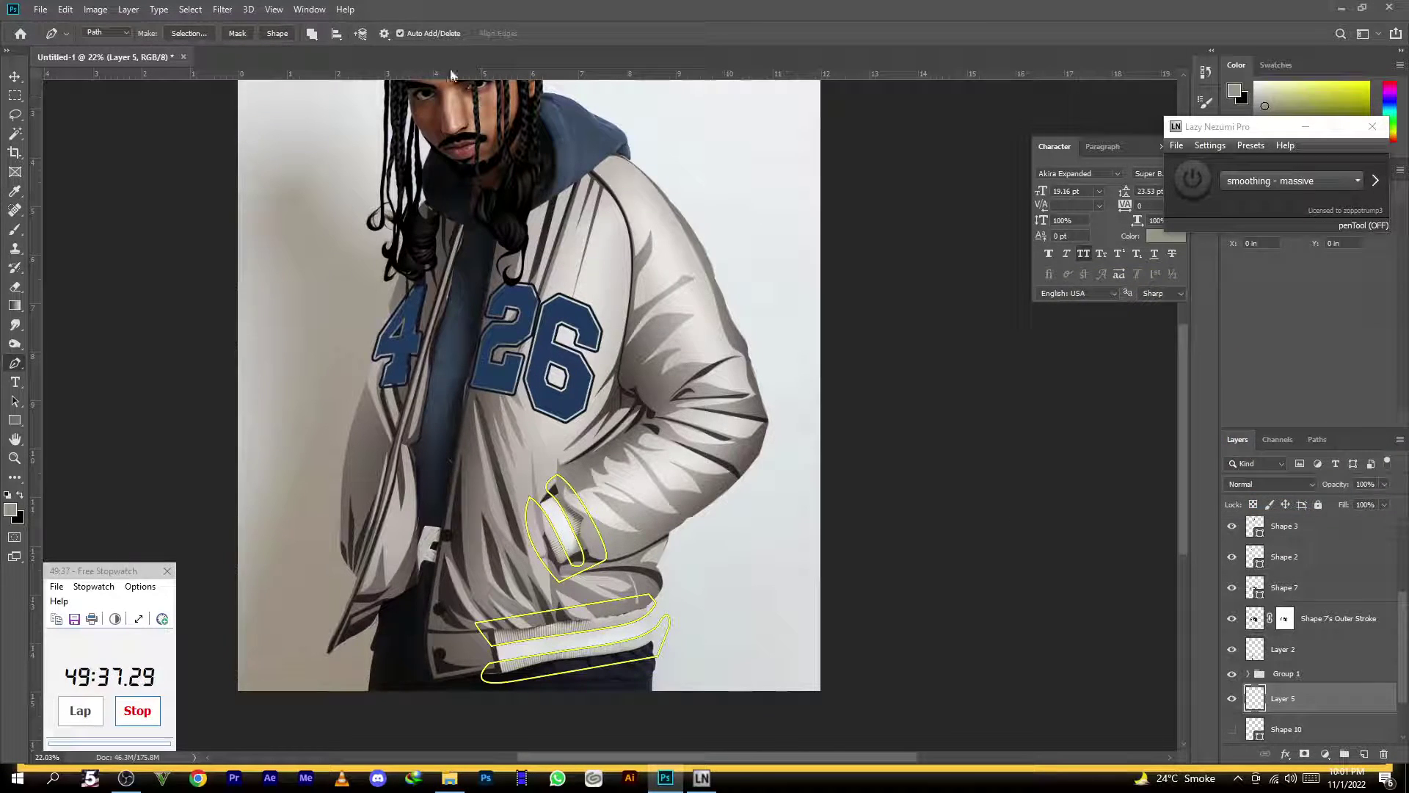
{"action": "left_click", "coordinate": [268, 35]}
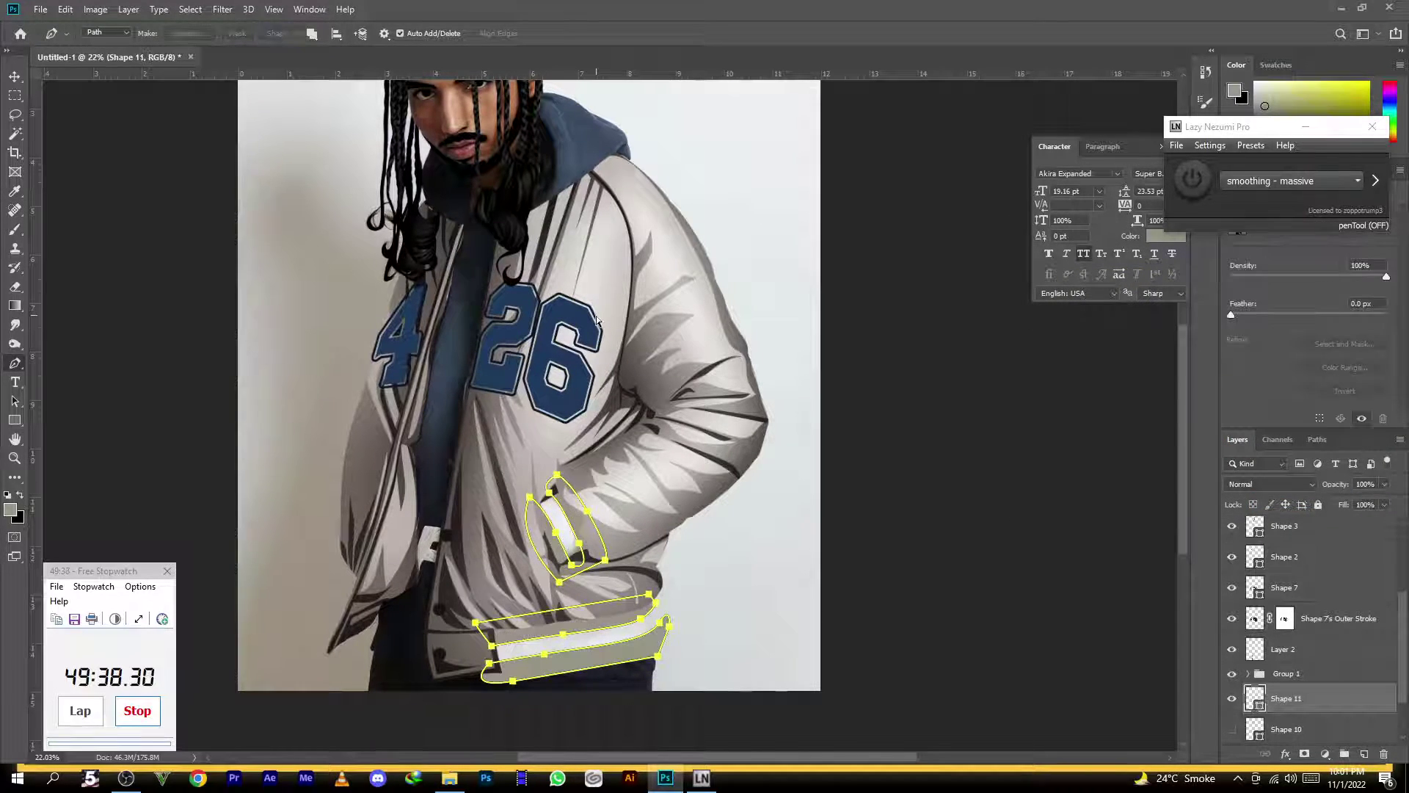
Show the white Shape 10 again and clip the grey stripe shape to it
{"action": "left_click", "coordinate": [1233, 729]}
{"action": "left_click", "coordinate": [1308, 712], "text": "alt"}
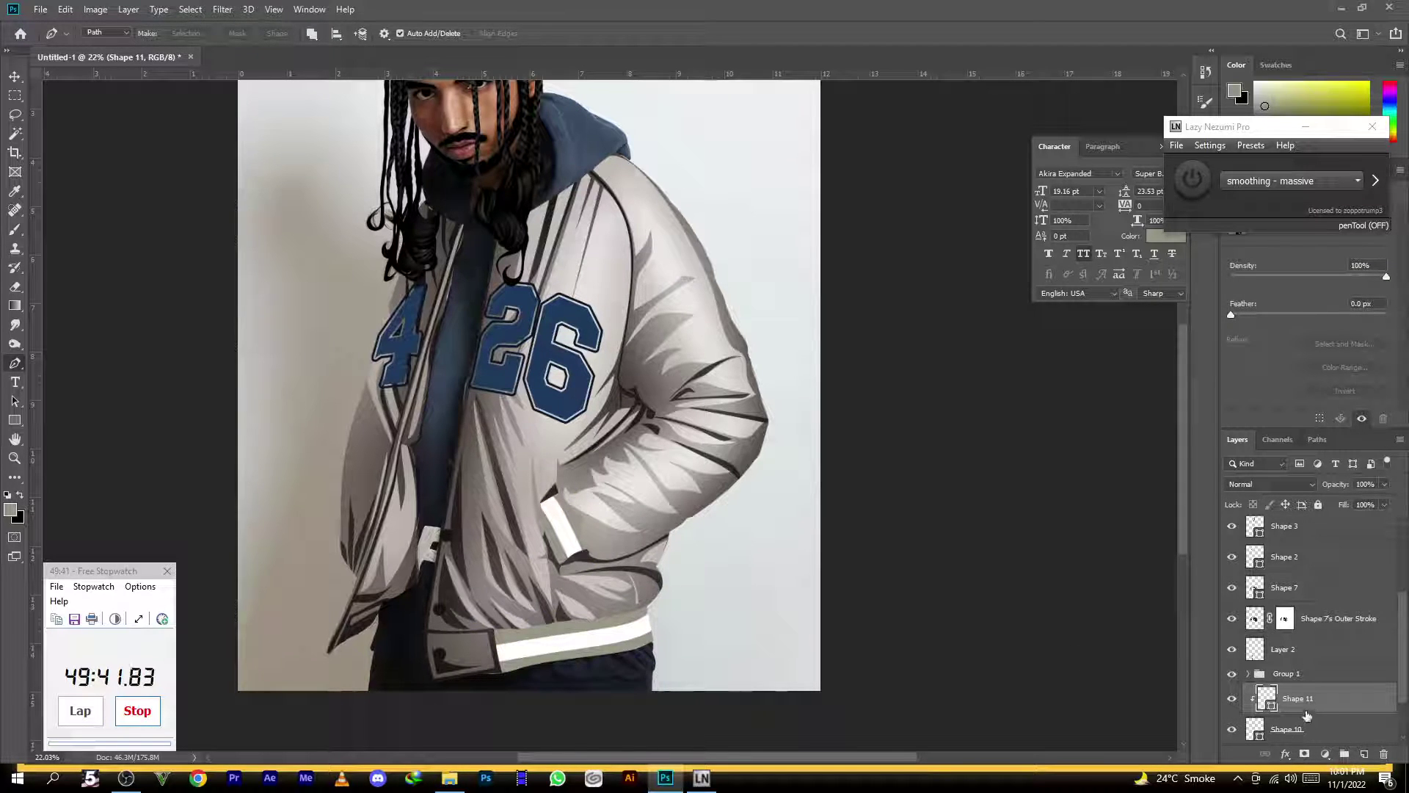
{"action": "scroll", "coordinate": [1307, 716], "scroll_direction": "down", "scroll_amount": 2}
{"action": "scroll", "coordinate": [601, 450], "scroll_direction": "down", "scroll_amount": 3}
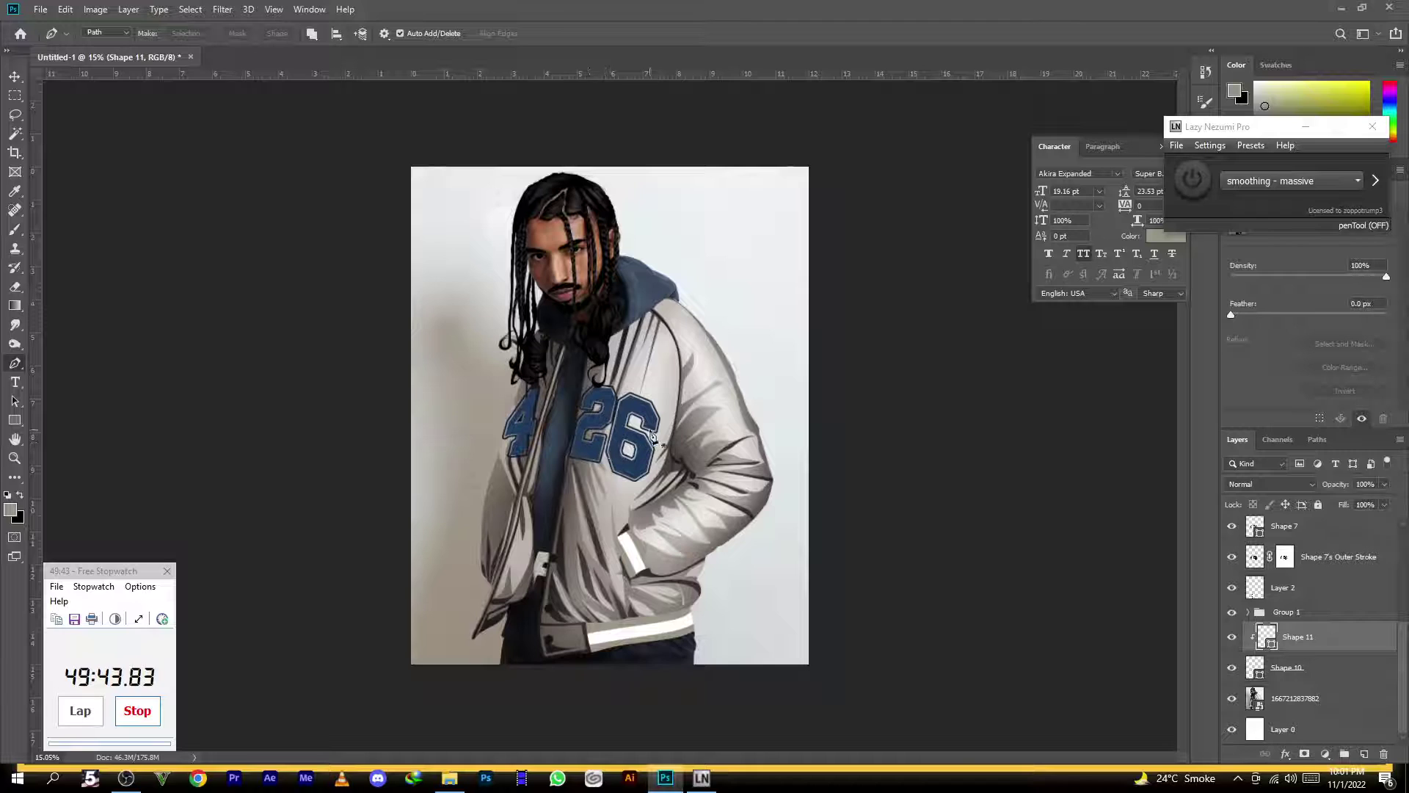
{"action": "scroll", "coordinate": [650, 437], "scroll_direction": "down", "scroll_amount": 2}
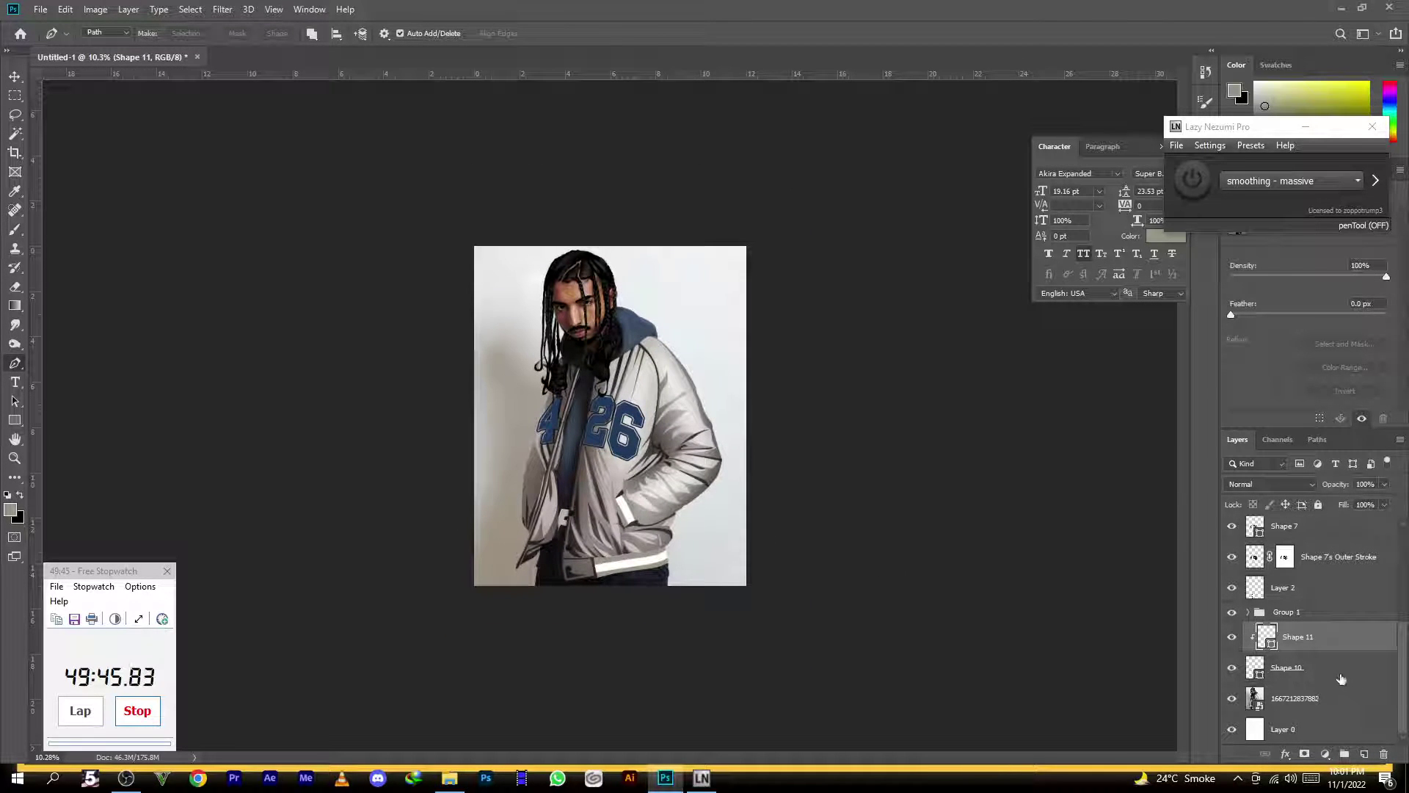
Add a clipped layer above the grey stripes and softly brush near-black #1d1d1d shading over the ribbed cuff and hem
{"action": "left_click", "coordinate": [1366, 754]}
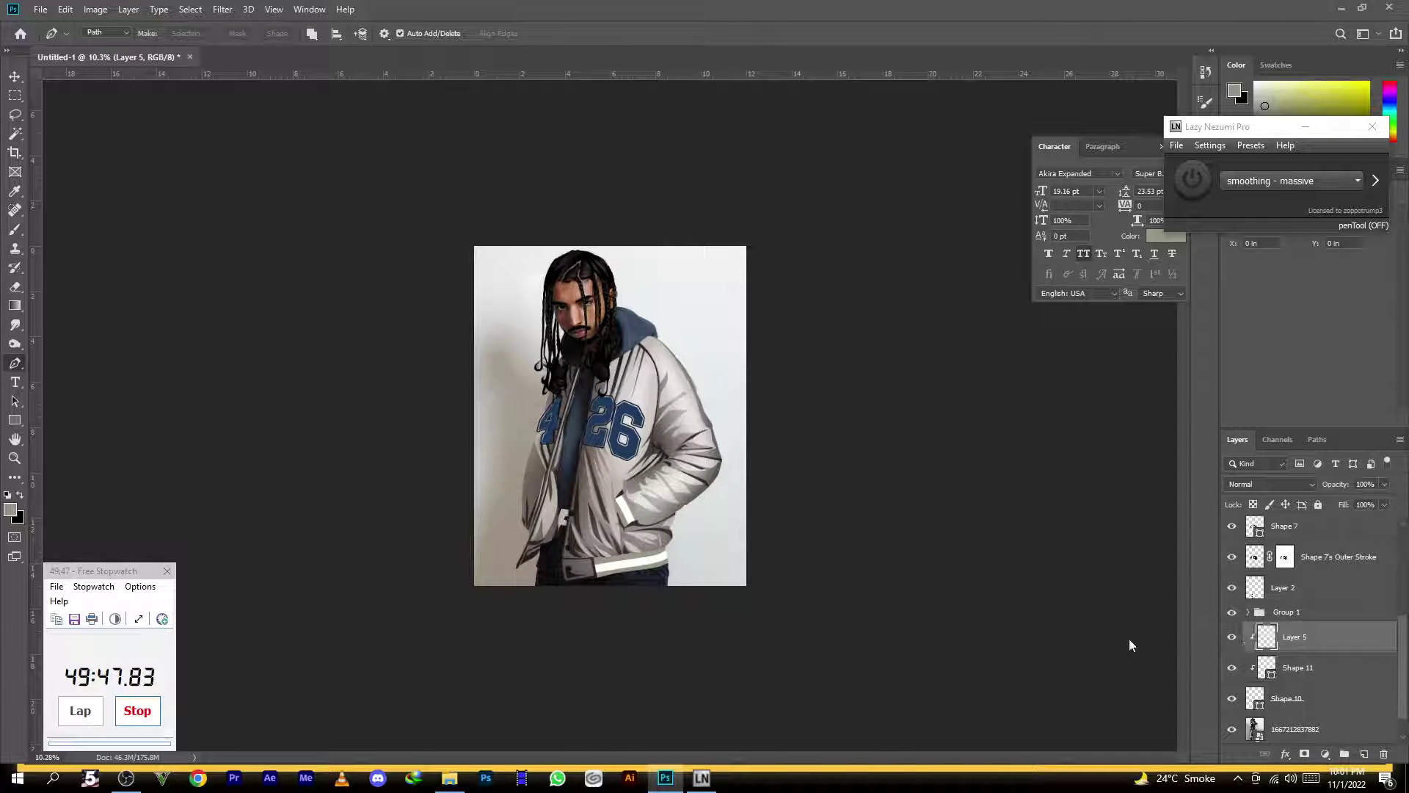
{"action": "left_click", "coordinate": [15, 232]}
{"action": "scroll", "coordinate": [601, 672], "scroll_direction": "up", "scroll_amount": 3}
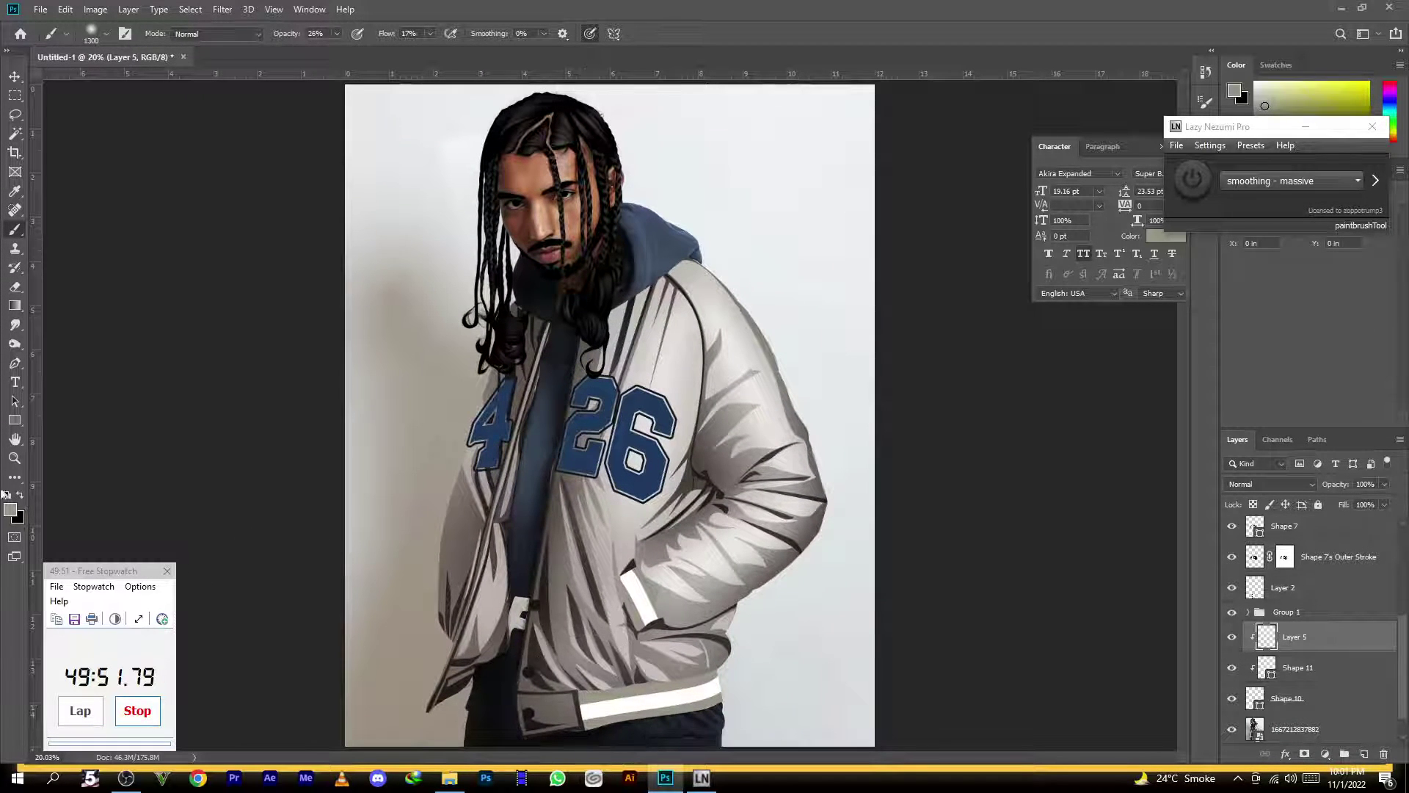
{"action": "left_click", "coordinate": [10, 509]}
{"action": "left_click", "coordinate": [1020, 434]}
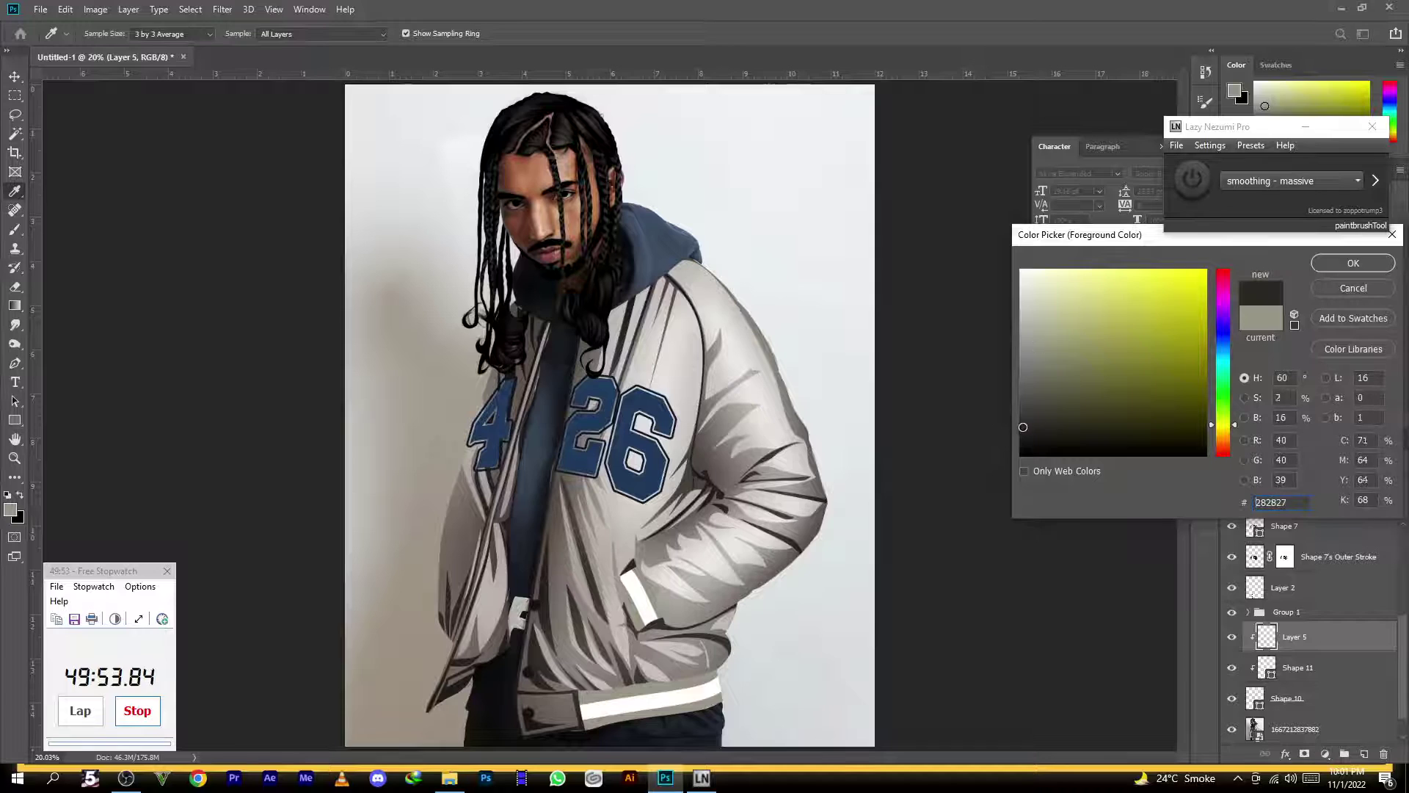
{"action": "left_click", "coordinate": [1351, 263]}
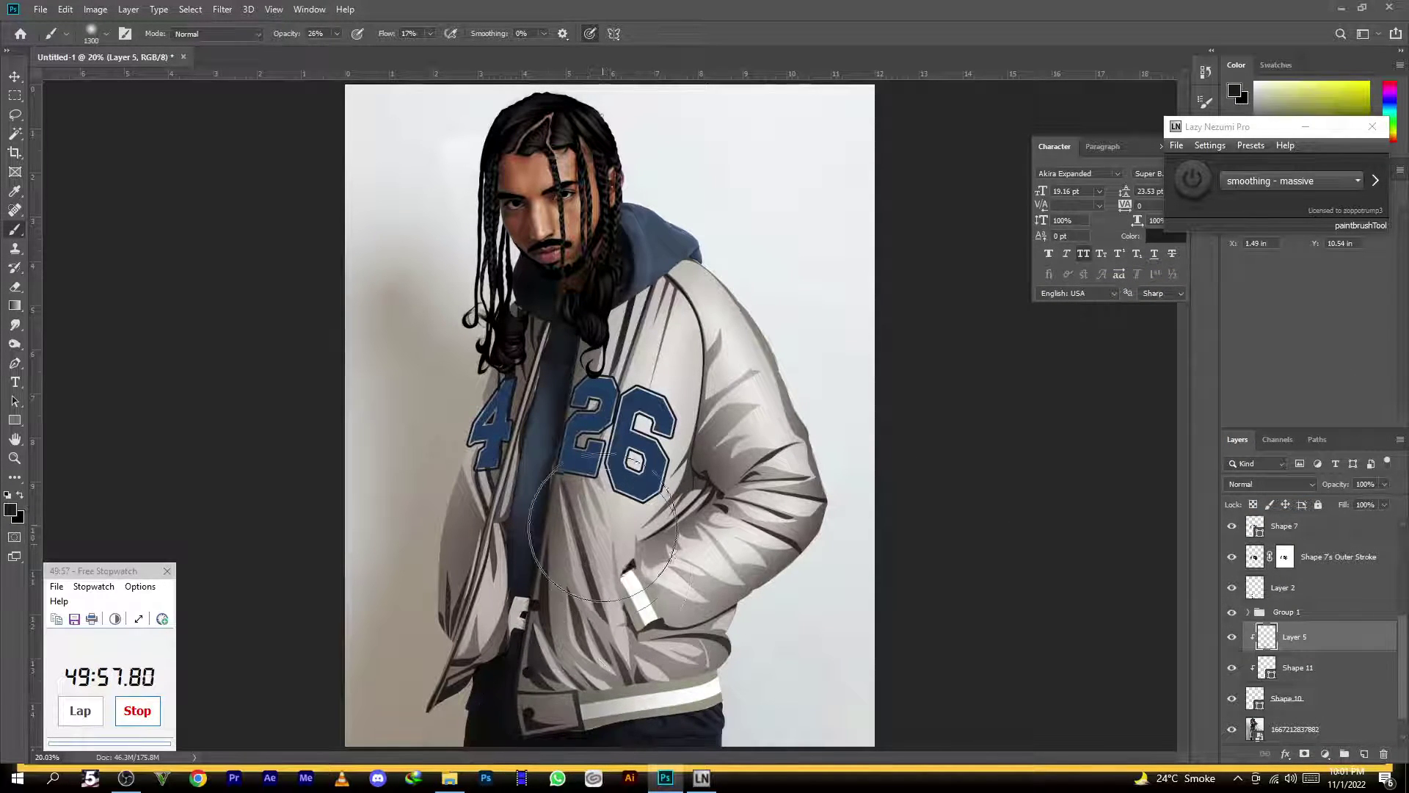
{"action": "scroll", "coordinate": [603, 513], "scroll_direction": "down", "scroll_amount": 5}
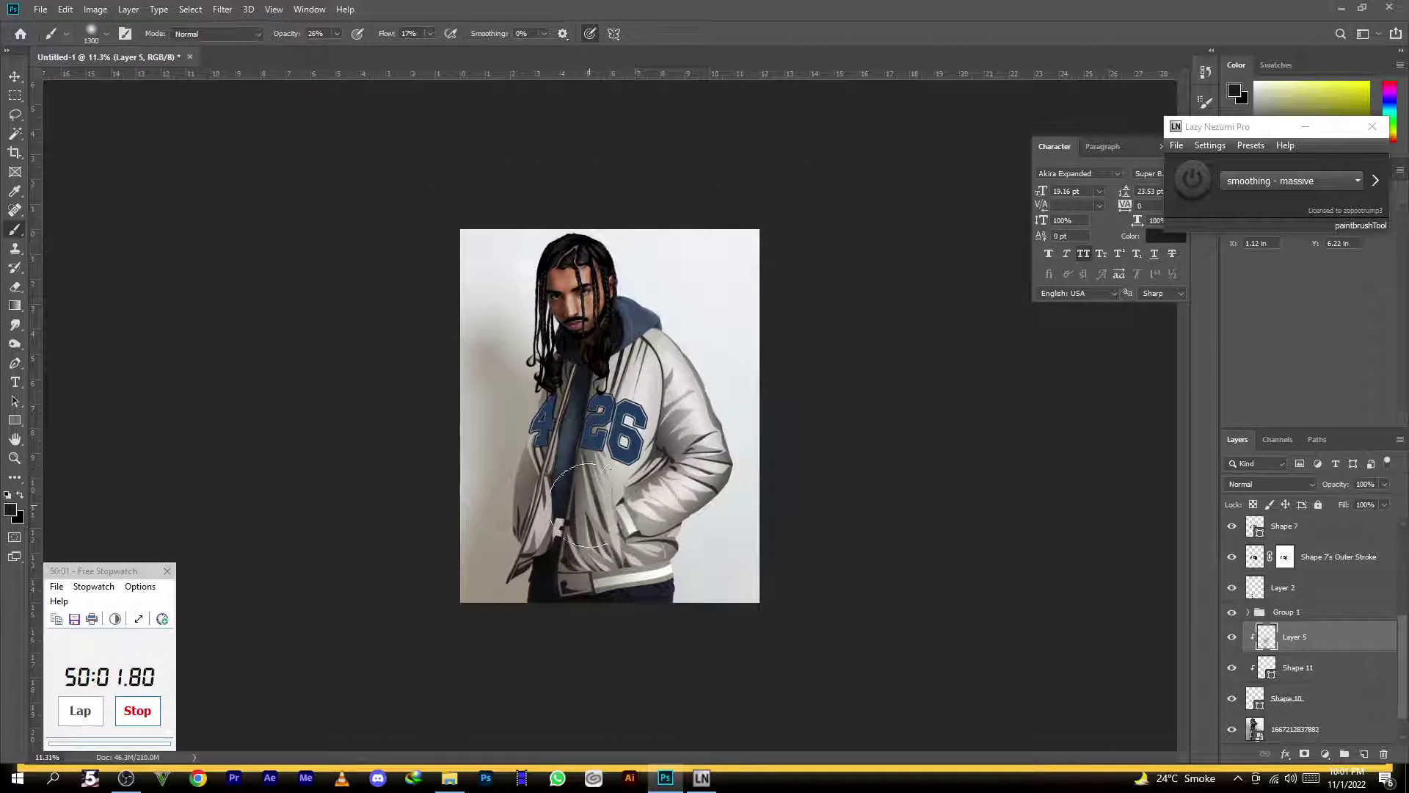
{"action": "scroll", "coordinate": [574, 507], "scroll_direction": "up", "scroll_amount": 3}
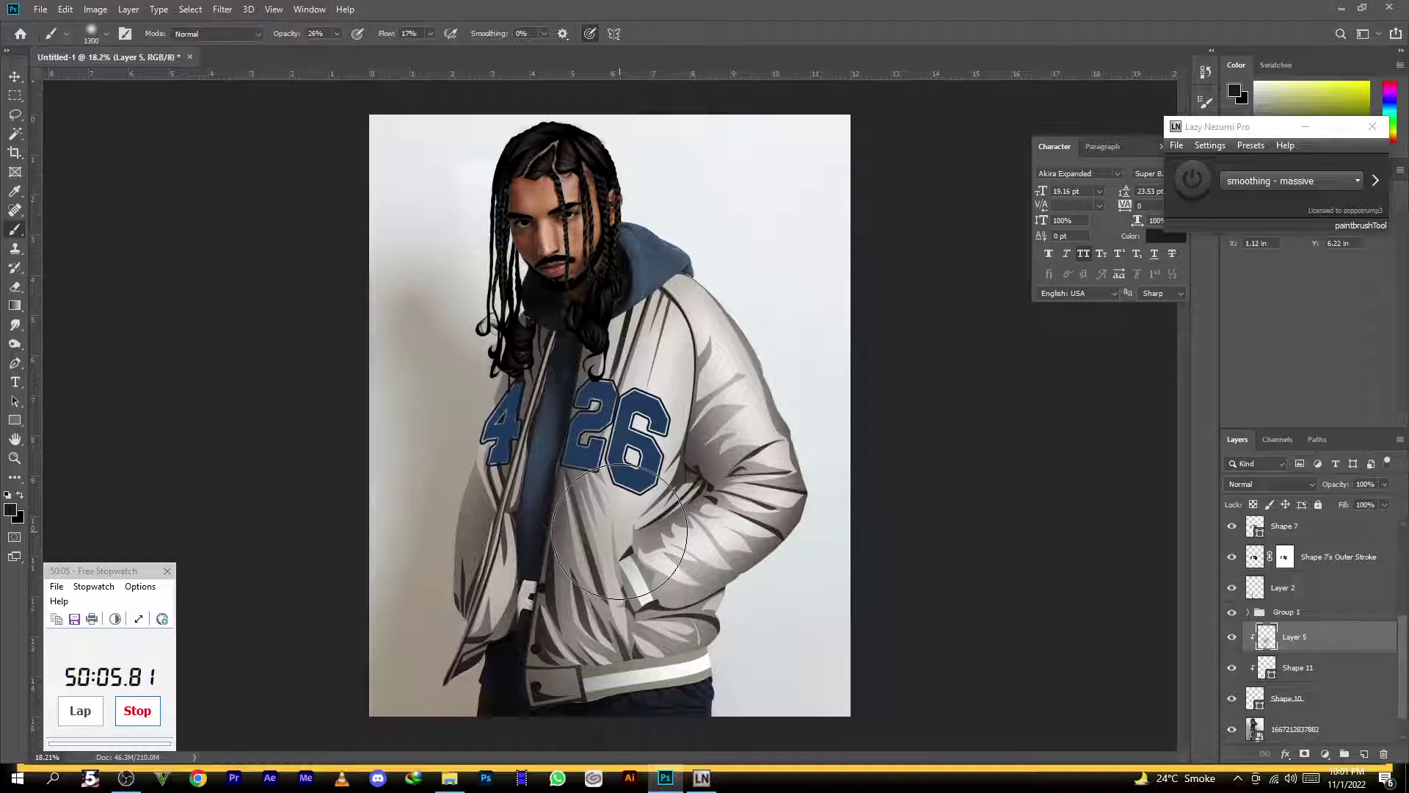
{"action": "scroll", "coordinate": [1317, 690], "scroll_direction": "down", "scroll_amount": 1}
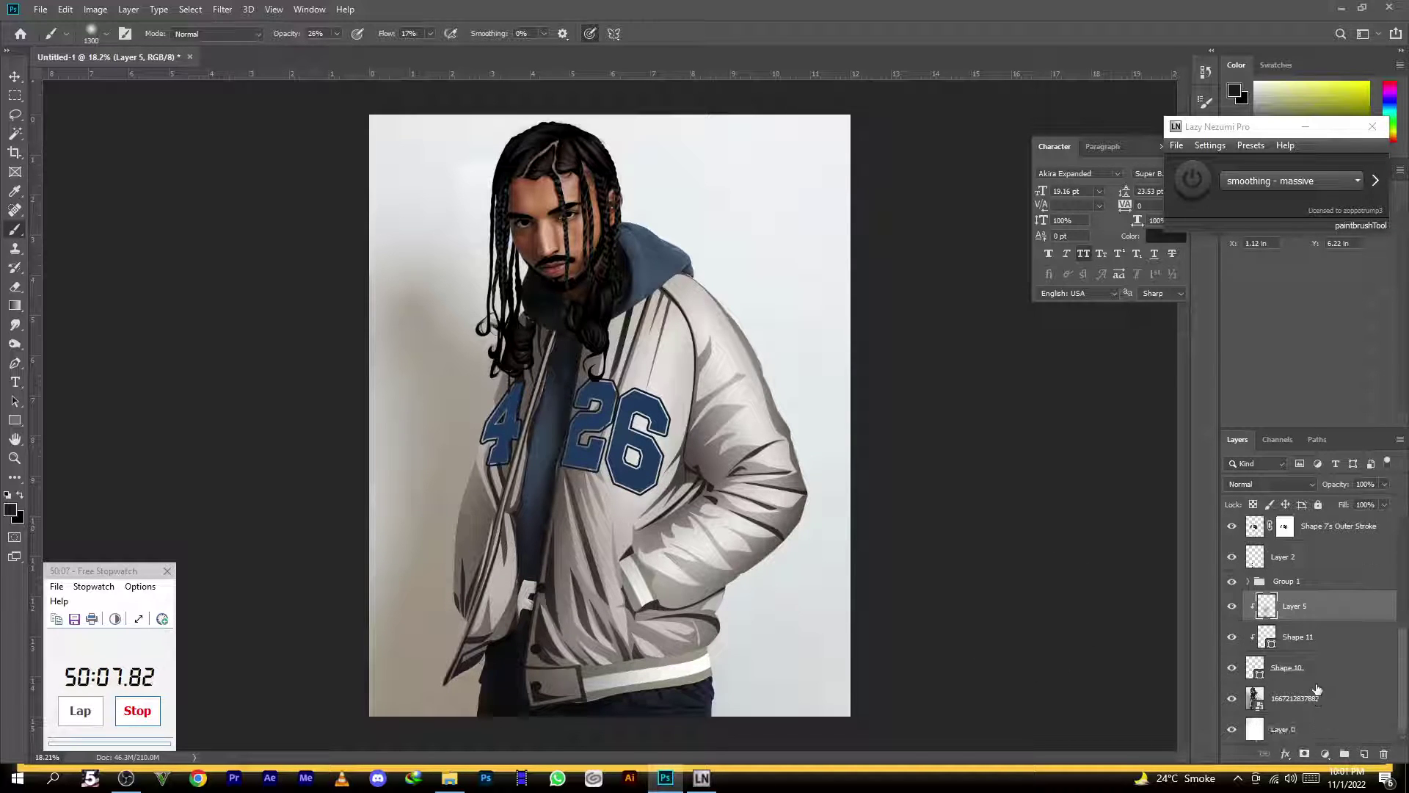
Add a new layer directly above the photo and sample the hood's blue as the foreground colour
{"action": "left_click", "coordinate": [1321, 698]}
{"action": "scroll", "coordinate": [638, 147], "scroll_direction": "up", "scroll_amount": 5}
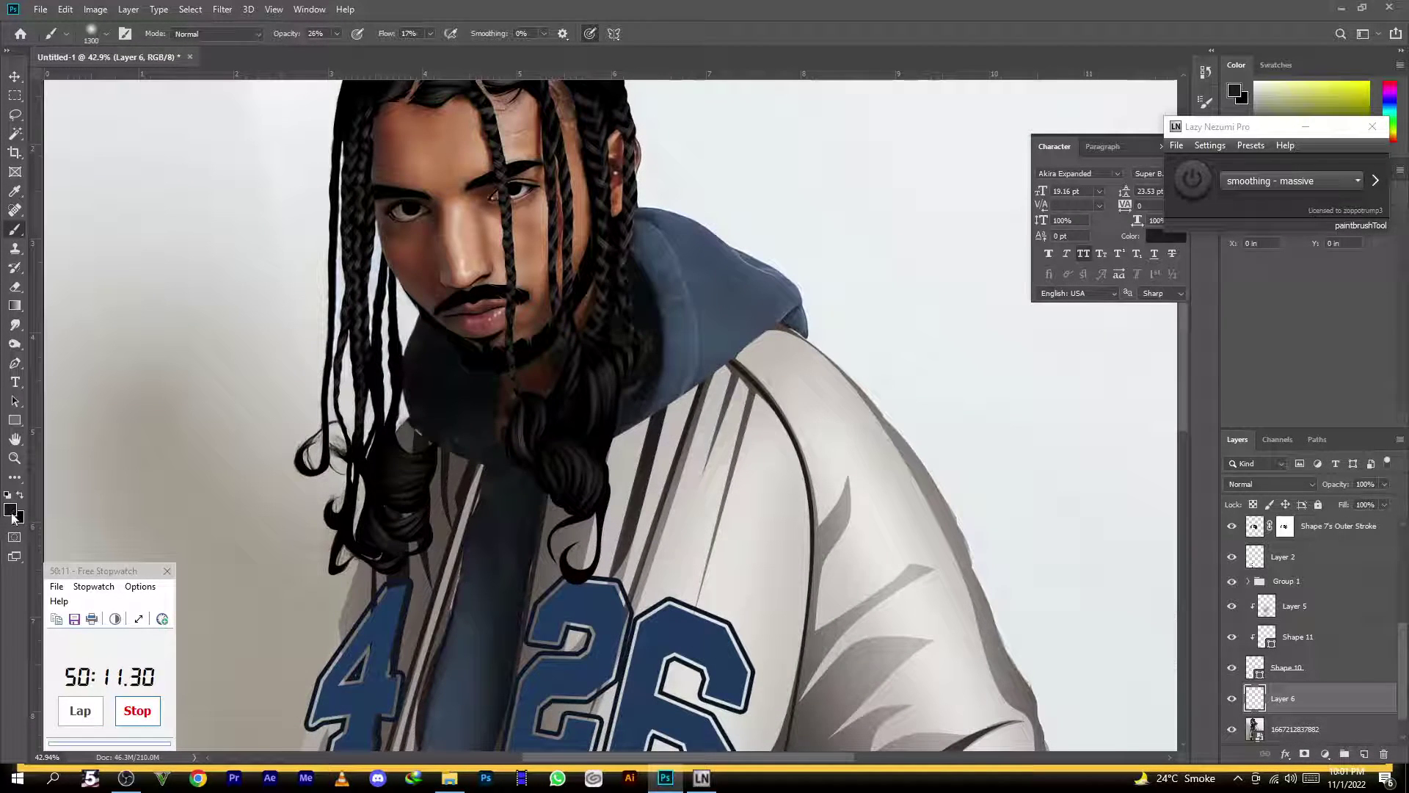
{"action": "left_click", "coordinate": [12, 511]}
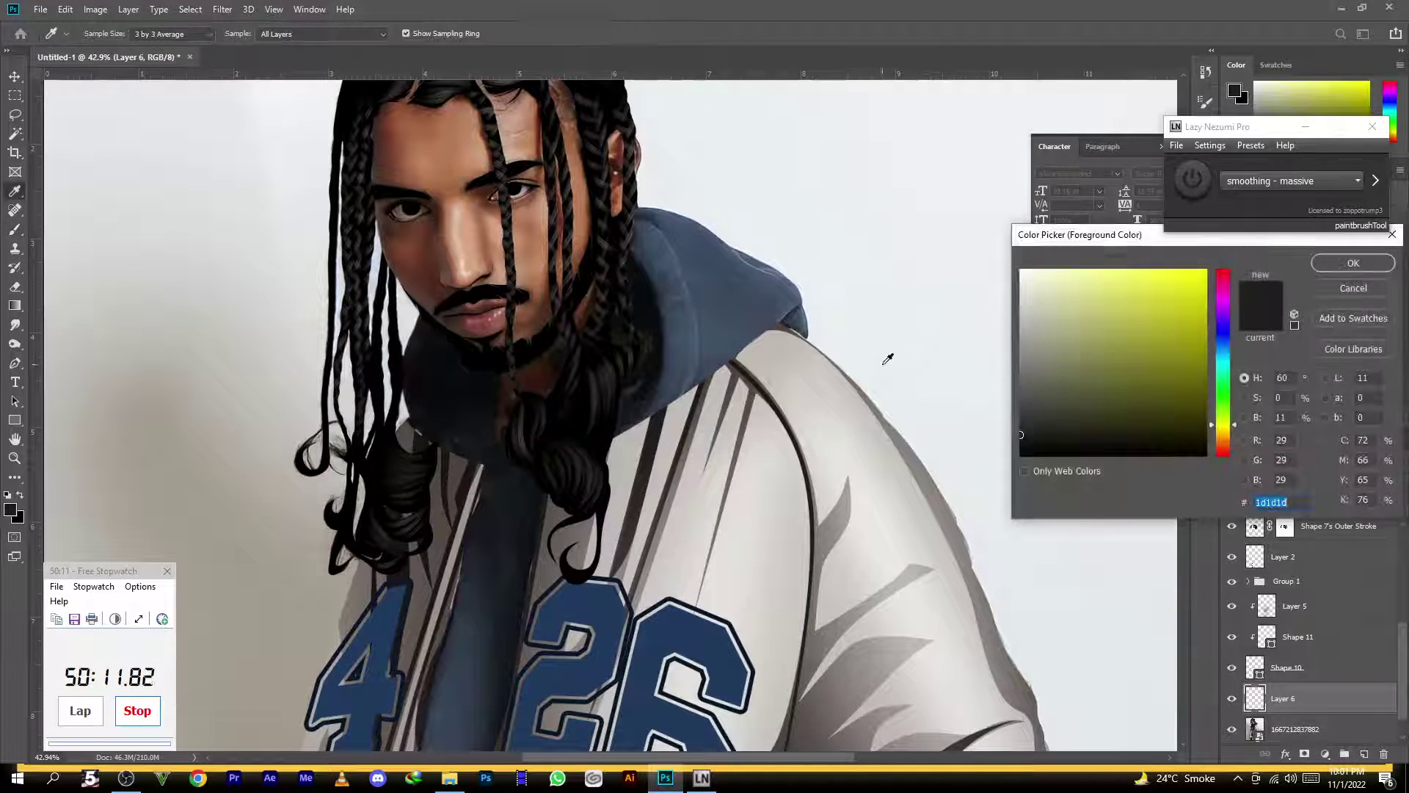
{"action": "left_click", "coordinate": [780, 318]}
{"action": "left_click", "coordinate": [1352, 263]}
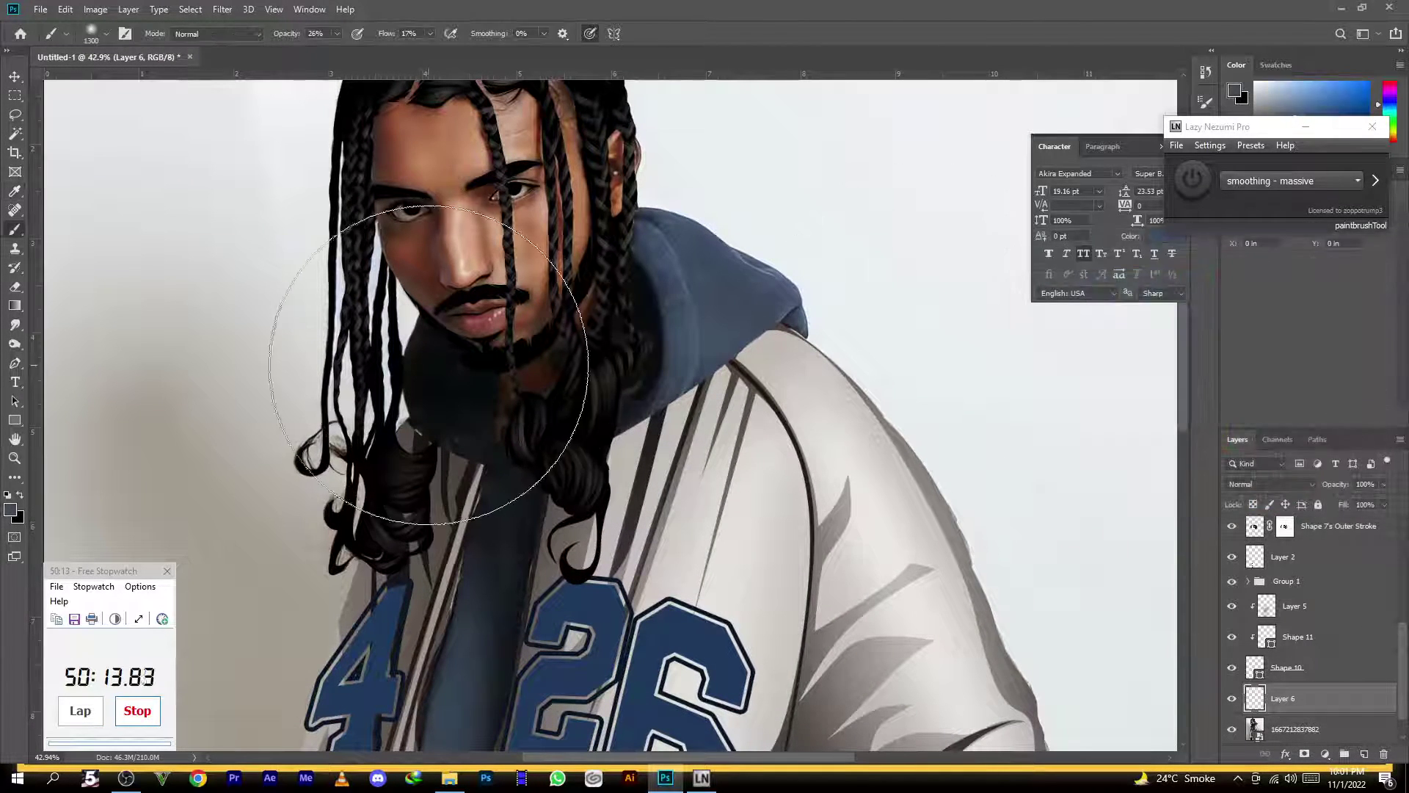
{"action": "scroll", "coordinate": [416, 364], "scroll_direction": "up", "scroll_amount": 2}
Start a Pen path at the jaw beside the braids and trace the hood's outer edge down to the jacket collar
{"action": "left_click", "coordinate": [14, 362]}
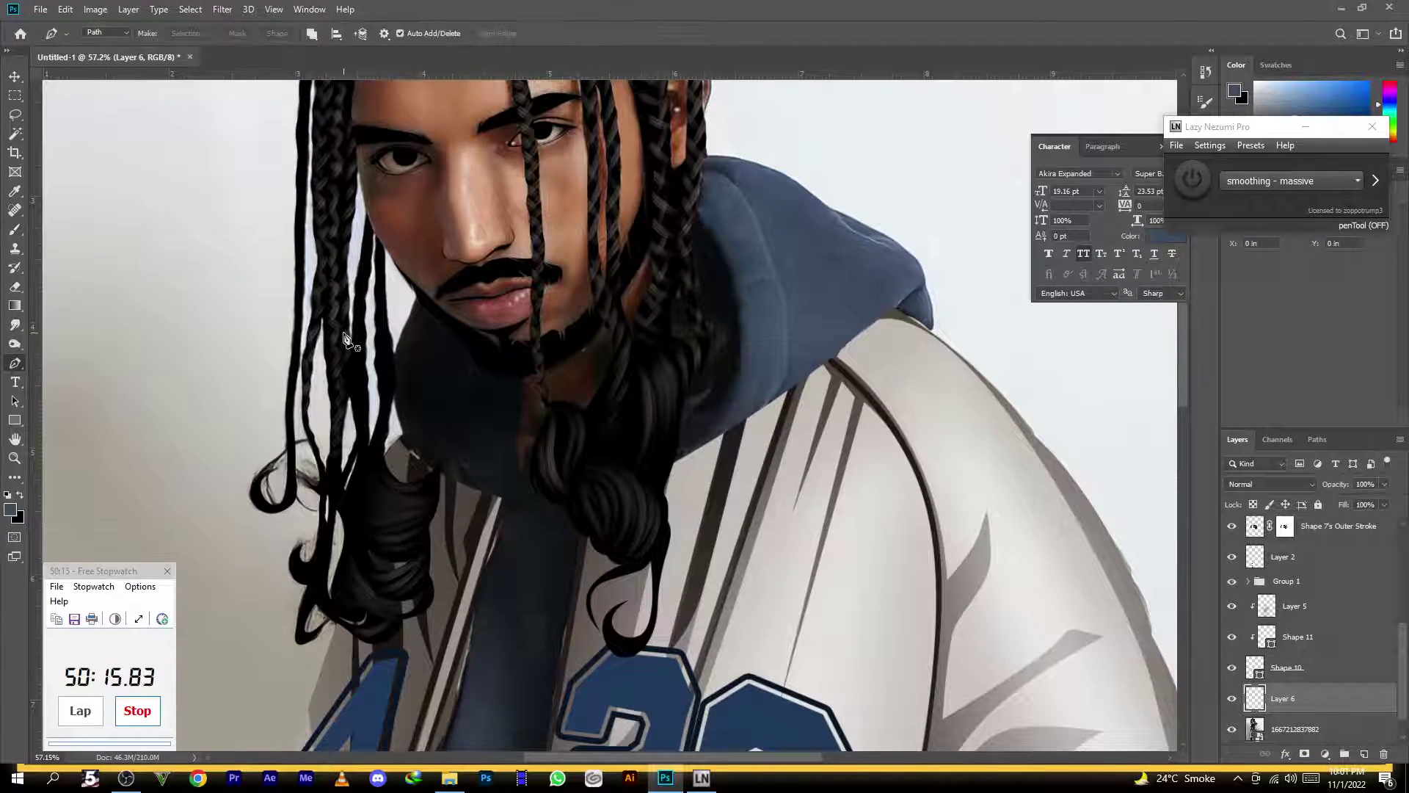
{"action": "scroll", "coordinate": [351, 338], "scroll_direction": "up", "scroll_amount": 2}
{"action": "scroll", "coordinate": [462, 279], "scroll_direction": "up", "scroll_amount": 2}
{"action": "left_click", "coordinate": [463, 266]}
{"action": "left_click_drag", "start_coordinate": [412, 478], "coordinate": [416, 567]}
{"action": "scroll", "coordinate": [440, 513], "scroll_direction": "down", "scroll_amount": 2}
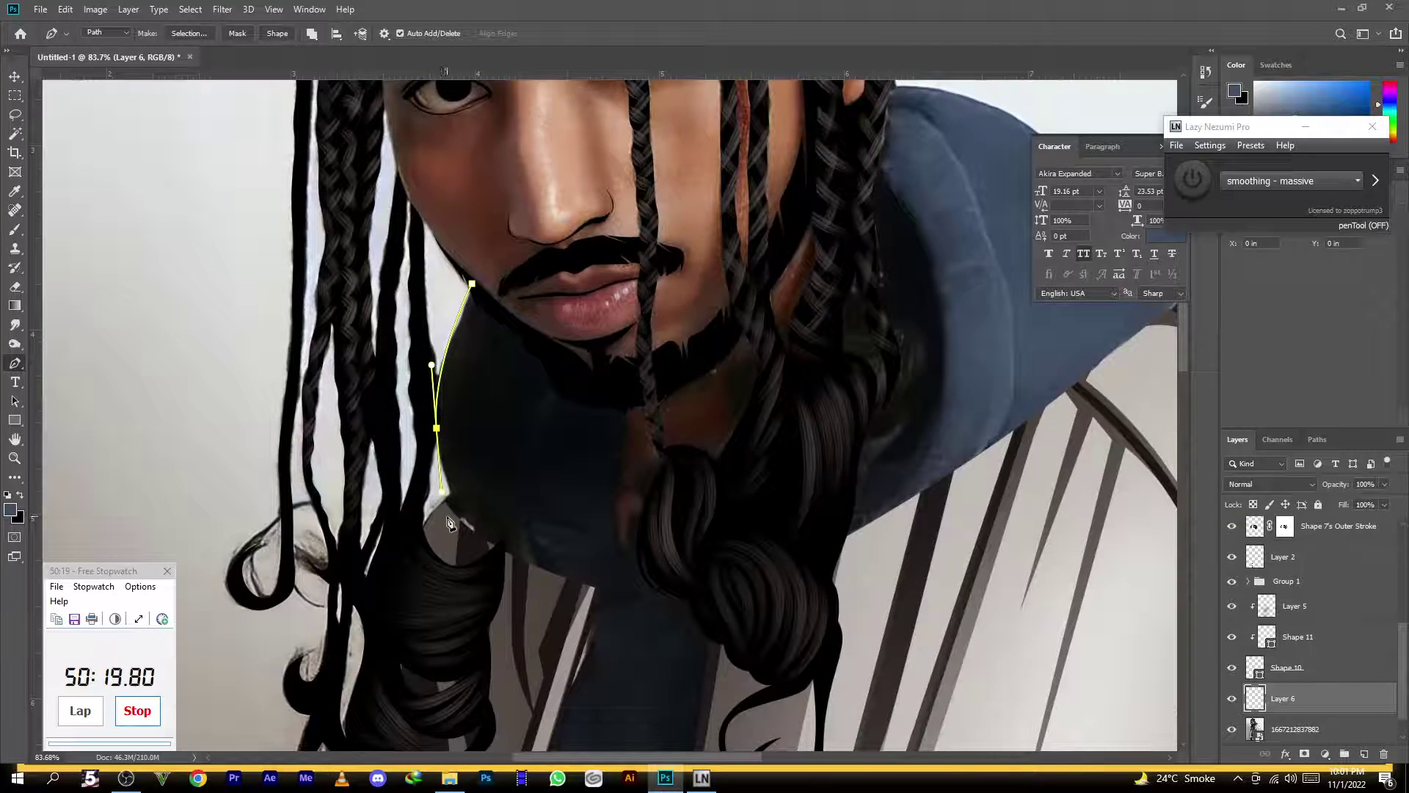
{"action": "left_click", "coordinate": [451, 490]}
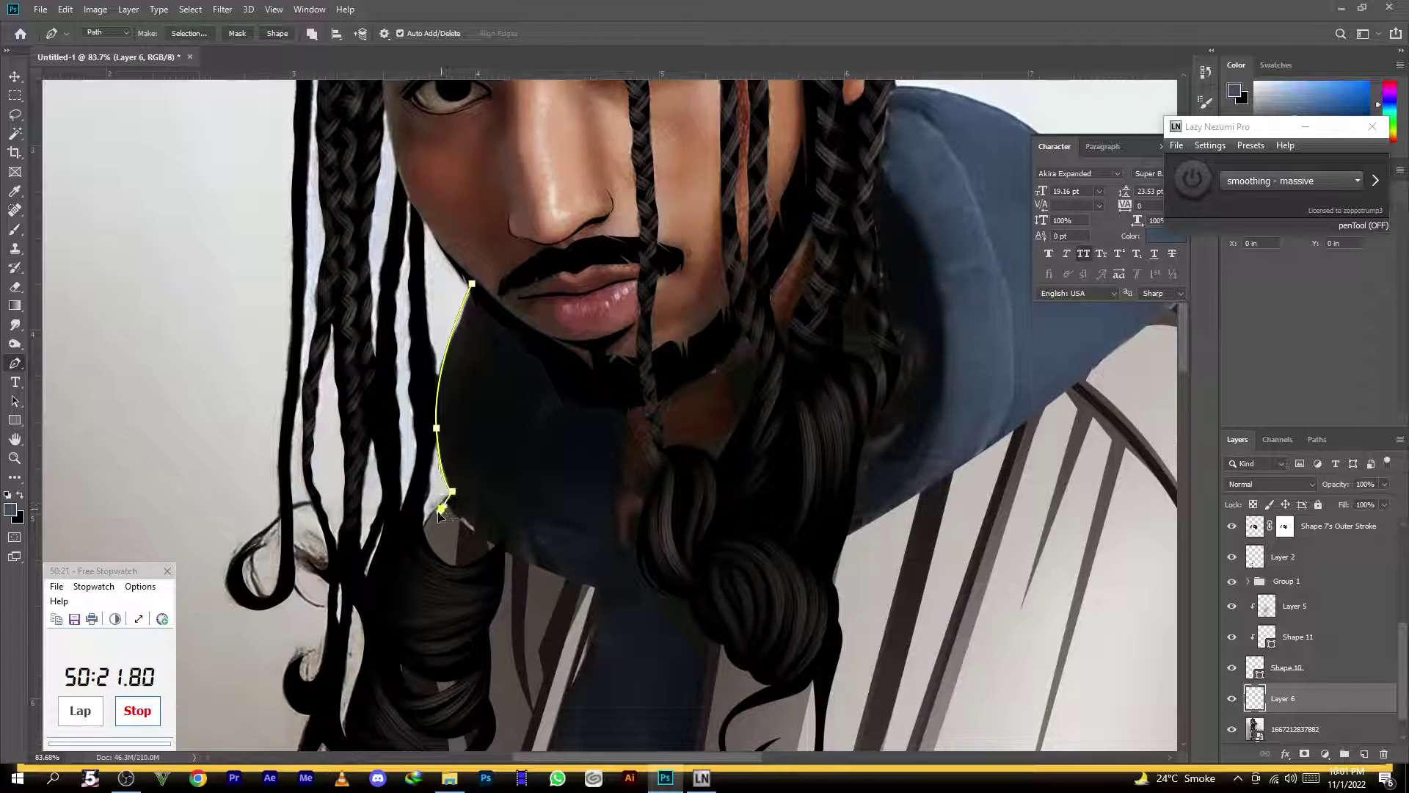
Continue the path down across the jacket front, along the trousers and below the photo's edge to the trousers' opposite side
{"action": "scroll", "coordinate": [666, 308], "scroll_direction": "down", "scroll_amount": 5}
{"action": "left_click_drag", "start_coordinate": [581, 598], "coordinate": [576, 653]}
{"action": "scroll", "coordinate": [575, 653], "scroll_direction": "down", "scroll_amount": 3}
{"action": "scroll", "coordinate": [499, 613], "scroll_direction": "up", "scroll_amount": 5}
{"action": "left_click_drag", "start_coordinate": [477, 662], "coordinate": [471, 686]}
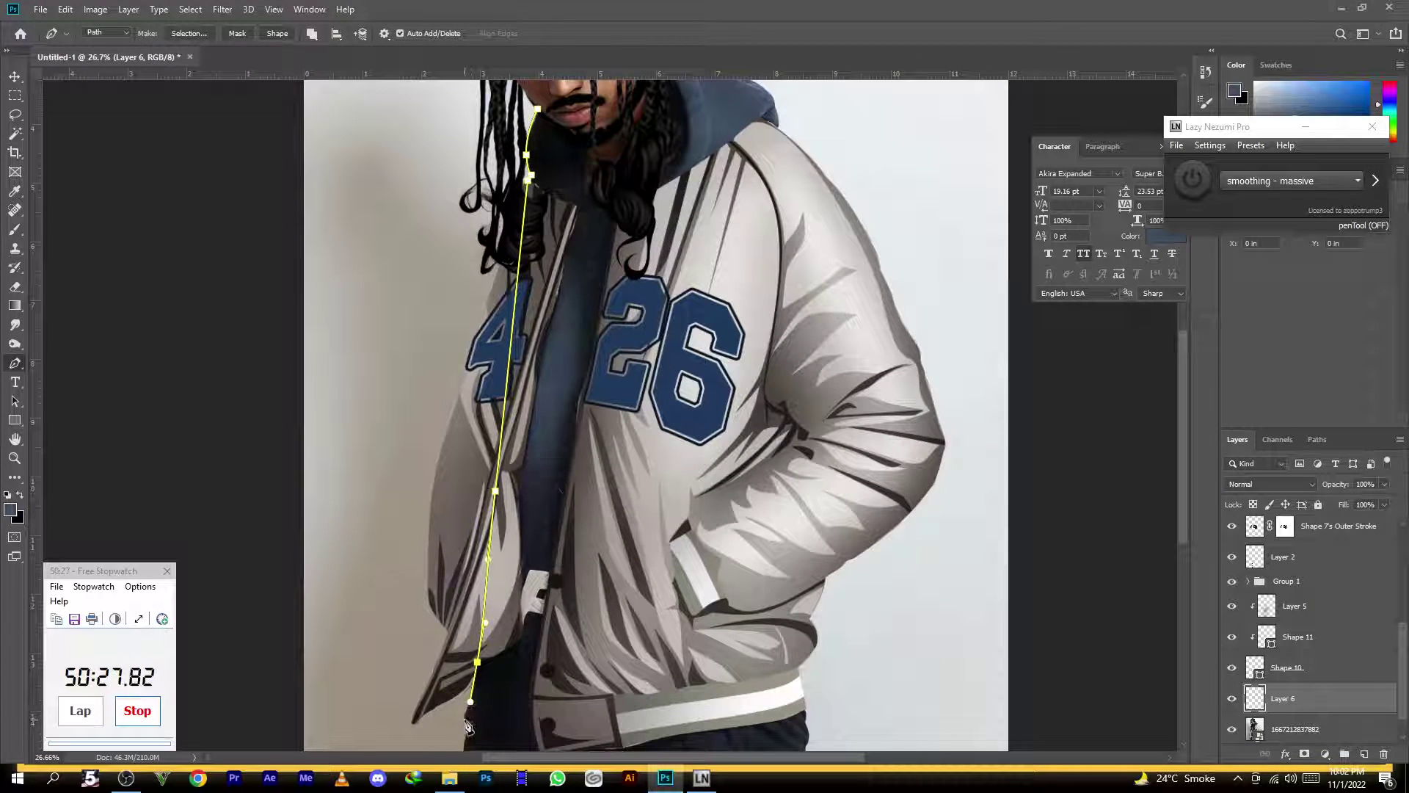
{"action": "scroll", "coordinate": [473, 728], "scroll_direction": "down", "scroll_amount": 3}
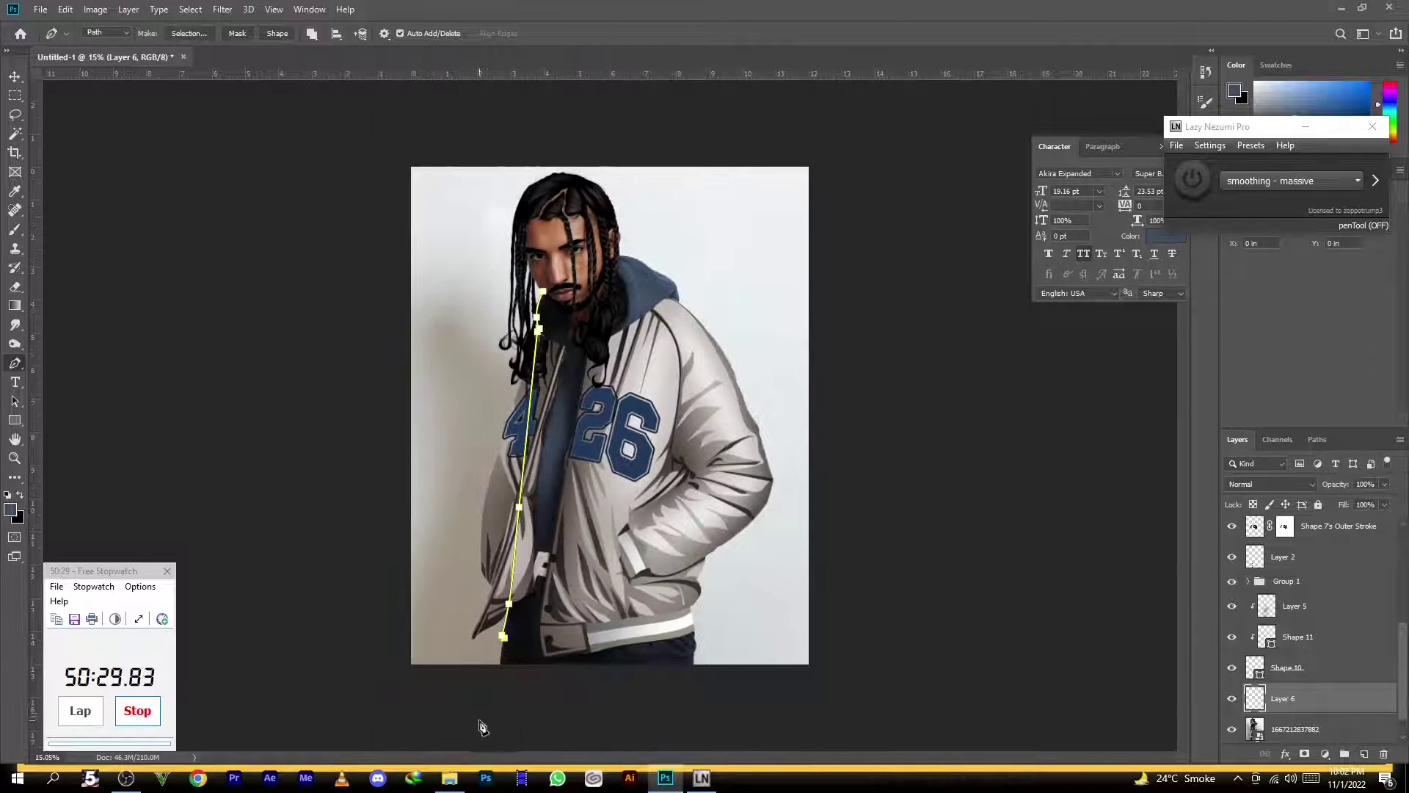
{"action": "left_click_drag", "start_coordinate": [496, 689], "coordinate": [496, 708]}
{"action": "left_click", "coordinate": [693, 671]}
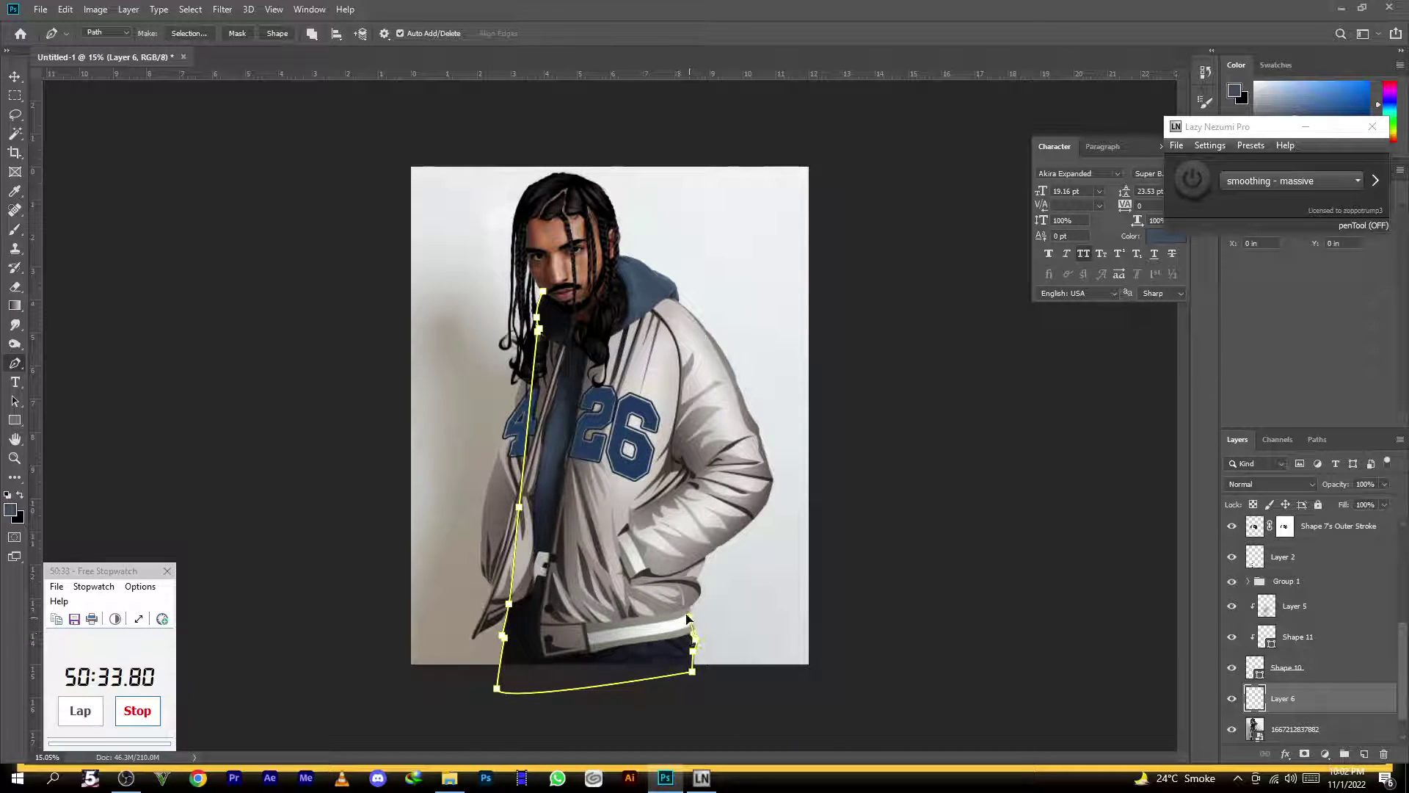
Extend the path up behind the jacket to the shoulder and around the hood's outer edge to the braids
{"action": "left_click_drag", "start_coordinate": [677, 478], "coordinate": [683, 374]}
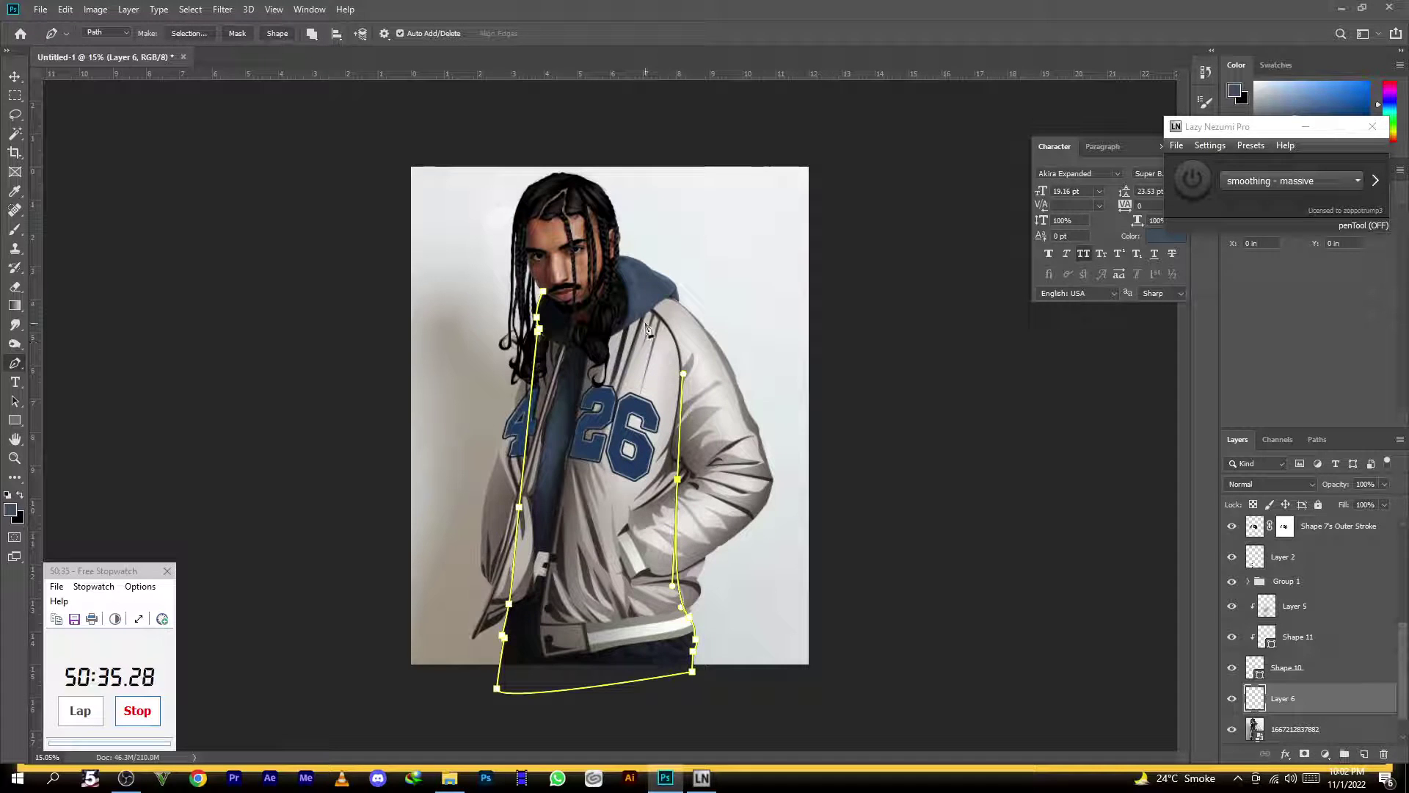
{"action": "left_click", "coordinate": [678, 305]}
{"action": "scroll", "coordinate": [681, 309], "scroll_direction": "up", "scroll_amount": 6}
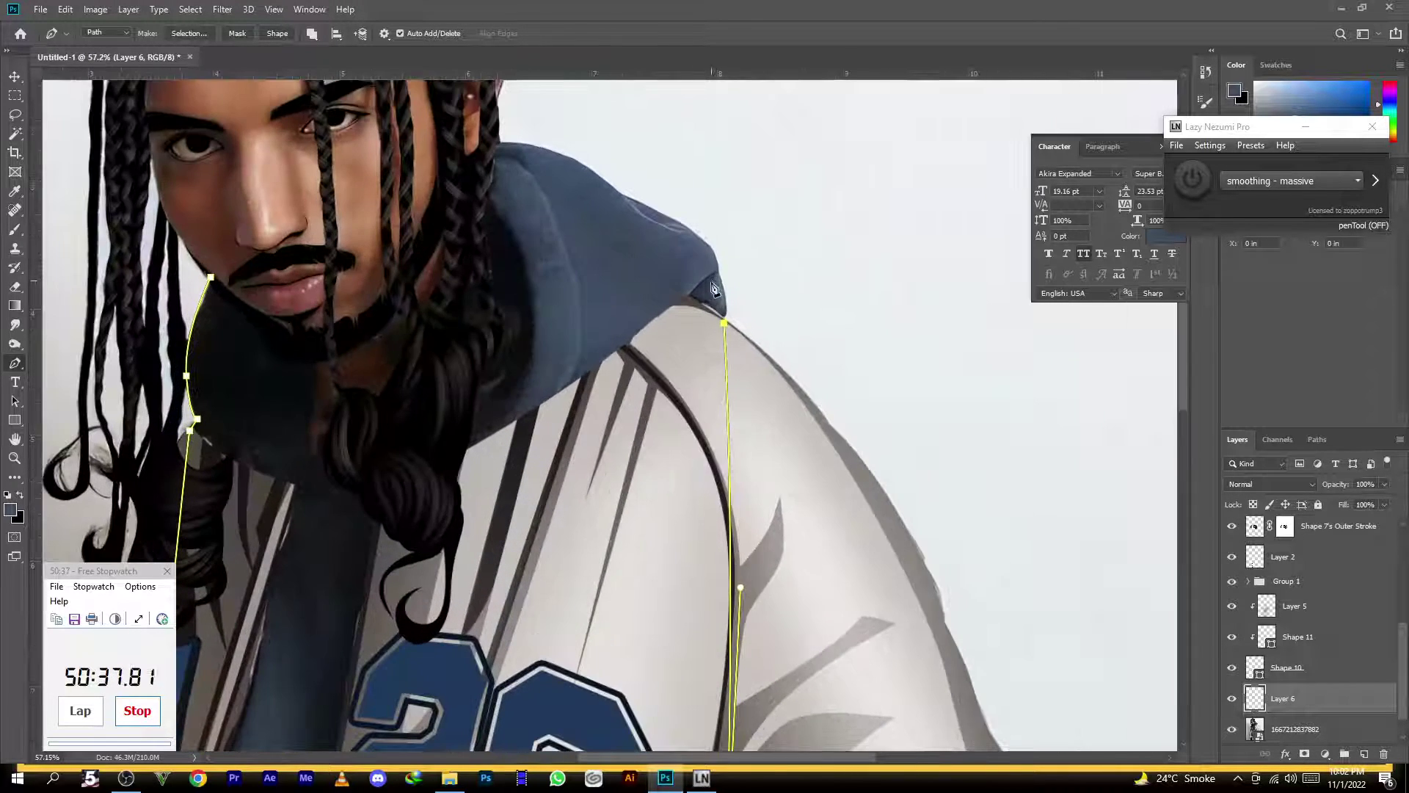
{"action": "left_click_drag", "start_coordinate": [724, 290], "coordinate": [719, 273]}
{"action": "left_click_drag", "start_coordinate": [531, 142], "coordinate": [493, 144]}
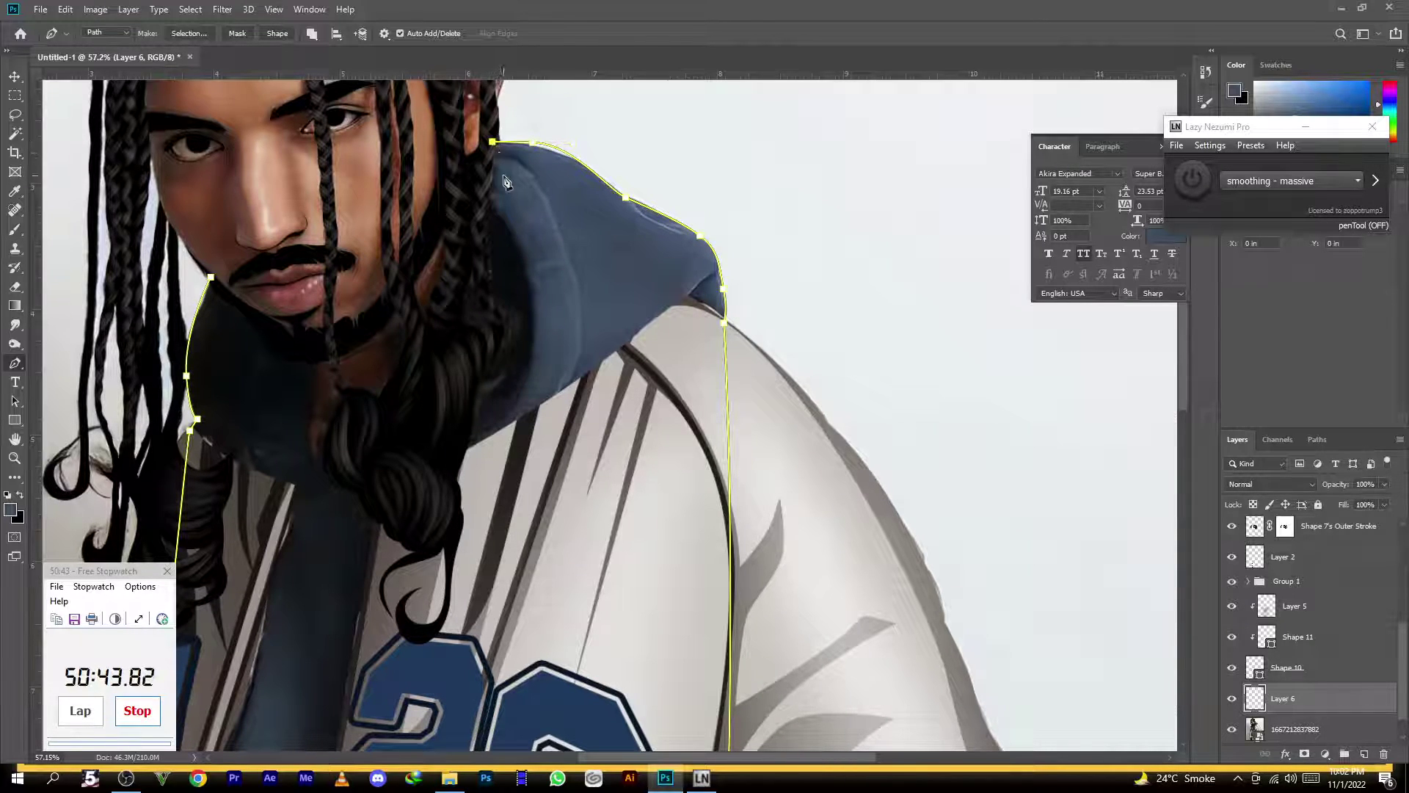
Trace the hood's inner edge behind the braids, around the neck and along the beard line, closing the path at the jaw
{"action": "scroll", "coordinate": [523, 216], "scroll_direction": "down", "scroll_amount": 1}
{"action": "scroll", "coordinate": [420, 192], "scroll_direction": "up", "scroll_amount": 1}
{"action": "left_click_drag", "start_coordinate": [496, 235], "coordinate": [483, 279]}
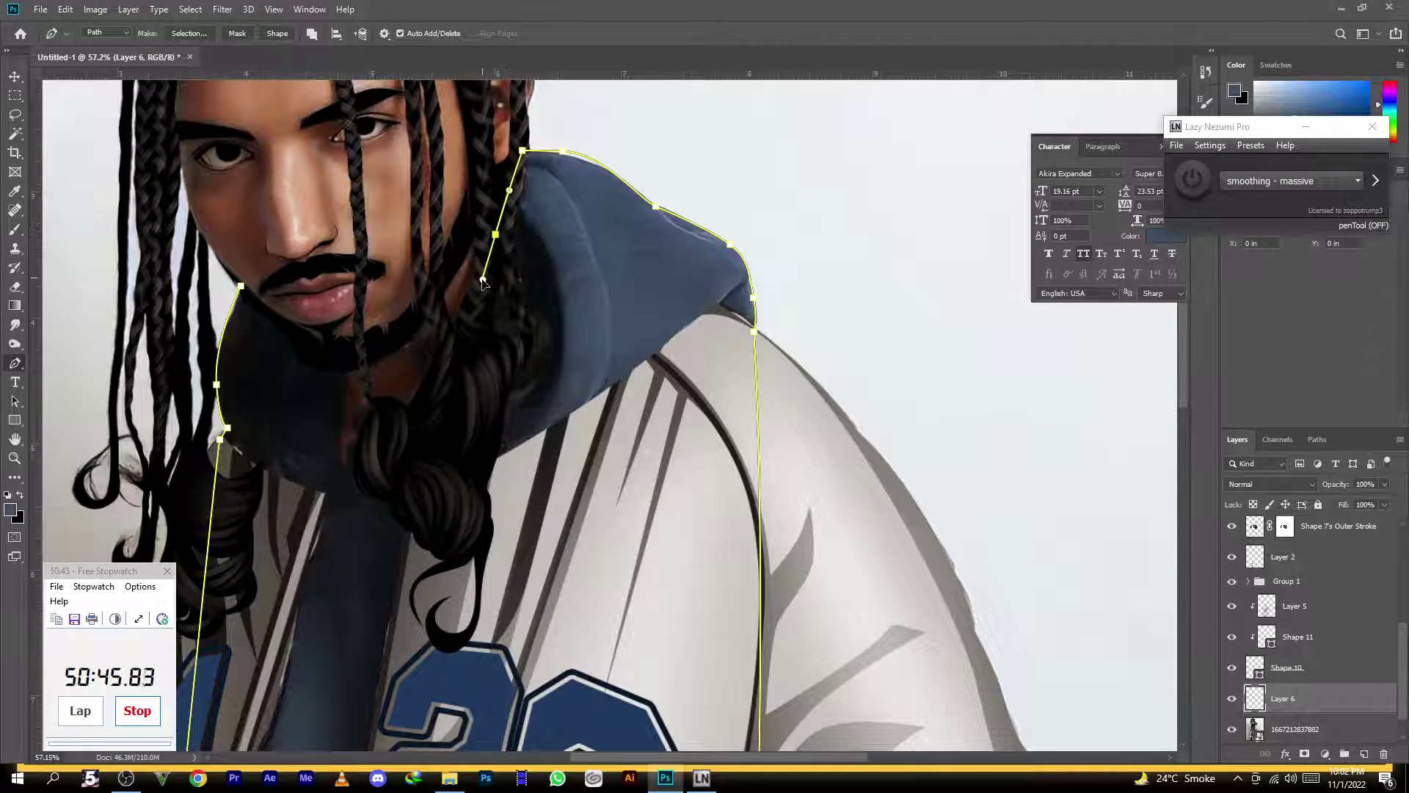
{"action": "left_click_drag", "start_coordinate": [477, 380], "coordinate": [463, 428]}
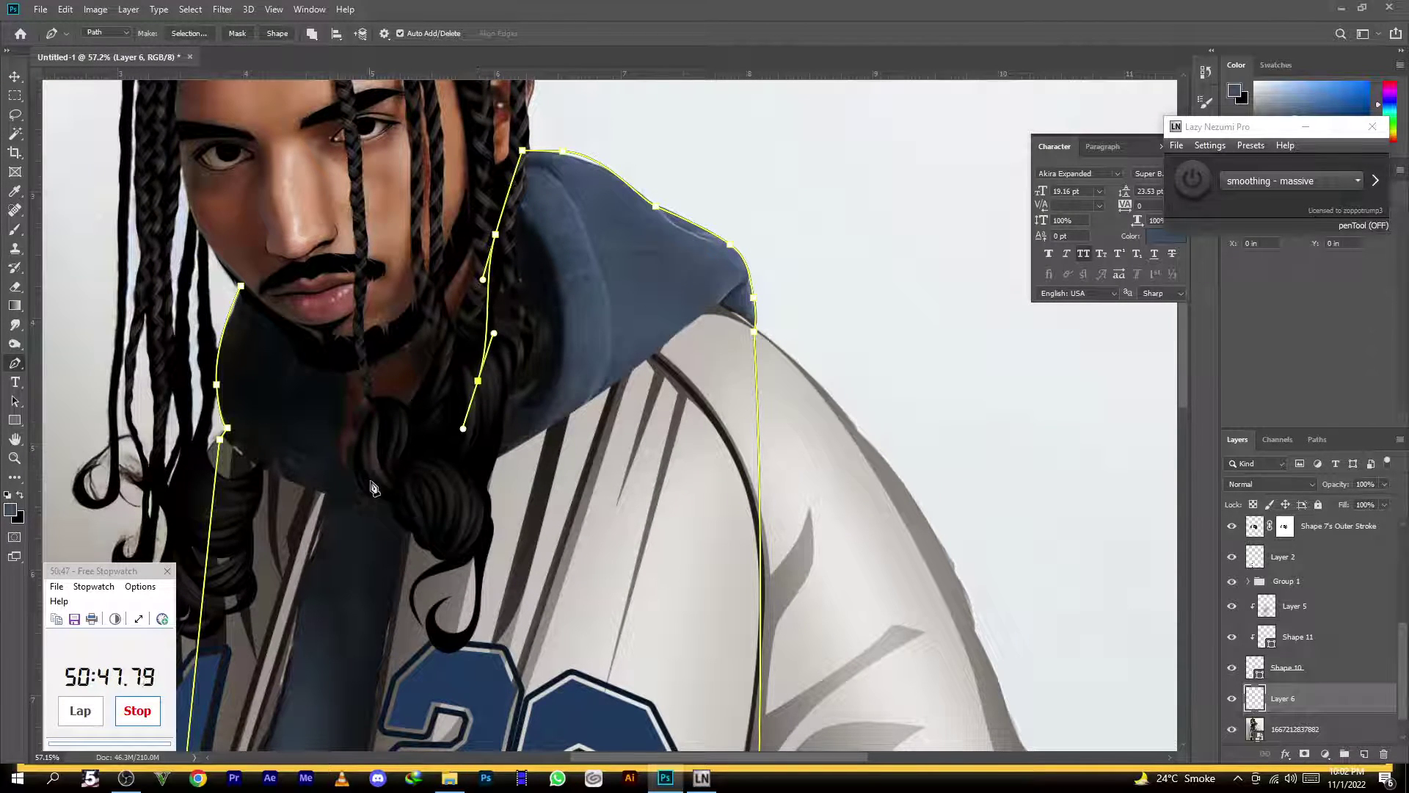
{"action": "mouse_move", "coordinate": [346, 465]}
{"action": "left_mouse_down"}
{"action": "mouse_move", "coordinate": [308, 480]}
{"action": "mouse_move", "coordinate": [342, 441]}
{"action": "left_mouse_up"}
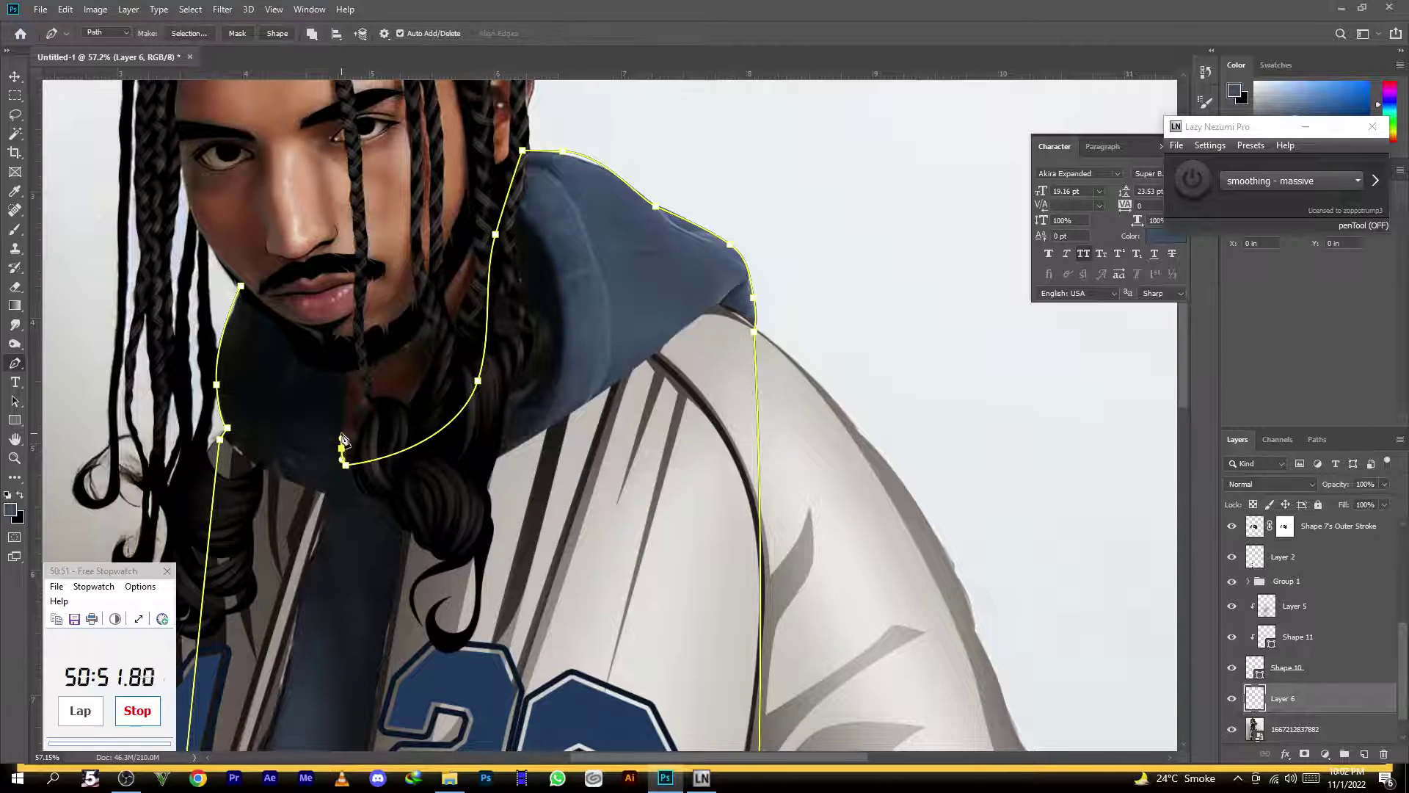
{"action": "scroll", "coordinate": [337, 346], "scroll_direction": "up", "scroll_amount": 2}
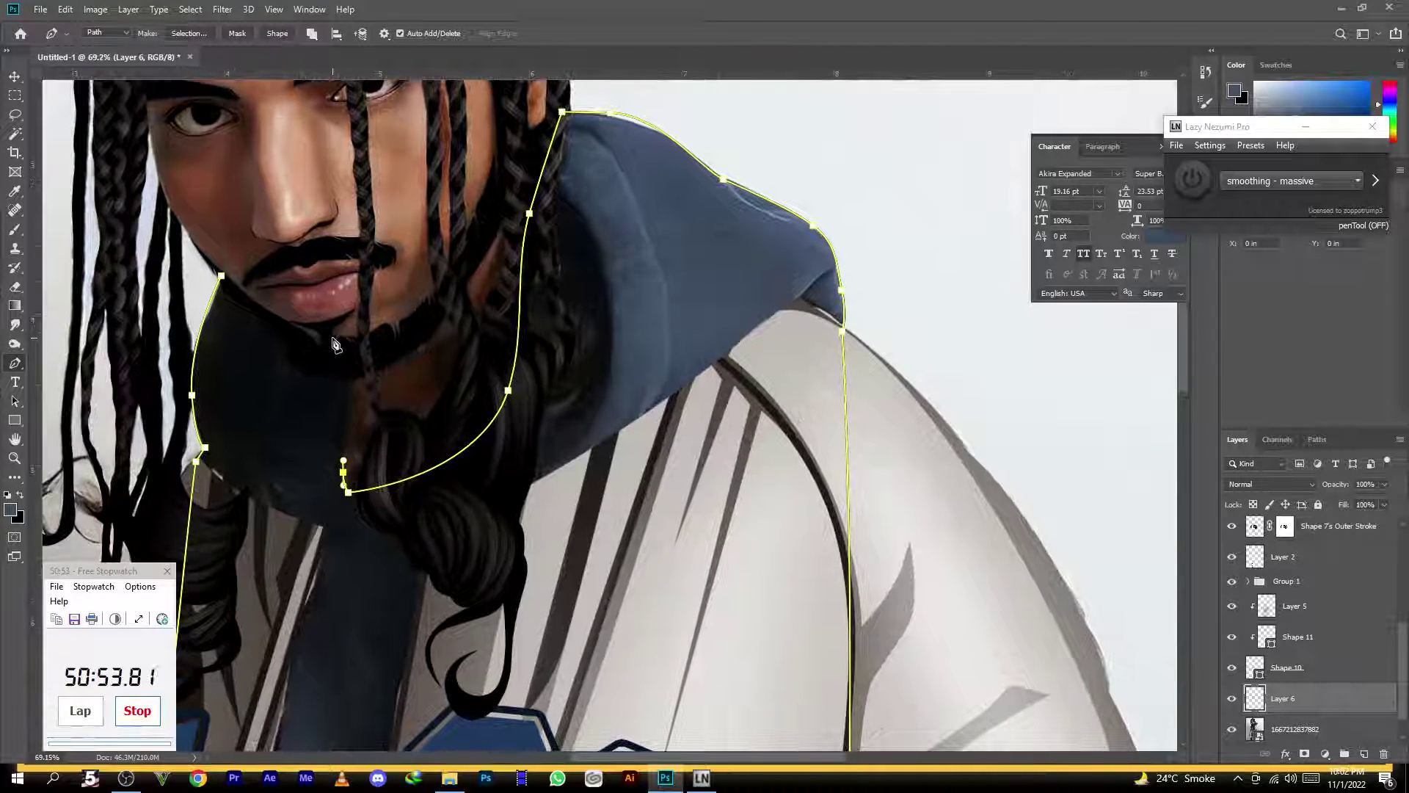
{"action": "scroll", "coordinate": [354, 319], "scroll_direction": "up", "scroll_amount": 2}
{"action": "left_click", "coordinate": [345, 414]}
{"action": "left_click", "coordinate": [344, 388]}
{"action": "left_click", "coordinate": [252, 331]}
{"action": "left_click", "coordinate": [177, 262]}
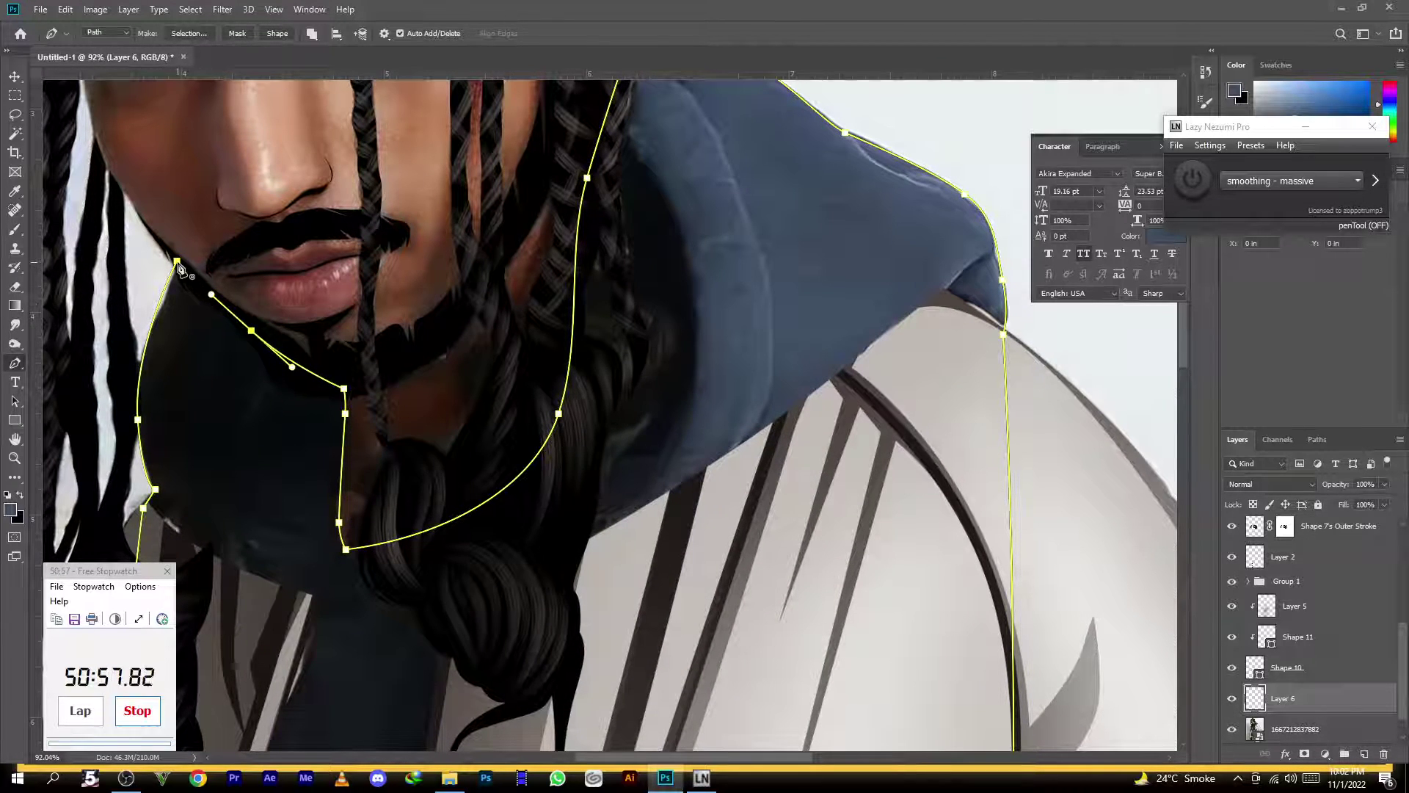
Convert the closed hoodie and trousers path into a shape of the sampled blue and compare it with the photo
{"action": "scroll", "coordinate": [198, 222], "scroll_direction": "down", "scroll_amount": 5}
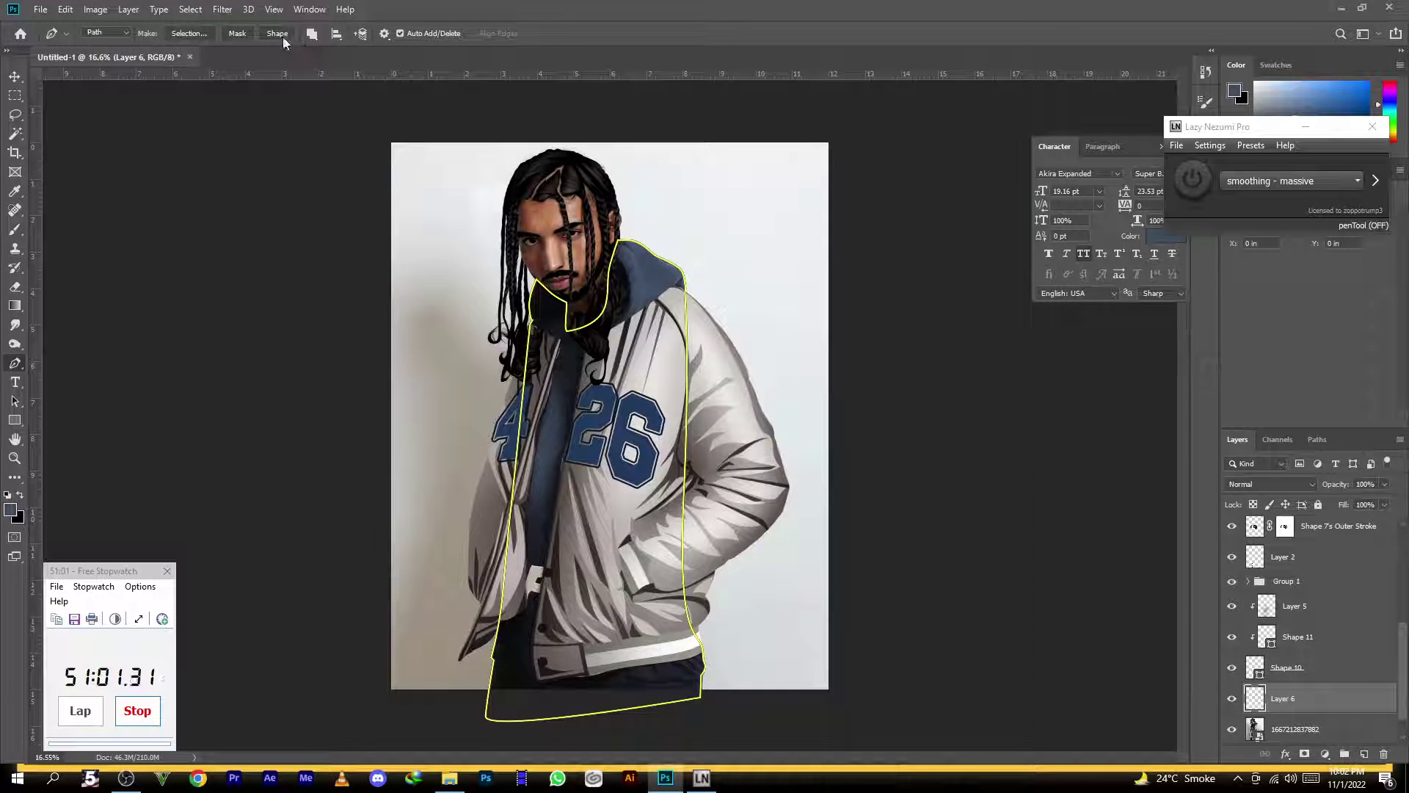
{"action": "left_click", "coordinate": [282, 36]}
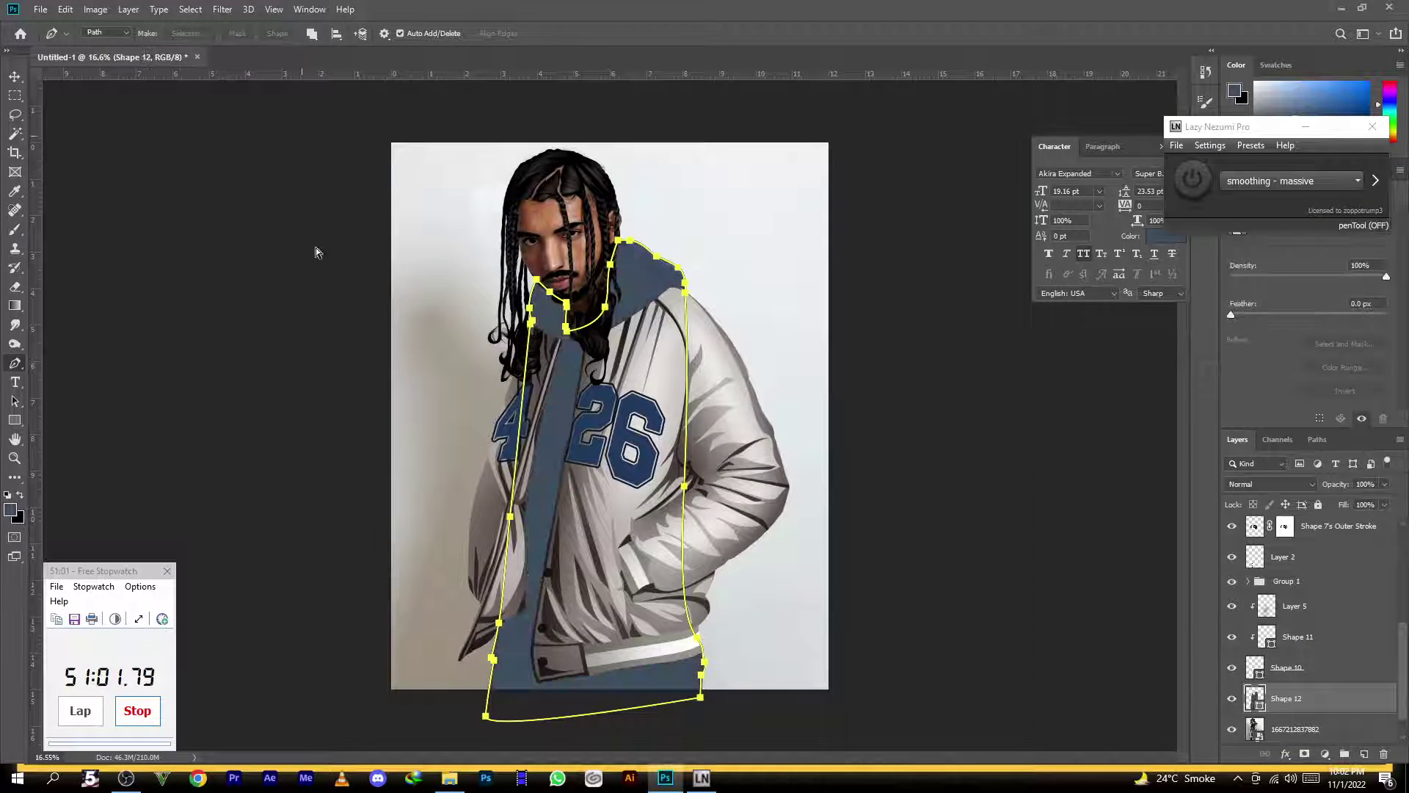
{"action": "scroll", "coordinate": [663, 357], "scroll_direction": "down", "scroll_amount": 2}
{"action": "scroll", "coordinate": [663, 358], "scroll_direction": "down", "scroll_amount": 1}
{"action": "scroll", "coordinate": [663, 358], "scroll_direction": "up", "scroll_amount": 1}
{"action": "scroll", "coordinate": [663, 357], "scroll_direction": "up", "scroll_amount": 1}
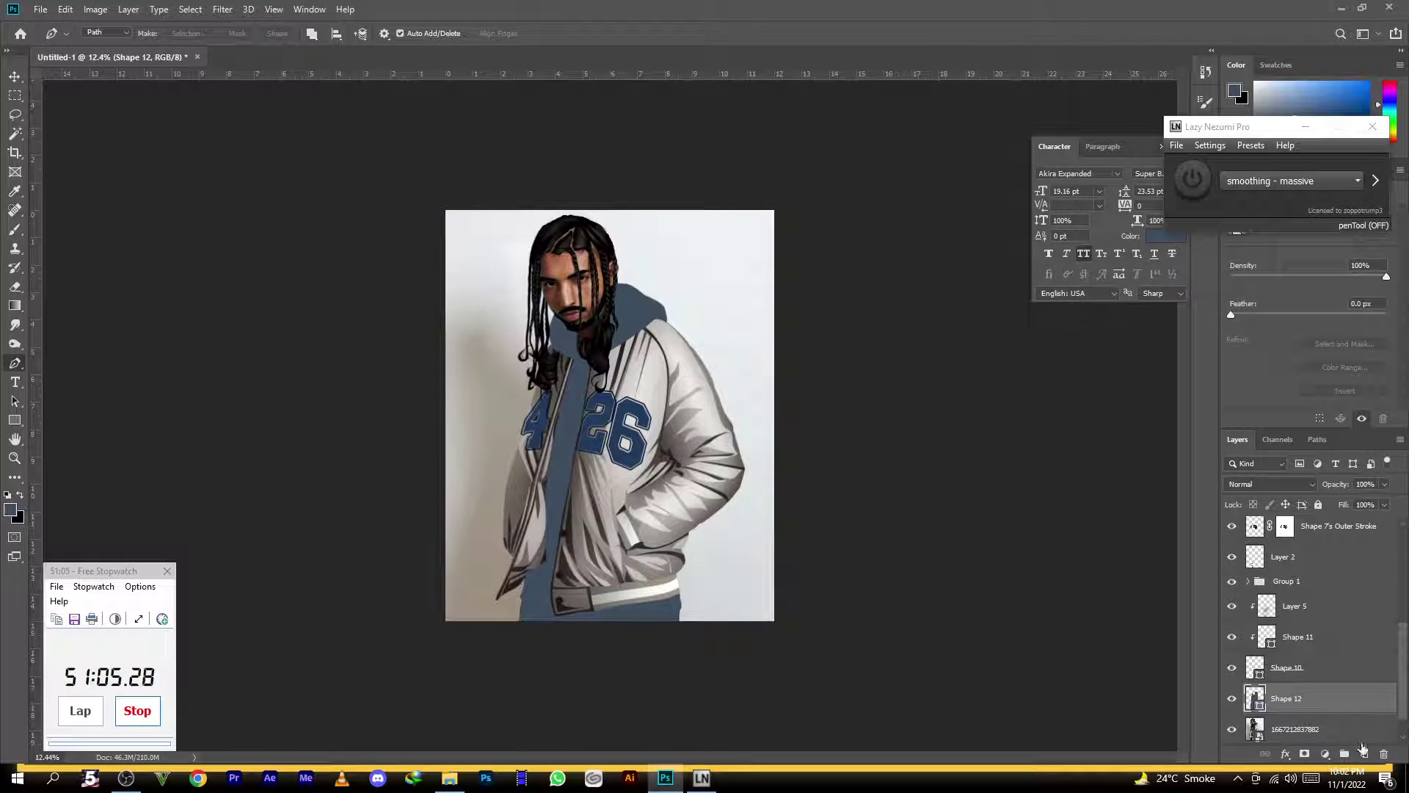
{"action": "left_click", "coordinate": [1233, 699]}
{"action": "left_click", "coordinate": [1233, 699]}
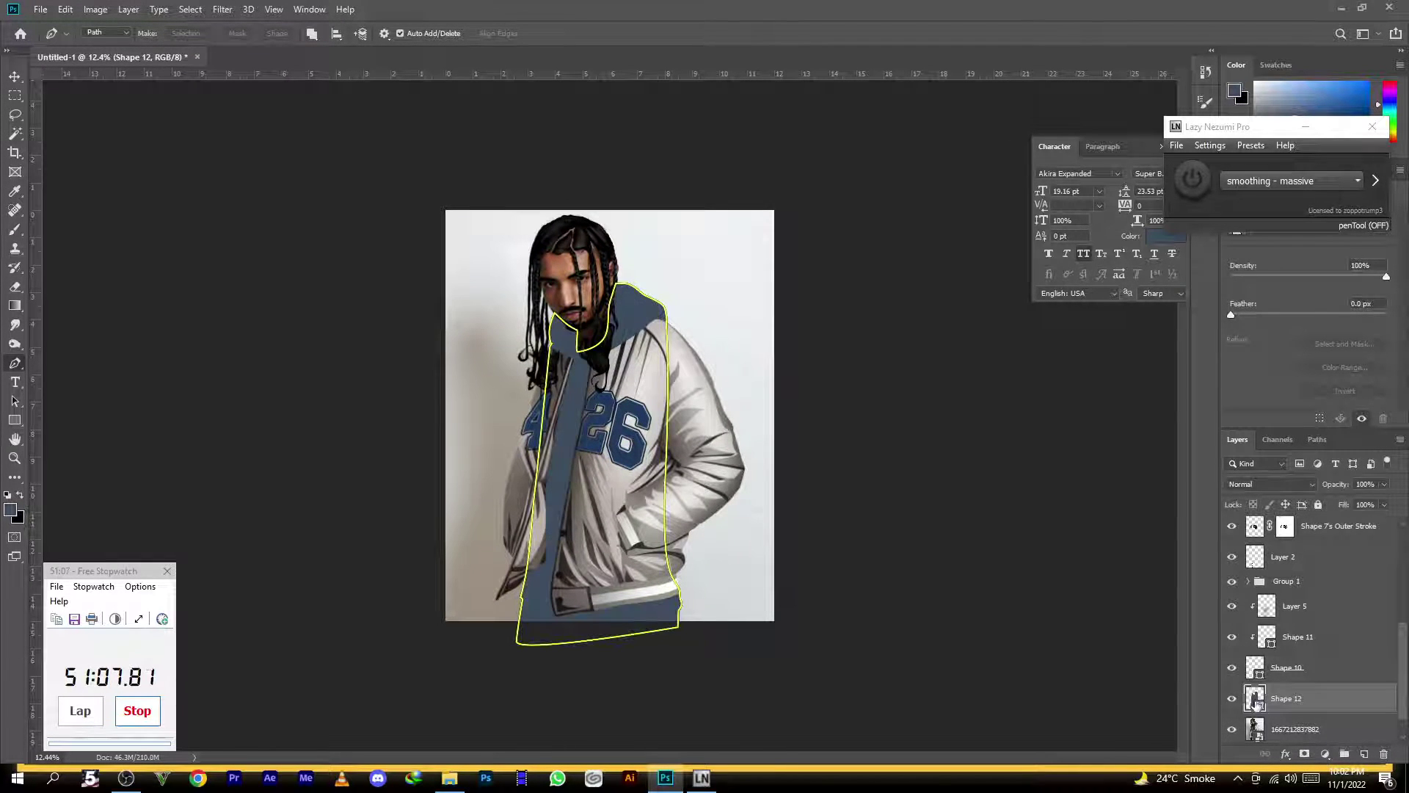
Recolour Shape 12 with a near-black sampled from the dark trousers in the photo and show the shape again
{"action": "left_click", "coordinate": [1233, 700]}
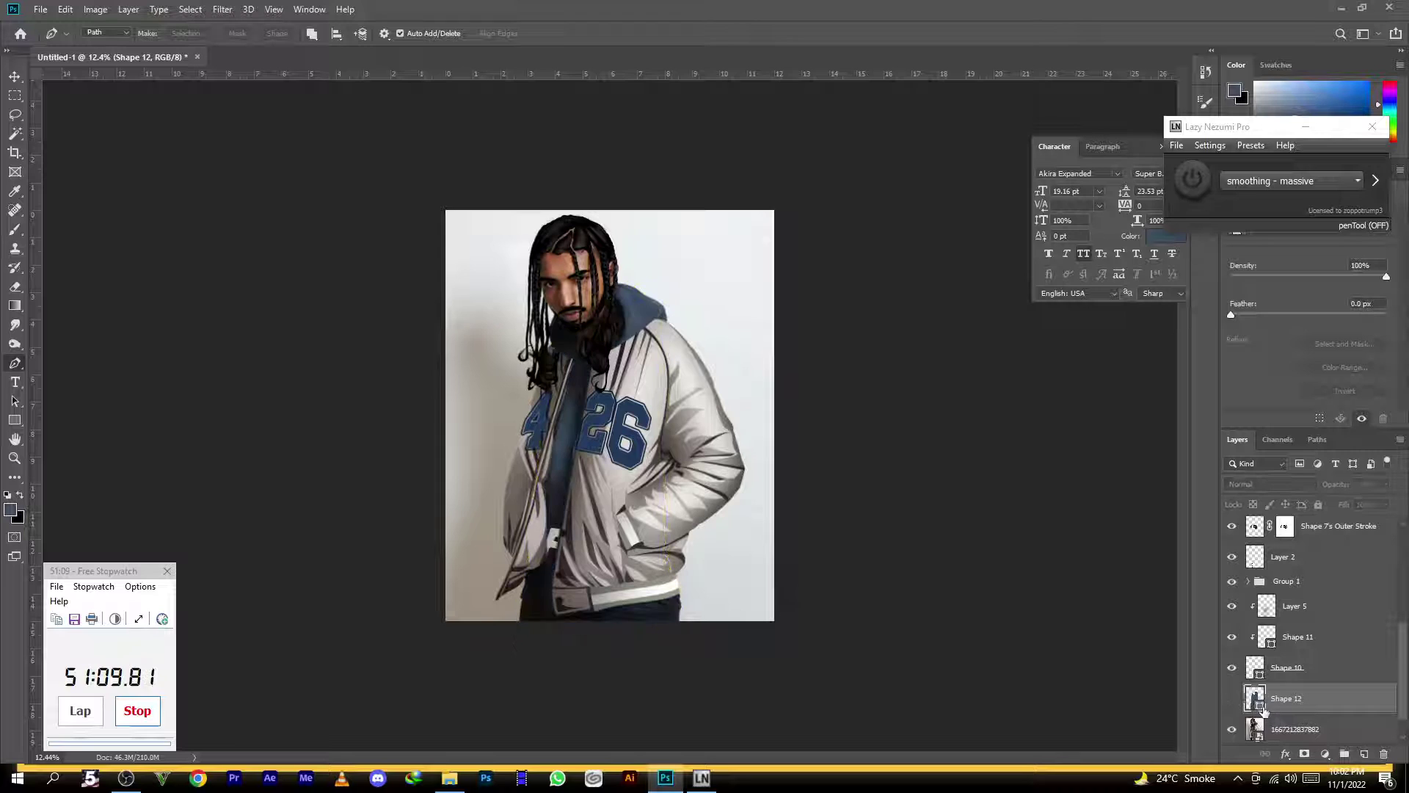
{"action": "double_click", "coordinate": [1255, 698]}
{"action": "left_click", "coordinate": [567, 345]}
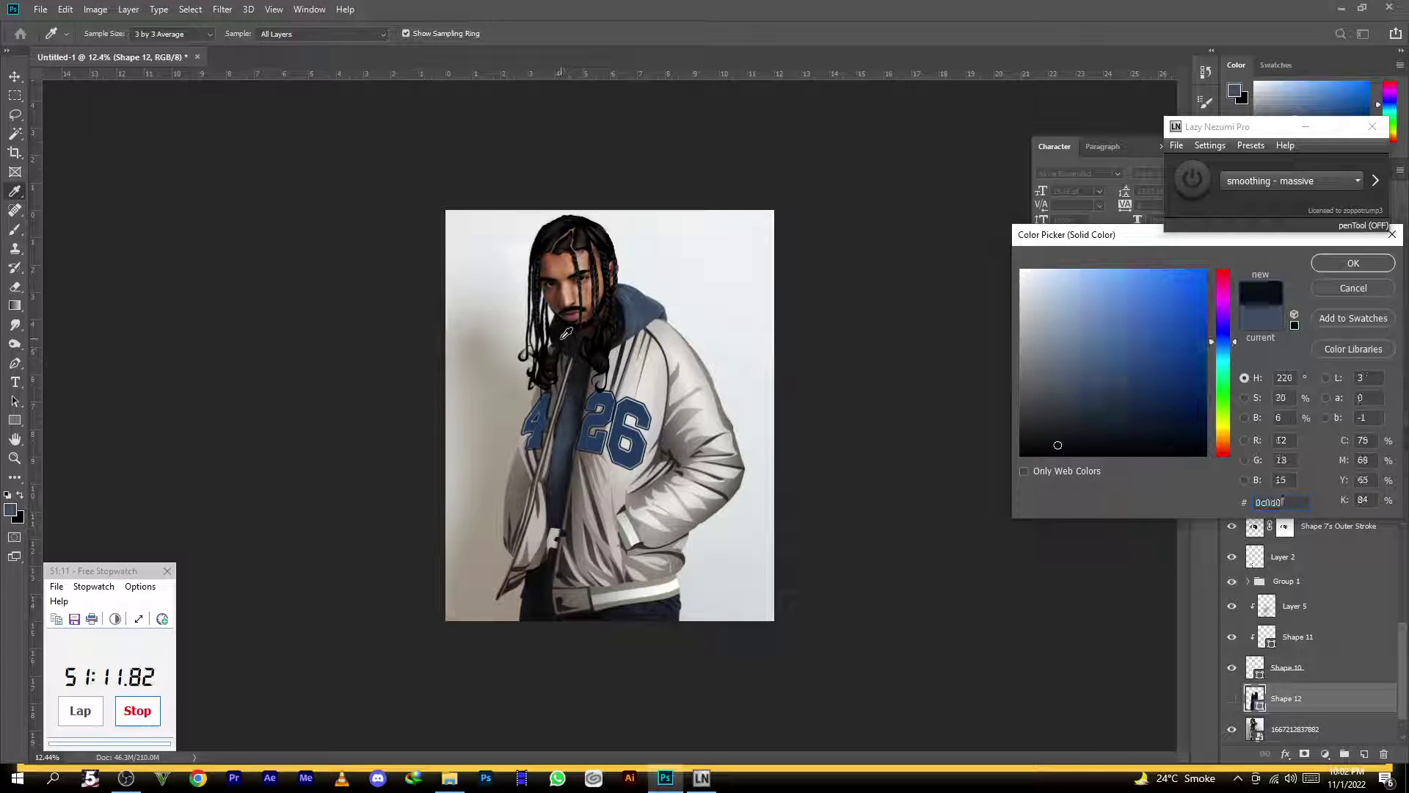
{"action": "left_click", "coordinate": [534, 587]}
{"action": "left_click", "coordinate": [544, 583]}
{"action": "left_click", "coordinate": [1334, 271]}
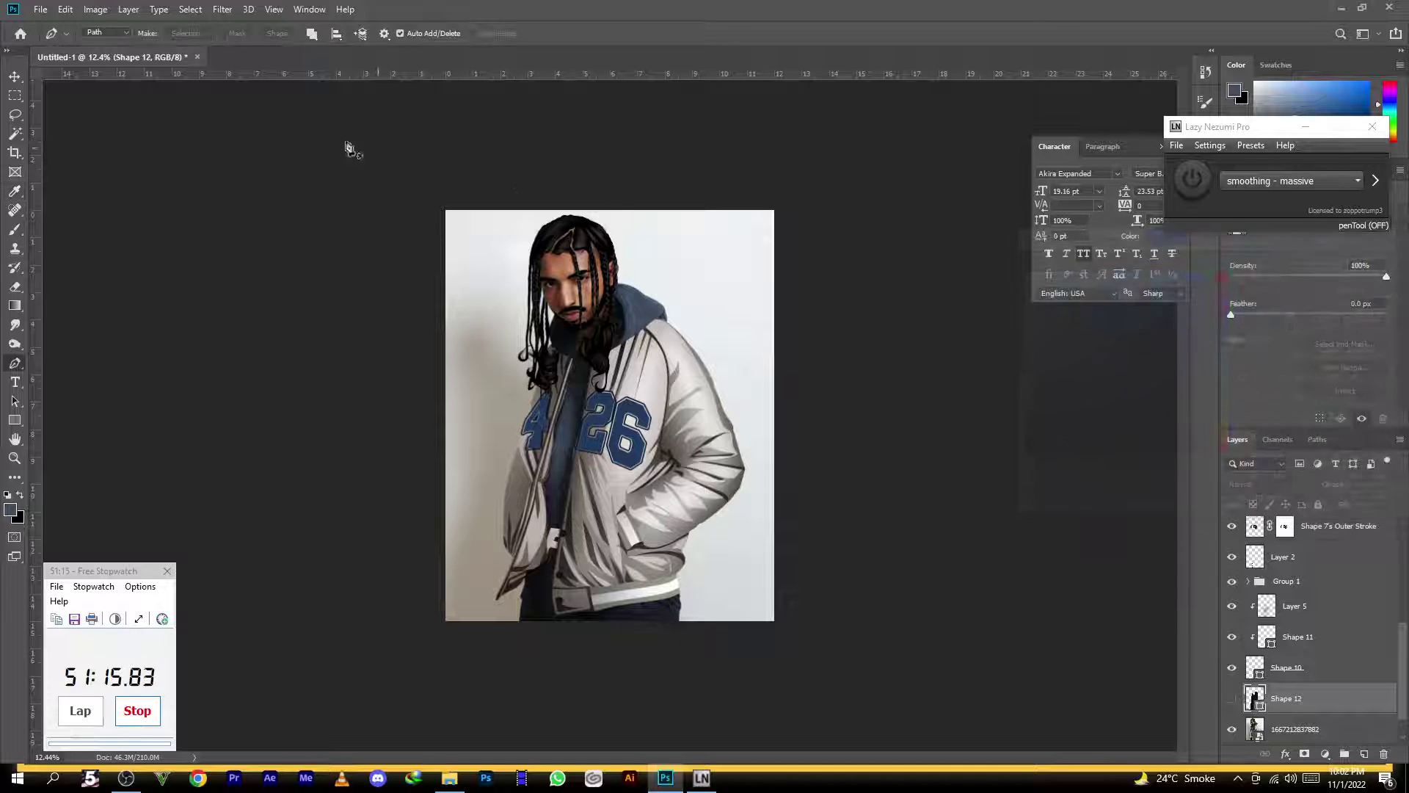
{"action": "key", "text": "p"}
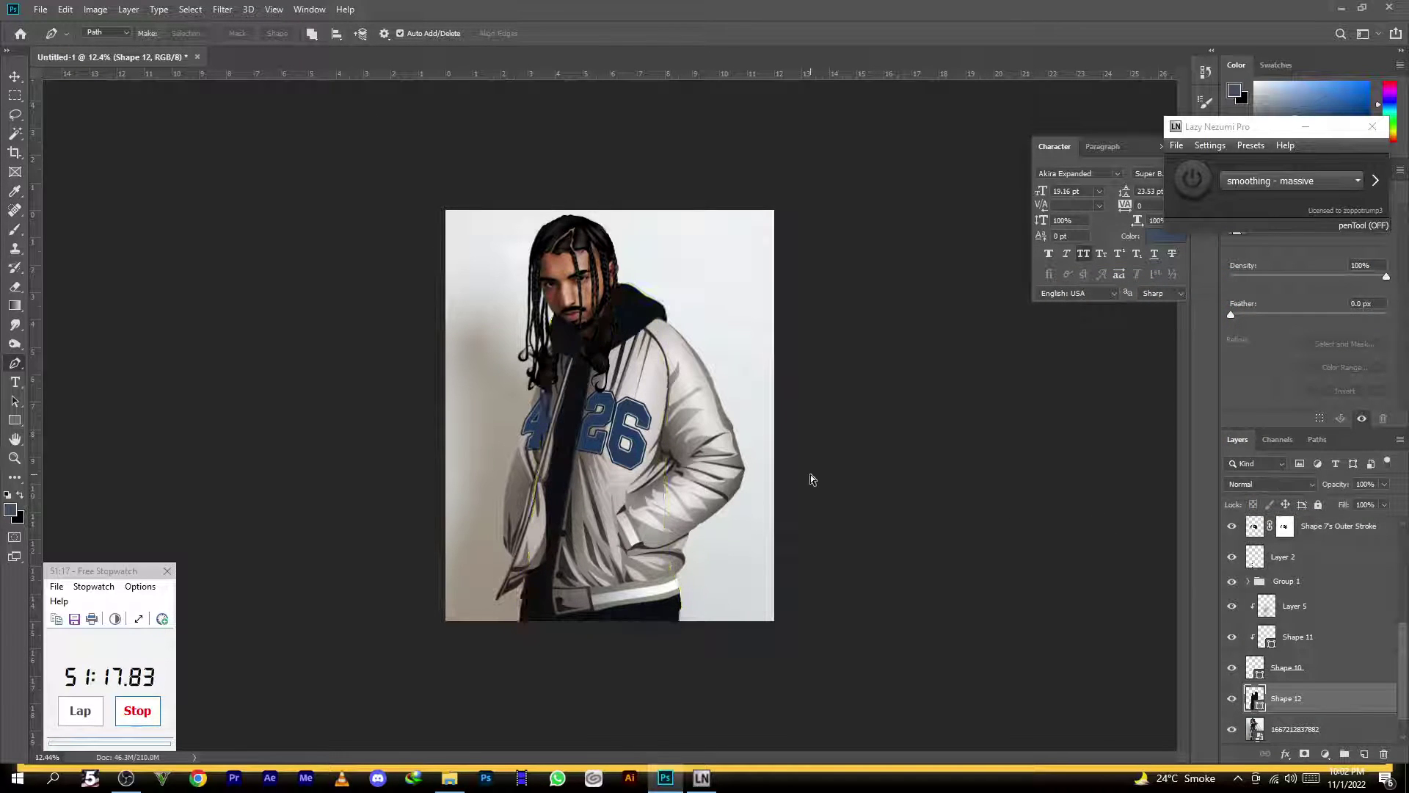
{"action": "scroll", "coordinate": [571, 456], "scroll_direction": "up", "scroll_amount": 3}
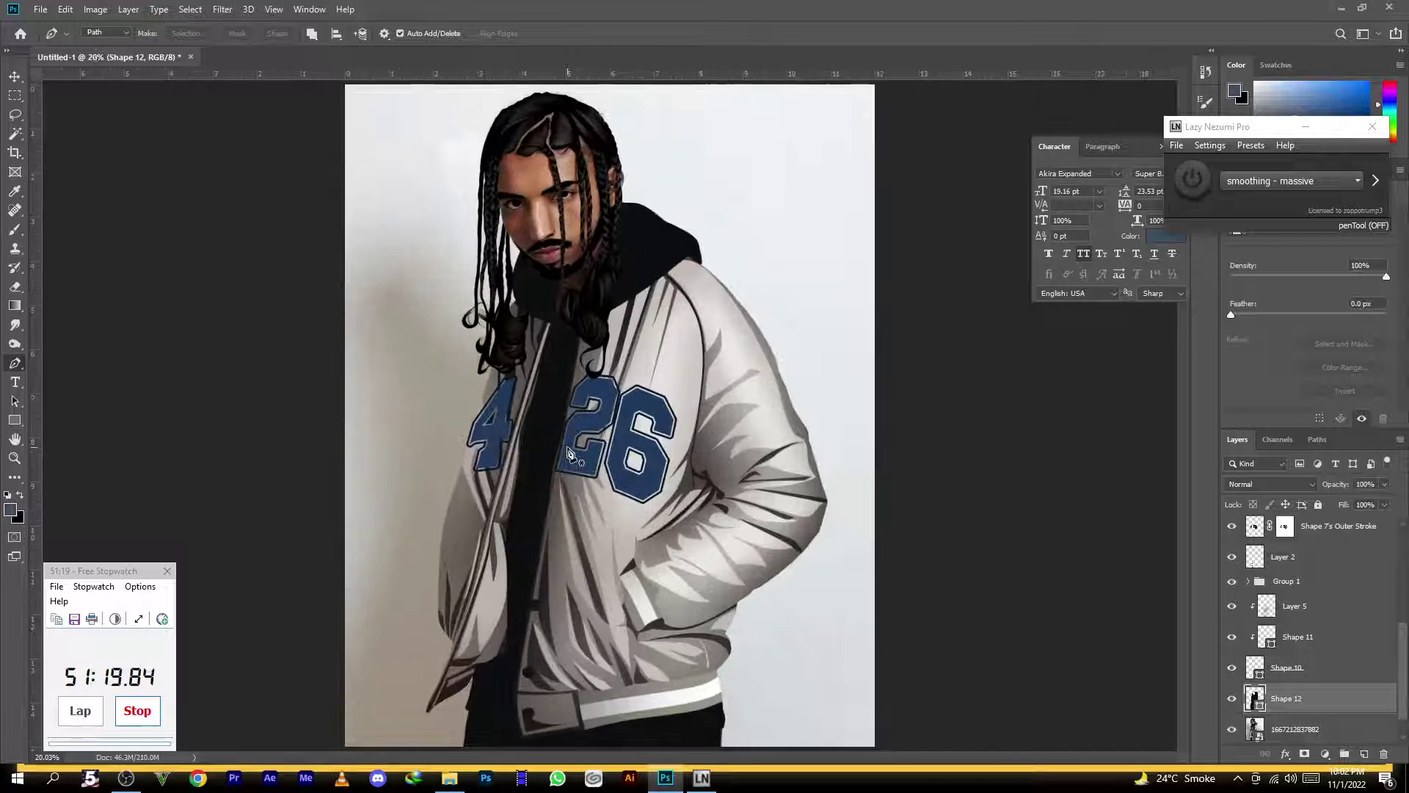
{"action": "scroll", "coordinate": [571, 457], "scroll_direction": "down", "scroll_amount": 2}
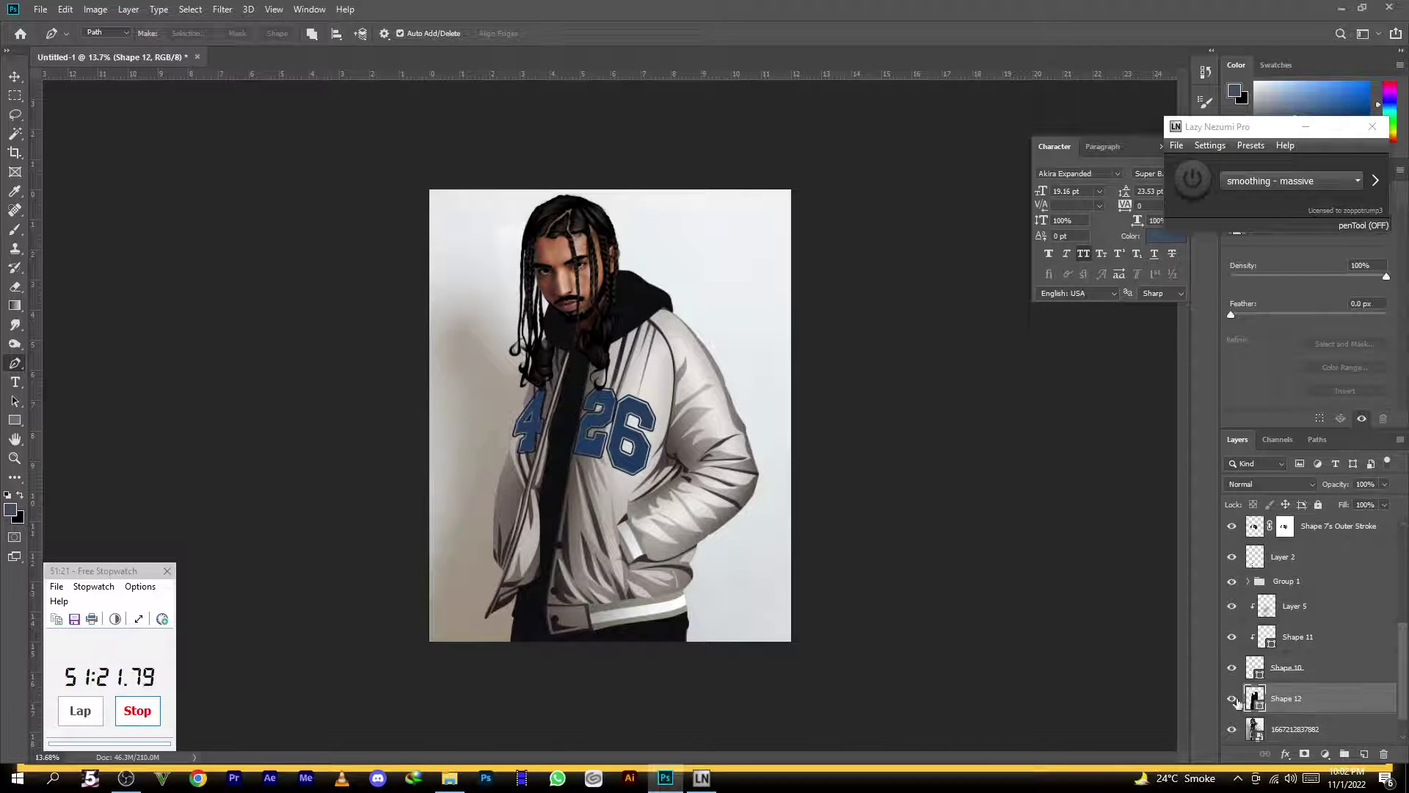
Hide Shape 12 to reveal the photo's hoodie and add a new empty layer above the shape
{"action": "left_click", "coordinate": [1233, 701]}
{"action": "left_click", "coordinate": [1365, 755]}
{"action": "scroll", "coordinate": [643, 220], "scroll_direction": "up", "scroll_amount": 7}
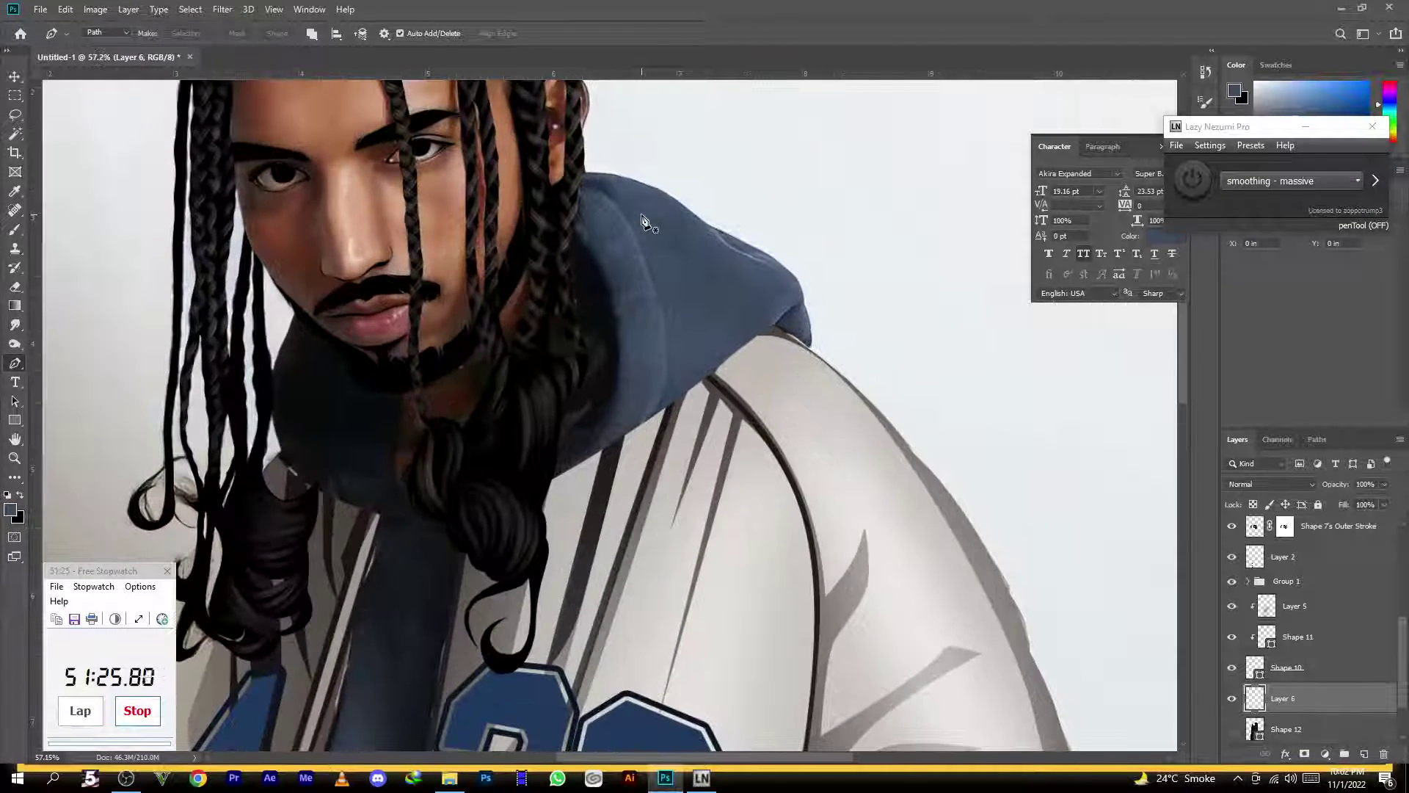
Trace the hood's inner edge from the neck down past the braids, then start along its lower edge over the jacket collar
{"action": "left_click", "coordinate": [574, 224]}
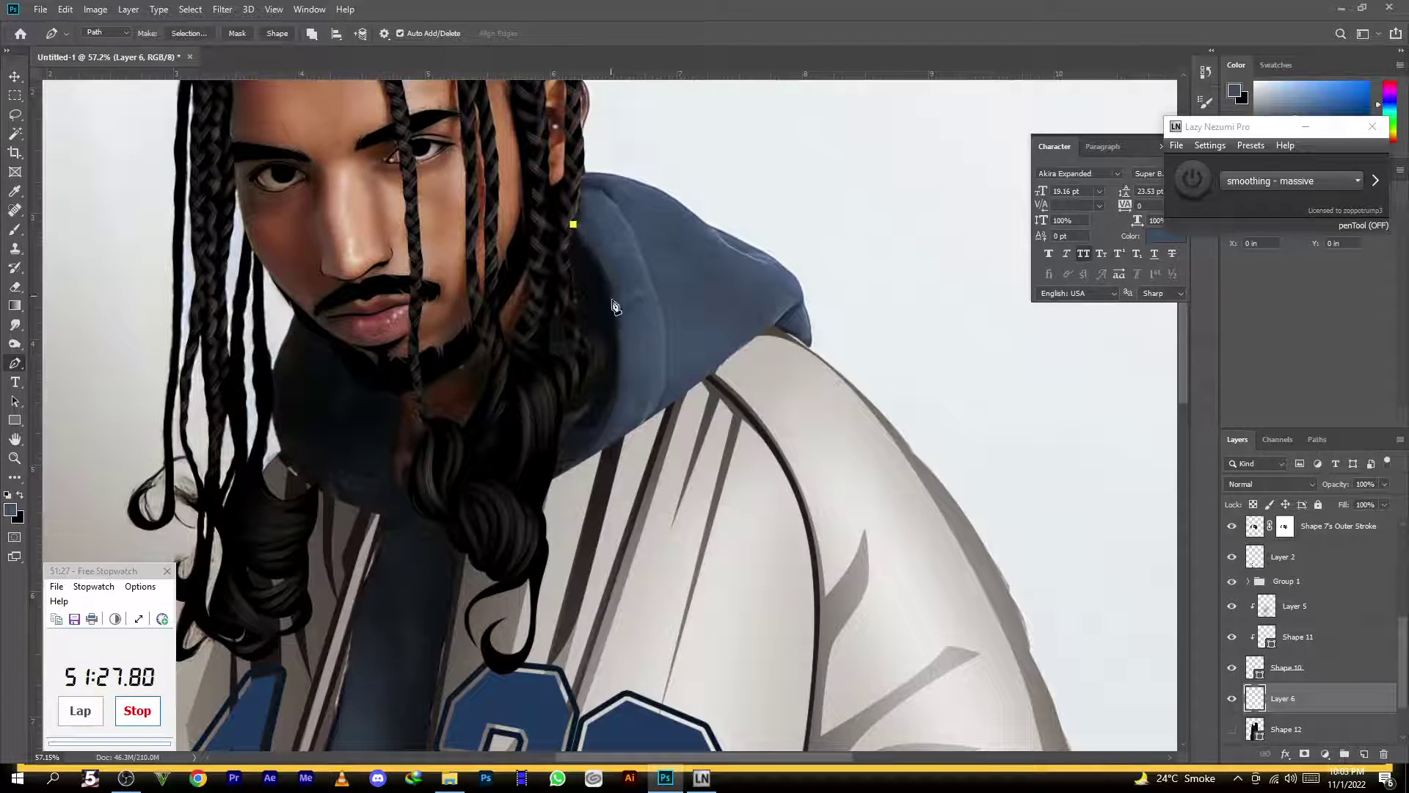
{"action": "left_click_drag", "start_coordinate": [619, 334], "coordinate": [621, 400]}
{"action": "left_click_drag", "start_coordinate": [553, 478], "coordinate": [493, 529]}
{"action": "left_click", "coordinate": [529, 557]}
{"action": "left_click_drag", "start_coordinate": [541, 482], "coordinate": [610, 399]}
{"action": "left_click", "coordinate": [563, 428]}
{"action": "left_click", "coordinate": [511, 483]}
{"action": "left_click_drag", "start_coordinate": [613, 458], "coordinate": [507, 512]}
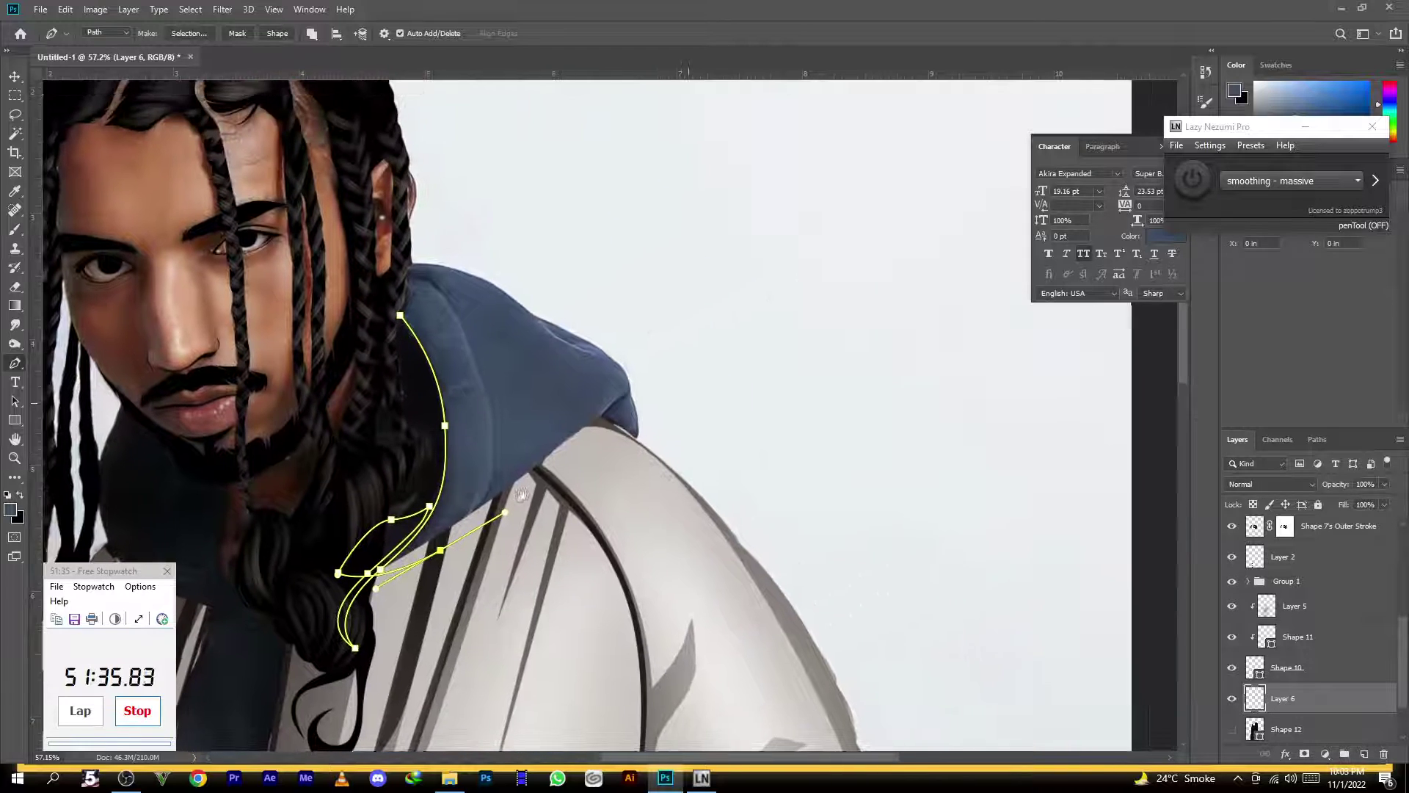
Carry the path around the hood's outer edge, add the inner fold and close it, and outline the small fold at the hood's shoulder tip
{"action": "left_click_drag", "start_coordinate": [620, 401], "coordinate": [655, 382]}
{"action": "left_click_drag", "start_coordinate": [423, 232], "coordinate": [477, 225]}
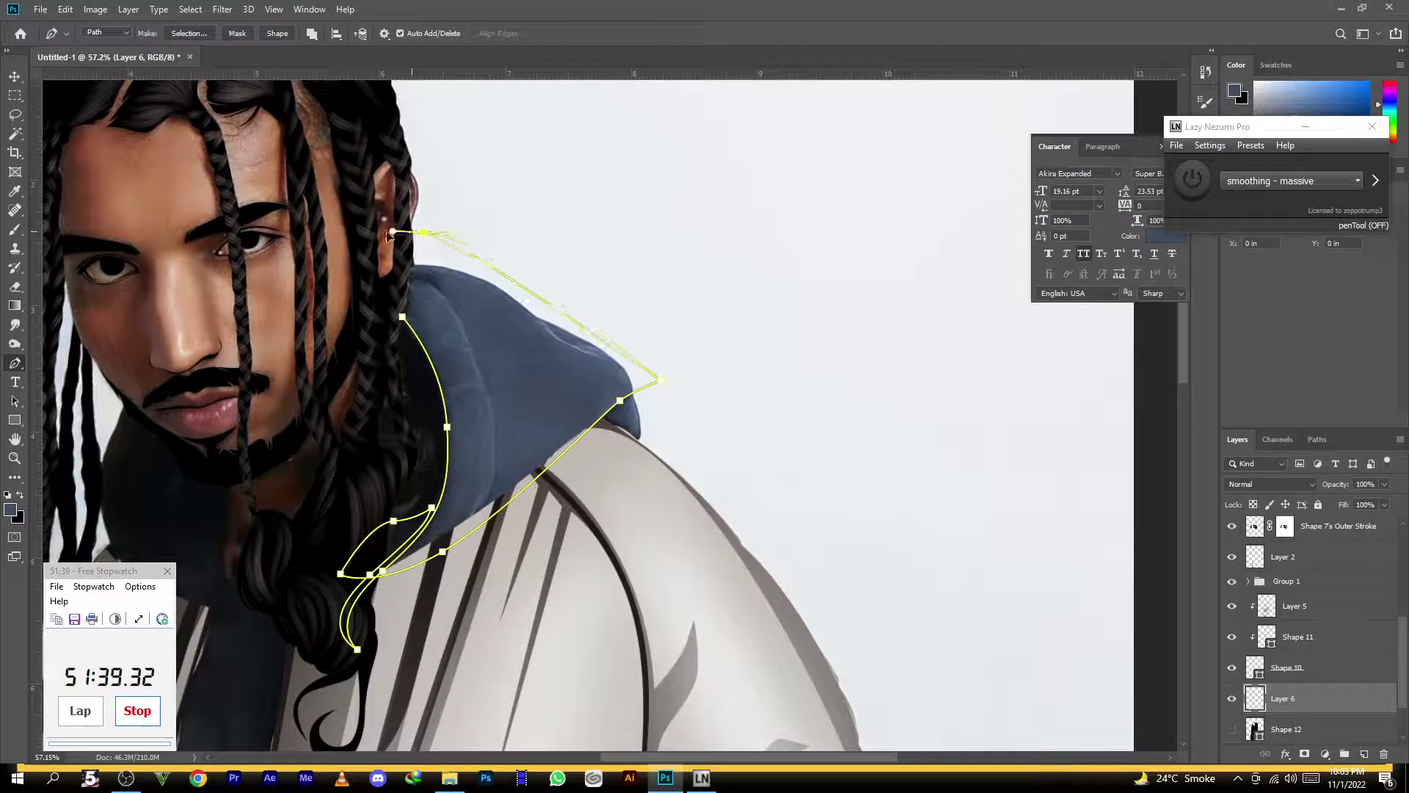
{"action": "left_click", "coordinate": [406, 269]}
{"action": "left_click_drag", "start_coordinate": [491, 399], "coordinate": [525, 532]}
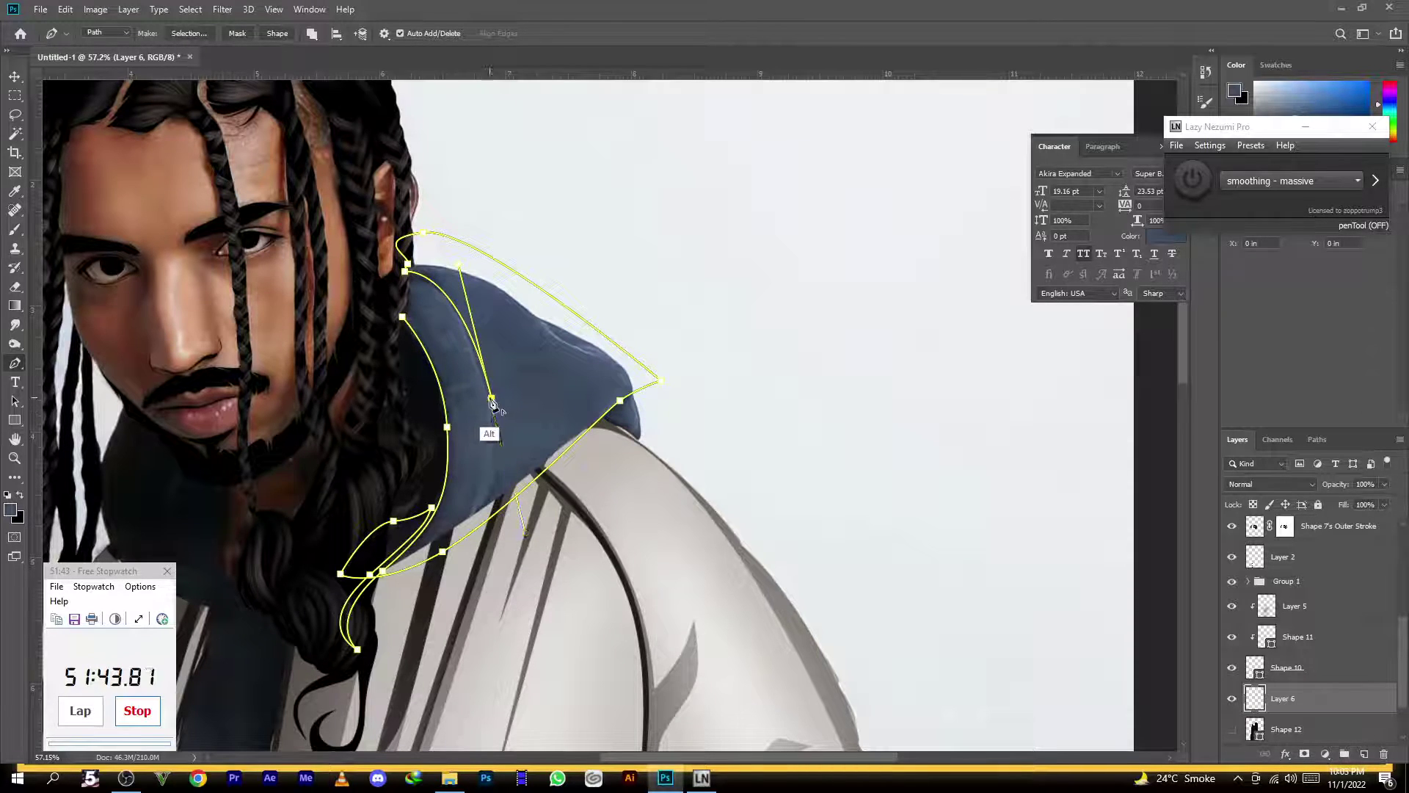
{"action": "mouse_move", "coordinate": [398, 276]}
{"action": "left_mouse_down"}
{"action": "mouse_move", "coordinate": [365, 297]}
{"action": "mouse_move", "coordinate": [395, 296]}
{"action": "left_mouse_up"}
{"action": "left_click_drag", "start_coordinate": [416, 450], "coordinate": [552, 342]}
{"action": "left_click", "coordinate": [737, 320]}
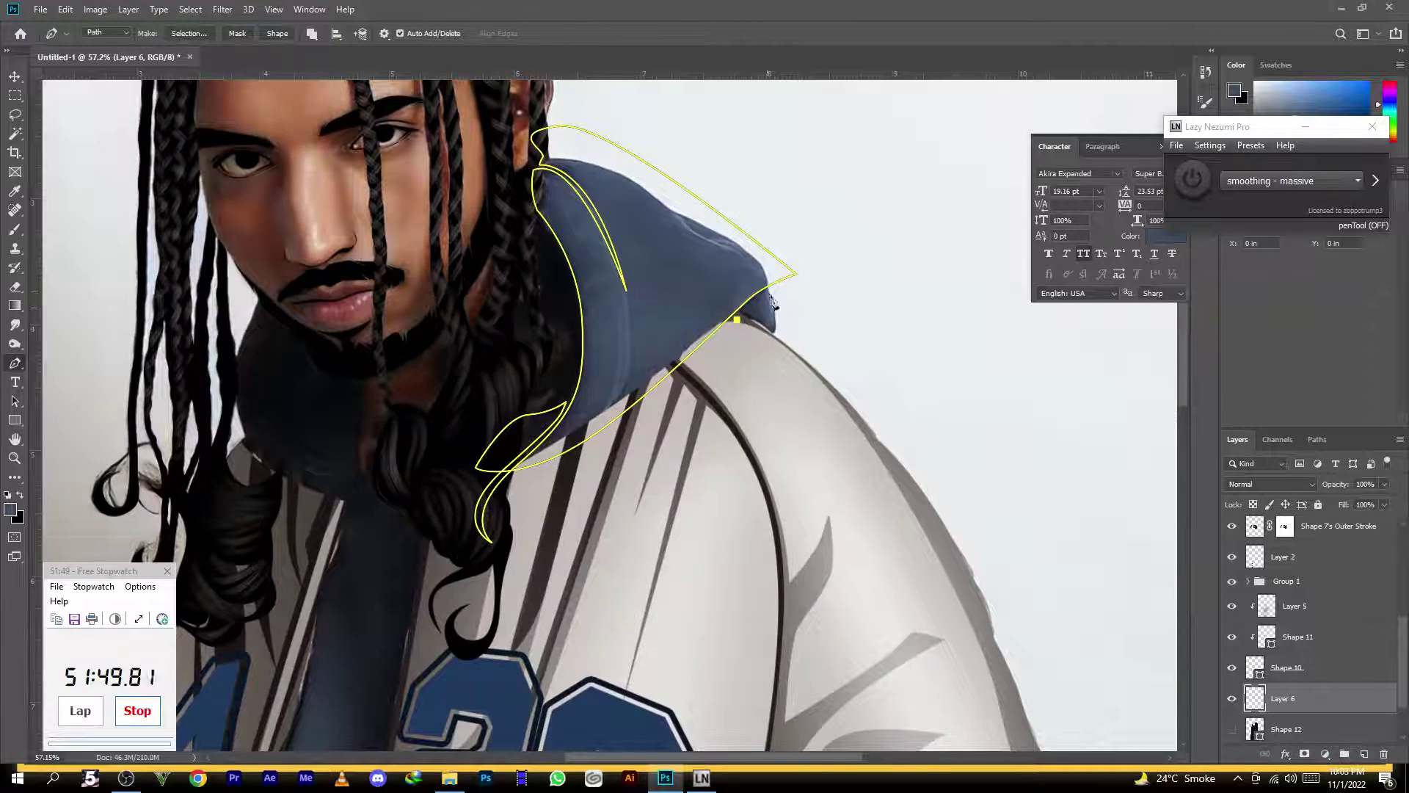
{"action": "left_click_drag", "start_coordinate": [783, 320], "coordinate": [793, 358]}
{"action": "left_click_drag", "start_coordinate": [713, 317], "coordinate": [614, 342]}
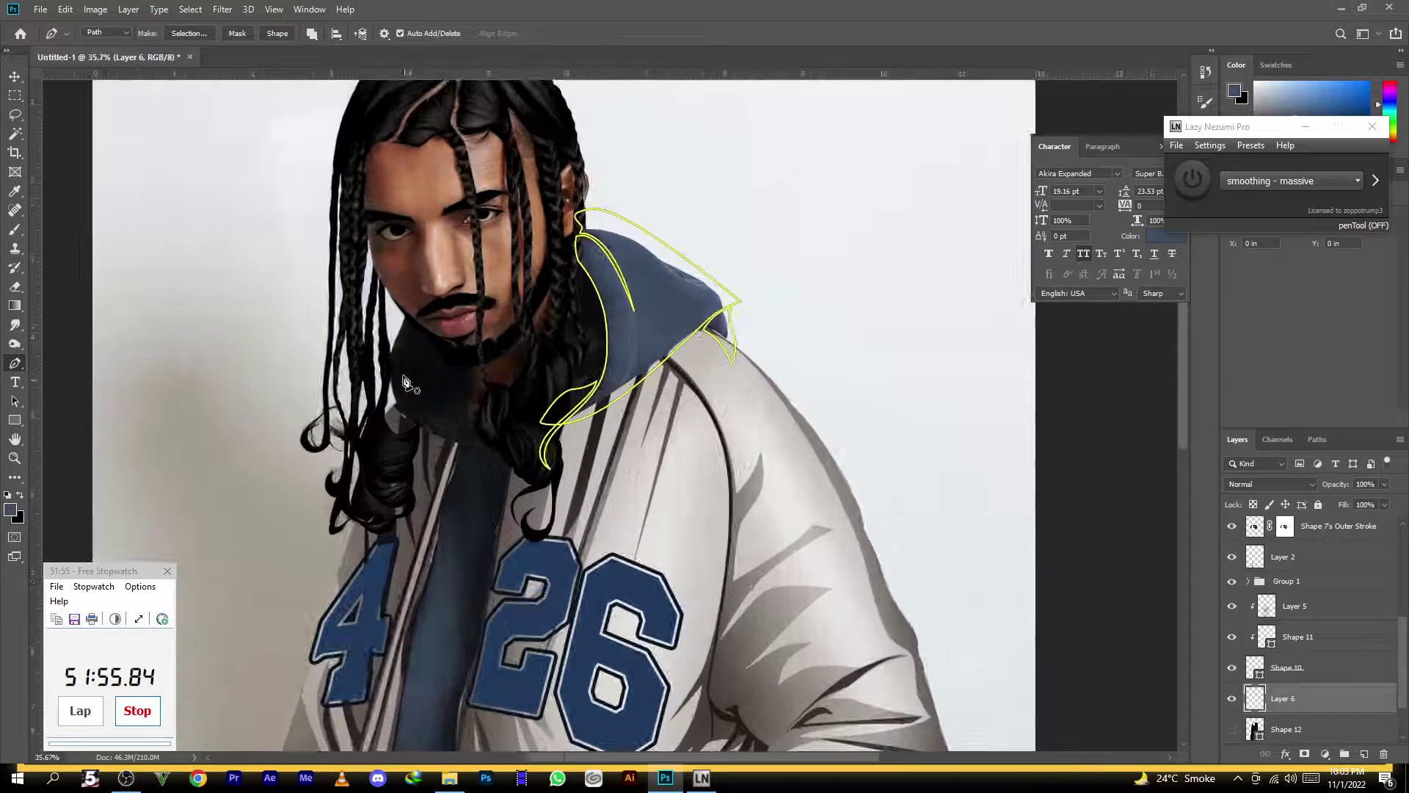
Outline the narrow pointed fold at the top of the hoodie's front, just below the neck
{"action": "scroll", "coordinate": [441, 330], "scroll_direction": "down", "scroll_amount": 4}
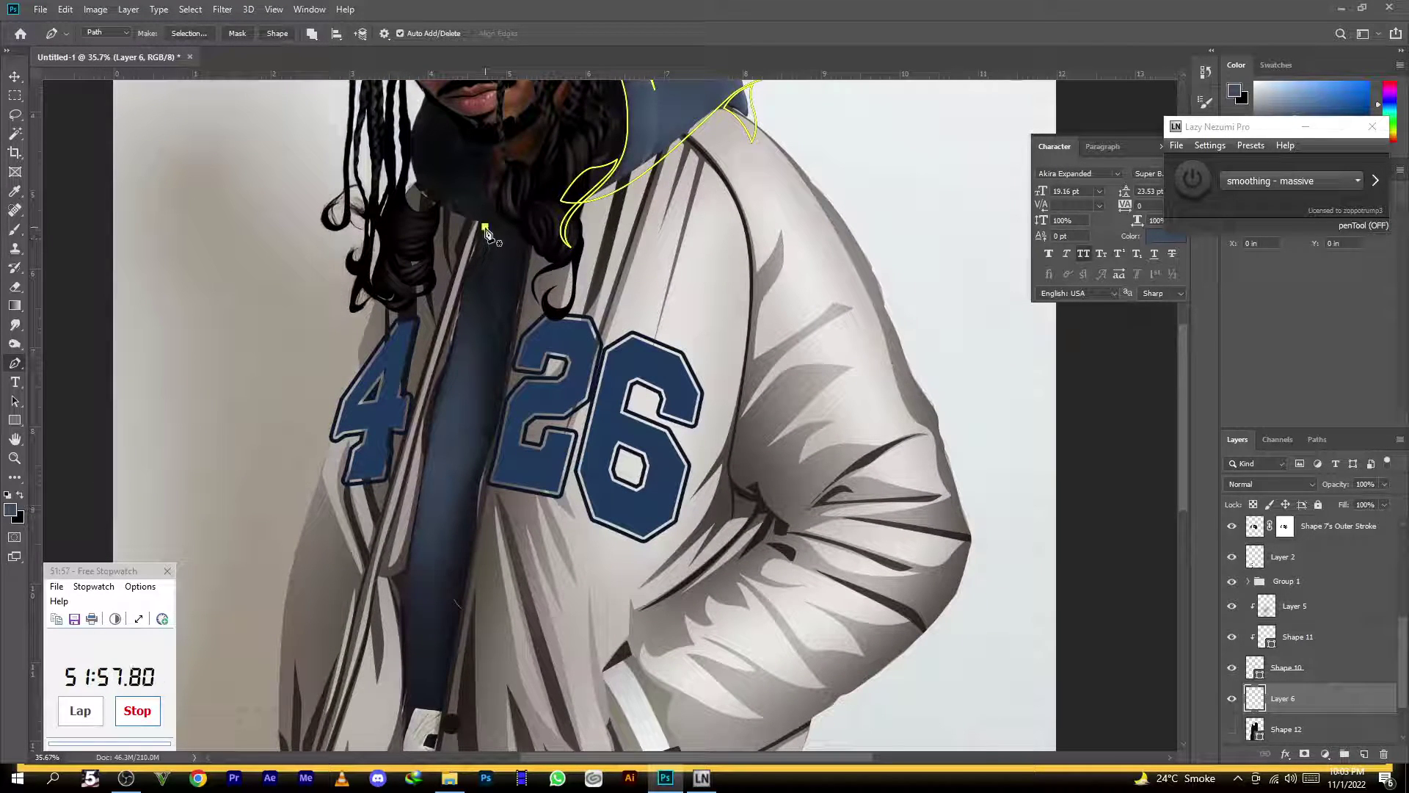
{"action": "left_click", "coordinate": [496, 345]}
{"action": "left_click", "coordinate": [475, 246]}
{"action": "left_click", "coordinate": [485, 228]}
{"action": "left_click", "coordinate": [459, 260]}
{"action": "left_click", "coordinate": [472, 302]}
{"action": "left_click", "coordinate": [479, 330]}
{"action": "left_click", "coordinate": [486, 357]}
Trace the long hoodie front panel between the jacket's open edges as a closed path with a rounded lower end
{"action": "left_click_drag", "start_coordinate": [467, 523], "coordinate": [461, 495]}
{"action": "left_click", "coordinate": [455, 535]}
{"action": "left_click_drag", "start_coordinate": [417, 441], "coordinate": [429, 326]}
{"action": "left_click", "coordinate": [470, 110]}
{"action": "left_click_drag", "start_coordinate": [500, 514], "coordinate": [556, 277]}
Outline a thin sliver below the hoodie's front panel, along the jacket's button edge down to the hem
{"action": "left_click", "coordinate": [474, 385]}
{"action": "left_click_drag", "start_coordinate": [478, 478], "coordinate": [480, 501]}
{"action": "mouse_move", "coordinate": [489, 423]}
{"action": "left_mouse_down"}
{"action": "mouse_move", "coordinate": [497, 365]}
{"action": "mouse_move", "coordinate": [471, 401]}
{"action": "left_mouse_up"}
{"action": "left_click", "coordinate": [477, 336]}
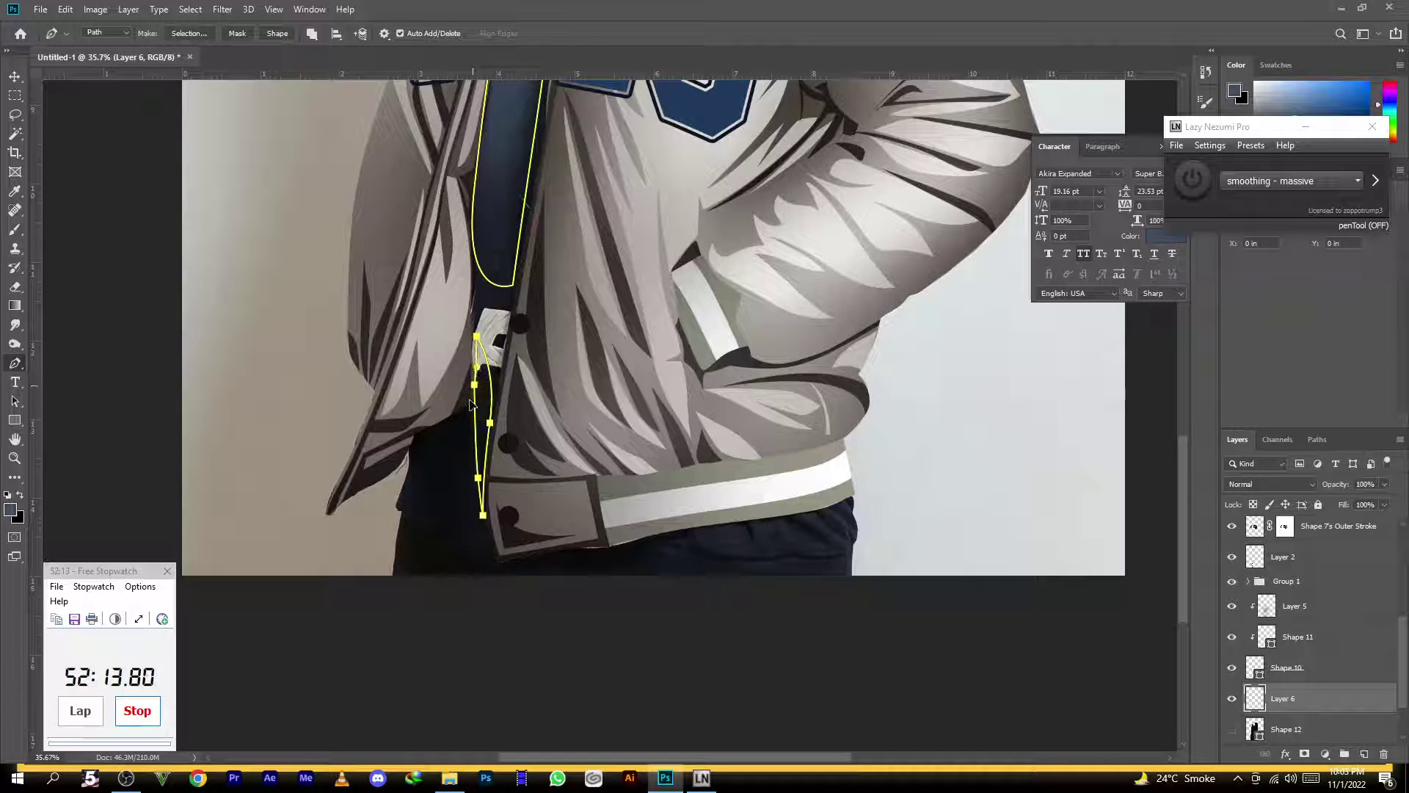
Trace the trousers below the jacket's striped hem with a series of zigzag creases and close the path
{"action": "scroll", "coordinate": [471, 404], "scroll_direction": "down", "scroll_amount": 3}
{"action": "left_click", "coordinate": [648, 380]}
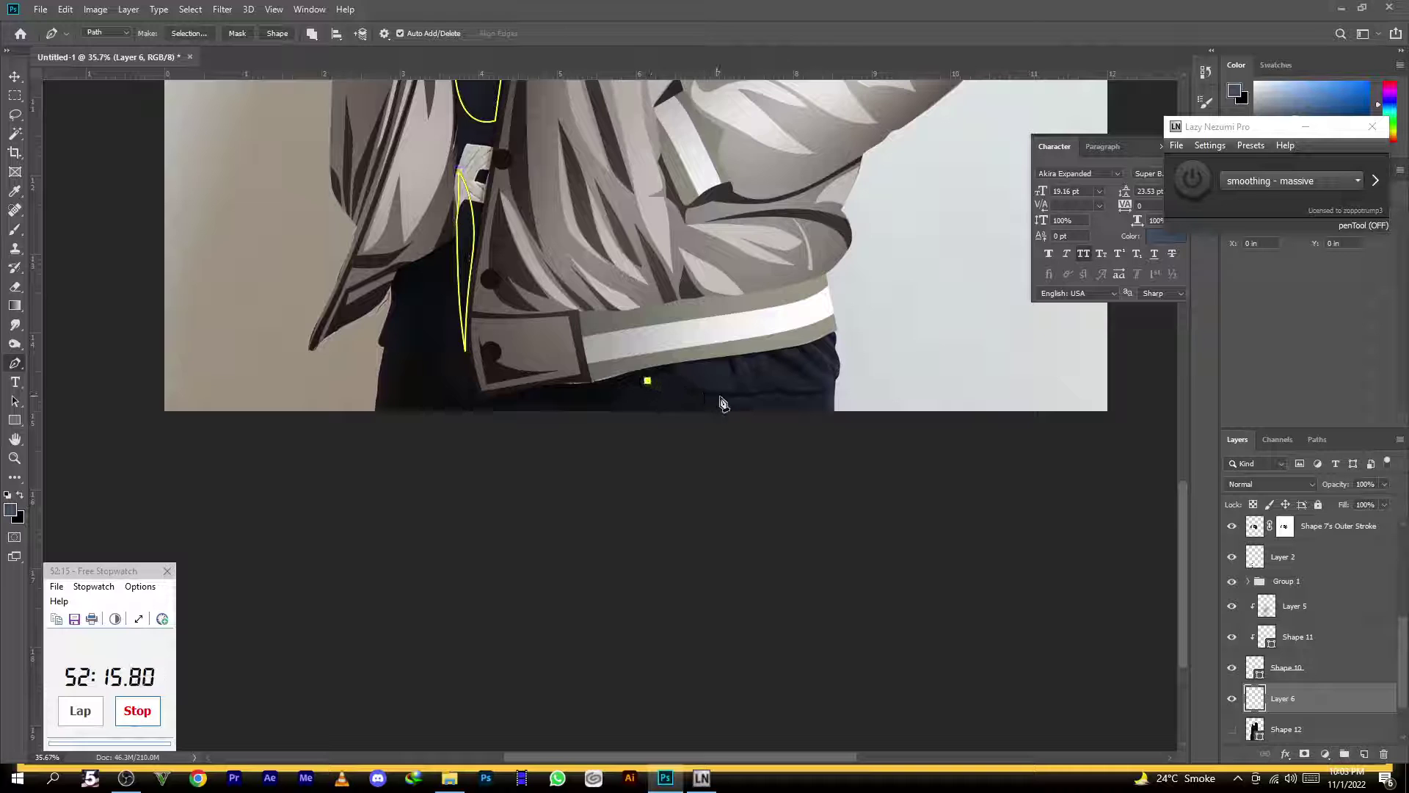
{"action": "left_click_drag", "start_coordinate": [848, 376], "coordinate": [888, 344]}
{"action": "left_click_drag", "start_coordinate": [814, 307], "coordinate": [840, 366]}
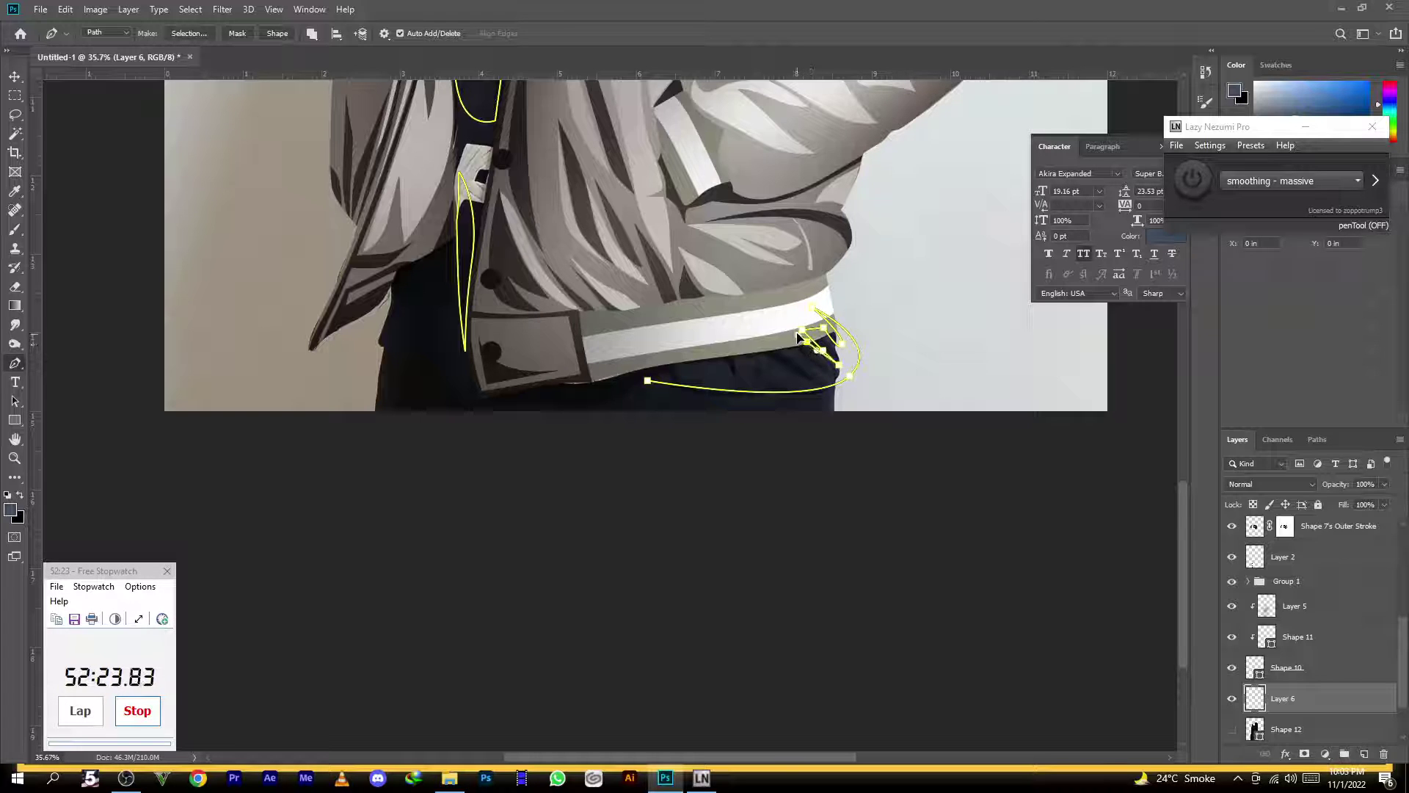
{"action": "left_click", "coordinate": [807, 354]}
{"action": "left_click", "coordinate": [832, 374]}
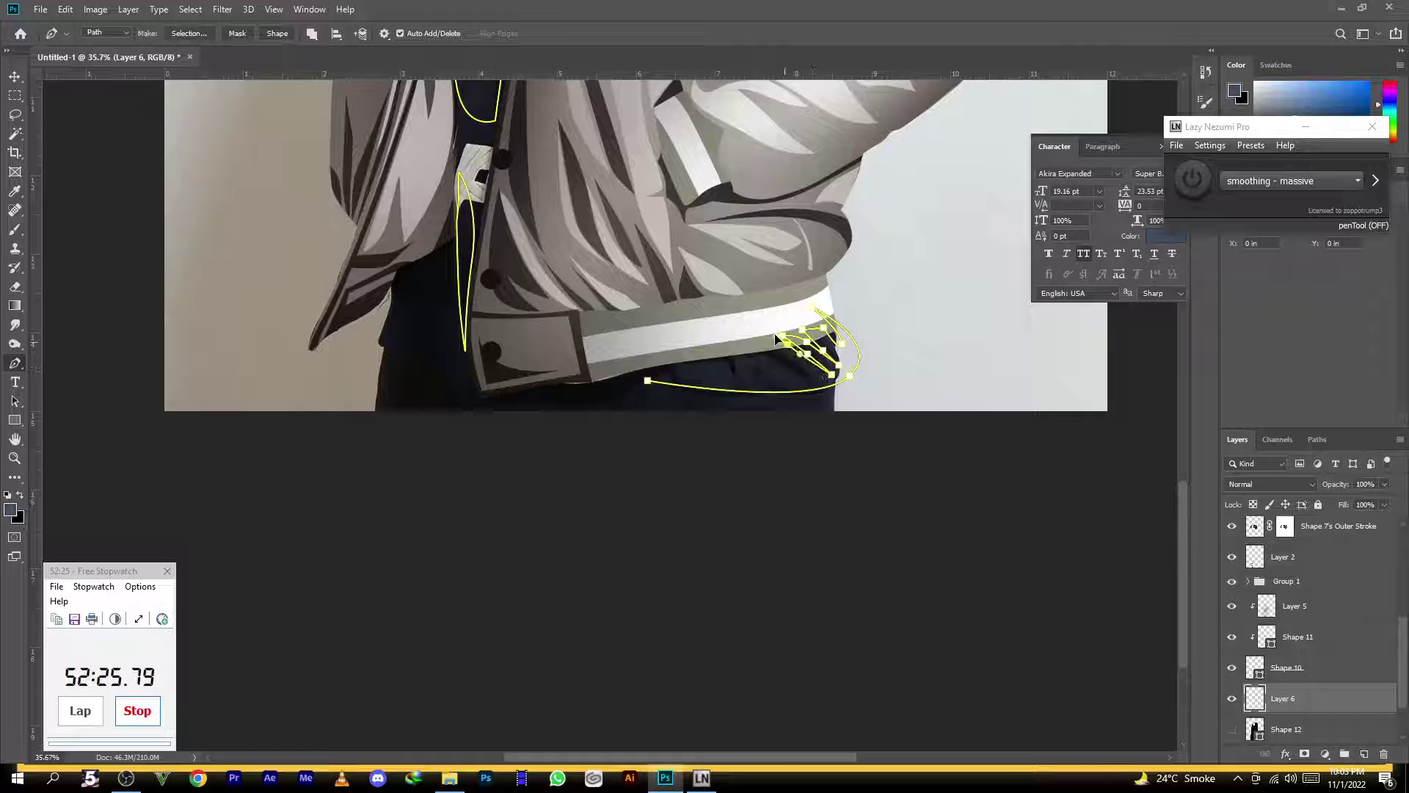
{"action": "left_click", "coordinate": [806, 379]}
{"action": "left_click_drag", "start_coordinate": [800, 372], "coordinate": [743, 344]}
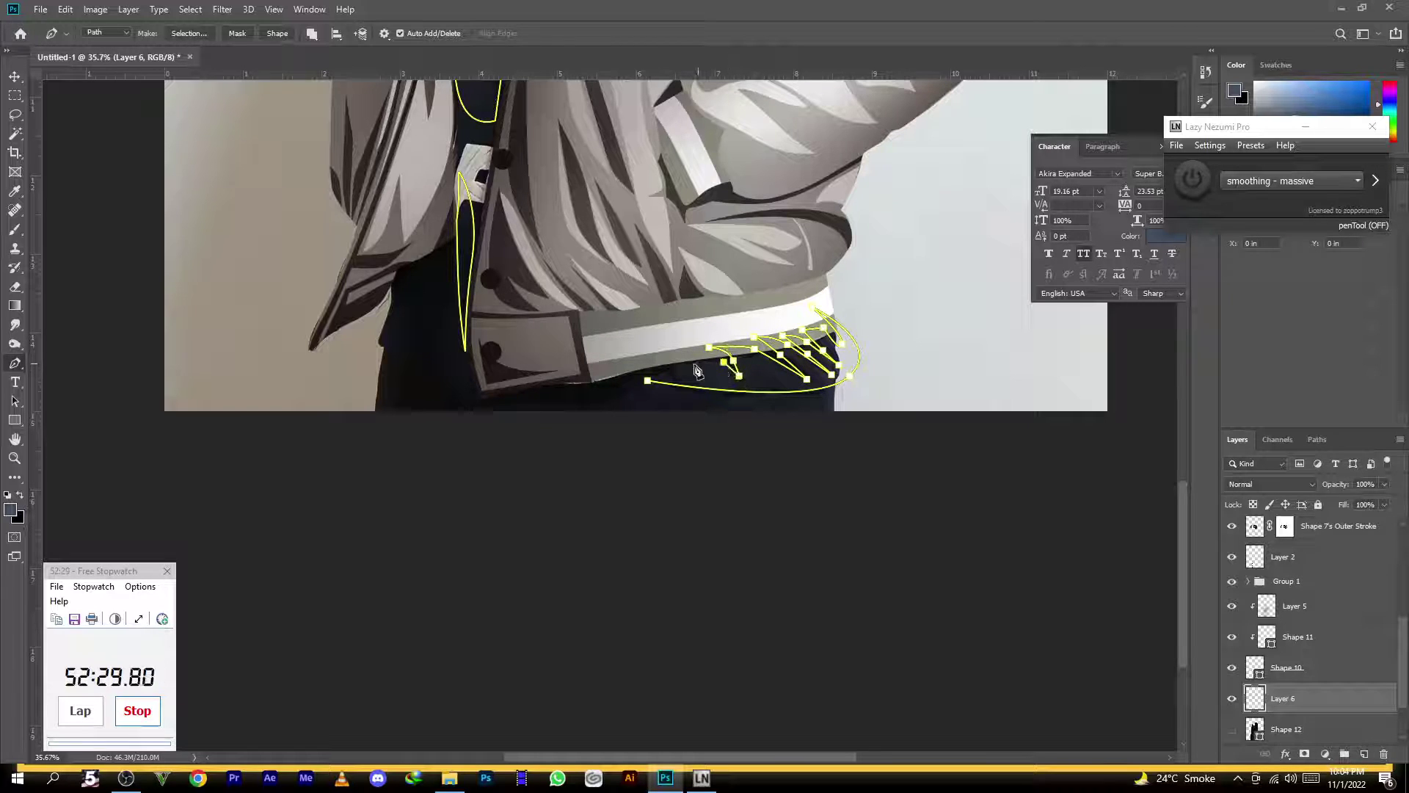
{"action": "key", "text": "ctrl+z"}
{"action": "left_click", "coordinate": [648, 380]}
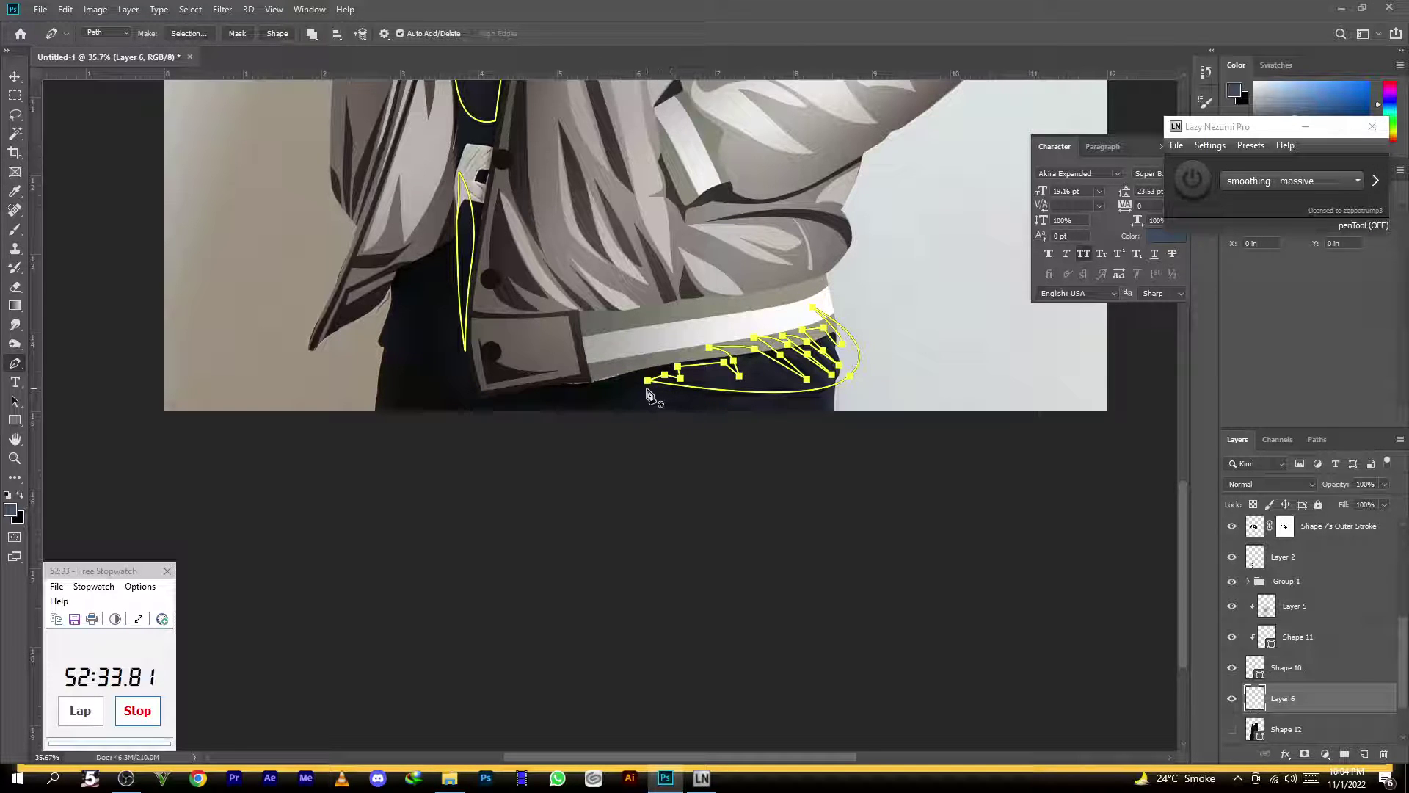
Outline the lowest part of the trousers past the canvas edge and convert all the fold paths into a muted blue shape
{"action": "left_click_drag", "start_coordinate": [861, 379], "coordinate": [903, 358]}
{"action": "left_click_drag", "start_coordinate": [845, 468], "coordinate": [770, 494]}
{"action": "left_click", "coordinate": [646, 389]}
{"action": "left_click_drag", "start_coordinate": [629, 405], "coordinate": [557, 390]}
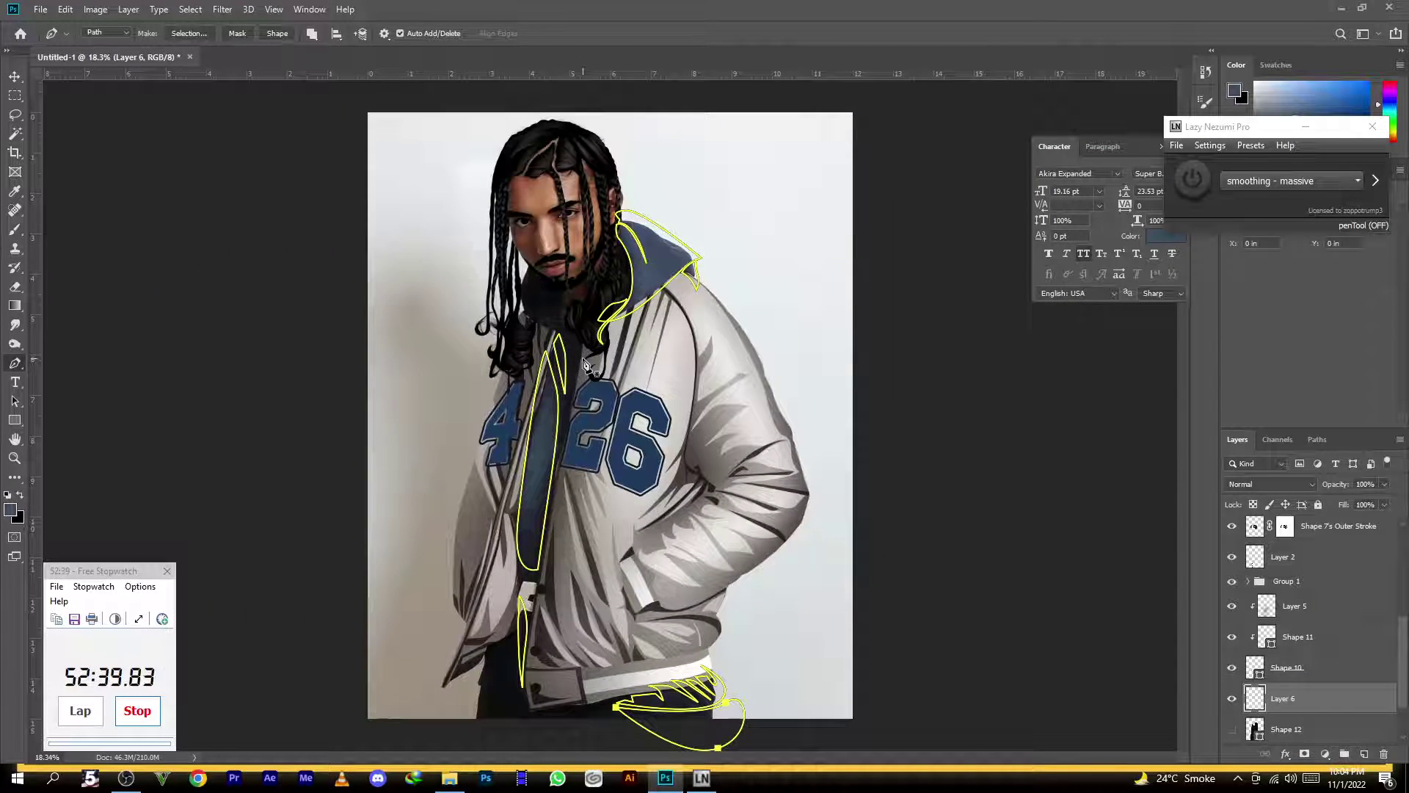
{"action": "left_click", "coordinate": [276, 33]}
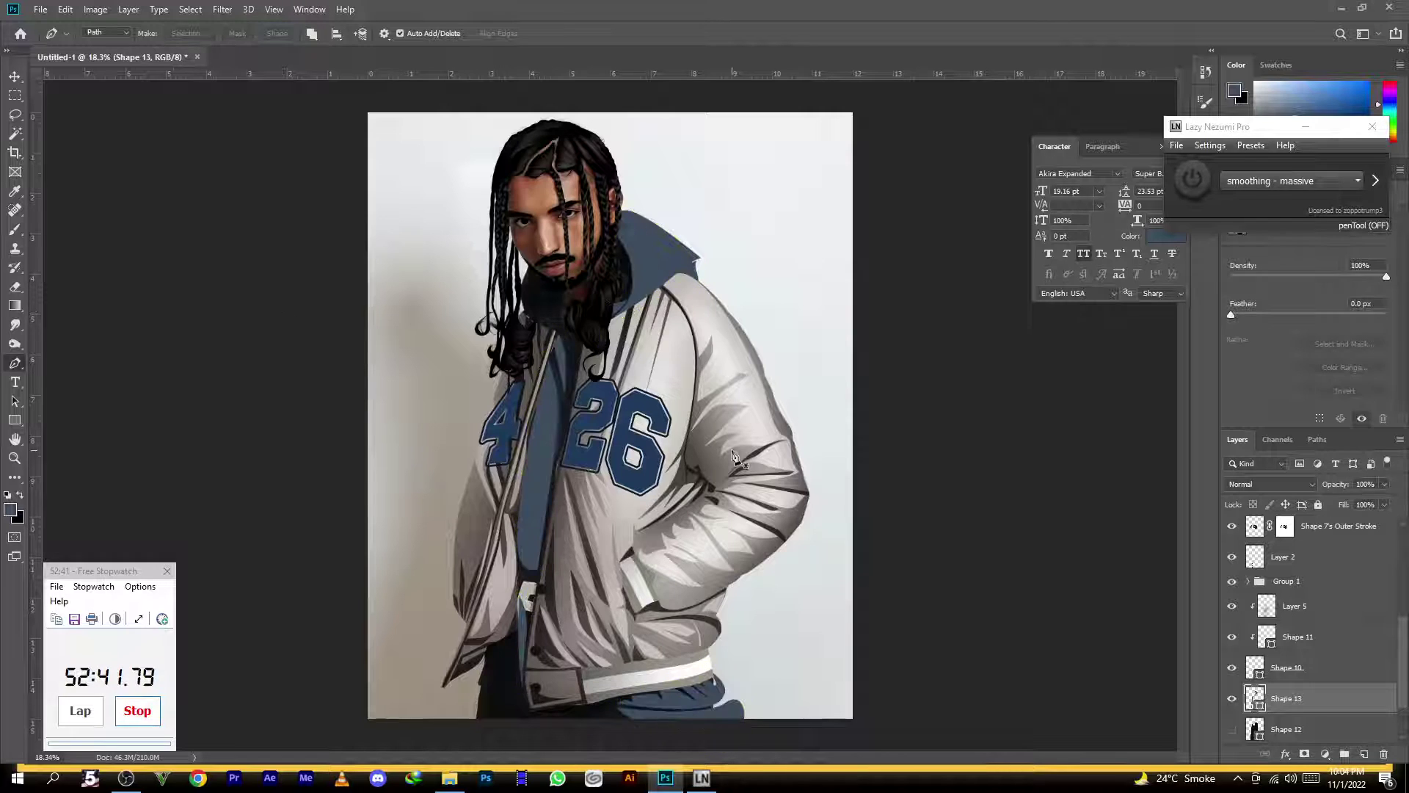
{"action": "scroll", "coordinate": [732, 451], "scroll_direction": "down", "scroll_amount": 2}
{"action": "scroll", "coordinate": [704, 308], "scroll_direction": "up", "scroll_amount": 3}
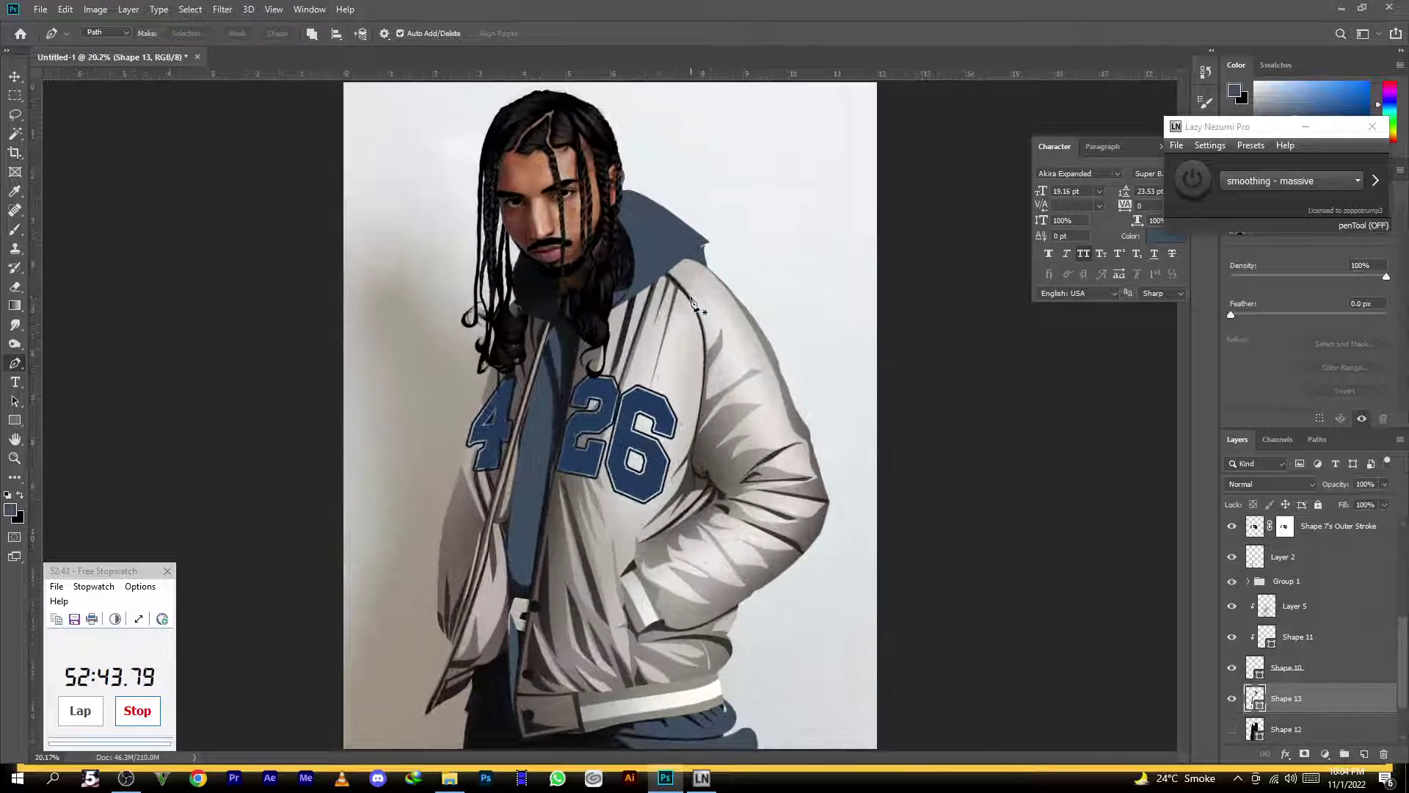
Hide Shape 13, load its outline as a selection, add a new layer above it and set the foreground colour to #d1dce9
{"action": "left_click", "coordinate": [1231, 700]}
{"action": "left_click", "coordinate": [1255, 698], "text": "ctrl"}
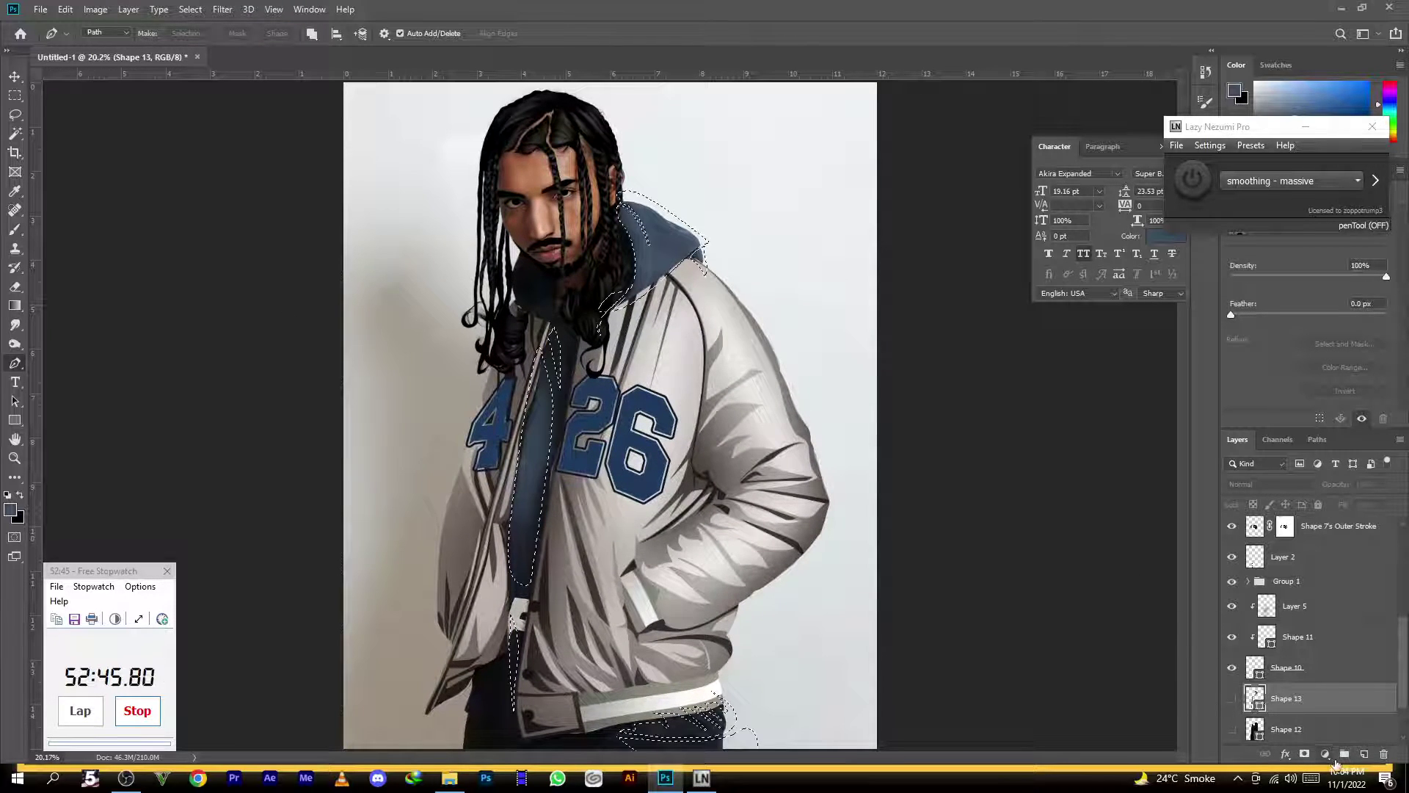
{"action": "left_click", "coordinate": [1364, 756]}
{"action": "left_click", "coordinate": [10, 510]}
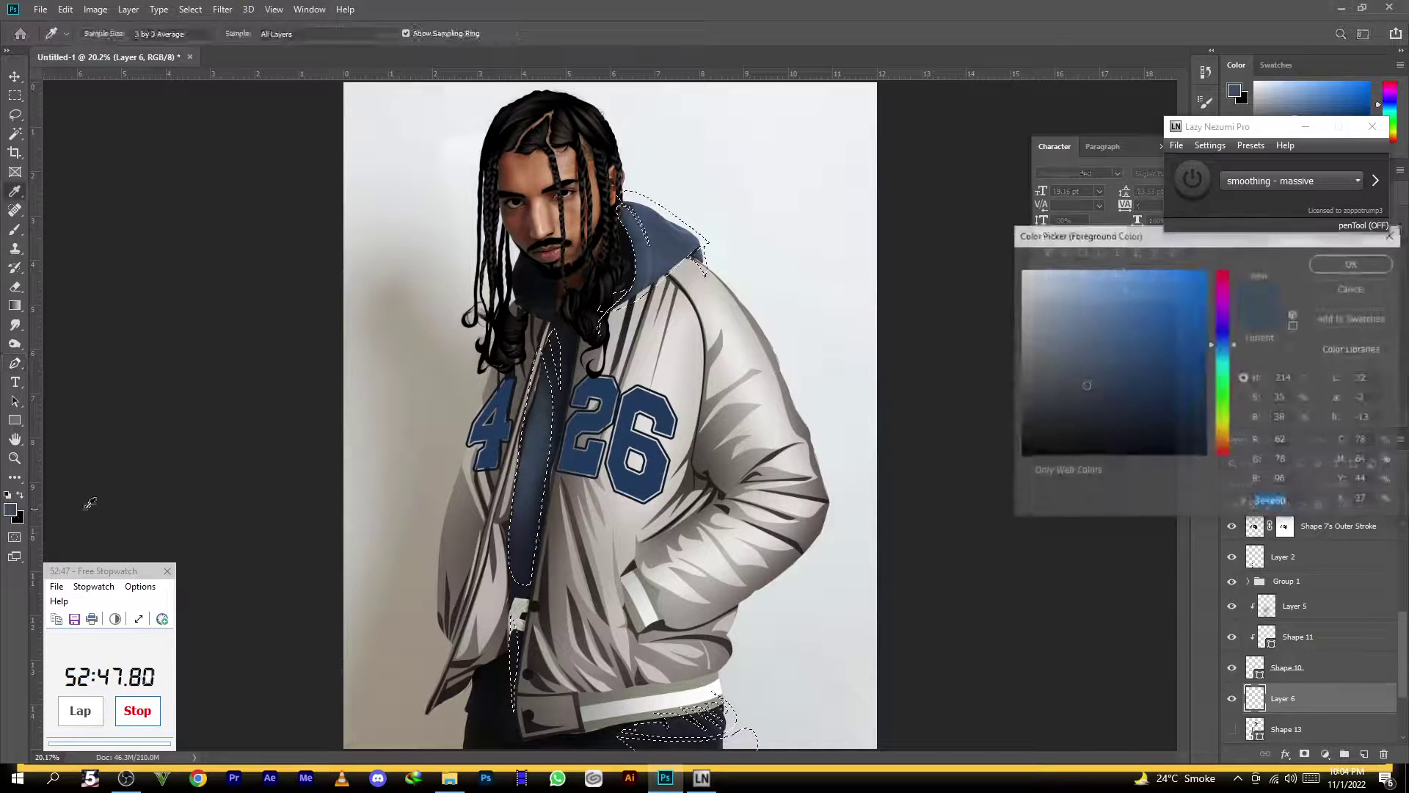
{"action": "left_click_drag", "start_coordinate": [1049, 316], "coordinate": [1039, 294]}
{"action": "key", "text": "Return"}
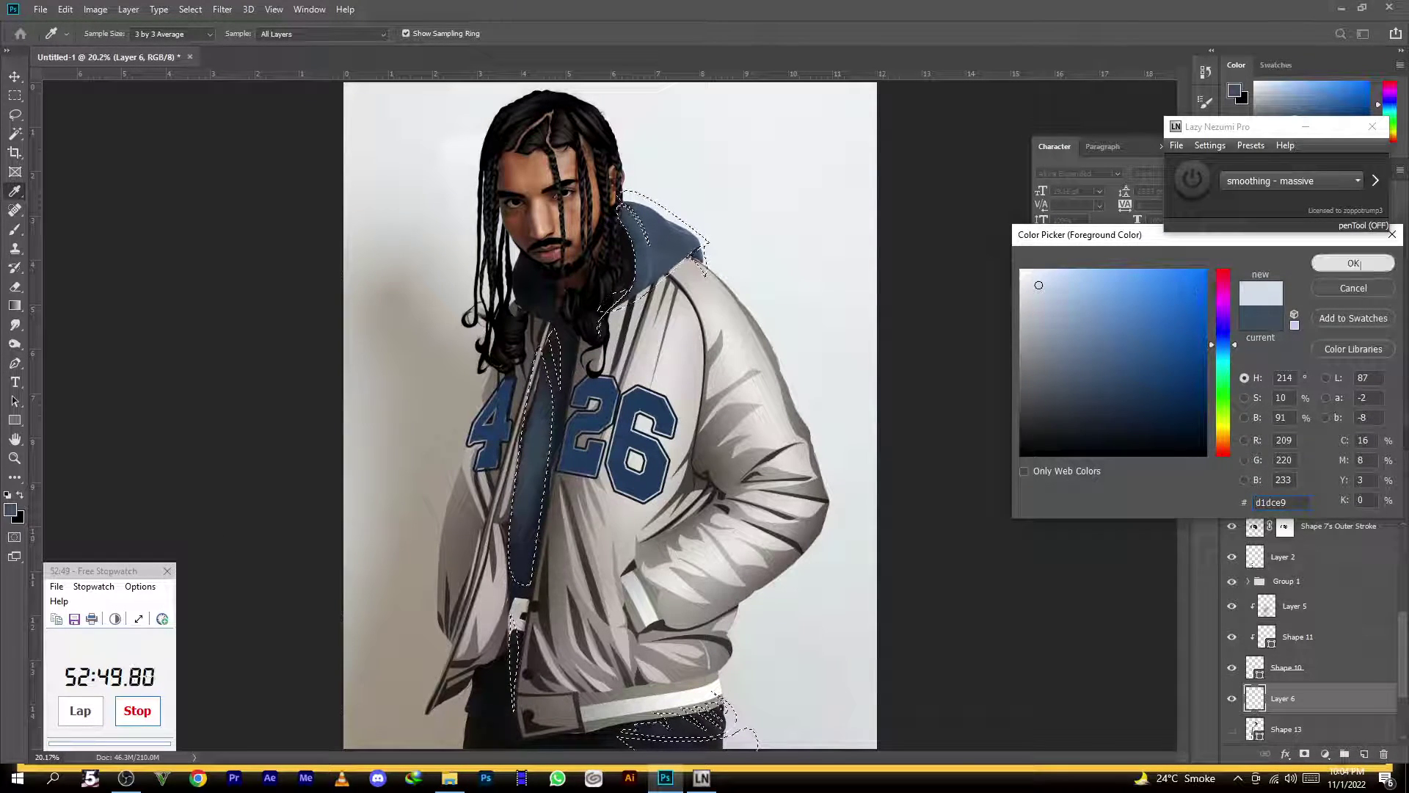
Draw a curved highlight path along the hood's inner band, from the neck down over the jacket collar and back
{"action": "key", "text": "p"}
{"action": "scroll", "coordinate": [620, 244], "scroll_direction": "up", "scroll_amount": 5}
{"action": "left_click", "coordinate": [590, 198]}
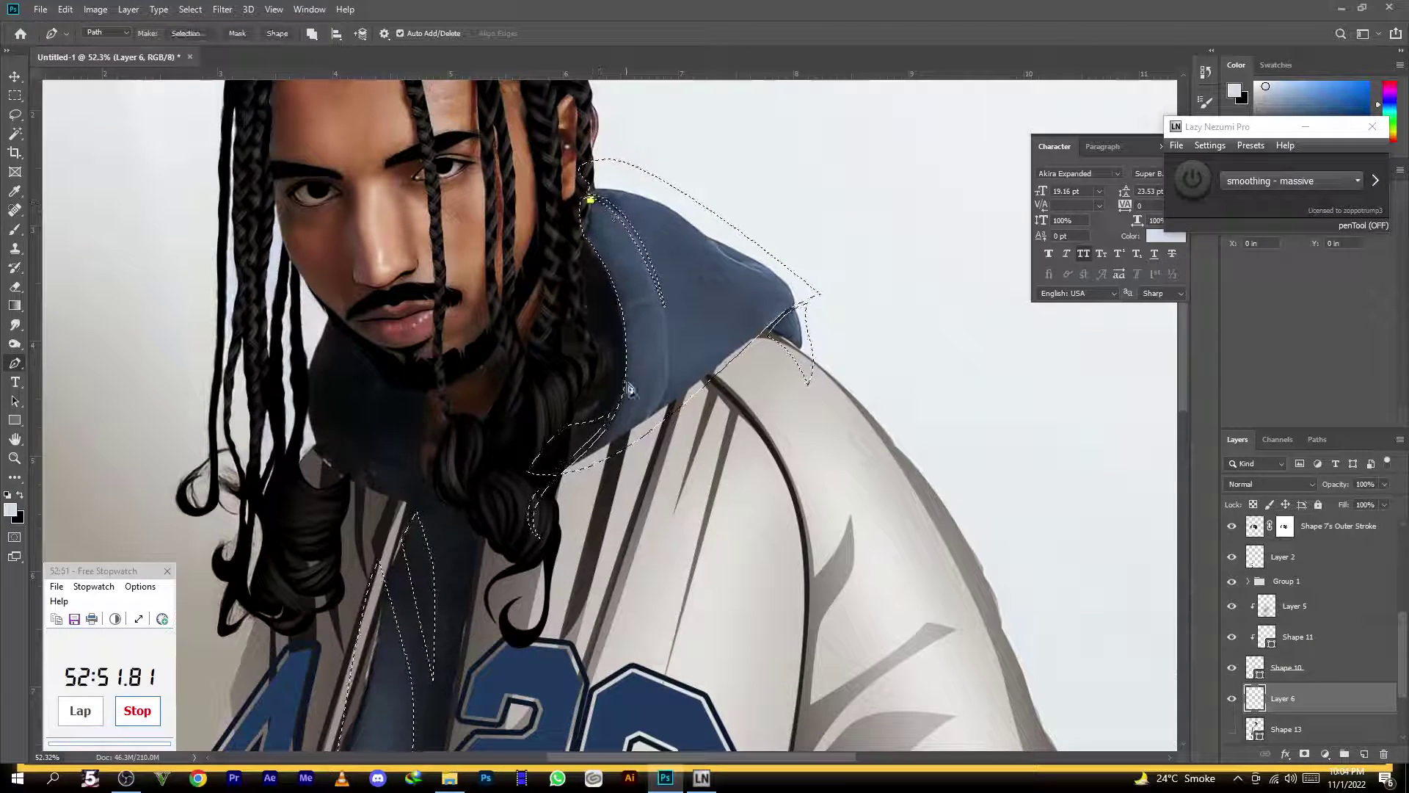
{"action": "left_click_drag", "start_coordinate": [623, 454], "coordinate": [559, 644]}
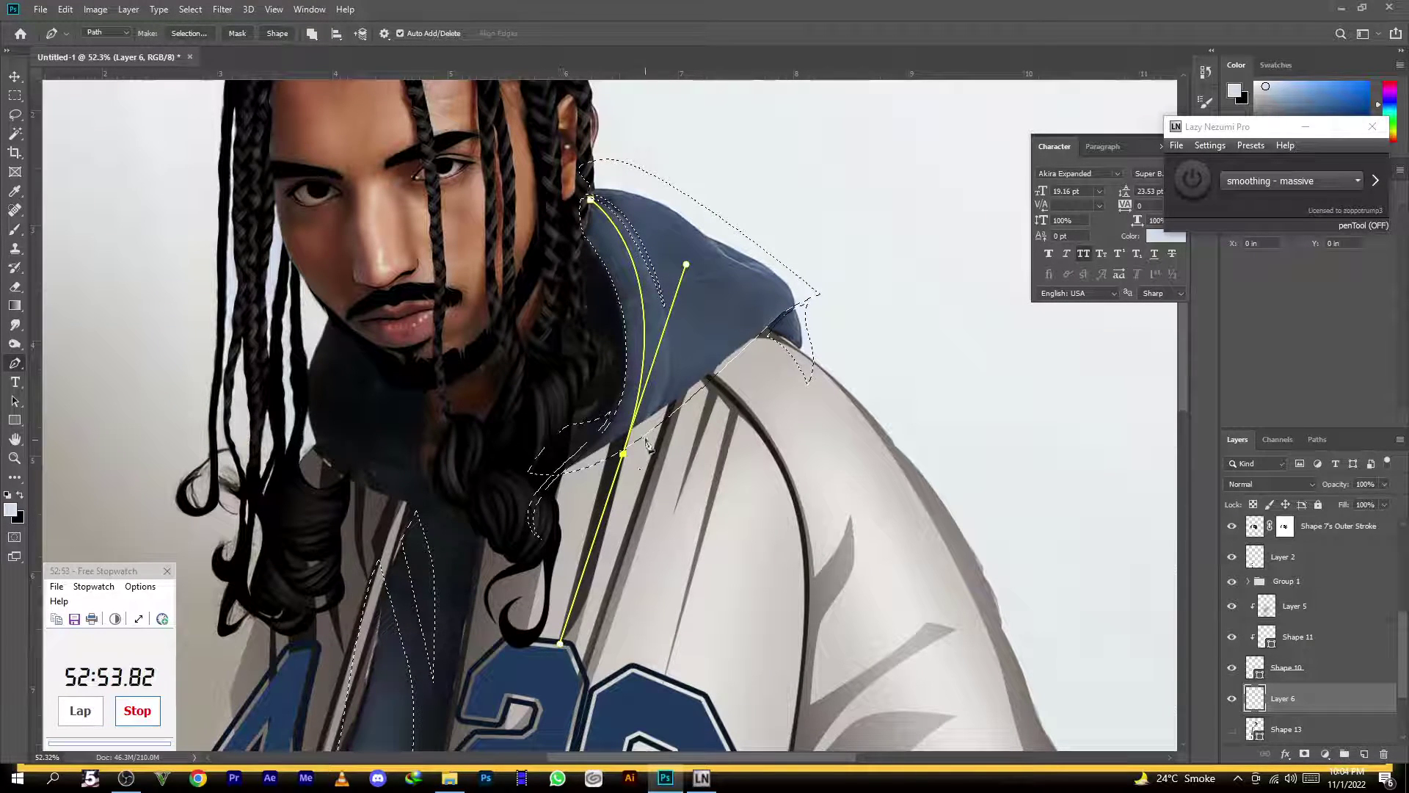
{"action": "left_click", "coordinate": [653, 415]}
{"action": "left_click_drag", "start_coordinate": [593, 204], "coordinate": [647, 215]}
Draw a second highlight path along the hood's outer edge, from the shoulder tip back up to the neck
{"action": "left_click_drag", "start_coordinate": [720, 262], "coordinate": [779, 336]}
{"action": "left_click", "coordinate": [798, 302]}
{"action": "left_click_drag", "start_coordinate": [762, 272], "coordinate": [731, 259]}
{"action": "left_click_drag", "start_coordinate": [691, 215], "coordinate": [588, 208]}
{"action": "left_click", "coordinate": [598, 193]}
{"action": "key", "text": "ctrl+z"}
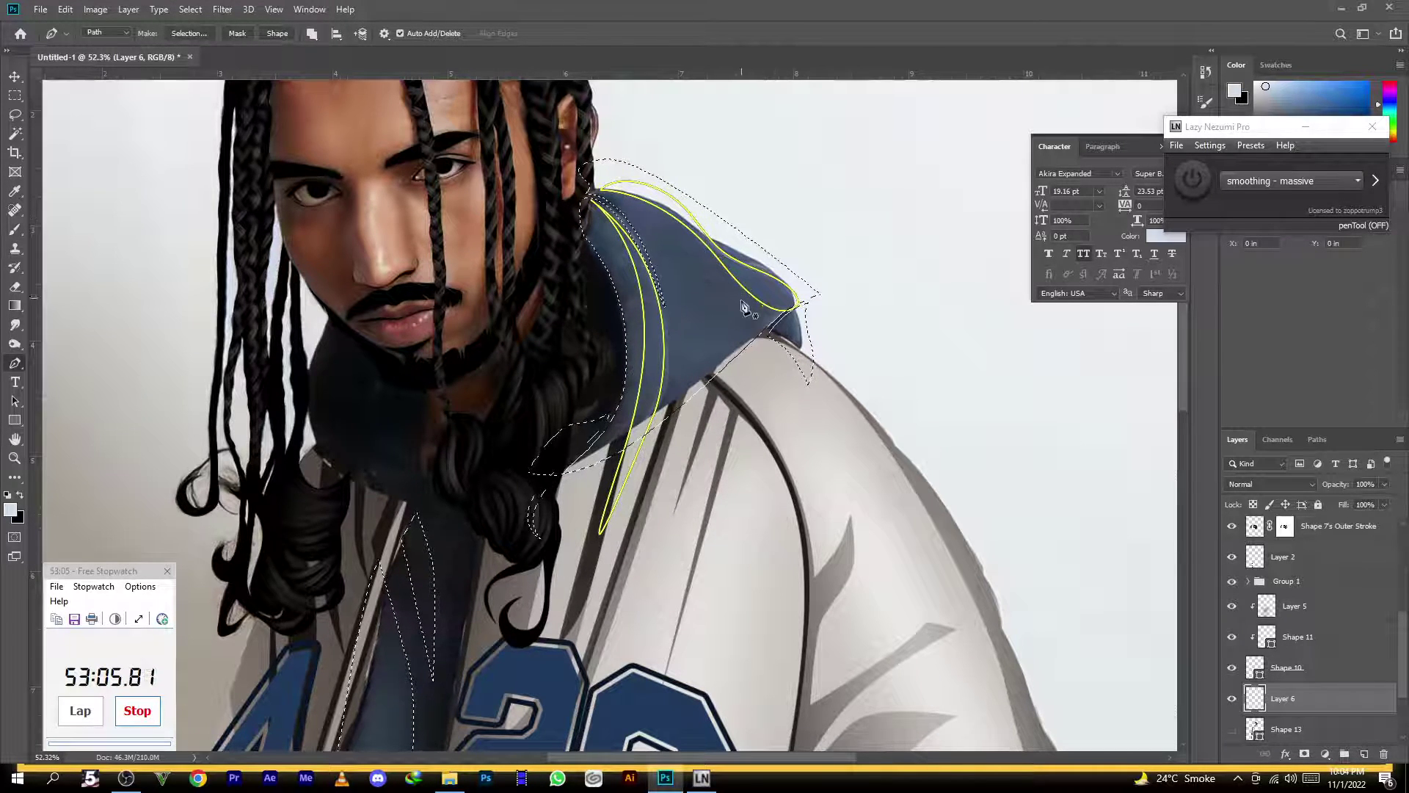
Convert the hood highlight paths into a pale blue shape and select its inner-band path for editing
{"action": "scroll", "coordinate": [743, 305], "scroll_direction": "down", "scroll_amount": 6}
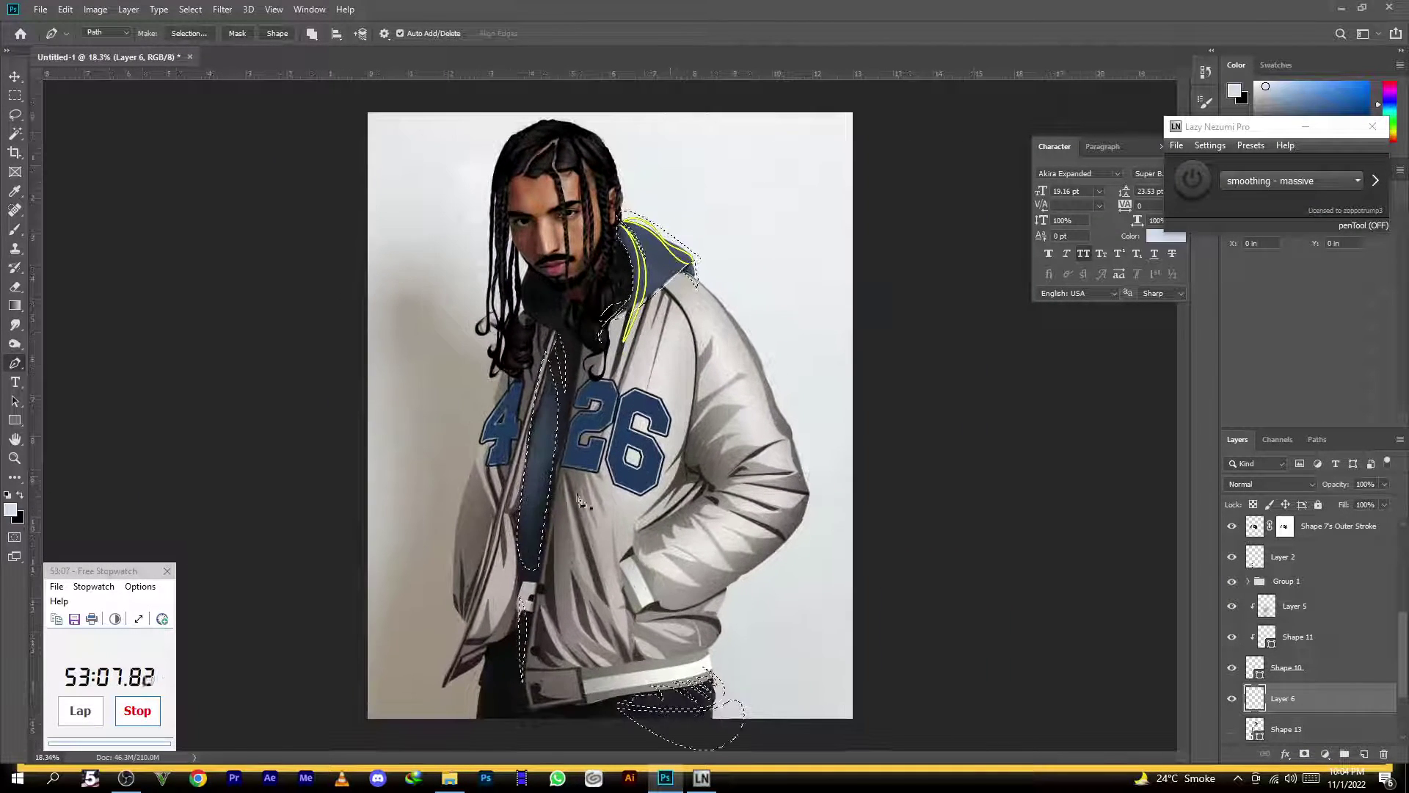
{"action": "scroll", "coordinate": [596, 520], "scroll_direction": "up", "scroll_amount": 2}
{"action": "left_click", "coordinate": [276, 33]}
{"action": "key", "text": "Return"}
{"action": "left_click", "coordinate": [664, 216], "text": "ctrl"}
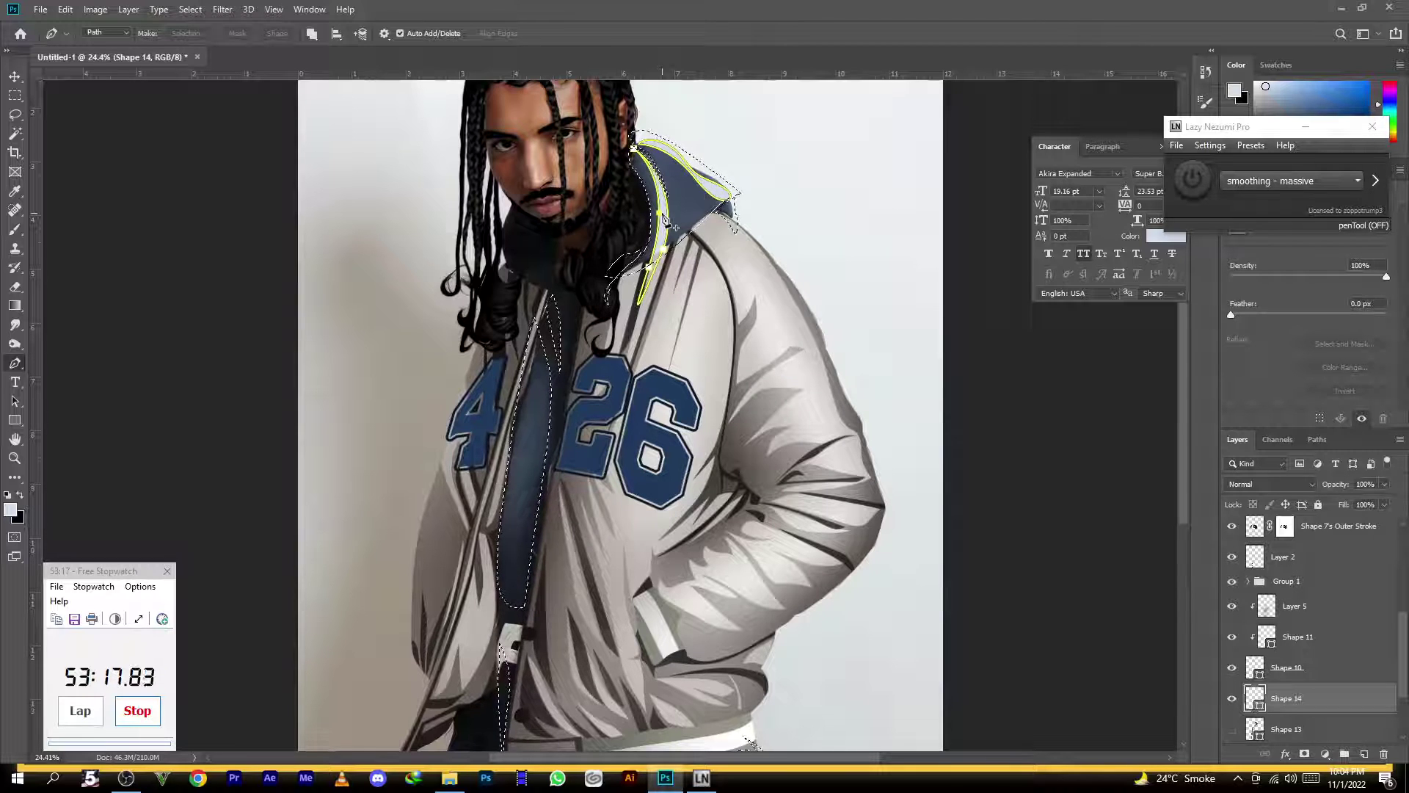
Add a long tapering highlight down the hoodie's front panel to the same pale shape
{"action": "scroll", "coordinate": [585, 315], "scroll_direction": "up", "scroll_amount": 2}
{"action": "left_click", "coordinate": [510, 367]}
{"action": "left_click_drag", "start_coordinate": [471, 579], "coordinate": [464, 611]}
{"action": "left_click_drag", "start_coordinate": [494, 545], "coordinate": [494, 542]}
{"action": "left_click", "coordinate": [510, 370]}
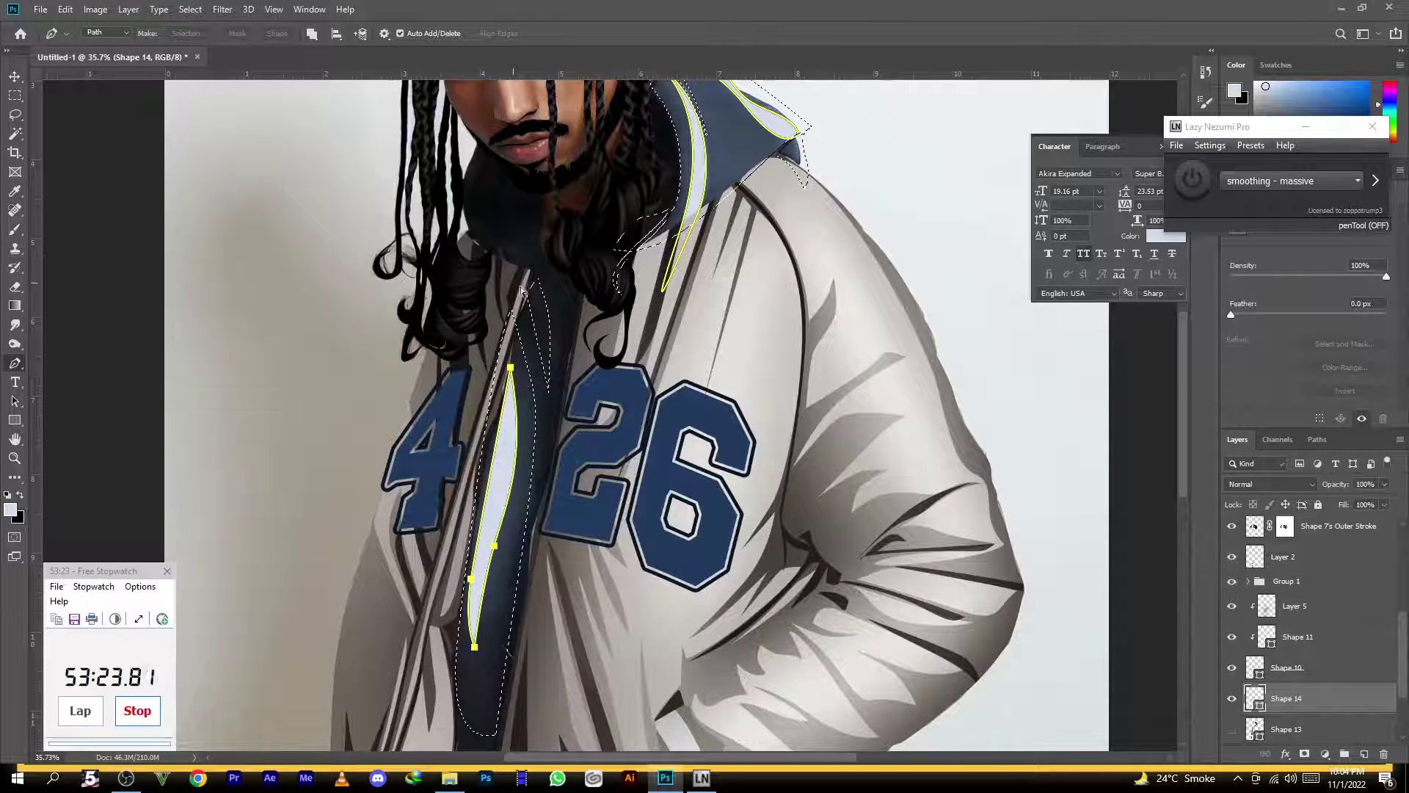
Clear the selection, clip Shape 13 and Shape 14 to the dark base Shape 12, and show Shape 12
{"action": "scroll", "coordinate": [521, 290], "scroll_direction": "down", "scroll_amount": 5}
{"action": "scroll", "coordinate": [1266, 653], "scroll_direction": "down", "scroll_amount": 3}
{"action": "key", "text": "ctrl+d"}
{"action": "key", "text": "ctrl+alt+g"}
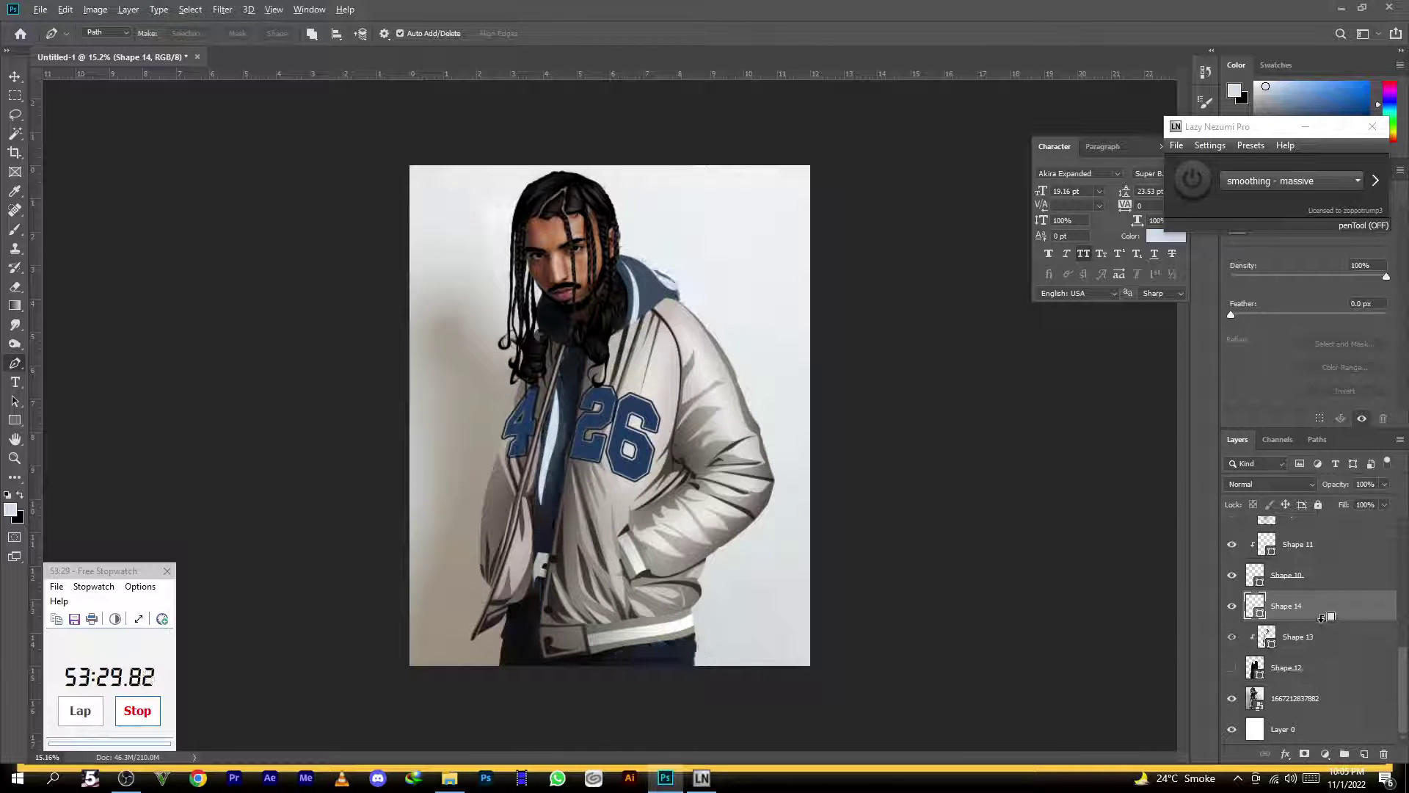
{"action": "left_click", "coordinate": [1236, 668]}
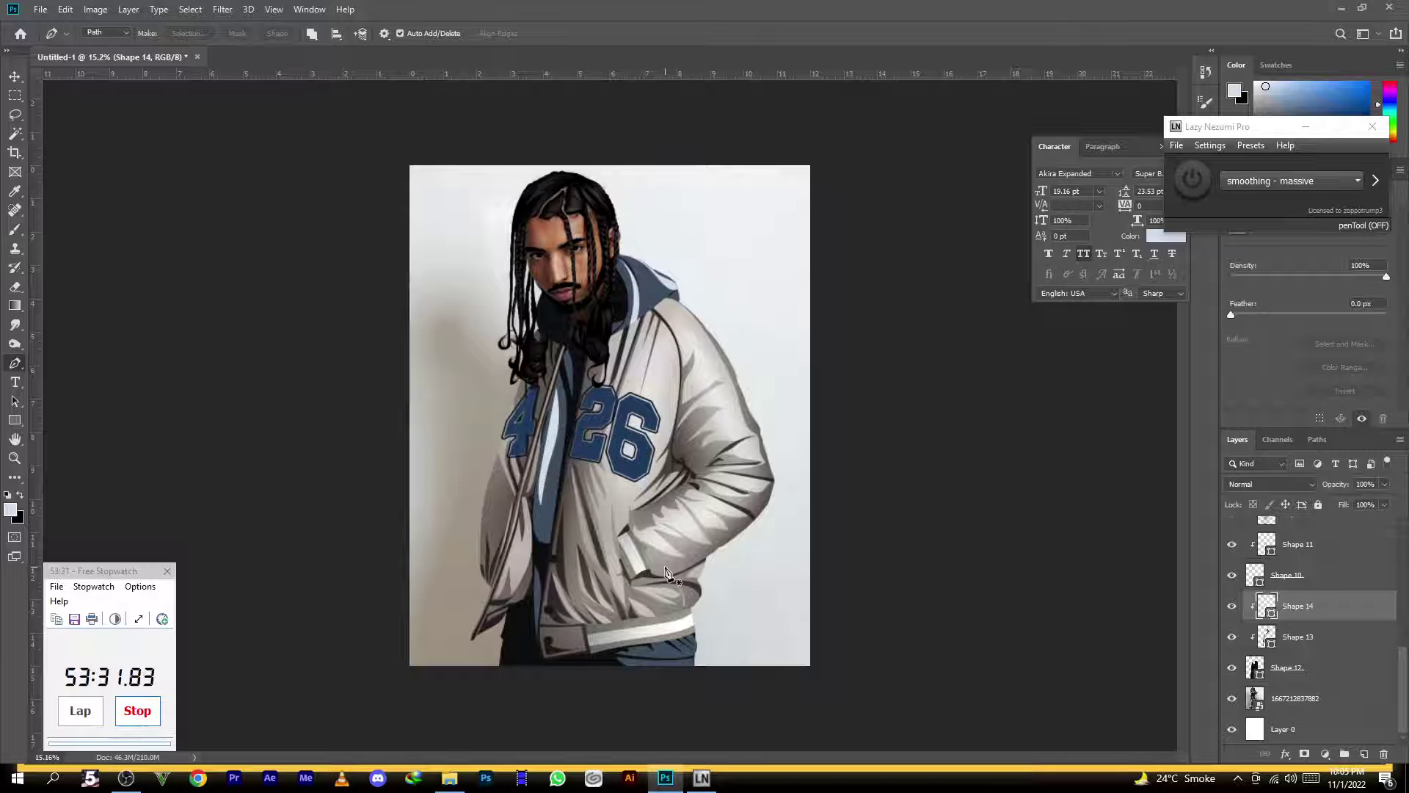
Add a layer mask to Shape 13 and fade its blue over the trousers and hoodie front with a soft eraser at 19% opacity
{"action": "left_click", "coordinate": [1306, 638]}
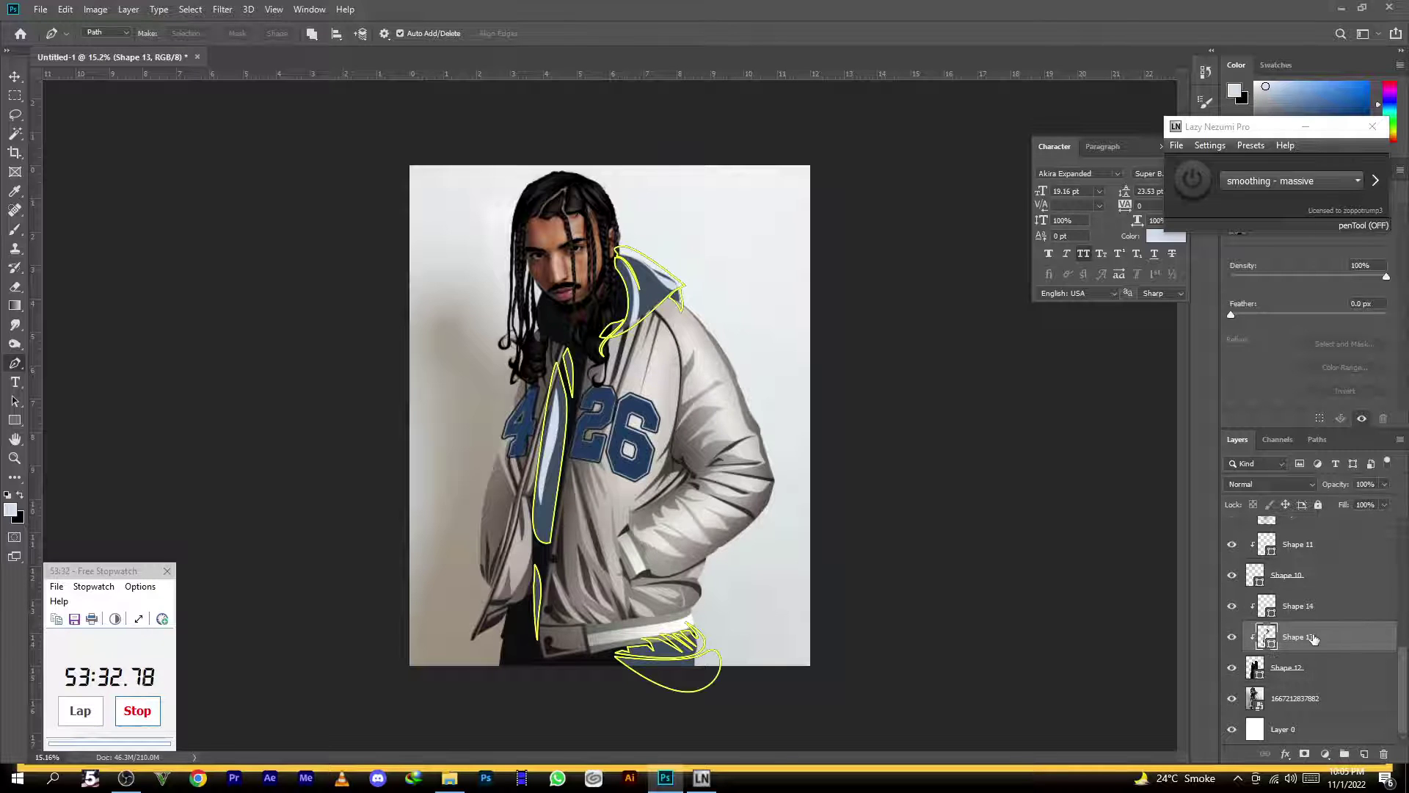
{"action": "left_click", "coordinate": [1305, 754]}
{"action": "left_click", "coordinate": [15, 286]}
{"action": "scroll", "coordinate": [609, 525], "scroll_direction": "up", "scroll_amount": 3}
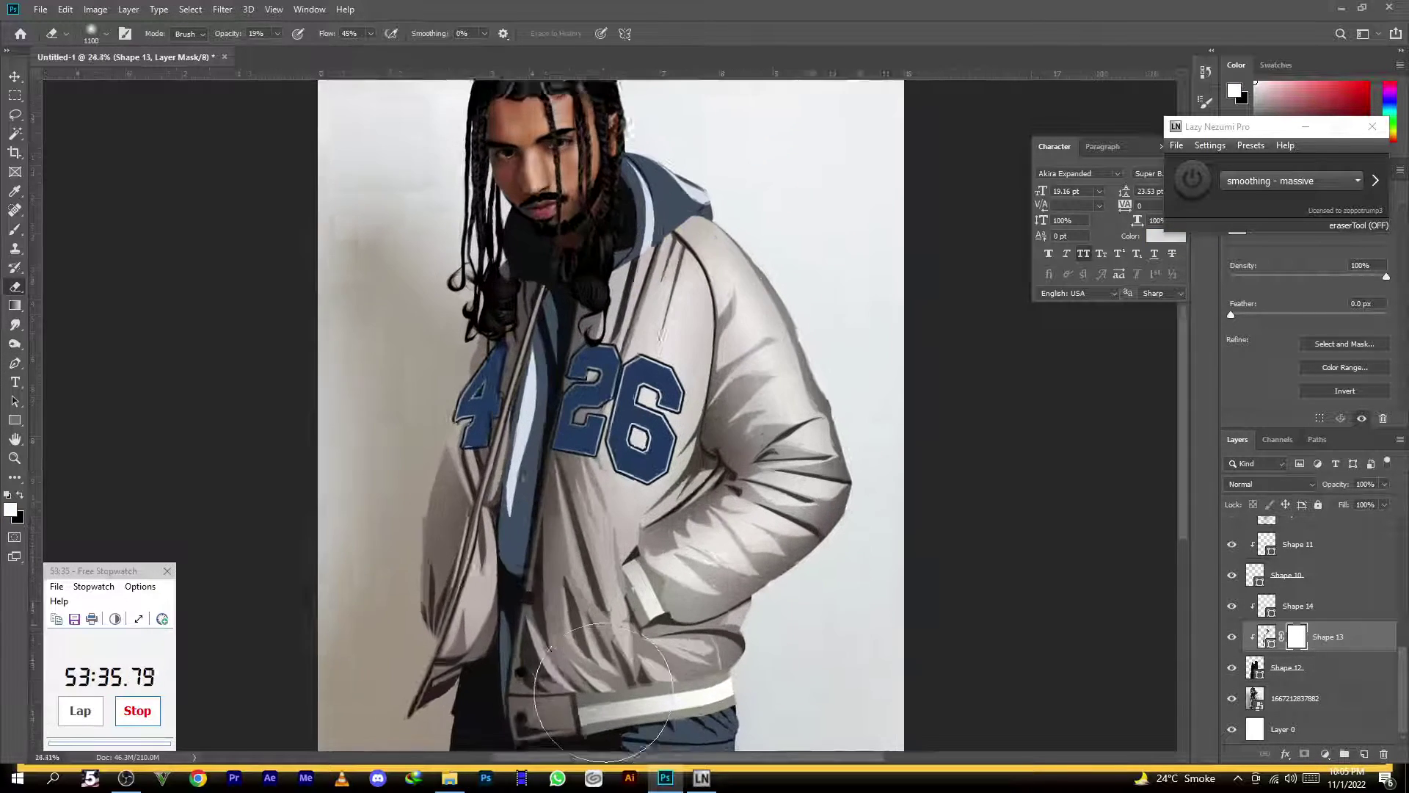
{"action": "scroll", "coordinate": [659, 548], "scroll_direction": "down", "scroll_amount": 3}
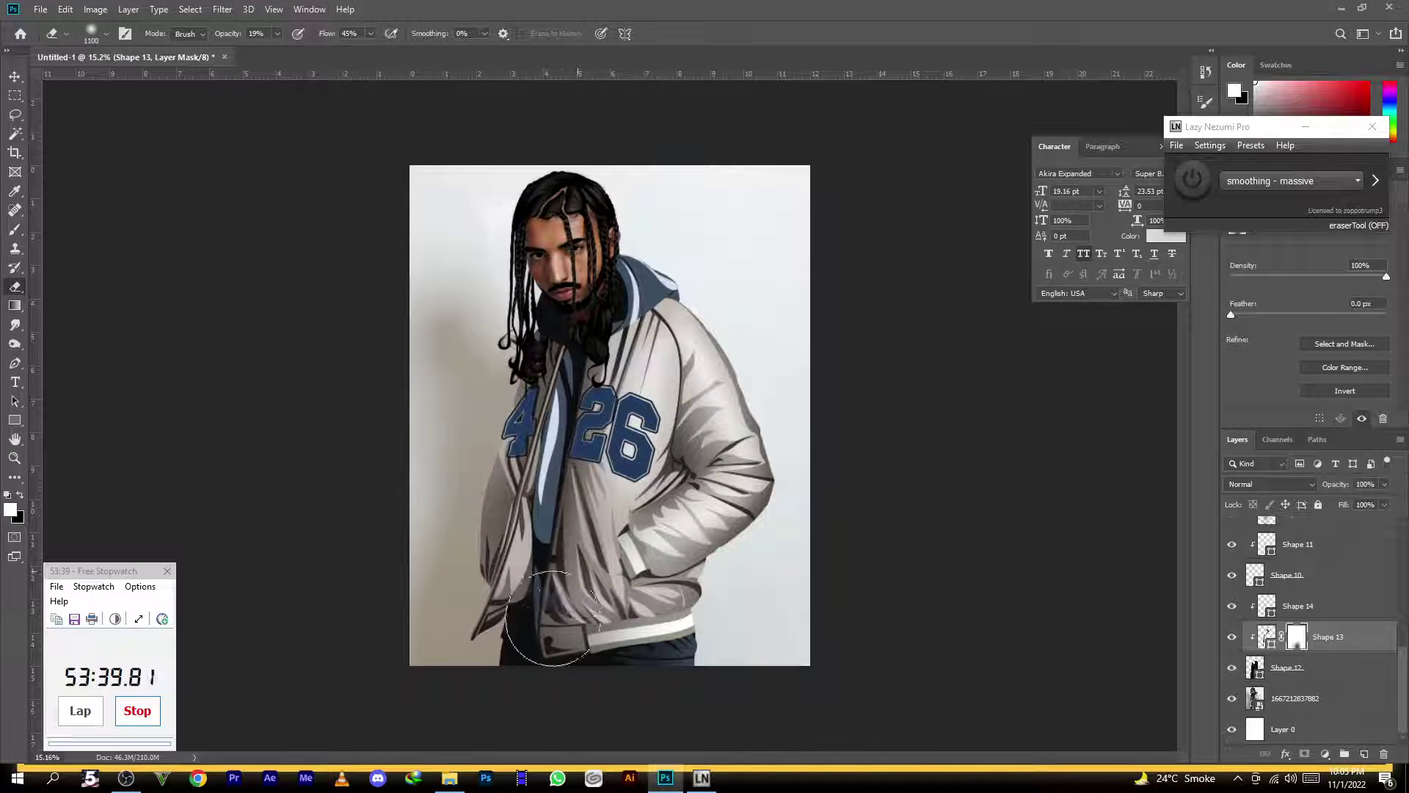
{"action": "mouse_move", "coordinate": [608, 462]}
{"action": "left_mouse_down"}
{"action": "mouse_move", "coordinate": [608, 389]}
{"action": "mouse_move", "coordinate": [590, 400]}
{"action": "mouse_move", "coordinate": [613, 371]}
{"action": "mouse_move", "coordinate": [632, 382]}
{"action": "mouse_move", "coordinate": [606, 382]}
{"action": "mouse_move", "coordinate": [561, 345]}
{"action": "mouse_move", "coordinate": [579, 374]}
{"action": "mouse_move", "coordinate": [660, 312]}
{"action": "mouse_move", "coordinate": [564, 562]}
{"action": "left_mouse_up"}
{"action": "scroll", "coordinate": [758, 512], "scroll_direction": "down", "scroll_amount": 2}
{"action": "scroll", "coordinate": [757, 512], "scroll_direction": "up", "scroll_amount": 1}
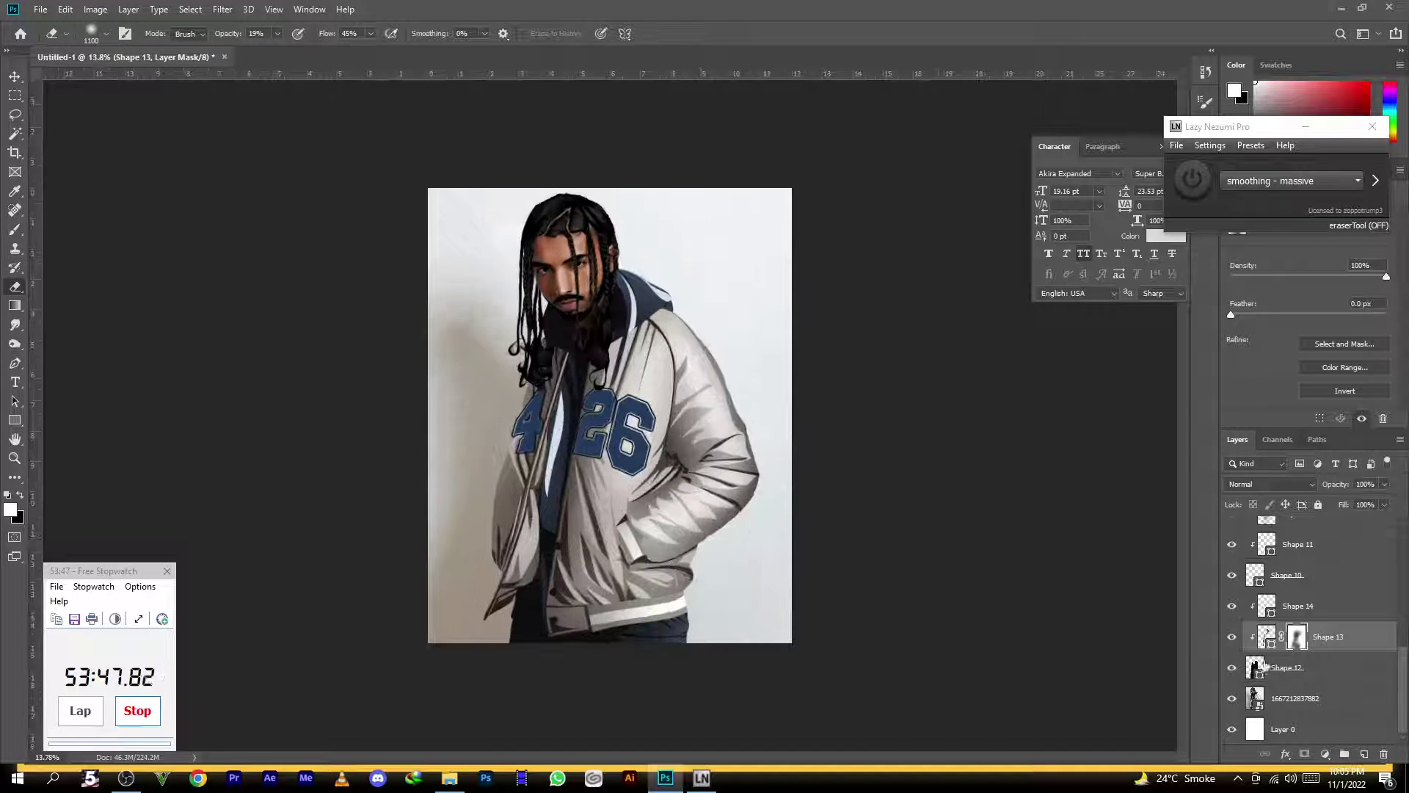
Add a layer mask to Shape 14 and softly fade the pale highlights on the hoodie with the eraser
{"action": "left_click", "coordinate": [1303, 607]}
{"action": "left_click", "coordinate": [1304, 754]}
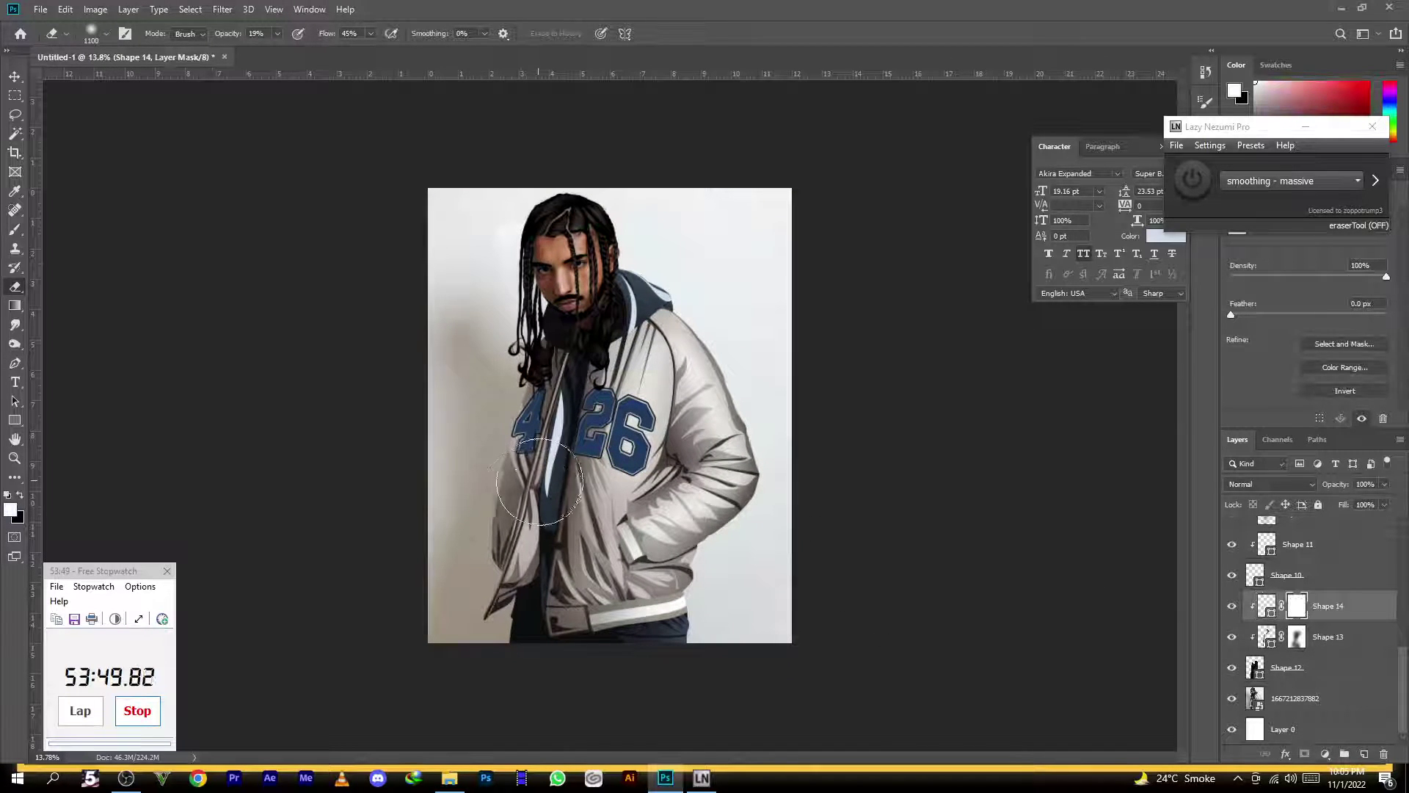
{"action": "mouse_move", "coordinate": [575, 456]}
{"action": "left_mouse_down"}
{"action": "mouse_move", "coordinate": [568, 385]}
{"action": "mouse_move", "coordinate": [633, 292]}
{"action": "mouse_move", "coordinate": [636, 315]}
{"action": "mouse_move", "coordinate": [630, 268]}
{"action": "mouse_move", "coordinate": [584, 297]}
{"action": "mouse_move", "coordinate": [630, 266]}
{"action": "mouse_move", "coordinate": [556, 441]}
{"action": "left_mouse_up"}
{"action": "scroll", "coordinate": [717, 315], "scroll_direction": "down", "scroll_amount": 5}
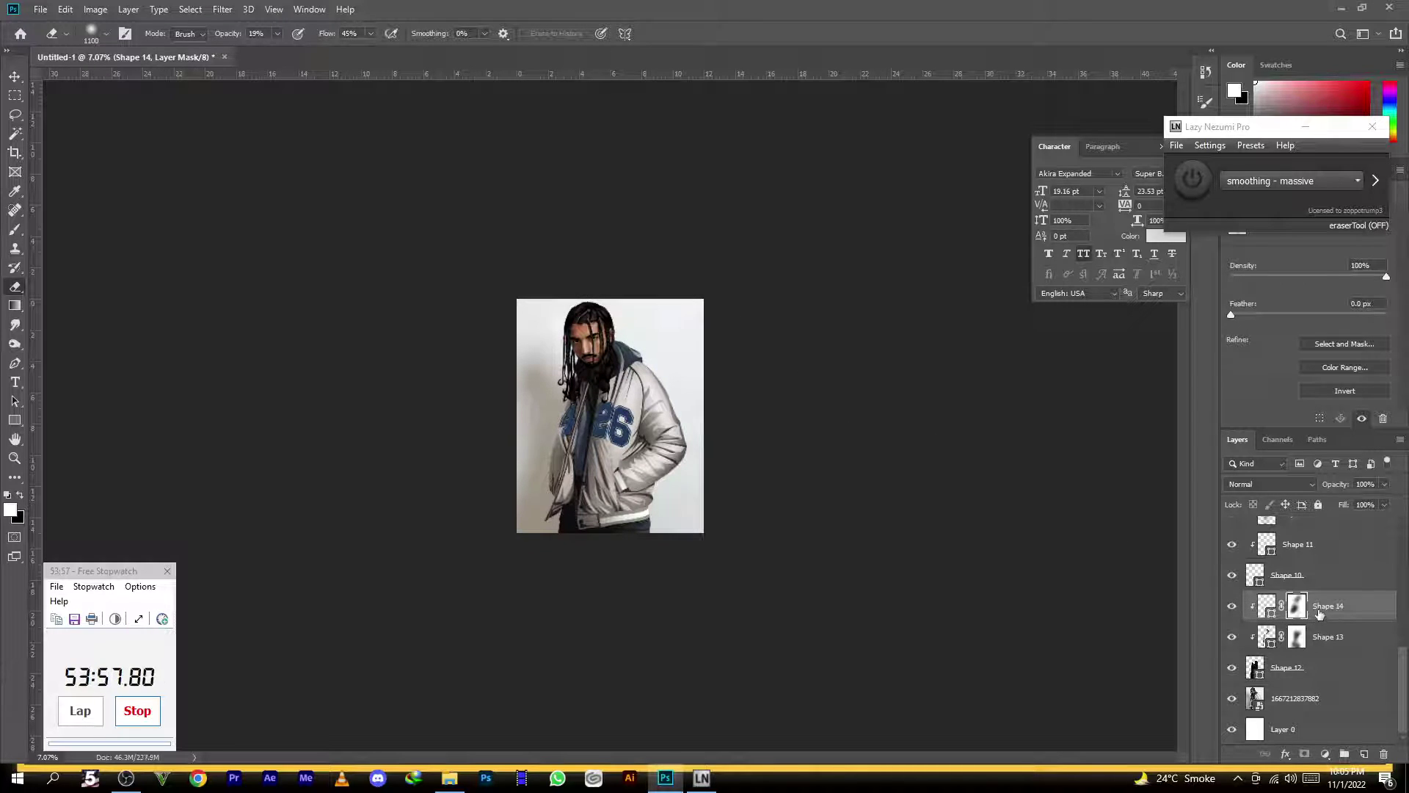
{"action": "left_click", "coordinate": [1231, 701]}
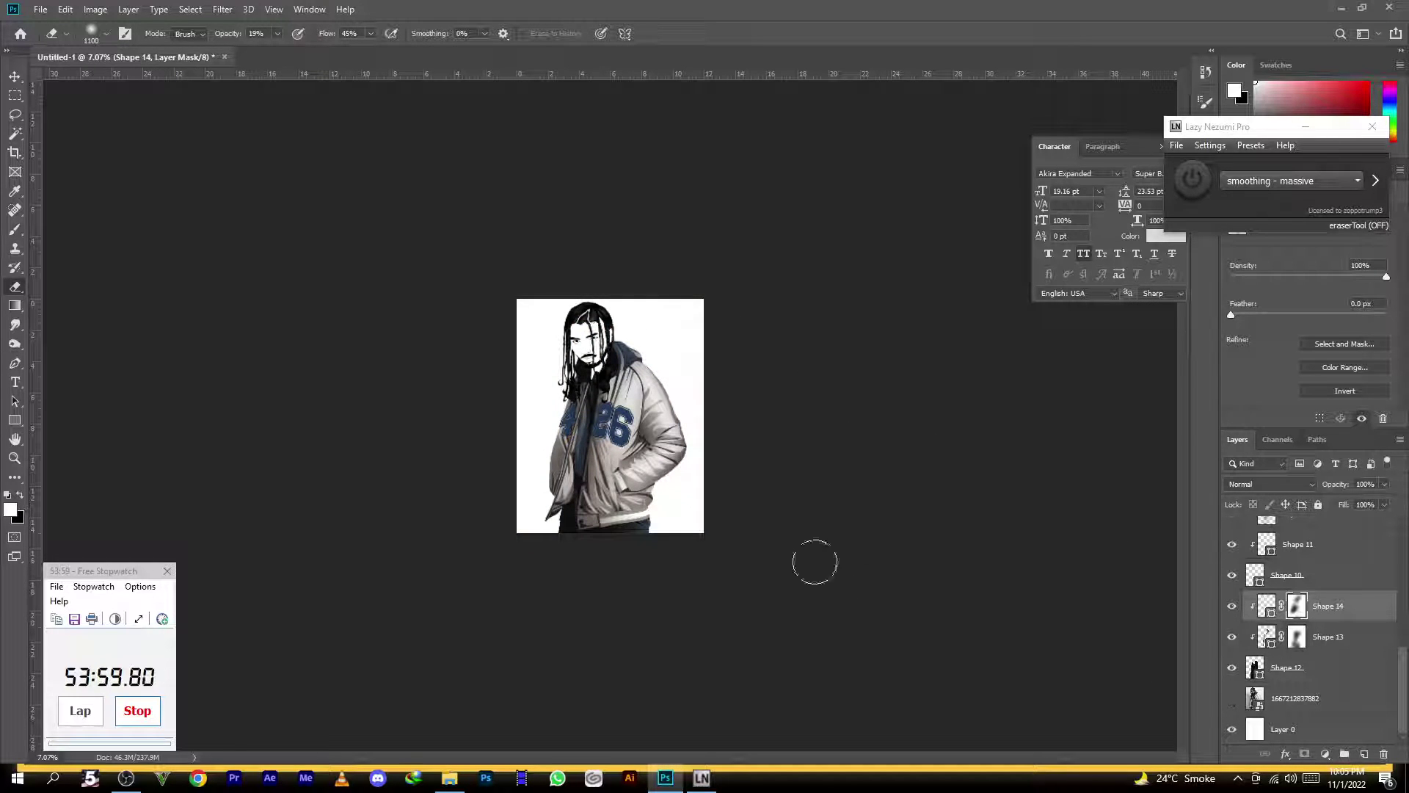
{"action": "scroll", "coordinate": [607, 354], "scroll_direction": "up", "scroll_amount": 3}
{"action": "key", "text": "ctrl+shift+s"}
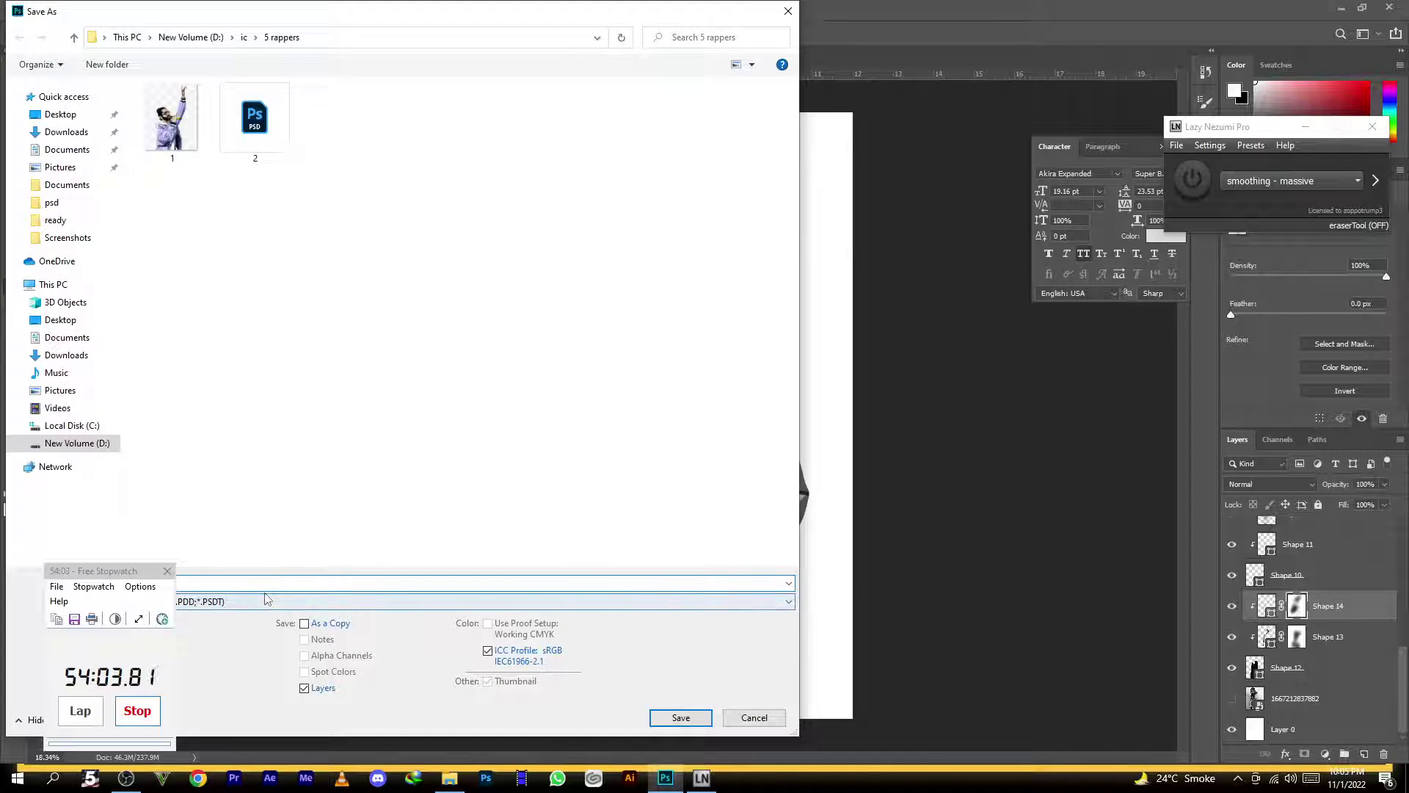
{"action": "left_click", "coordinate": [653, 717]}
{"action": "scroll", "coordinate": [593, 300], "scroll_direction": "down", "scroll_amount": 1}
{"action": "scroll", "coordinate": [594, 301], "scroll_direction": "up", "scroll_amount": 2}
{"action": "scroll", "coordinate": [594, 300], "scroll_direction": "down", "scroll_amount": 1}
{"action": "scroll", "coordinate": [594, 300], "scroll_direction": "up", "scroll_amount": 2}
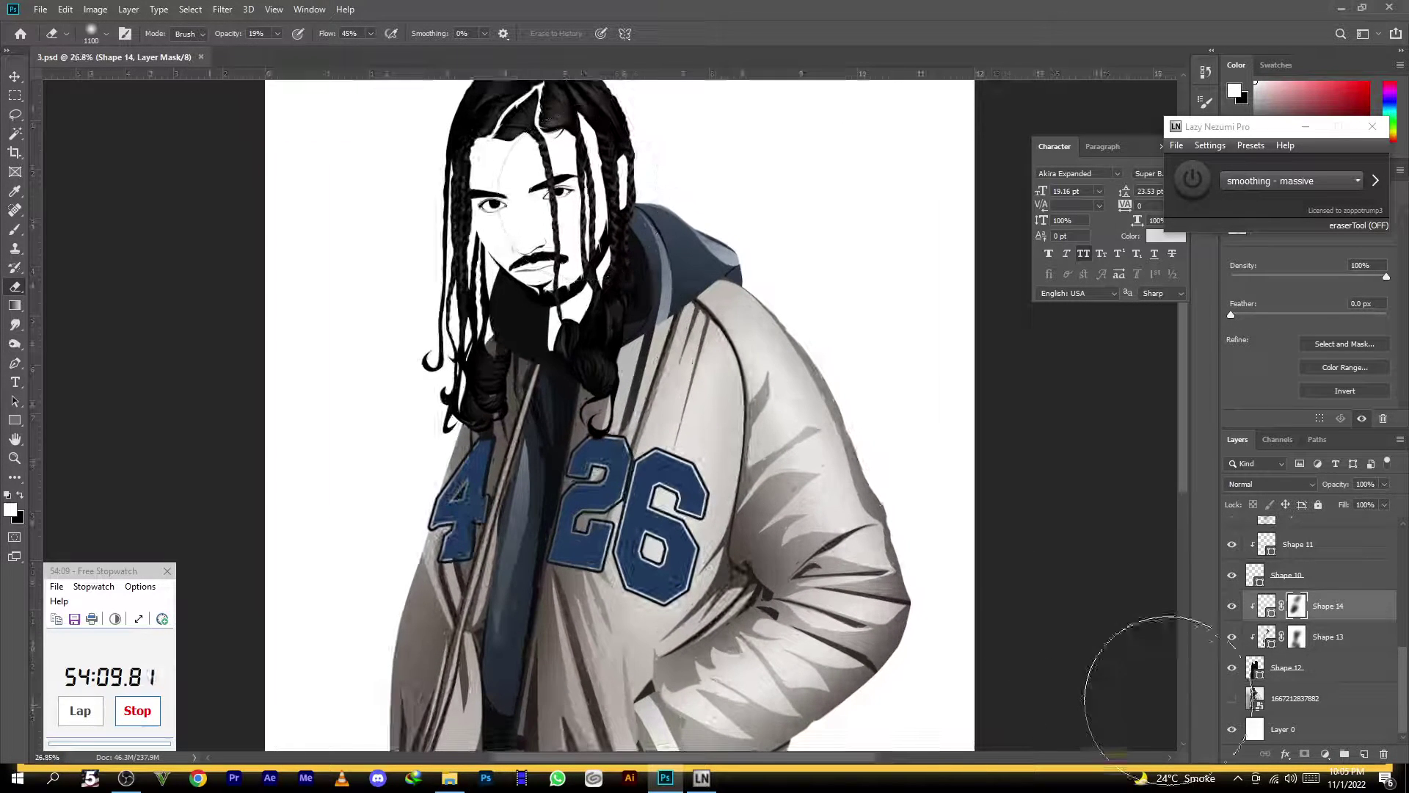
Show the reference photo layer and add a new empty layer directly above it
{"action": "left_click", "coordinate": [1231, 698]}
{"action": "left_click", "coordinate": [1281, 704]}
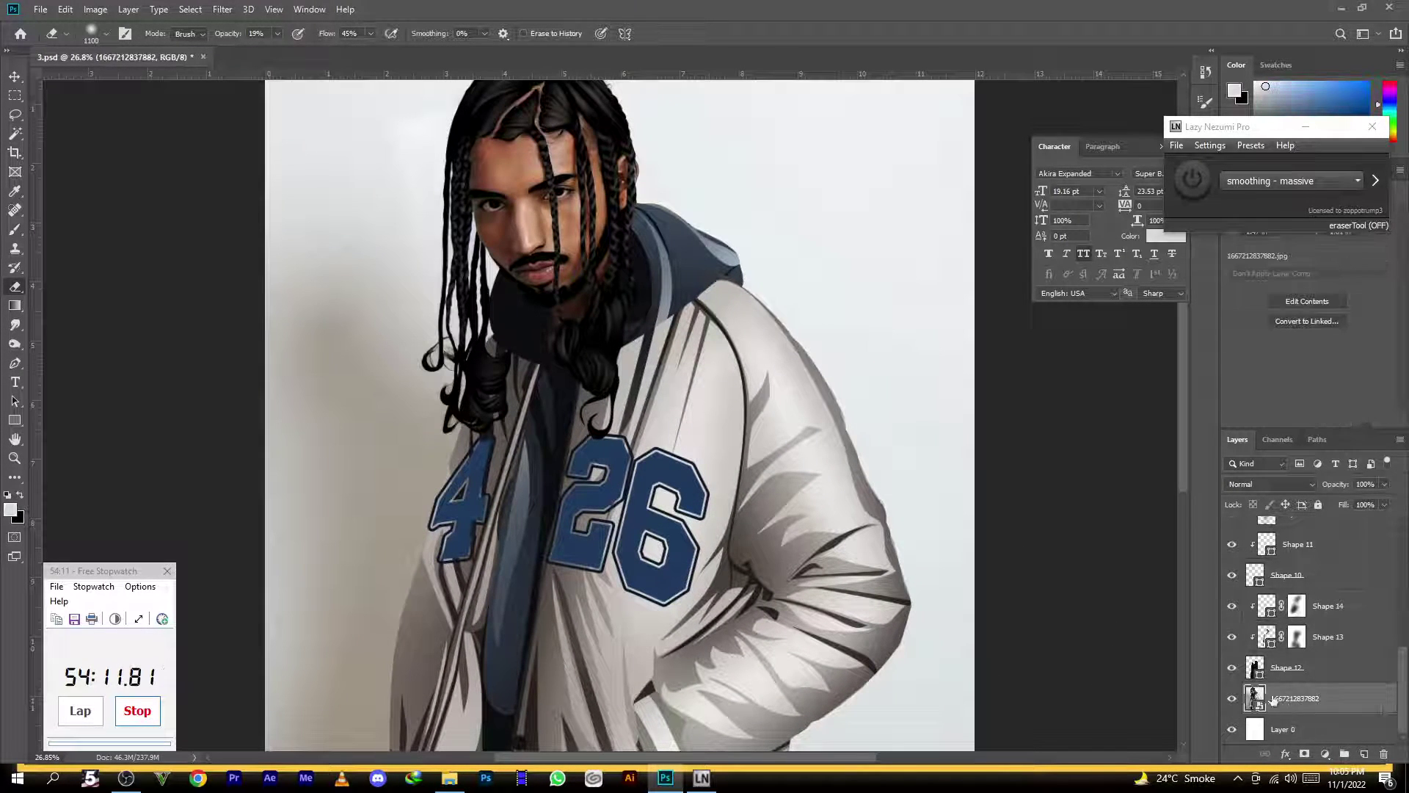
{"action": "scroll", "coordinate": [551, 162], "scroll_direction": "up", "scroll_amount": 9}
{"action": "scroll", "coordinate": [464, 246], "scroll_direction": "down", "scroll_amount": 3}
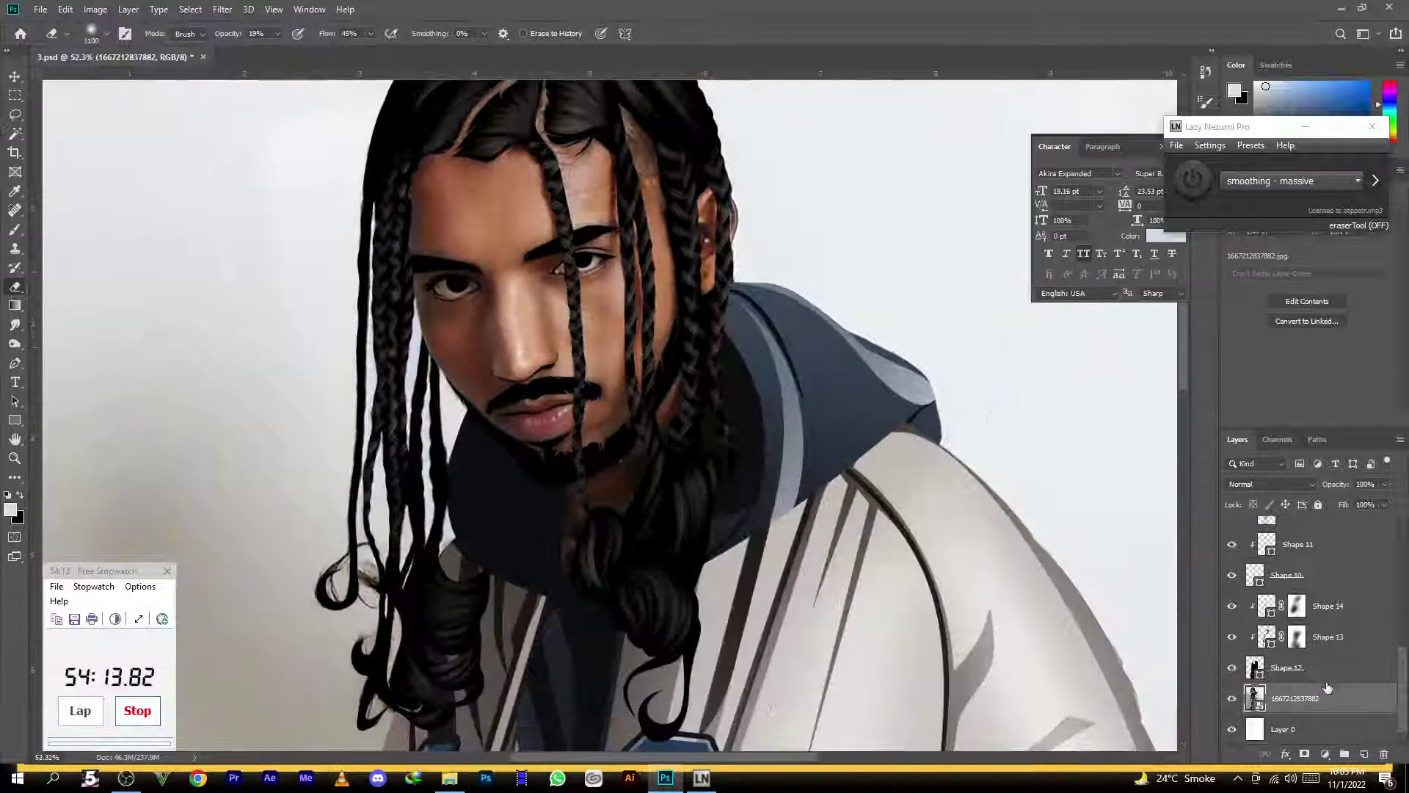
{"action": "left_click", "coordinate": [1363, 754]}
Trace a closed Pen path around the eyeball of the eye partly covered by the braid
{"action": "left_click", "coordinate": [16, 365]}
{"action": "scroll", "coordinate": [594, 289], "scroll_direction": "up", "scroll_amount": 4}
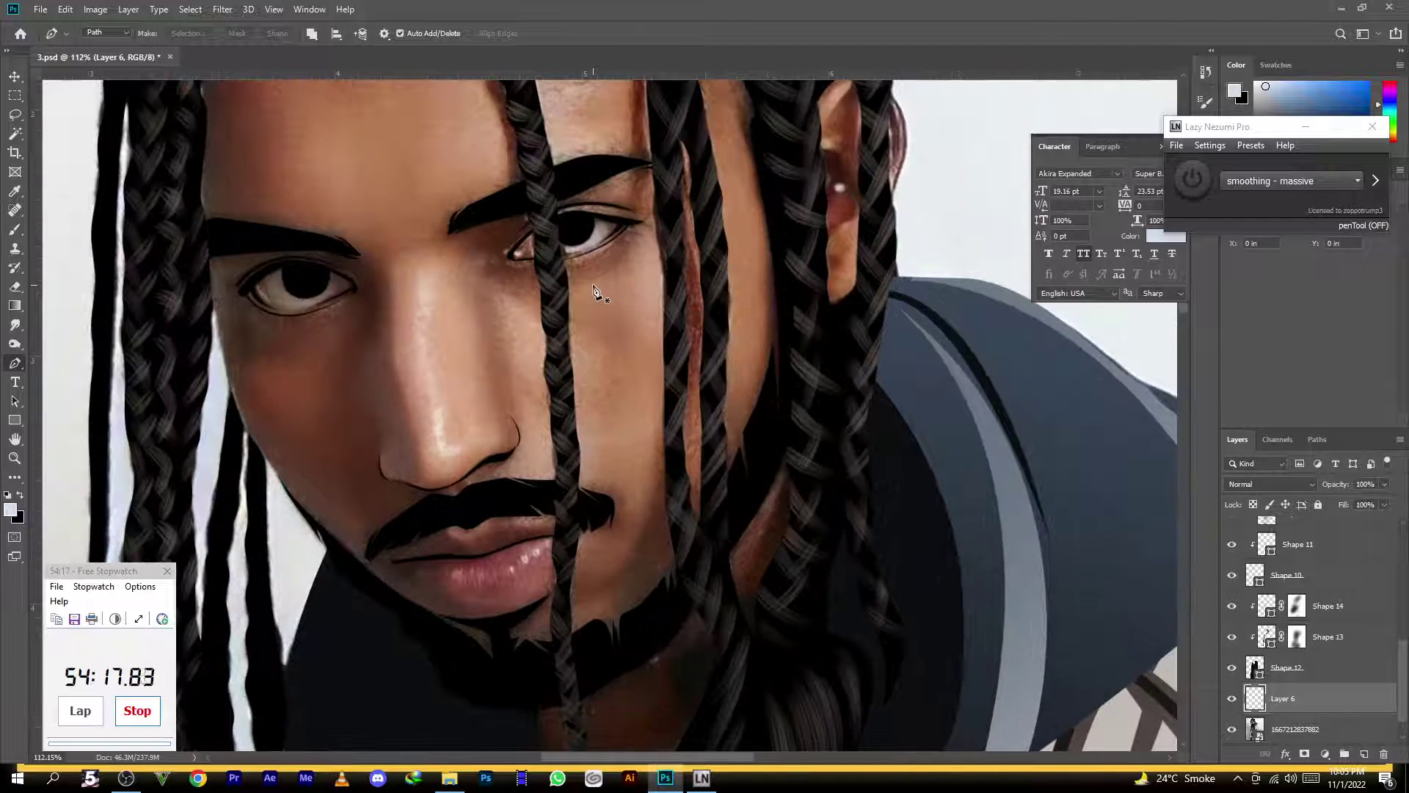
{"action": "scroll", "coordinate": [546, 328], "scroll_direction": "up", "scroll_amount": 4}
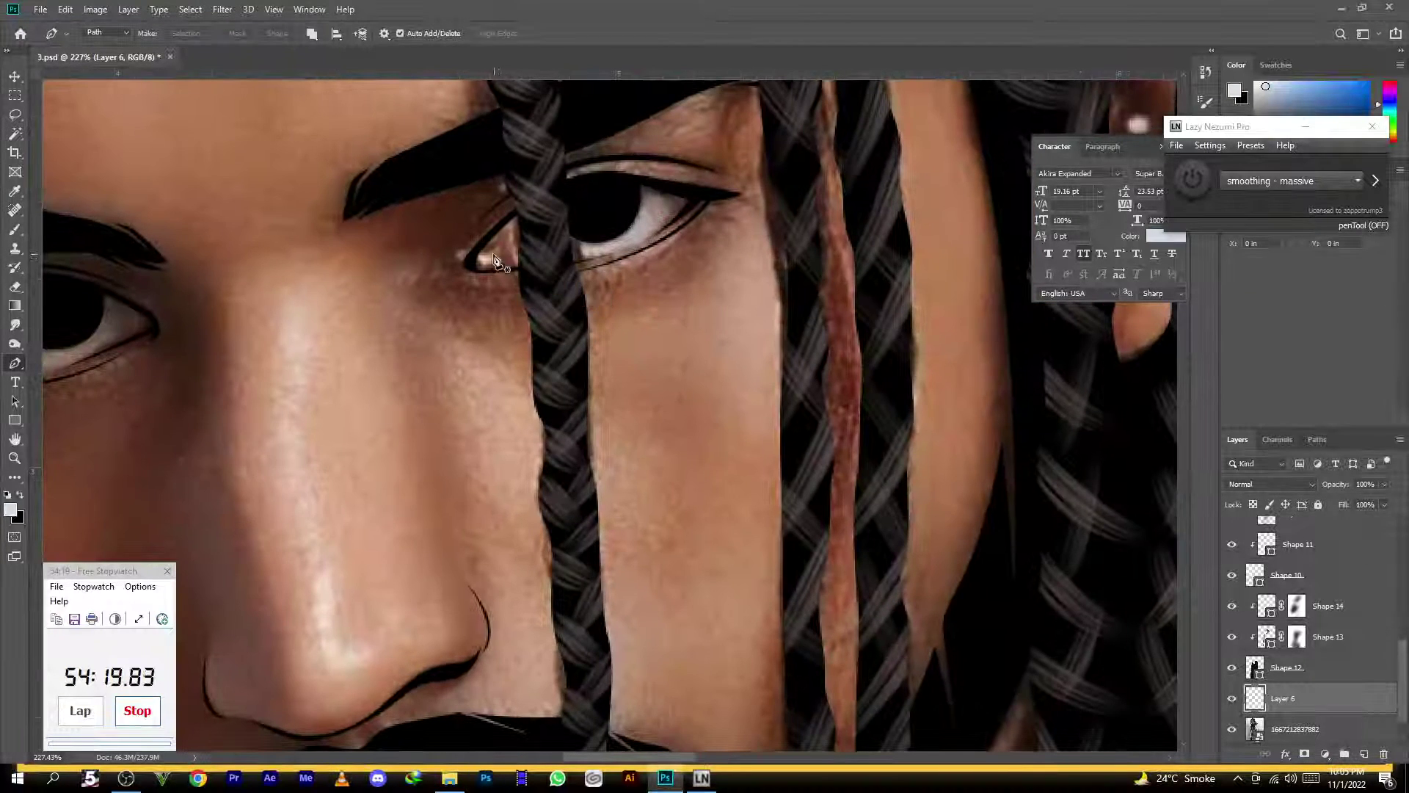
{"action": "left_click", "coordinate": [477, 250]}
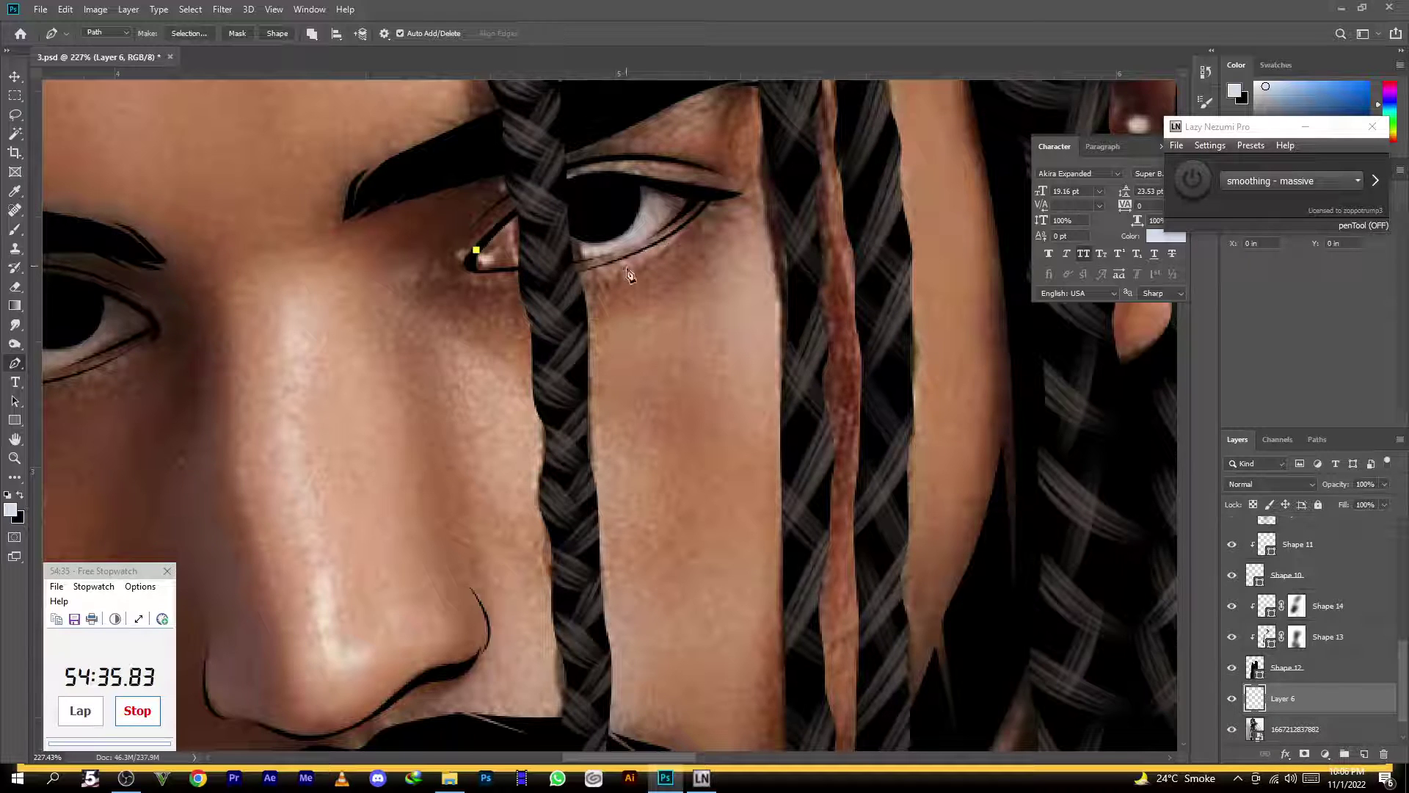
{"action": "left_click_drag", "start_coordinate": [564, 188], "coordinate": [686, 193]}
{"action": "left_click", "coordinate": [700, 198]}
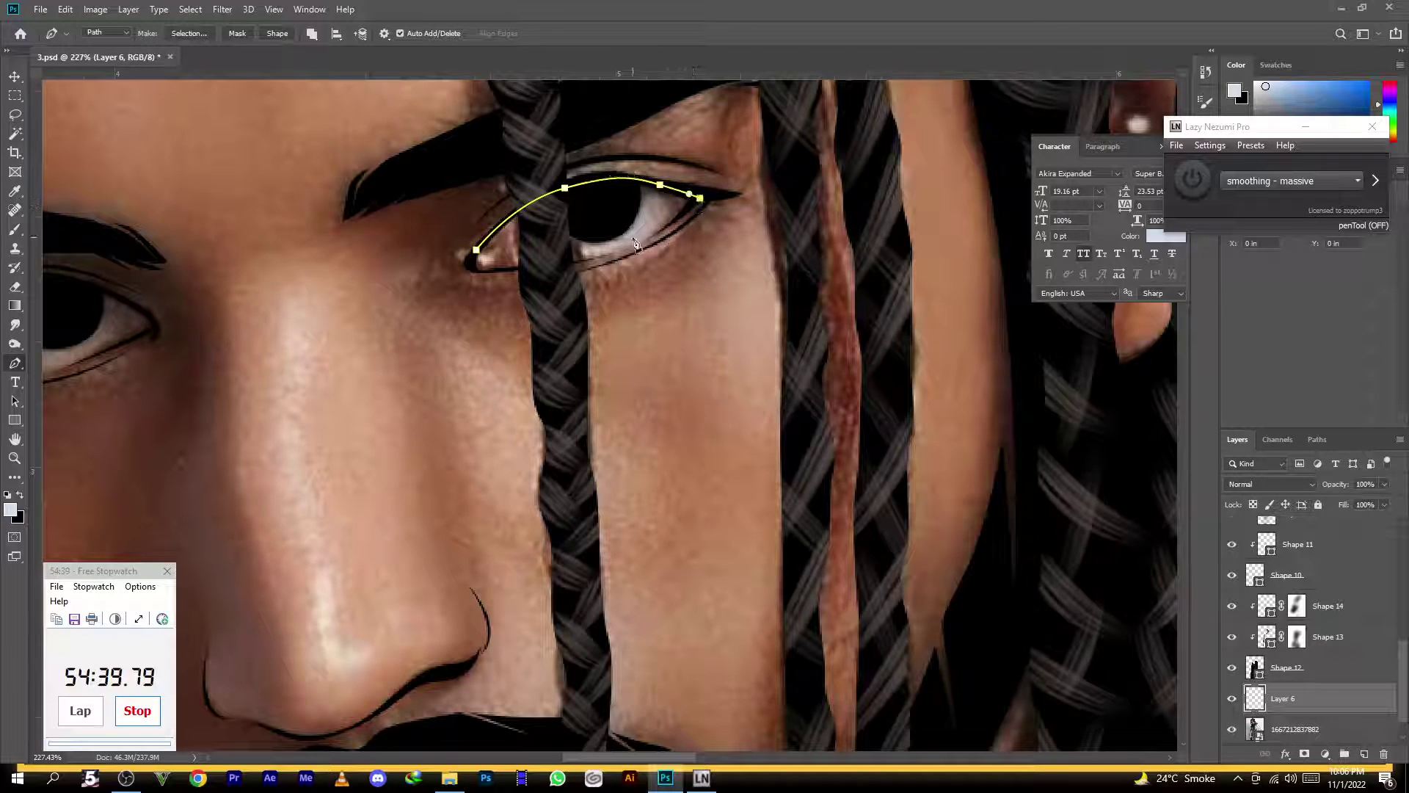
{"action": "left_click_drag", "start_coordinate": [560, 266], "coordinate": [490, 235]}
{"action": "left_click", "coordinate": [560, 266], "text": "alt"}
{"action": "left_click", "coordinate": [446, 226], "text": "ctrl"}
Trace a second closed Pen path around the fully visible eye, following its lower and upper lids
{"action": "left_click_drag", "start_coordinate": [304, 304], "coordinate": [722, 277]}
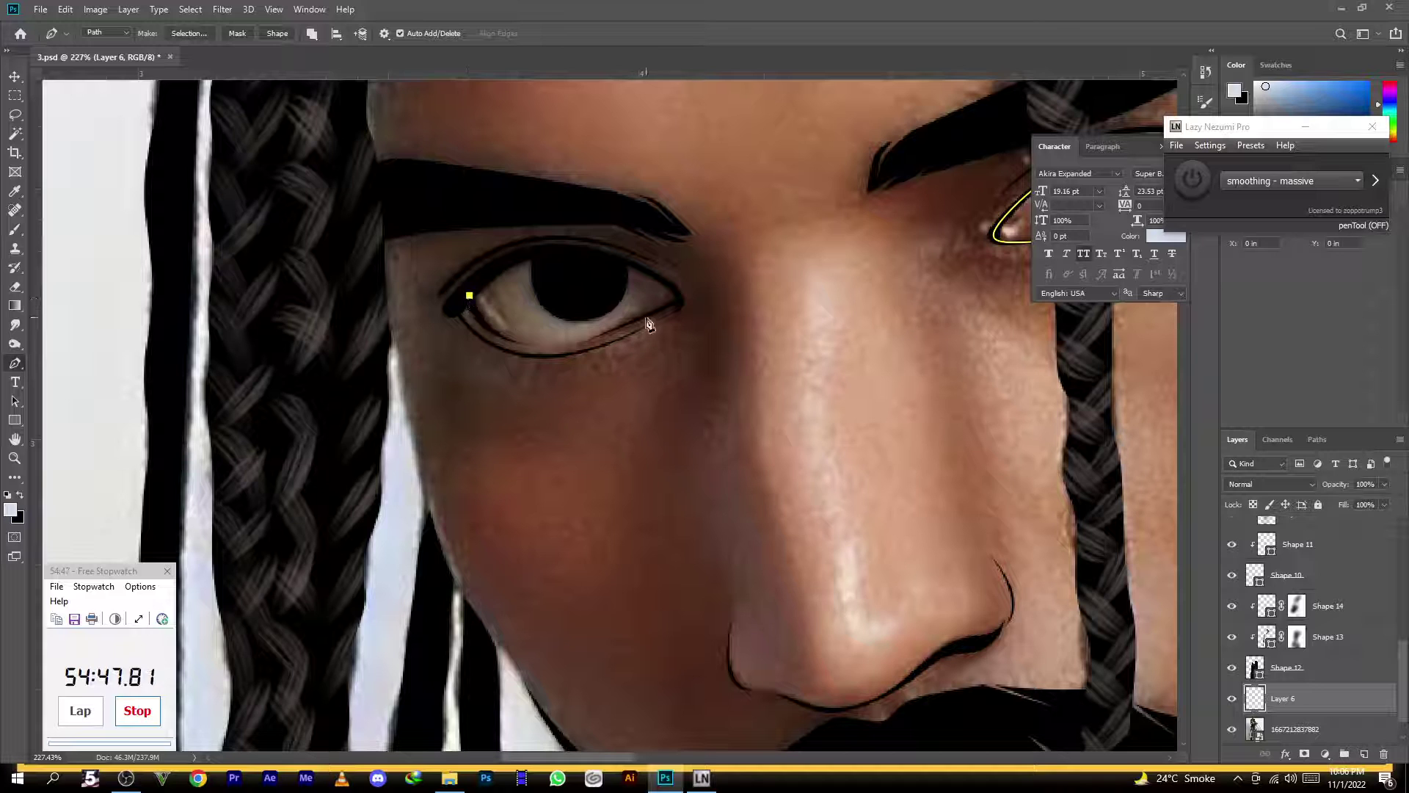
{"action": "left_click_drag", "start_coordinate": [640, 321], "coordinate": [786, 244]}
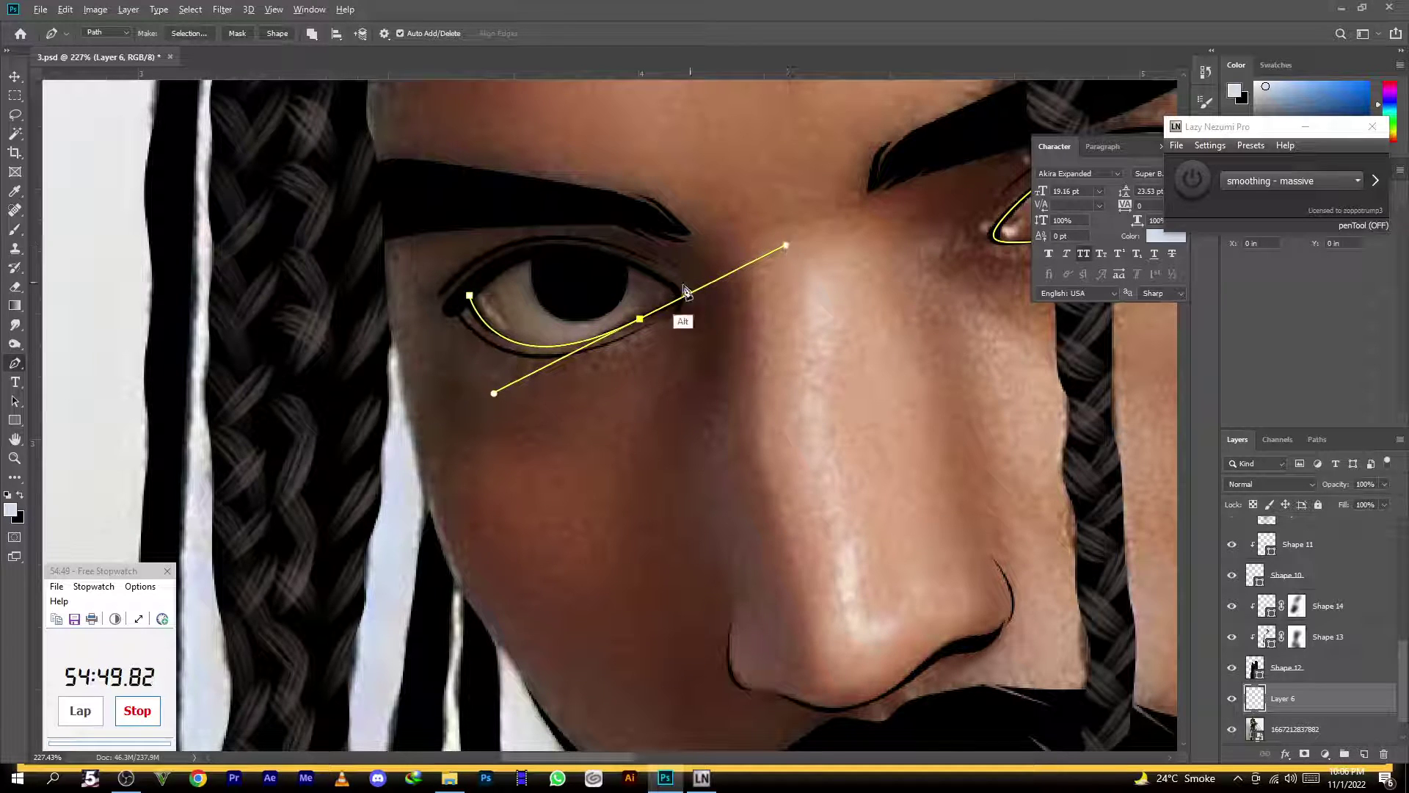
{"action": "left_click", "coordinate": [640, 321], "text": "alt"}
{"action": "left_click", "coordinate": [680, 296]}
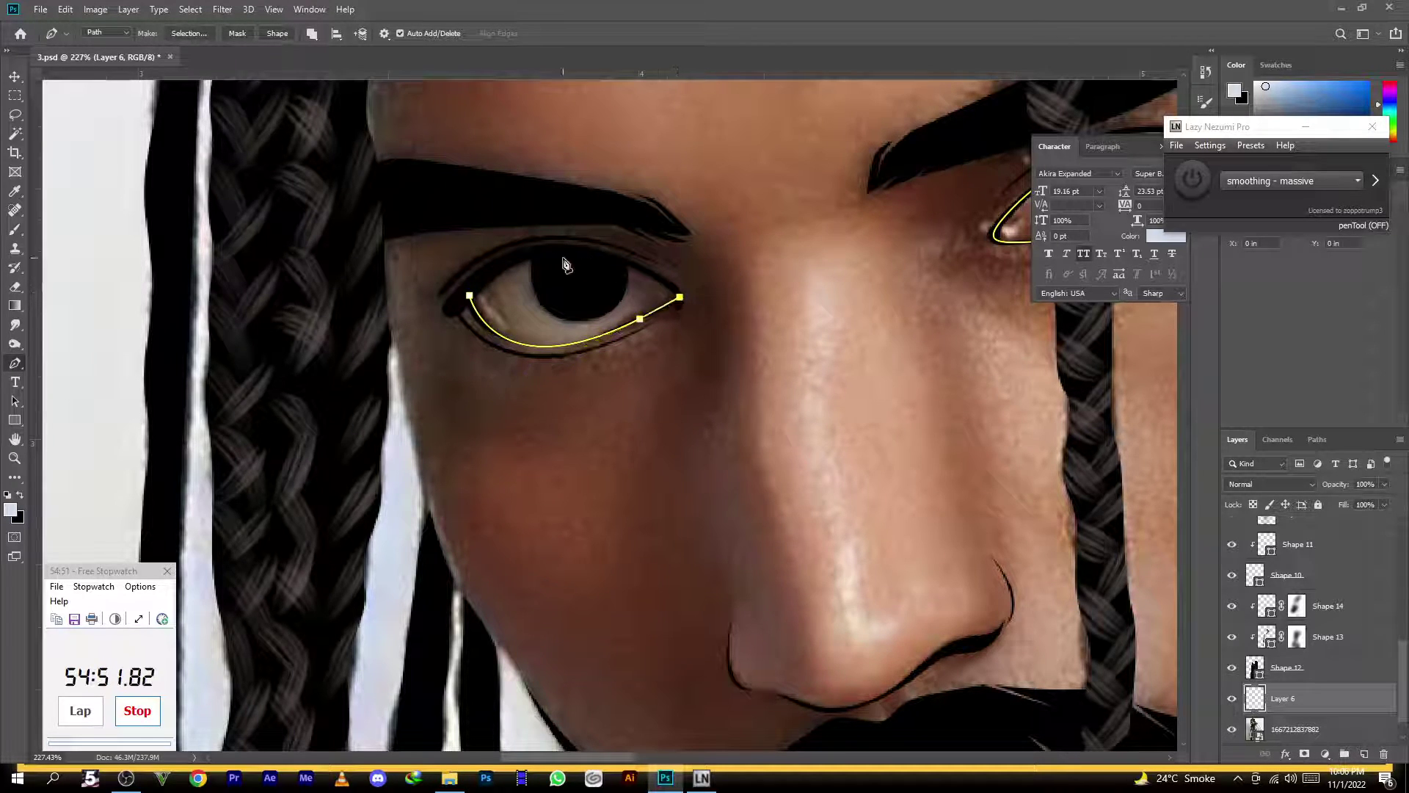
{"action": "left_click_drag", "start_coordinate": [470, 297], "coordinate": [390, 396]}
{"action": "left_click", "coordinate": [448, 302], "text": "ctrl"}
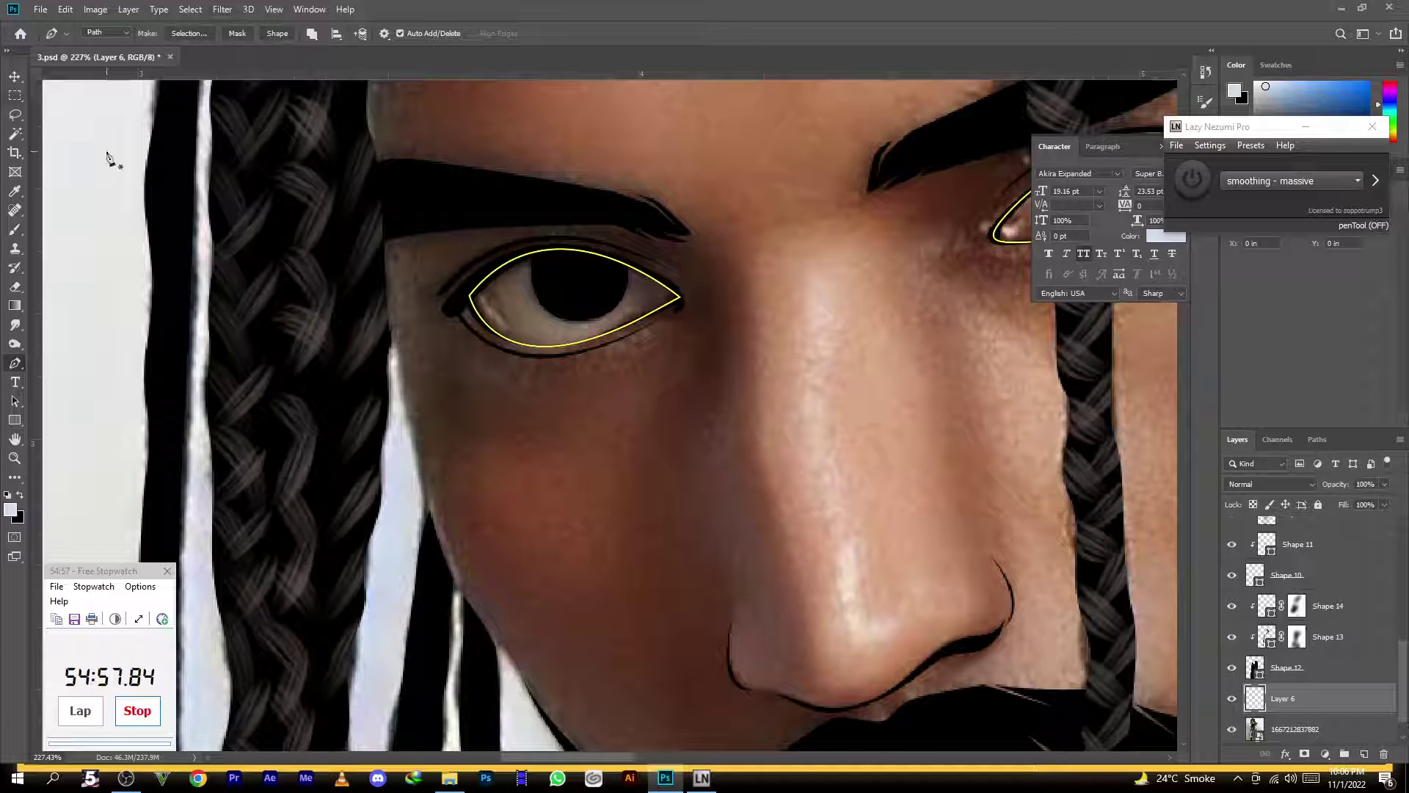
Fill both traced eye outlines as a shape using a light warm grey based on the colour sampled from the eye white
{"action": "scroll", "coordinate": [470, 287], "scroll_direction": "down", "scroll_amount": 4}
{"action": "scroll", "coordinate": [832, 250], "scroll_direction": "up", "scroll_amount": 1}
{"action": "left_click_drag", "start_coordinate": [832, 249], "coordinate": [712, 283]}
{"action": "left_click", "coordinate": [11, 511]}
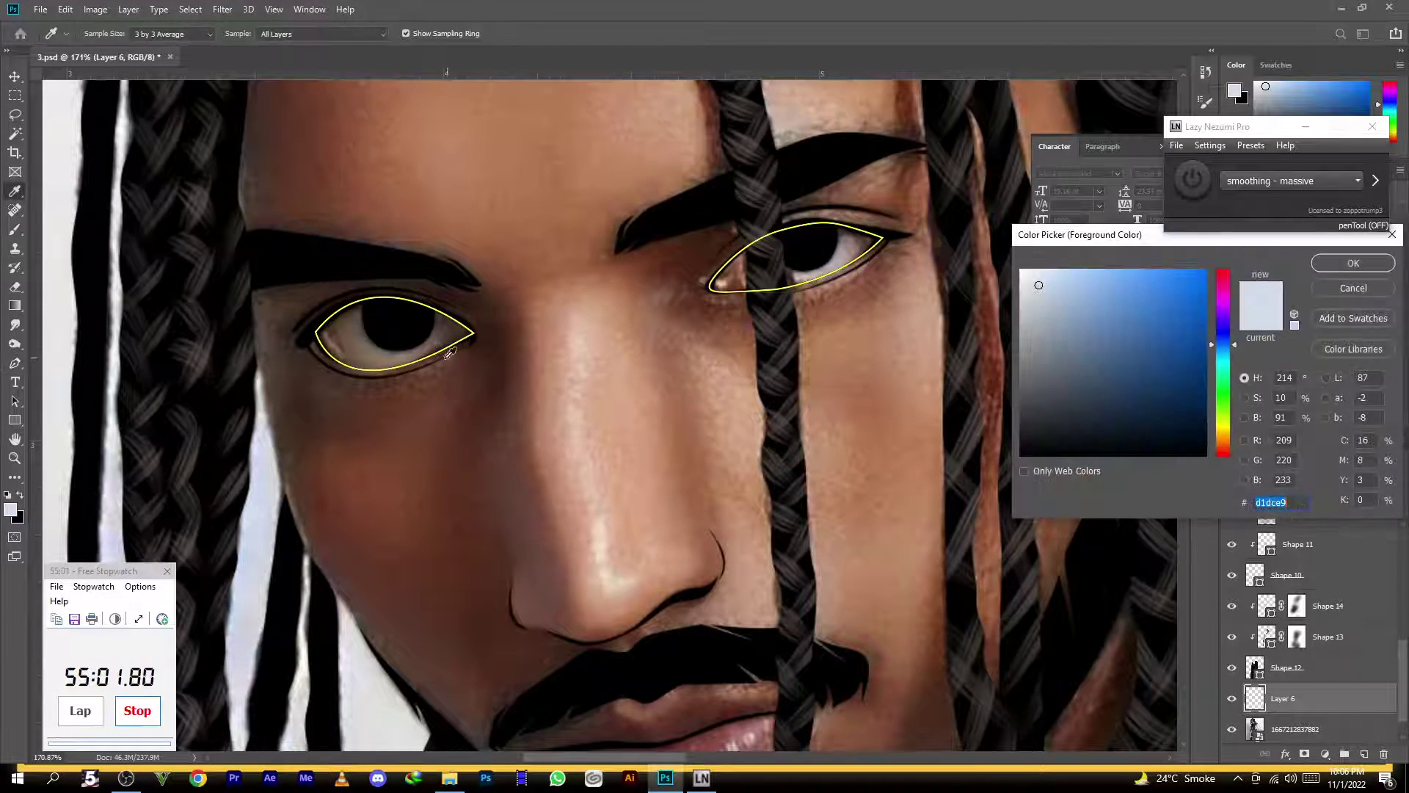
{"action": "left_click", "coordinate": [367, 343]}
{"action": "left_click", "coordinate": [1047, 331]}
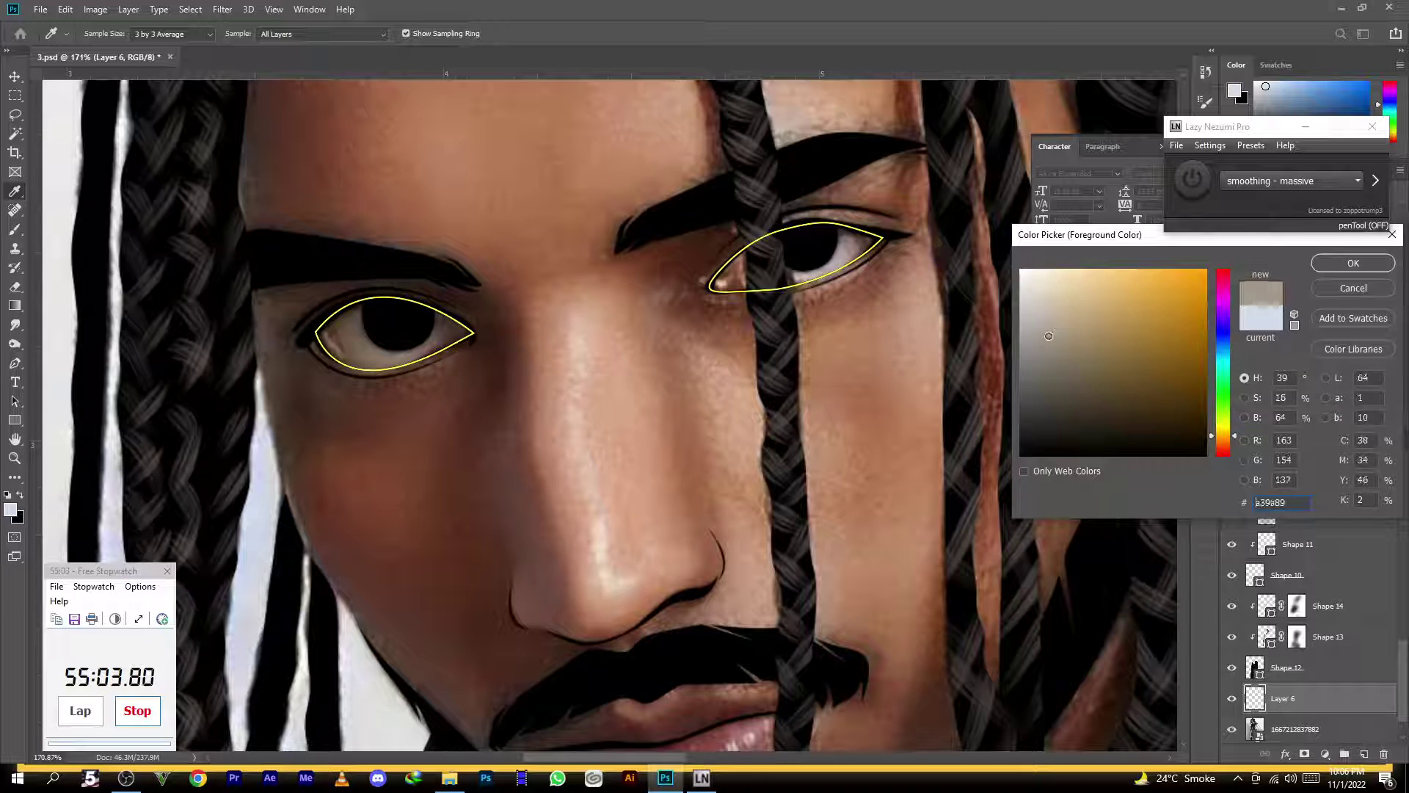
{"action": "left_click", "coordinate": [1369, 266]}
{"action": "left_click", "coordinate": [282, 34]}
{"action": "key", "text": "Return"}
{"action": "scroll", "coordinate": [588, 253], "scroll_direction": "down", "scroll_amount": 2}
{"action": "scroll", "coordinate": [515, 239], "scroll_direction": "up", "scroll_amount": 2}
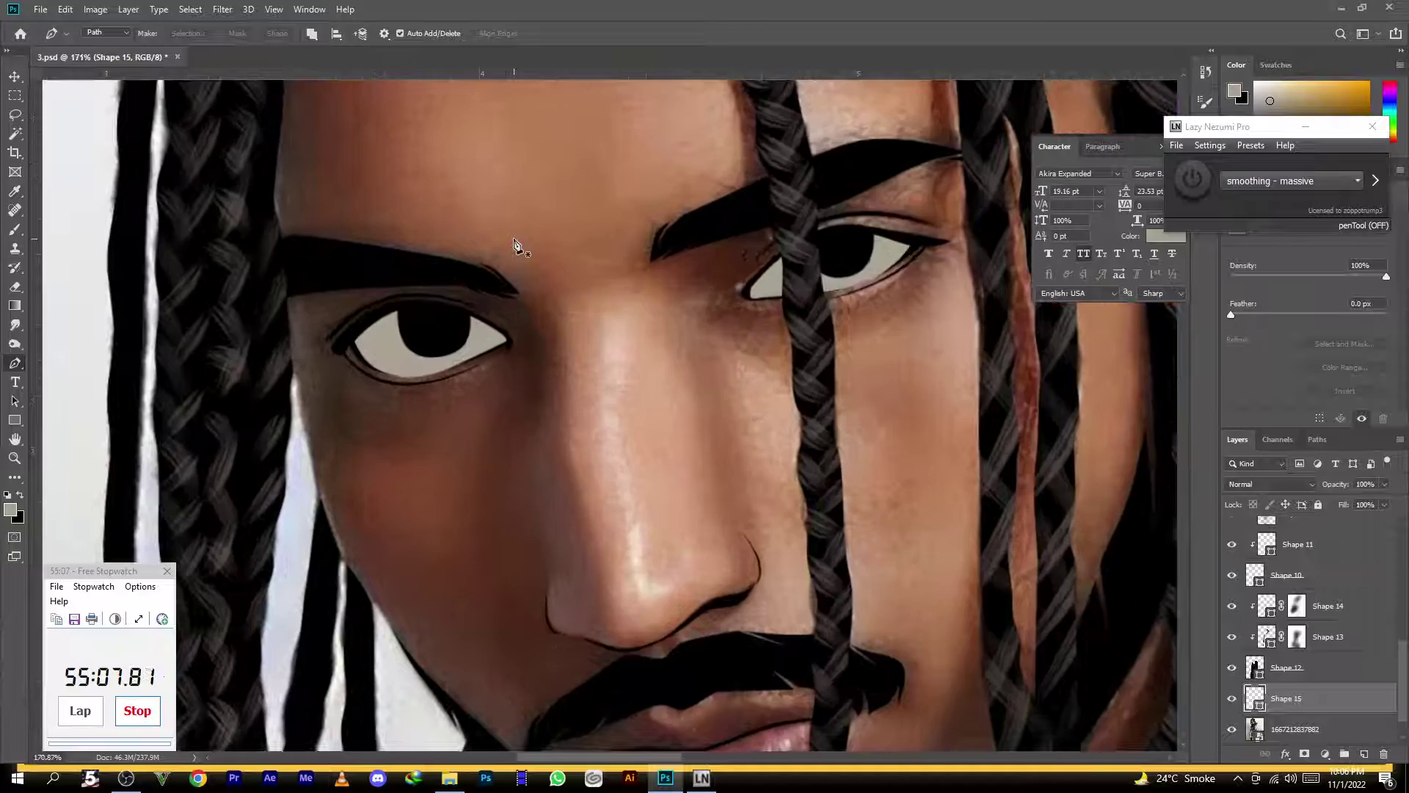
Compare the artwork with and without the eye fill, hide Shape 15 and add a new layer above it
{"action": "scroll", "coordinate": [514, 239], "scroll_direction": "up", "scroll_amount": 5}
{"action": "scroll", "coordinate": [396, 279], "scroll_direction": "down", "scroll_amount": 9}
{"action": "scroll", "coordinate": [396, 283], "scroll_direction": "down", "scroll_amount": 4}
{"action": "scroll", "coordinate": [369, 339], "scroll_direction": "up", "scroll_amount": 6}
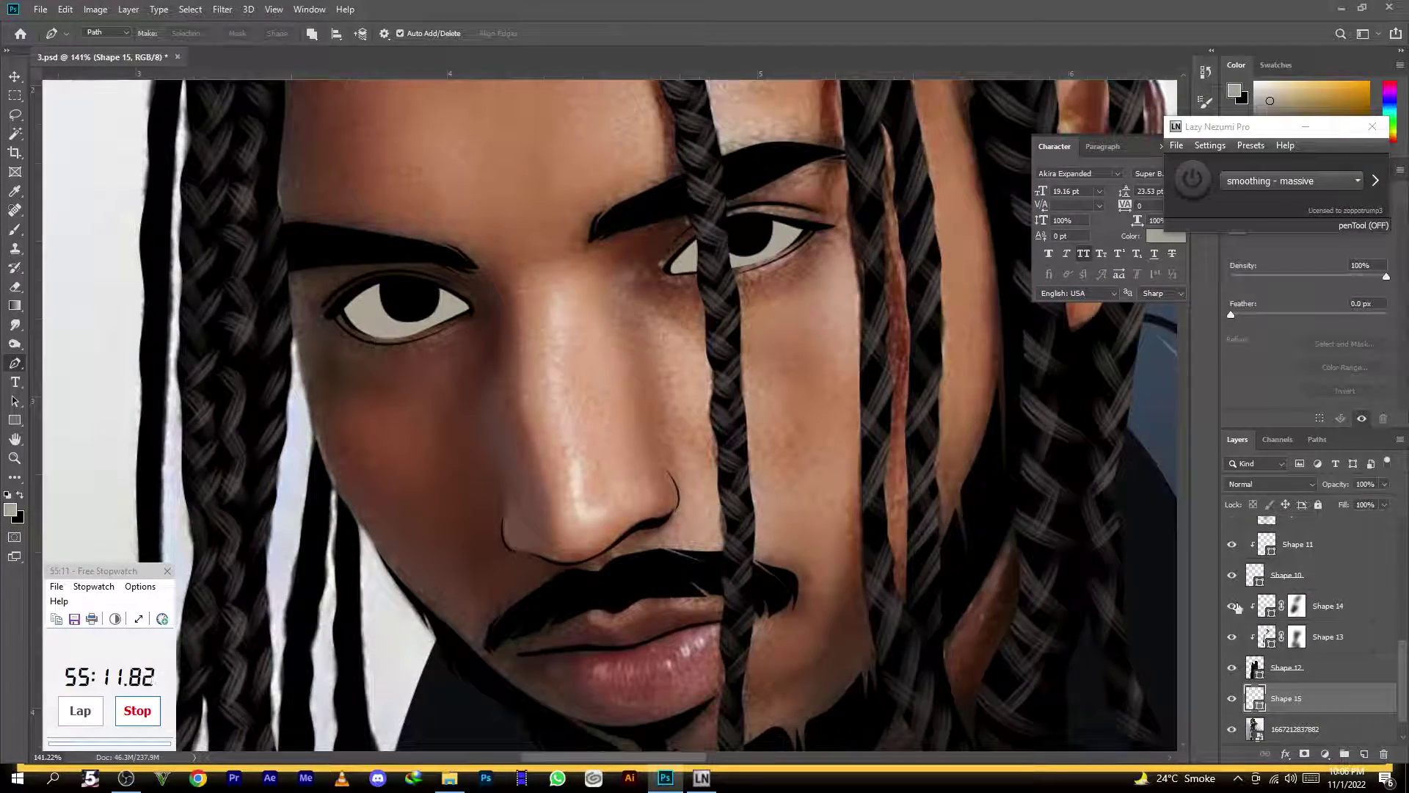
{"action": "left_click", "coordinate": [1232, 699]}
{"action": "left_click", "coordinate": [1232, 699]}
{"action": "left_click", "coordinate": [681, 418], "text": "ctrl"}
{"action": "left_click", "coordinate": [1232, 698]}
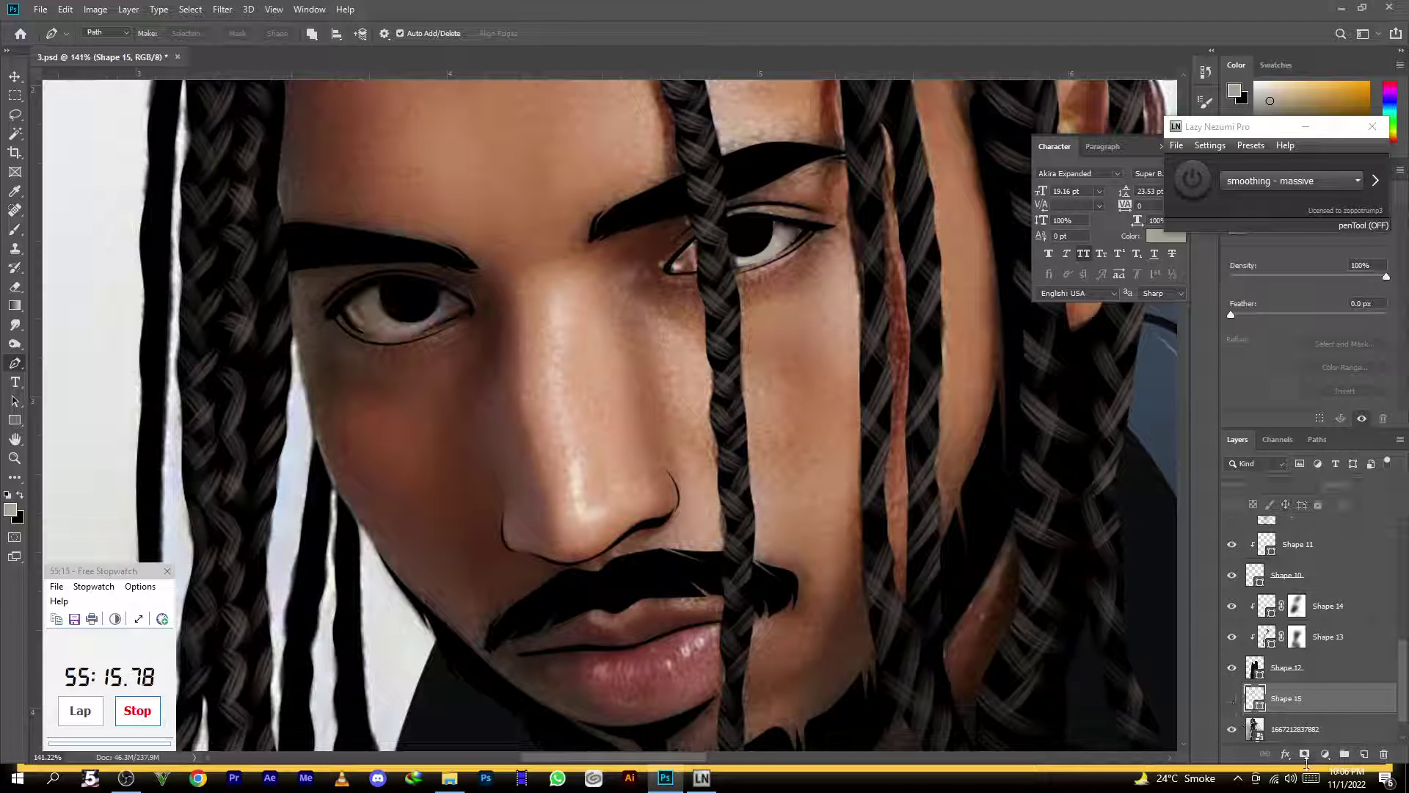
{"action": "left_click", "coordinate": [1363, 754]}
Trace a closed Pen tool path around the shaded rim of the left-side eye, leaving out the bright centre of the white
{"action": "scroll", "coordinate": [761, 220], "scroll_direction": "up", "scroll_amount": 3}
{"action": "scroll", "coordinate": [835, 480], "scroll_direction": "down", "scroll_amount": 2}
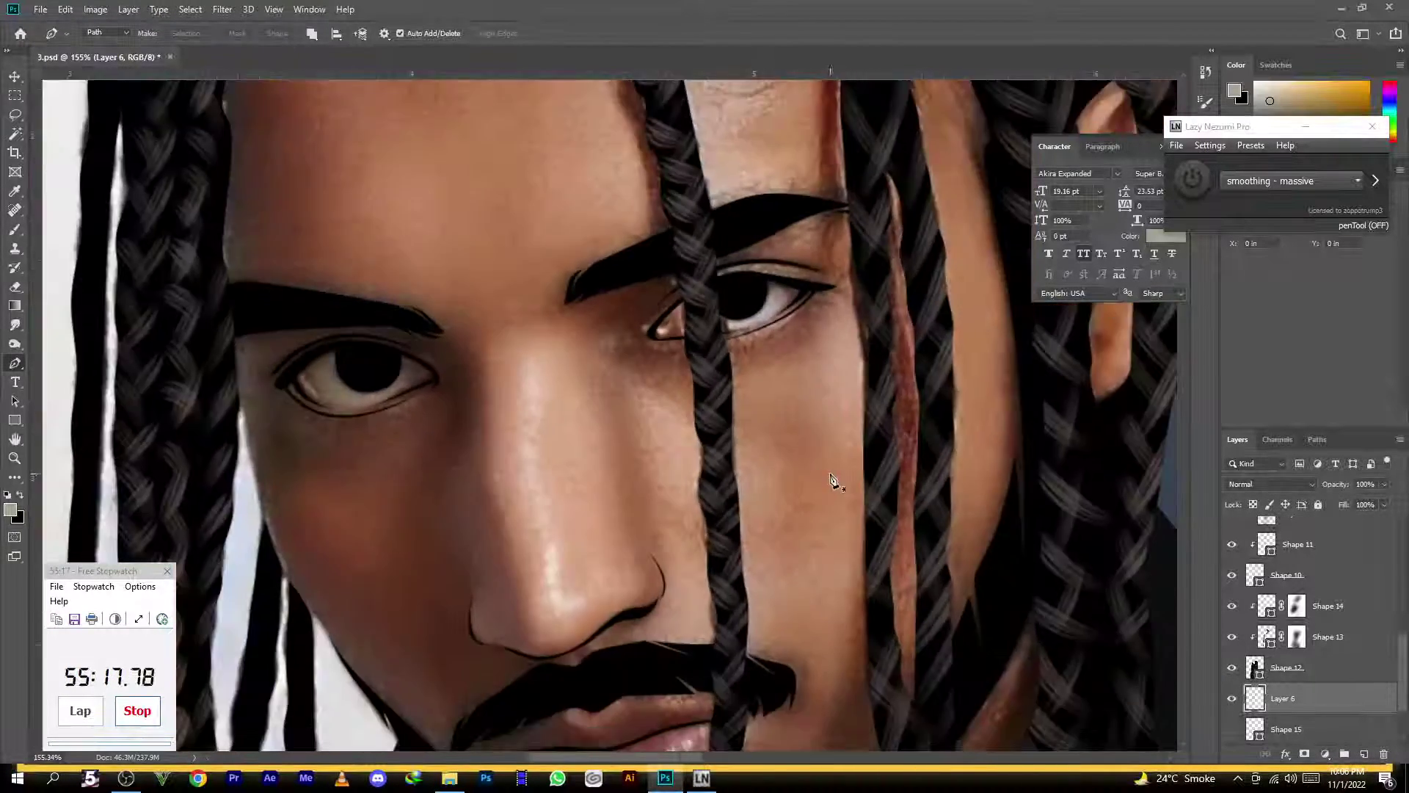
{"action": "scroll", "coordinate": [251, 397], "scroll_direction": "up", "scroll_amount": 4}
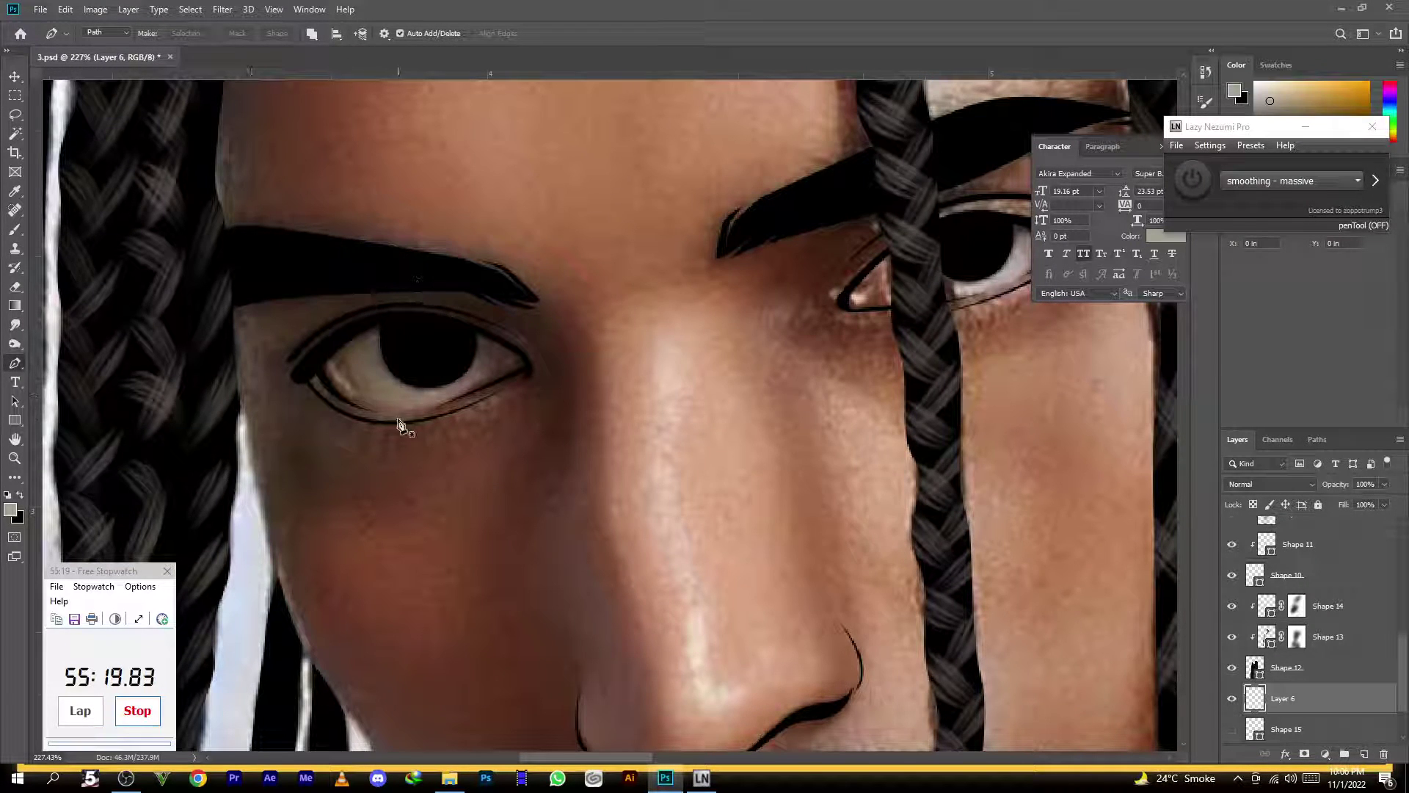
{"action": "left_click", "coordinate": [432, 409]}
{"action": "left_click_drag", "start_coordinate": [351, 394], "coordinate": [328, 374]}
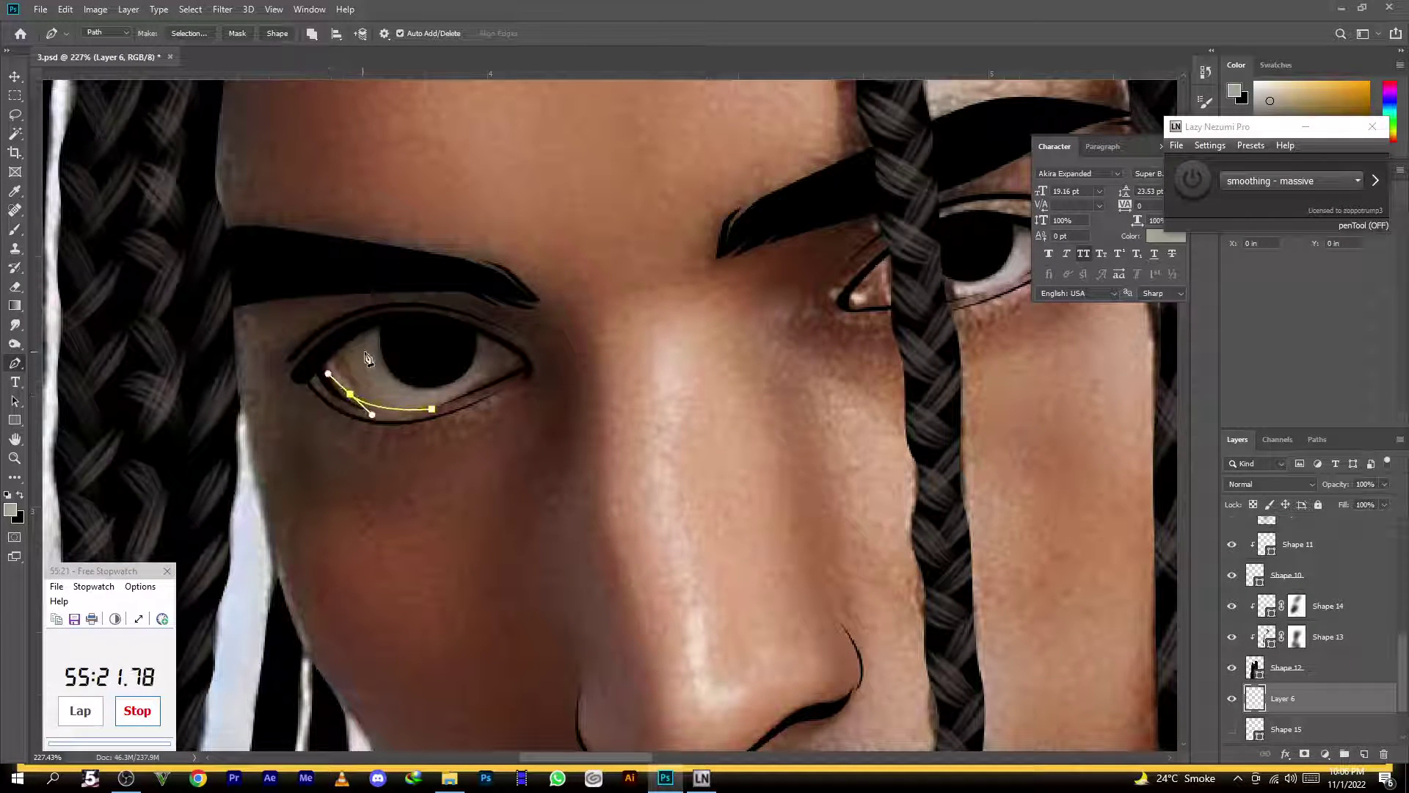
{"action": "left_click_drag", "start_coordinate": [408, 335], "coordinate": [452, 339]}
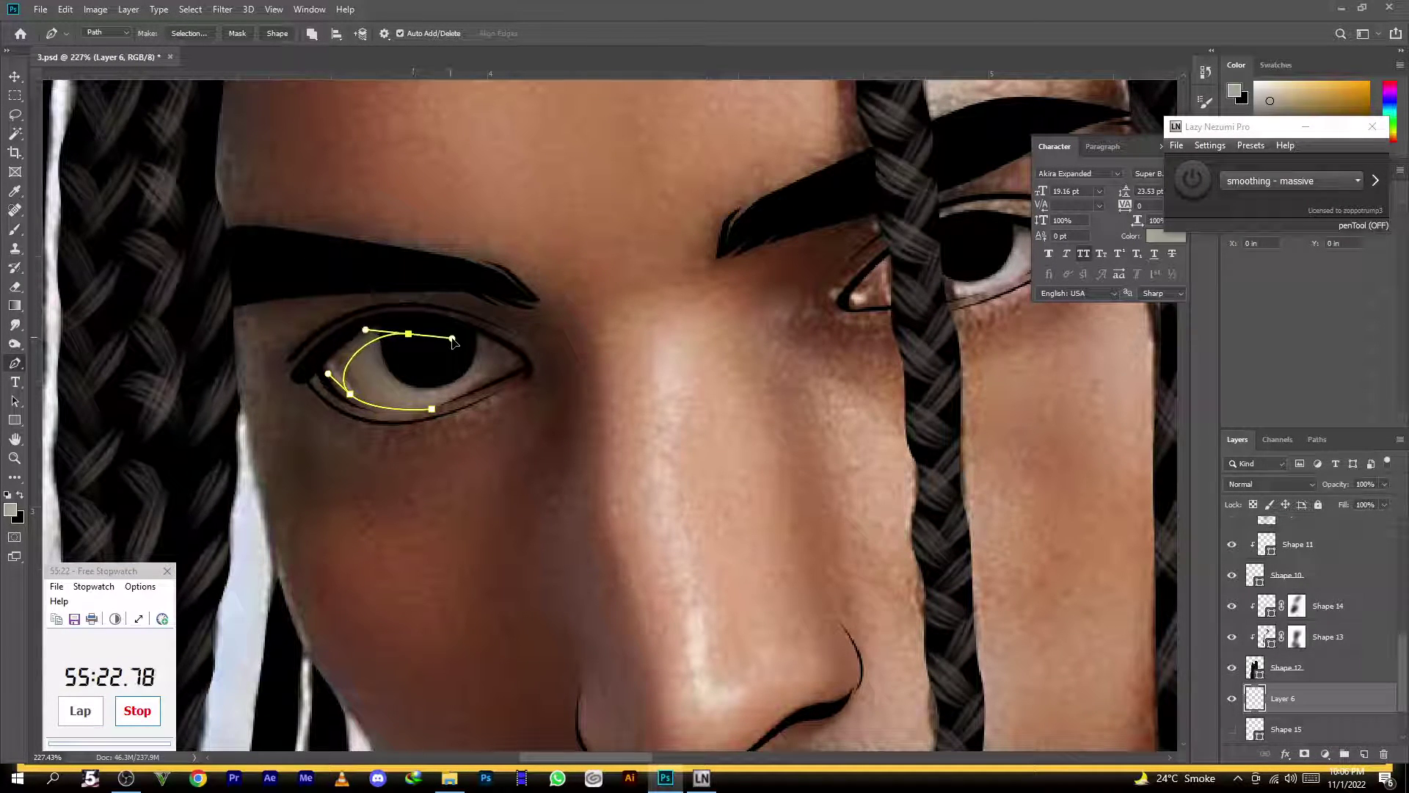
{"action": "left_click", "coordinate": [464, 395]}
{"action": "left_click_drag", "start_coordinate": [533, 370], "coordinate": [570, 365]}
{"action": "left_click", "coordinate": [566, 358]}
{"action": "left_click_drag", "start_coordinate": [334, 321], "coordinate": [226, 367]}
{"action": "left_click_drag", "start_coordinate": [431, 409], "coordinate": [520, 361]}
Trace a matching closed shading path around the rim of the eye behind the braid, on the same layer
{"action": "left_click_drag", "start_coordinate": [685, 398], "coordinate": [348, 462]}
{"action": "left_click", "coordinate": [598, 303]}
{"action": "left_click_drag", "start_coordinate": [534, 340], "coordinate": [505, 362]}
{"action": "left_click_drag", "start_coordinate": [640, 357], "coordinate": [490, 405]}
{"action": "left_click", "coordinate": [465, 362]}
{"action": "left_click_drag", "start_coordinate": [623, 276], "coordinate": [783, 288]}
{"action": "left_click", "coordinate": [788, 282]}
{"action": "left_click_drag", "start_coordinate": [678, 345], "coordinate": [719, 312]}
{"action": "left_click", "coordinate": [656, 300]}
{"action": "left_click_drag", "start_coordinate": [598, 302], "coordinate": [540, 320]}
{"action": "left_click", "coordinate": [526, 265], "text": "ctrl"}
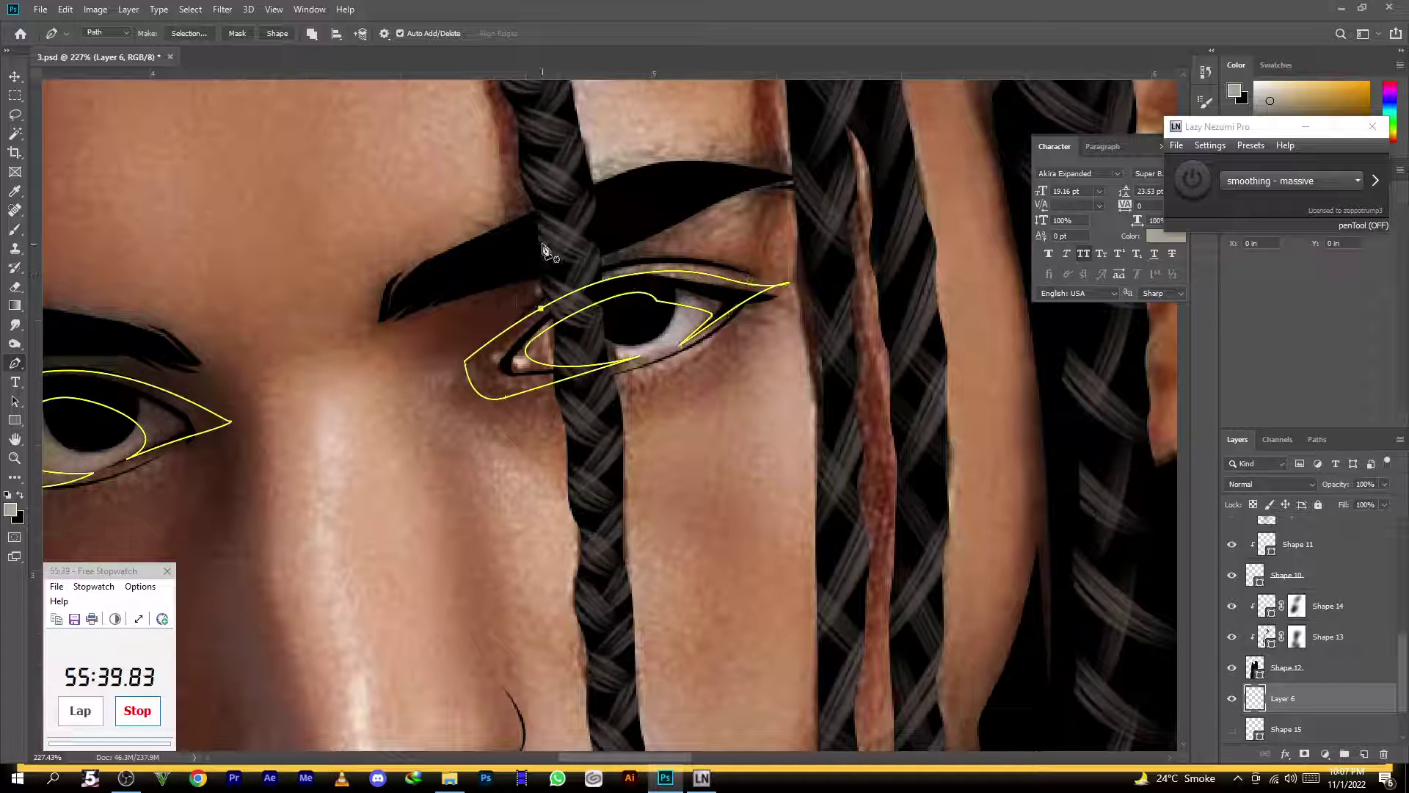
{"action": "scroll", "coordinate": [543, 250], "scroll_direction": "down", "scroll_amount": 2}
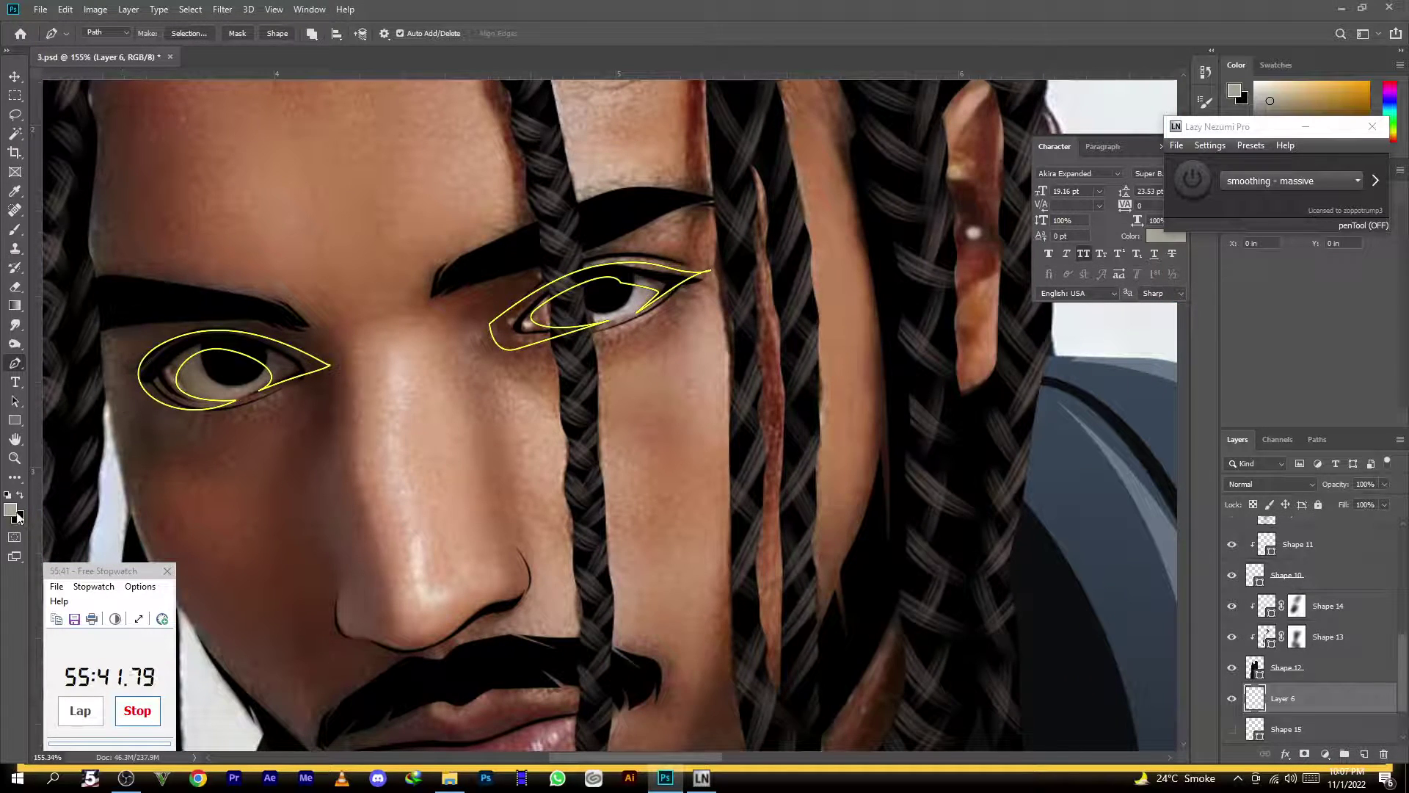
Fill the eye shading paths as a shape with a dark greyish brown based on a colour sampled from the eye
{"action": "left_click", "coordinate": [15, 513]}
{"action": "left_click", "coordinate": [284, 364]}
{"action": "left_click_drag", "start_coordinate": [1073, 401], "coordinate": [1063, 393]}
{"action": "left_click", "coordinate": [1343, 267]}
{"action": "left_click", "coordinate": [285, 38]}
{"action": "key", "text": "Return"}
{"action": "scroll", "coordinate": [640, 311], "scroll_direction": "down", "scroll_amount": 2}
{"action": "scroll", "coordinate": [599, 343], "scroll_direction": "up", "scroll_amount": 1}
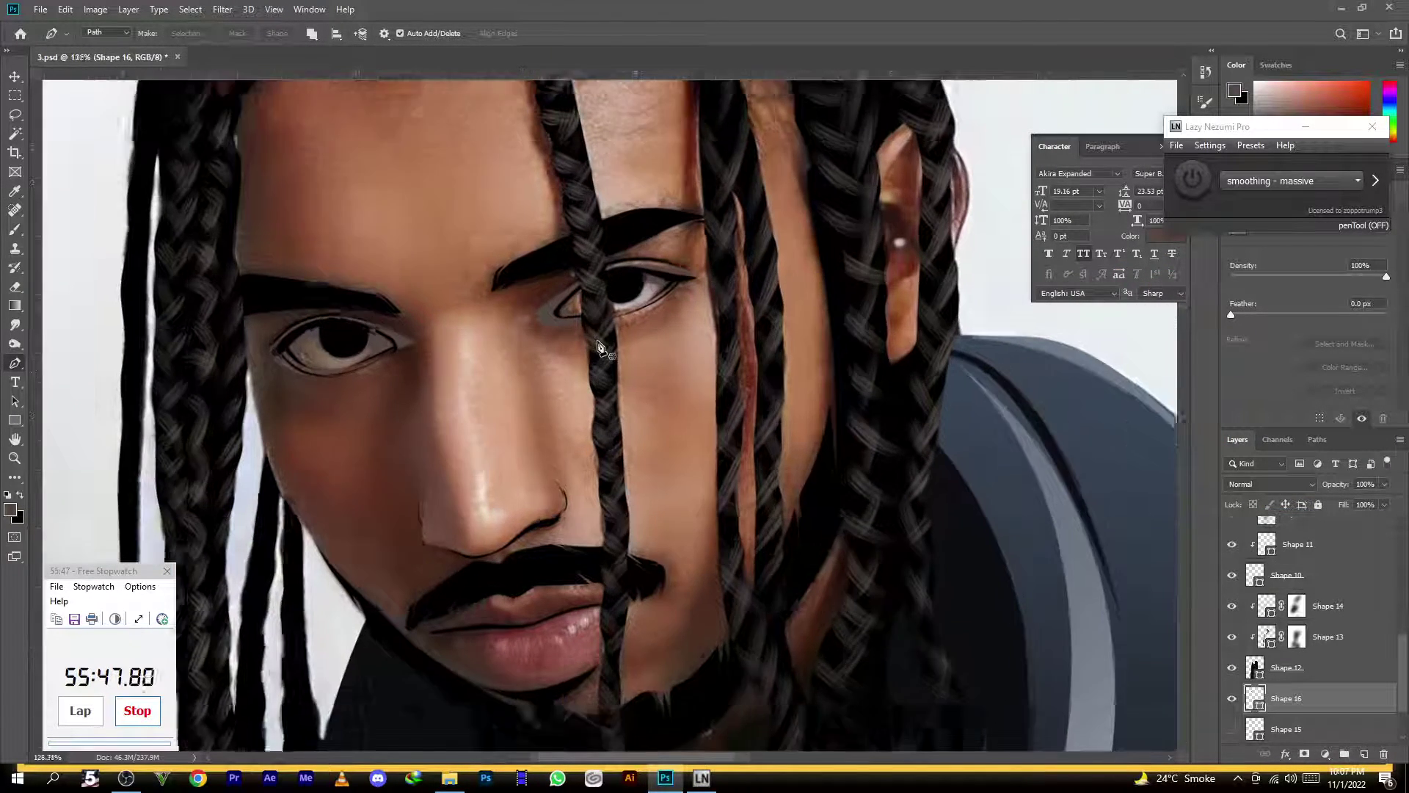
{"action": "scroll", "coordinate": [599, 346], "scroll_direction": "up", "scroll_amount": 2}
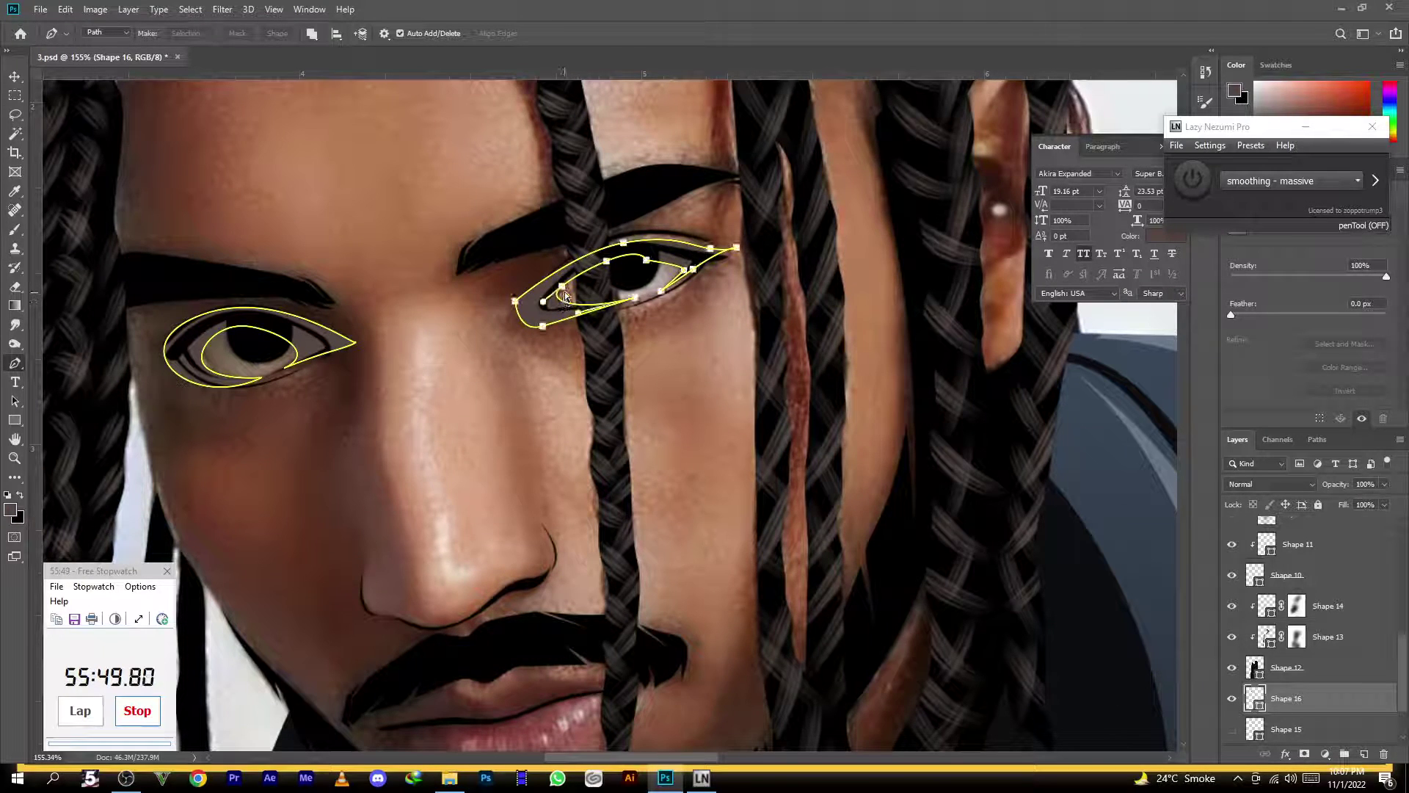
{"action": "key", "text": "Escape"}
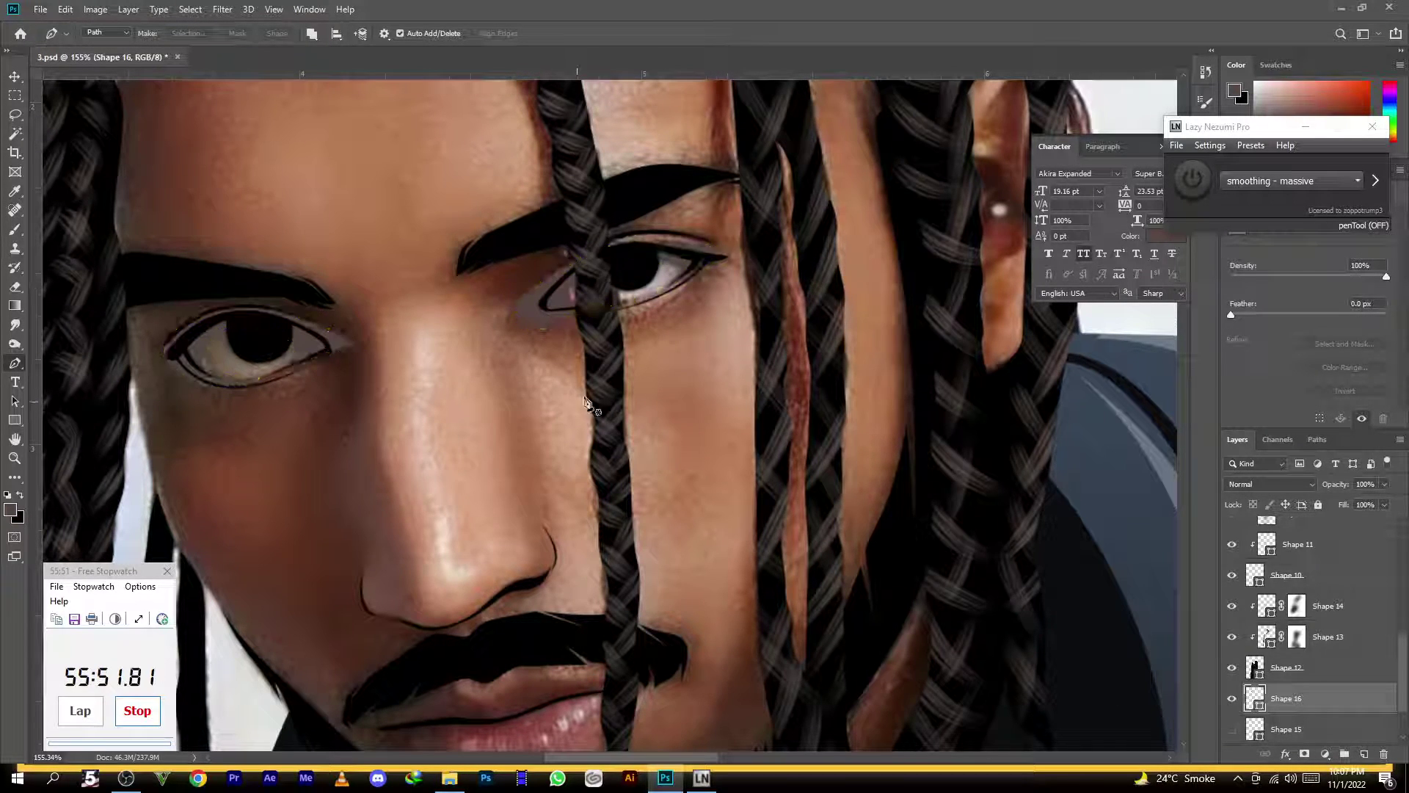
Check the eye shading over the base fill, hide Shape 15 and Shape 16, and add a new layer above them
{"action": "scroll", "coordinate": [572, 410], "scroll_direction": "down", "scroll_amount": 3}
{"action": "left_click", "coordinate": [1233, 728]}
{"action": "left_click", "coordinate": [1233, 728]}
{"action": "left_click", "coordinate": [1233, 727]}
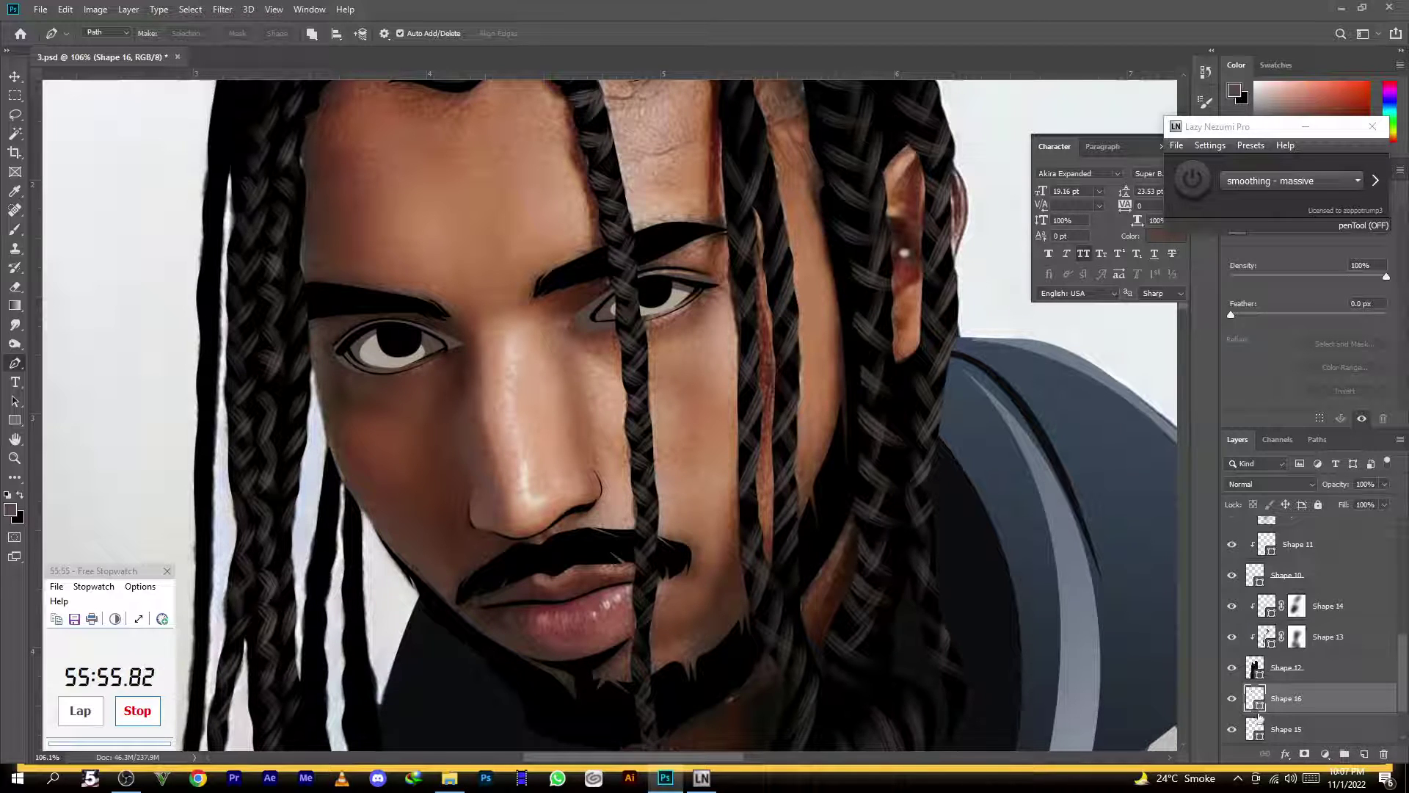
{"action": "left_click", "coordinate": [1233, 698]}
{"action": "left_click", "coordinate": [1233, 729]}
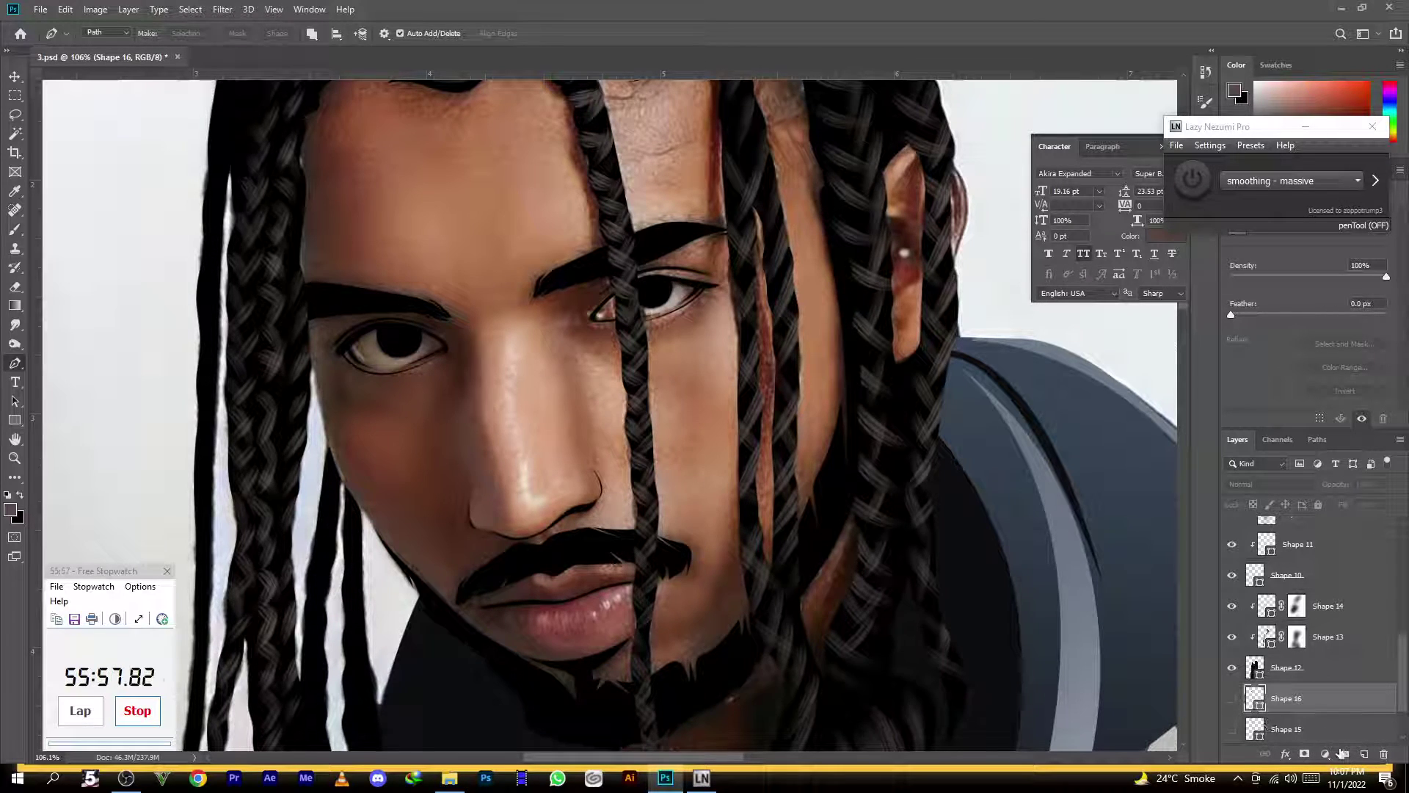
{"action": "left_click", "coordinate": [1363, 754]}
Trace two closed crescent paths over the inner and outer corners of the left-side eye
{"action": "scroll", "coordinate": [372, 339], "scroll_direction": "up", "scroll_amount": 3}
{"action": "left_click", "coordinate": [348, 332]}
{"action": "left_click_drag", "start_coordinate": [425, 349], "coordinate": [469, 378]}
{"action": "mouse_move", "coordinate": [348, 334]}
{"action": "left_mouse_down"}
{"action": "mouse_move", "coordinate": [285, 369]}
{"action": "mouse_move", "coordinate": [326, 325]}
{"action": "left_mouse_up"}
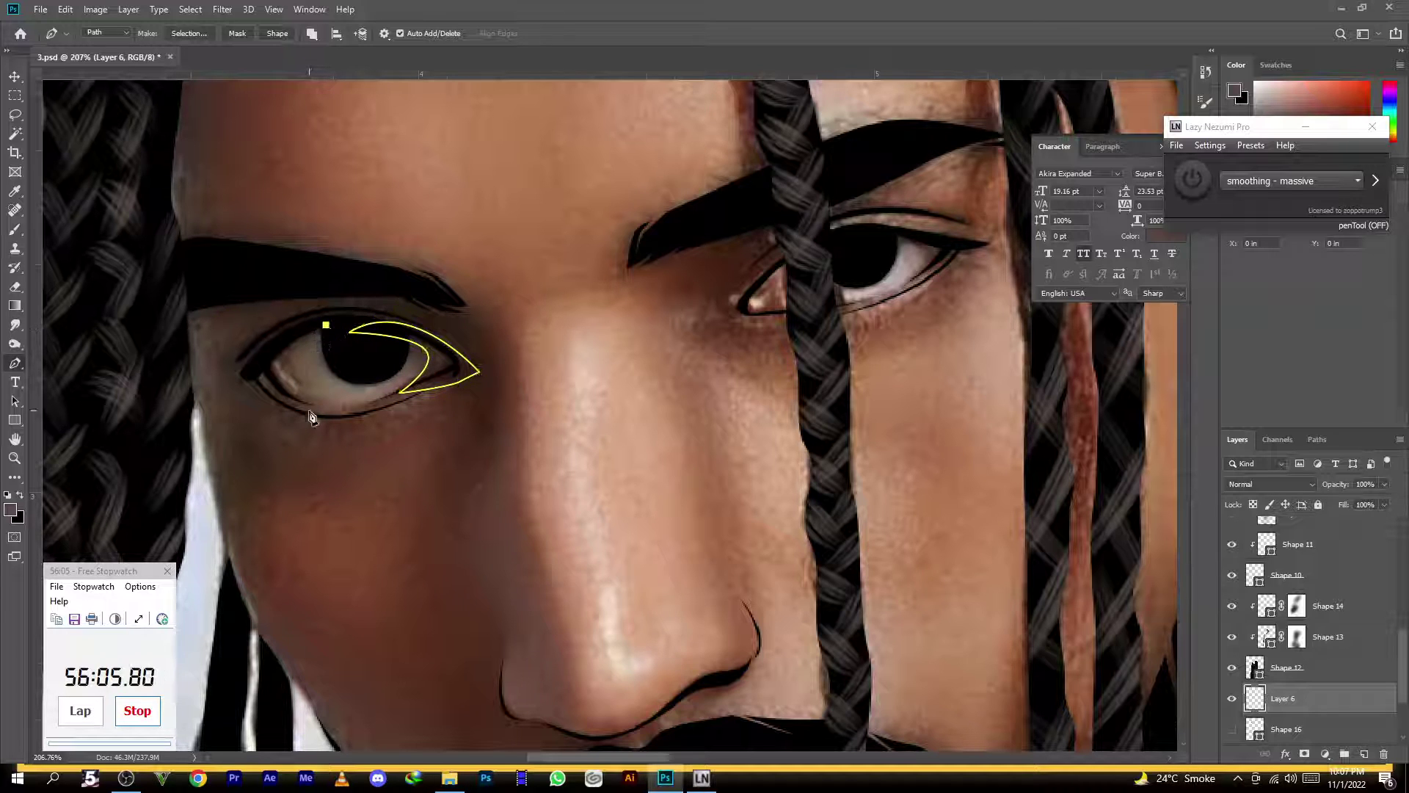
{"action": "left_click_drag", "start_coordinate": [333, 409], "coordinate": [434, 439]}
{"action": "left_click", "coordinate": [333, 409], "text": "alt"}
{"action": "left_click_drag", "start_coordinate": [250, 355], "coordinate": [246, 306]}
{"action": "left_click", "coordinate": [326, 325]}
Trace closed paths over the inner and outer corners of the eye behind the braid
{"action": "scroll", "coordinate": [471, 288], "scroll_direction": "down", "scroll_amount": 4}
{"action": "scroll", "coordinate": [663, 279], "scroll_direction": "up", "scroll_amount": 7}
{"action": "left_click", "coordinate": [663, 279]}
{"action": "left_click_drag", "start_coordinate": [612, 323], "coordinate": [525, 368]}
{"action": "left_click", "coordinate": [663, 280]}
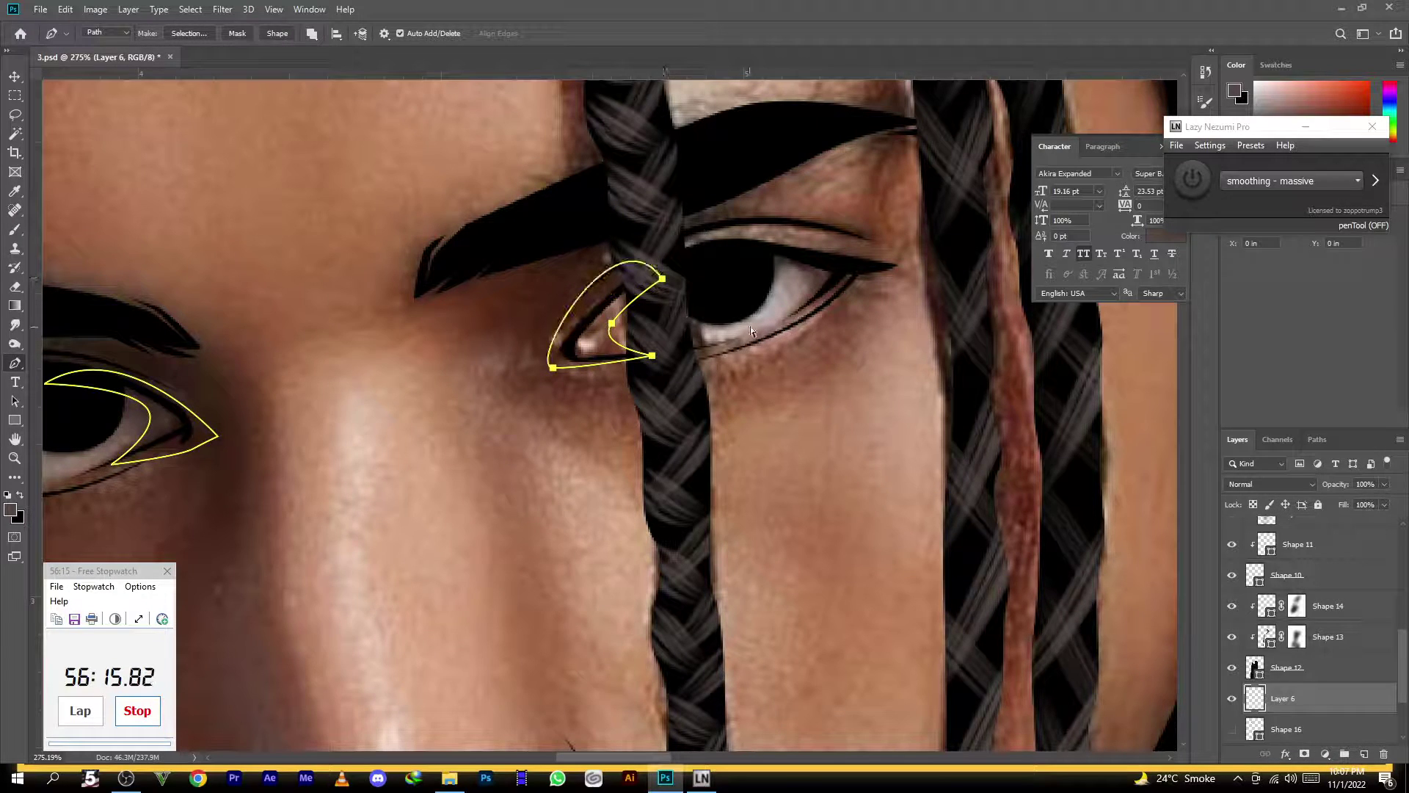
{"action": "left_click_drag", "start_coordinate": [787, 270], "coordinate": [772, 338]}
{"action": "left_click_drag", "start_coordinate": [850, 269], "coordinate": [863, 251]}
{"action": "left_click_drag", "start_coordinate": [747, 250], "coordinate": [723, 270]}
{"action": "scroll", "coordinate": [709, 299], "scroll_direction": "down", "scroll_amount": 4}
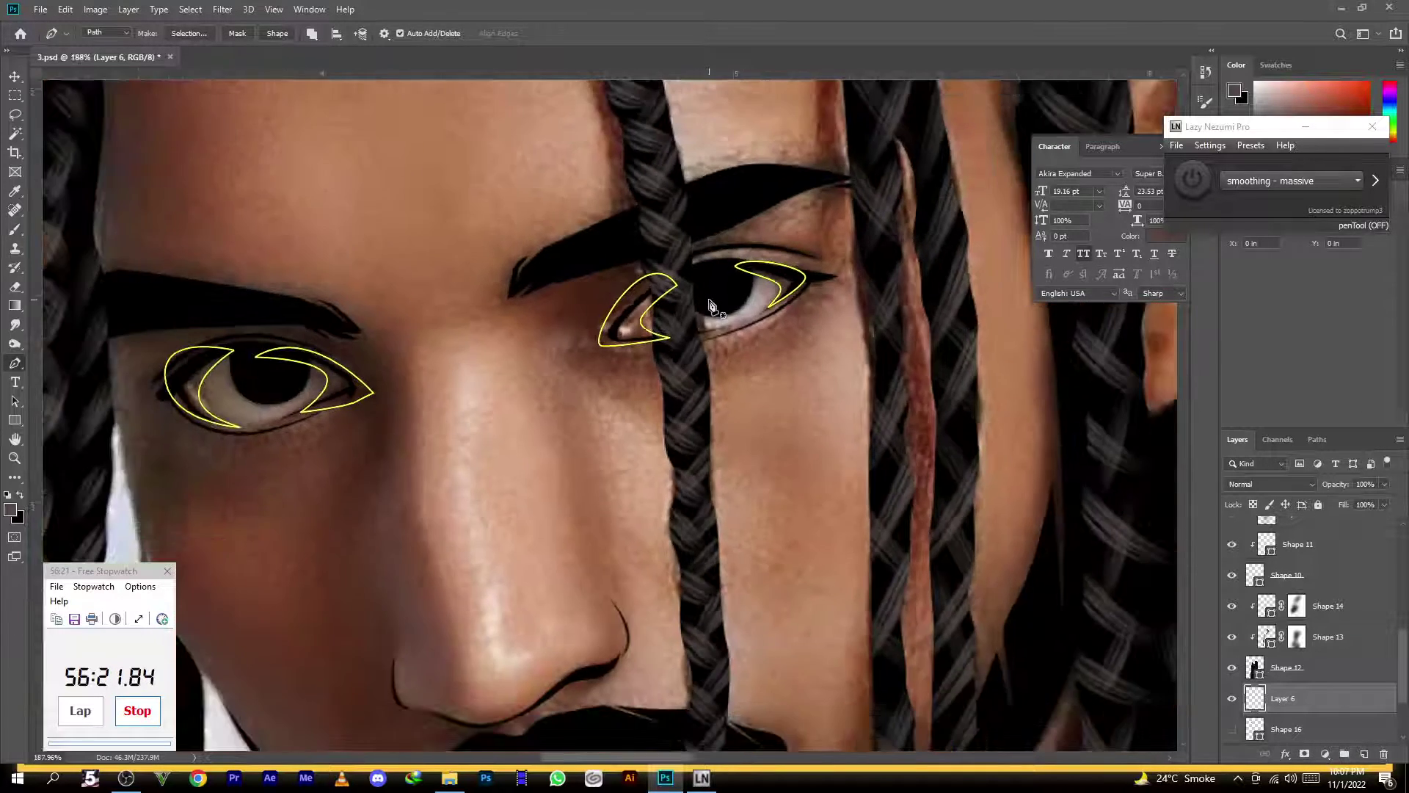
Fill the eye corner paths as a shape with a reddish brown based on the colour sampled from the eye's inner corner
{"action": "scroll", "coordinate": [710, 304], "scroll_direction": "down", "scroll_amount": 2, "text": "alt"}
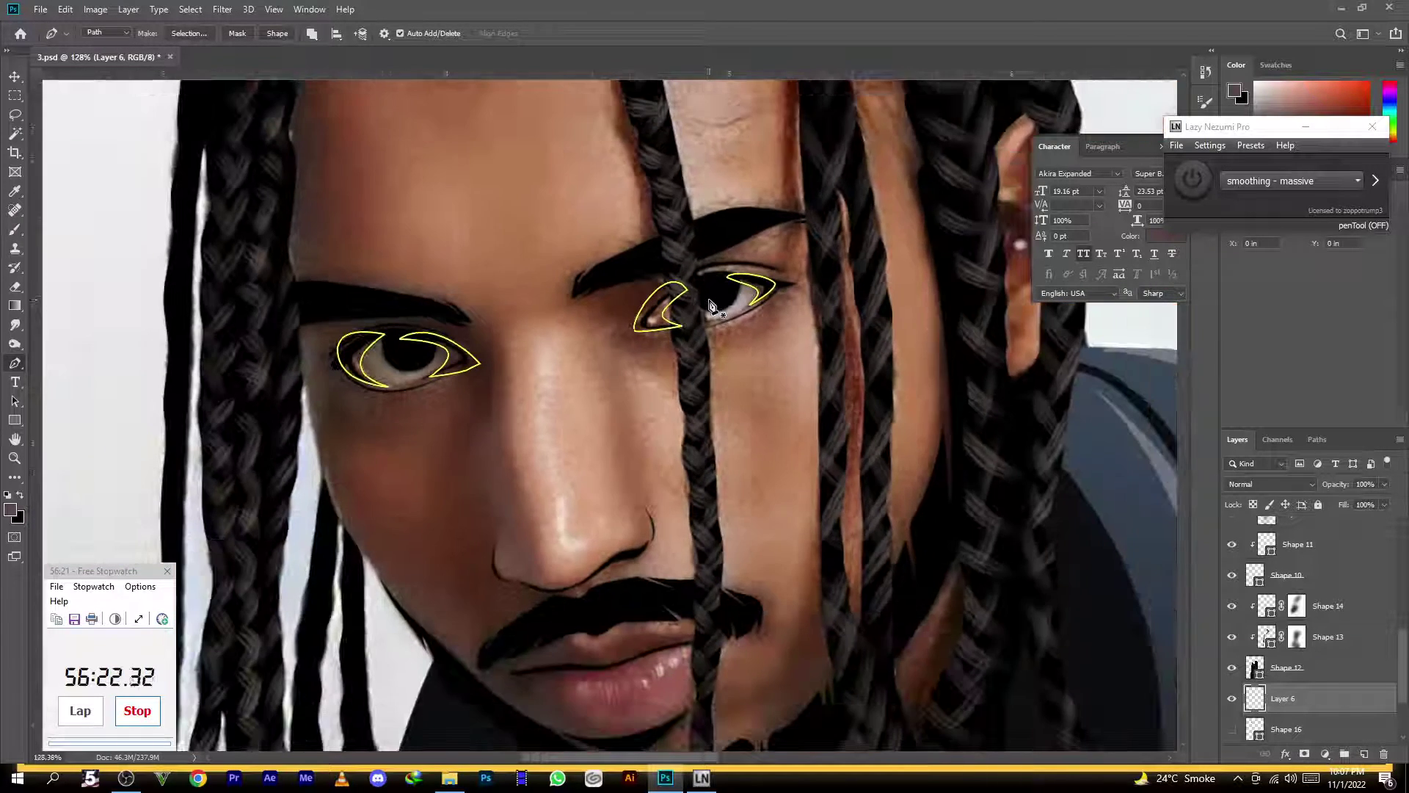
{"action": "left_click", "coordinate": [11, 509]}
{"action": "left_click", "coordinate": [656, 328]}
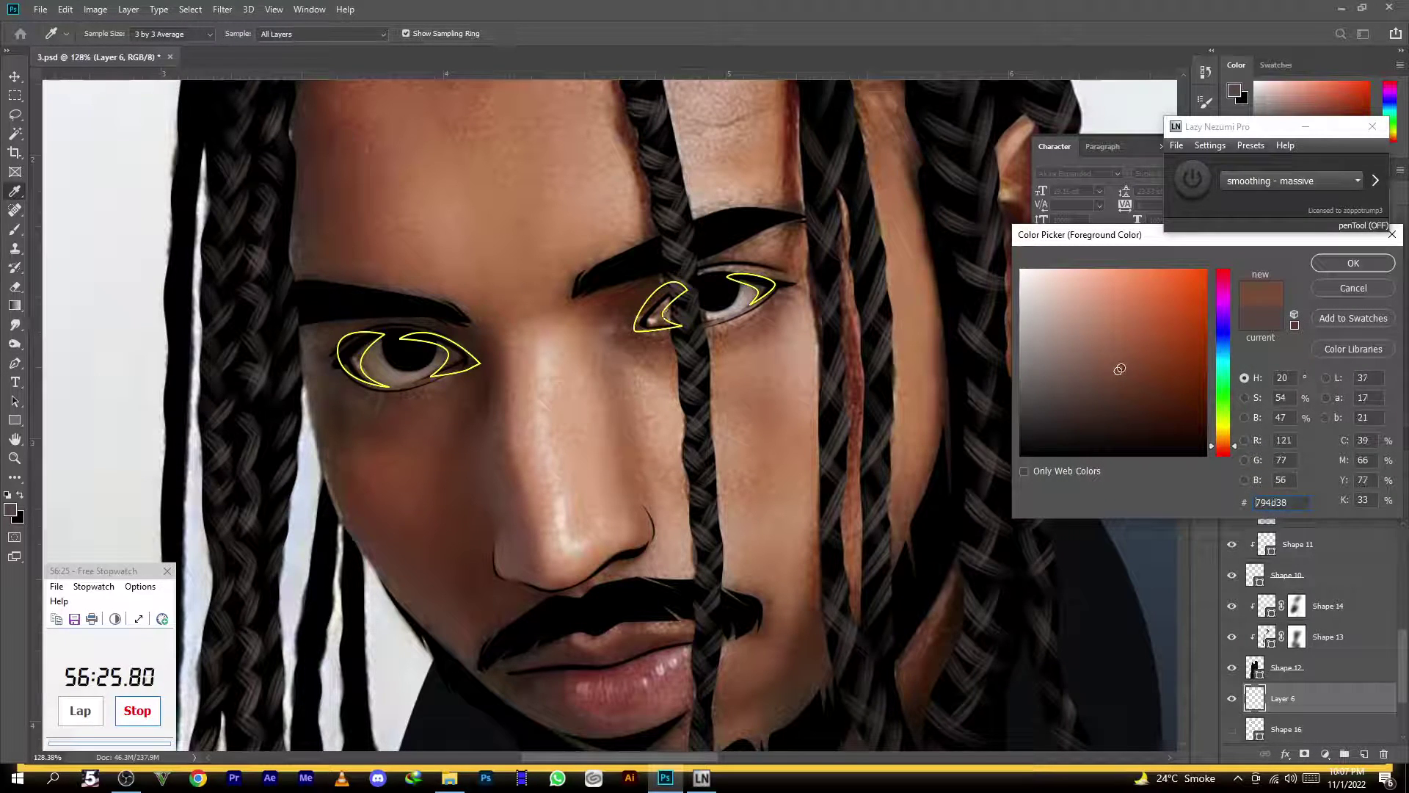
{"action": "left_click", "coordinate": [1112, 346]}
{"action": "left_click", "coordinate": [1353, 262]}
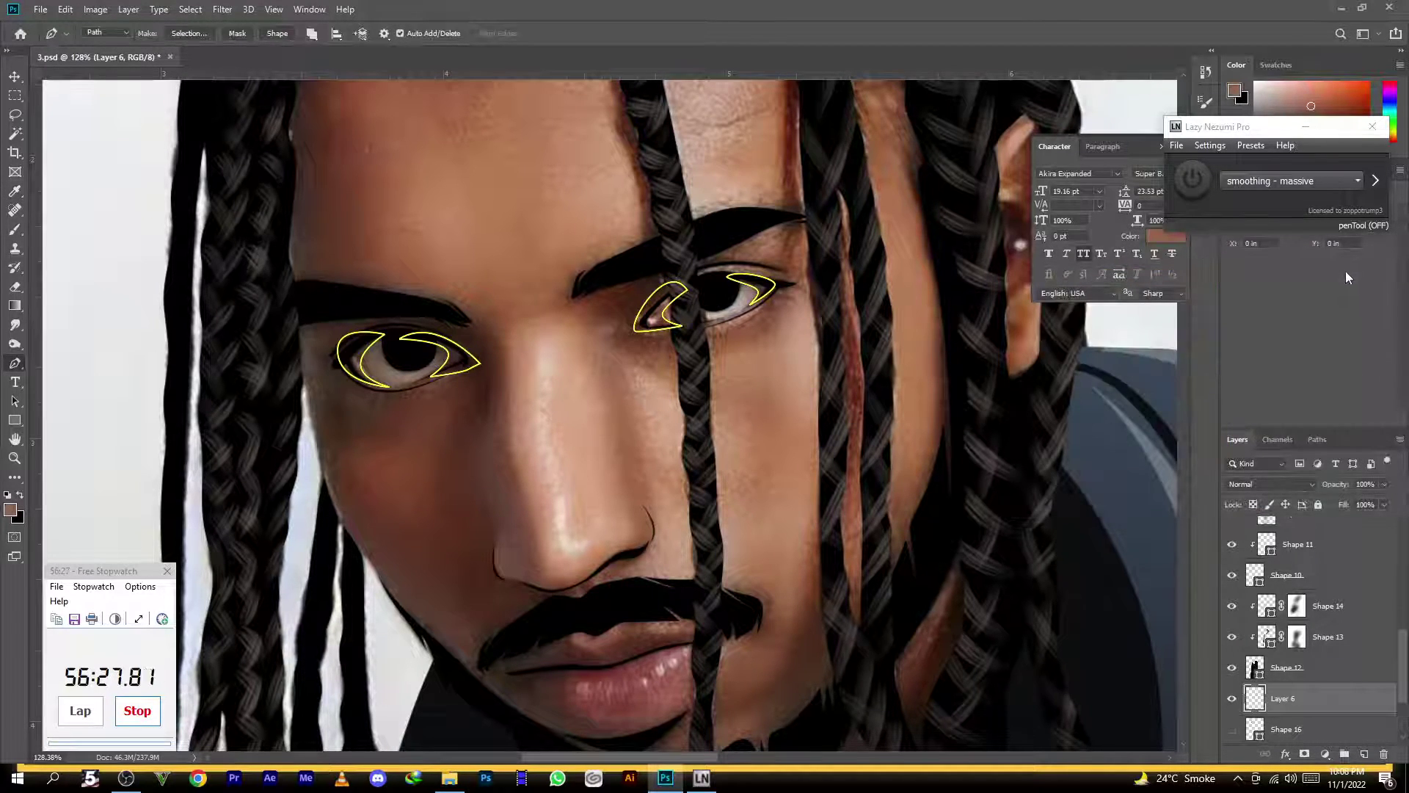
{"action": "left_click", "coordinate": [277, 33]}
{"action": "scroll", "coordinate": [543, 271], "scroll_direction": "down", "scroll_amount": 5}
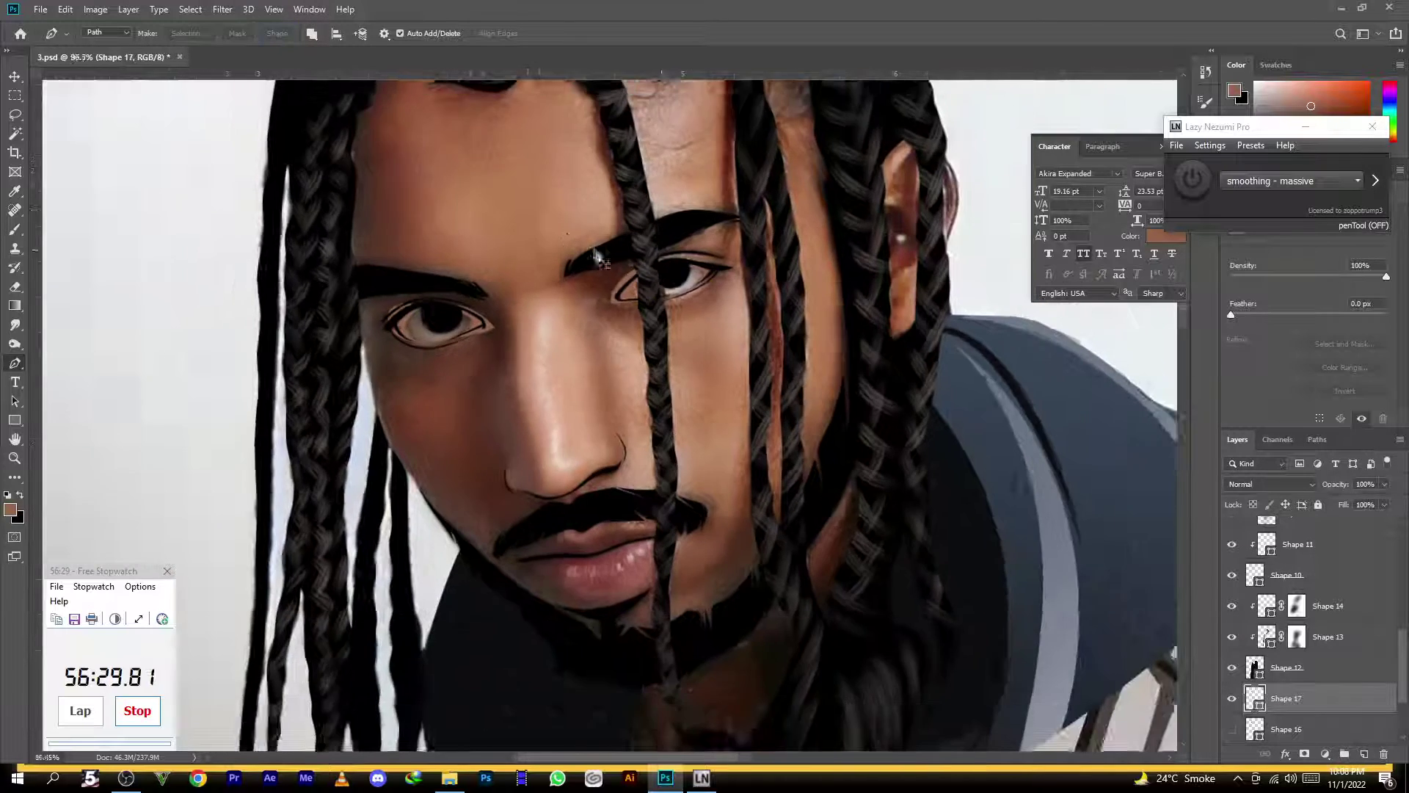
Show Shape 15 and Shape 16 again, and clip Shape 16 and Shape 17 to the Shape 15 eye fill
{"action": "left_click_drag", "start_coordinate": [1233, 668], "coordinate": [1233, 699]}
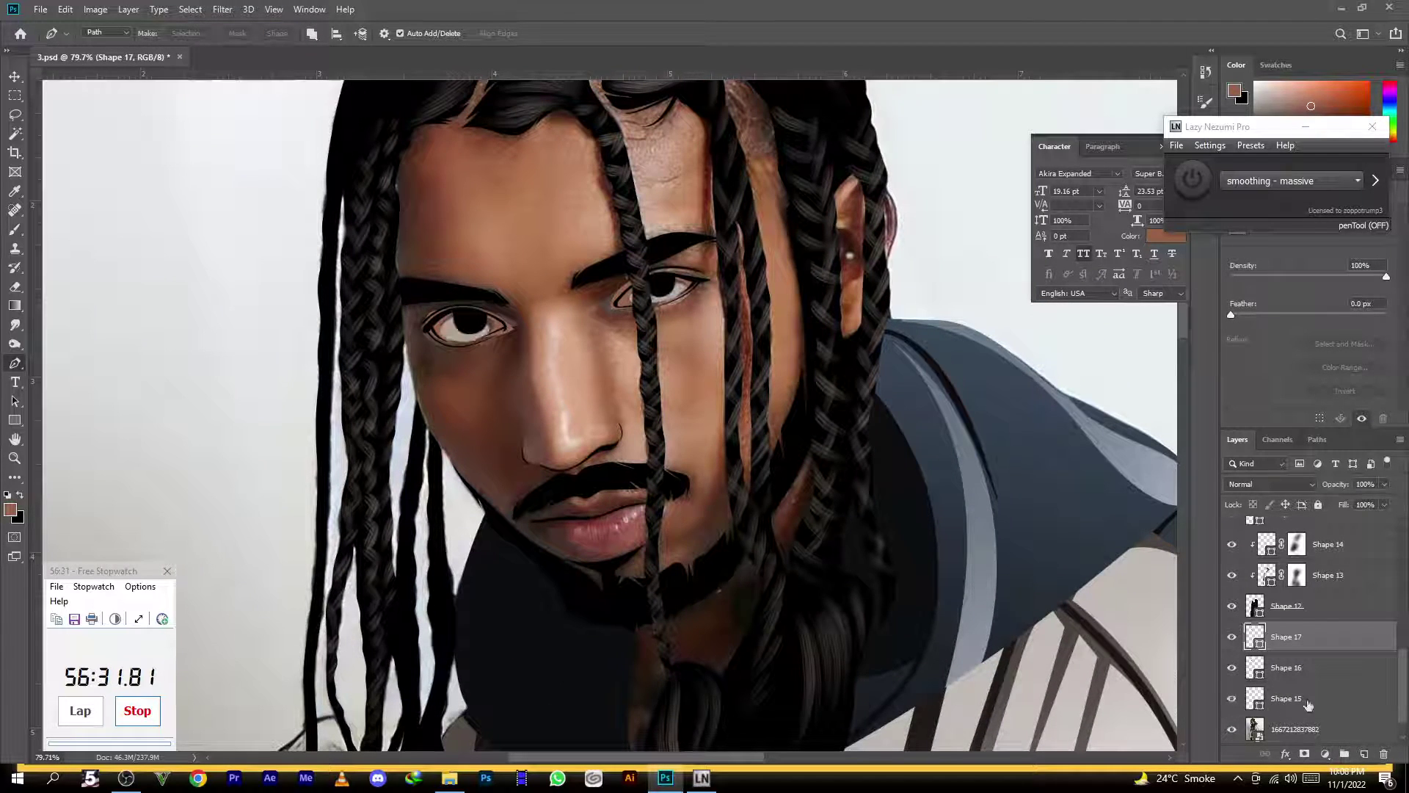
{"action": "left_click", "coordinate": [1281, 682], "text": "alt"}
{"action": "left_click", "coordinate": [1280, 652], "text": "alt"}
{"action": "scroll", "coordinate": [646, 416], "scroll_direction": "down", "scroll_amount": 1}
{"action": "scroll", "coordinate": [440, 323], "scroll_direction": "up", "scroll_amount": 6}
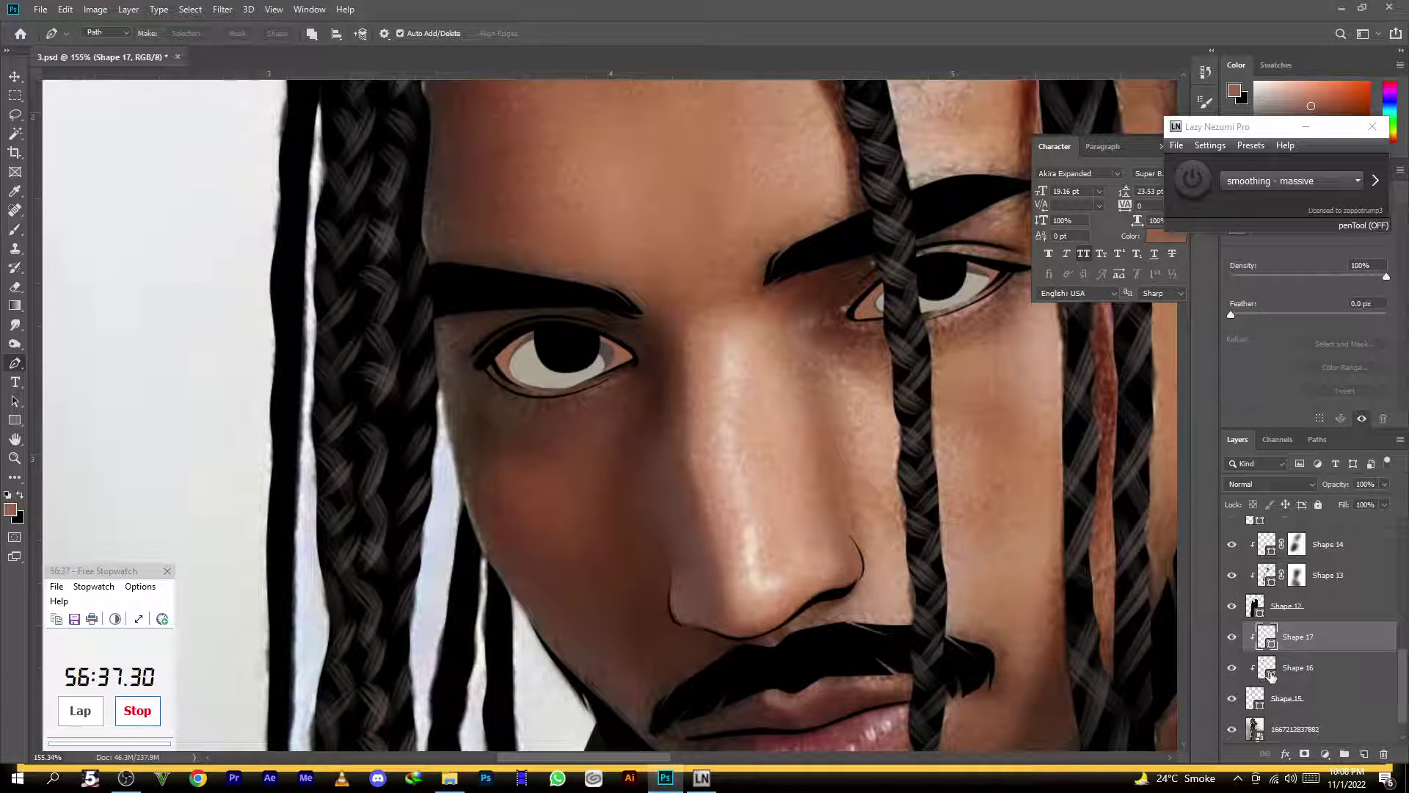
Add a layer mask to Shape 16 and soften the eye shading with a 125 px Eraser at 19% opacity and 45% flow
{"action": "left_click", "coordinate": [1295, 678]}
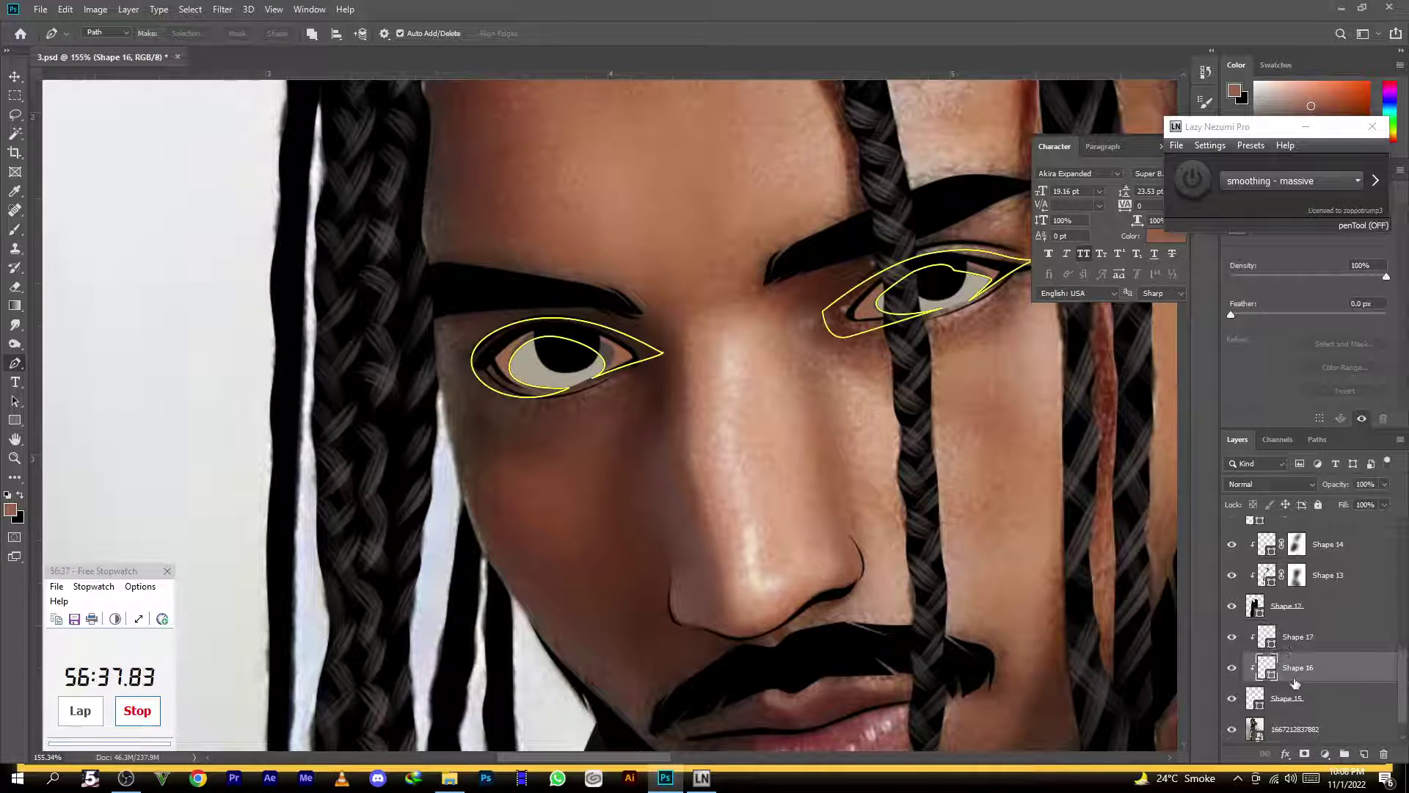
{"action": "left_click", "coordinate": [1305, 754]}
{"action": "left_click", "coordinate": [12, 291]}
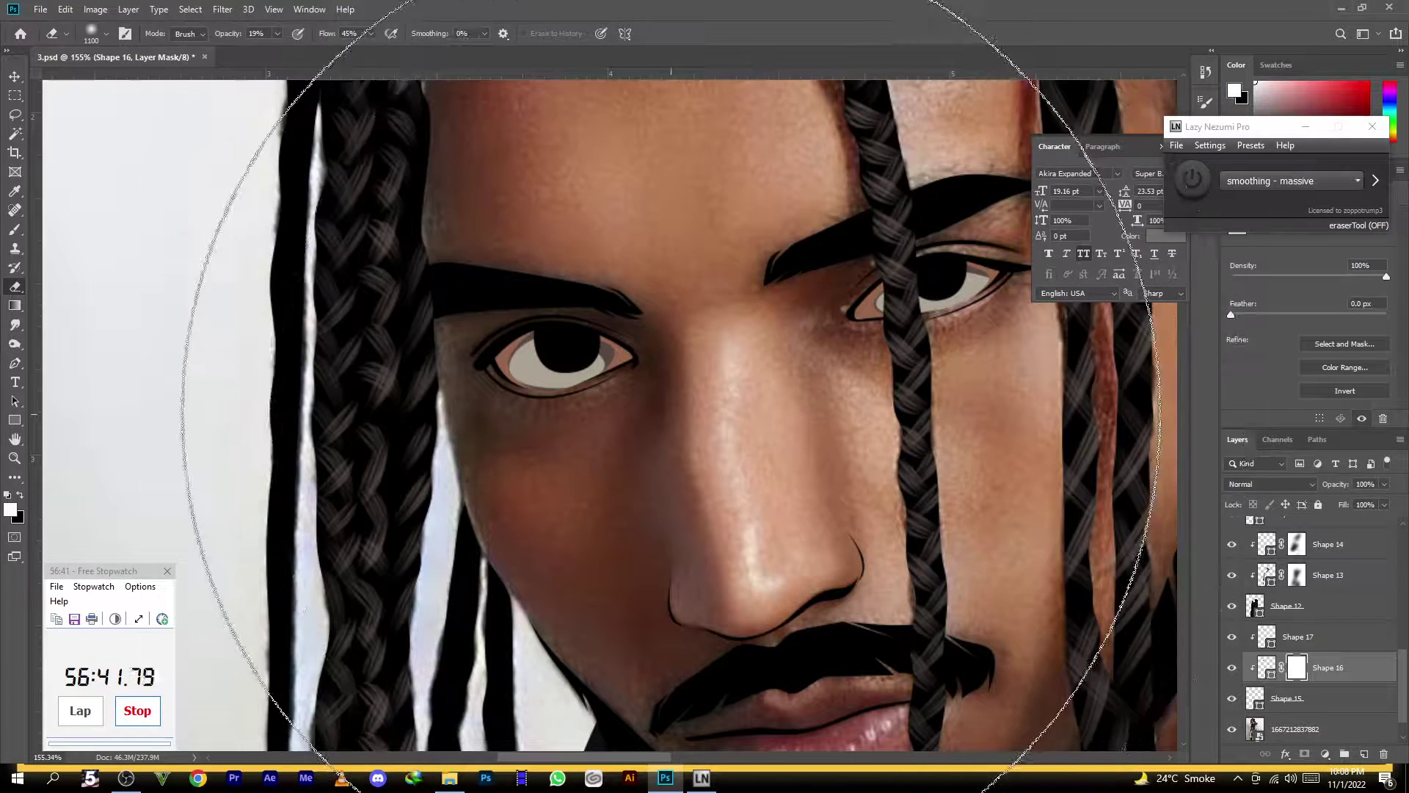
{"action": "scroll", "coordinate": [544, 325], "scroll_direction": "up", "scroll_amount": 4}
{"action": "key", "text": "bracketleft"}
{"action": "key", "text": "bracketleft"}
{"action": "key", "text": "bracketleft"}
{"action": "key", "text": "bracketleft"}
{"action": "key", "text": "bracketleft"}
{"action": "key", "text": "bracketleft"}
{"action": "key", "text": "bracketleft"}
{"action": "key", "text": "bracketleft"}
{"action": "key", "text": "bracketleft"}
{"action": "key", "text": "bracketleft"}
{"action": "key", "text": "bracketleft"}
{"action": "key", "text": "bracketleft"}
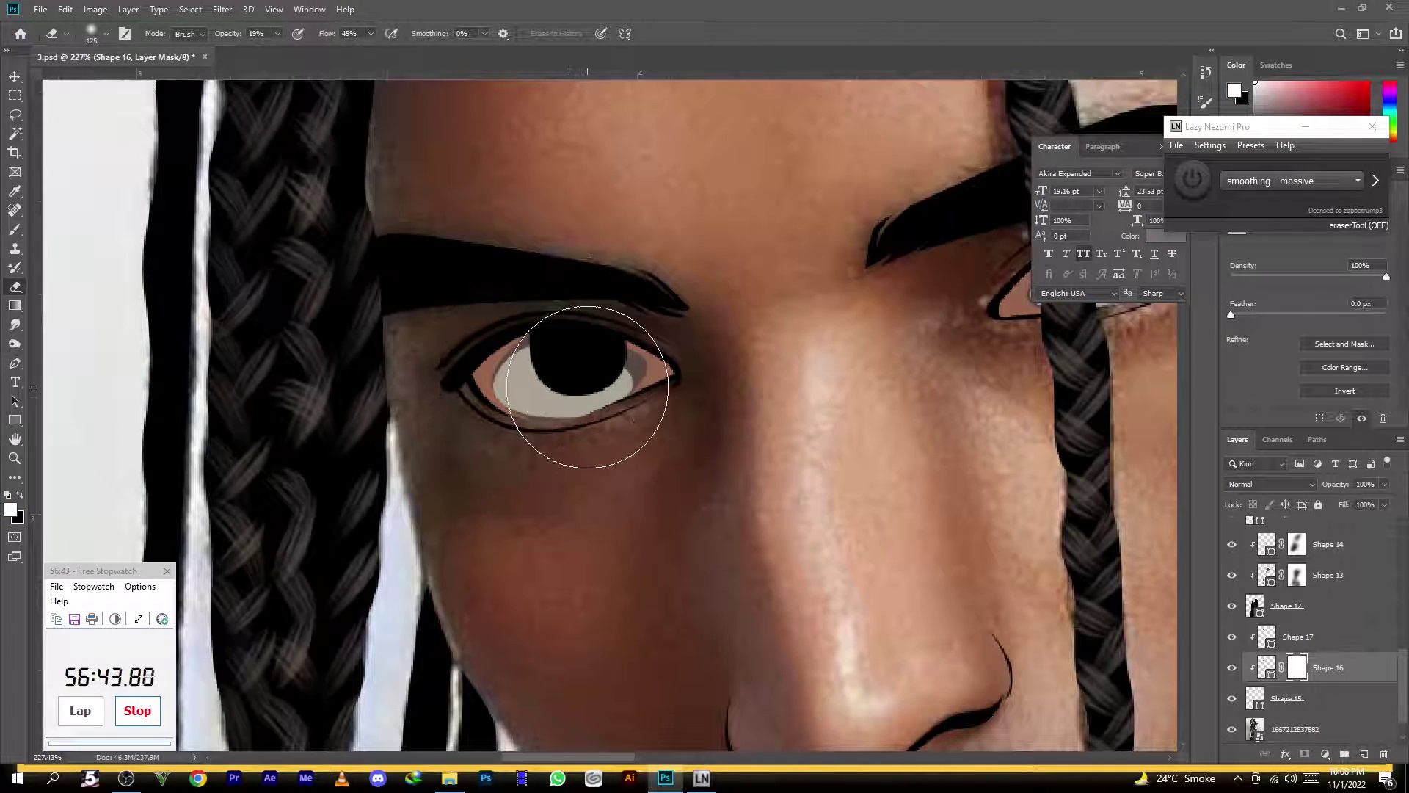
{"action": "scroll", "coordinate": [565, 360], "scroll_direction": "down", "scroll_amount": 3}
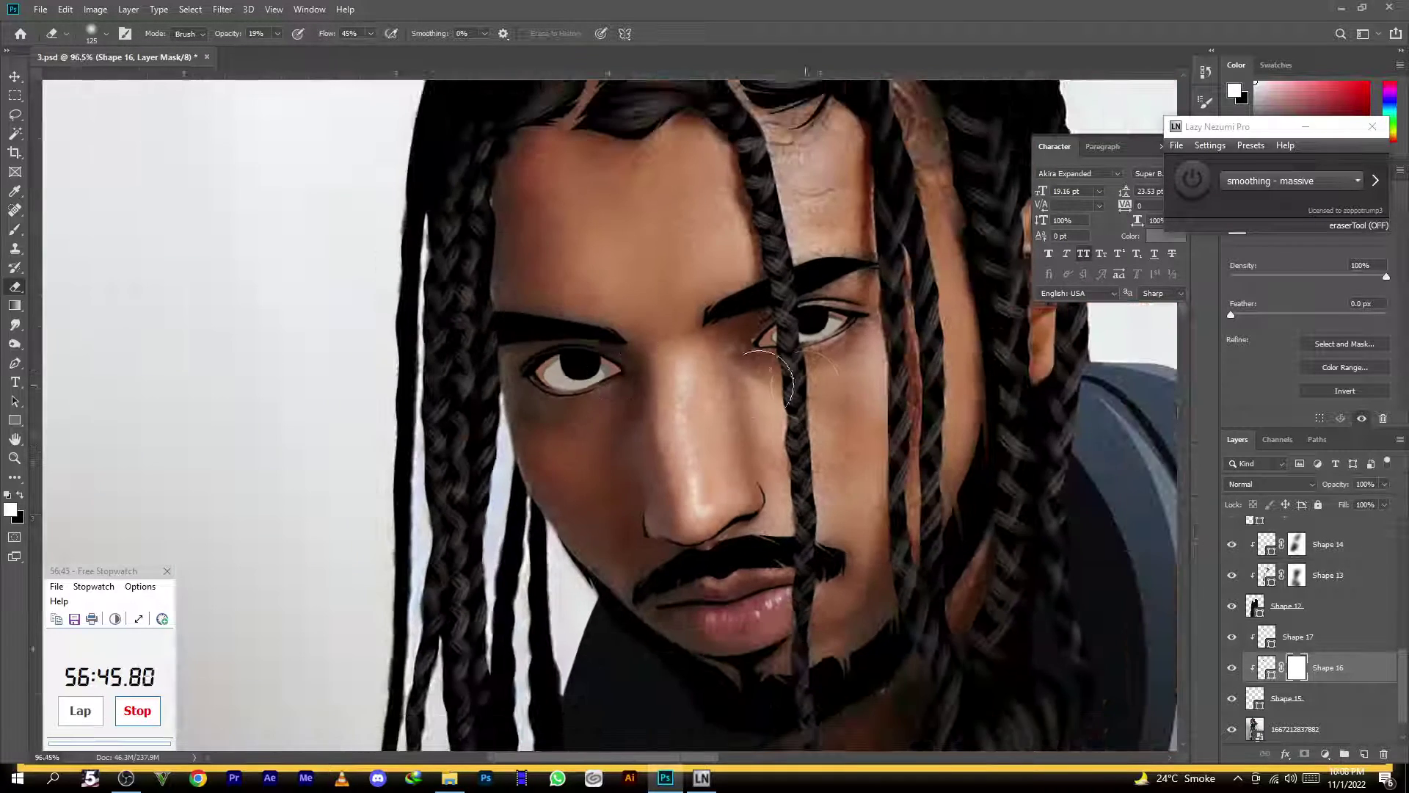
Add a layer mask to Shape 17 and soften the reddish eye corners with the Eraser
{"action": "left_click", "coordinate": [1315, 643]}
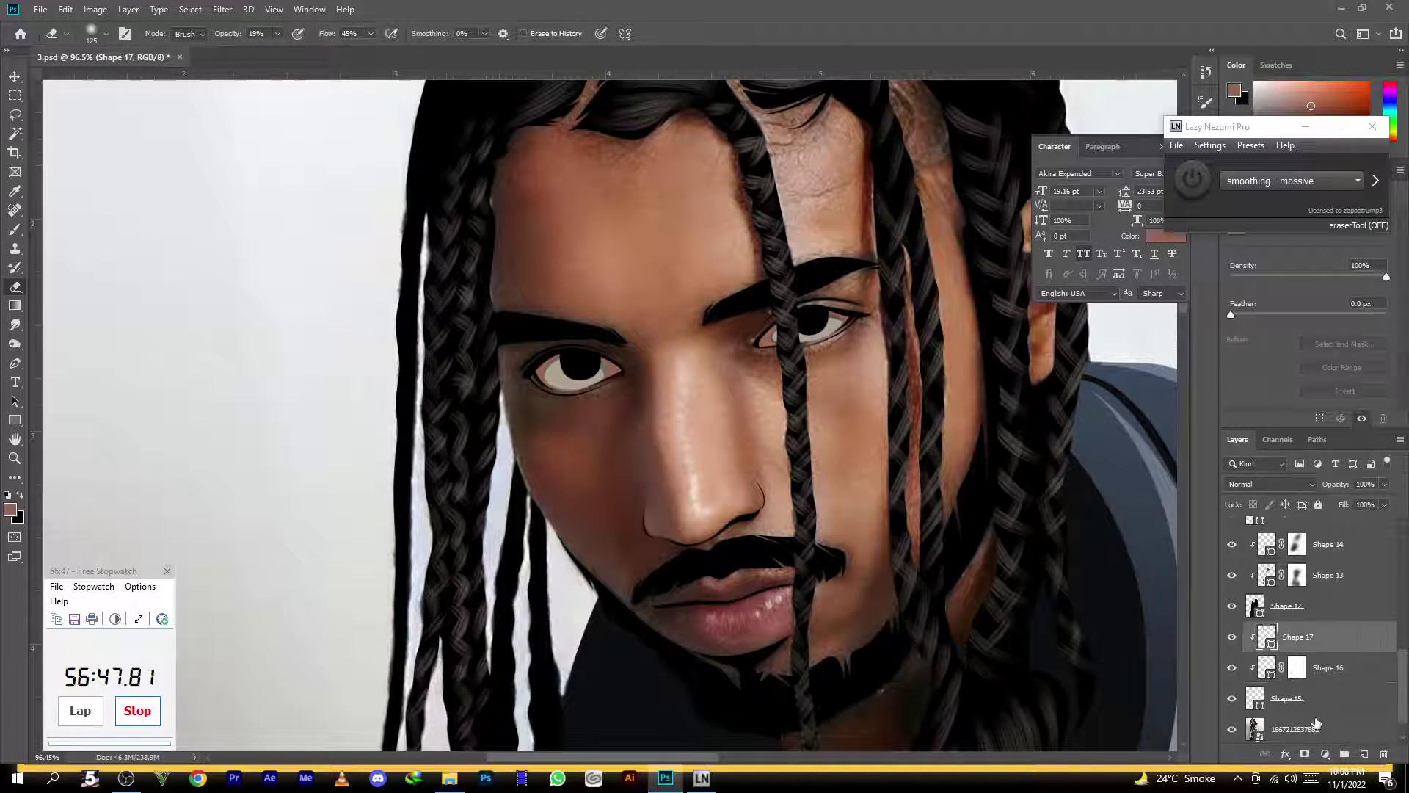
{"action": "left_click", "coordinate": [1304, 755]}
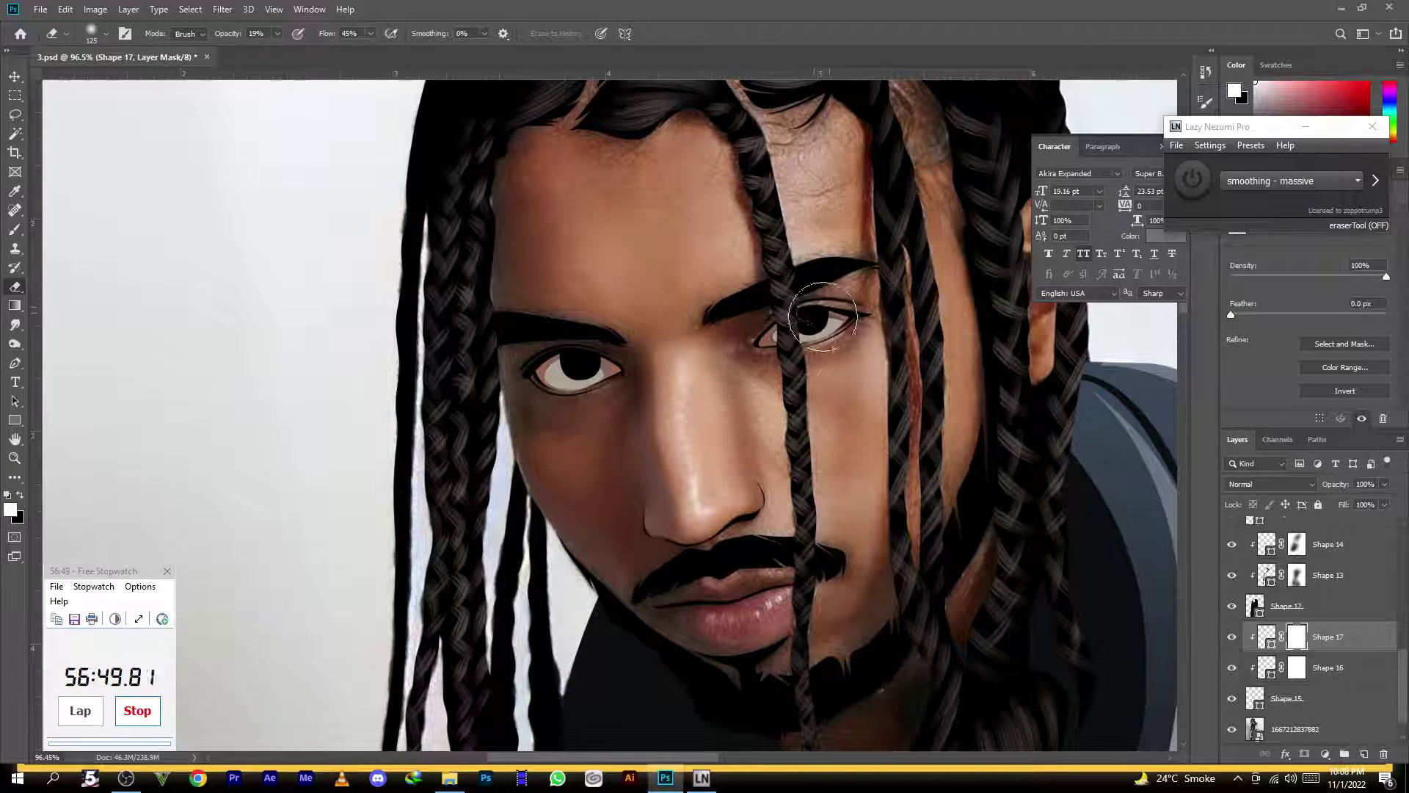
{"action": "mouse_move", "coordinate": [609, 392]}
{"action": "left_mouse_down"}
{"action": "mouse_move", "coordinate": [544, 390]}
{"action": "mouse_move", "coordinate": [557, 403]}
{"action": "left_mouse_up"}
{"action": "scroll", "coordinate": [747, 320], "scroll_direction": "down", "scroll_amount": 9}
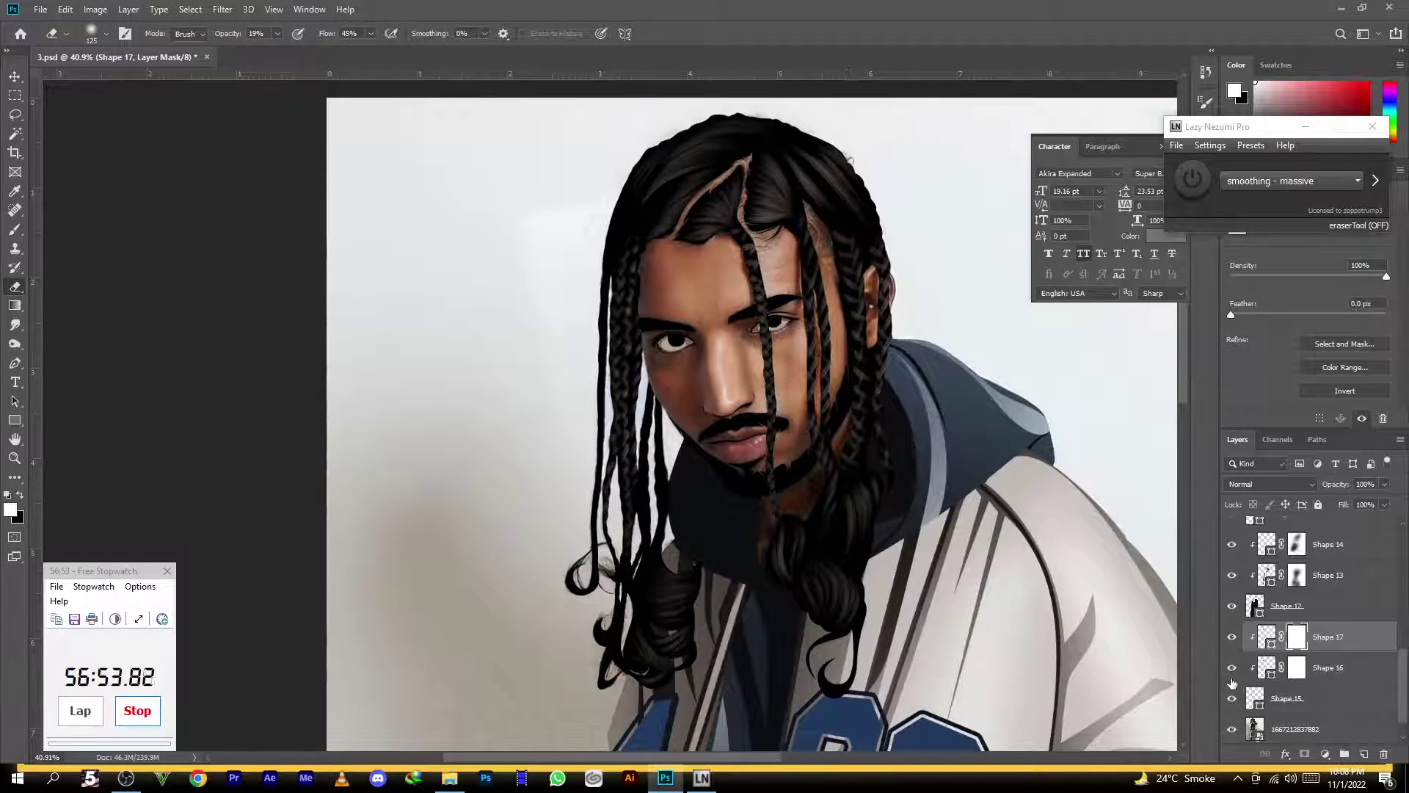
Hide the Shape 15 eye fill and the Shape 2 line art, with Shape 2's outline loaded as a selection
{"action": "left_click", "coordinate": [1231, 699]}
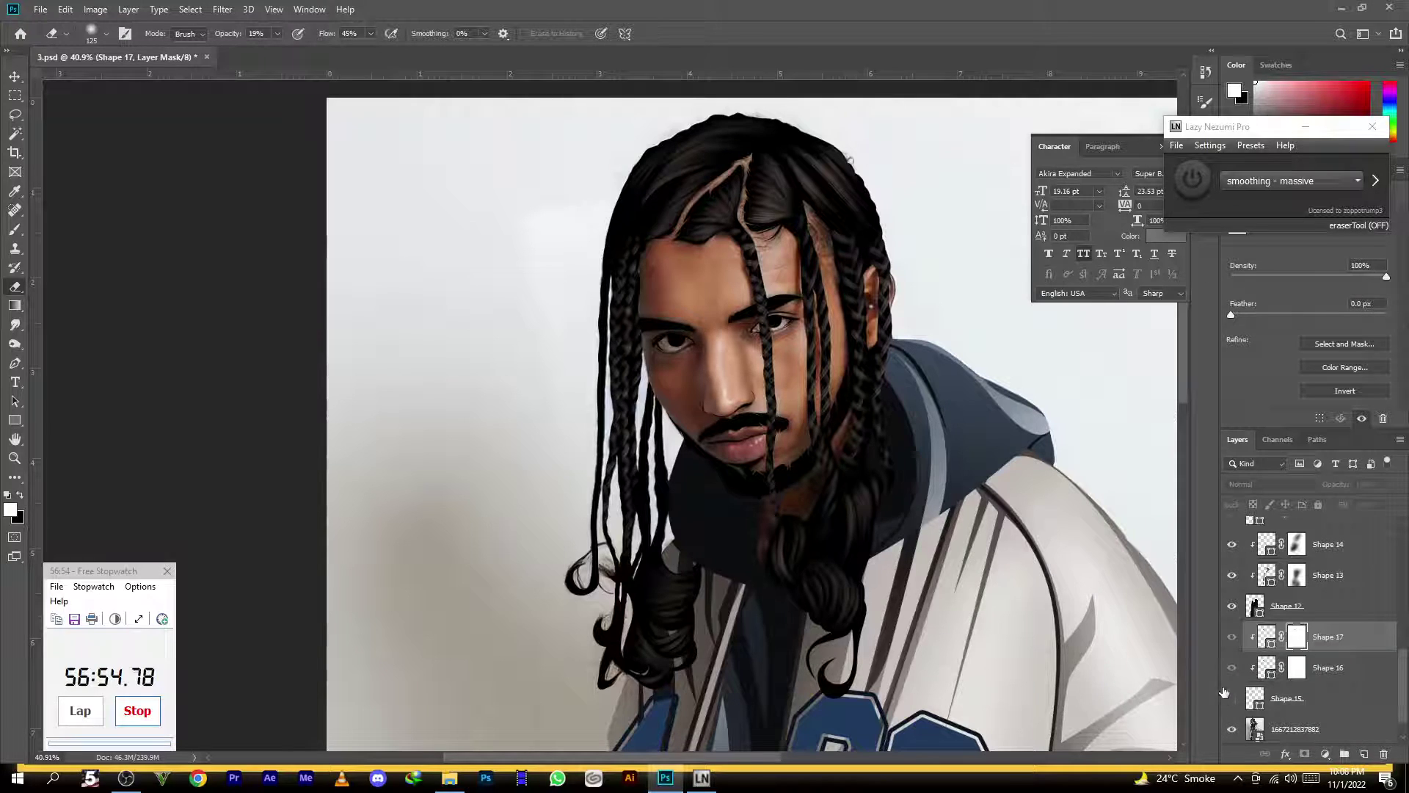
{"action": "left_click", "coordinate": [13, 79]}
{"action": "scroll", "coordinate": [661, 346], "scroll_direction": "up", "scroll_amount": 7}
{"action": "left_click", "coordinate": [667, 376]}
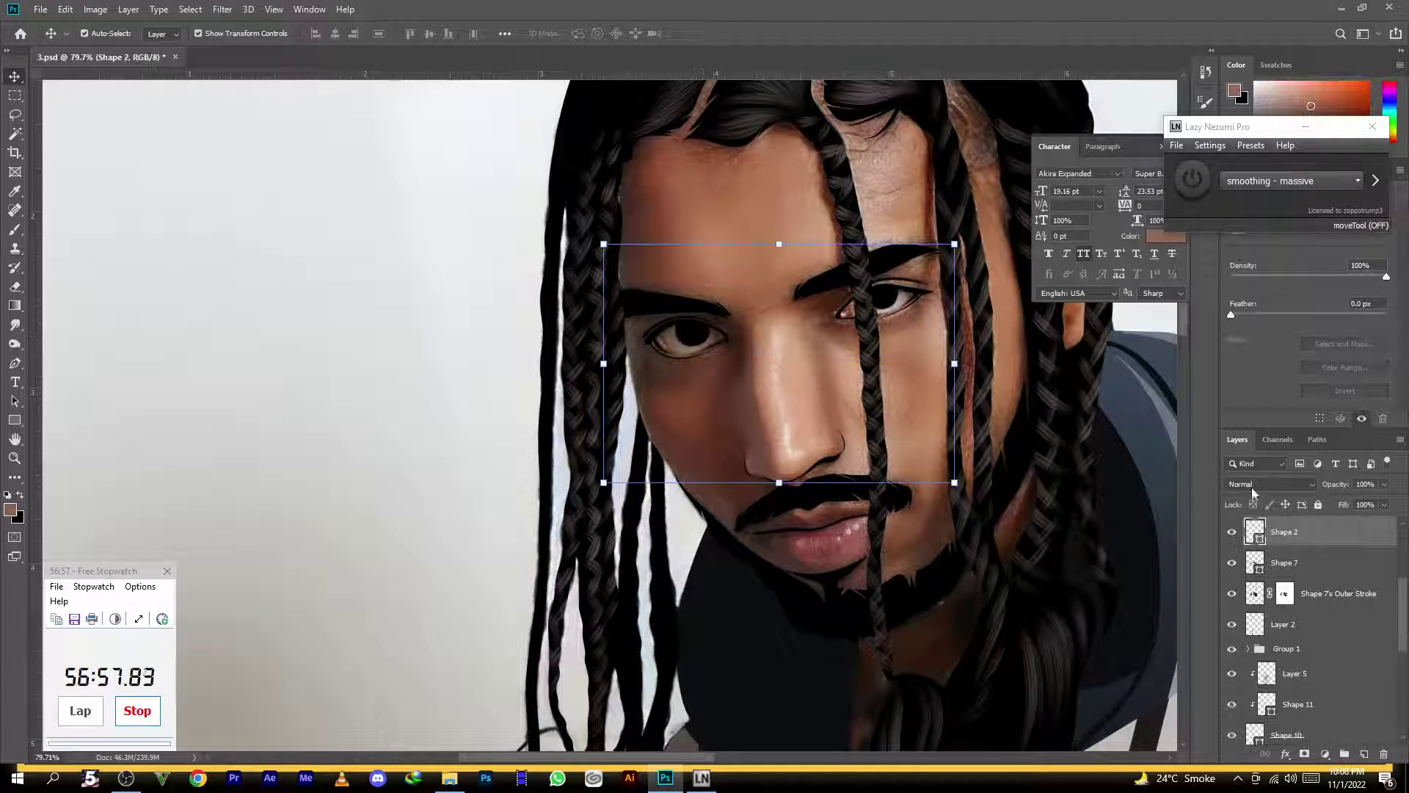
{"action": "left_click", "coordinate": [1232, 532]}
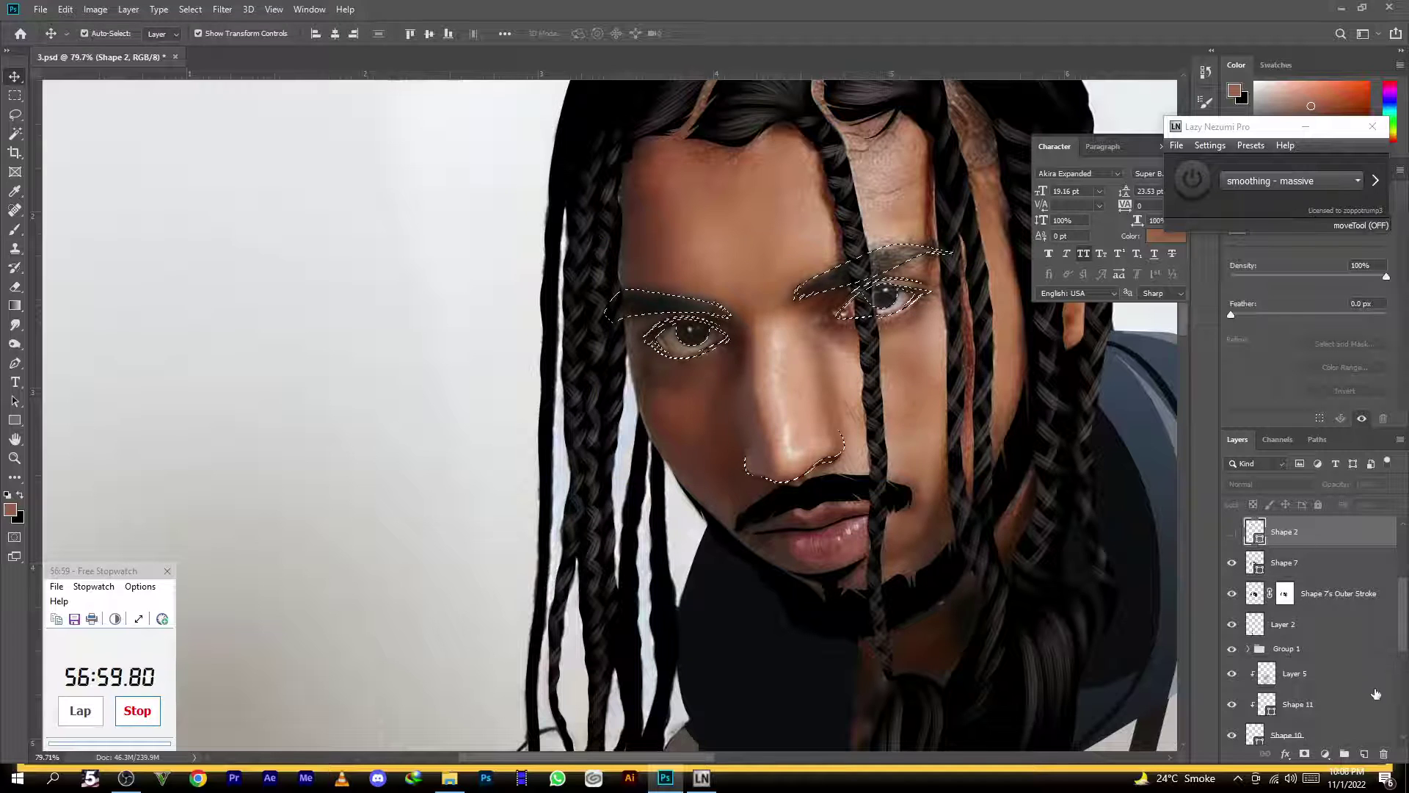
Add a new layer above Shape 2 and set the foreground color to a muted beige
{"action": "left_click", "coordinate": [1364, 755]}
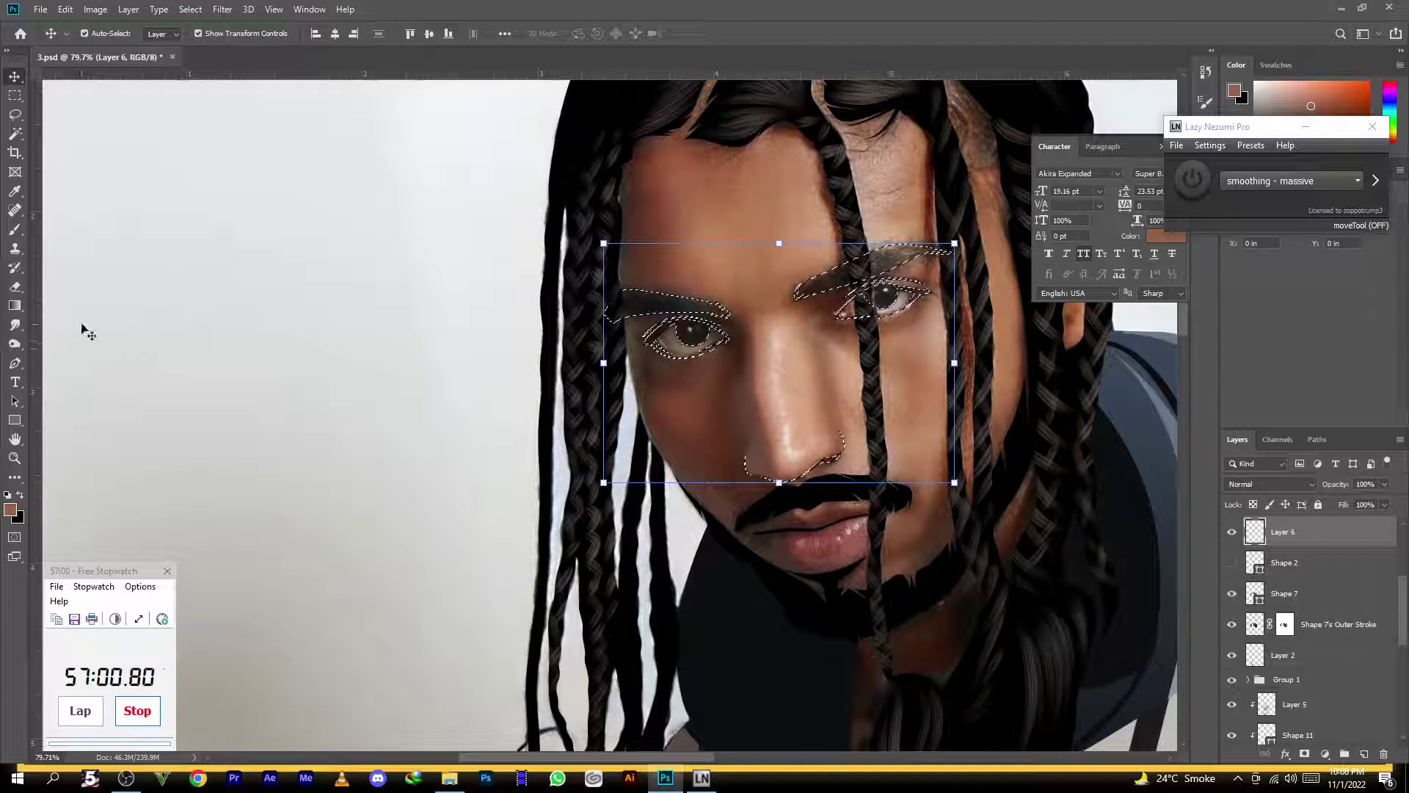
{"action": "left_click", "coordinate": [9, 509]}
{"action": "left_click_drag", "start_coordinate": [1086, 368], "coordinate": [1057, 357]}
{"action": "left_click_drag", "start_coordinate": [1222, 445], "coordinate": [1223, 439]}
{"action": "left_click_drag", "start_coordinate": [1066, 354], "coordinate": [1067, 346]}
{"action": "left_click", "coordinate": [1353, 264]}
{"action": "key", "text": "v"}
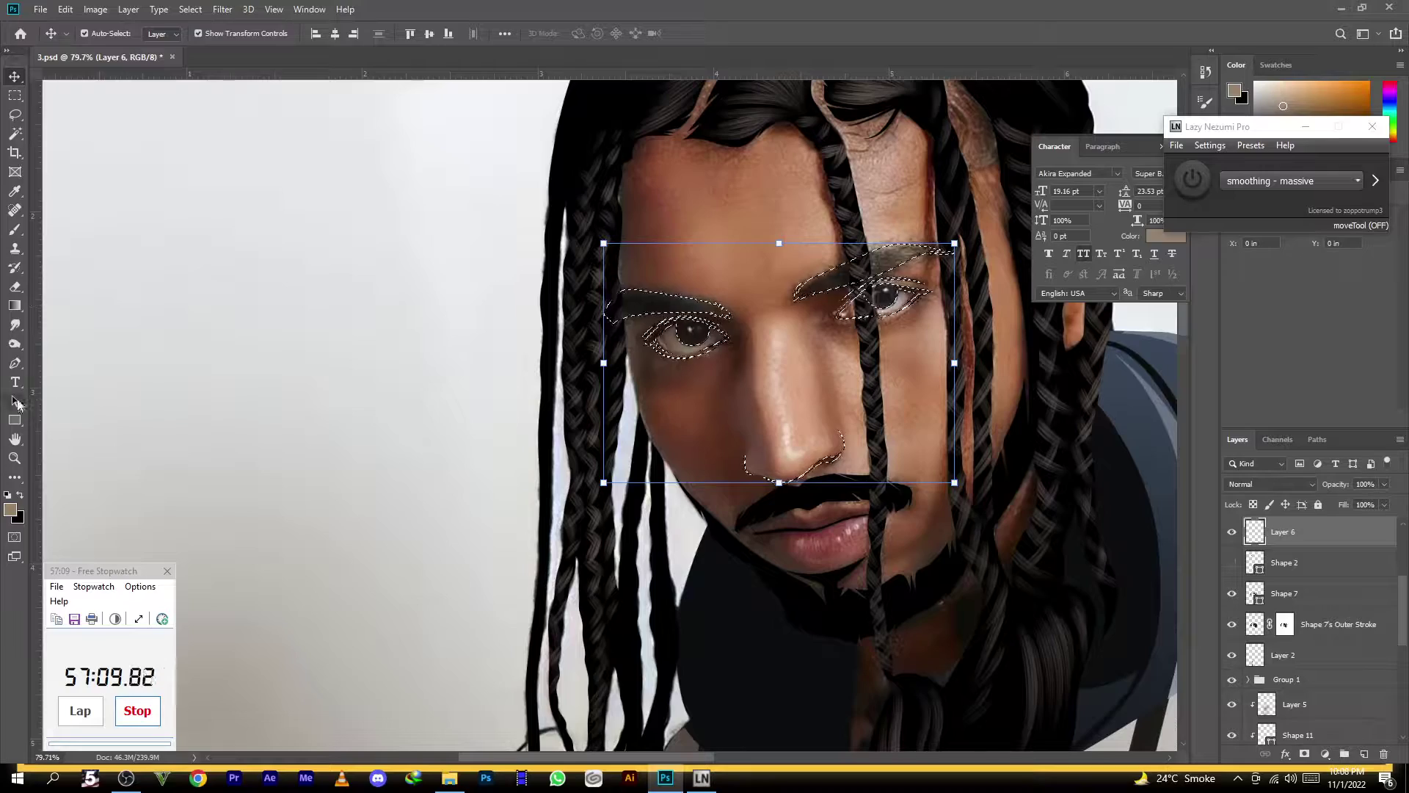
Trace a U-shaped iris path around the pupil of the unobstructed eye with the Pen tool
{"action": "left_click", "coordinate": [15, 363]}
{"action": "scroll", "coordinate": [780, 356], "scroll_direction": "up", "scroll_amount": 6}
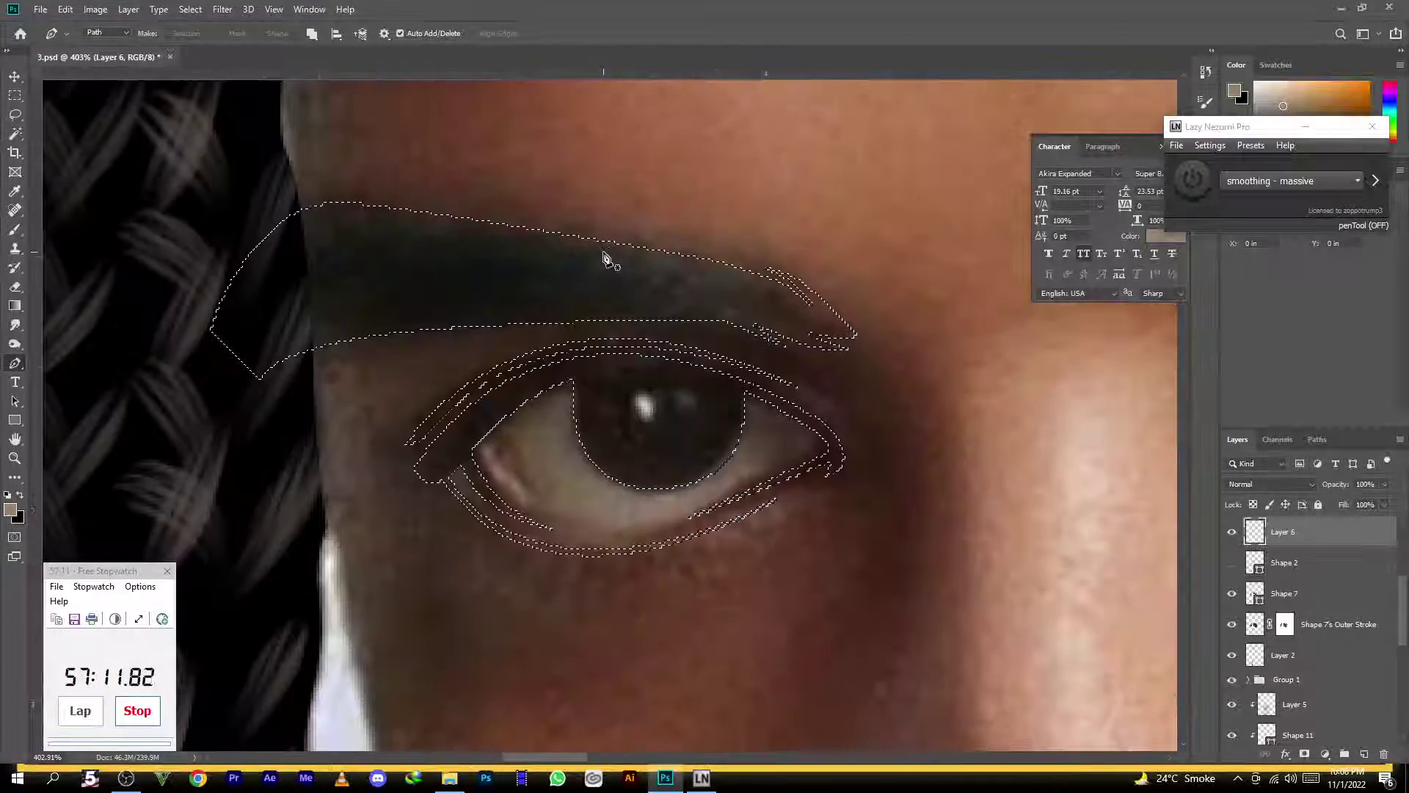
{"action": "left_click", "coordinate": [577, 383]}
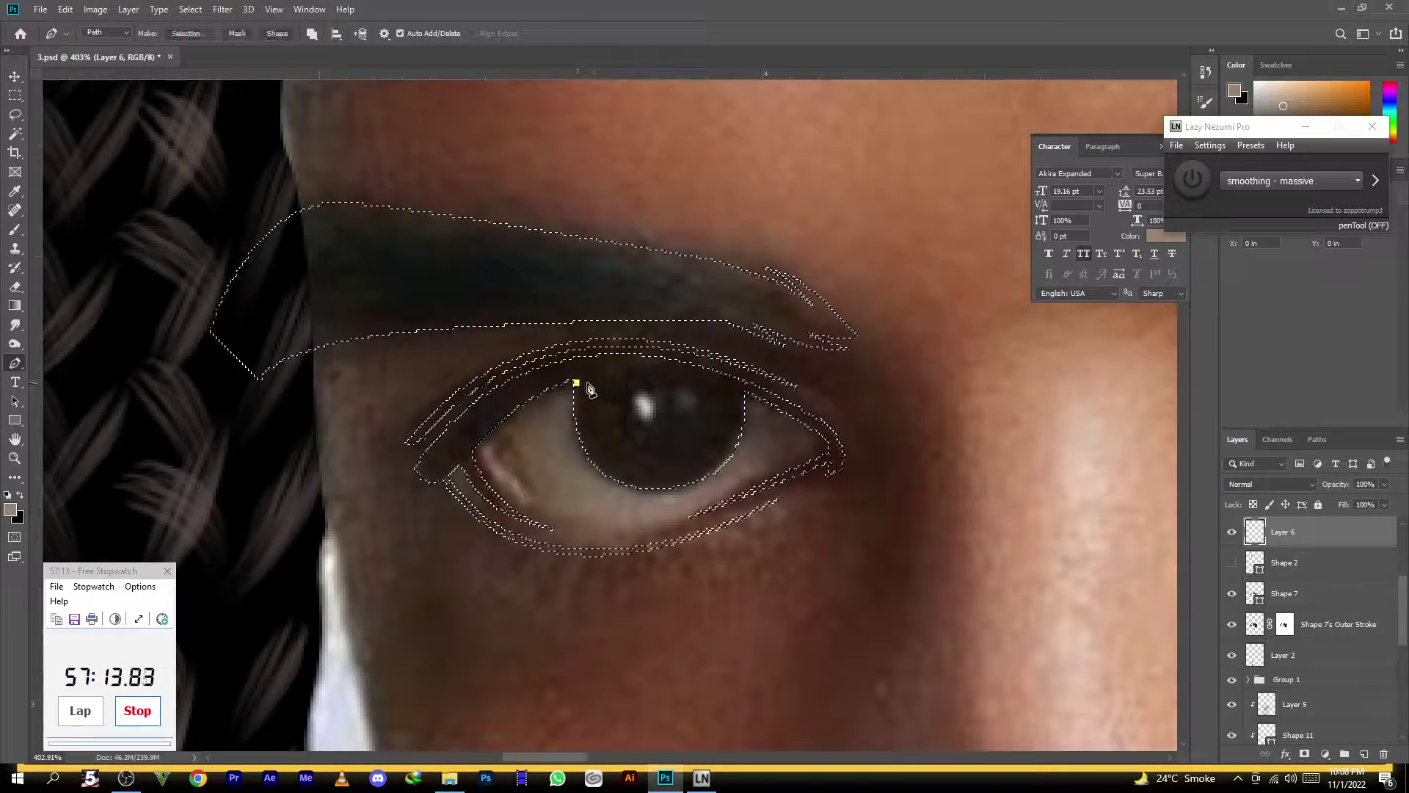
{"action": "left_click", "coordinate": [614, 384]}
{"action": "left_click_drag", "start_coordinate": [662, 450], "coordinate": [680, 451]}
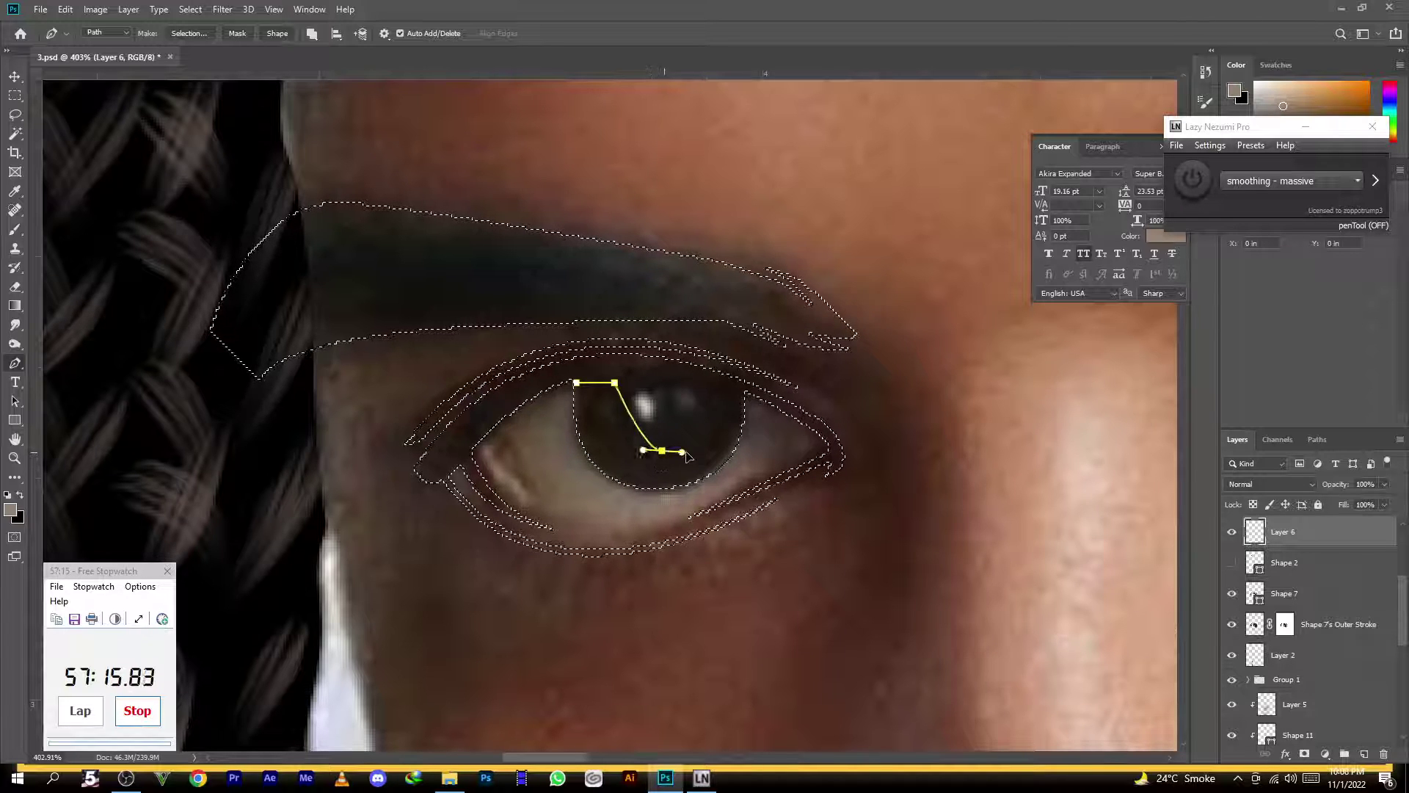
{"action": "left_click_drag", "start_coordinate": [701, 385], "coordinate": [703, 363]}
{"action": "left_click", "coordinate": [742, 395]}
{"action": "left_click_drag", "start_coordinate": [584, 483], "coordinate": [583, 483]}
Trace a matching closed U-shaped iris path around the pupil of the eye partly covered by the braid
{"action": "scroll", "coordinate": [584, 345], "scroll_direction": "right", "scroll_amount": 10}
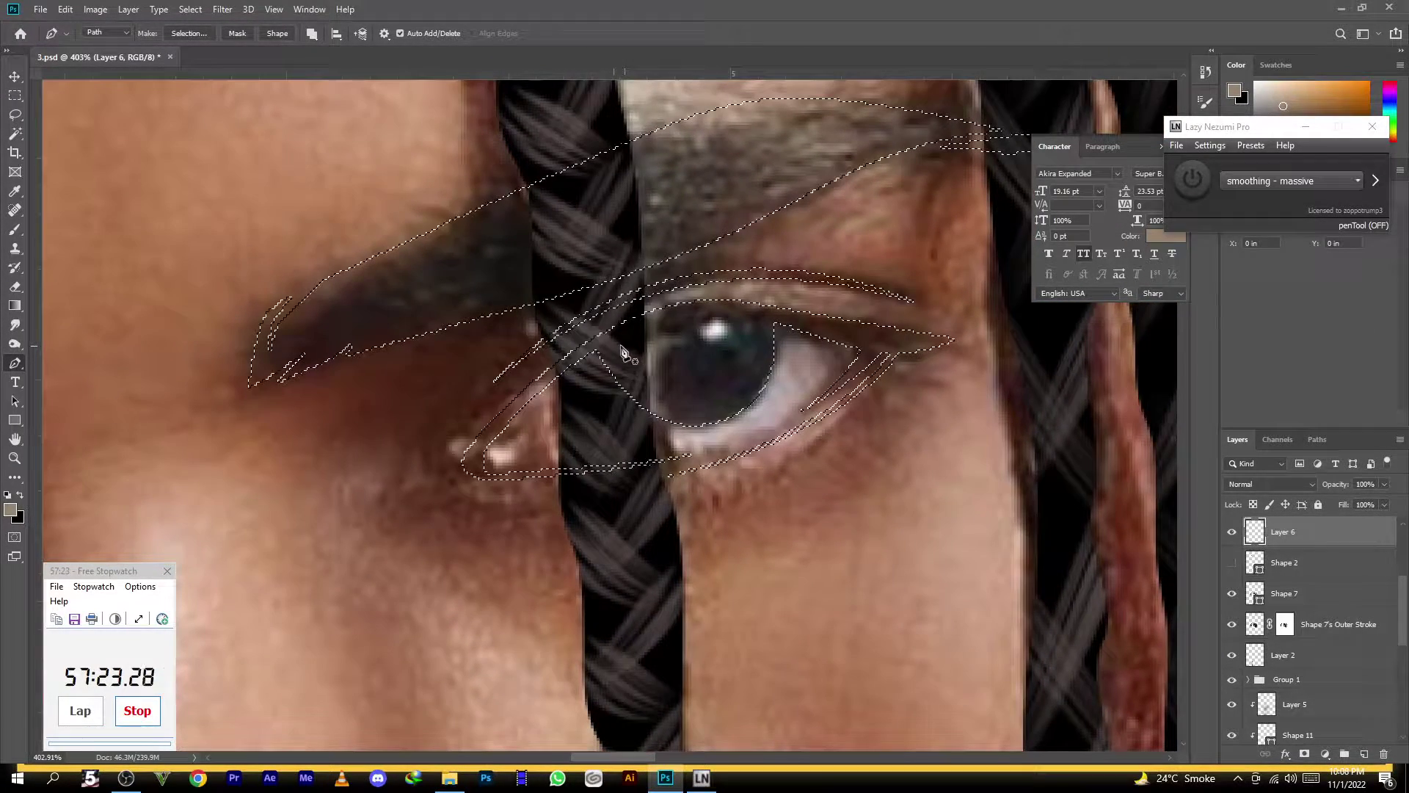
{"action": "left_click", "coordinate": [609, 346]}
{"action": "left_click_drag", "start_coordinate": [640, 338], "coordinate": [649, 339]}
{"action": "left_click_drag", "start_coordinate": [703, 391], "coordinate": [706, 422]}
{"action": "left_click", "coordinate": [721, 320]}
{"action": "left_click", "coordinate": [768, 320]}
{"action": "left_click", "coordinate": [609, 347]}
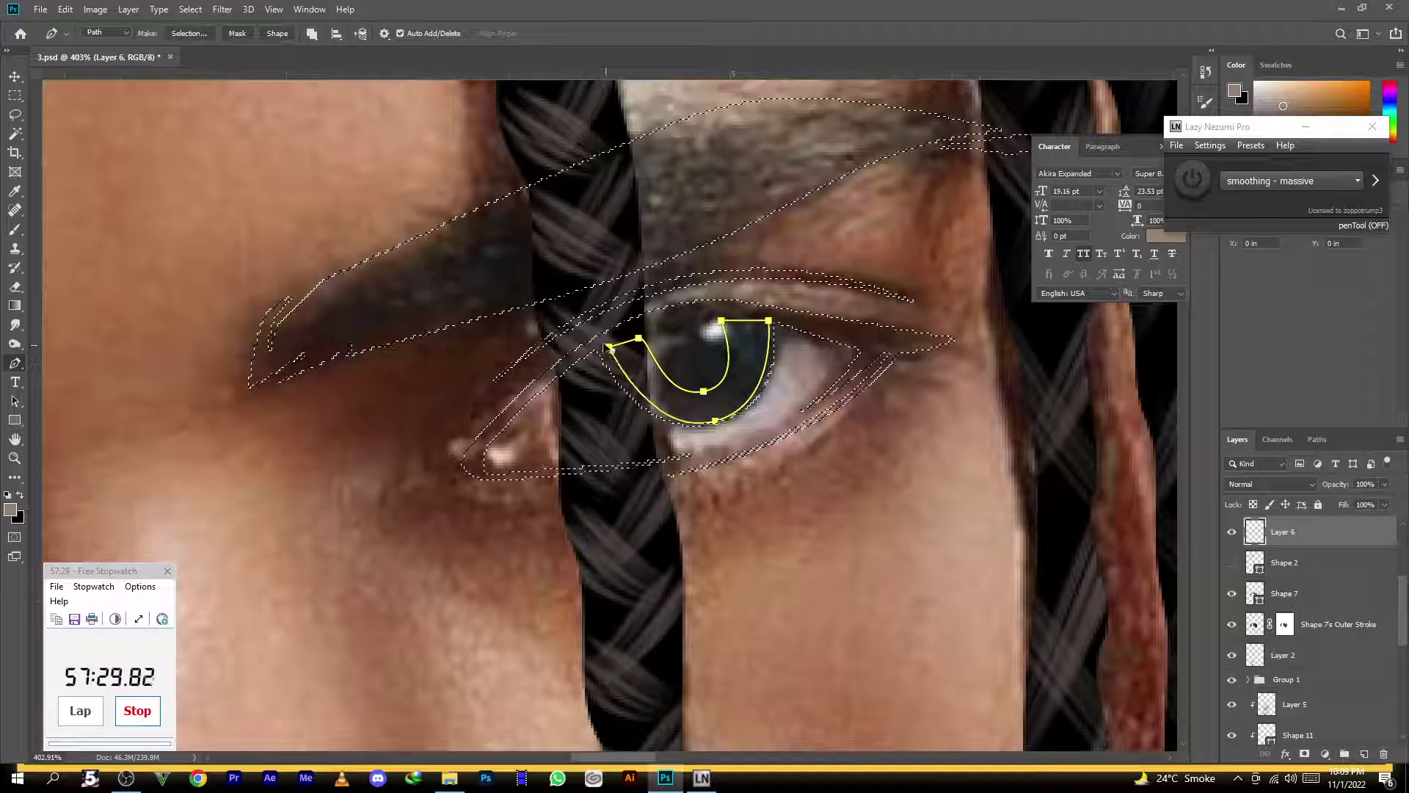
Convert the iris paths into a filled shape, clear the selection and show the Shape 2 line art again
{"action": "left_click_drag", "start_coordinate": [646, 356], "coordinate": [558, 346]}
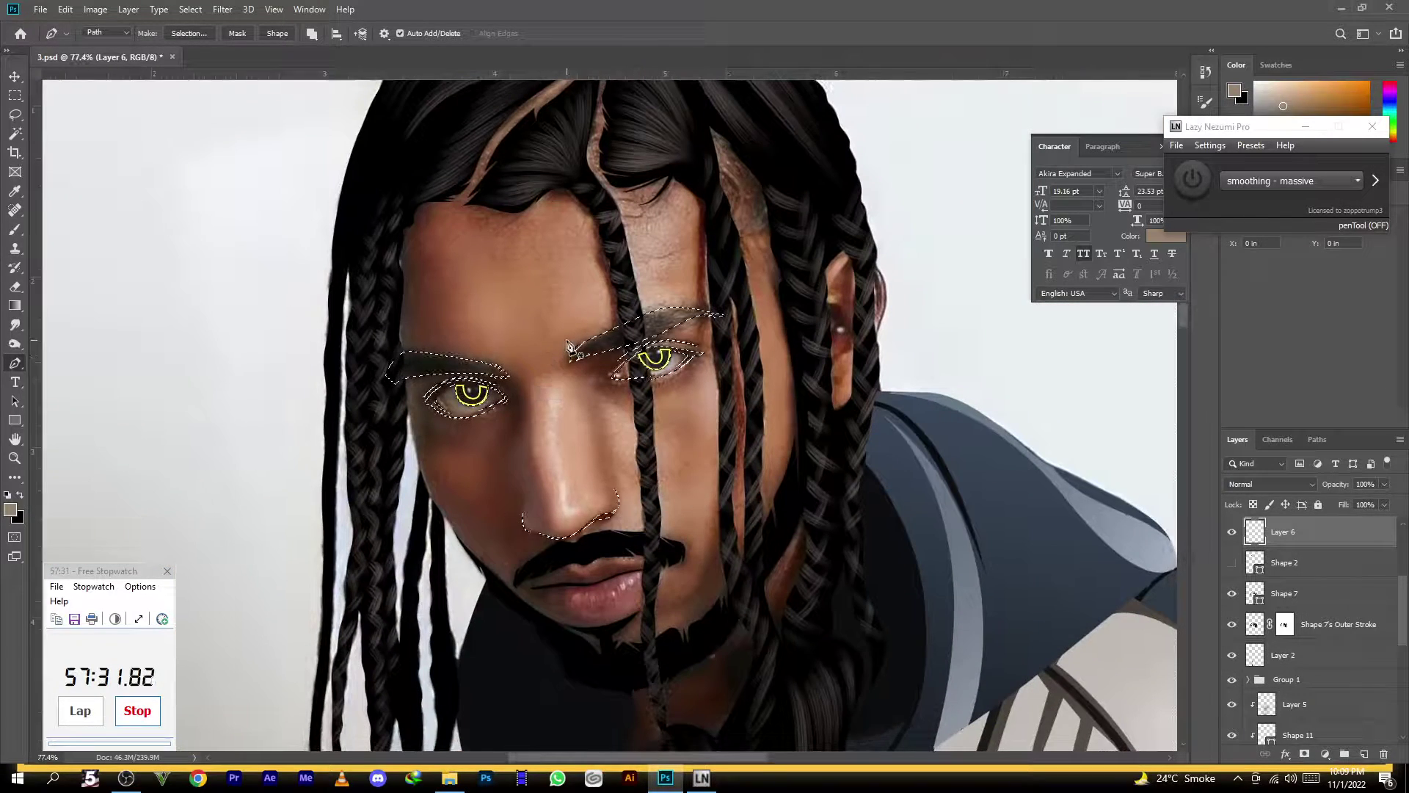
{"action": "left_click", "coordinate": [276, 33]}
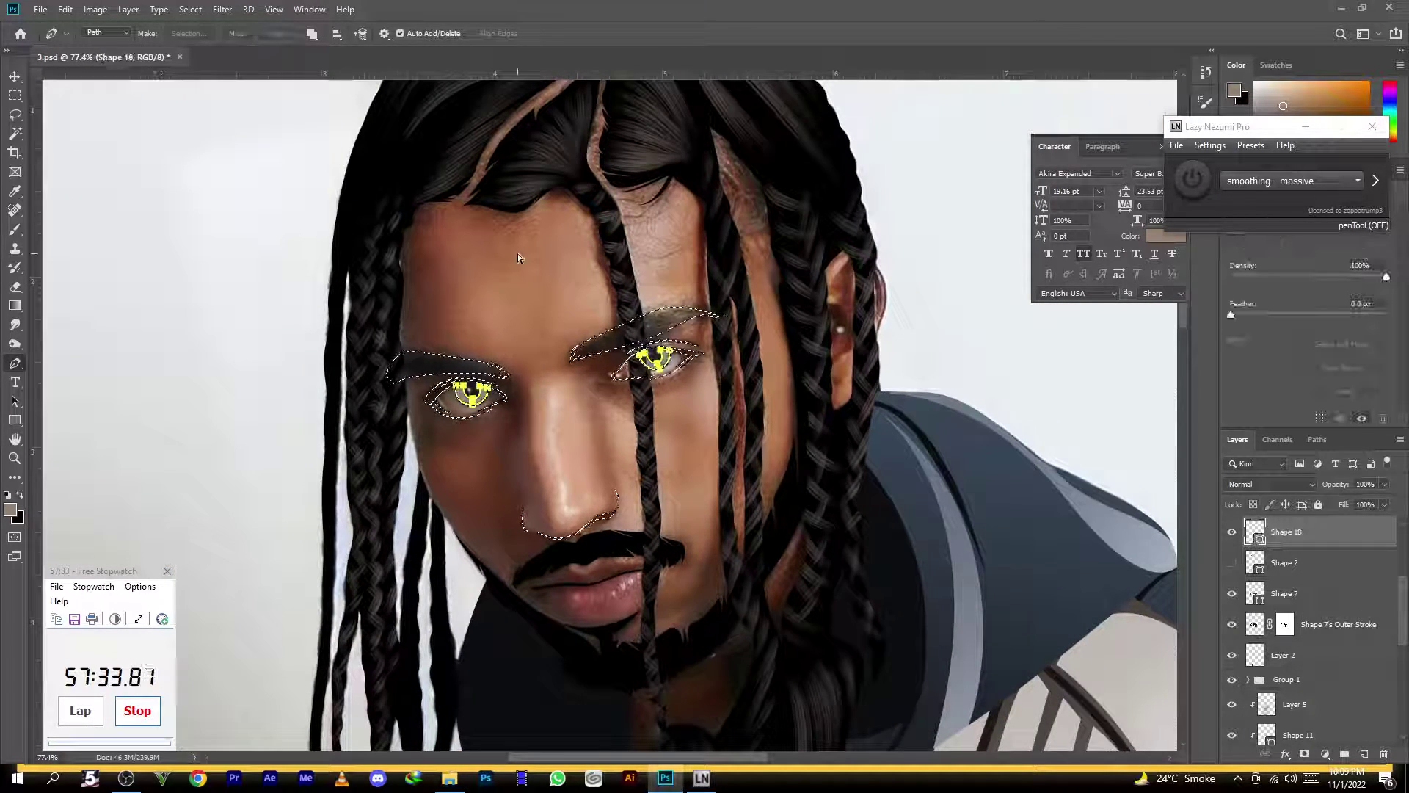
{"action": "key", "text": "ctrl+d"}
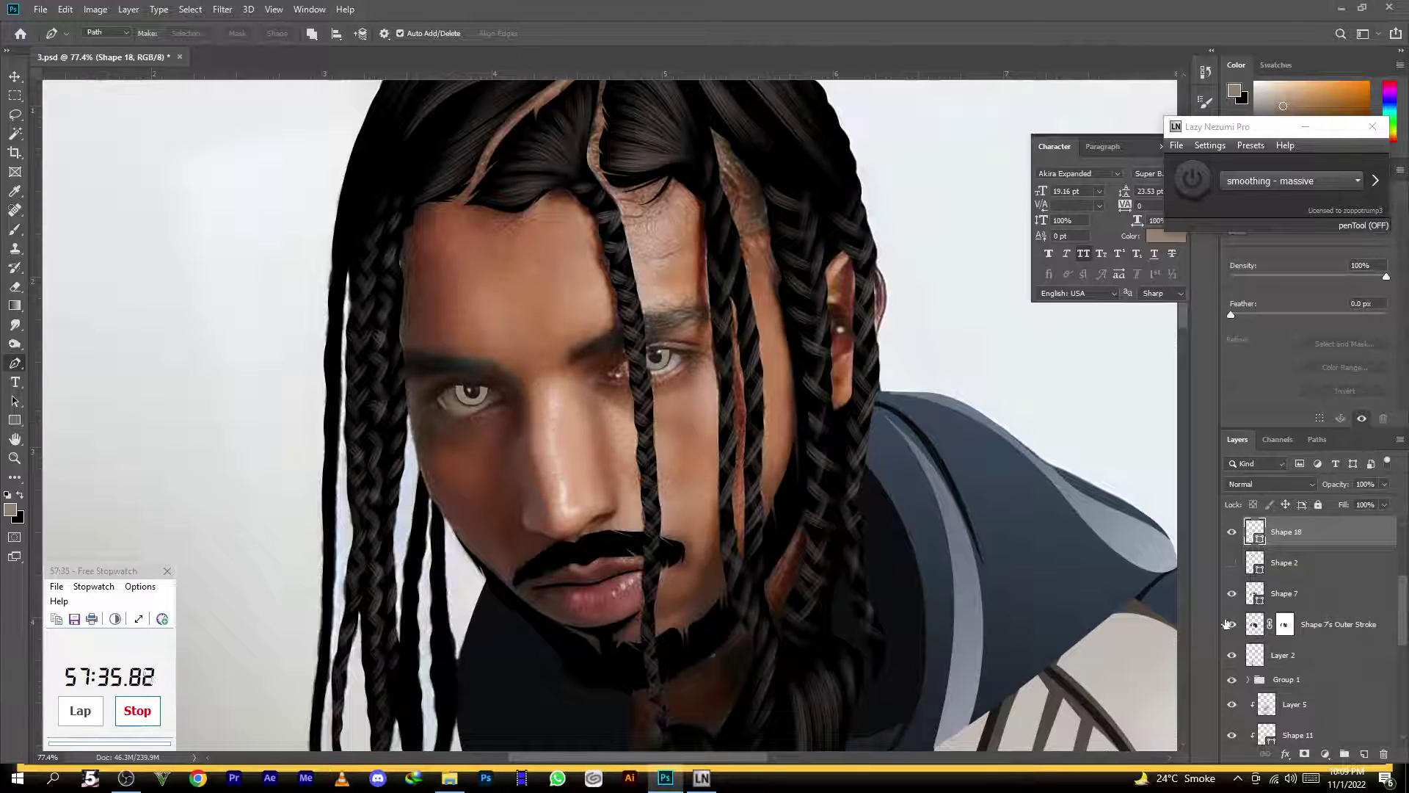
{"action": "left_click", "coordinate": [1233, 563]}
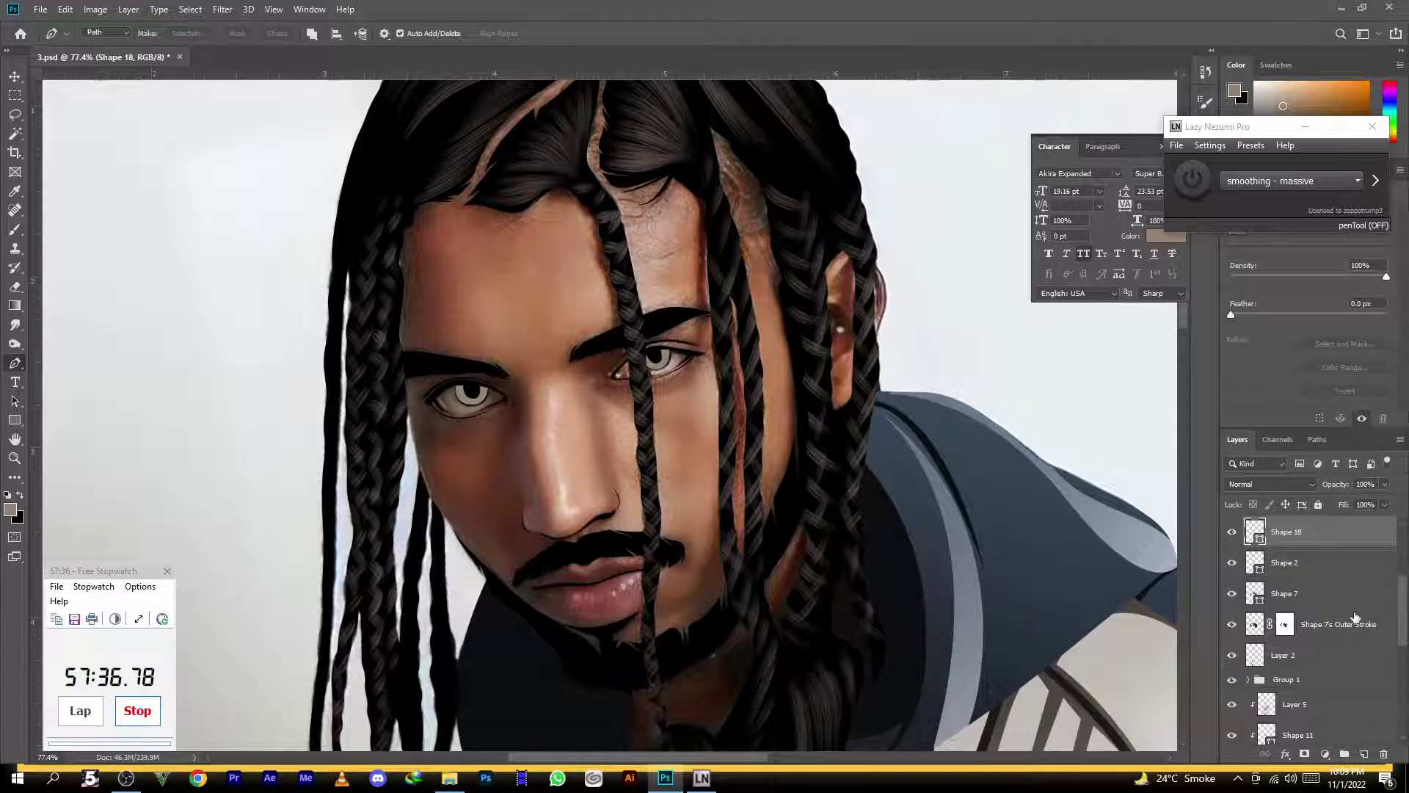
Add a layer mask to Shape 18 and soften the unobstructed eye's iris with the Eraser at 19% opacity and 45% flow
{"action": "left_click", "coordinate": [1304, 754]}
{"action": "left_click", "coordinate": [15, 287]}
{"action": "scroll", "coordinate": [472, 378], "scroll_direction": "up", "scroll_amount": 6}
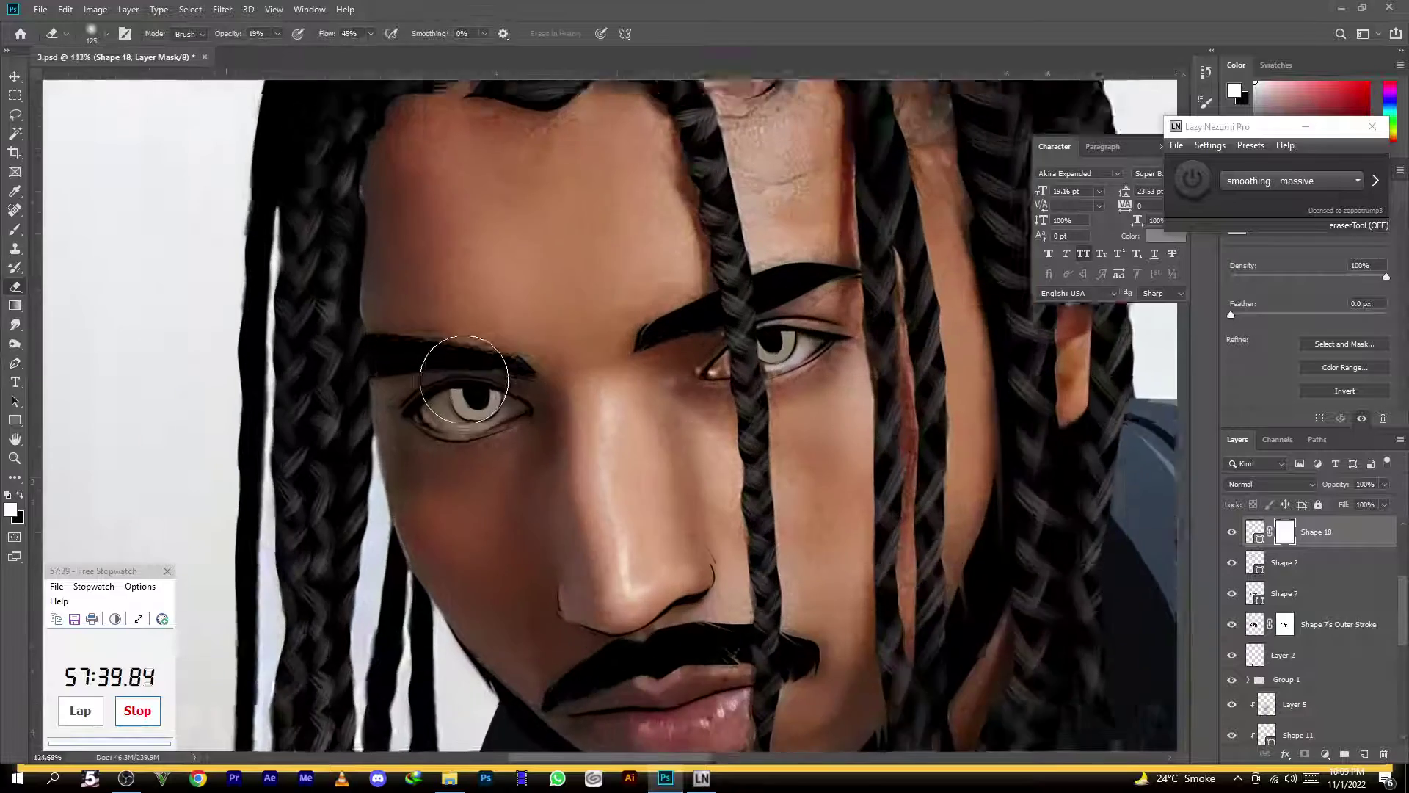
{"action": "key", "text": "bracketleft"}
{"action": "key", "text": "bracketleft"}
{"action": "key", "text": "bracketleft"}
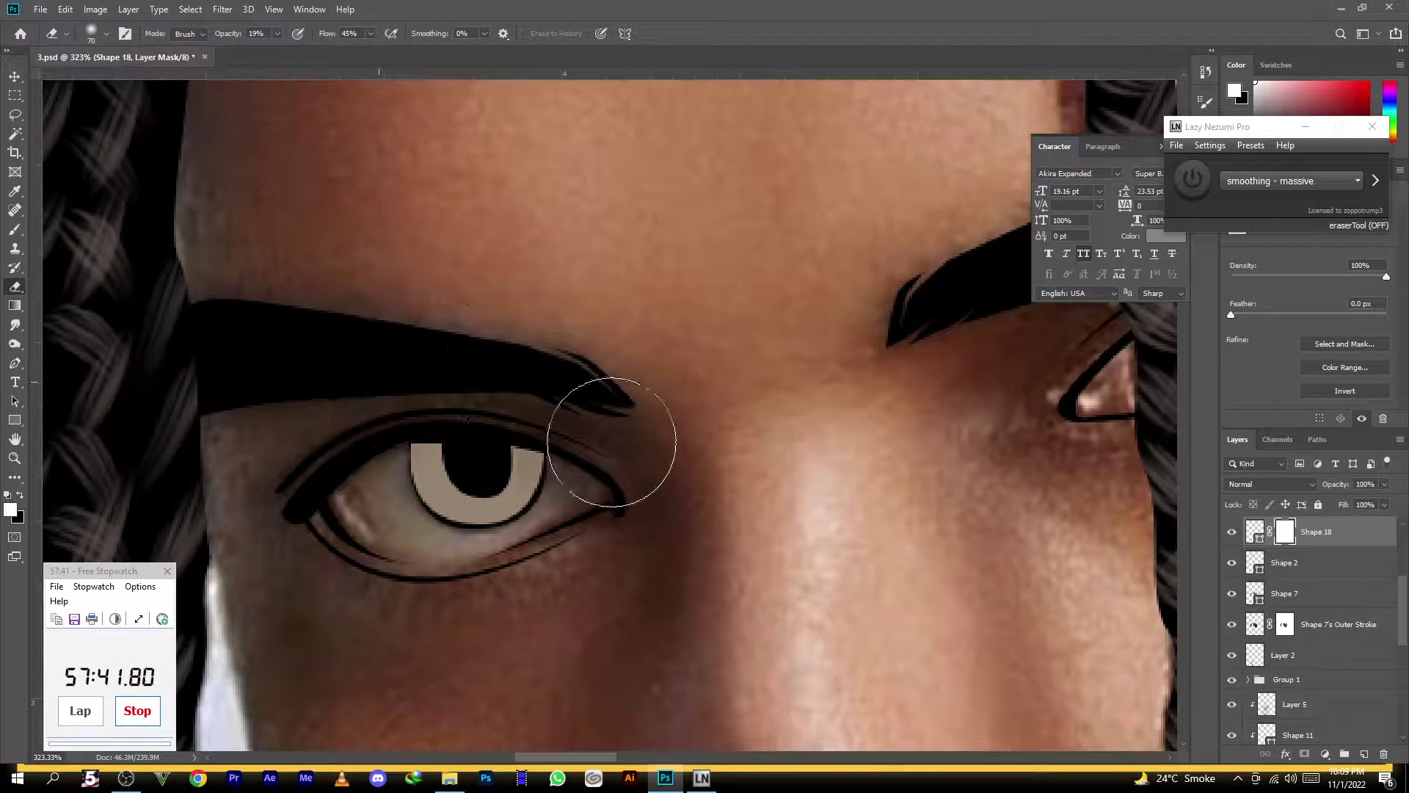
{"action": "mouse_move", "coordinate": [675, 432]}
{"action": "left_mouse_down"}
{"action": "mouse_move", "coordinate": [623, 402]}
{"action": "mouse_move", "coordinate": [388, 411]}
{"action": "mouse_move", "coordinate": [323, 437]}
{"action": "mouse_move", "coordinate": [693, 416]}
{"action": "mouse_move", "coordinate": [244, 398]}
{"action": "left_mouse_up"}
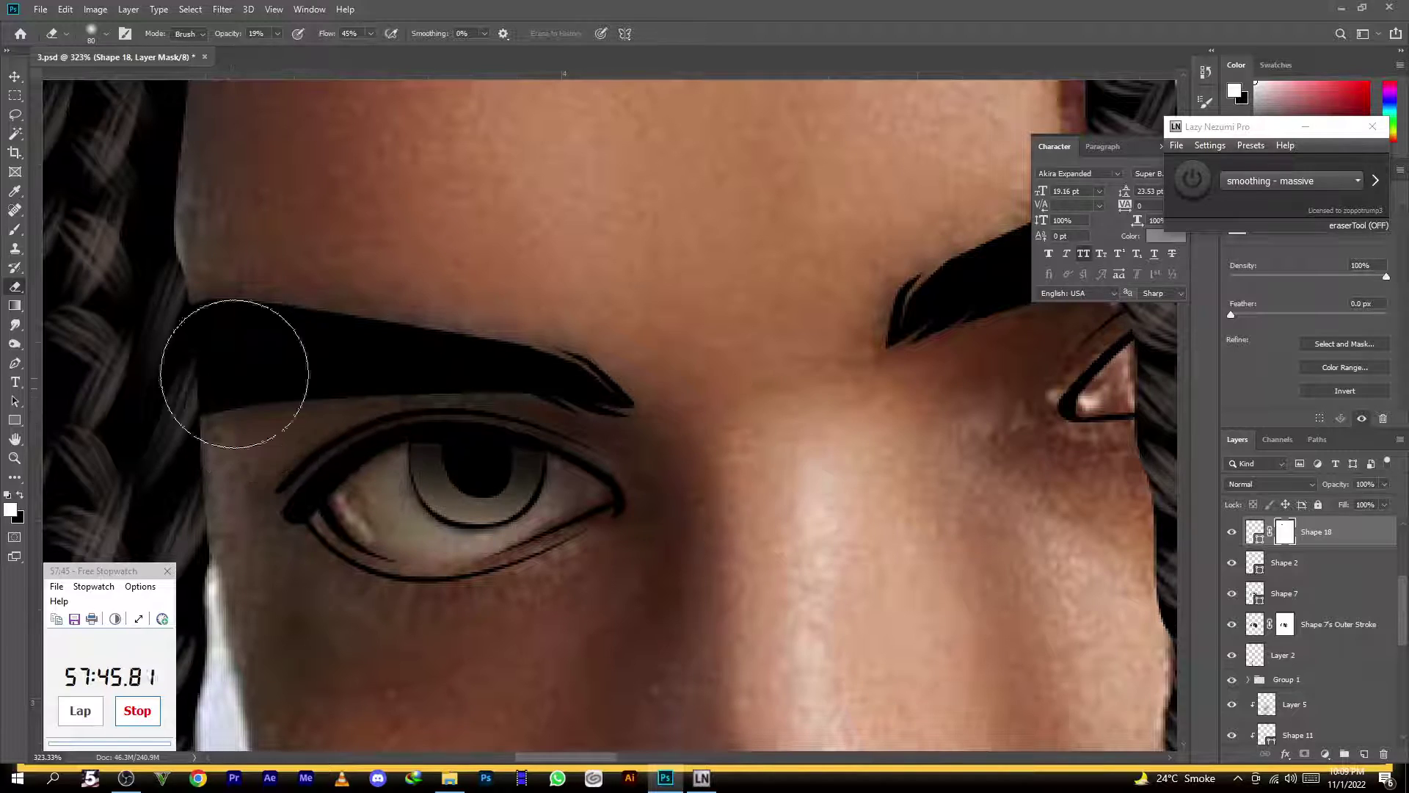
Soften the iris fill of the eye partly covered by the braid on Shape 18's mask with the 80 px Eraser
{"action": "scroll", "coordinate": [378, 431], "scroll_direction": "down", "scroll_amount": 2}
{"action": "scroll", "coordinate": [378, 431], "scroll_direction": "down", "scroll_amount": 4}
{"action": "scroll", "coordinate": [752, 332], "scroll_direction": "up", "scroll_amount": 3}
{"action": "mouse_move", "coordinate": [752, 331]}
{"action": "left_mouse_down"}
{"action": "mouse_move", "coordinate": [949, 360]}
{"action": "mouse_move", "coordinate": [945, 334]}
{"action": "mouse_move", "coordinate": [741, 358]}
{"action": "mouse_move", "coordinate": [773, 364]}
{"action": "mouse_move", "coordinate": [873, 366]}
{"action": "mouse_move", "coordinate": [908, 341]}
{"action": "mouse_move", "coordinate": [984, 340]}
{"action": "mouse_move", "coordinate": [772, 385]}
{"action": "left_mouse_up"}
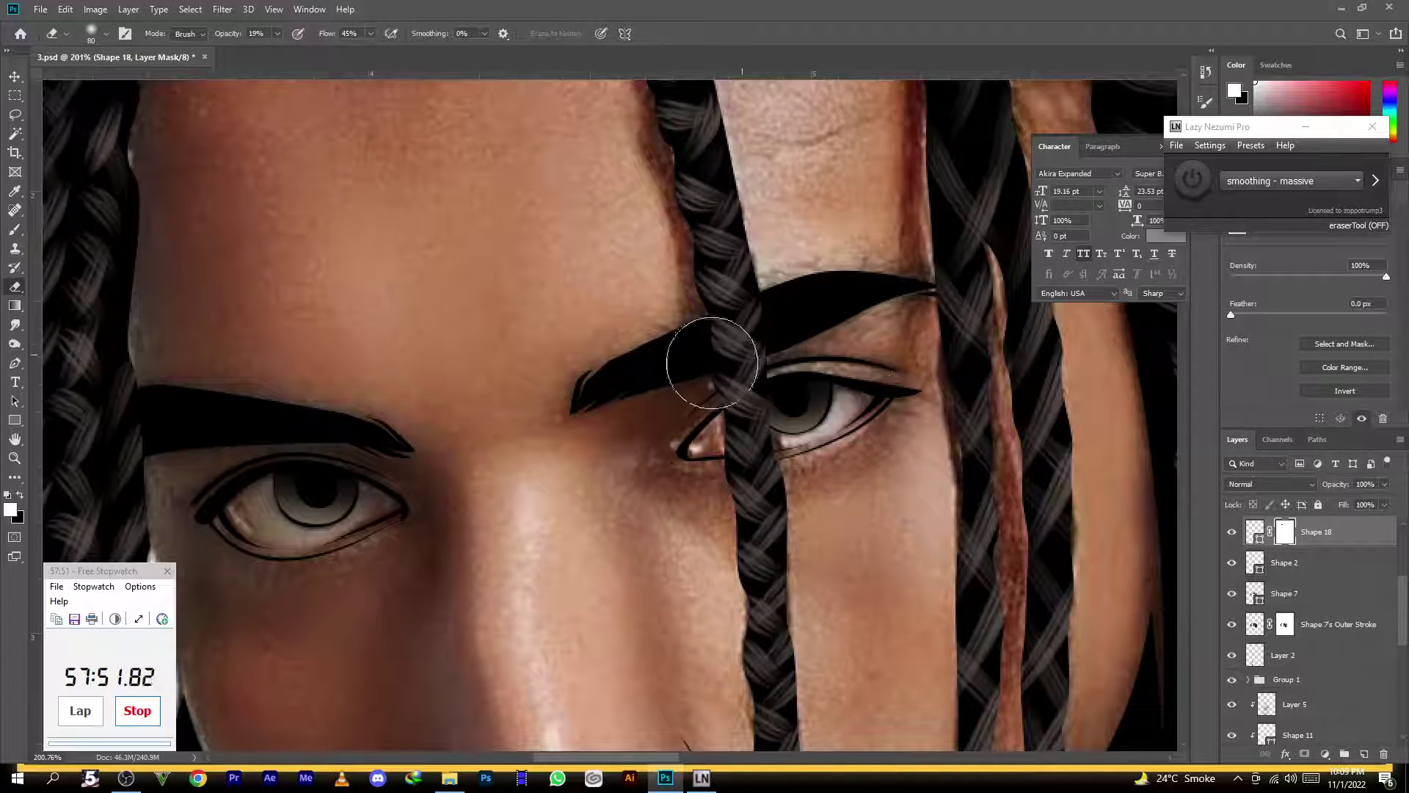
Hide Shape 18 and Shape 2, and add a new layer with white as the foreground color
{"action": "scroll", "coordinate": [565, 389], "scroll_direction": "down", "scroll_amount": 4}
{"action": "left_click", "coordinate": [1231, 532]}
{"action": "left_click", "coordinate": [1232, 564]}
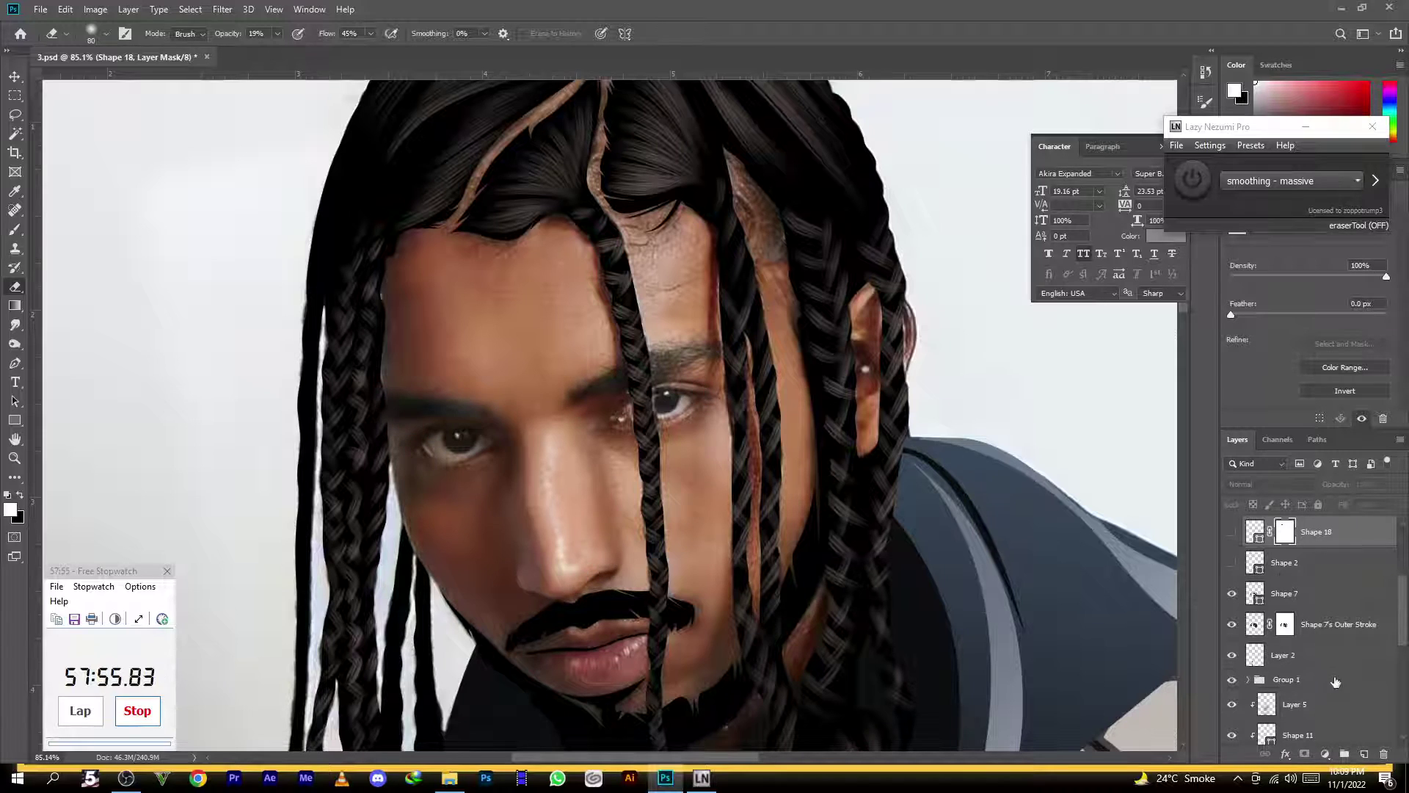
{"action": "left_click", "coordinate": [1362, 754]}
{"action": "left_click", "coordinate": [7, 497]}
{"action": "left_click", "coordinate": [20, 497]}
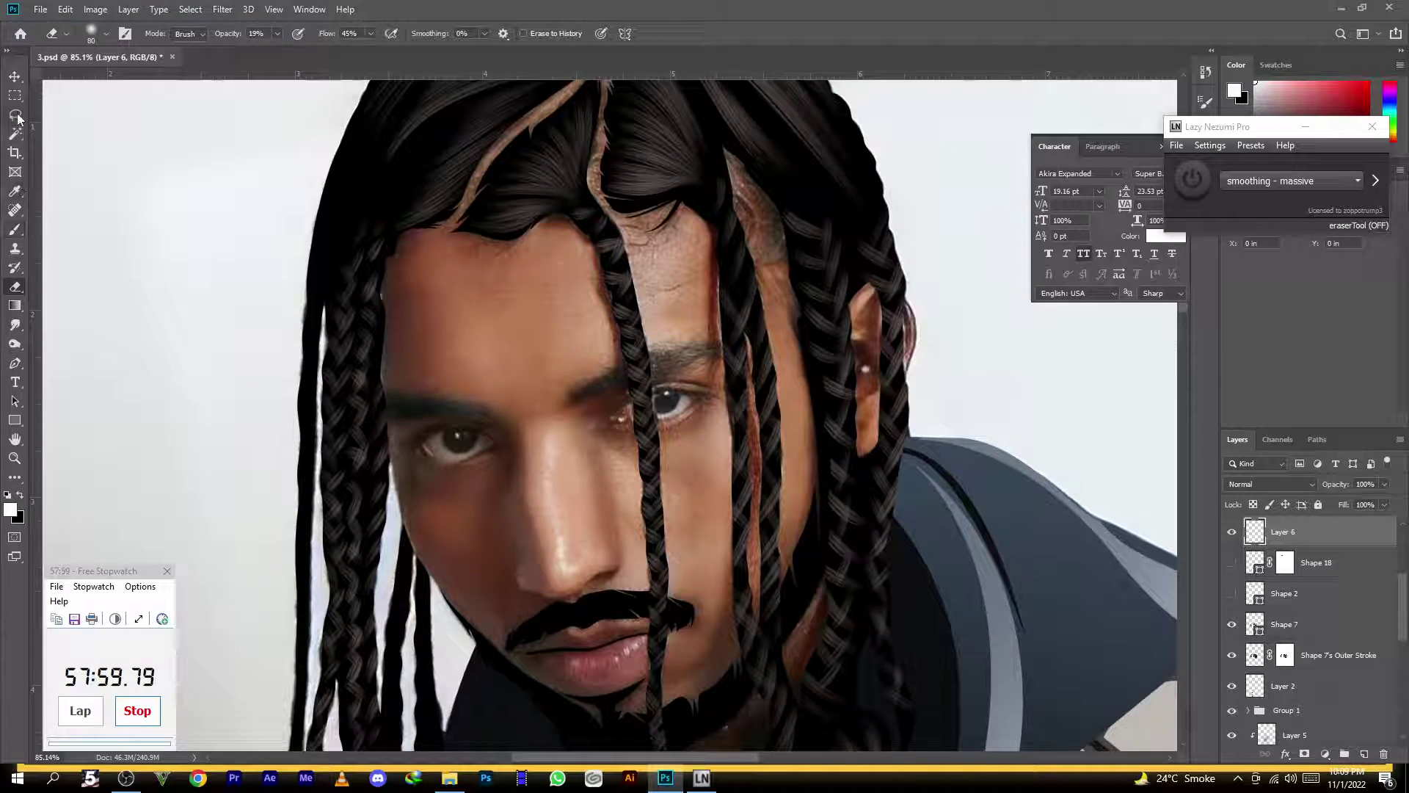
Trace the two small light reflections in the unobstructed eye with the Pen tool
{"action": "left_click", "coordinate": [14, 362]}
{"action": "scroll", "coordinate": [455, 449], "scroll_direction": "up", "scroll_amount": 4}
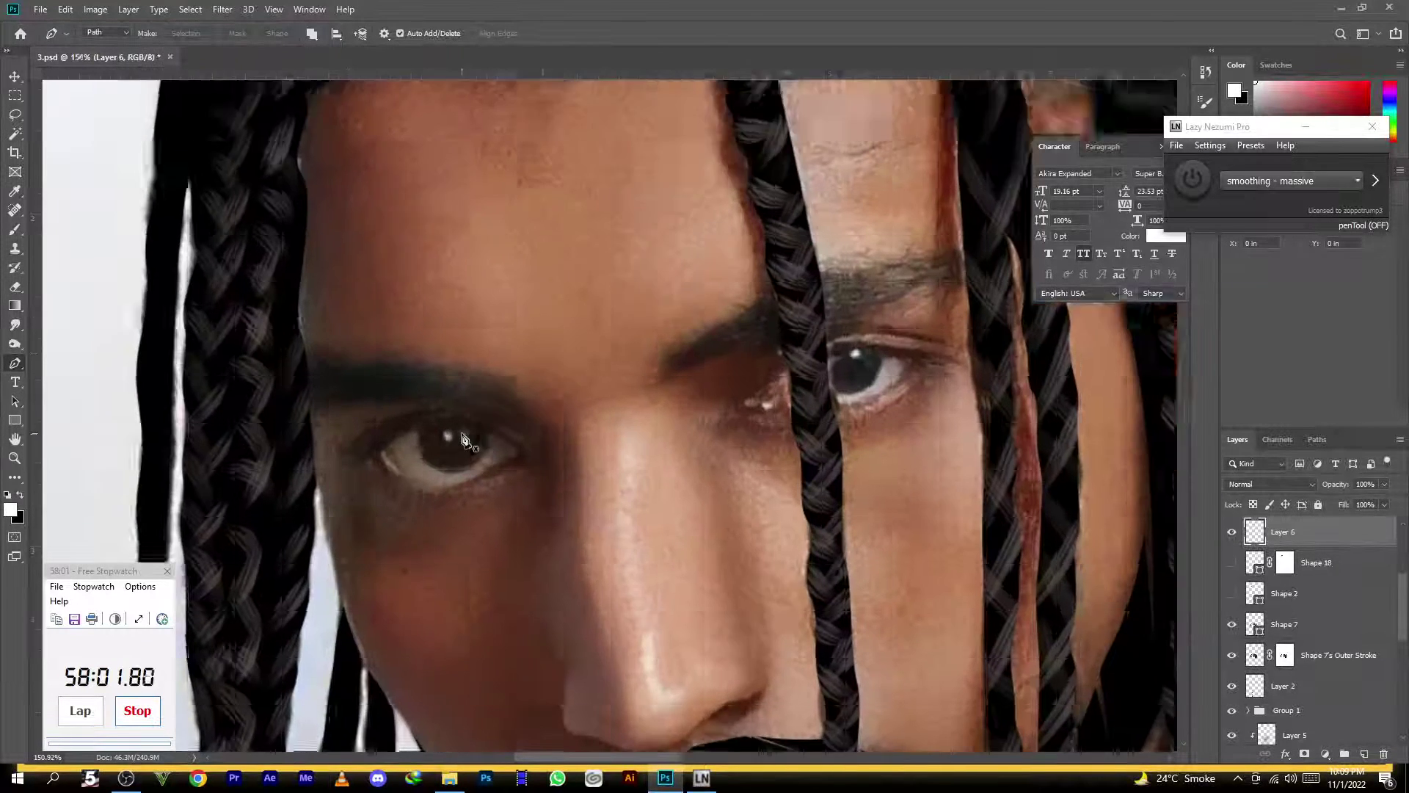
{"action": "left_click", "coordinate": [408, 421]}
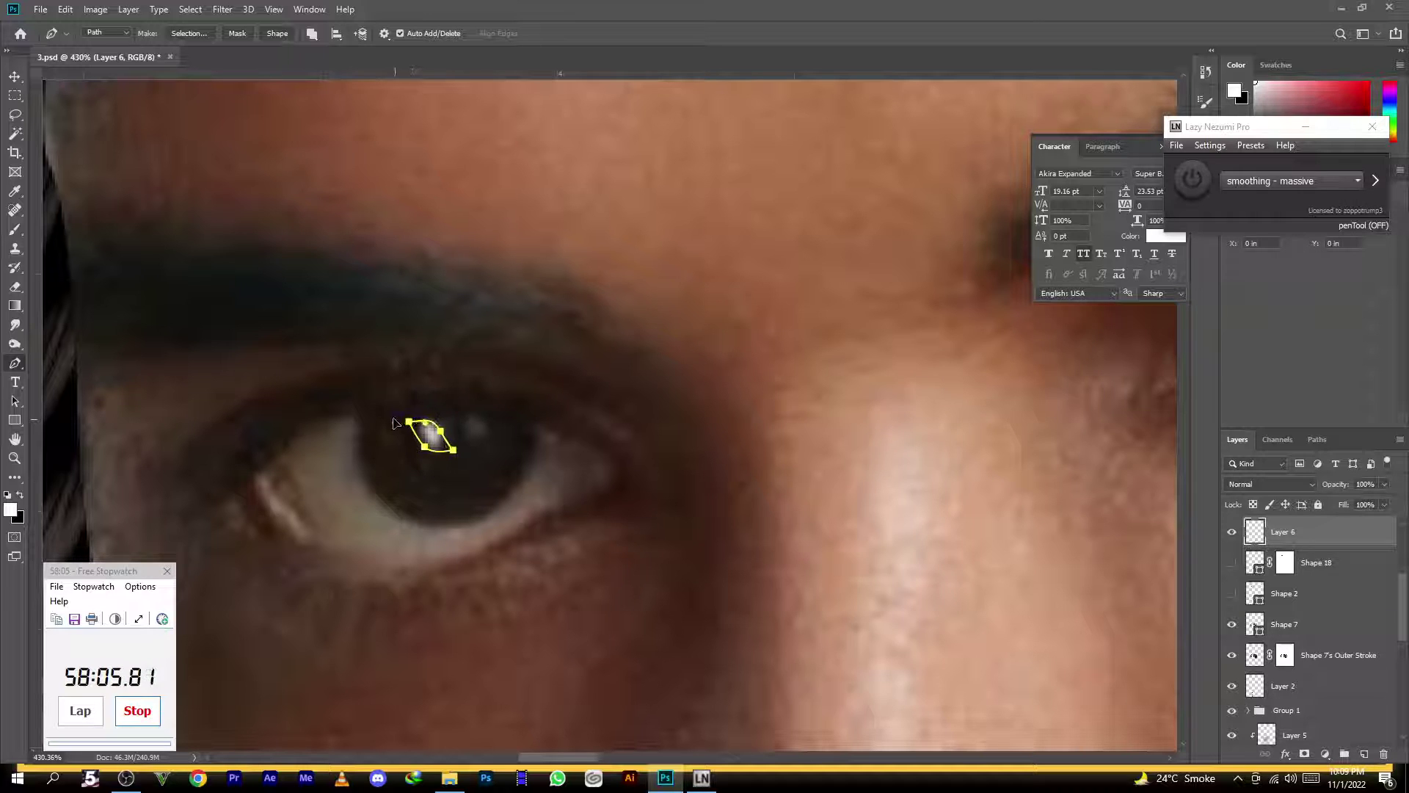
{"action": "left_click_drag", "start_coordinate": [462, 425], "coordinate": [479, 441]}
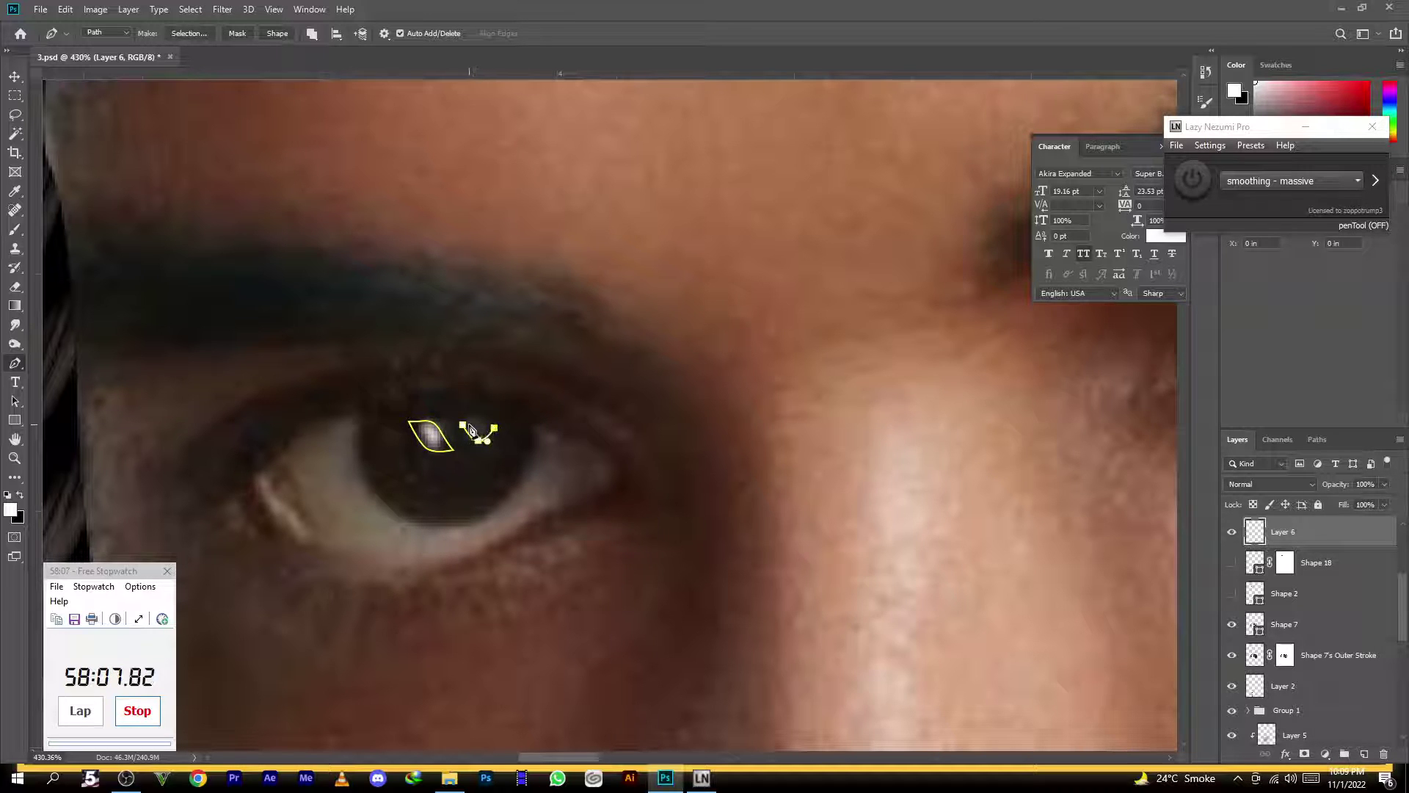
Trace the two small light reflections in the eye beside the braid
{"action": "scroll", "coordinate": [453, 445], "scroll_direction": "down", "scroll_amount": 4}
{"action": "scroll", "coordinate": [842, 348], "scroll_direction": "up", "scroll_amount": 4}
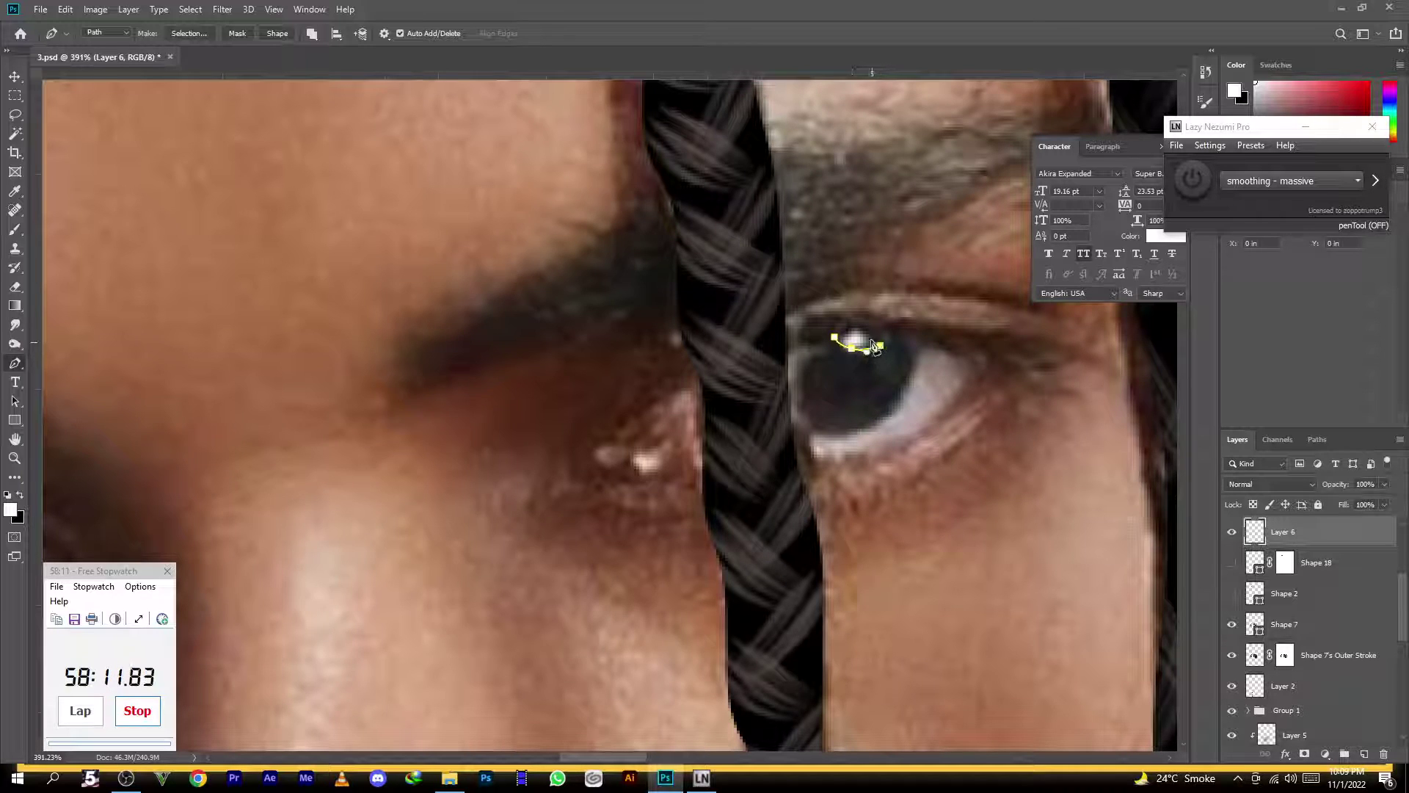
{"action": "left_click", "coordinate": [799, 351]}
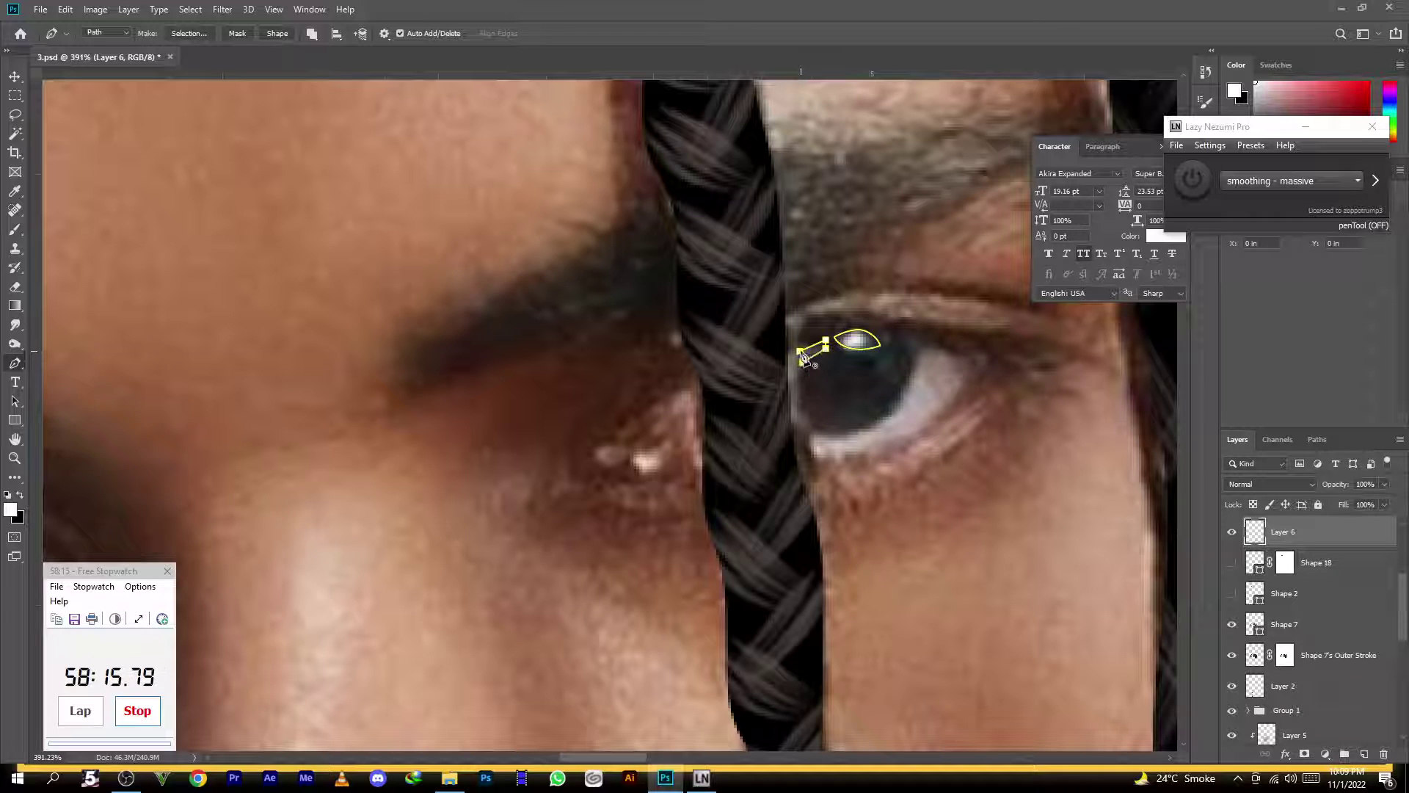
Convert the reflection paths into a white shape and show Shape 18 and Shape 2 again
{"action": "scroll", "coordinate": [813, 332], "scroll_direction": "down", "scroll_amount": 4}
{"action": "left_click", "coordinate": [277, 34]}
{"action": "scroll", "coordinate": [646, 263], "scroll_direction": "down", "scroll_amount": 2}
{"action": "left_click_drag", "start_coordinate": [1239, 567], "coordinate": [1234, 607]}
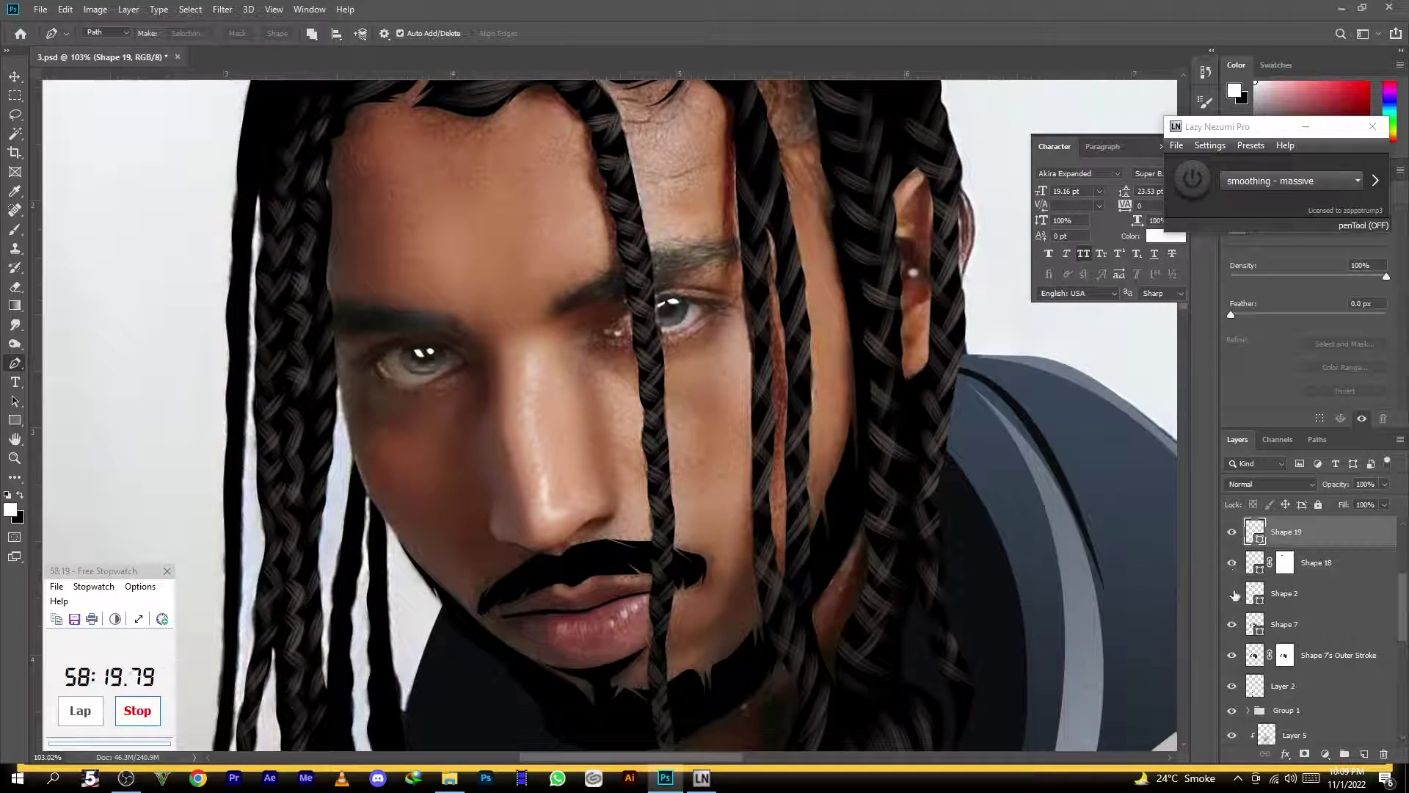
{"action": "scroll", "coordinate": [1176, 601], "scroll_direction": "down", "scroll_amount": 1}
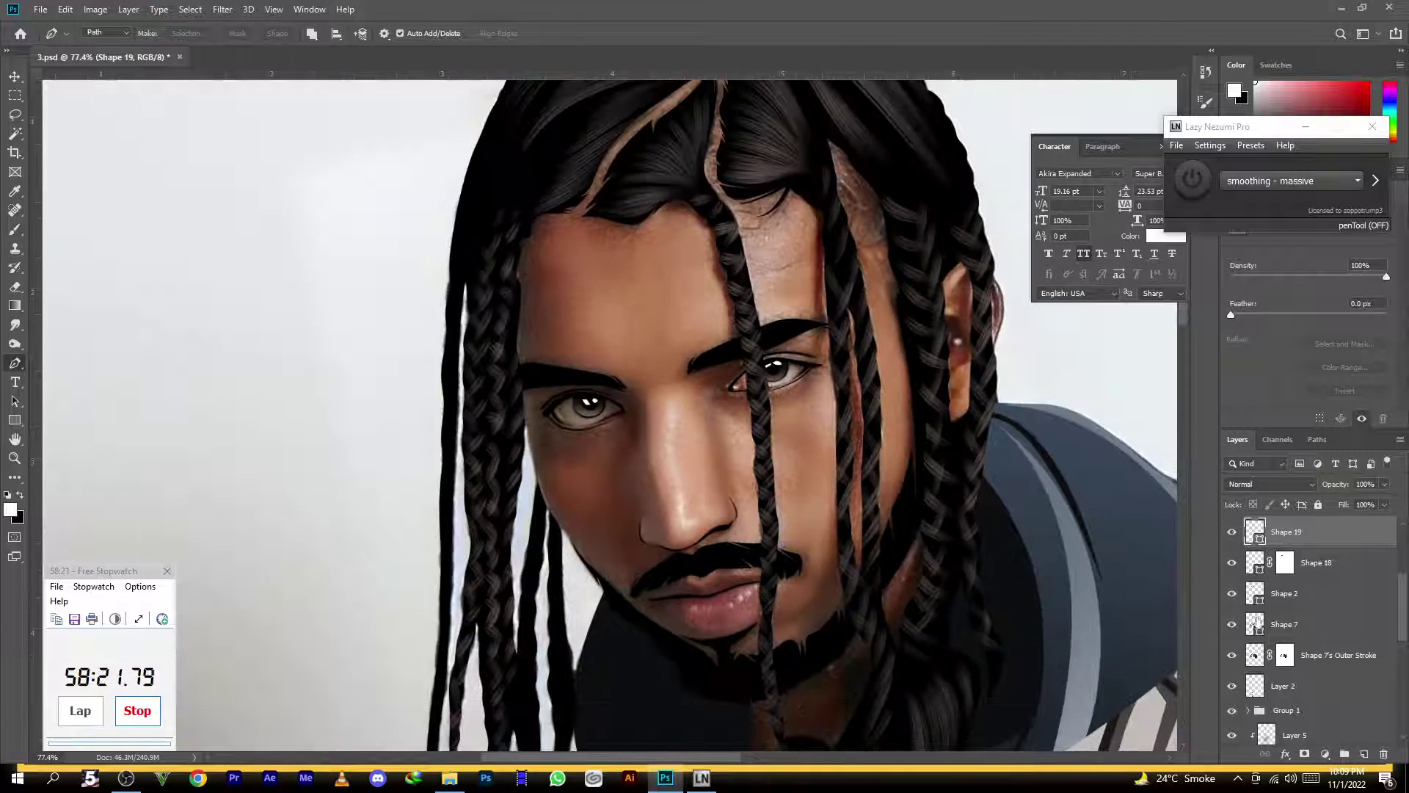
Add a layer mask to Shape 19 and soften the white eye reflections with the 80 px Eraser
{"action": "left_click", "coordinate": [1303, 755]}
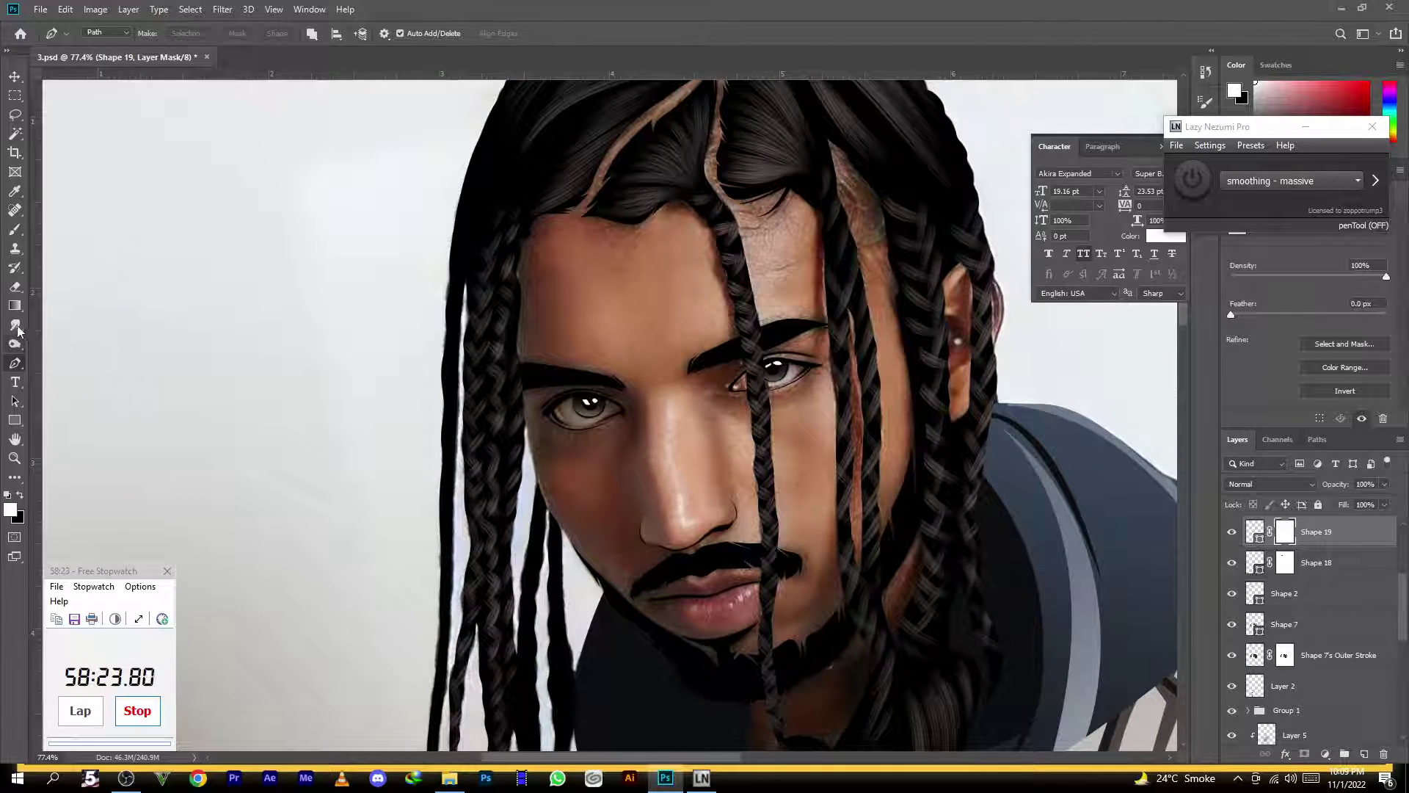
{"action": "left_click", "coordinate": [15, 287]}
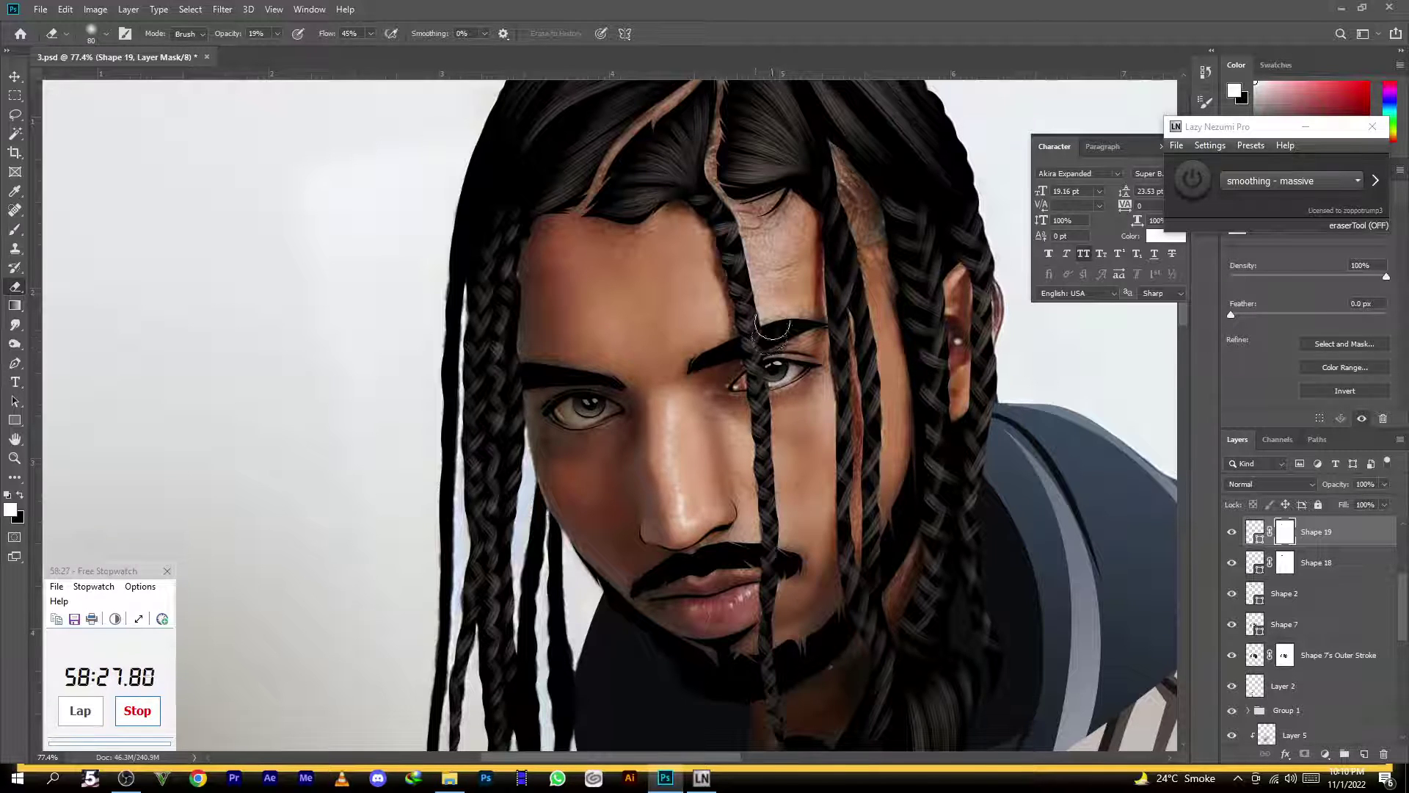
{"action": "scroll", "coordinate": [771, 330], "scroll_direction": "down", "scroll_amount": 5}
Add a new layer directly above the reference photo layer and save the document
{"action": "scroll", "coordinate": [1380, 663], "scroll_direction": "down", "scroll_amount": 3}
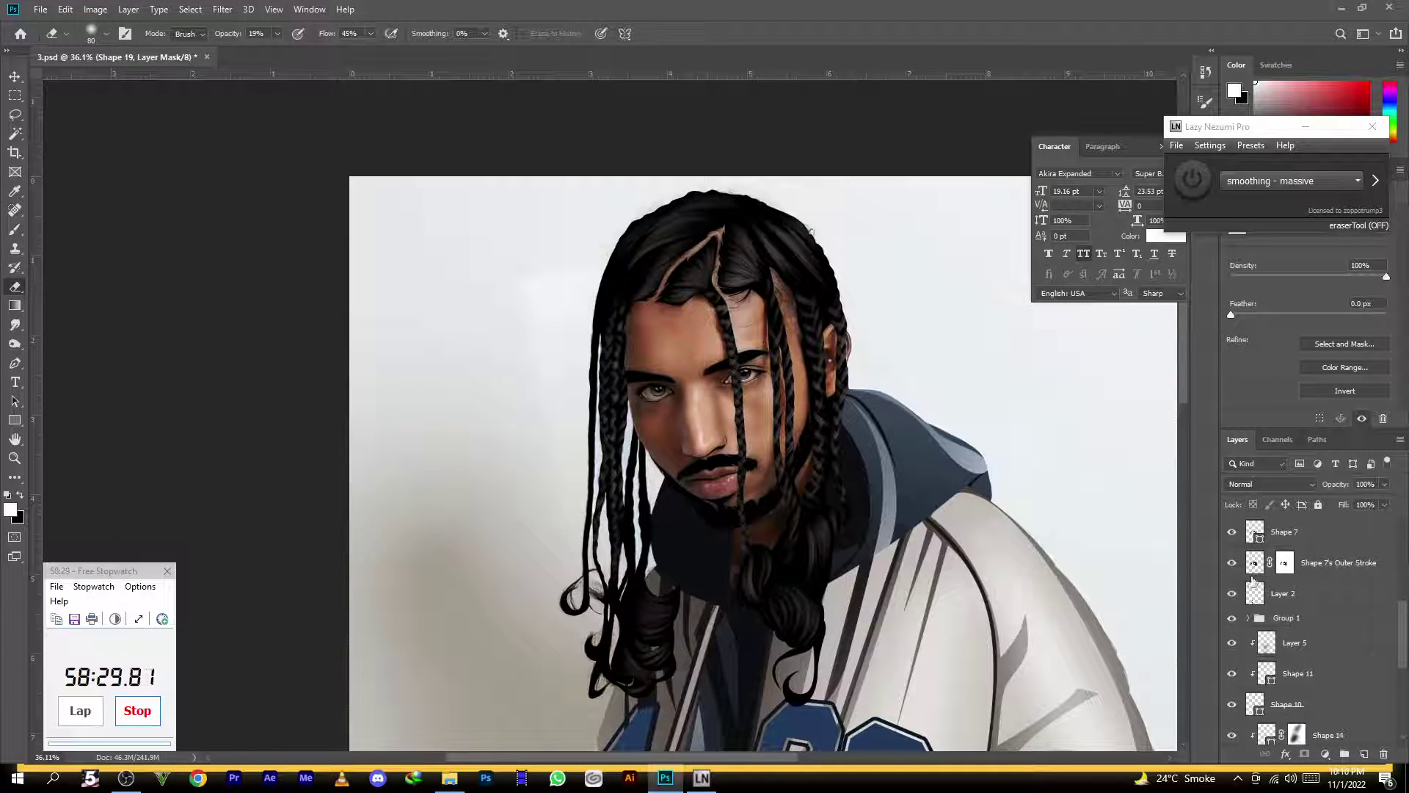
{"action": "scroll", "coordinate": [1251, 616], "scroll_direction": "down", "scroll_amount": 5}
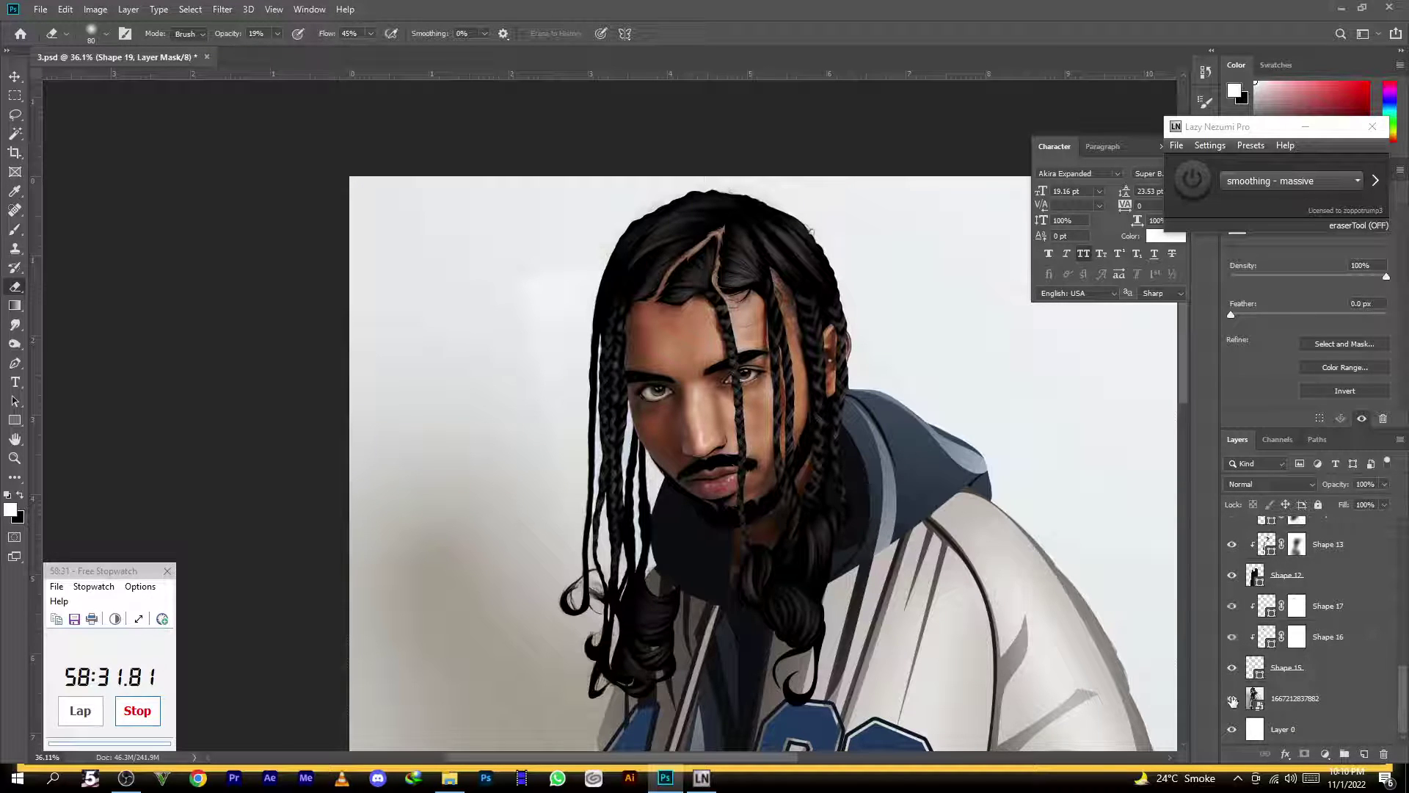
{"action": "scroll", "coordinate": [859, 499], "scroll_direction": "down", "scroll_amount": 2}
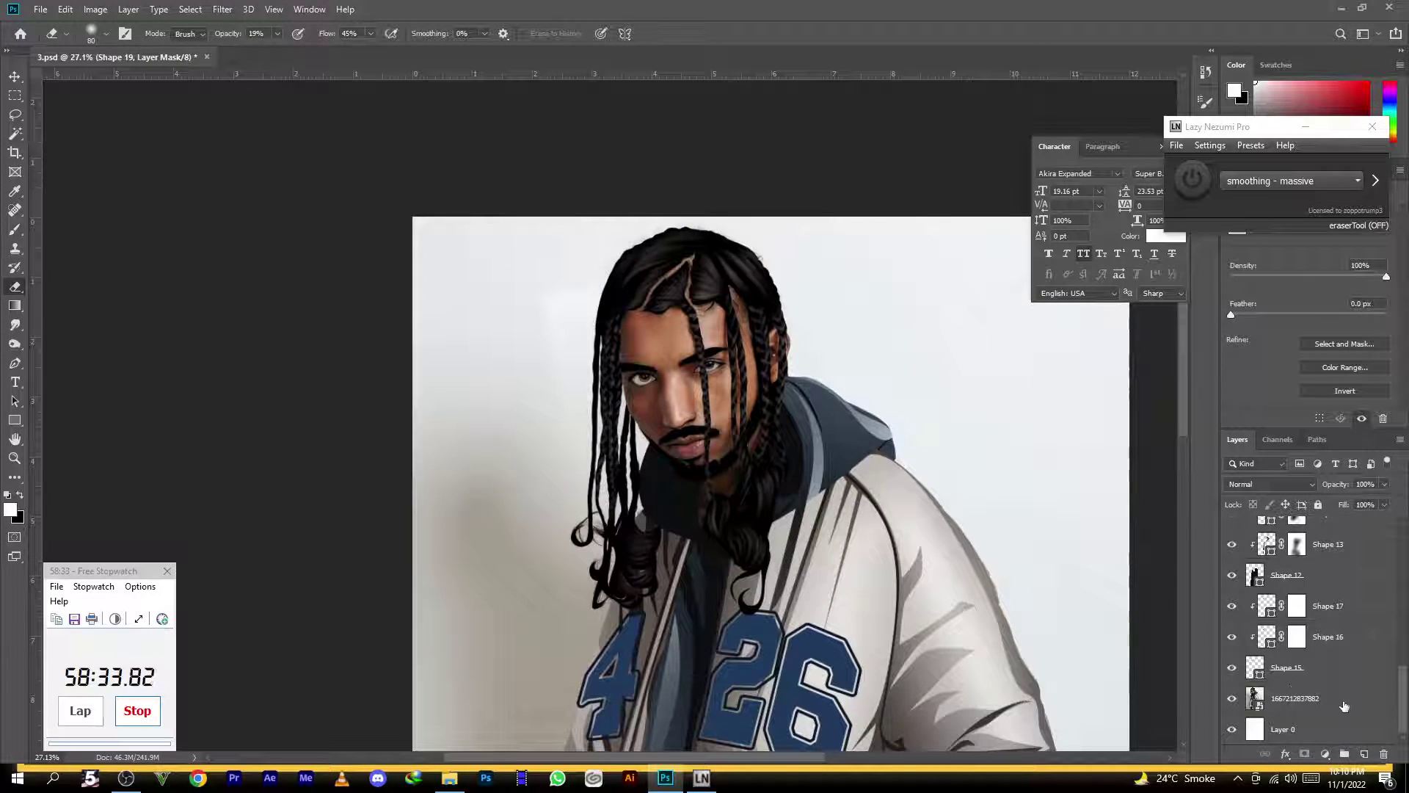
{"action": "left_click", "coordinate": [1343, 703]}
{"action": "left_click", "coordinate": [1363, 754]}
{"action": "scroll", "coordinate": [682, 413], "scroll_direction": "up", "scroll_amount": 3}
{"action": "key", "text": "ctrl+s"}
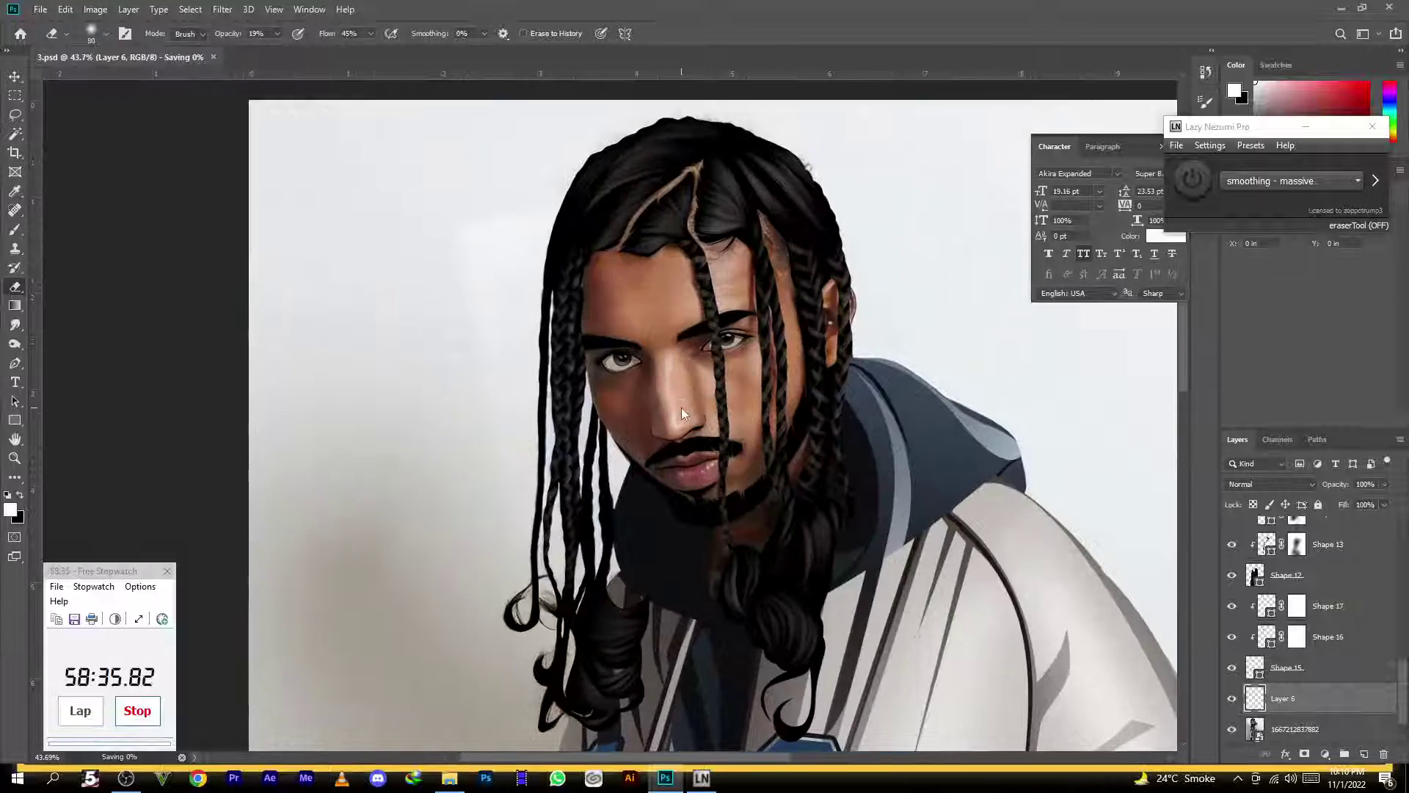
Trace a closed path around the outer outline of both lips with the Pen tool
{"action": "scroll", "coordinate": [682, 413], "scroll_direction": "down", "scroll_amount": 6}
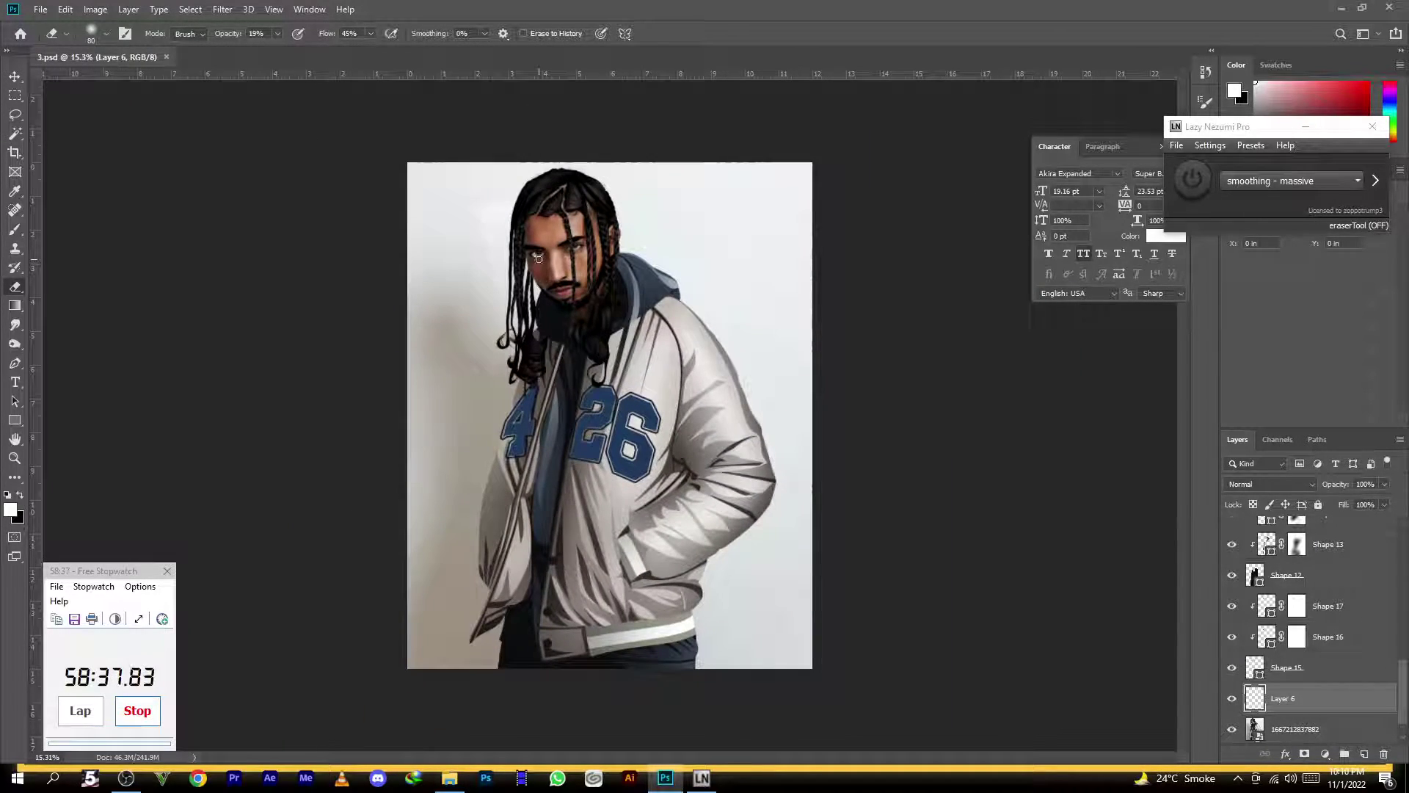
{"action": "scroll", "coordinate": [538, 258], "scroll_direction": "up", "scroll_amount": 6}
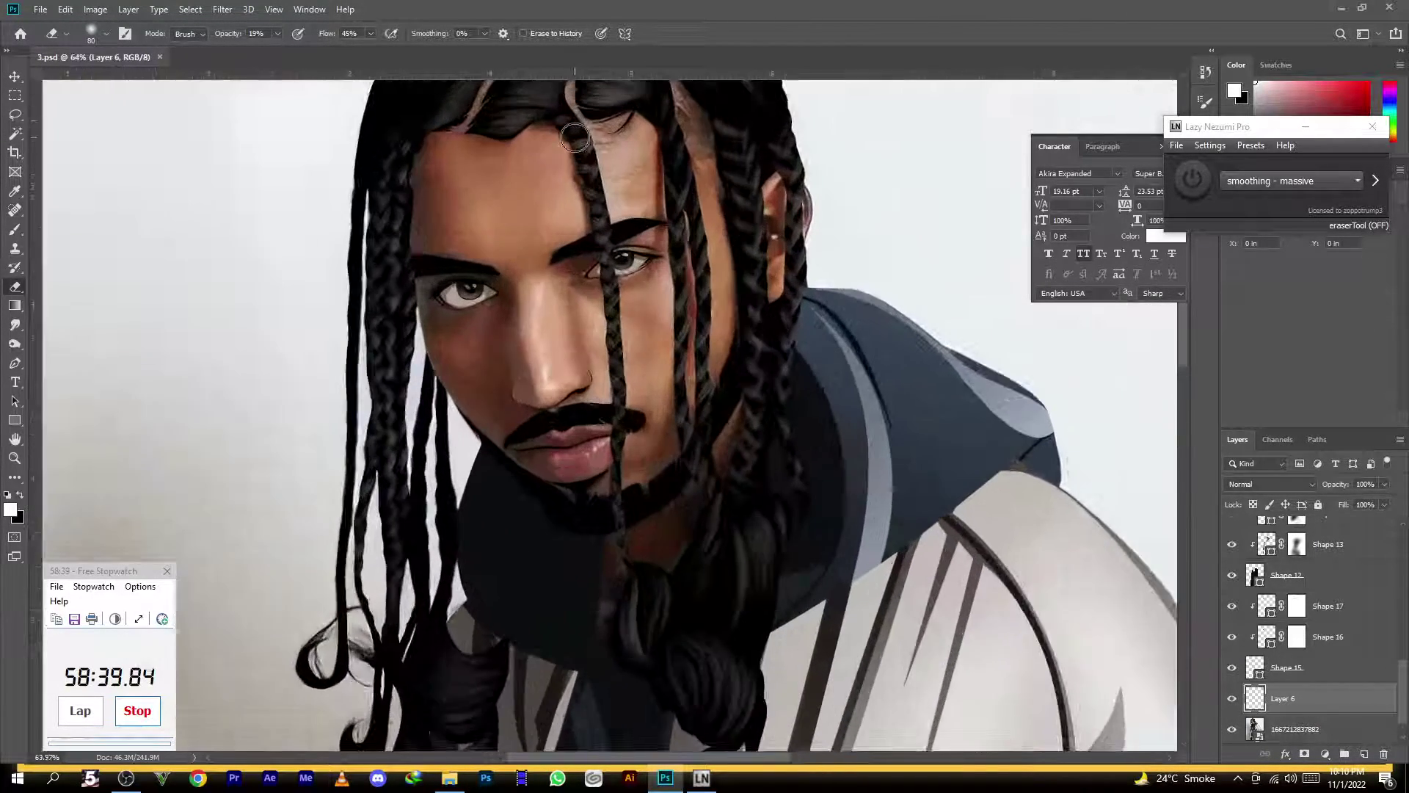
{"action": "scroll", "coordinate": [575, 137], "scroll_direction": "up", "scroll_amount": 3}
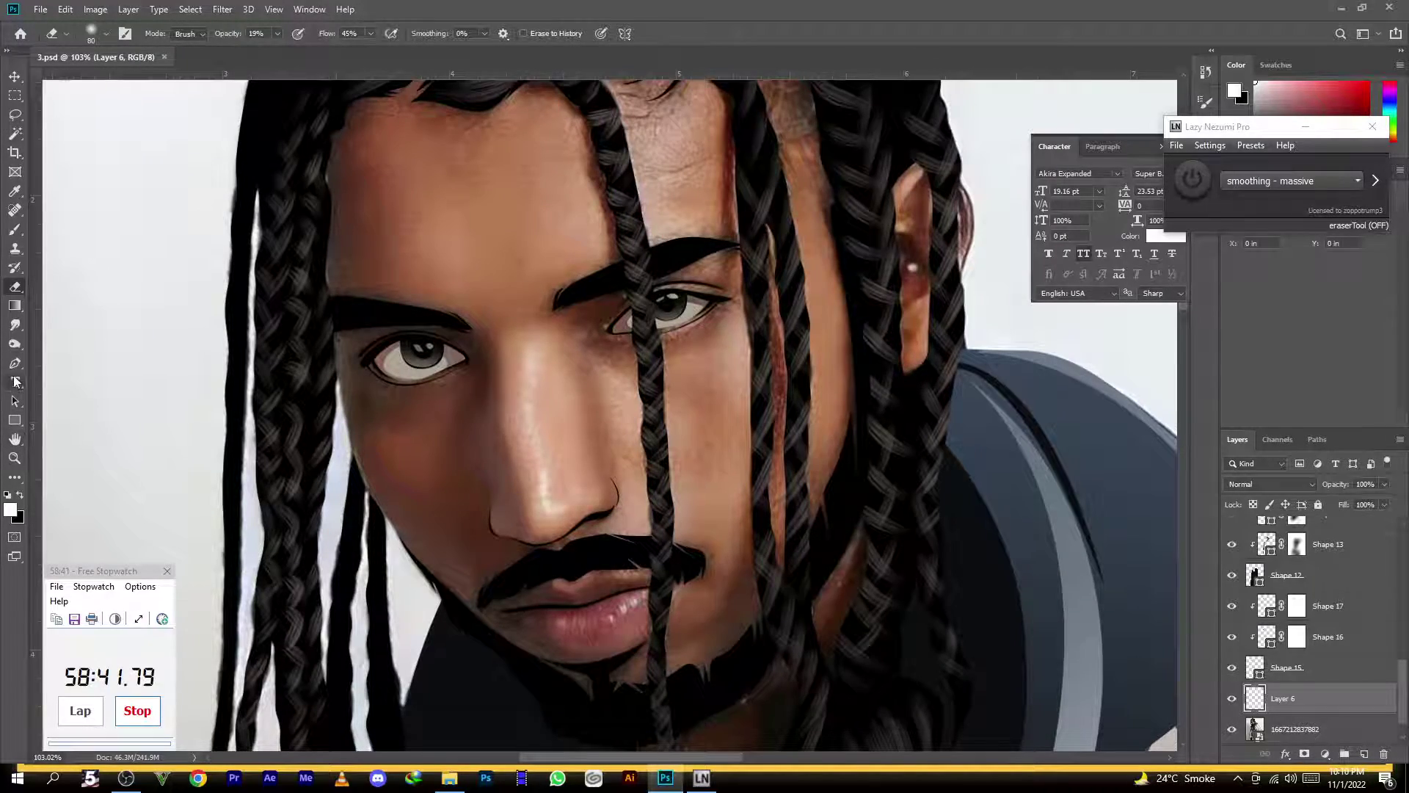
{"action": "left_click", "coordinate": [14, 363]}
{"action": "scroll", "coordinate": [630, 284], "scroll_direction": "up", "scroll_amount": 3}
{"action": "left_click_drag", "start_coordinate": [578, 323], "coordinate": [537, 338]}
{"action": "left_click_drag", "start_coordinate": [580, 662], "coordinate": [707, 422]}
{"action": "scroll", "coordinate": [614, 415], "scroll_direction": "up", "scroll_amount": 2}
{"action": "left_click", "coordinate": [578, 376]}
{"action": "left_click_drag", "start_coordinate": [676, 333], "coordinate": [841, 317]}
{"action": "left_click", "coordinate": [891, 329]}
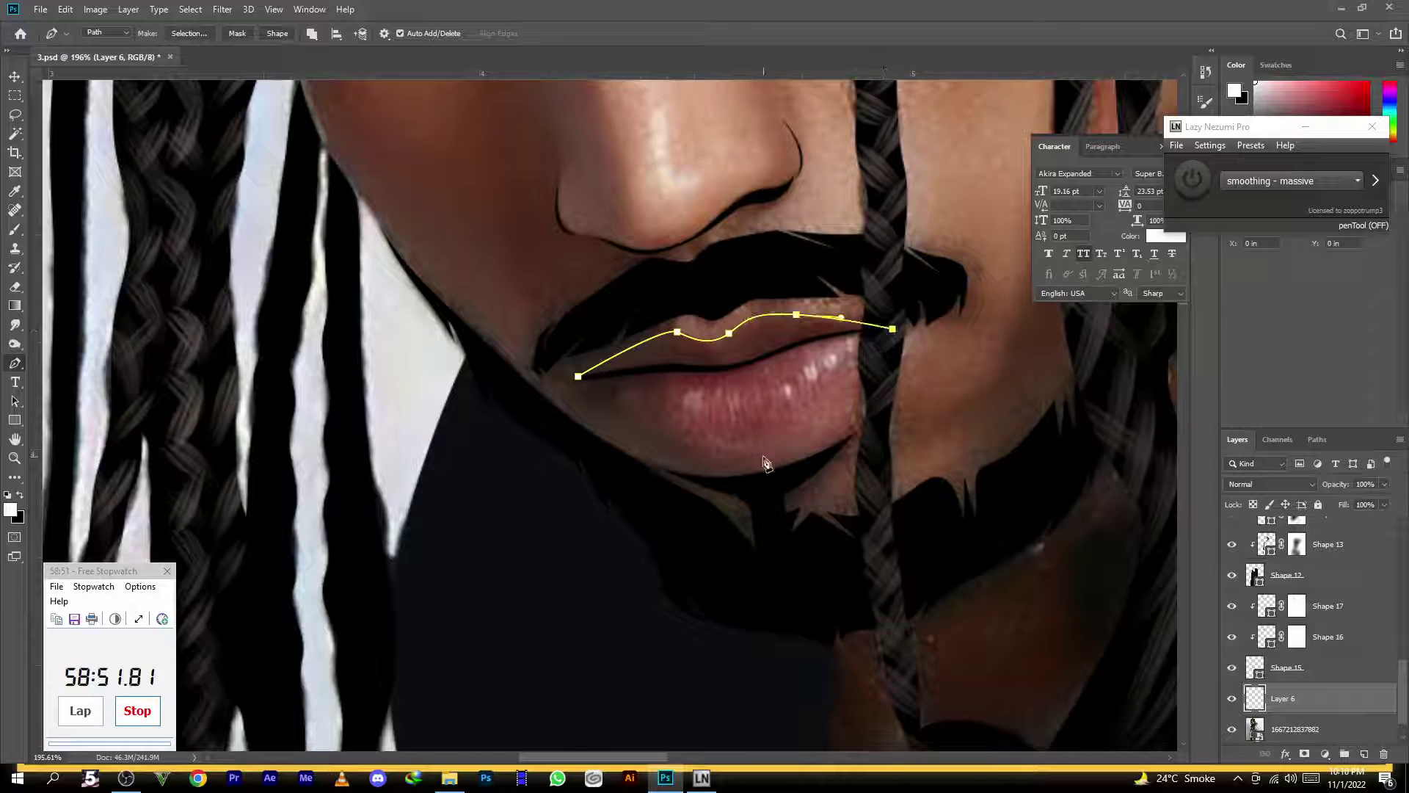
{"action": "left_click_drag", "start_coordinate": [762, 470], "coordinate": [670, 488]}
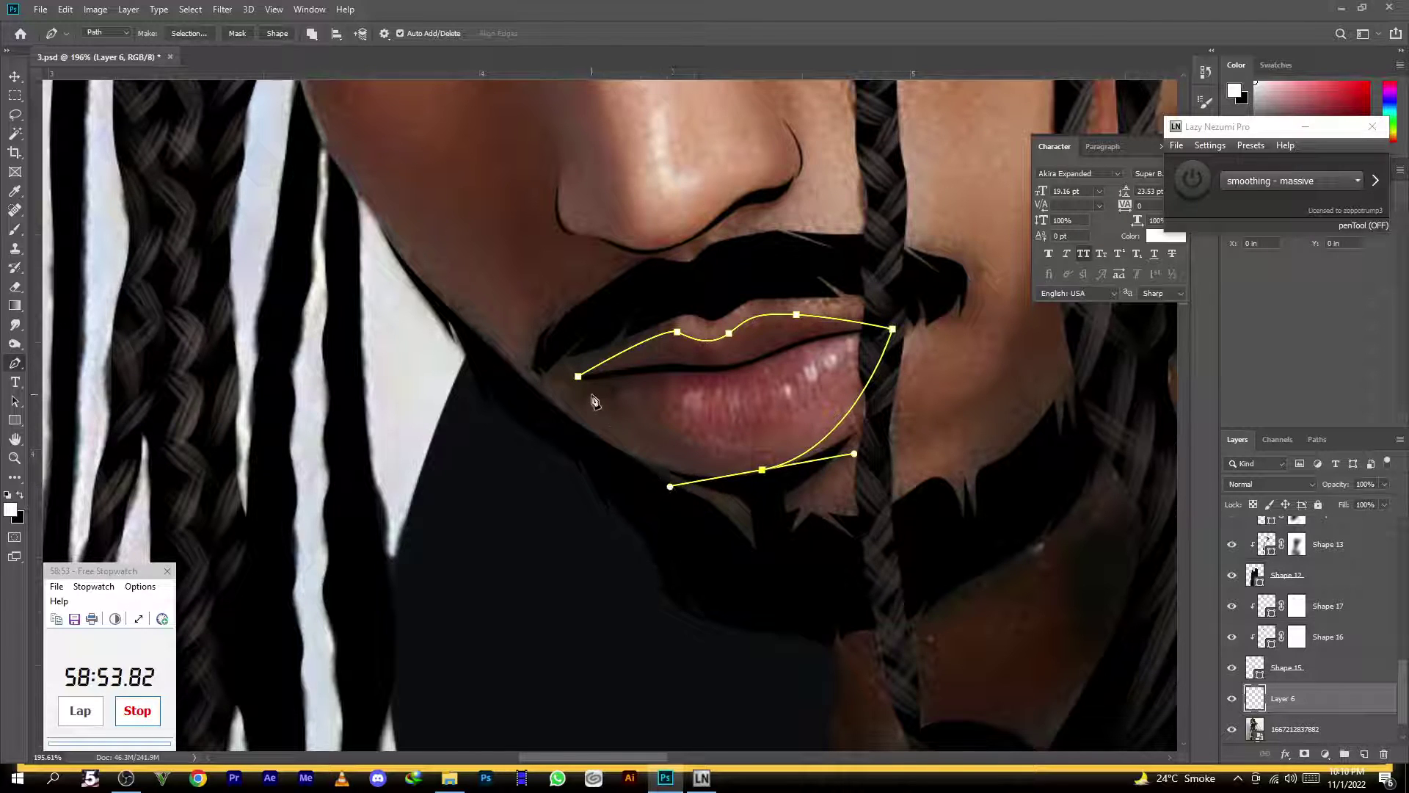
{"action": "left_click_drag", "start_coordinate": [578, 377], "coordinate": [552, 339]}
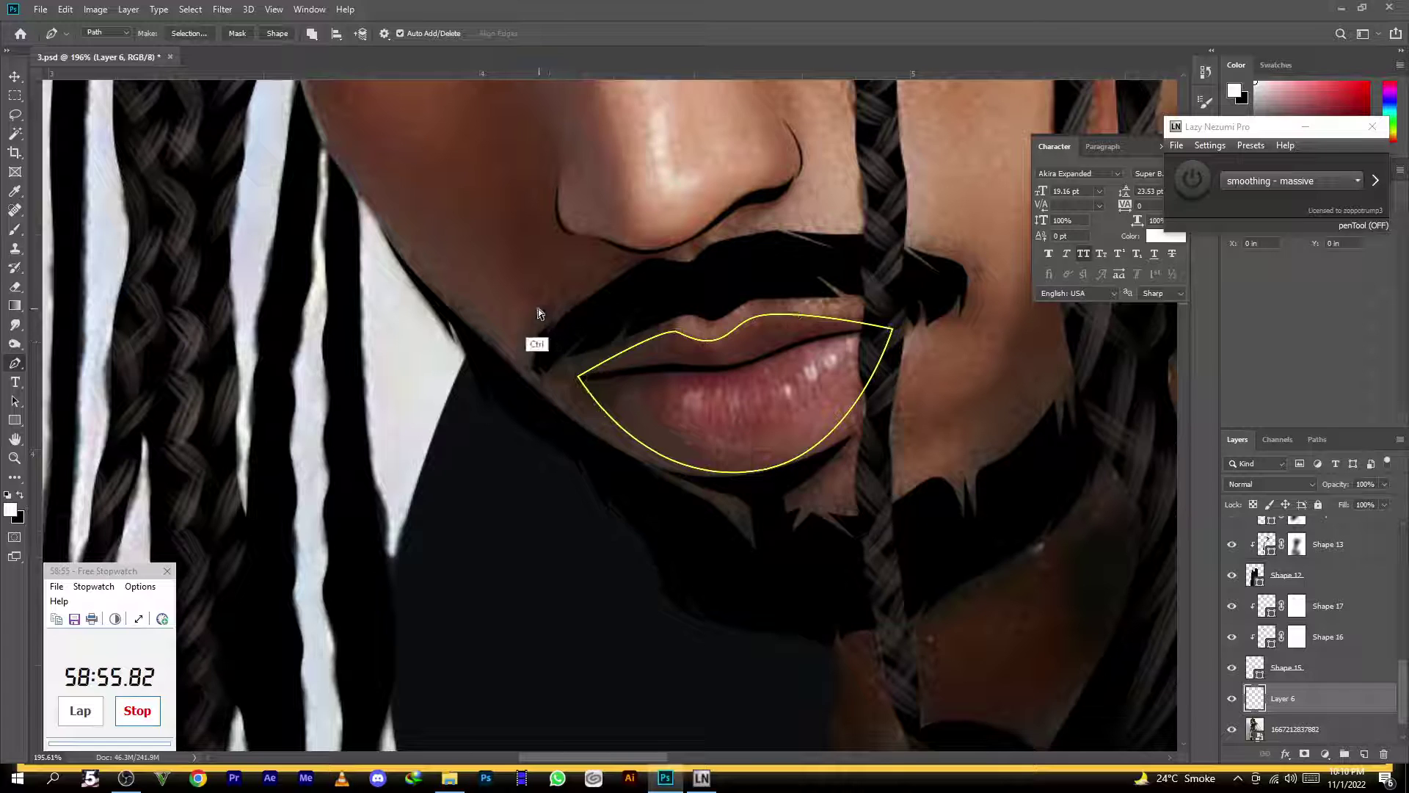
Set the foreground colour to #b4635c and convert the lip outline into a filled shape
{"action": "left_click", "coordinate": [11, 509]}
{"action": "left_click", "coordinate": [786, 382]}
{"action": "left_click", "coordinate": [1115, 324]}
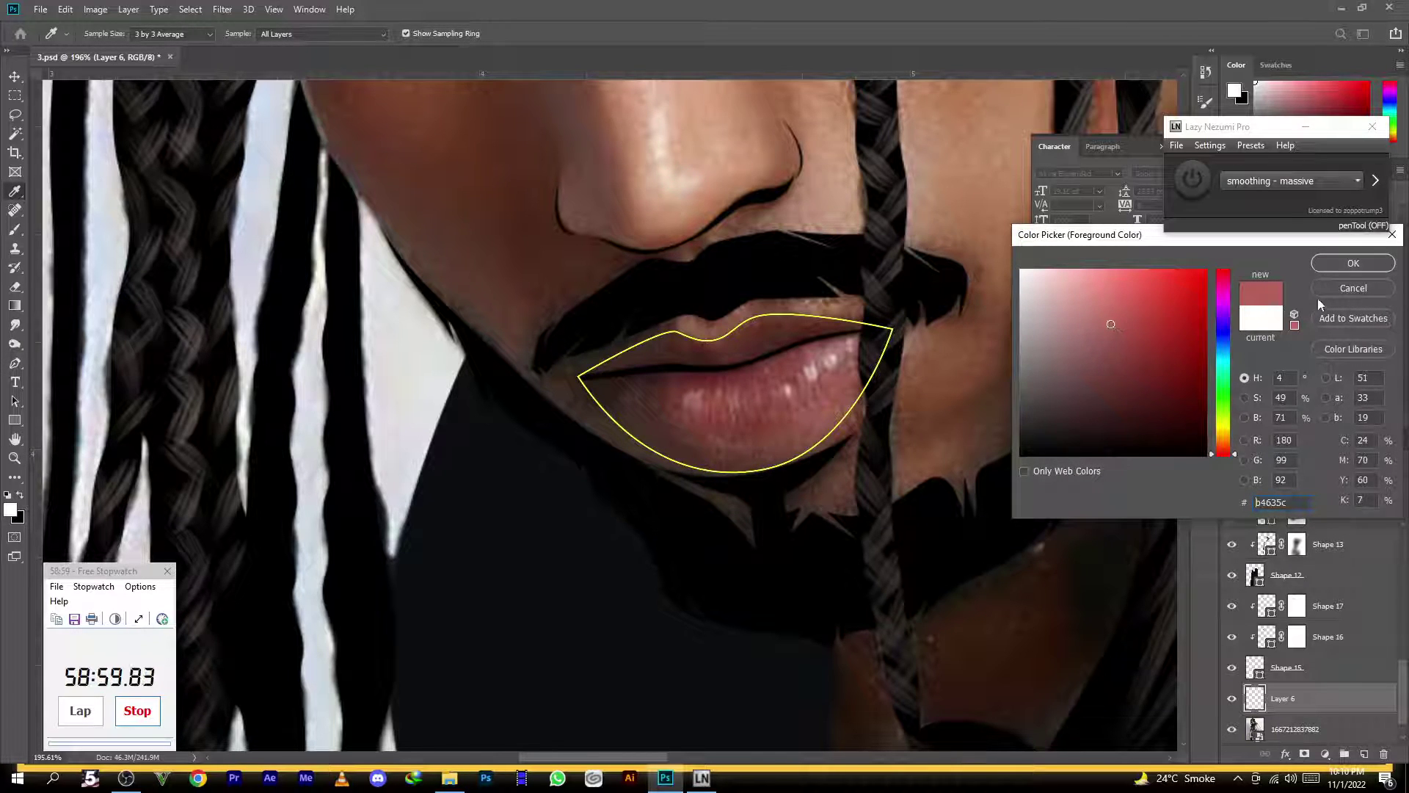
{"action": "left_click", "coordinate": [1347, 268]}
{"action": "left_click", "coordinate": [278, 35]}
{"action": "key", "text": "Return"}
{"action": "scroll", "coordinate": [455, 290], "scroll_direction": "down", "scroll_amount": 10}
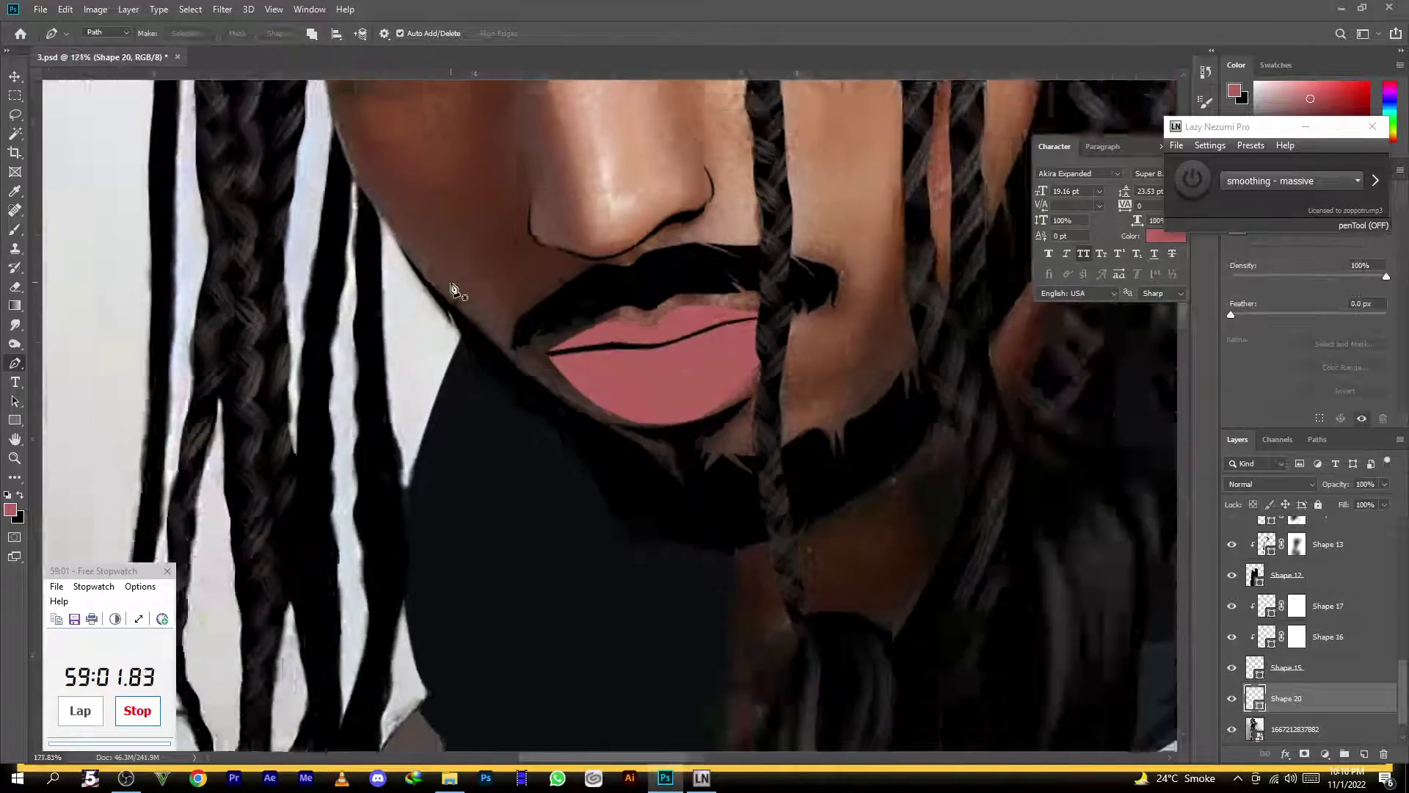
Hide the pink lip shape, Shape 20, and add a new layer directly above it
{"action": "scroll", "coordinate": [628, 341], "scroll_direction": "down", "scroll_amount": 3}
{"action": "scroll", "coordinate": [672, 334], "scroll_direction": "up", "scroll_amount": 5}
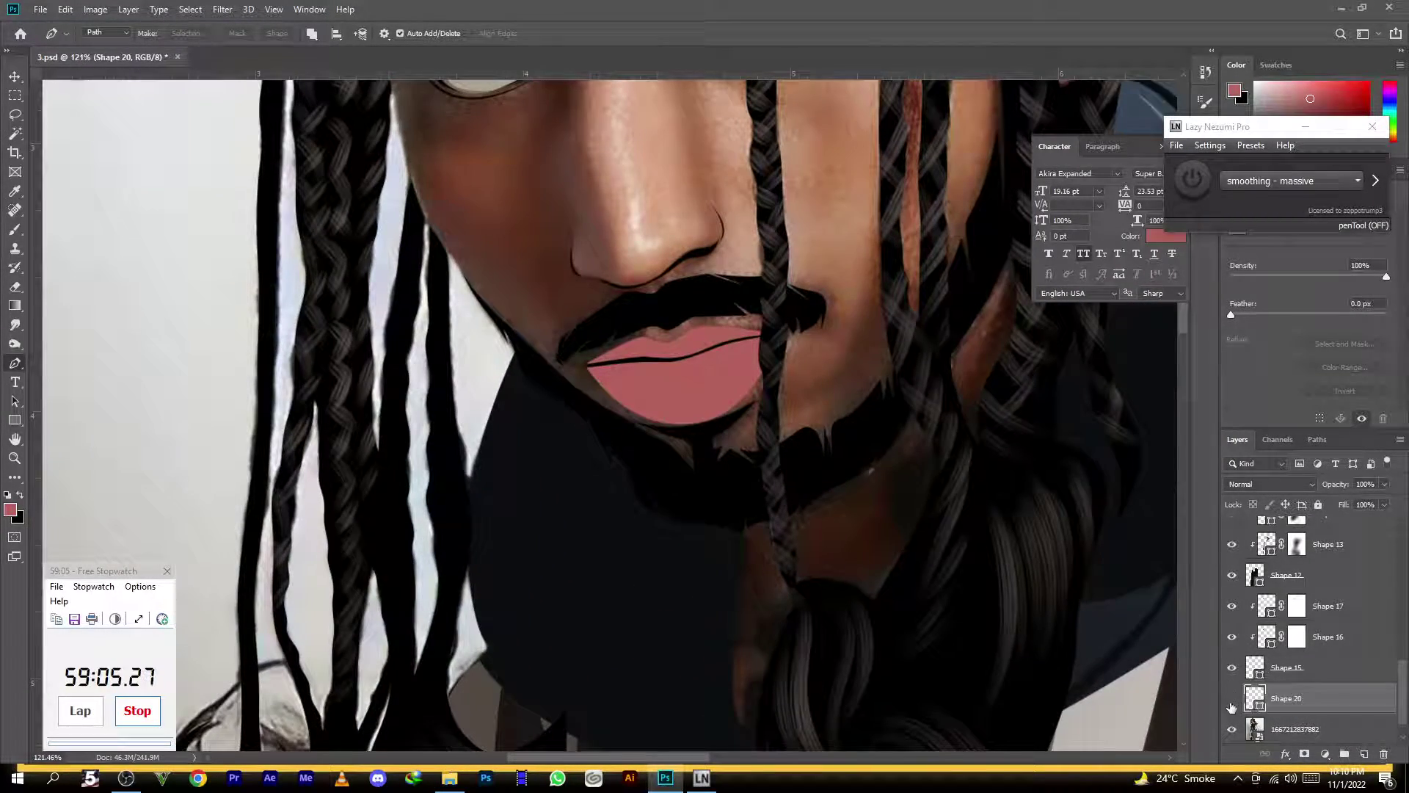
{"action": "left_click", "coordinate": [1232, 698]}
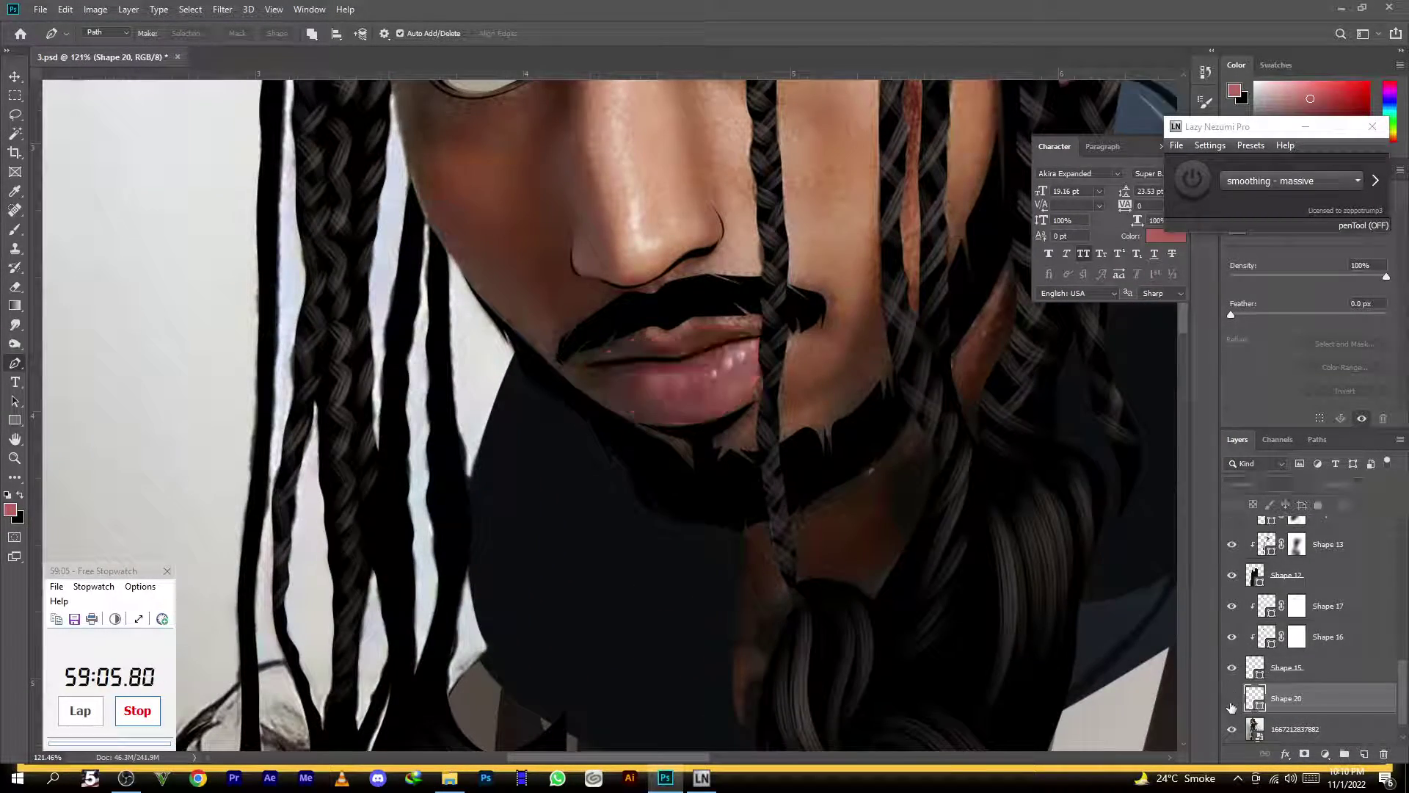
{"action": "left_click", "coordinate": [1364, 754]}
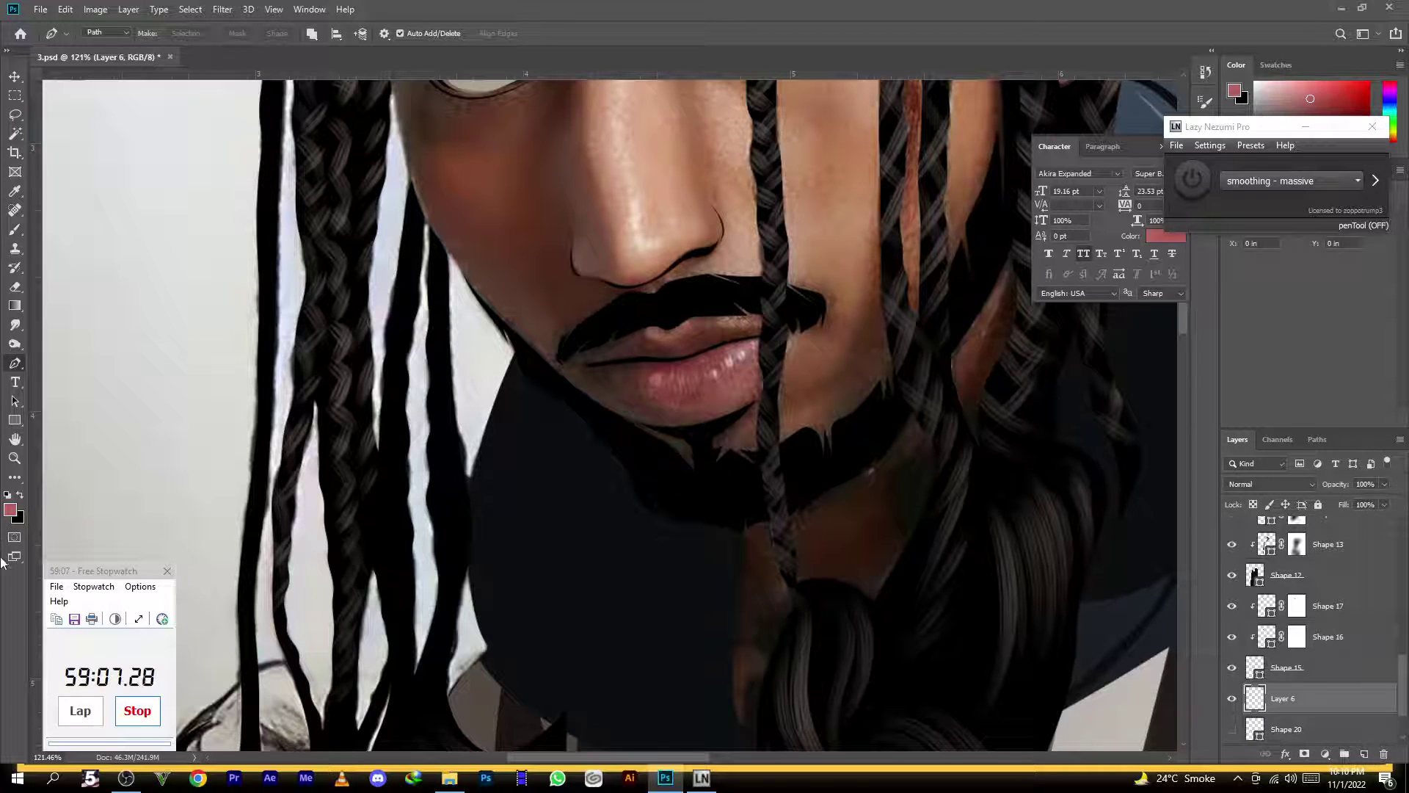
Trace the darkest shadow around the outer mouth corner and between the lips, and convert it into a dark maroon shape
{"action": "left_click", "coordinate": [11, 511]}
{"action": "left_click_drag", "start_coordinate": [1129, 397], "coordinate": [1158, 427]}
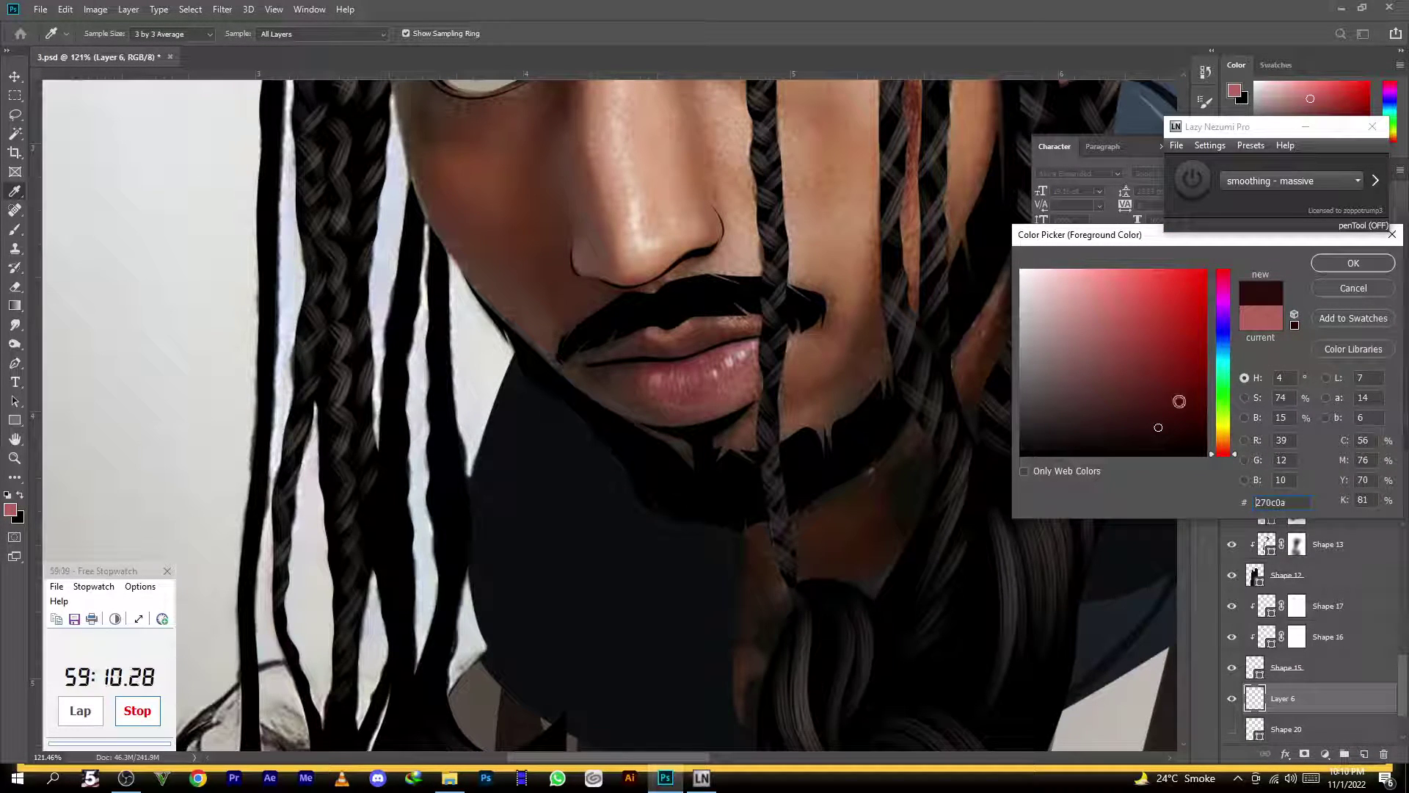
{"action": "left_click", "coordinate": [1343, 265]}
{"action": "scroll", "coordinate": [635, 396], "scroll_direction": "up", "scroll_amount": 2}
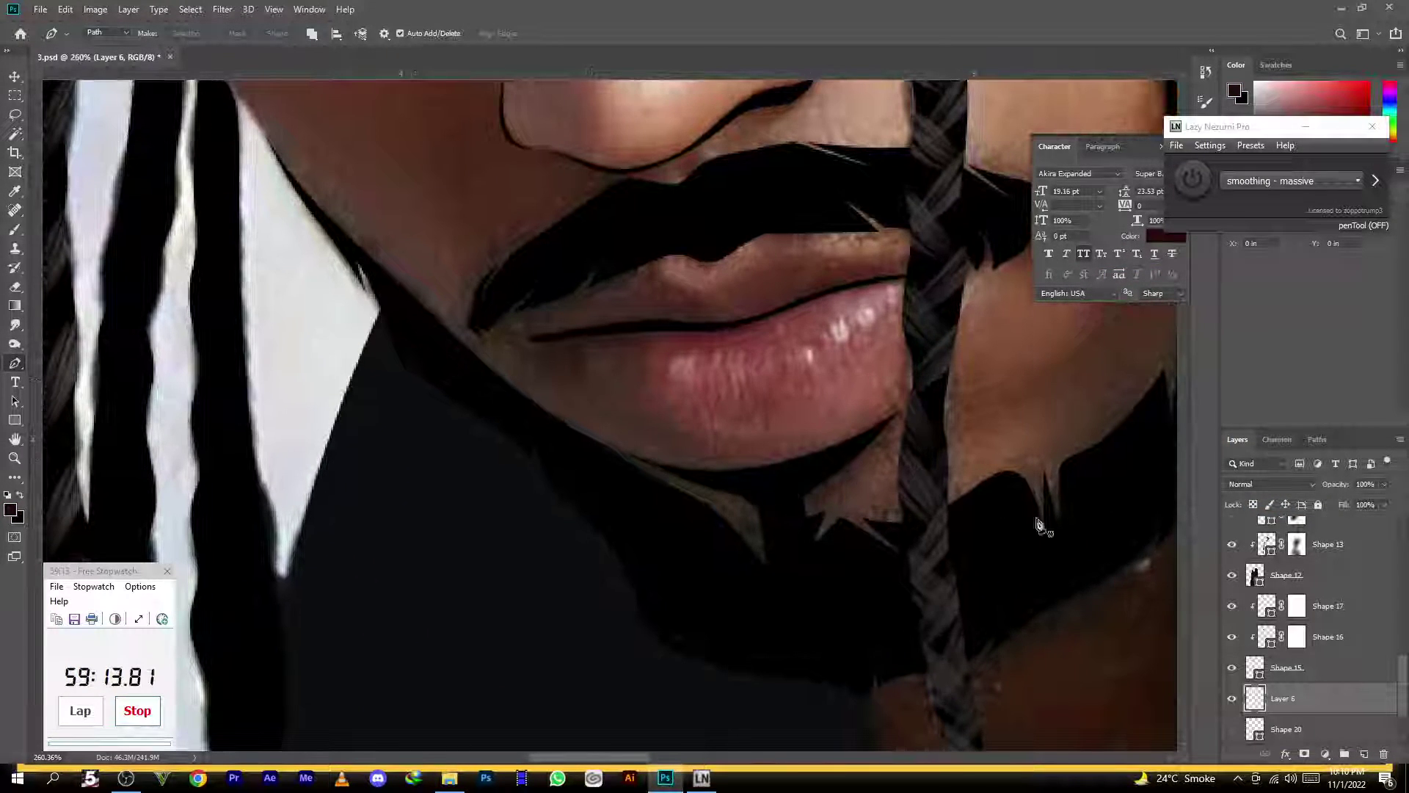
{"action": "left_click", "coordinate": [796, 459]}
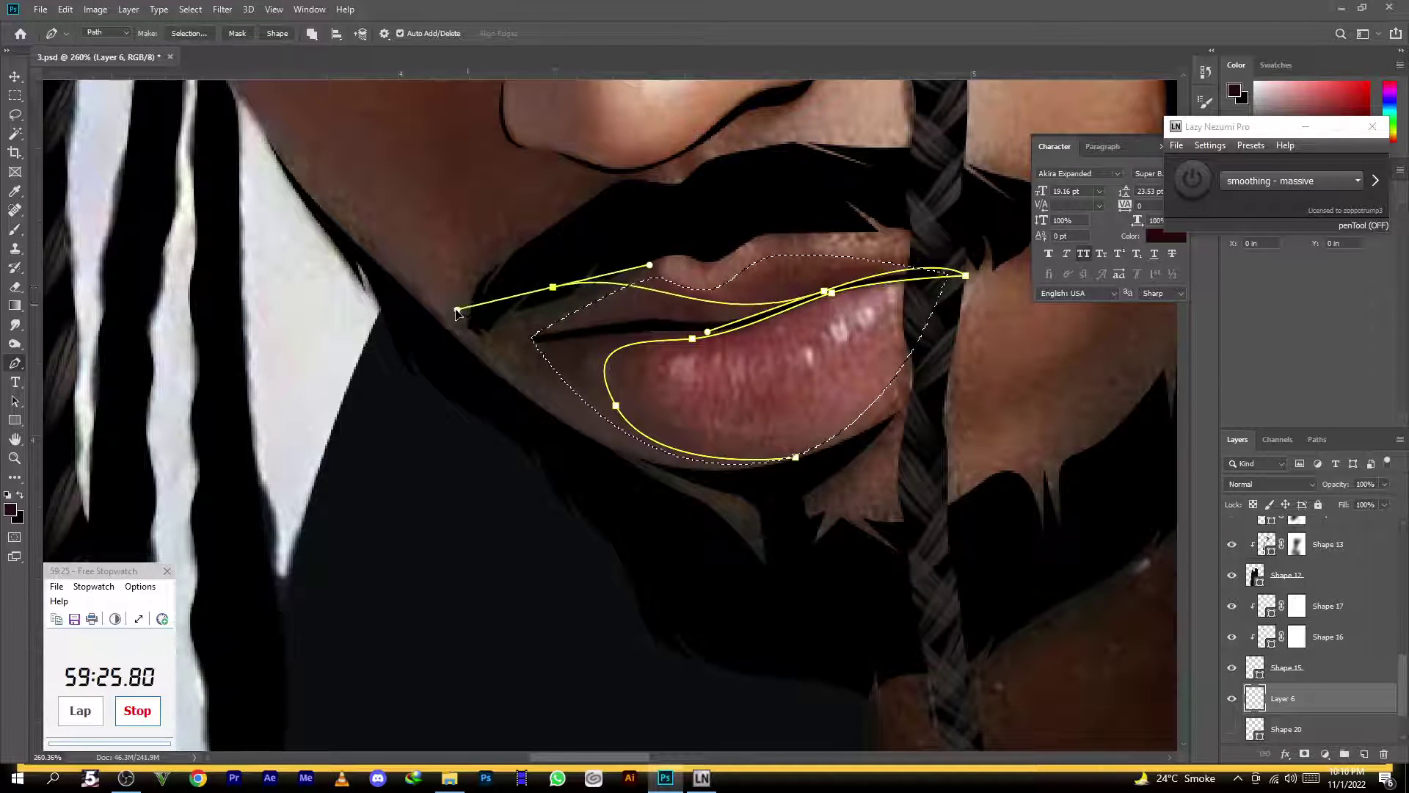
{"action": "left_click", "coordinate": [648, 273]}
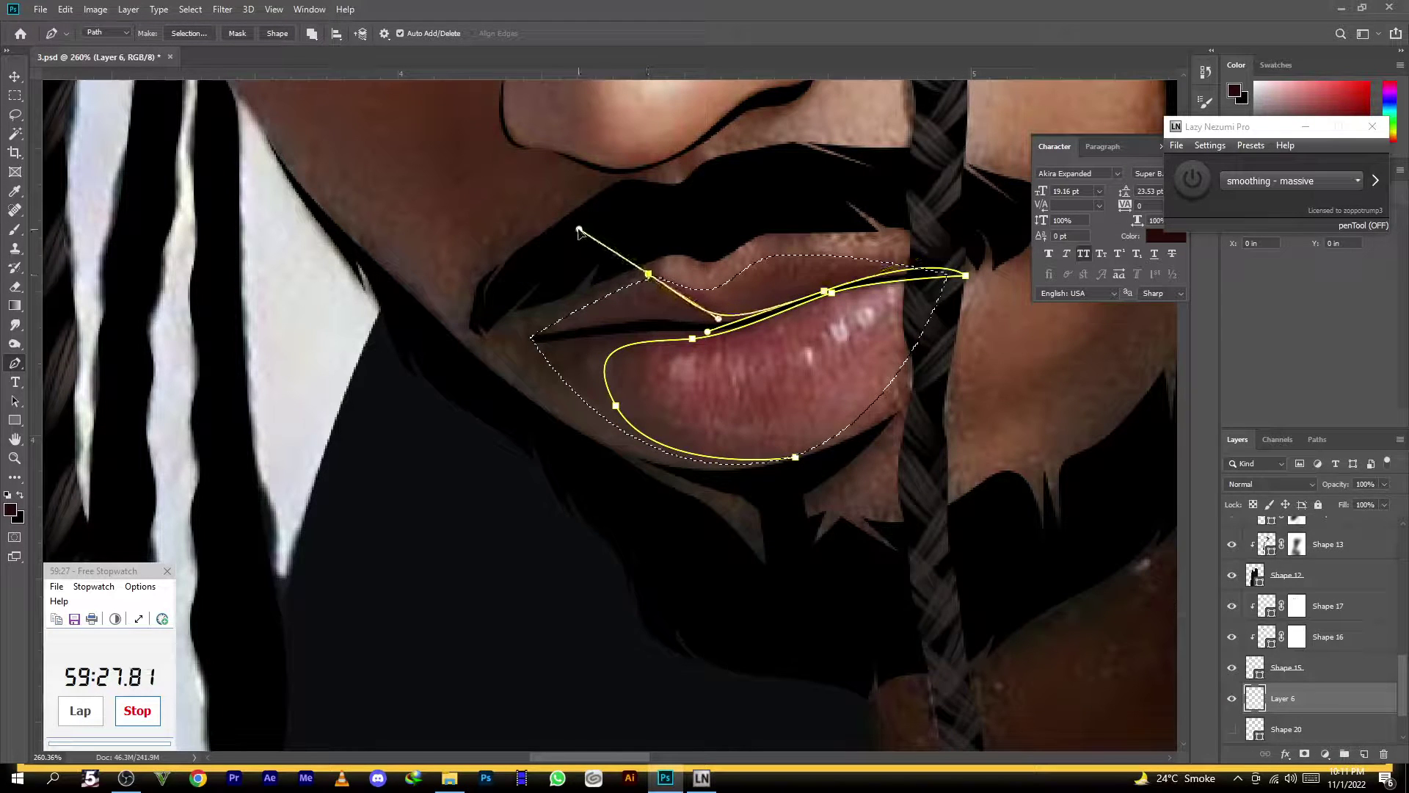
{"action": "left_click", "coordinate": [463, 339]}
{"action": "left_click", "coordinate": [796, 456]}
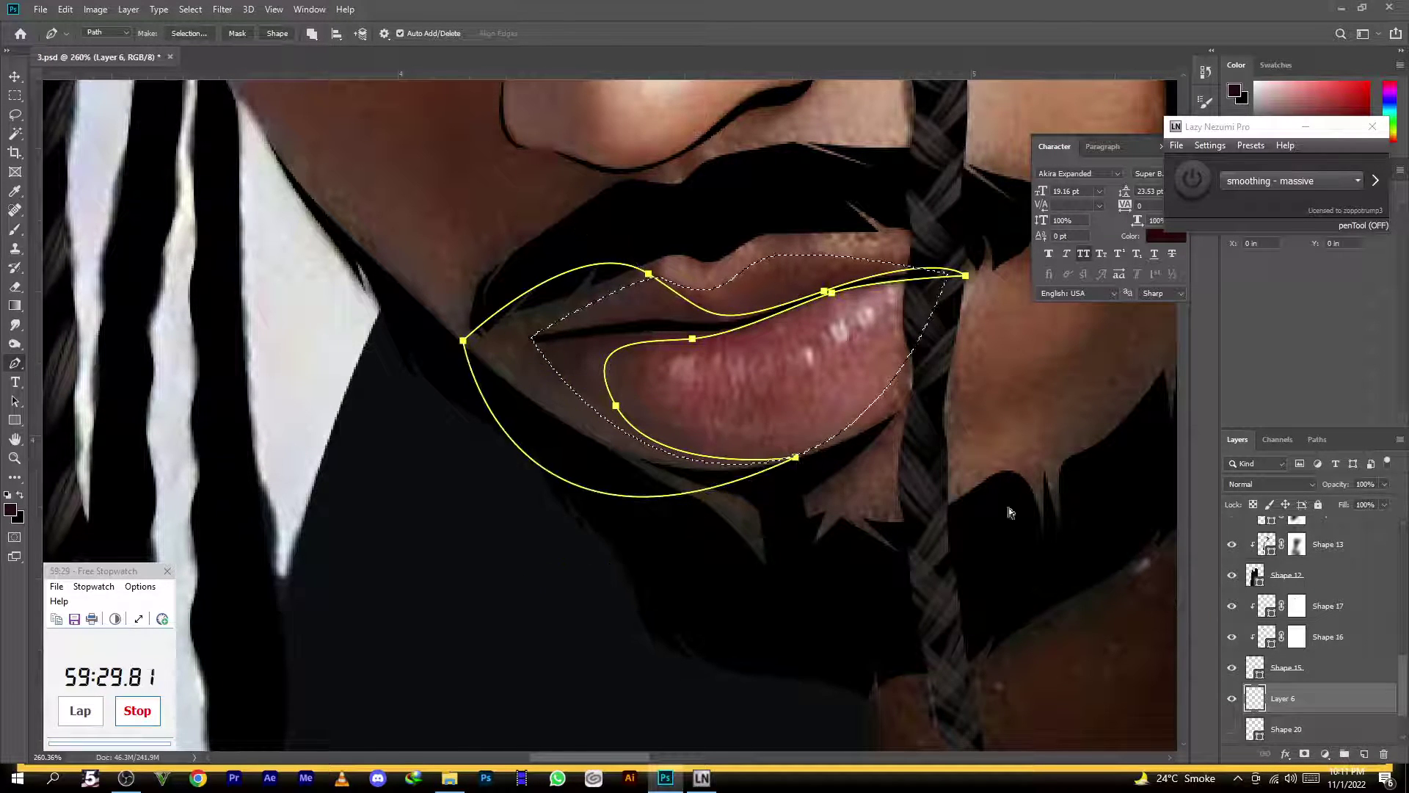
{"action": "left_click", "coordinate": [277, 34]}
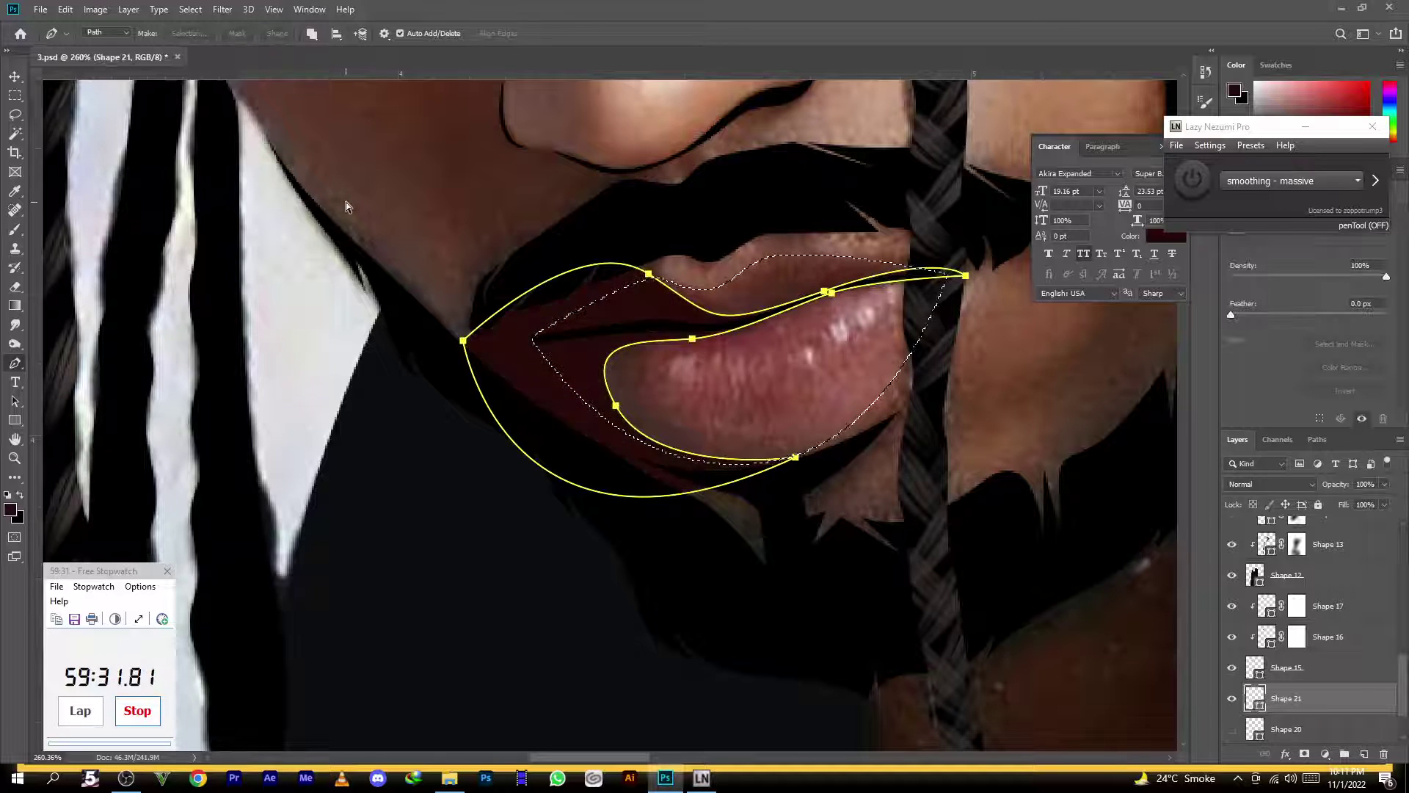
{"action": "key", "text": "Return"}
{"action": "scroll", "coordinate": [435, 229], "scroll_direction": "down", "scroll_amount": 4}
{"action": "scroll", "coordinate": [590, 270], "scroll_direction": "up", "scroll_amount": 3}
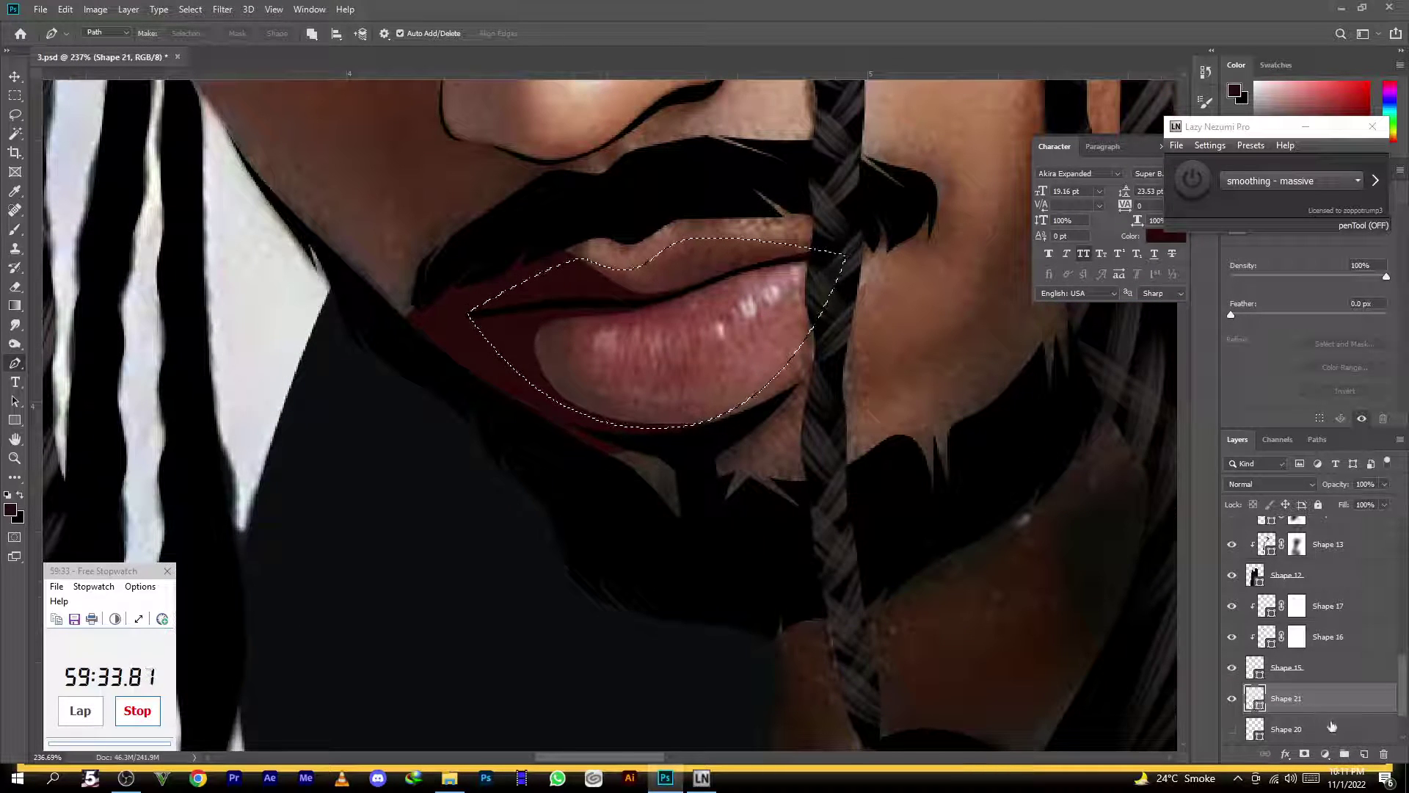
Add a new layer beneath Shape 21 and trace a wider mid-tone area covering the upper lip and the lower lip's shaded edge
{"action": "left_click", "coordinate": [1343, 743]}
{"action": "left_click", "coordinate": [1365, 753]}
{"action": "scroll", "coordinate": [756, 431], "scroll_direction": "up", "scroll_amount": 2}
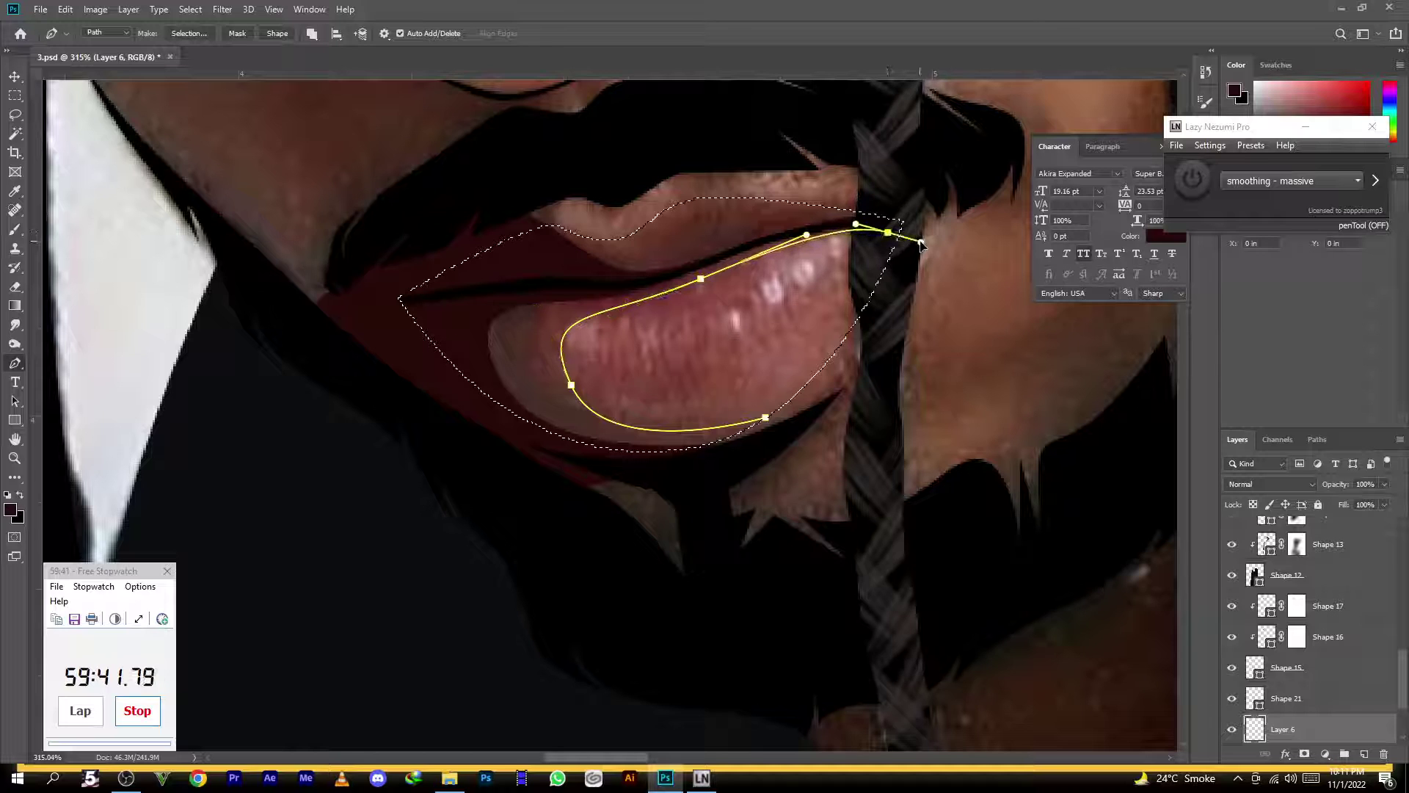
{"action": "left_click_drag", "start_coordinate": [537, 177], "coordinate": [390, 227]}
{"action": "left_click", "coordinate": [261, 309]}
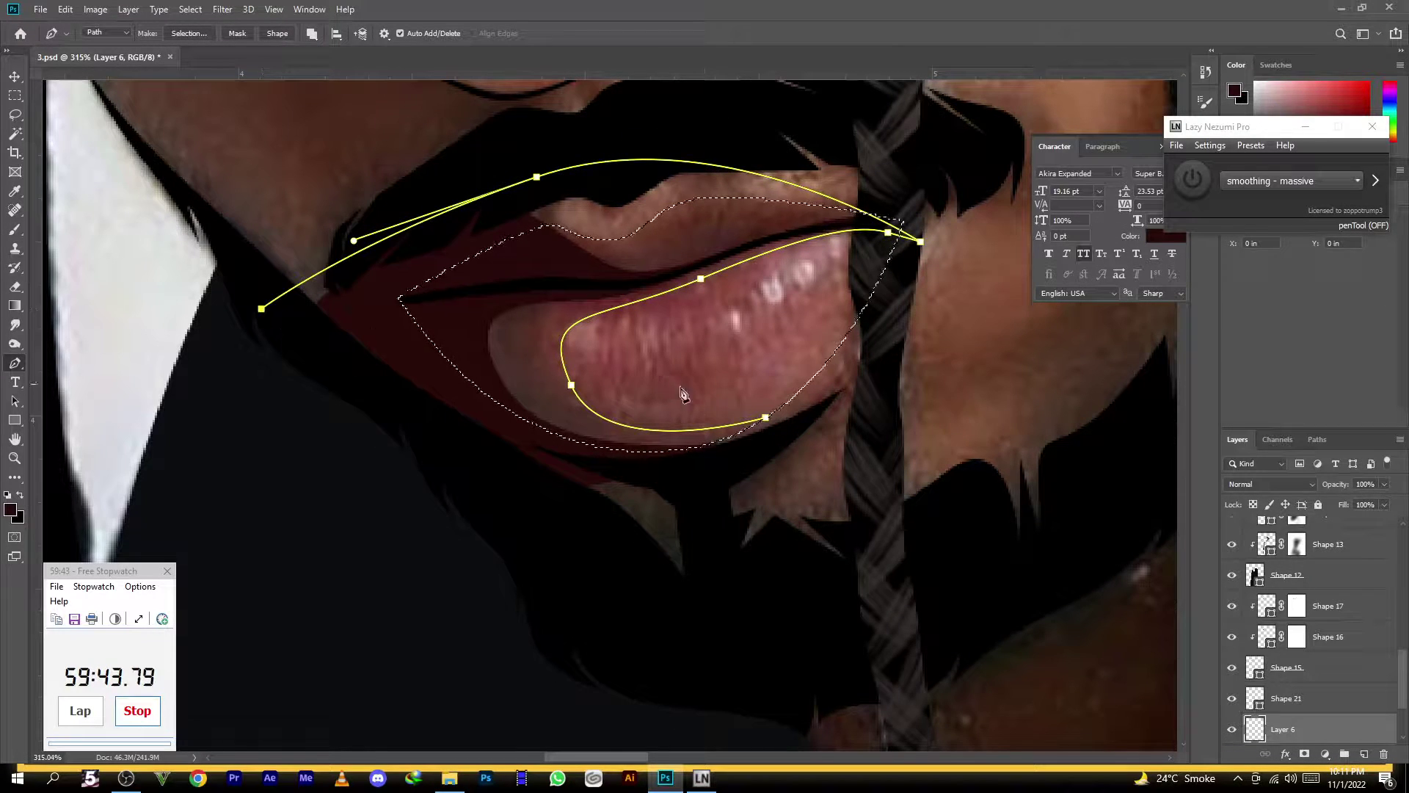
{"action": "left_click_drag", "start_coordinate": [766, 417], "coordinate": [629, 582]}
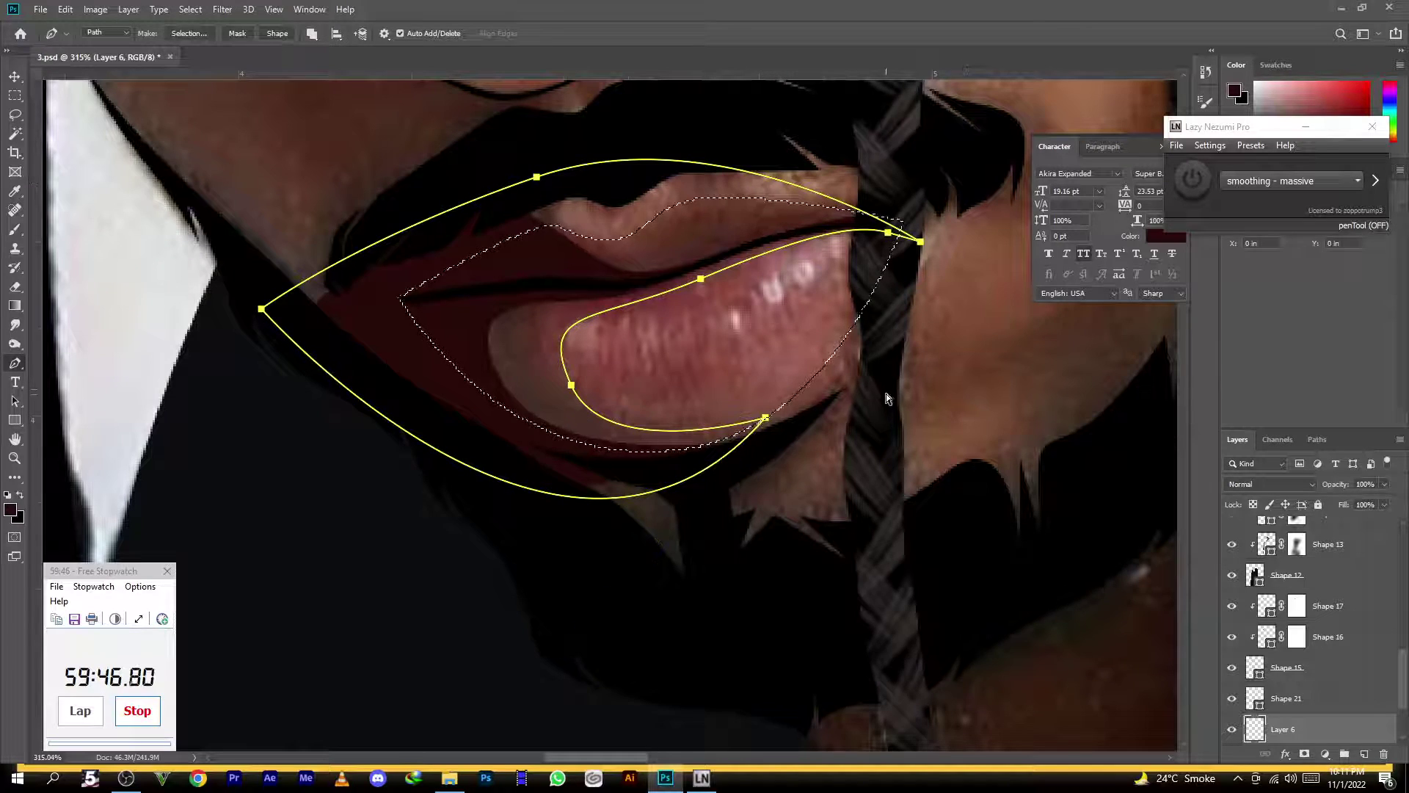
Convert the mid-tone path into a shape filled with #59241f and add a new layer above it
{"action": "left_click", "coordinate": [10, 510]}
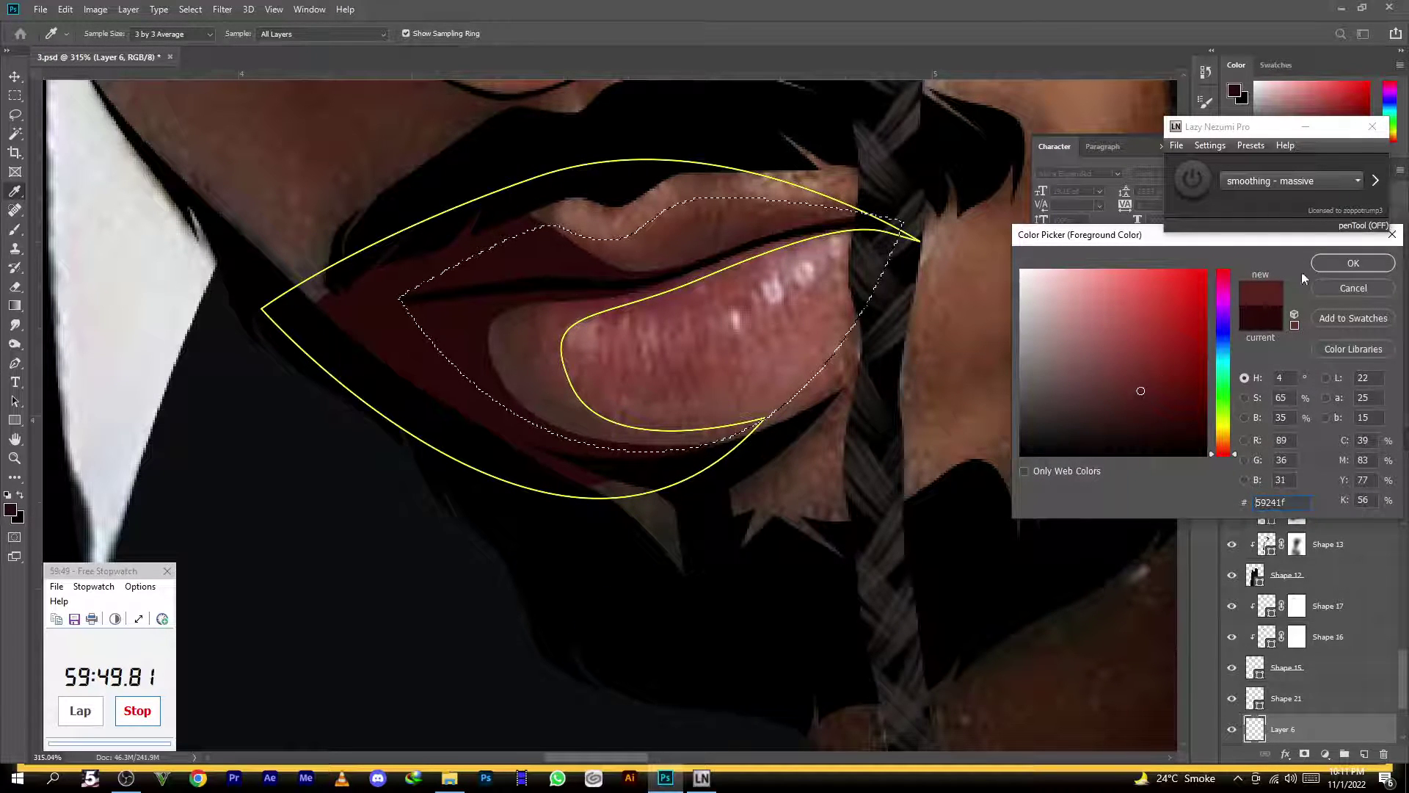
{"action": "left_click", "coordinate": [1353, 262]}
{"action": "left_click", "coordinate": [279, 33]}
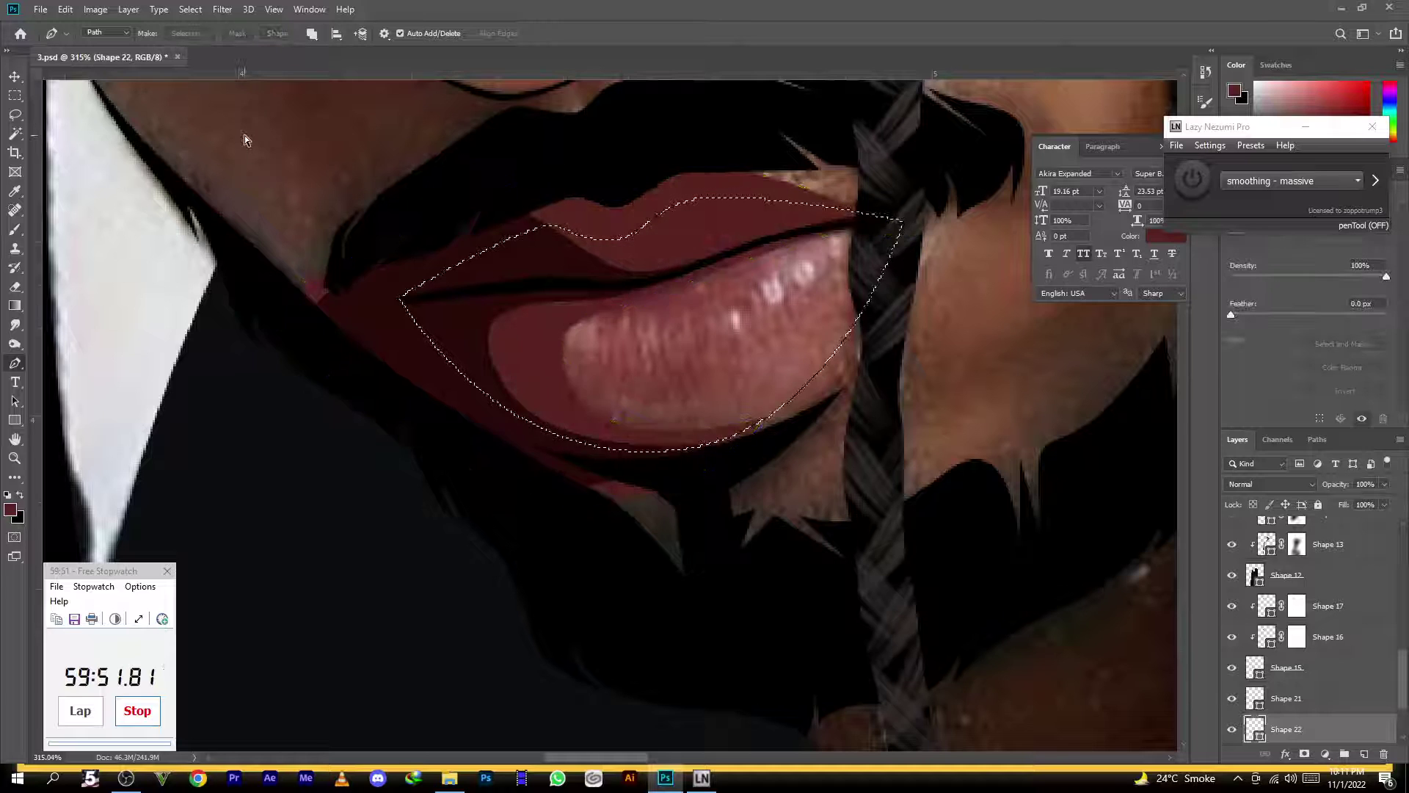
{"action": "scroll", "coordinate": [400, 289], "scroll_direction": "down", "scroll_amount": 5}
{"action": "scroll", "coordinate": [649, 315], "scroll_direction": "up", "scroll_amount": 4}
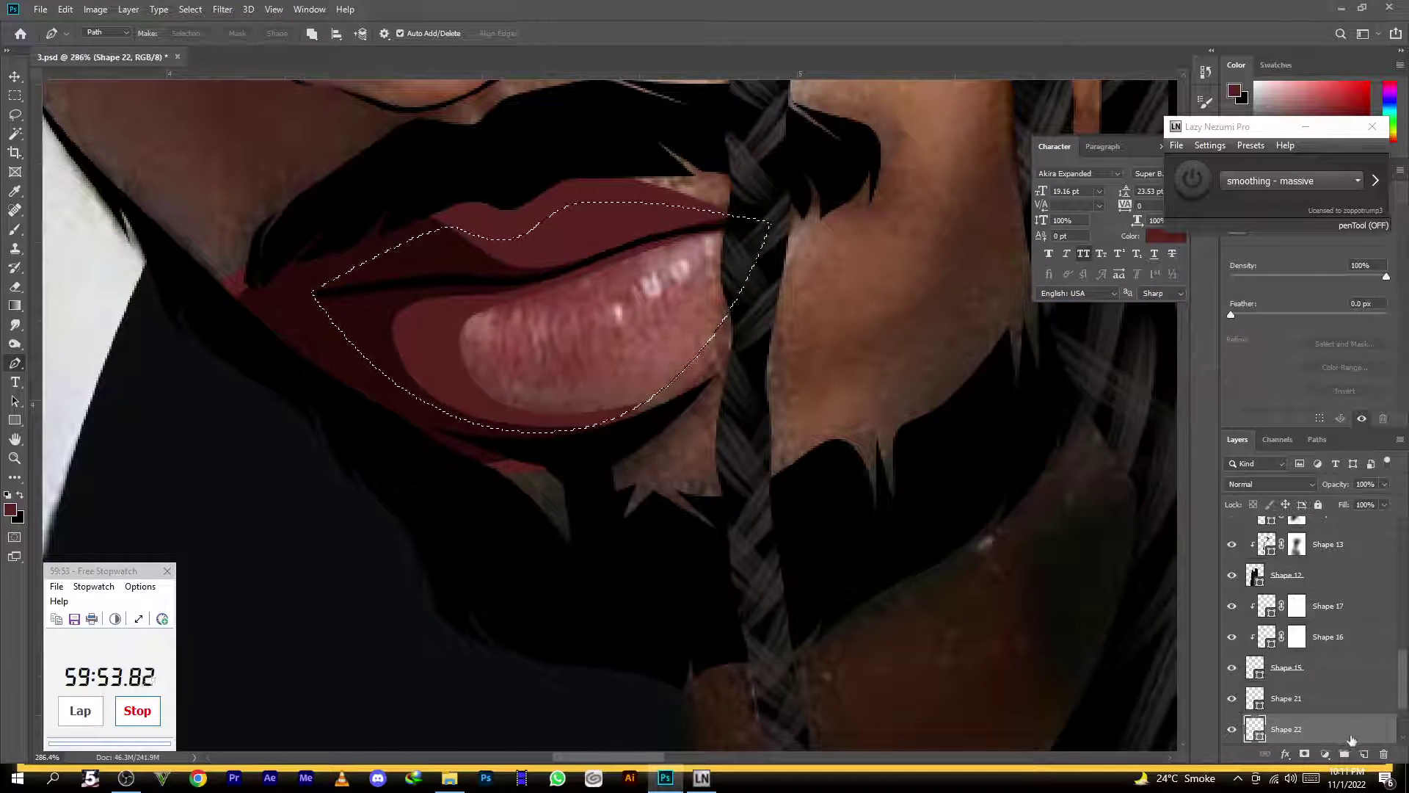
{"action": "left_click", "coordinate": [1363, 753]}
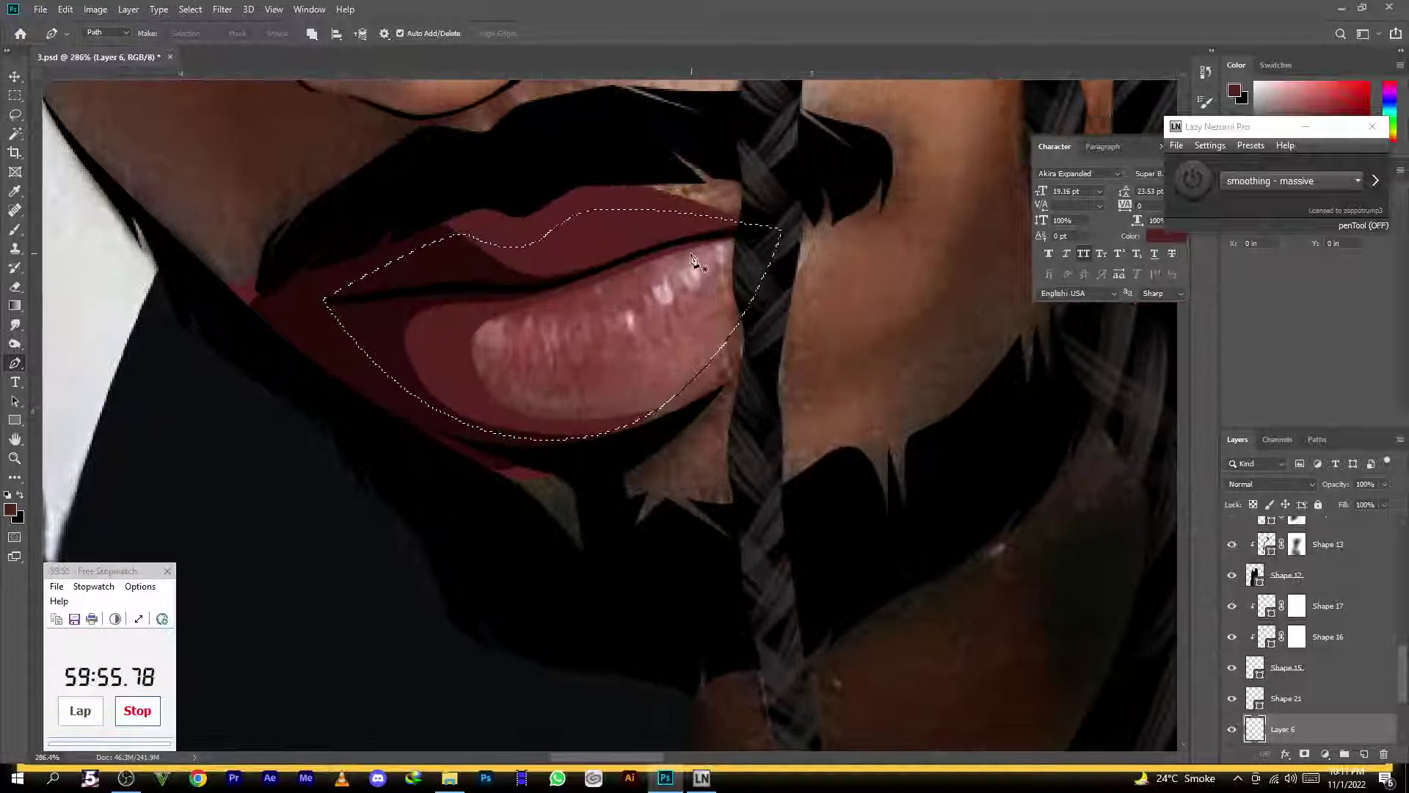
Try tracing one large highlight area on the lower lip beside the braid
{"action": "left_click", "coordinate": [741, 235]}
{"action": "left_click_drag", "start_coordinate": [672, 257], "coordinate": [619, 303]}
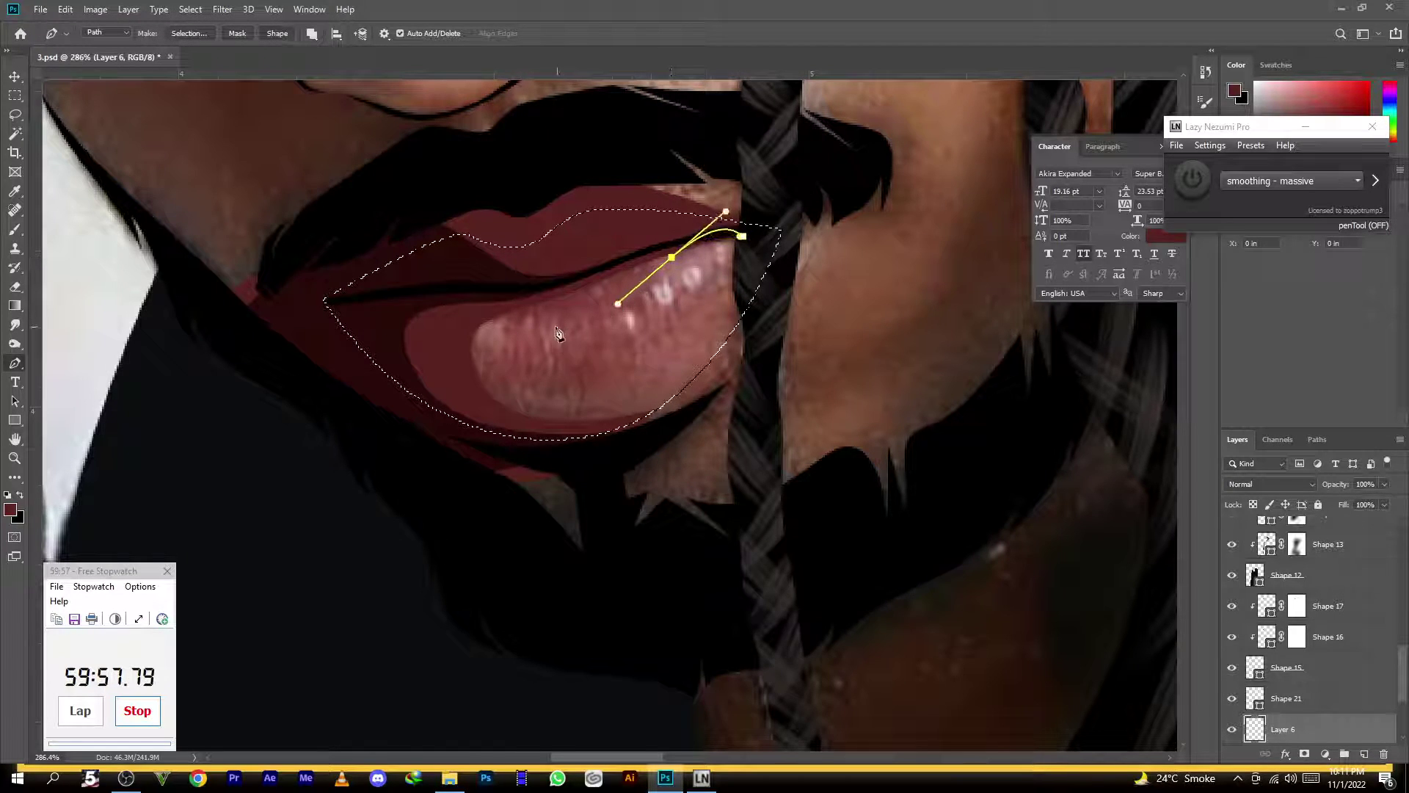
{"action": "key", "text": "ctrl+z"}
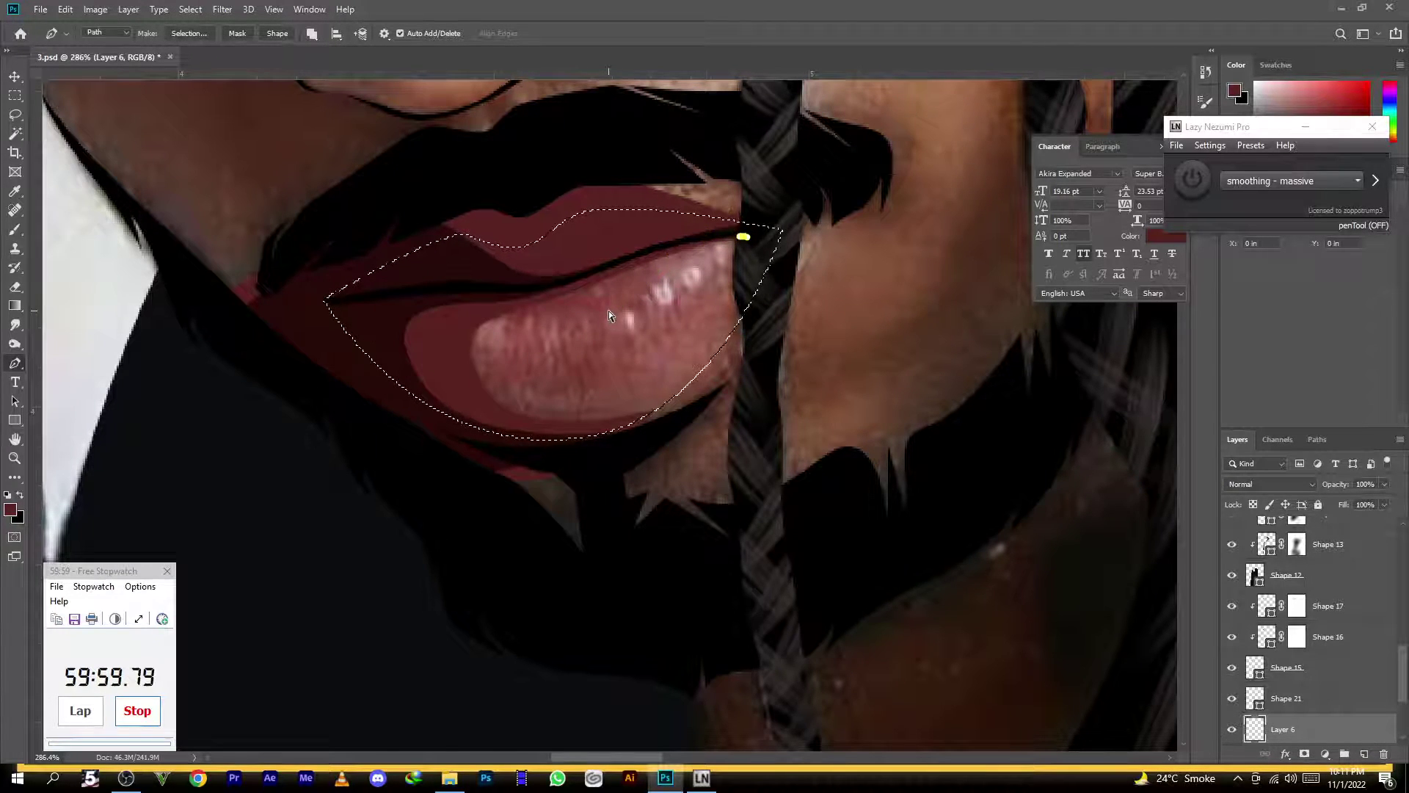
{"action": "left_click_drag", "start_coordinate": [676, 260], "coordinate": [669, 265]}
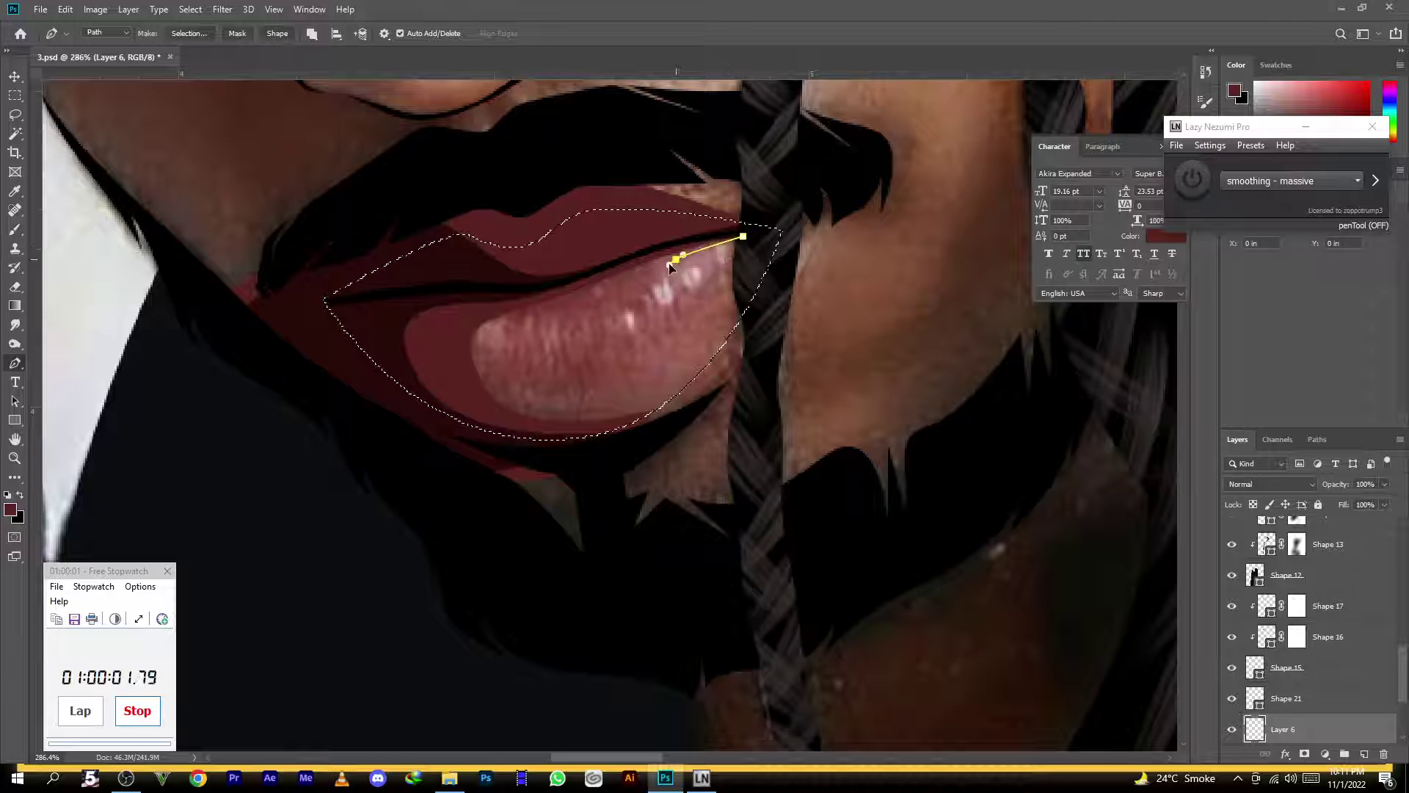
{"action": "left_click_drag", "start_coordinate": [606, 396], "coordinate": [576, 423]}
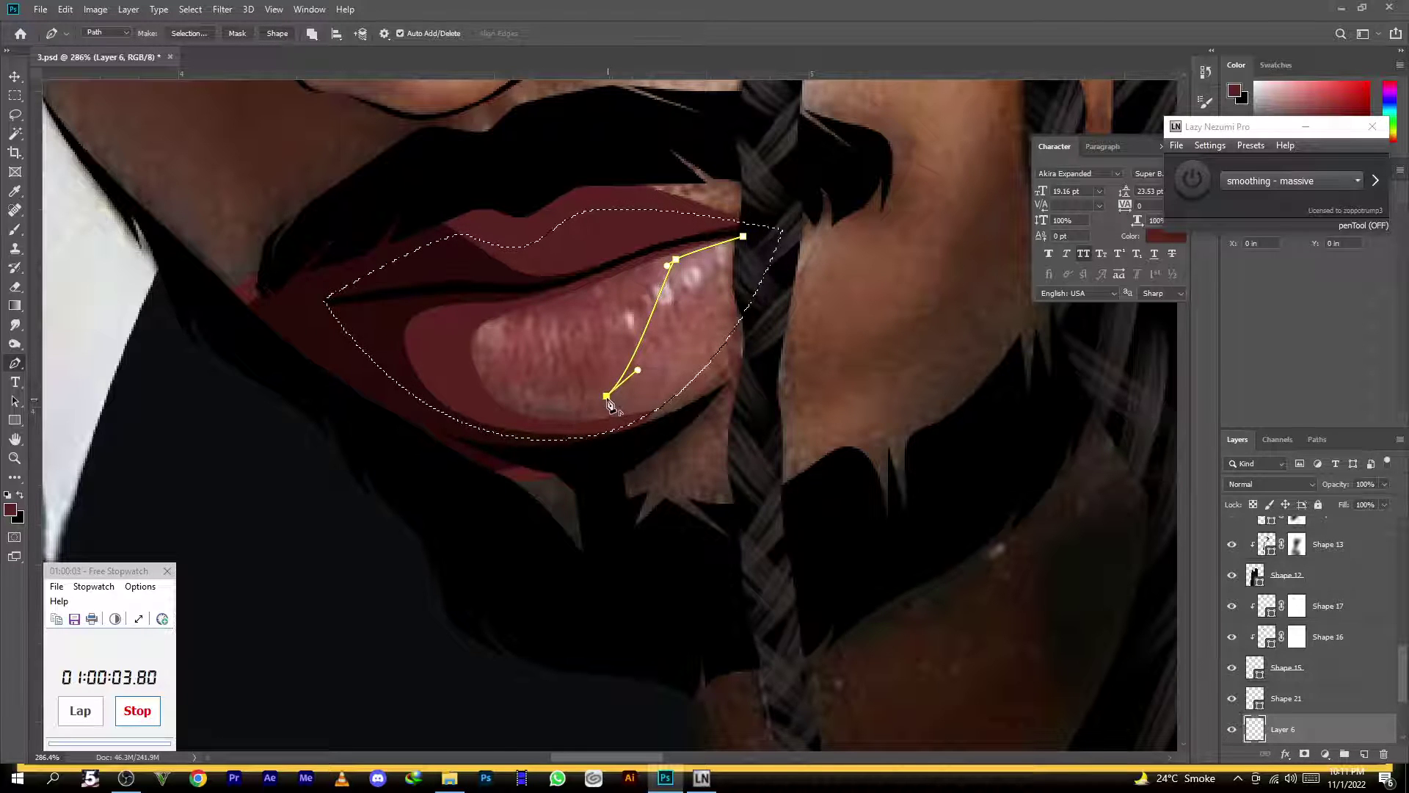
{"action": "left_click_drag", "start_coordinate": [728, 318], "coordinate": [761, 282]}
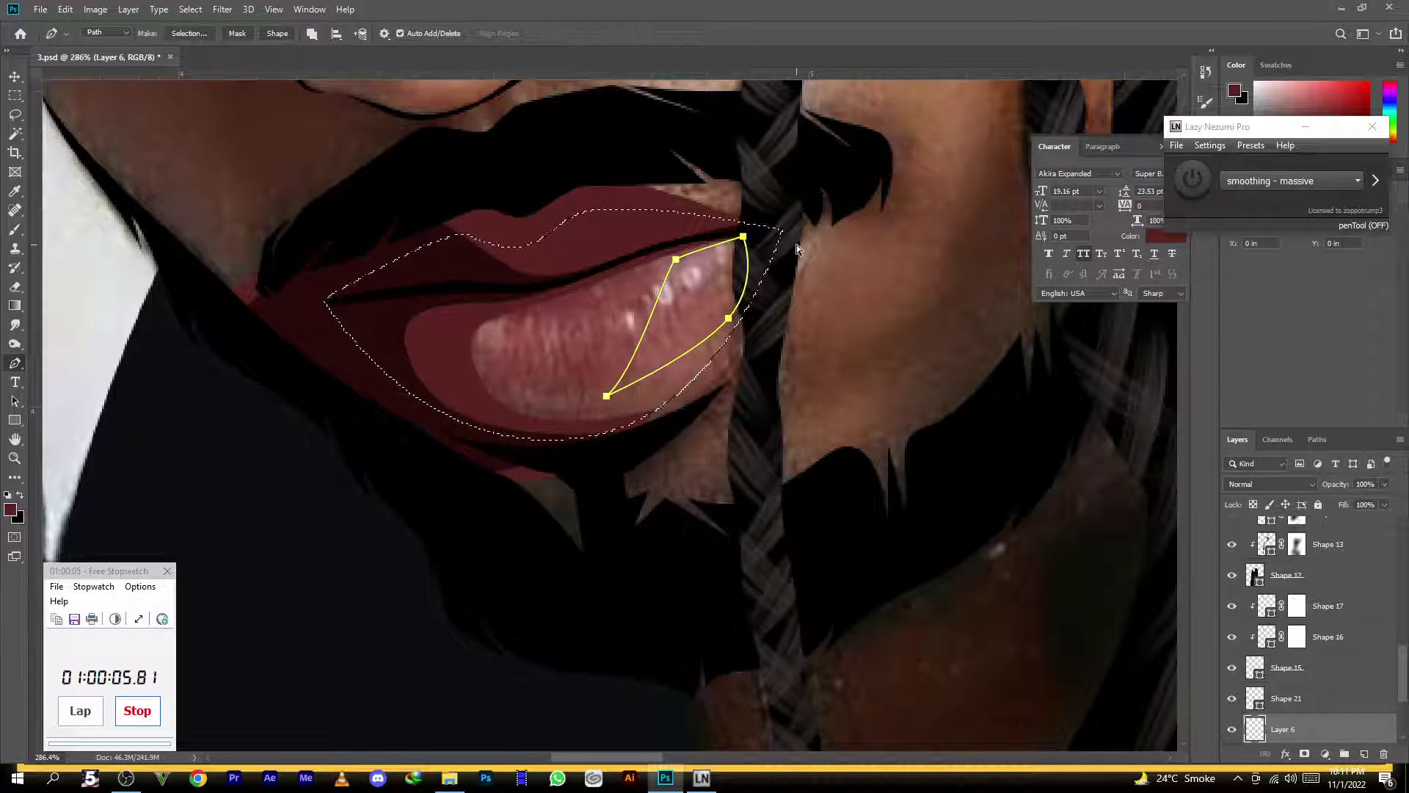
{"action": "scroll", "coordinate": [796, 250], "scroll_direction": "down", "scroll_amount": 3}
Set the foreground colour to #e7bbb8, try converting the large highlight path into a shape, and undo it
{"action": "left_click", "coordinate": [11, 510]}
{"action": "left_click_drag", "start_coordinate": [1097, 334], "coordinate": [1057, 287]}
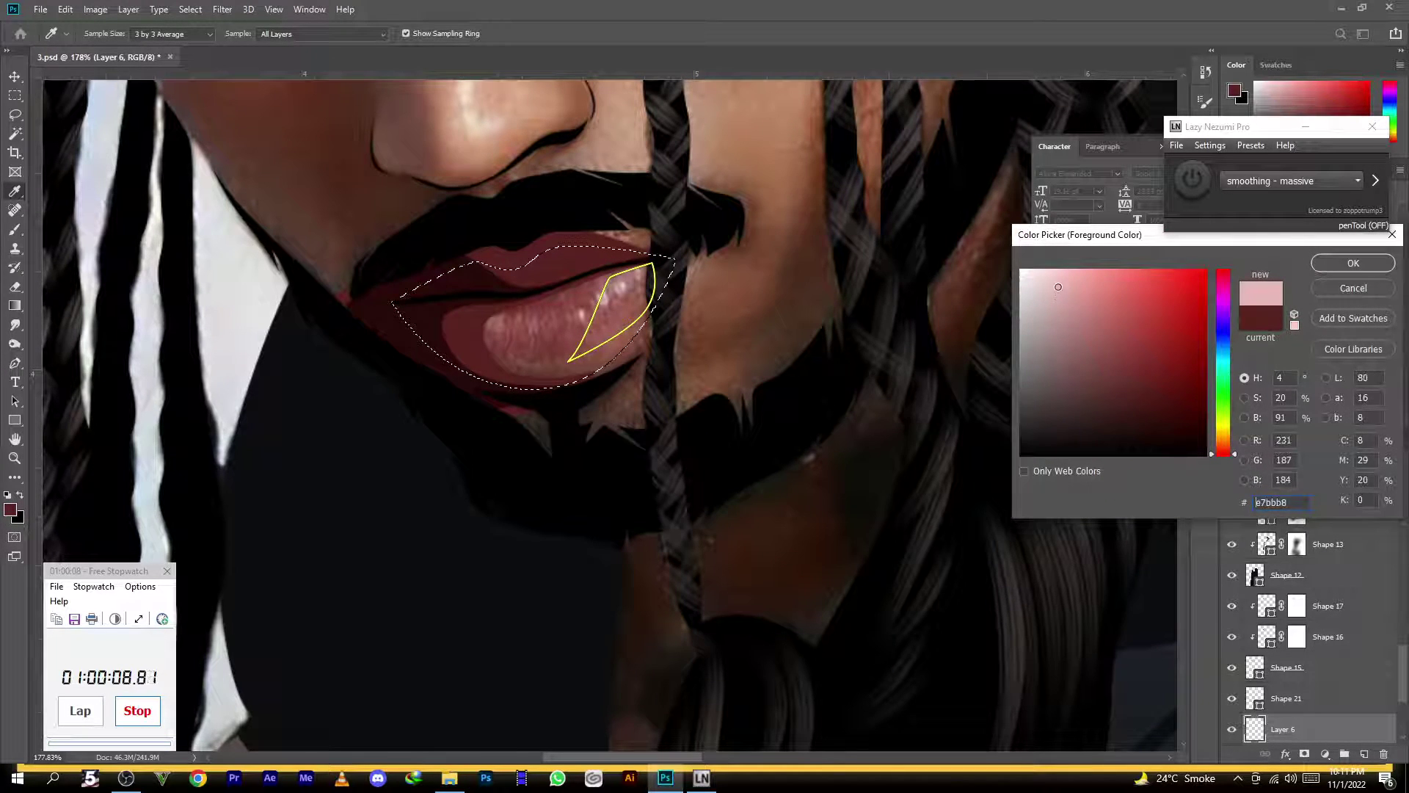
{"action": "left_click", "coordinate": [1352, 263]}
{"action": "key", "text": "p"}
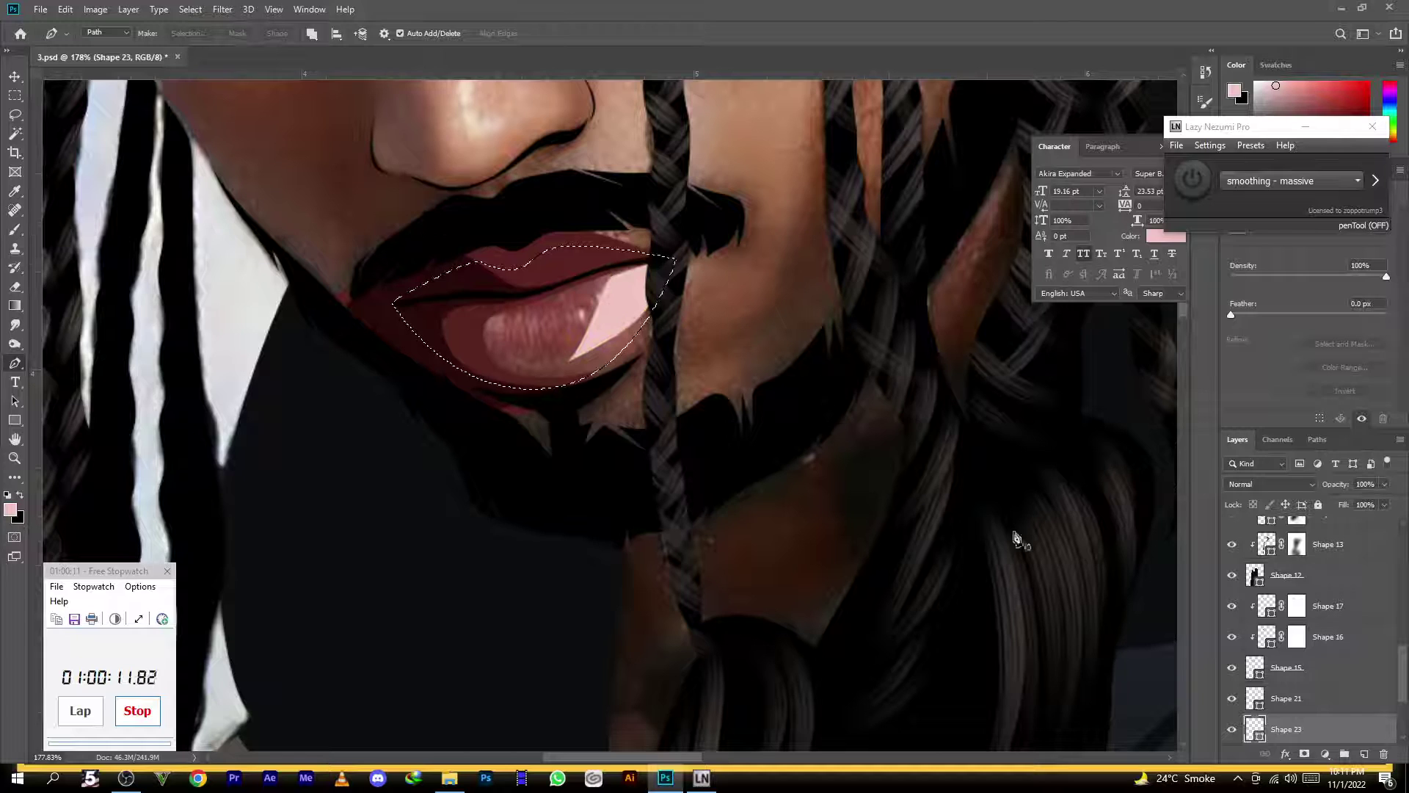
{"action": "key", "text": "ctrl+z"}
Trace the two small light reflections nearest the middle of the lower lip as closed paths
{"action": "scroll", "coordinate": [625, 334], "scroll_direction": "up", "scroll_amount": 1}
{"action": "scroll", "coordinate": [625, 334], "scroll_direction": "up", "scroll_amount": 5}
{"action": "left_click", "coordinate": [571, 294]}
{"action": "left_click", "coordinate": [562, 317]}
{"action": "left_click_drag", "start_coordinate": [577, 331], "coordinate": [614, 309]}
{"action": "left_click", "coordinate": [565, 351]}
{"action": "left_click", "coordinate": [602, 273]}
{"action": "left_click", "coordinate": [639, 301]}
{"action": "left_click", "coordinate": [630, 258]}
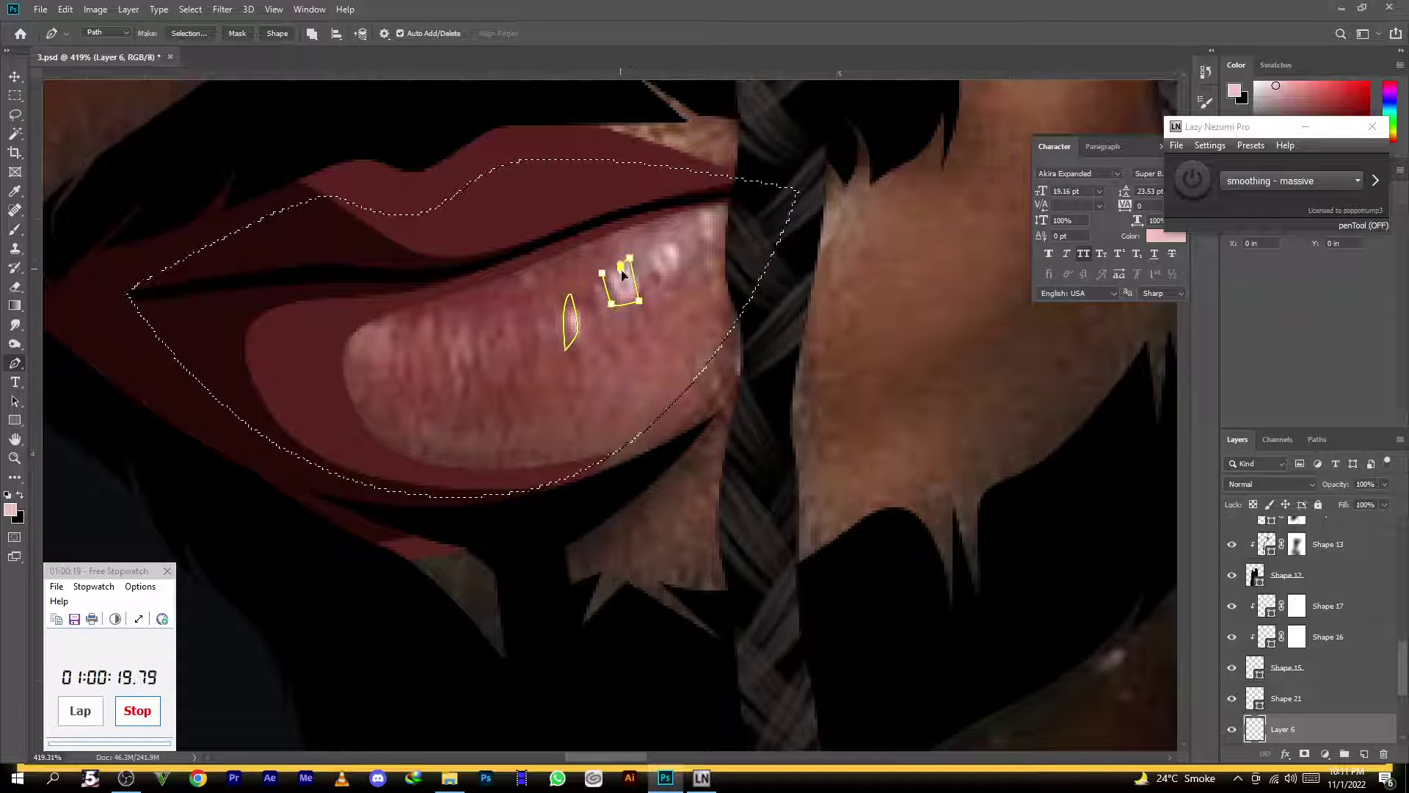
{"action": "left_click", "coordinate": [602, 273]}
Trace two more small reflections nearer the braid and convert all the reflection paths into a pale pink shape
{"action": "left_click", "coordinate": [639, 254]}
{"action": "left_click", "coordinate": [651, 291]}
{"action": "left_click", "coordinate": [678, 270]}
{"action": "left_click", "coordinate": [672, 236]}
{"action": "left_click", "coordinate": [665, 270]}
{"action": "left_click", "coordinate": [657, 245]}
{"action": "left_click", "coordinate": [640, 255]}
{"action": "left_click", "coordinate": [679, 235]}
{"action": "left_click", "coordinate": [685, 267]}
{"action": "left_click", "coordinate": [691, 244]}
{"action": "left_click", "coordinate": [679, 236]}
{"action": "scroll", "coordinate": [689, 221], "scroll_direction": "down", "scroll_amount": 5}
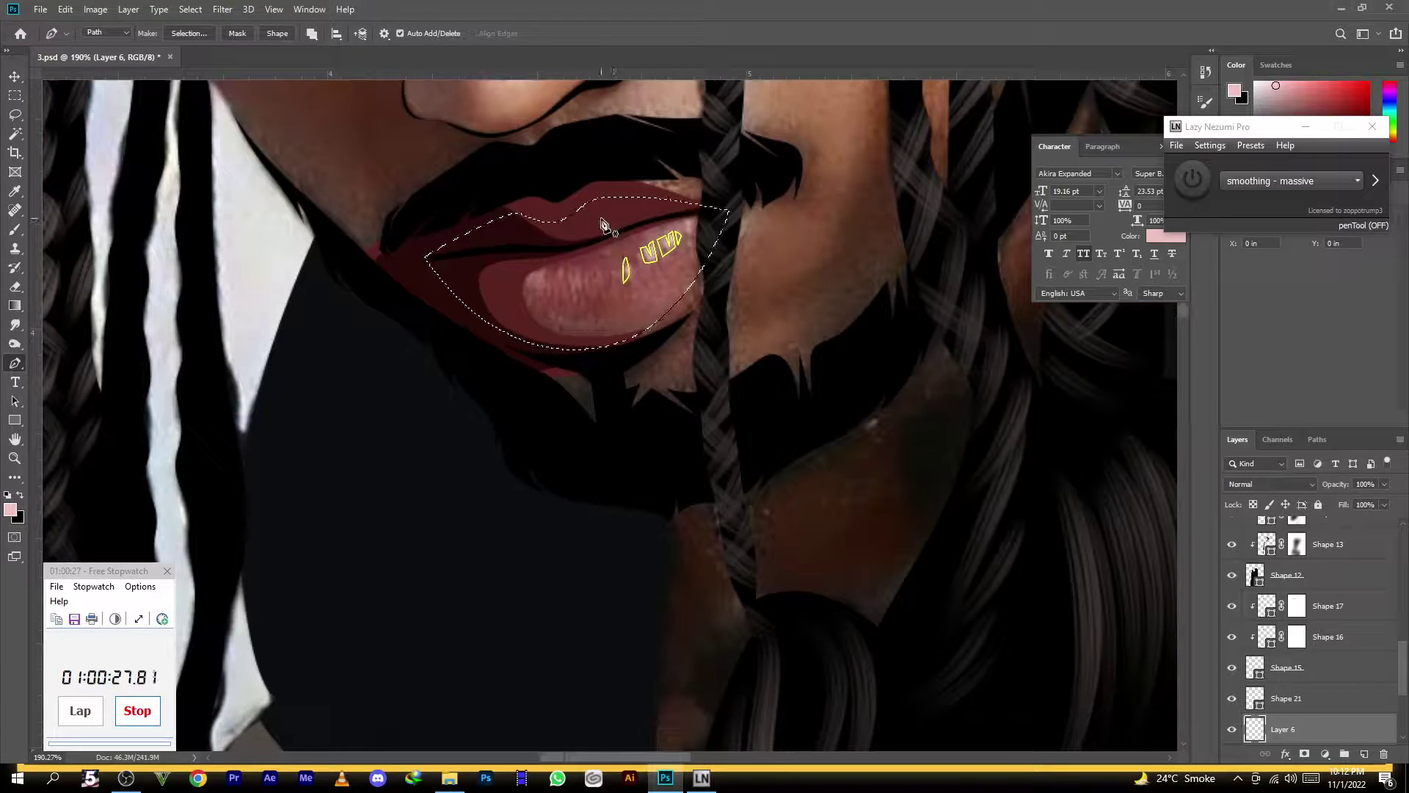
{"action": "left_click", "coordinate": [276, 33]}
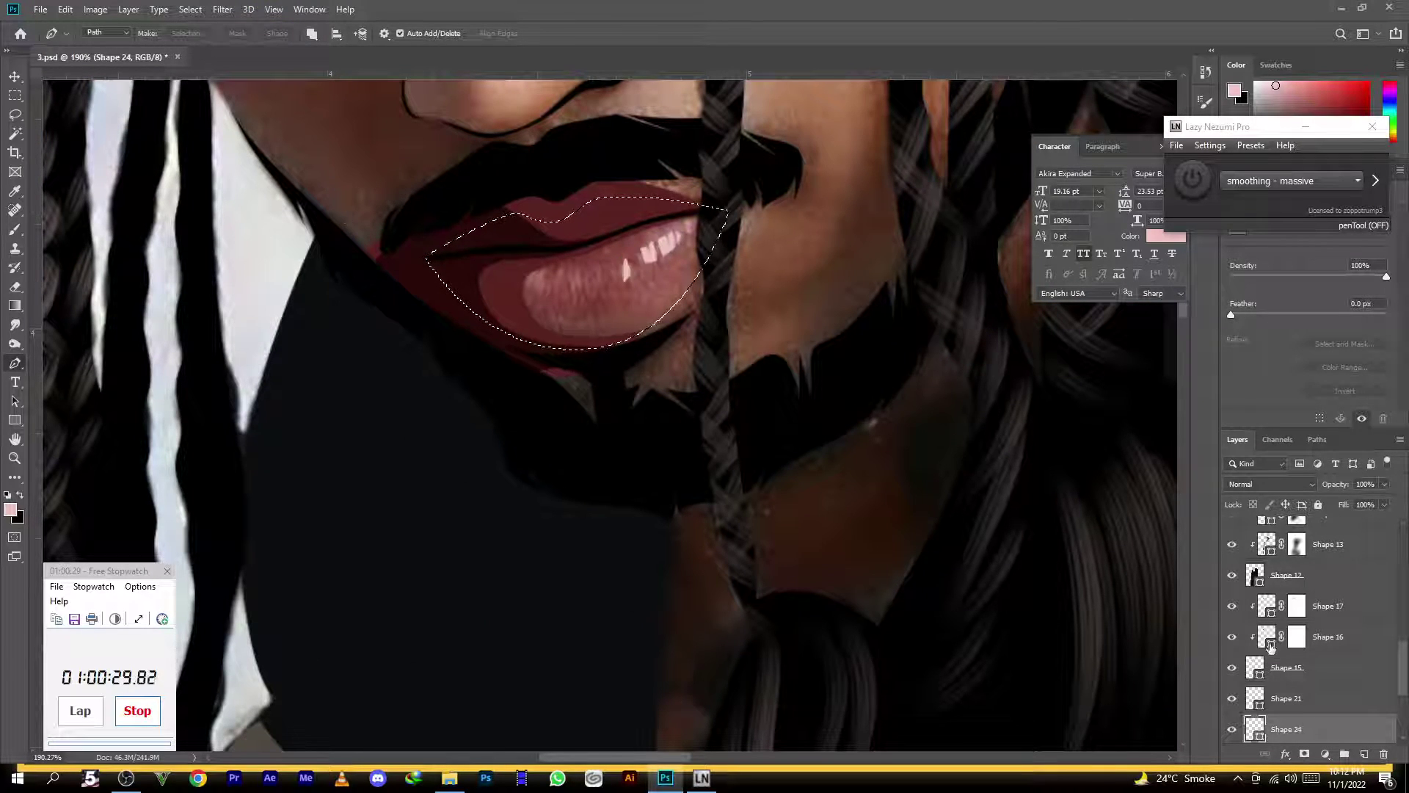
Change the fill colour of the small lower-lip reflections (Shape 24) to white, #ffffff
{"action": "double_click", "coordinate": [1259, 738]}
{"action": "type", "text": "ffffff"}
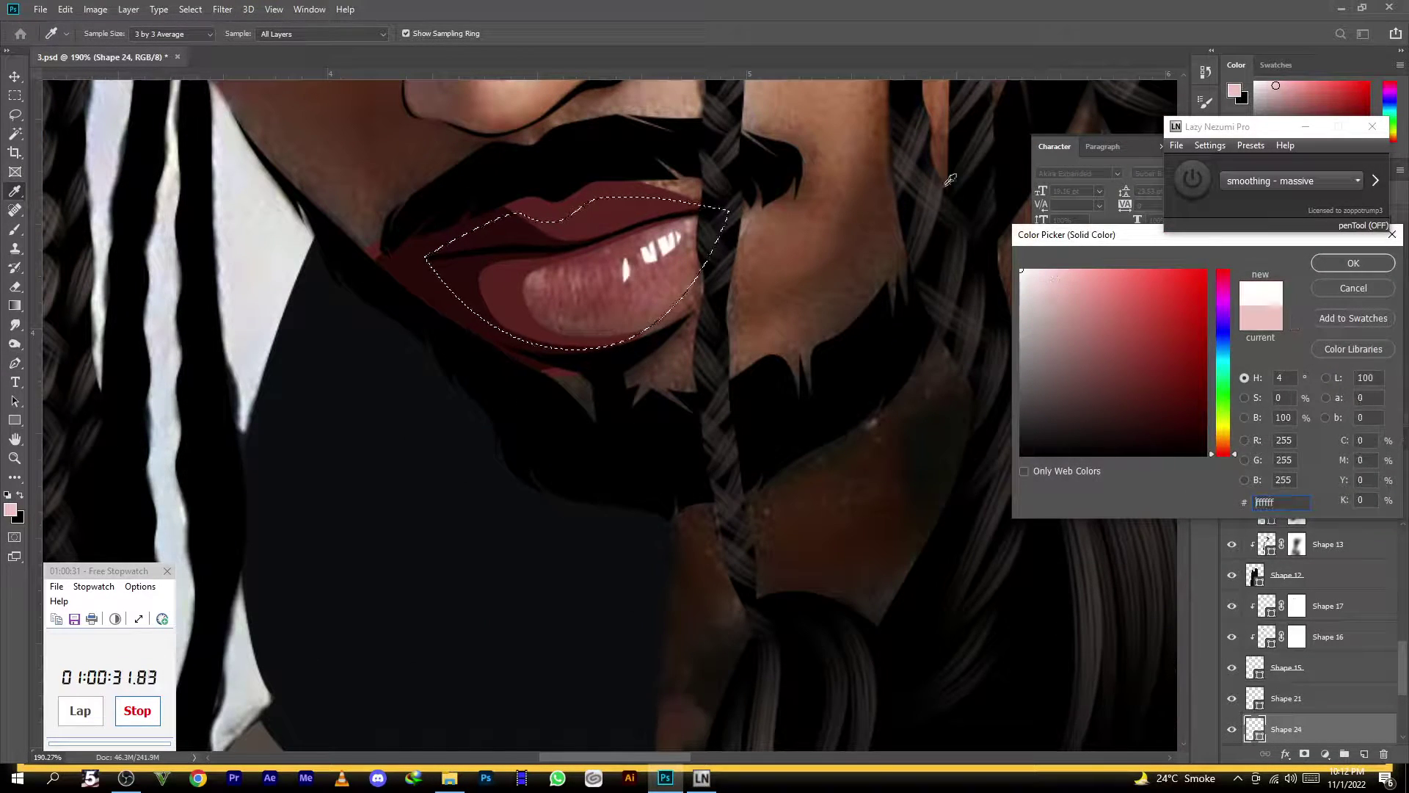
{"action": "left_click", "coordinate": [1374, 267]}
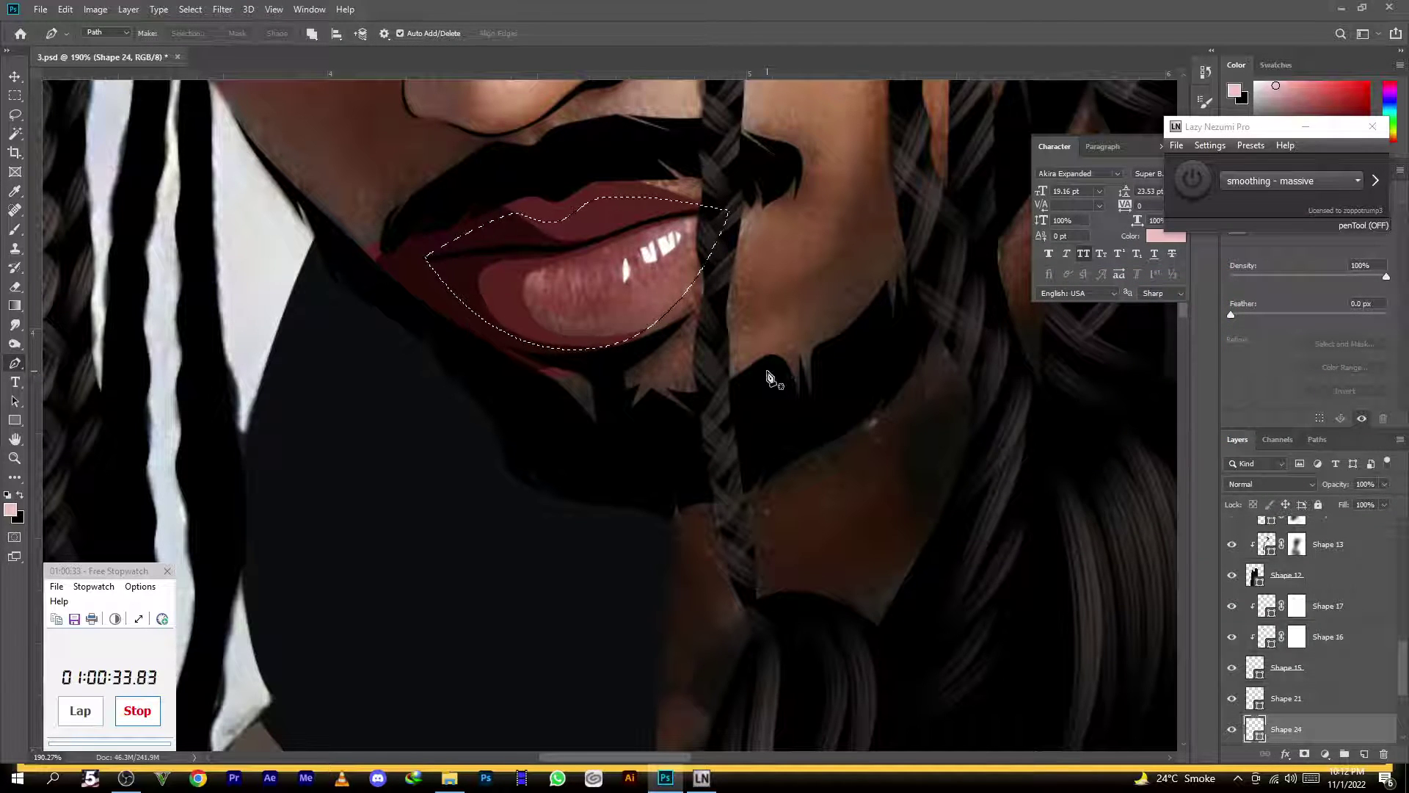
Show the hidden lip layers again, including the highlight (Shape 23) and the base shape (Shape 20)
{"action": "scroll", "coordinate": [768, 371], "scroll_direction": "down", "scroll_amount": 3}
{"action": "scroll", "coordinate": [1314, 701], "scroll_direction": "down", "scroll_amount": 2}
{"action": "left_click", "coordinate": [1231, 637]}
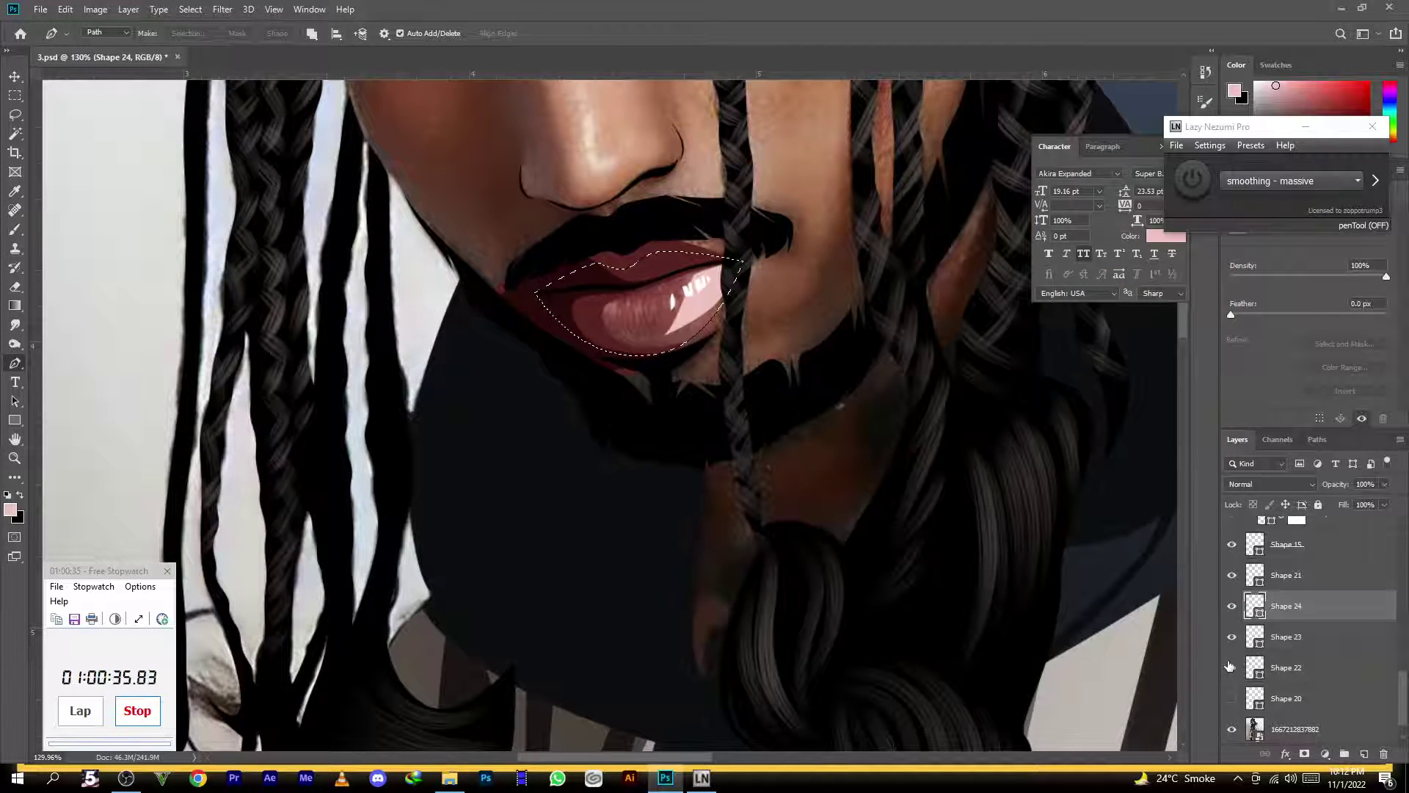
{"action": "scroll", "coordinate": [1264, 666], "scroll_direction": "down", "scroll_amount": 1}
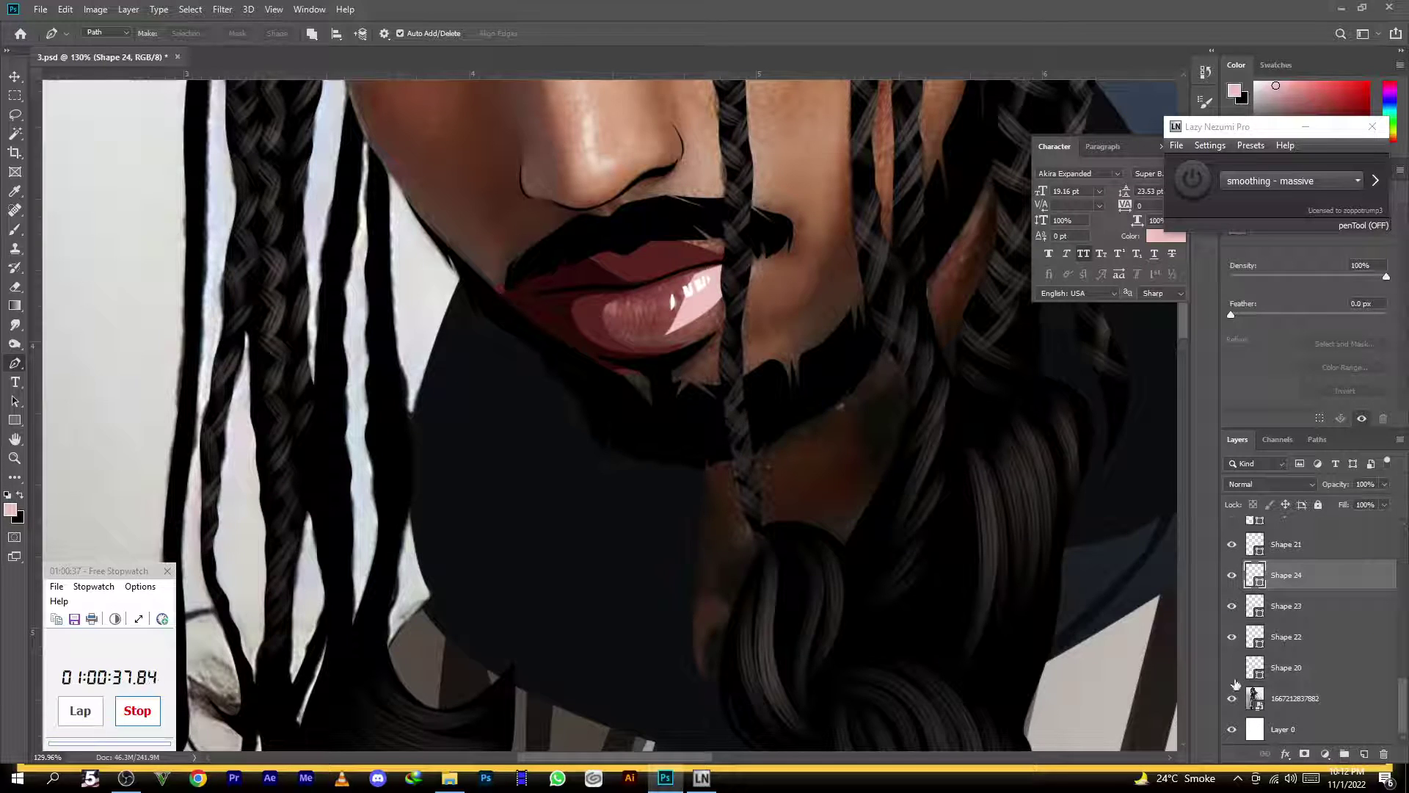
{"action": "left_click", "coordinate": [1232, 667]}
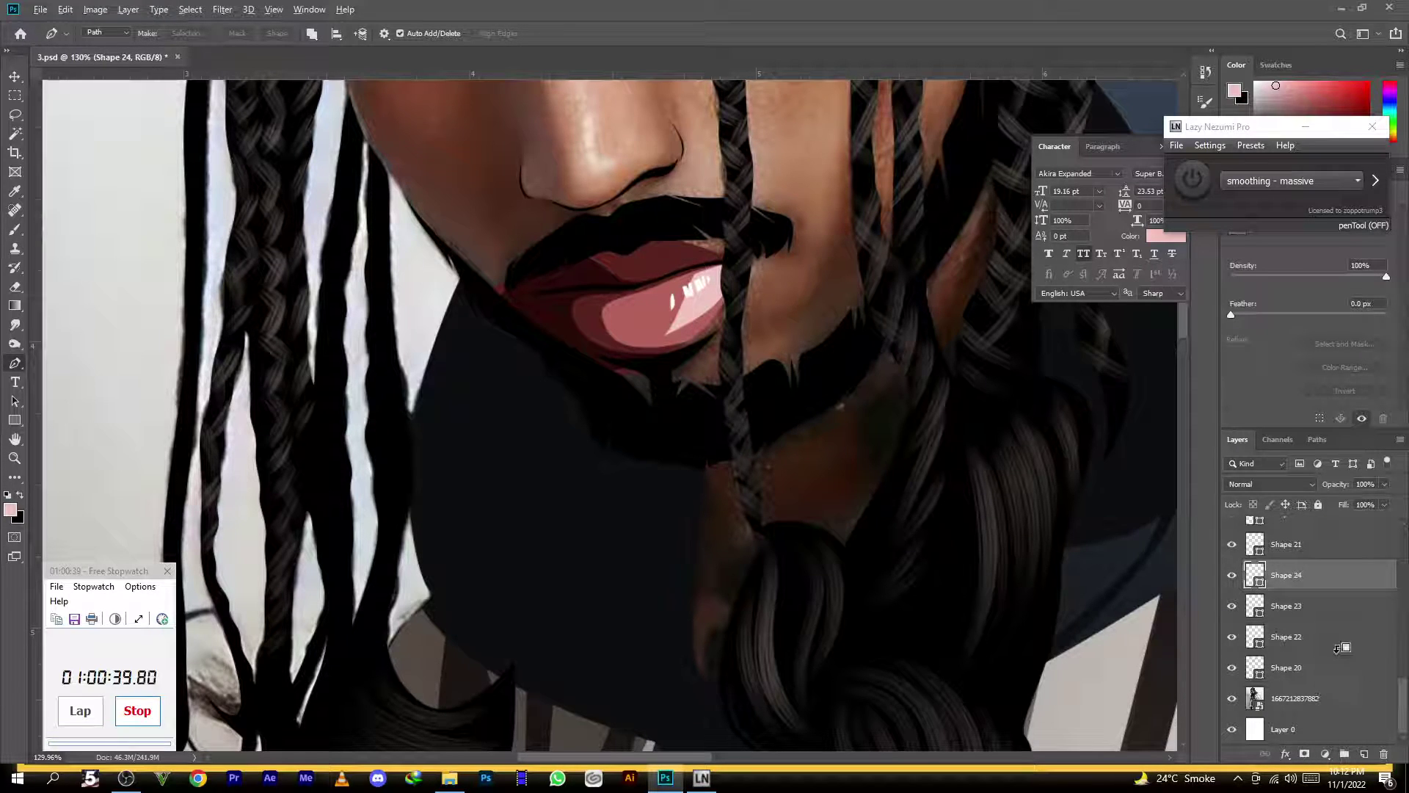
Clip Shape 22, Shape 23, Shape 24 and Shape 21 to the base lip layer, Shape 20
{"action": "left_click", "coordinate": [1330, 652], "text": "alt"}
{"action": "left_click", "coordinate": [1335, 619], "text": "alt"}
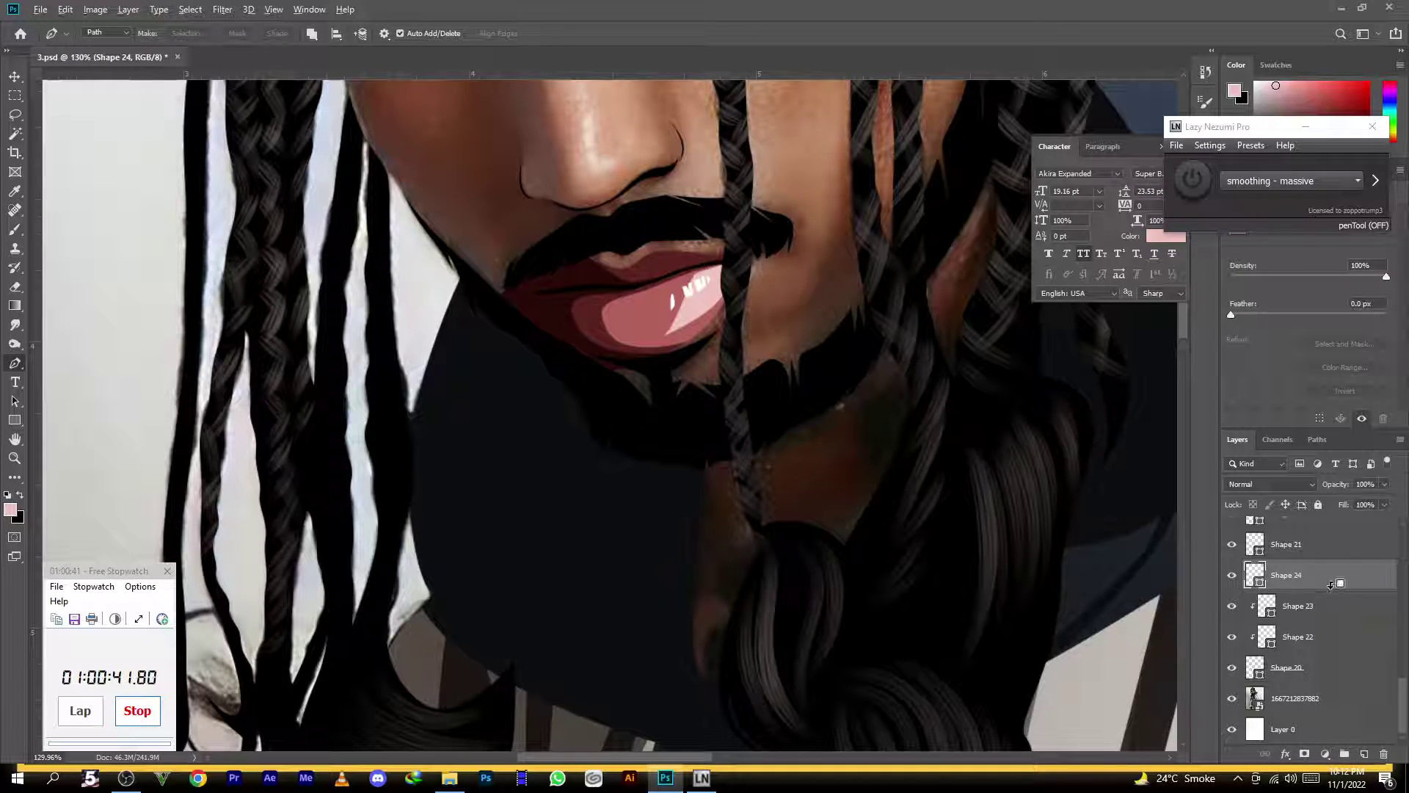
{"action": "left_click", "coordinate": [1330, 585], "text": "alt"}
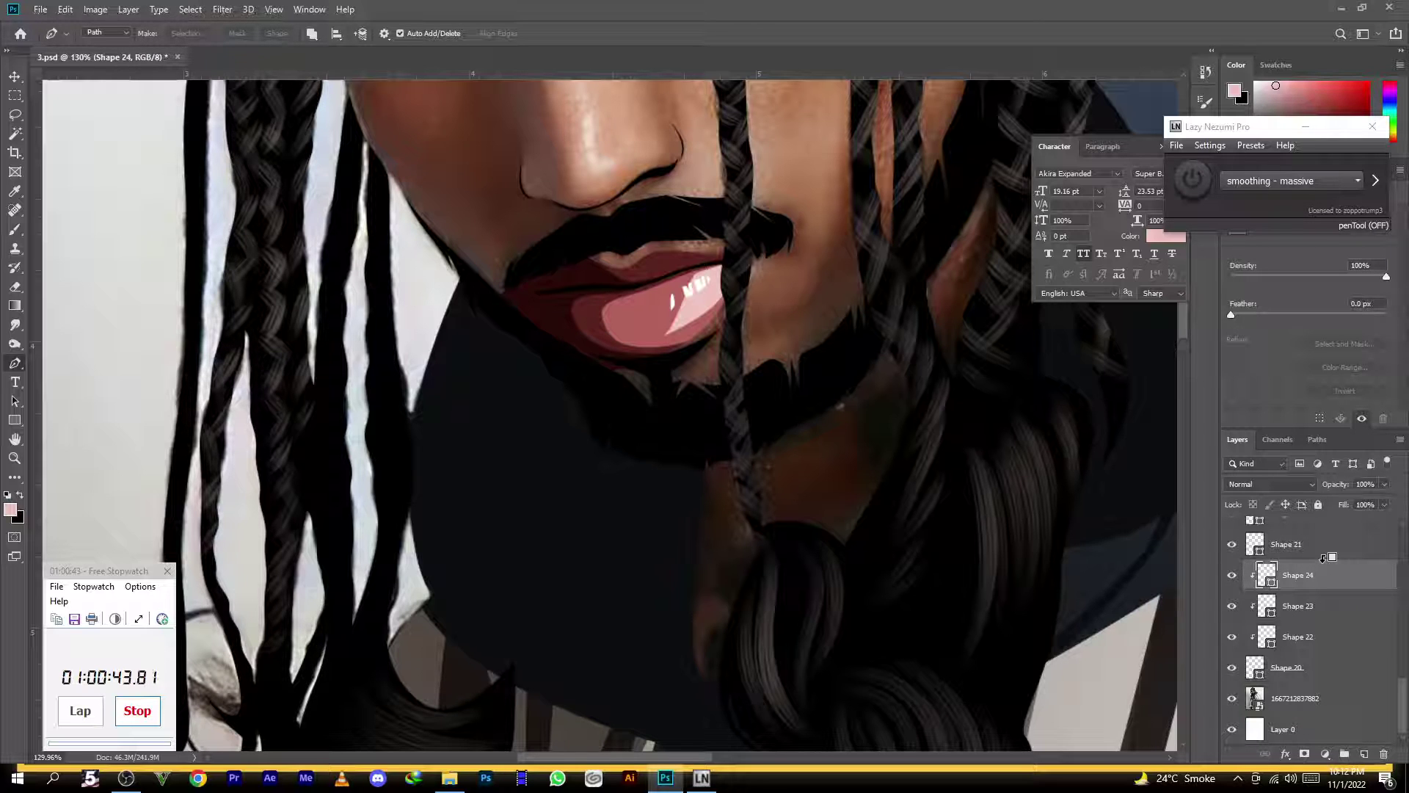
{"action": "left_click", "coordinate": [1325, 558], "text": "alt"}
{"action": "scroll", "coordinate": [299, 345], "scroll_direction": "down", "scroll_amount": 9}
{"action": "scroll", "coordinate": [465, 279], "scroll_direction": "up", "scroll_amount": 4}
Add a layer mask to the large lip highlight (Shape 23) and softly erase its lower tip with the Eraser
{"action": "left_click", "coordinate": [1327, 642]}
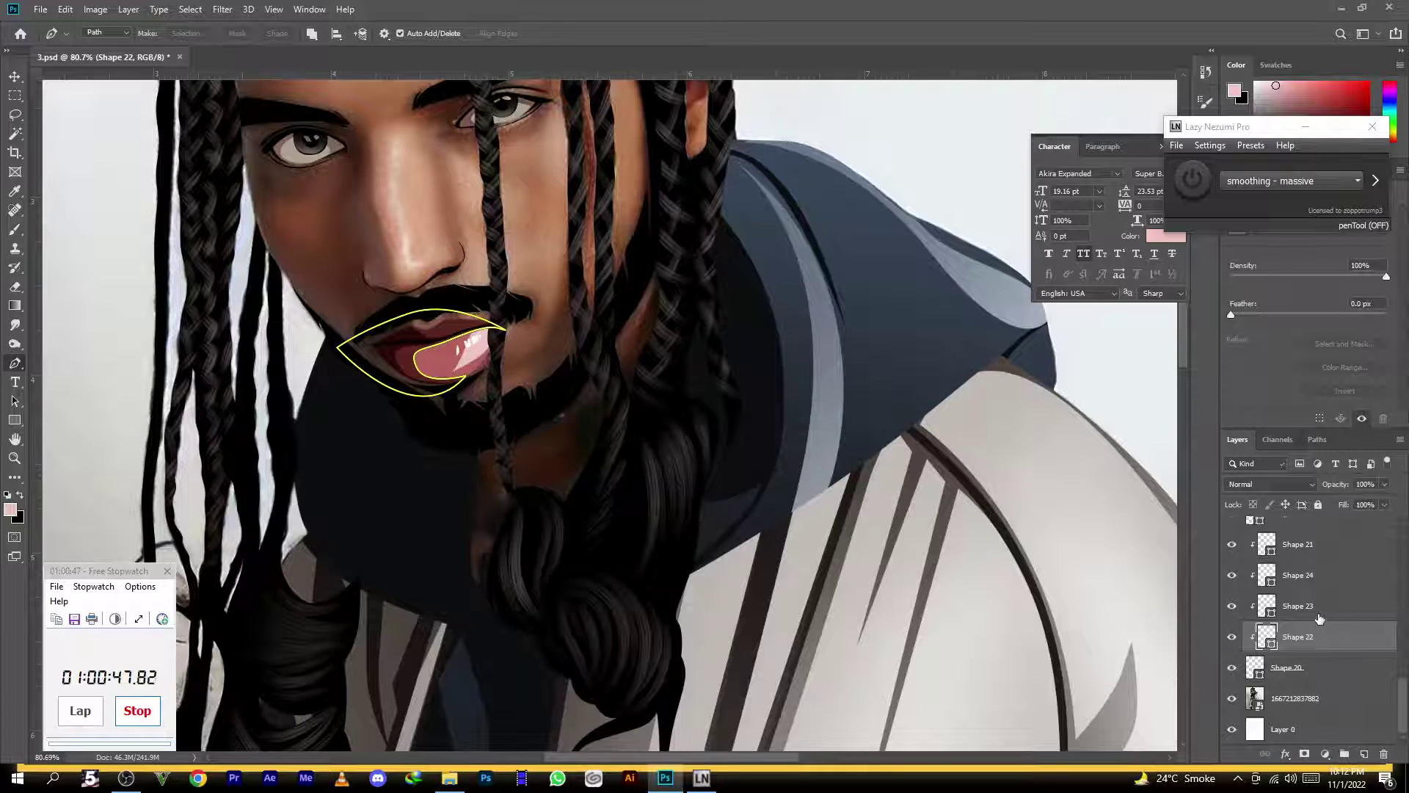
{"action": "left_click", "coordinate": [1319, 616]}
{"action": "left_click", "coordinate": [1305, 754]}
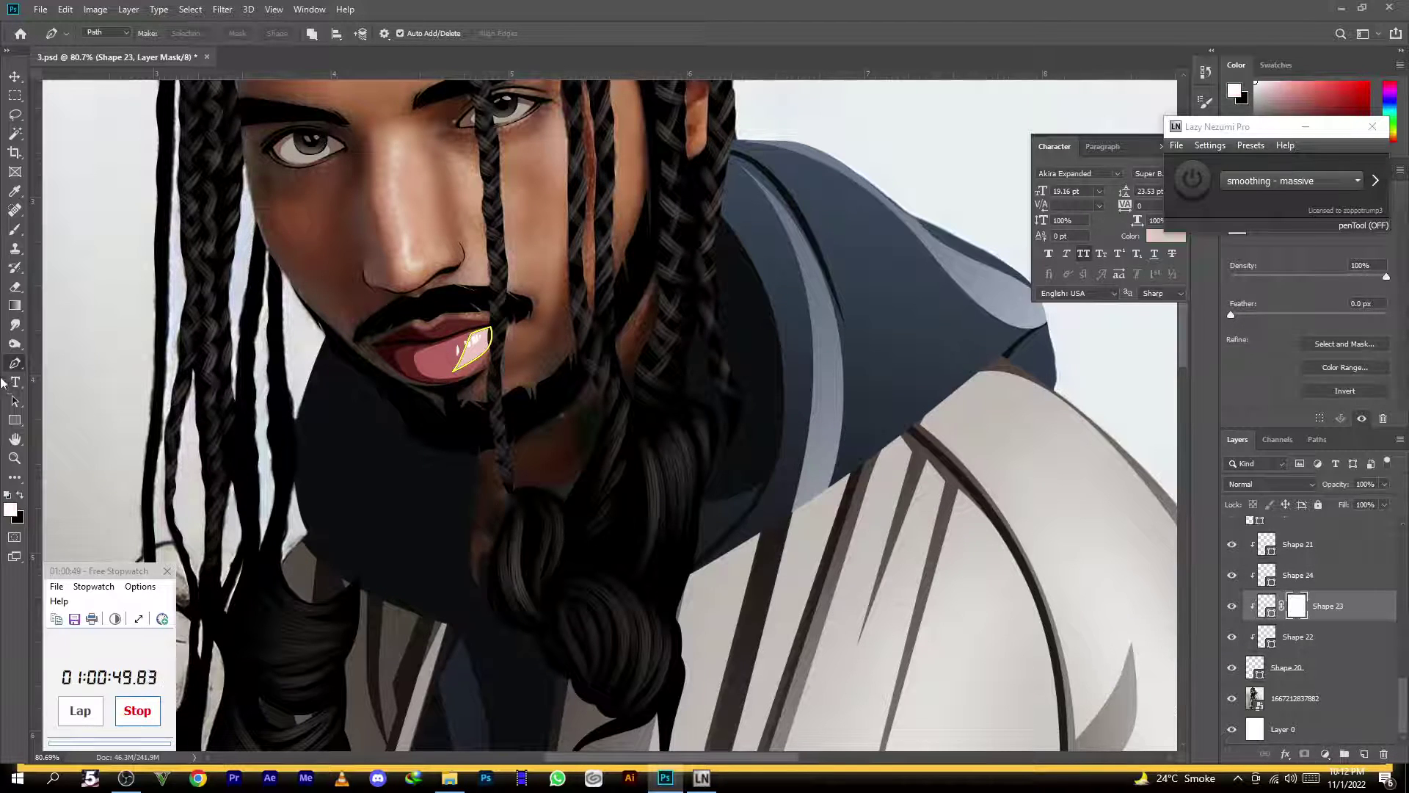
{"action": "left_click", "coordinate": [14, 287]}
{"action": "scroll", "coordinate": [469, 338], "scroll_direction": "up", "scroll_amount": 5}
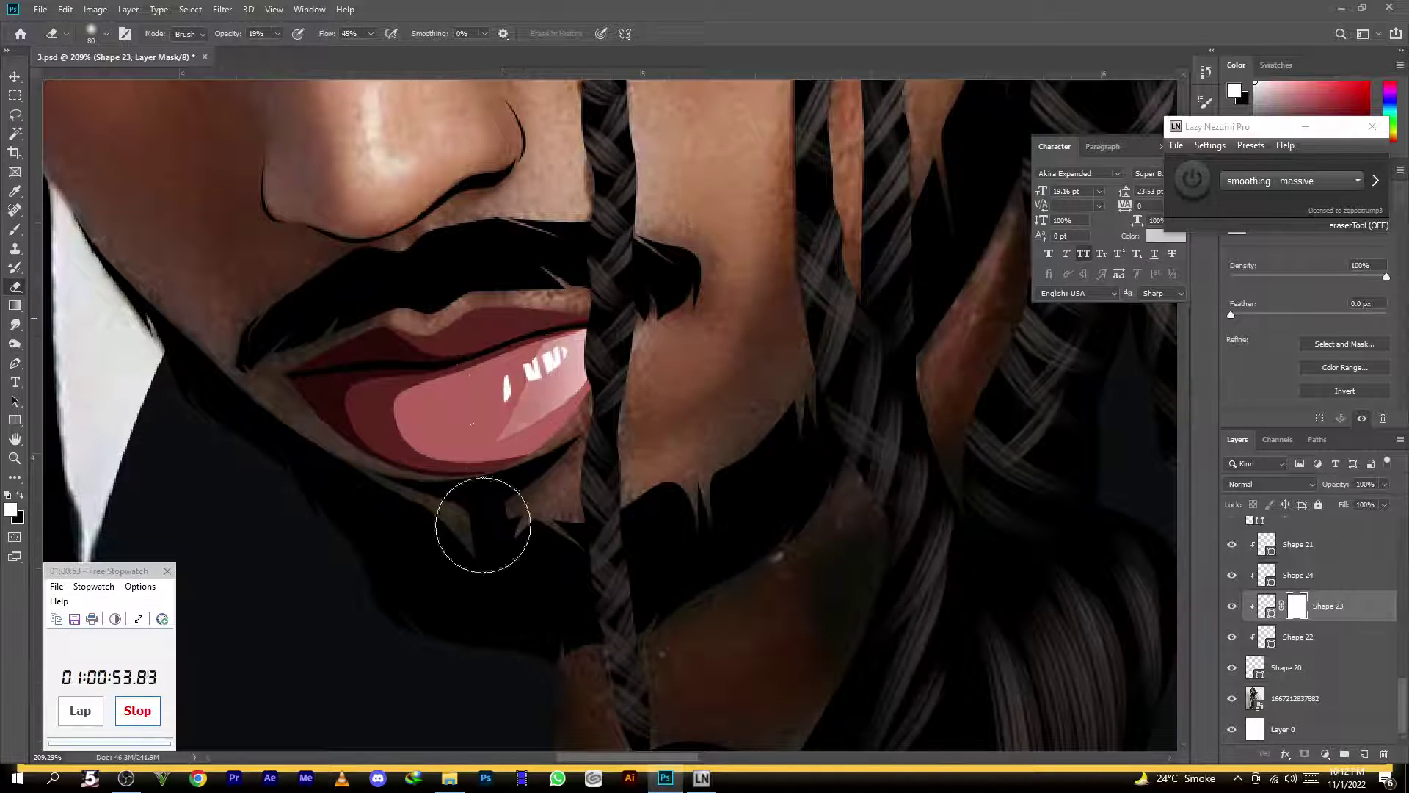
{"action": "left_click_drag", "start_coordinate": [502, 444], "coordinate": [498, 450]}
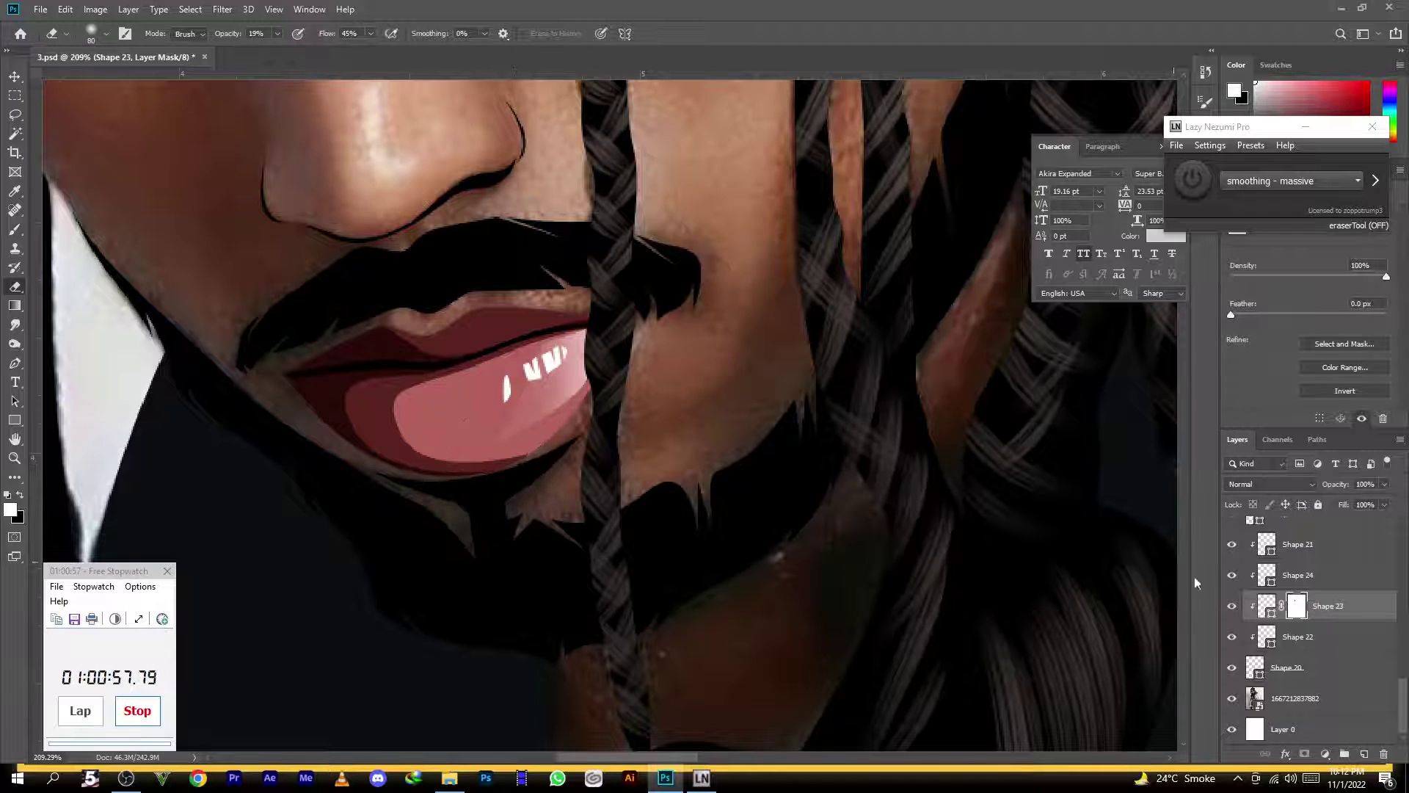
Add a layer mask to the small white reflections (Shape 24) and softly erase across them with the Eraser
{"action": "left_click", "coordinate": [1293, 576]}
{"action": "left_click", "coordinate": [1307, 756]}
{"action": "mouse_move", "coordinate": [472, 324]}
{"action": "left_mouse_down"}
{"action": "mouse_move", "coordinate": [499, 334]}
{"action": "mouse_move", "coordinate": [512, 425]}
{"action": "mouse_move", "coordinate": [498, 455]}
{"action": "mouse_move", "coordinate": [473, 391]}
{"action": "left_mouse_up"}
{"action": "scroll", "coordinate": [472, 391], "scroll_direction": "down", "scroll_amount": 5}
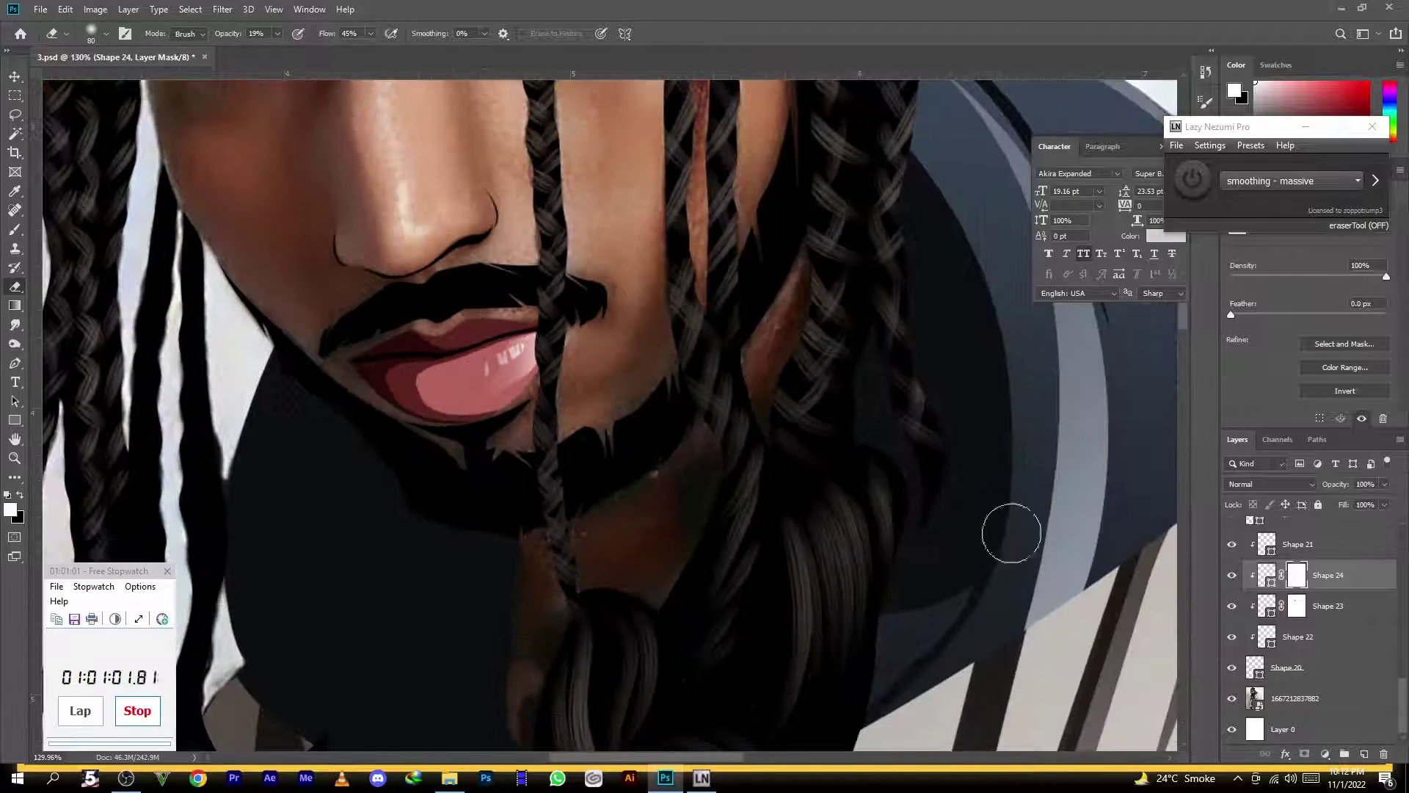
Add a layer mask to Shape 21, softly erase over the lower lip with a larger Eraser, and compare the layer shown and hidden
{"action": "left_click", "coordinate": [1313, 544]}
{"action": "left_click", "coordinate": [1305, 755]}
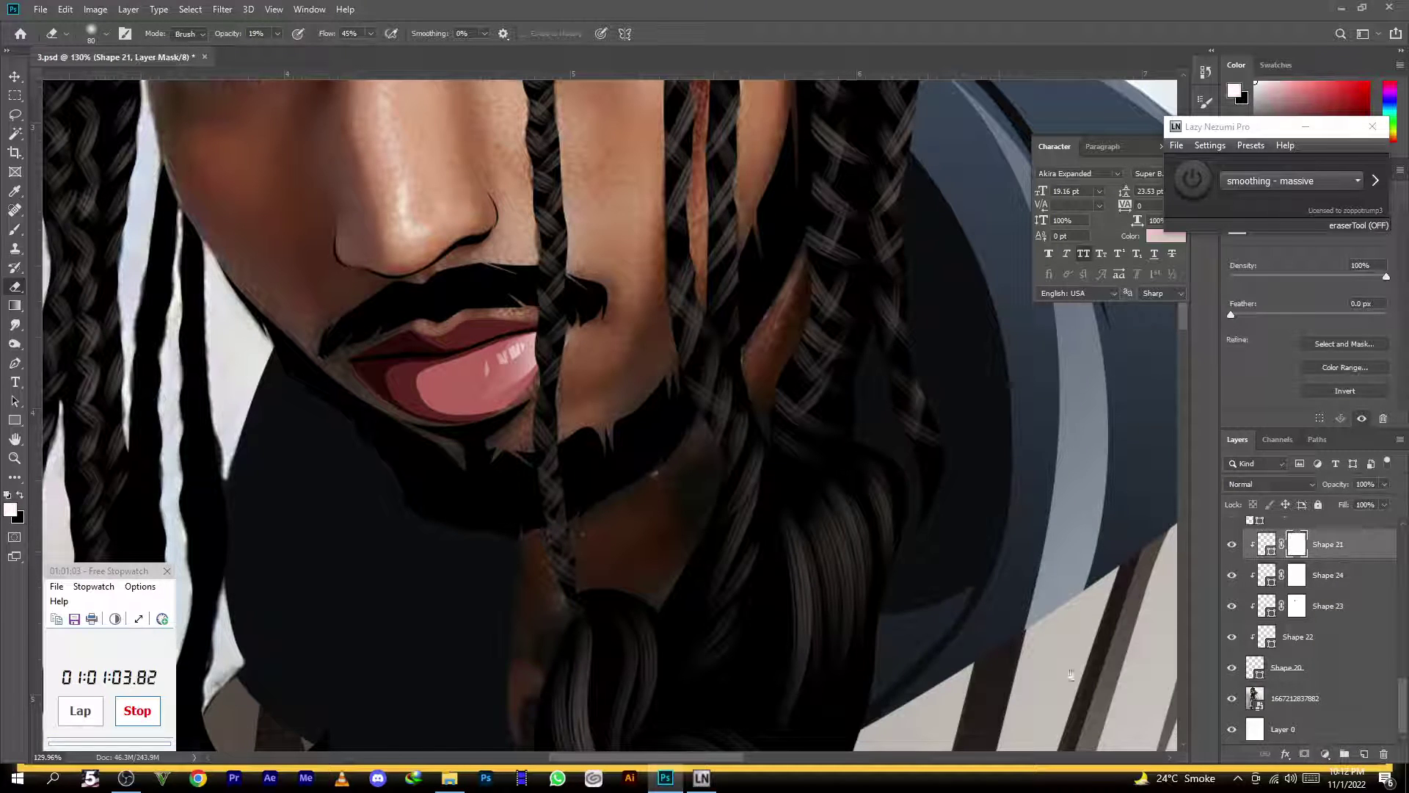
{"action": "scroll", "coordinate": [658, 472], "scroll_direction": "down", "scroll_amount": 4}
{"action": "key", "text": "bracketright"}
{"action": "key", "text": "bracketright"}
{"action": "key", "text": "bracketright"}
{"action": "key", "text": "bracketright"}
{"action": "mouse_move", "coordinate": [561, 433]}
{"action": "left_mouse_down"}
{"action": "mouse_move", "coordinate": [519, 440]}
{"action": "mouse_move", "coordinate": [544, 413]}
{"action": "mouse_move", "coordinate": [588, 414]}
{"action": "mouse_move", "coordinate": [527, 441]}
{"action": "left_mouse_up"}
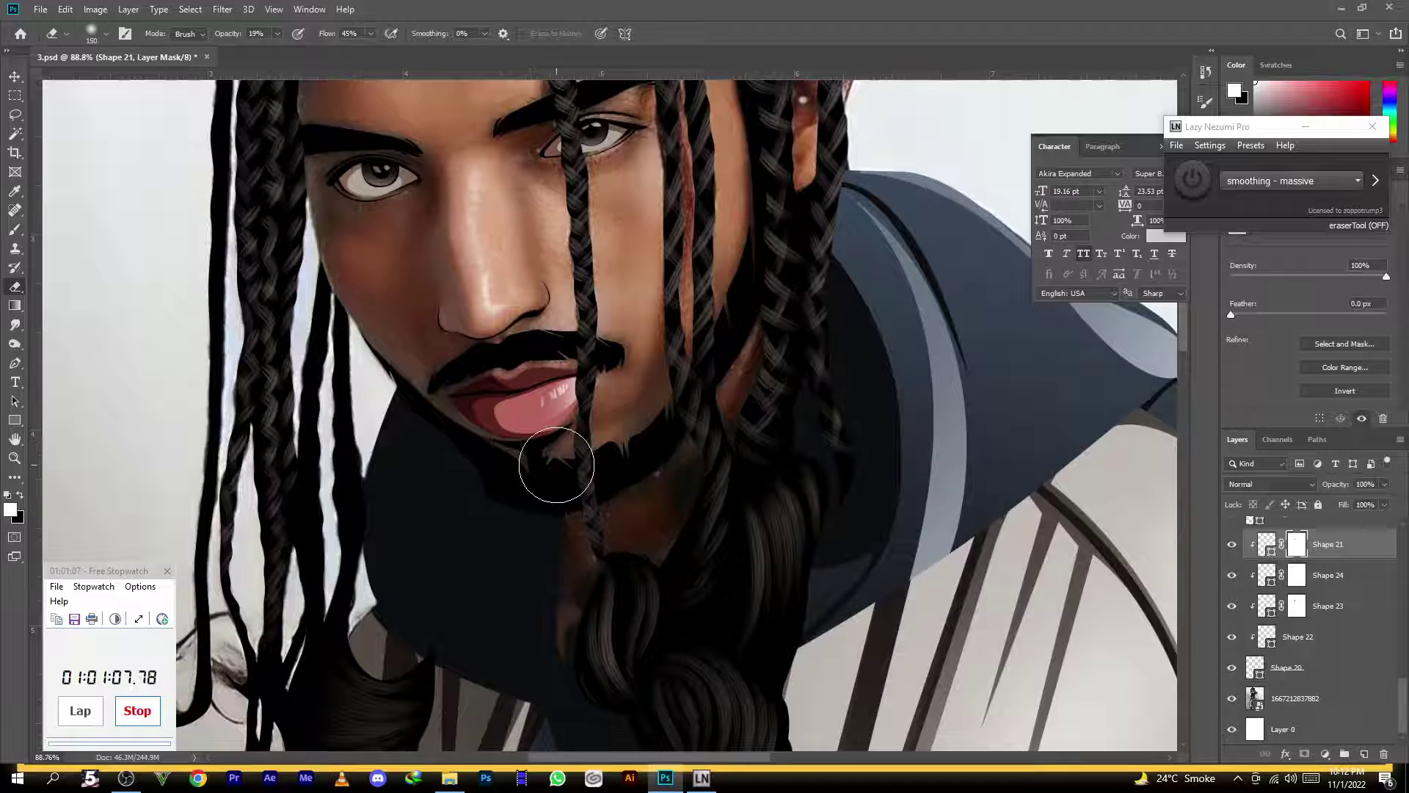
{"action": "key", "text": "x"}
{"action": "left_click", "coordinate": [1231, 547]}
{"action": "left_click", "coordinate": [1231, 548]}
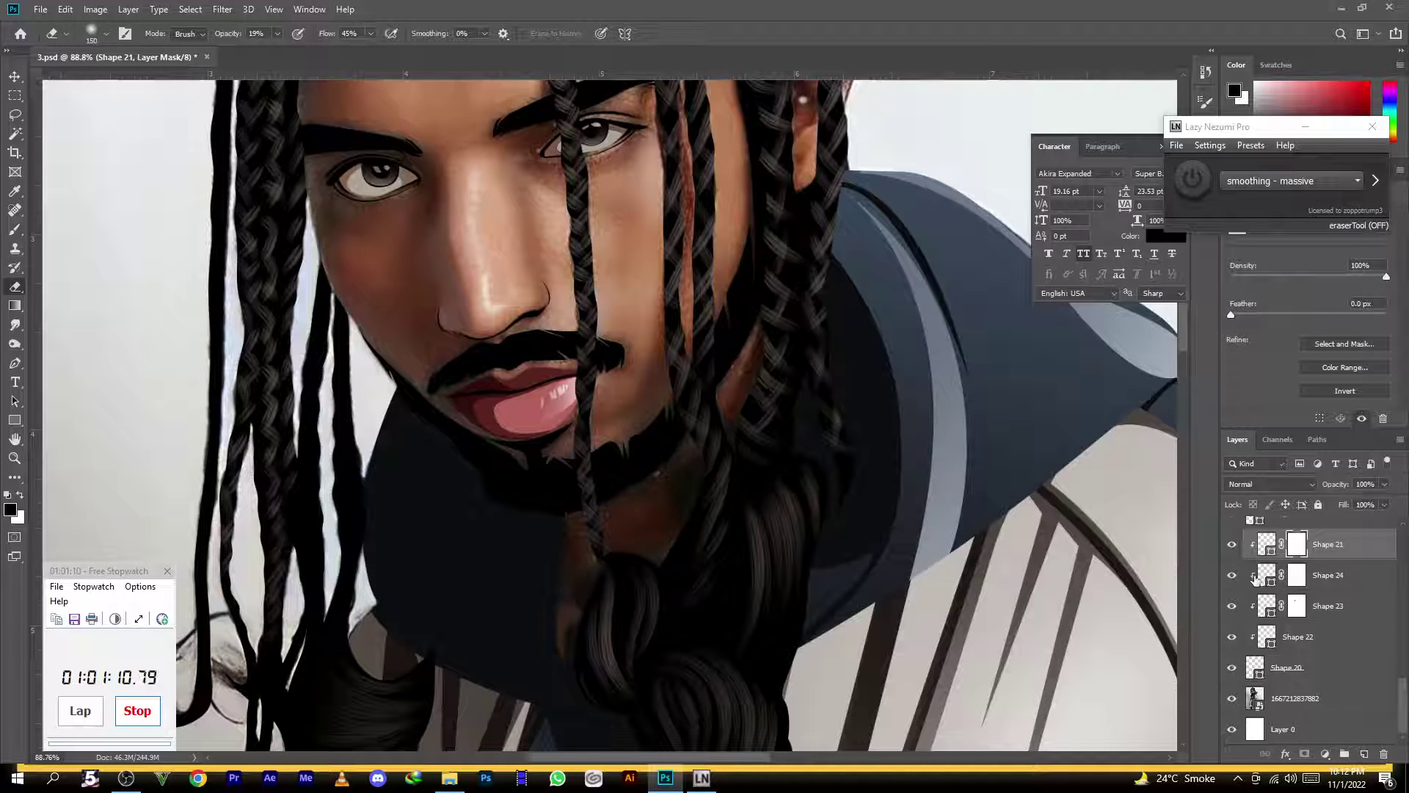
Soften the small reflections further on Shape 24's mask with the Eraser and compare the layer shown and hidden
{"action": "left_click", "coordinate": [1294, 576]}
{"action": "key", "text": "x"}
{"action": "left_click_drag", "start_coordinate": [573, 404], "coordinate": [562, 430]}
{"action": "left_click", "coordinate": [1232, 578]}
{"action": "left_click", "coordinate": [1232, 577]}
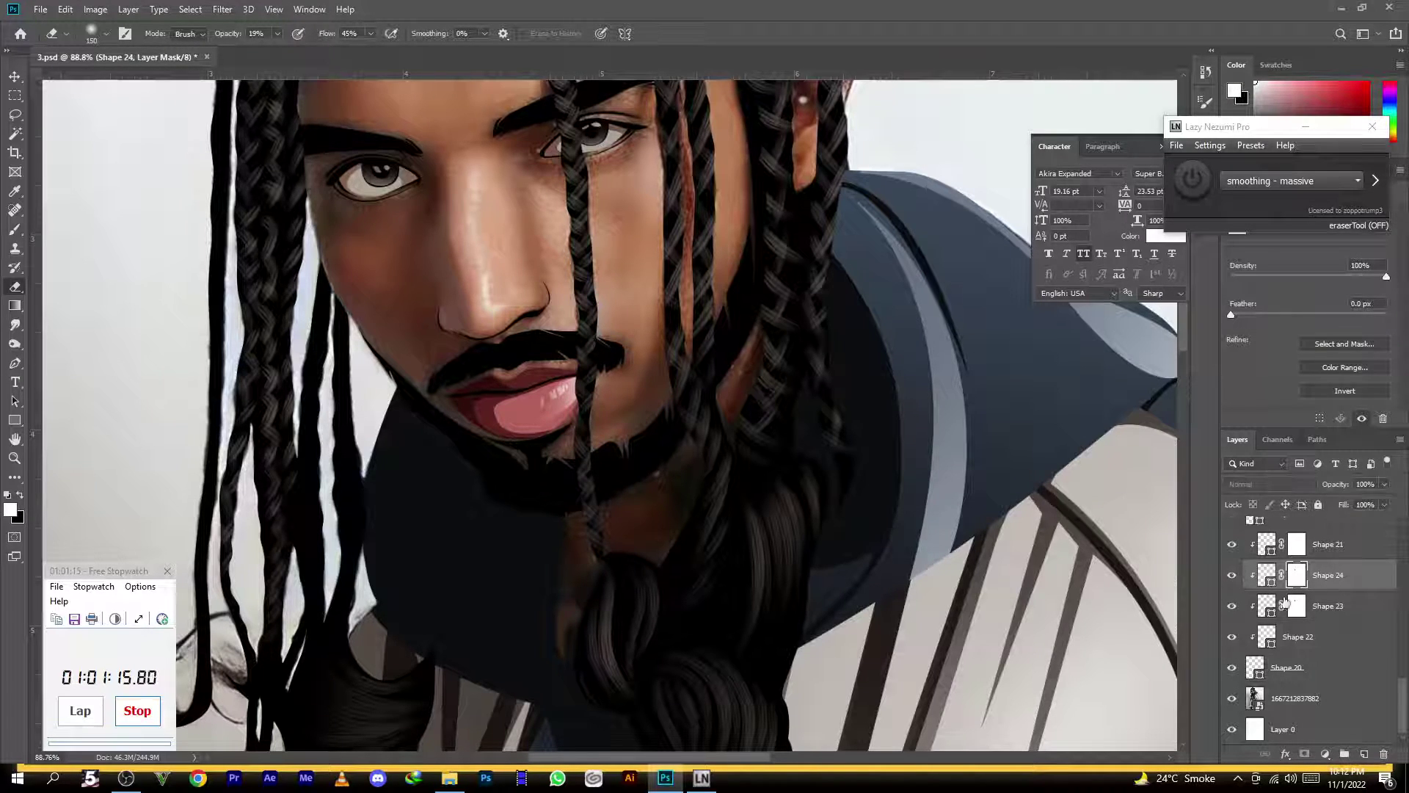
Add a layer mask to Shape 22 and compare the whole portrait with the base lip shape shown and hidden
{"action": "left_click", "coordinate": [1324, 643]}
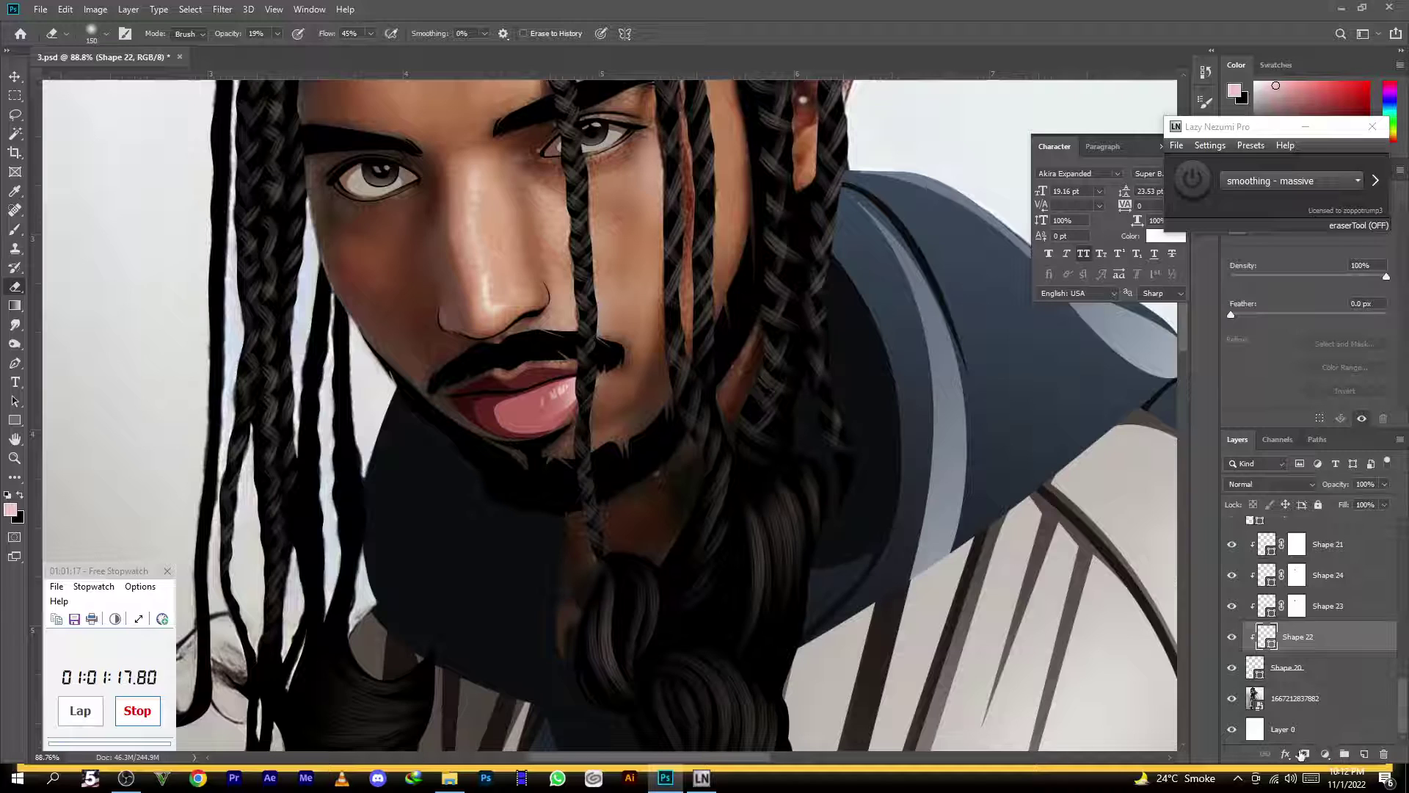
{"action": "left_click", "coordinate": [1304, 754]}
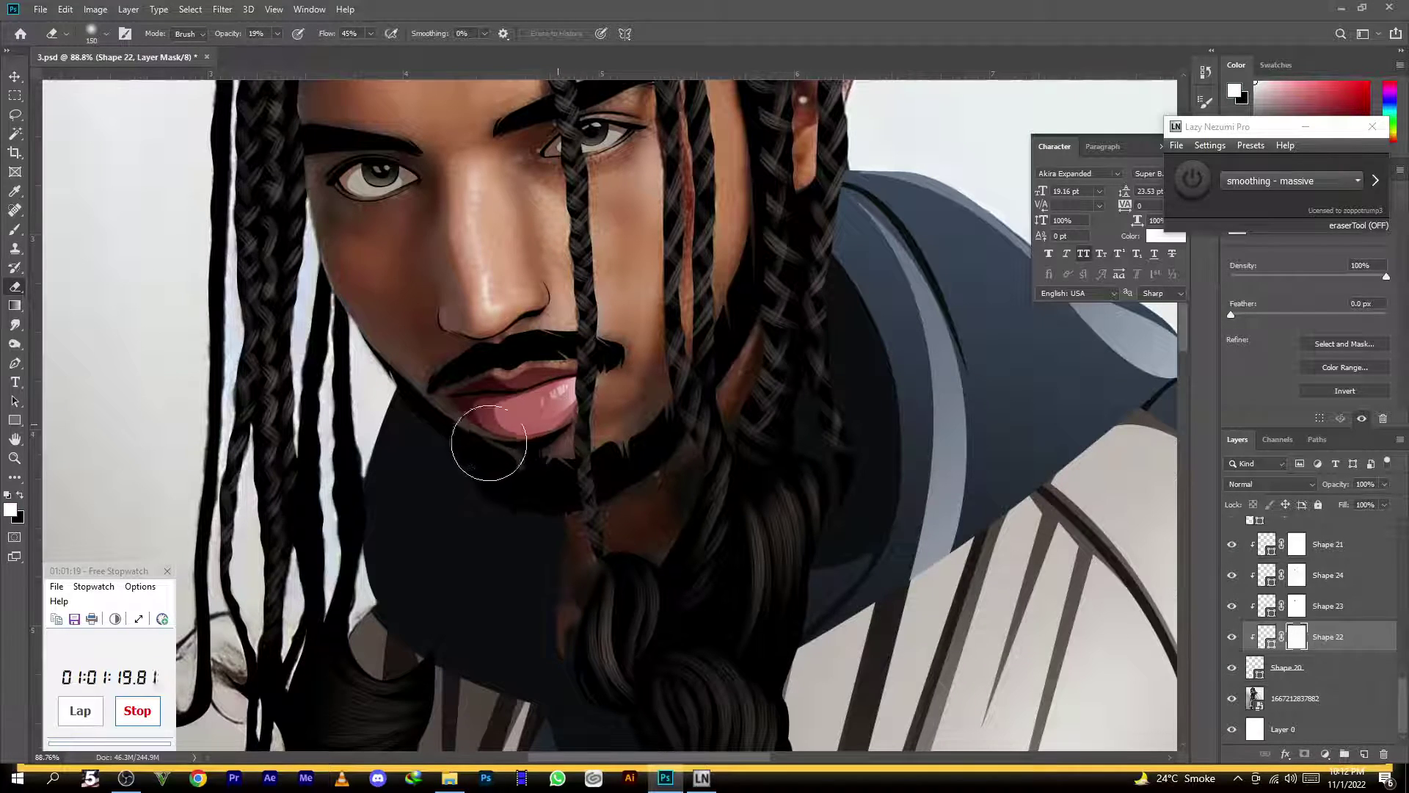
{"action": "scroll", "coordinate": [596, 284], "scroll_direction": "down", "scroll_amount": 6}
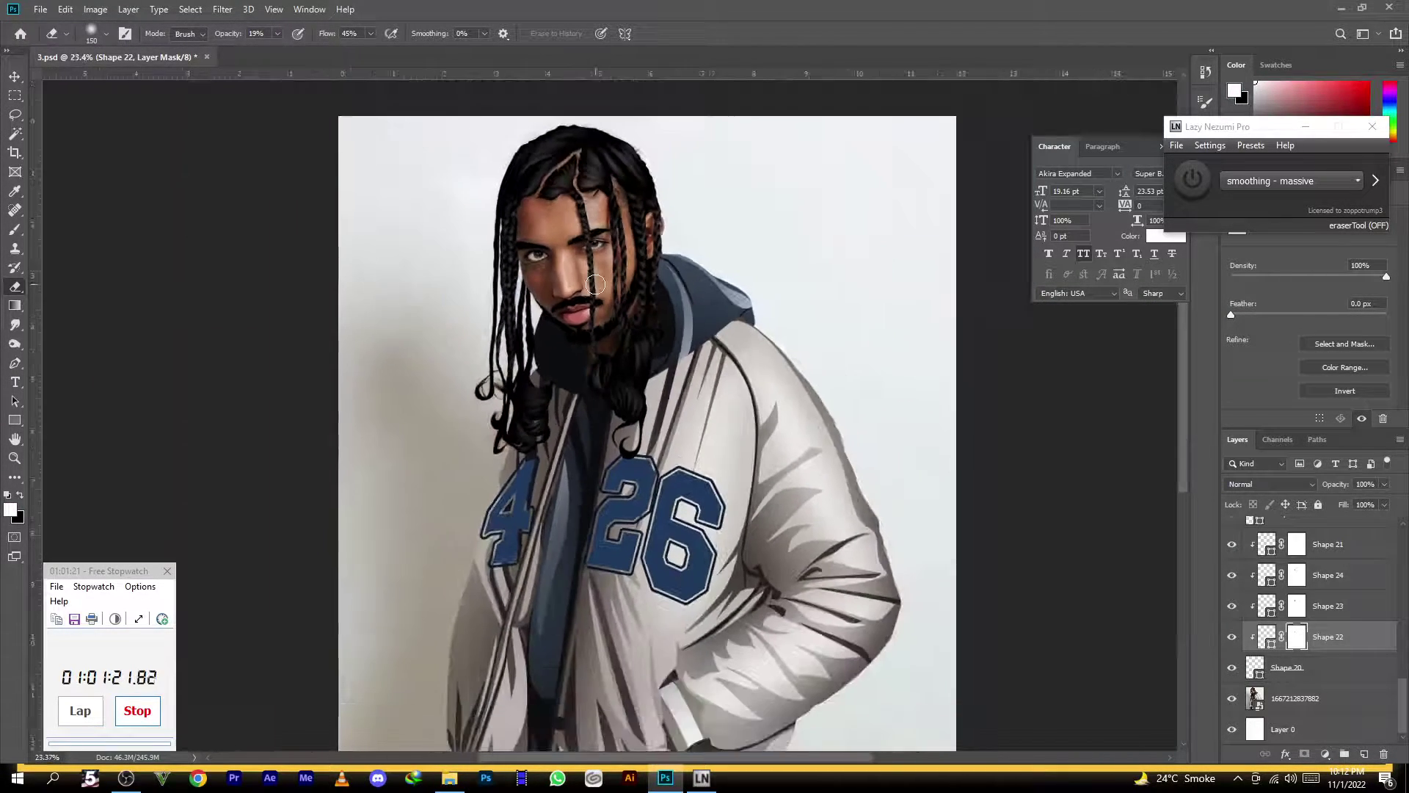
{"action": "scroll", "coordinate": [681, 386], "scroll_direction": "up", "scroll_amount": 1}
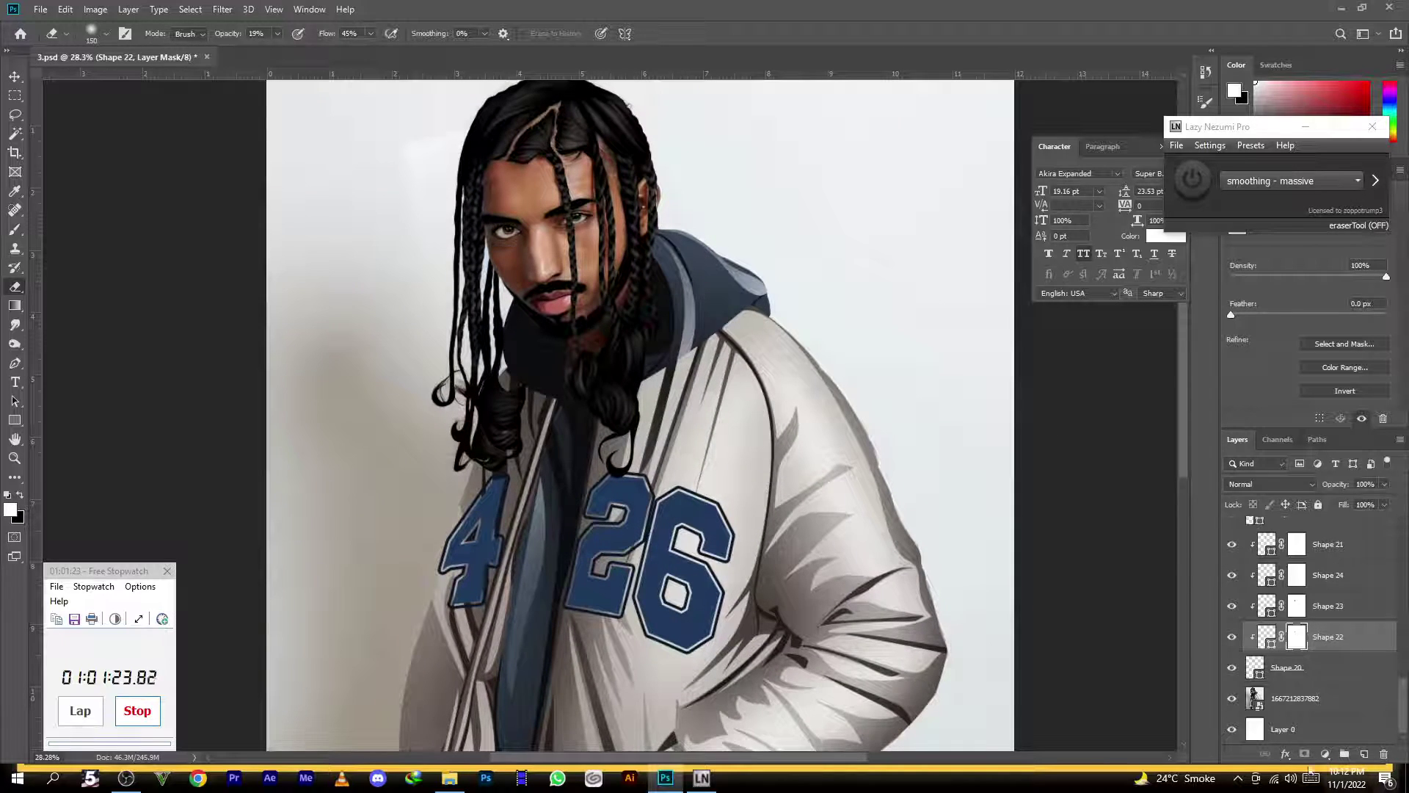
{"action": "left_click", "coordinate": [1233, 669]}
{"action": "left_click", "coordinate": [1233, 668]}
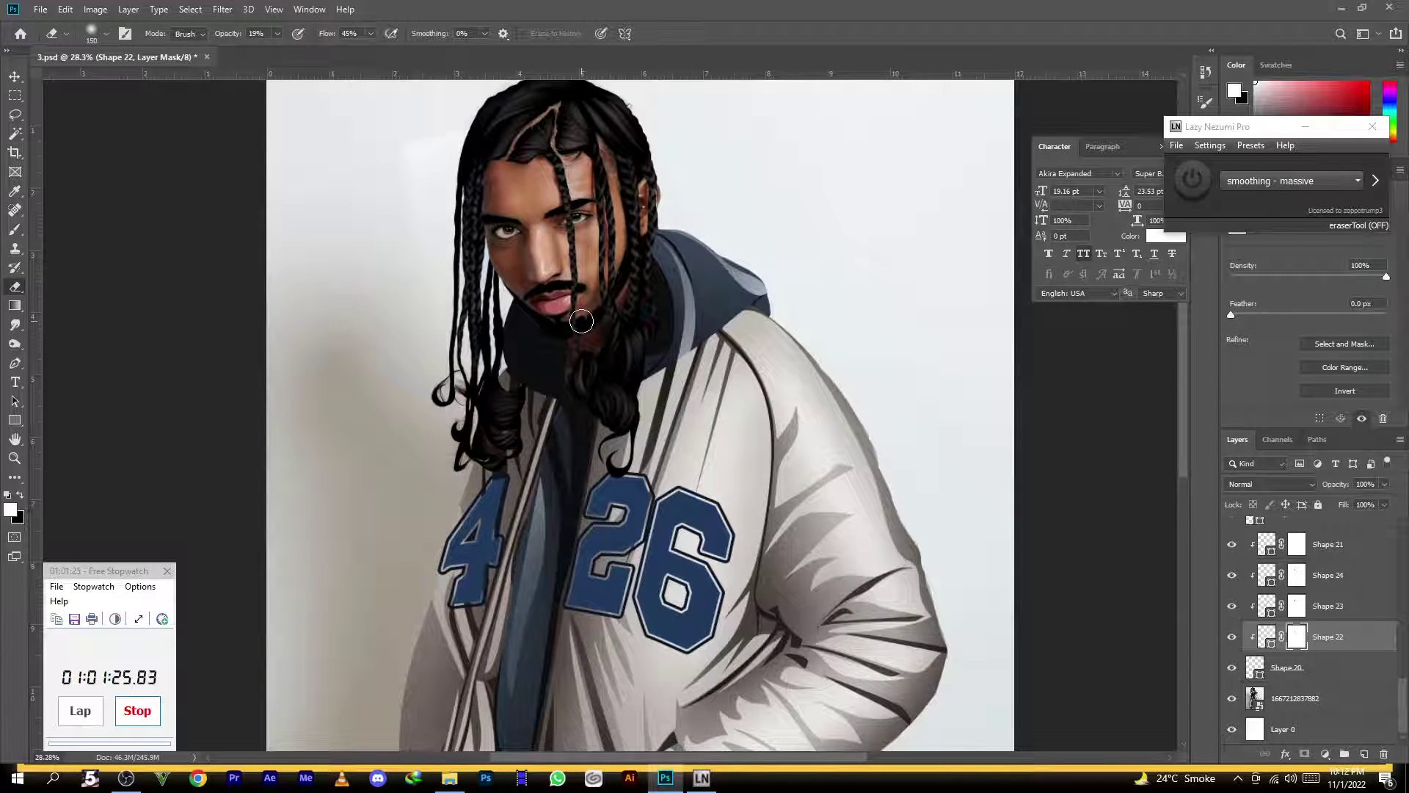
{"action": "scroll", "coordinate": [582, 320], "scroll_direction": "down", "scroll_amount": 1}
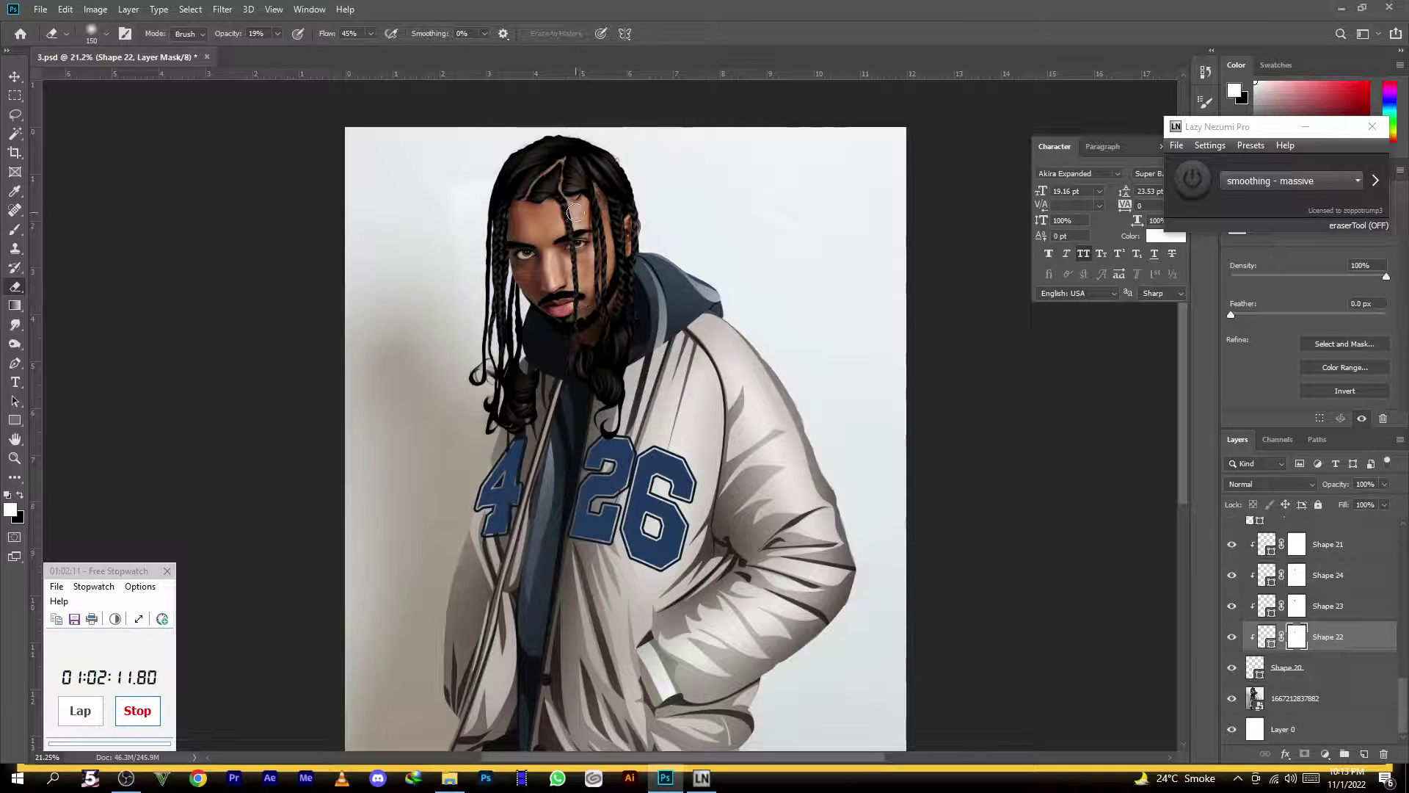
Compare the portrait with the eyebrow shape and the moustache shape each shown and hidden
{"action": "scroll", "coordinate": [583, 224], "scroll_direction": "up", "scroll_amount": 6}
{"action": "key", "text": "v"}
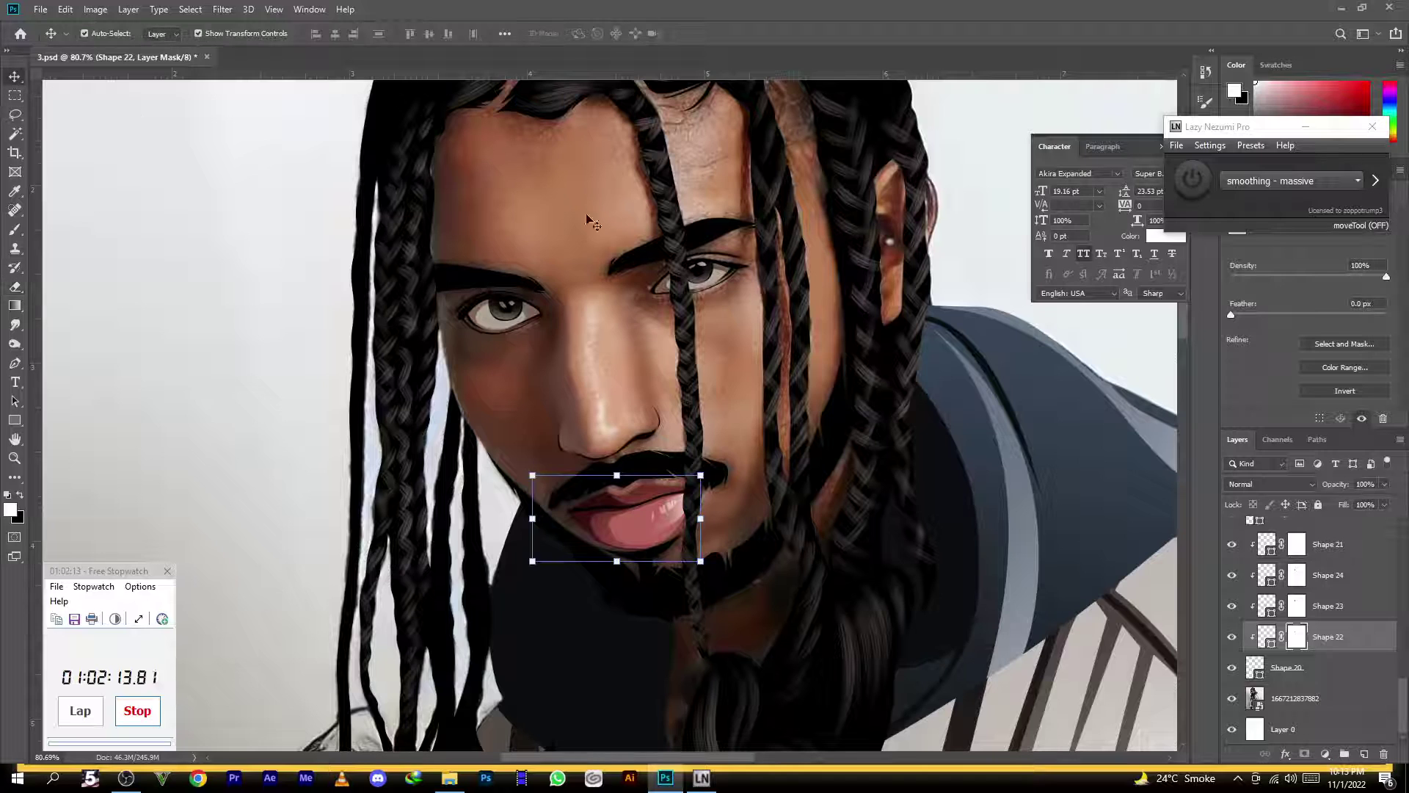
{"action": "left_click", "coordinate": [710, 234]}
{"action": "left_click", "coordinate": [1232, 532]}
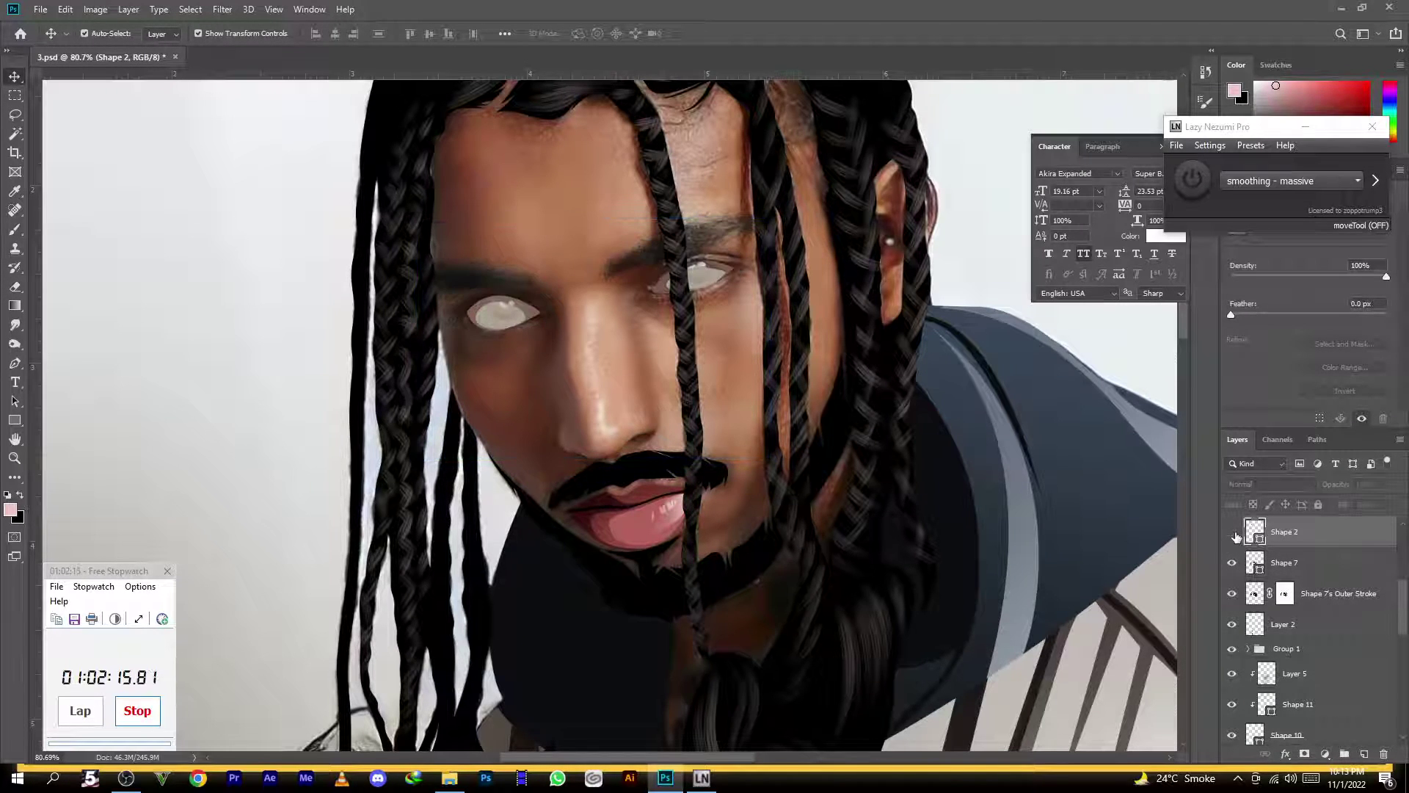
{"action": "left_click", "coordinate": [1233, 532]}
{"action": "left_click", "coordinate": [620, 496]}
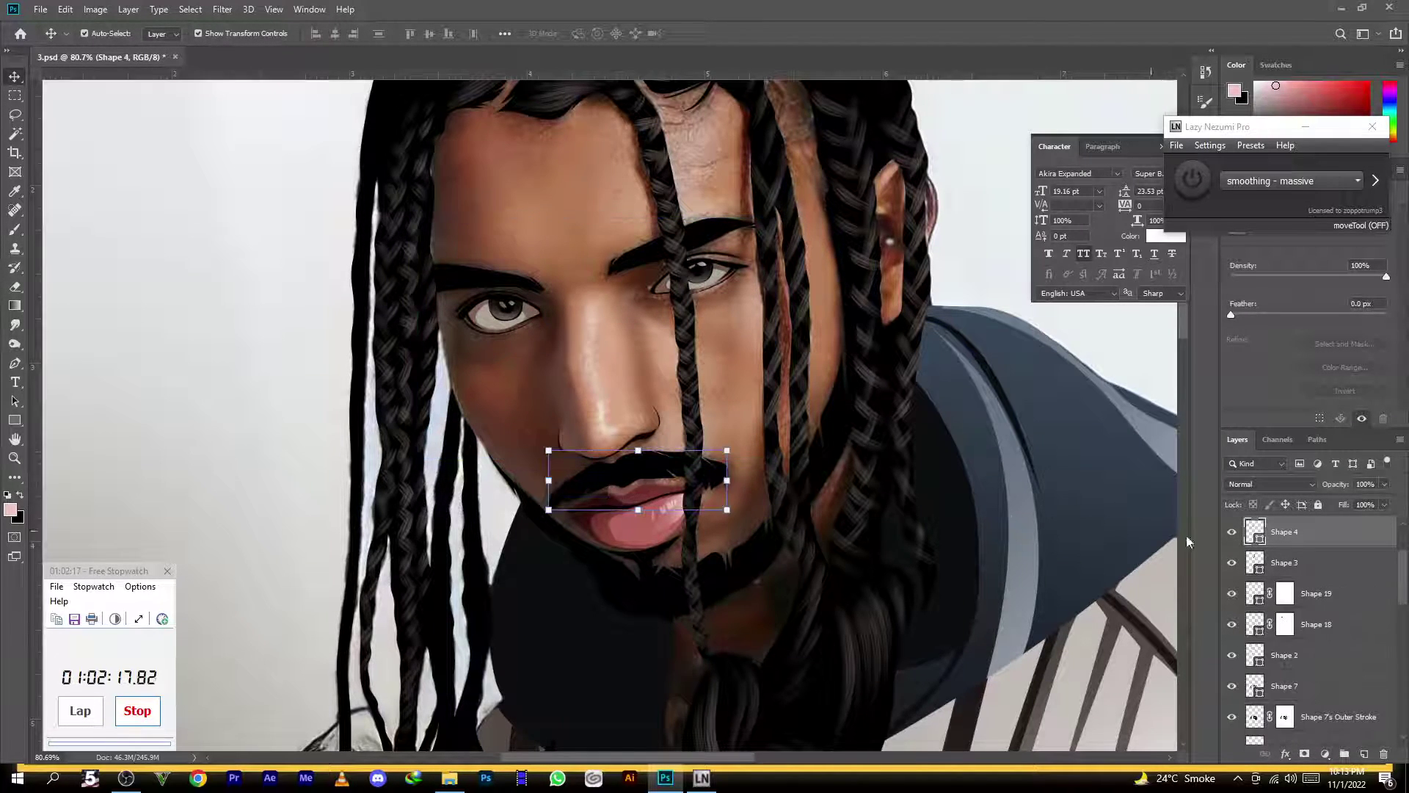
{"action": "left_click", "coordinate": [1232, 533]}
{"action": "left_click", "coordinate": [1232, 534]}
{"action": "left_click", "coordinate": [1232, 533]}
{"action": "left_click", "coordinate": [1233, 533]}
Hide the reference photo layer, deselect all layers, and save the document
{"action": "scroll", "coordinate": [554, 274], "scroll_direction": "down", "scroll_amount": 6}
{"action": "scroll", "coordinate": [558, 283], "scroll_direction": "down", "scroll_amount": 2}
{"action": "scroll", "coordinate": [1385, 676], "scroll_direction": "down", "scroll_amount": 10}
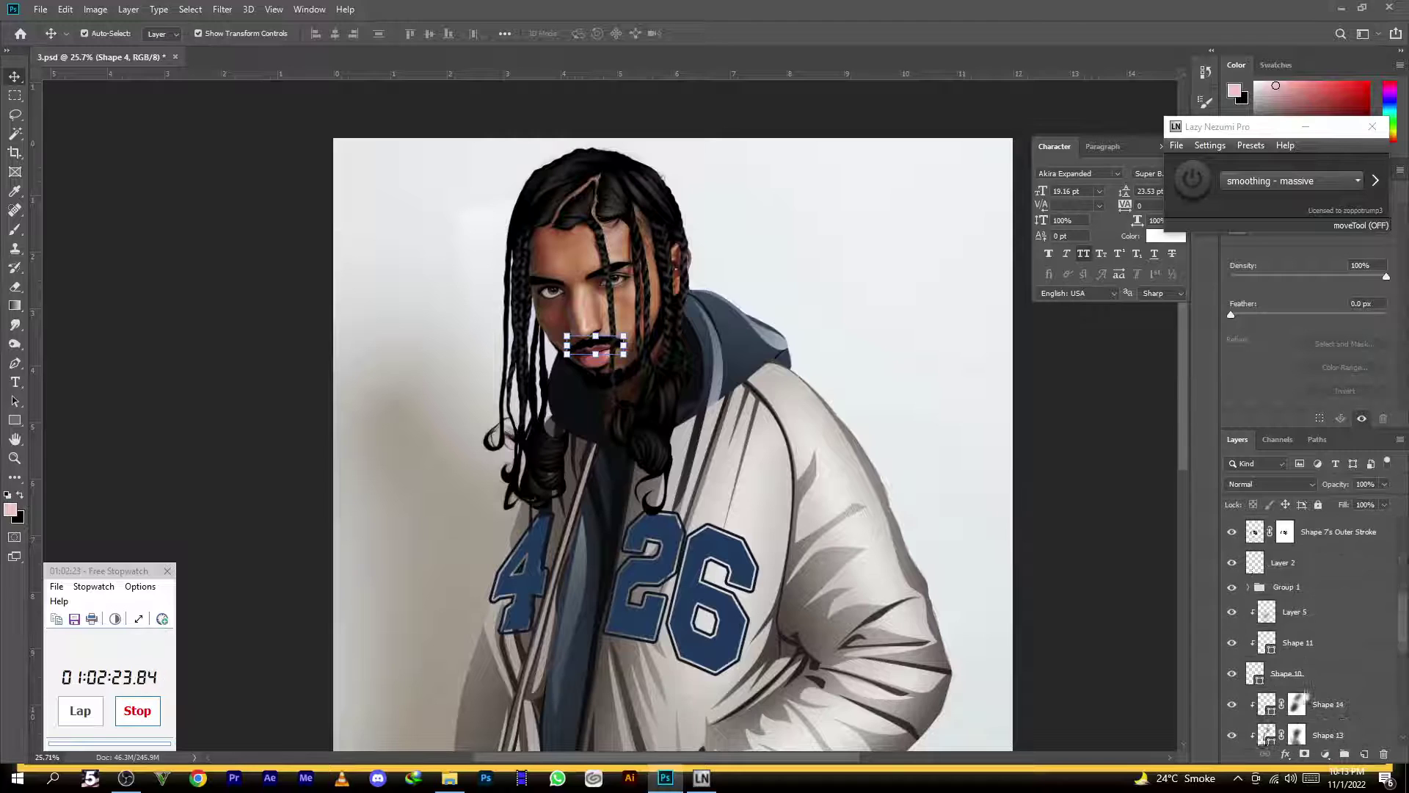
{"action": "left_click", "coordinate": [1233, 701]}
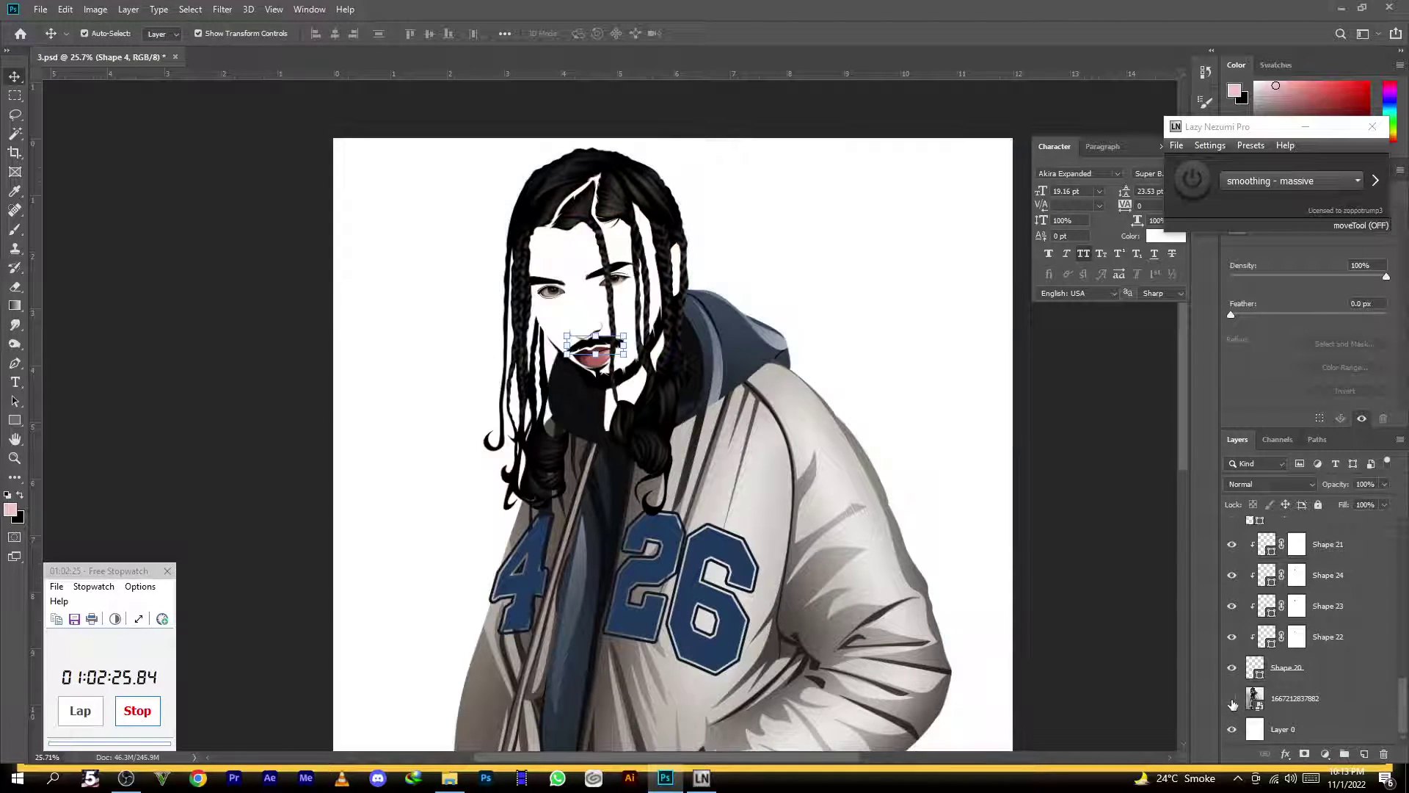
{"action": "left_click", "coordinate": [1101, 468]}
{"action": "scroll", "coordinate": [636, 288], "scroll_direction": "down", "scroll_amount": 2}
{"action": "key", "text": "ctrl+s"}
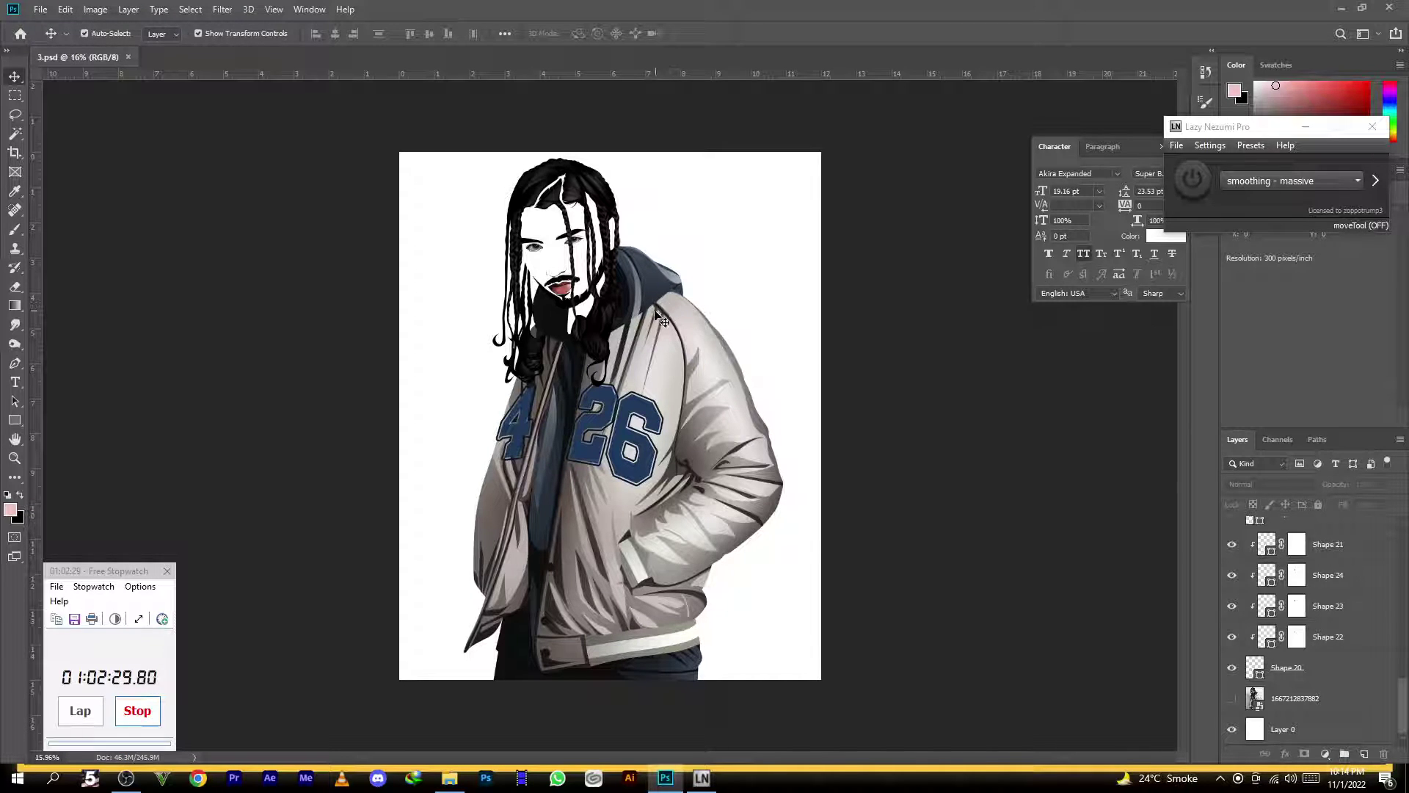
Show the reference photo again and add a new empty layer directly above it
{"action": "scroll", "coordinate": [664, 319], "scroll_direction": "up", "scroll_amount": 3}
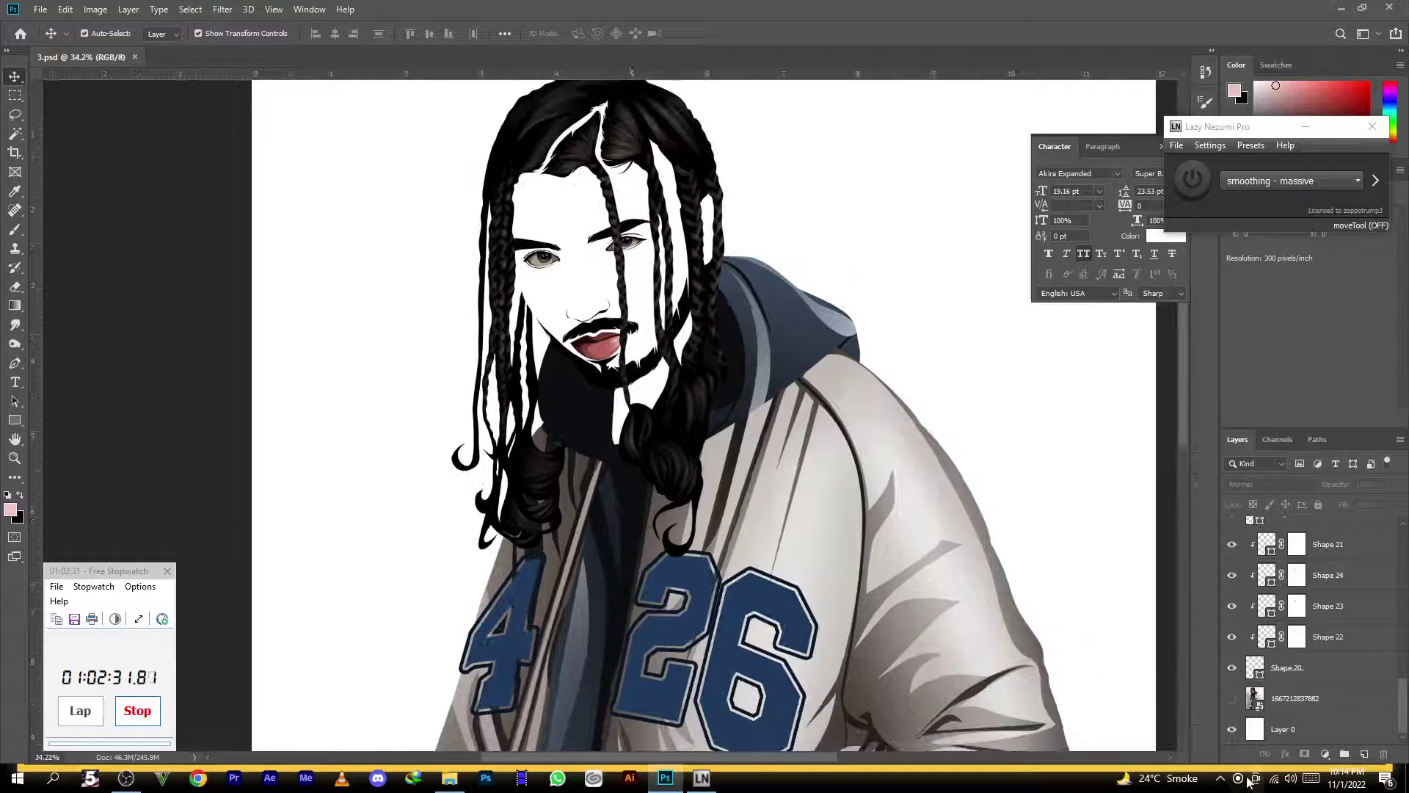
{"action": "left_click", "coordinate": [1231, 698]}
{"action": "left_click", "coordinate": [1293, 698]}
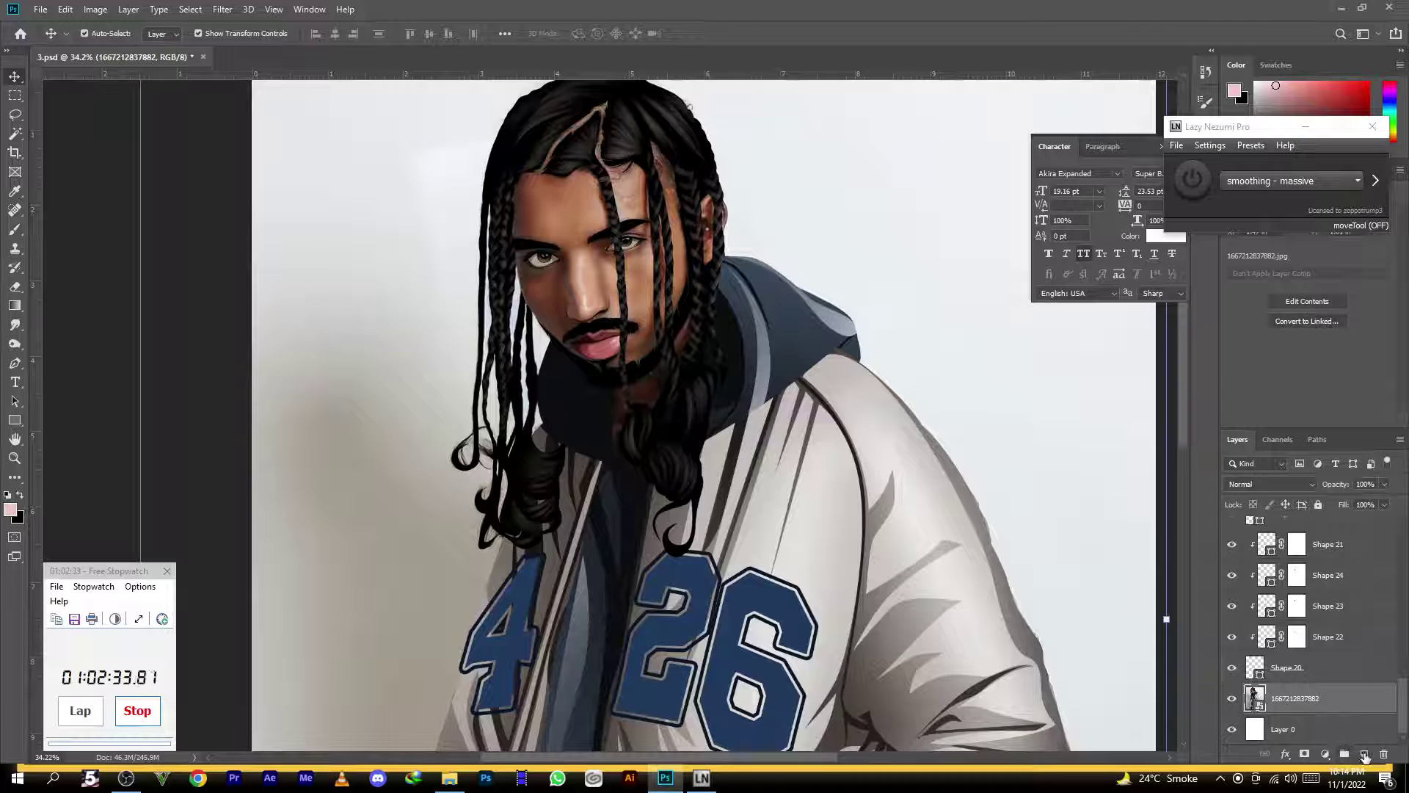
{"action": "left_click", "coordinate": [1364, 754]}
Sample the forehead skin for the foreground colour and adjust it to a light peach tone
{"action": "left_click", "coordinate": [9, 509]}
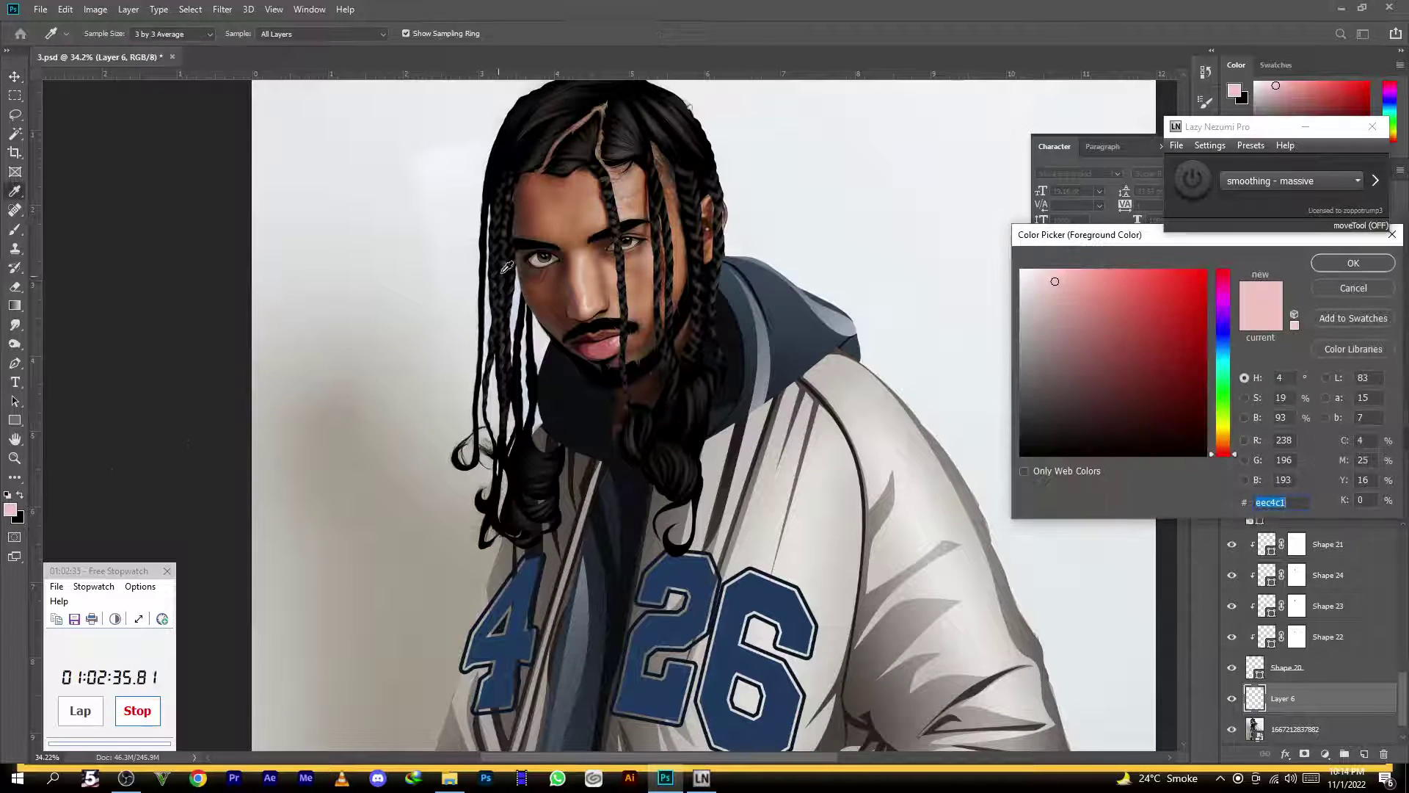
{"action": "left_click", "coordinate": [593, 213]}
{"action": "left_click", "coordinate": [1088, 291]}
{"action": "left_click", "coordinate": [1353, 263]}
{"action": "key", "text": "v"}
{"action": "scroll", "coordinate": [508, 257], "scroll_direction": "up", "scroll_amount": 3}
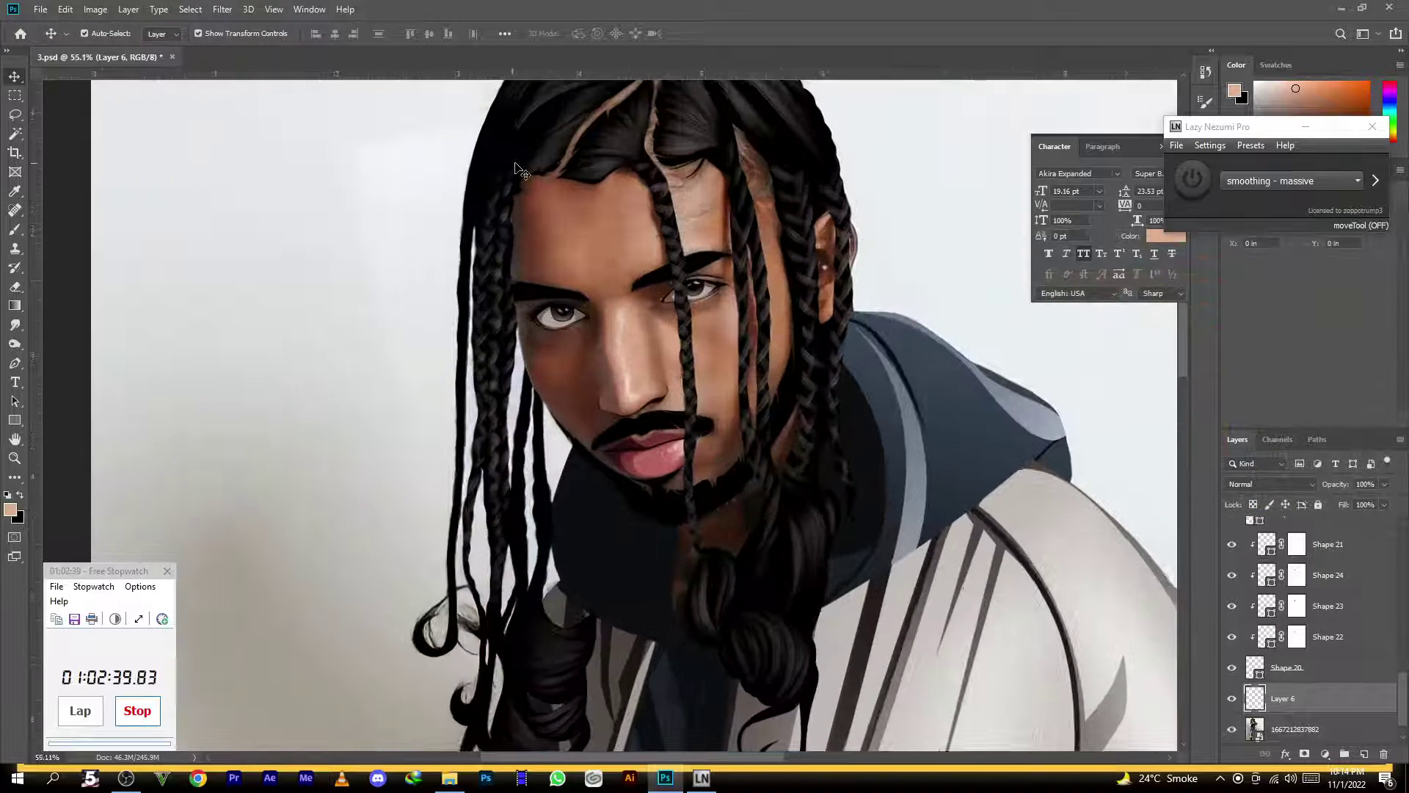
Trace a pen path from the hairline down the picture-left edge of the face to the chin, on the empty layer
{"action": "left_click", "coordinate": [14, 364]}
{"action": "scroll", "coordinate": [477, 297], "scroll_direction": "up", "scroll_amount": 1}
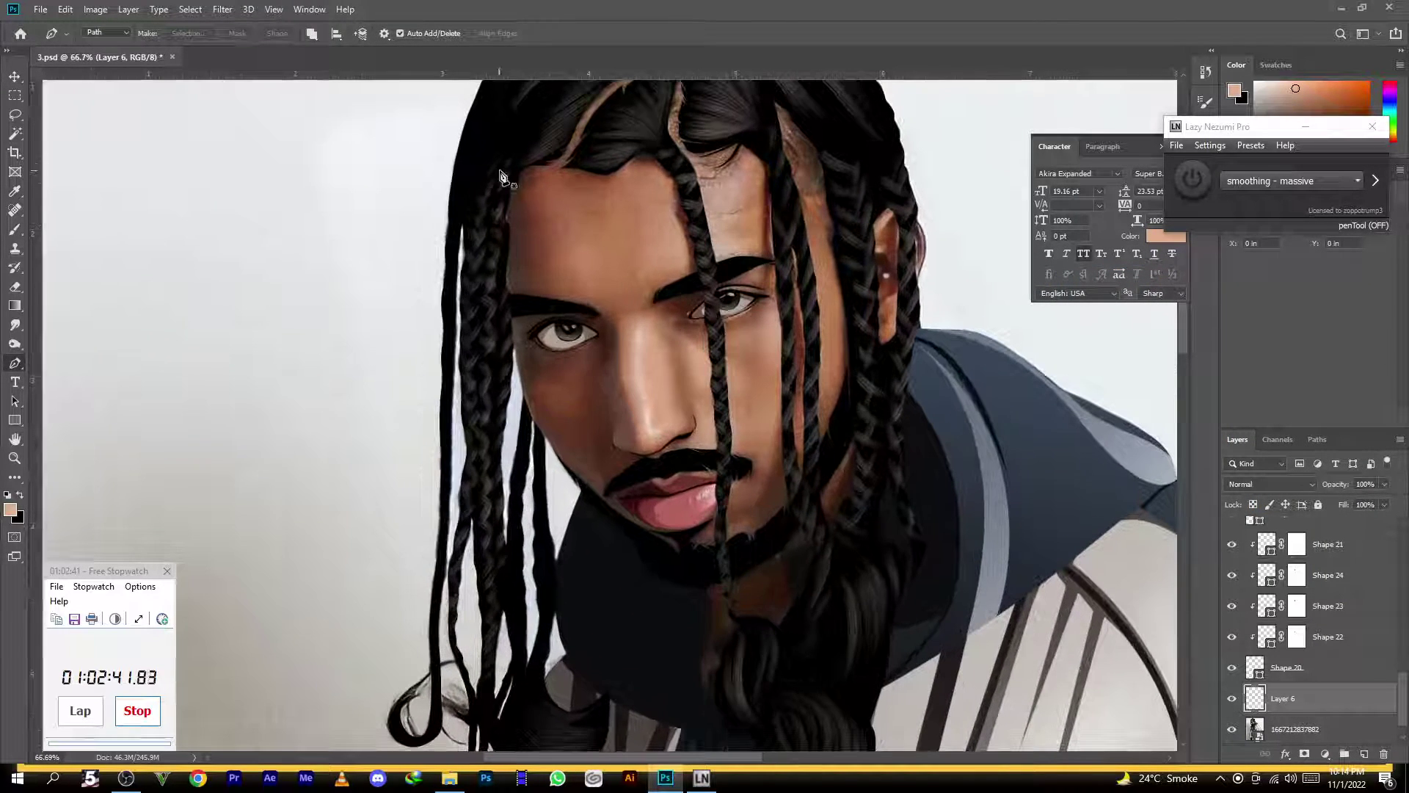
{"action": "scroll", "coordinate": [512, 347], "scroll_direction": "up", "scroll_amount": 2}
{"action": "left_click_drag", "start_coordinate": [505, 308], "coordinate": [536, 453]}
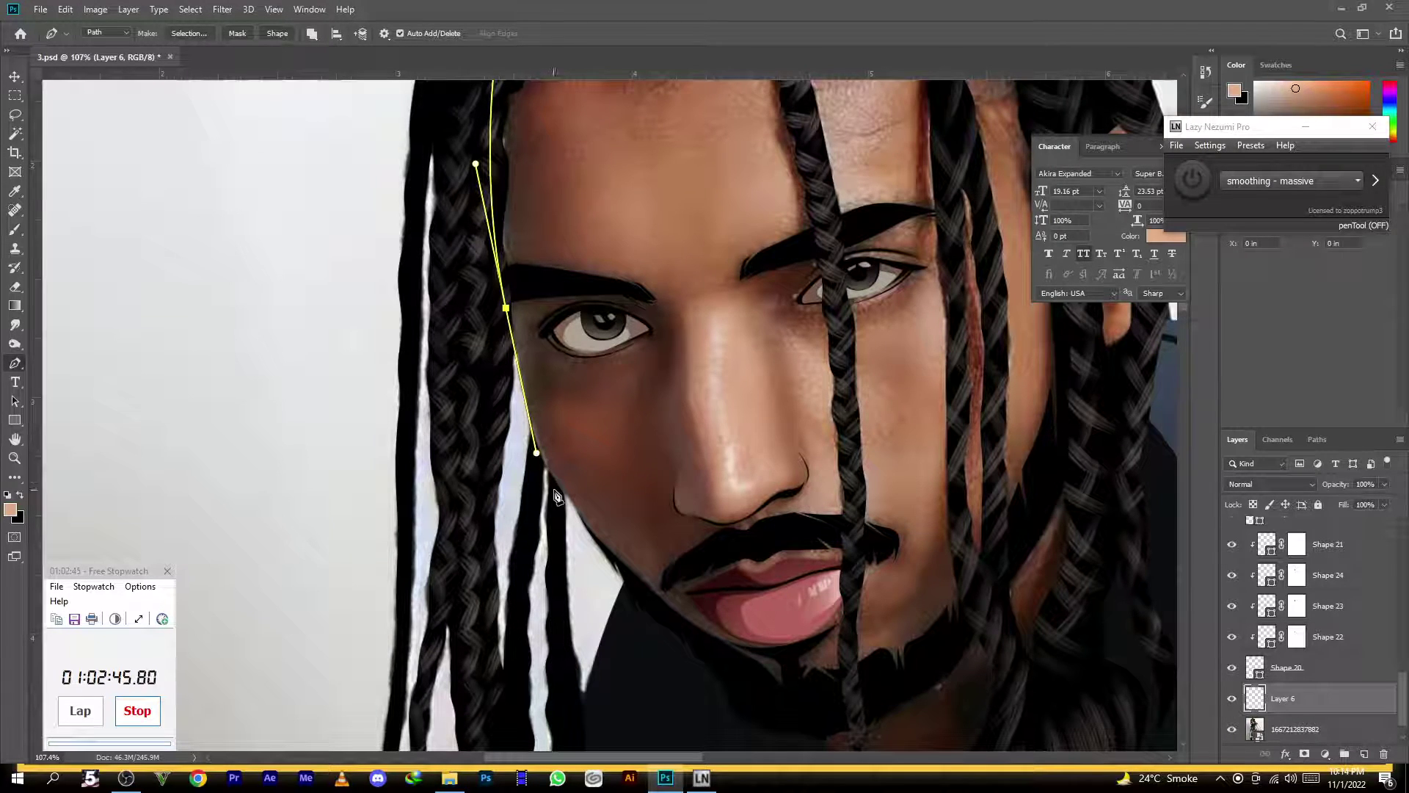
{"action": "left_click_drag", "start_coordinate": [590, 529], "coordinate": [653, 613]}
{"action": "scroll", "coordinate": [743, 530], "scroll_direction": "down", "scroll_amount": 3}
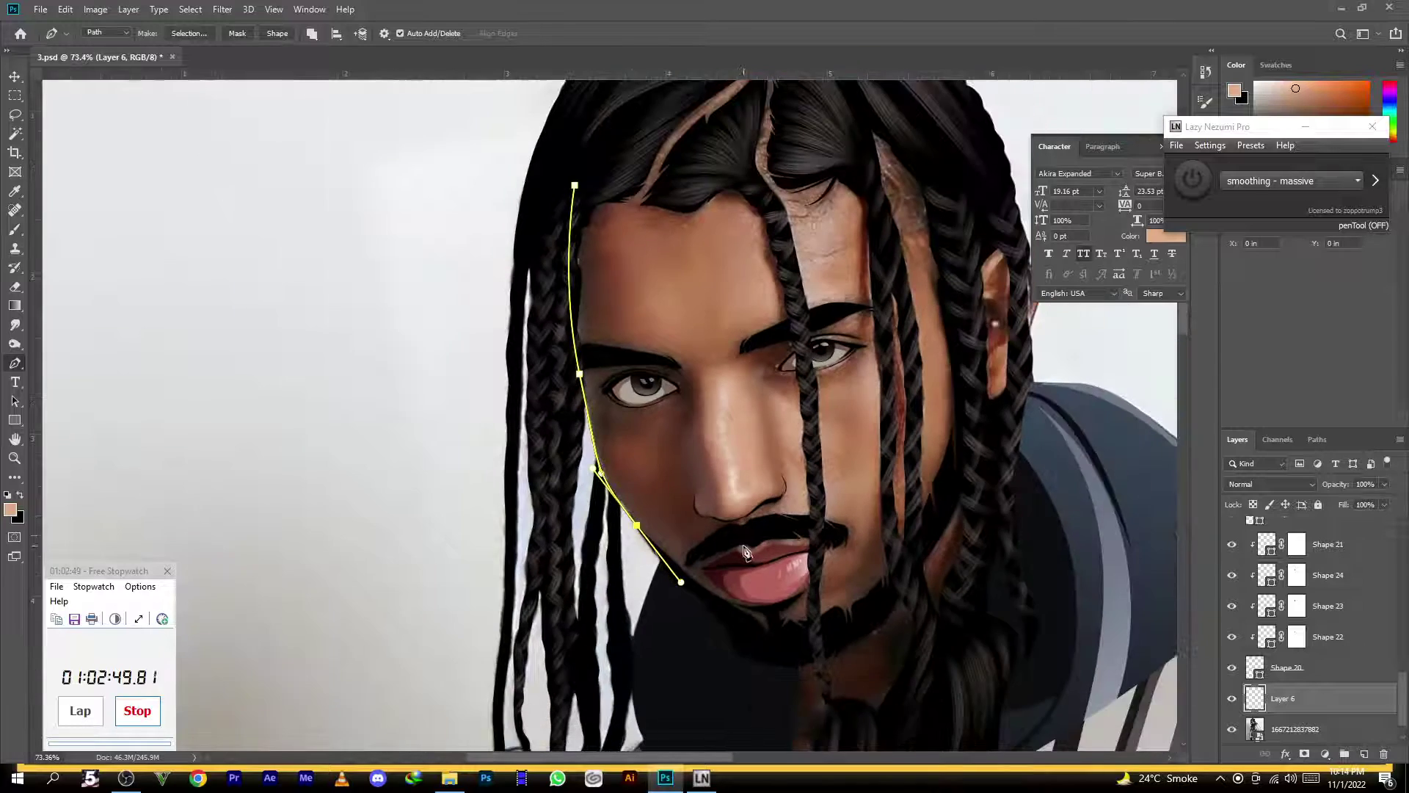
{"action": "left_click", "coordinate": [771, 642]}
Continue the path around the neck, ear and top of the head, close it, and turn it into a light peach skin shape
{"action": "scroll", "coordinate": [764, 442], "scroll_direction": "down", "scroll_amount": 2}
{"action": "scroll", "coordinate": [762, 442], "scroll_direction": "down", "scroll_amount": 1}
{"action": "left_click", "coordinate": [820, 640]}
{"action": "scroll", "coordinate": [878, 418], "scroll_direction": "up", "scroll_amount": 3}
{"action": "scroll", "coordinate": [855, 455], "scroll_direction": "up", "scroll_amount": 2}
{"action": "left_click_drag", "start_coordinate": [865, 451], "coordinate": [883, 365]}
{"action": "left_click_drag", "start_coordinate": [860, 250], "coordinate": [880, 283]}
{"action": "scroll", "coordinate": [774, 299], "scroll_direction": "down", "scroll_amount": 3}
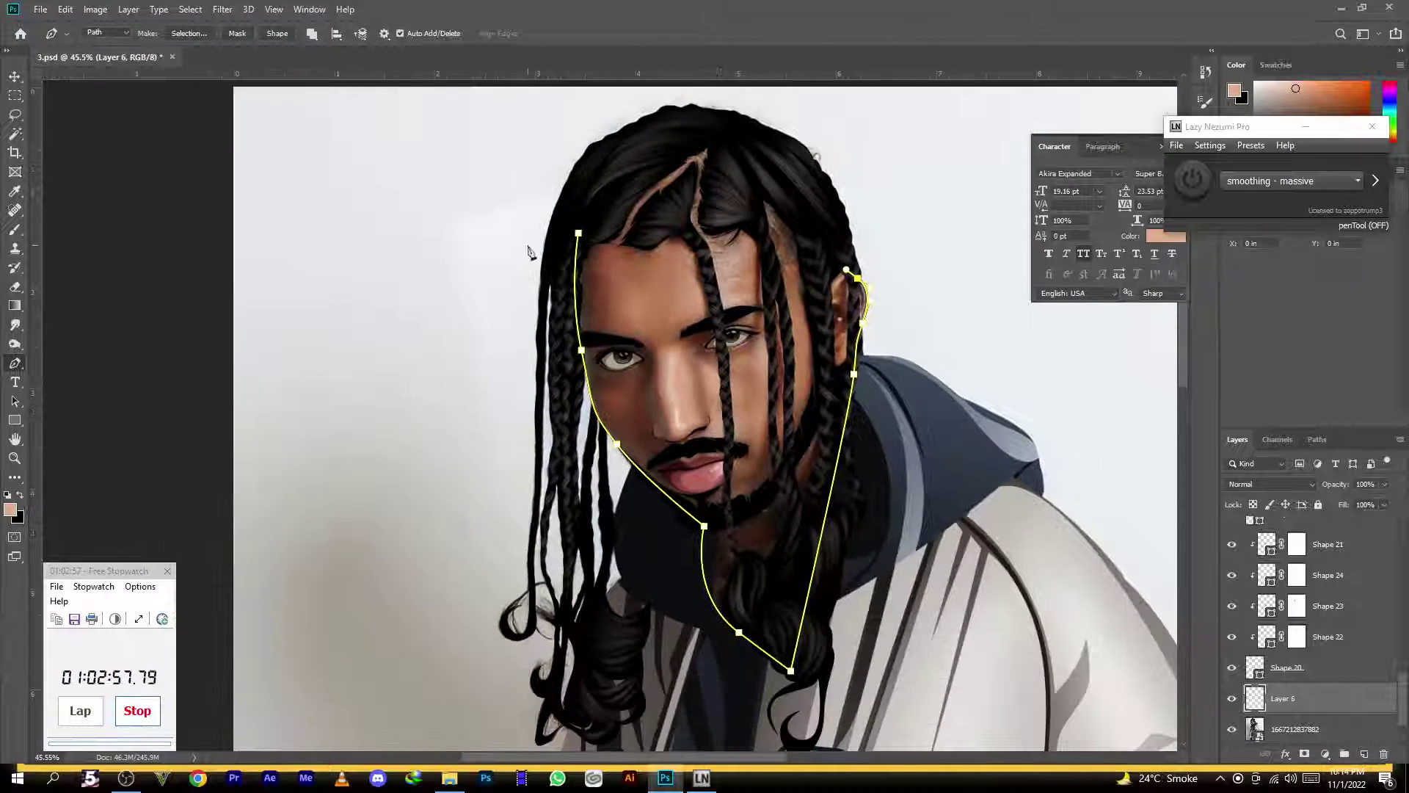
{"action": "left_click_drag", "start_coordinate": [580, 236], "coordinate": [415, 483]}
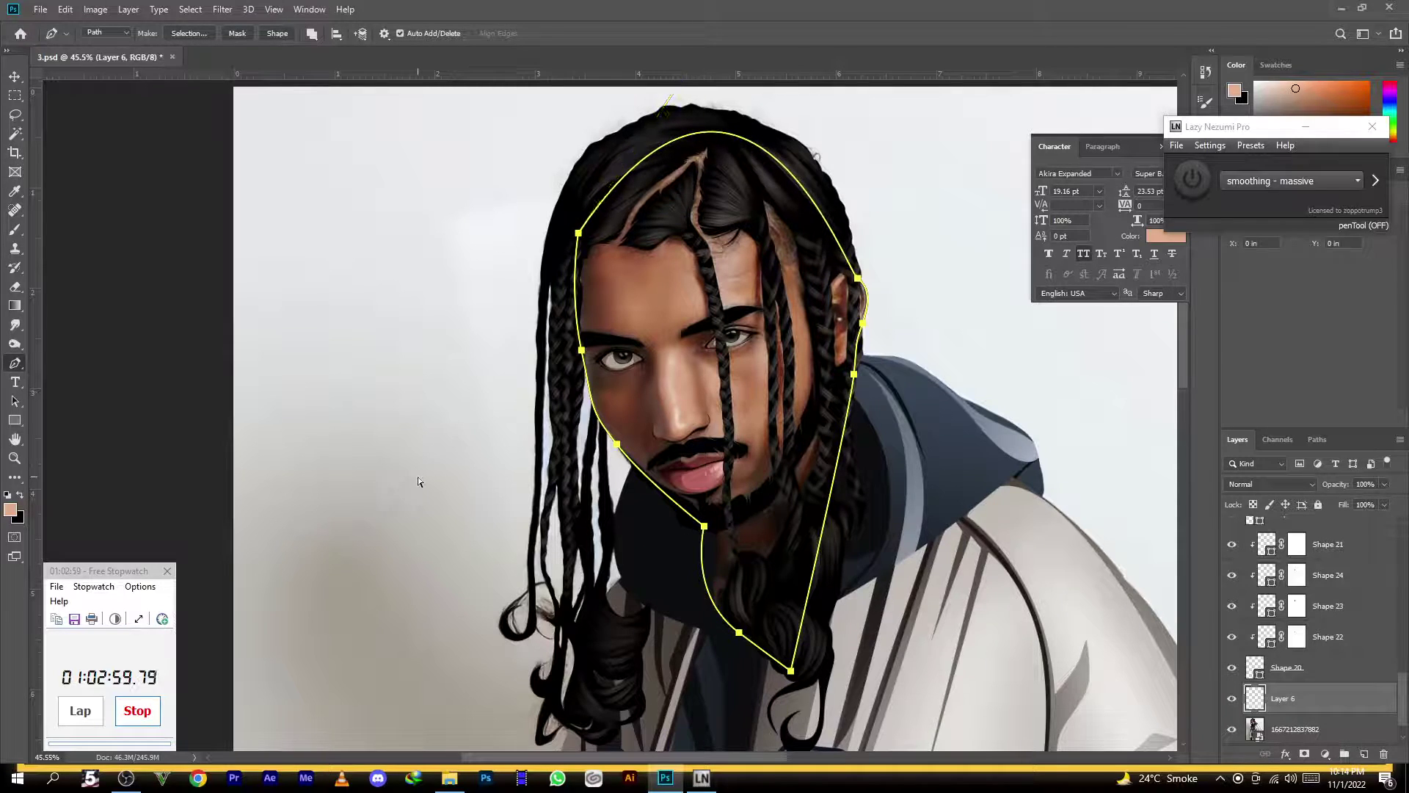
{"action": "left_click", "coordinate": [284, 37]}
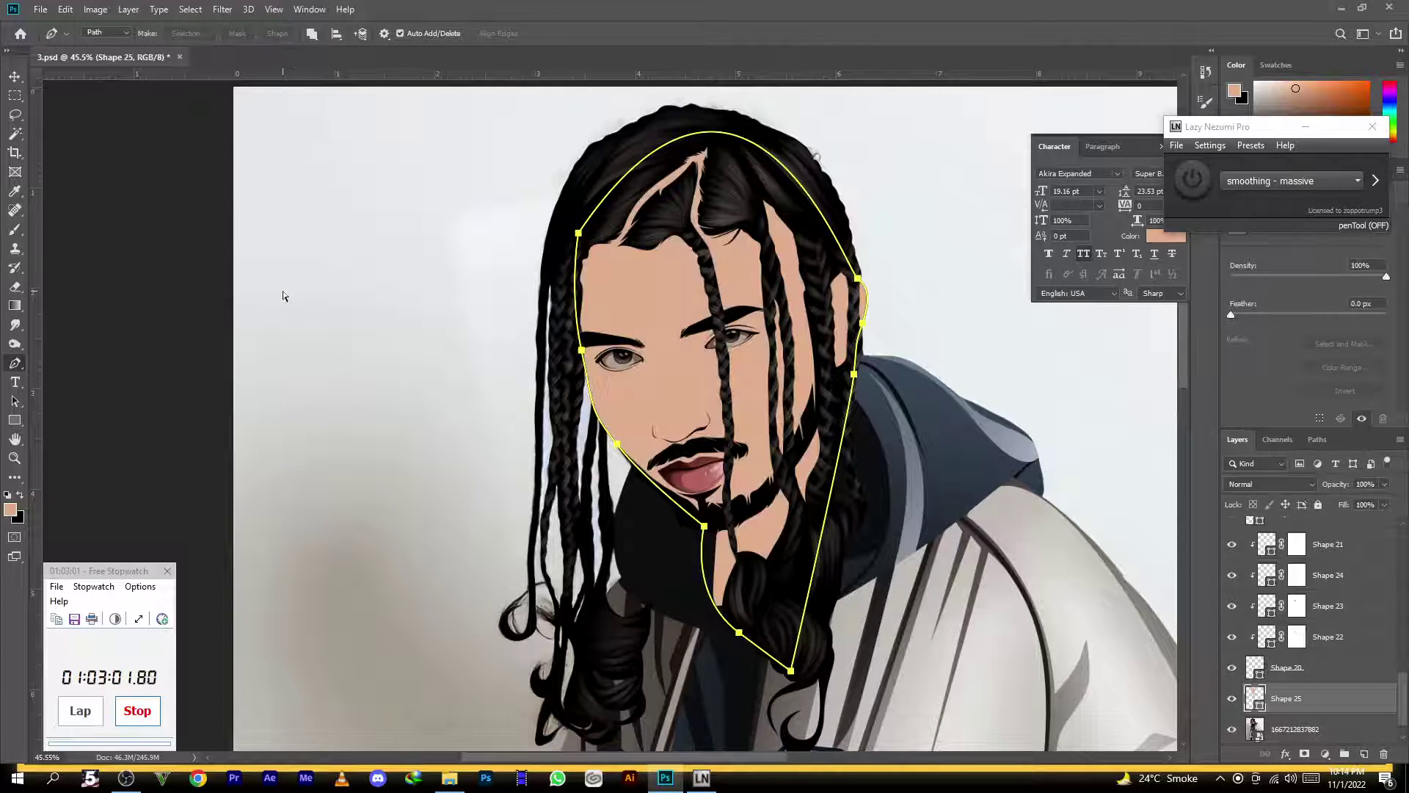
Compare the portrait with the skin shape hidden and shown, add a new layer above it, and hide the skin shape
{"action": "scroll", "coordinate": [565, 290], "scroll_direction": "down", "scroll_amount": 1}
{"action": "scroll", "coordinate": [587, 317], "scroll_direction": "down", "scroll_amount": 4}
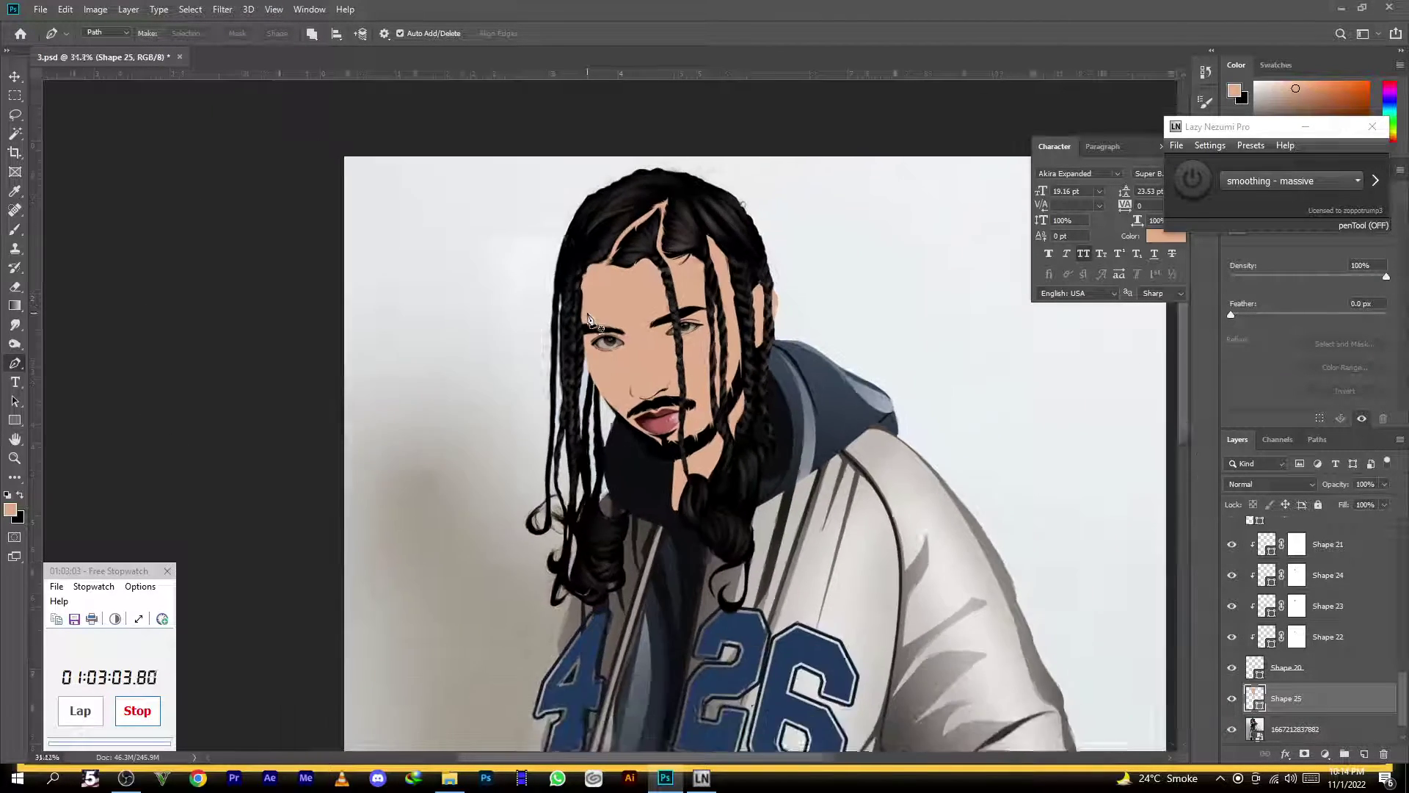
{"action": "left_click", "coordinate": [1231, 698]}
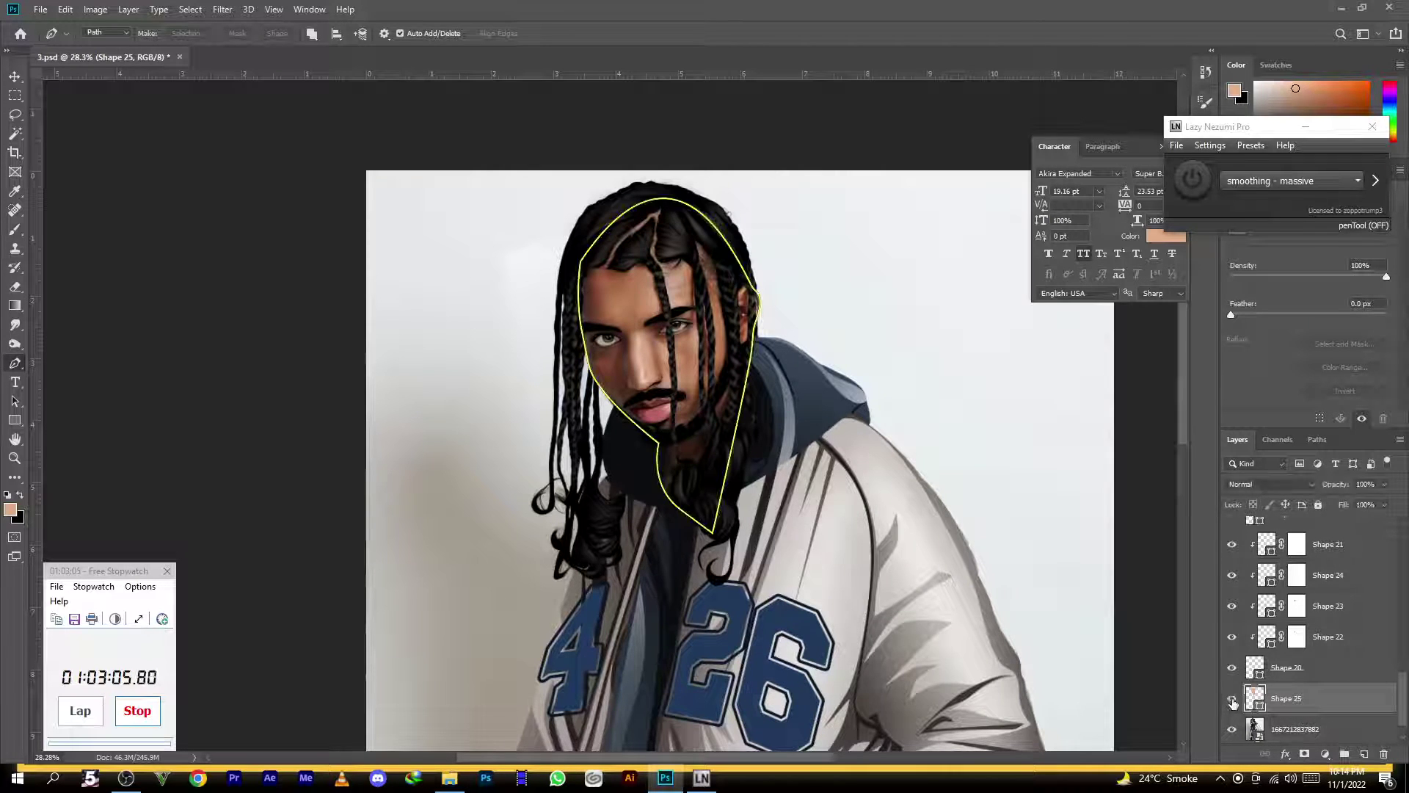
{"action": "left_click", "coordinate": [1232, 698]}
{"action": "left_click", "coordinate": [1365, 754]}
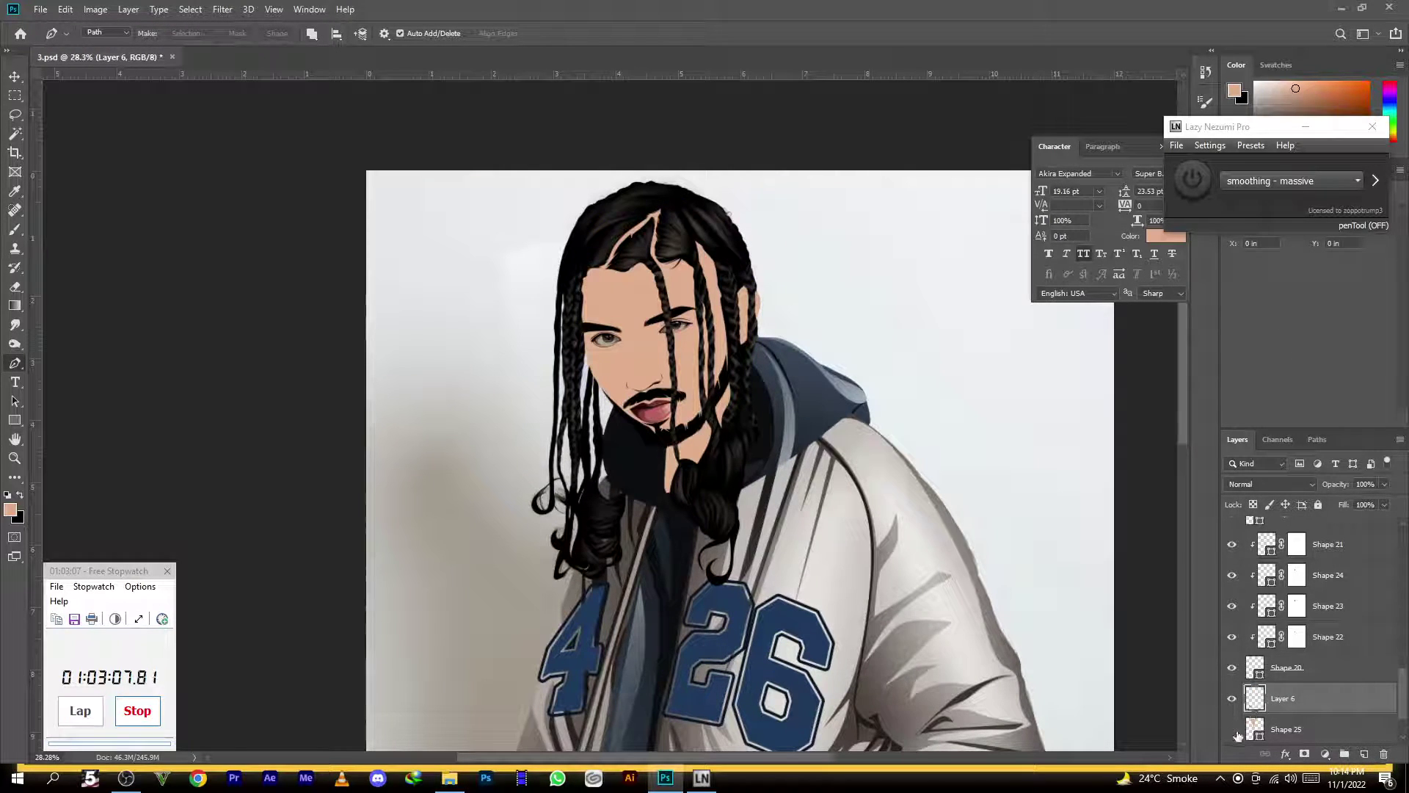
{"action": "left_click", "coordinate": [1233, 730]}
Reduce the brush size to 900 and sample the reddish-brown skin near the edge of the forehead
{"action": "left_click", "coordinate": [15, 229]}
{"action": "scroll", "coordinate": [660, 278], "scroll_direction": "up", "scroll_amount": 3}
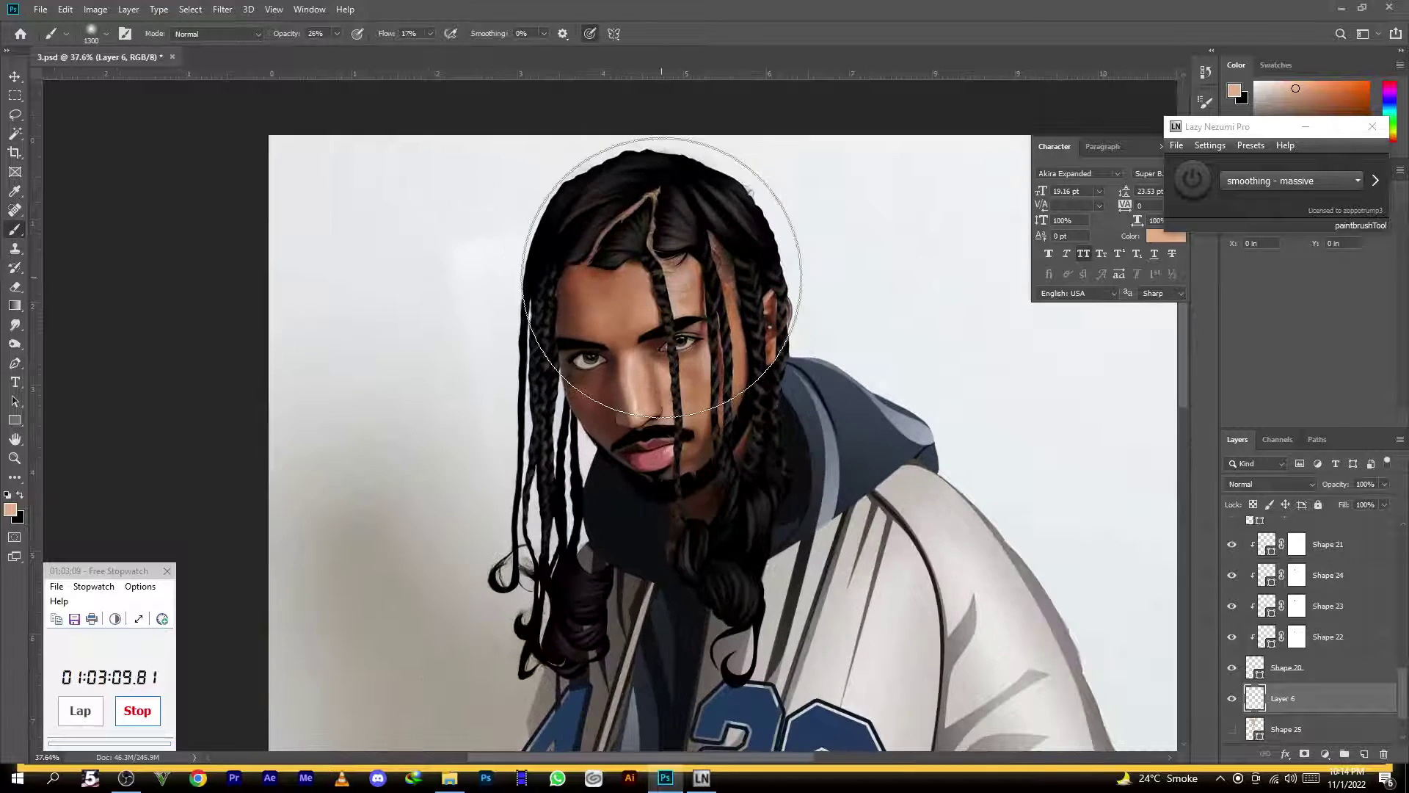
{"action": "scroll", "coordinate": [616, 326], "scroll_direction": "up", "scroll_amount": 2}
{"action": "key", "text": "bracketleft"}
{"action": "key", "text": "bracketleft"}
{"action": "key", "text": "bracketleft"}
{"action": "key", "text": "bracketleft"}
{"action": "scroll", "coordinate": [490, 326], "scroll_direction": "down", "scroll_amount": 3}
{"action": "key", "text": "bracketleft"}
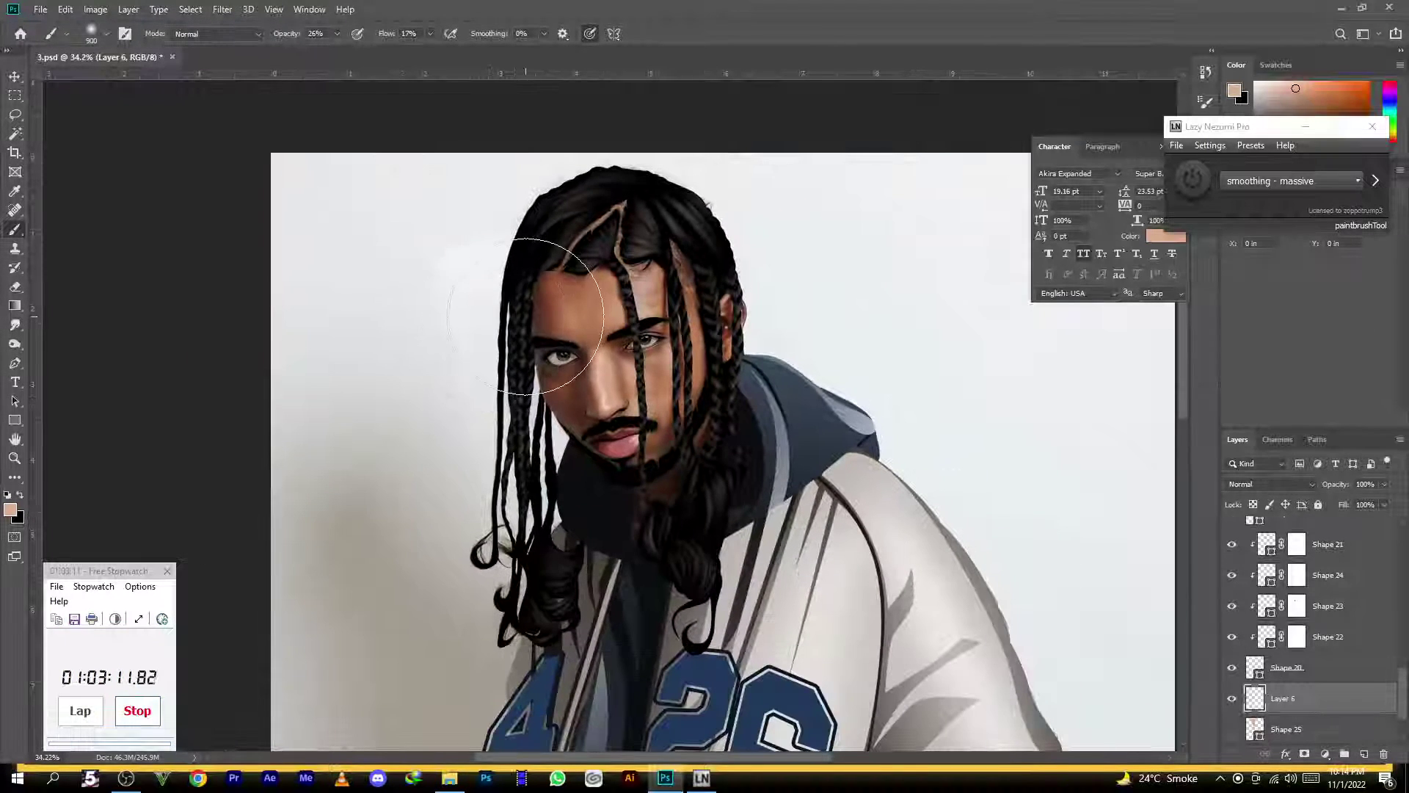
{"action": "left_click", "coordinate": [557, 320], "text": "alt"}
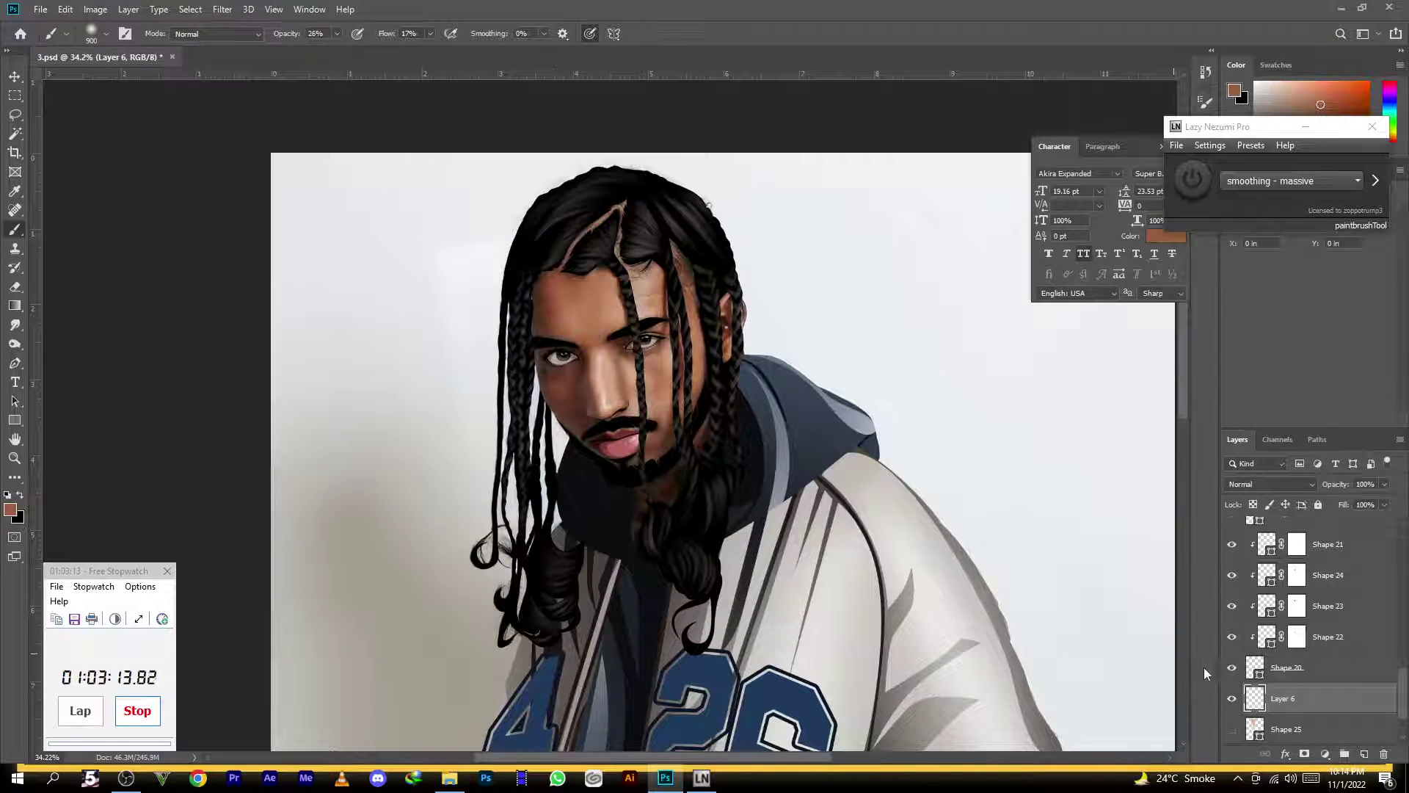
Show the skin shape, clip the new layer to it, and softly brush reddish-brown shading over the face's edges
{"action": "left_click", "coordinate": [1233, 729]}
{"action": "left_click", "coordinate": [1248, 714], "text": "alt"}
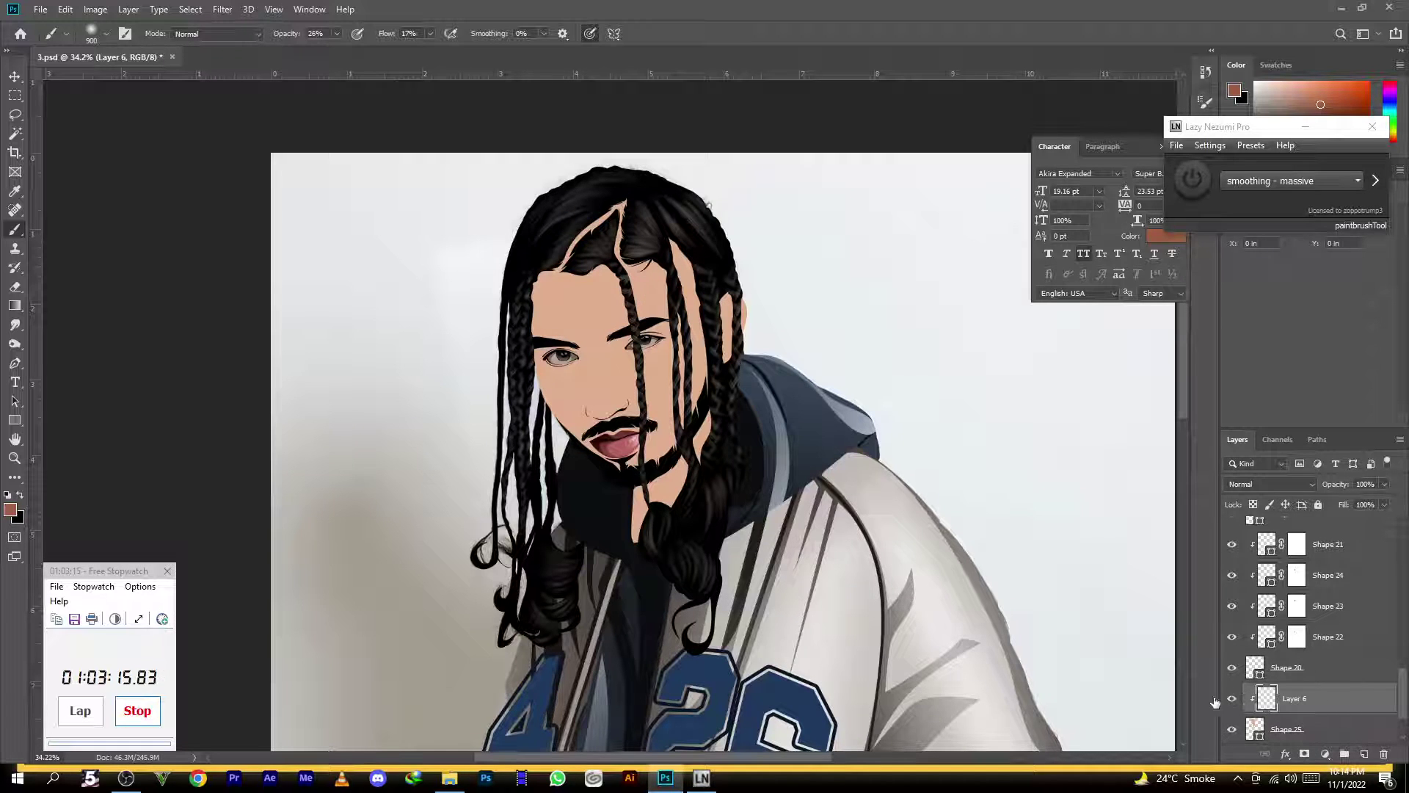
{"action": "mouse_move", "coordinate": [493, 295]}
{"action": "left_mouse_down"}
{"action": "mouse_move", "coordinate": [534, 389]}
{"action": "mouse_move", "coordinate": [547, 482]}
{"action": "left_mouse_up"}
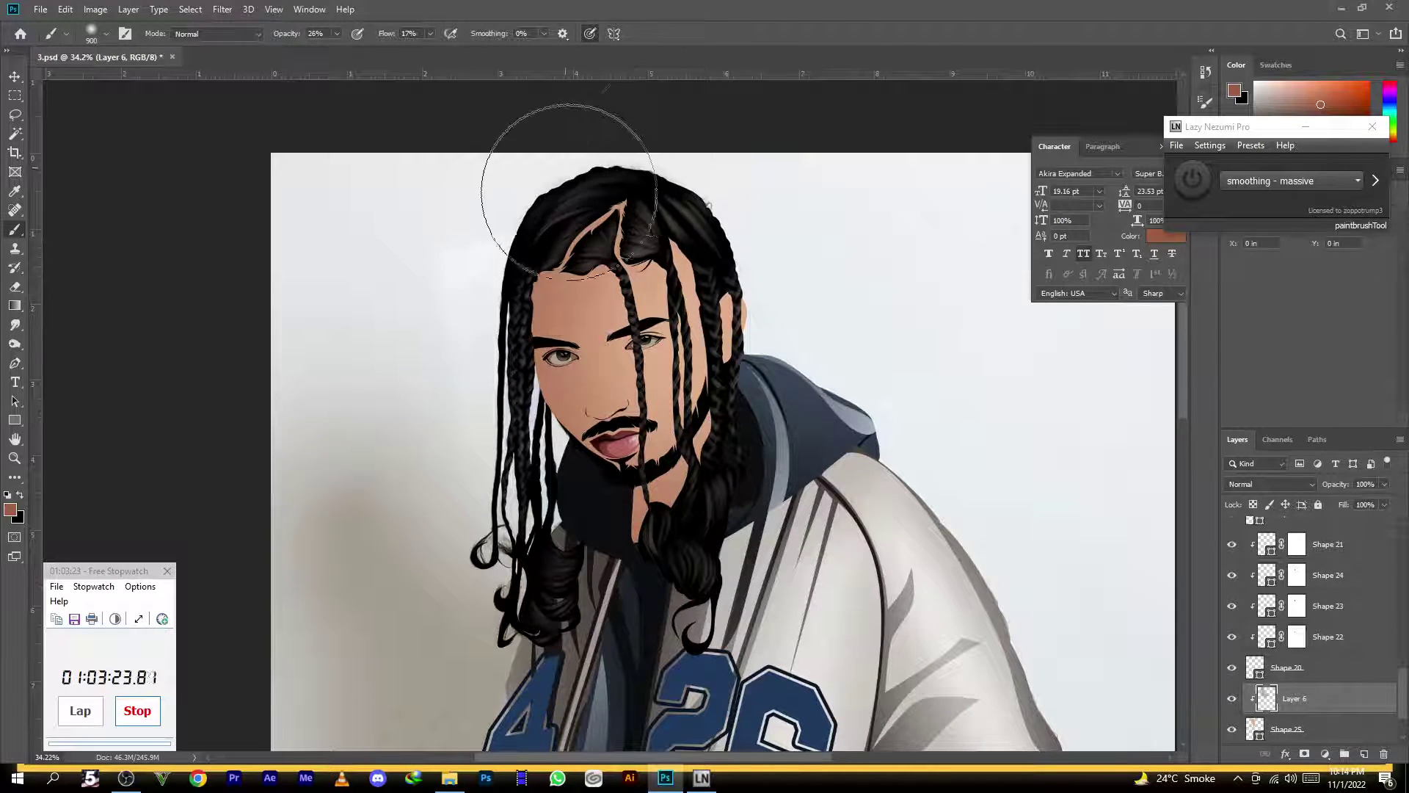
{"action": "scroll", "coordinate": [495, 394], "scroll_direction": "down", "scroll_amount": 5}
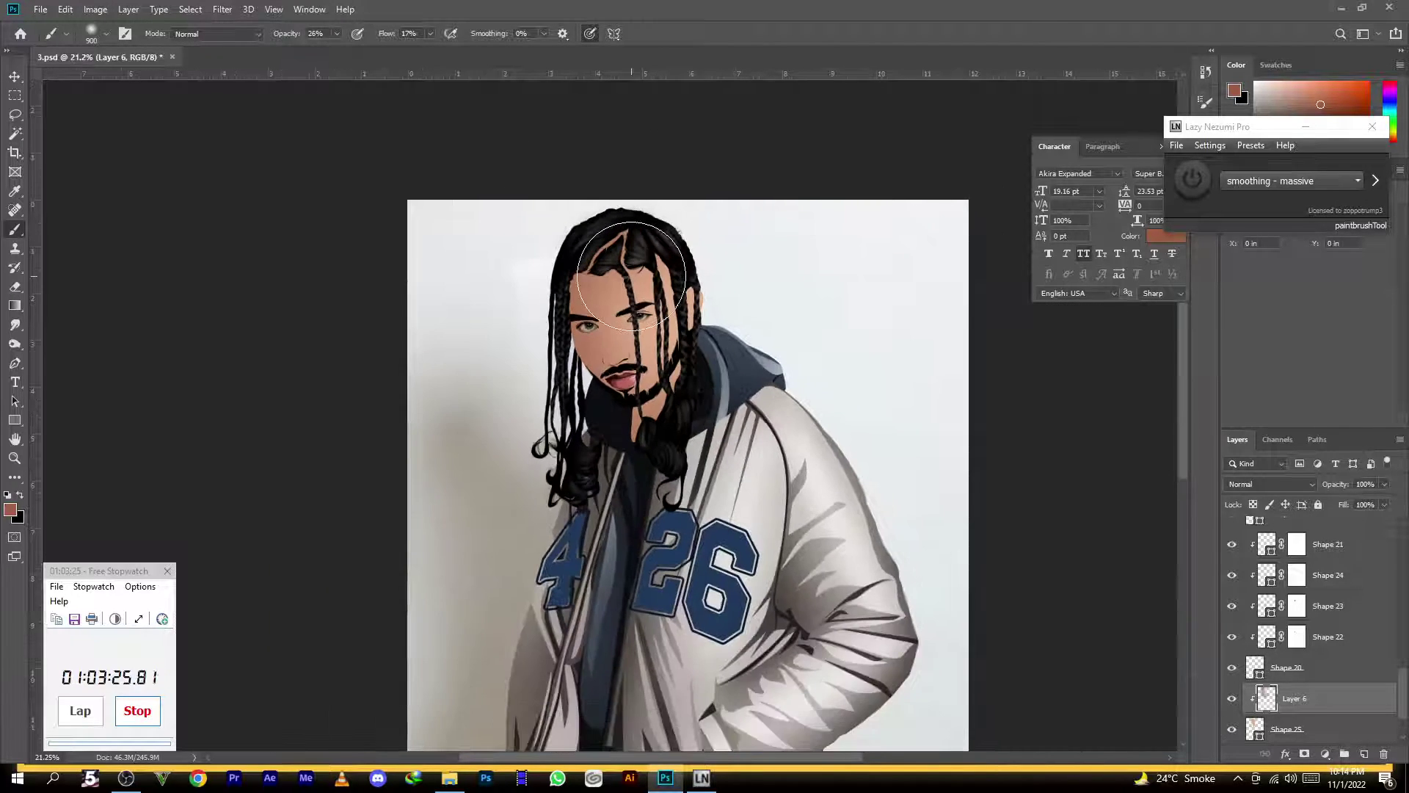
{"action": "scroll", "coordinate": [590, 295], "scroll_direction": "up", "scroll_amount": 5}
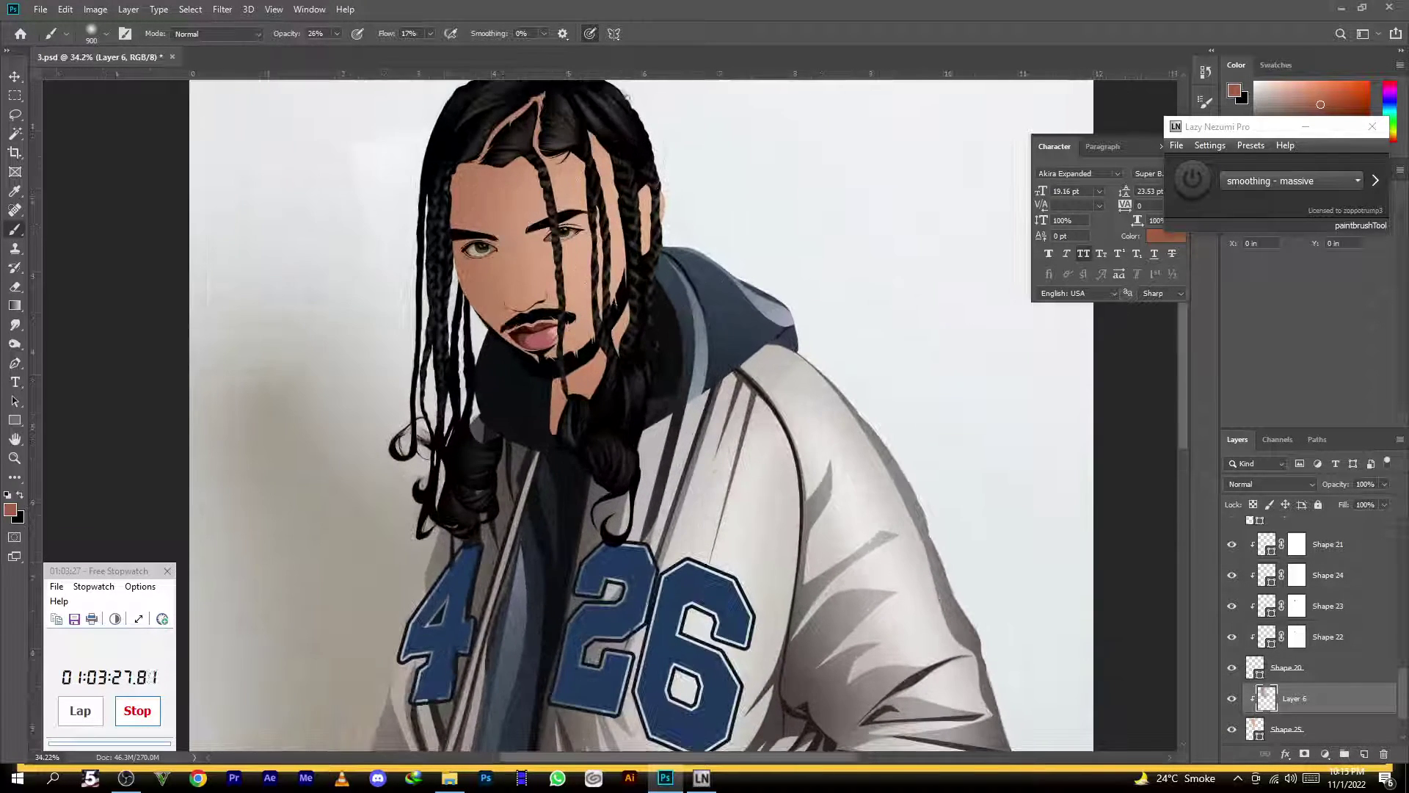
{"action": "left_click", "coordinate": [1228, 732]}
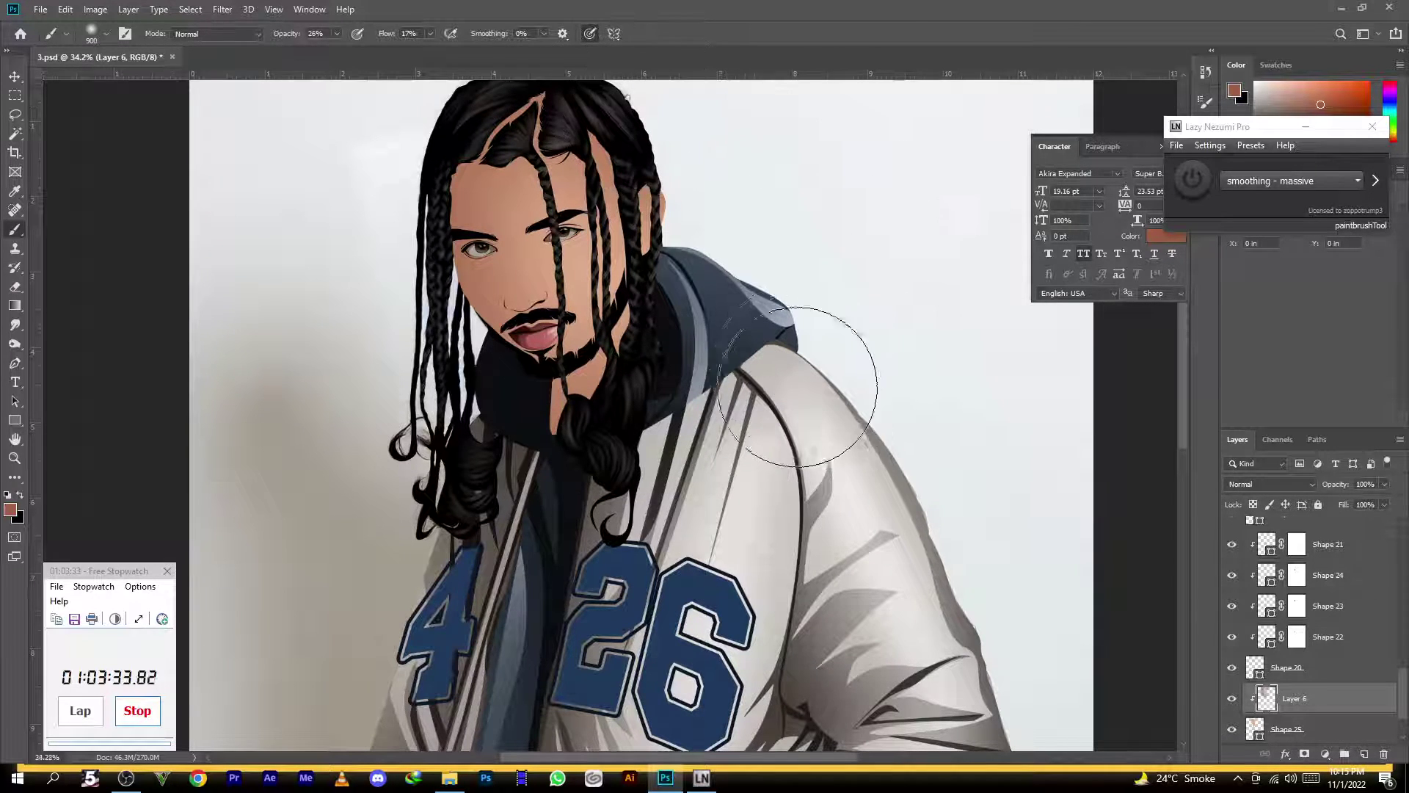
{"action": "scroll", "coordinate": [798, 380], "scroll_direction": "down", "scroll_amount": 3}
{"action": "scroll", "coordinate": [553, 213], "scroll_direction": "up", "scroll_amount": 6}
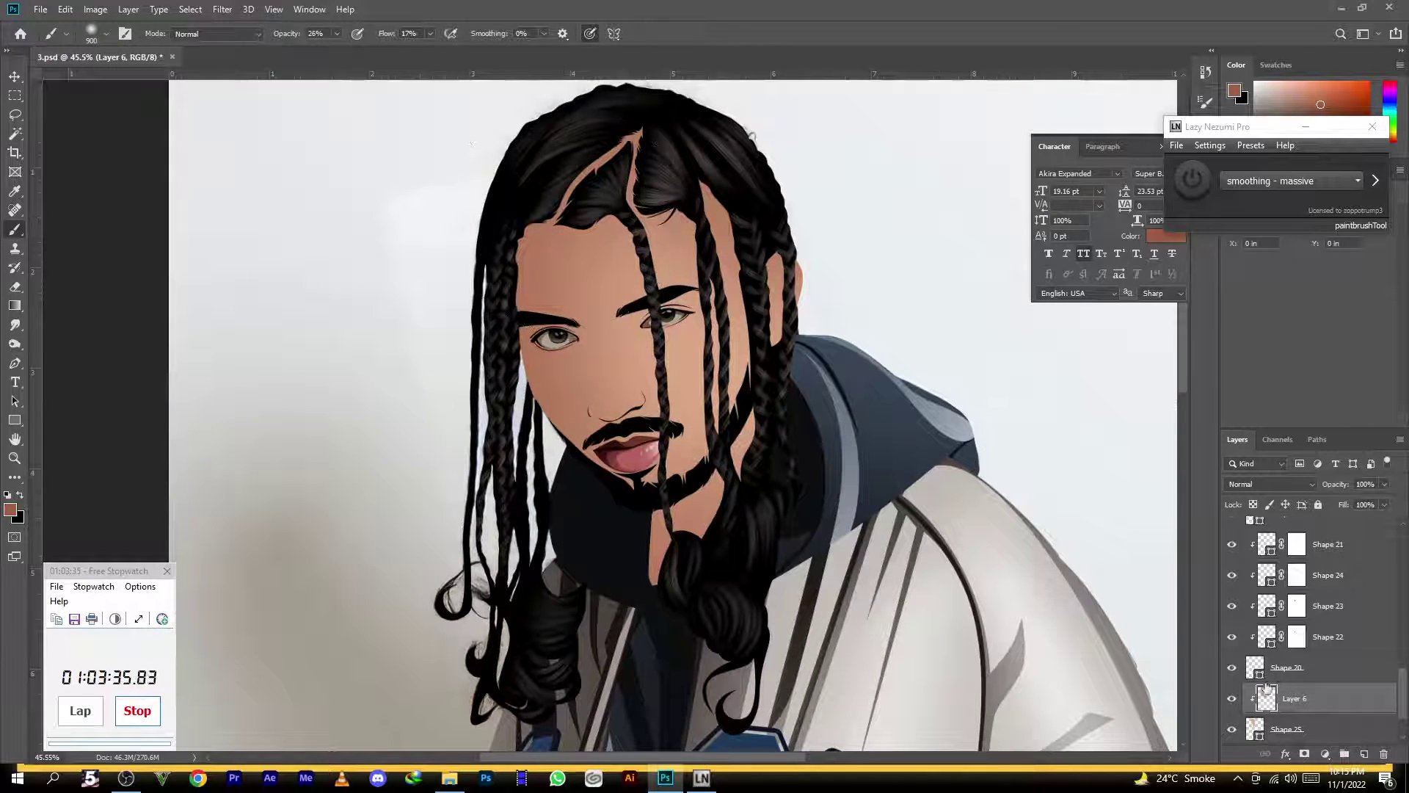
Hide the skin shape, add a new layer above the shading, and set the foreground colour to dark brown 260e06
{"action": "left_click", "coordinate": [1230, 730]}
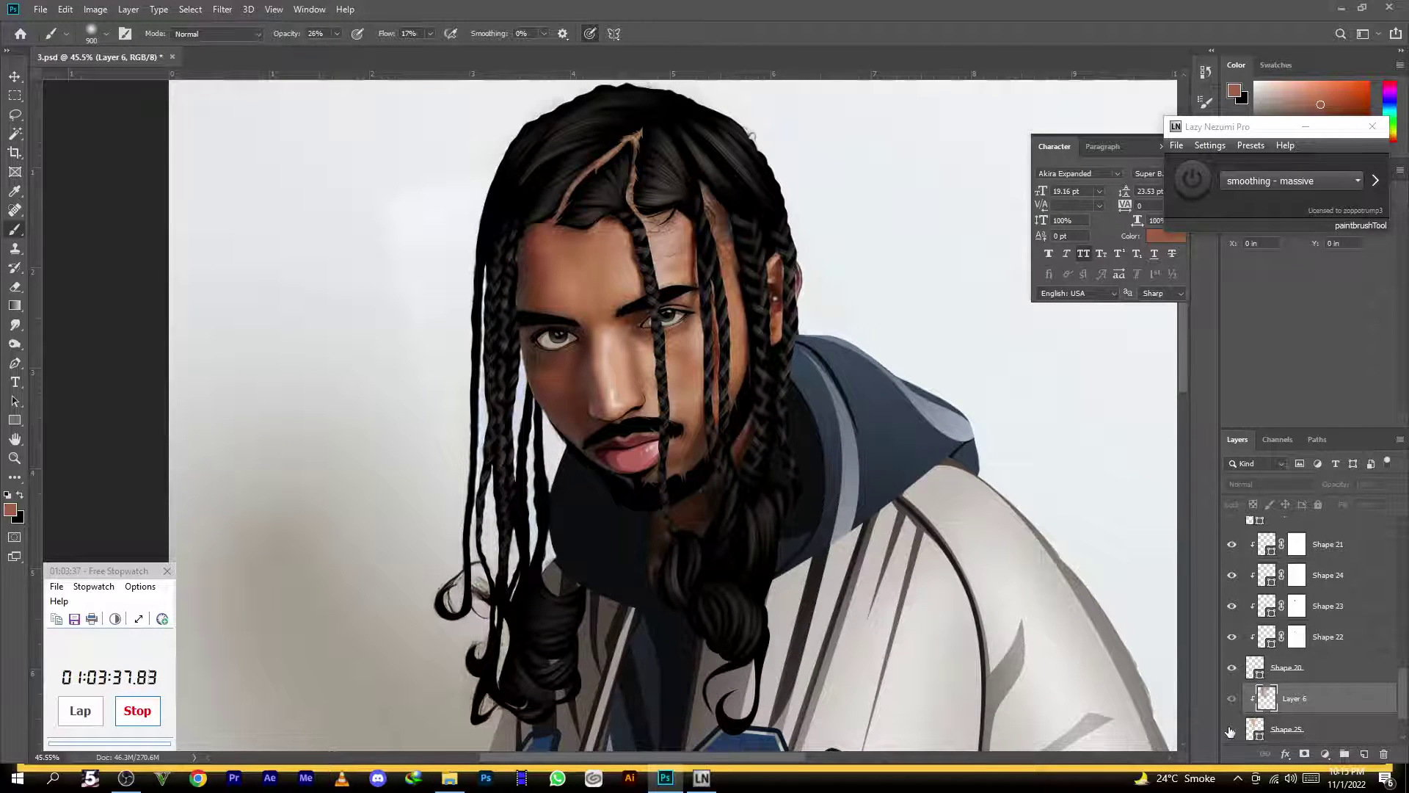
{"action": "left_click", "coordinate": [1362, 754]}
{"action": "left_click", "coordinate": [10, 508]}
{"action": "left_click_drag", "start_coordinate": [1122, 424], "coordinate": [1172, 426]}
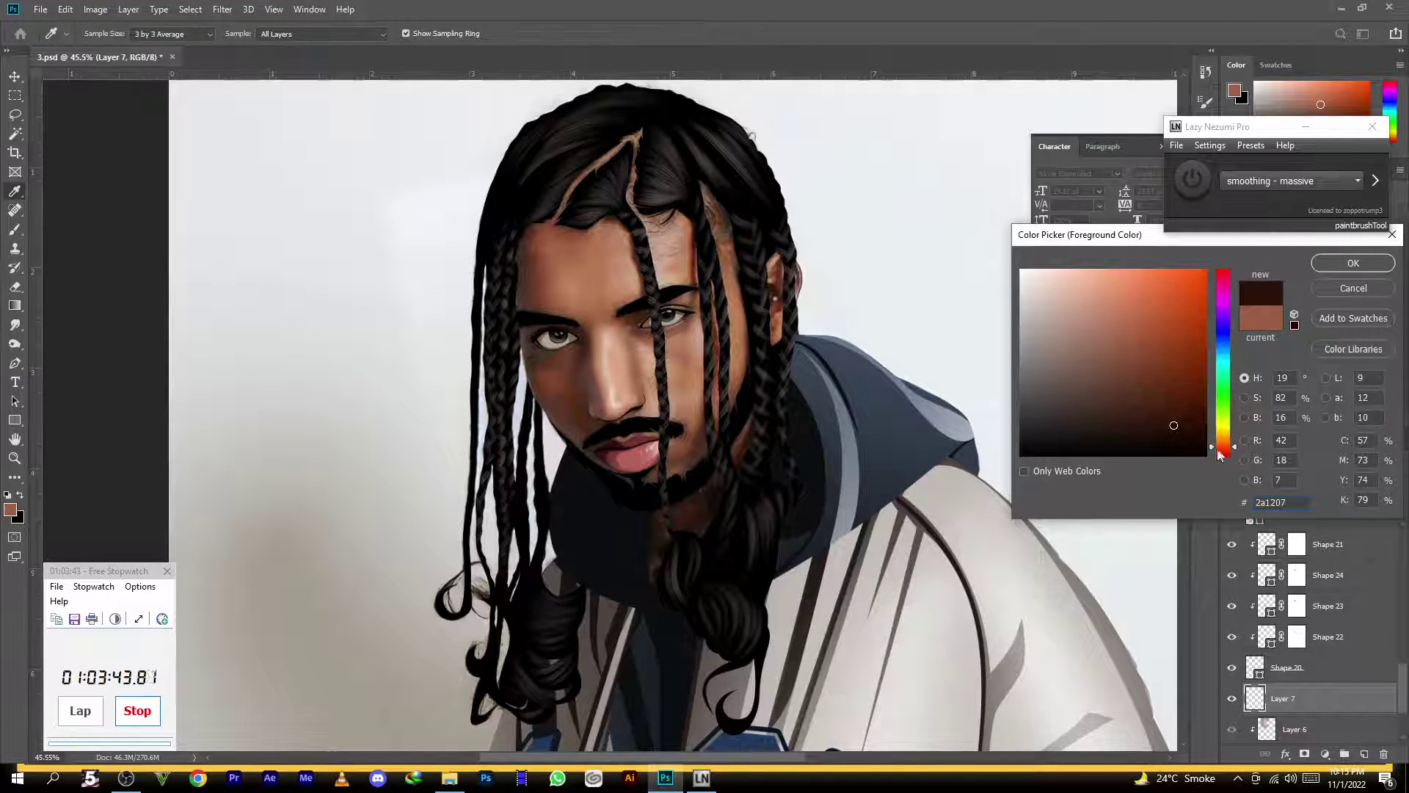
{"action": "left_click", "coordinate": [1175, 427]}
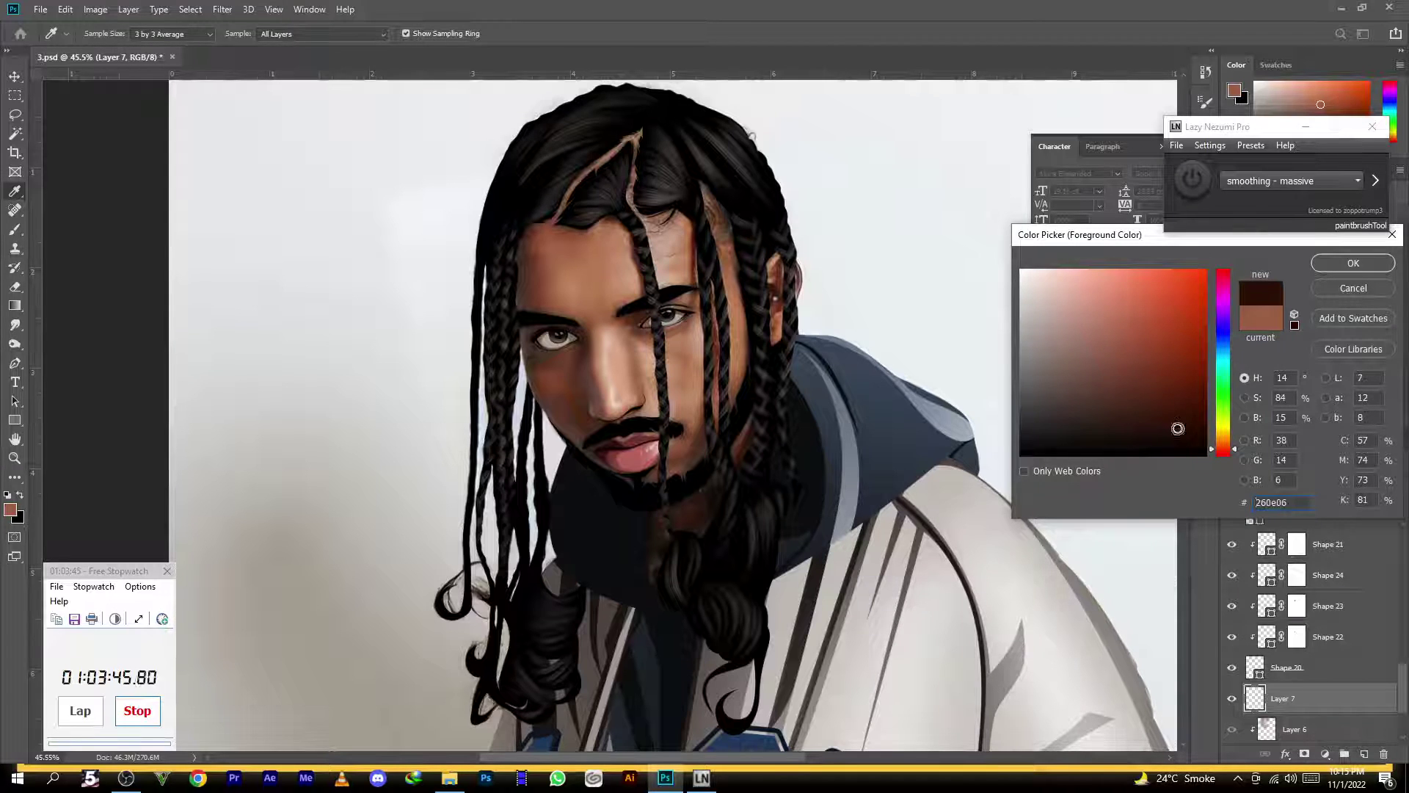
{"action": "left_click", "coordinate": [1349, 264]}
Trace a closed pen path around the shadow between the eyebrow and upper lid of the picture-left eye, reaching the nose bridge
{"action": "scroll", "coordinate": [517, 312], "scroll_direction": "up", "scroll_amount": 2}
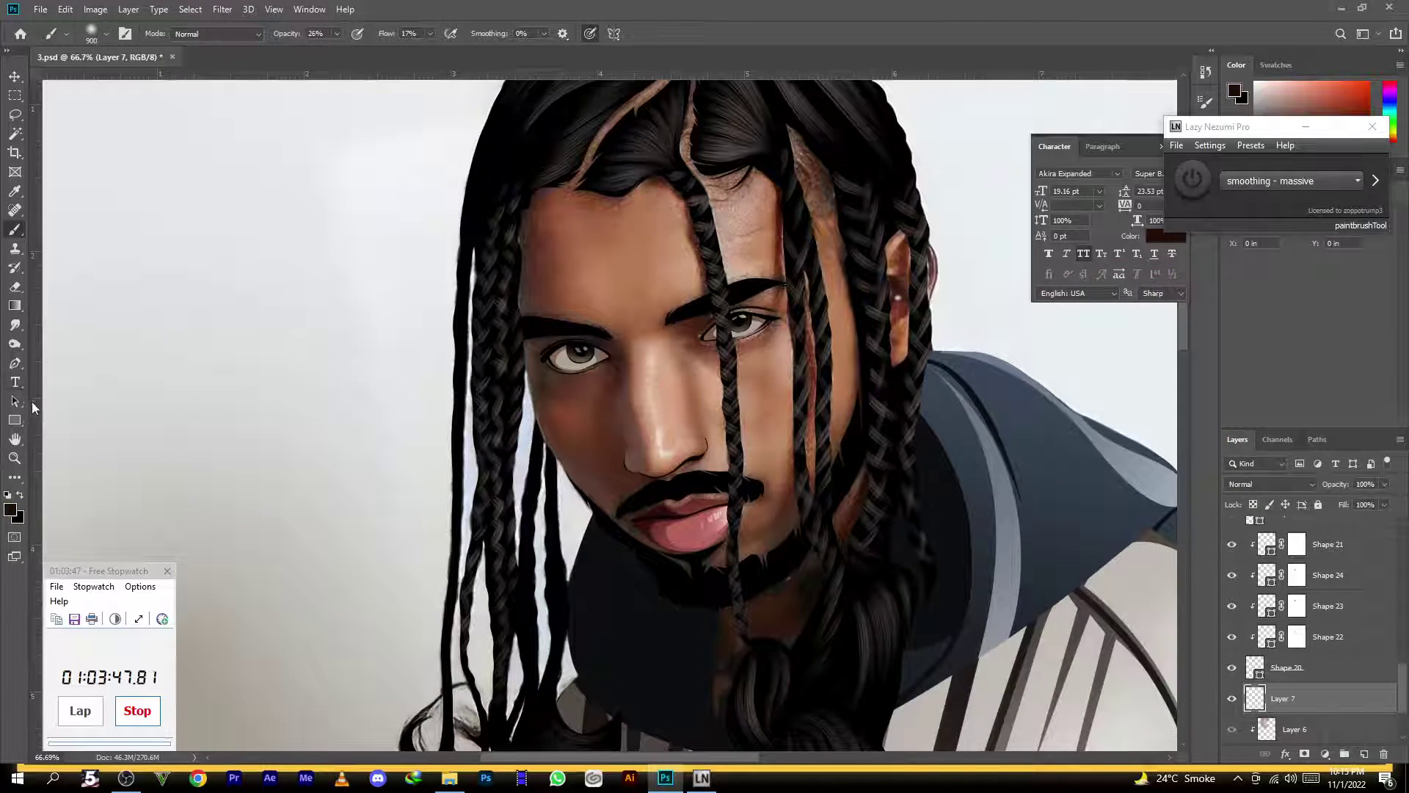
{"action": "left_click", "coordinate": [16, 363]}
{"action": "scroll", "coordinate": [604, 315], "scroll_direction": "up", "scroll_amount": 3}
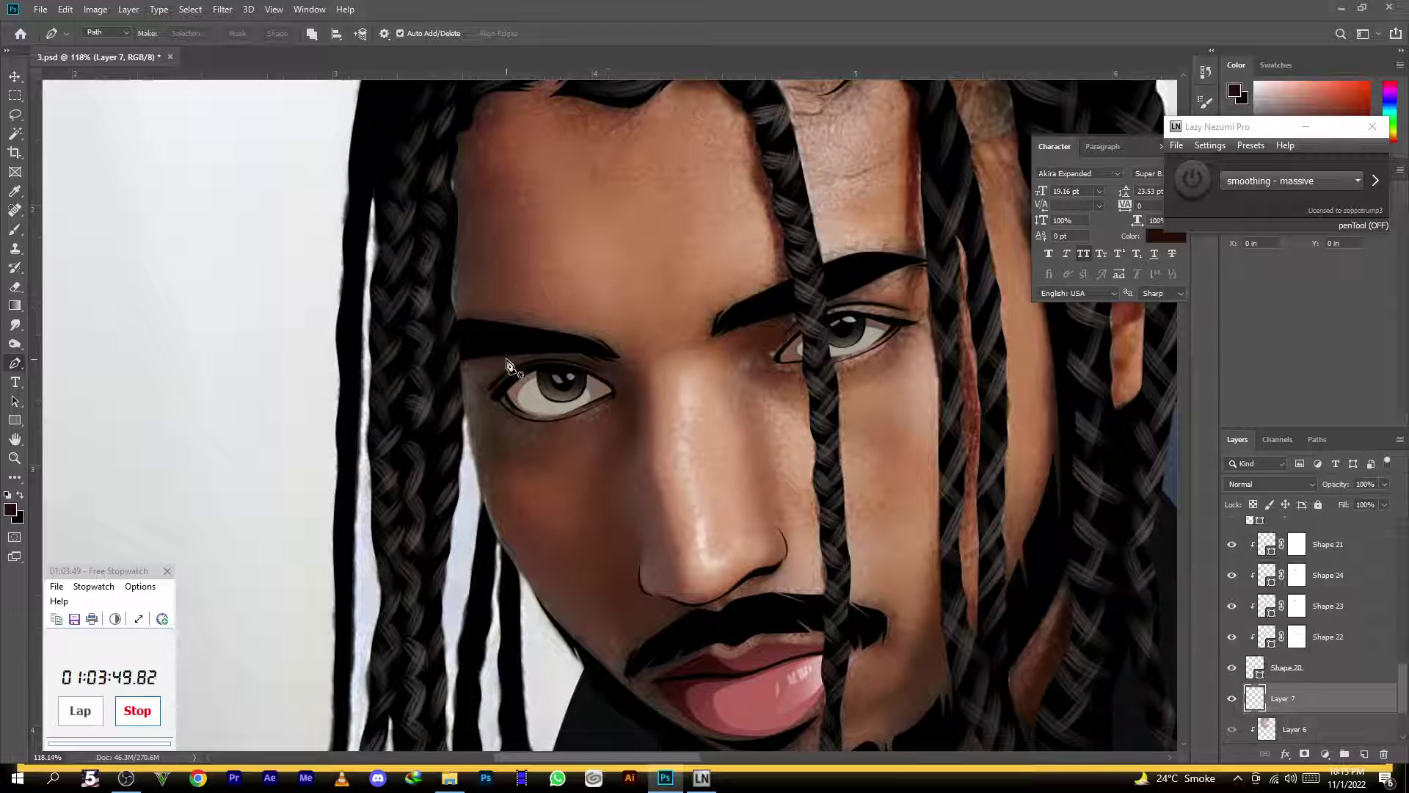
{"action": "left_click", "coordinate": [438, 378]}
{"action": "left_click_drag", "start_coordinate": [476, 364], "coordinate": [531, 359]}
{"action": "left_click", "coordinate": [533, 360]}
{"action": "left_click_drag", "start_coordinate": [471, 403], "coordinate": [522, 376]}
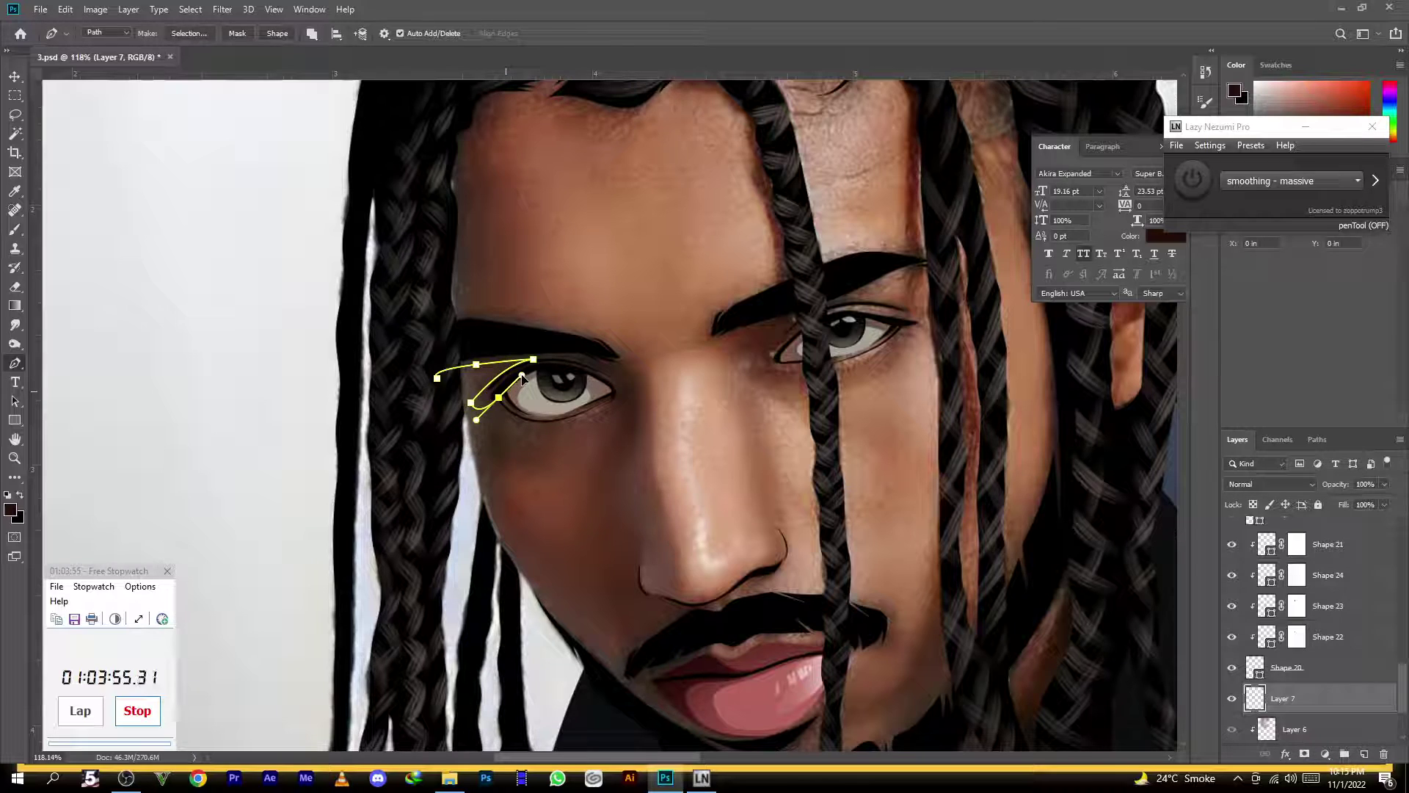
{"action": "left_click_drag", "start_coordinate": [615, 392], "coordinate": [559, 331]}
{"action": "left_click", "coordinate": [615, 391], "text": "alt"}
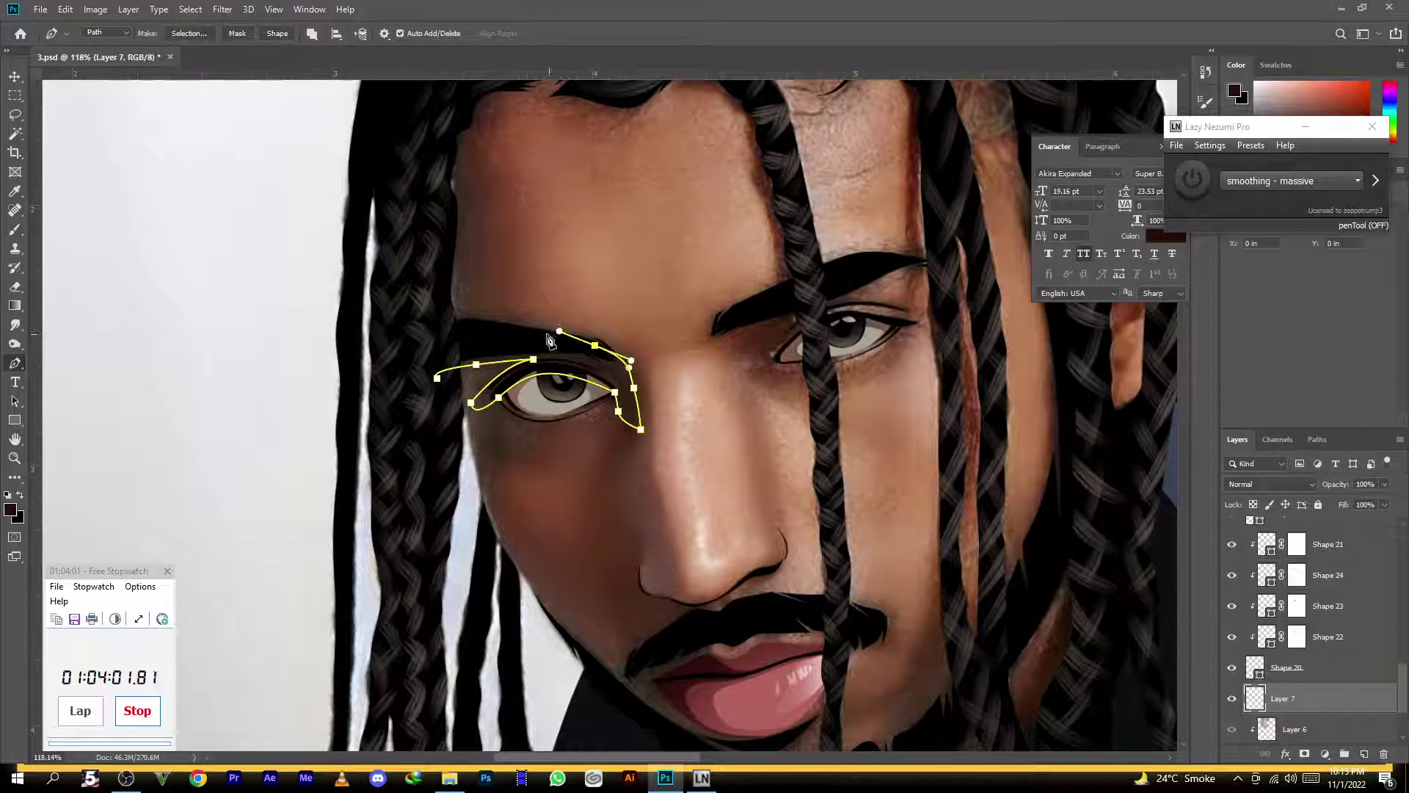
{"action": "mouse_move", "coordinate": [437, 378]}
{"action": "left_mouse_down"}
{"action": "mouse_move", "coordinate": [435, 401]}
{"action": "mouse_move", "coordinate": [424, 385]}
{"action": "left_mouse_up"}
Trace a closed shadow path along the picture-left side of the forehead, from the eyebrow's end up to the hairline
{"action": "left_click", "coordinate": [484, 345]}
{"action": "left_click_drag", "start_coordinate": [482, 316], "coordinate": [485, 509]}
{"action": "left_click_drag", "start_coordinate": [488, 448], "coordinate": [497, 357]}
{"action": "left_click_drag", "start_coordinate": [532, 287], "coordinate": [604, 317]}
{"action": "key", "text": "ctrl+z"}
{"action": "key", "text": "ctrl+z"}
{"action": "left_click", "coordinate": [532, 286], "text": "alt"}
{"action": "left_click_drag", "start_coordinate": [443, 284], "coordinate": [398, 321]}
{"action": "left_click", "coordinate": [423, 527]}
{"action": "left_click_drag", "start_coordinate": [488, 537], "coordinate": [569, 349]}
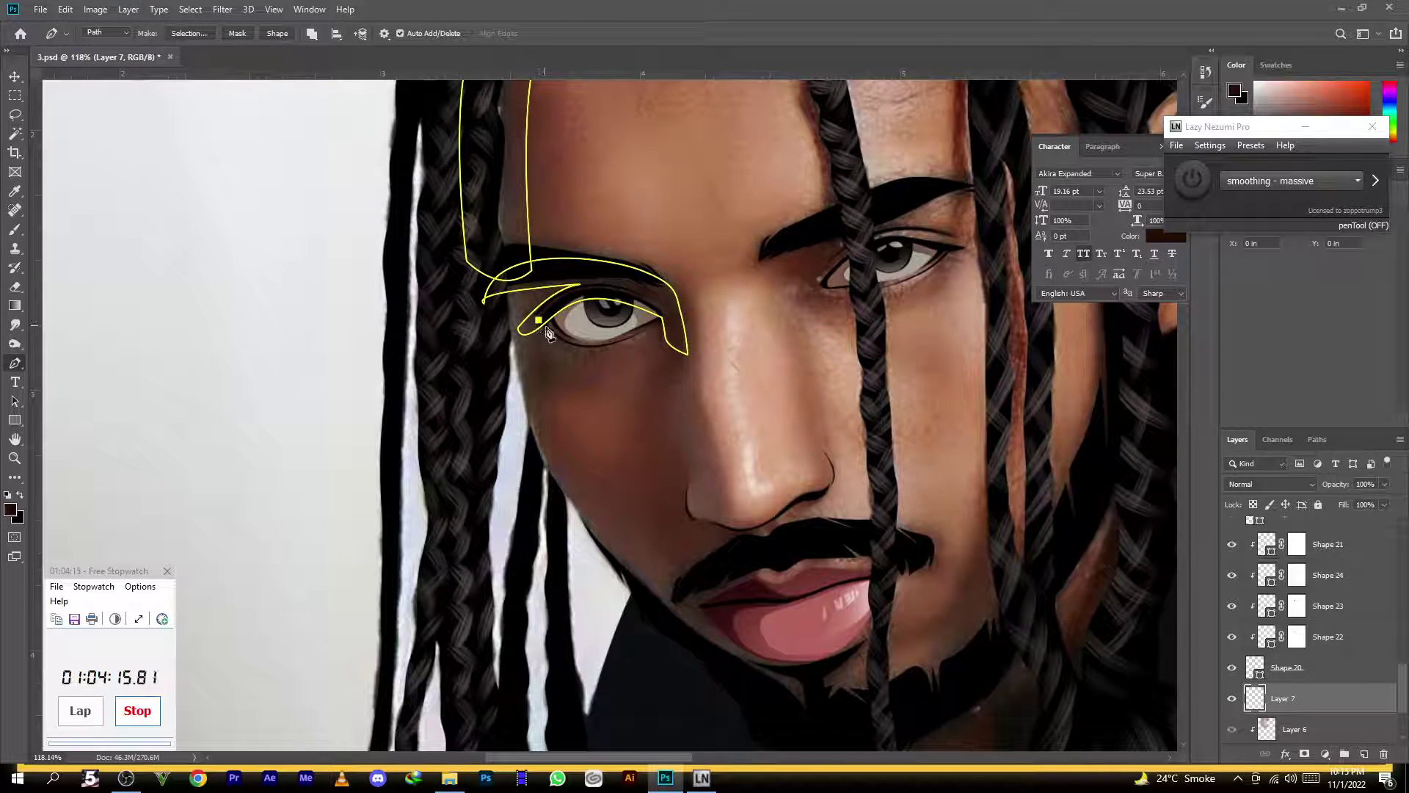
Trace a thin closed path along the lower eyelid of the picture-left eye
{"action": "left_click_drag", "start_coordinate": [652, 323], "coordinate": [725, 273]}
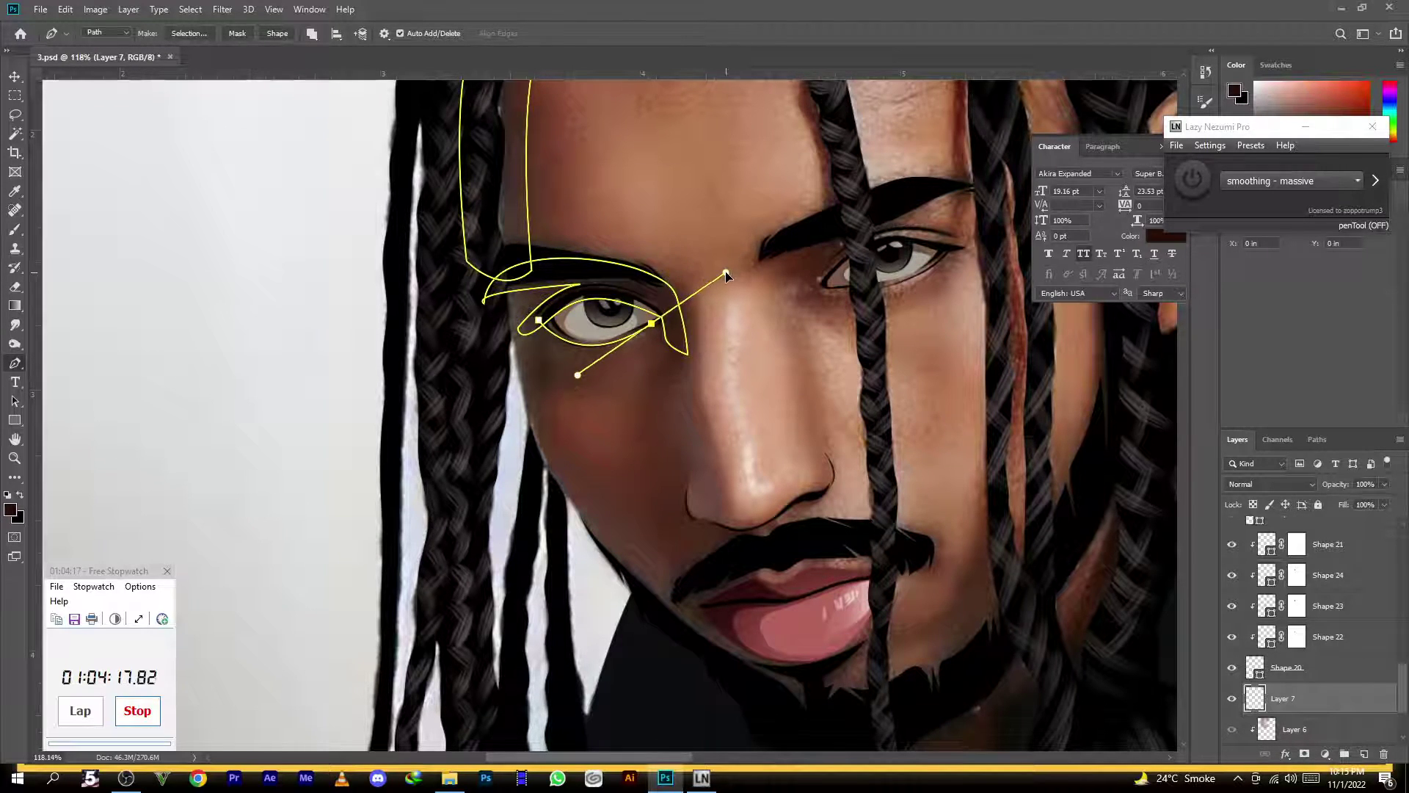
{"action": "left_click", "coordinate": [653, 324], "text": "alt"}
{"action": "left_click_drag", "start_coordinate": [531, 322], "coordinate": [486, 258]}
{"action": "left_click", "coordinate": [531, 322], "text": "alt"}
{"action": "left_click", "coordinate": [539, 321]}
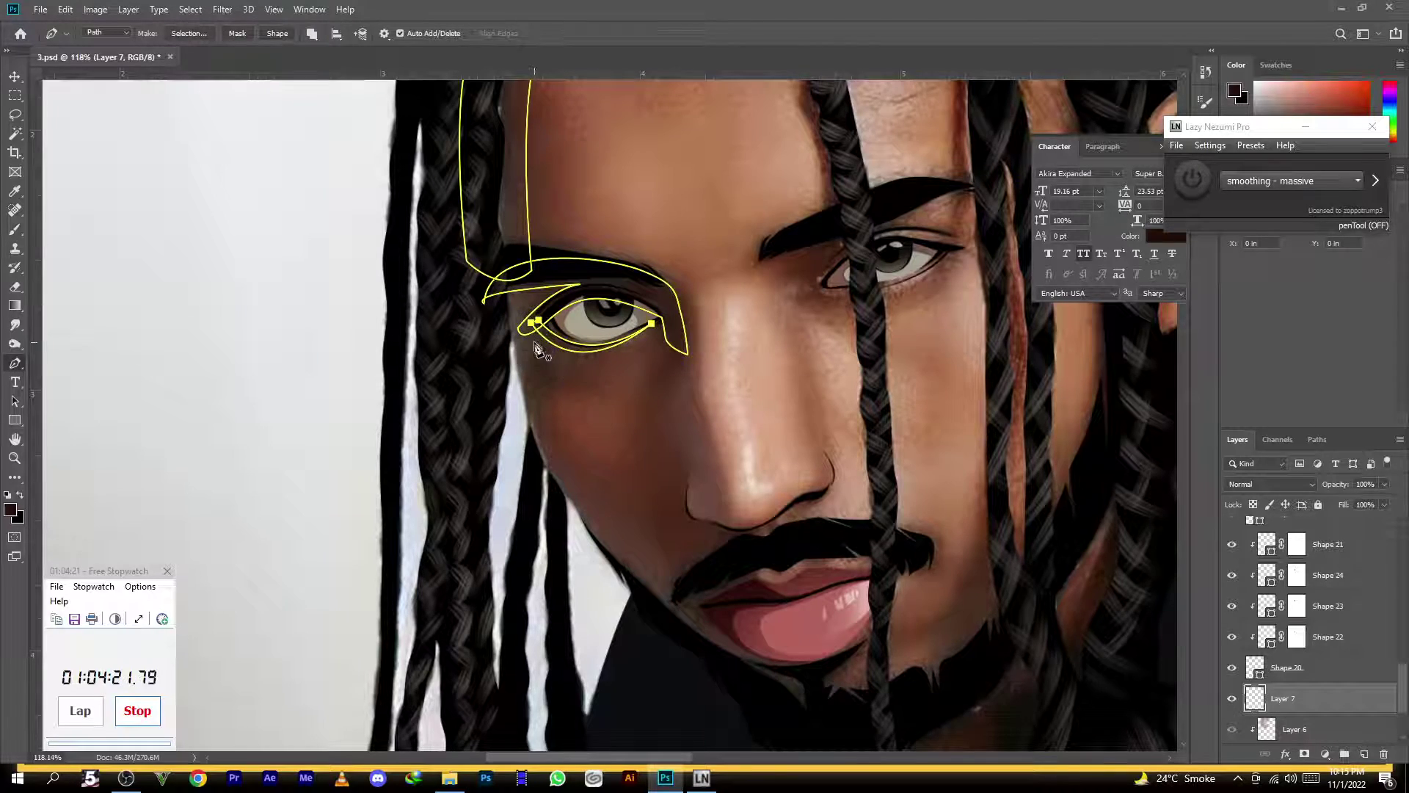
Trace a closed shadow path between the nose bridge, eyebrow and inner corner of the picture-right eye
{"action": "mouse_move", "coordinate": [637, 335]}
{"action": "left_mouse_down"}
{"action": "mouse_move", "coordinate": [582, 321]}
{"action": "mouse_move", "coordinate": [651, 321]}
{"action": "left_mouse_up"}
{"action": "left_click_drag", "start_coordinate": [822, 241], "coordinate": [696, 334]}
{"action": "left_click", "coordinate": [673, 330]}
{"action": "left_click", "coordinate": [720, 325]}
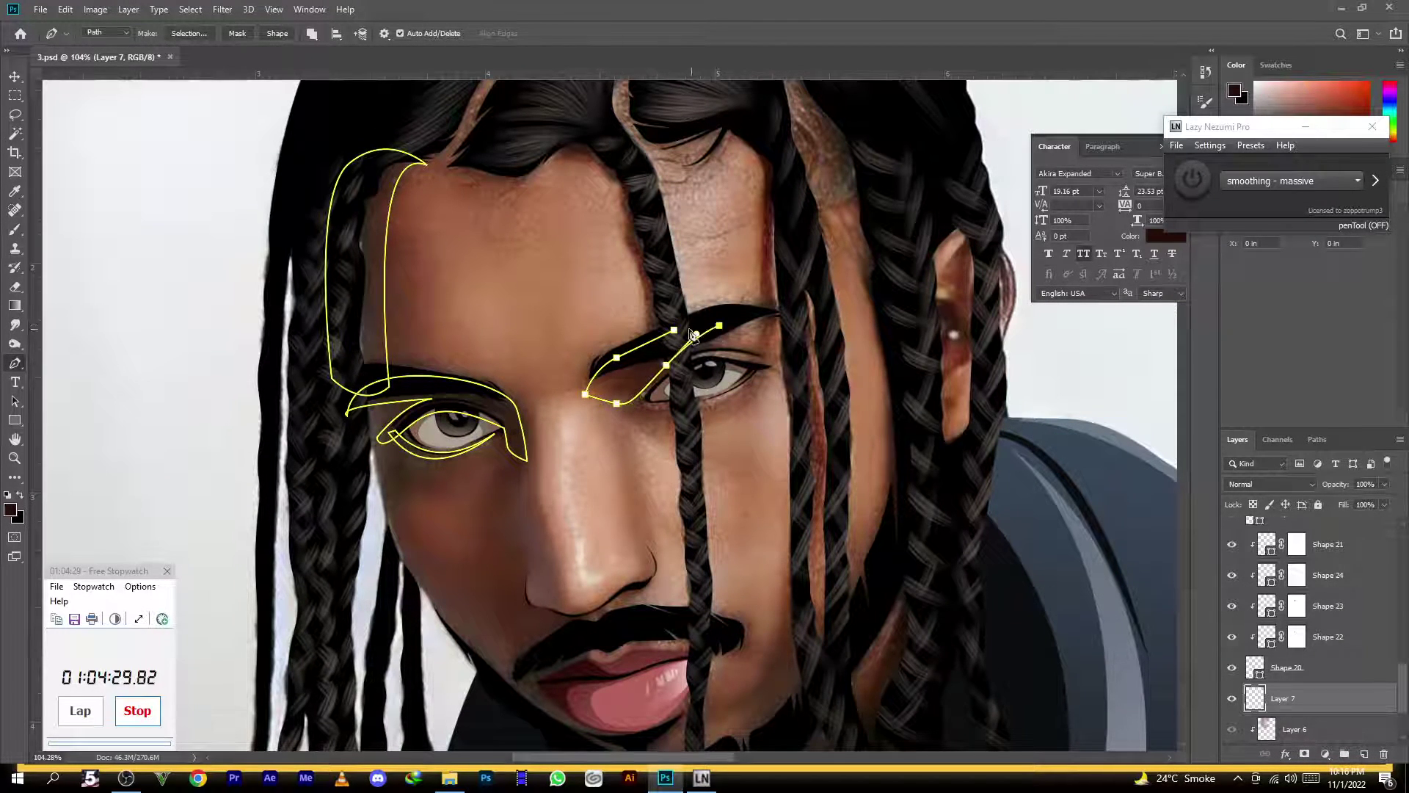
{"action": "left_click", "coordinate": [674, 330]}
Trace closed paths along the upper eyelid crease and lash line of the picture-right eye, ending path editing there
{"action": "left_click_drag", "start_coordinate": [765, 357], "coordinate": [858, 394]}
{"action": "left_click", "coordinate": [765, 357], "text": "alt"}
{"action": "left_click_drag", "start_coordinate": [645, 396], "coordinate": [606, 469]}
{"action": "left_click", "coordinate": [646, 396], "text": "alt"}
{"action": "mouse_move", "coordinate": [724, 358]}
{"action": "left_mouse_down"}
{"action": "mouse_move", "coordinate": [775, 366]}
{"action": "mouse_move", "coordinate": [736, 371]}
{"action": "left_mouse_up"}
{"action": "left_click", "coordinate": [775, 365]}
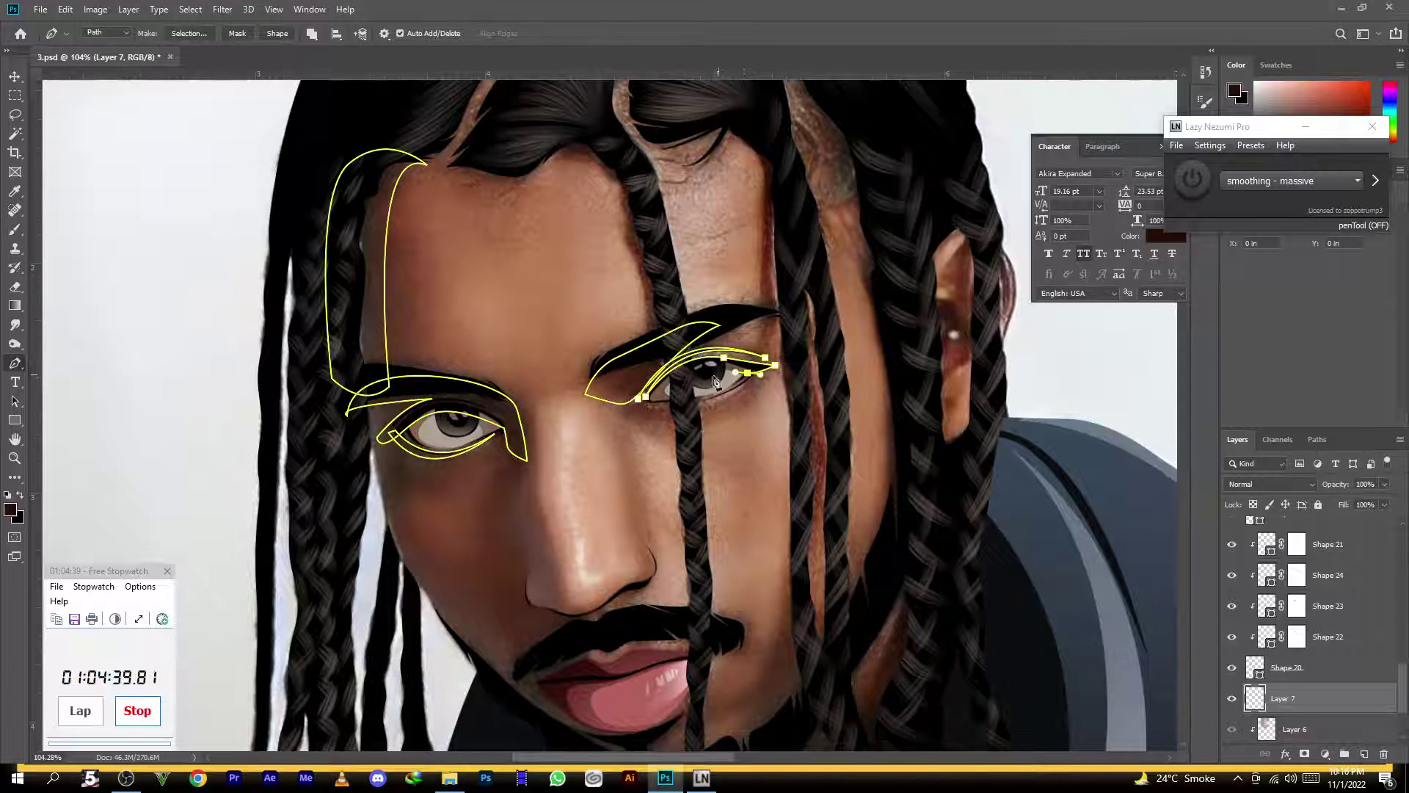
{"action": "left_click_drag", "start_coordinate": [638, 399], "coordinate": [567, 420]}
{"action": "left_click", "coordinate": [618, 438], "text": "ctrl"}
Trace a narrow closed shadow path beside the braid, from the hairline down the forehead to the picture-right eye's outer corner
{"action": "left_click_drag", "start_coordinate": [728, 284], "coordinate": [641, 420]}
{"action": "left_click", "coordinate": [662, 261]}
{"action": "left_click_drag", "start_coordinate": [675, 350], "coordinate": [673, 444]}
{"action": "left_click", "coordinate": [679, 475]}
{"action": "left_click", "coordinate": [690, 487]}
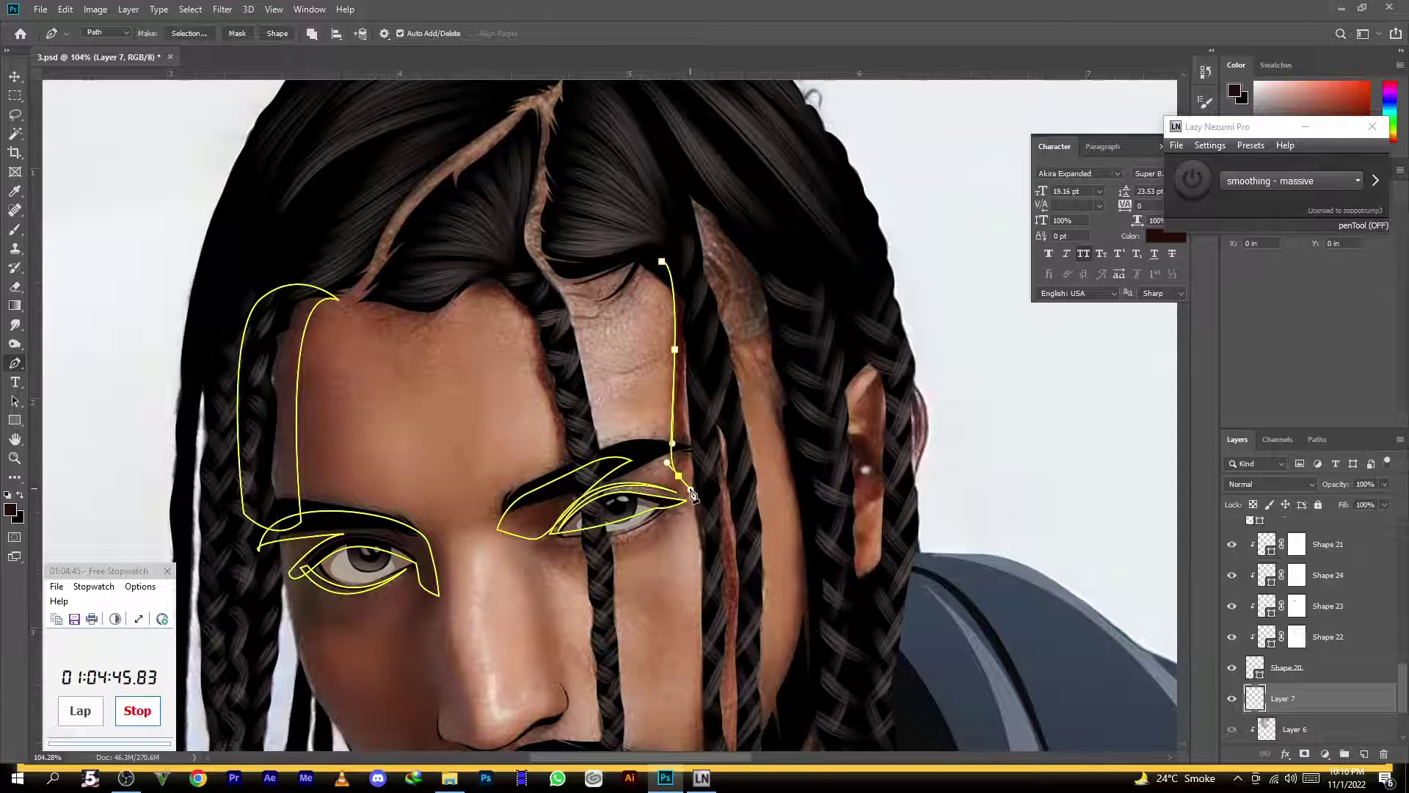
{"action": "left_click_drag", "start_coordinate": [685, 324], "coordinate": [652, 269]}
{"action": "left_click", "coordinate": [662, 262]}
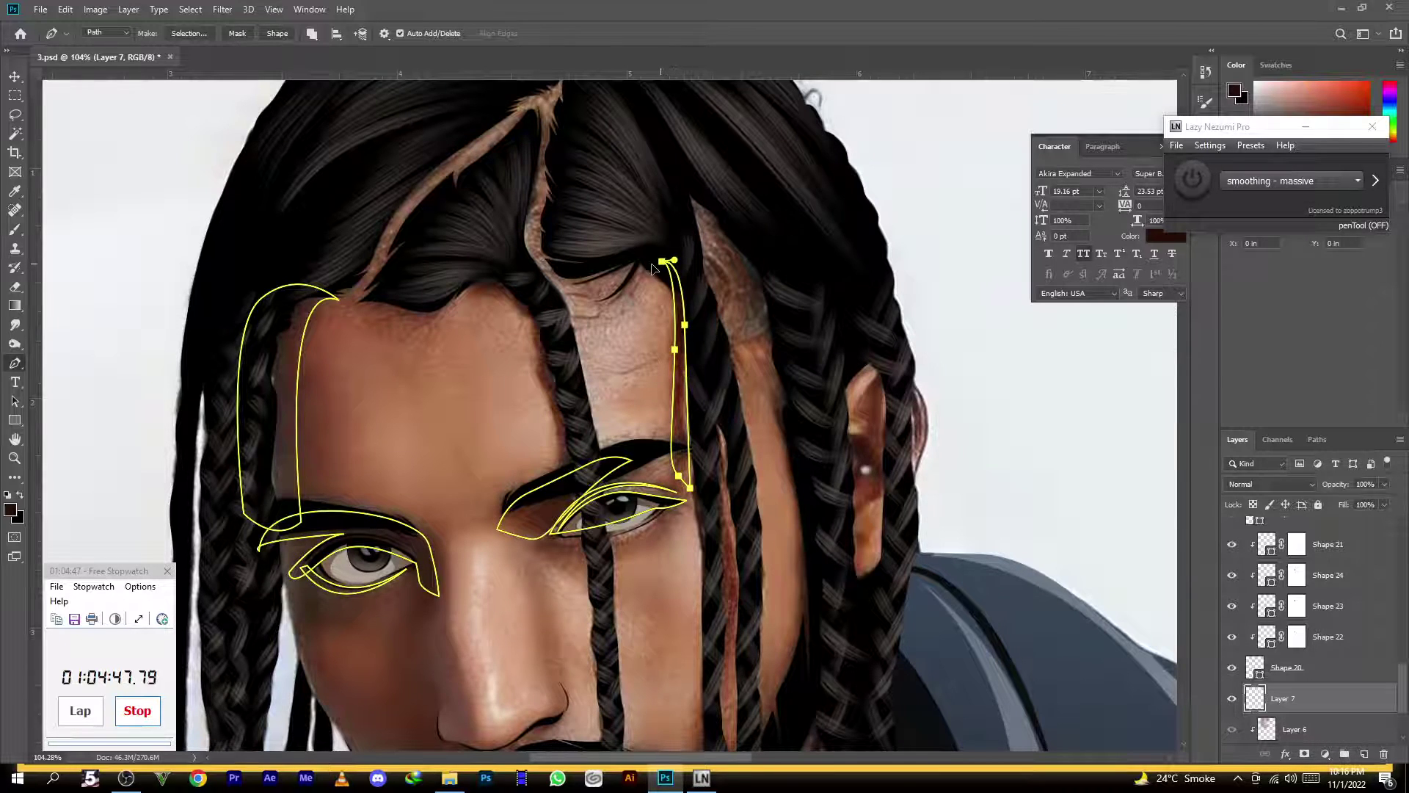
{"action": "left_click", "coordinate": [652, 232], "text": "ctrl"}
Trace a closed shadow path over the temple between the braids, from the hairline down toward the cheek
{"action": "left_click_drag", "start_coordinate": [706, 281], "coordinate": [738, 378]}
{"action": "left_click_drag", "start_coordinate": [792, 448], "coordinate": [811, 536]}
{"action": "left_click_drag", "start_coordinate": [783, 272], "coordinate": [761, 200]}
{"action": "left_click_drag", "start_coordinate": [667, 192], "coordinate": [608, 242], "text": "alt"}
{"action": "left_click_drag", "start_coordinate": [759, 343], "coordinate": [638, 221]}
Trace a closed path around the inner hollow of the ear
{"action": "left_click", "coordinate": [718, 307]}
{"action": "left_click_drag", "start_coordinate": [739, 314], "coordinate": [751, 369]}
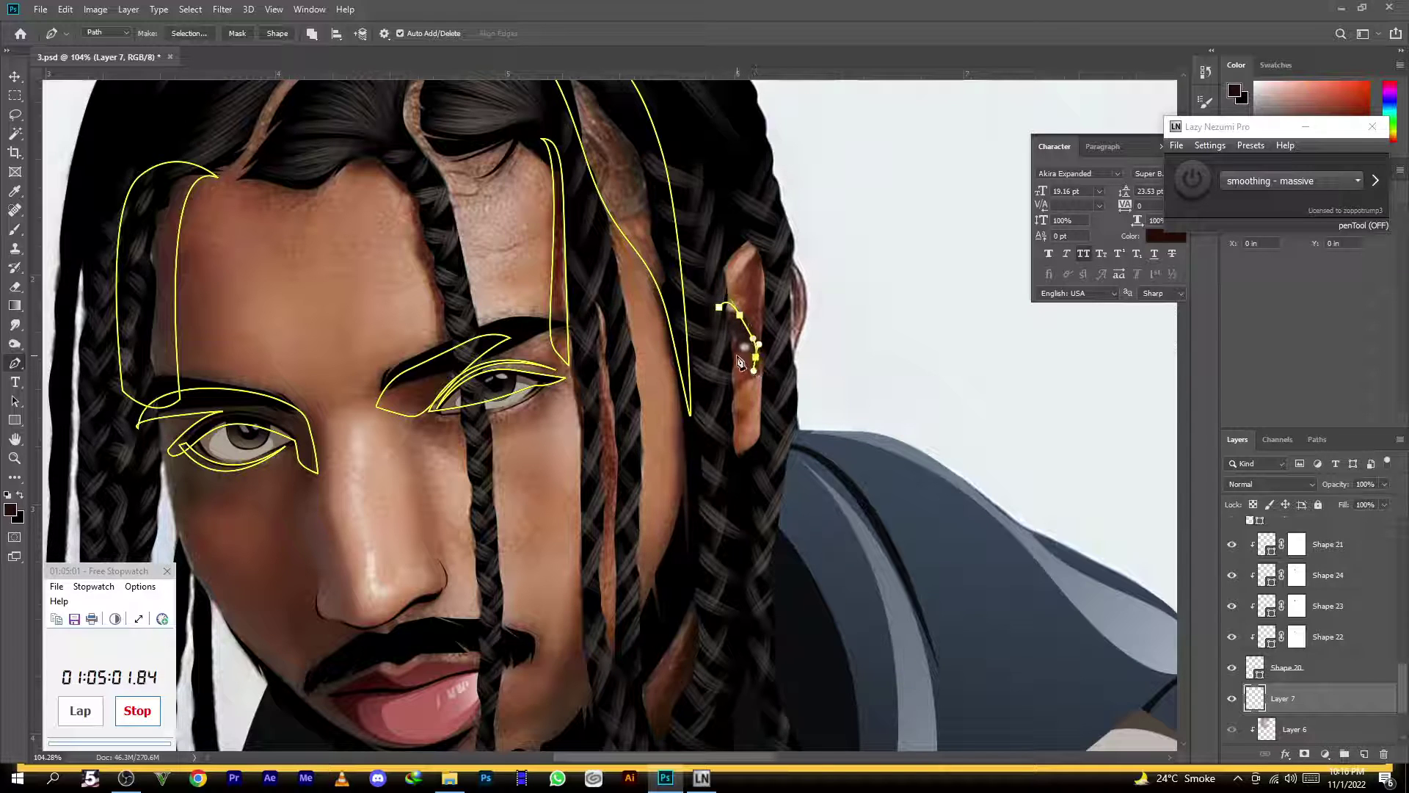
{"action": "left_click", "coordinate": [726, 342]}
{"action": "left_click", "coordinate": [714, 319]}
{"action": "left_click", "coordinate": [719, 306]}
{"action": "left_click", "coordinate": [734, 264], "text": "ctrl"}
Trace closed shadow paths along the ear's upper fold and outer rim
{"action": "left_click", "coordinate": [741, 270]}
{"action": "left_click_drag", "start_coordinate": [752, 257], "coordinate": [796, 323]}
{"action": "left_click", "coordinate": [761, 314]}
{"action": "left_click", "coordinate": [759, 347]}
{"action": "left_click", "coordinate": [731, 285]}
{"action": "left_click", "coordinate": [777, 258], "text": "ctrl"}
{"action": "left_click", "coordinate": [785, 266]}
{"action": "left_click", "coordinate": [786, 350]}
{"action": "left_click", "coordinate": [785, 266]}
{"action": "left_click", "coordinate": [747, 467], "text": "ctrl"}
{"action": "left_click_drag", "start_coordinate": [651, 443], "coordinate": [620, 477]}
{"action": "left_click_drag", "start_coordinate": [517, 565], "coordinate": [649, 387]}
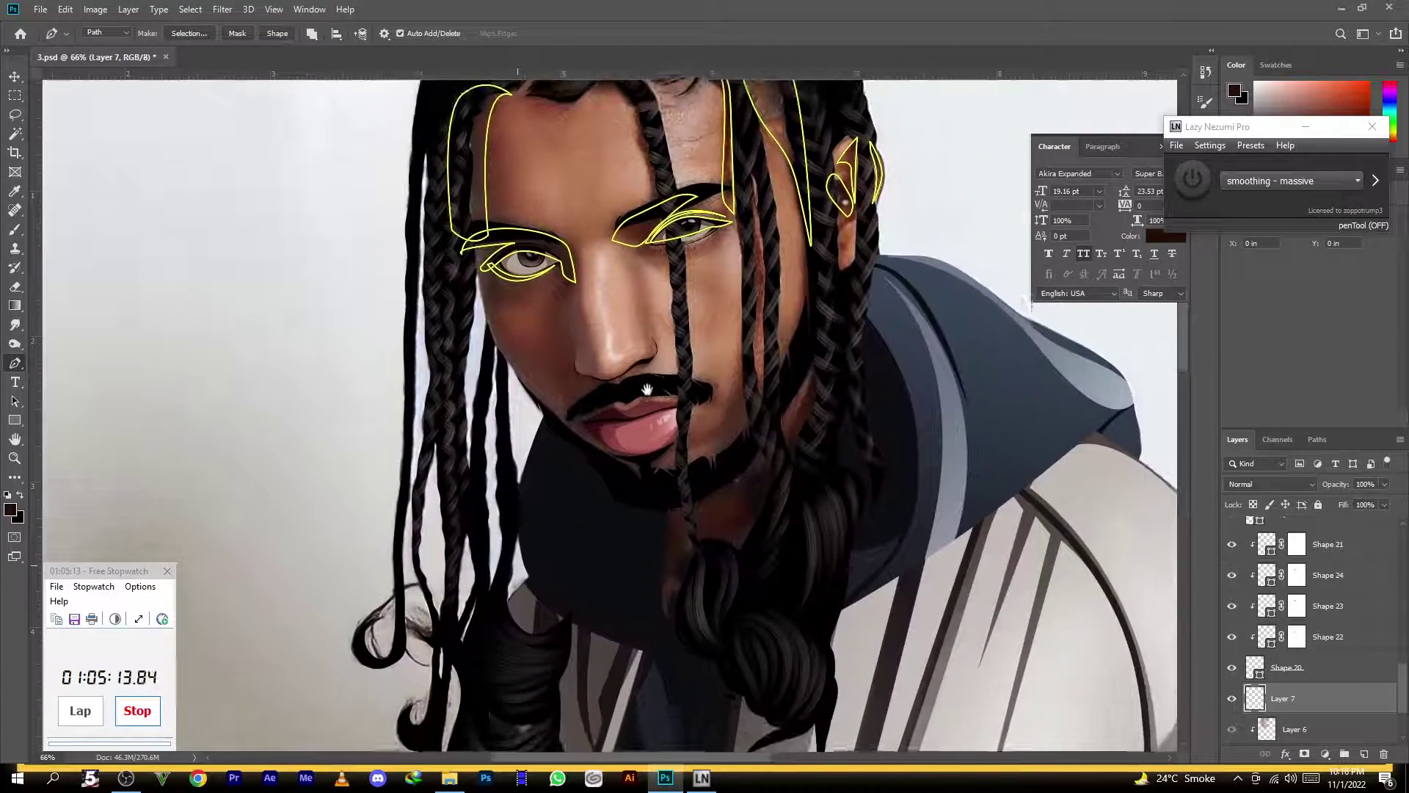
{"action": "left_click_drag", "start_coordinate": [652, 468], "coordinate": [635, 379]}
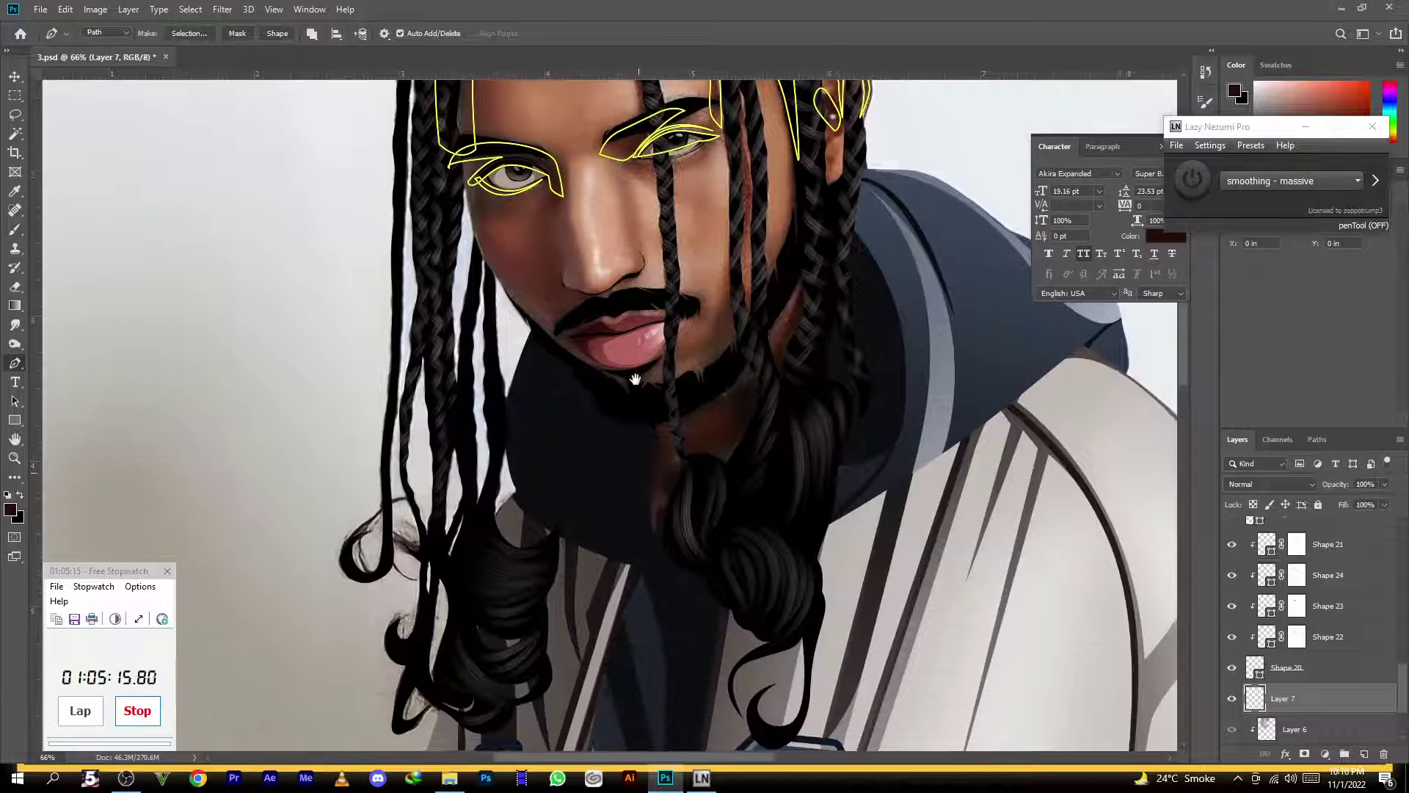
Trace a closed shadow path over the neck, from under the chin down to the collar and up between the picture-right braids
{"action": "left_click", "coordinate": [758, 339]}
{"action": "left_click_drag", "start_coordinate": [741, 369], "coordinate": [644, 379]}
{"action": "left_click", "coordinate": [669, 548]}
{"action": "left_click", "coordinate": [655, 426], "text": "alt"}
{"action": "left_click", "coordinate": [633, 499]}
{"action": "left_click", "coordinate": [674, 615]}
{"action": "left_click", "coordinate": [731, 544]}
{"action": "left_click", "coordinate": [794, 472]}
{"action": "left_click_drag", "start_coordinate": [794, 378], "coordinate": [808, 315]}
{"action": "left_click_drag", "start_coordinate": [805, 266], "coordinate": [766, 320]}
{"action": "left_click", "coordinate": [770, 367]}
{"action": "left_click", "coordinate": [781, 289], "text": "ctrl"}
Convert all the traced shadow paths into one dark brown filled shape layer
{"action": "left_click_drag", "start_coordinate": [749, 234], "coordinate": [704, 335]}
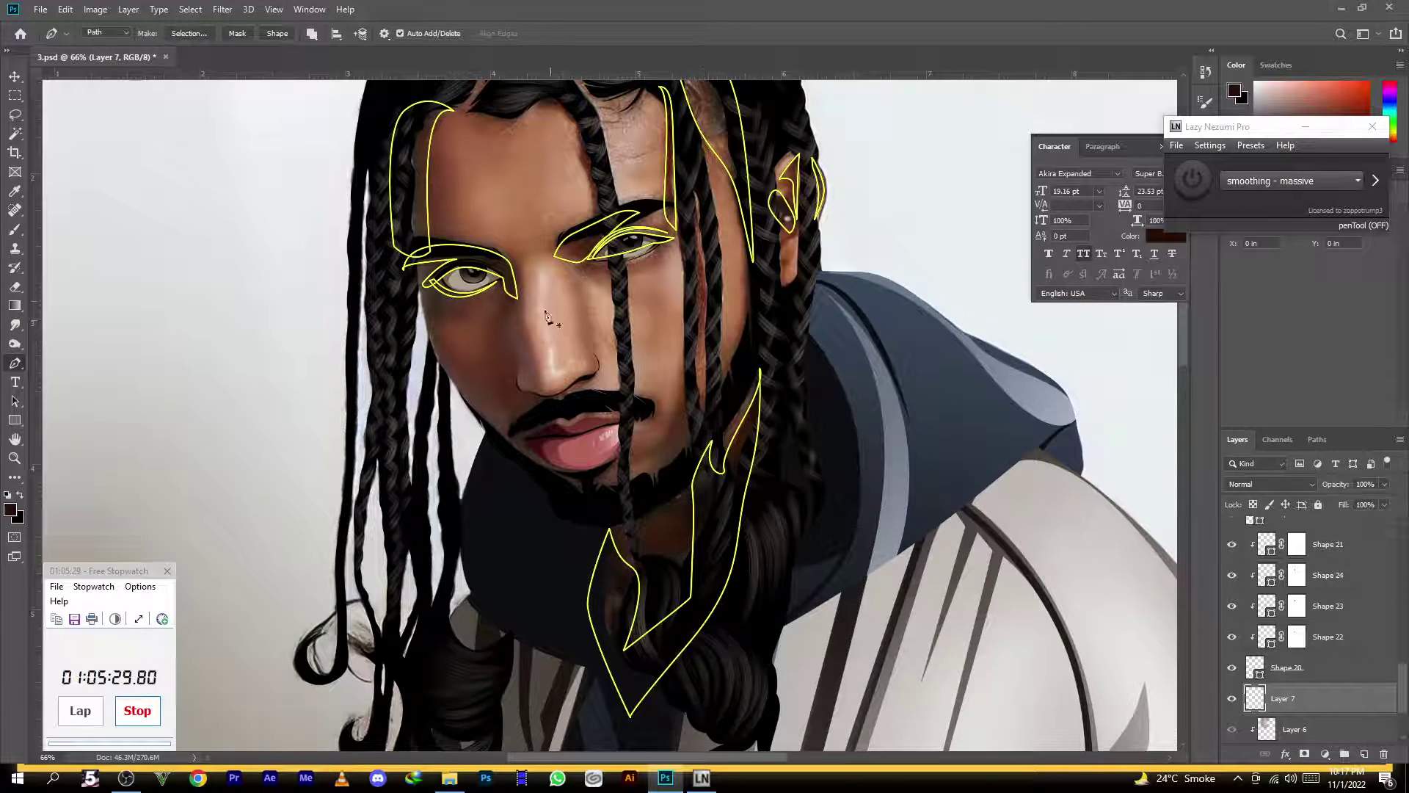
{"action": "scroll", "coordinate": [441, 289], "scroll_direction": "up", "scroll_amount": 5}
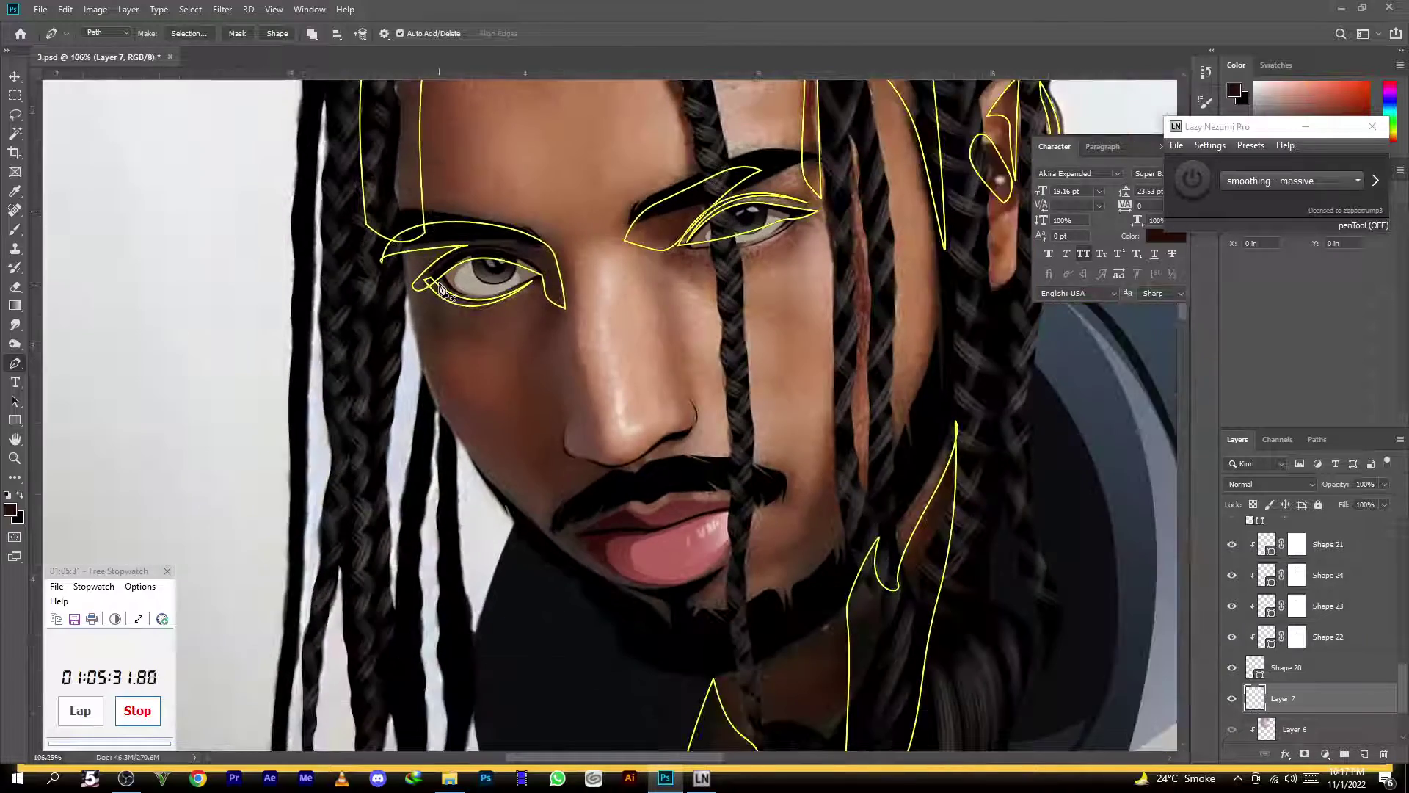
{"action": "scroll", "coordinate": [440, 288], "scroll_direction": "down", "scroll_amount": 5}
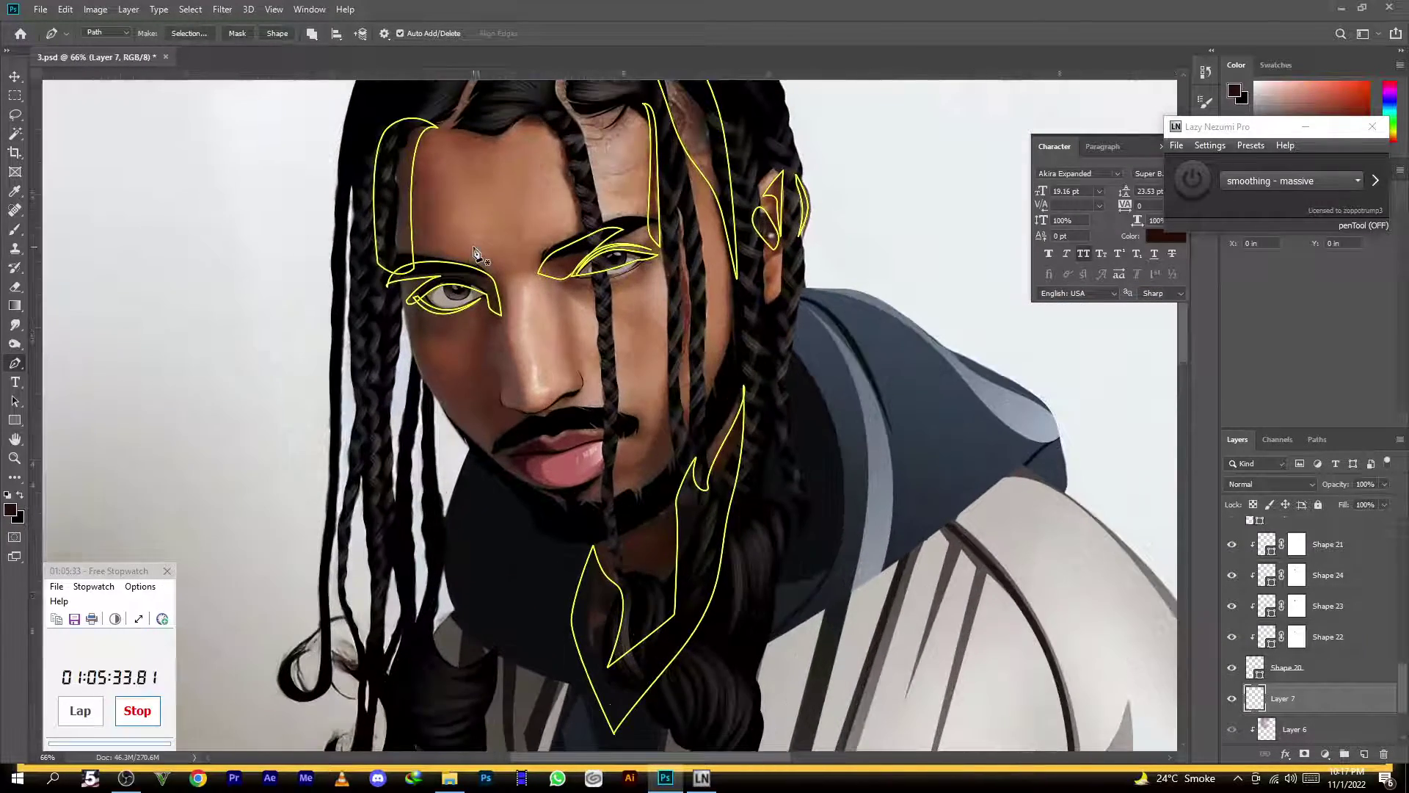
{"action": "left_click", "coordinate": [278, 34]}
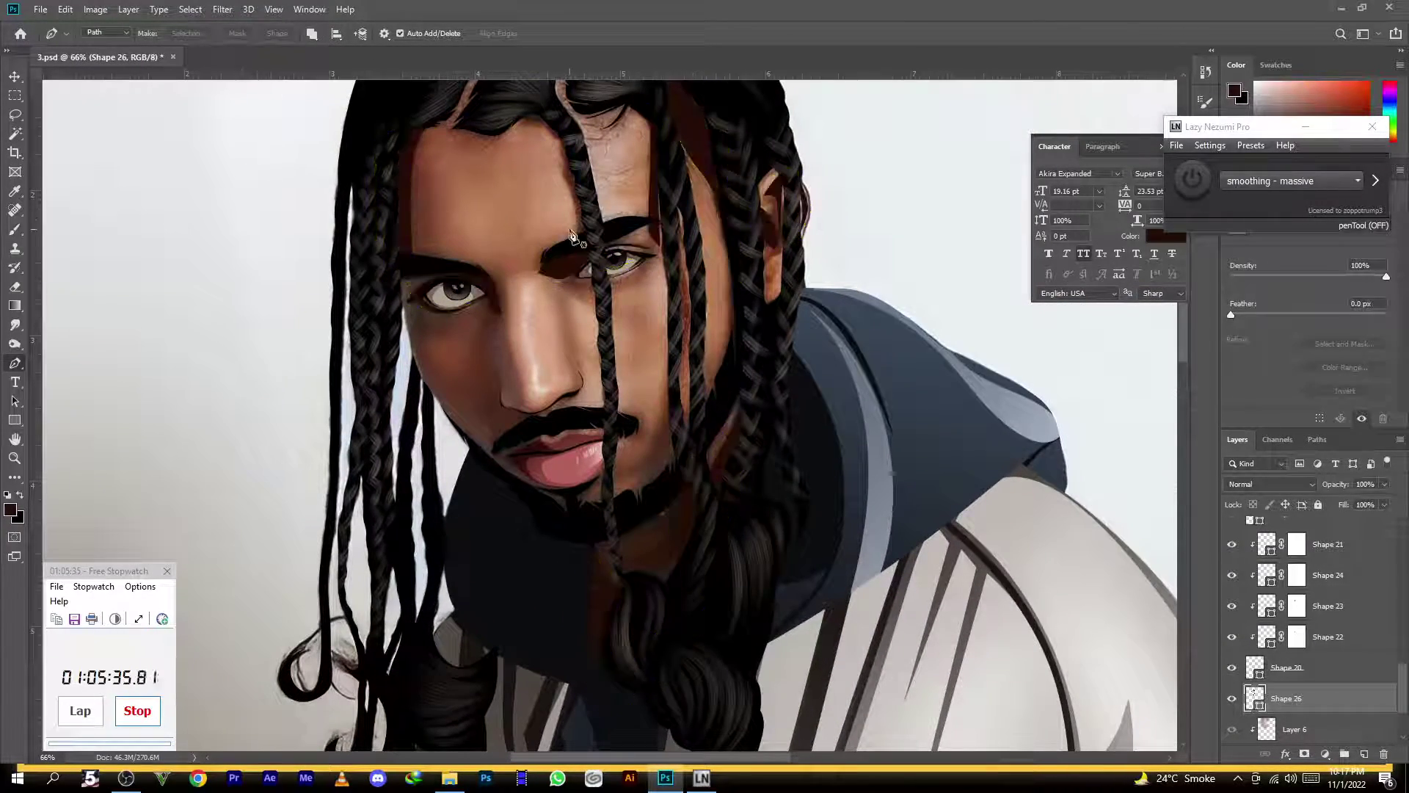
{"action": "scroll", "coordinate": [679, 260], "scroll_direction": "down", "scroll_amount": 5}
{"action": "scroll", "coordinate": [679, 261], "scroll_direction": "up", "scroll_amount": 4}
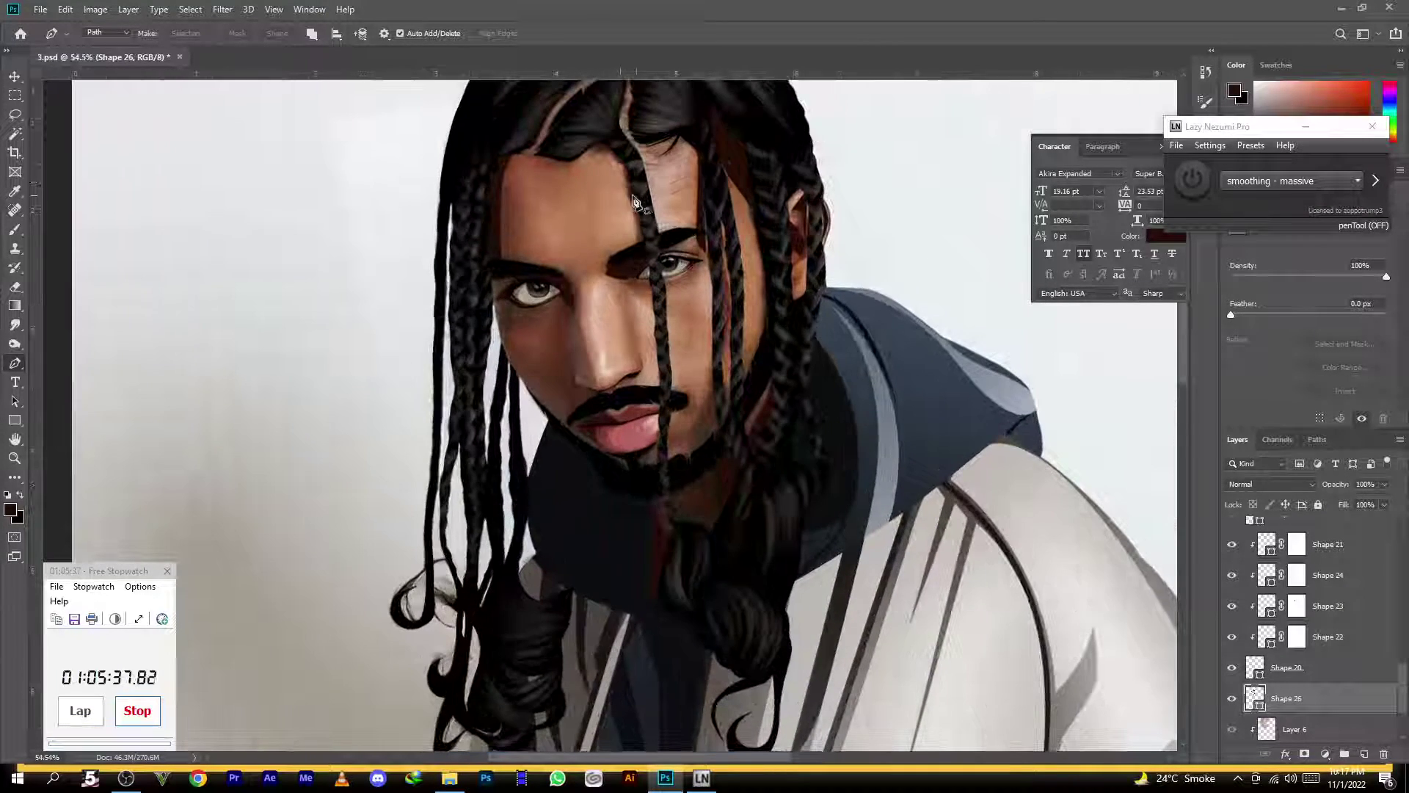
{"action": "scroll", "coordinate": [587, 301], "scroll_direction": "down", "scroll_amount": 2}
{"action": "scroll", "coordinate": [587, 301], "scroll_direction": "up", "scroll_amount": 2}
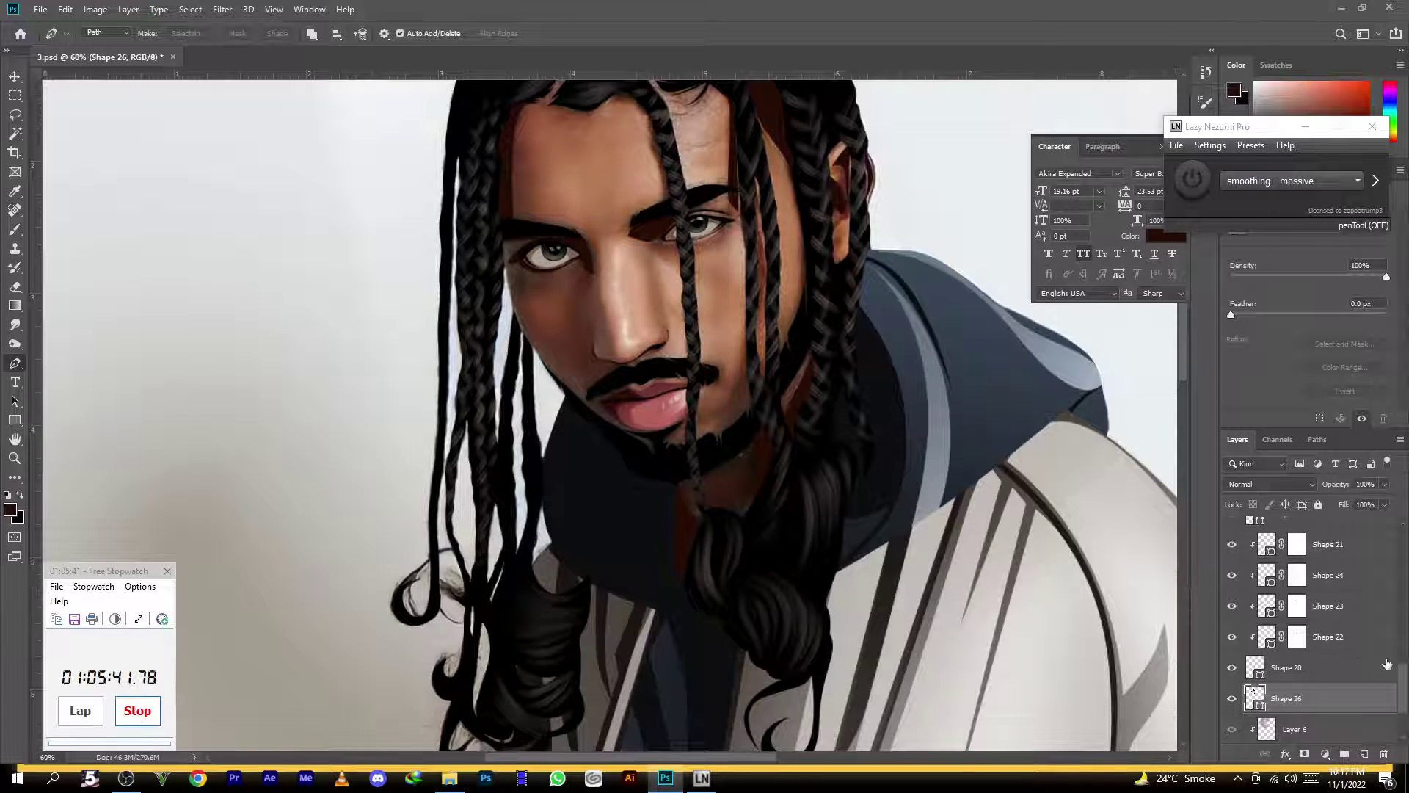
Add a new layer beneath the dark shadow shape and set the foreground color to brown 49271d sampled beside the nose
{"action": "left_click", "coordinate": [1330, 731]}
{"action": "left_click", "coordinate": [1364, 754]}
{"action": "scroll", "coordinate": [629, 290], "scroll_direction": "down", "scroll_amount": 3}
{"action": "scroll", "coordinate": [572, 213], "scroll_direction": "up", "scroll_amount": 3}
{"action": "scroll", "coordinate": [492, 138], "scroll_direction": "up", "scroll_amount": 2}
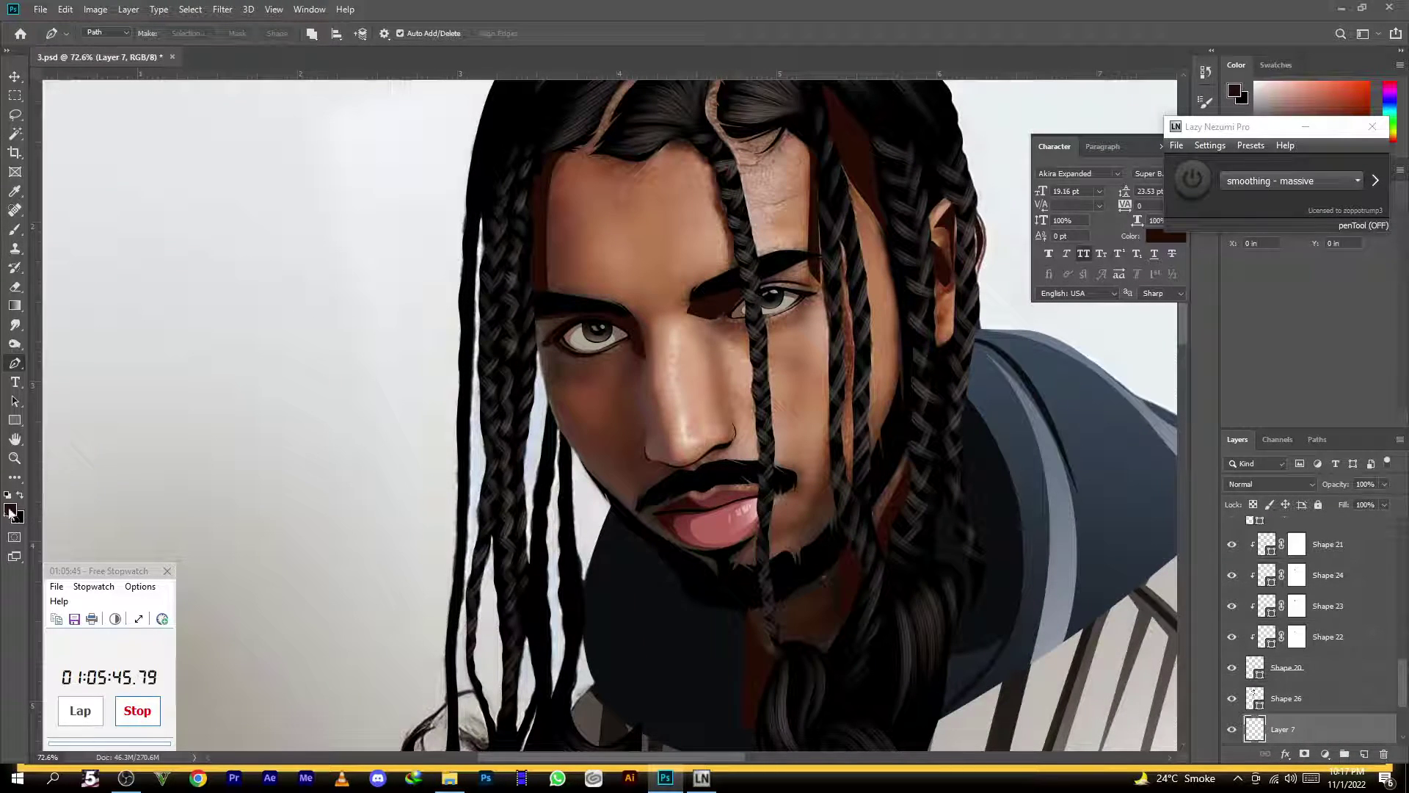
{"action": "left_click", "coordinate": [7, 510]}
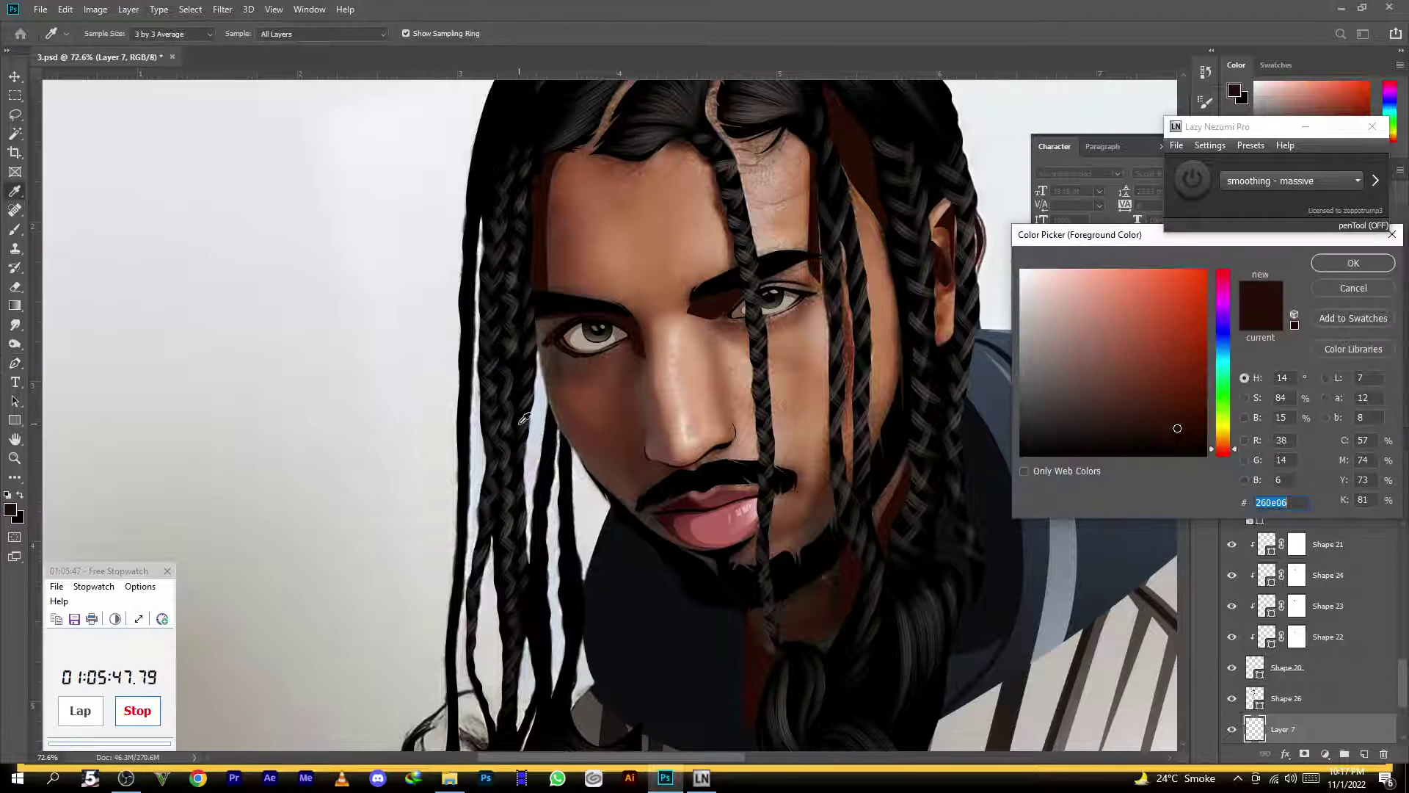
{"action": "left_click", "coordinate": [557, 373]}
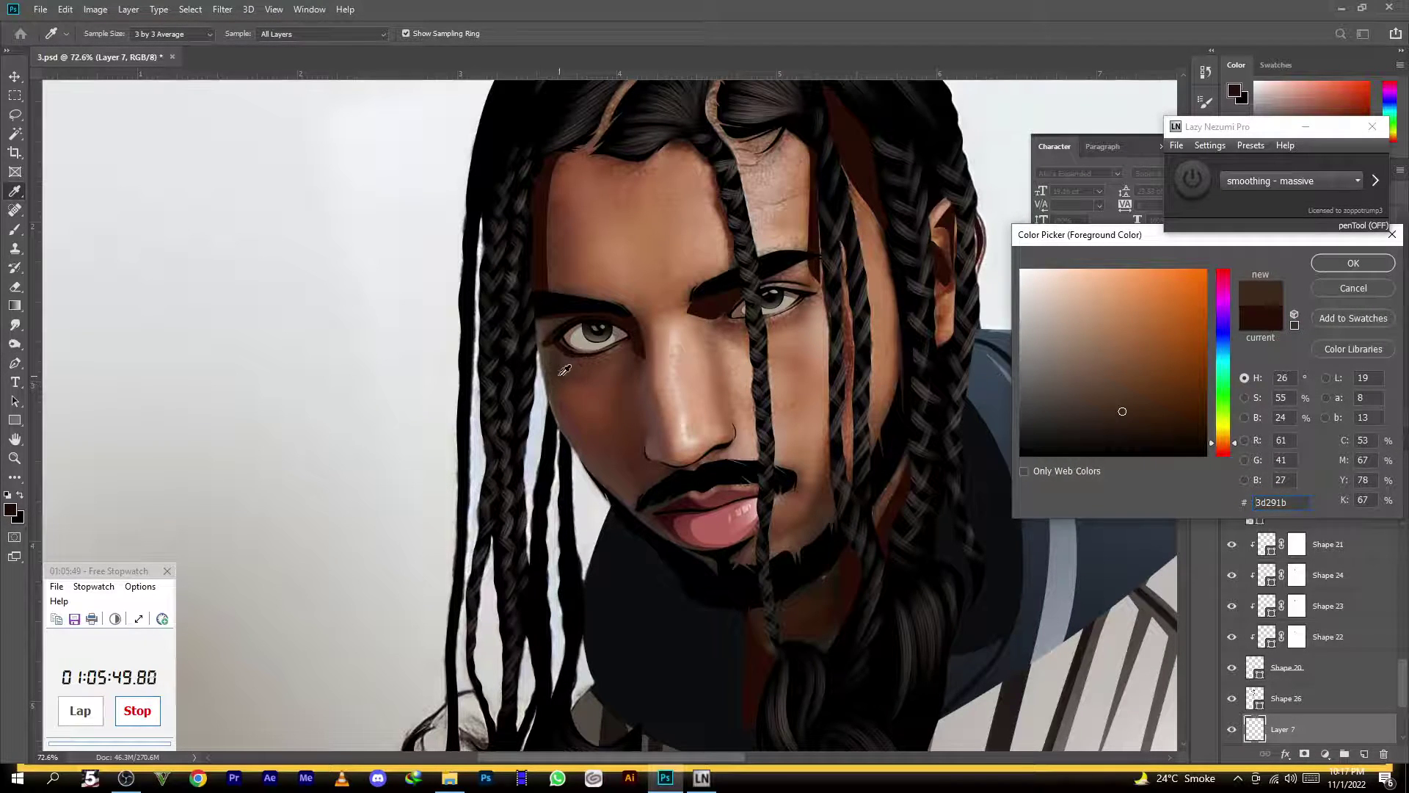
{"action": "left_click", "coordinate": [638, 364]}
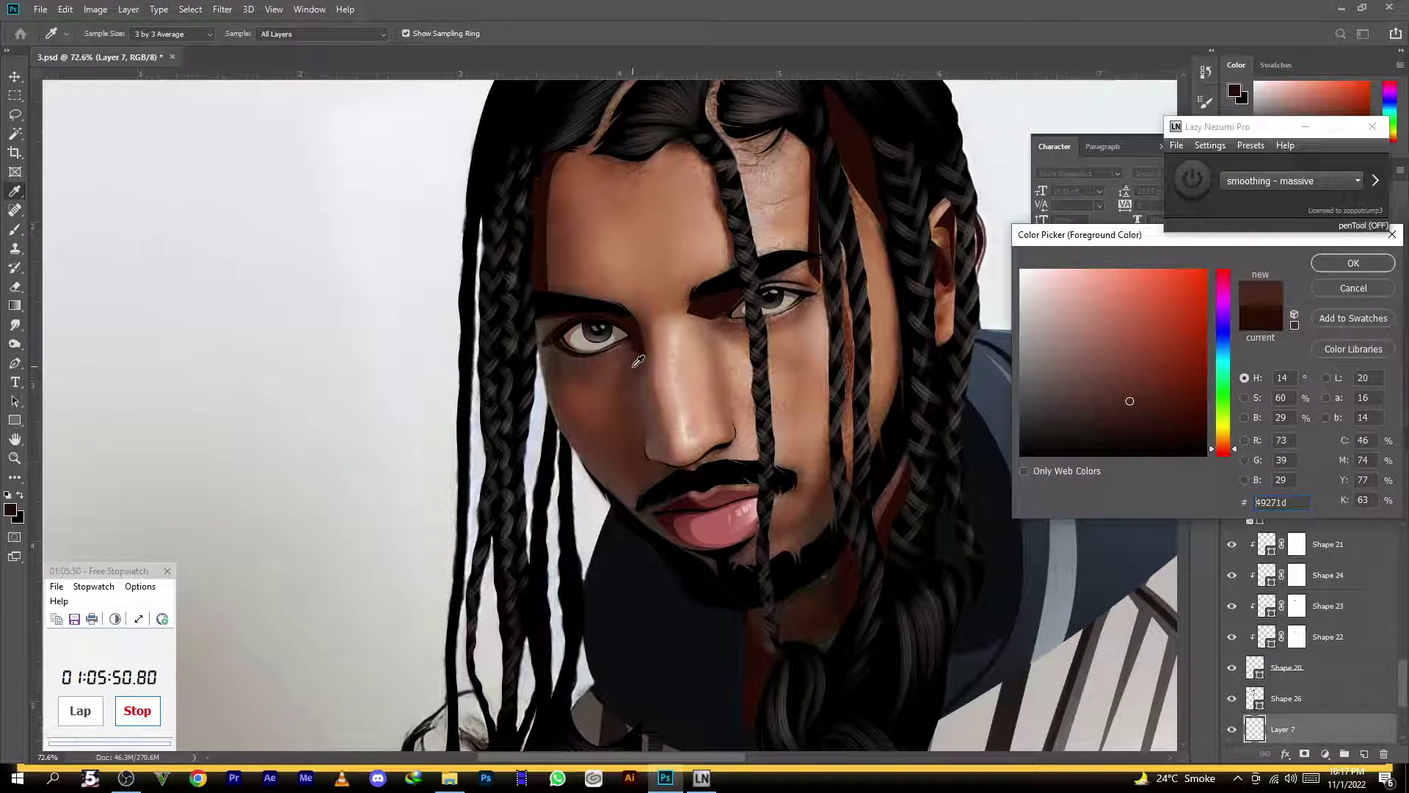
{"action": "left_click", "coordinate": [1364, 266]}
{"action": "key", "text": "p"}
Start a mid-brown shadow path at the picture-left jaw, running up the cheek and around the picture-left eye
{"action": "scroll", "coordinate": [595, 378], "scroll_direction": "up", "scroll_amount": 5}
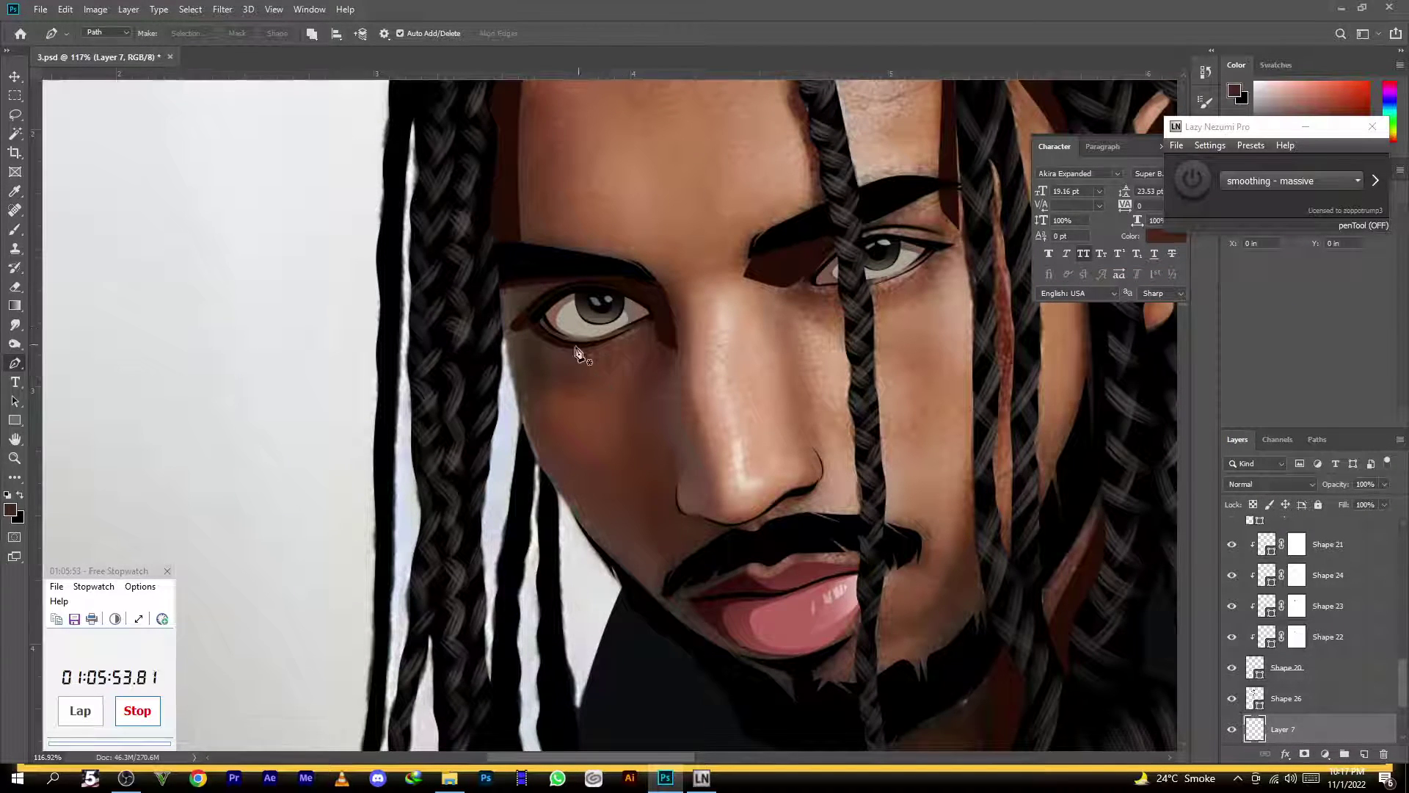
{"action": "left_click", "coordinate": [513, 451]}
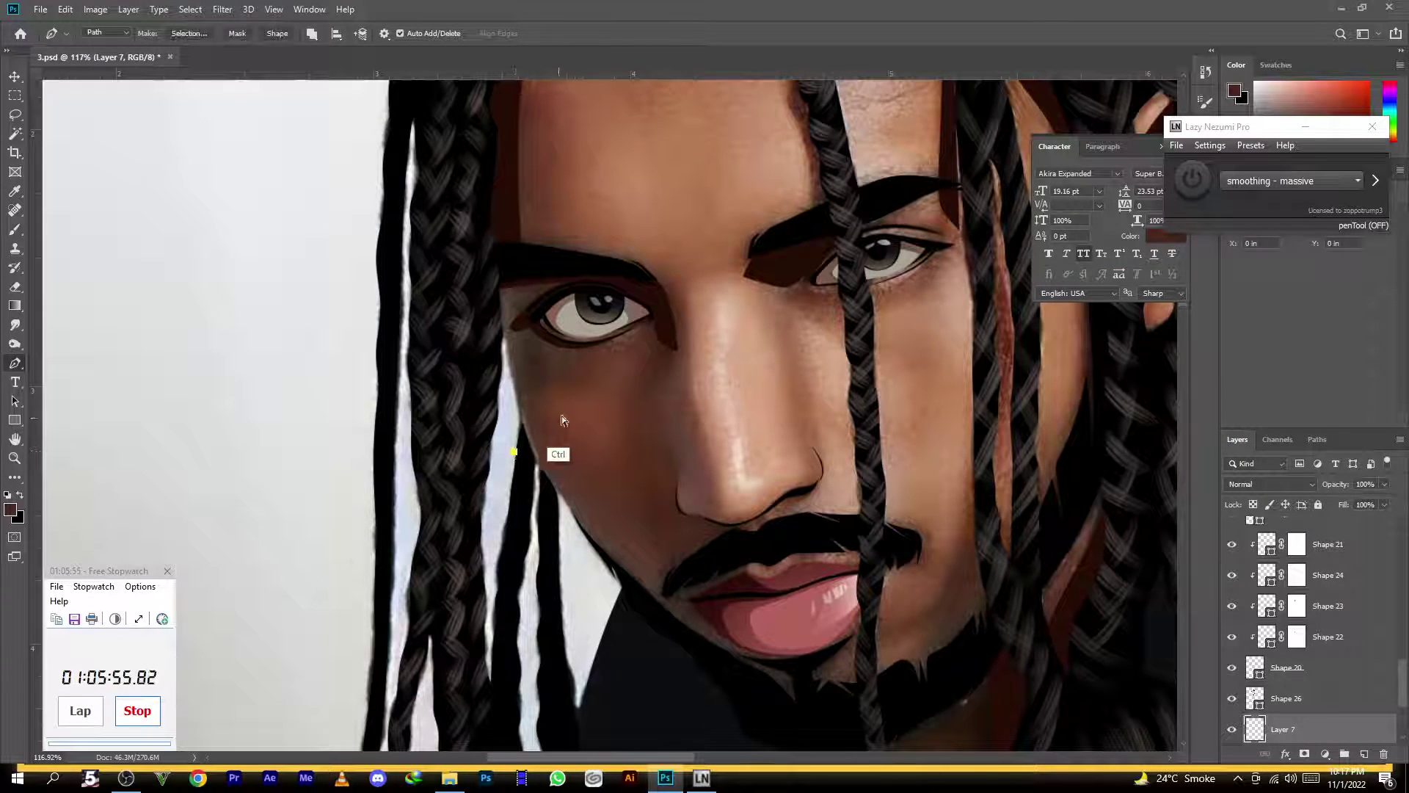
{"action": "key", "text": "ctrl+z"}
{"action": "left_click", "coordinate": [579, 523]}
{"action": "left_click_drag", "start_coordinate": [543, 383], "coordinate": [585, 375]}
{"action": "left_click_drag", "start_coordinate": [635, 325], "coordinate": [699, 275]}
{"action": "left_click", "coordinate": [636, 324], "text": "alt"}
{"action": "left_click_drag", "start_coordinate": [533, 318], "coordinate": [567, 294]}
{"action": "left_click", "coordinate": [533, 317], "text": "alt"}
{"action": "left_click", "coordinate": [650, 316]}
Continue the path down the cheek, along the mustache and up the side of the nose to the inner eyebrow
{"action": "scroll", "coordinate": [638, 367], "scroll_direction": "down", "scroll_amount": 2}
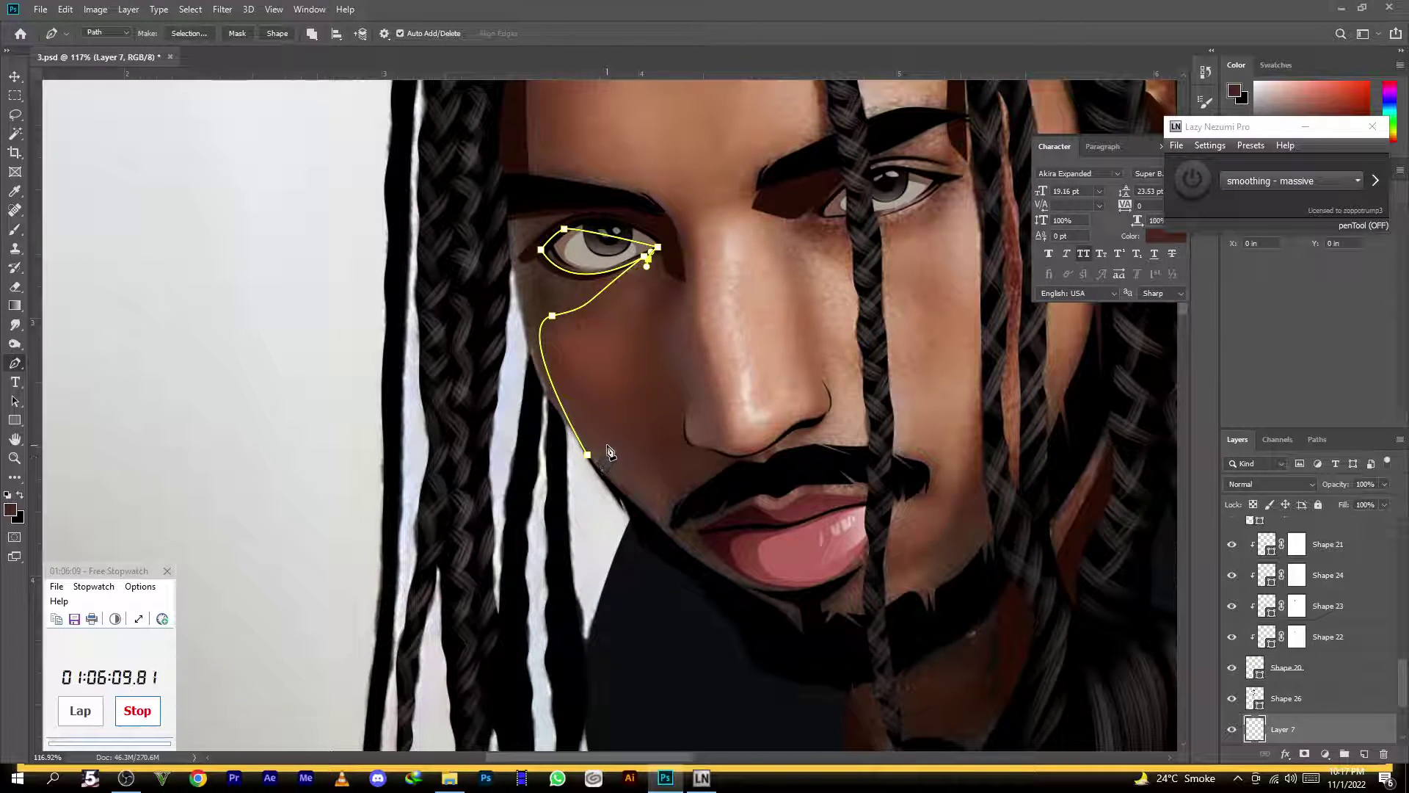
{"action": "left_click_drag", "start_coordinate": [603, 402], "coordinate": [658, 375]}
{"action": "left_click_drag", "start_coordinate": [658, 480], "coordinate": [687, 360]}
{"action": "left_click", "coordinate": [774, 476]}
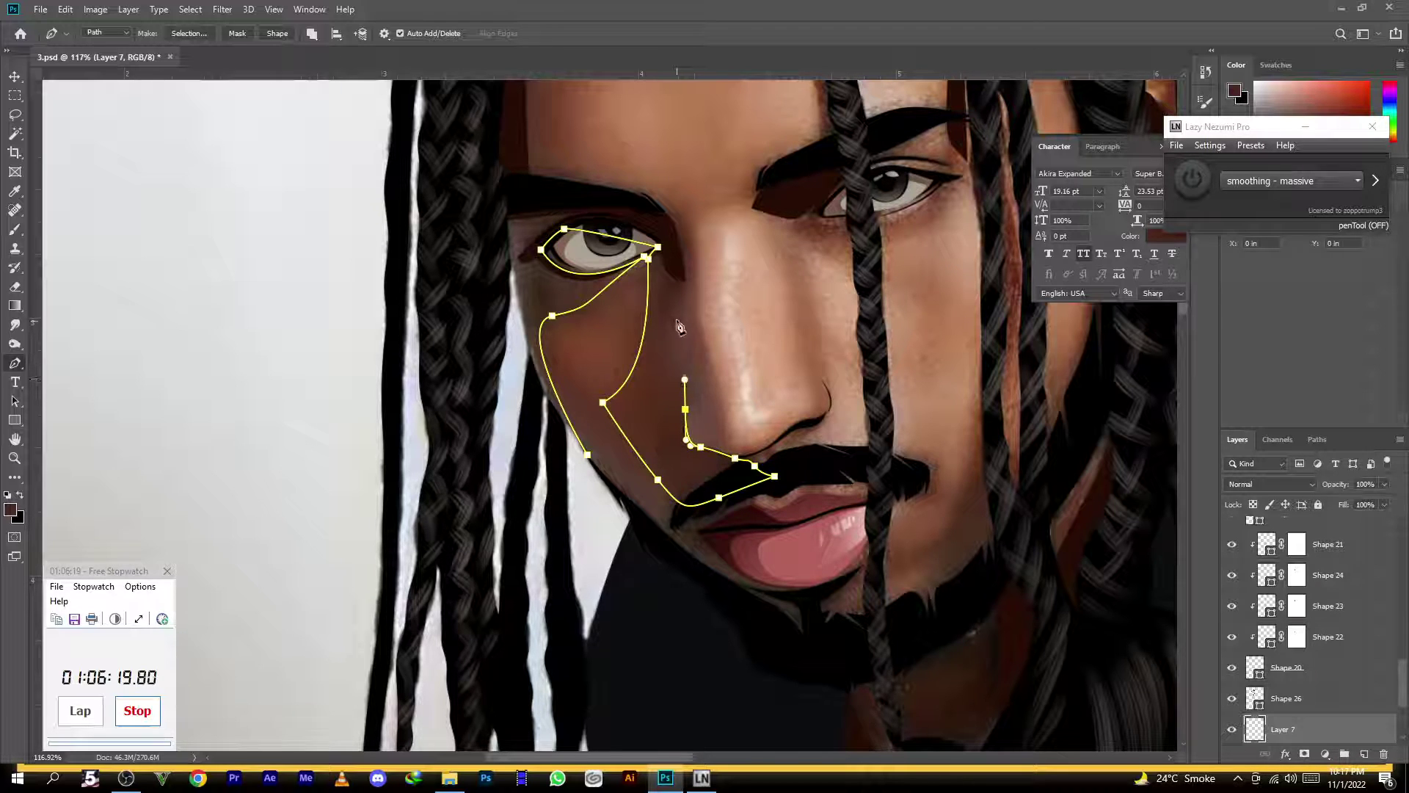
{"action": "left_click", "coordinate": [675, 281]}
{"action": "left_click_drag", "start_coordinate": [676, 229], "coordinate": [617, 186]}
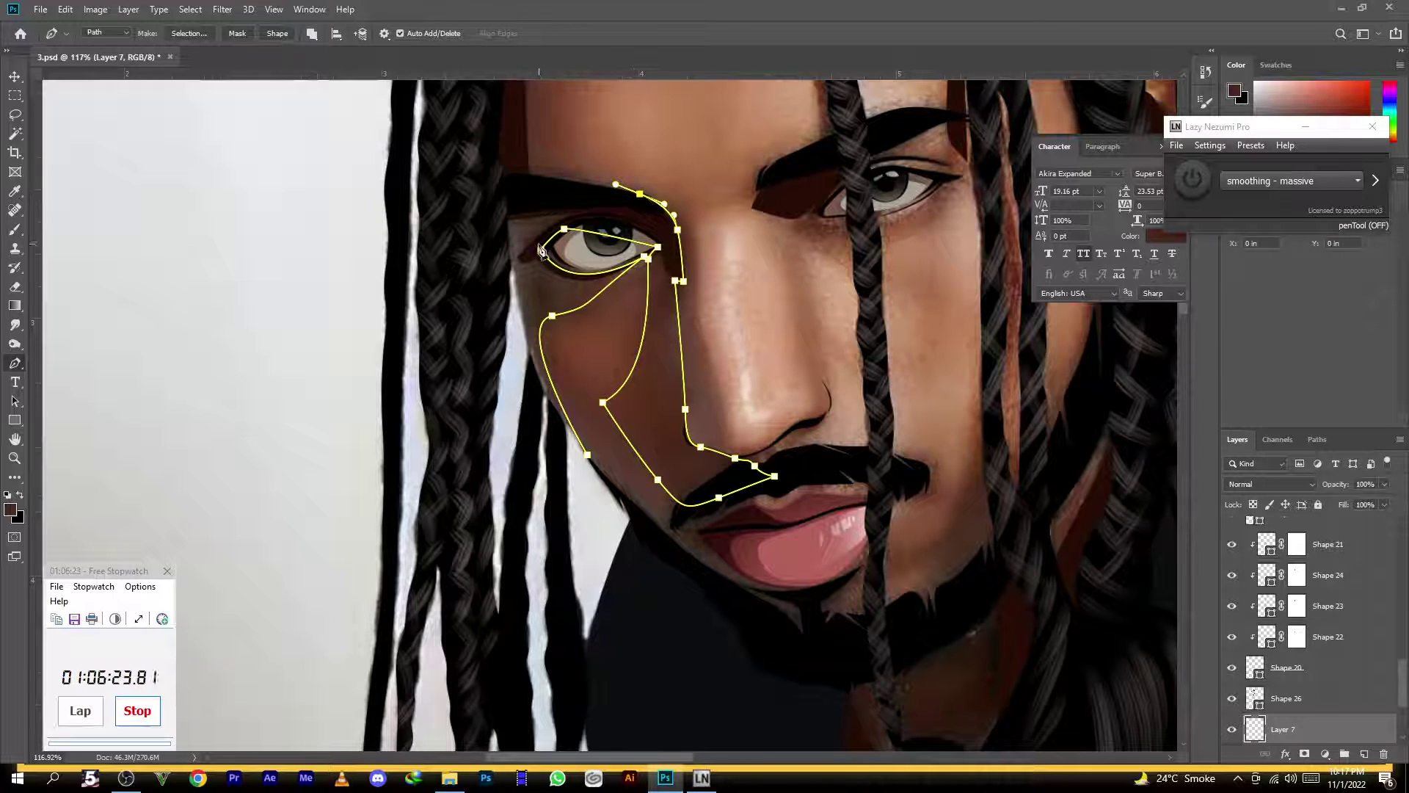
Run the path over the eyebrow and up the forehead, then close it around the outer braids down to the jaw
{"action": "left_click", "coordinate": [546, 180]}
{"action": "left_click_drag", "start_coordinate": [549, 176], "coordinate": [514, 481]}
{"action": "mouse_move", "coordinate": [552, 252]}
{"action": "left_mouse_down"}
{"action": "mouse_move", "coordinate": [587, 264]}
{"action": "mouse_move", "coordinate": [576, 262]}
{"action": "left_mouse_up"}
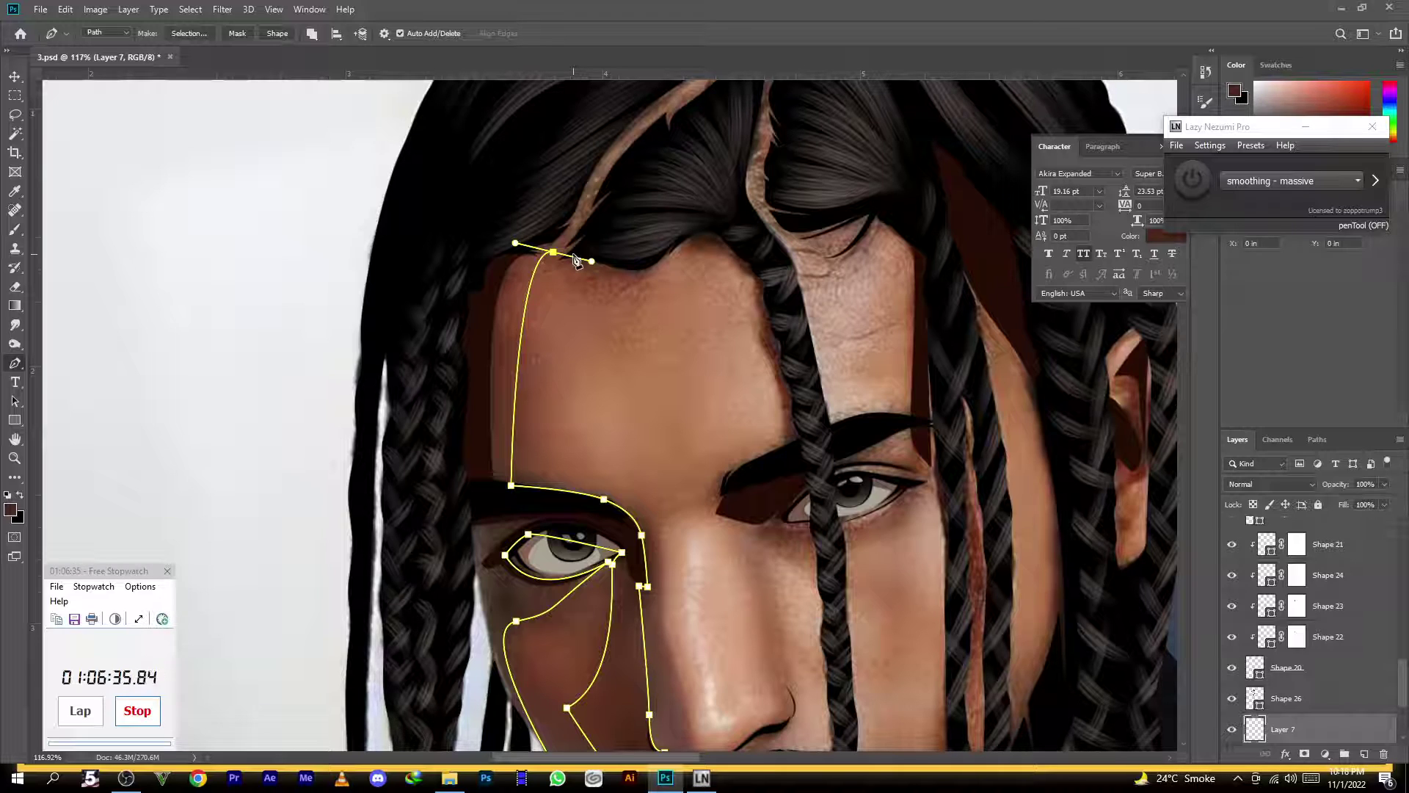
{"action": "left_click", "coordinate": [552, 252], "text": "alt"}
{"action": "left_click_drag", "start_coordinate": [464, 241], "coordinate": [429, 262]}
{"action": "scroll", "coordinate": [474, 239], "scroll_direction": "down", "scroll_amount": 5}
{"action": "left_click_drag", "start_coordinate": [491, 387], "coordinate": [498, 464]}
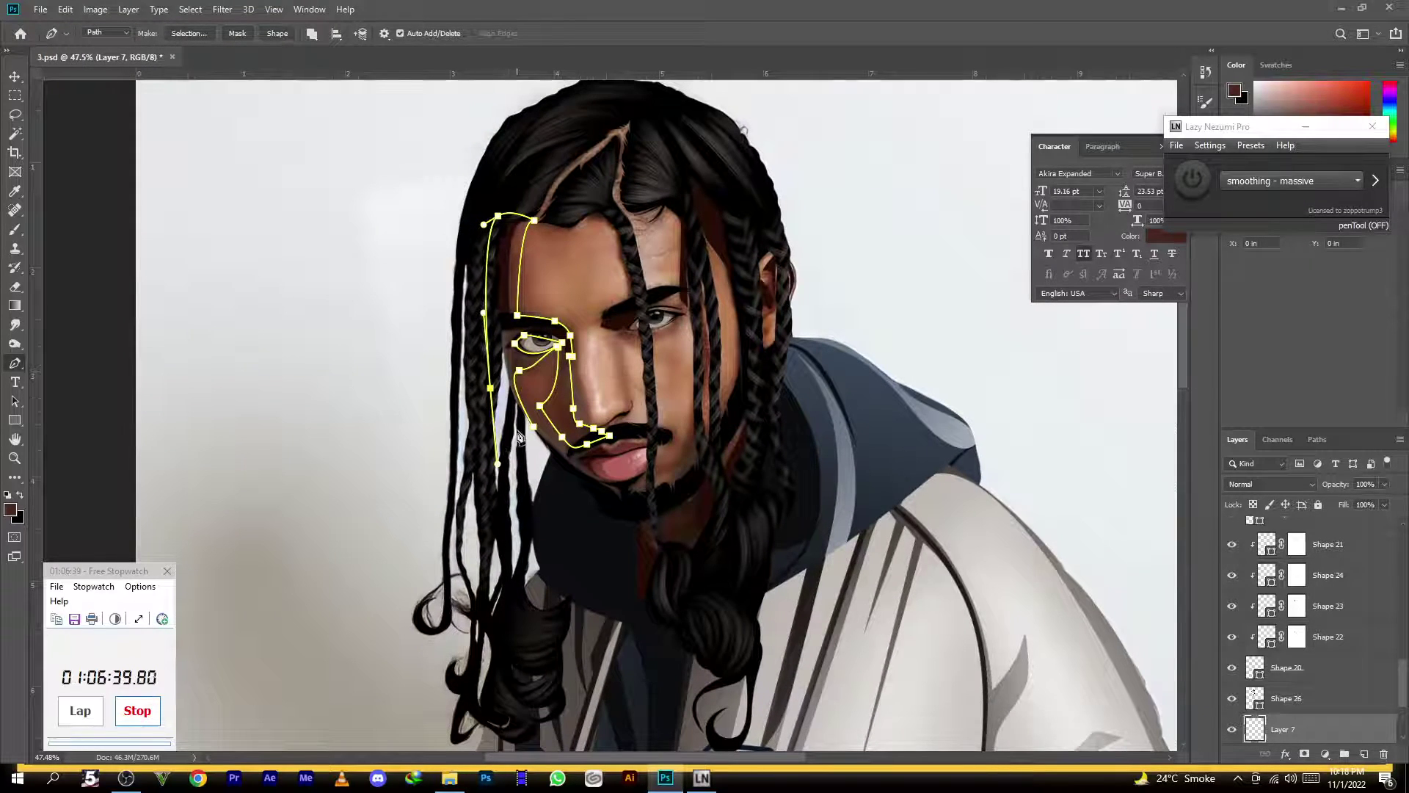
Trace a second path from the picture-left jaw across the lips and chin and up the picture-right lower cheek
{"action": "scroll", "coordinate": [562, 473], "scroll_direction": "up", "scroll_amount": 5}
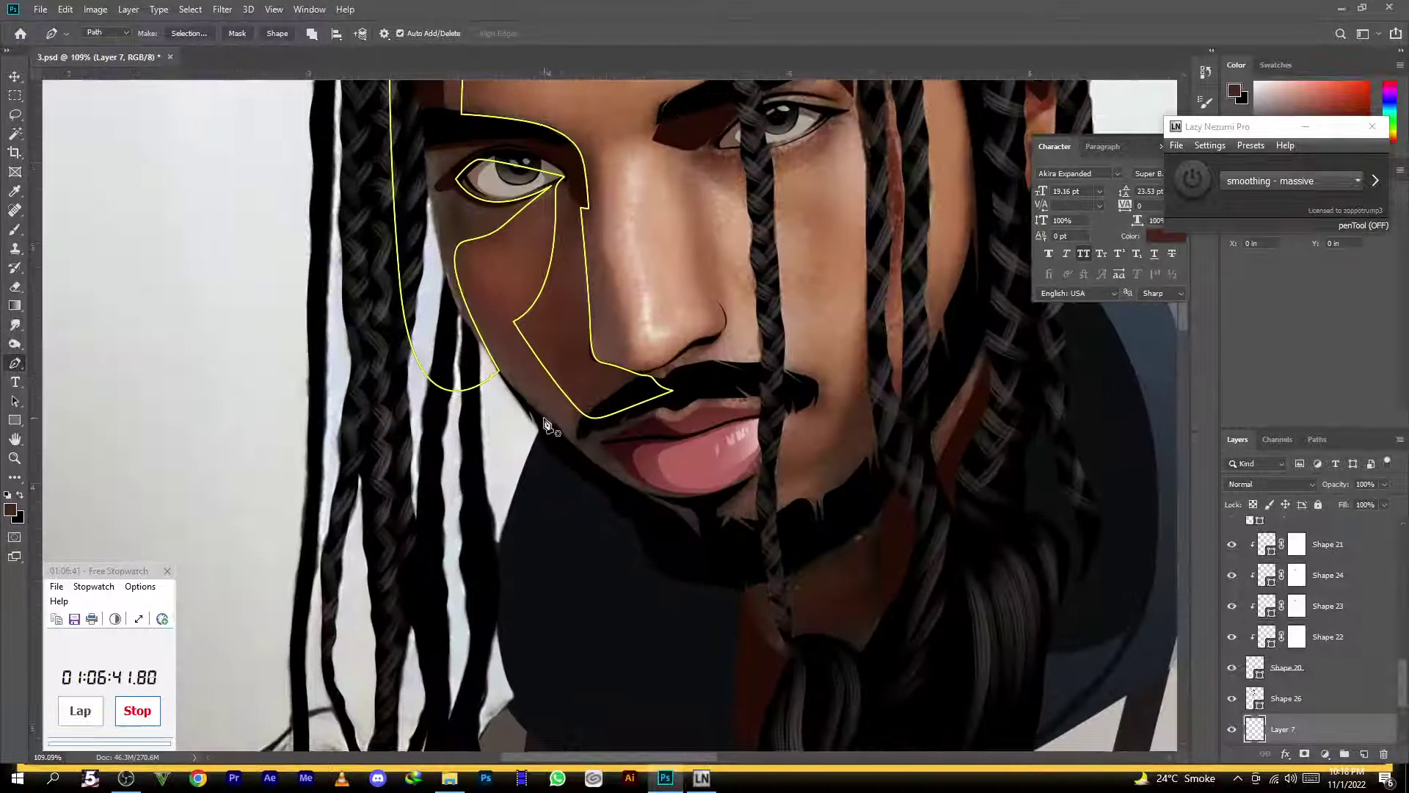
{"action": "left_click_drag", "start_coordinate": [547, 412], "coordinate": [746, 522]}
{"action": "left_click", "coordinate": [703, 461]}
{"action": "left_click_drag", "start_coordinate": [757, 532], "coordinate": [790, 560]}
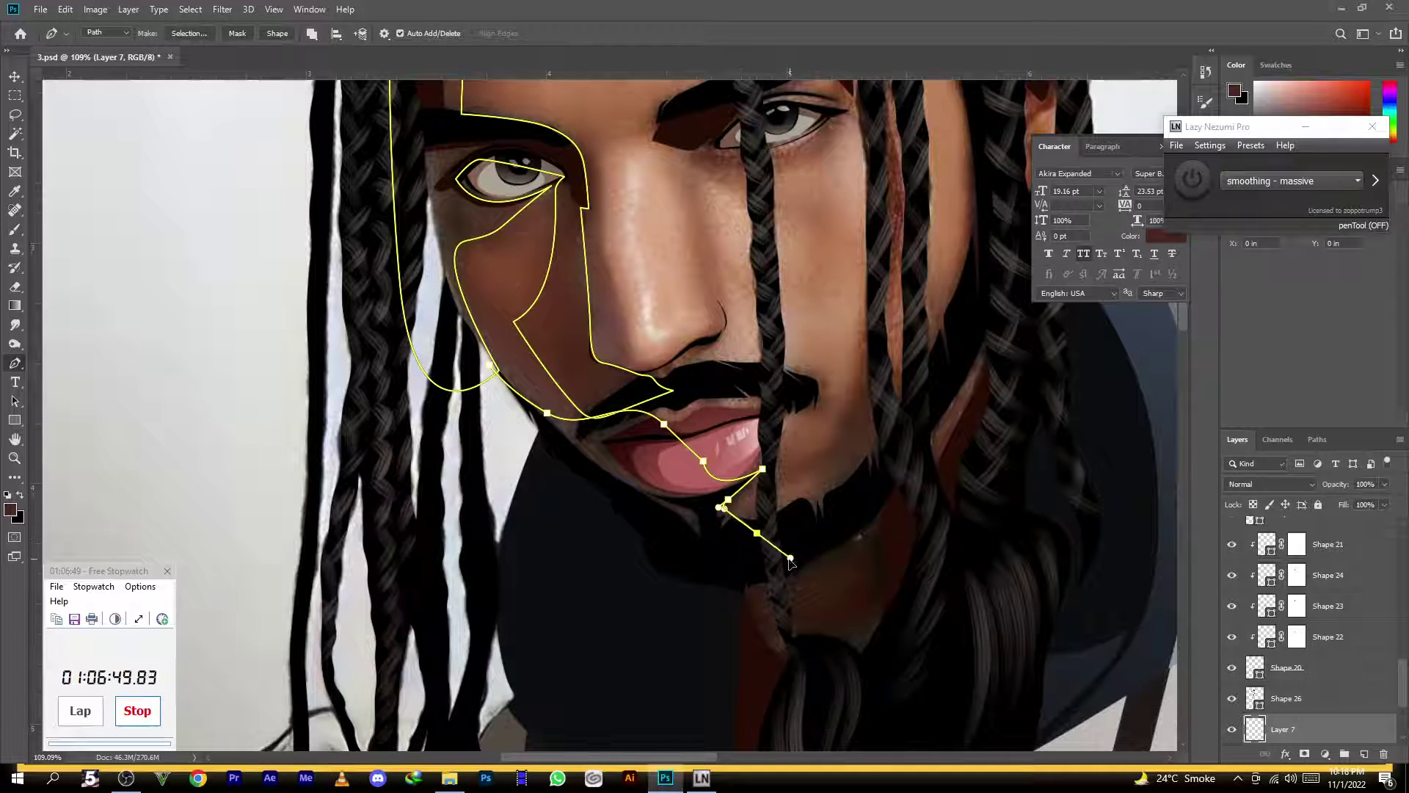
{"action": "left_click_drag", "start_coordinate": [805, 497], "coordinate": [828, 470]}
{"action": "left_click", "coordinate": [875, 331]}
{"action": "left_click", "coordinate": [903, 383]}
{"action": "left_click", "coordinate": [899, 450]}
{"action": "left_click", "coordinate": [871, 499]}
Extend the path up beside the picture-right braids, down the neck, and close it around the collar back to the jaw
{"action": "left_click_drag", "start_coordinate": [942, 456], "coordinate": [1006, 422]}
{"action": "left_click", "coordinate": [996, 323]}
{"action": "left_click_drag", "start_coordinate": [953, 541], "coordinate": [791, 442]}
{"action": "left_click_drag", "start_coordinate": [824, 505], "coordinate": [760, 621]}
{"action": "left_click", "coordinate": [757, 631]}
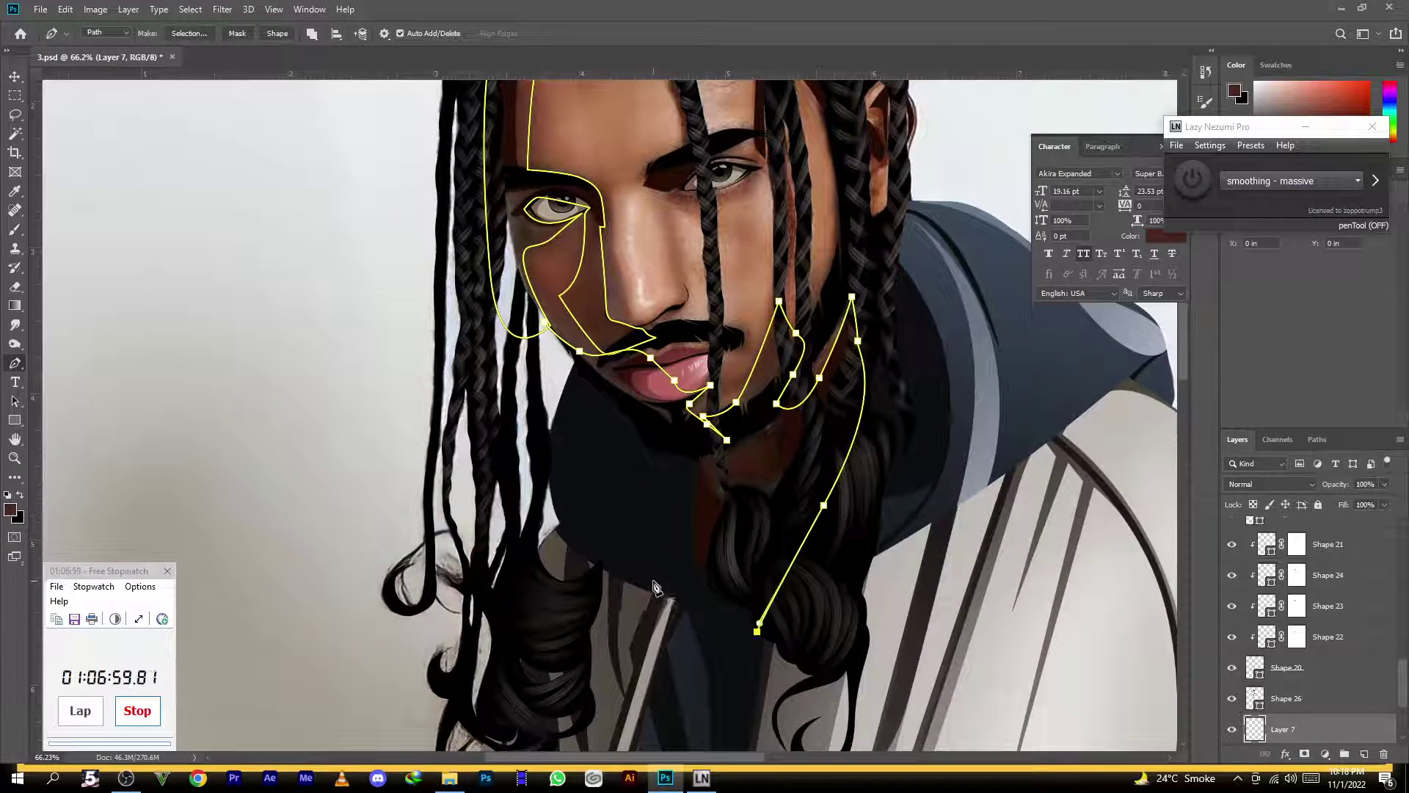
{"action": "left_click_drag", "start_coordinate": [649, 571], "coordinate": [601, 474]}
{"action": "left_click_drag", "start_coordinate": [545, 321], "coordinate": [566, 266]}
Trace a closed wavy shadow path along the forehead edge beside the central braid, from the hairline to the eyebrow
{"action": "left_click_drag", "start_coordinate": [701, 248], "coordinate": [630, 378]}
{"action": "scroll", "coordinate": [602, 324], "scroll_direction": "up", "scroll_amount": 6}
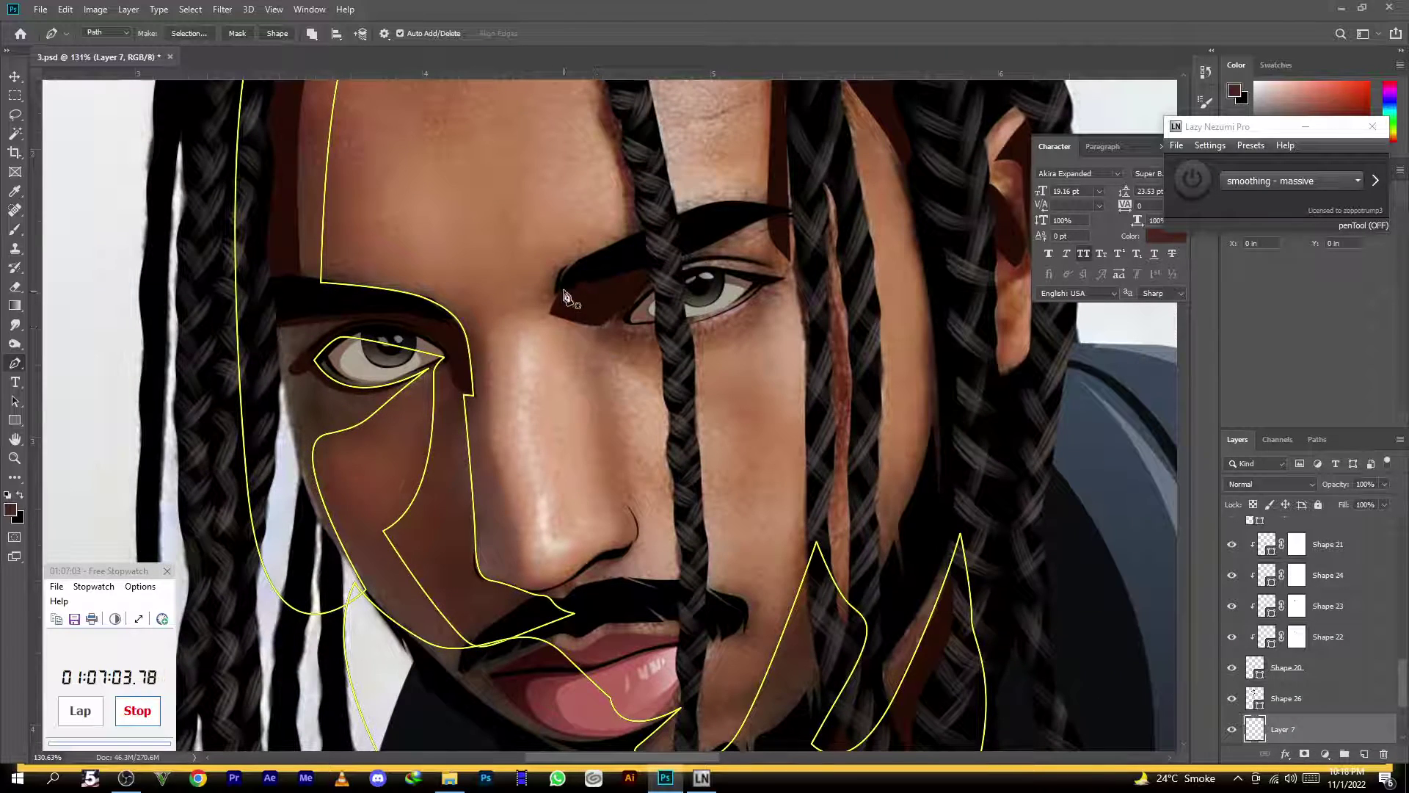
{"action": "scroll", "coordinate": [565, 297], "scroll_direction": "up", "scroll_amount": 5}
{"action": "left_click", "coordinate": [469, 219]}
{"action": "left_click", "coordinate": [555, 185]}
{"action": "left_click_drag", "start_coordinate": [596, 274], "coordinate": [597, 344]}
{"action": "left_click_drag", "start_coordinate": [623, 409], "coordinate": [651, 308]}
{"action": "left_click", "coordinate": [656, 292]}
{"action": "left_click_drag", "start_coordinate": [642, 250], "coordinate": [607, 479]}
{"action": "left_click", "coordinate": [570, 331]}
{"action": "left_click_drag", "start_coordinate": [427, 309], "coordinate": [378, 412]}
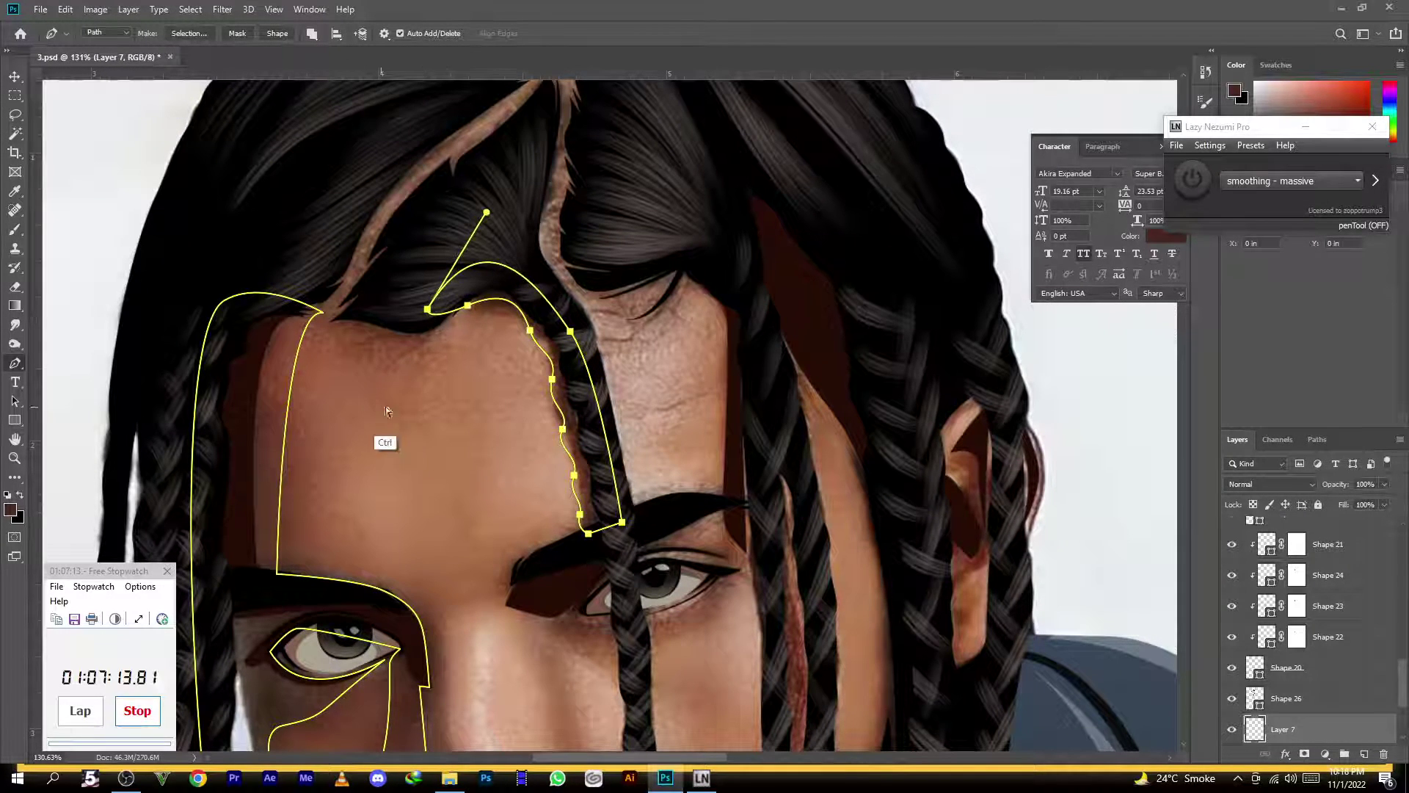
Trace a closed shadow path around the picture-right eye socket, from the inner eyebrow under the eye and over the upper lid
{"action": "left_click_drag", "start_coordinate": [585, 481], "coordinate": [578, 262]}
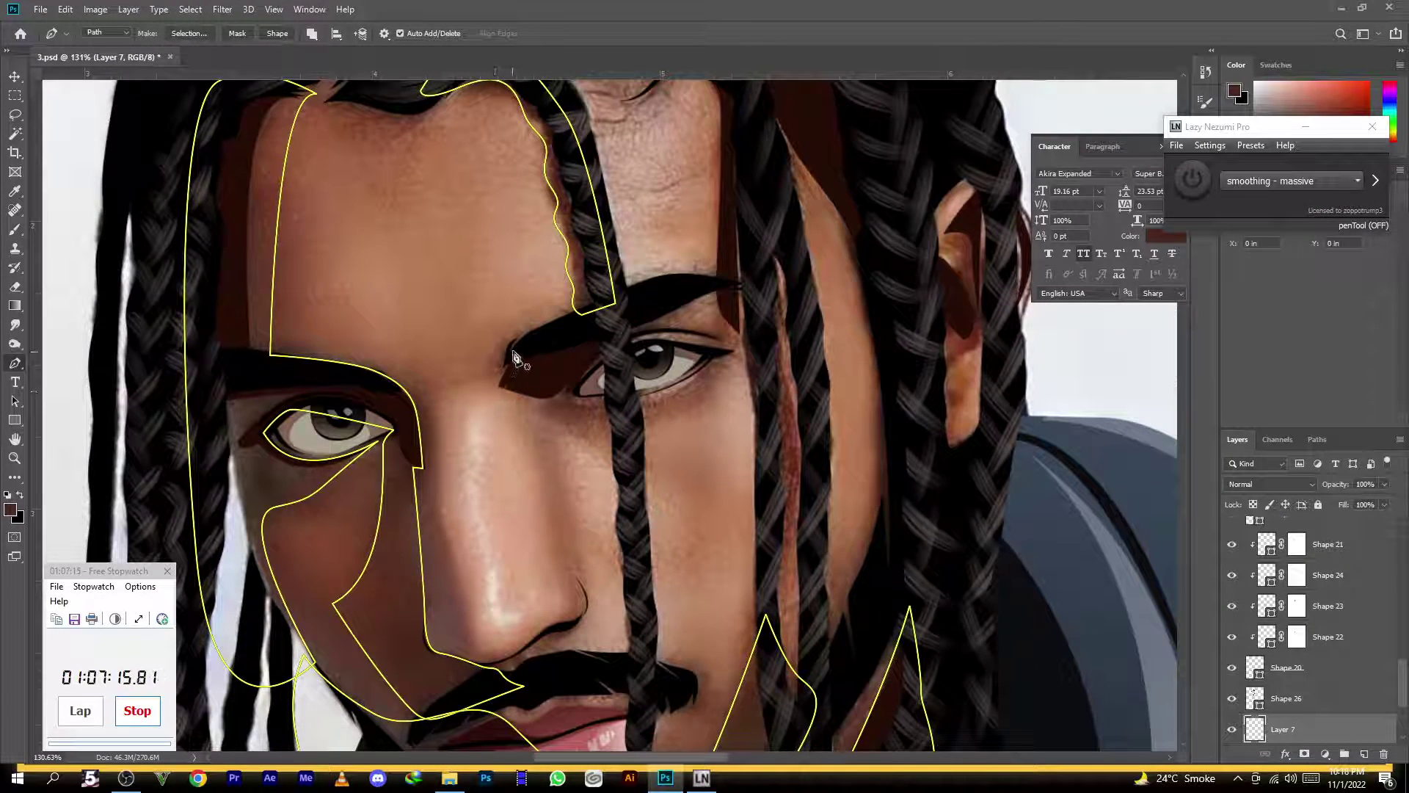
{"action": "left_click", "coordinate": [498, 390]}
{"action": "left_click_drag", "start_coordinate": [618, 404], "coordinate": [589, 388]}
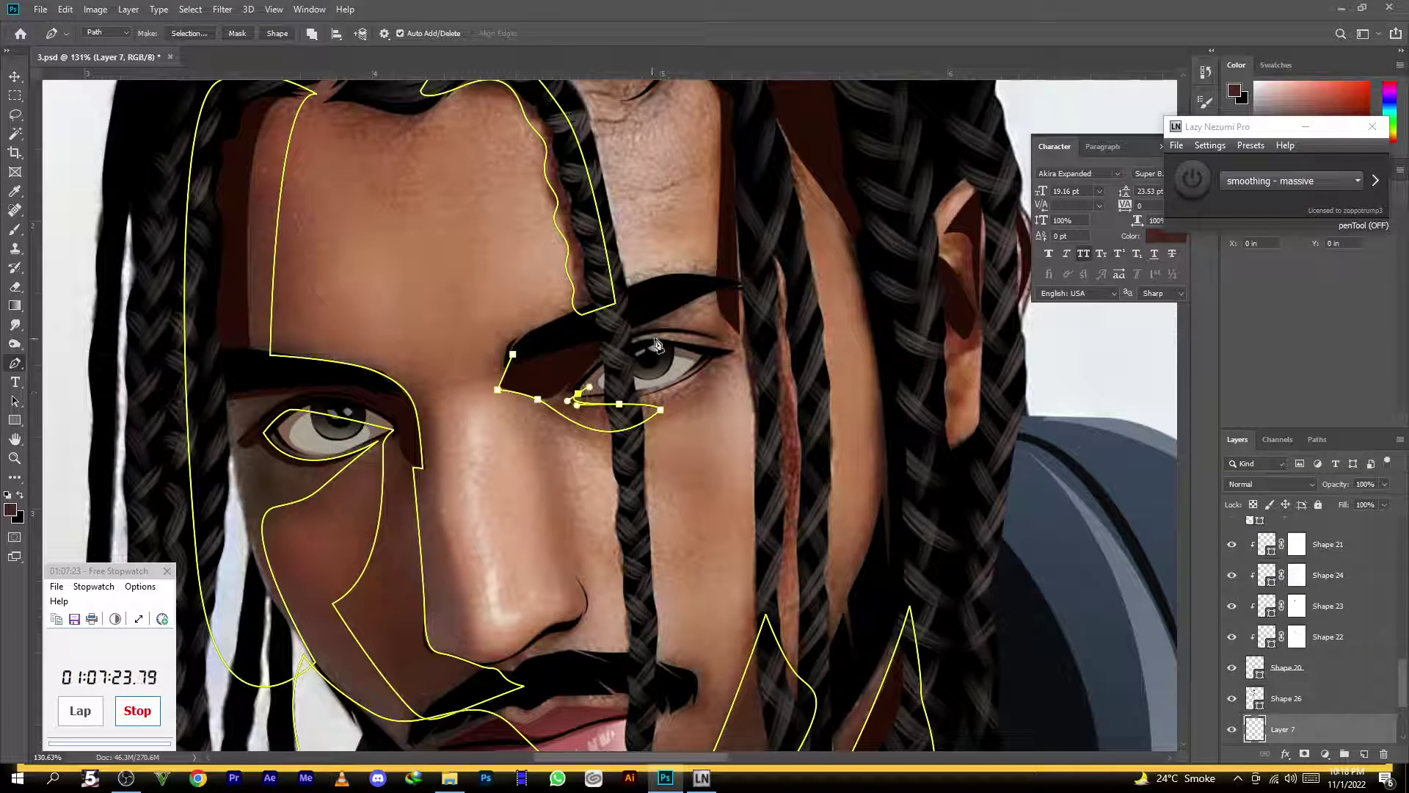
{"action": "mouse_move", "coordinate": [727, 343]}
{"action": "left_mouse_down"}
{"action": "mouse_move", "coordinate": [830, 360]}
{"action": "mouse_move", "coordinate": [843, 382]}
{"action": "mouse_move", "coordinate": [718, 345]}
{"action": "left_mouse_up"}
{"action": "left_click", "coordinate": [663, 322]}
{"action": "left_click", "coordinate": [631, 325]}
{"action": "left_click_drag", "start_coordinate": [512, 355], "coordinate": [474, 373]}
Trace a small closed shadow path around the nostril on the picture-right underside of the nose
{"action": "left_click_drag", "start_coordinate": [630, 389], "coordinate": [609, 422]}
{"action": "left_click_drag", "start_coordinate": [582, 564], "coordinate": [624, 368]}
{"action": "scroll", "coordinate": [592, 387], "scroll_direction": "up", "scroll_amount": 2}
{"action": "left_click", "coordinate": [590, 382]}
{"action": "left_click", "coordinate": [661, 339]}
{"action": "left_click_drag", "start_coordinate": [610, 385], "coordinate": [604, 388]}
{"action": "left_click", "coordinate": [593, 383]}
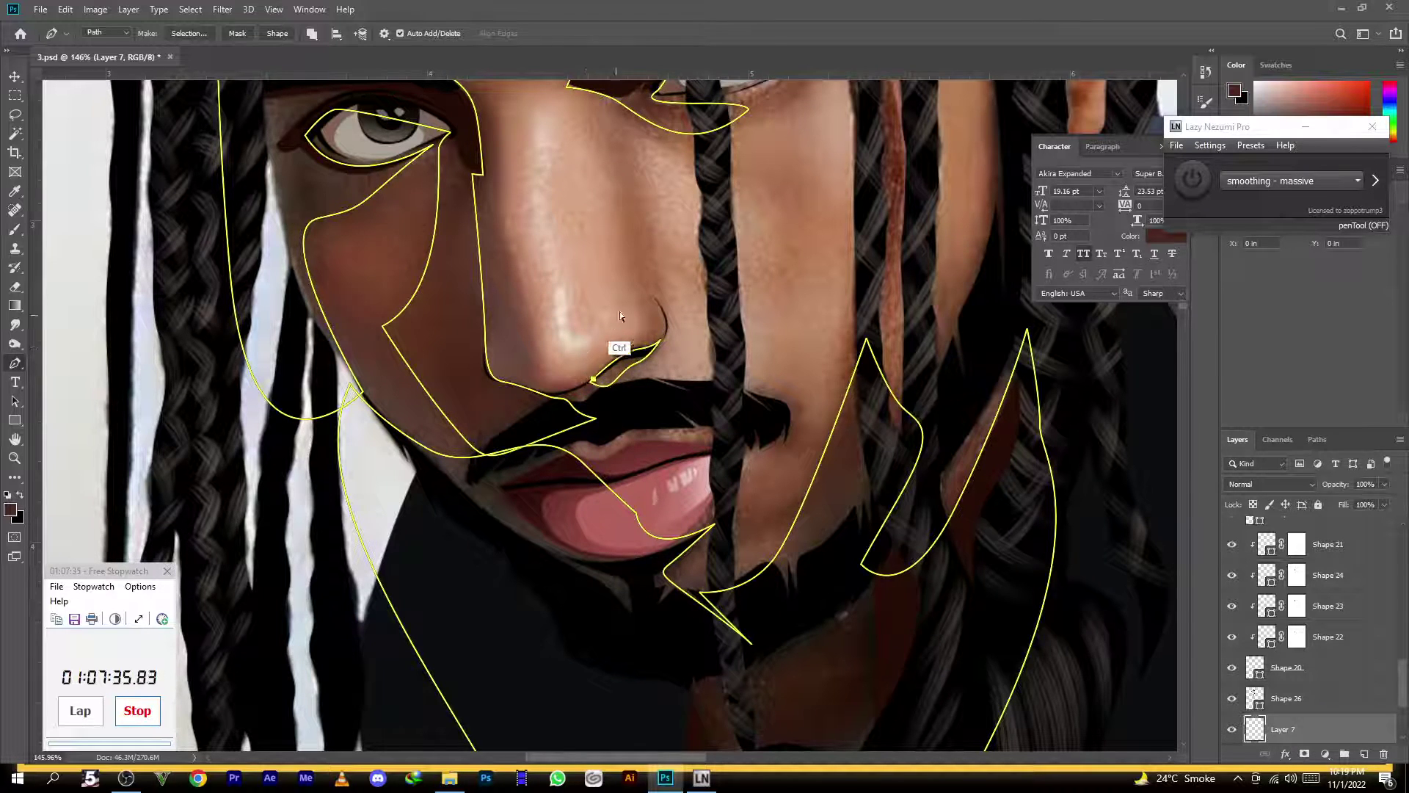
Trace a closed mid-brown shadow path around the inner hollow of the ear
{"action": "scroll", "coordinate": [594, 386], "scroll_direction": "down", "scroll_amount": 4}
{"action": "scroll", "coordinate": [647, 199], "scroll_direction": "up", "scroll_amount": 4}
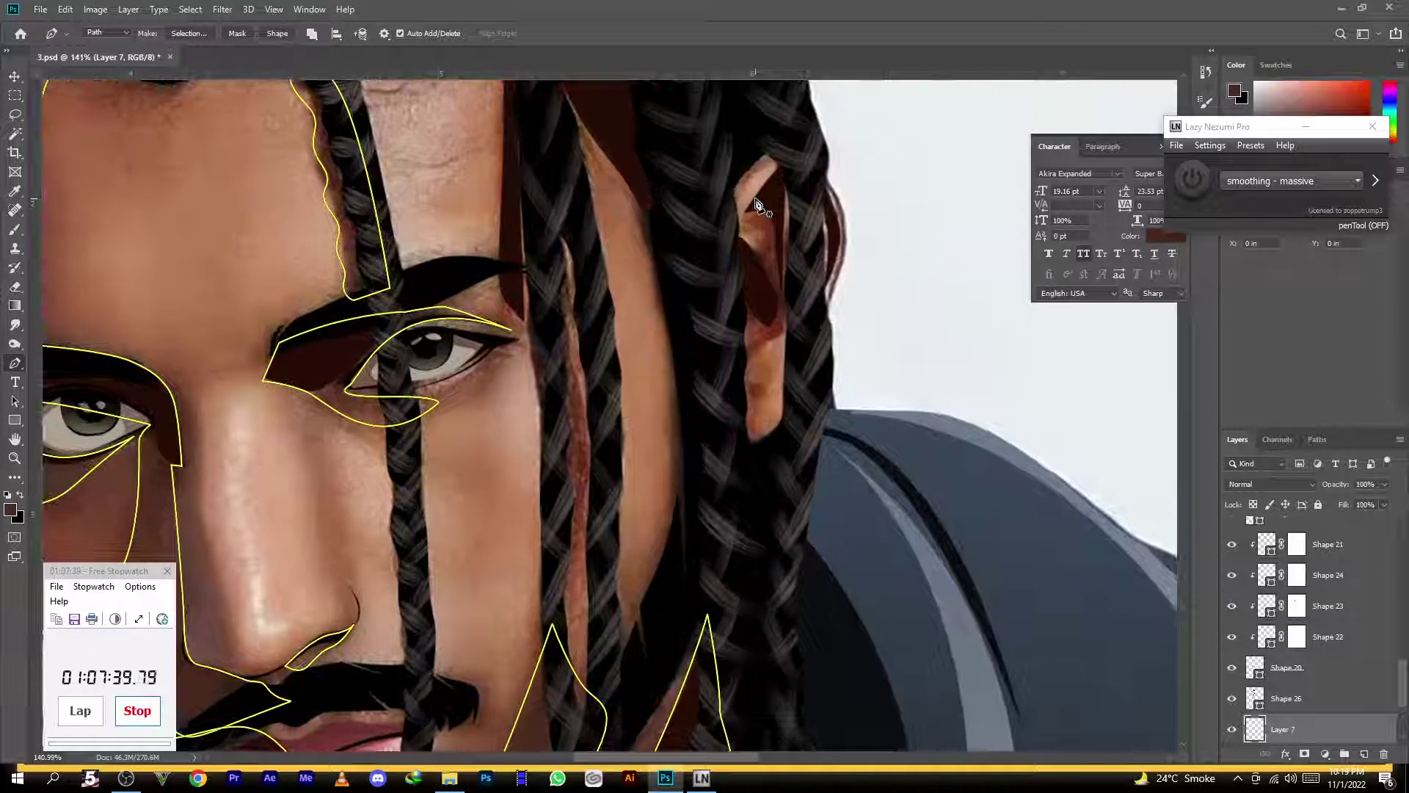
{"action": "left_click", "coordinate": [731, 232]}
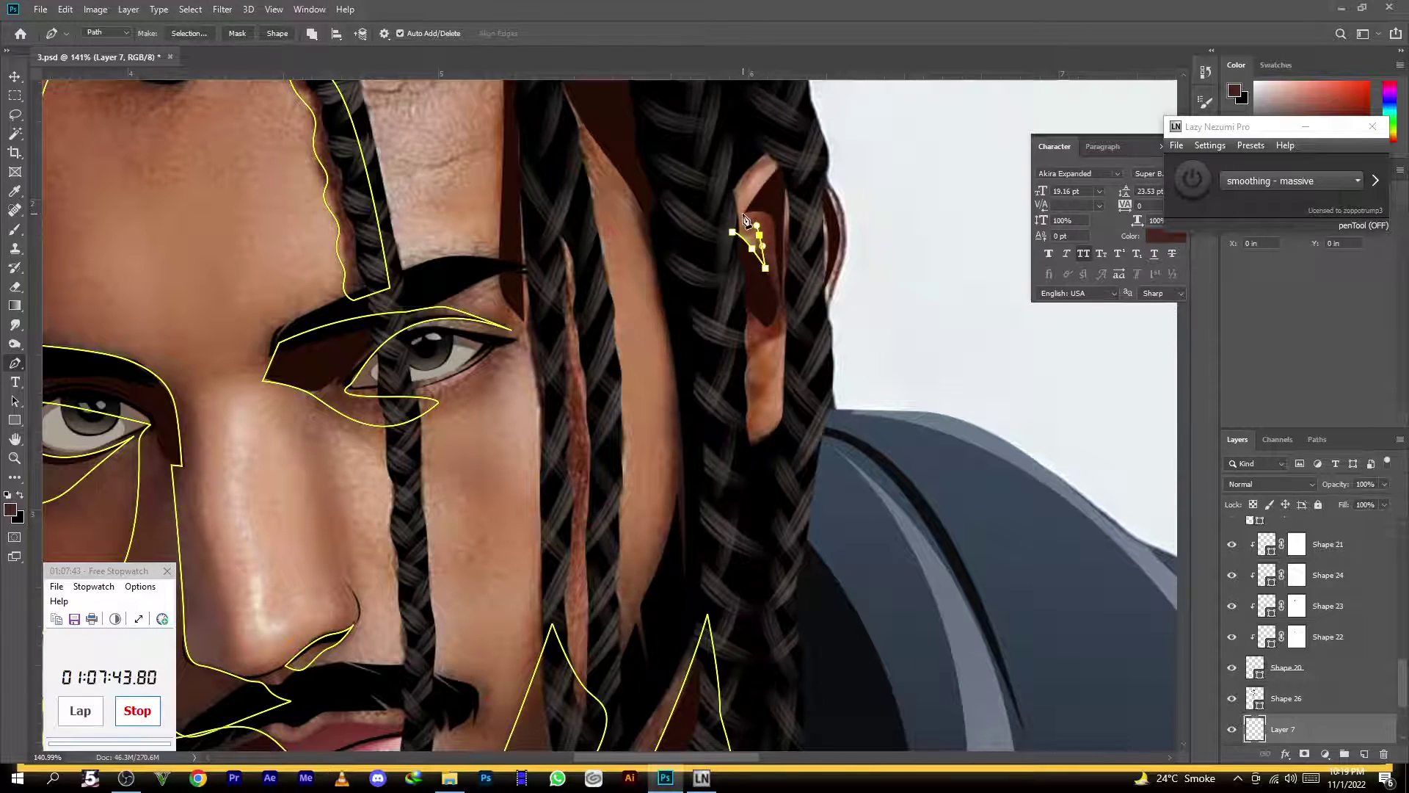
{"action": "left_click_drag", "start_coordinate": [779, 167], "coordinate": [794, 155]}
{"action": "left_click_drag", "start_coordinate": [785, 245], "coordinate": [720, 364]}
{"action": "left_click_drag", "start_coordinate": [733, 233], "coordinate": [750, 199]}
{"action": "left_click", "coordinate": [806, 194], "text": "ctrl"}
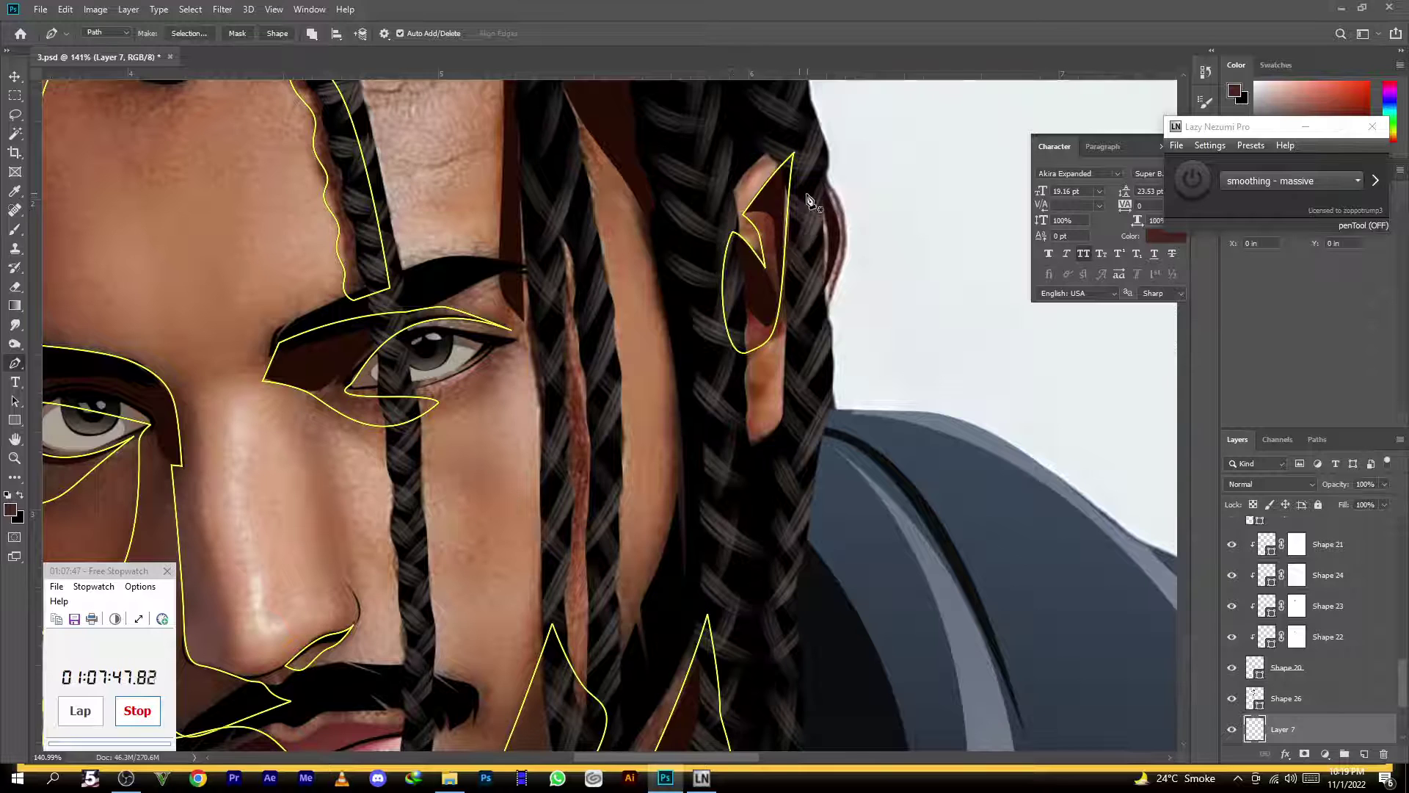
Trace a narrow closed shadow path along the ear's outer rim
{"action": "left_click_drag", "start_coordinate": [824, 269], "coordinate": [839, 242]}
{"action": "left_click", "coordinate": [817, 338]}
{"action": "left_click_drag", "start_coordinate": [821, 178], "coordinate": [796, 135]}
{"action": "left_click", "coordinate": [809, 187]}
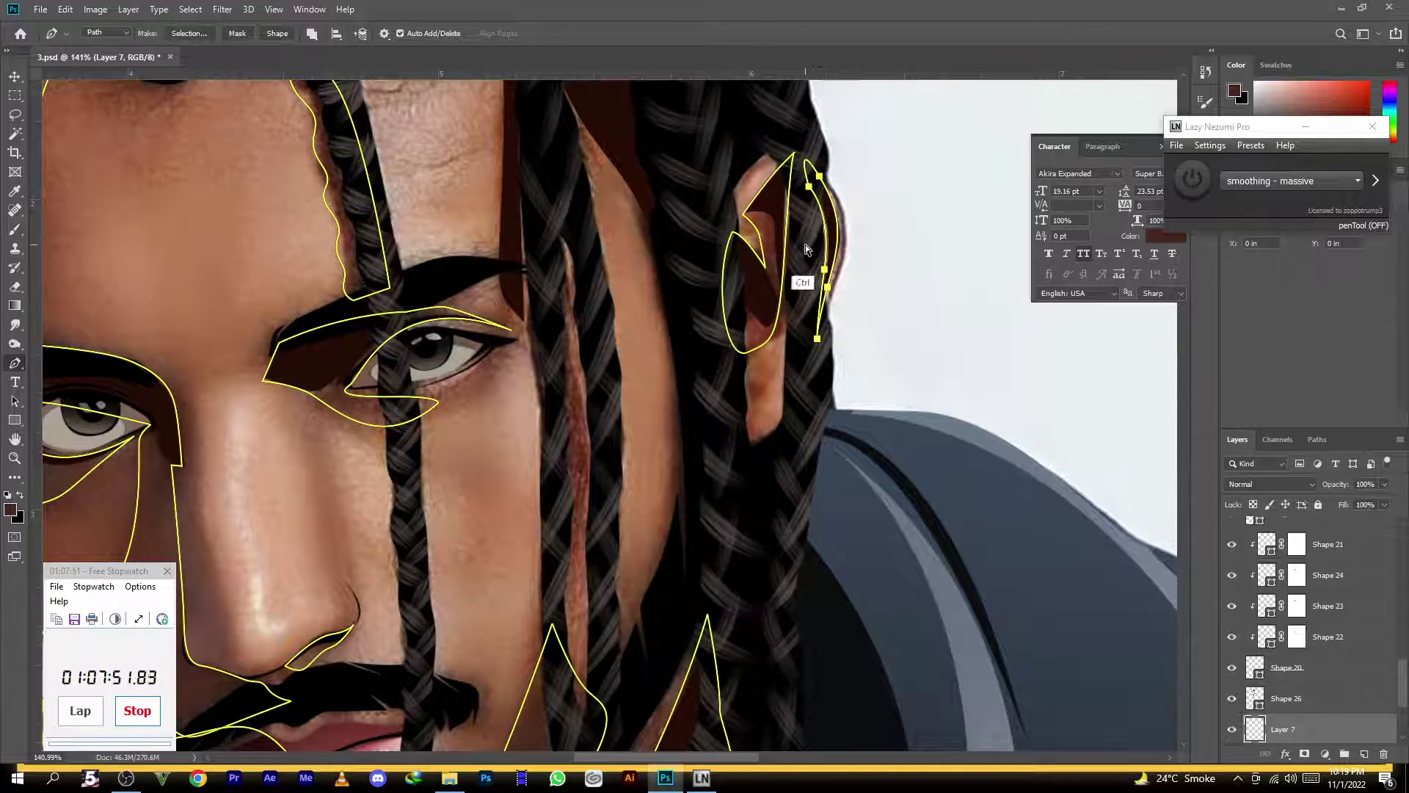
{"action": "left_click", "coordinate": [804, 244], "text": "ctrl"}
Convert the traced face, neck and ear paths into one mid-brown filled shape layer
{"action": "left_click_drag", "start_coordinate": [760, 284], "coordinate": [699, 275]}
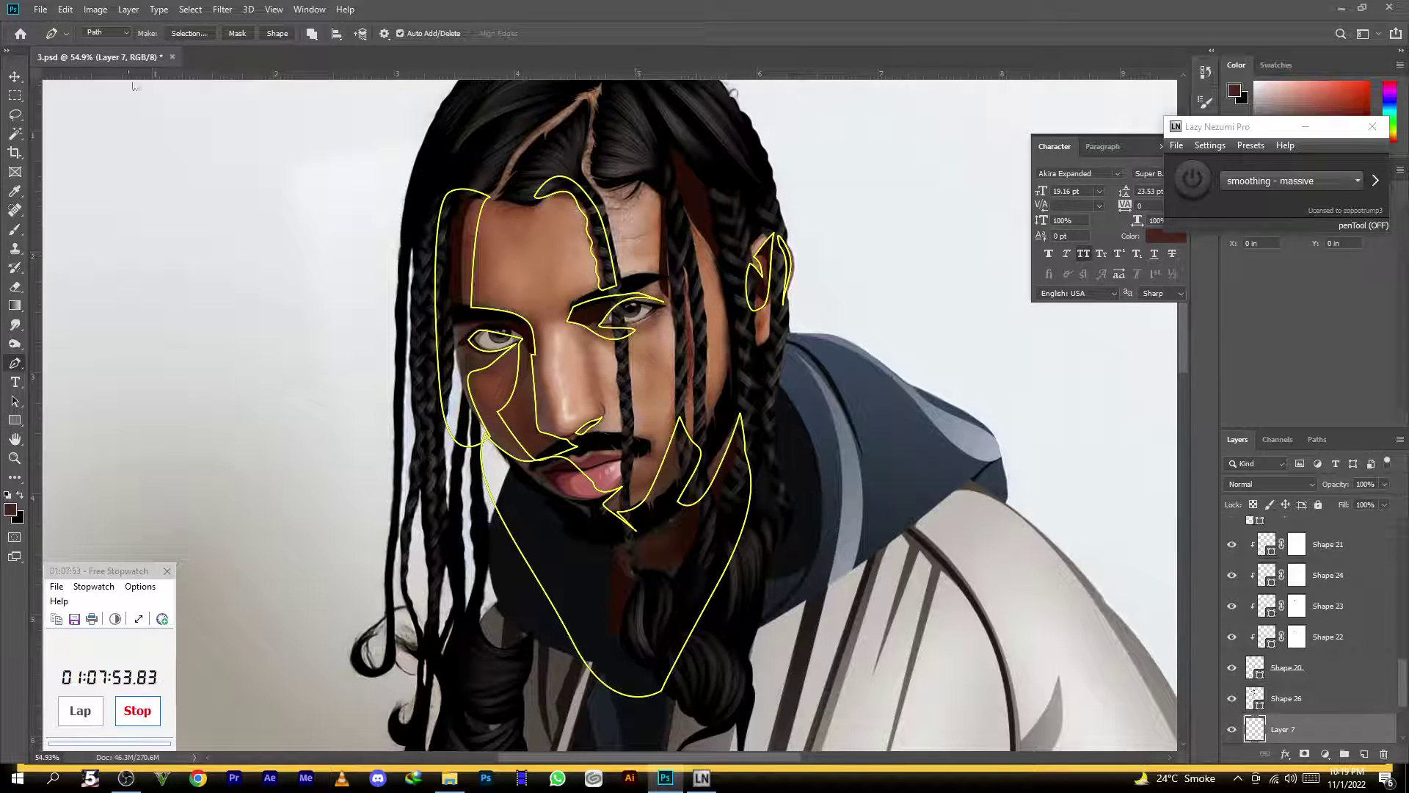
{"action": "left_click", "coordinate": [278, 34]}
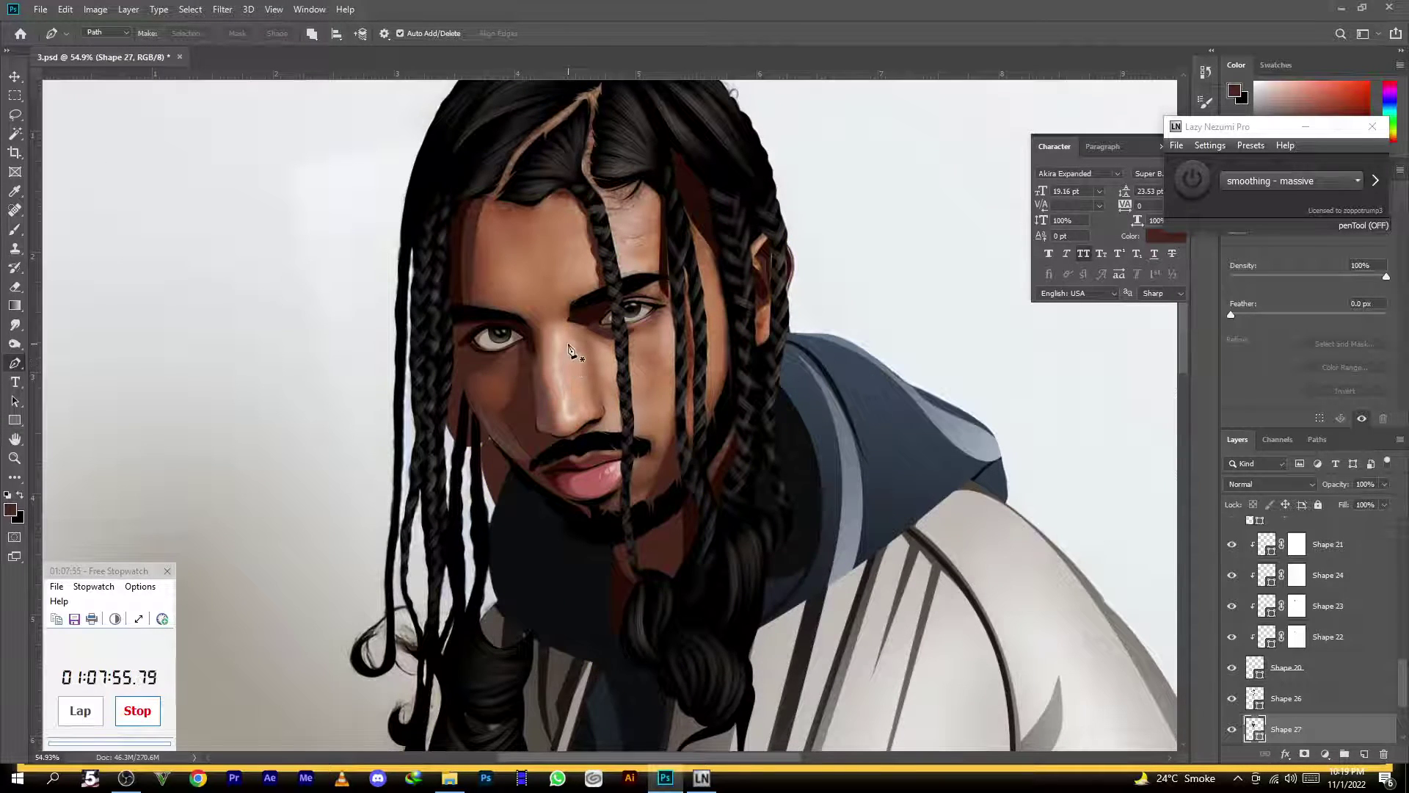
{"action": "scroll", "coordinate": [569, 350], "scroll_direction": "down", "scroll_amount": 2}
{"action": "scroll", "coordinate": [553, 362], "scroll_direction": "up", "scroll_amount": 4}
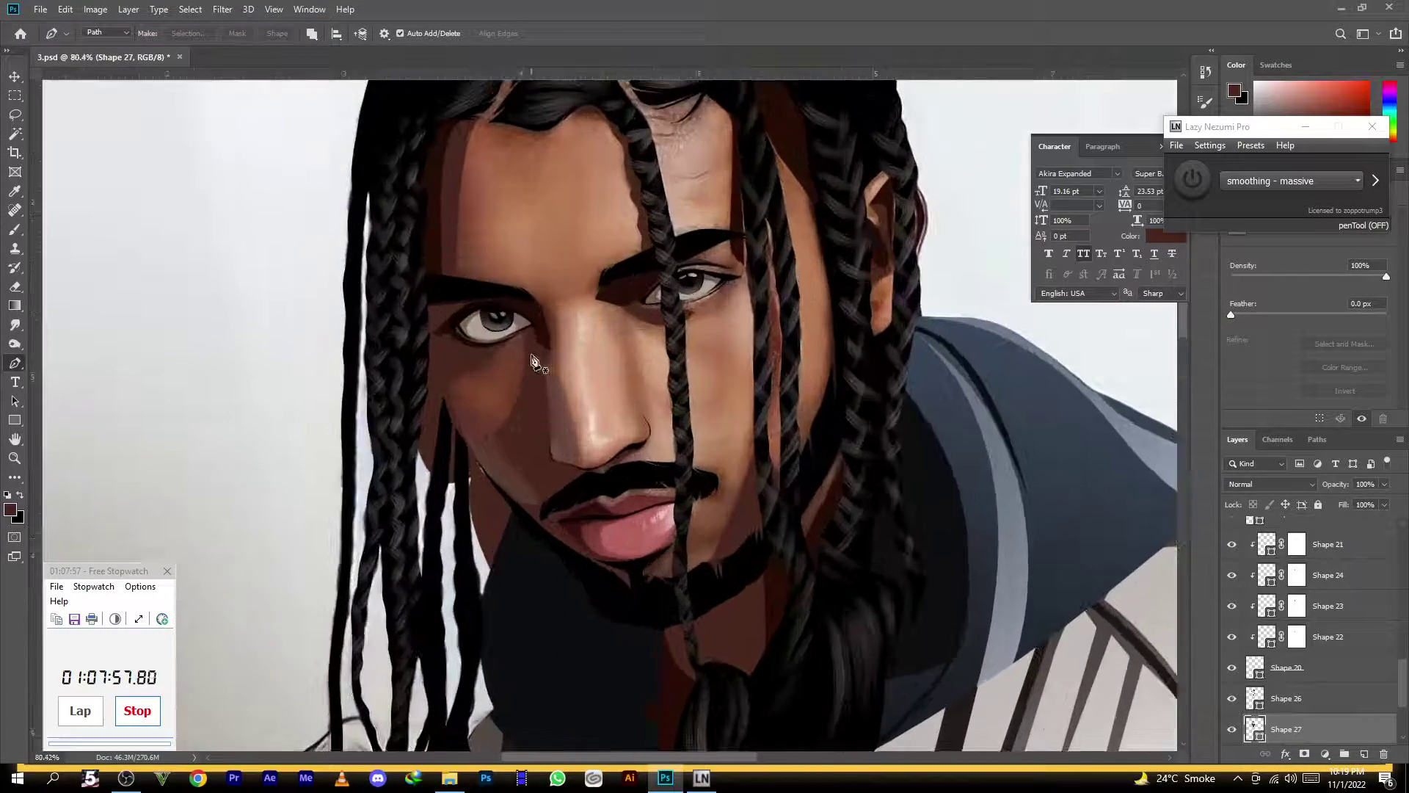
{"action": "scroll", "coordinate": [931, 475], "scroll_direction": "down", "scroll_amount": 2}
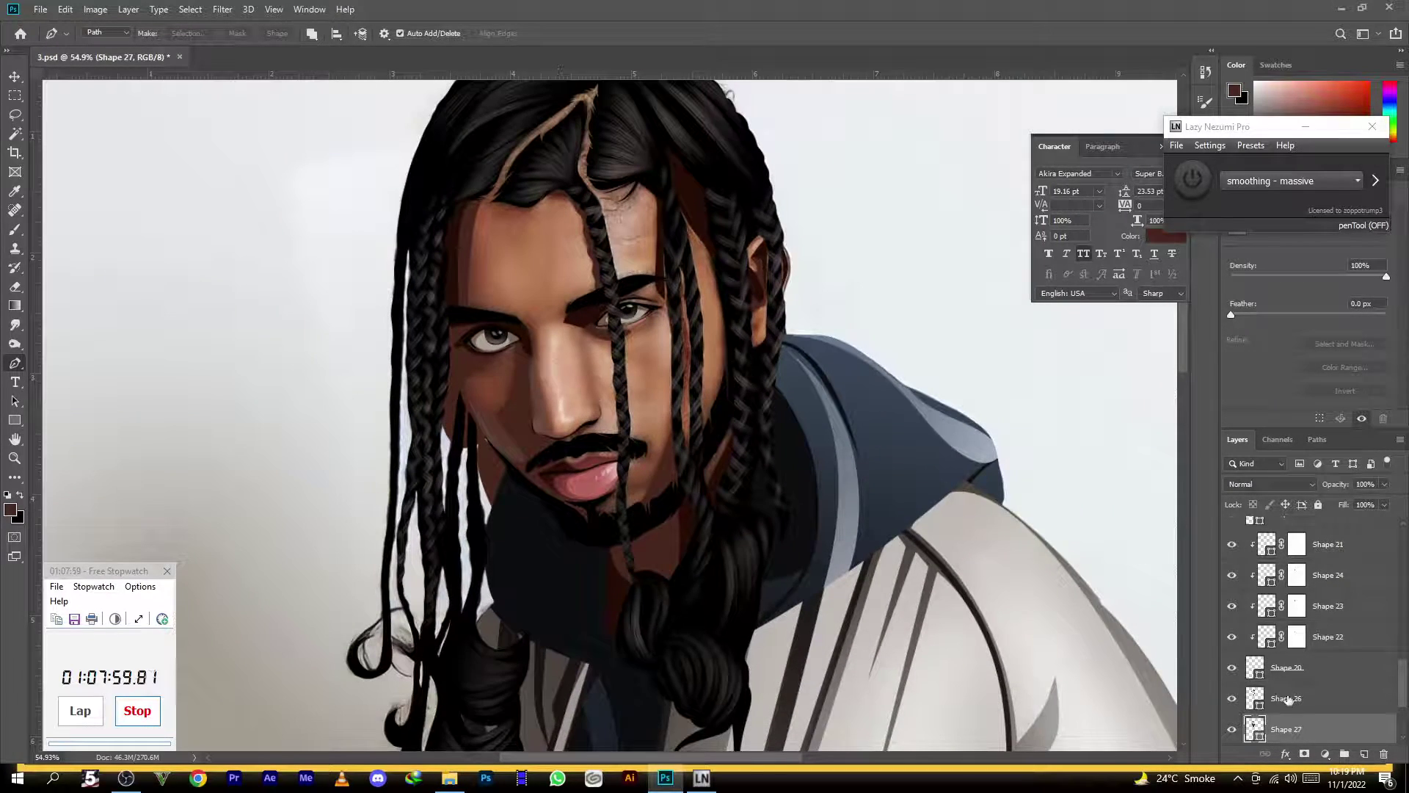
Add a curved shadow patch to the mid-brown shape, from below the lips toward the picture-right lower cheek
{"action": "scroll", "coordinate": [666, 497], "scroll_direction": "up", "scroll_amount": 2}
{"action": "scroll", "coordinate": [627, 490], "scroll_direction": "up", "scroll_amount": 2}
{"action": "left_click_drag", "start_coordinate": [567, 480], "coordinate": [652, 509]}
{"action": "left_click", "coordinate": [514, 517]}
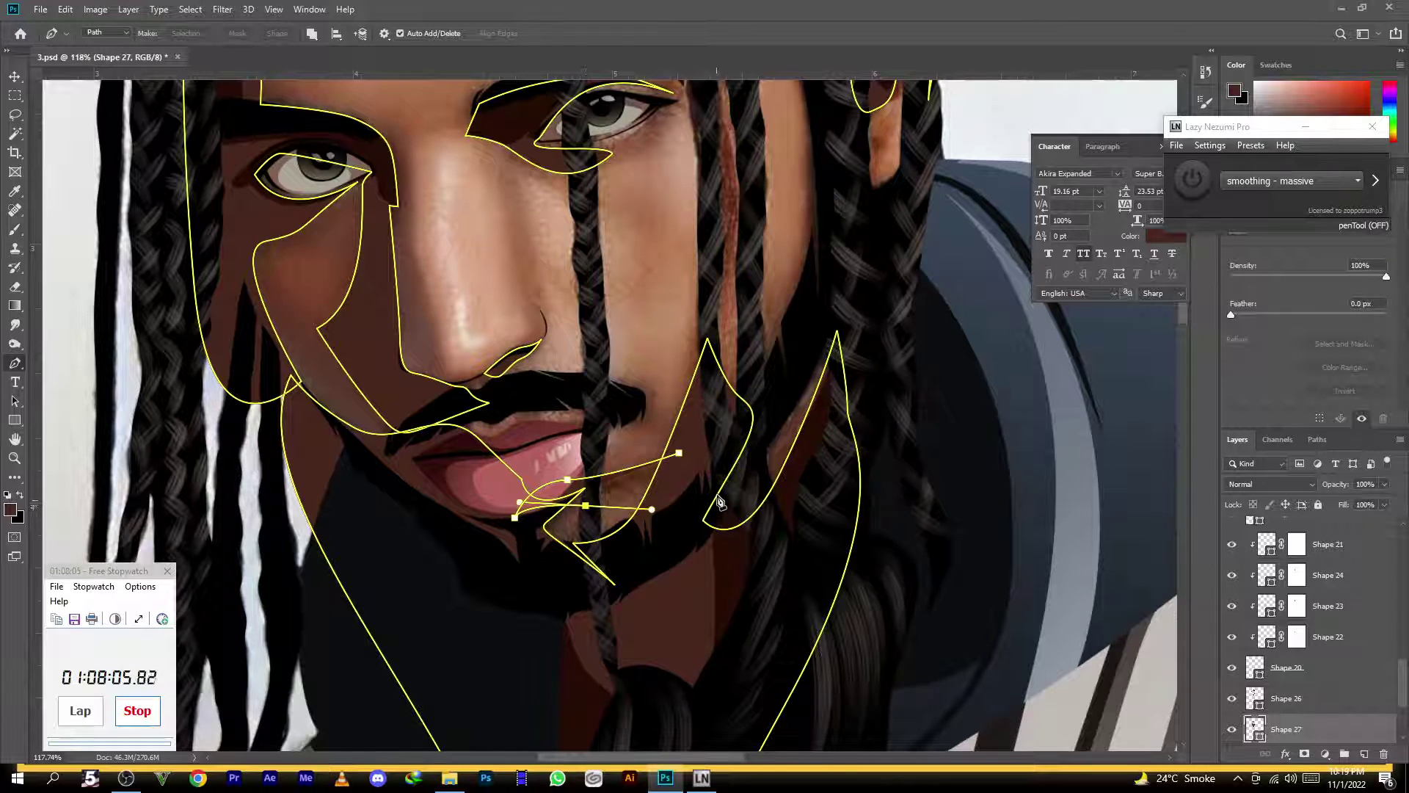
{"action": "scroll", "coordinate": [699, 321], "scroll_direction": "down", "scroll_amount": 1}
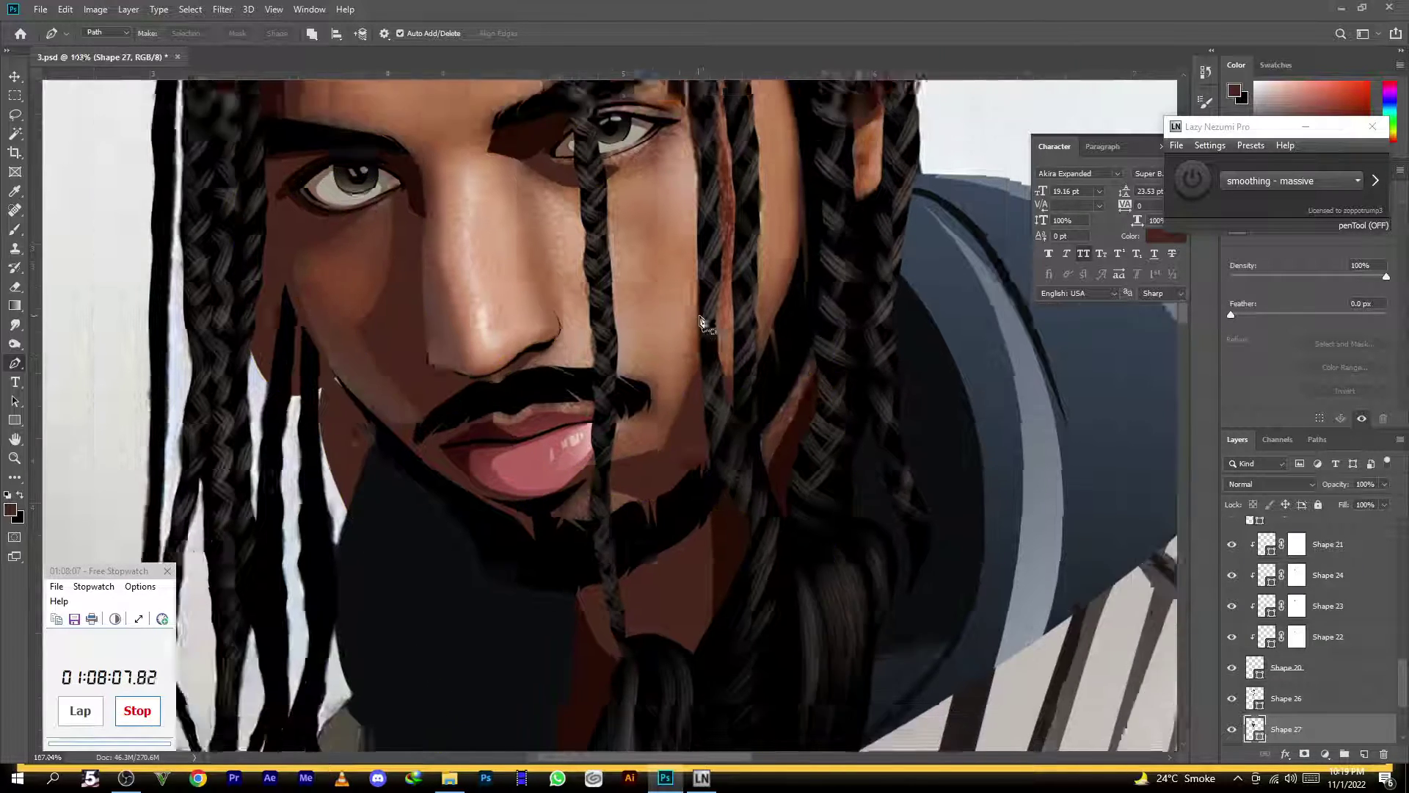
Hide the peach base skin shape and its clipped shading to expose the reference photo
{"action": "scroll", "coordinate": [699, 320], "scroll_direction": "down", "scroll_amount": 5}
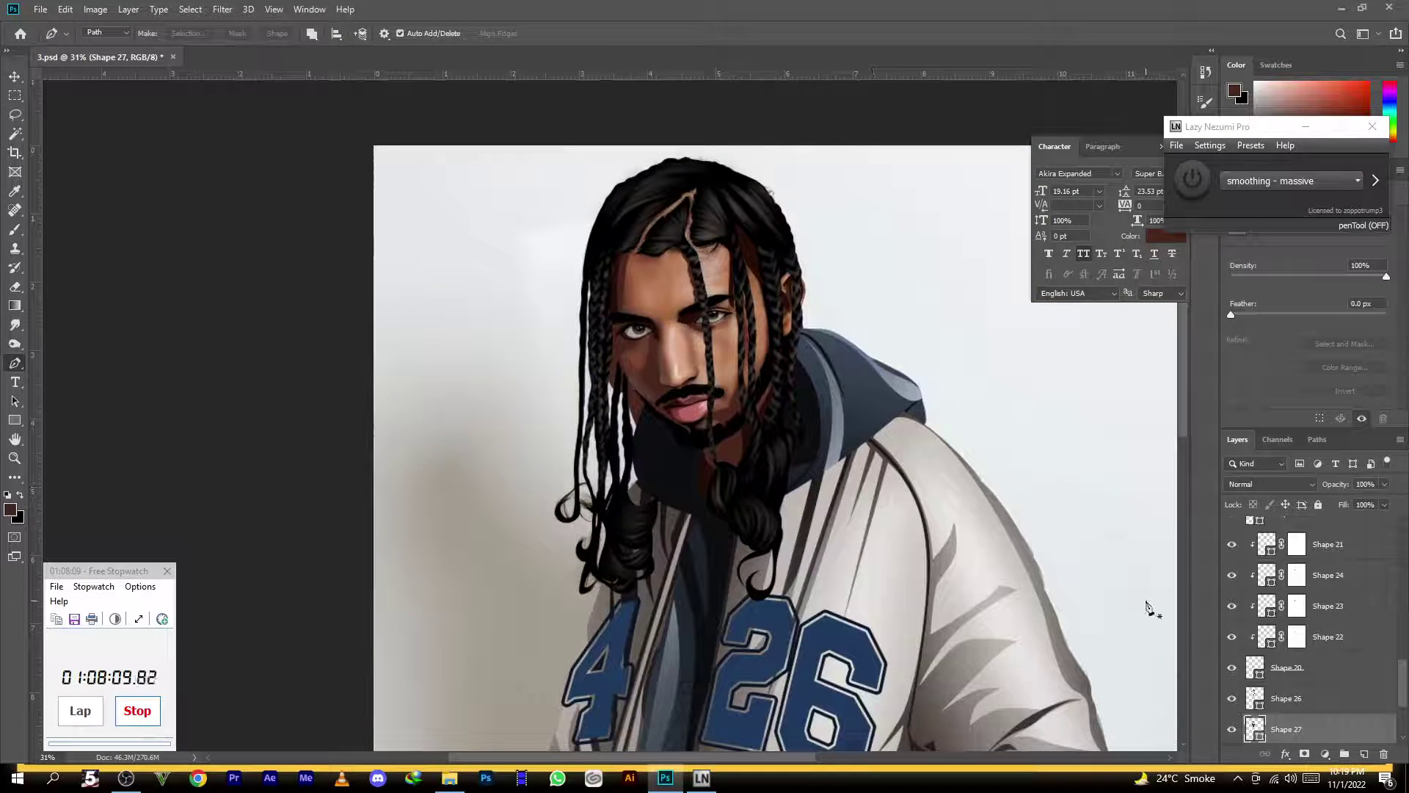
{"action": "scroll", "coordinate": [1292, 712], "scroll_direction": "down", "scroll_amount": 2}
{"action": "left_click", "coordinate": [1231, 669]}
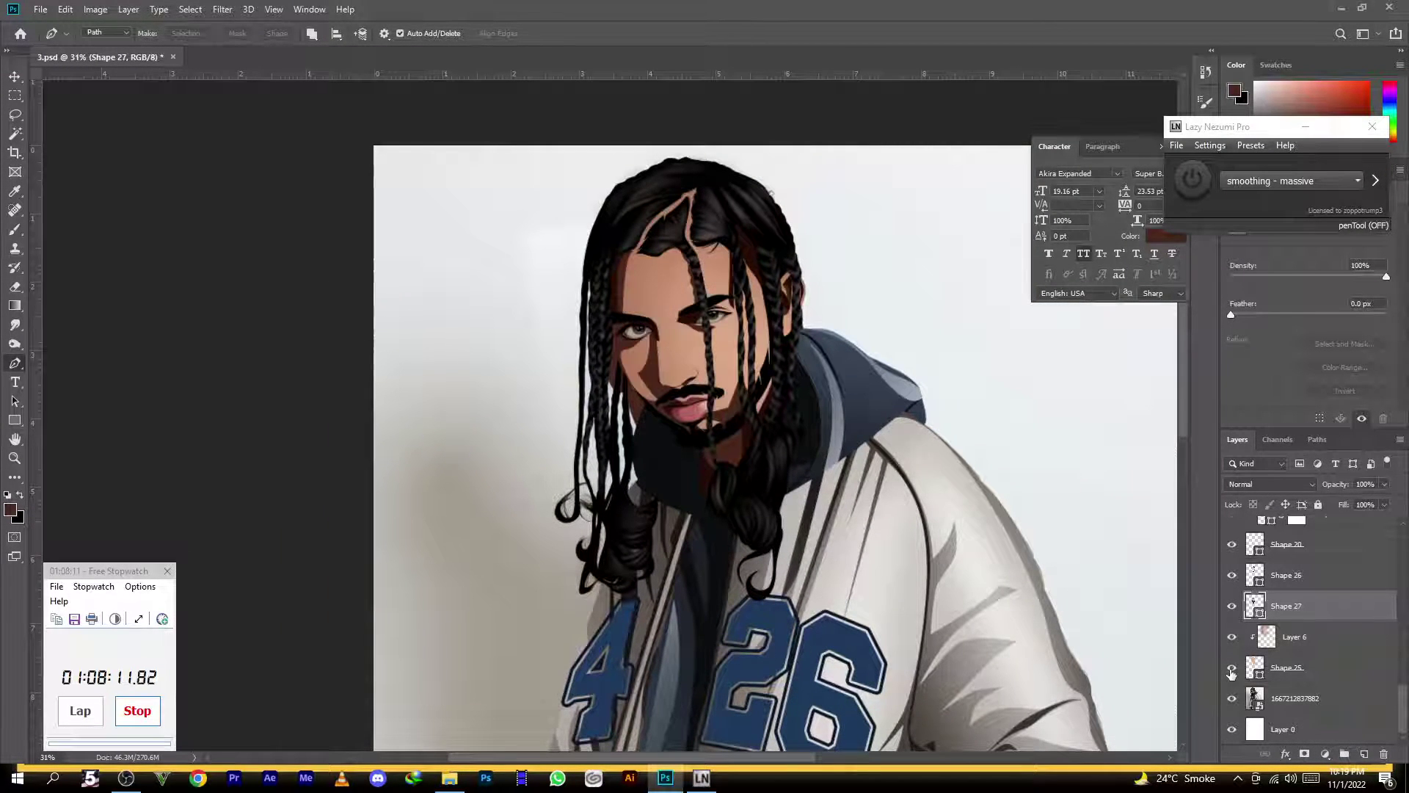
{"action": "left_click", "coordinate": [1231, 669]}
{"action": "left_click", "coordinate": [1232, 669]}
{"action": "left_click", "coordinate": [1232, 670]}
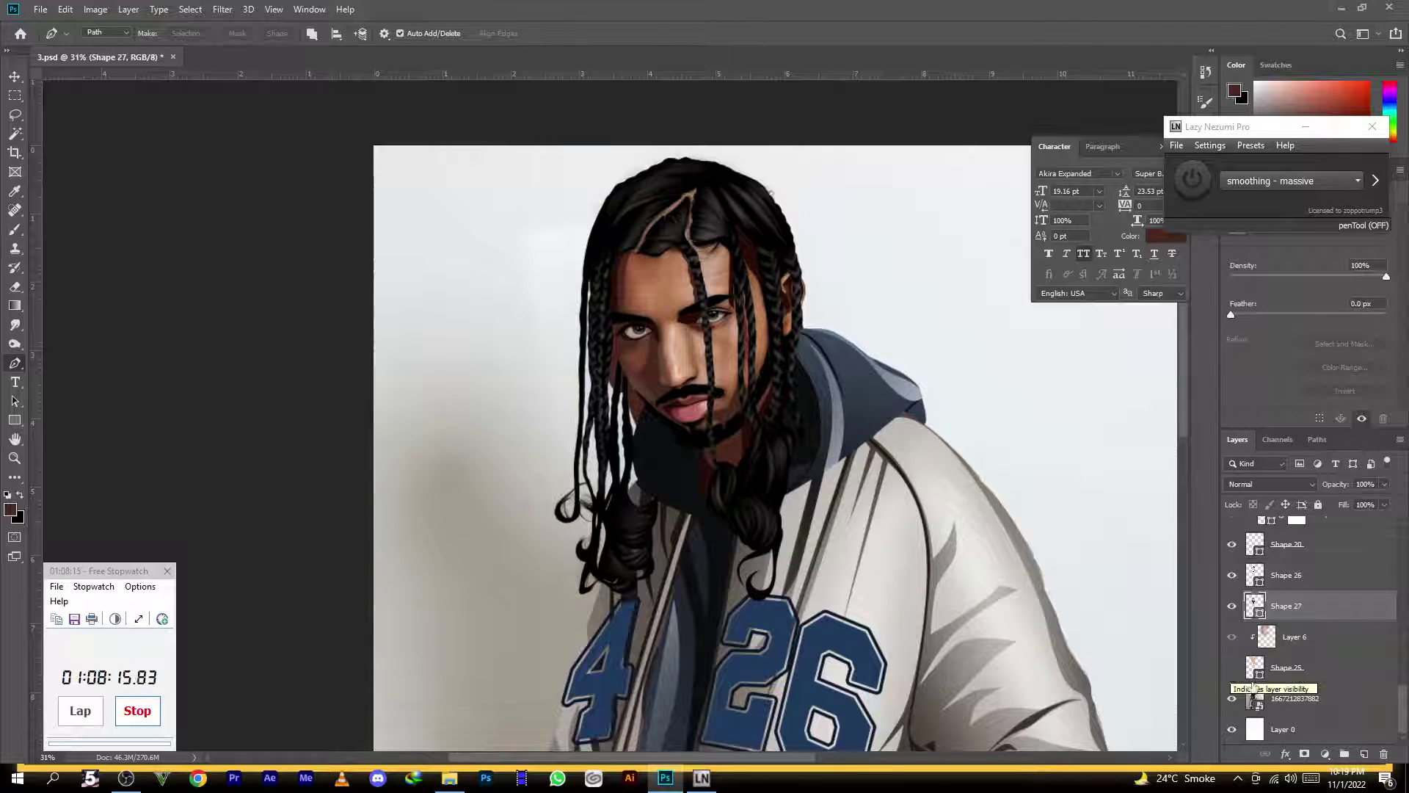
Add a new layer above the soft shading layer and set the foreground colour to reddish brown 683021
{"action": "left_click", "coordinate": [1325, 640]}
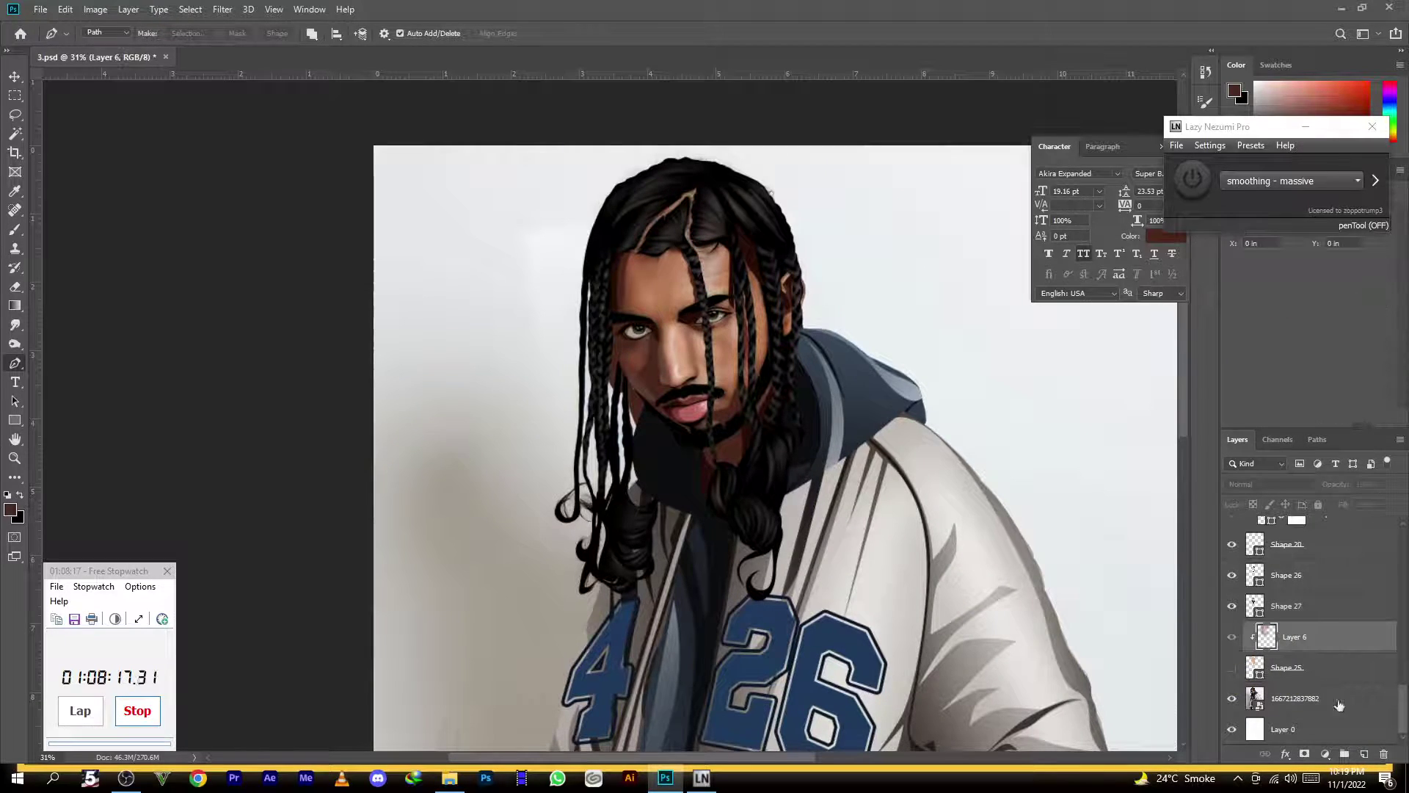
{"action": "left_click", "coordinate": [1365, 756]}
{"action": "scroll", "coordinate": [686, 375], "scroll_direction": "up", "scroll_amount": 2}
{"action": "left_click", "coordinate": [11, 509]}
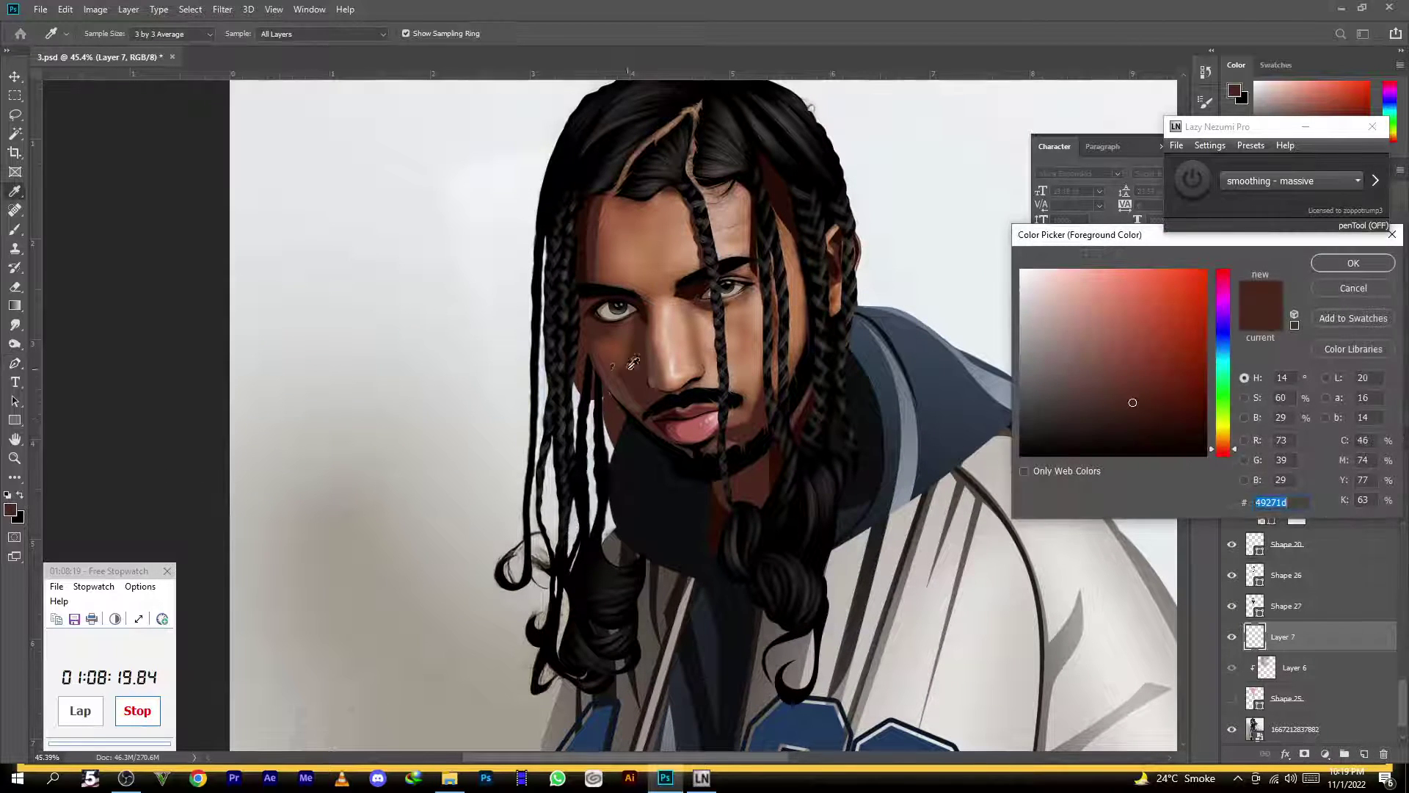
{"action": "left_click", "coordinate": [645, 313]}
{"action": "left_click_drag", "start_coordinate": [1151, 393], "coordinate": [1148, 377]}
{"action": "left_click_drag", "start_coordinate": [1222, 453], "coordinate": [1224, 453]}
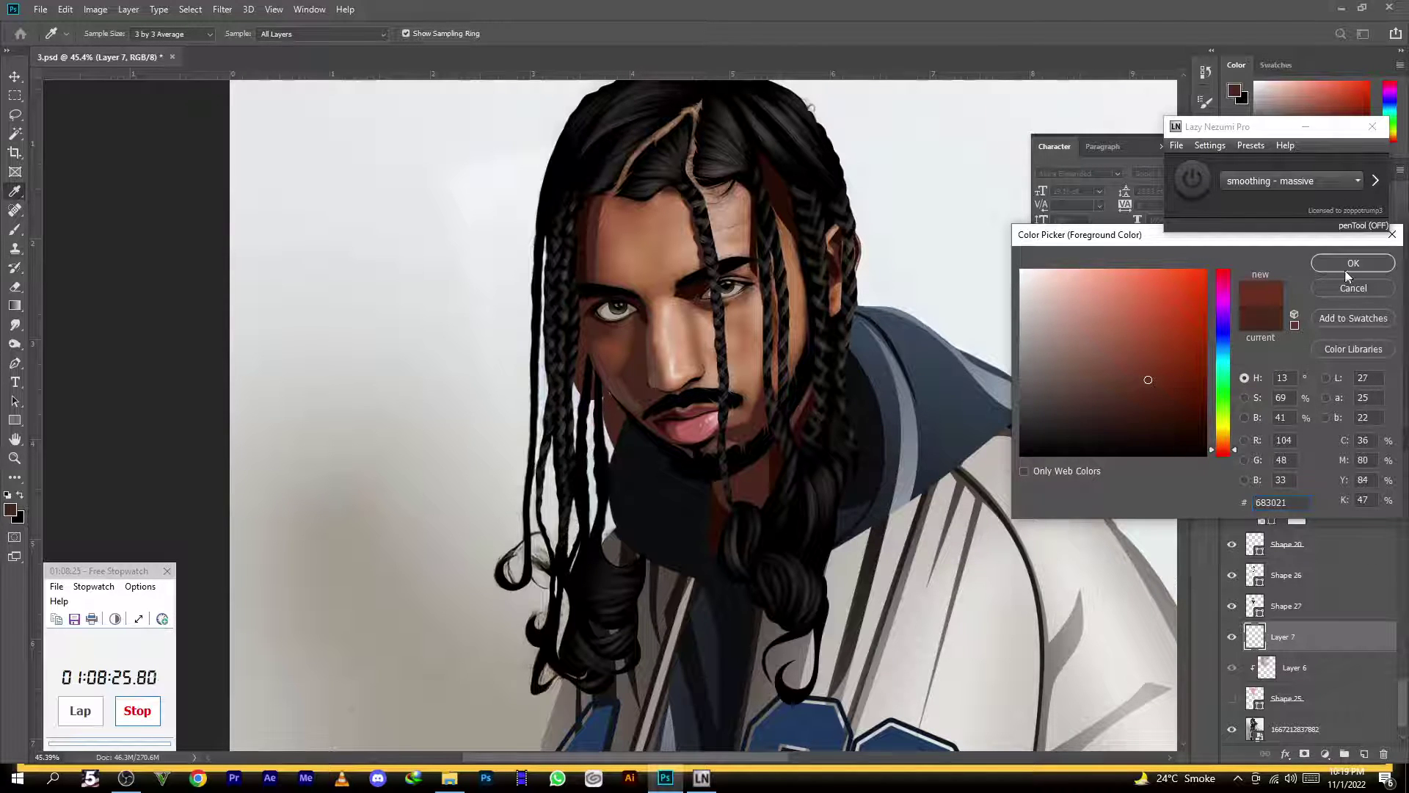
{"action": "left_click", "coordinate": [1352, 263]}
Start a shadow path at the hairline, tracing down the forehead's shaded side and along the picture-right eyebrow
{"action": "key", "text": "p"}
{"action": "scroll", "coordinate": [723, 224], "scroll_direction": "up", "scroll_amount": 5}
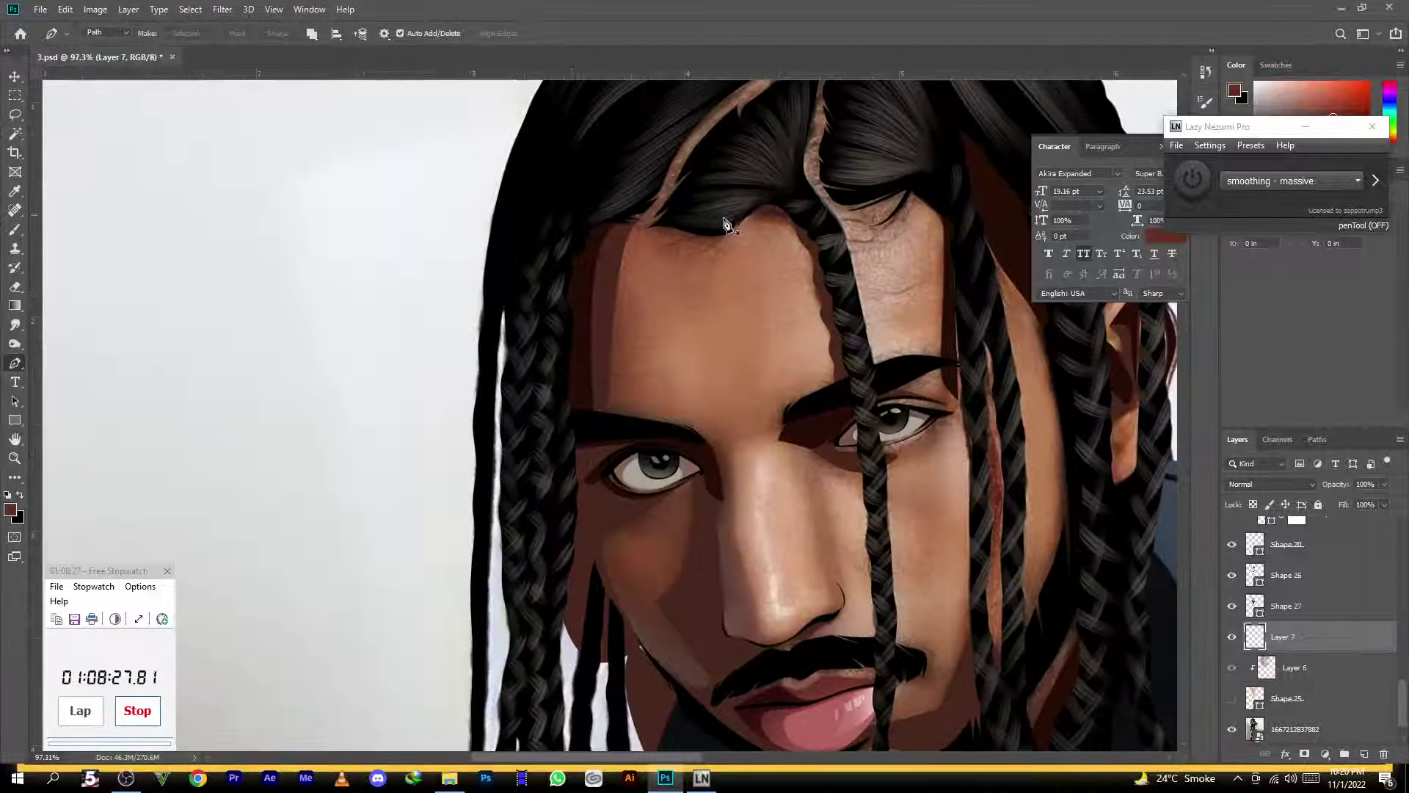
{"action": "left_click", "coordinate": [798, 222]}
{"action": "left_click_drag", "start_coordinate": [725, 238], "coordinate": [684, 276]}
{"action": "left_click", "coordinate": [651, 254]}
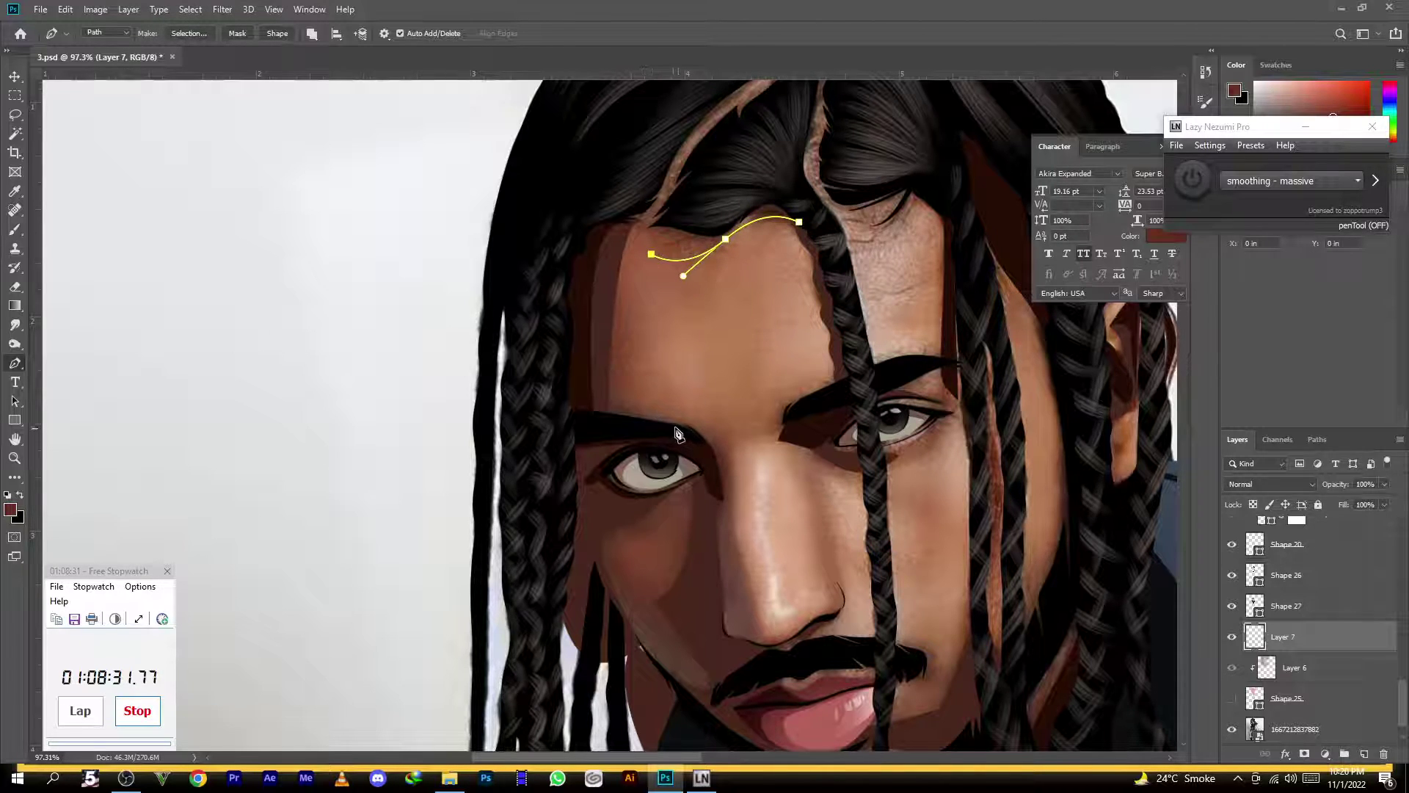
{"action": "left_click_drag", "start_coordinate": [659, 422], "coordinate": [690, 431]}
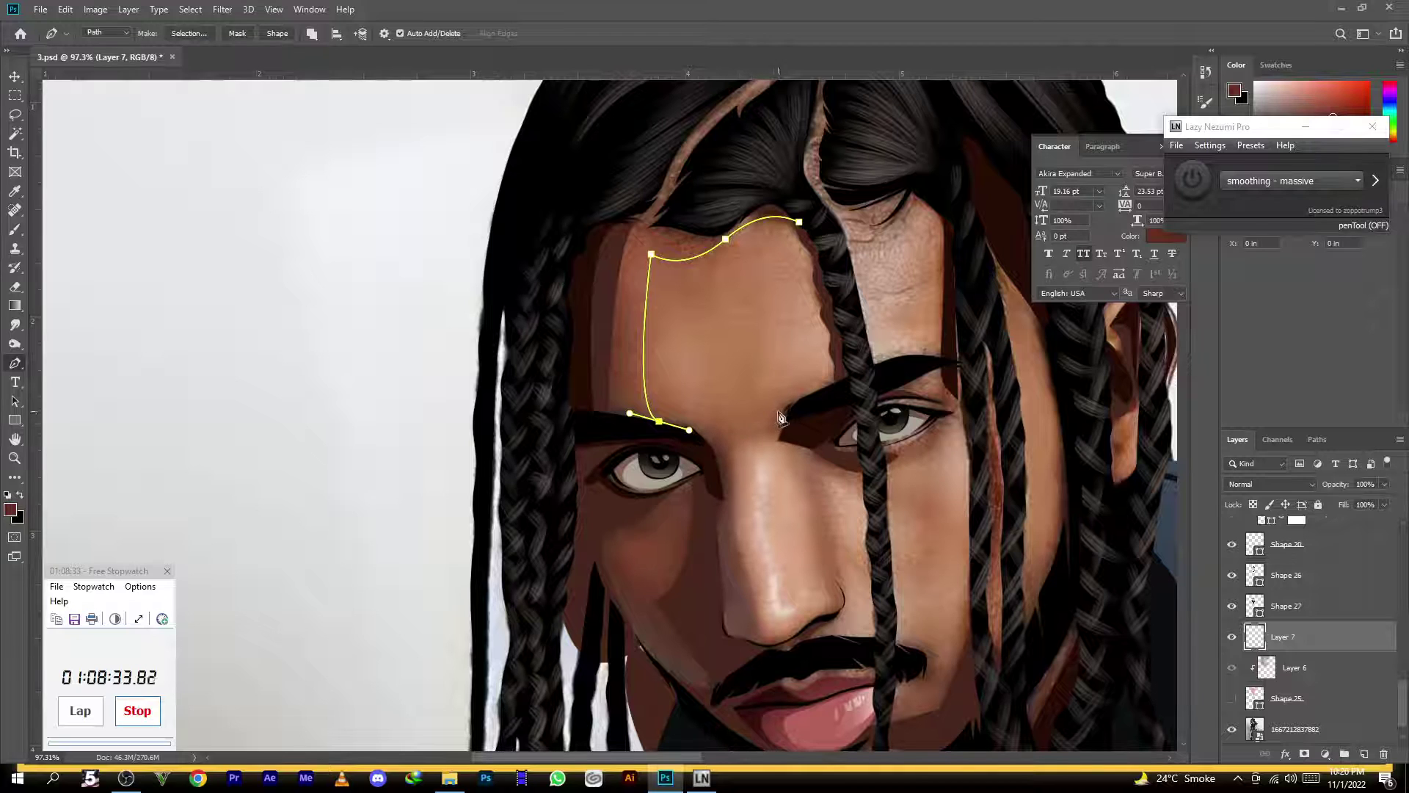
{"action": "left_click_drag", "start_coordinate": [788, 404], "coordinate": [938, 364]}
Continue the shadow path back along the brow, down the nose bridge, around the nose tip and up its far side
{"action": "left_click_drag", "start_coordinate": [829, 398], "coordinate": [715, 441]}
{"action": "left_click", "coordinate": [740, 539]}
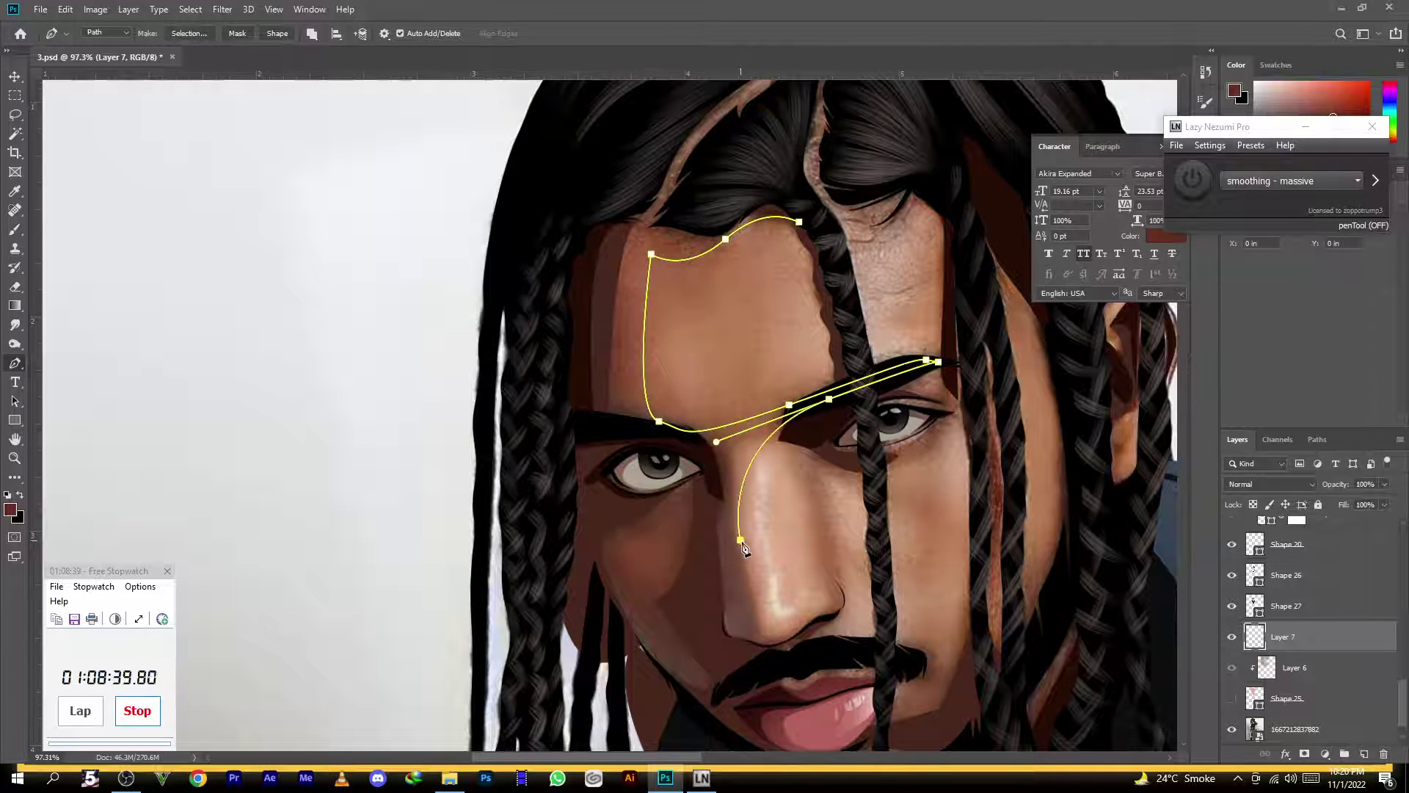
{"action": "key", "text": "ctrl+z"}
{"action": "left_click_drag", "start_coordinate": [725, 459], "coordinate": [729, 493]}
{"action": "left_click_drag", "start_coordinate": [753, 594], "coordinate": [835, 610]}
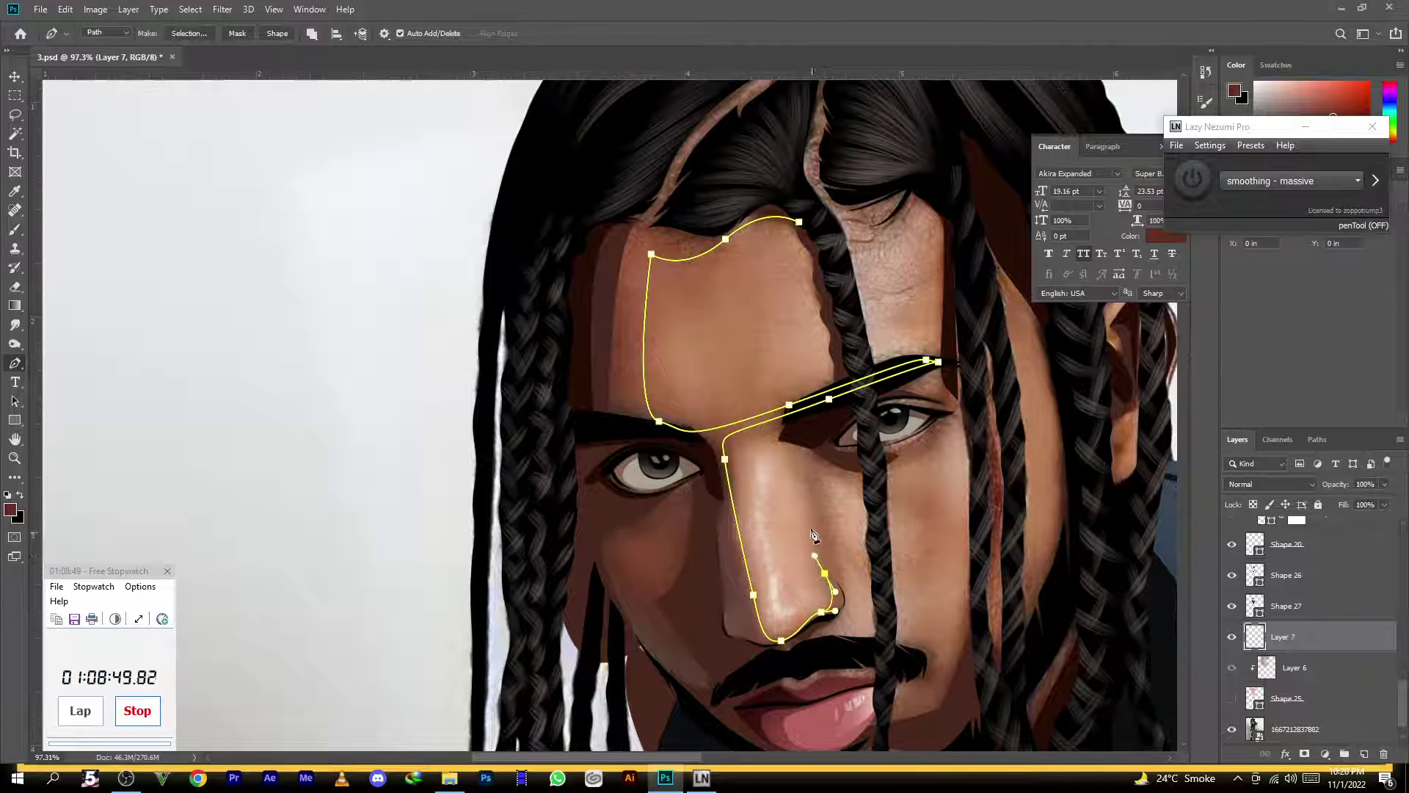
{"action": "left_click", "coordinate": [802, 474]}
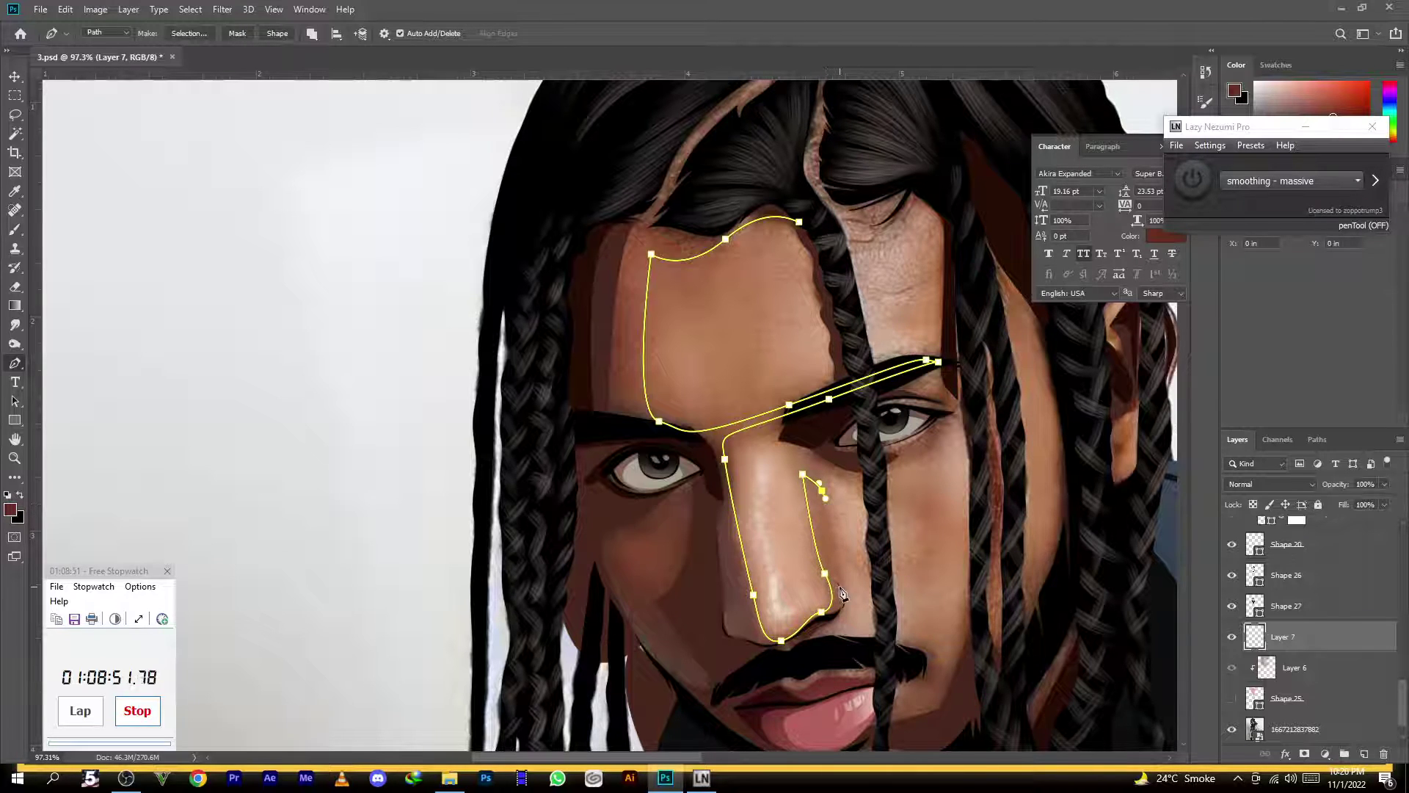
Extend the shadow path from the nostril through the moustache, around the lips and out to the picture-right cheek
{"action": "left_click_drag", "start_coordinate": [835, 612], "coordinate": [781, 701]}
{"action": "left_click", "coordinate": [915, 671]}
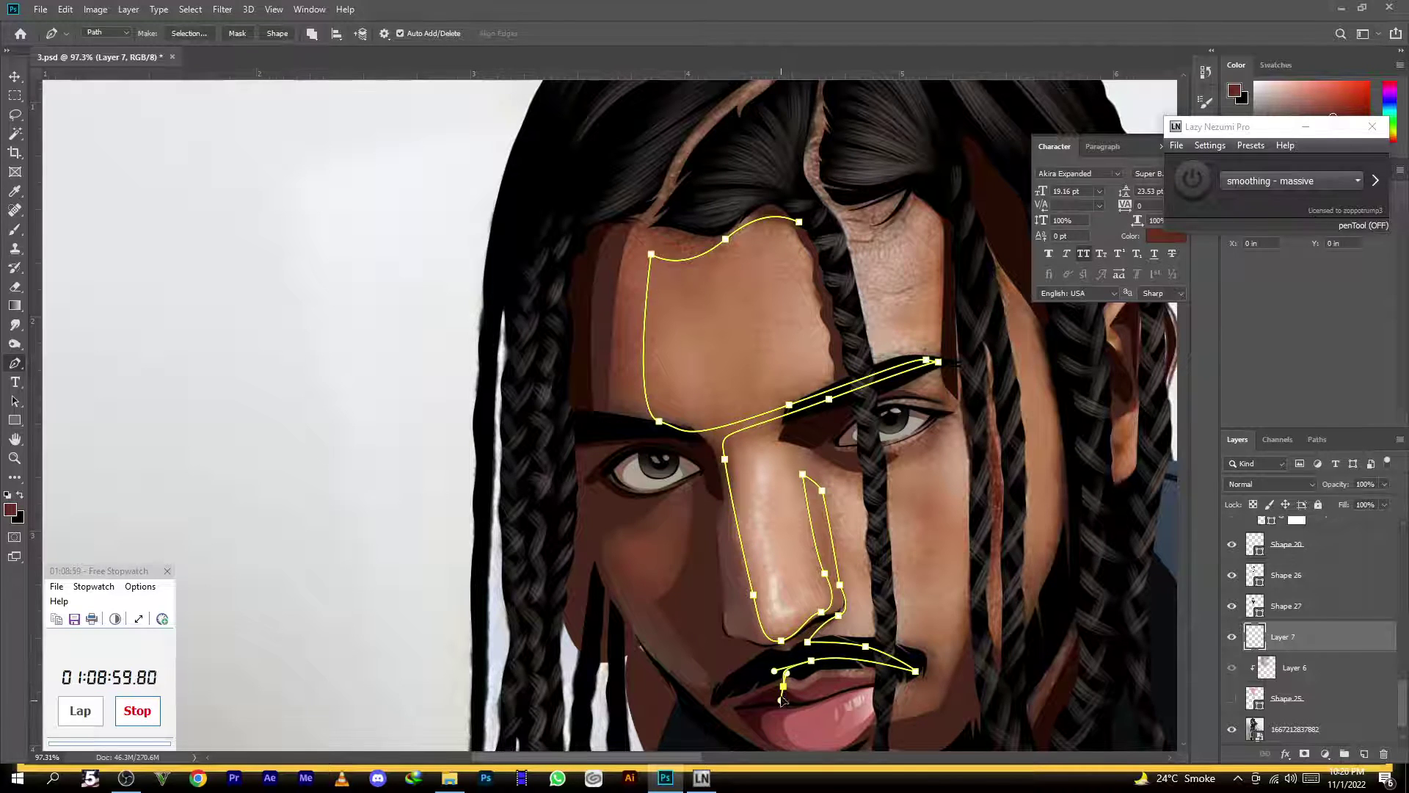
{"action": "scroll", "coordinate": [744, 397], "scroll_direction": "down", "scroll_amount": 3}
{"action": "scroll", "coordinate": [775, 667], "scroll_direction": "up", "scroll_amount": 3}
{"action": "scroll", "coordinate": [757, 503], "scroll_direction": "down", "scroll_amount": 3}
{"action": "scroll", "coordinate": [805, 623], "scroll_direction": "up", "scroll_amount": 3}
{"action": "left_click", "coordinate": [841, 586]}
{"action": "left_click_drag", "start_coordinate": [846, 593], "coordinate": [890, 546]}
{"action": "left_click_drag", "start_coordinate": [946, 487], "coordinate": [954, 448]}
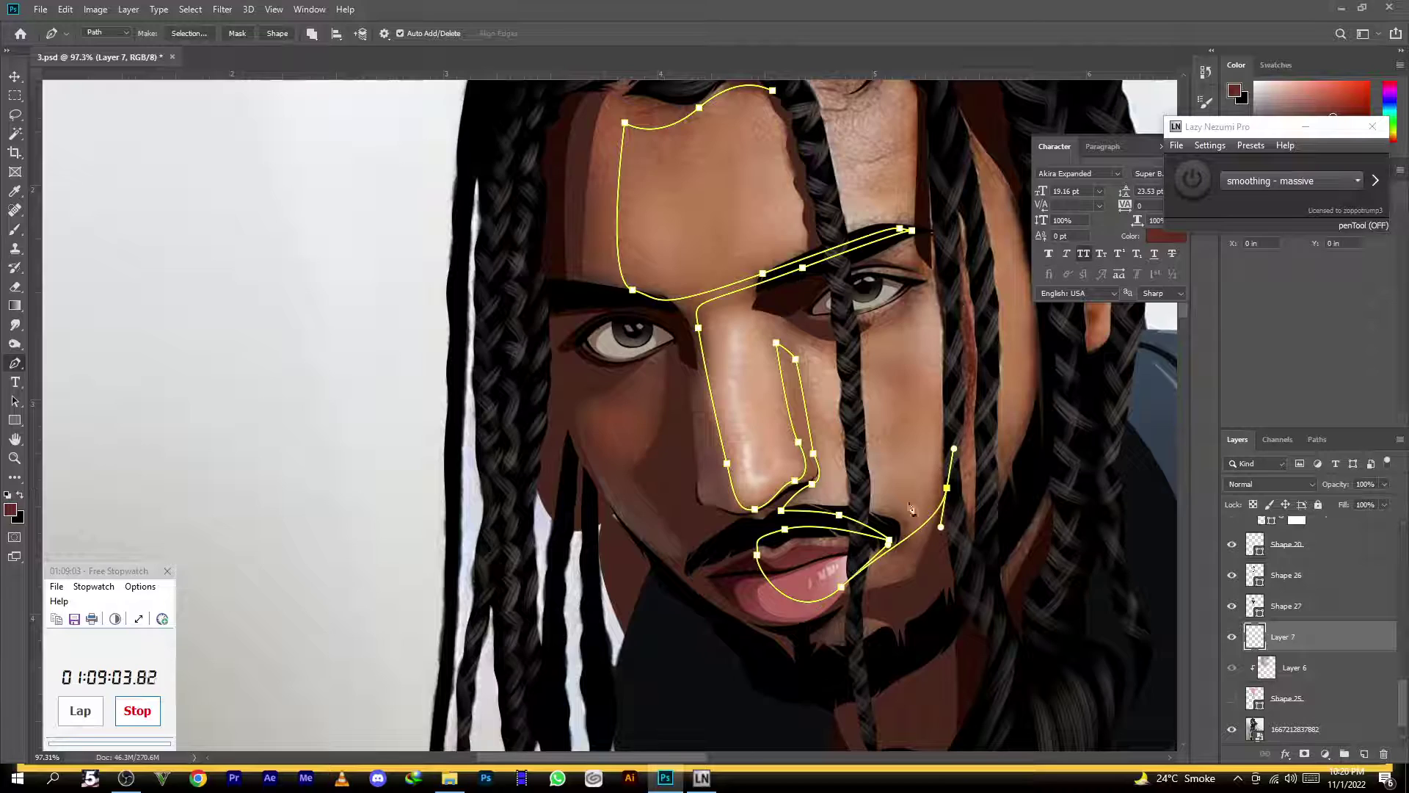
Run the shadow path up to the temple, down between the braids and back up along the outer cheek
{"action": "scroll", "coordinate": [939, 411], "scroll_direction": "down", "scroll_amount": 1}
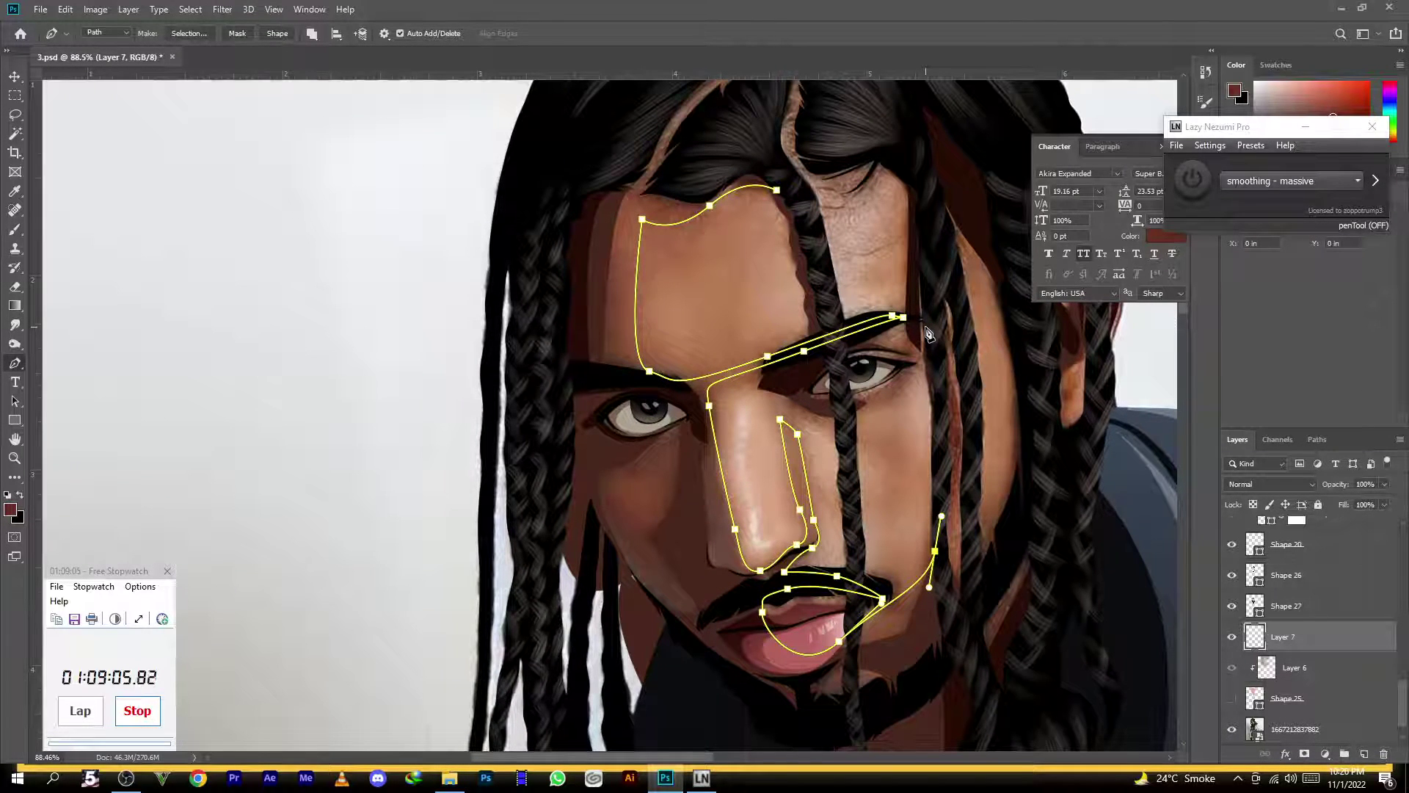
{"action": "left_click", "coordinate": [937, 251]}
{"action": "left_click_drag", "start_coordinate": [969, 414], "coordinate": [971, 543]}
{"action": "left_click", "coordinate": [970, 538]}
{"action": "left_click_drag", "start_coordinate": [1016, 430], "coordinate": [1021, 394]}
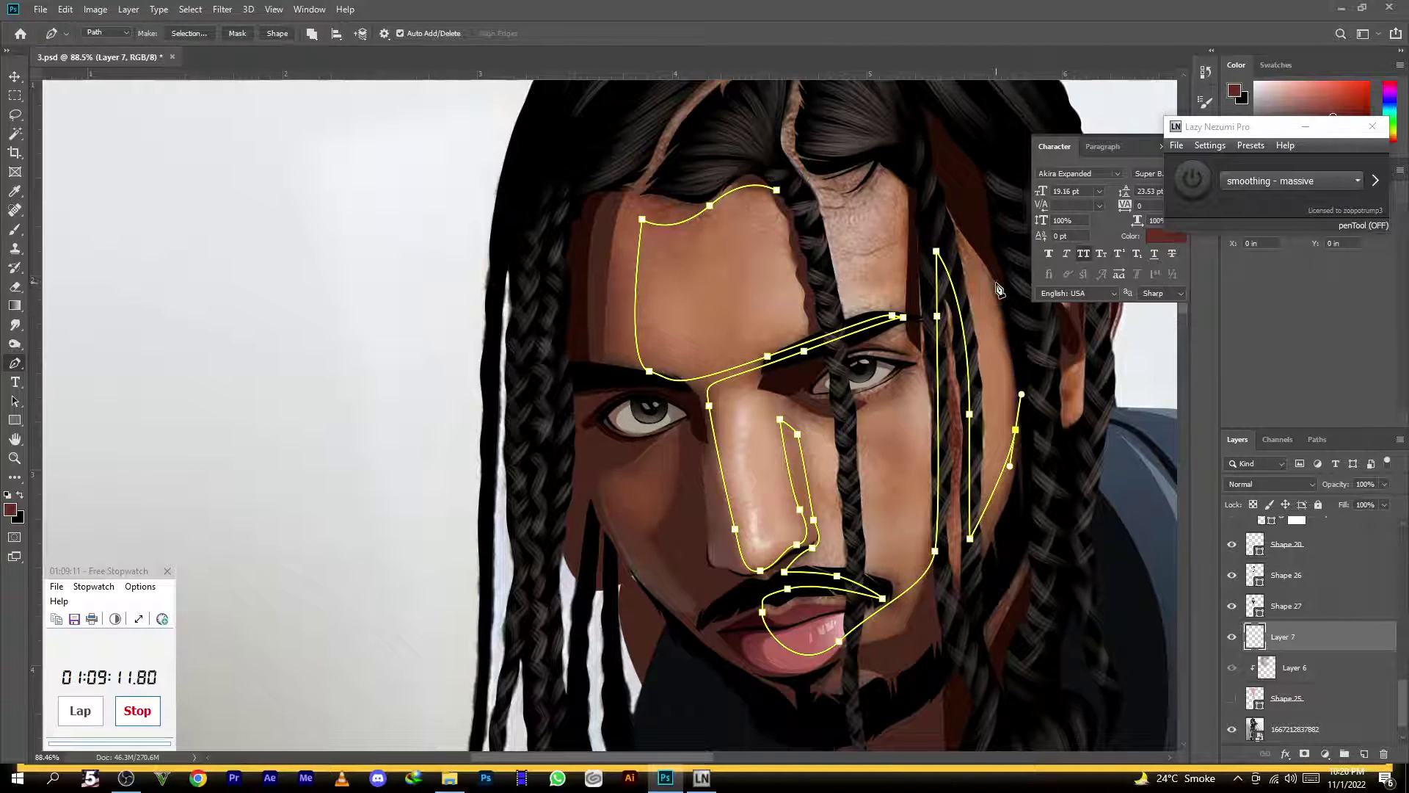
Carry the shadow path past the temple, over the hair and down the picture-right braids beside the ear
{"action": "left_click", "coordinate": [949, 219]}
{"action": "left_click", "coordinate": [890, 135]}
{"action": "scroll", "coordinate": [888, 136], "scroll_direction": "down", "scroll_amount": 2}
{"action": "left_click", "coordinate": [883, 120]}
{"action": "left_click", "coordinate": [895, 112]}
{"action": "scroll", "coordinate": [729, 288], "scroll_direction": "down", "scroll_amount": 3}
{"action": "scroll", "coordinate": [947, 287], "scroll_direction": "up", "scroll_amount": 2}
{"action": "left_click_drag", "start_coordinate": [948, 285], "coordinate": [930, 347]}
{"action": "left_click", "coordinate": [948, 447]}
{"action": "left_click", "coordinate": [950, 538]}
Take the shadow path below the neck, up the picture-left jaw and across the hairline, closing it at the forehead
{"action": "scroll", "coordinate": [950, 540], "scroll_direction": "down", "scroll_amount": 5}
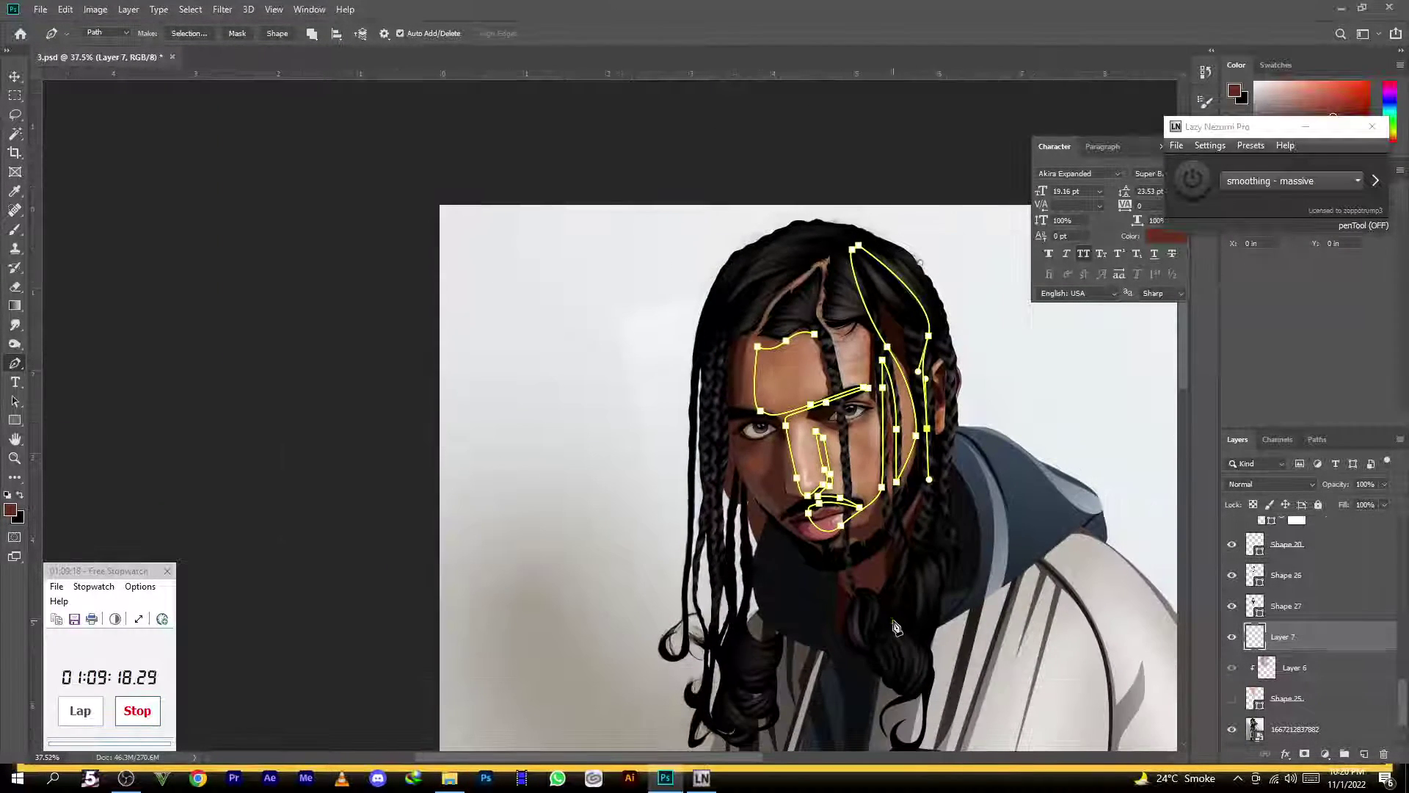
{"action": "left_click_drag", "start_coordinate": [893, 621], "coordinate": [834, 702]}
{"action": "left_click", "coordinate": [834, 702]}
{"action": "scroll", "coordinate": [736, 549], "scroll_direction": "up", "scroll_amount": 5}
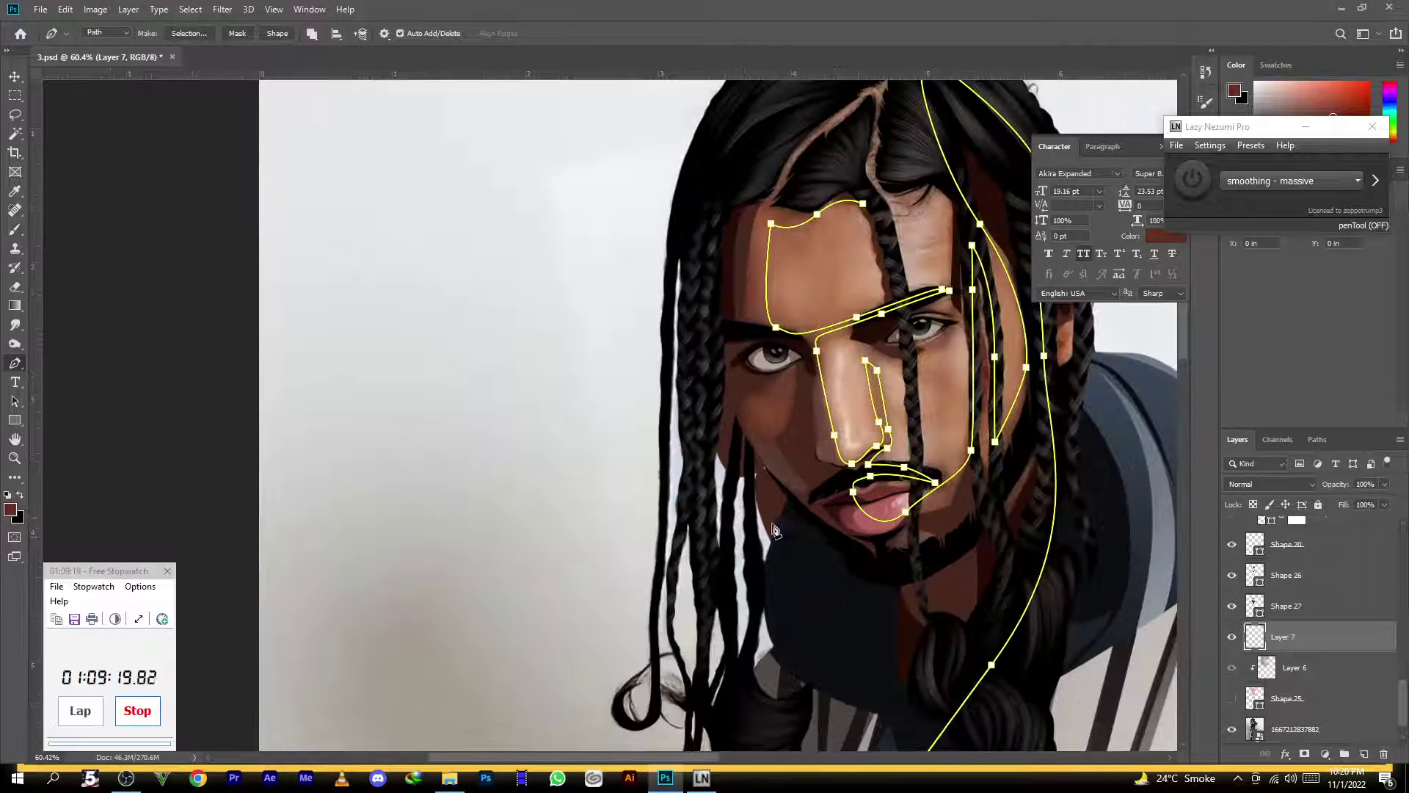
{"action": "left_click_drag", "start_coordinate": [783, 508], "coordinate": [695, 387]}
{"action": "left_click_drag", "start_coordinate": [738, 182], "coordinate": [866, 167]}
{"action": "left_click", "coordinate": [862, 203]}
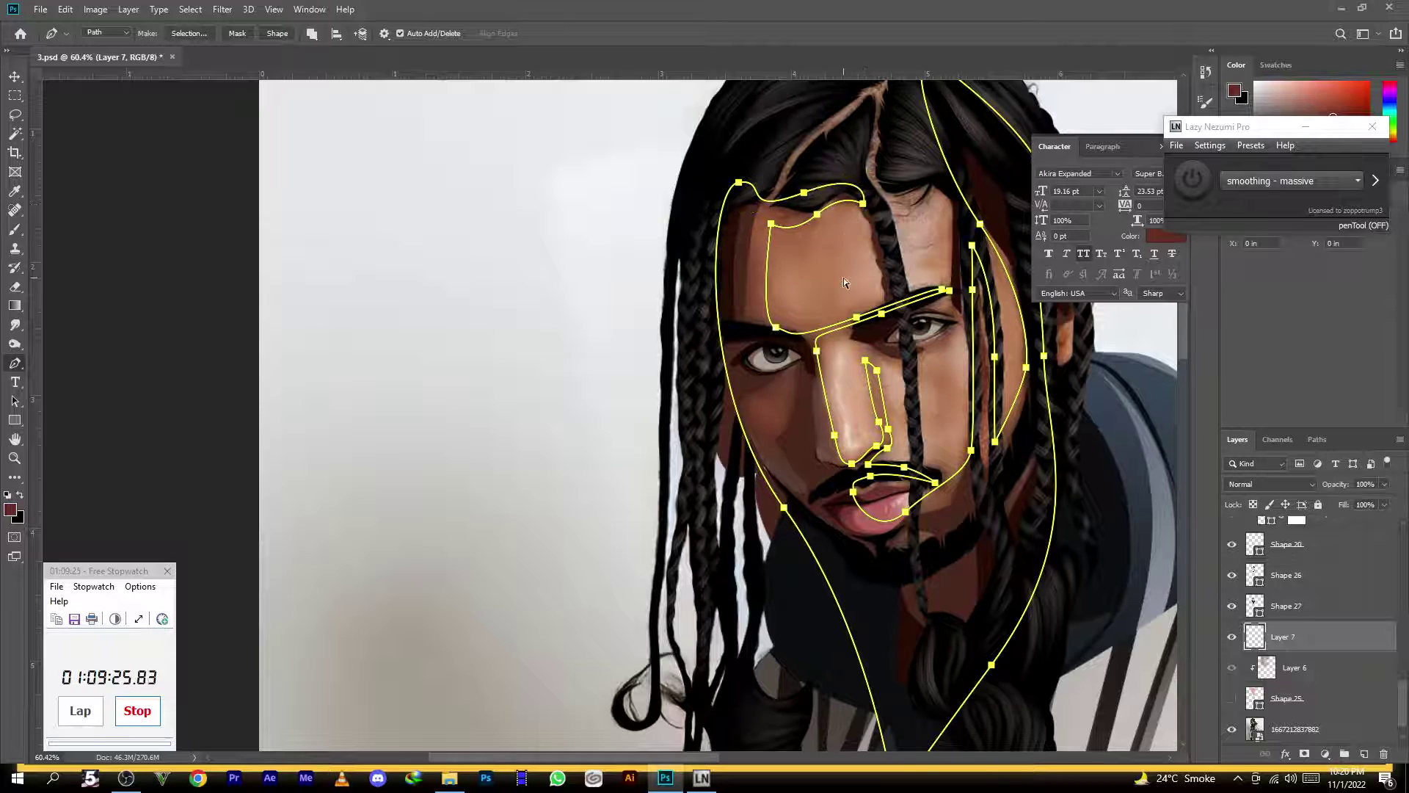
Trace a closed shadow path around the picture-right eye socket, following the eye's lower and upper edges and the brow
{"action": "left_click", "coordinate": [844, 277], "text": "ctrl"}
{"action": "scroll", "coordinate": [844, 279], "scroll_direction": "down", "scroll_amount": 2}
{"action": "scroll", "coordinate": [868, 332], "scroll_direction": "up", "scroll_amount": 9}
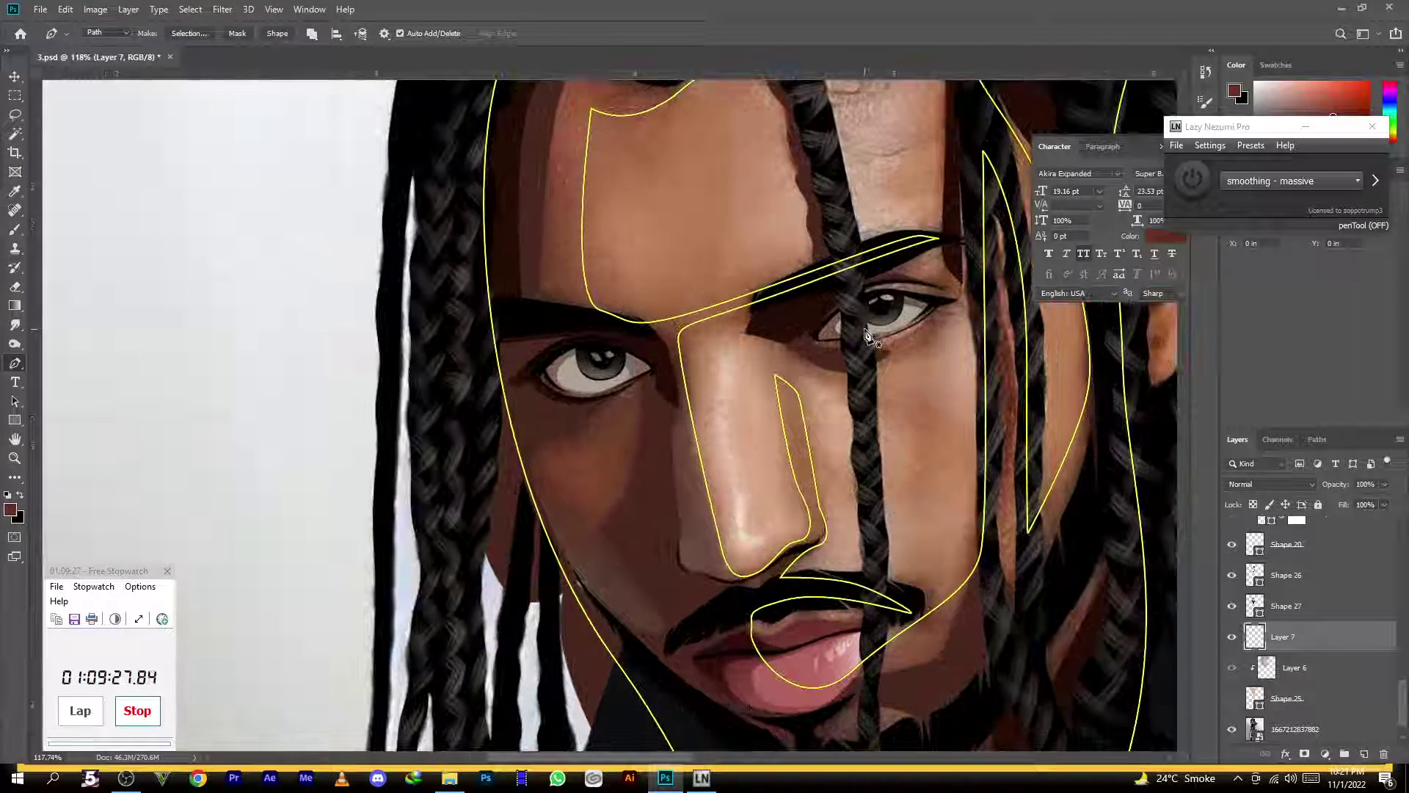
{"action": "left_click_drag", "start_coordinate": [835, 439], "coordinate": [647, 388]}
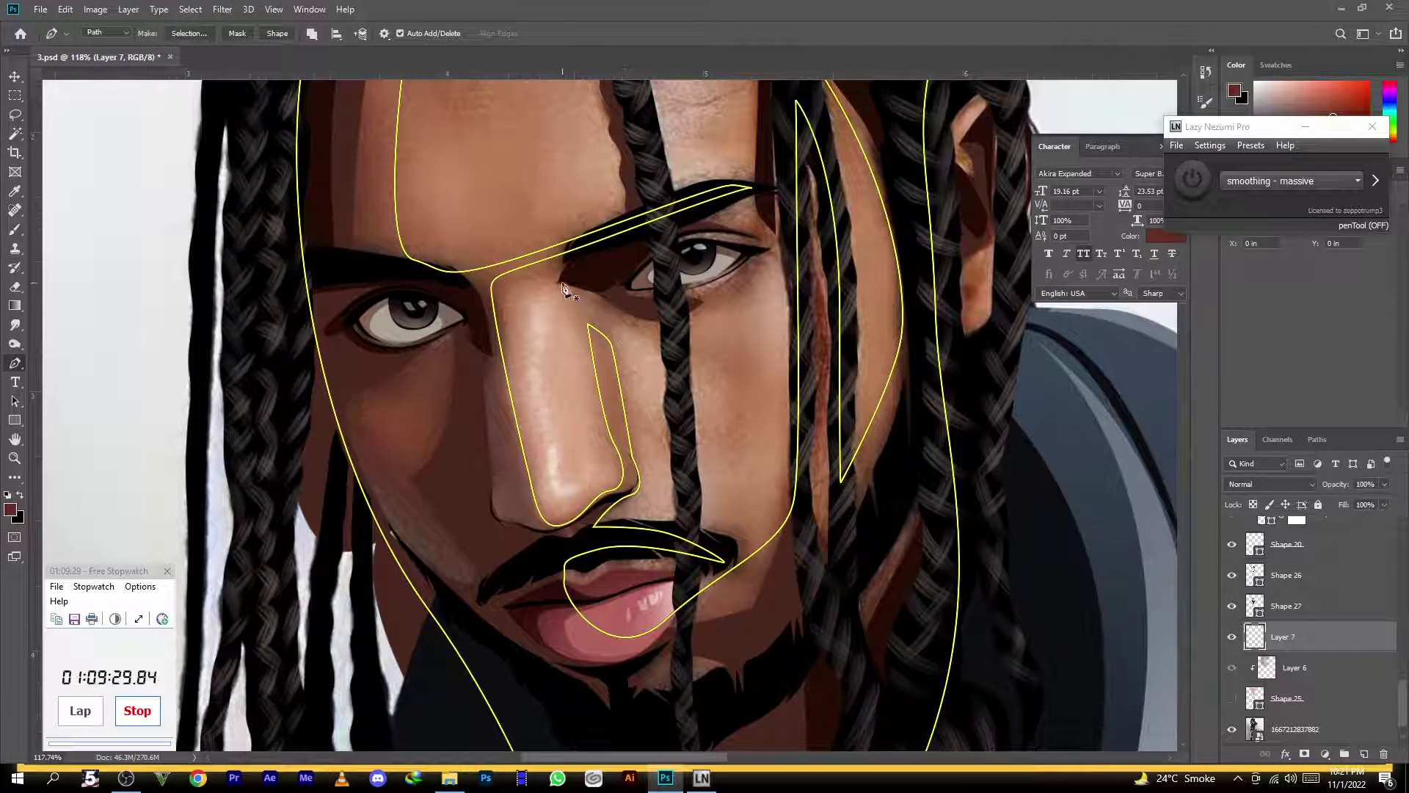
{"action": "left_click", "coordinate": [602, 308]}
{"action": "left_click_drag", "start_coordinate": [763, 255], "coordinate": [851, 155]}
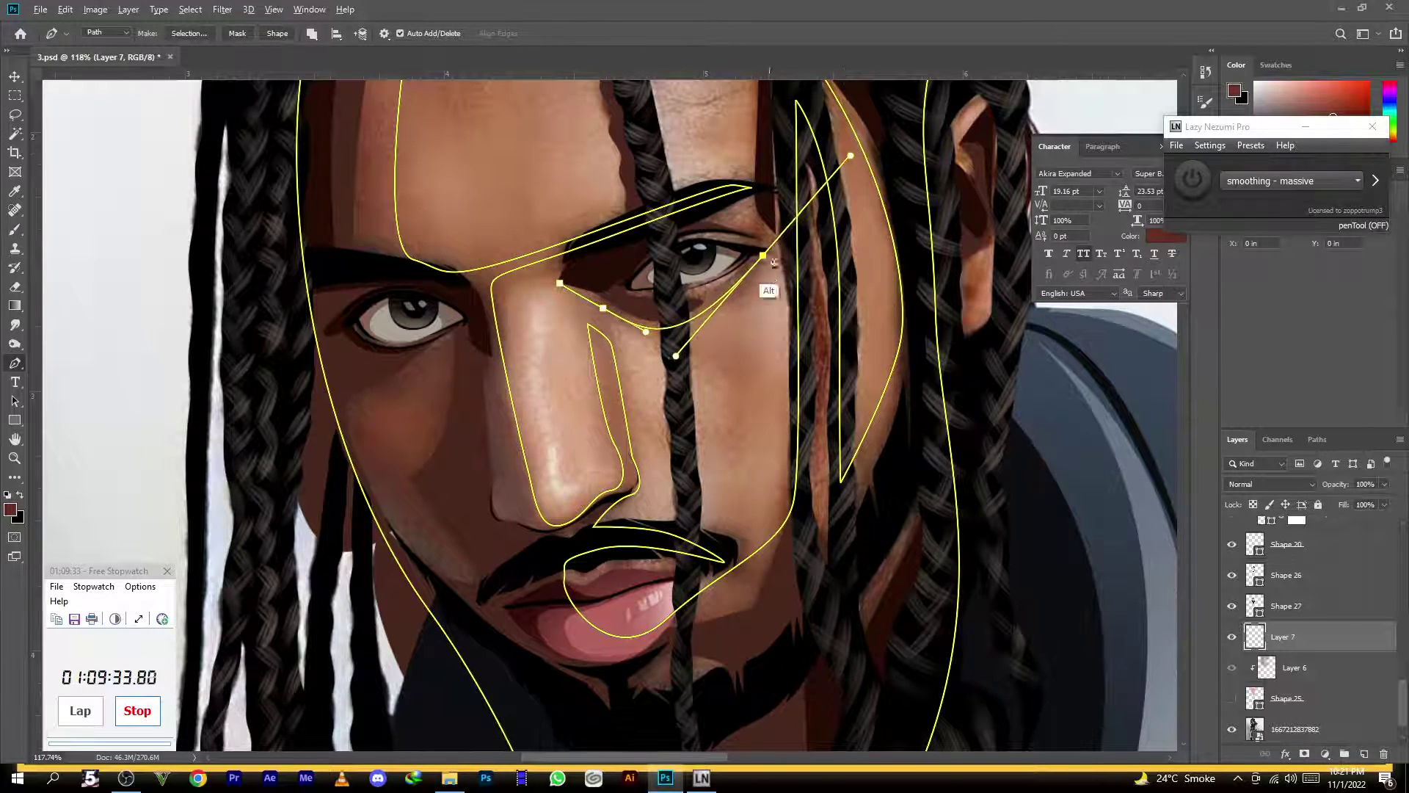
{"action": "left_click_drag", "start_coordinate": [629, 292], "coordinate": [684, 307]}
{"action": "left_click", "coordinate": [630, 292], "text": "alt"}
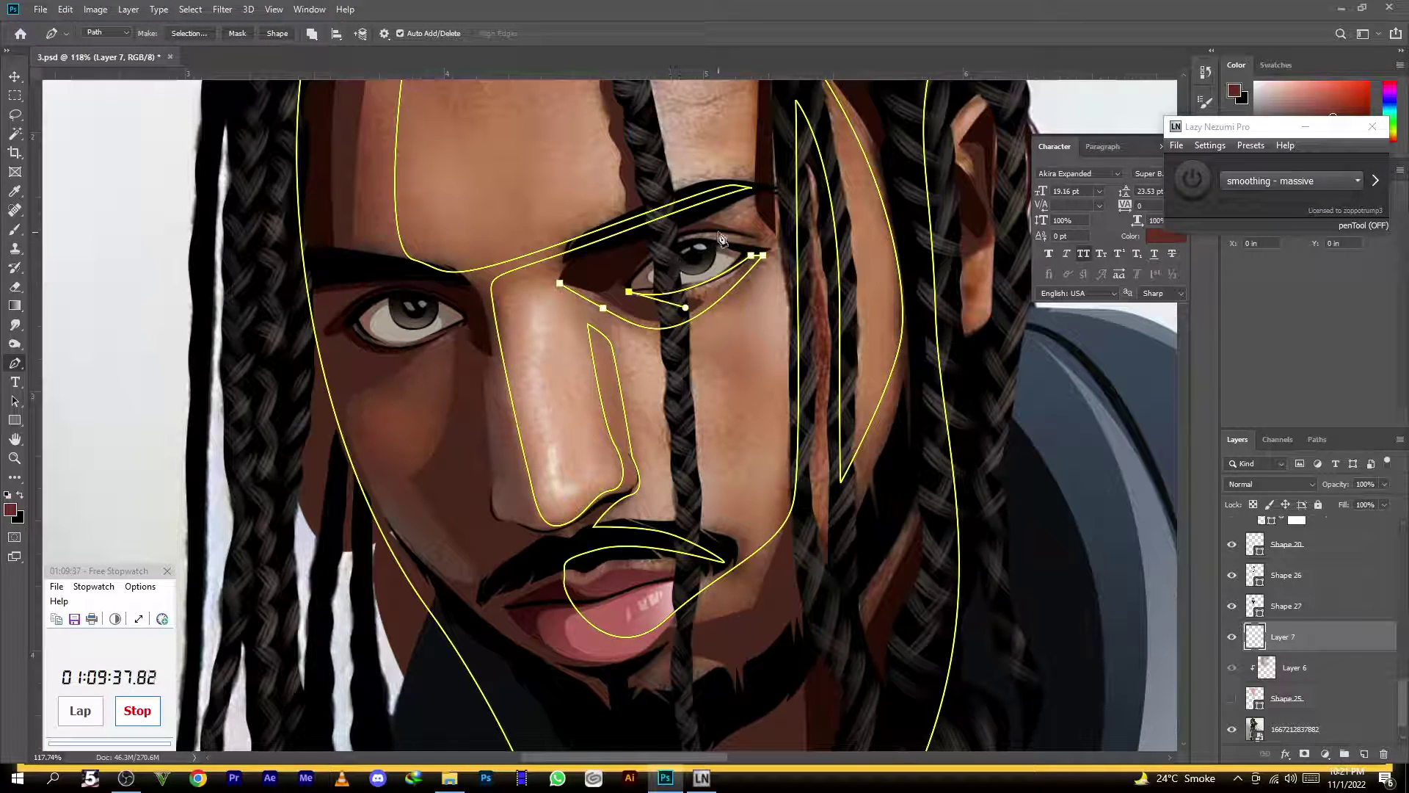
{"action": "left_click_drag", "start_coordinate": [763, 243], "coordinate": [868, 285]}
{"action": "left_click", "coordinate": [763, 245], "text": "alt"}
{"action": "left_click_drag", "start_coordinate": [697, 224], "coordinate": [692, 212]}
{"action": "left_click_drag", "start_coordinate": [560, 283], "coordinate": [556, 384]}
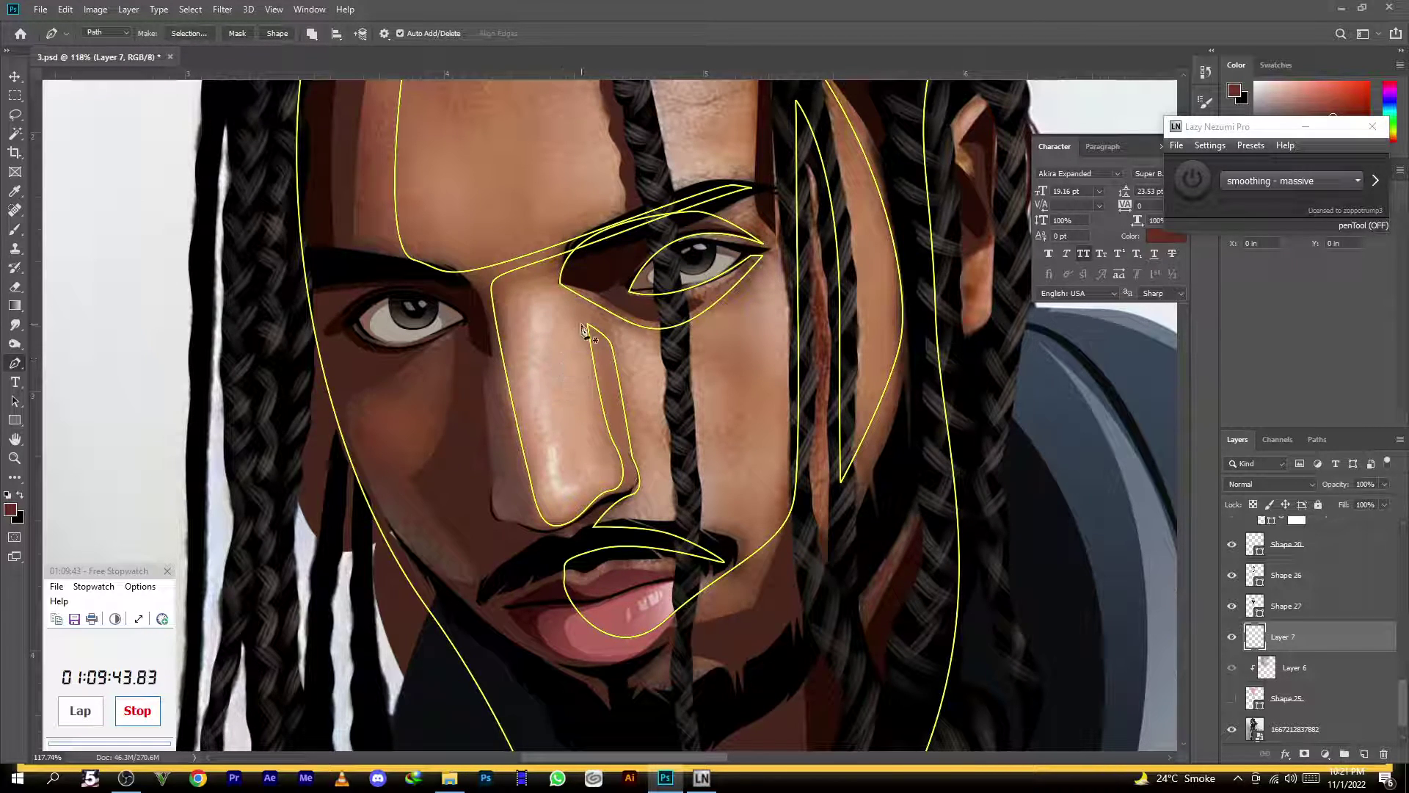
Convert the traced face and eye-socket paths into a filled reddish-brown shape layer
{"action": "scroll", "coordinate": [580, 327], "scroll_direction": "down", "scroll_amount": 1}
{"action": "scroll", "coordinate": [583, 330], "scroll_direction": "down", "scroll_amount": 4, "text": "alt"}
{"action": "scroll", "coordinate": [598, 416], "scroll_direction": "down", "scroll_amount": 3, "text": "alt"}
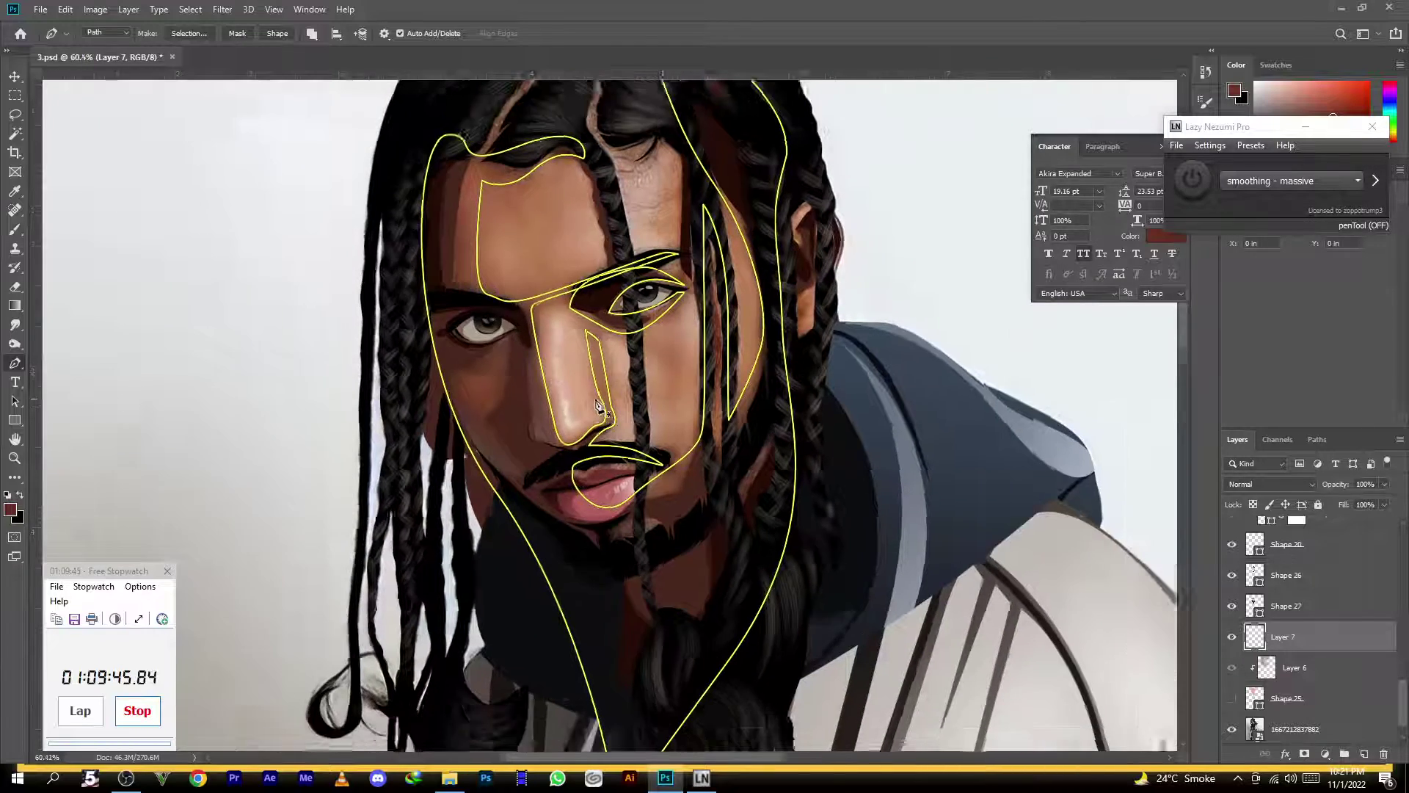
{"action": "left_click", "coordinate": [273, 36]}
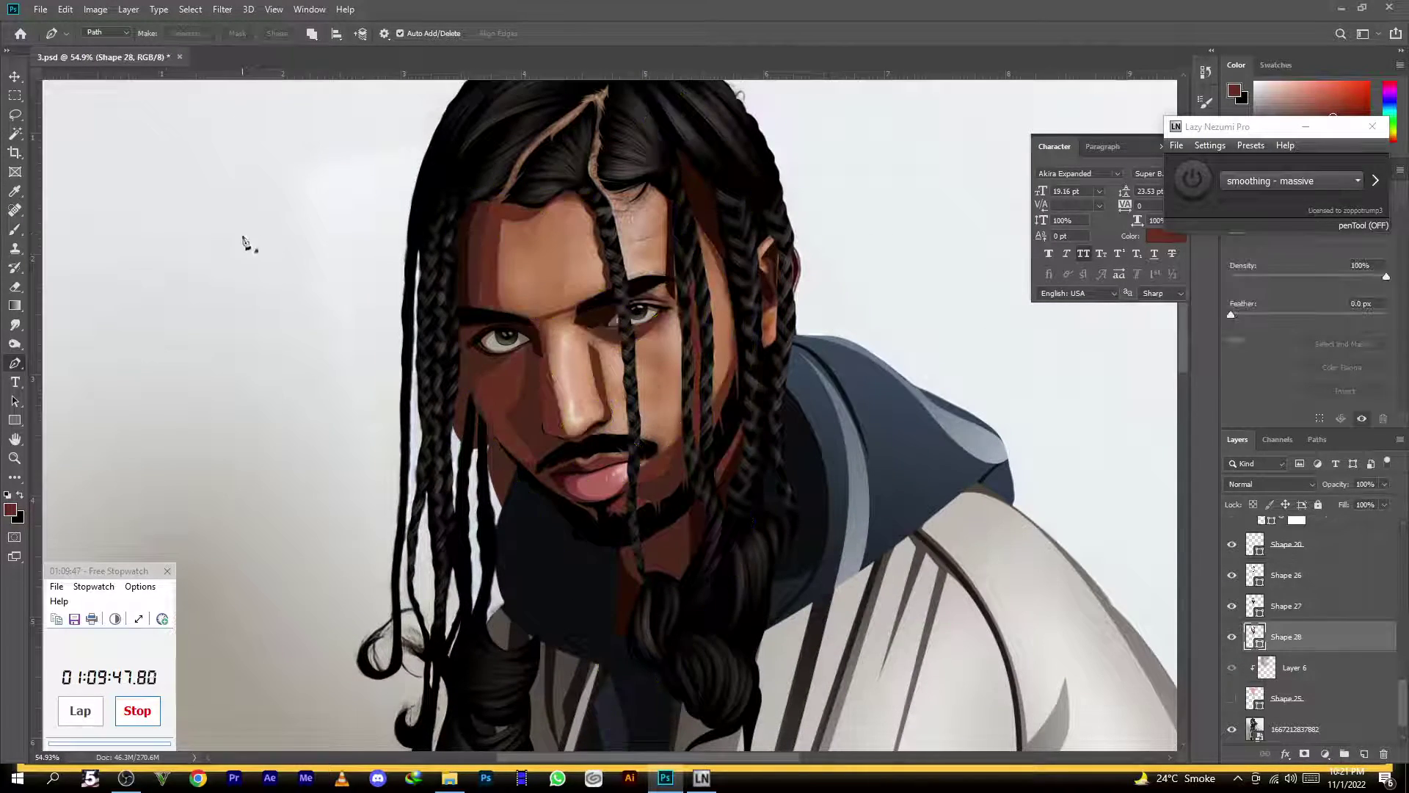
{"action": "scroll", "coordinate": [499, 367], "scroll_direction": "down", "scroll_amount": 4, "text": "alt"}
{"action": "scroll", "coordinate": [499, 376], "scroll_direction": "up", "scroll_amount": 2, "text": "alt"}
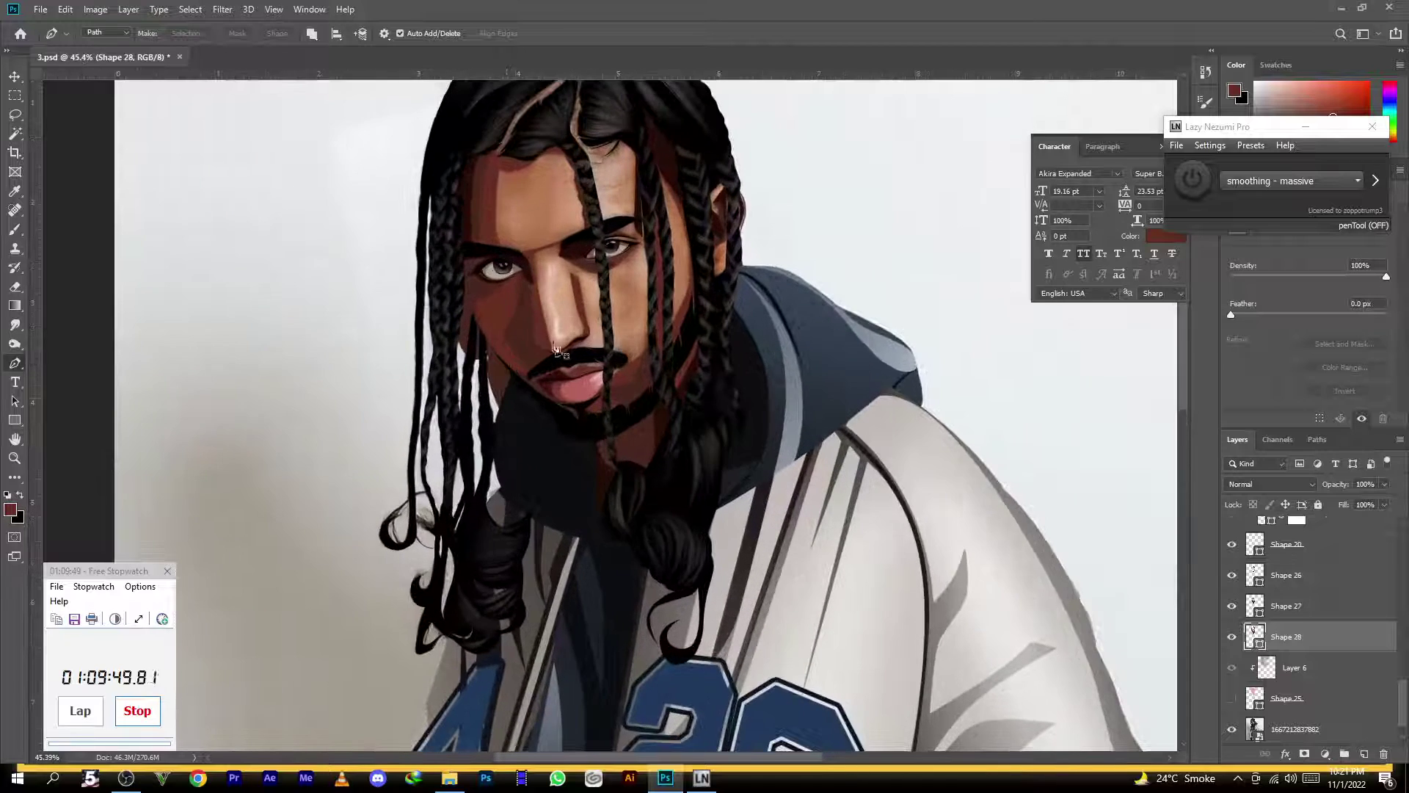
{"action": "scroll", "coordinate": [499, 376], "scroll_direction": "down", "scroll_amount": 1, "text": "alt"}
Set the new shadow shape's fill colour to the less saturated brown 6a3c30
{"action": "double_click", "coordinate": [1256, 637]}
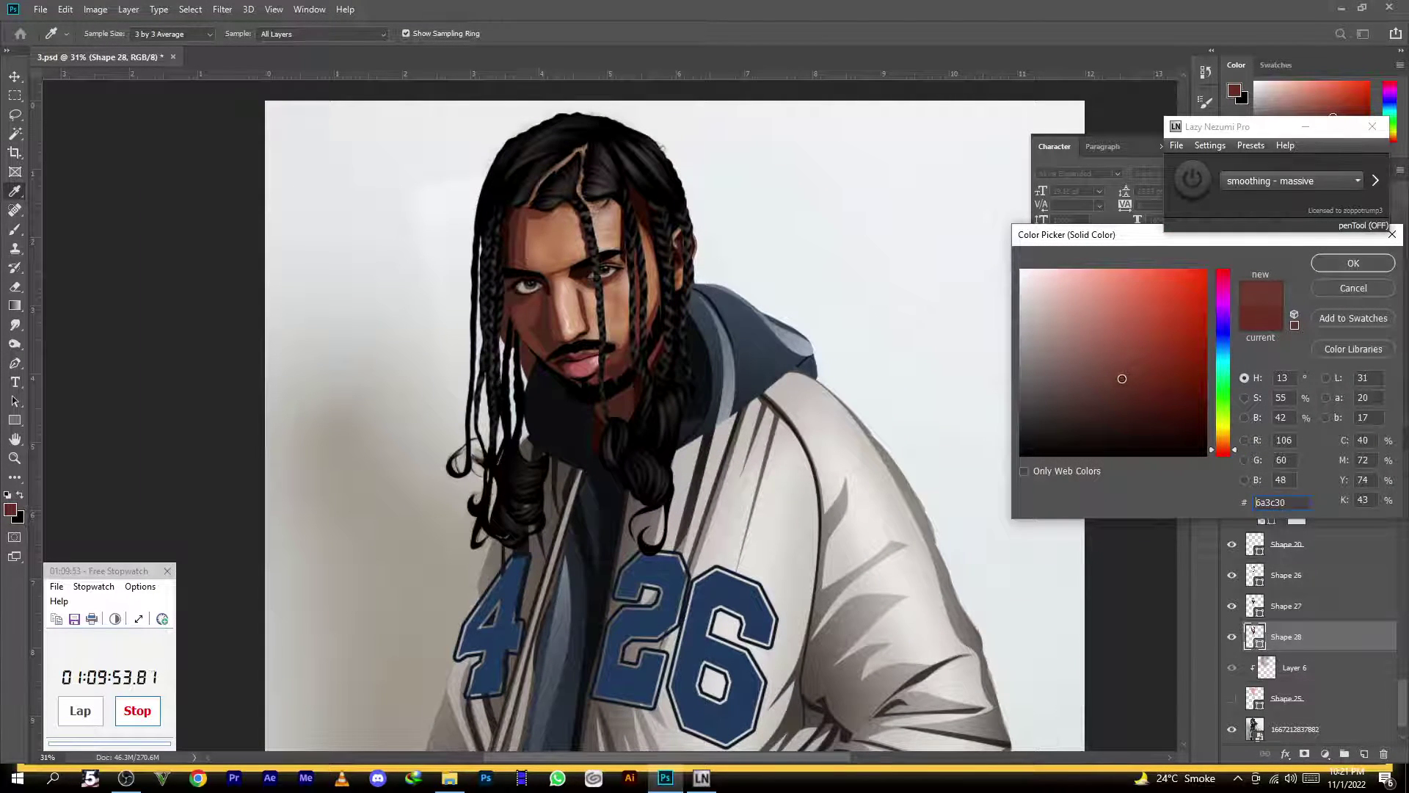
{"action": "left_click", "coordinate": [1353, 263]}
{"action": "key", "text": "p"}
Examine the recoloured shadow shape on the face, comparing it with the peach base skin shown and hidden
{"action": "scroll", "coordinate": [552, 194], "scroll_direction": "down", "scroll_amount": 1, "text": "alt"}
{"action": "scroll", "coordinate": [552, 195], "scroll_direction": "up", "scroll_amount": 1, "text": "alt"}
{"action": "scroll", "coordinate": [552, 195], "scroll_direction": "up", "scroll_amount": 3, "text": "alt"}
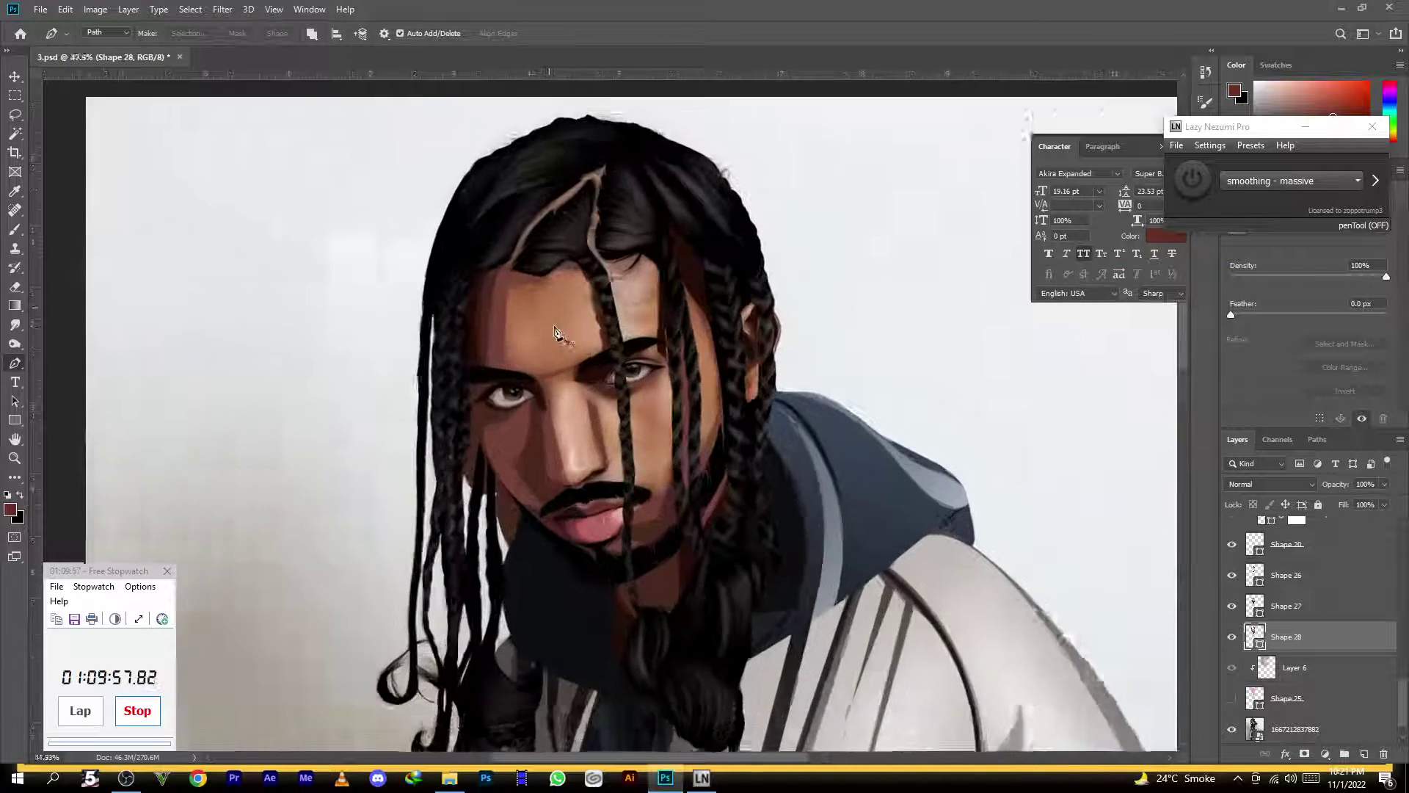
{"action": "scroll", "coordinate": [560, 333], "scroll_direction": "down", "scroll_amount": 1, "text": "alt"}
{"action": "scroll", "coordinate": [609, 479], "scroll_direction": "up", "scroll_amount": 1, "text": "alt"}
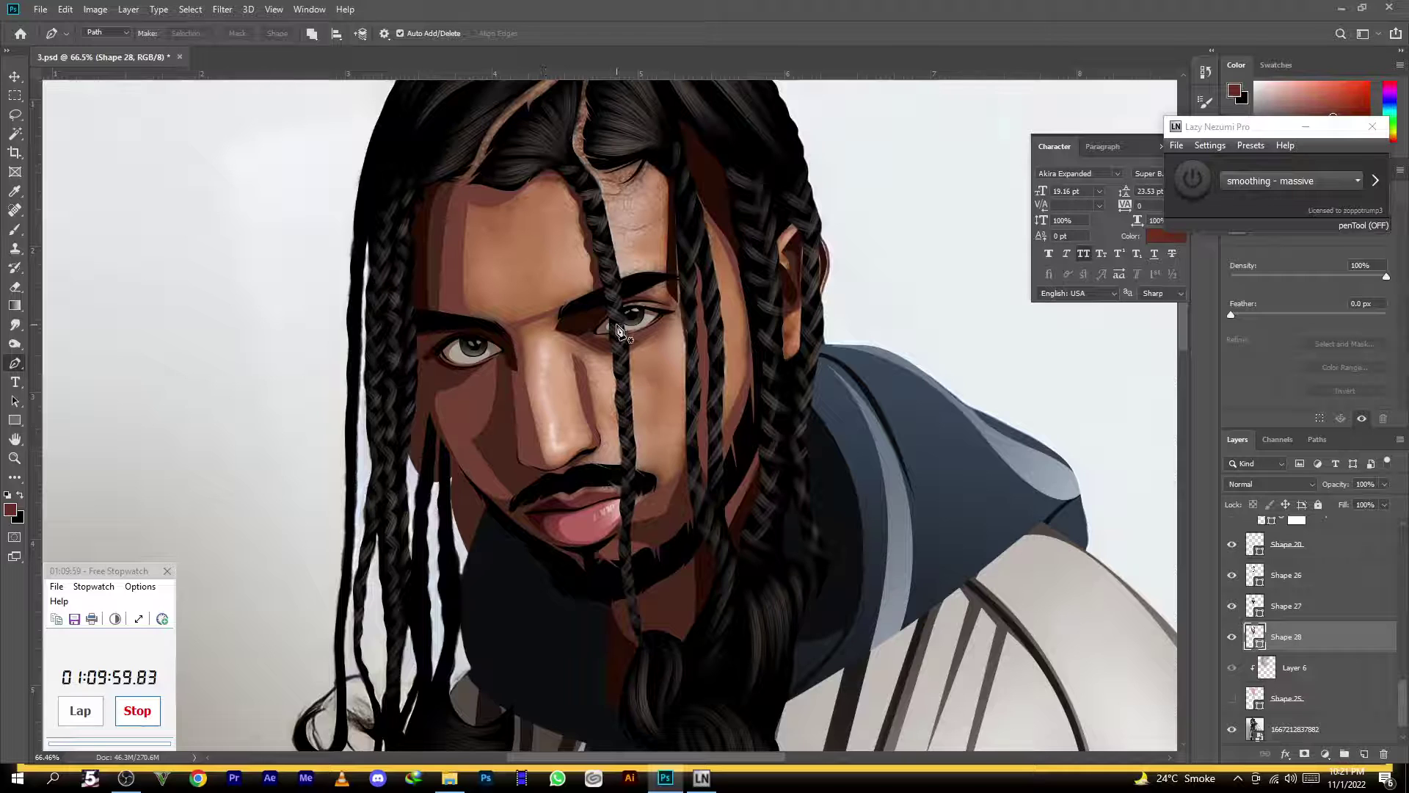
{"action": "scroll", "coordinate": [617, 328], "scroll_direction": "up", "scroll_amount": 1, "text": "alt"}
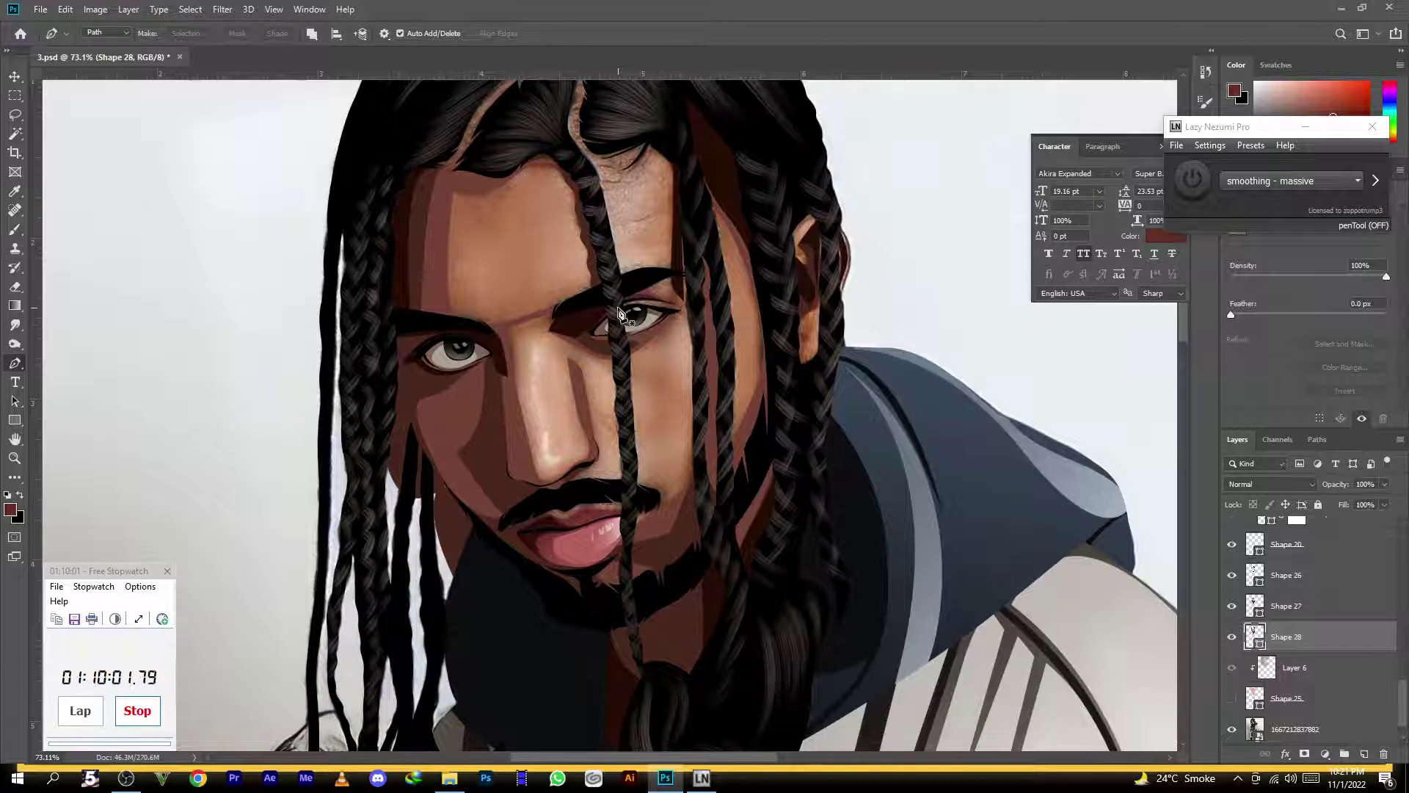
{"action": "scroll", "coordinate": [622, 283], "scroll_direction": "down", "scroll_amount": 4, "text": "alt"}
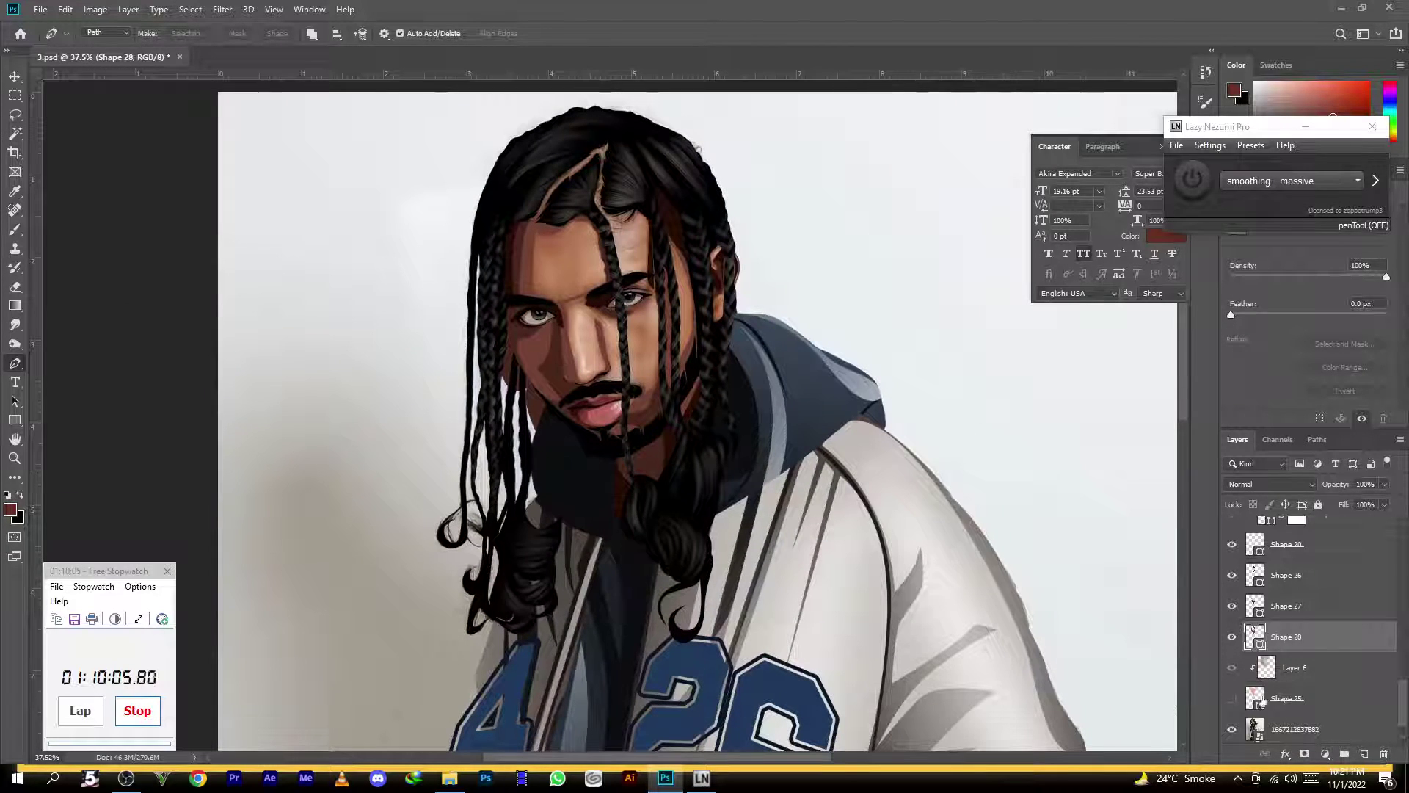
{"action": "left_click", "coordinate": [1230, 698]}
{"action": "left_click", "coordinate": [1230, 699]}
{"action": "scroll", "coordinate": [577, 276], "scroll_direction": "up", "scroll_amount": 2, "text": "alt"}
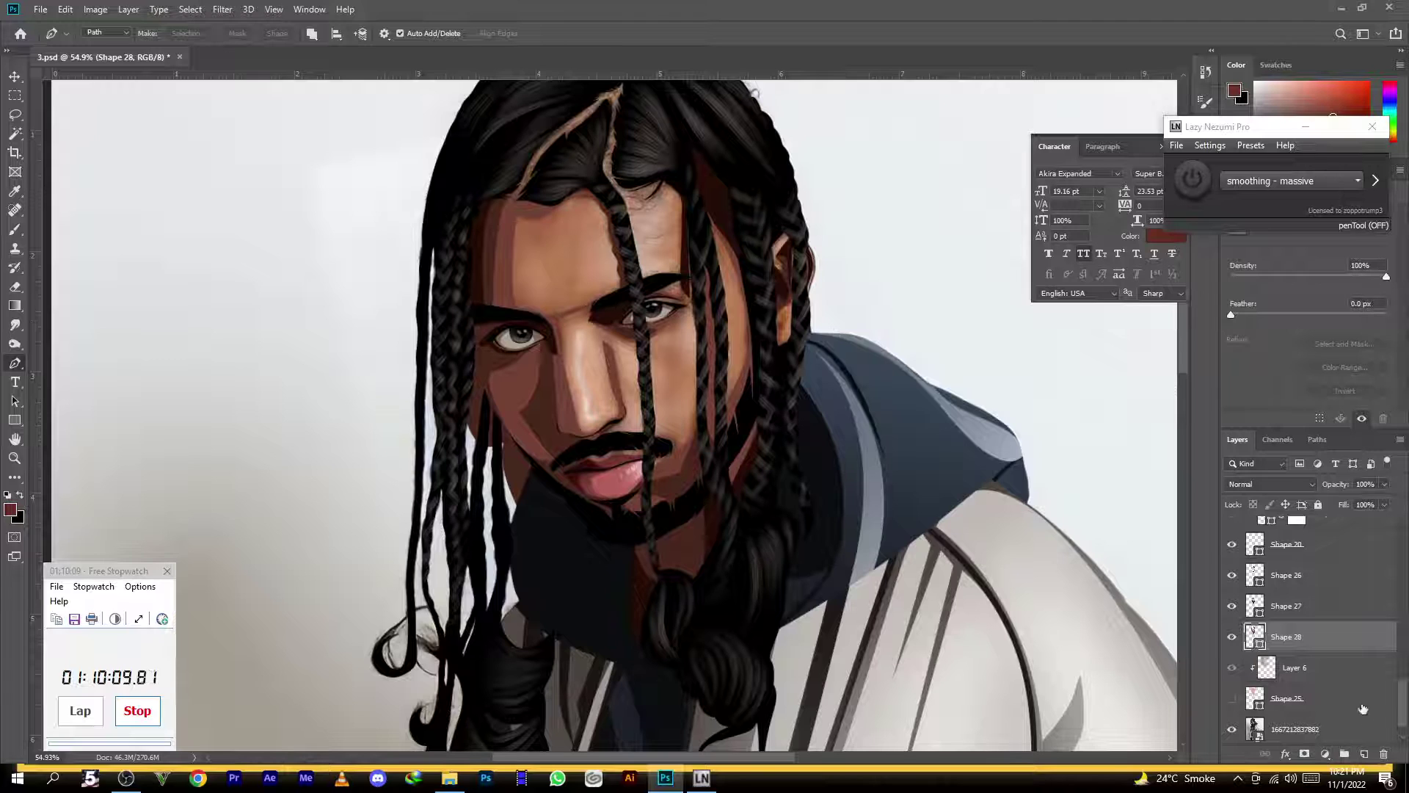
Add an empty layer beneath the newest shadow shape and sample the forehead's light brown b57a54 as the foreground colour
{"action": "left_click", "coordinate": [1330, 665]}
{"action": "left_click", "coordinate": [1363, 754]}
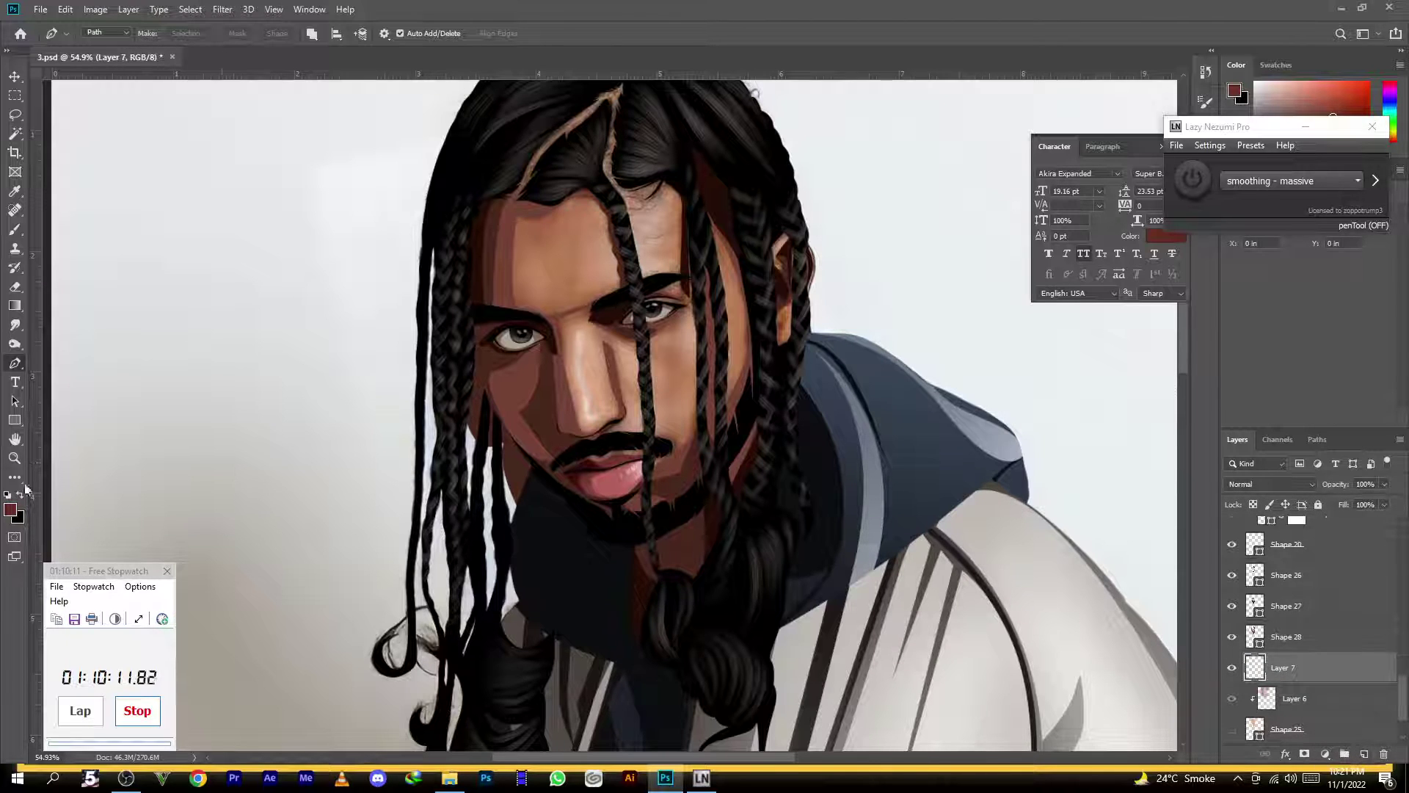
{"action": "left_click", "coordinate": [10, 509]}
{"action": "left_click_drag", "start_coordinate": [1148, 379], "coordinate": [1111, 324]}
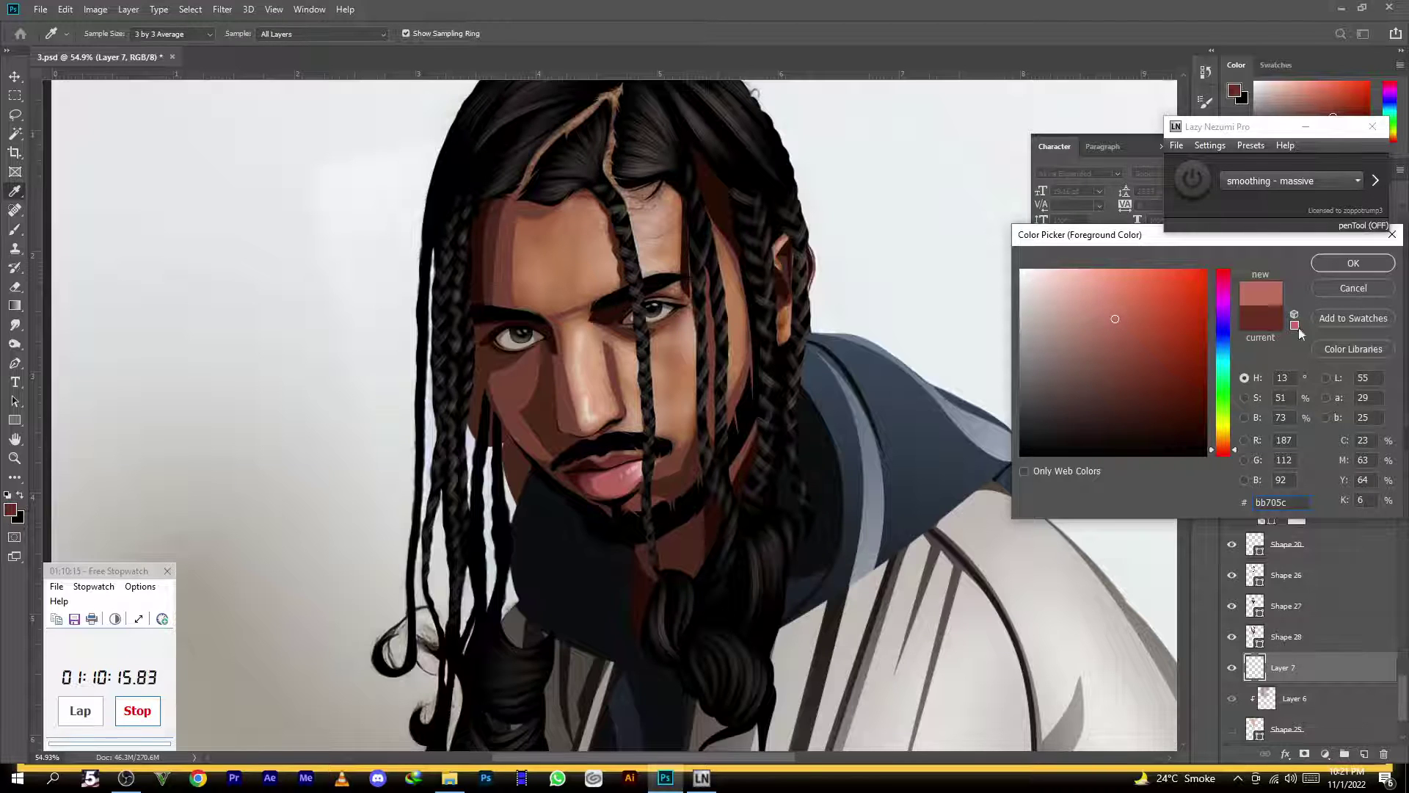
{"action": "left_click", "coordinate": [540, 245]}
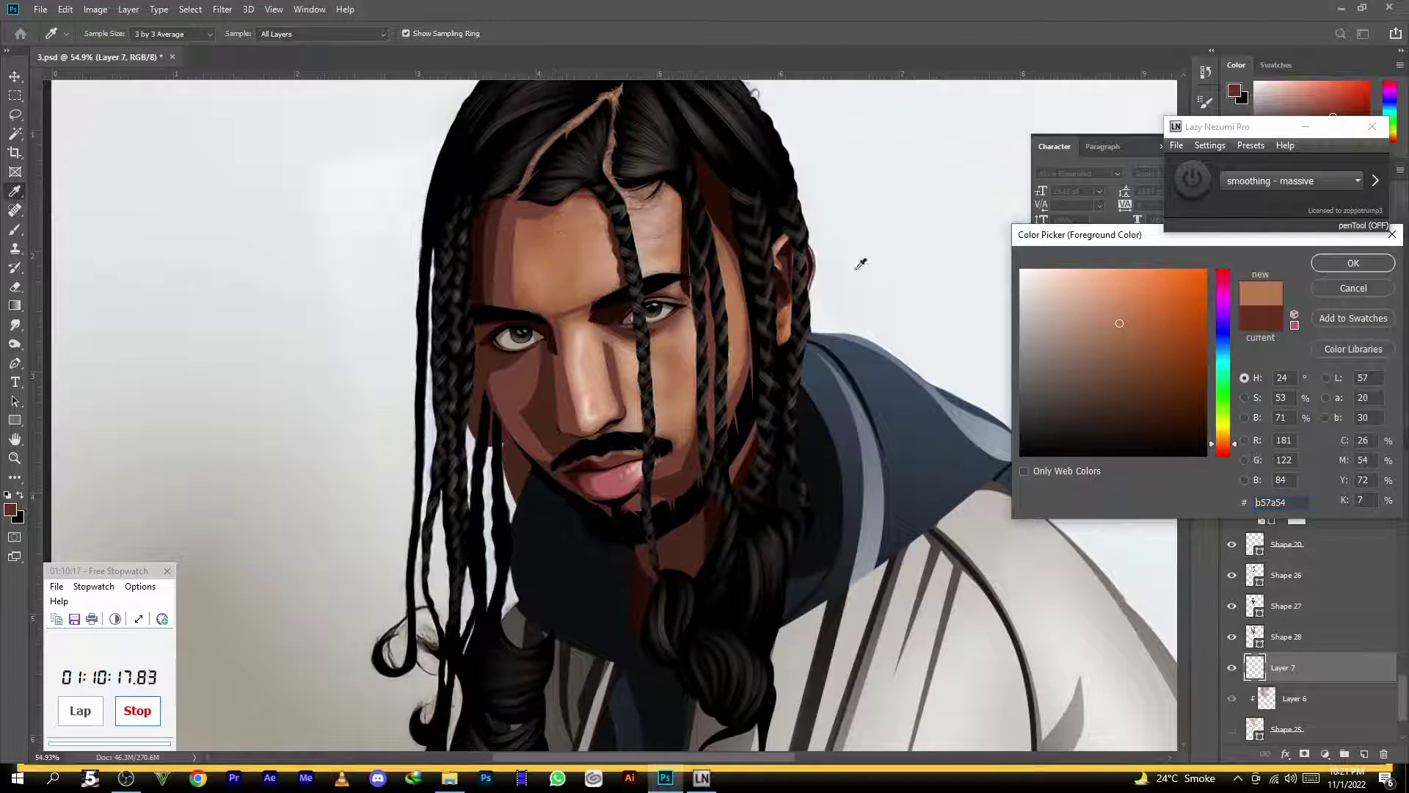
{"action": "left_click", "coordinate": [1352, 262]}
Start a path around the forehead highlight, from the hairline down to the brow and back up into the hair
{"action": "scroll", "coordinate": [598, 293], "scroll_direction": "up", "scroll_amount": 3}
{"action": "key", "text": "p"}
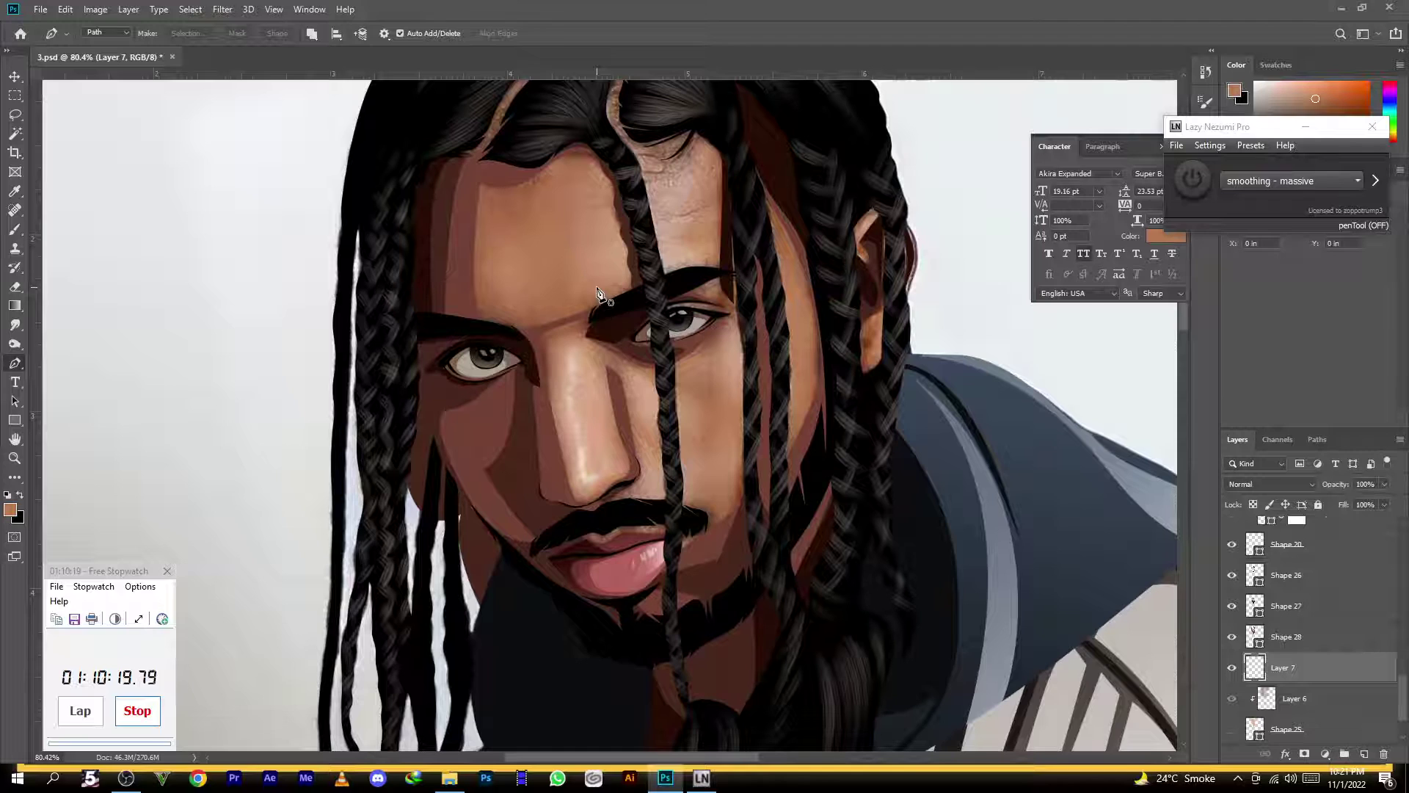
{"action": "left_click", "coordinate": [602, 159]}
{"action": "left_click_drag", "start_coordinate": [570, 172], "coordinate": [557, 181]}
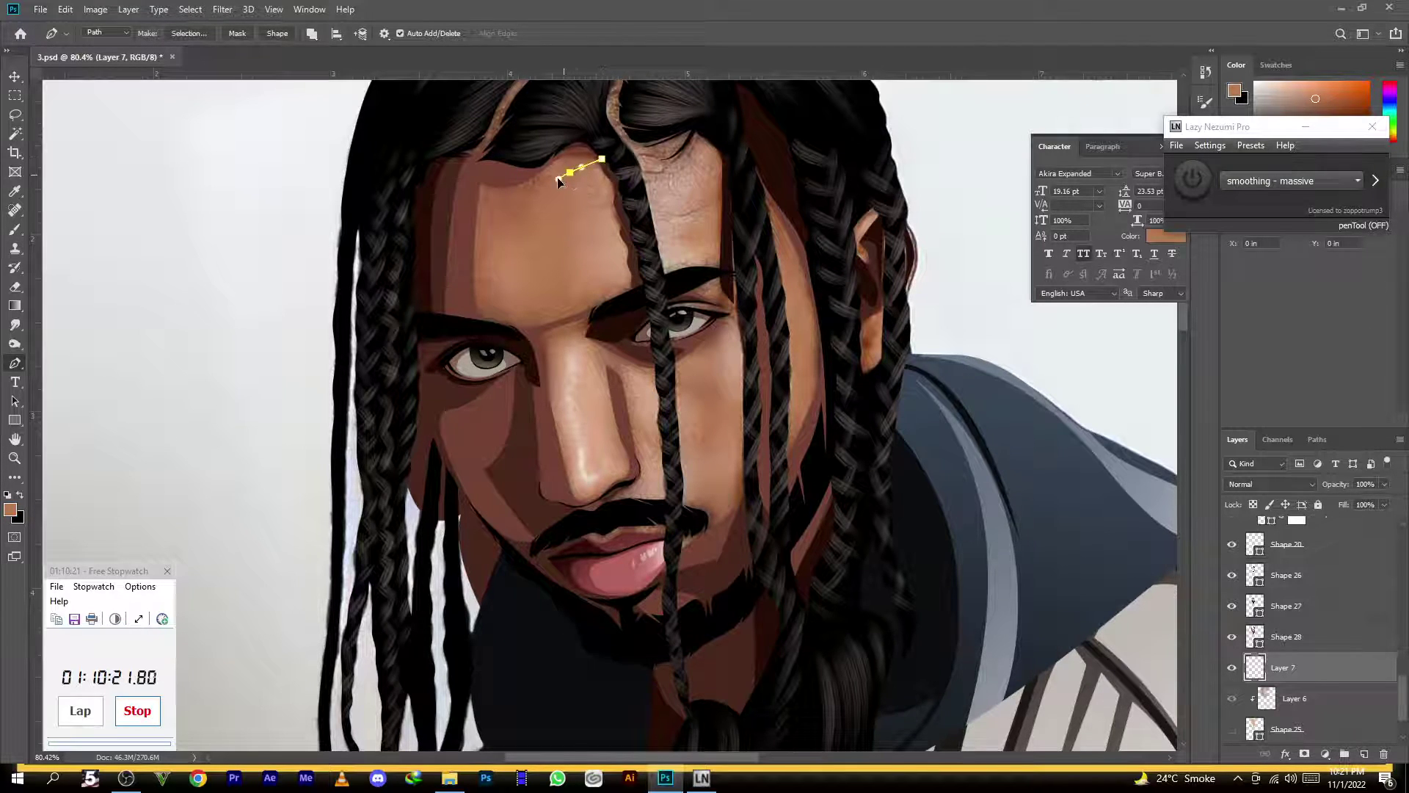
{"action": "left_click", "coordinate": [566, 289]}
{"action": "left_click_drag", "start_coordinate": [628, 289], "coordinate": [648, 290]}
{"action": "left_click", "coordinate": [714, 270]}
{"action": "left_click", "coordinate": [705, 132]}
{"action": "left_click", "coordinate": [694, 106]}
Continue the path in a wide loop around the face, below the chin and through the hair, closing it at the forehead
{"action": "scroll", "coordinate": [696, 254], "scroll_direction": "down", "scroll_amount": 3}
{"action": "left_click_drag", "start_coordinate": [734, 130], "coordinate": [766, 138]}
{"action": "left_click_drag", "start_coordinate": [774, 294], "coordinate": [783, 400]}
{"action": "left_click_drag", "start_coordinate": [761, 518], "coordinate": [738, 589]}
{"action": "left_click", "coordinate": [665, 619]}
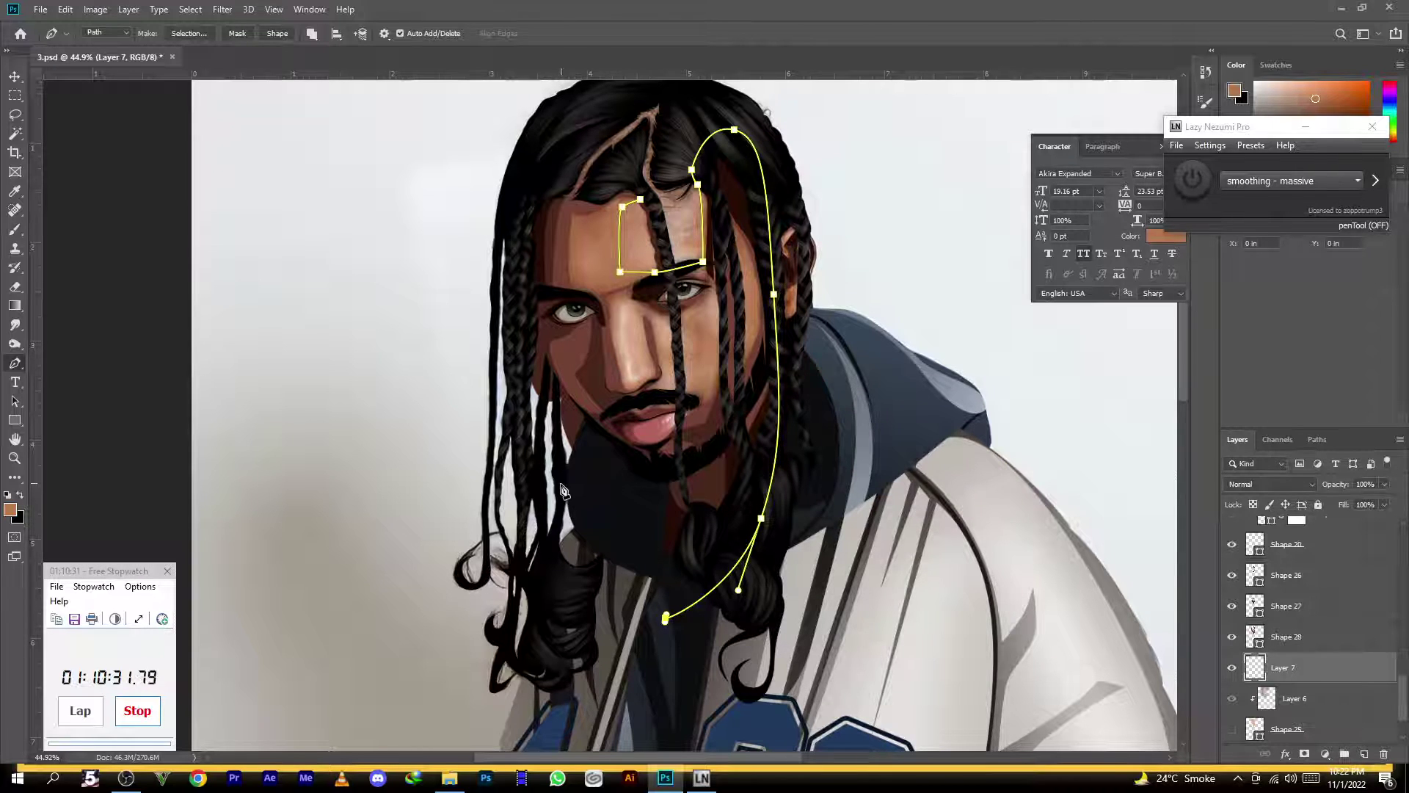
{"action": "left_click_drag", "start_coordinate": [554, 431], "coordinate": [485, 334]}
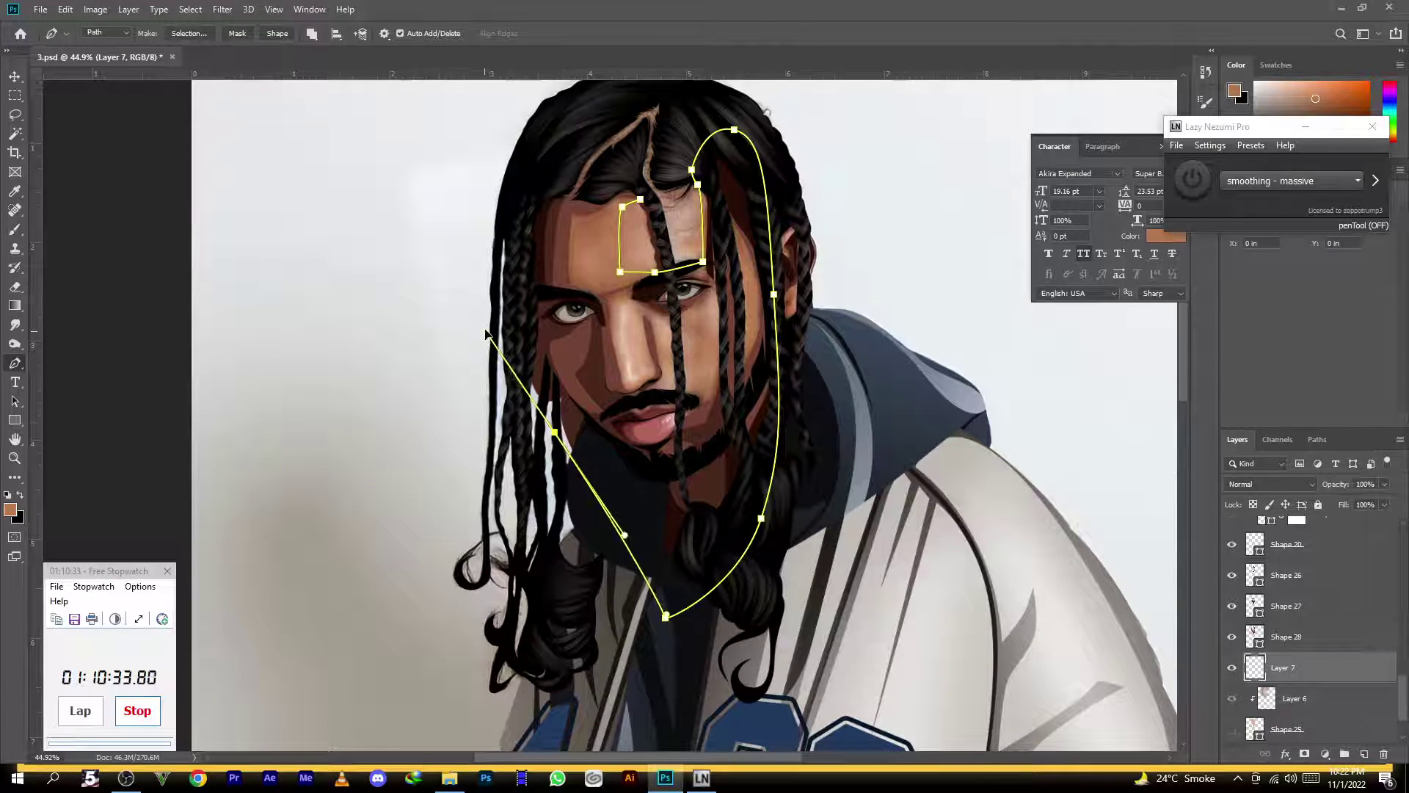
{"action": "left_click_drag", "start_coordinate": [562, 137], "coordinate": [586, 111]}
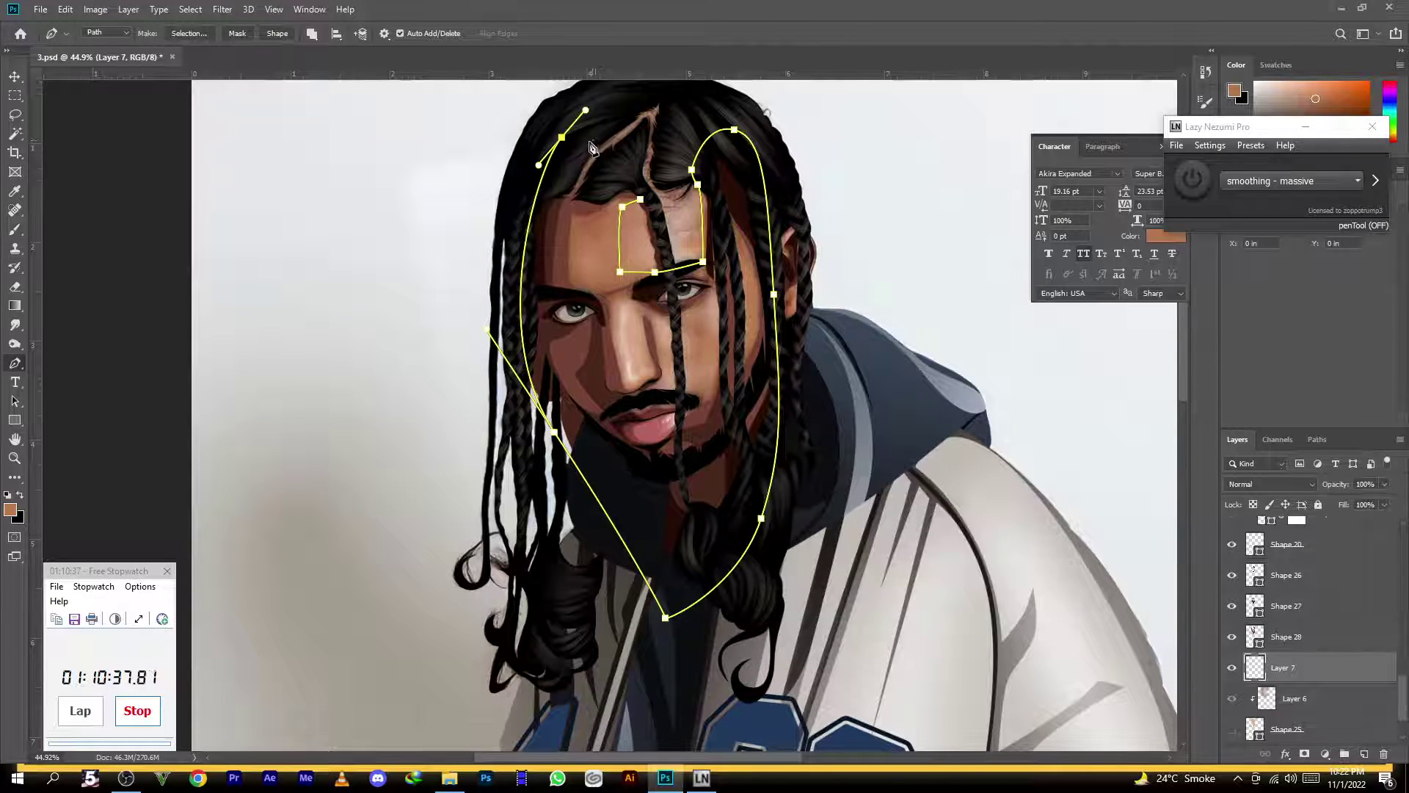
{"action": "left_click", "coordinate": [673, 93]}
{"action": "left_click_drag", "start_coordinate": [637, 154], "coordinate": [646, 215]}
{"action": "key", "text": "ctrl+z"}
{"action": "left_click_drag", "start_coordinate": [640, 208], "coordinate": [636, 192]}
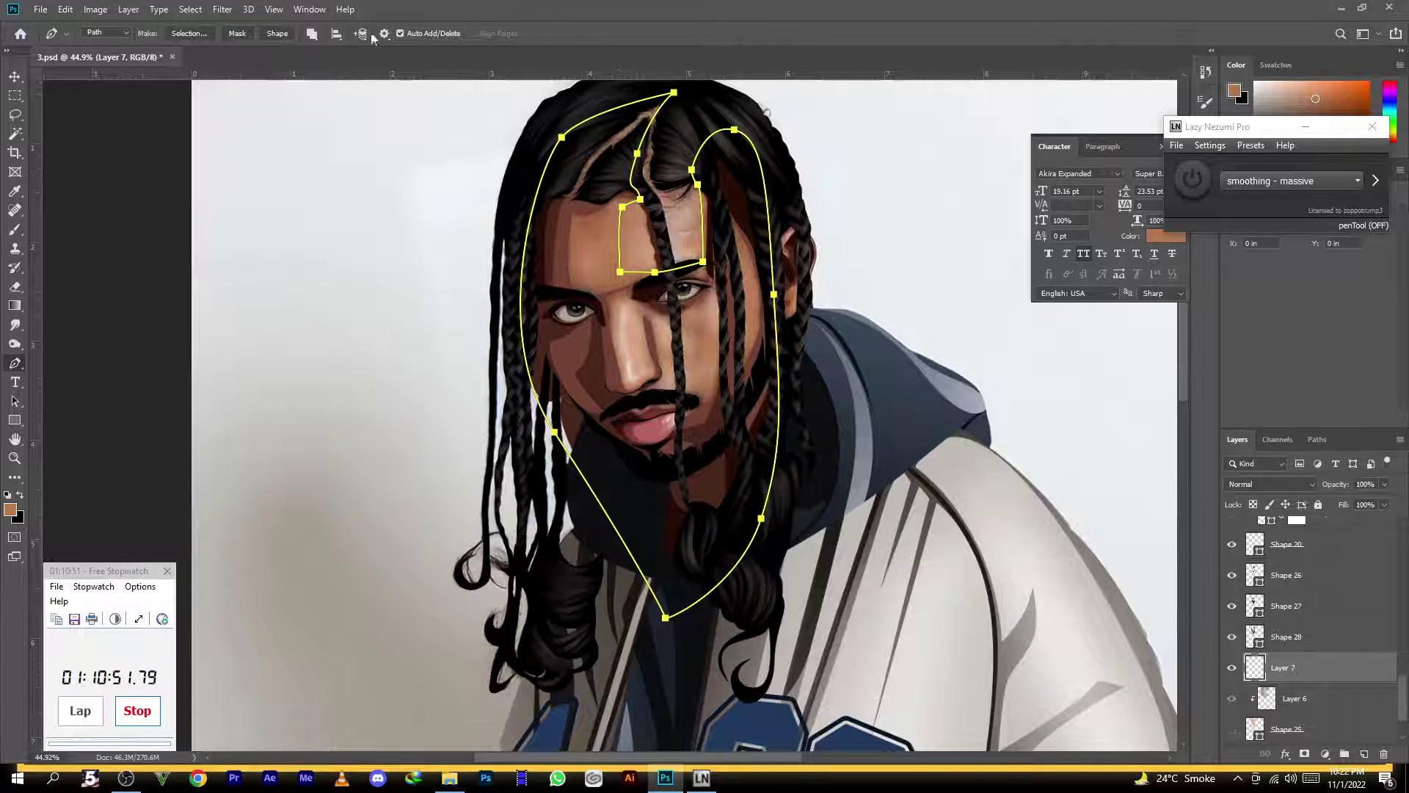
Convert the closed face path into a filled light brown shape layer
{"action": "left_click", "coordinate": [277, 33]}
{"action": "key", "text": "Escape"}
{"action": "scroll", "coordinate": [477, 162], "scroll_direction": "down", "scroll_amount": 3, "text": "alt"}
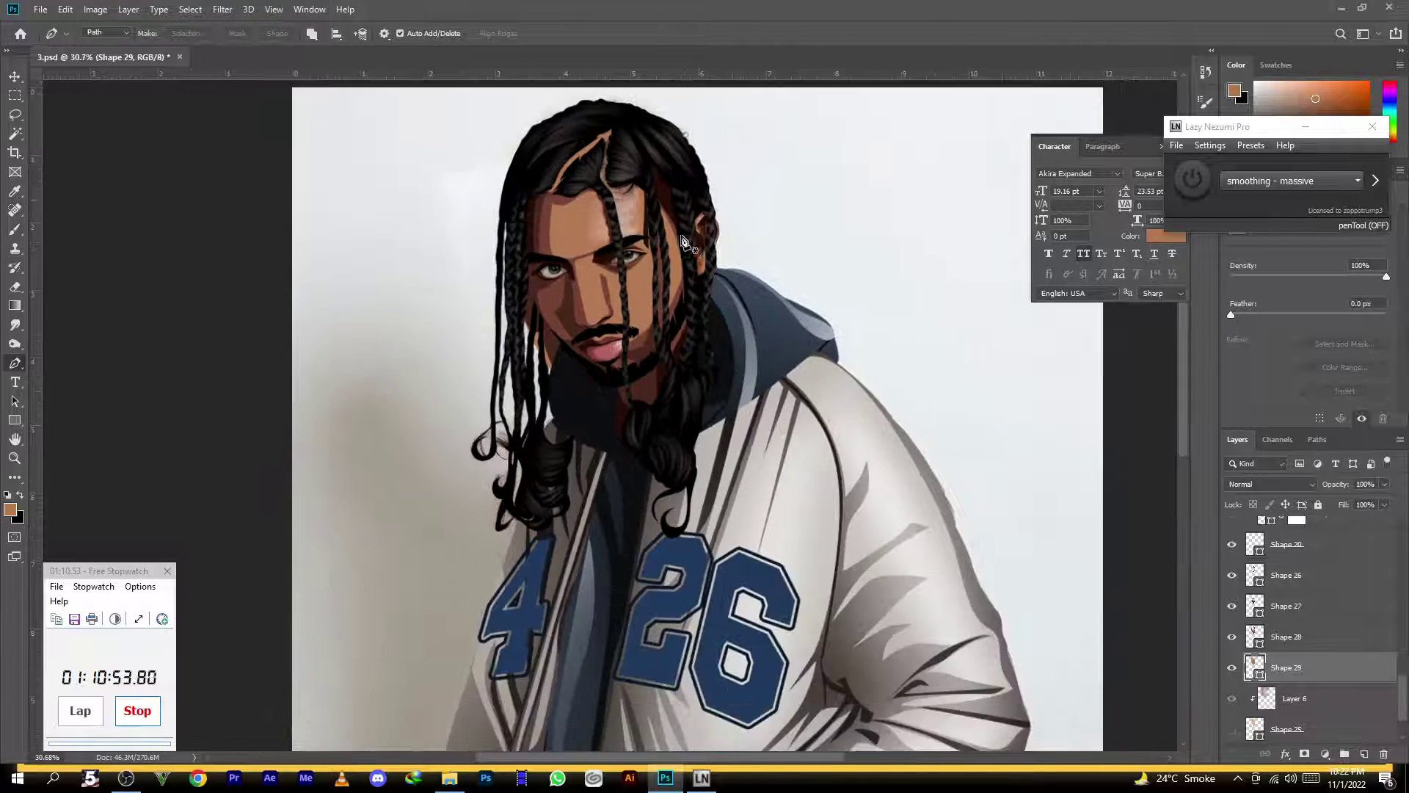
{"action": "scroll", "coordinate": [587, 187], "scroll_direction": "up", "scroll_amount": 5, "text": "alt"}
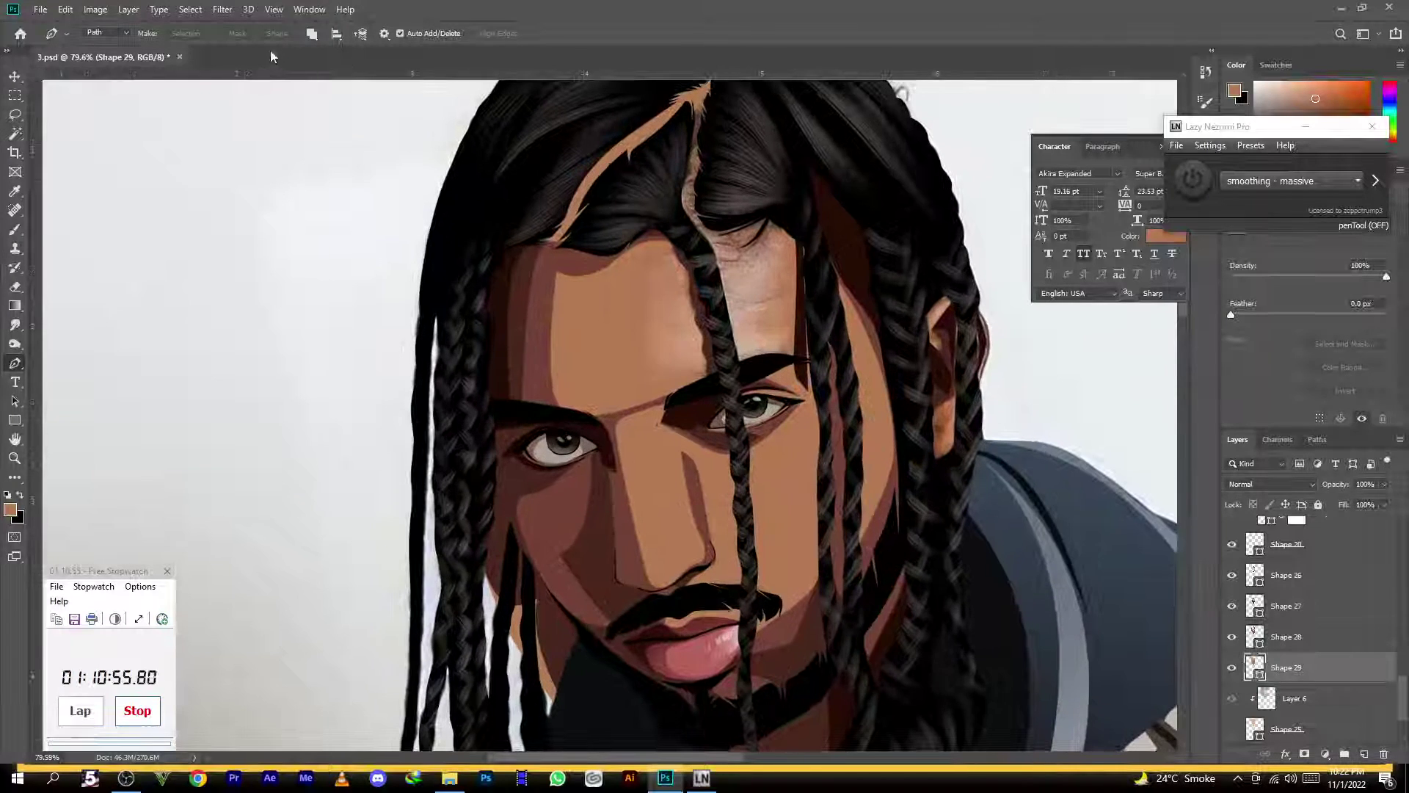
Set the path operation to subtract and lower the light brown shape layer's opacity to 0% to reveal the photo
{"action": "left_click", "coordinate": [312, 33]}
{"action": "left_click", "coordinate": [371, 81]}
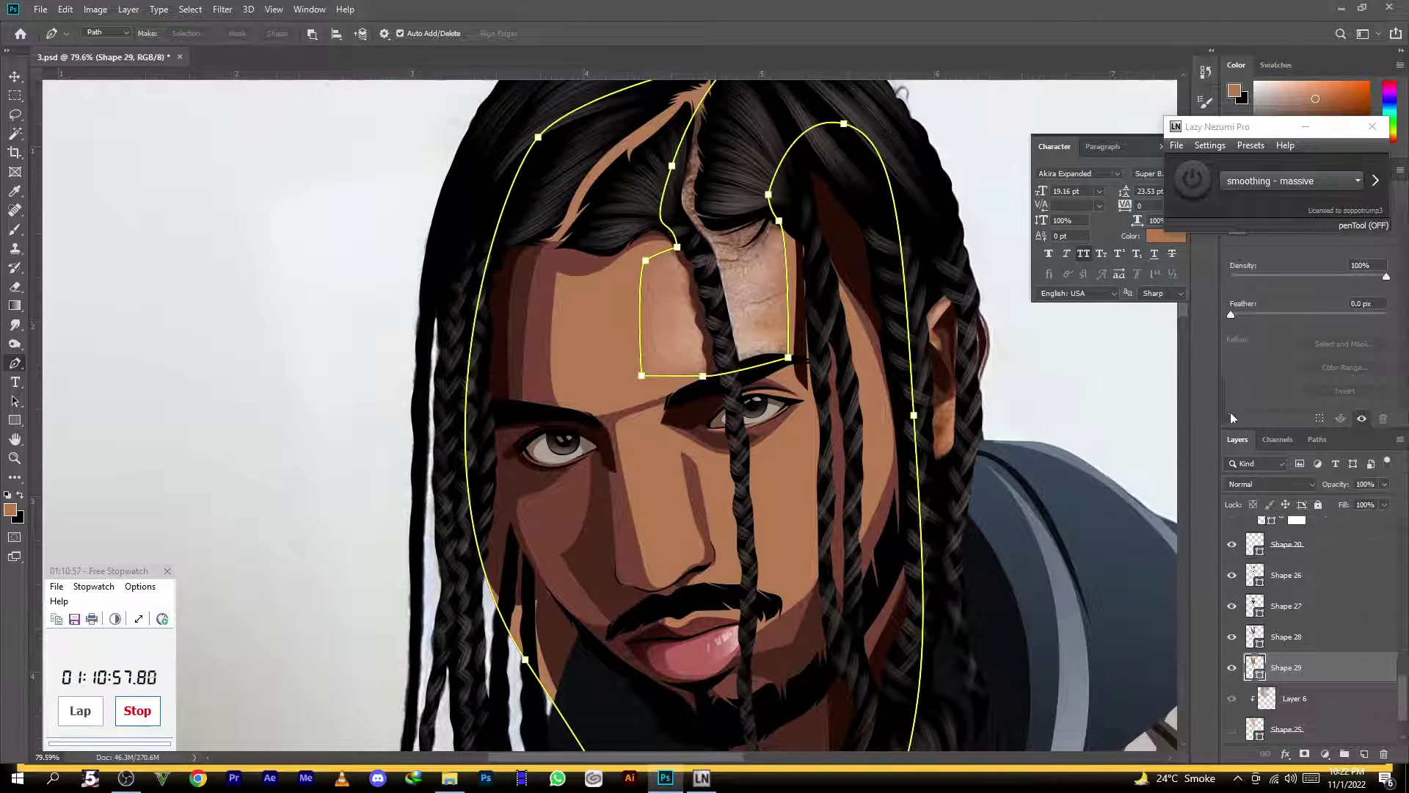
{"action": "scroll", "coordinate": [694, 378], "scroll_direction": "down", "scroll_amount": 3, "text": "alt"}
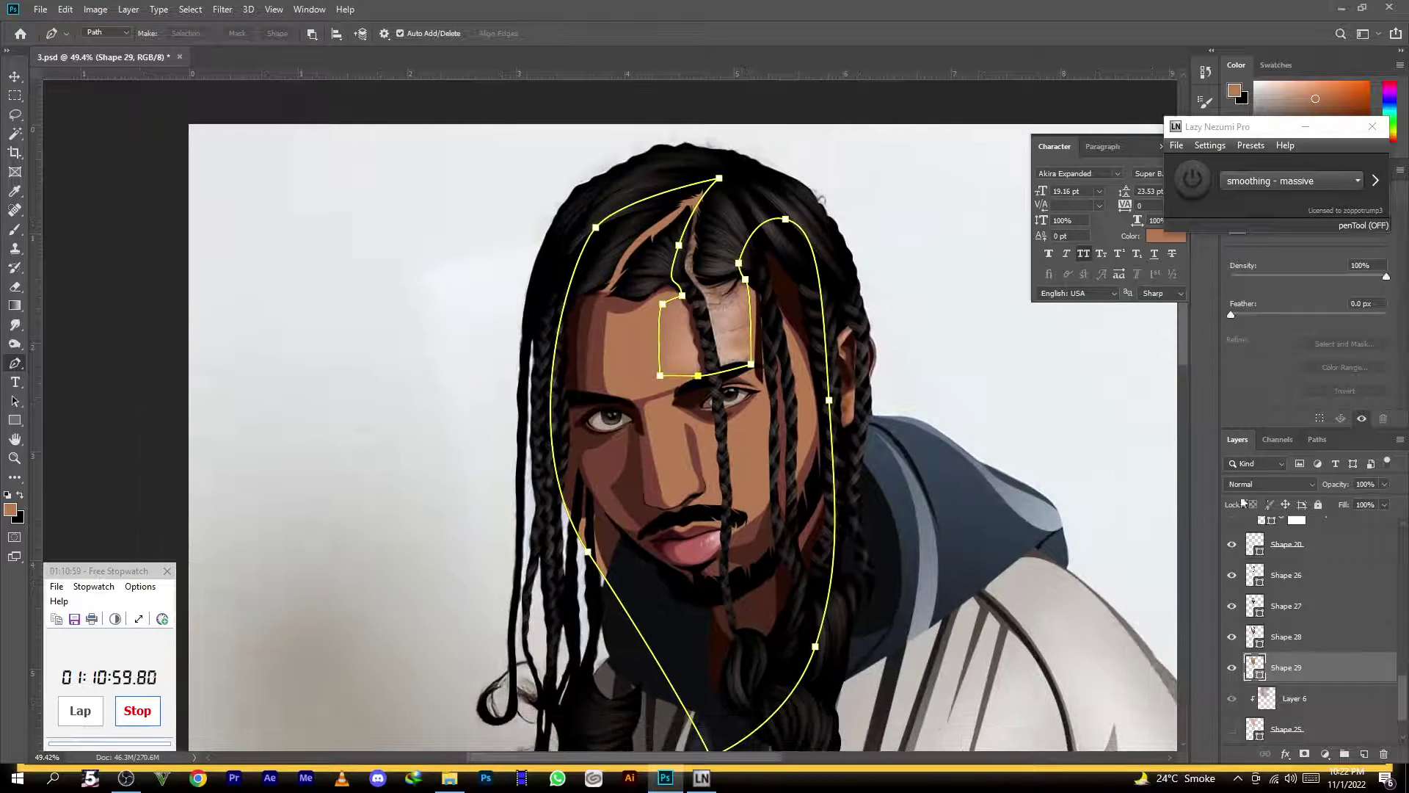
{"action": "scroll", "coordinate": [709, 477], "scroll_direction": "up", "scroll_amount": 2, "text": "alt"}
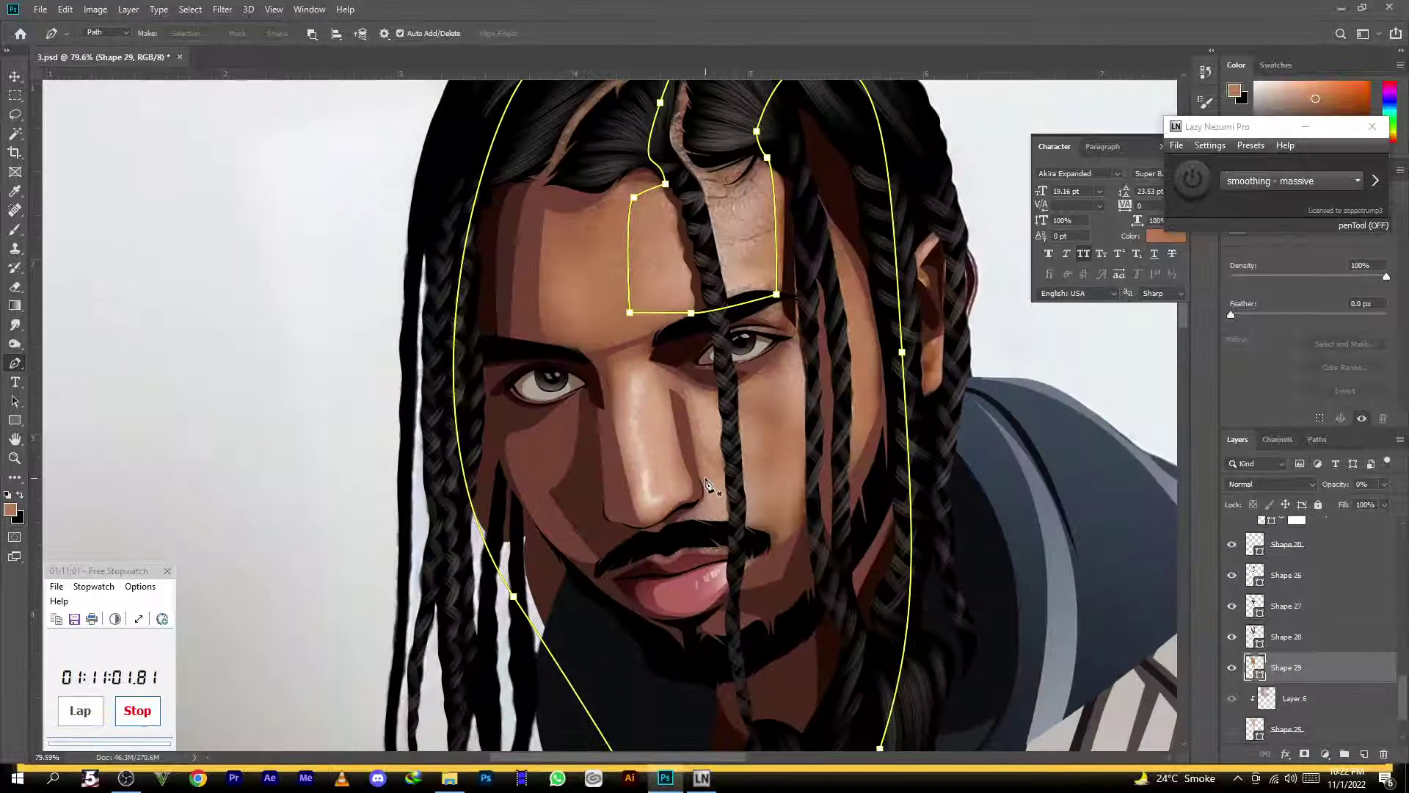
Trace a closed cut-out along the nose bridge and tip highlight in the light brown shape
{"action": "left_click", "coordinate": [612, 368]}
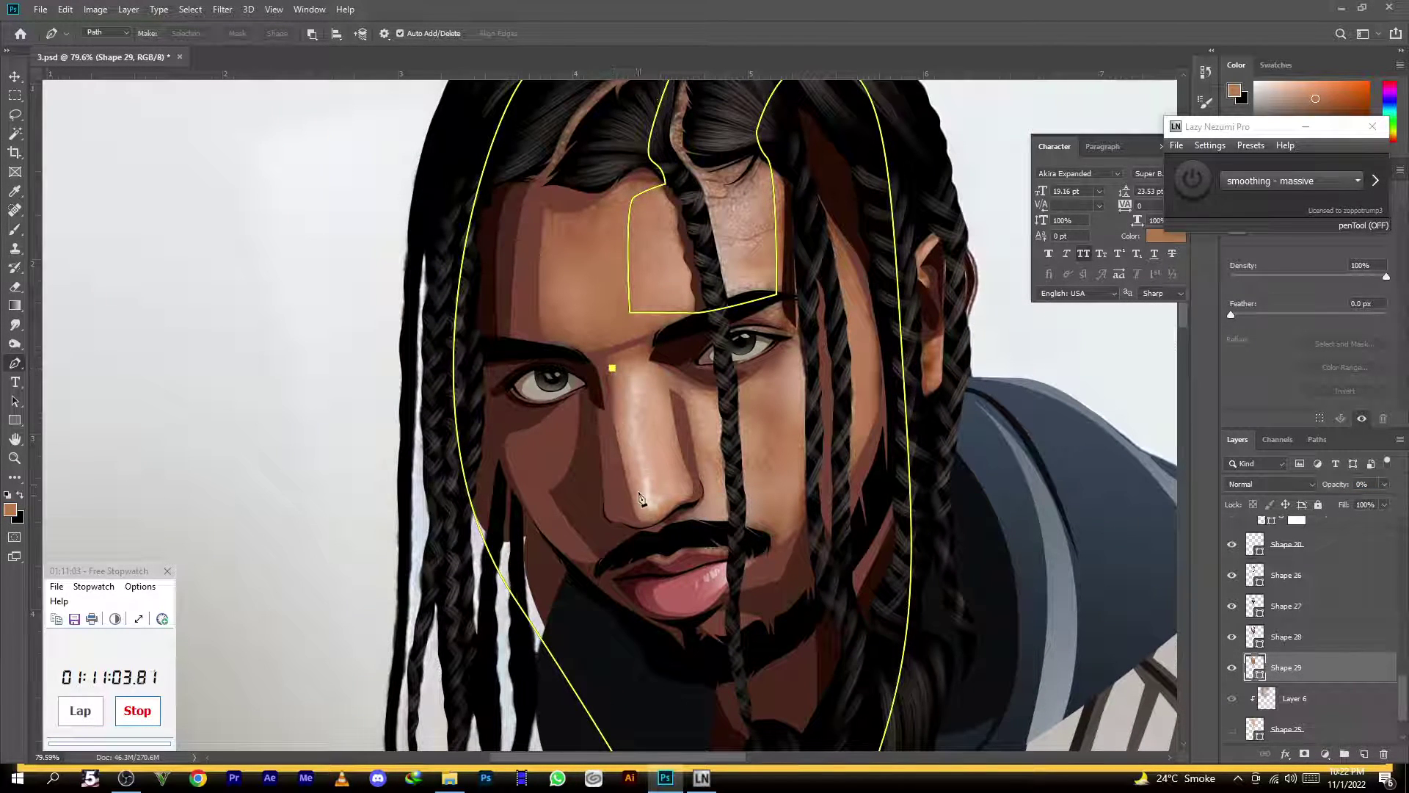
{"action": "left_click_drag", "start_coordinate": [641, 512], "coordinate": [685, 497]}
{"action": "left_click", "coordinate": [653, 458]}
{"action": "left_click", "coordinate": [631, 360]}
{"action": "left_click", "coordinate": [613, 369]}
Trace a closed cut-out over the lighter cheek area beside the nose, down to the moustache
{"action": "left_click", "coordinate": [685, 392]}
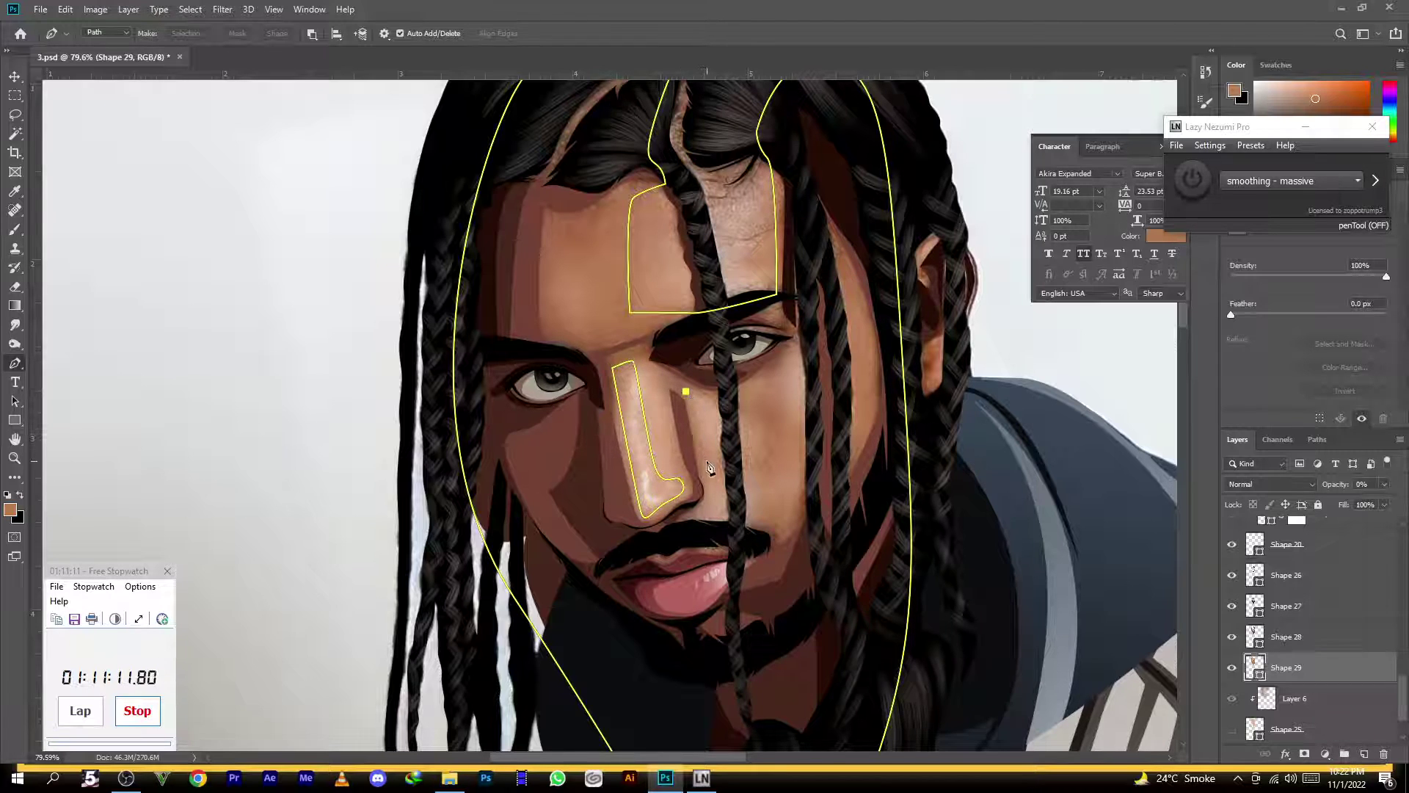
{"action": "key", "text": "ctrl+z"}
{"action": "left_click_drag", "start_coordinate": [705, 470], "coordinate": [804, 494]}
{"action": "left_click", "coordinate": [685, 527]}
{"action": "left_click", "coordinate": [783, 469]}
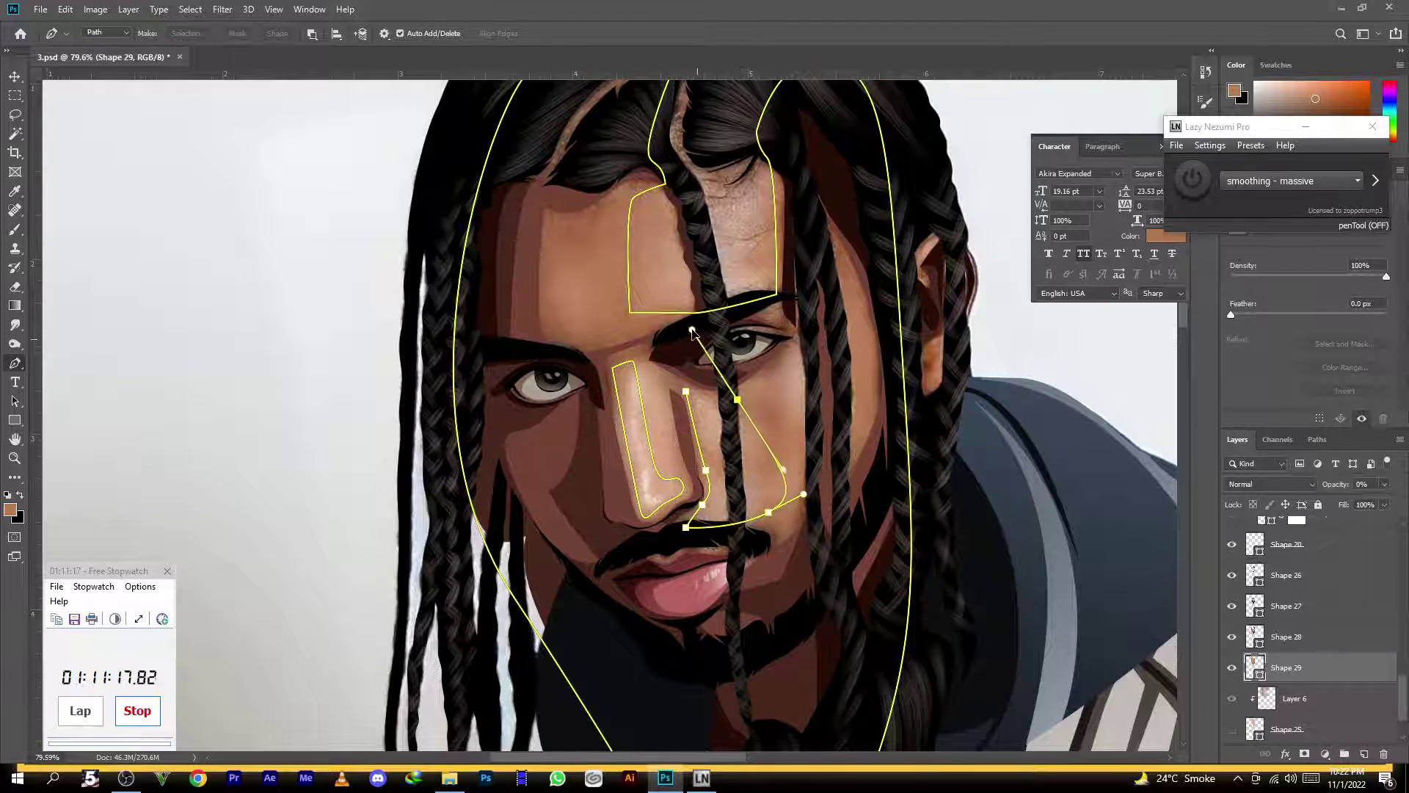
{"action": "left_click", "coordinate": [737, 400]}
{"action": "left_click_drag", "start_coordinate": [686, 391], "coordinate": [671, 387]}
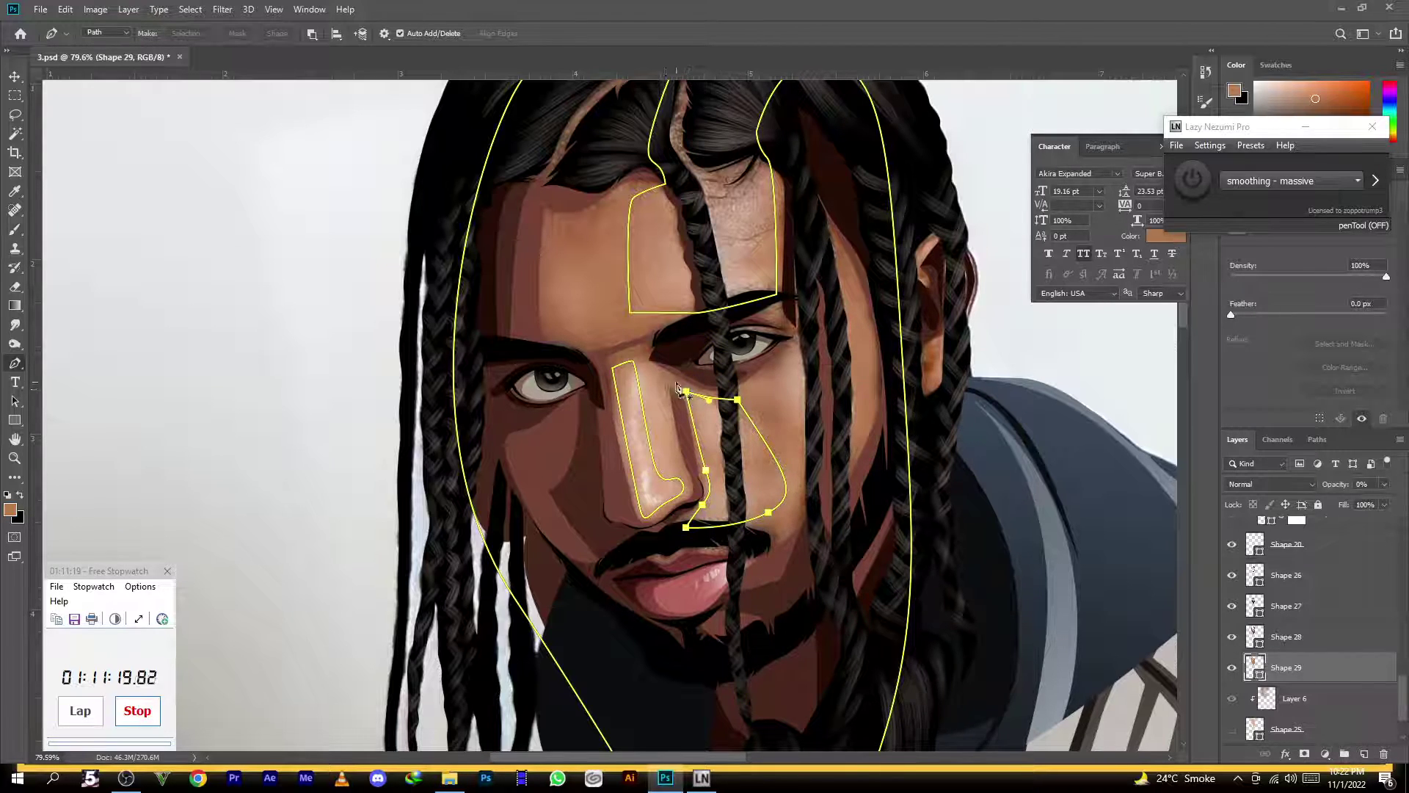
Trace a narrow closed cut-out on the outer cheek below the picture-right eye, along the braid
{"action": "left_click", "coordinate": [802, 324]}
{"action": "left_click_drag", "start_coordinate": [789, 347], "coordinate": [775, 371]}
{"action": "left_click", "coordinate": [799, 433]}
{"action": "left_click", "coordinate": [815, 471]}
{"action": "left_click", "coordinate": [815, 381]}
{"action": "left_click", "coordinate": [817, 345]}
{"action": "left_click_drag", "start_coordinate": [802, 322], "coordinate": [786, 307]}
Restore the light brown shape layer's opacity to 100%
{"action": "mouse_move", "coordinate": [710, 554]}
{"action": "left_mouse_down"}
{"action": "mouse_move", "coordinate": [740, 379]}
{"action": "mouse_move", "coordinate": [720, 526]}
{"action": "mouse_move", "coordinate": [688, 570]}
{"action": "left_mouse_up"}
{"action": "left_click", "coordinate": [890, 337]}
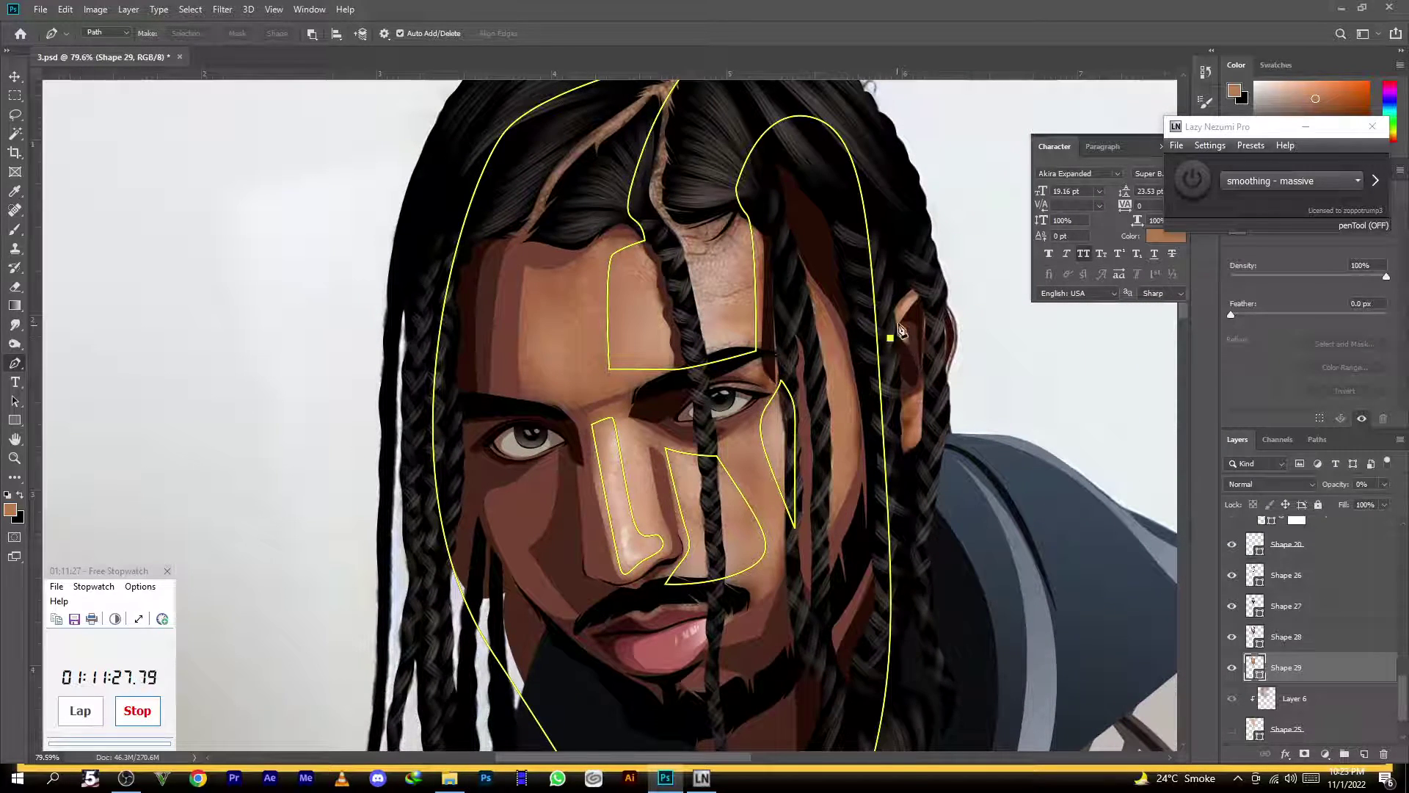
{"action": "key", "text": "ctrl+z"}
{"action": "scroll", "coordinate": [899, 293], "scroll_direction": "down", "scroll_amount": 3}
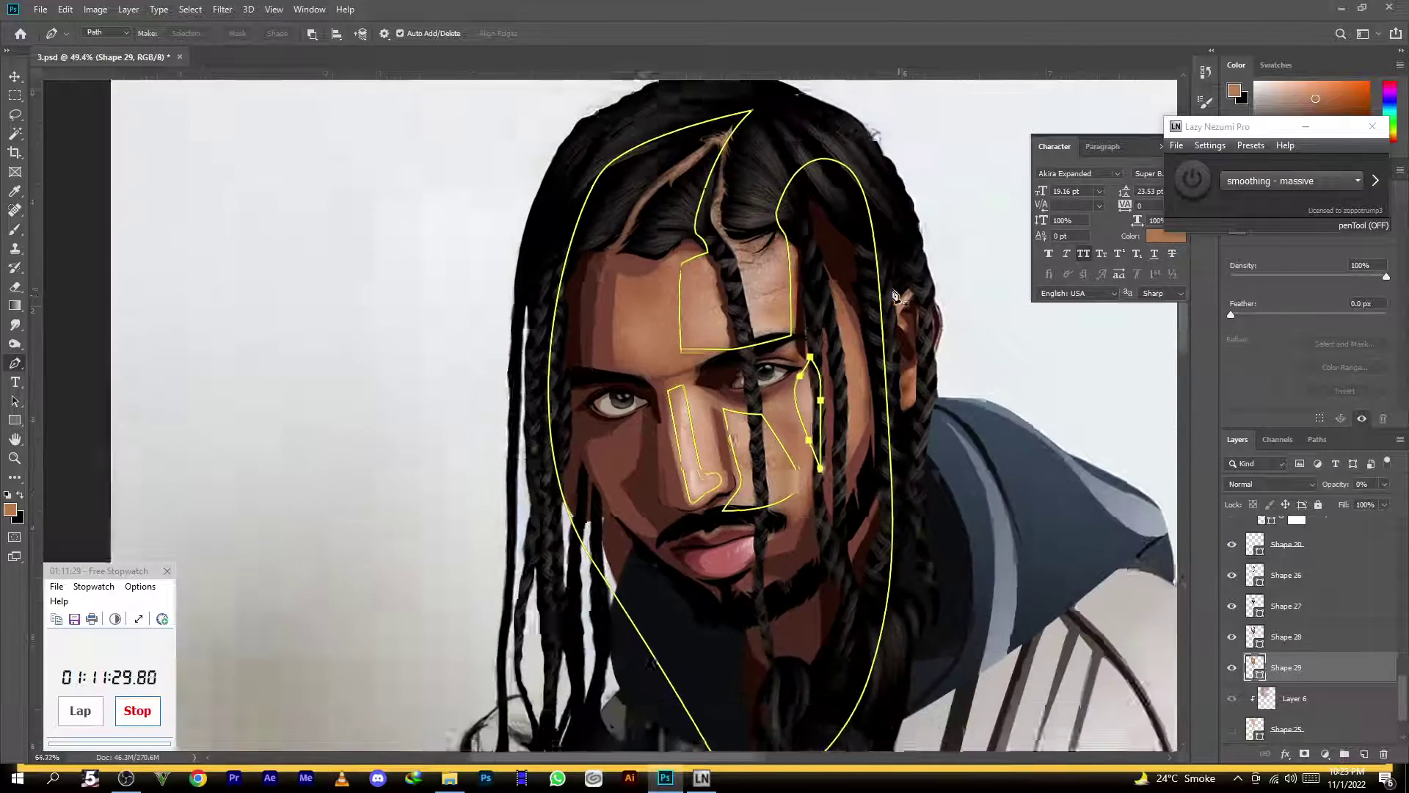
{"action": "scroll", "coordinate": [900, 294], "scroll_direction": "down", "scroll_amount": 1}
{"action": "left_click_drag", "start_coordinate": [1336, 486], "coordinate": [1404, 484]}
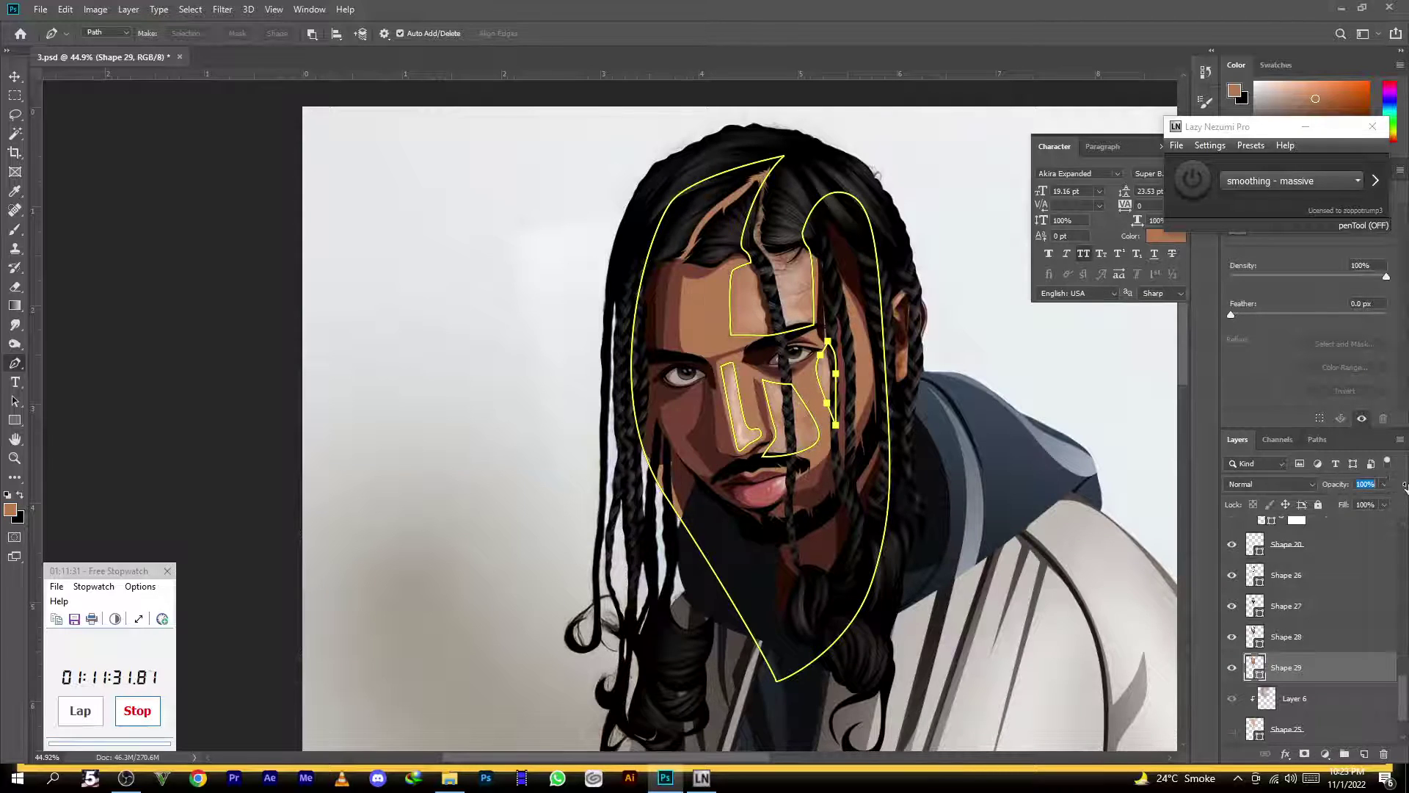
{"action": "key", "text": "Return"}
{"action": "scroll", "coordinate": [547, 223], "scroll_direction": "down", "scroll_amount": 4}
{"action": "scroll", "coordinate": [681, 378], "scroll_direction": "up", "scroll_amount": 5}
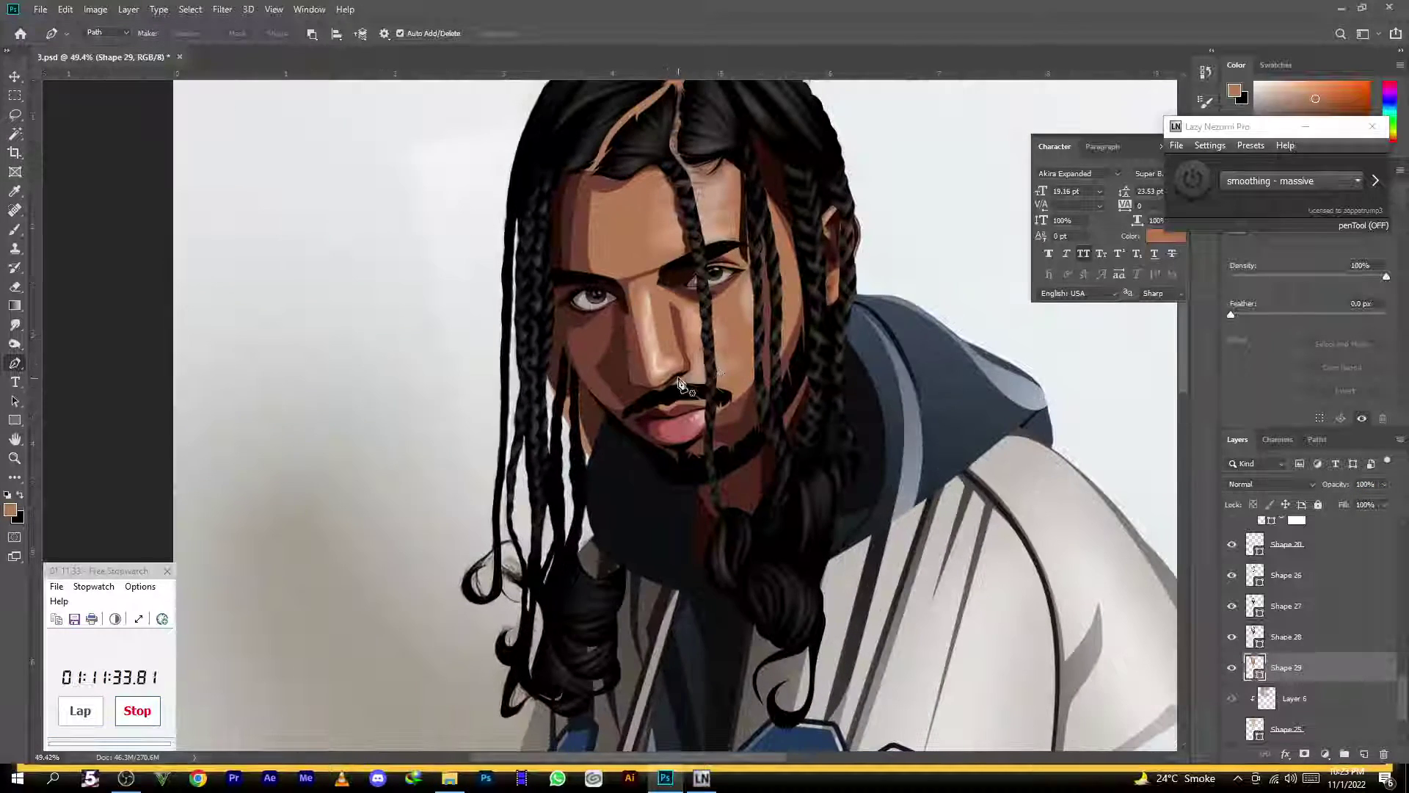
{"action": "scroll", "coordinate": [712, 284], "scroll_direction": "up", "scroll_amount": 5}
{"action": "scroll", "coordinate": [711, 287], "scroll_direction": "down", "scroll_amount": 2}
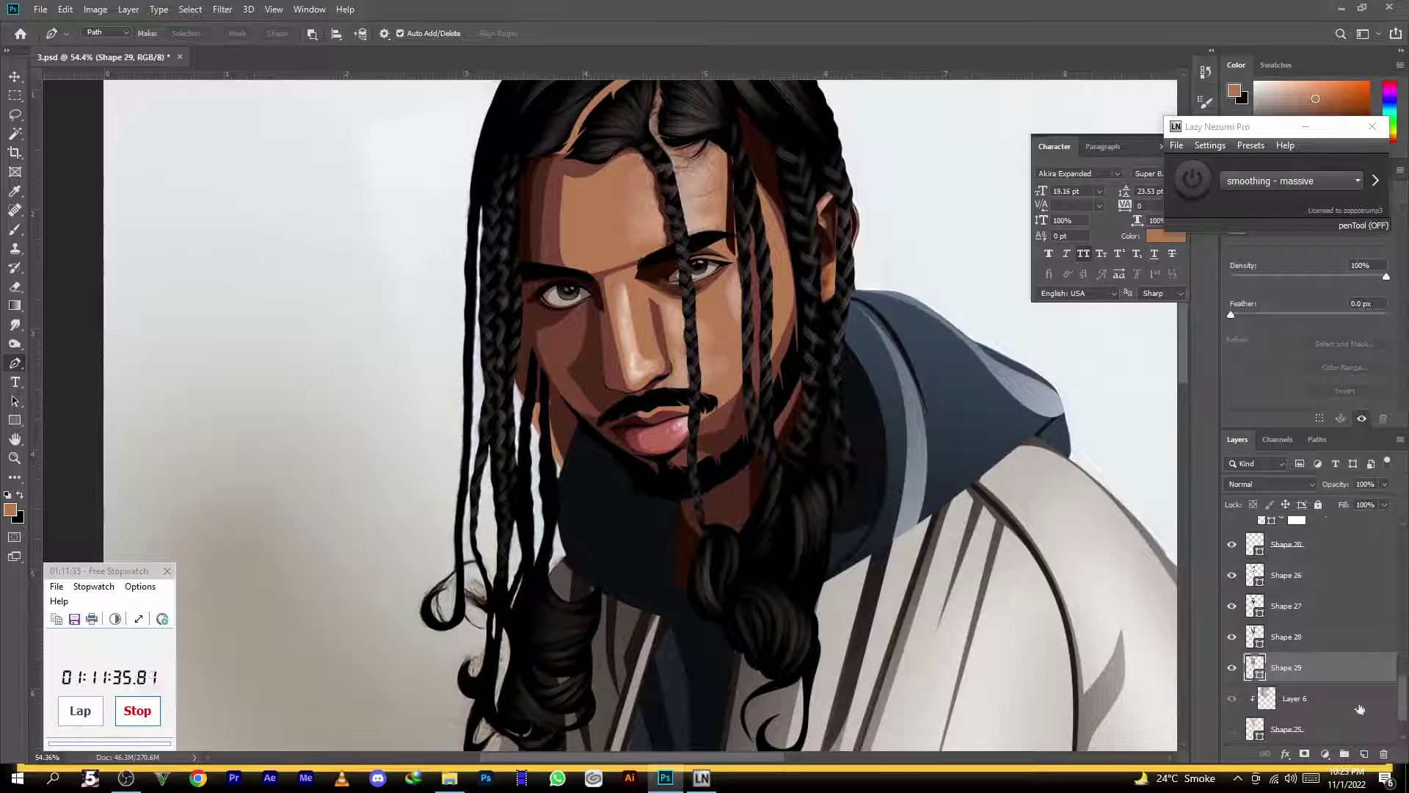
Add an empty layer beneath the light brown shape and set the foreground colour to a very pale cream
{"action": "left_click", "coordinate": [1342, 707]}
{"action": "left_click", "coordinate": [1364, 754]}
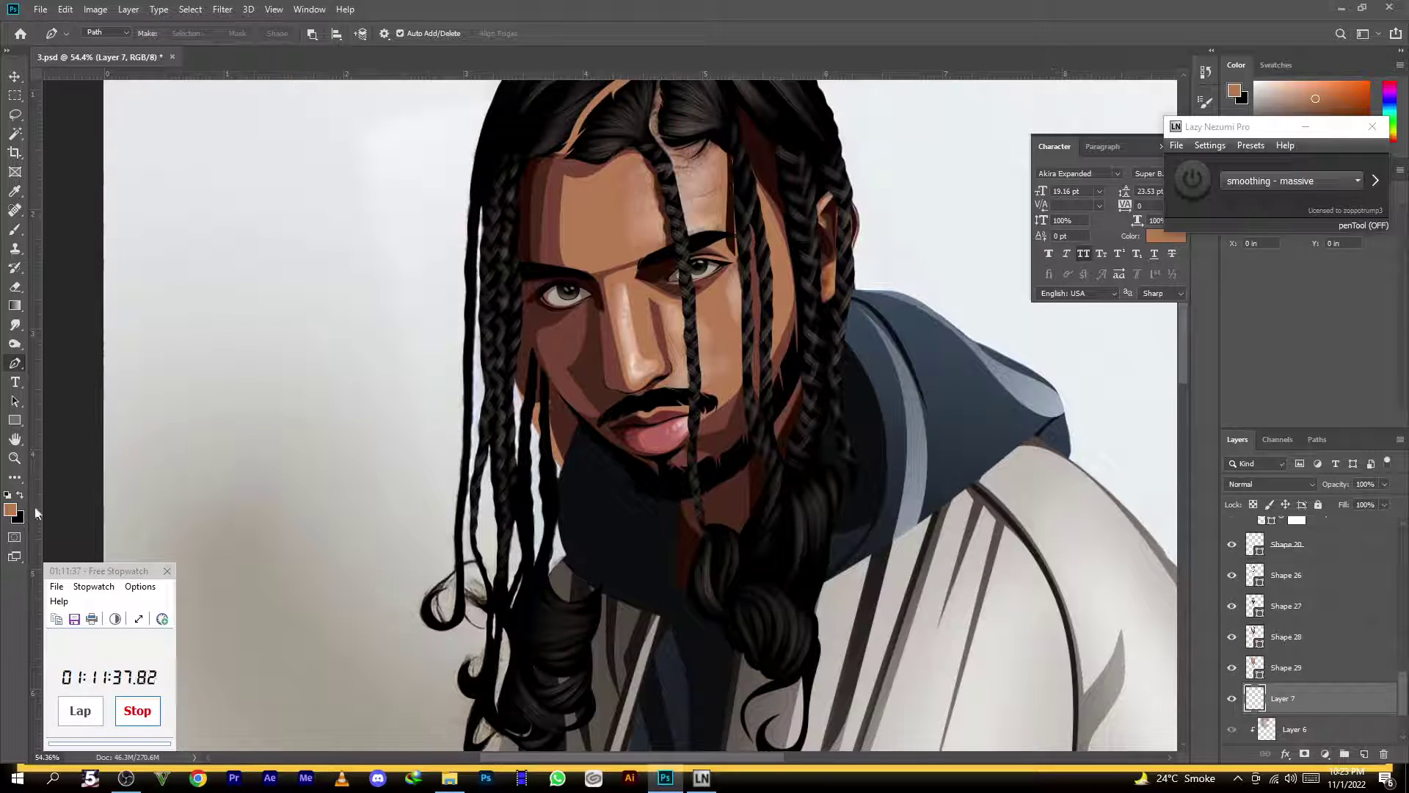
{"action": "left_click", "coordinate": [10, 509]}
{"action": "left_click", "coordinate": [633, 365]}
{"action": "left_click_drag", "start_coordinate": [1061, 285], "coordinate": [1043, 250]}
{"action": "left_click", "coordinate": [1352, 263]}
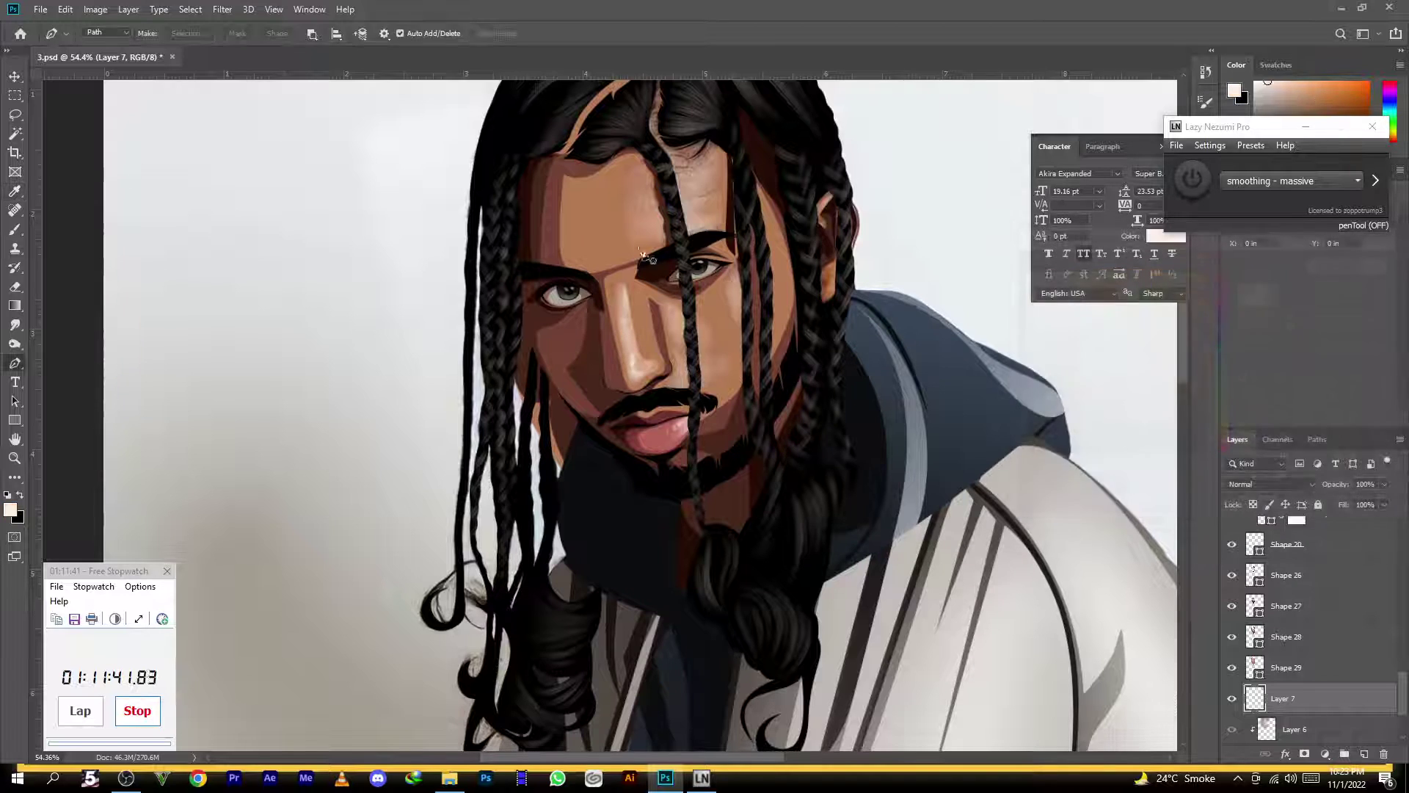
Trace a closed highlight path on the forehead between the braids, from the hairline down to the brow
{"action": "key", "text": "p"}
{"action": "scroll", "coordinate": [609, 151], "scroll_direction": "up", "scroll_amount": 2}
{"action": "left_click", "coordinate": [692, 152]}
{"action": "left_click_drag", "start_coordinate": [711, 214], "coordinate": [646, 129]}
{"action": "left_click", "coordinate": [723, 277]}
{"action": "left_click", "coordinate": [774, 138]}
Trace a thin closed highlight path down the nose bridge and around the nose tip
{"action": "left_click_drag", "start_coordinate": [717, 389], "coordinate": [711, 331]}
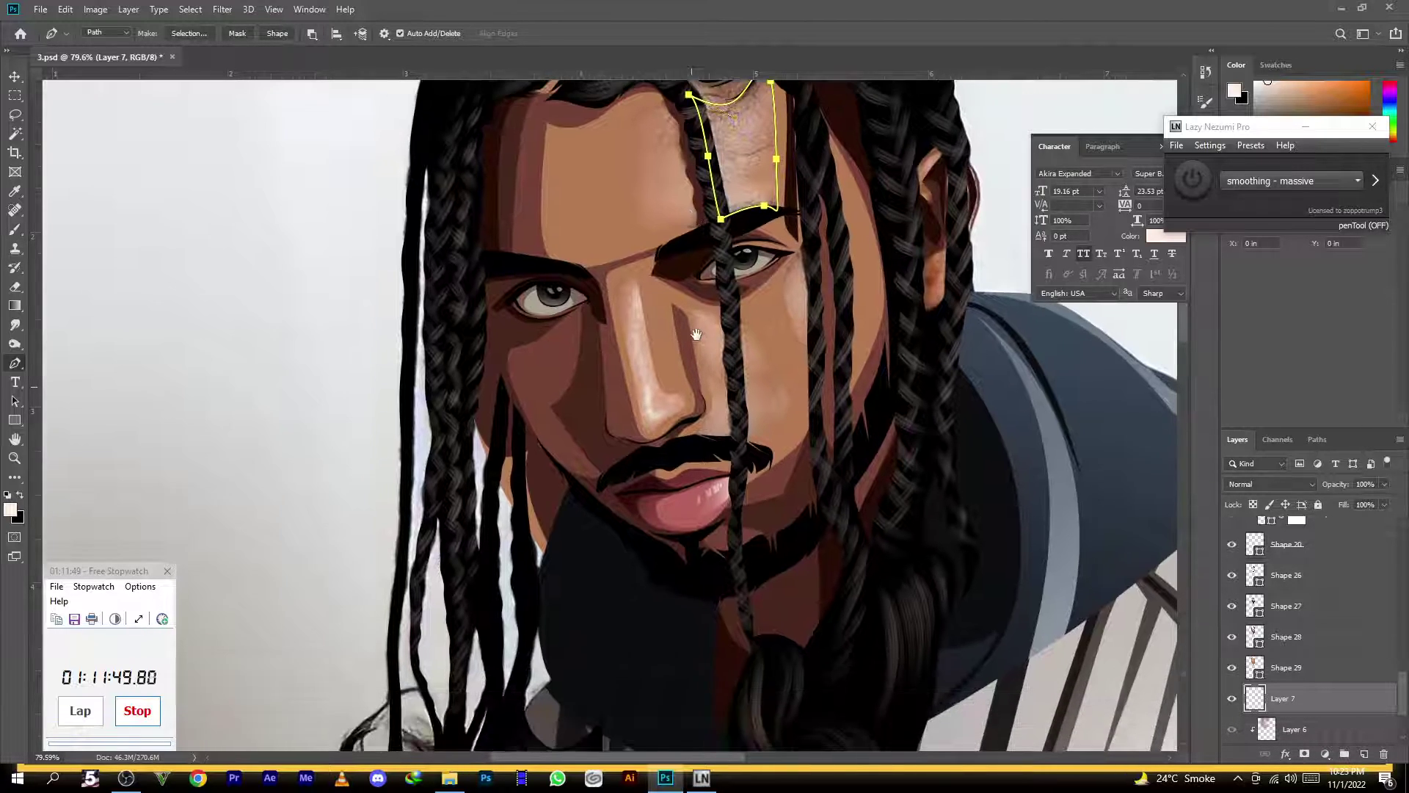
{"action": "left_click", "coordinate": [617, 282]}
{"action": "left_click", "coordinate": [617, 281]}
{"action": "left_click", "coordinate": [641, 421]}
{"action": "left_click_drag", "start_coordinate": [660, 419], "coordinate": [674, 405]}
{"action": "left_click", "coordinate": [674, 409]}
{"action": "left_click_drag", "start_coordinate": [642, 349], "coordinate": [641, 335]}
{"action": "left_click", "coordinate": [618, 281]}
Trace a small closed highlight path between the nostril and the moustache
{"action": "left_click", "coordinate": [692, 438]}
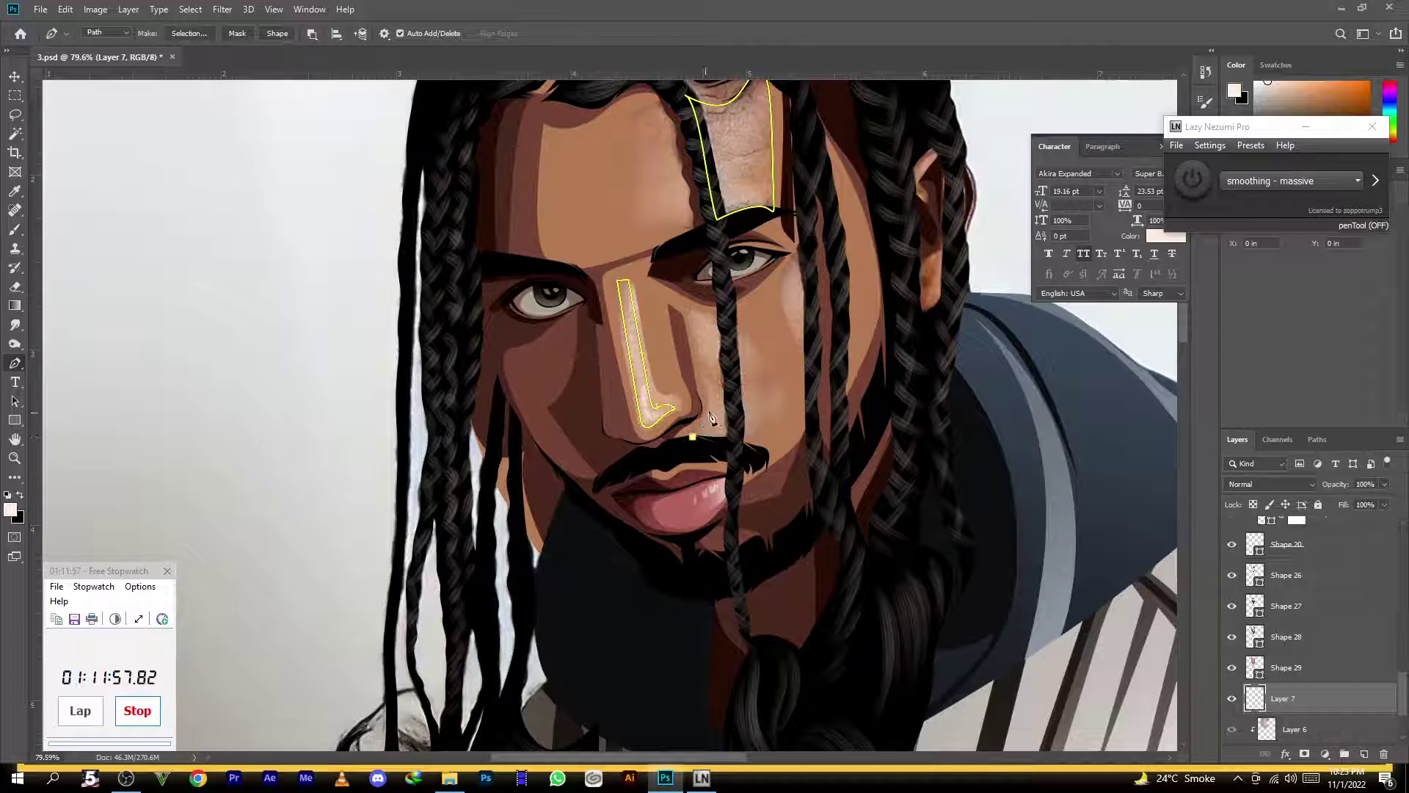
{"action": "left_click", "coordinate": [722, 444]}
{"action": "left_click", "coordinate": [692, 437]}
{"action": "left_click_drag", "start_coordinate": [800, 316], "coordinate": [681, 410]}
Select all the highlight paths, set them to combine, and convert them into one pale cream shape layer
{"action": "scroll", "coordinate": [712, 311], "scroll_direction": "down", "scroll_amount": 4}
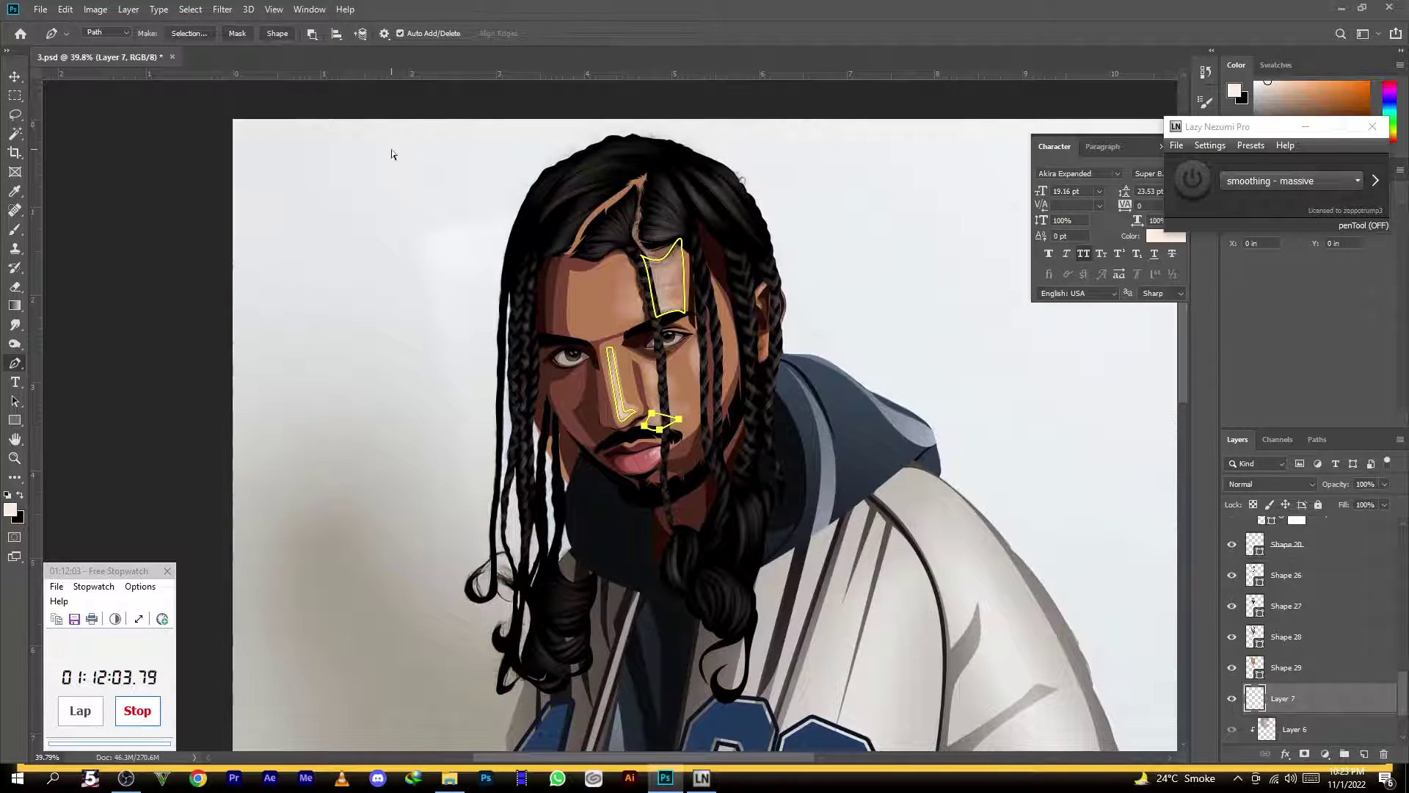
{"action": "left_click_drag", "start_coordinate": [473, 167], "coordinate": [863, 551]}
{"action": "left_click", "coordinate": [312, 34]}
{"action": "left_click", "coordinate": [330, 66]}
{"action": "left_click", "coordinate": [281, 36]}
{"action": "key", "text": "Return"}
{"action": "scroll", "coordinate": [1277, 631], "scroll_direction": "down", "scroll_amount": 3}
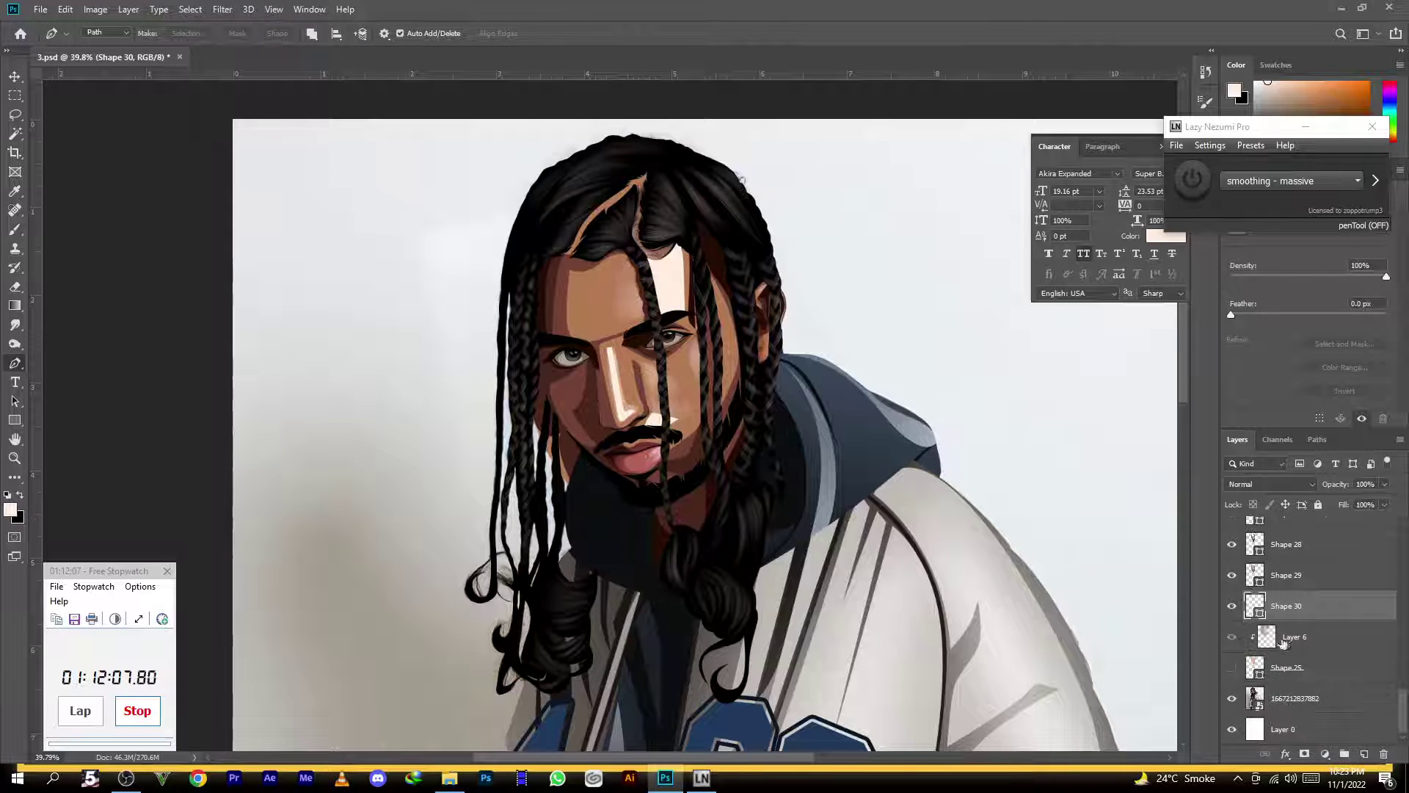
Show the peach base skin with its shading and clip the Shape 26 to Shape 30 layers to it
{"action": "left_click", "coordinate": [1233, 668]}
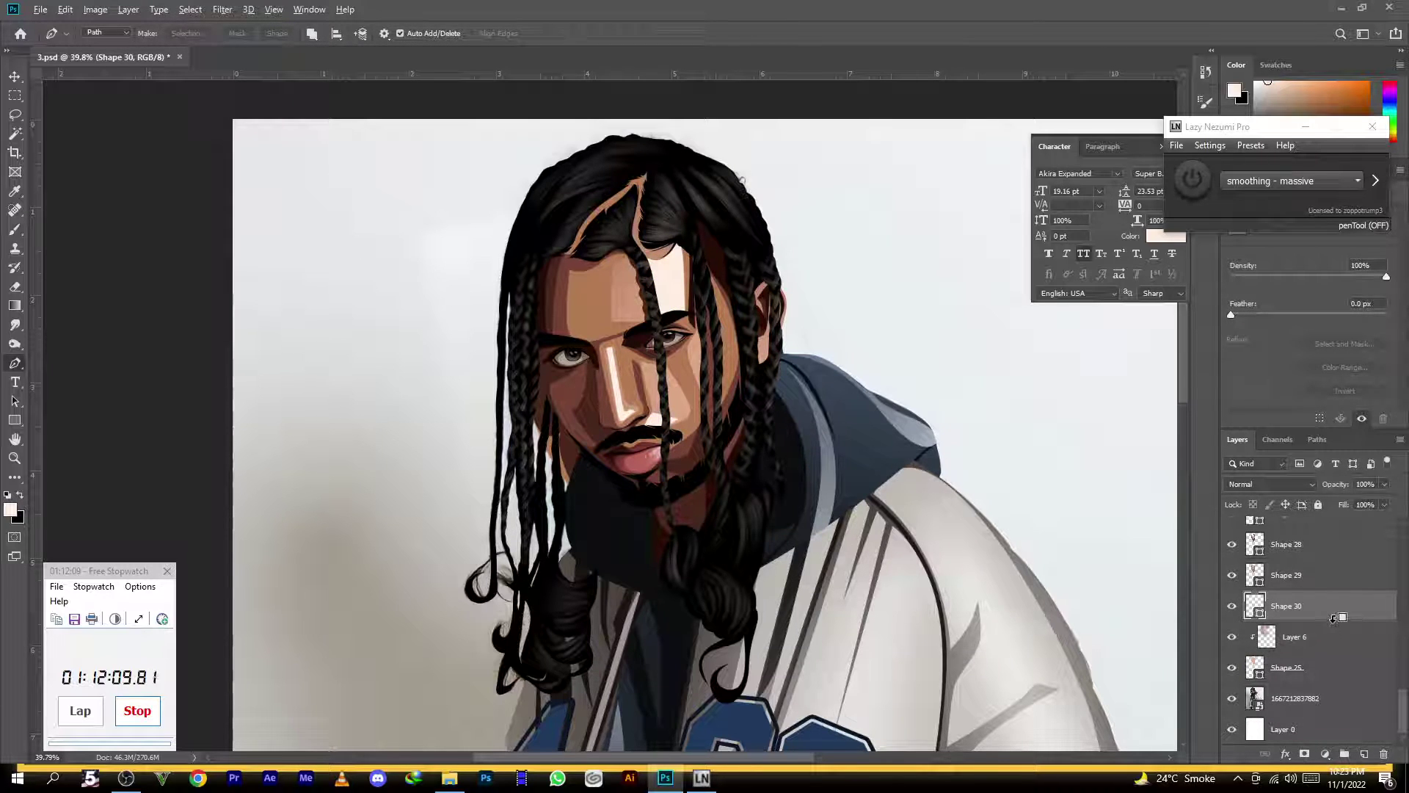
{"action": "left_click", "coordinate": [1332, 617], "text": "alt"}
{"action": "left_click", "coordinate": [1312, 584], "text": "alt"}
{"action": "left_click", "coordinate": [1321, 558], "text": "alt"}
{"action": "scroll", "coordinate": [1311, 579], "scroll_direction": "up", "scroll_amount": 2}
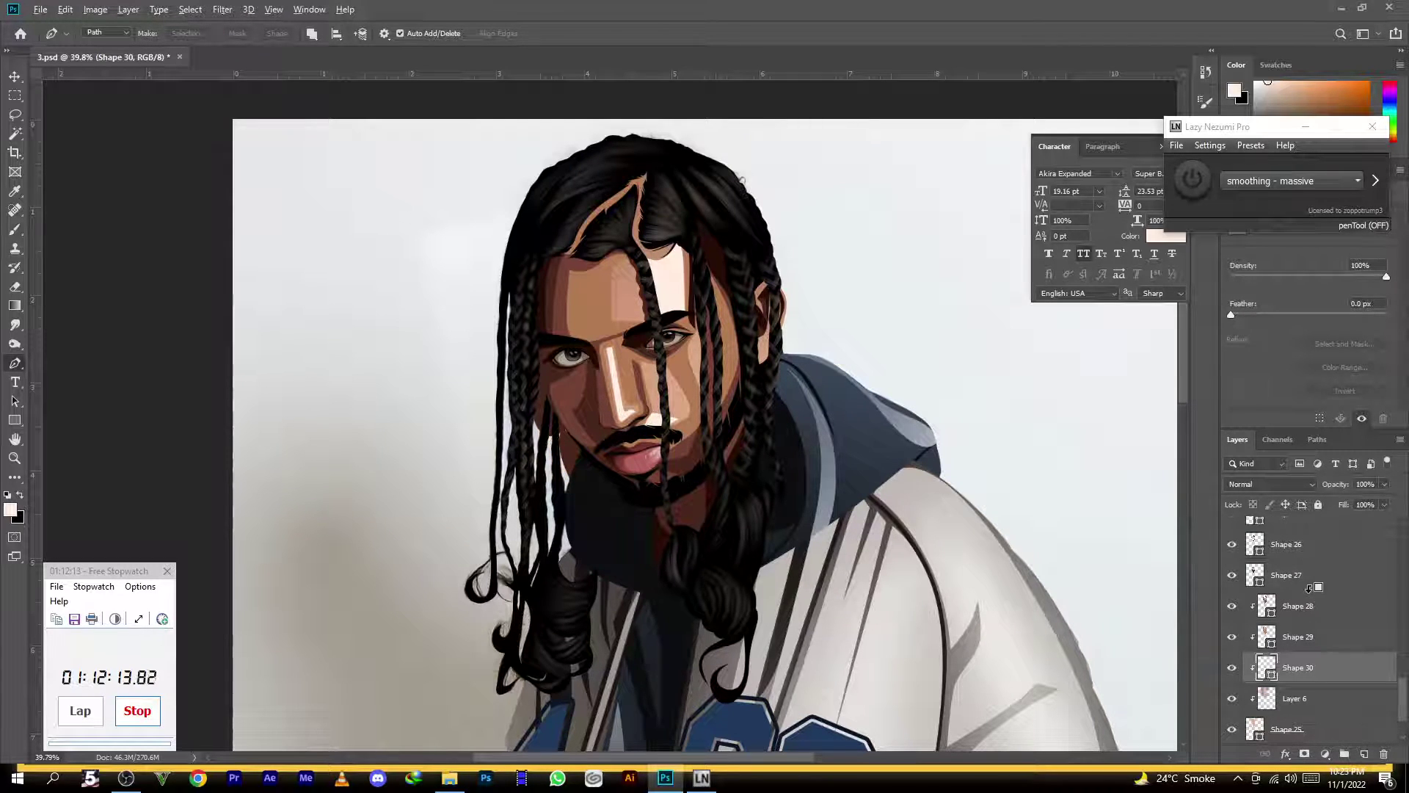
{"action": "left_click", "coordinate": [1310, 587], "text": "alt"}
{"action": "left_click", "coordinate": [1325, 555], "text": "alt"}
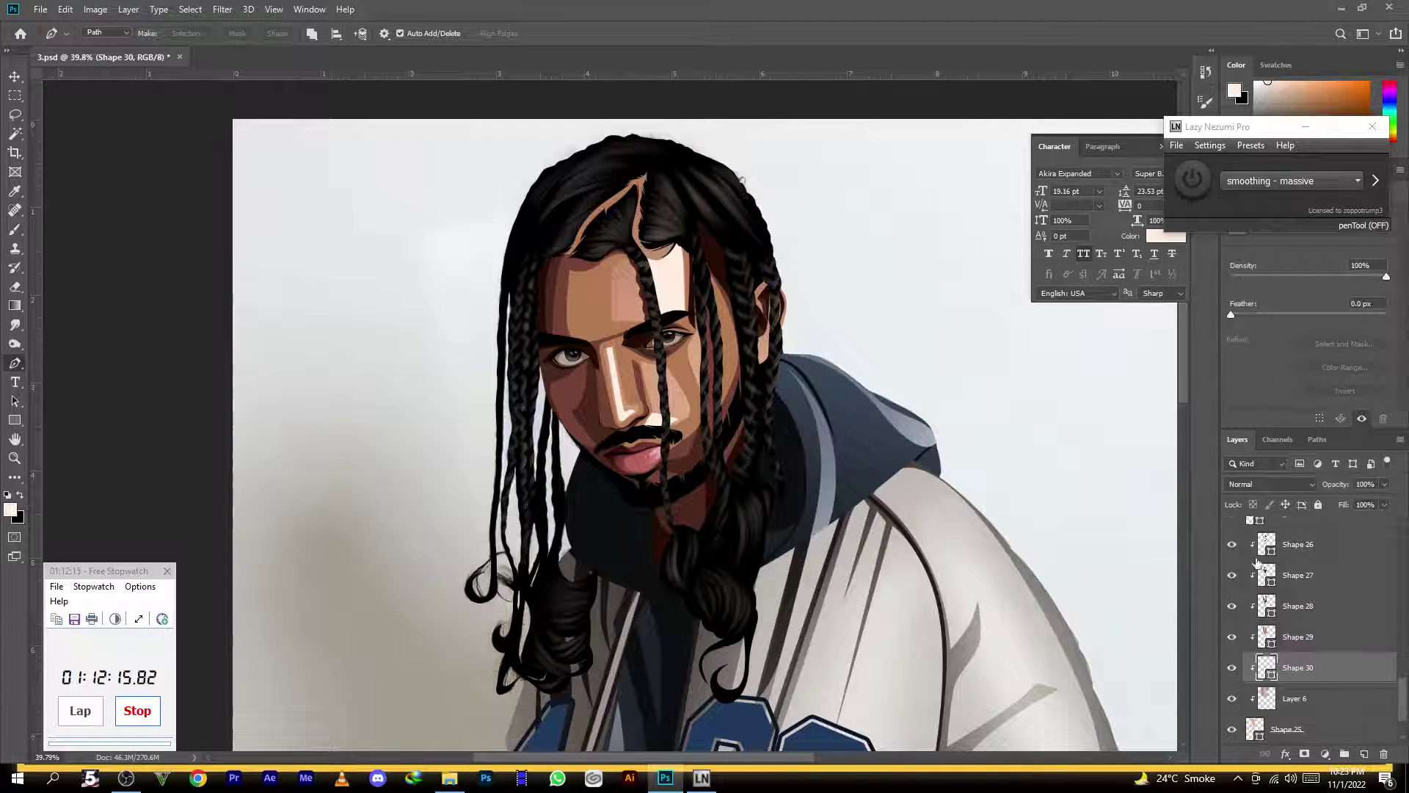
{"action": "scroll", "coordinate": [1303, 580], "scroll_direction": "up", "scroll_amount": 2}
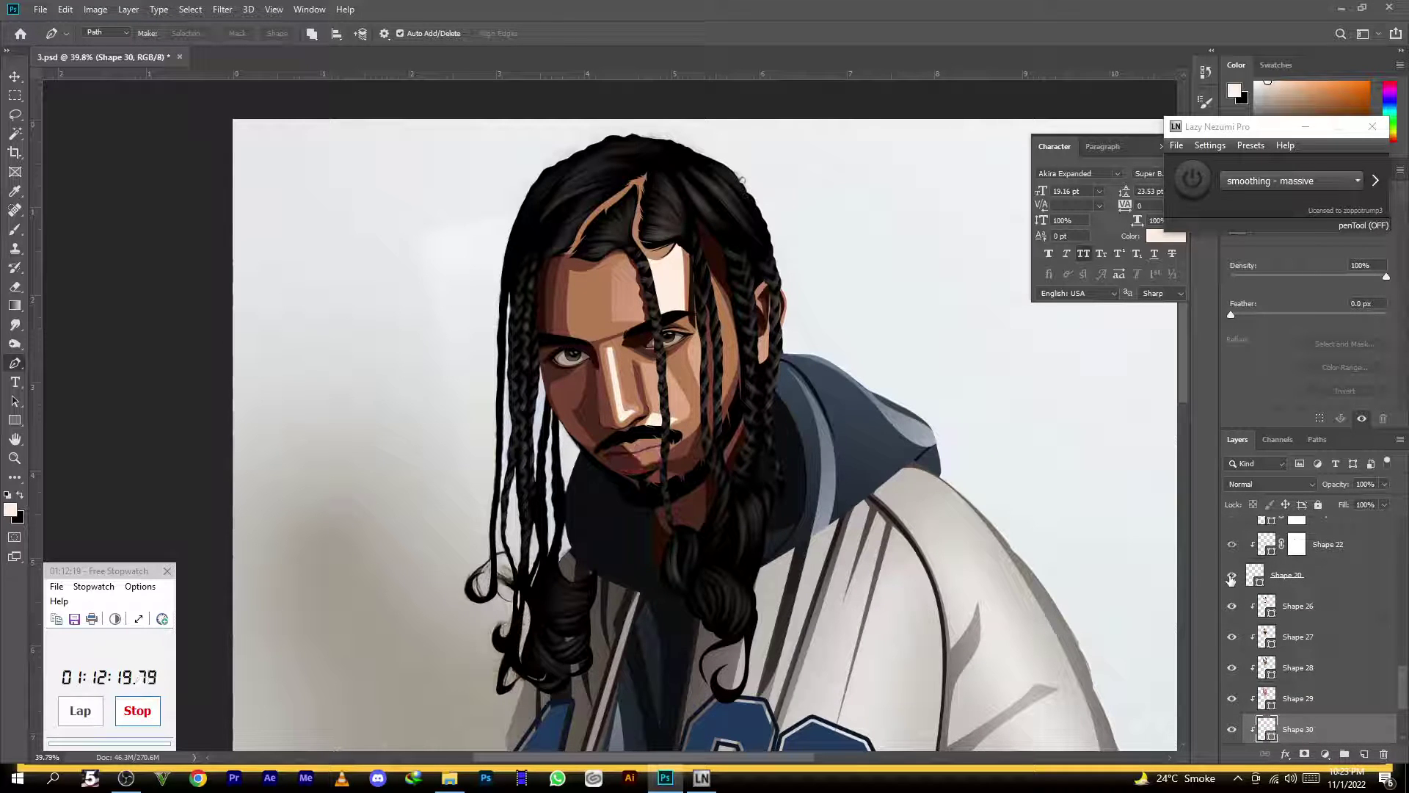
{"action": "scroll", "coordinate": [656, 343], "scroll_direction": "down", "scroll_amount": 3}
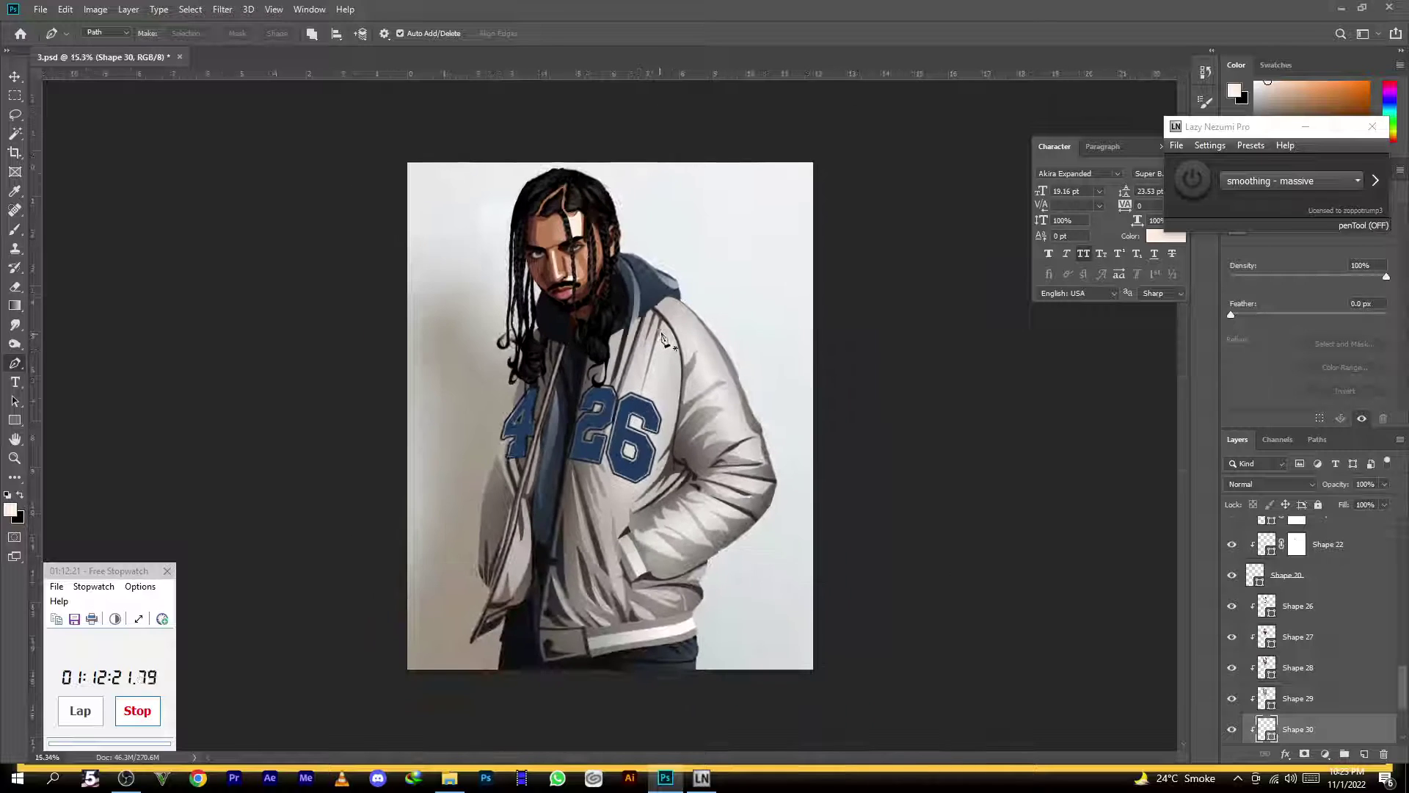
{"action": "scroll", "coordinate": [655, 343], "scroll_direction": "up", "scroll_amount": 2}
{"action": "scroll", "coordinate": [539, 277], "scroll_direction": "up", "scroll_amount": 1}
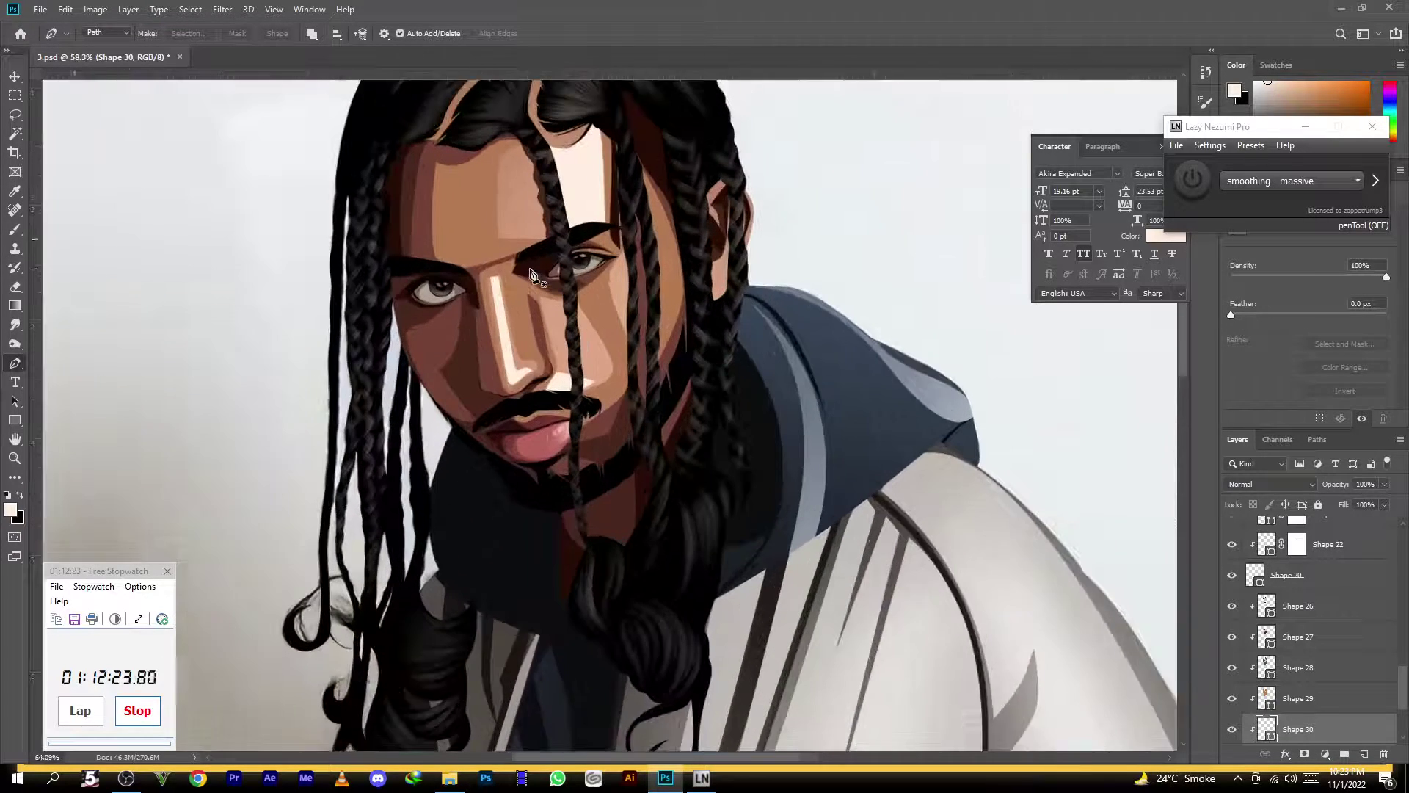
Recolor the Shape 29 light brown skin layer to #ac7154
{"action": "scroll", "coordinate": [1247, 636], "scroll_direction": "down", "scroll_amount": 2}
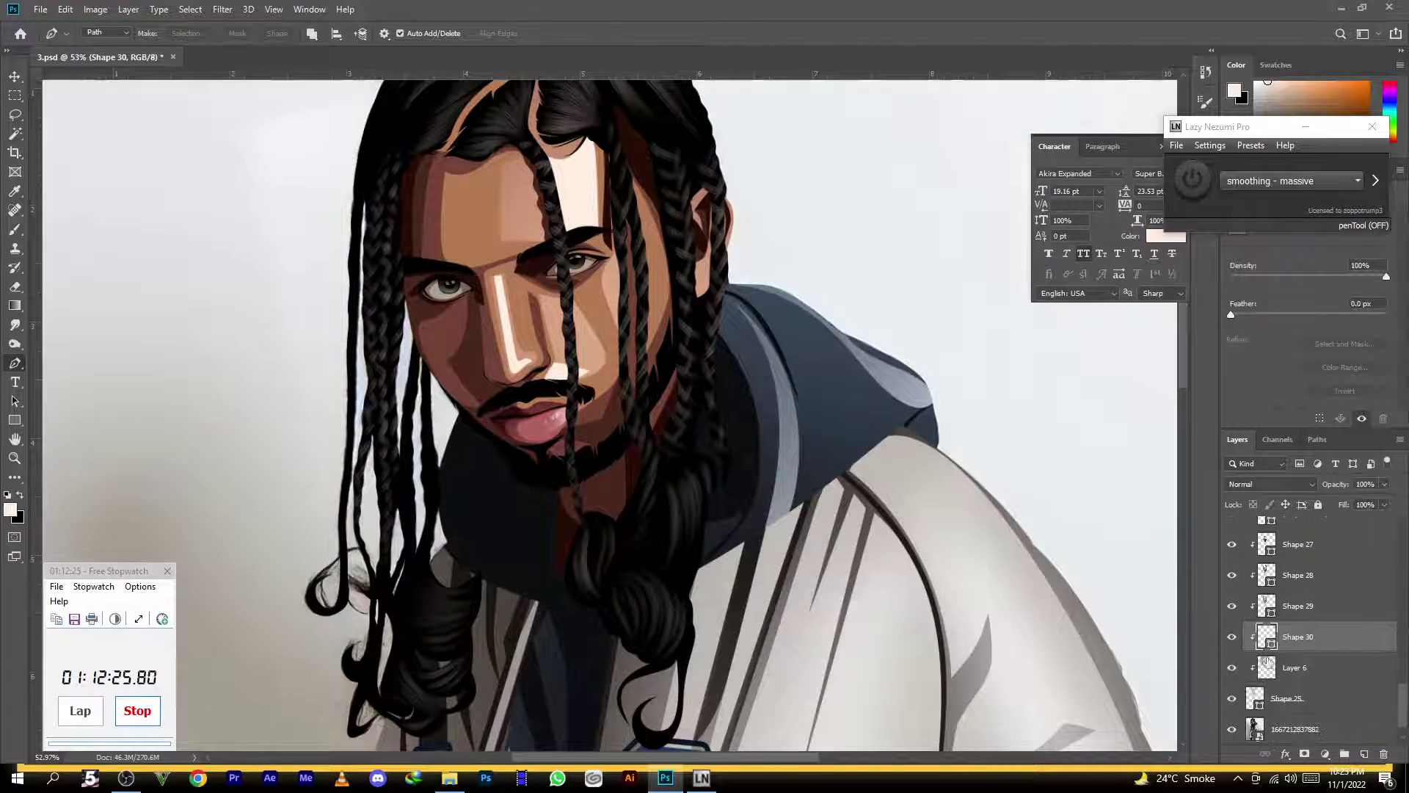
{"action": "double_click", "coordinate": [1269, 610]}
{"action": "left_click_drag", "start_coordinate": [1140, 339], "coordinate": [1128, 335]}
{"action": "left_click_drag", "start_coordinate": [1225, 450], "coordinate": [1225, 449]}
{"action": "left_click_drag", "start_coordinate": [1127, 334], "coordinate": [1117, 330]}
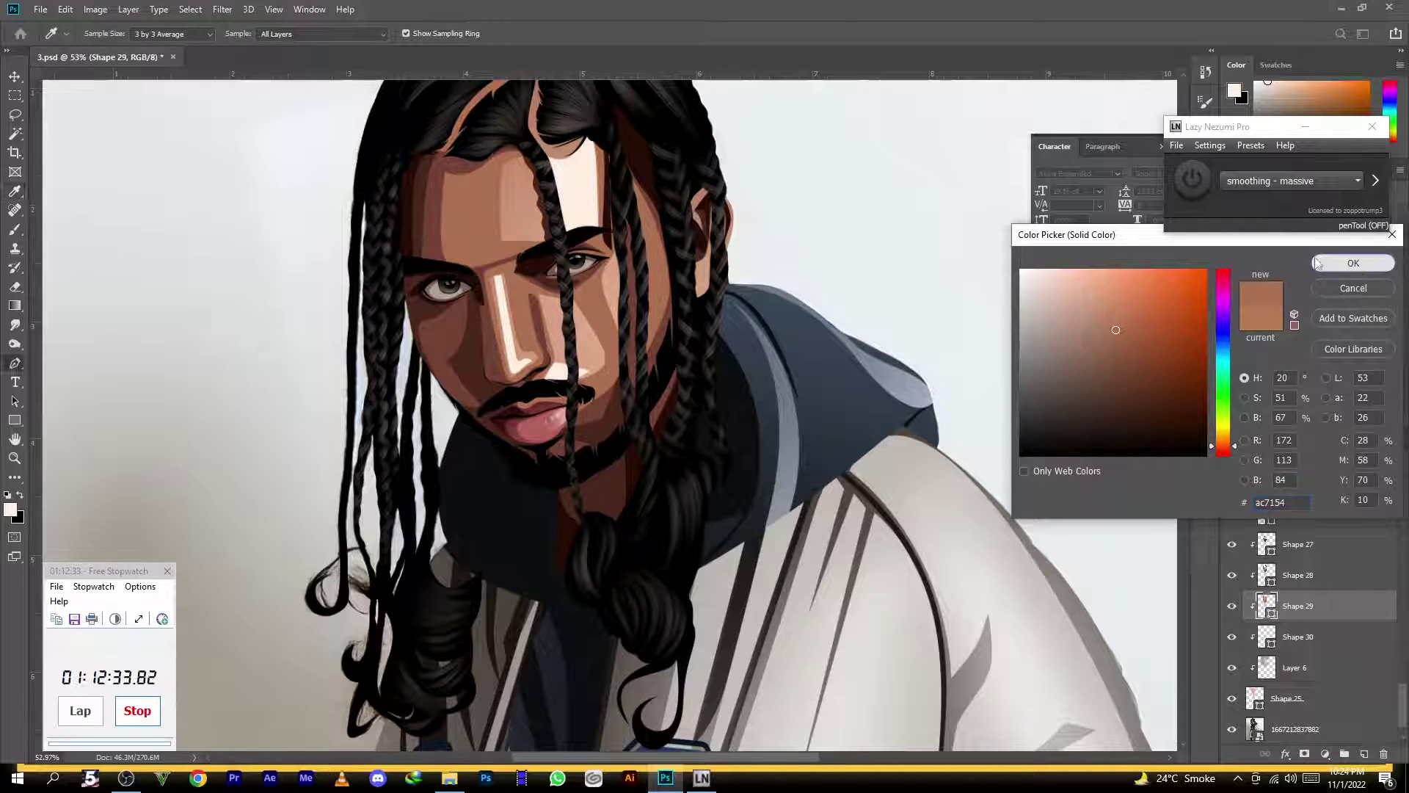
{"action": "left_click", "coordinate": [1348, 267]}
{"action": "scroll", "coordinate": [625, 371], "scroll_direction": "down", "scroll_amount": 6}
{"action": "key", "text": "p"}
{"action": "scroll", "coordinate": [625, 370], "scroll_direction": "down", "scroll_amount": 1}
{"action": "scroll", "coordinate": [625, 371], "scroll_direction": "up", "scroll_amount": 6}
{"action": "scroll", "coordinate": [589, 195], "scroll_direction": "down", "scroll_amount": 2}
{"action": "scroll", "coordinate": [914, 453], "scroll_direction": "down", "scroll_amount": 1}
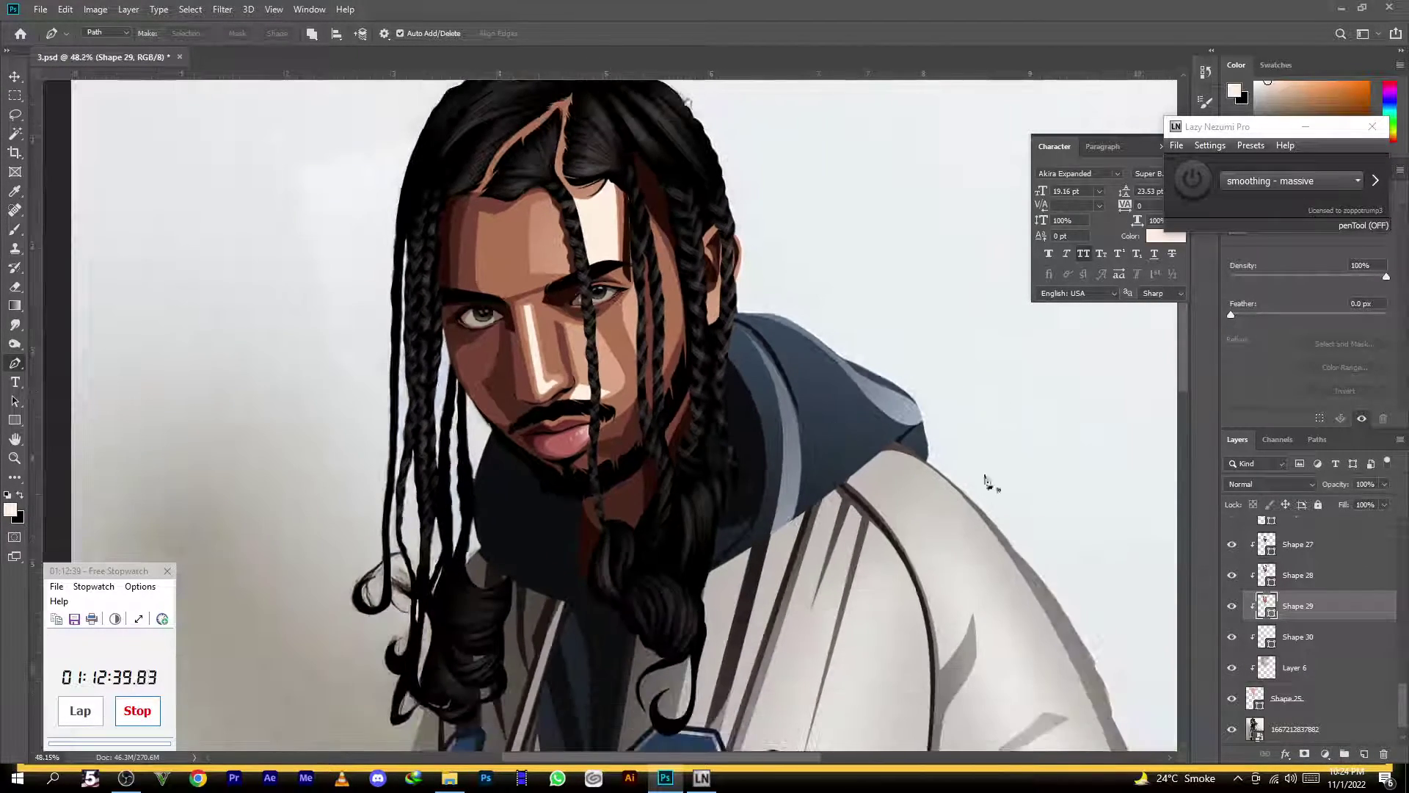
Add a layer mask to the Shape 30 highlight layer and set up the Eraser with a 250 px soft brush
{"action": "left_click", "coordinate": [1316, 638]}
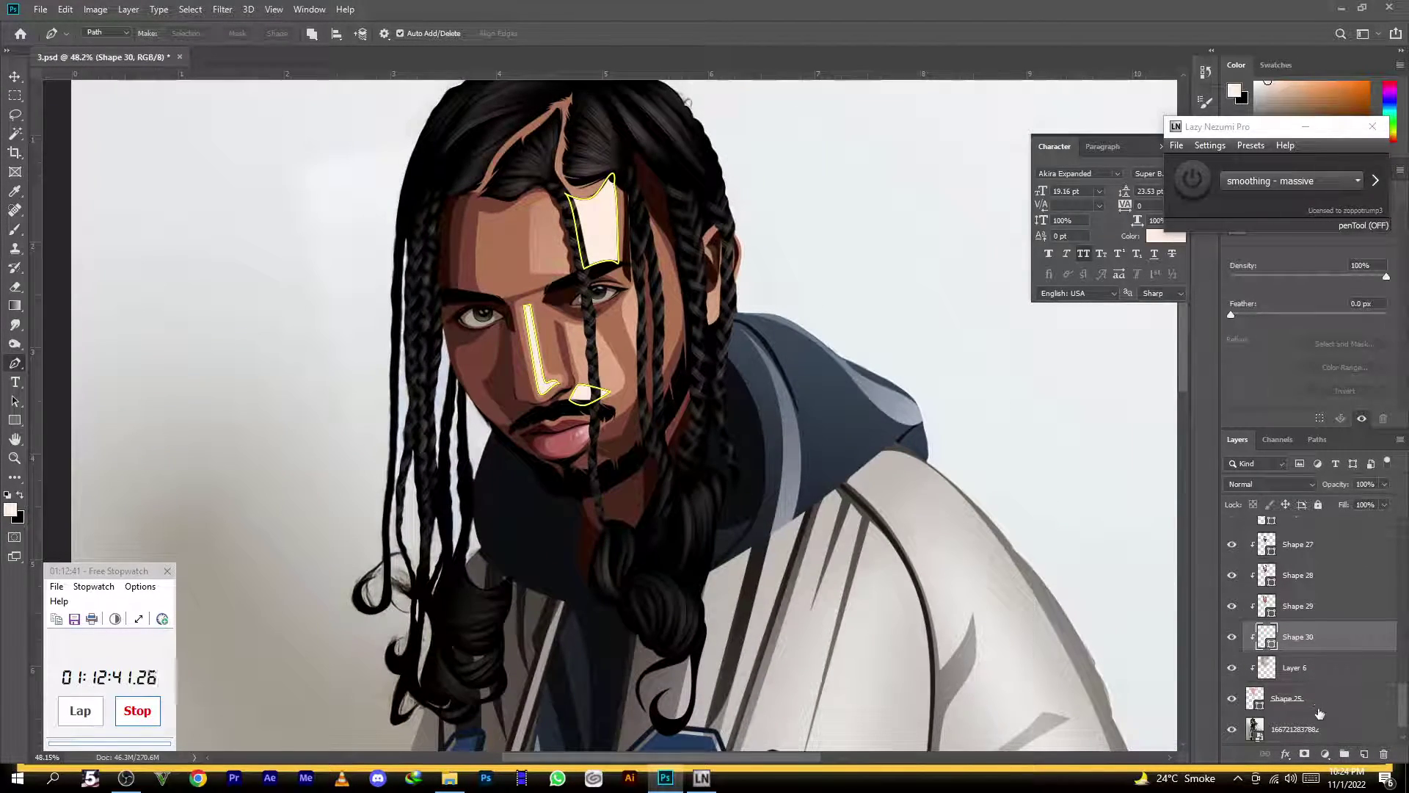
{"action": "left_click", "coordinate": [1305, 754]}
{"action": "left_click", "coordinate": [16, 288]}
{"action": "scroll", "coordinate": [659, 371], "scroll_direction": "up", "scroll_amount": 2}
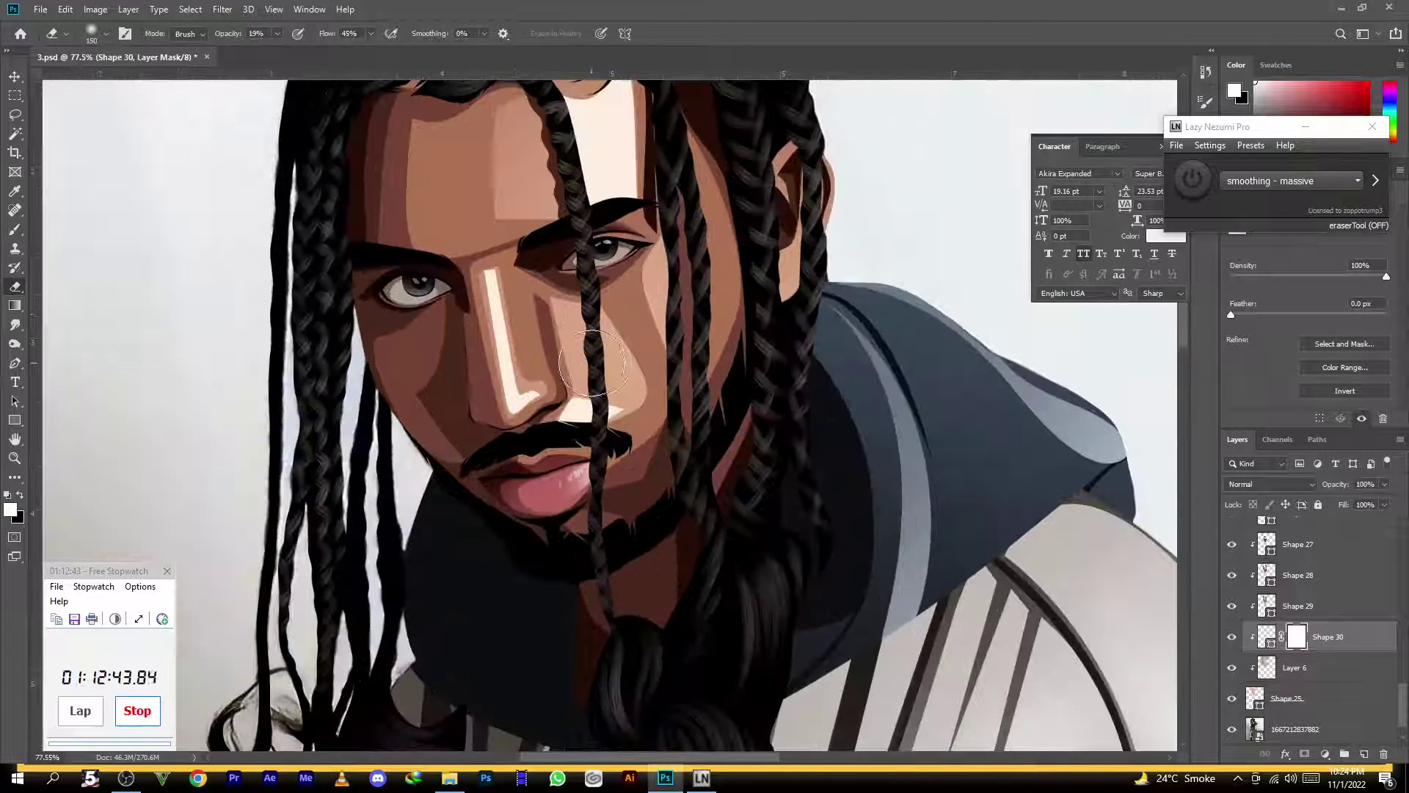
{"action": "key", "text": "bracketright"}
{"action": "key", "text": "bracketright"}
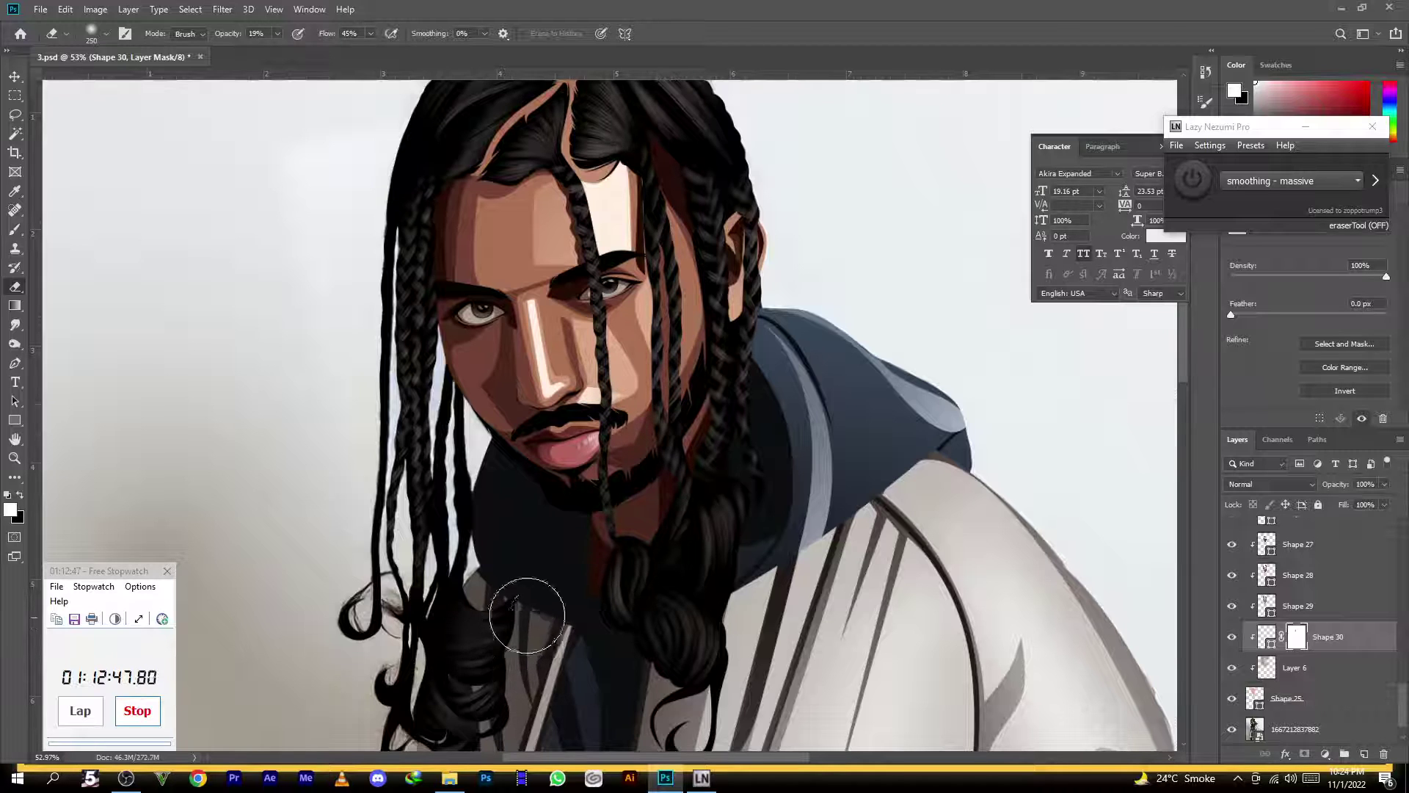
{"action": "left_click", "coordinate": [127, 779]}
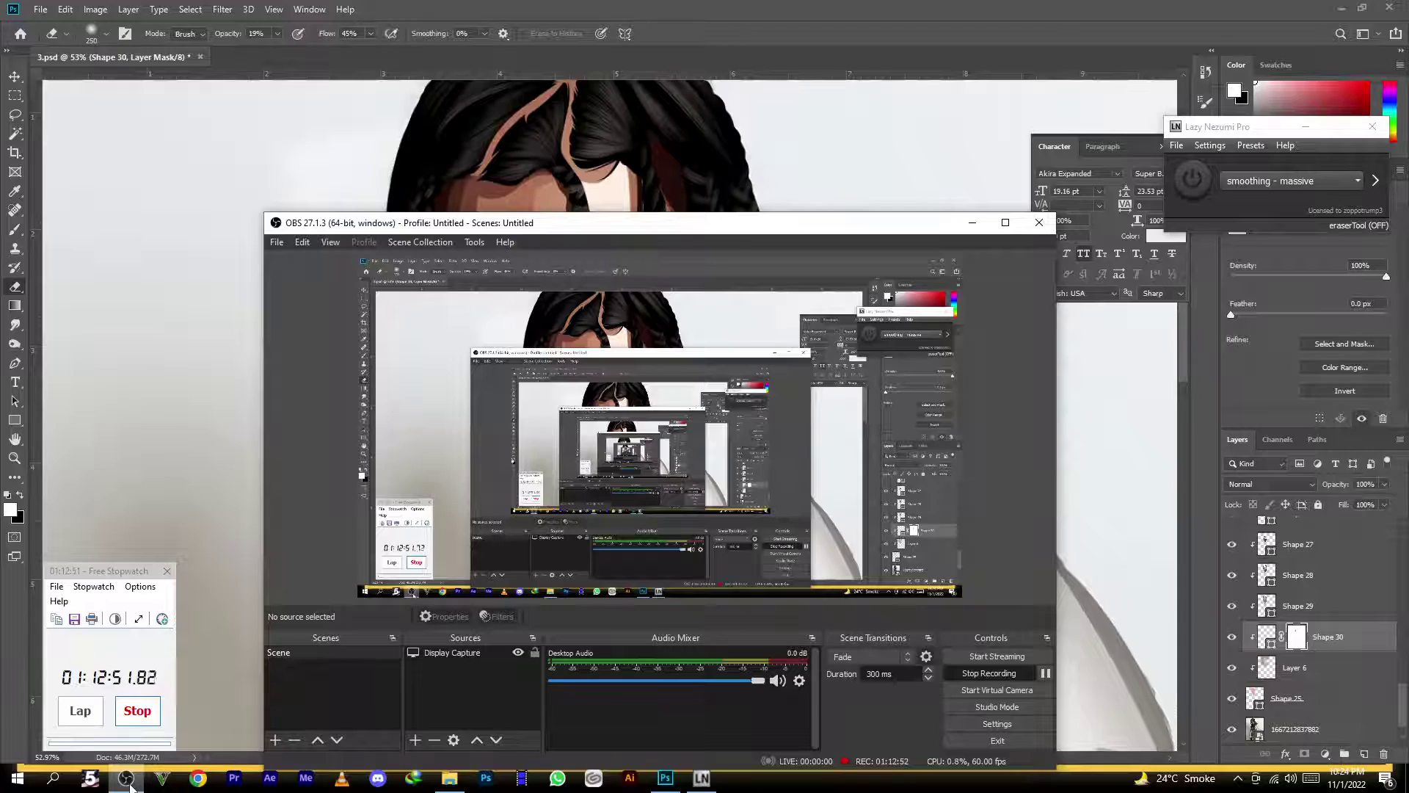
{"action": "left_click", "coordinate": [129, 783]}
Fade the Shape 30 highlight on the forehead through its mask using a 300 px soft eraser at 19% opacity
{"action": "scroll", "coordinate": [718, 491], "scroll_direction": "up", "scroll_amount": 5}
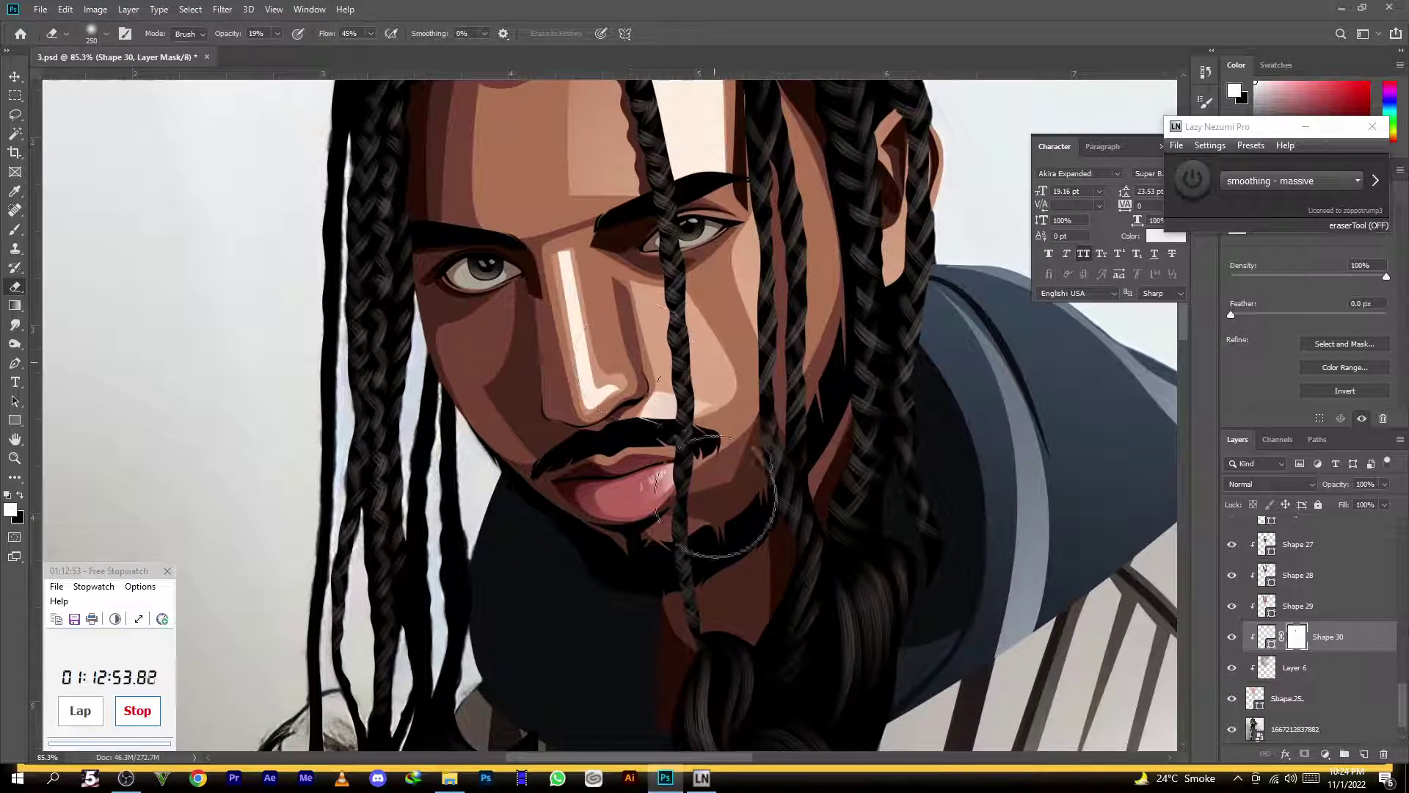
{"action": "scroll", "coordinate": [718, 490], "scroll_direction": "down", "scroll_amount": 6}
{"action": "scroll", "coordinate": [646, 284], "scroll_direction": "up", "scroll_amount": 4}
{"action": "key", "text": "bracketleft"}
{"action": "key", "text": "bracketleft"}
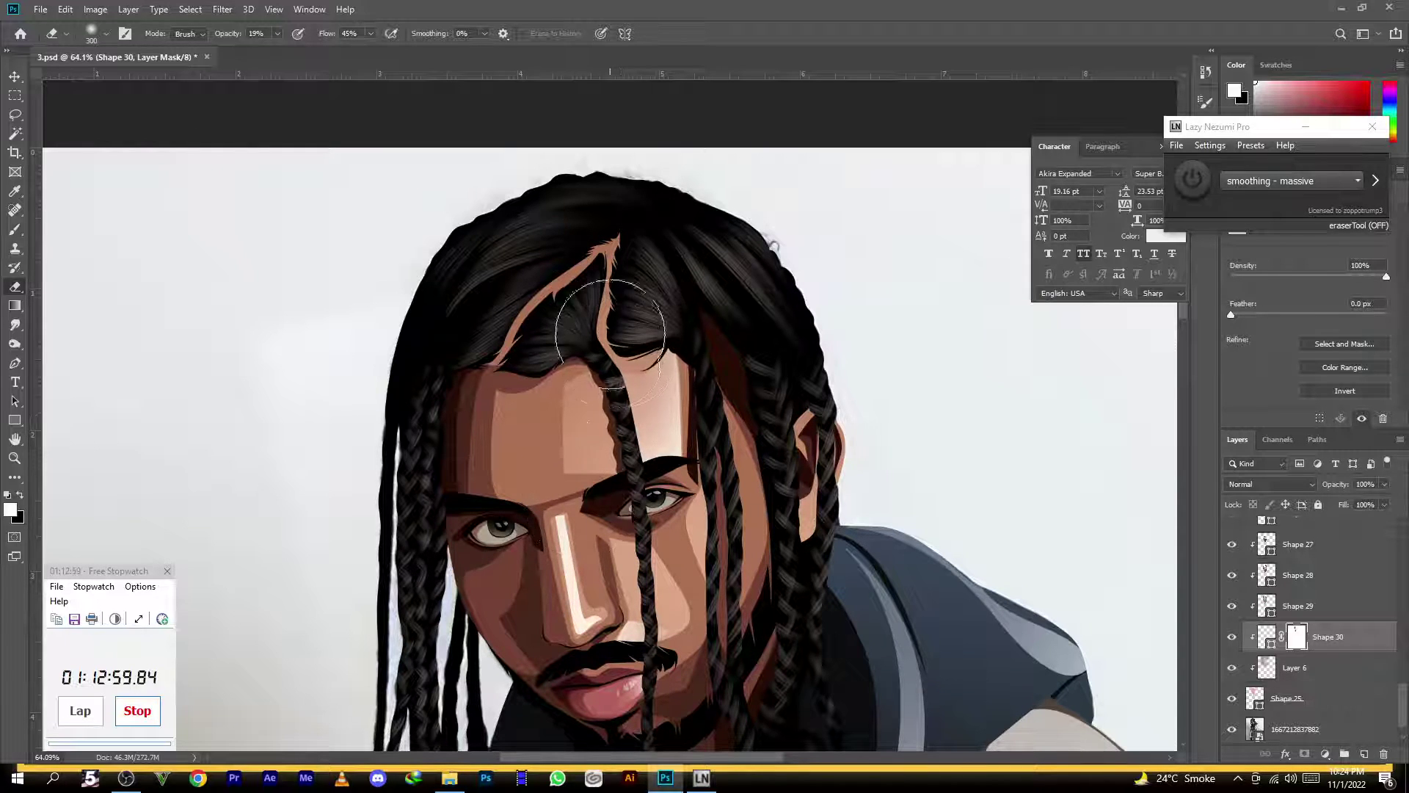
Soften the Shape 30 highlight along the nose through its mask with a 200 px eraser
{"action": "scroll", "coordinate": [635, 323], "scroll_direction": "down", "scroll_amount": 2}
{"action": "scroll", "coordinate": [580, 463], "scroll_direction": "up", "scroll_amount": 2}
{"action": "key", "text": "bracketleft"}
{"action": "key", "text": "bracketleft"}
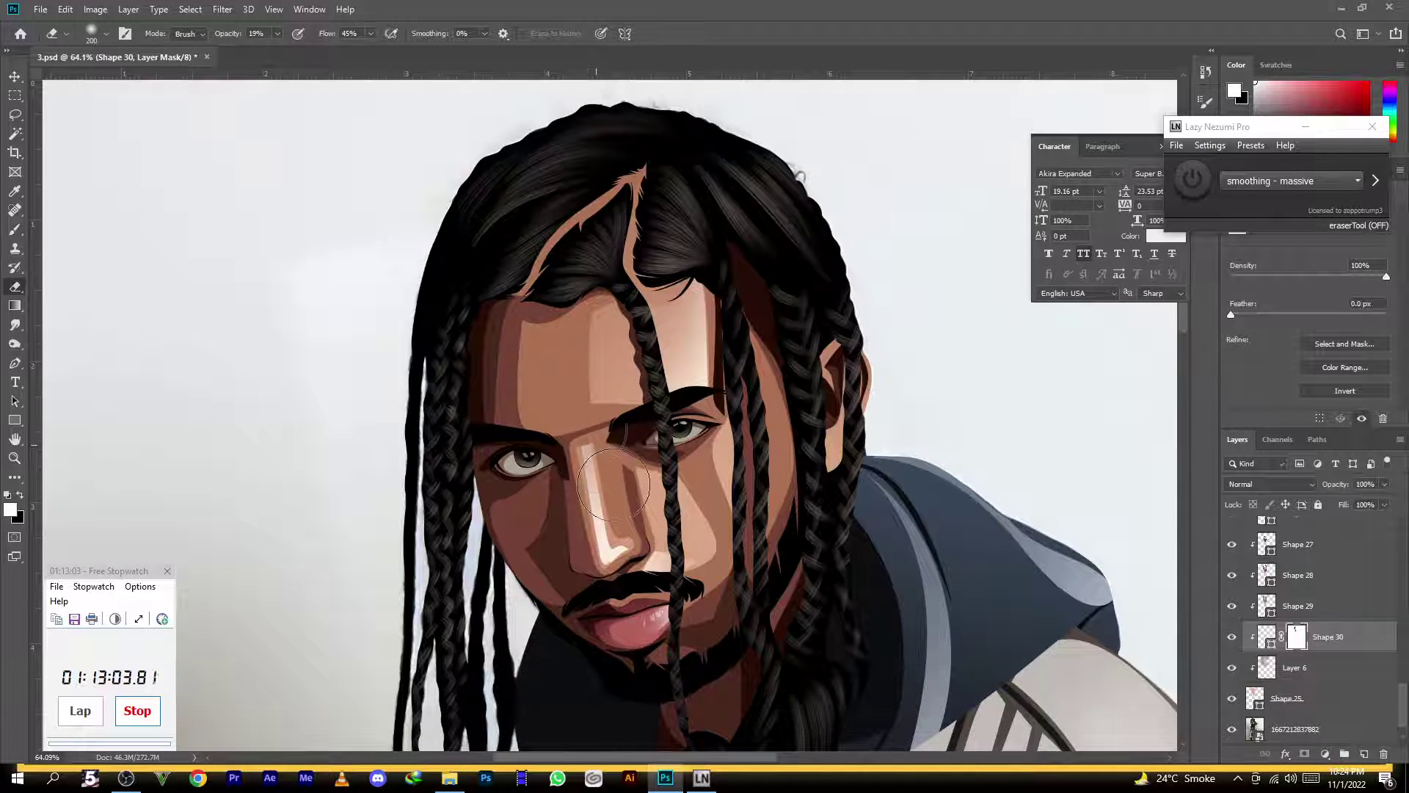
{"action": "scroll", "coordinate": [701, 397], "scroll_direction": "down", "scroll_amount": 3}
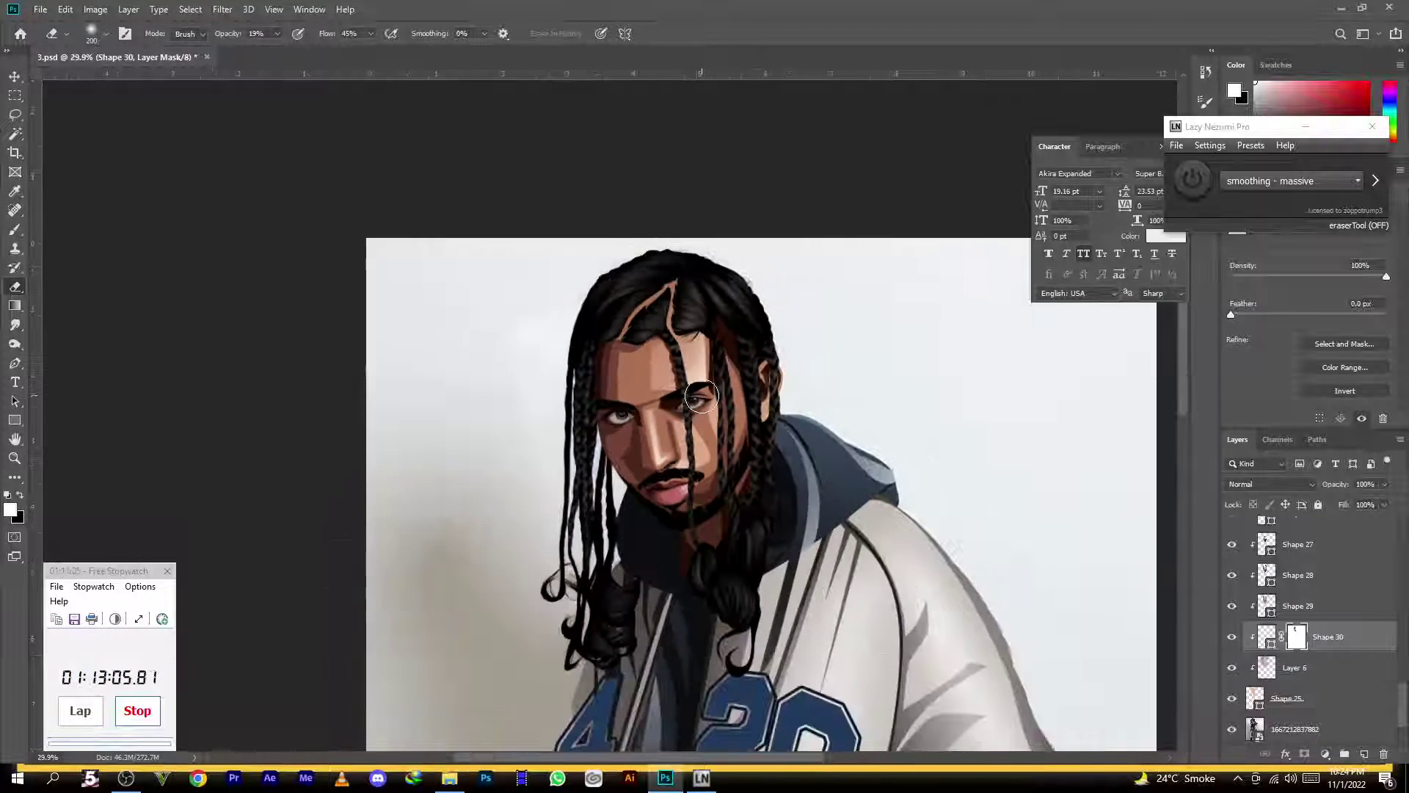
{"action": "scroll", "coordinate": [701, 396], "scroll_direction": "down", "scroll_amount": 1}
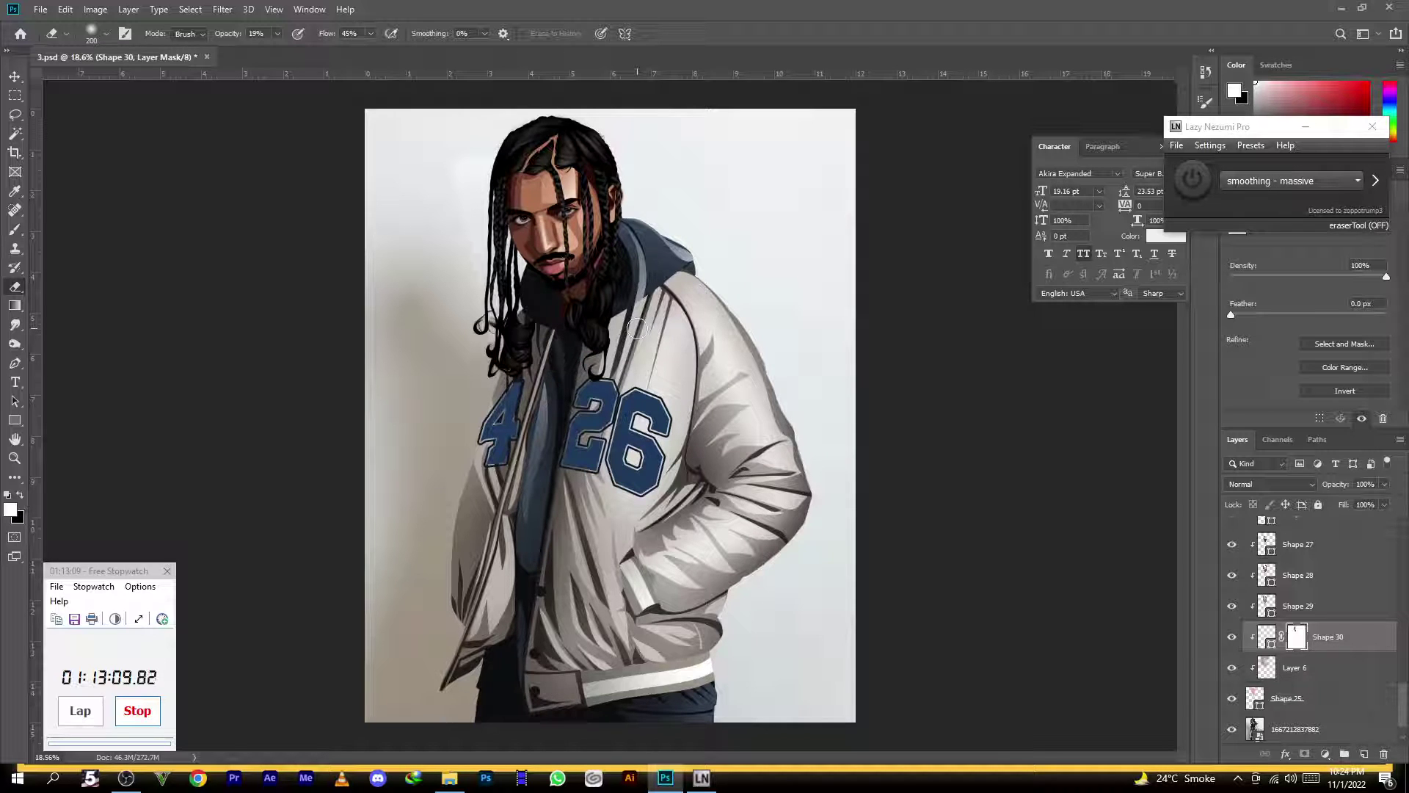
{"action": "scroll", "coordinate": [637, 328], "scroll_direction": "up", "scroll_amount": 6}
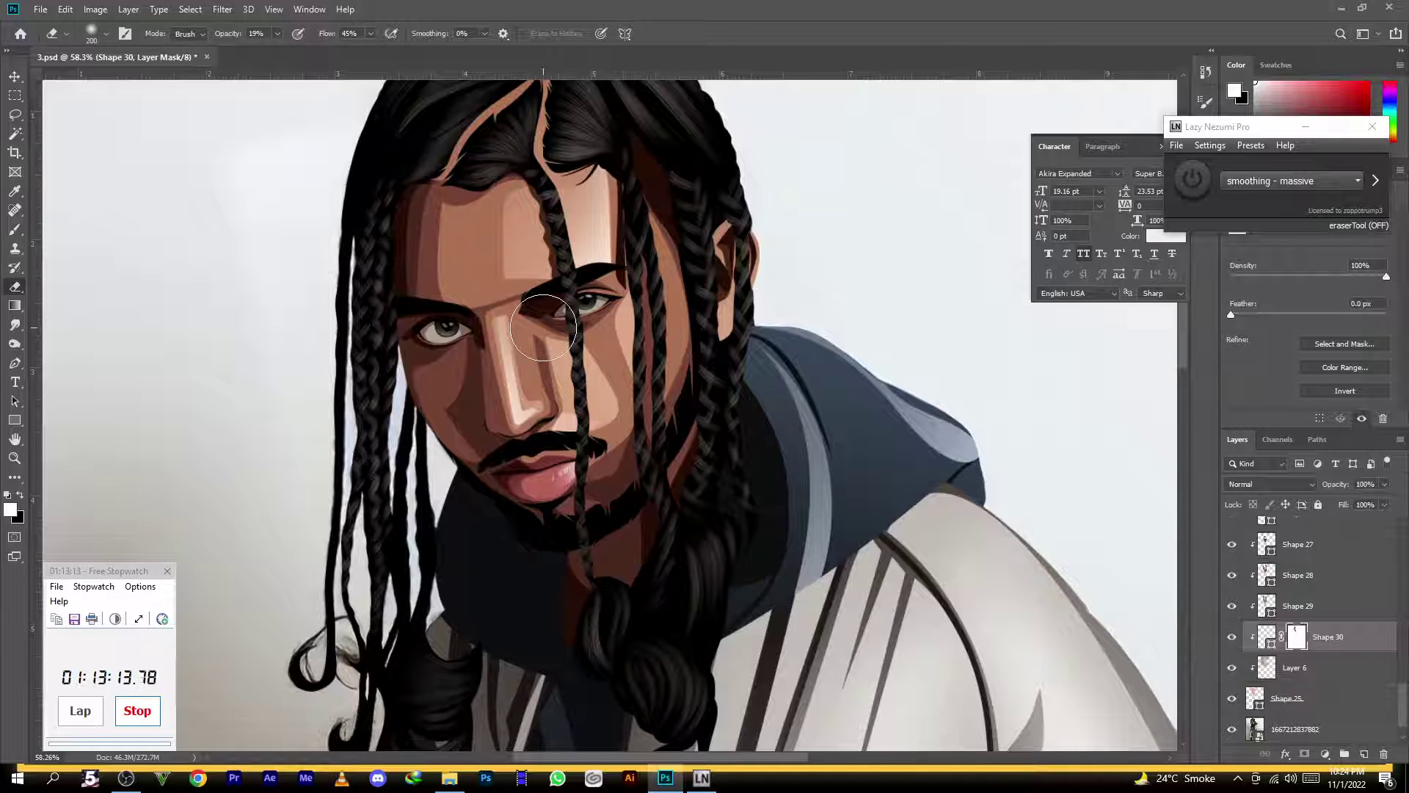
{"action": "scroll", "coordinate": [528, 308], "scroll_direction": "up", "scroll_amount": 2}
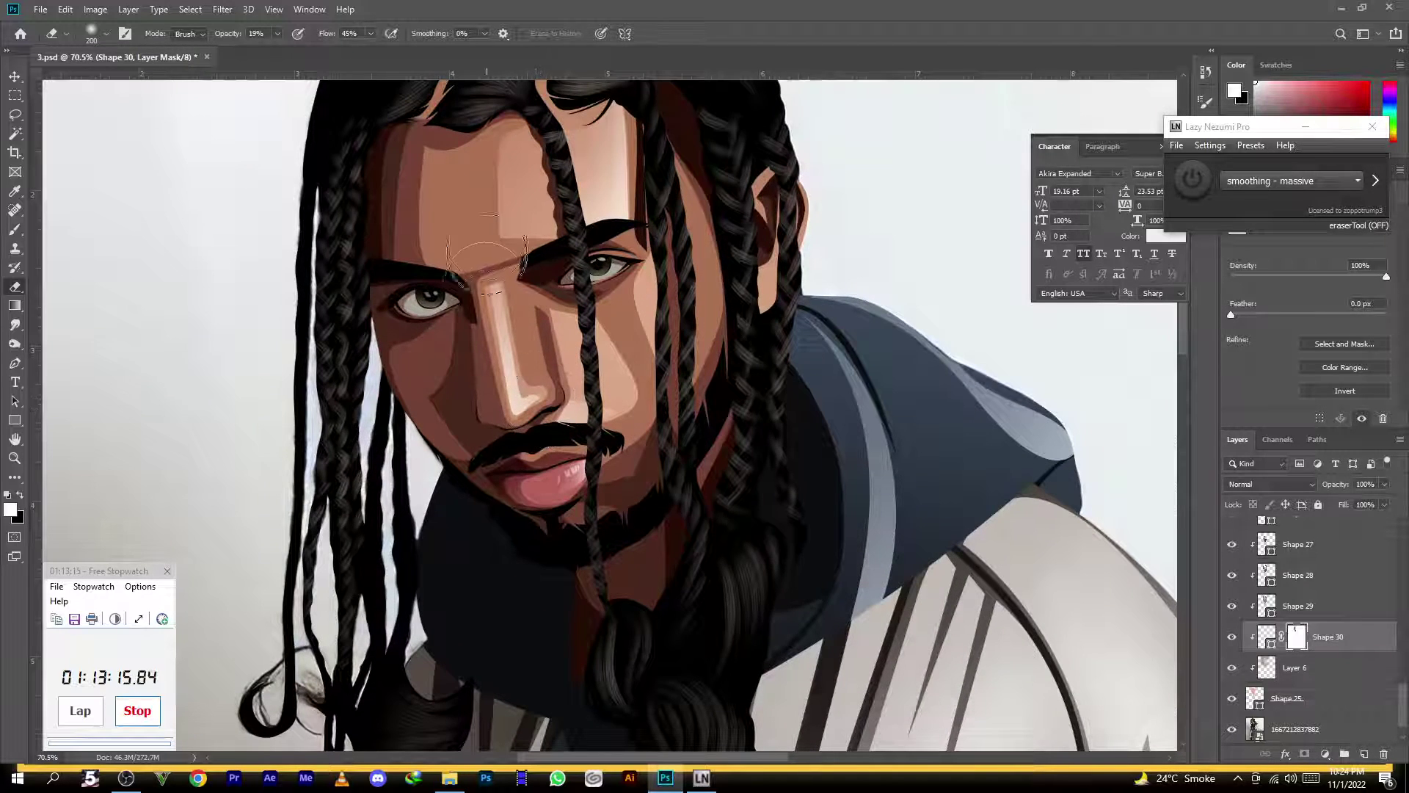
{"action": "scroll", "coordinate": [573, 309], "scroll_direction": "down", "scroll_amount": 4}
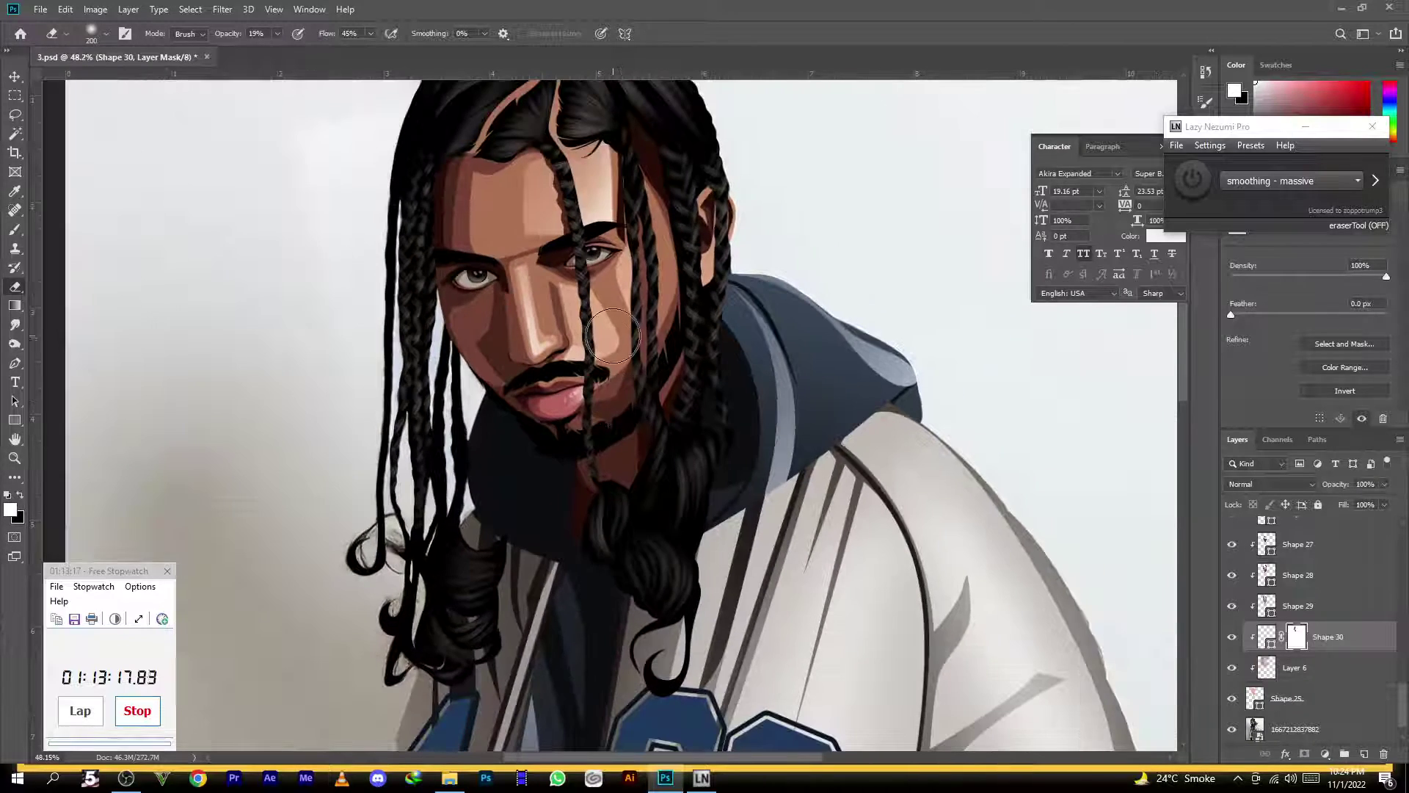
{"action": "scroll", "coordinate": [612, 336], "scroll_direction": "up", "scroll_amount": 1}
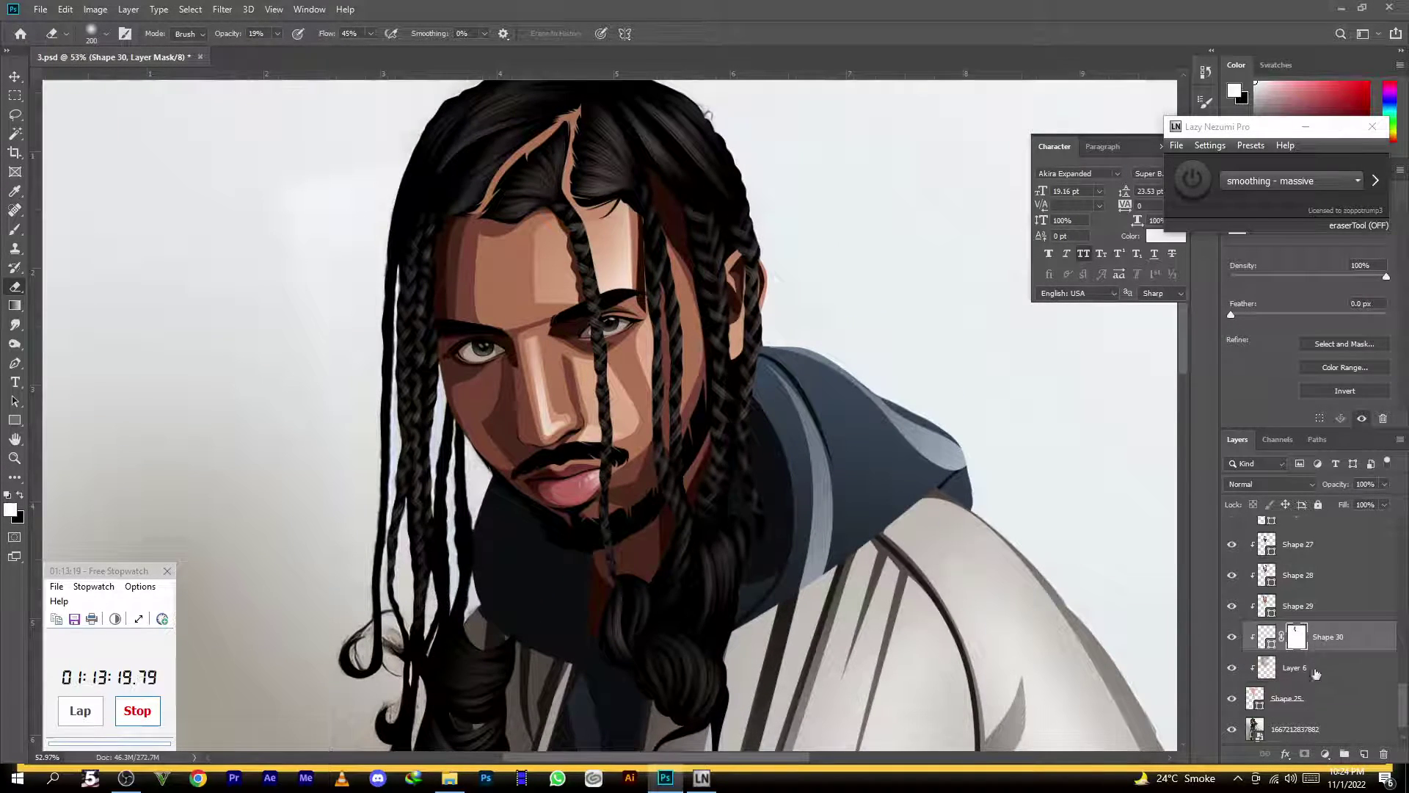
Add a layer mask to Shape 29 and blend the hard edge of its forehead patch with a larger soft eraser
{"action": "left_click", "coordinate": [1320, 672]}
{"action": "left_click", "coordinate": [1313, 609]}
{"action": "left_click", "coordinate": [1305, 756]}
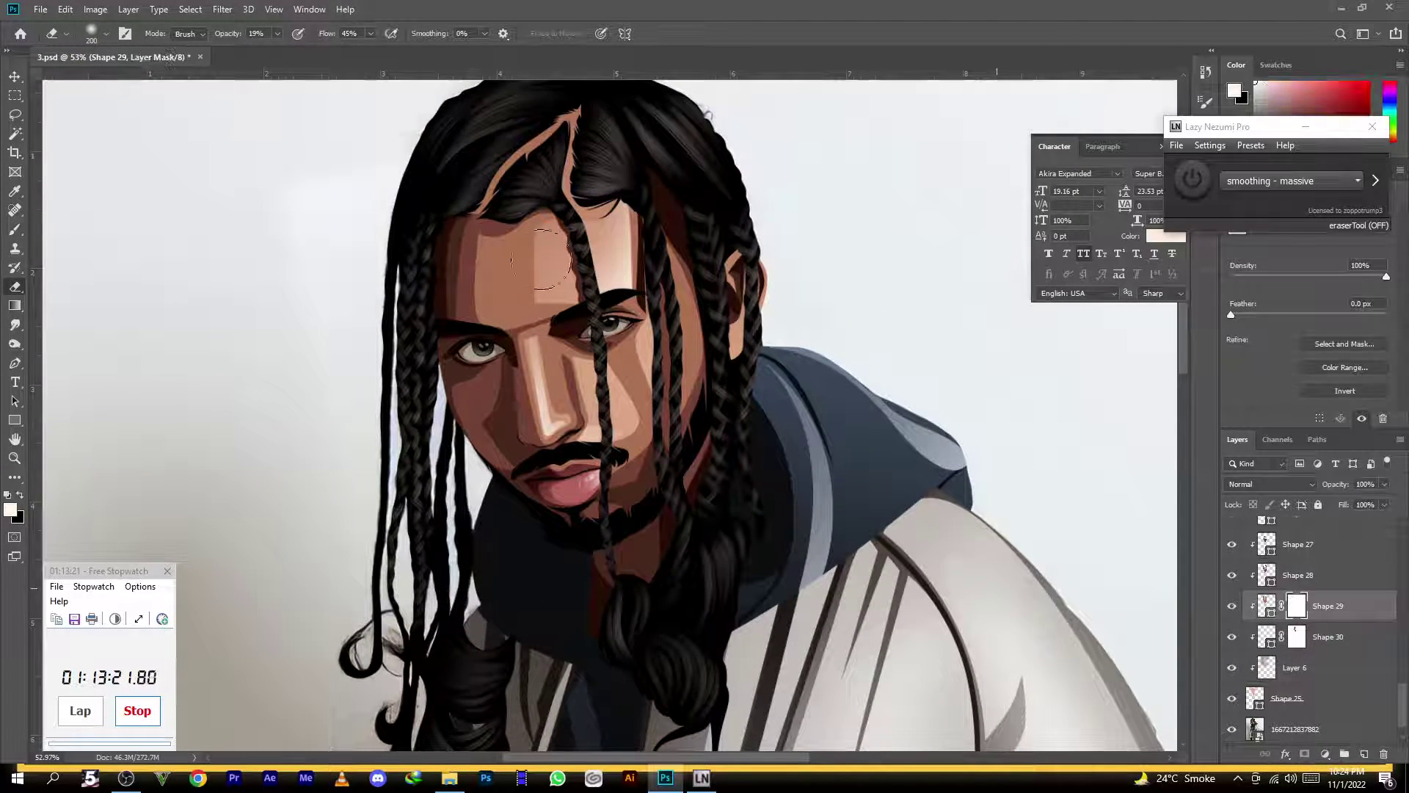
{"action": "scroll", "coordinate": [514, 207], "scroll_direction": "up", "scroll_amount": 5}
{"action": "scroll", "coordinate": [624, 330], "scroll_direction": "down", "scroll_amount": 3}
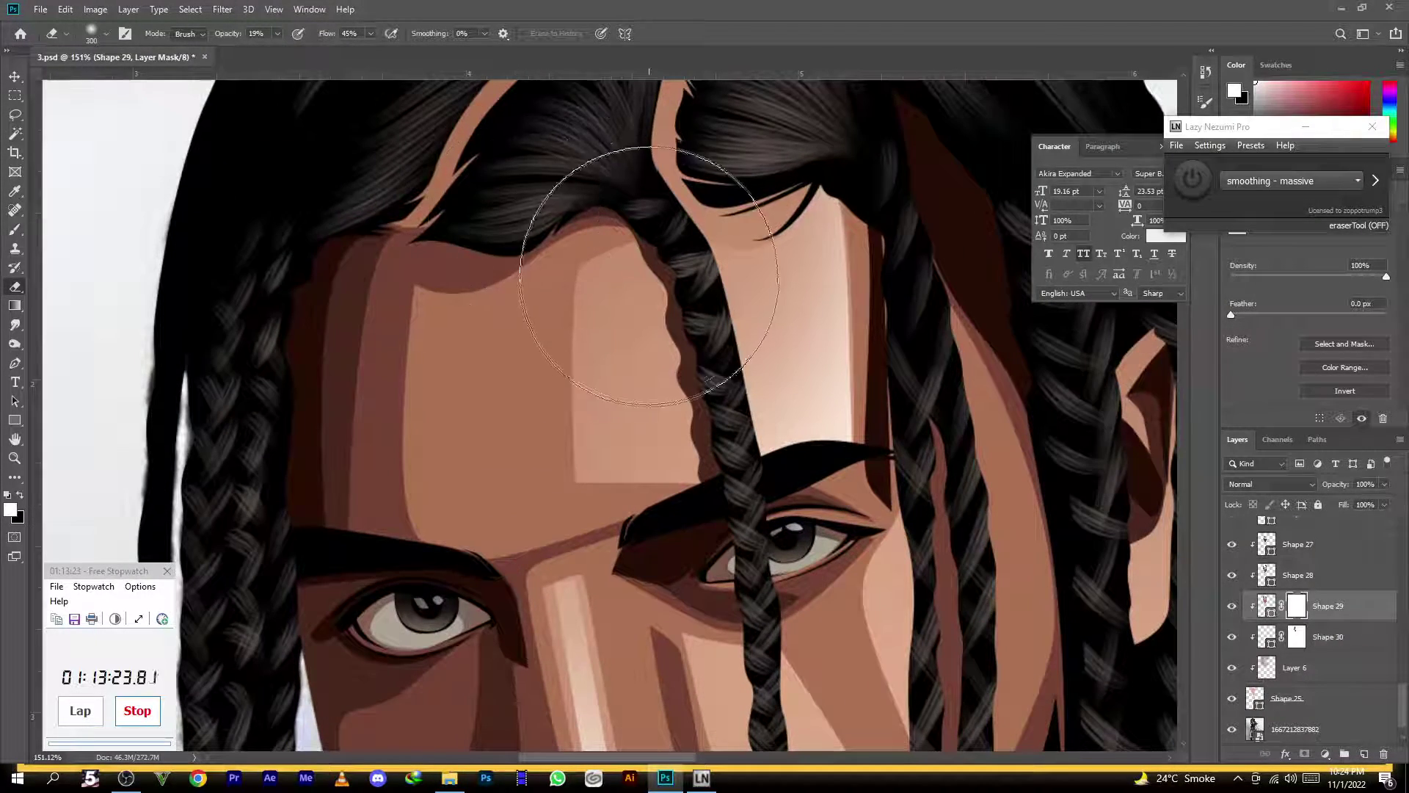
{"action": "key", "text": "bracketright"}
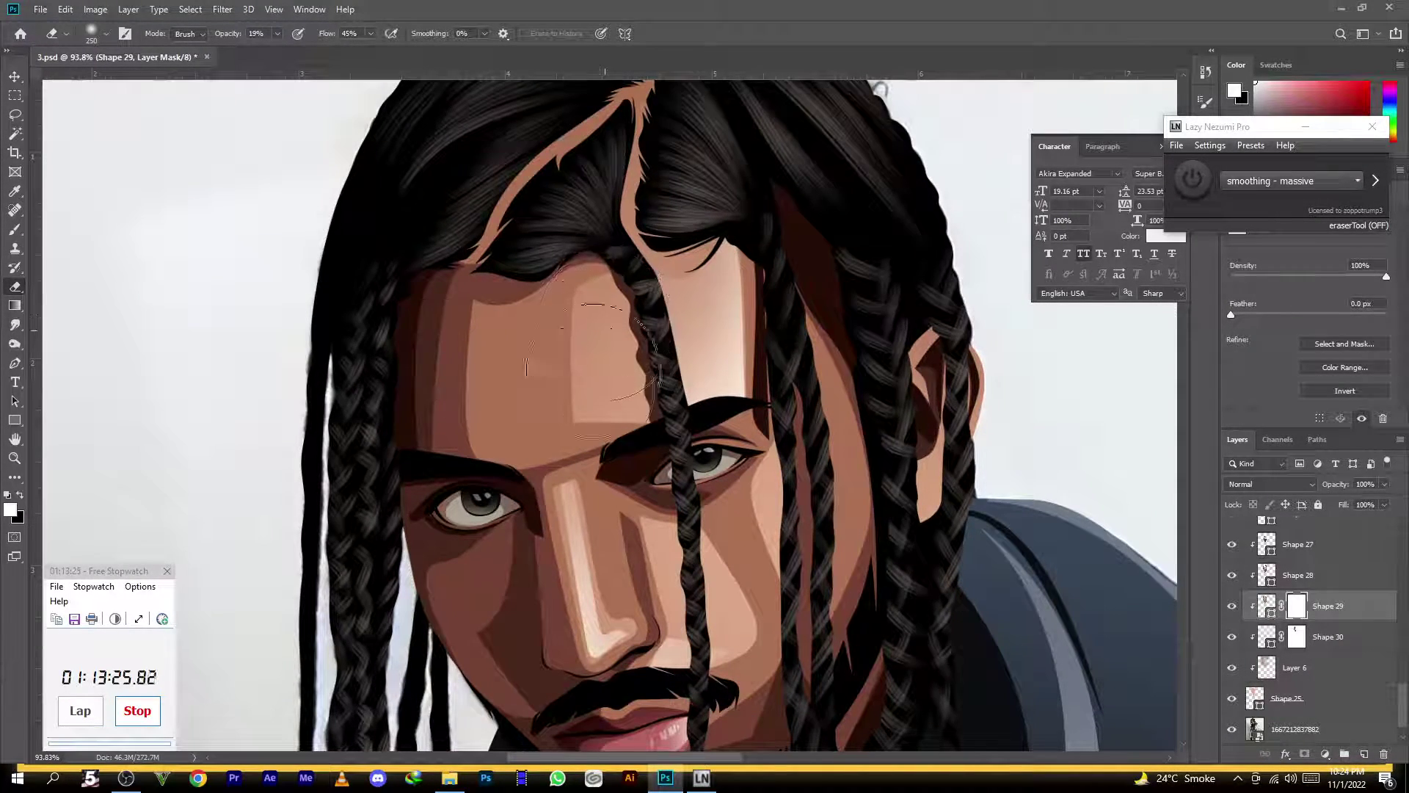
{"action": "scroll", "coordinate": [571, 228], "scroll_direction": "down", "scroll_amount": 2}
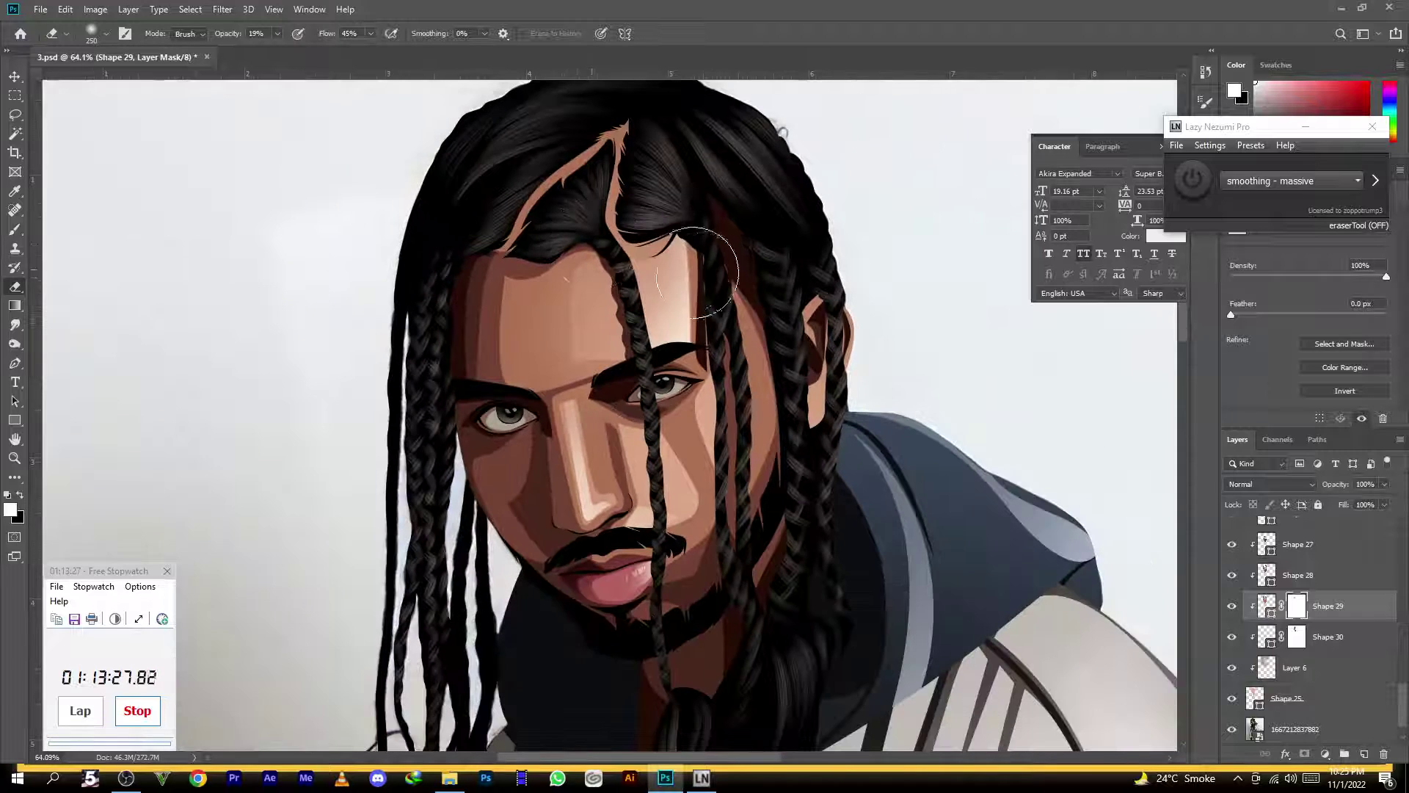
Soften the Shape 29 edges on the cheek and around the nose through its mask, reducing the eraser to 175 px
{"action": "mouse_move", "coordinate": [679, 467]}
{"action": "left_mouse_down"}
{"action": "mouse_move", "coordinate": [680, 553]}
{"action": "mouse_move", "coordinate": [683, 499]}
{"action": "mouse_move", "coordinate": [710, 467]}
{"action": "left_mouse_up"}
{"action": "key", "text": "["}
{"action": "key", "text": "["}
{"action": "scroll", "coordinate": [603, 372], "scroll_direction": "down", "scroll_amount": 1}
{"action": "key", "text": "bracketleft"}
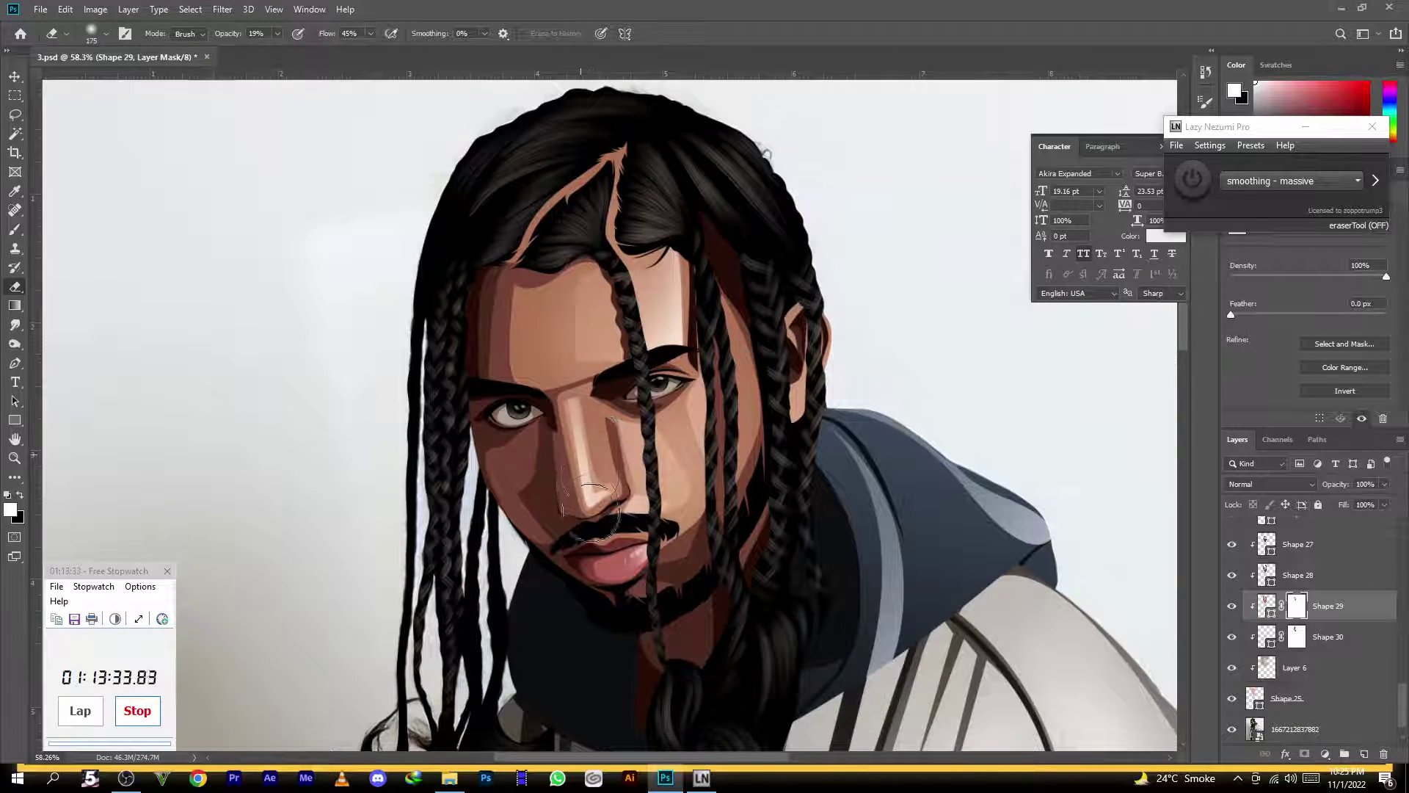
{"action": "scroll", "coordinate": [706, 502], "scroll_direction": "down", "scroll_amount": 2}
{"action": "key", "text": "bracketright"}
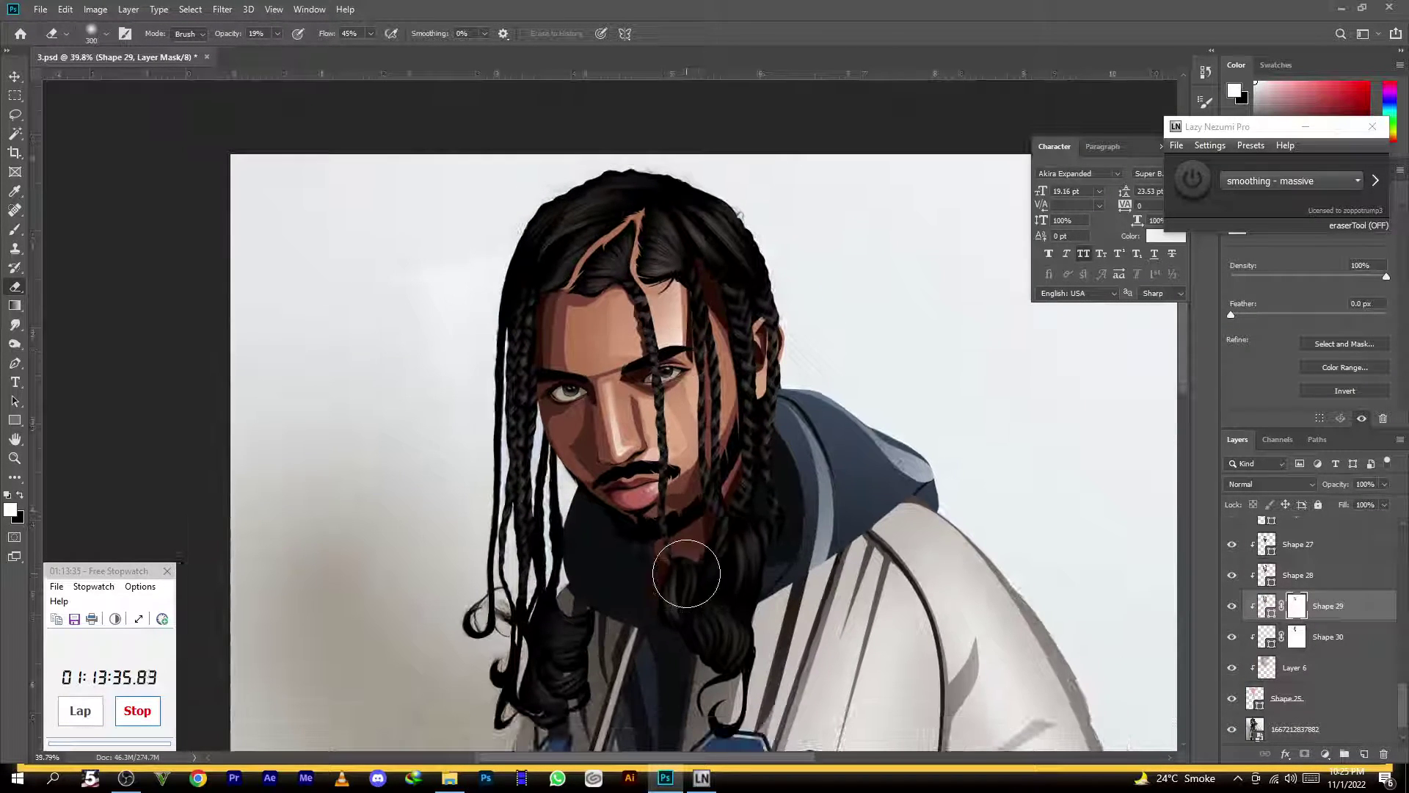
{"action": "scroll", "coordinate": [703, 422], "scroll_direction": "up", "scroll_amount": 2}
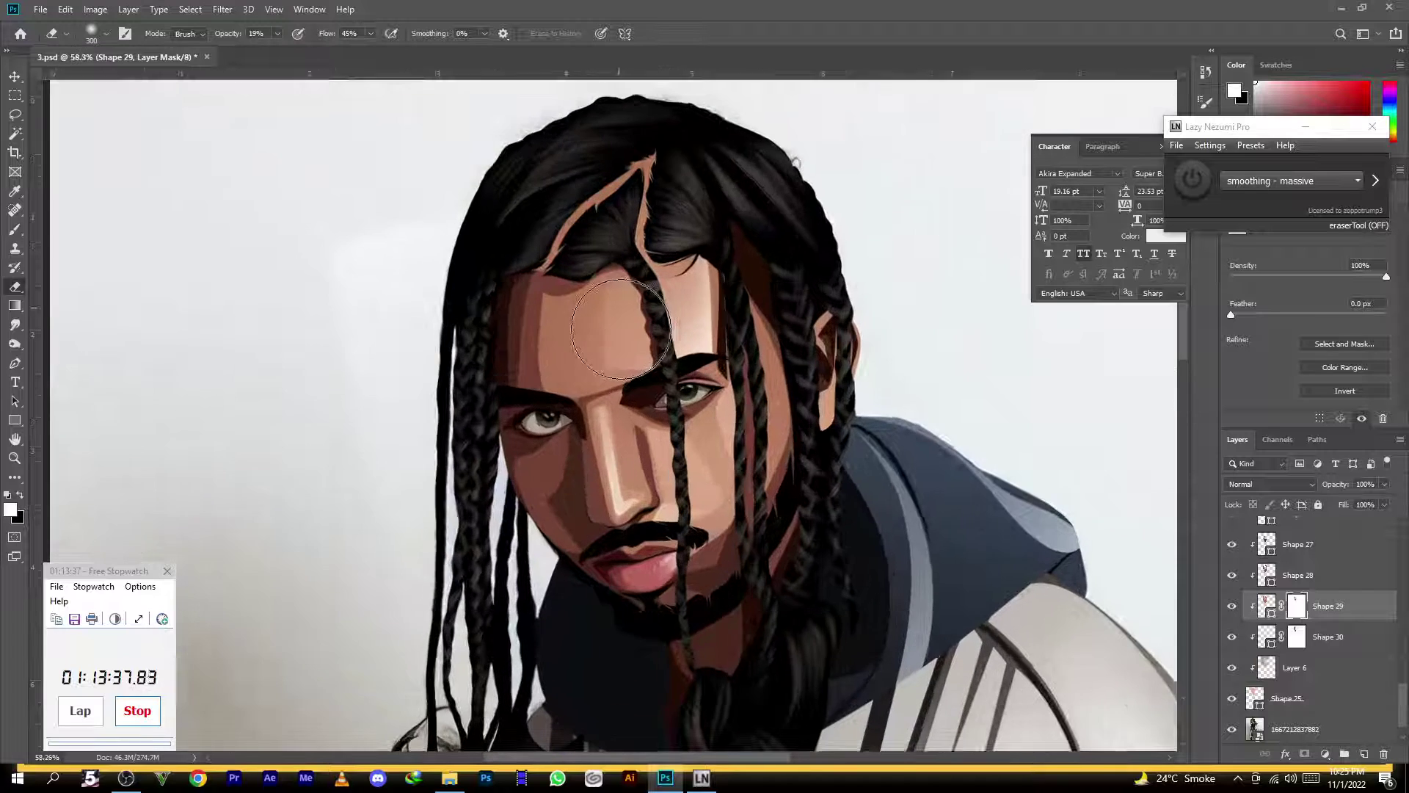
Add a layer mask to Shape 28 and soften its edges over the brow, nose and cheek with a 200 px eraser
{"action": "left_click", "coordinate": [1310, 580]}
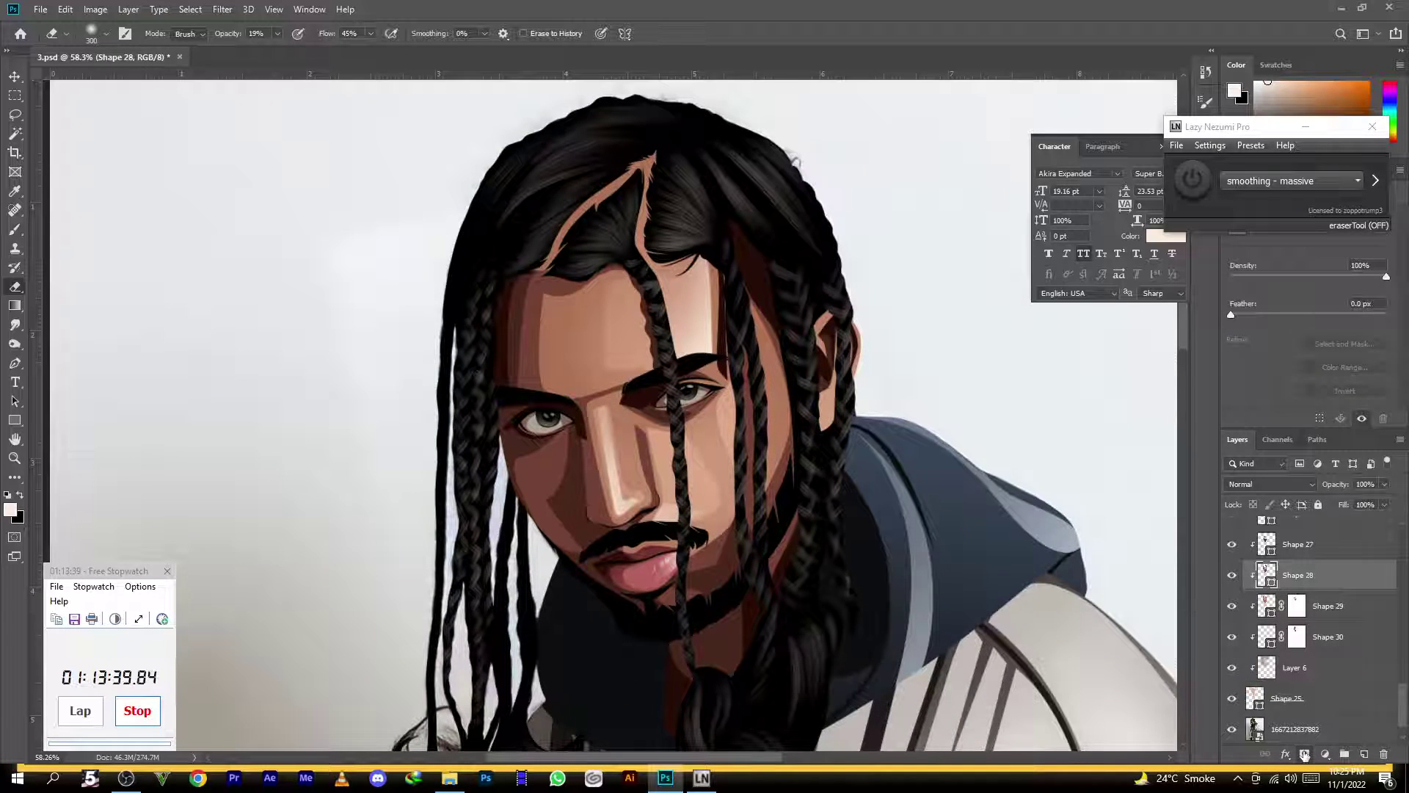
{"action": "left_click", "coordinate": [1305, 754]}
{"action": "scroll", "coordinate": [576, 478], "scroll_direction": "up", "scroll_amount": 2}
{"action": "key", "text": "bracketleft"}
{"action": "key", "text": "bracketleft"}
{"action": "key", "text": "bracketleft"}
{"action": "key", "text": "bracketright"}
{"action": "mouse_move", "coordinate": [597, 342]}
{"action": "left_mouse_down"}
{"action": "mouse_move", "coordinate": [626, 346]}
{"action": "mouse_move", "coordinate": [583, 361]}
{"action": "left_mouse_up"}
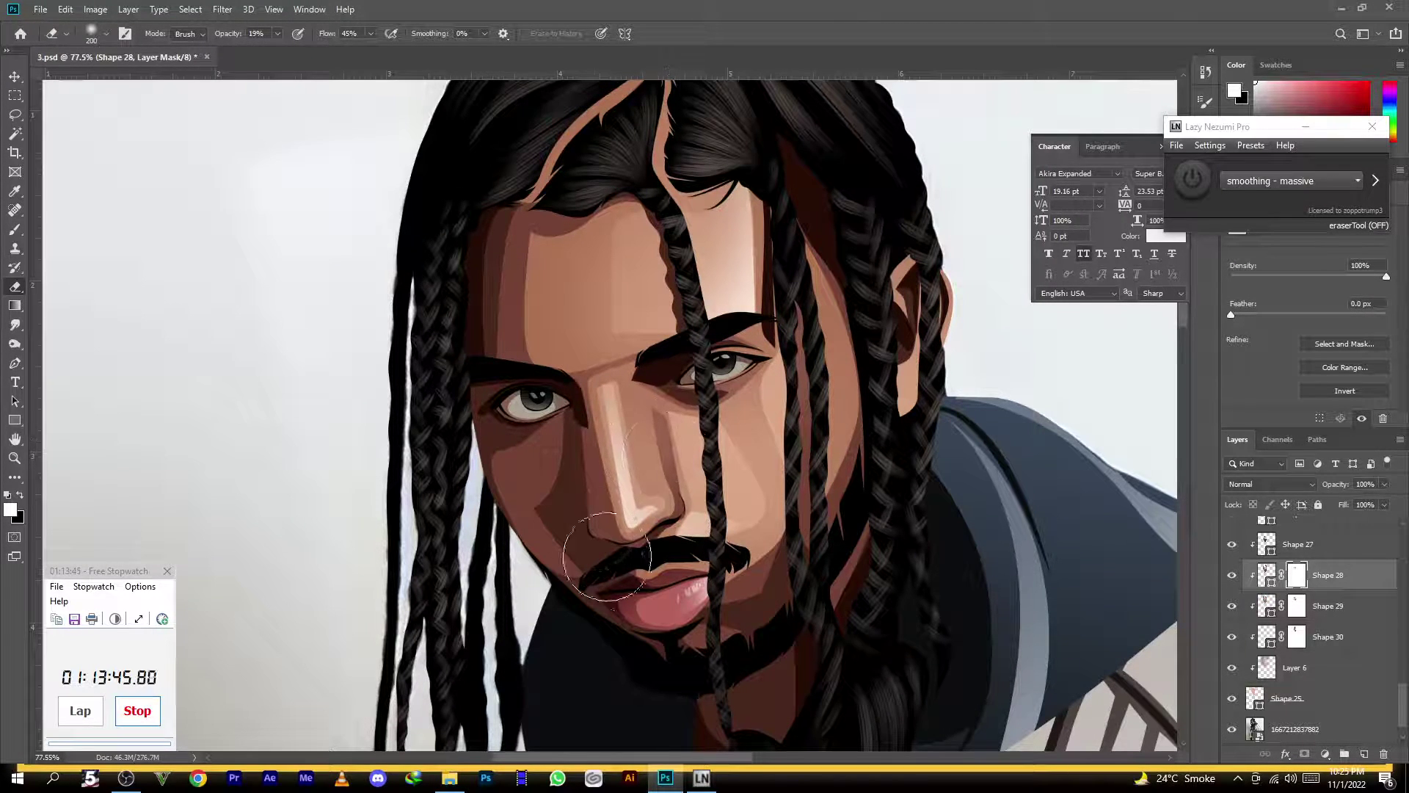
{"action": "mouse_move", "coordinate": [767, 565]}
{"action": "left_mouse_down"}
{"action": "mouse_move", "coordinate": [733, 588]}
{"action": "mouse_move", "coordinate": [796, 541]}
{"action": "left_mouse_up"}
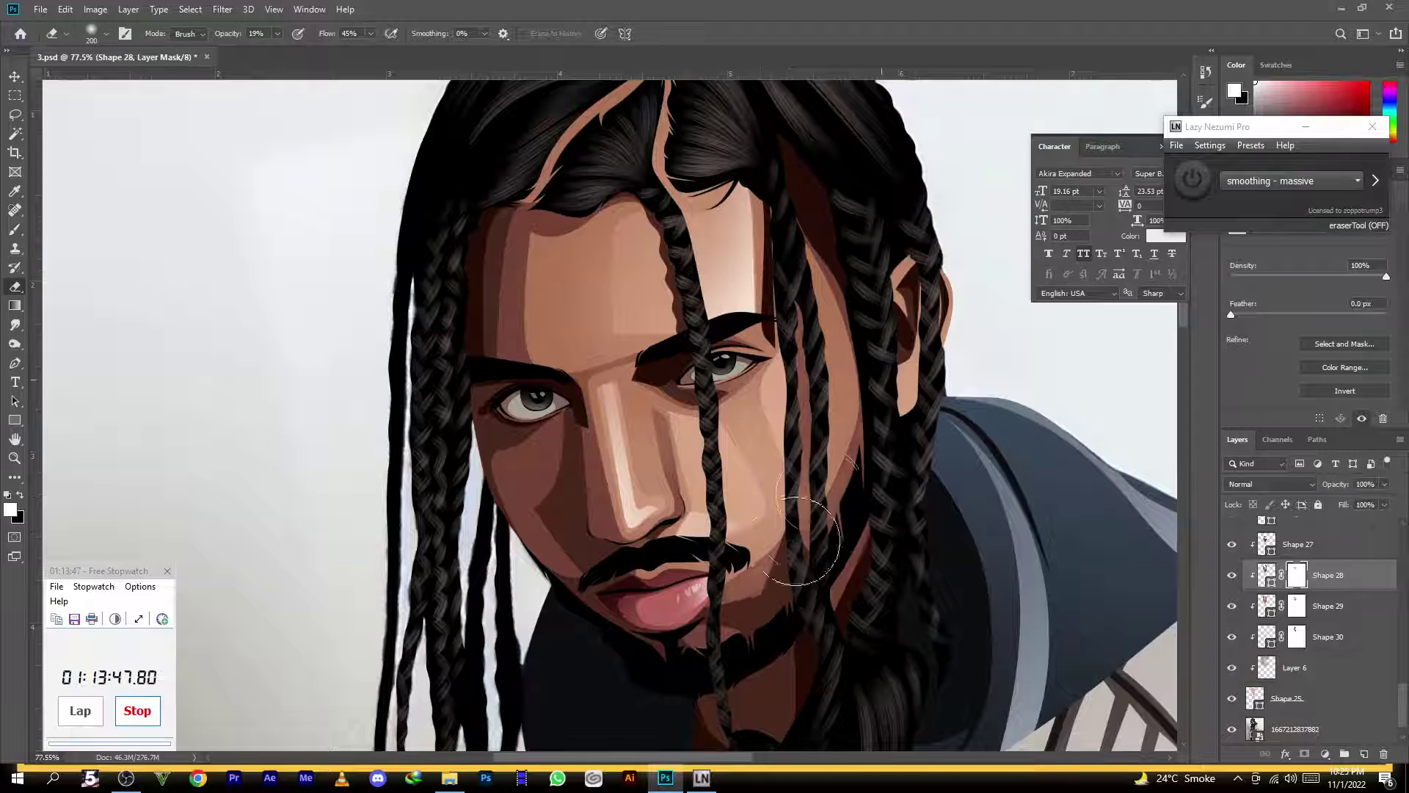
{"action": "scroll", "coordinate": [753, 418], "scroll_direction": "down", "scroll_amount": 4}
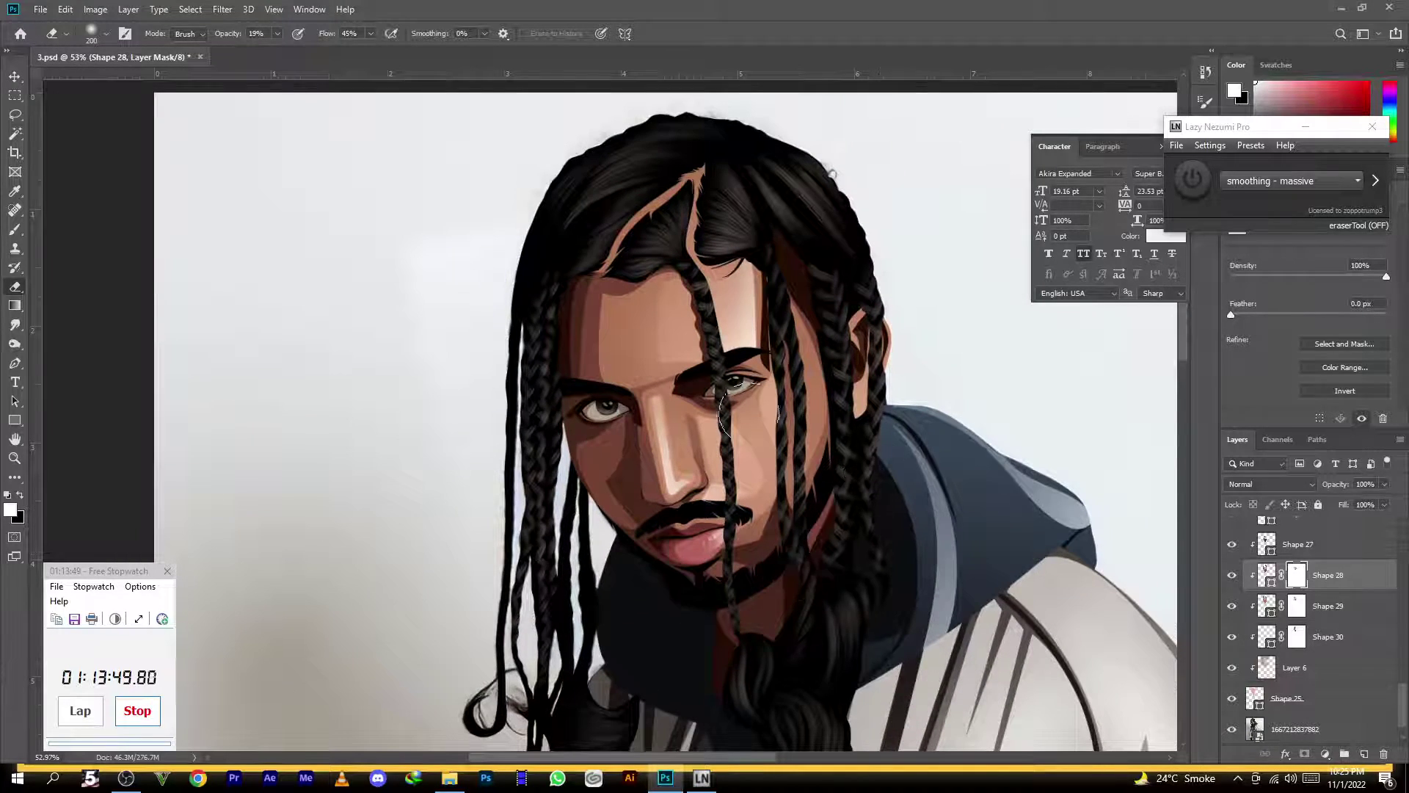
{"action": "scroll", "coordinate": [755, 426], "scroll_direction": "down", "scroll_amount": 3}
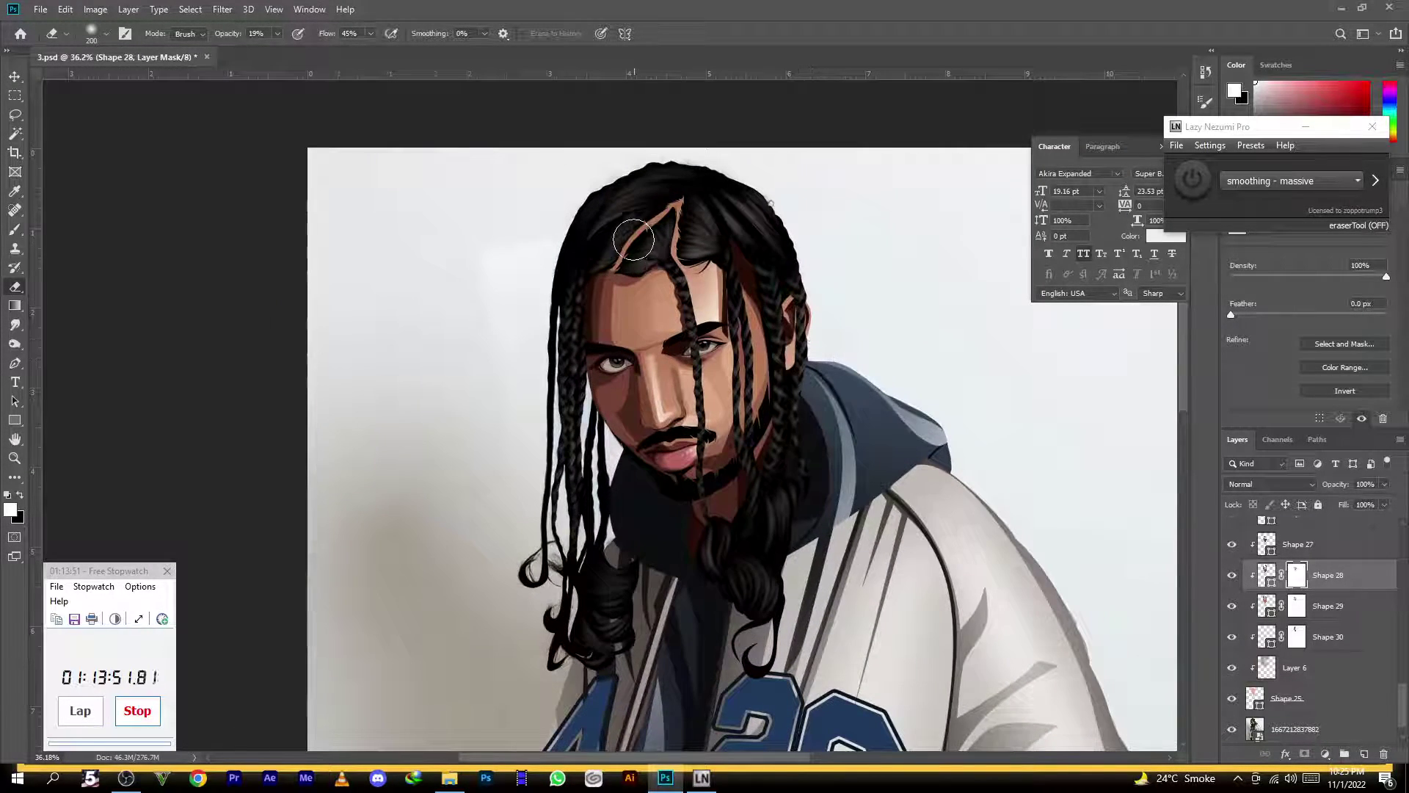
Add a layer mask to Shape 27 and soften its shading beside the nose and on the cheeks
{"action": "scroll", "coordinate": [634, 240], "scroll_direction": "up", "scroll_amount": 3}
{"action": "left_click", "coordinate": [1312, 546]}
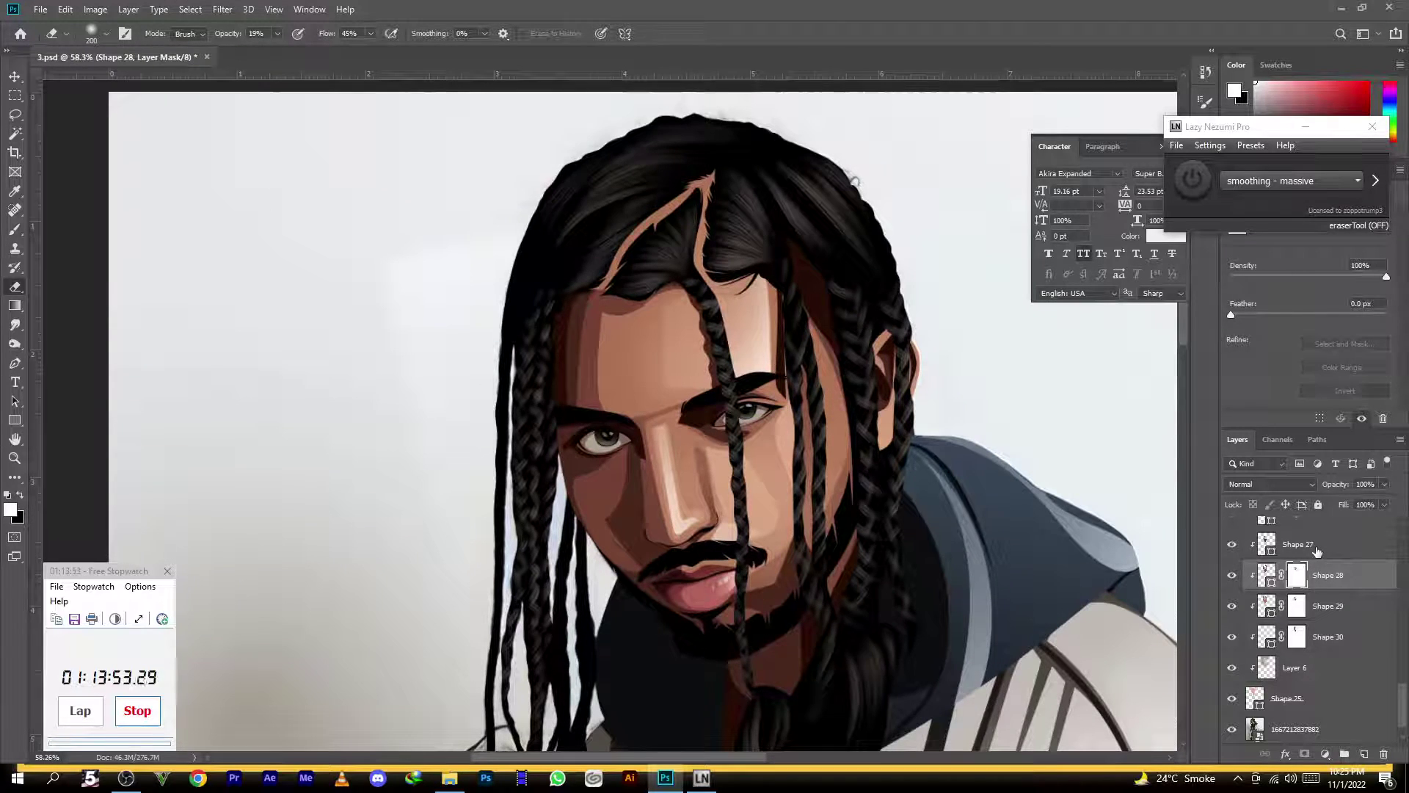
{"action": "left_click", "coordinate": [1305, 754]}
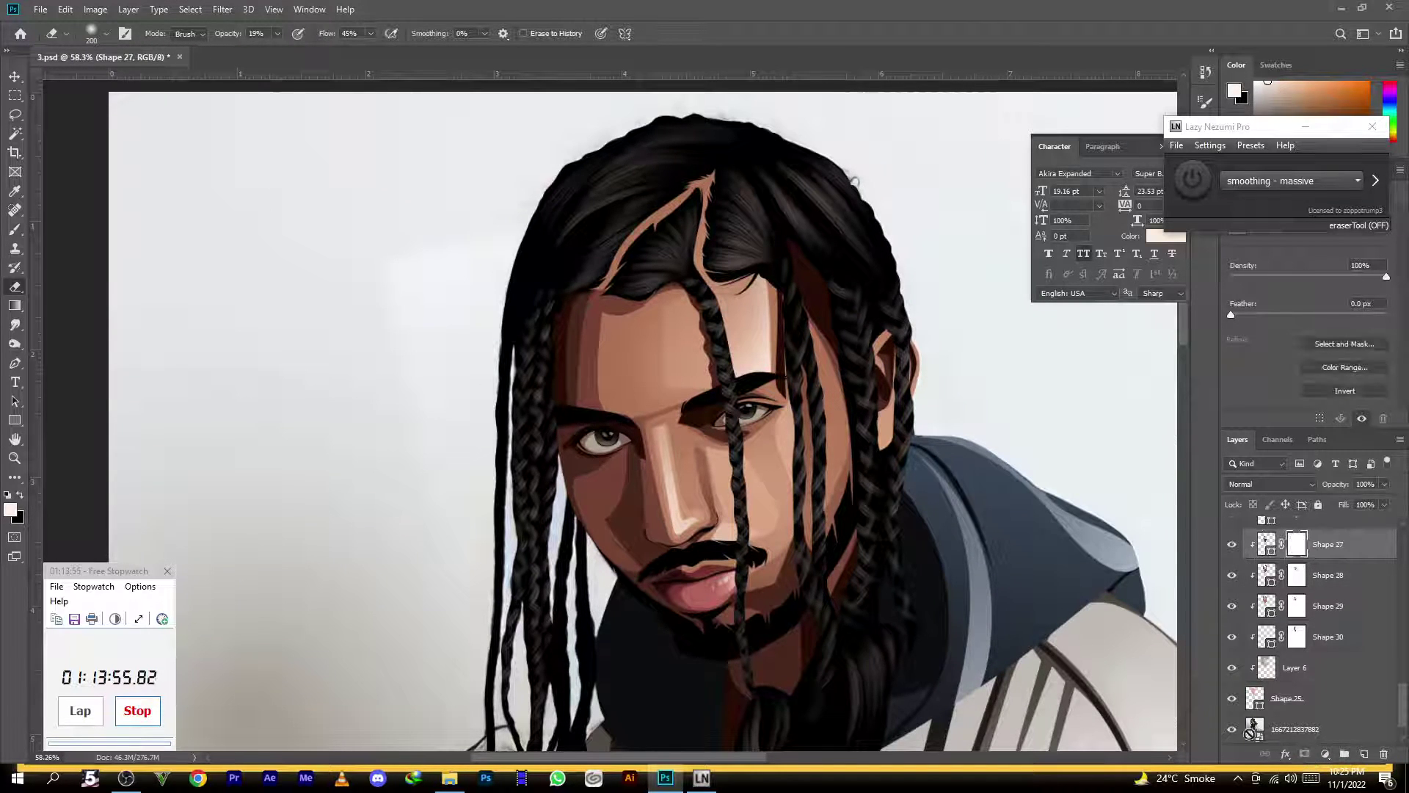
{"action": "mouse_move", "coordinate": [729, 422]}
{"action": "left_mouse_down"}
{"action": "mouse_move", "coordinate": [764, 601]}
{"action": "mouse_move", "coordinate": [785, 529]}
{"action": "mouse_move", "coordinate": [761, 611]}
{"action": "left_mouse_up"}
{"action": "mouse_move", "coordinate": [633, 505]}
{"action": "left_mouse_down"}
{"action": "mouse_move", "coordinate": [586, 502]}
{"action": "mouse_move", "coordinate": [624, 590]}
{"action": "mouse_move", "coordinate": [612, 536]}
{"action": "left_mouse_up"}
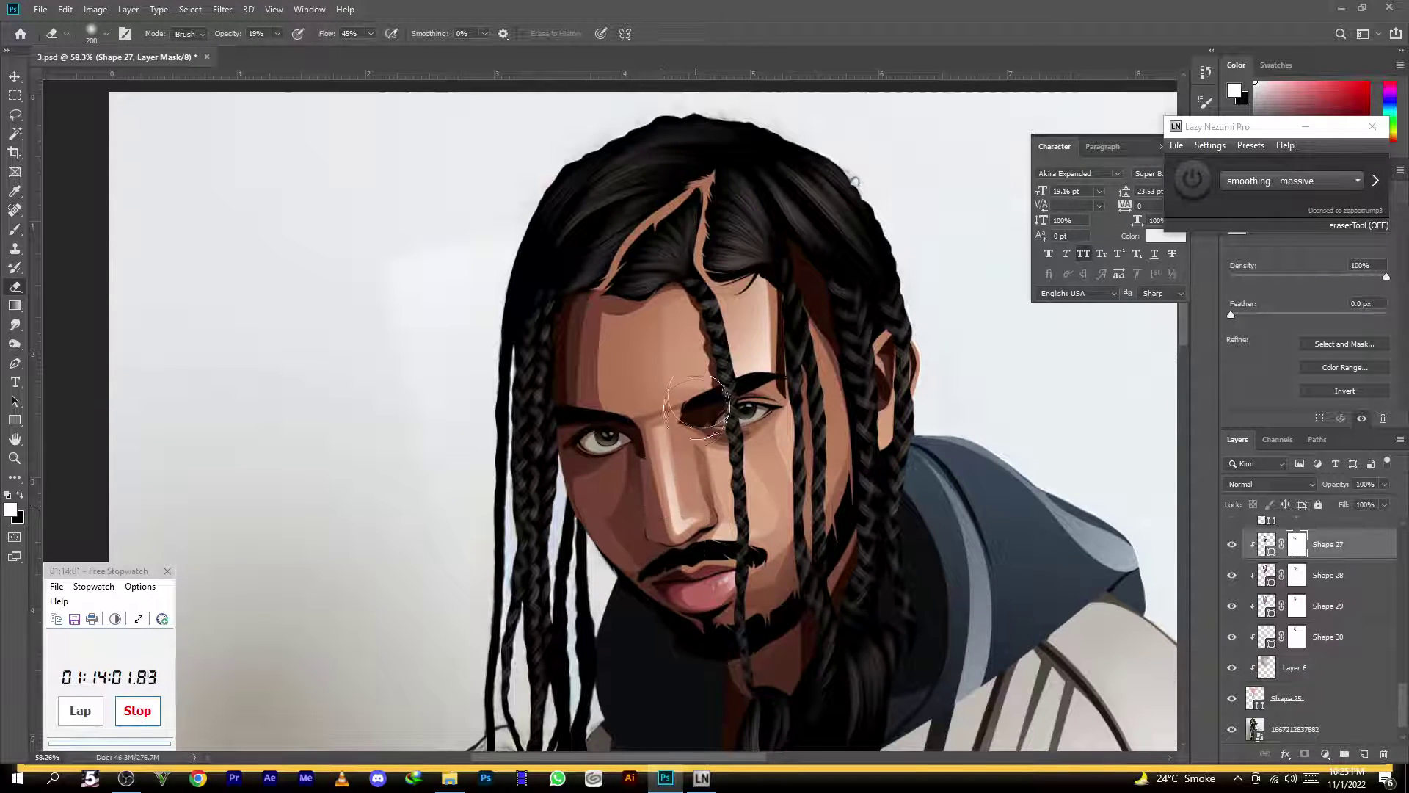
Soften the Shape 27 shading on the forehead with a larger eraser and toggle the layer's visibility to compare
{"action": "scroll", "coordinate": [666, 493], "scroll_direction": "down", "scroll_amount": 3}
{"action": "key", "text": "bracketright"}
{"action": "key", "text": "bracketright"}
{"action": "mouse_move", "coordinate": [632, 362]}
{"action": "left_mouse_down"}
{"action": "mouse_move", "coordinate": [626, 381]}
{"action": "mouse_move", "coordinate": [665, 349]}
{"action": "left_mouse_up"}
{"action": "left_click", "coordinate": [1233, 545]}
{"action": "left_click", "coordinate": [1232, 544]}
Return to the Shape 28 mask and blend its shading across the forehead with a 300 px eraser
{"action": "left_click", "coordinate": [1297, 576]}
{"action": "key", "text": "bracketleft"}
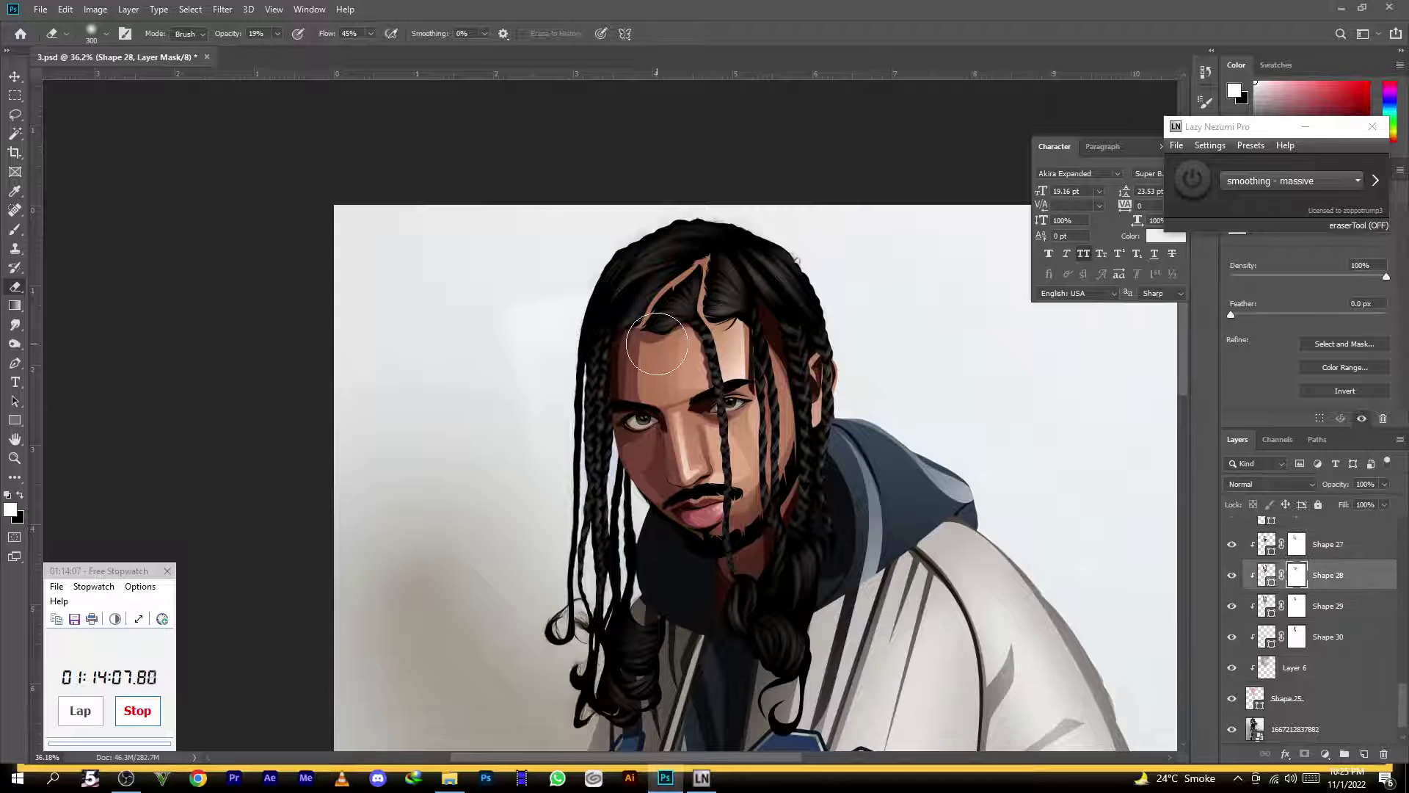
{"action": "scroll", "coordinate": [734, 324], "scroll_direction": "down", "scroll_amount": 2}
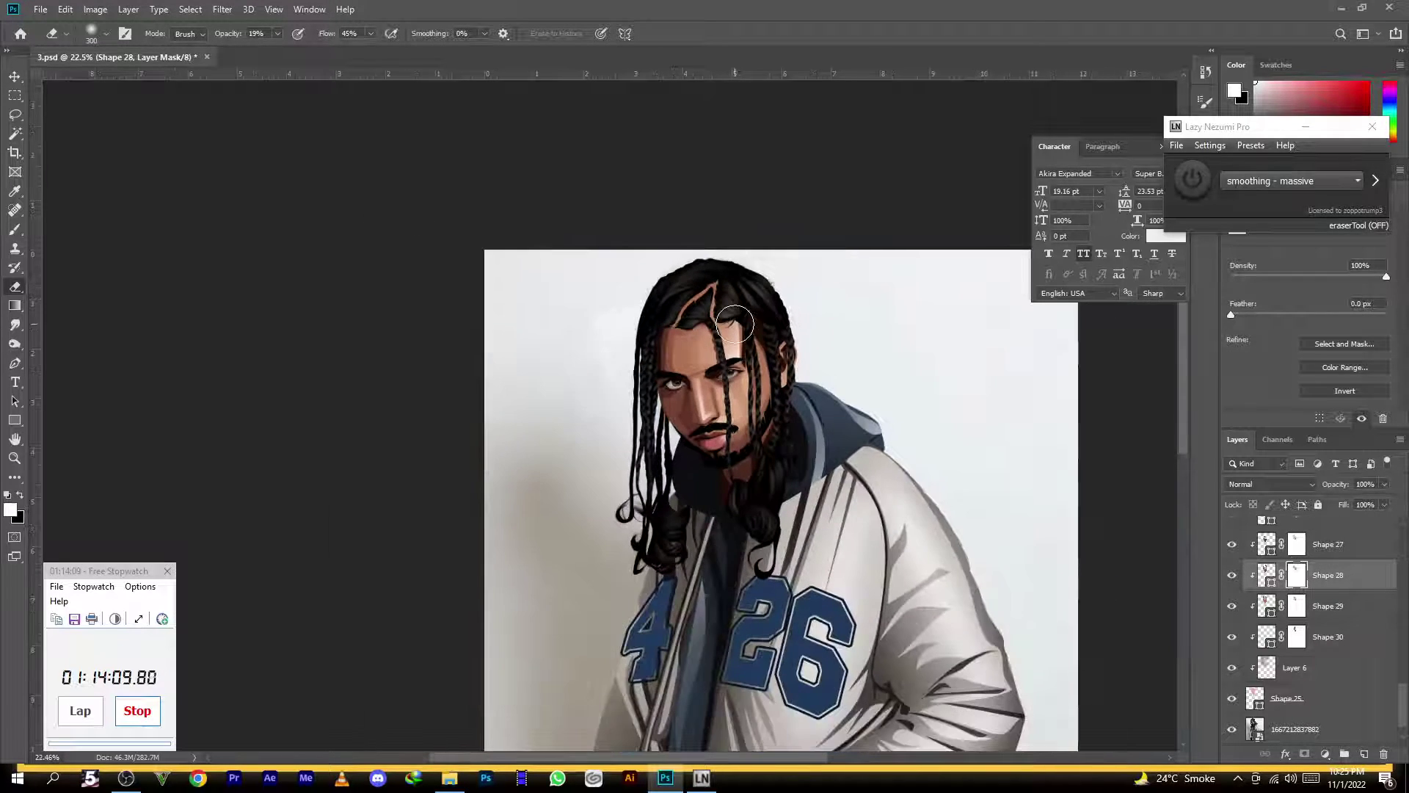
{"action": "scroll", "coordinate": [732, 312], "scroll_direction": "up", "scroll_amount": 4}
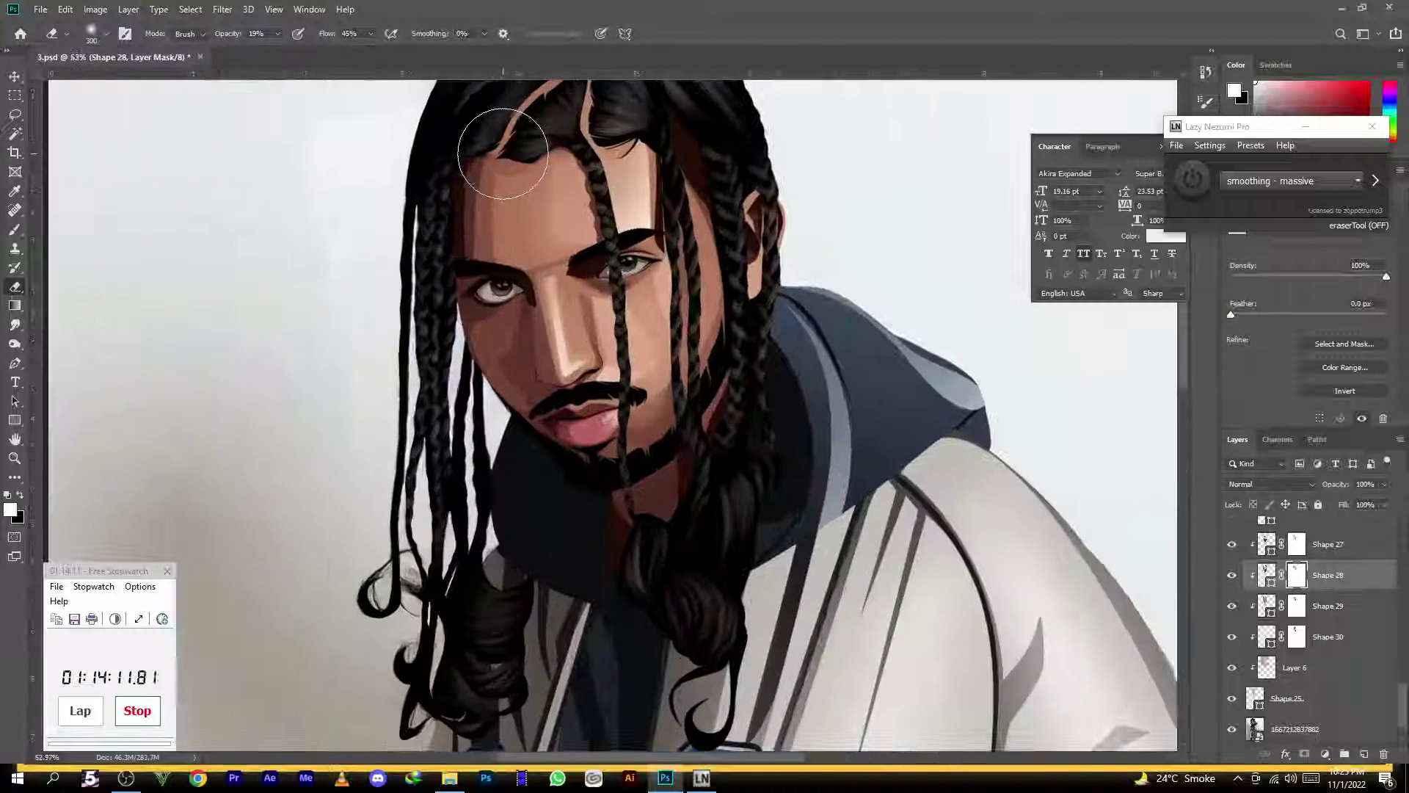
Add a layer mask to Shape 26 and soften its shading along the side of the face and jaw with the 300 px eraser
{"action": "left_click", "coordinate": [1296, 544]}
{"action": "scroll", "coordinate": [476, 290], "scroll_direction": "down", "scroll_amount": 1}
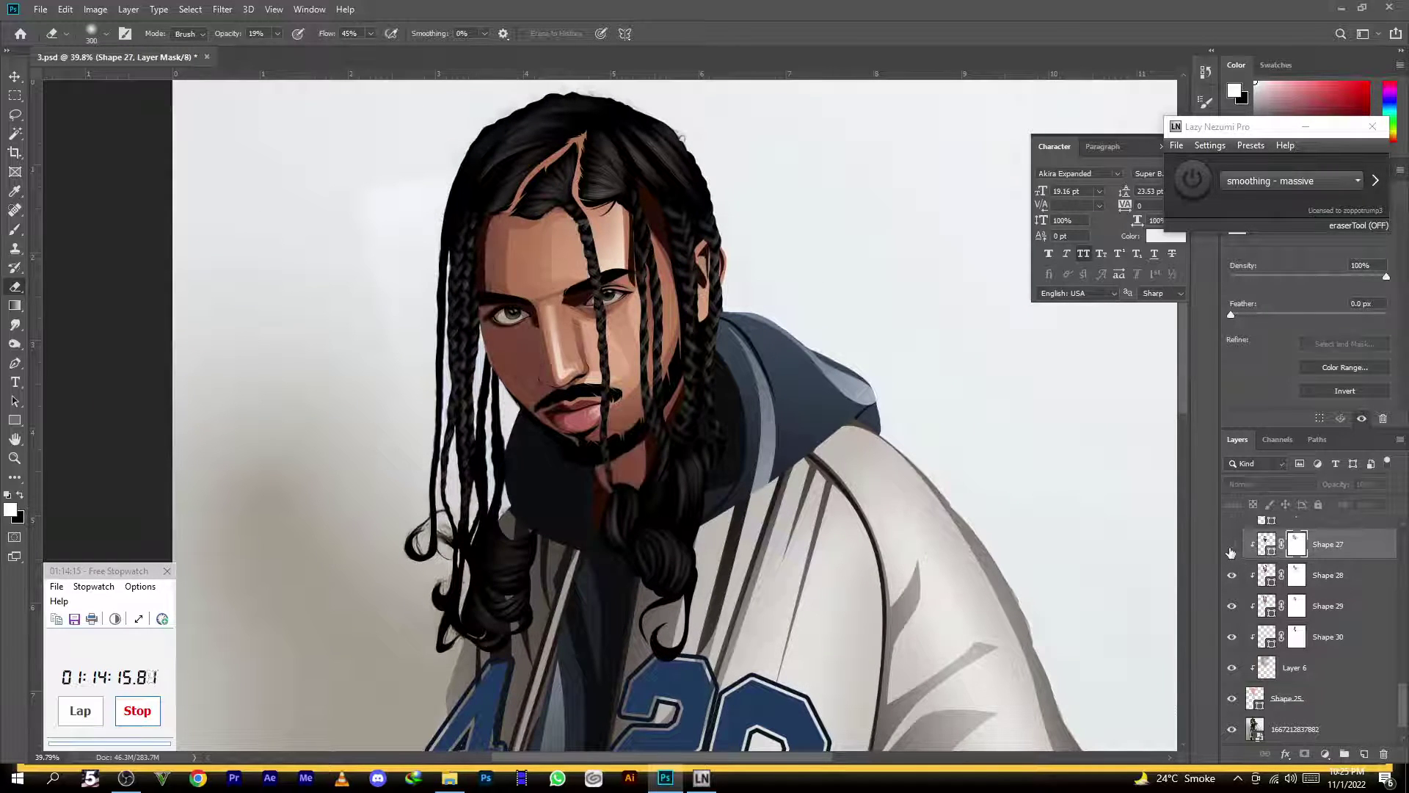
{"action": "scroll", "coordinate": [1296, 550], "scroll_direction": "up", "scroll_amount": 2}
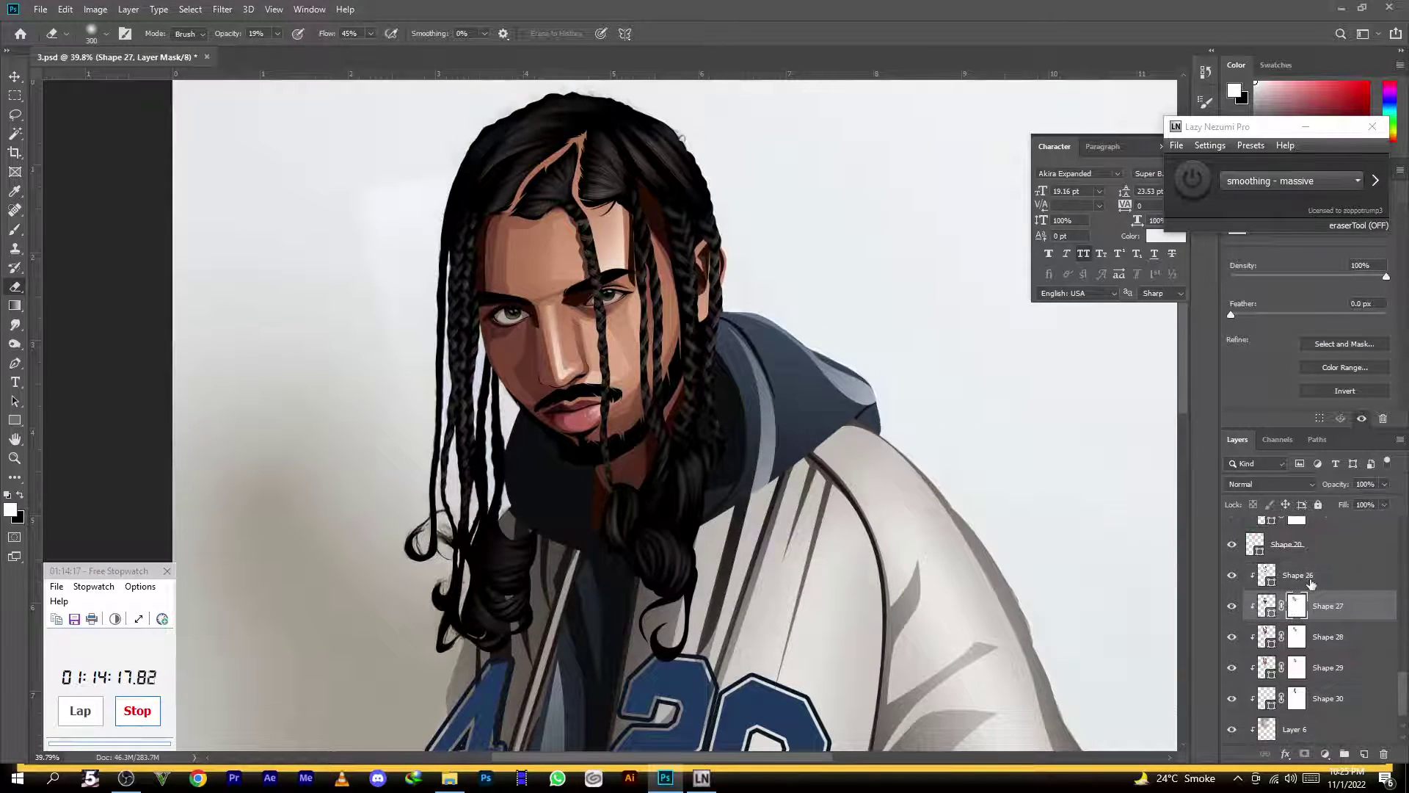
{"action": "left_click", "coordinate": [1306, 577]}
{"action": "left_click", "coordinate": [1305, 753]}
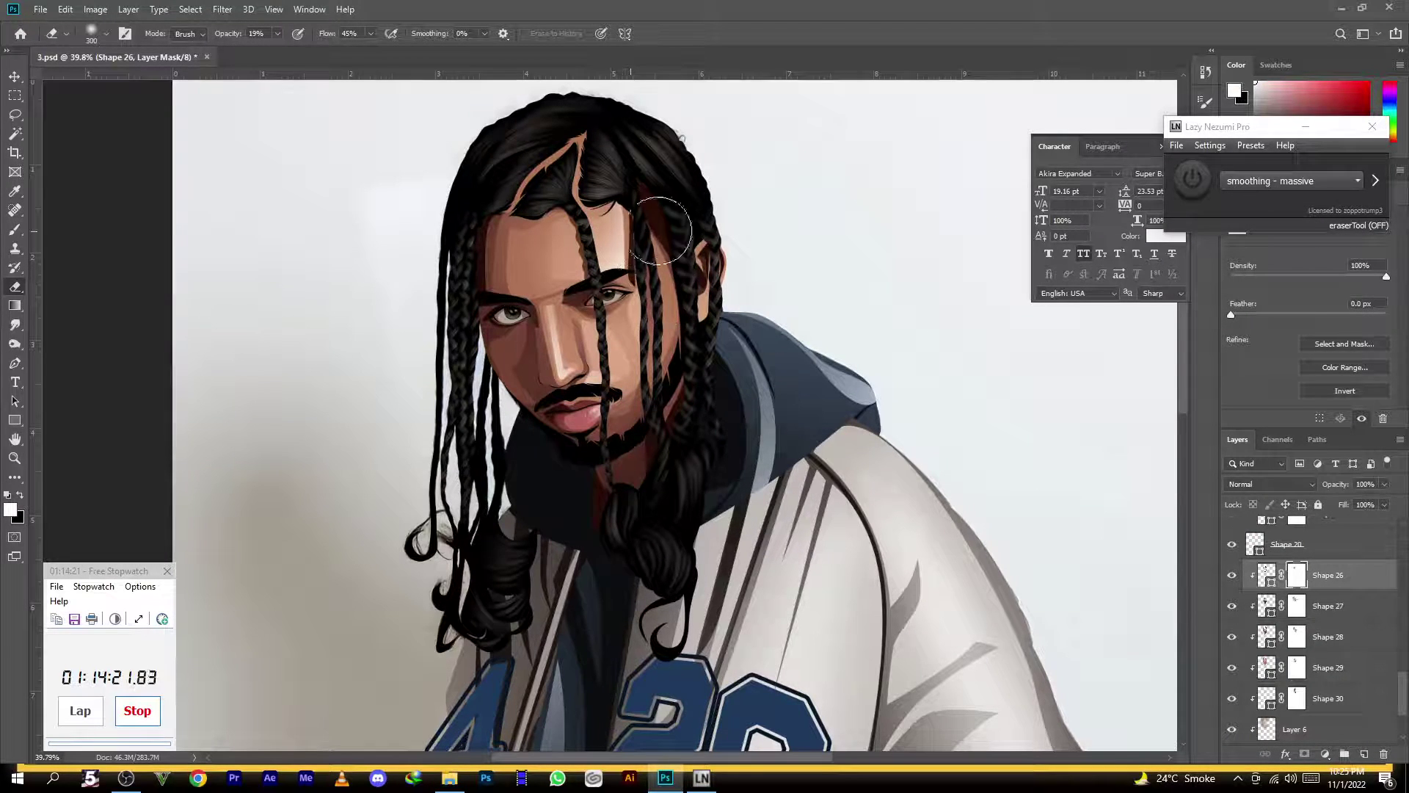
{"action": "mouse_move", "coordinate": [723, 396]}
{"action": "left_mouse_down"}
{"action": "mouse_move", "coordinate": [667, 455]}
{"action": "mouse_move", "coordinate": [619, 461]}
{"action": "left_mouse_up"}
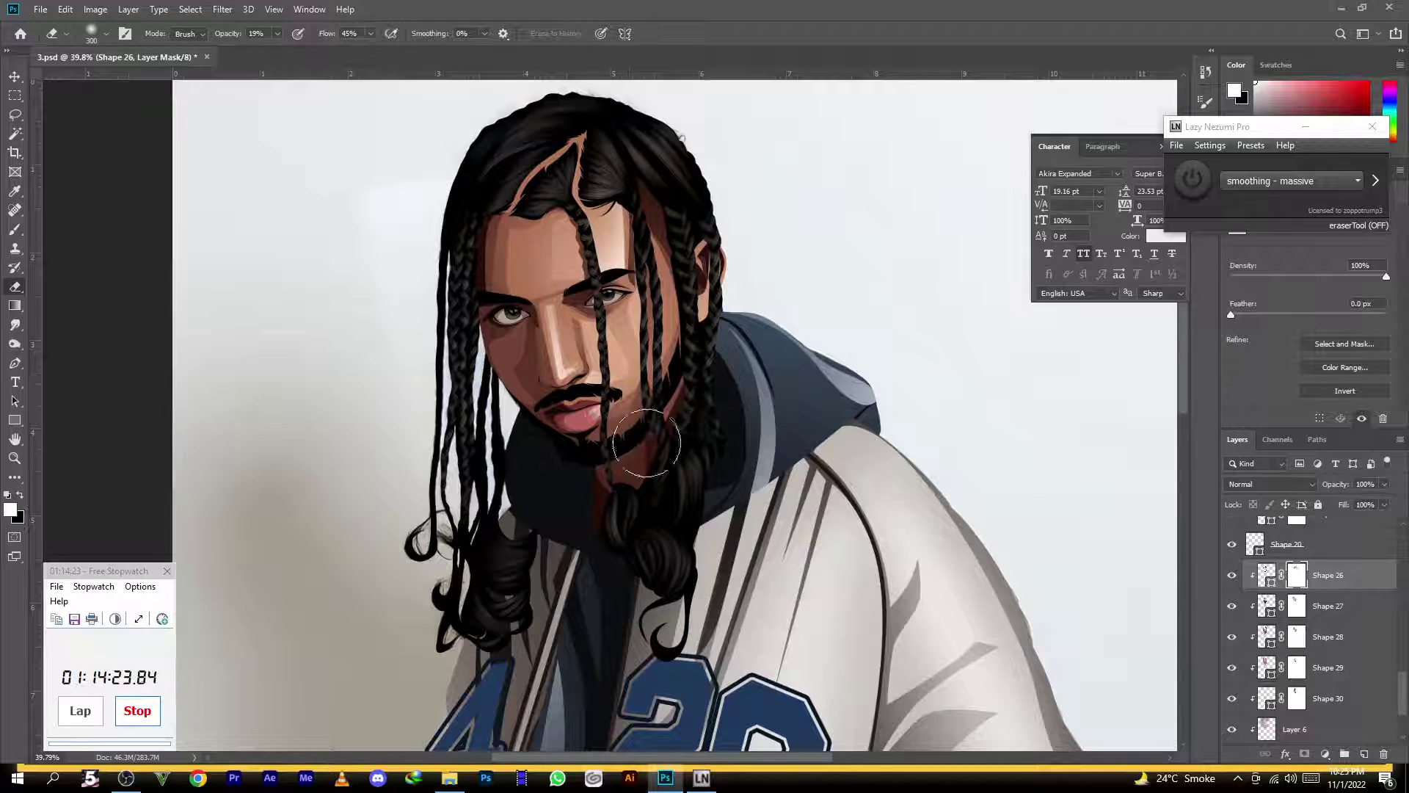
{"action": "scroll", "coordinate": [480, 290], "scroll_direction": "down", "scroll_amount": 4}
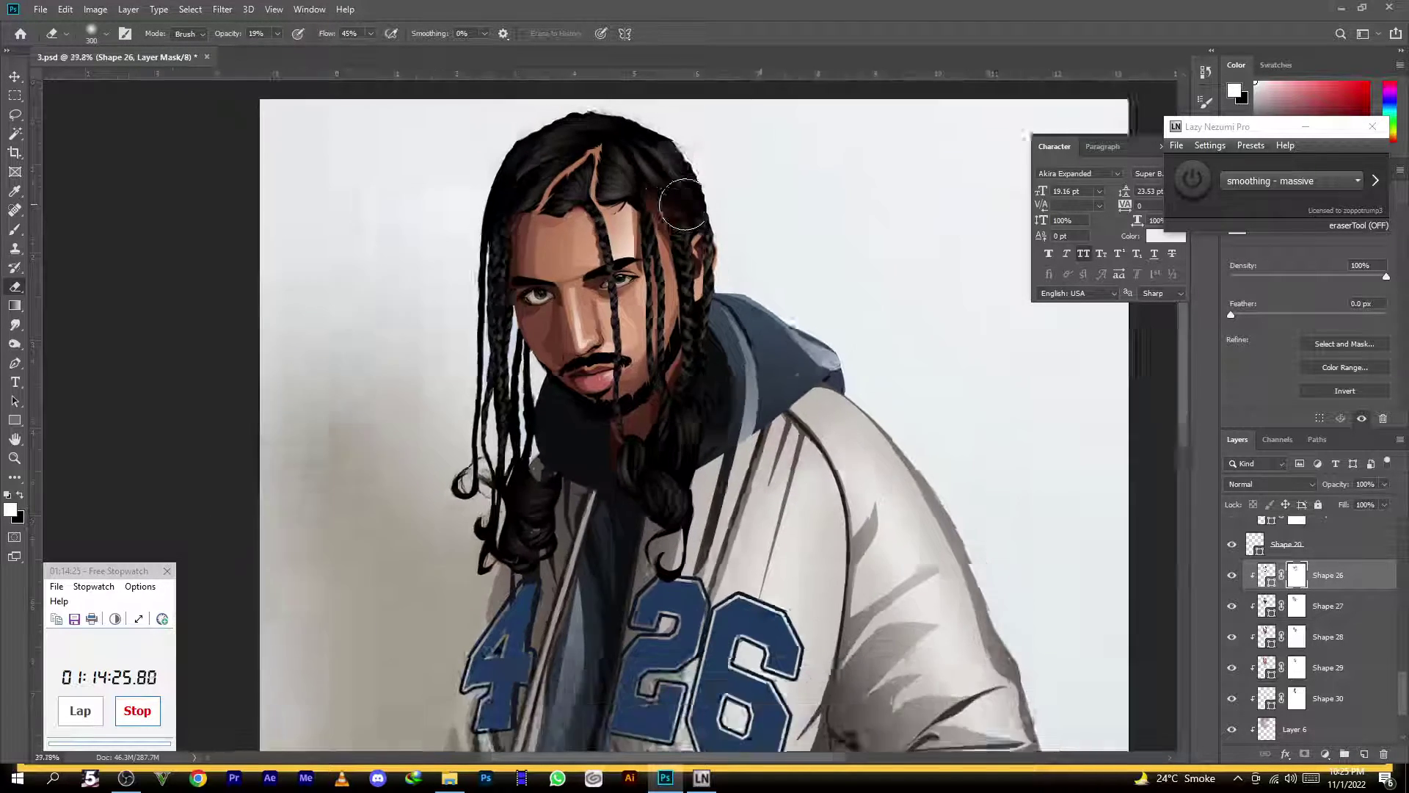
{"action": "scroll", "coordinate": [744, 238], "scroll_direction": "down", "scroll_amount": 1}
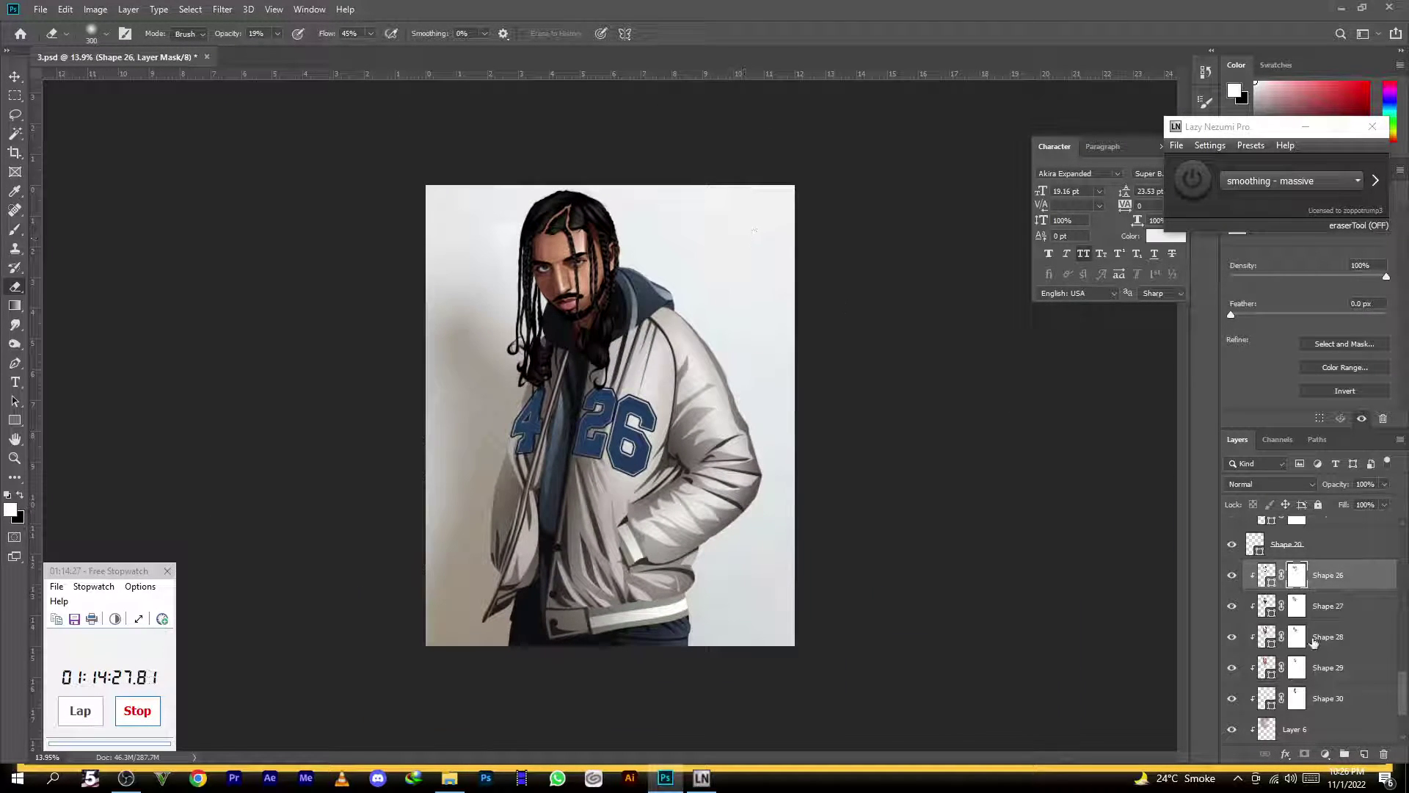
Toggle the visibility of the reference photo and Shape 25 layers to compare the painted skin with the original
{"action": "scroll", "coordinate": [1314, 640], "scroll_direction": "down", "scroll_amount": 2}
{"action": "left_click", "coordinate": [1232, 696]}
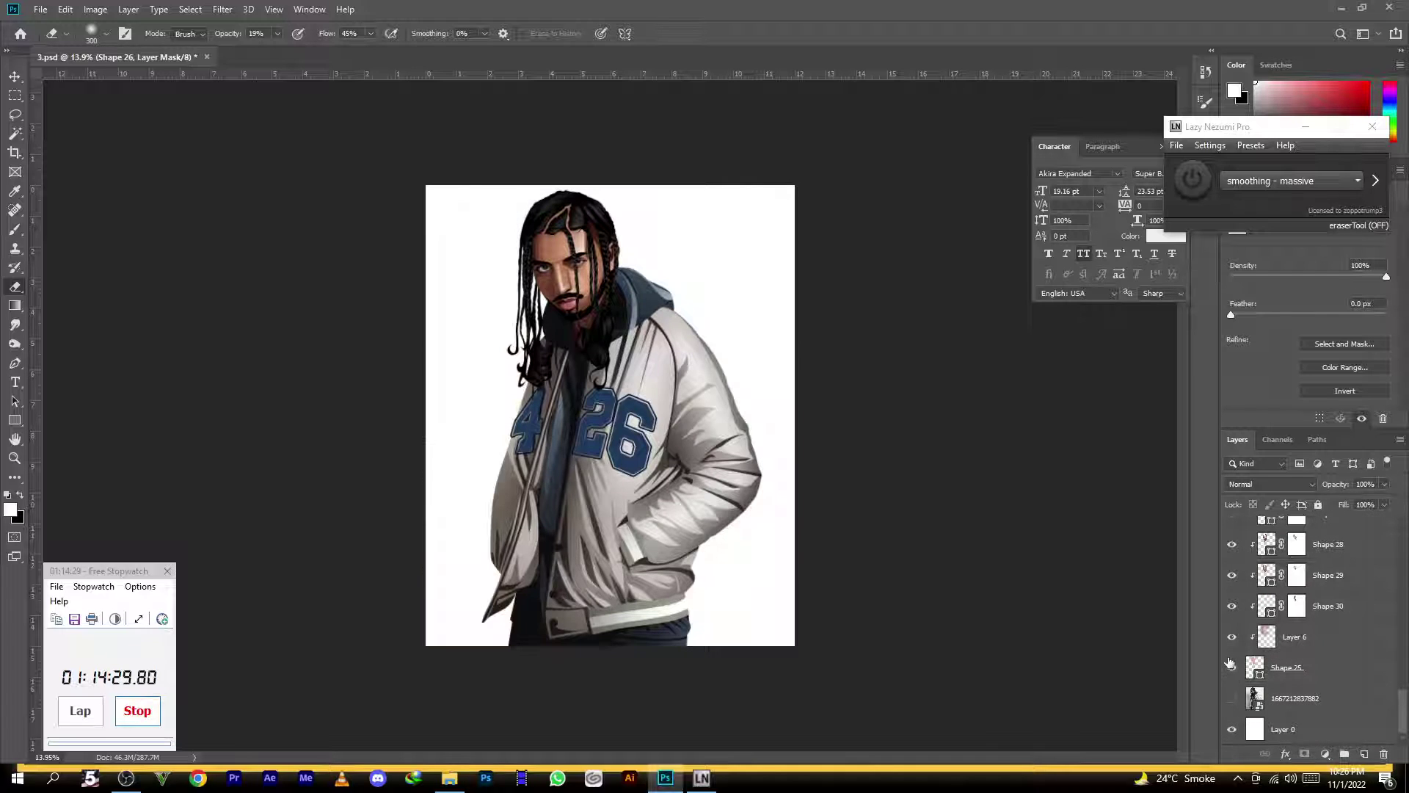
{"action": "left_click", "coordinate": [1230, 664]}
{"action": "left_click", "coordinate": [1230, 664]}
{"action": "left_click", "coordinate": [1232, 698]}
{"action": "left_click", "coordinate": [1230, 666]}
{"action": "left_click", "coordinate": [1230, 665]}
{"action": "left_click", "coordinate": [1230, 665]}
{"action": "scroll", "coordinate": [610, 416], "scroll_direction": "down", "scroll_amount": 2}
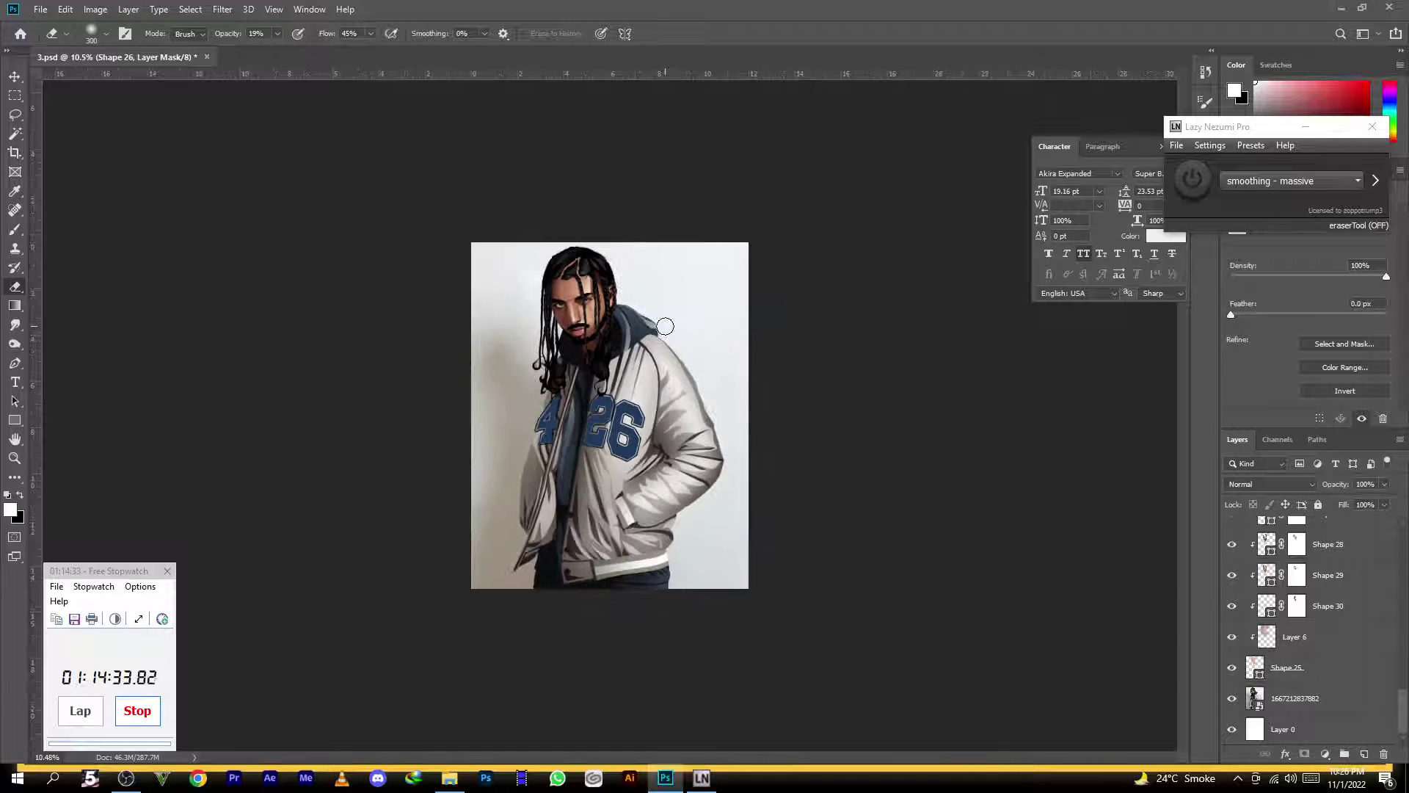
{"action": "scroll", "coordinate": [434, 210], "scroll_direction": "up", "scroll_amount": 3}
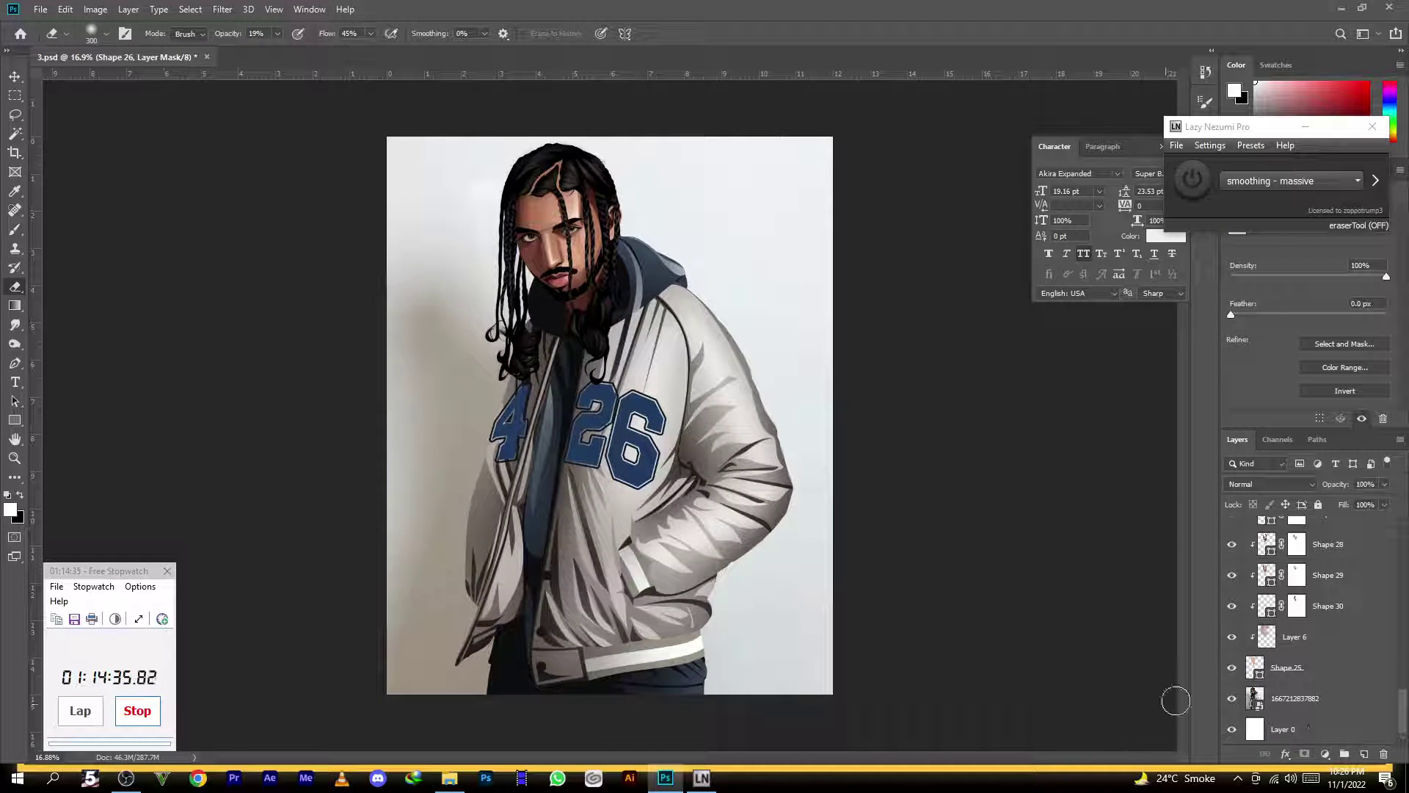
Hide the reference photo layer so the portrait sits on the white background, and save the document
{"action": "left_click", "coordinate": [1232, 698]}
{"action": "scroll", "coordinate": [622, 370], "scroll_direction": "down", "scroll_amount": 2}
{"action": "key", "text": "ctrl+s"}
{"action": "scroll", "coordinate": [622, 371], "scroll_direction": "down", "scroll_amount": 2}
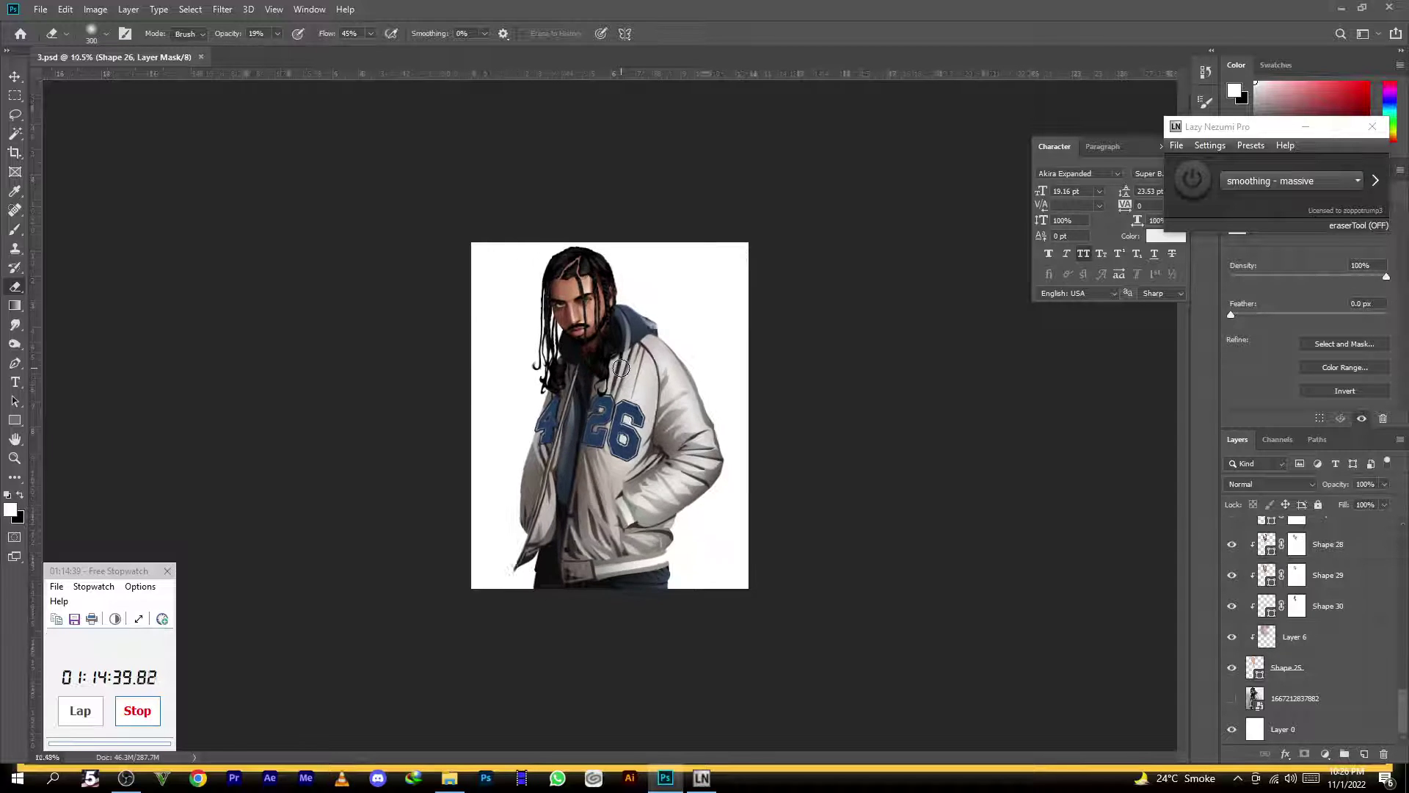
Show the reference photo layer, add a pale cream Solid Color fill layer directly above it, and save the document
{"action": "left_click", "coordinate": [1308, 707]}
{"action": "left_click", "coordinate": [1232, 698]}
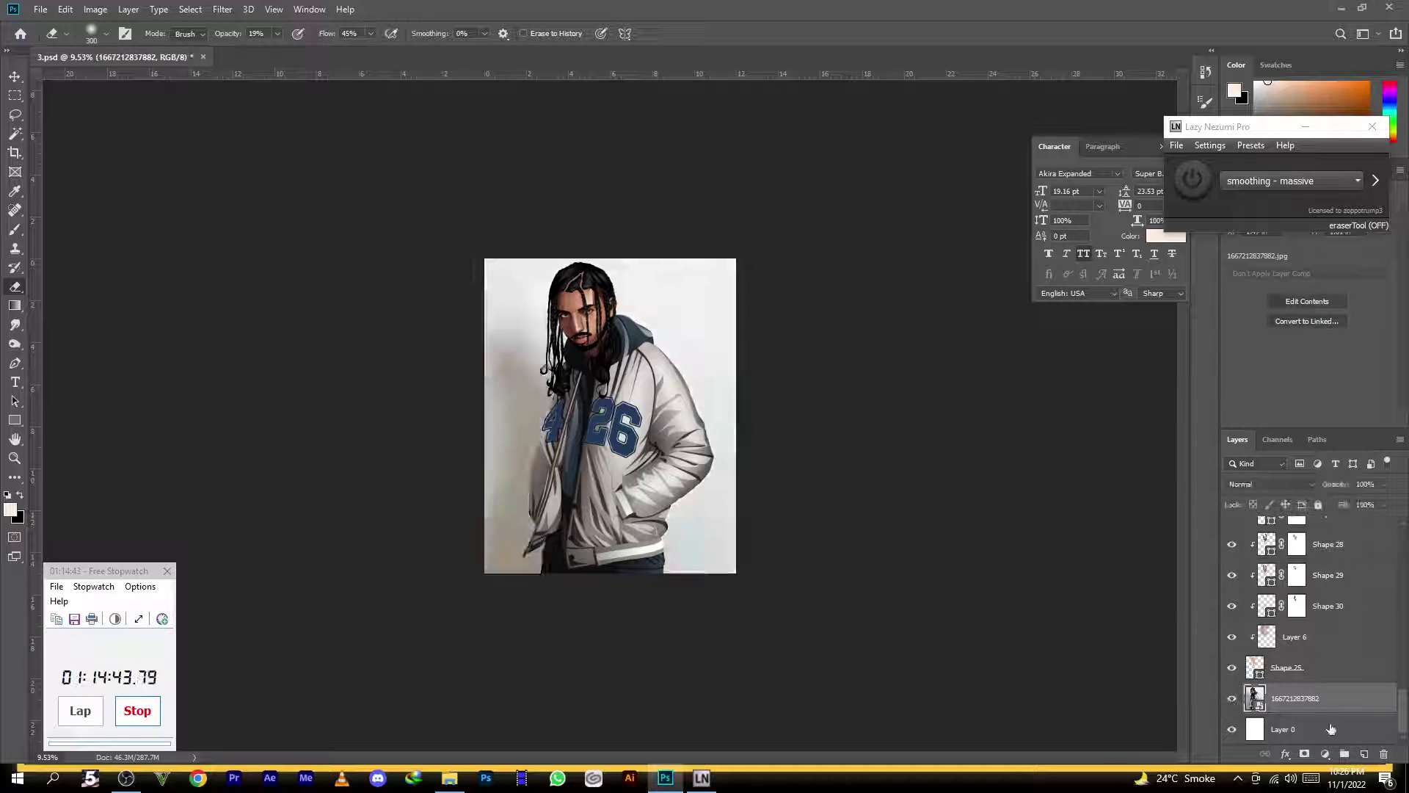
{"action": "left_click", "coordinate": [1325, 754]}
{"action": "left_click", "coordinate": [1322, 500]}
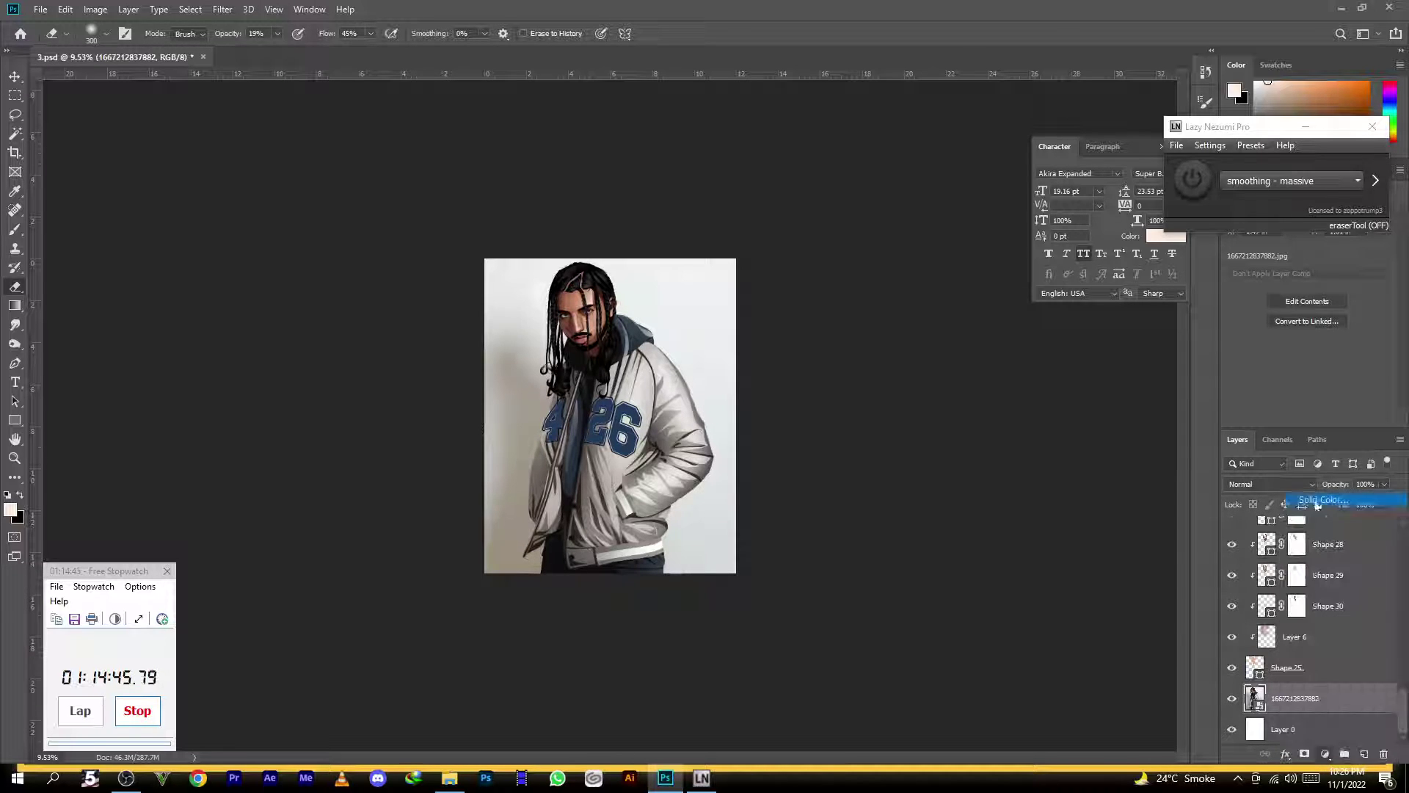
{"action": "left_click", "coordinate": [1330, 266]}
{"action": "key", "text": "e"}
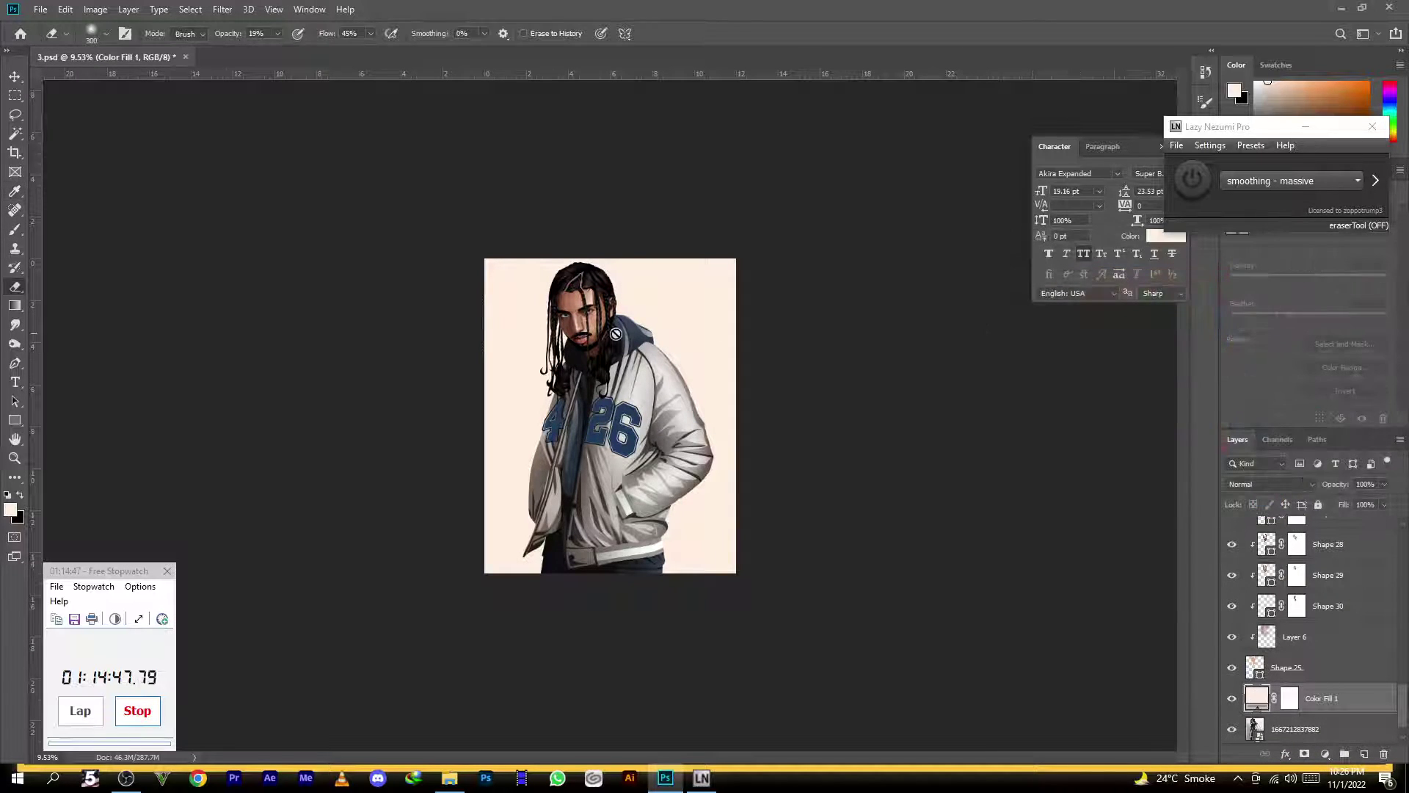
{"action": "key", "text": "ctrl+plus"}
{"action": "key", "text": "ctrl+s"}
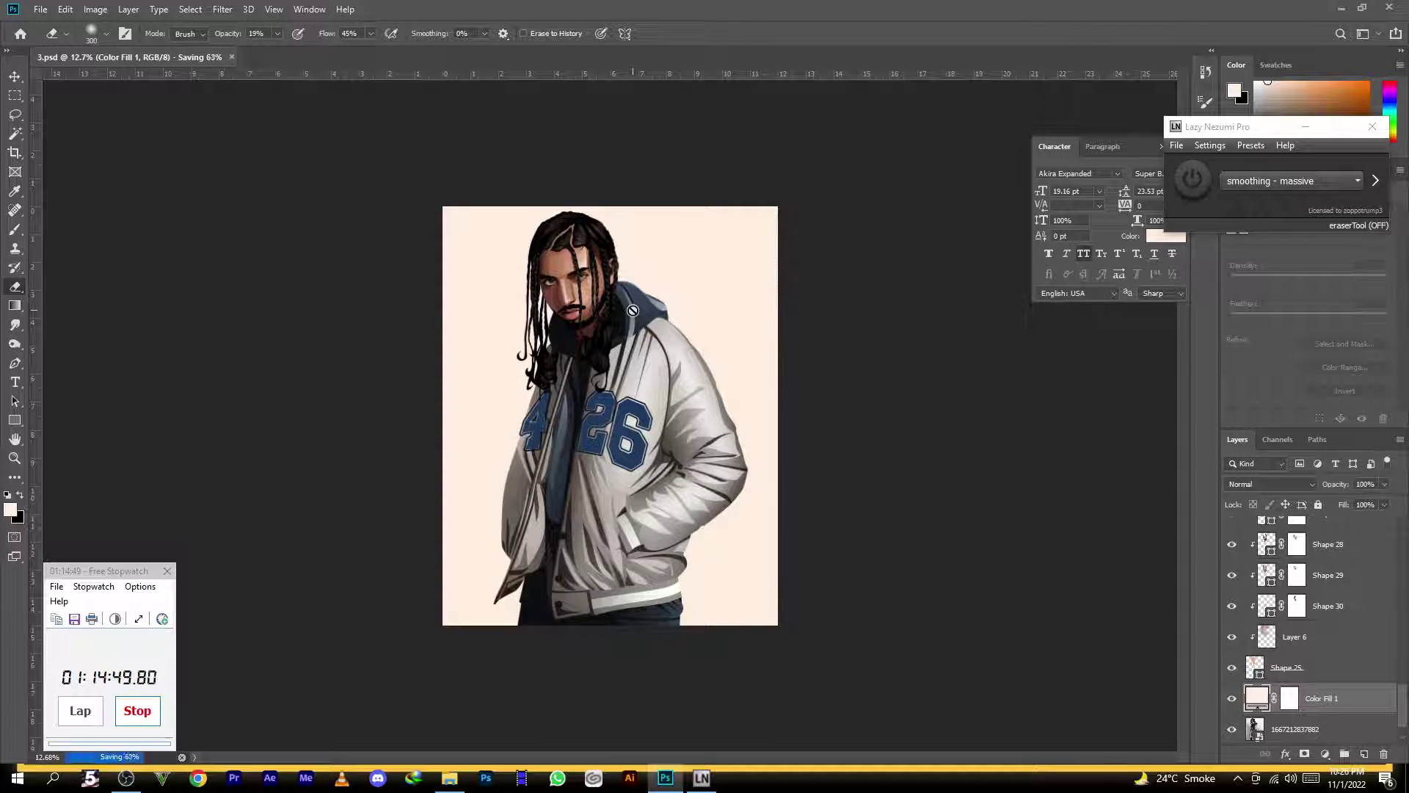
Stop the running stopwatch and switch to the OBS recording window
{"action": "left_click", "coordinate": [137, 710]}
{"action": "left_click", "coordinate": [126, 778]}
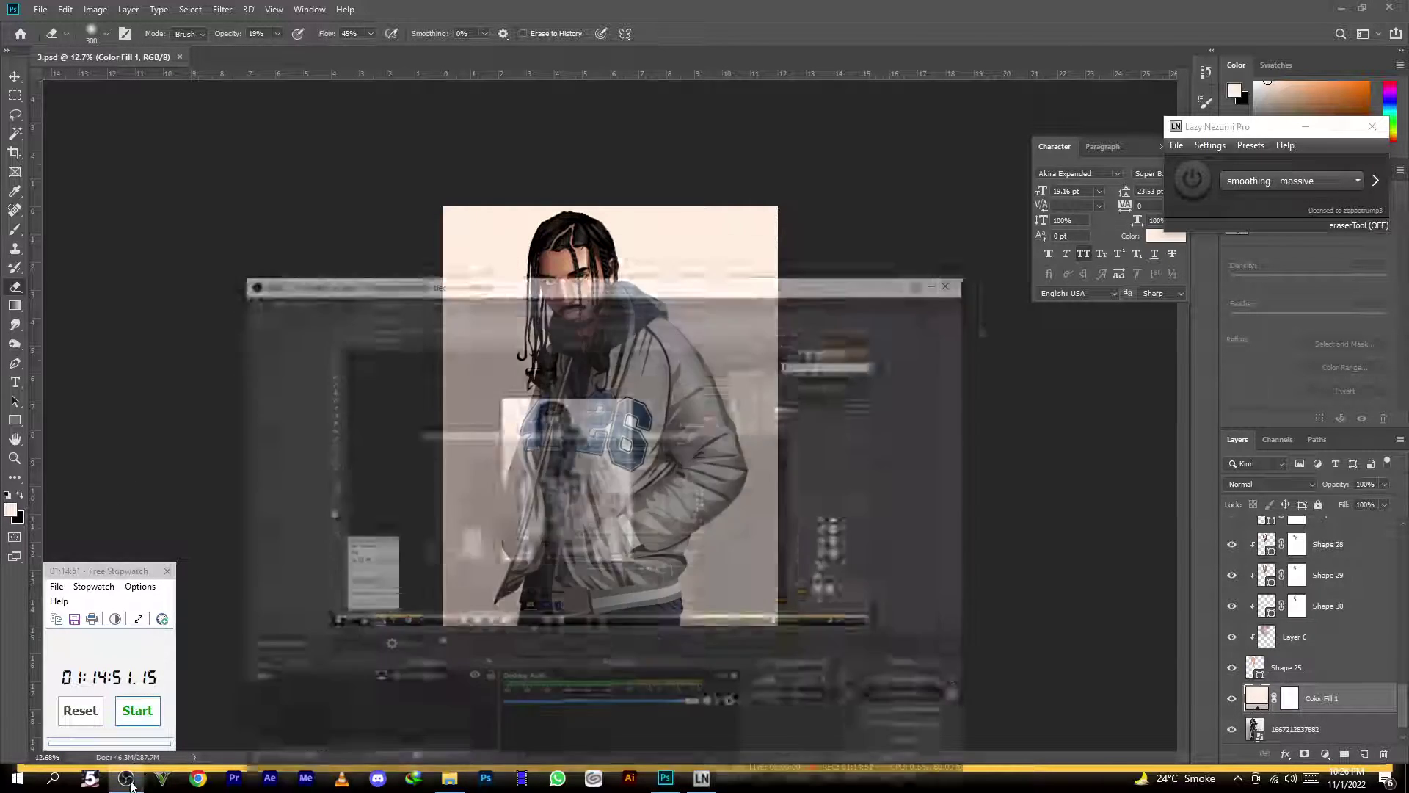